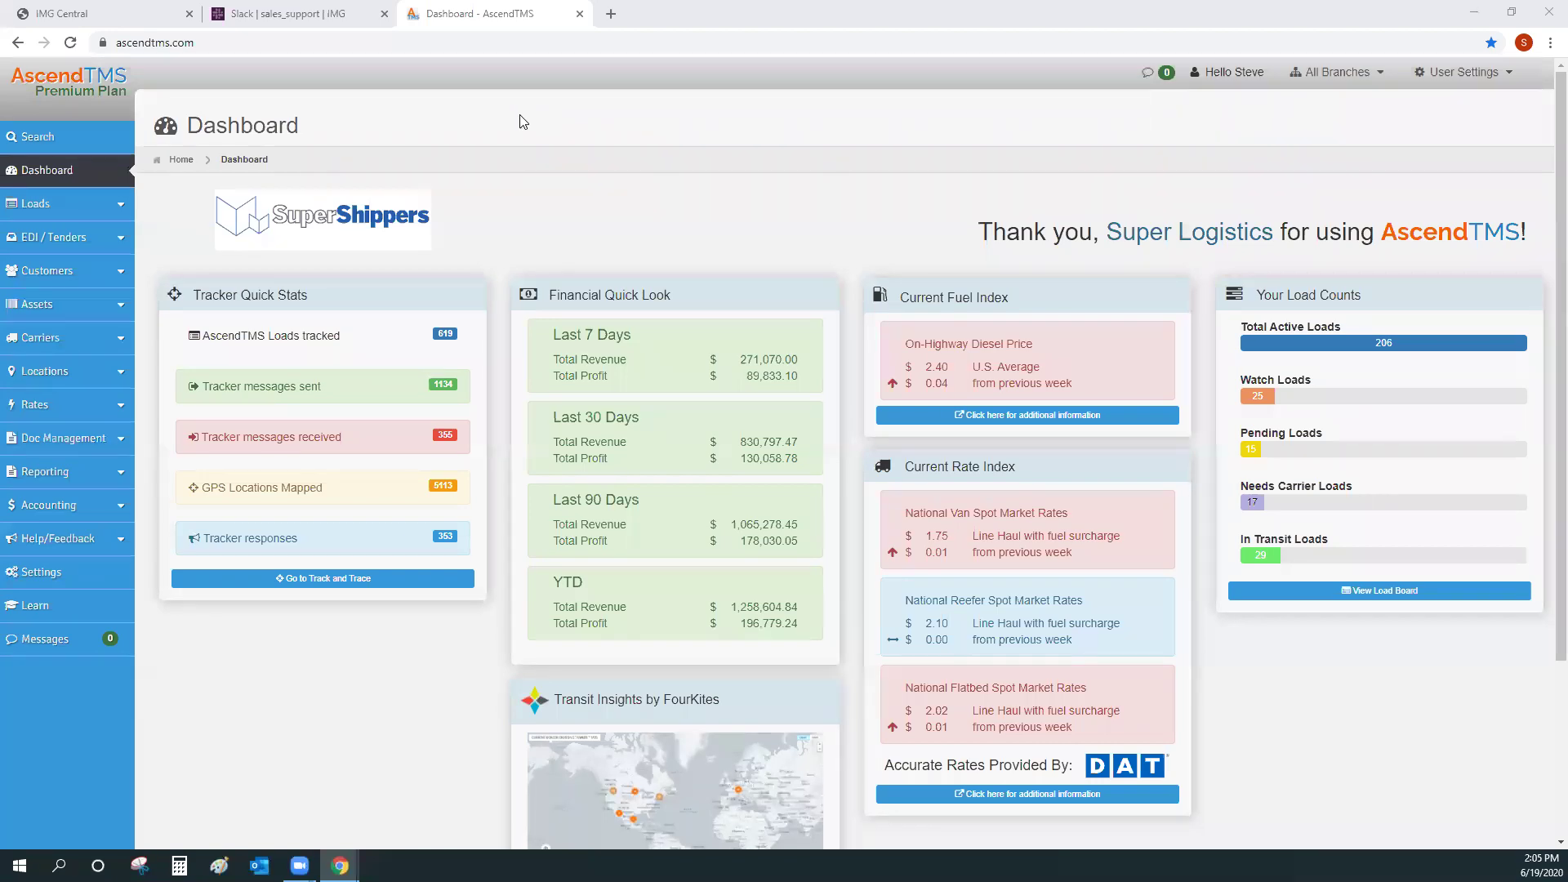
# Step: Open the load list and review the active, planning, ready-for-accounting and all-loads views in turn
pyautogui.click(36, 206)
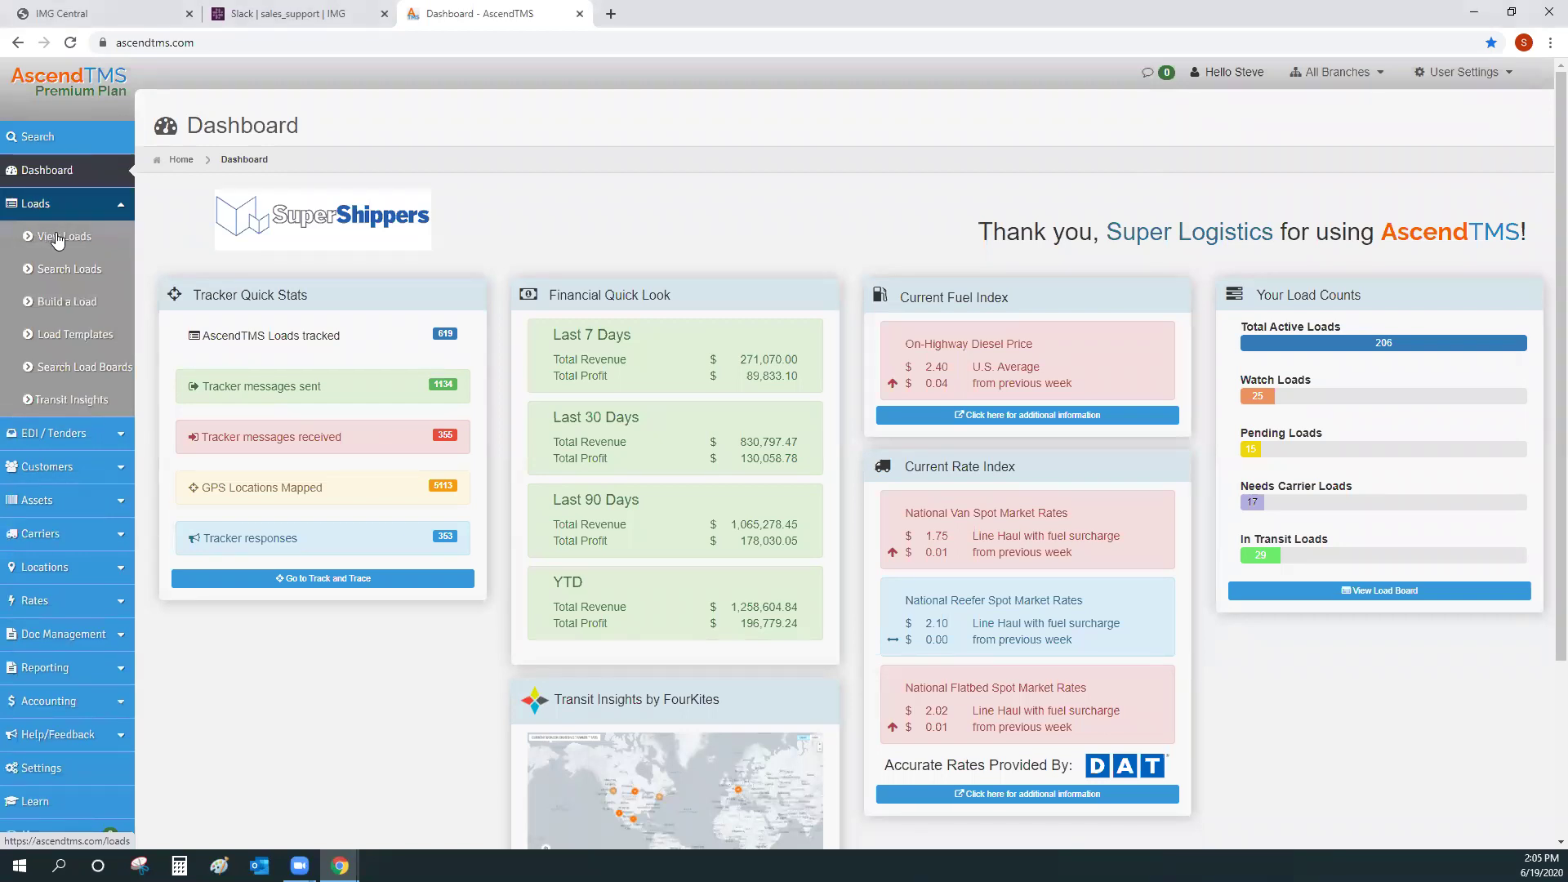
pyautogui.click(51, 239)
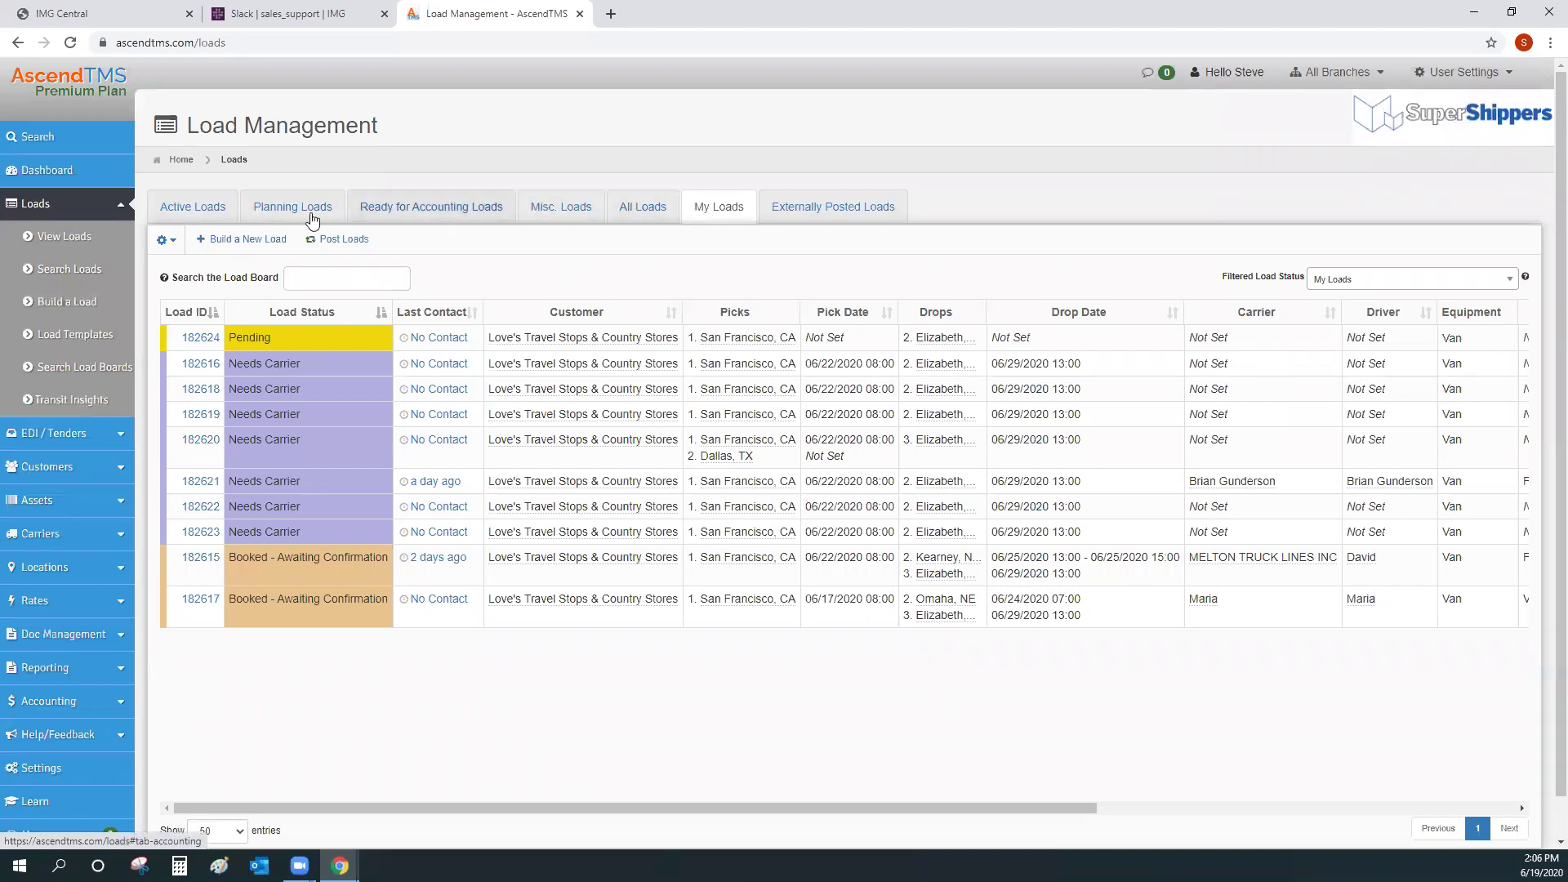
pyautogui.click(190, 210)
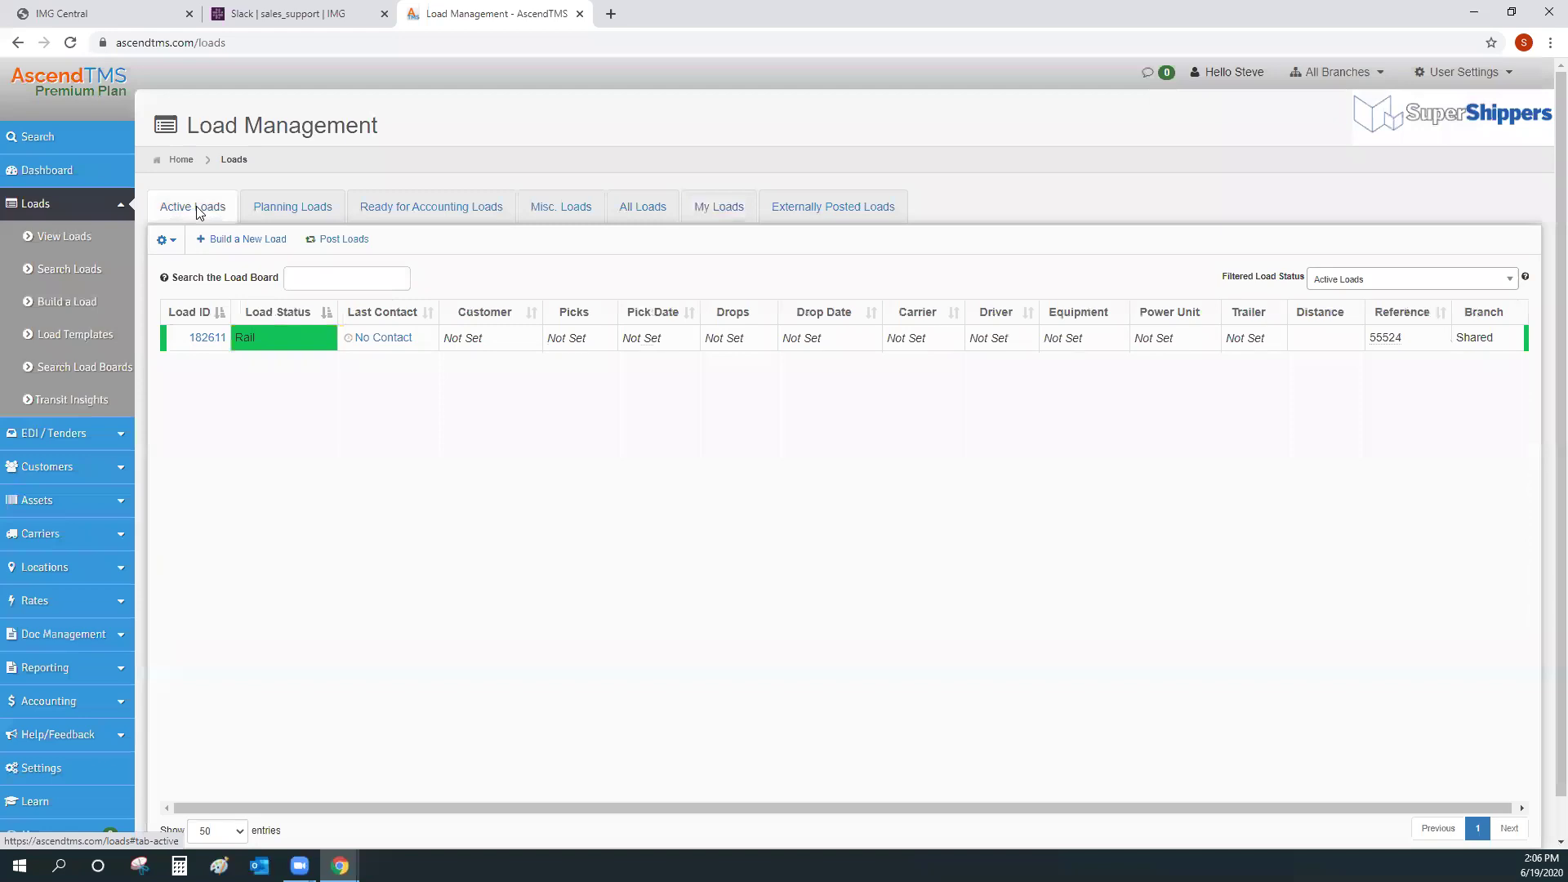
pyautogui.click(289, 210)
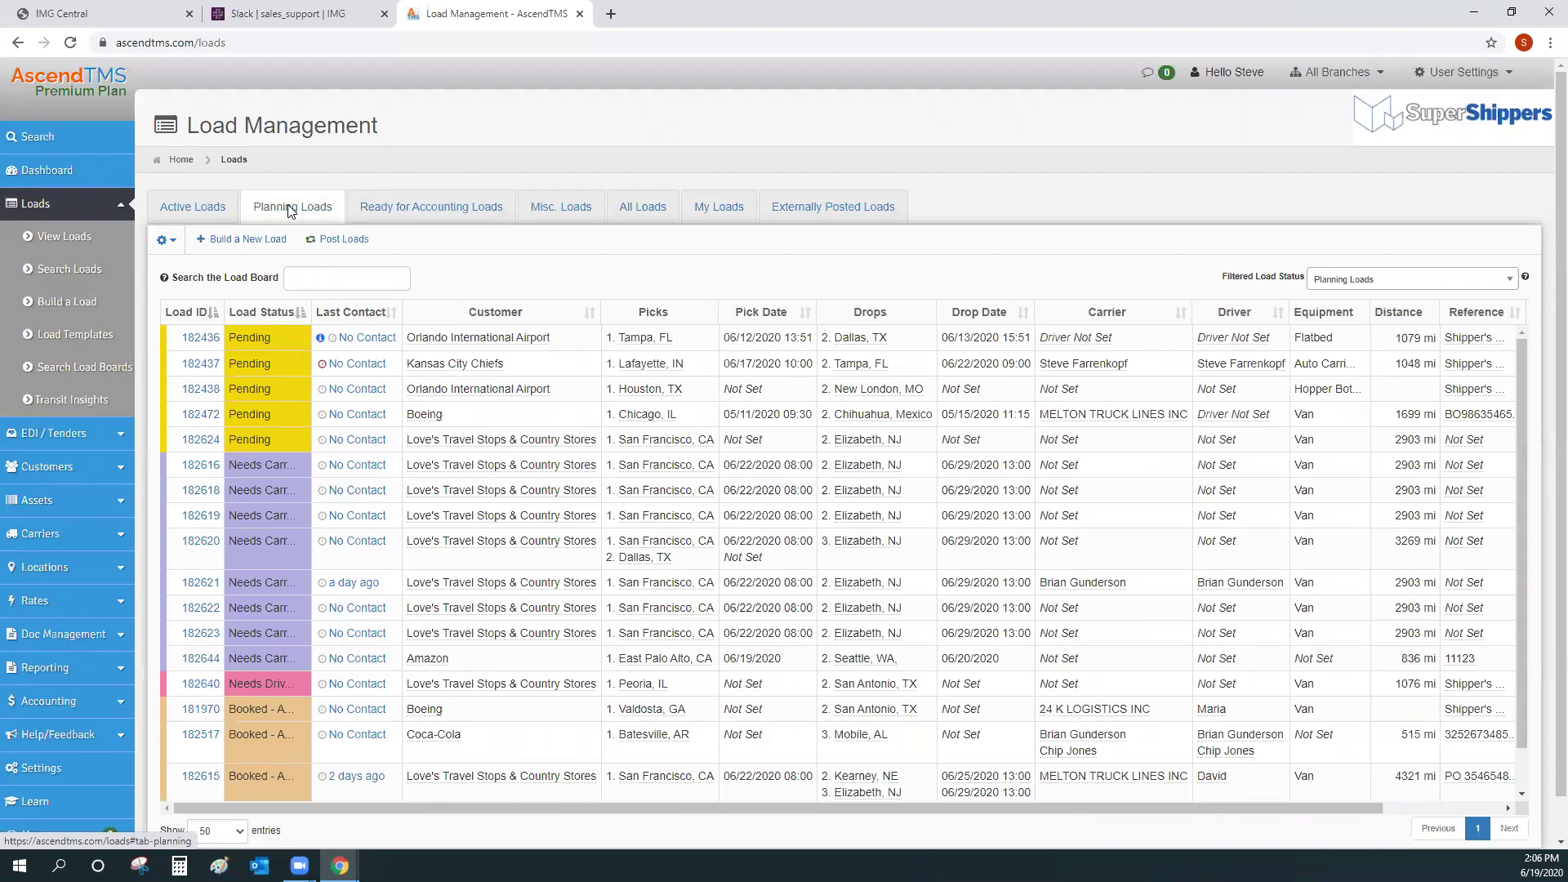
pyautogui.click(409, 211)
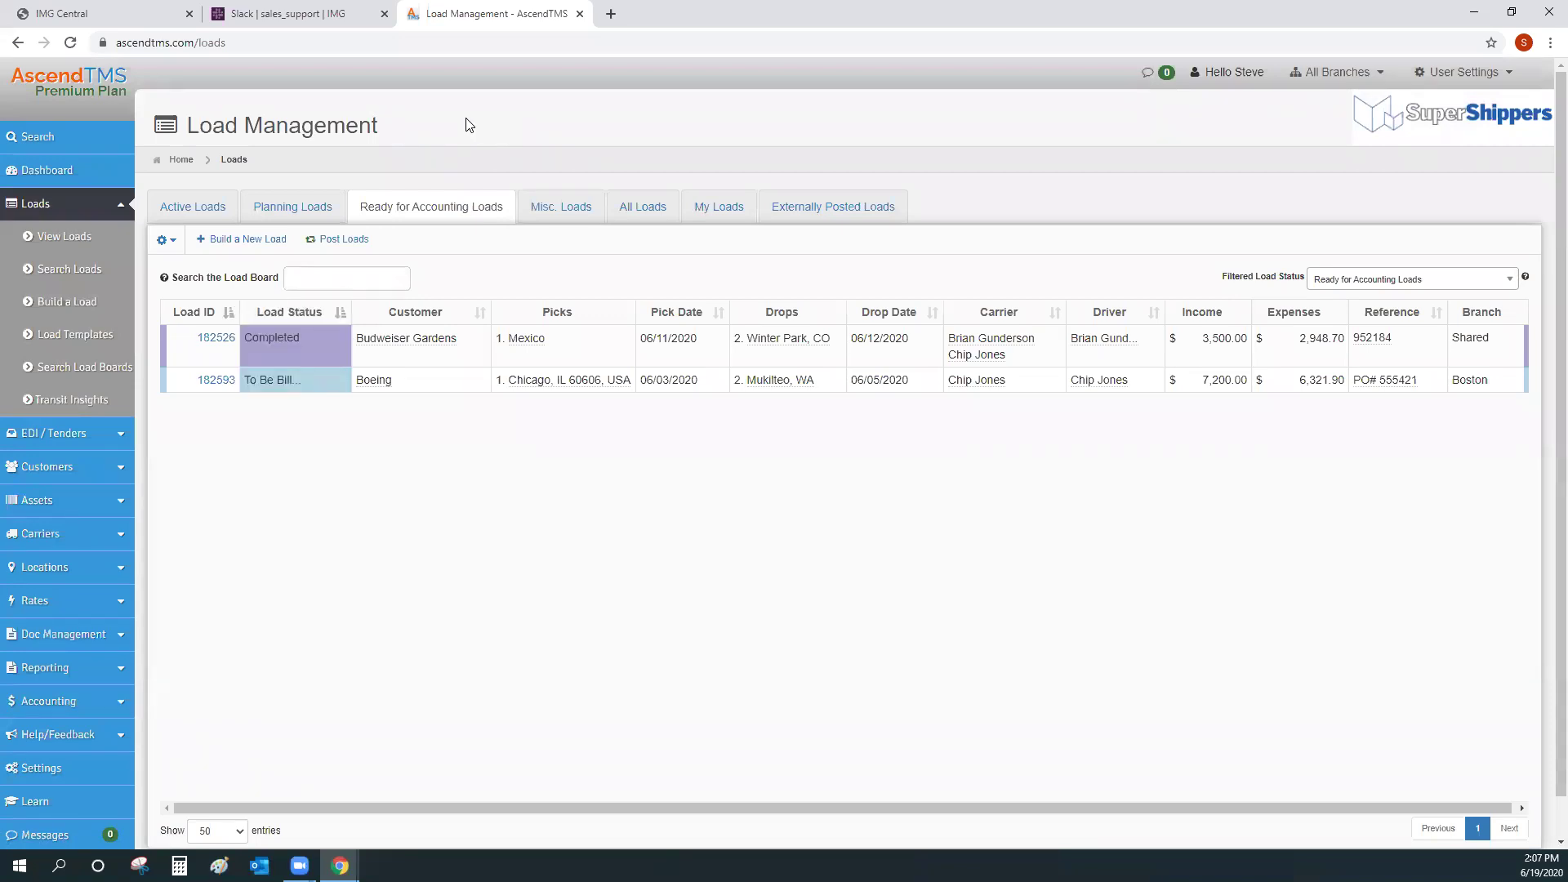
pyautogui.click(705, 207)
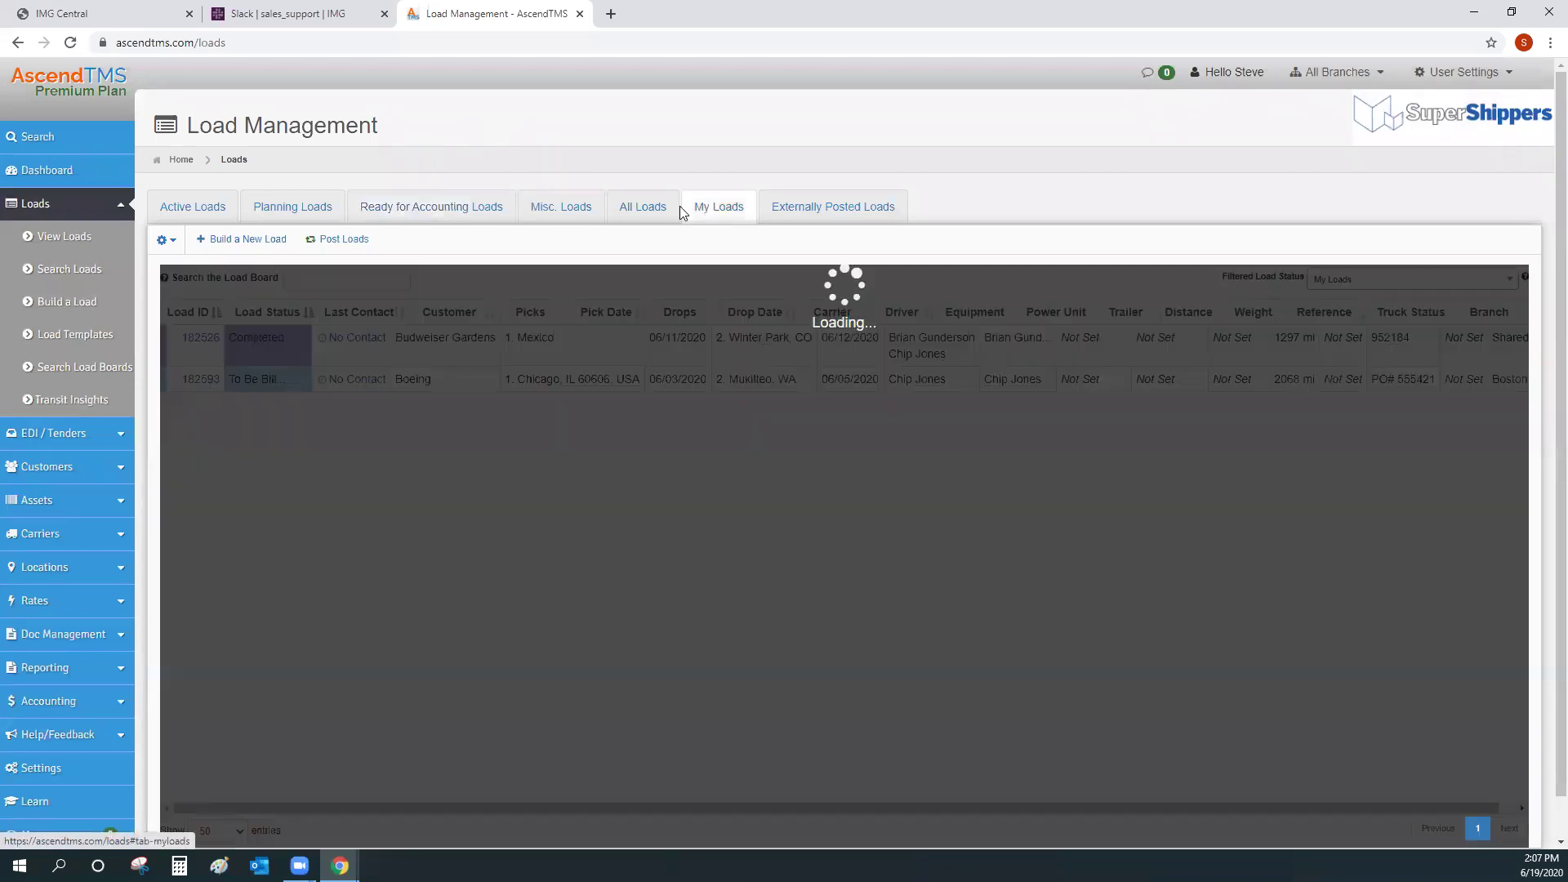
pyautogui.click(645, 208)
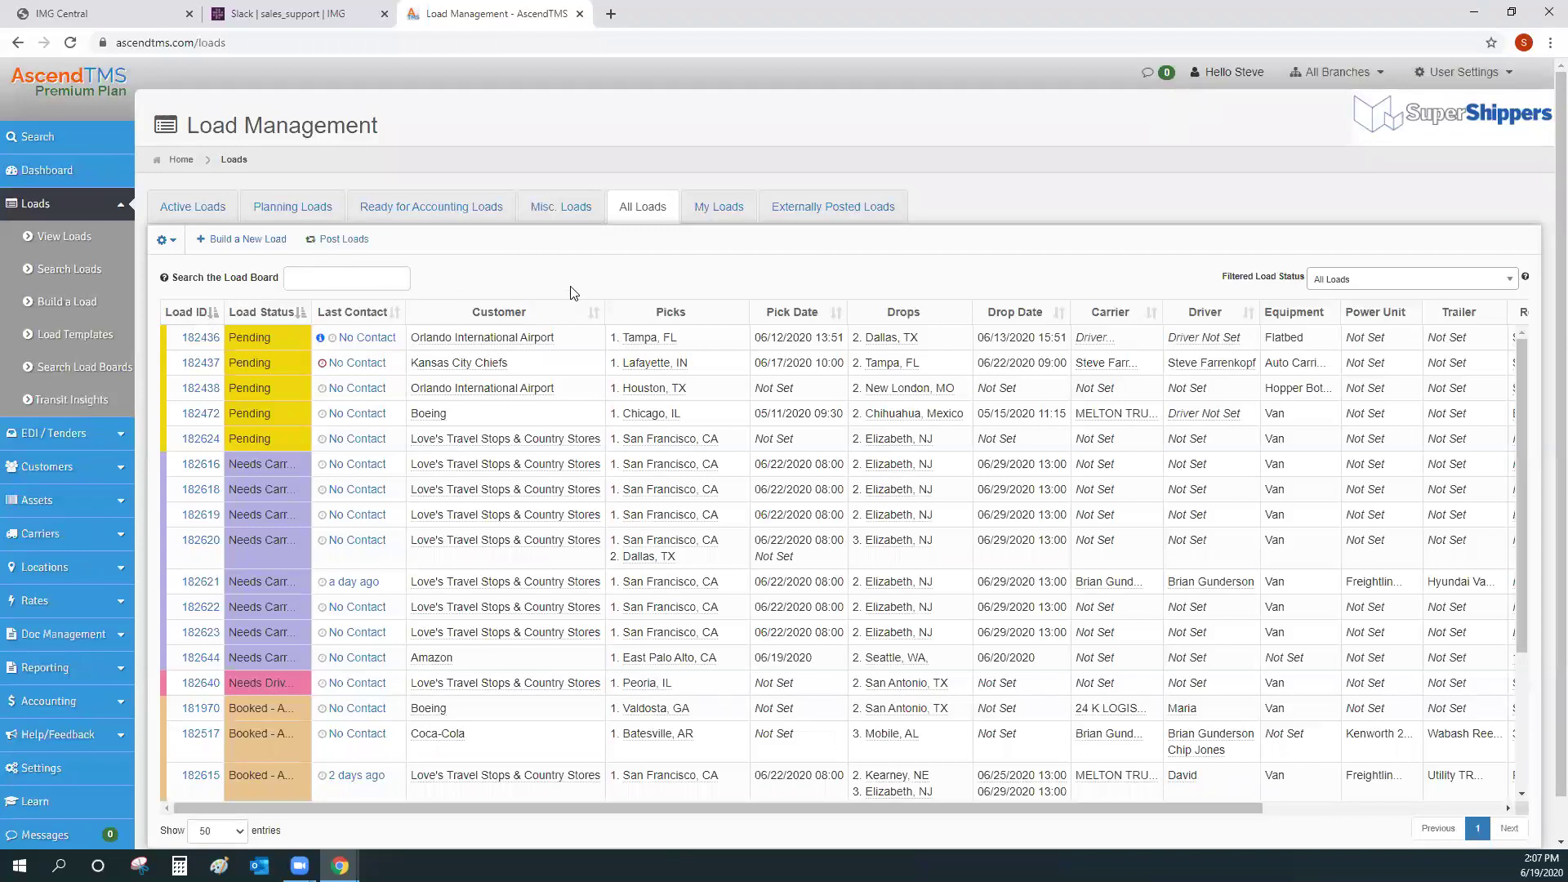
# Step: Review the column visibility, truncation and order settings for the All Loads table, then save and return to the load list
pyautogui.click(162, 241)
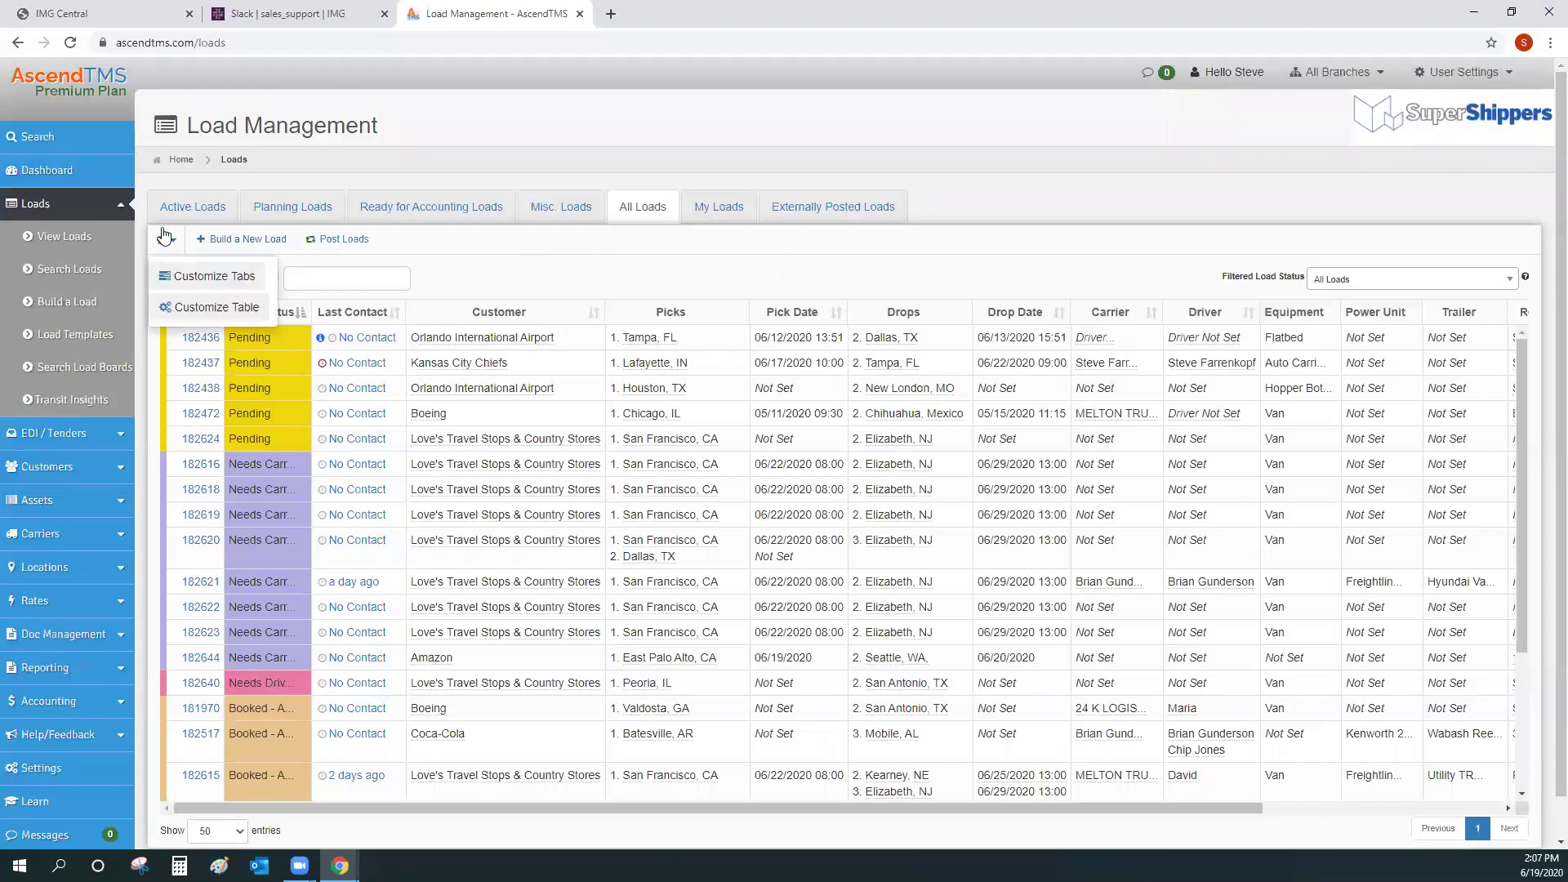
pyautogui.click(210, 308)
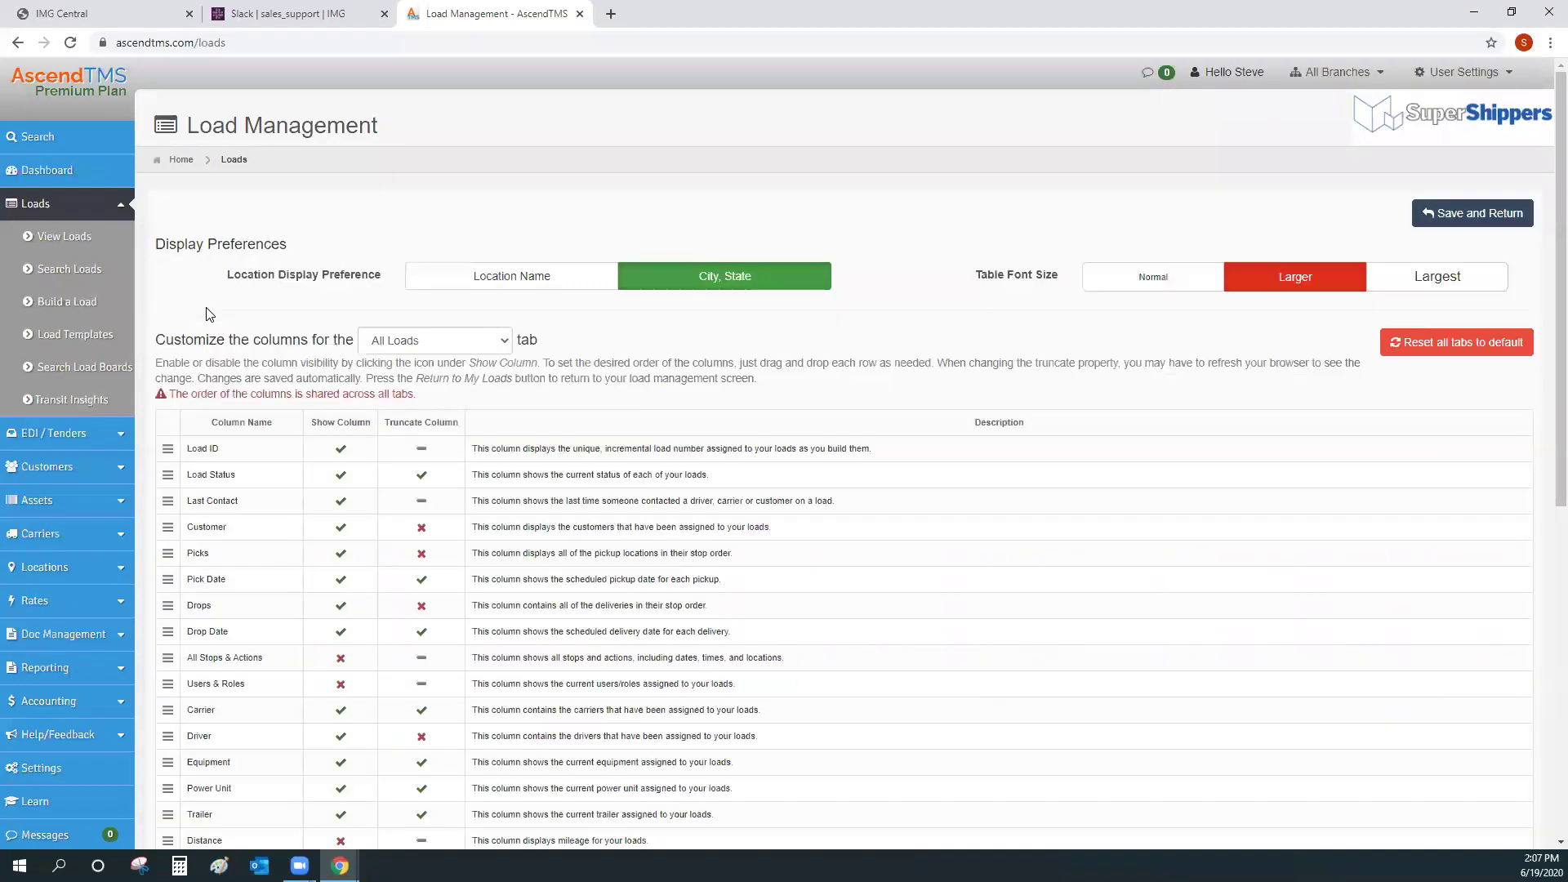
pyautogui.scroll(-5, 245, 343)
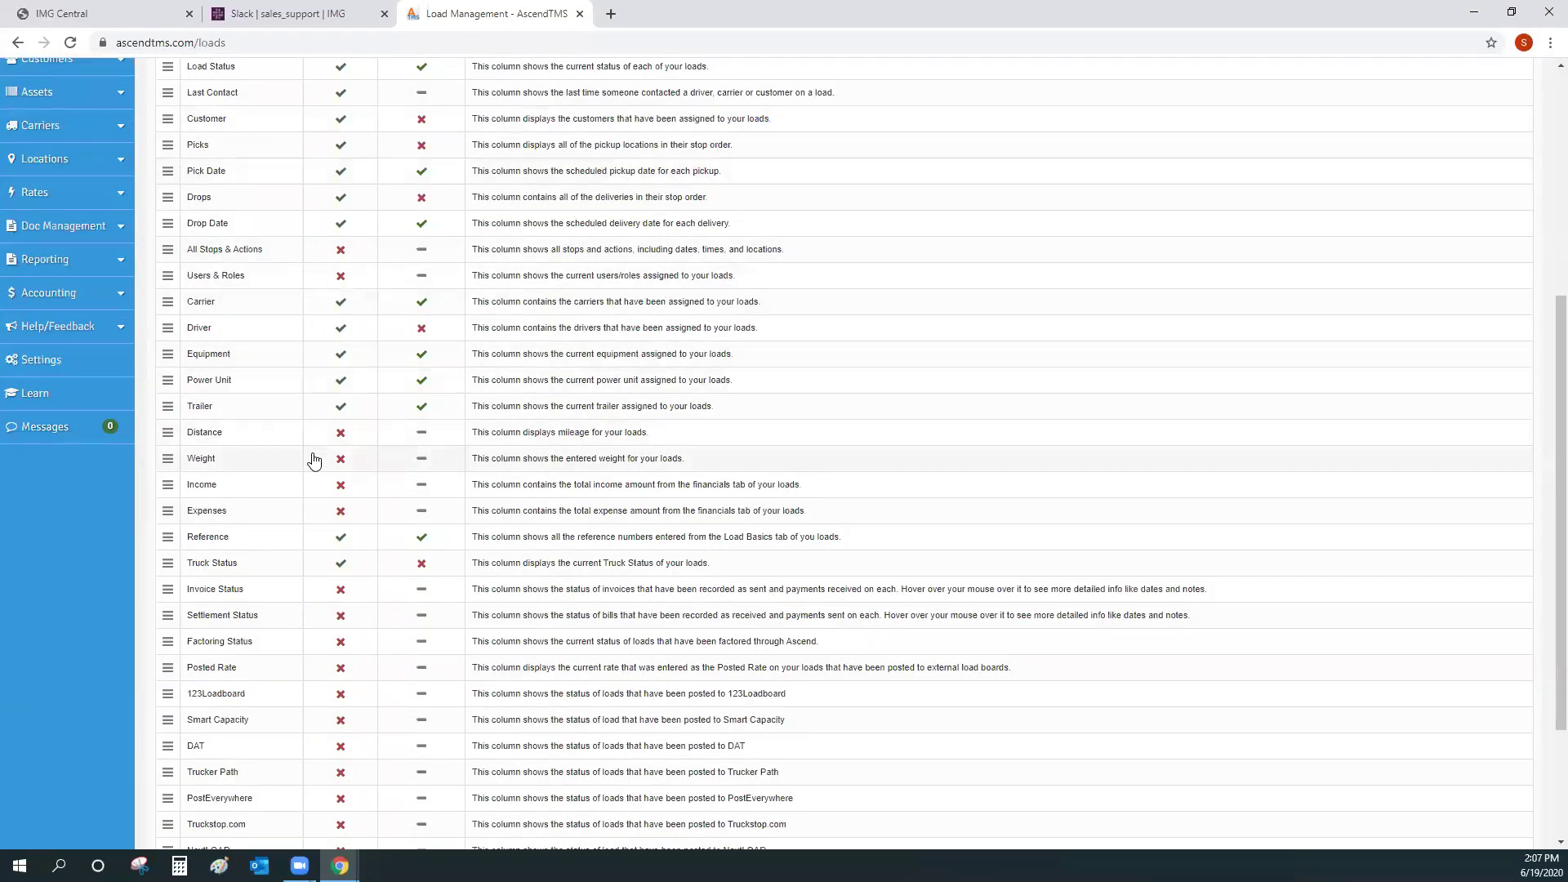
pyautogui.scroll(1, 297, 384)
pyautogui.scroll(-1, 276, 597)
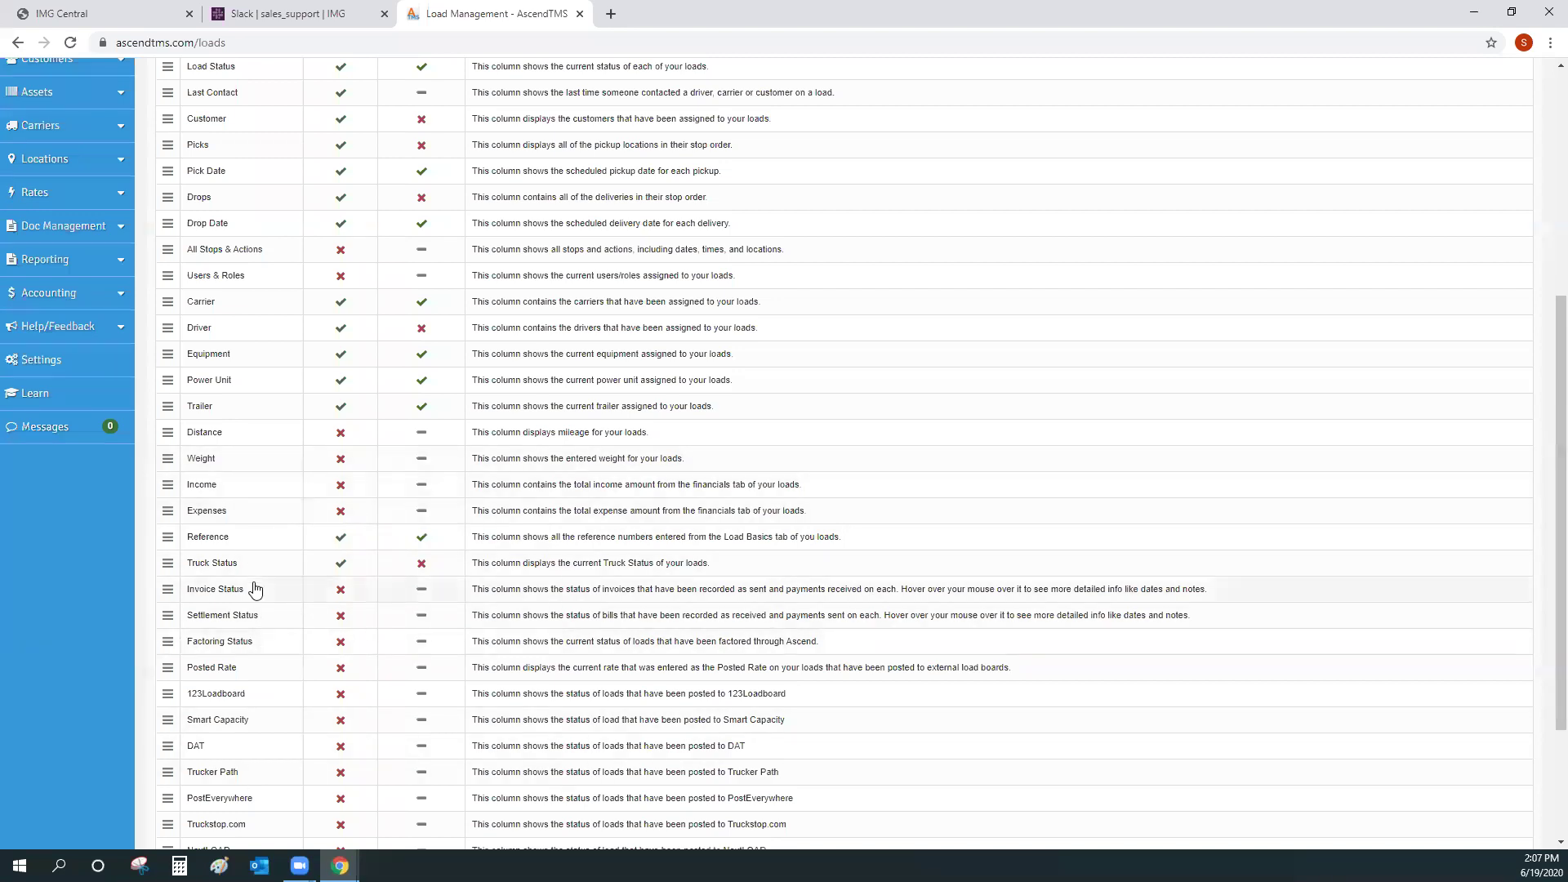
pyautogui.scroll(1, 340, 200)
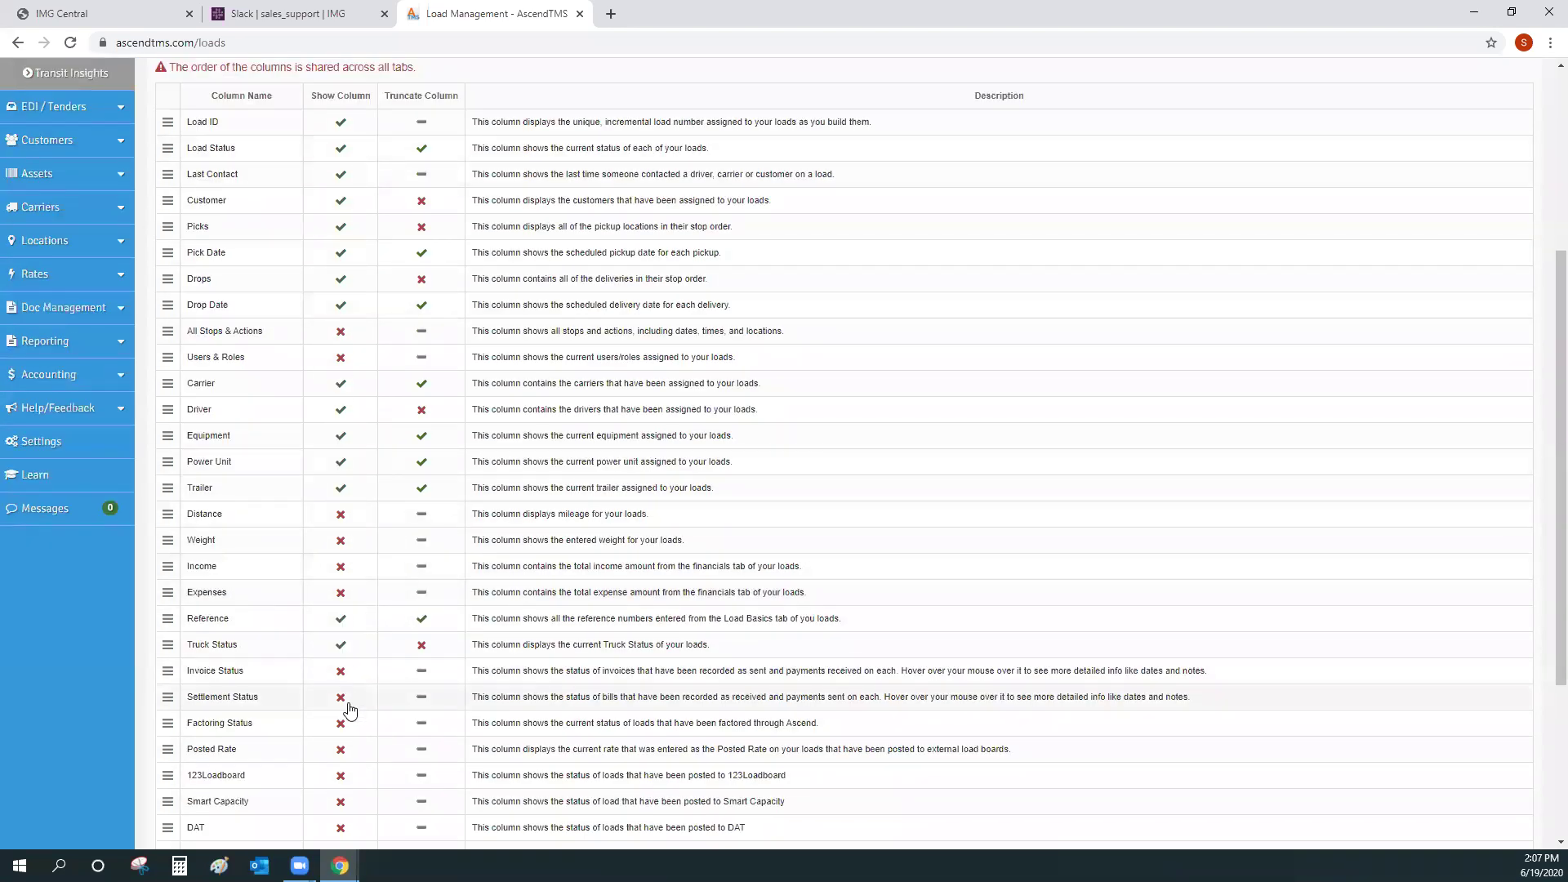
pyautogui.scroll(1, 364, 607)
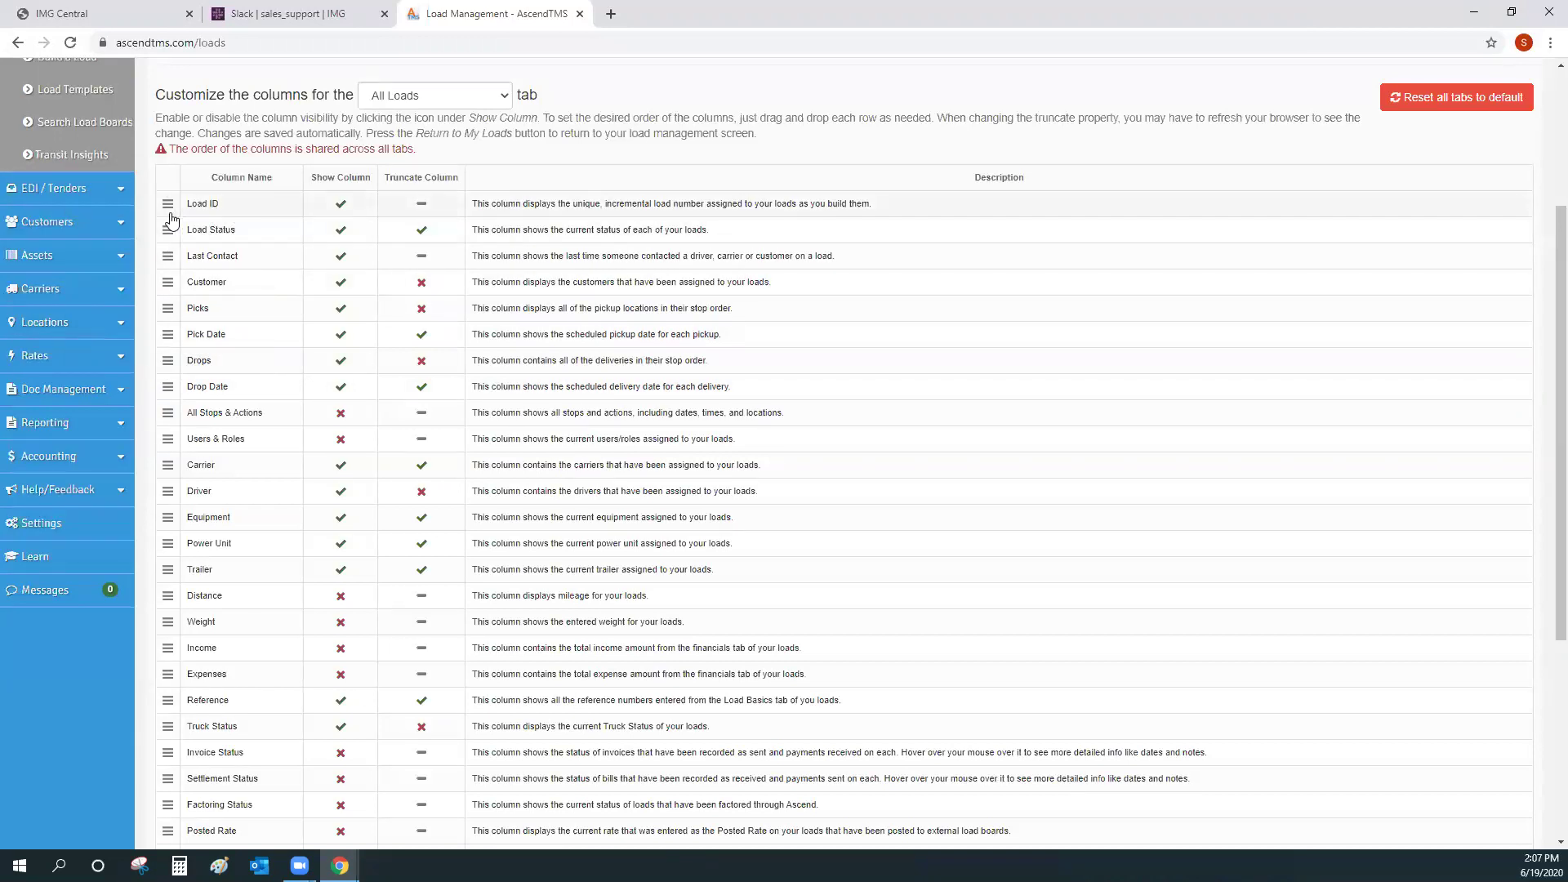
pyautogui.scroll(2, 254, 269)
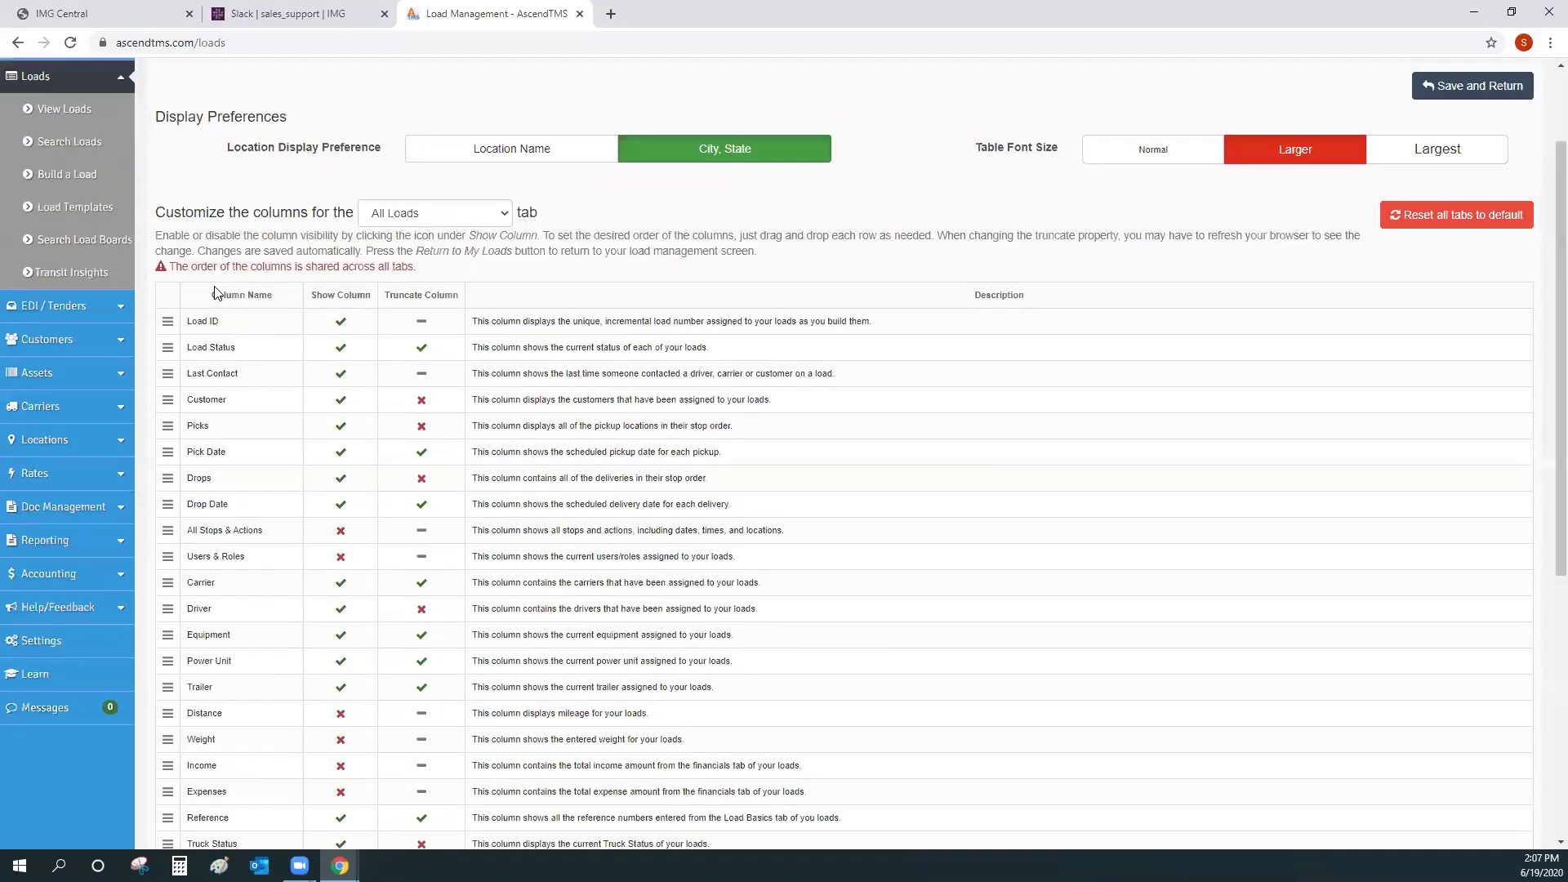
pyautogui.scroll(1, 1389, 130)
pyautogui.click(1462, 166)
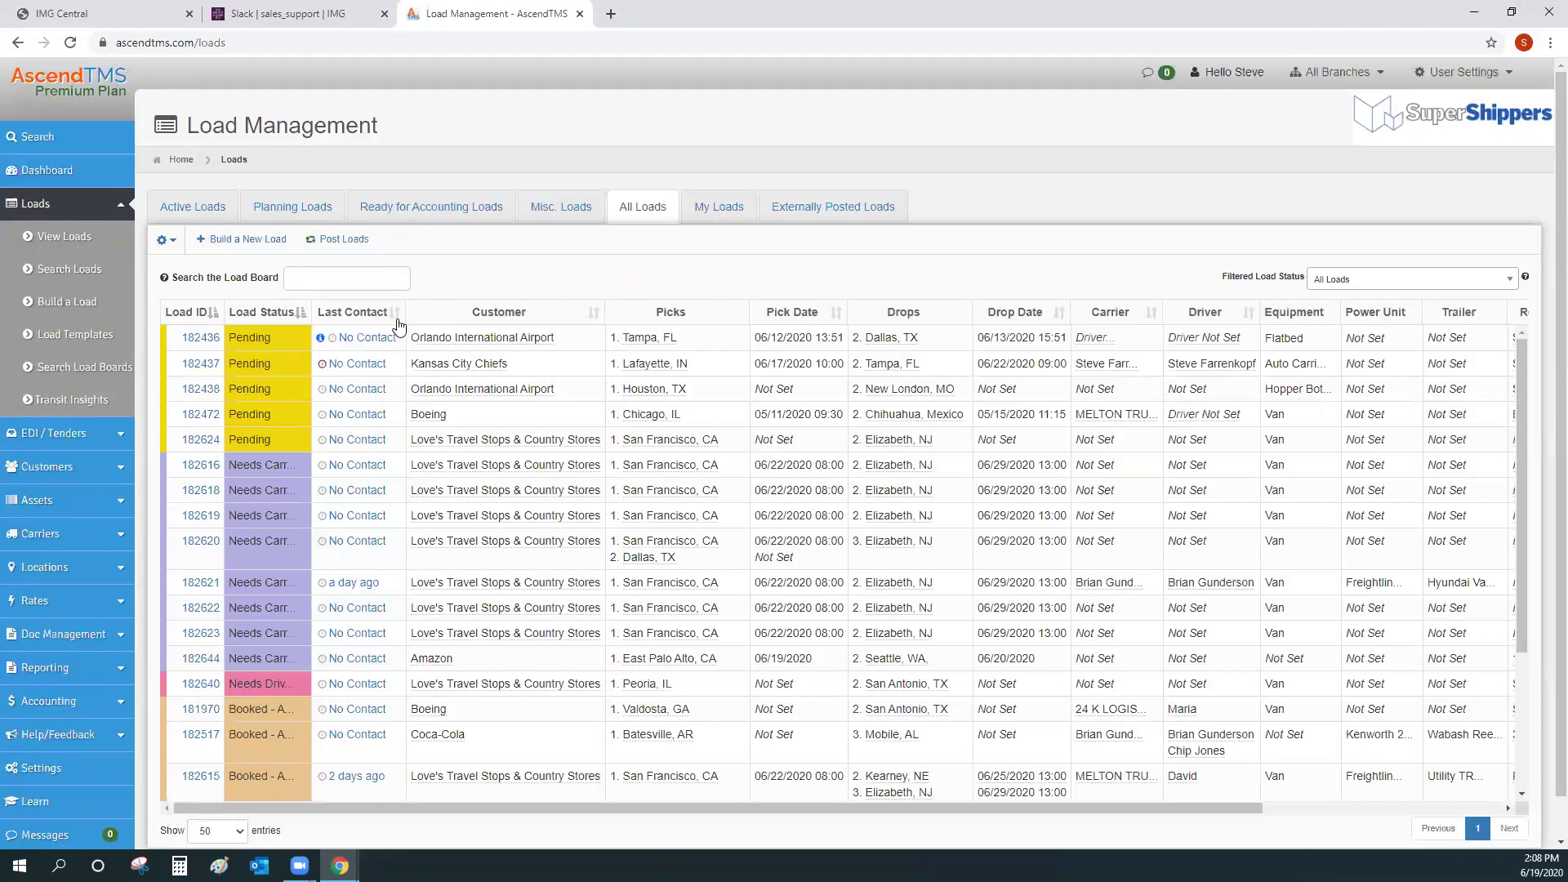
# Step: Inspect the contact history details in the Last Contact column for several loads in the list
pyautogui.moveTo(371, 338)
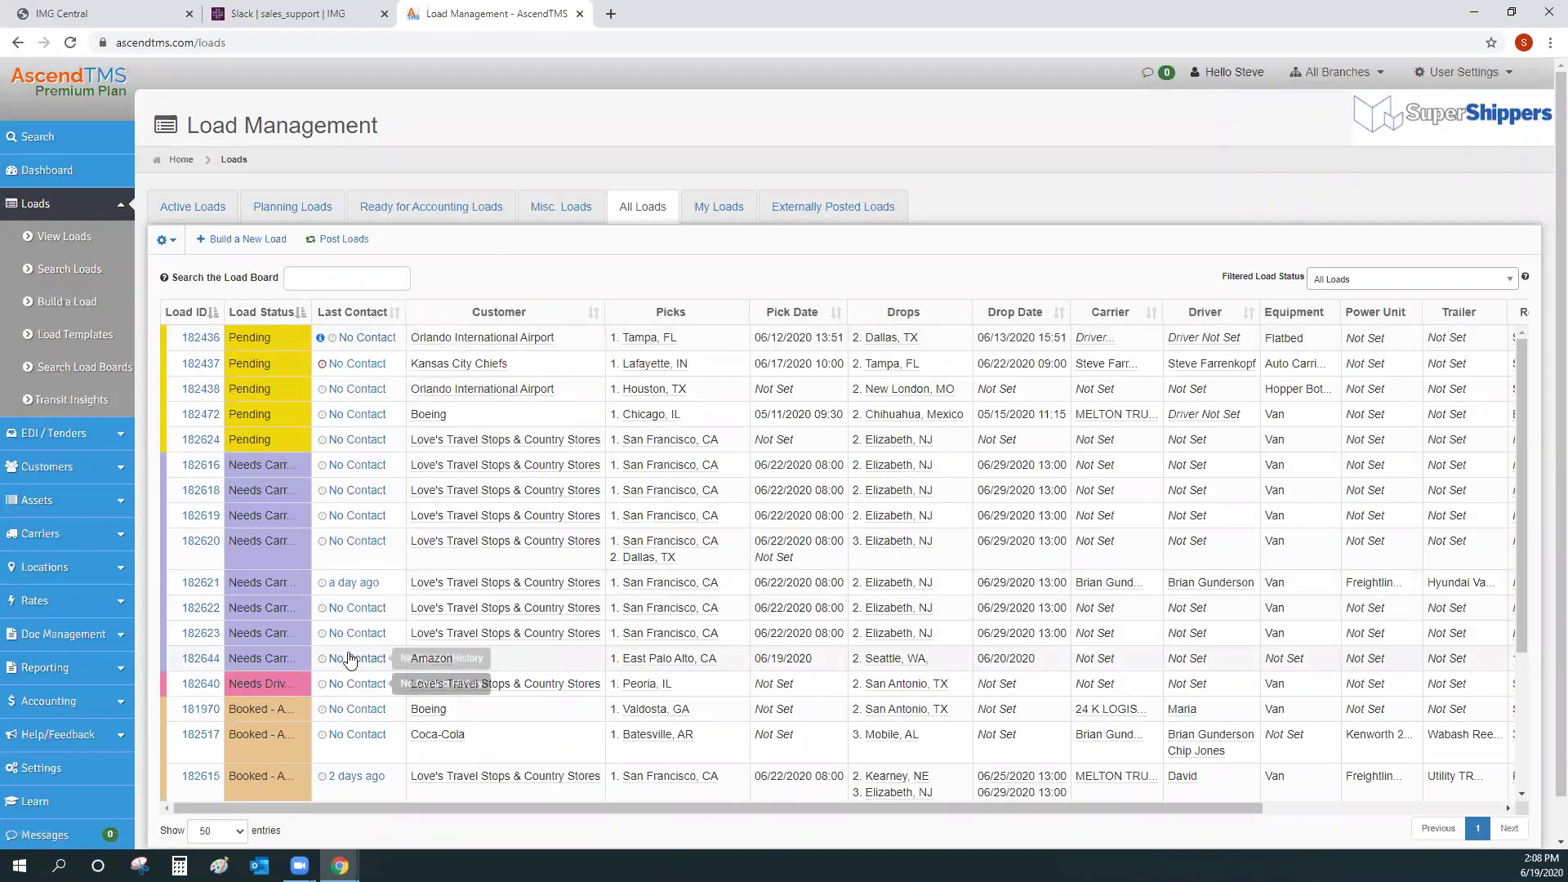
pyautogui.scroll(-1, 351, 678)
pyautogui.moveTo(351, 742)
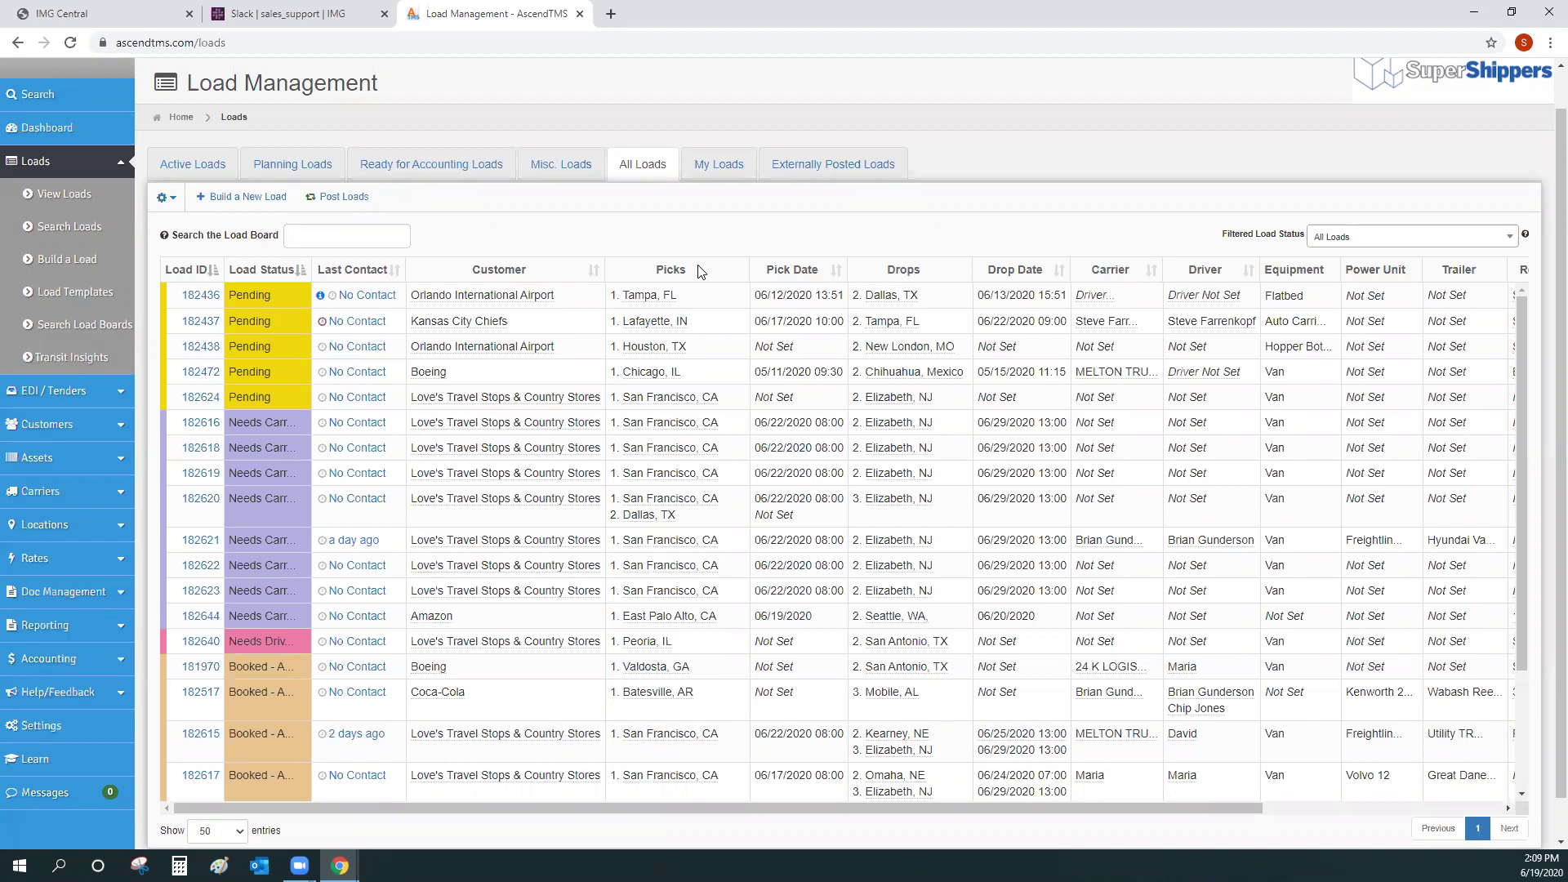
# Step: Show the location details of the first pending load's Tampa, FL pickup and copy its address
pyautogui.moveTo(647, 298)
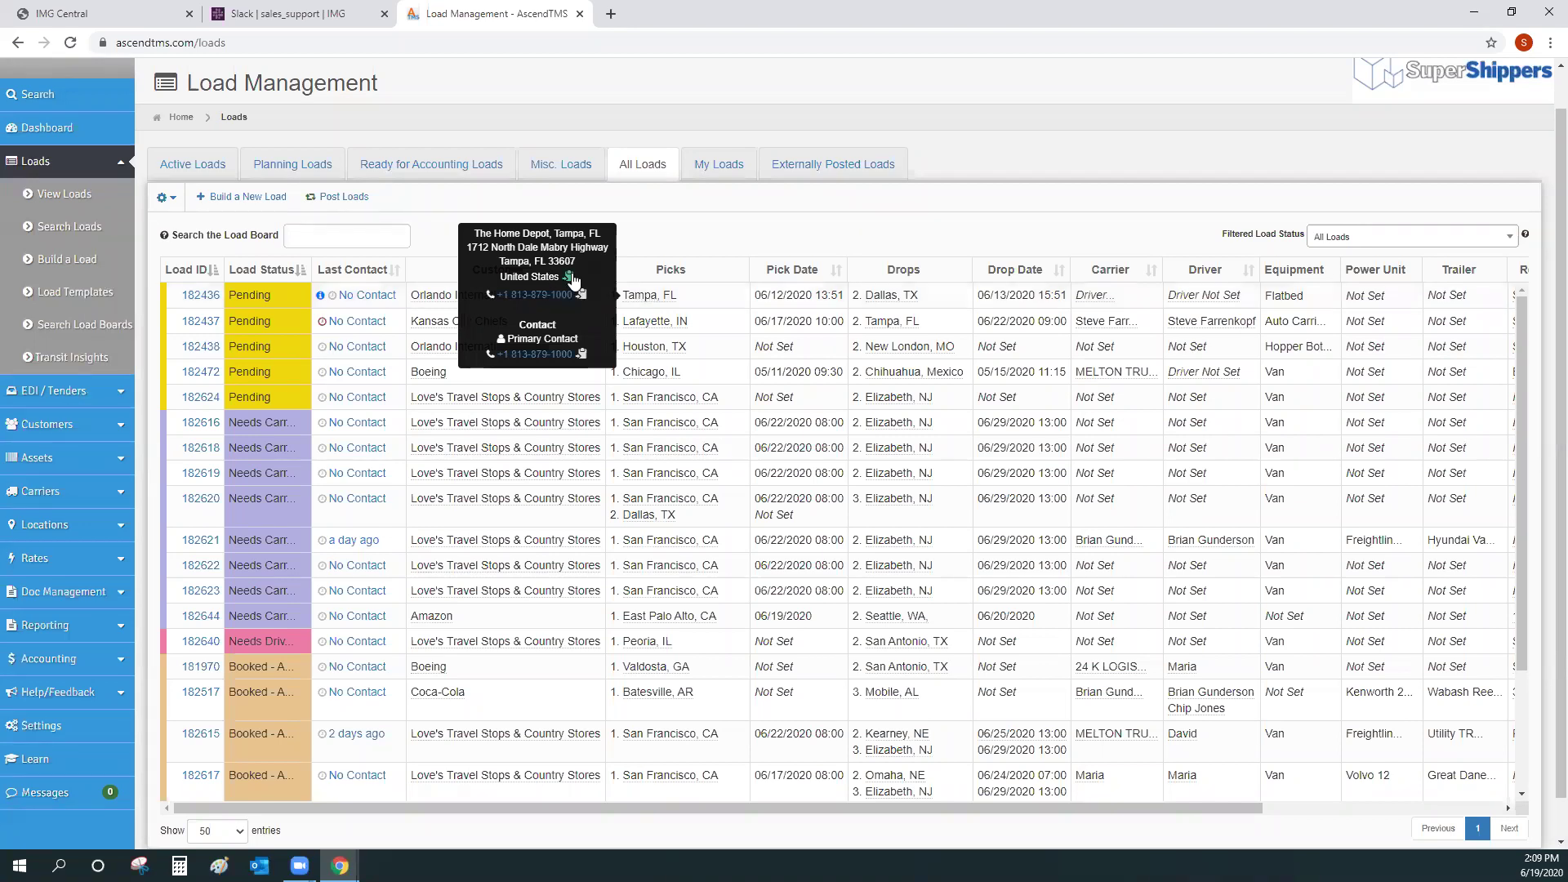
pyautogui.click(570, 279)
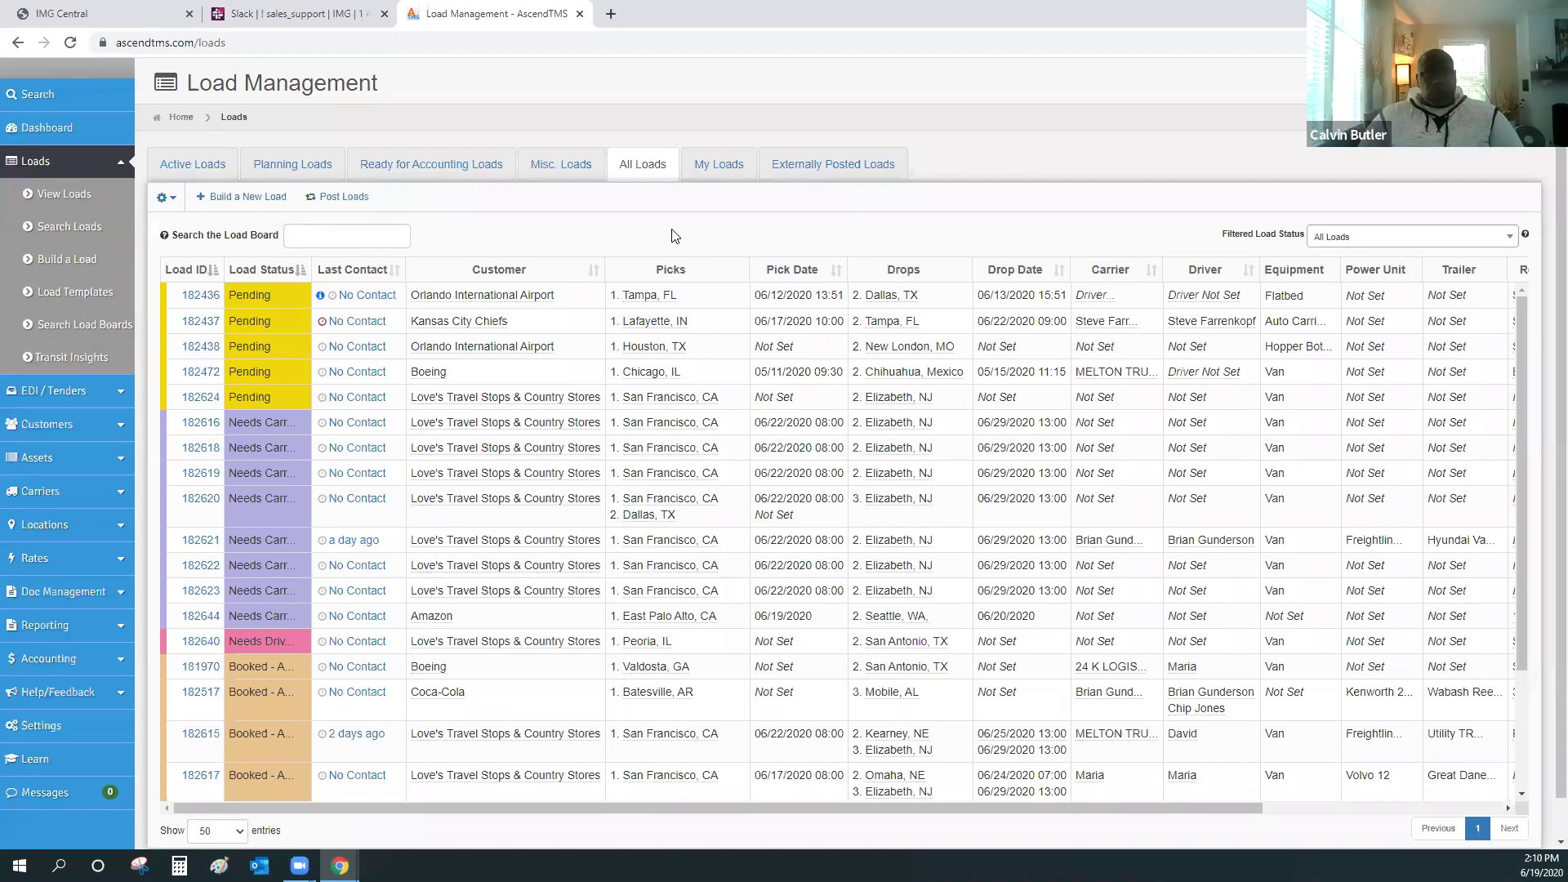
pyautogui.scroll(1, 560, 123)
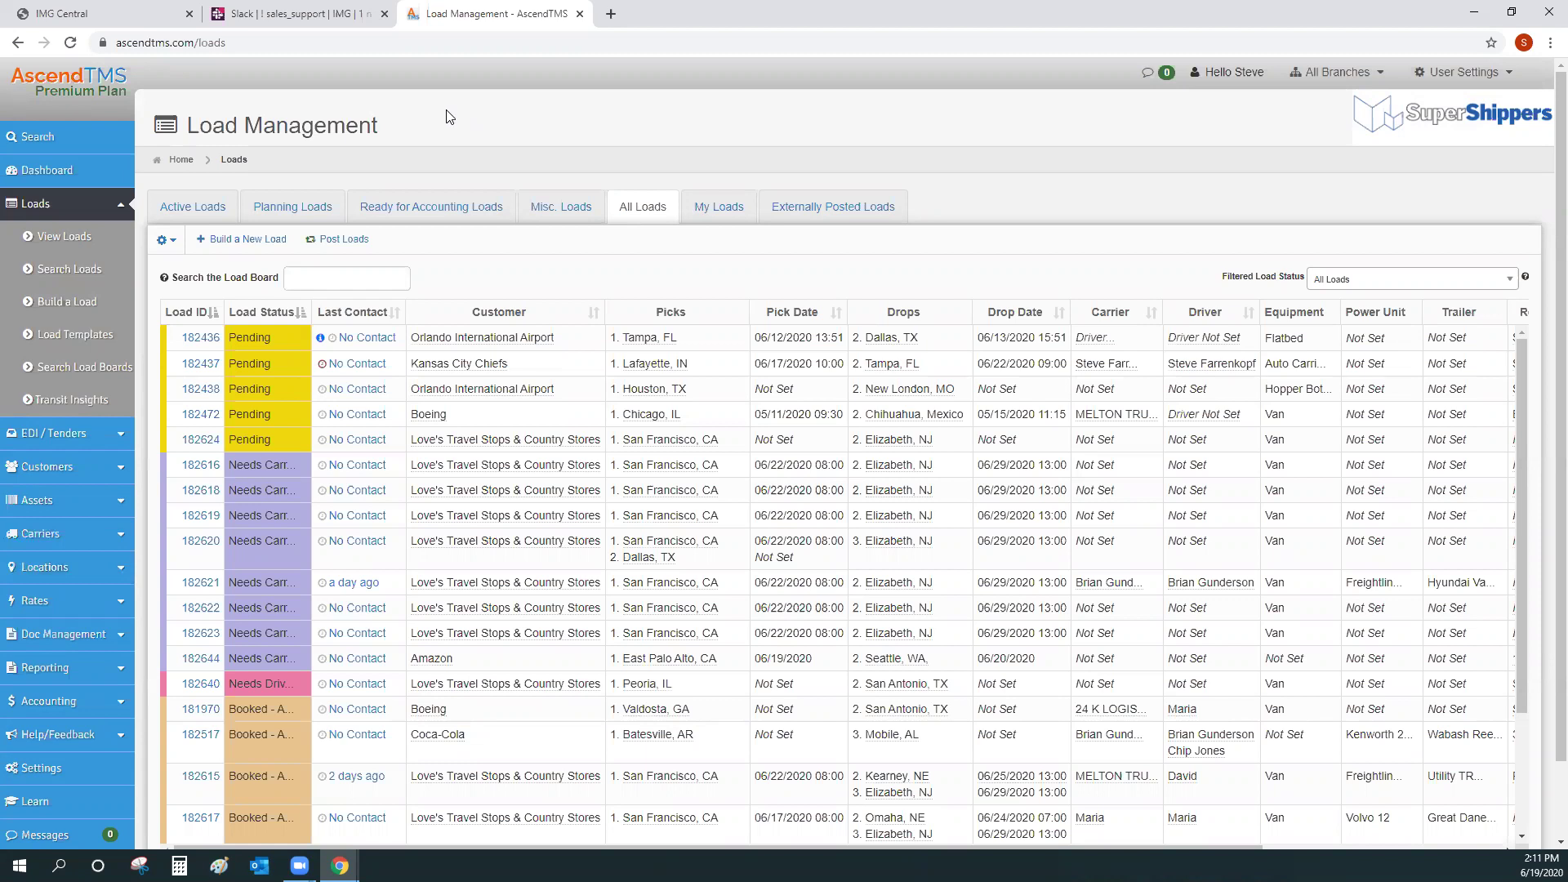
# Step: Search the whole system for "melton", open the Melton Truck Lines Inc customer record and look through its details
pyautogui.click(38, 142)
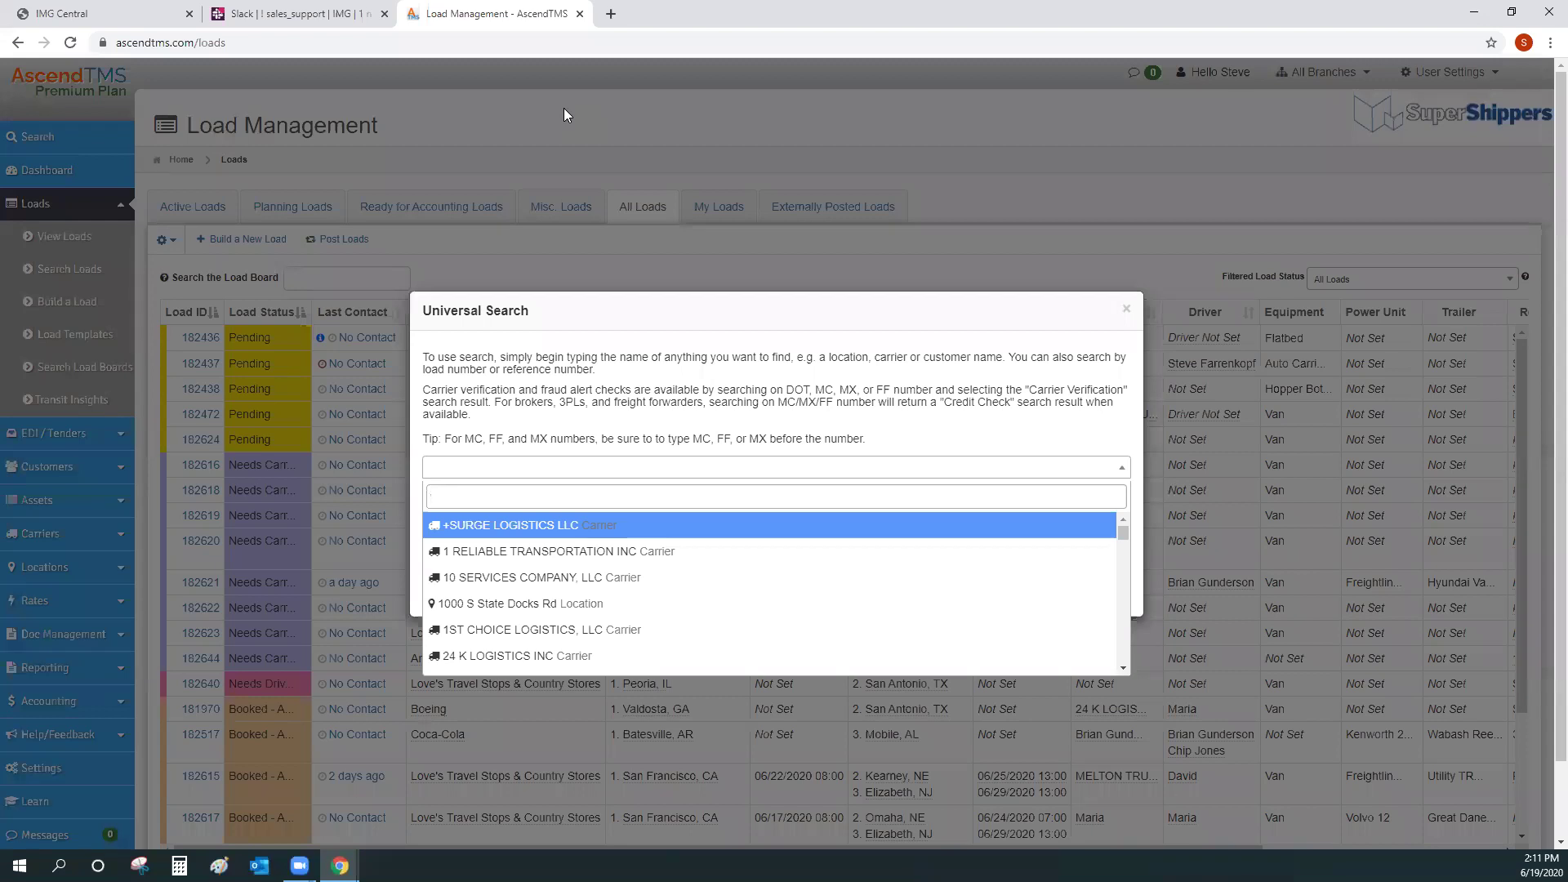
pyautogui.write('melton')
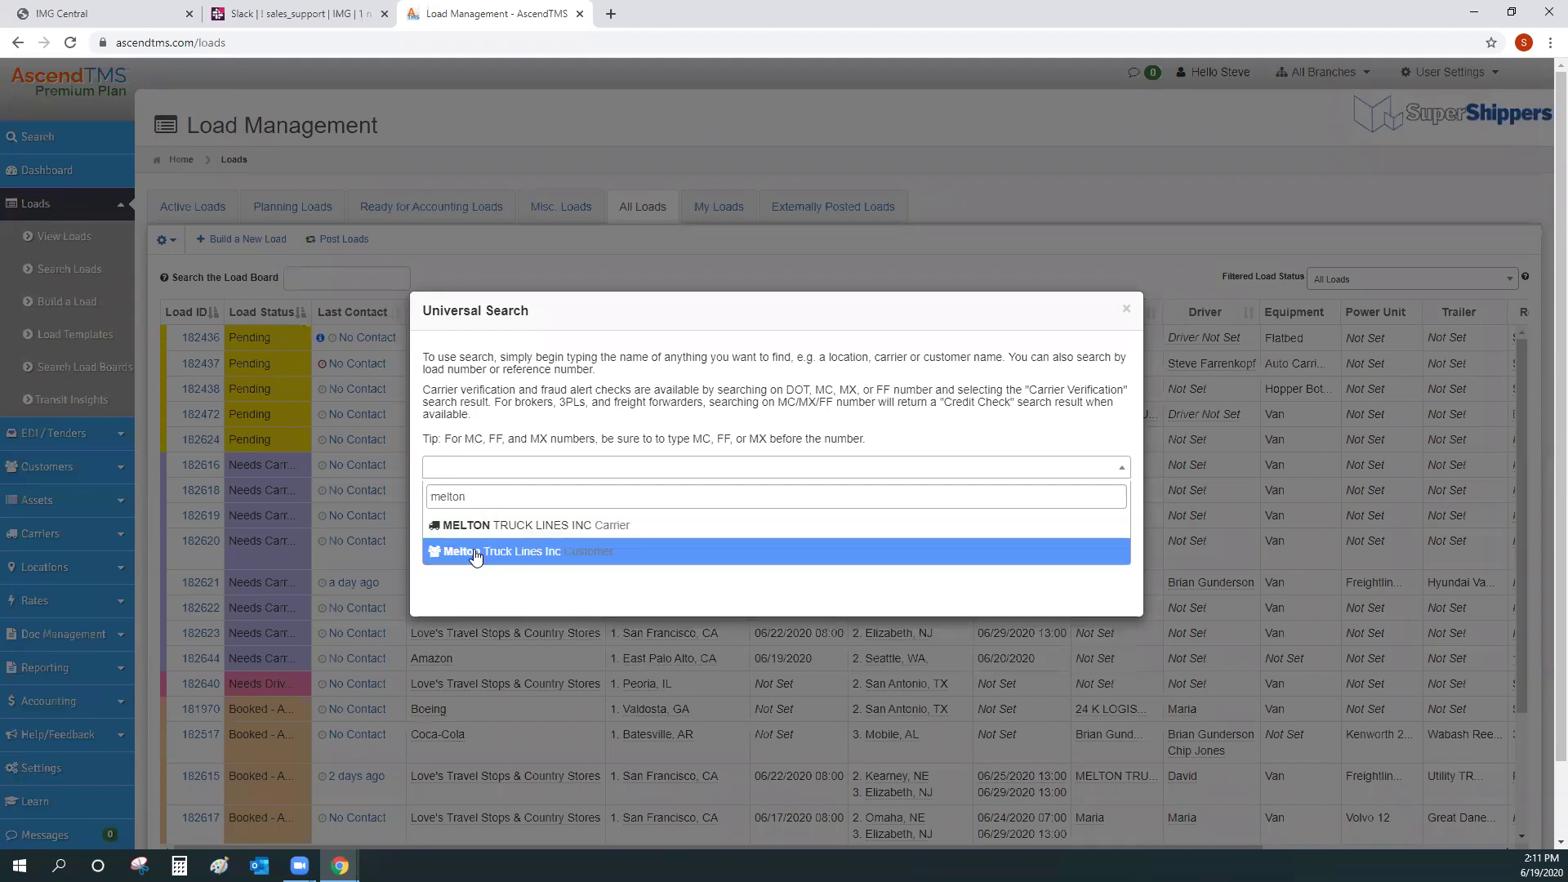
pyautogui.click(520, 556)
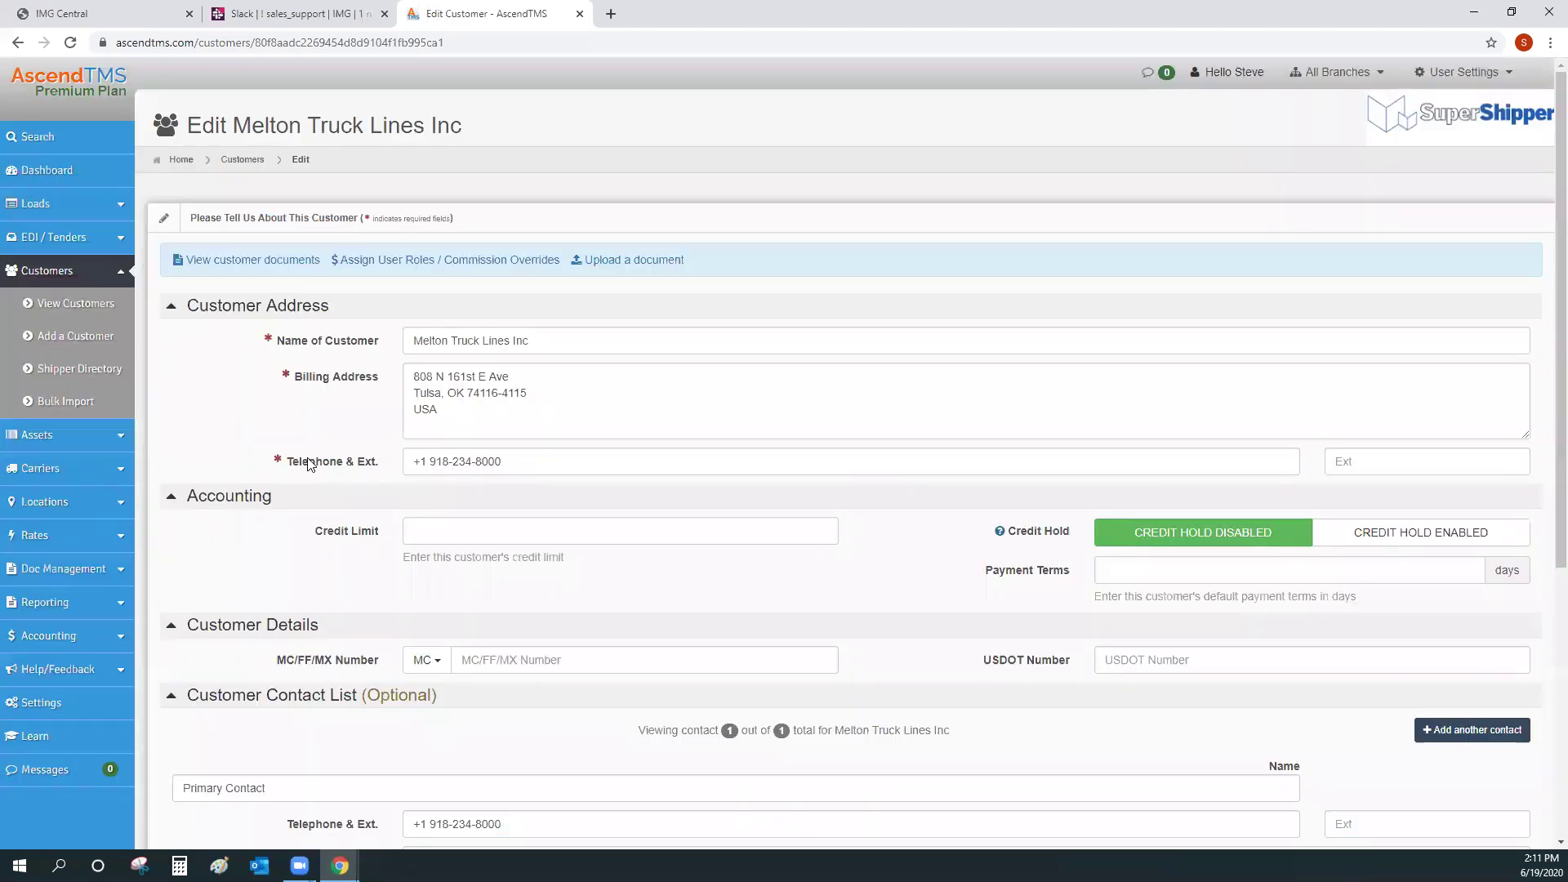
pyautogui.scroll(-3, 302, 458)
pyautogui.scroll(-2, 310, 460)
pyautogui.scroll(4, 309, 460)
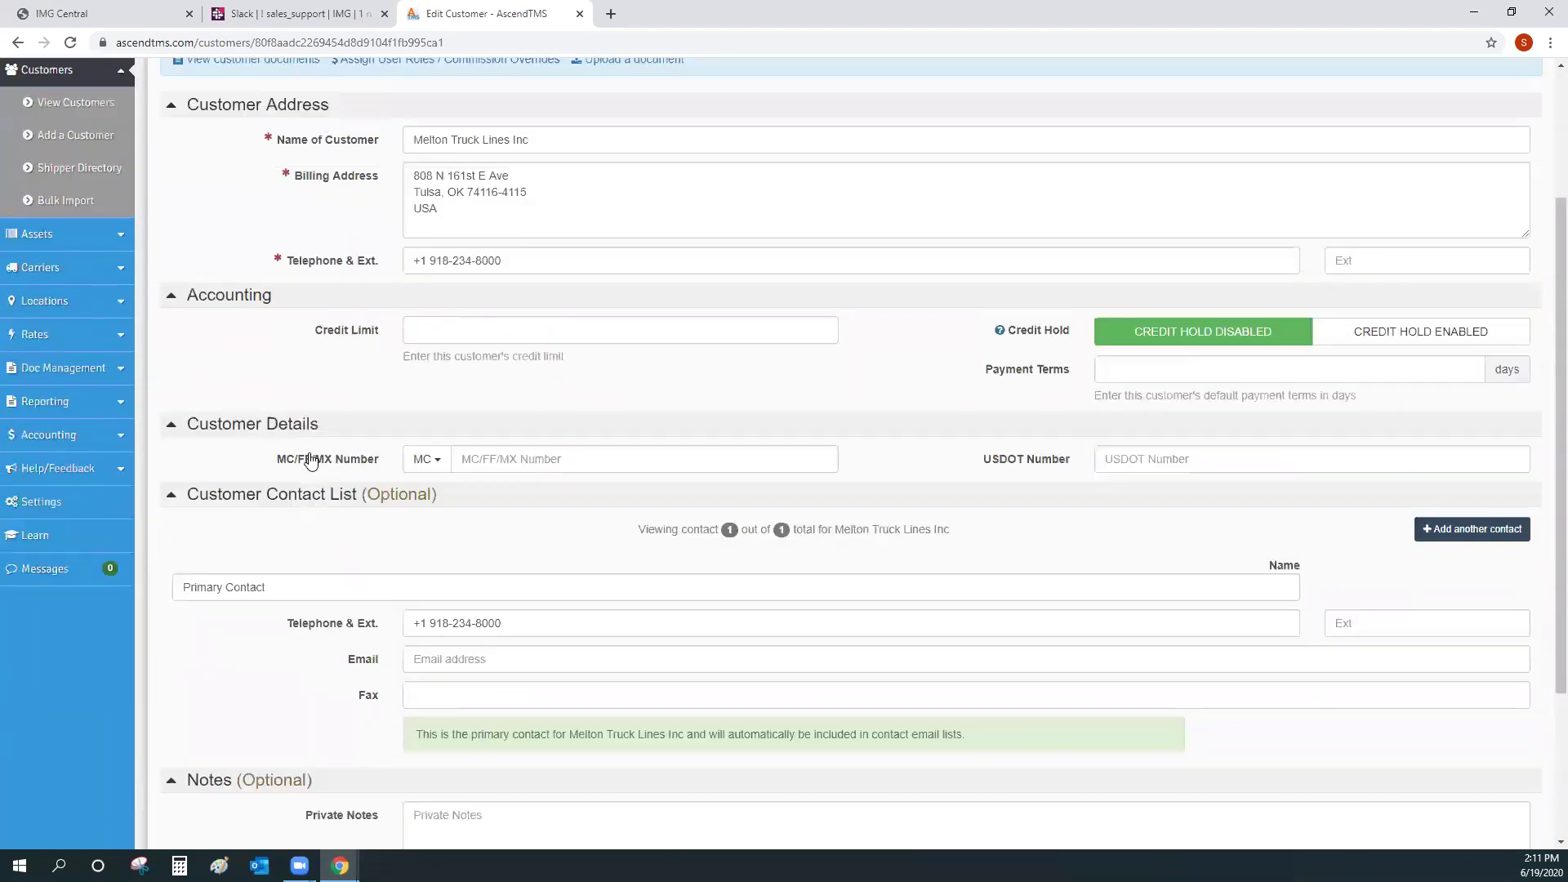
pyautogui.scroll(2, 310, 460)
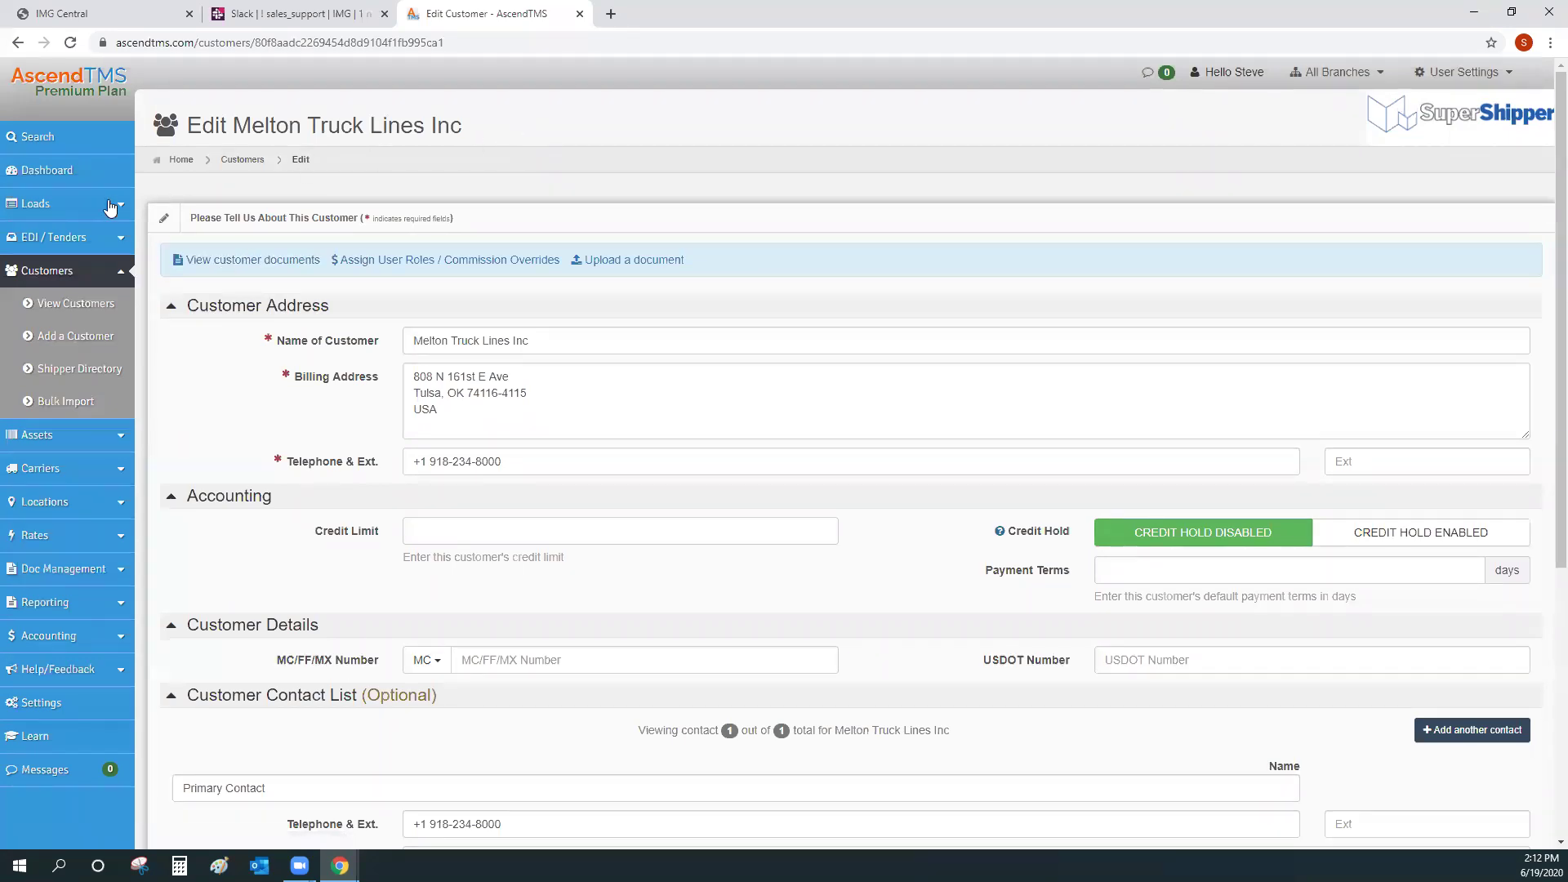
# Step: Return to the load list and open the universal search to read its carrier verification and credit check instructions
pyautogui.click(34, 214)
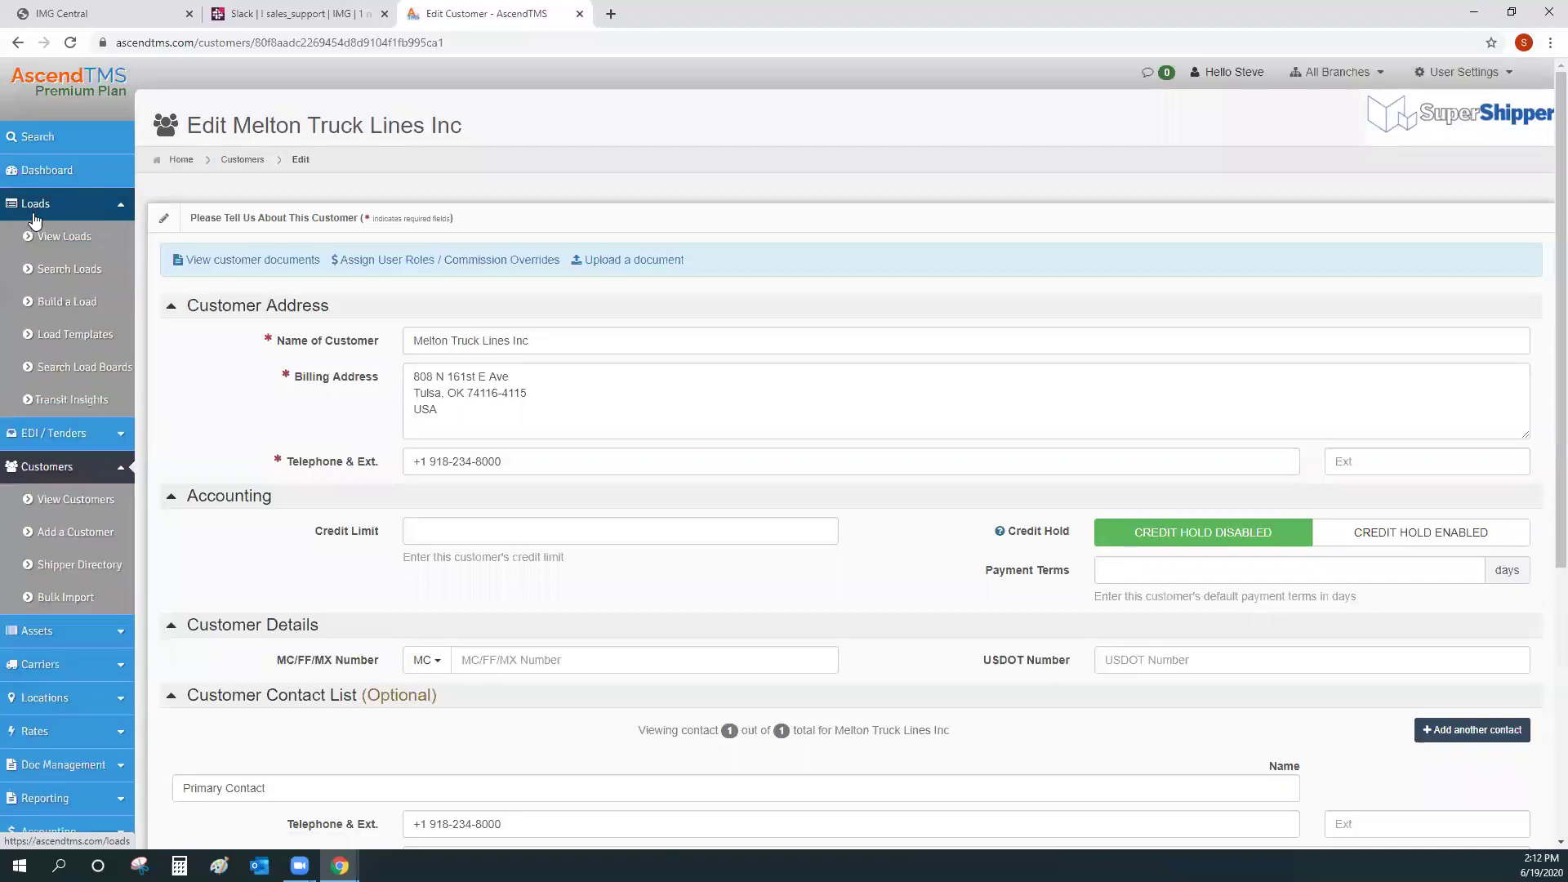
pyautogui.click(48, 236)
pyautogui.click(32, 137)
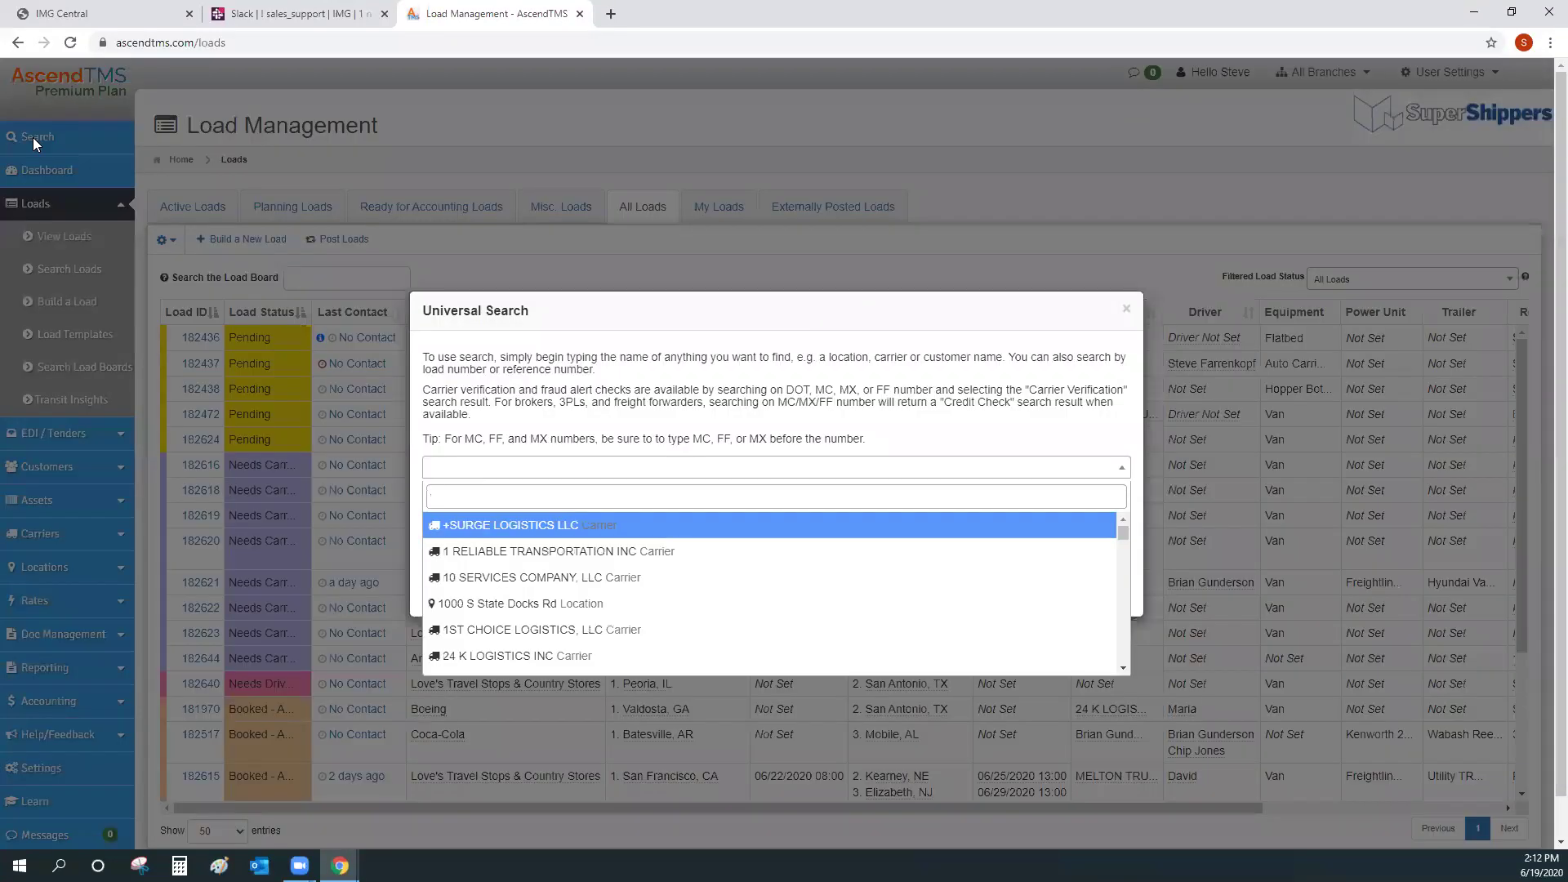
pyautogui.moveTo(786, 389); pyautogui.dragTo(899, 389)
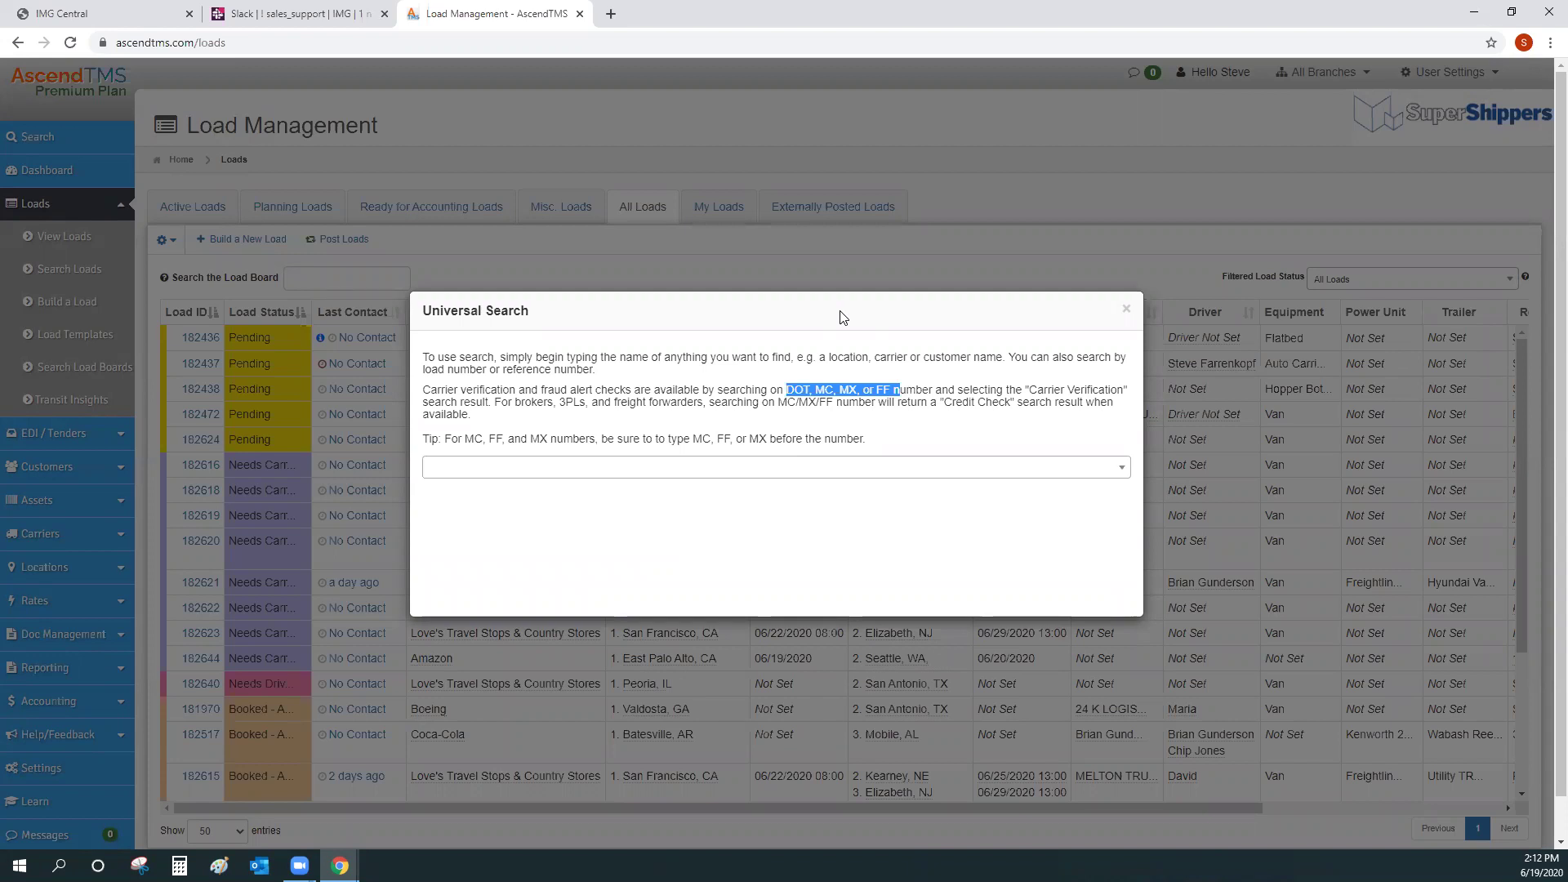
pyautogui.moveTo(1028, 389); pyautogui.dragTo(1121, 440)
pyautogui.click(1039, 424)
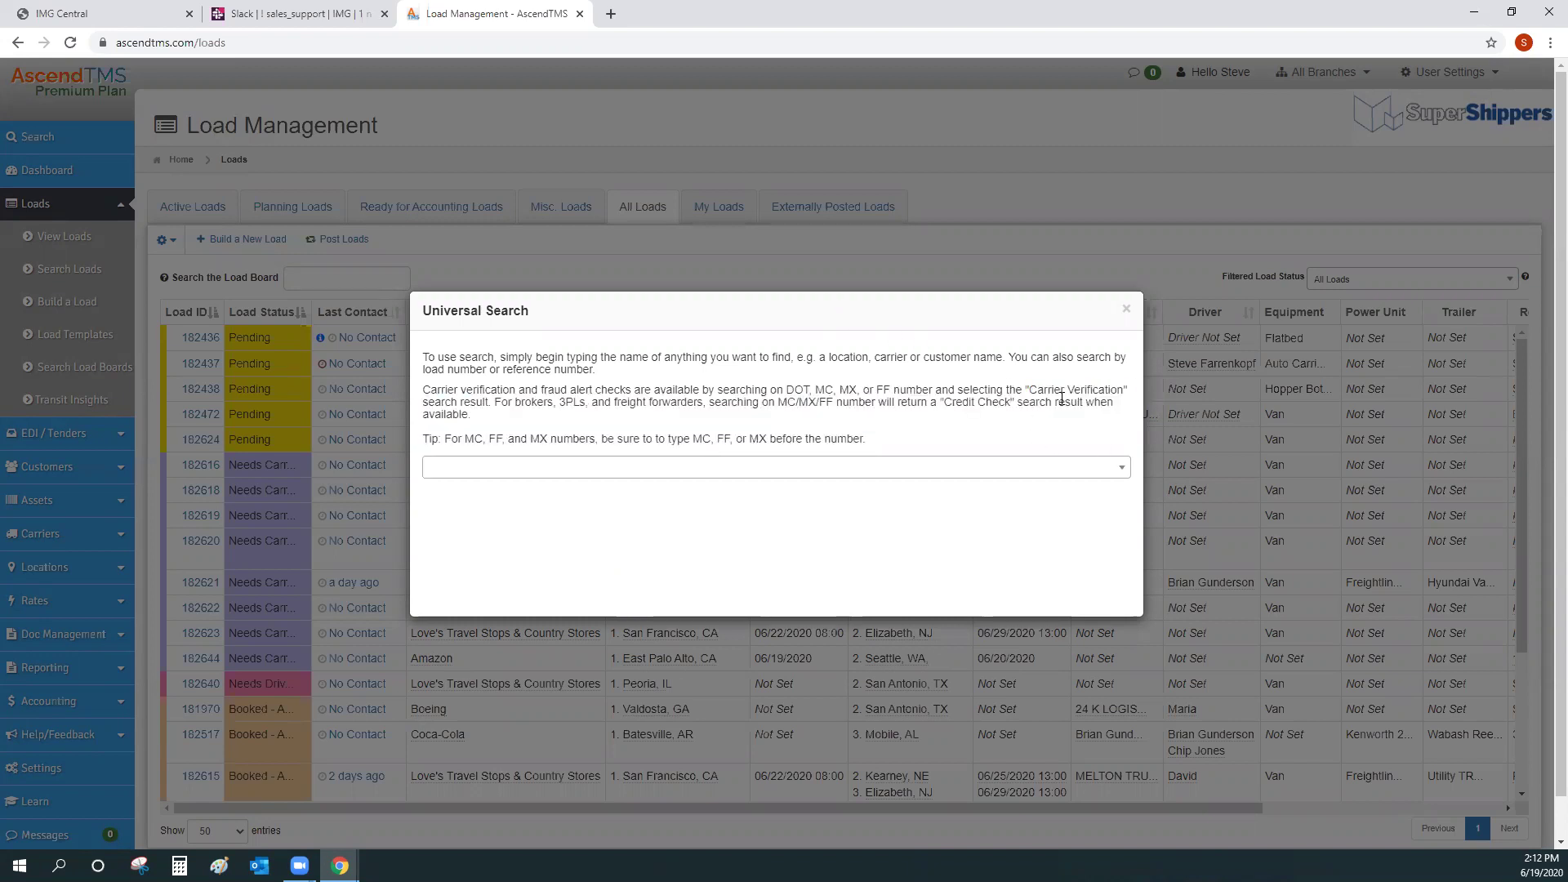
# Step: Search for MC100666 and view the credit check and carrier verification result for MELTON TRUCK LINES, INC. (TULSA, OK)
pyautogui.click(459, 473)
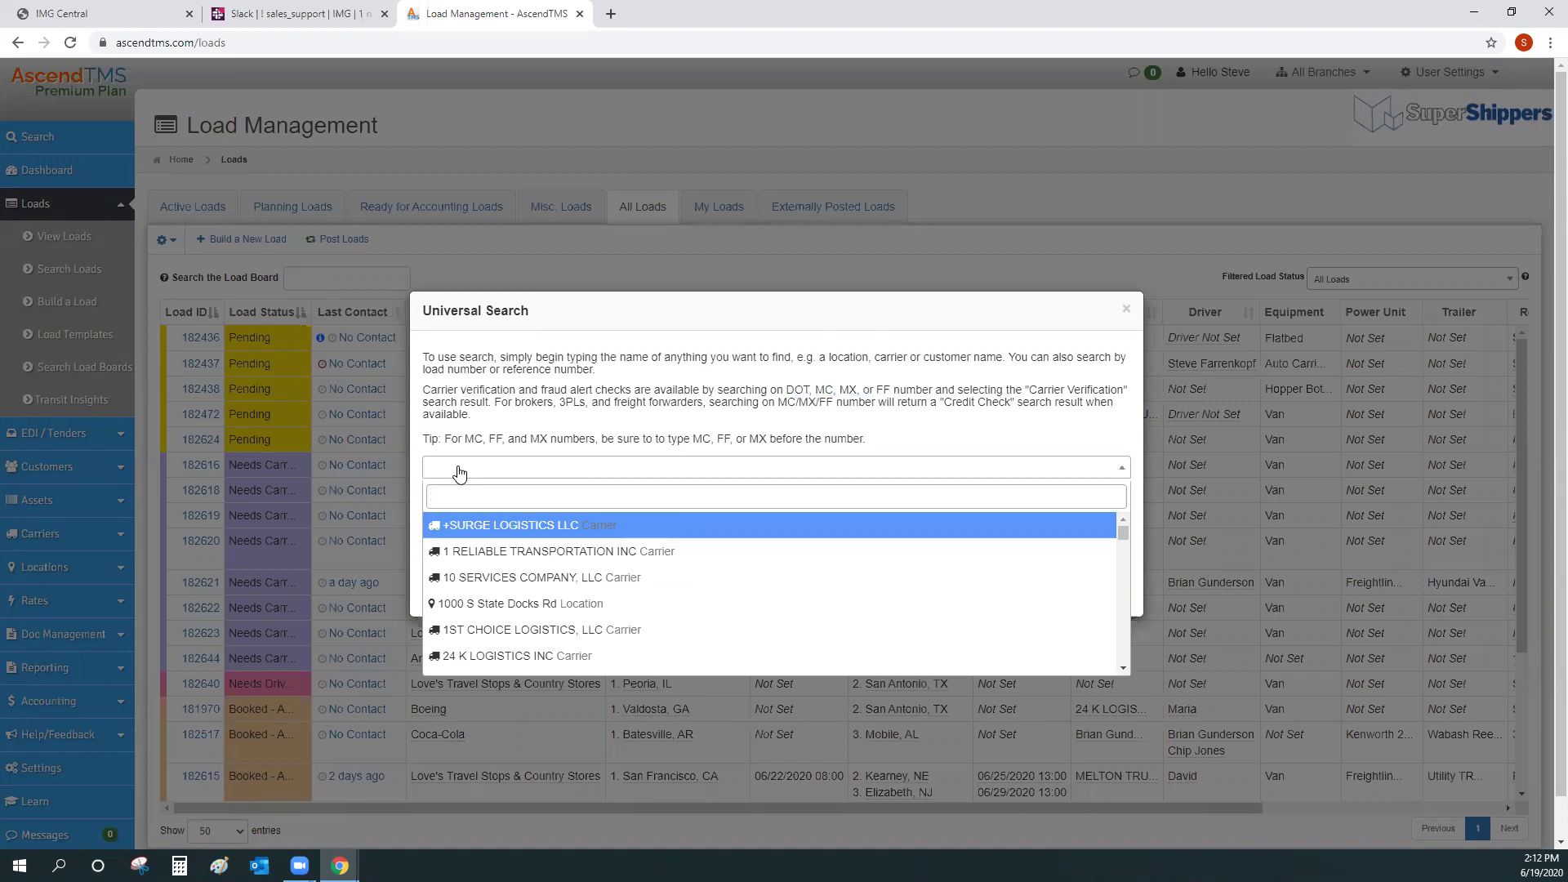
pyautogui.write('MC')
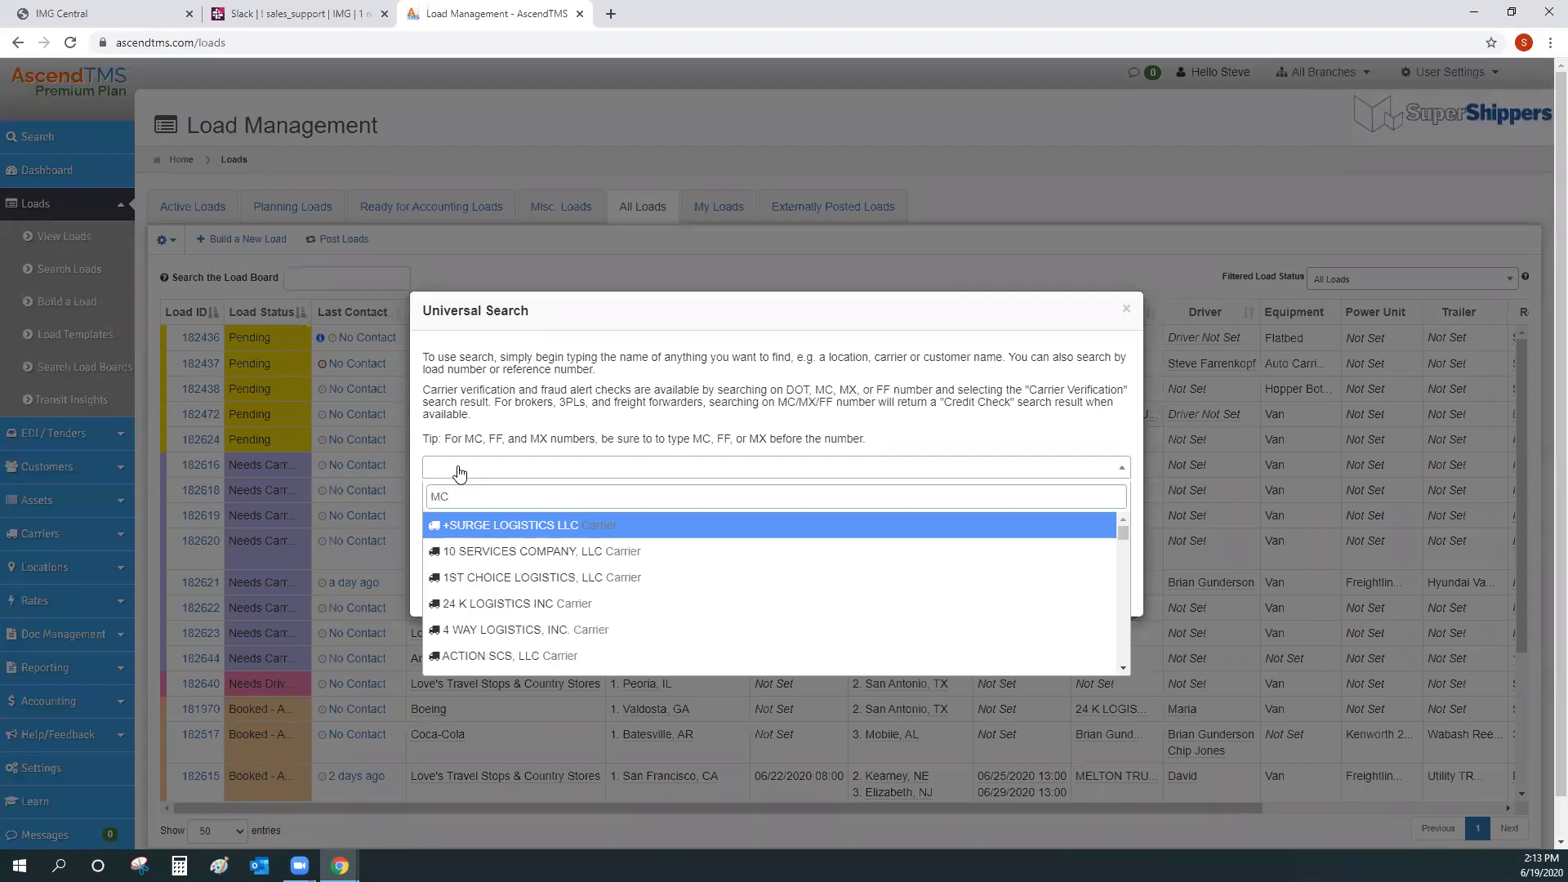
pyautogui.write('100')
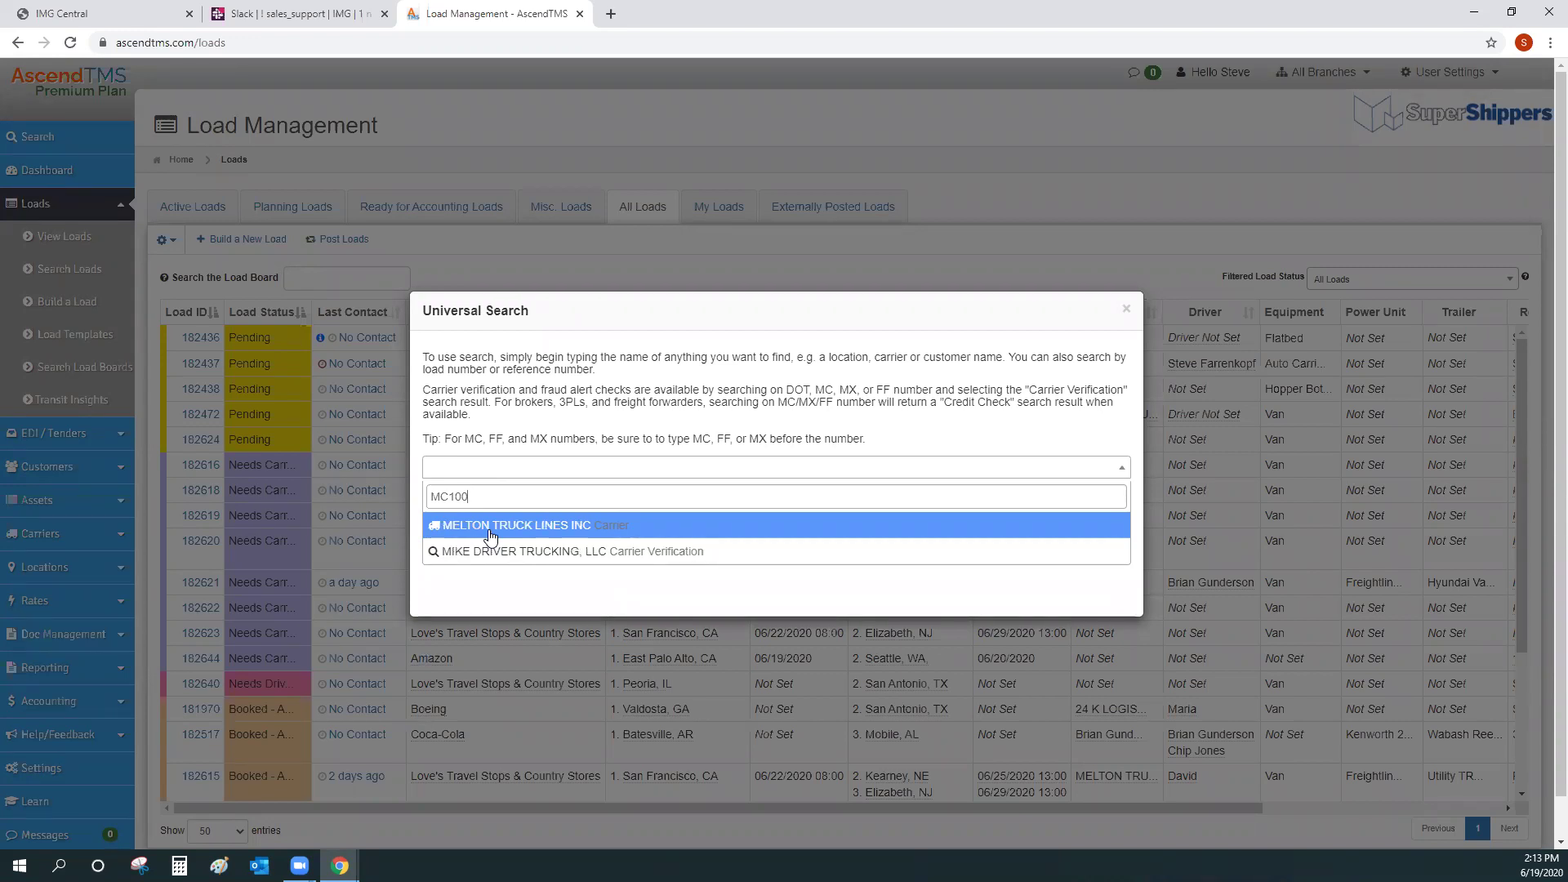
pyautogui.write('666')
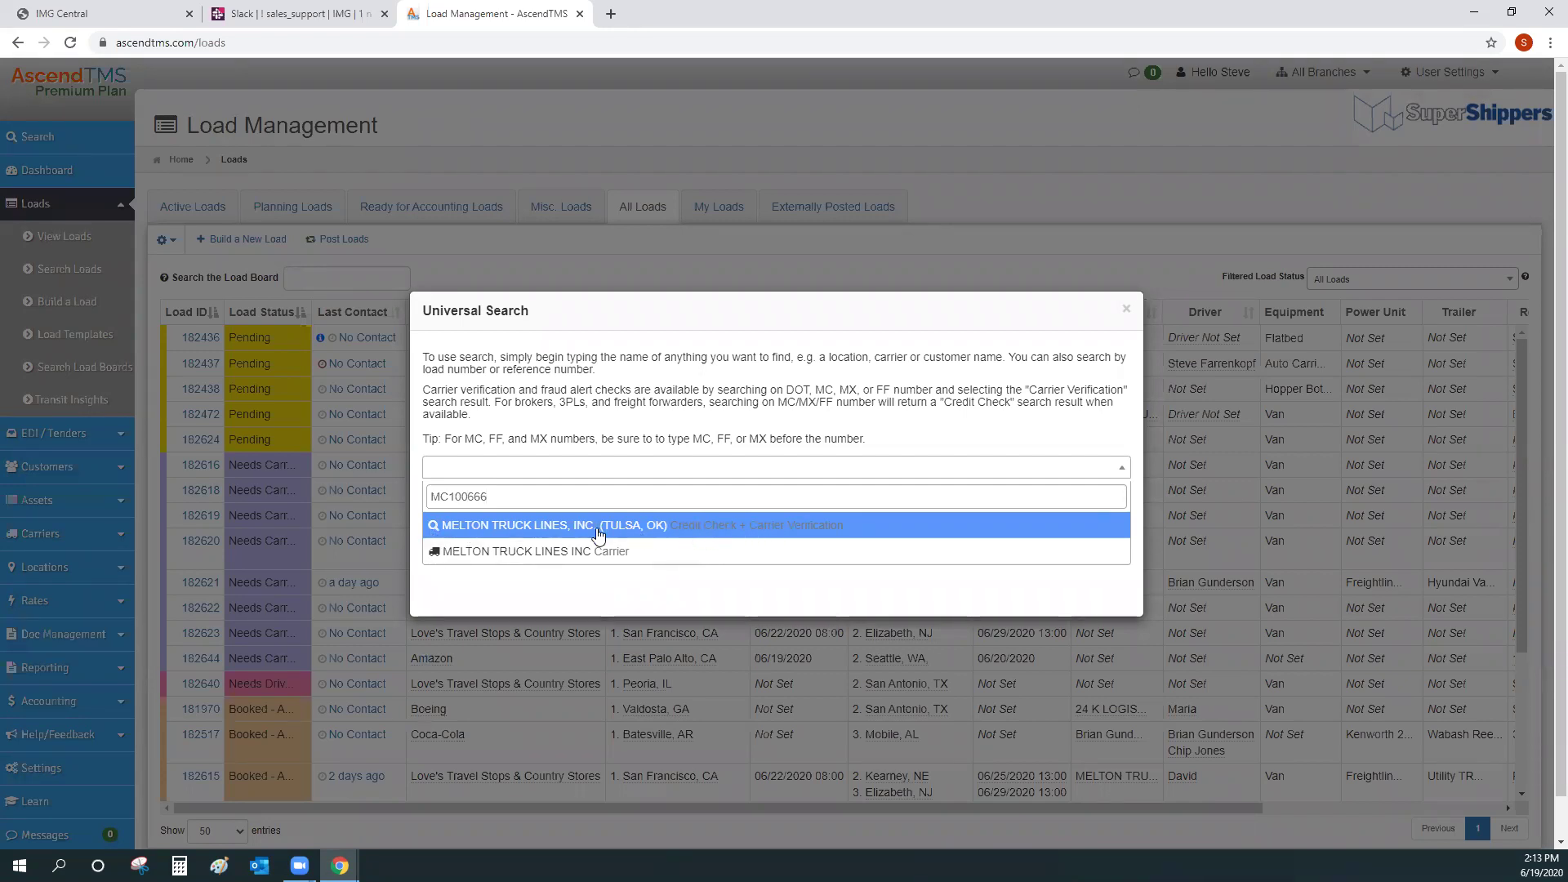
pyautogui.click(558, 525)
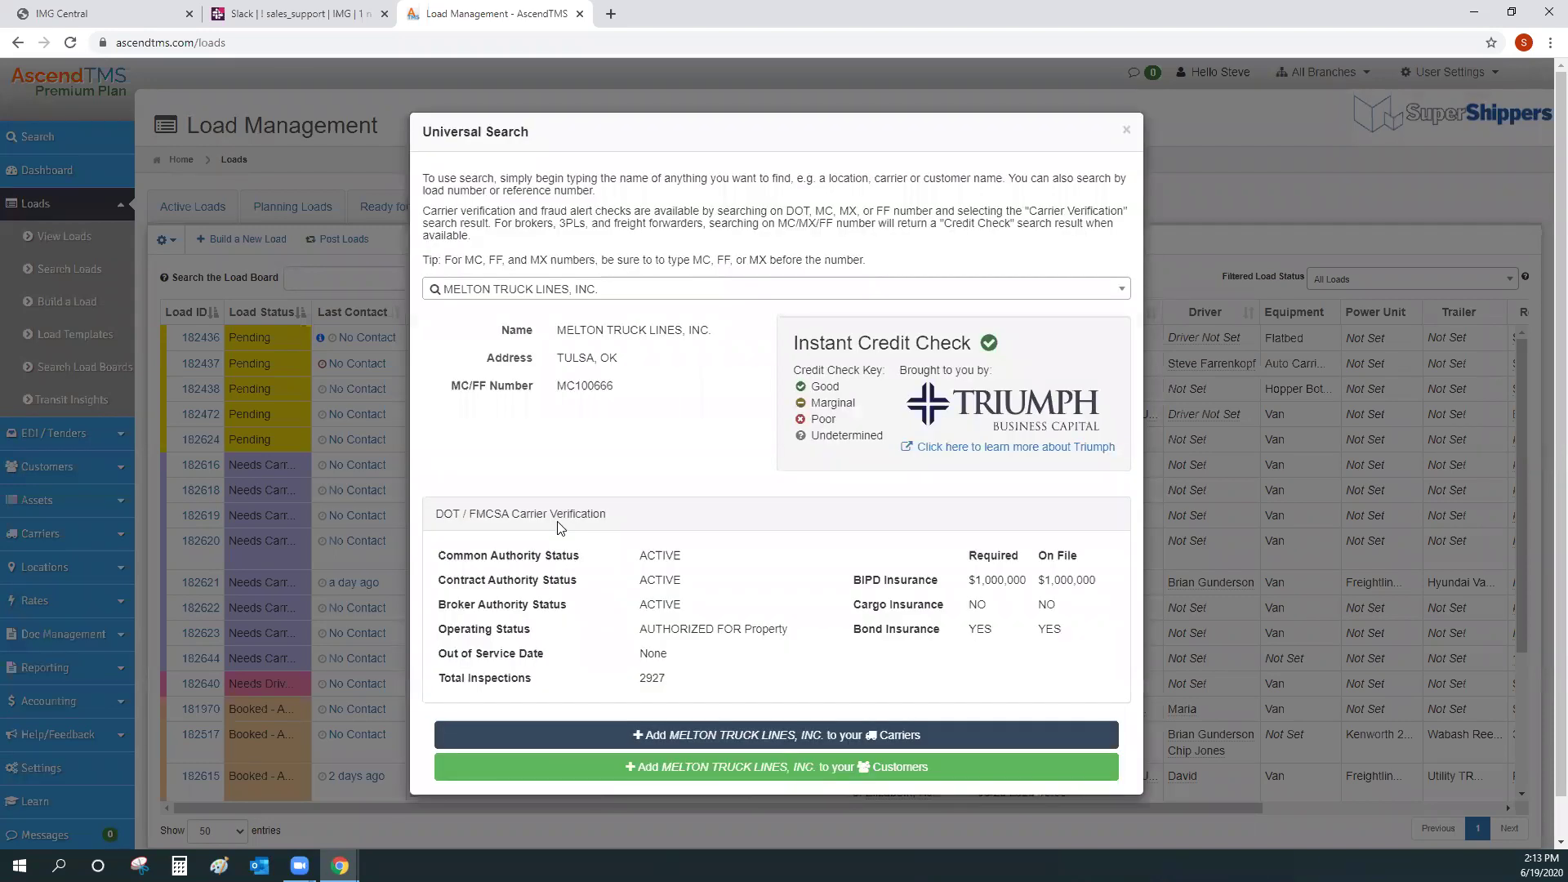
pyautogui.scroll(-1, 616, 449)
pyautogui.scroll(1, 616, 445)
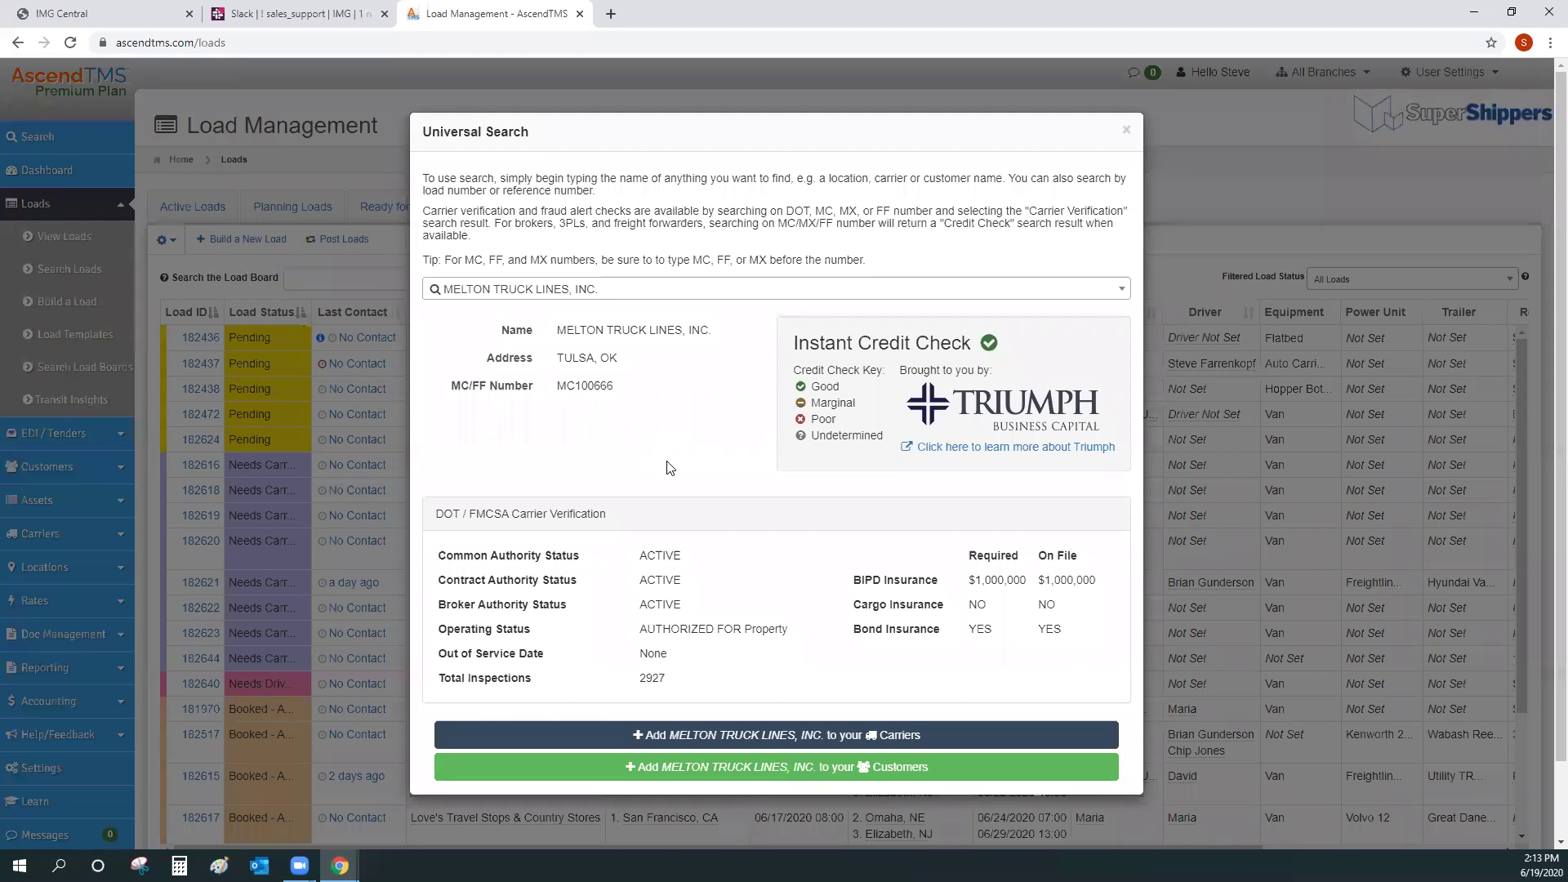
# Step: Examine the carrier's credit check, authority status and insurance requirements in the verification result, and close the universal search
pyautogui.moveTo(462, 512); pyautogui.dragTo(647, 500)
pyautogui.click(689, 419)
pyautogui.doubleClick(636, 657)
pyautogui.moveTo(1097, 580); pyautogui.dragTo(1058, 579)
pyautogui.moveTo(846, 634); pyautogui.dragTo(1080, 637)
pyautogui.click(816, 679)
pyautogui.click(1125, 134)
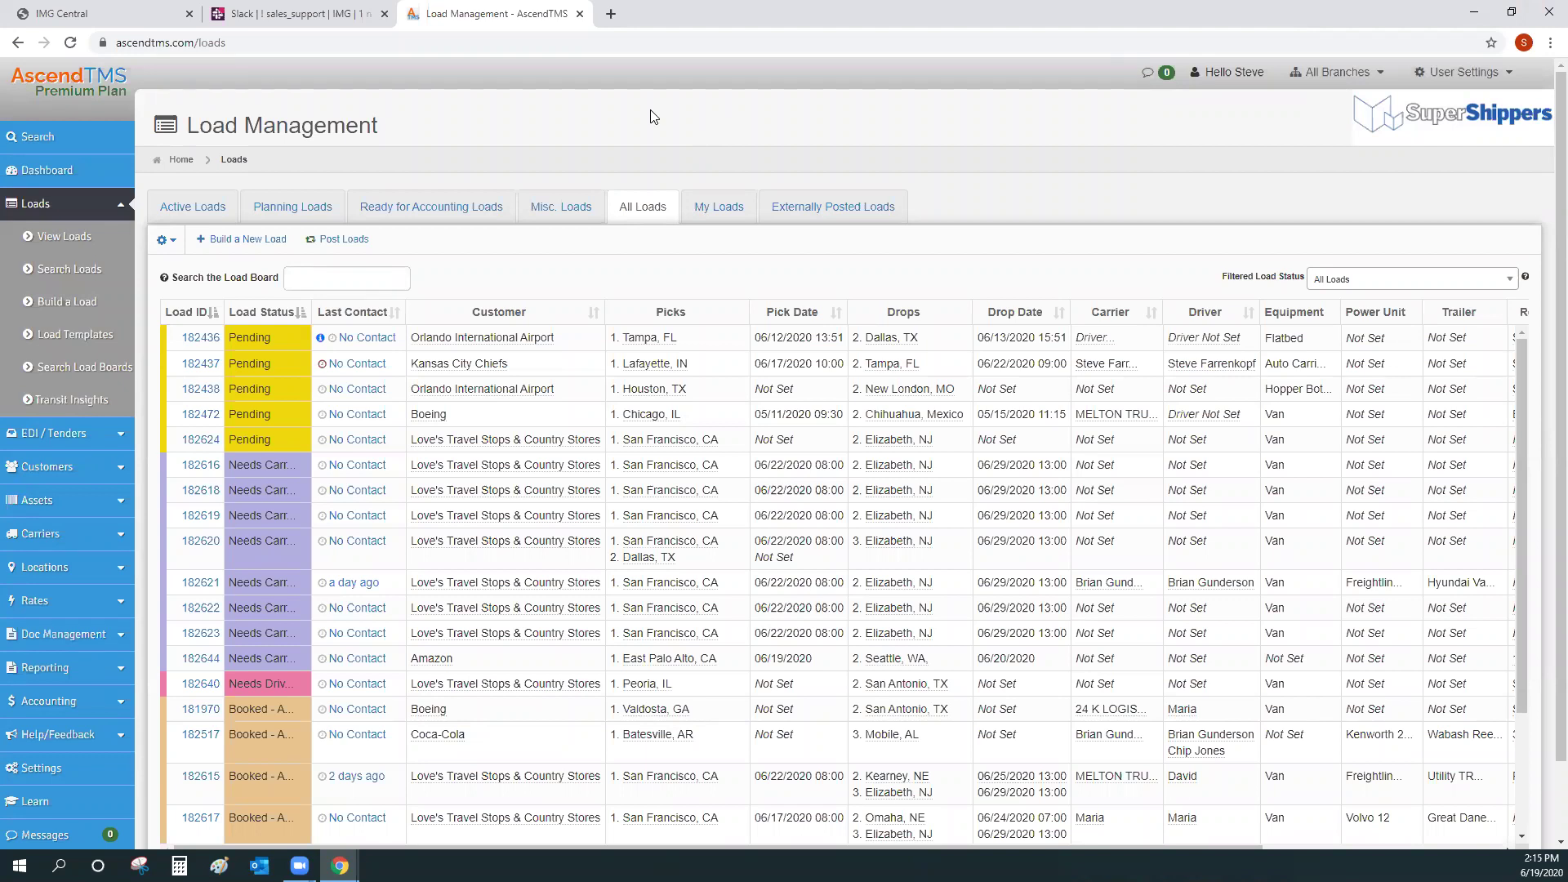
# Step: Open the Volvo VNX 302 record from the power units list and look through its profile, ownership, maintenance and log sections
pyautogui.click(68, 501)
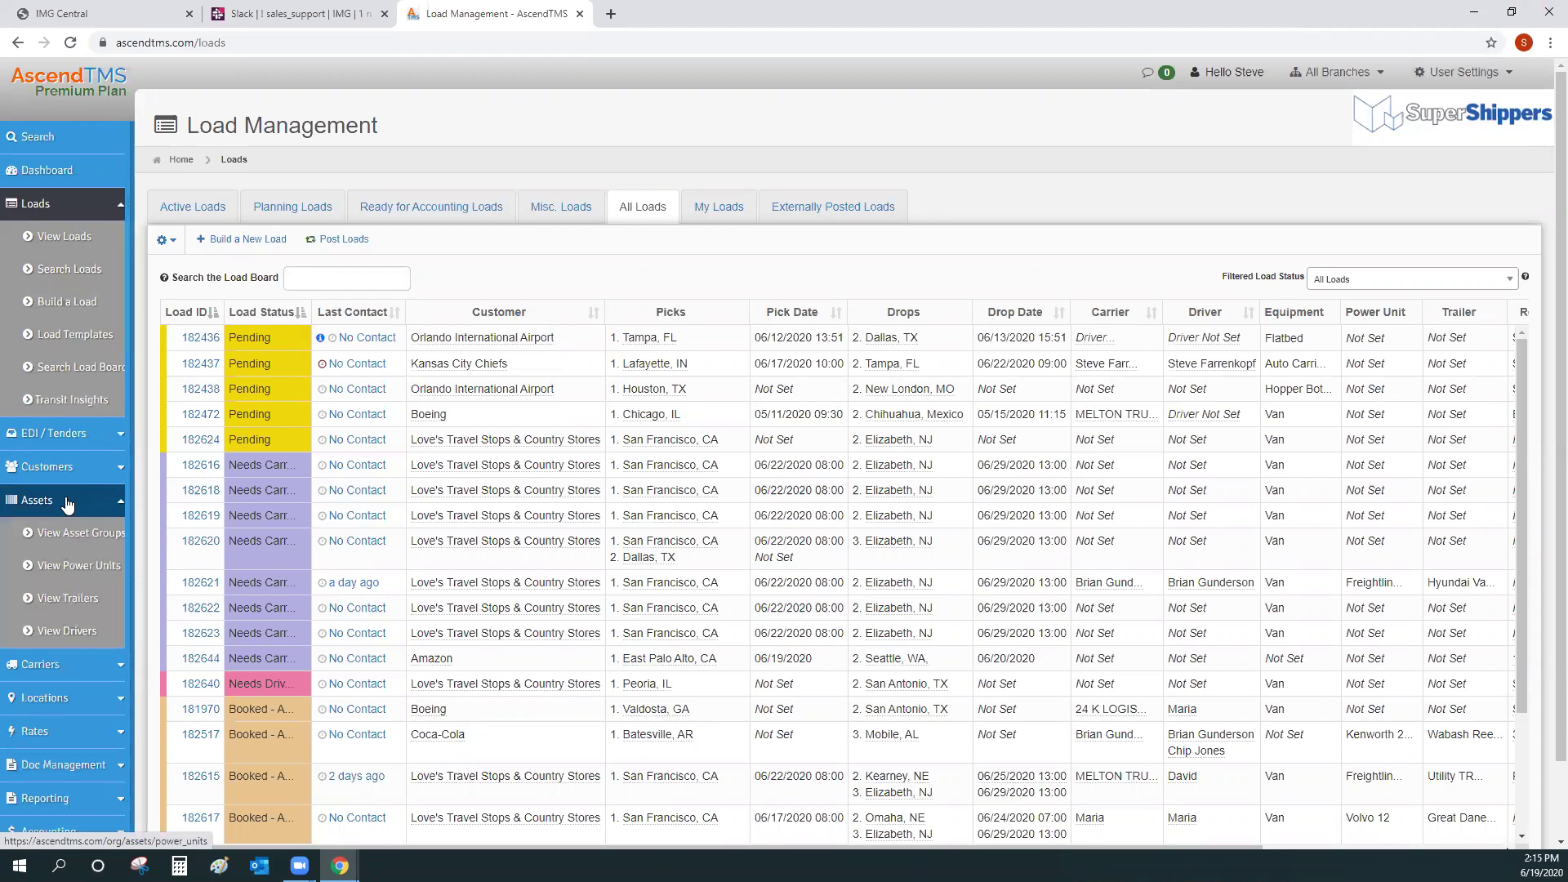
pyautogui.scroll(-1, 68, 502)
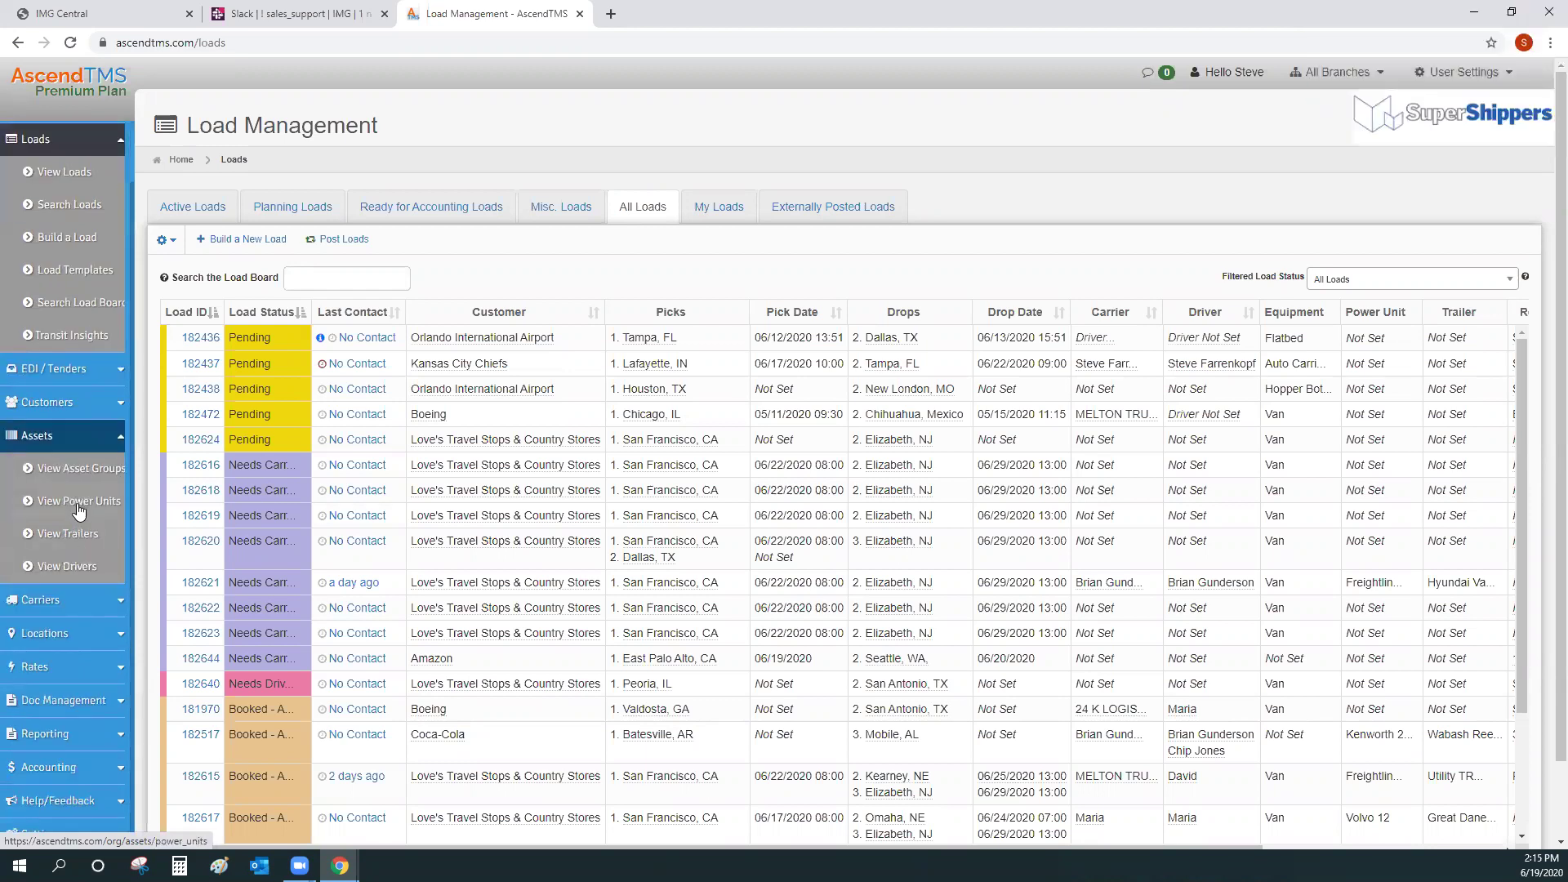
pyautogui.click(79, 501)
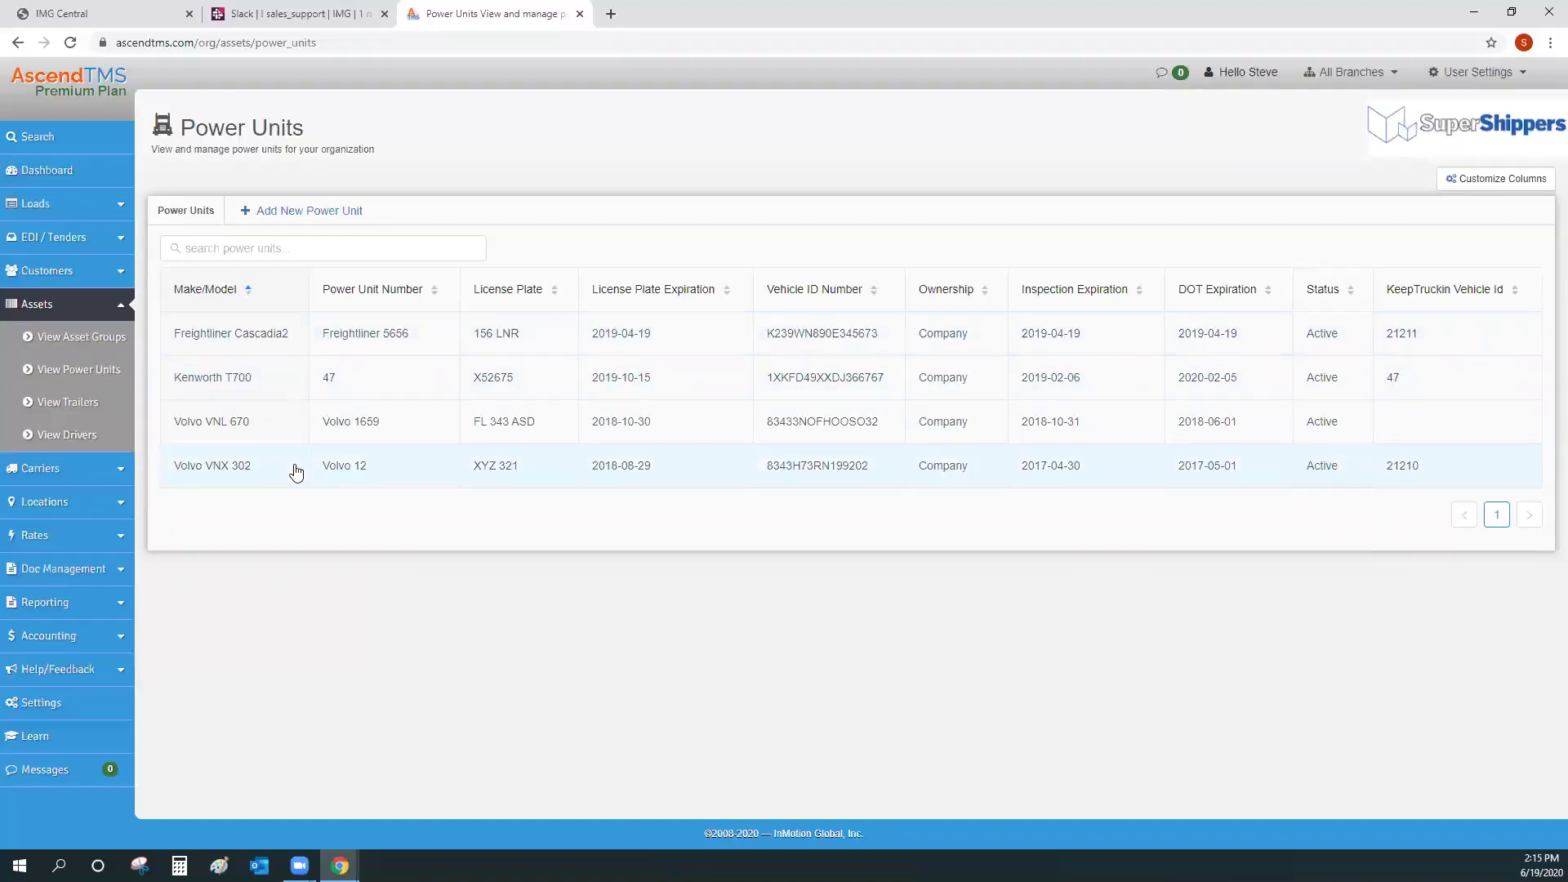
pyautogui.click(296, 472)
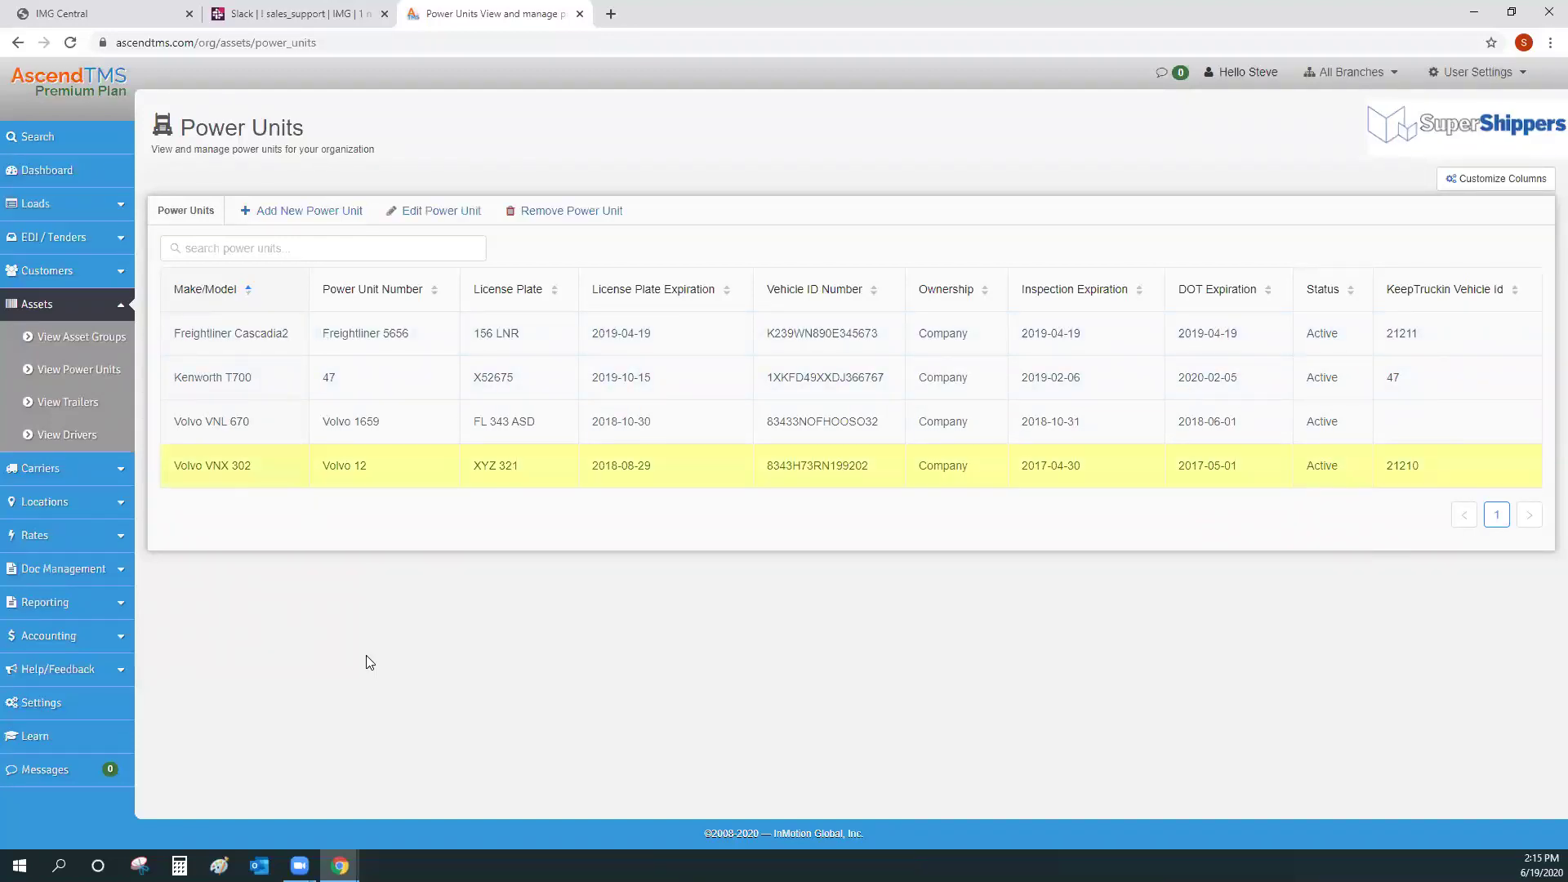
pyautogui.click(439, 212)
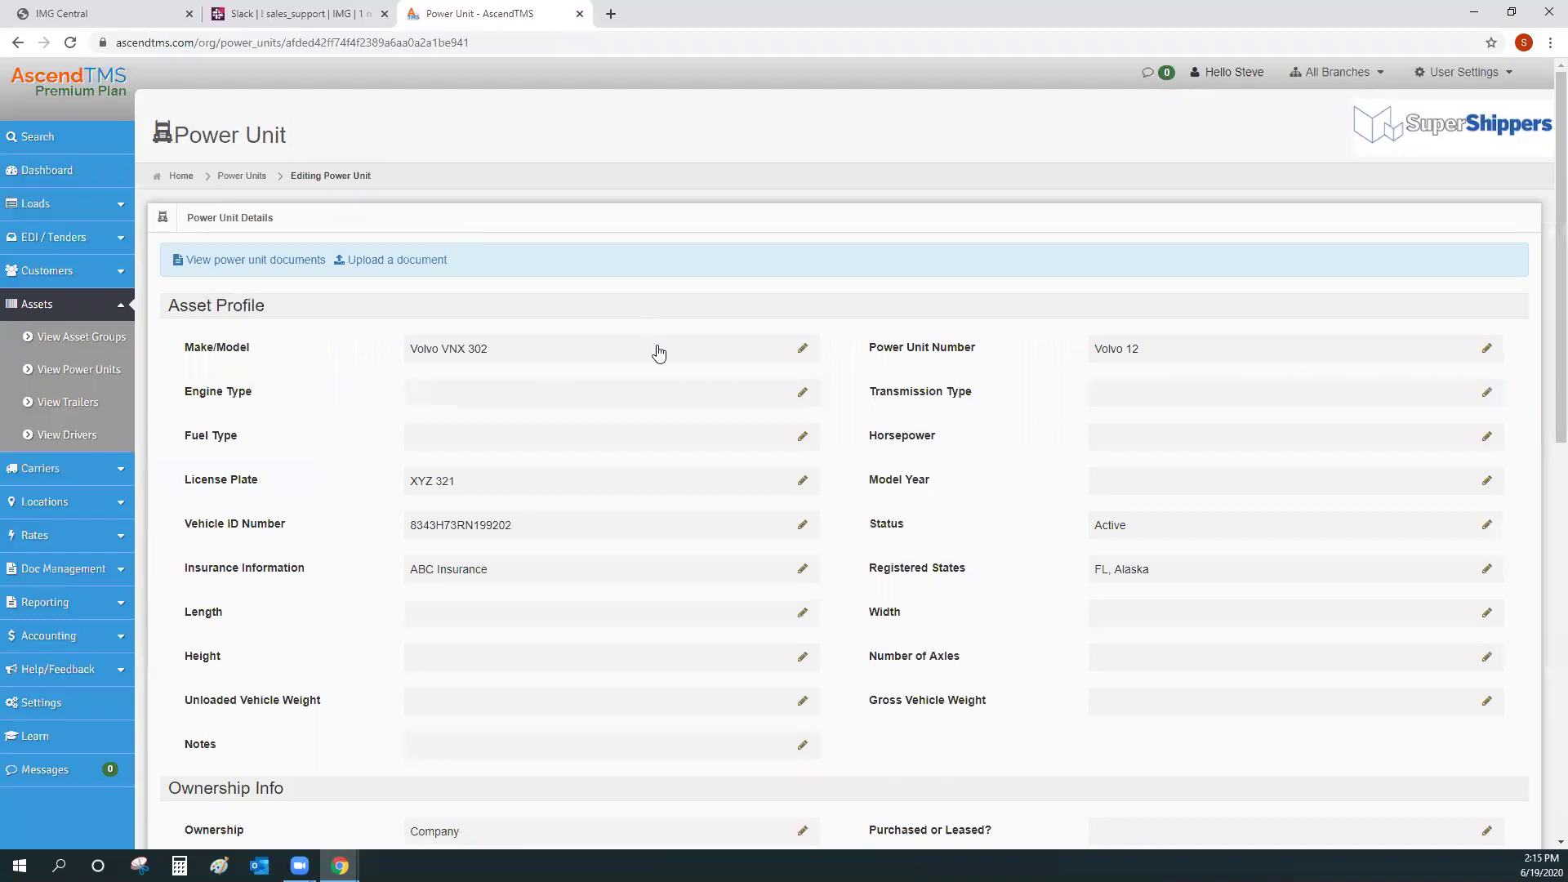
pyautogui.scroll(-4, 668, 368)
pyautogui.scroll(-6, 668, 369)
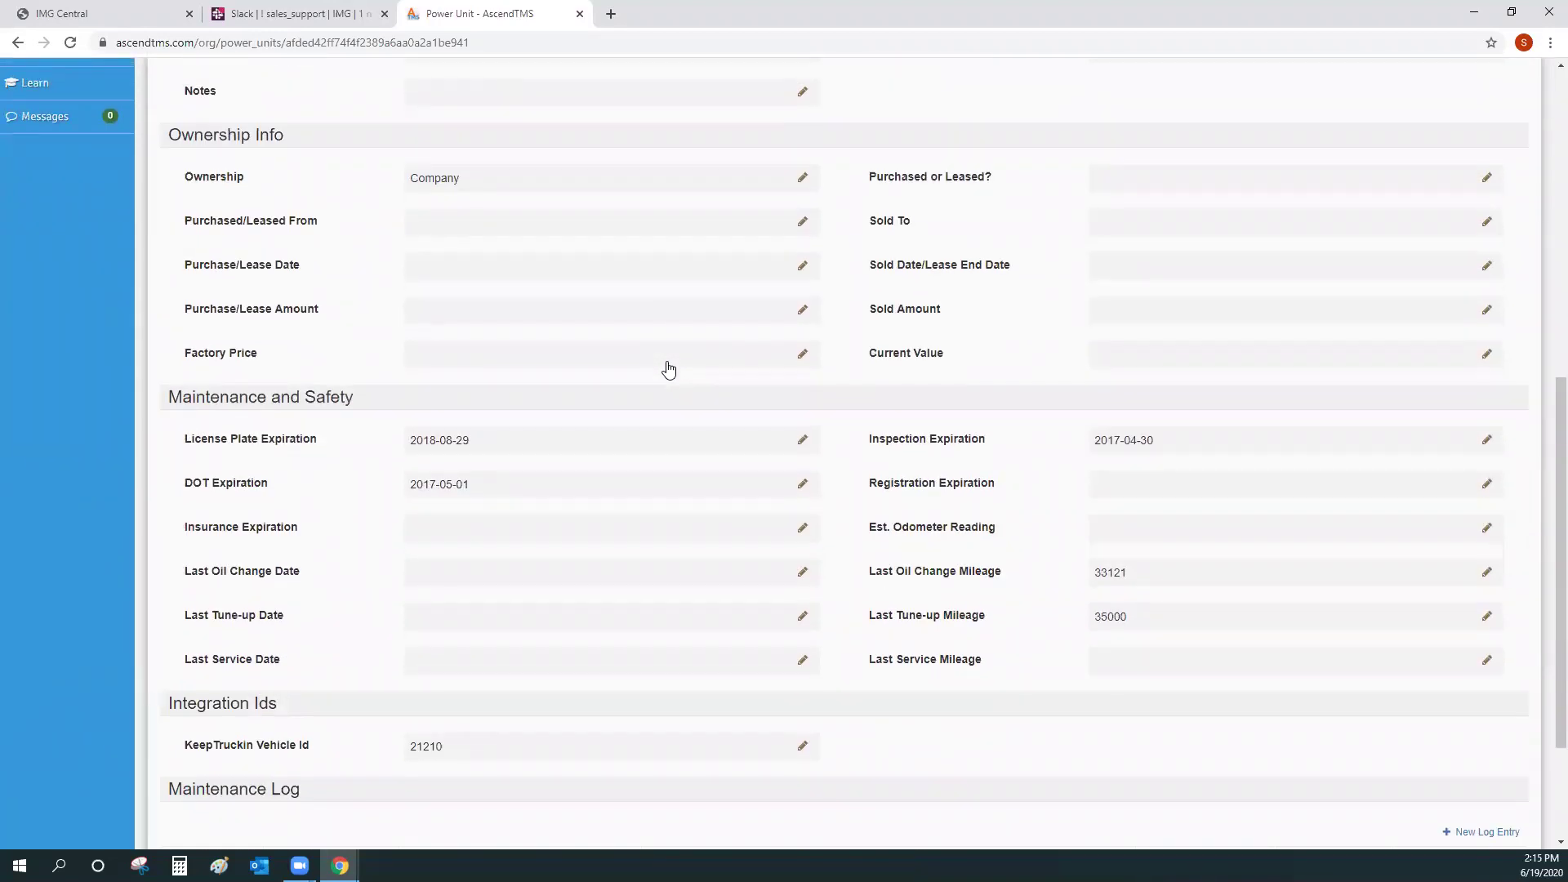
pyautogui.scroll(-1, 669, 369)
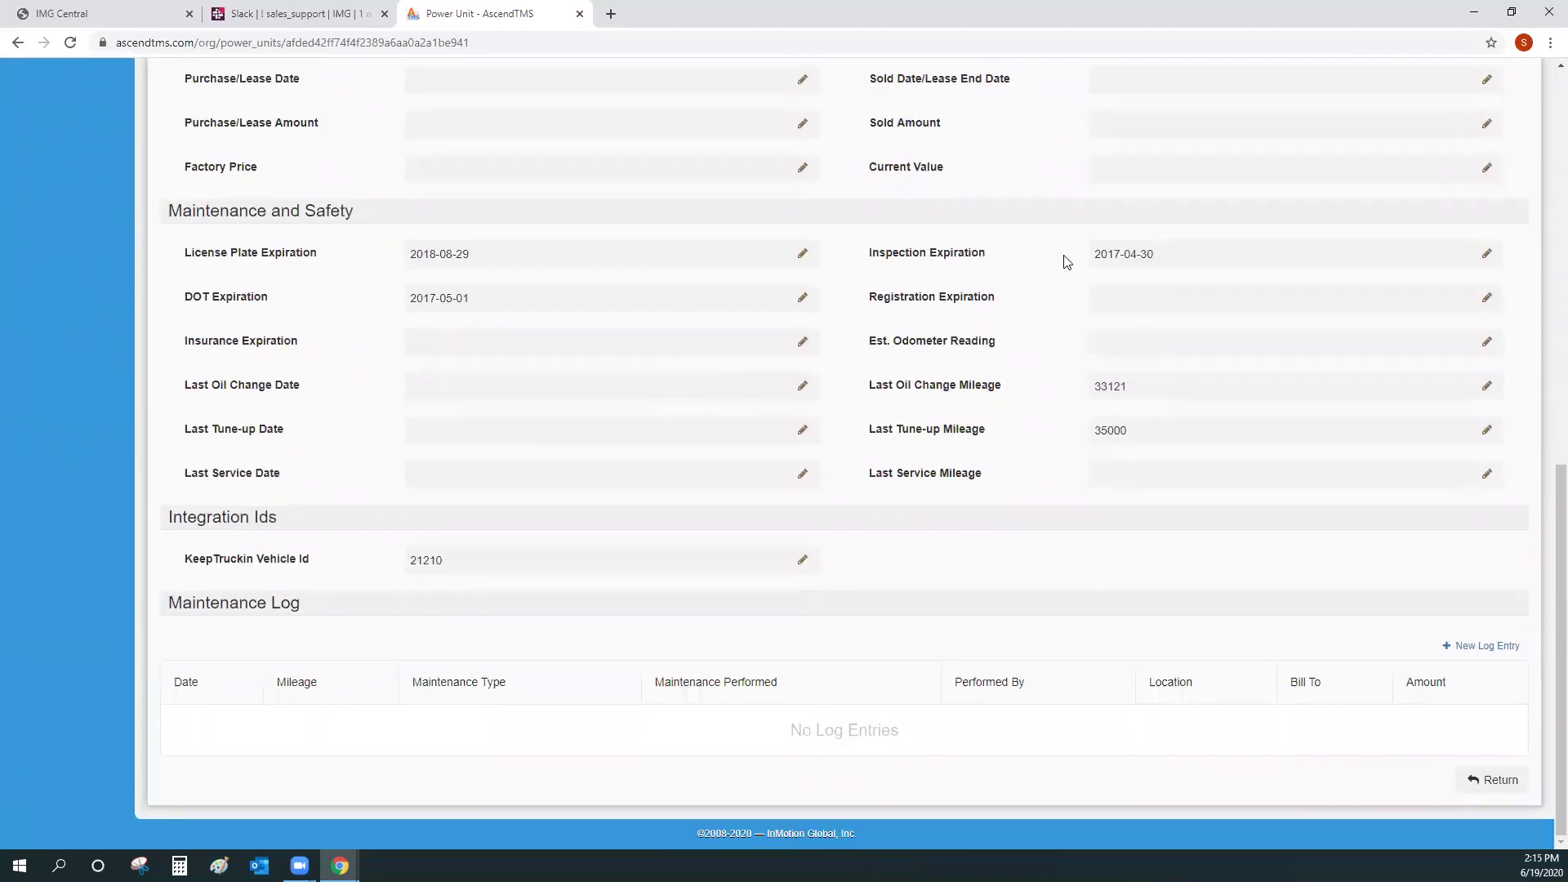
pyautogui.scroll(10, 817, 402)
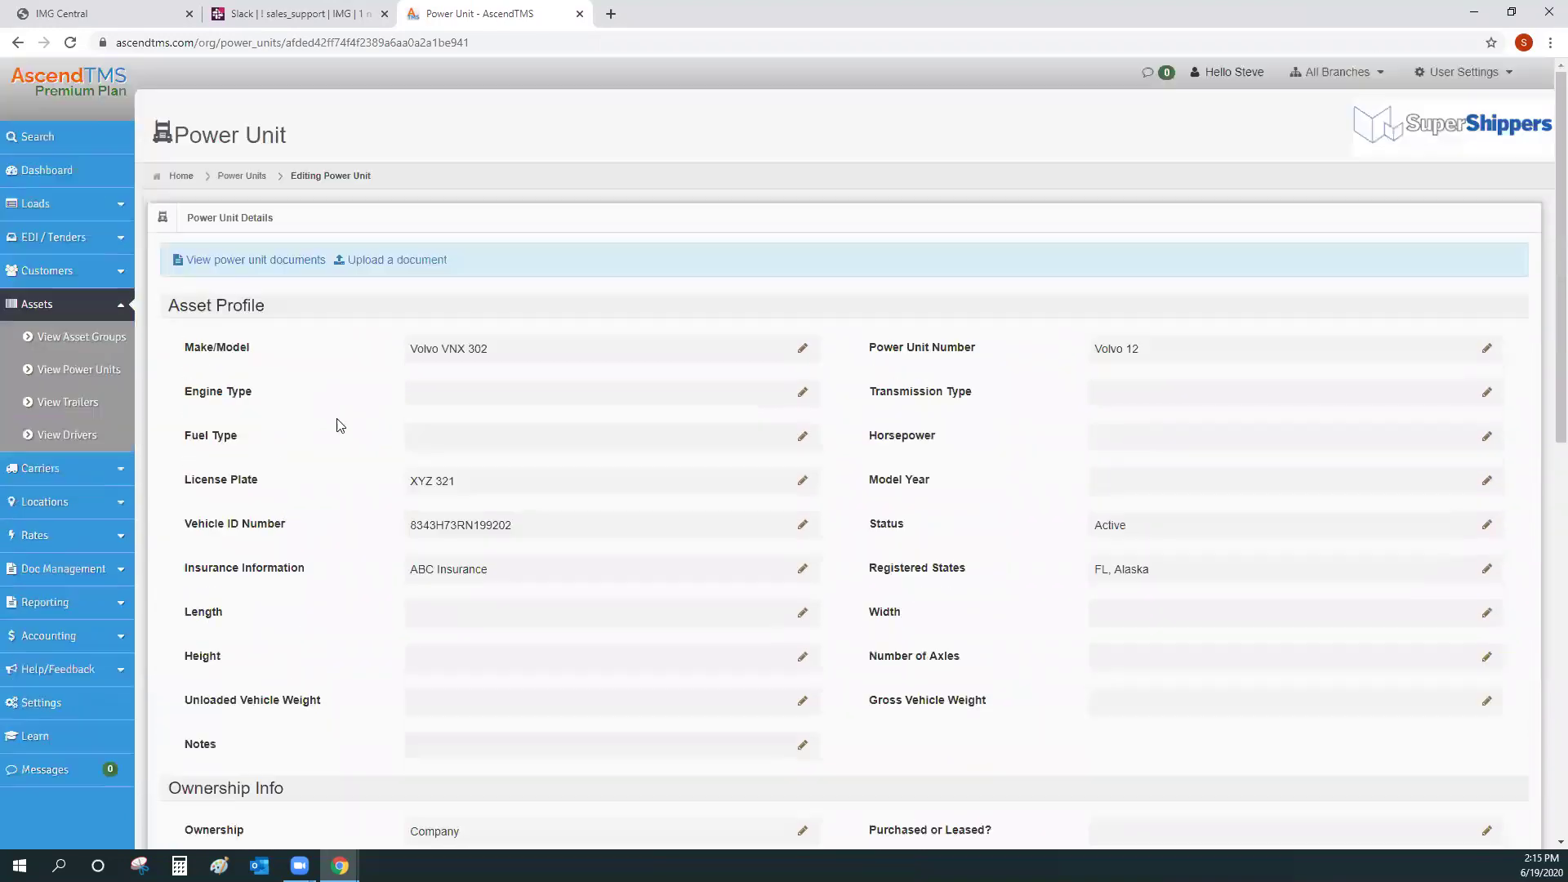
# Step: Open the last driver's record in the drivers list and look through the profile, experience, employment, insurance and safety details
pyautogui.click(65, 403)
pyautogui.click(69, 437)
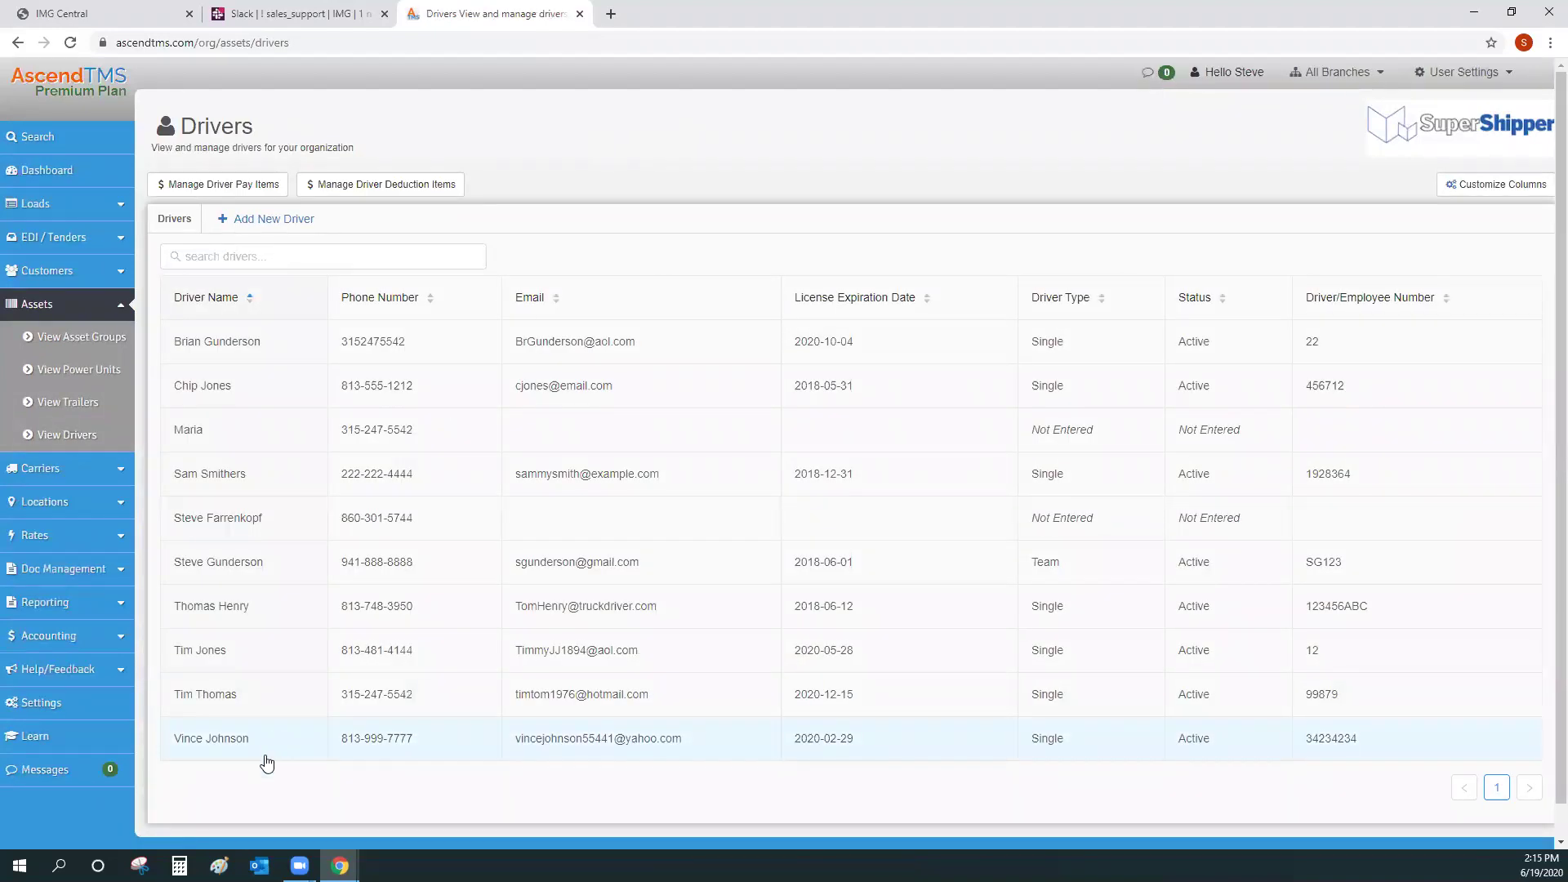
pyautogui.click(287, 741)
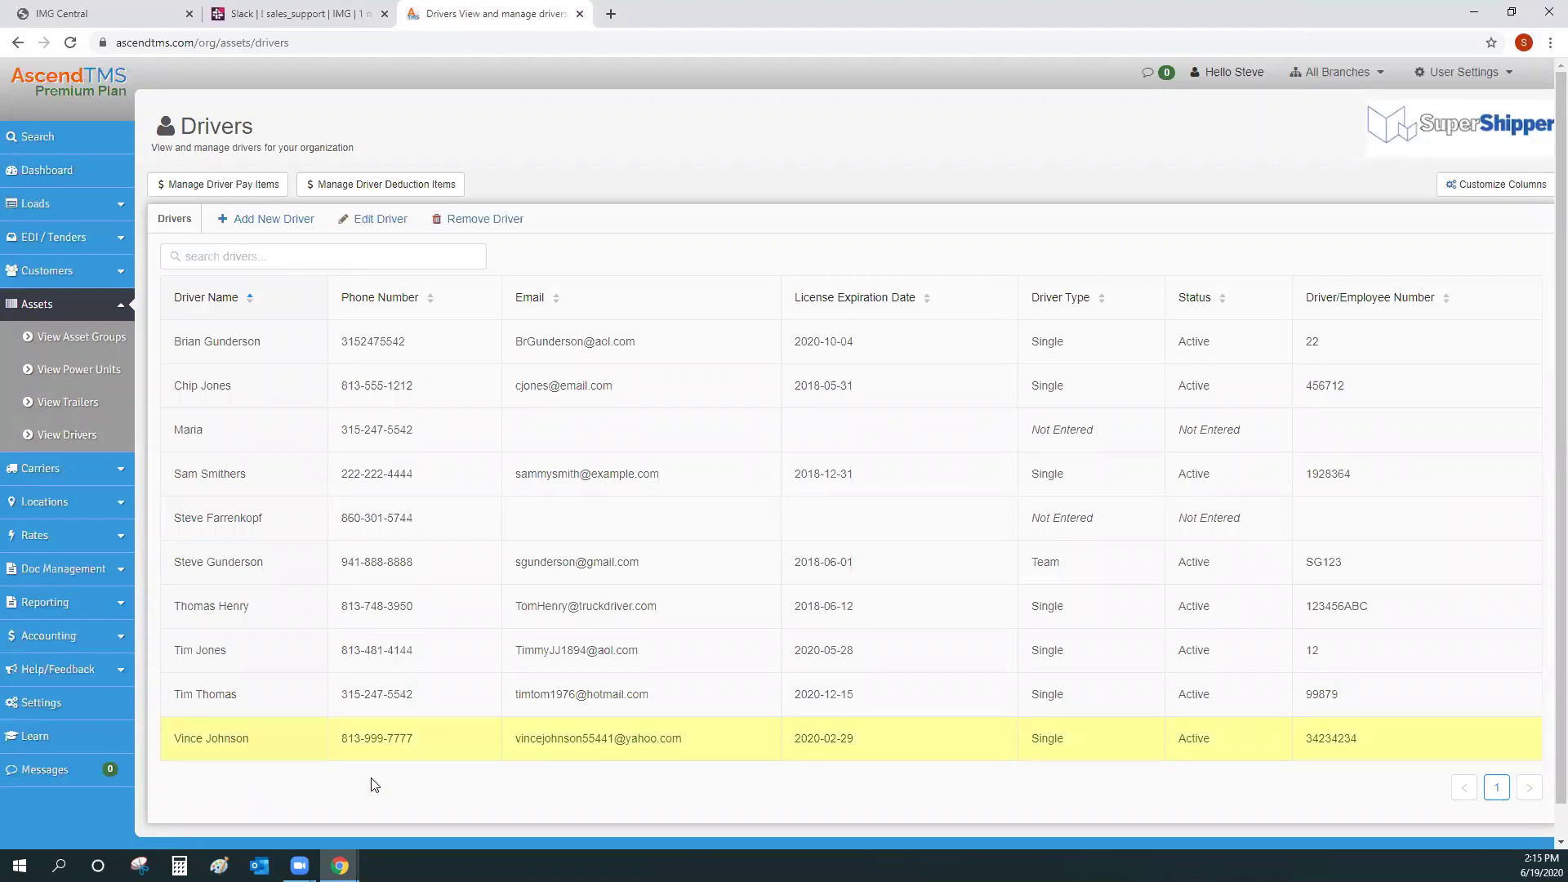
pyautogui.click(357, 219)
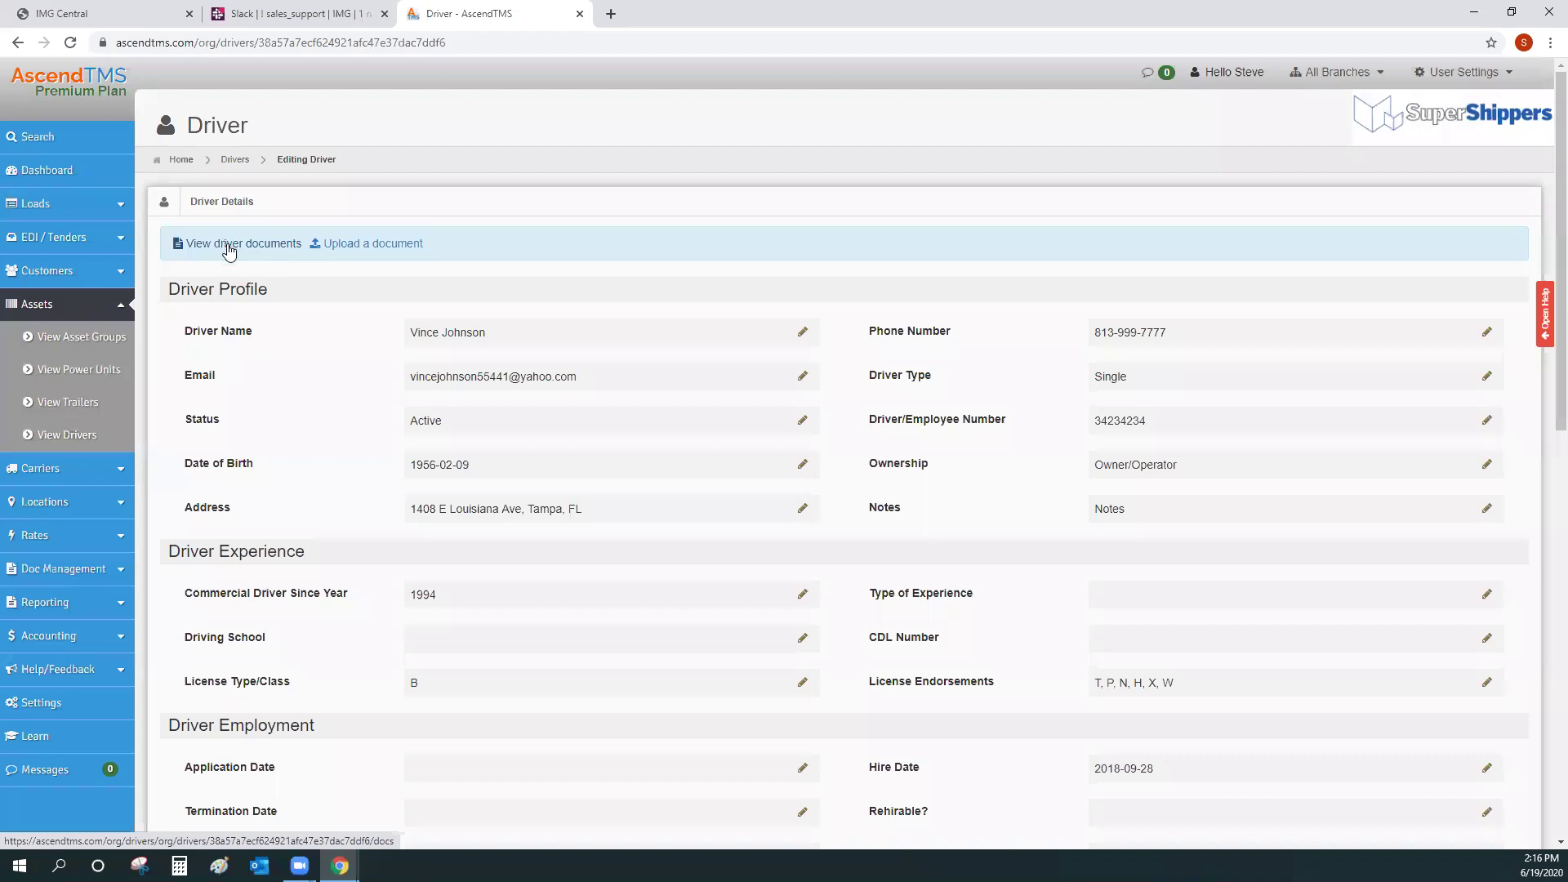
pyautogui.scroll(-9, 842, 326)
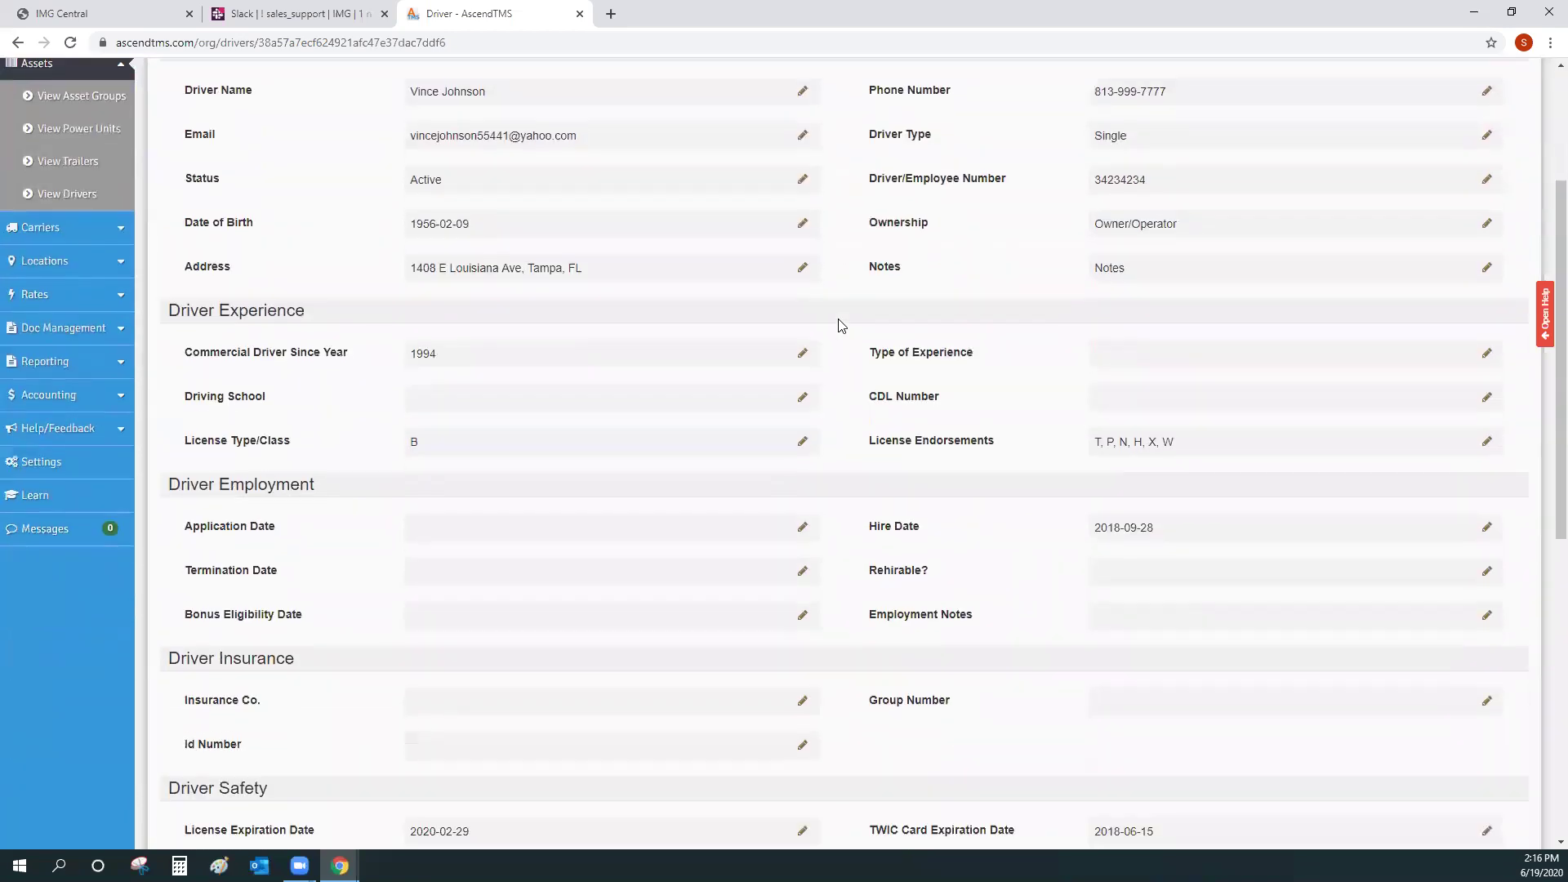
pyautogui.scroll(-2, 842, 326)
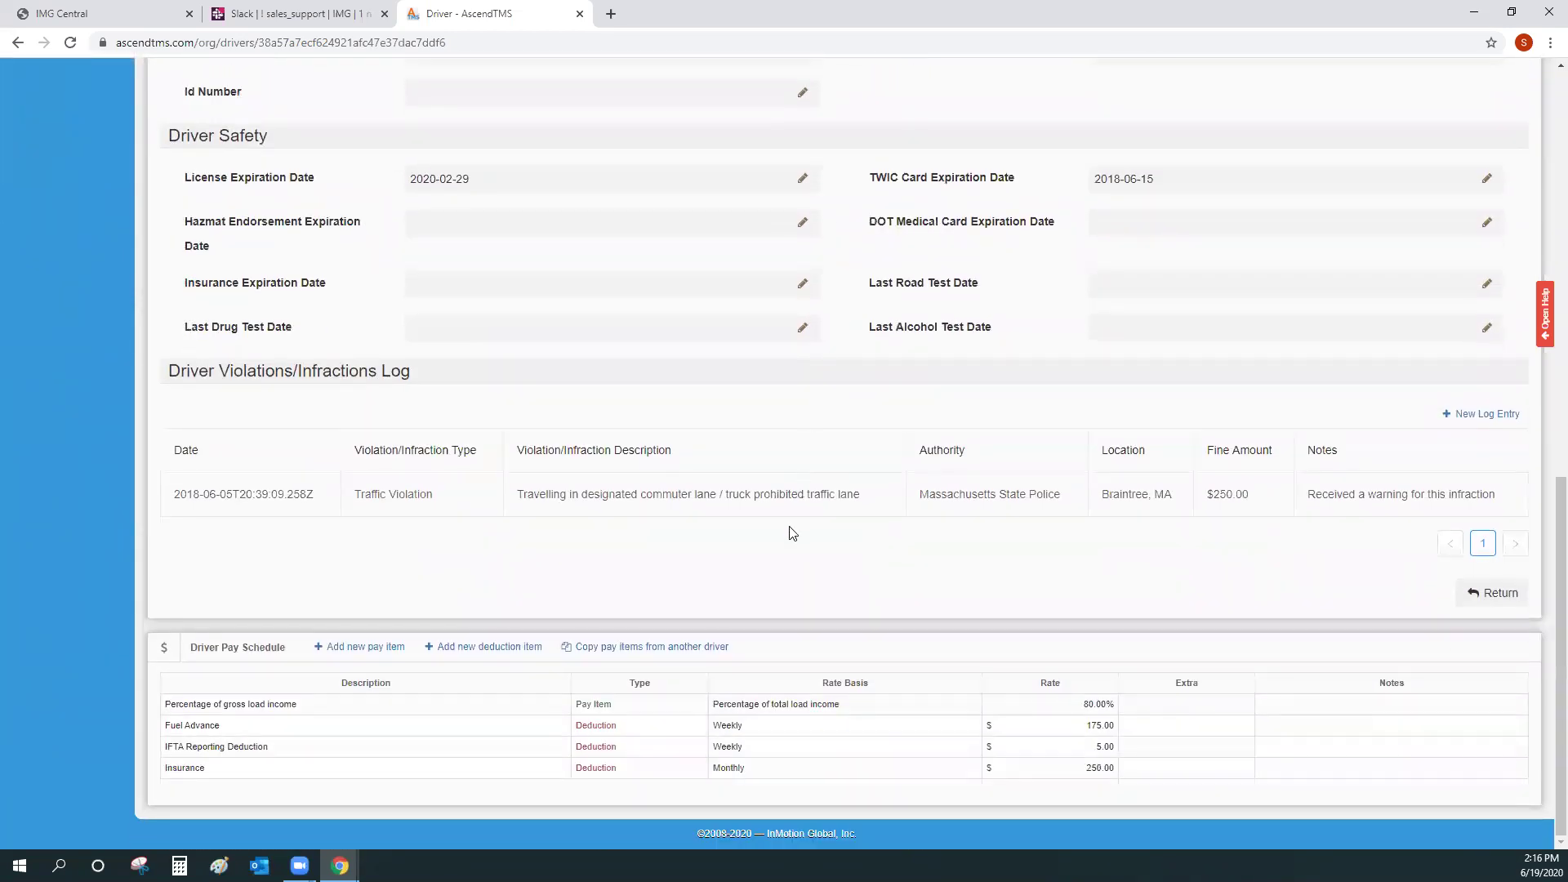
# Step: Examine the driver's pay schedule, including the percentage pay item and the recurring deductions, and return to the driver profile
pyautogui.moveTo(188, 648); pyautogui.dragTo(287, 649)
pyautogui.click(324, 580)
pyautogui.doubleClick(595, 704)
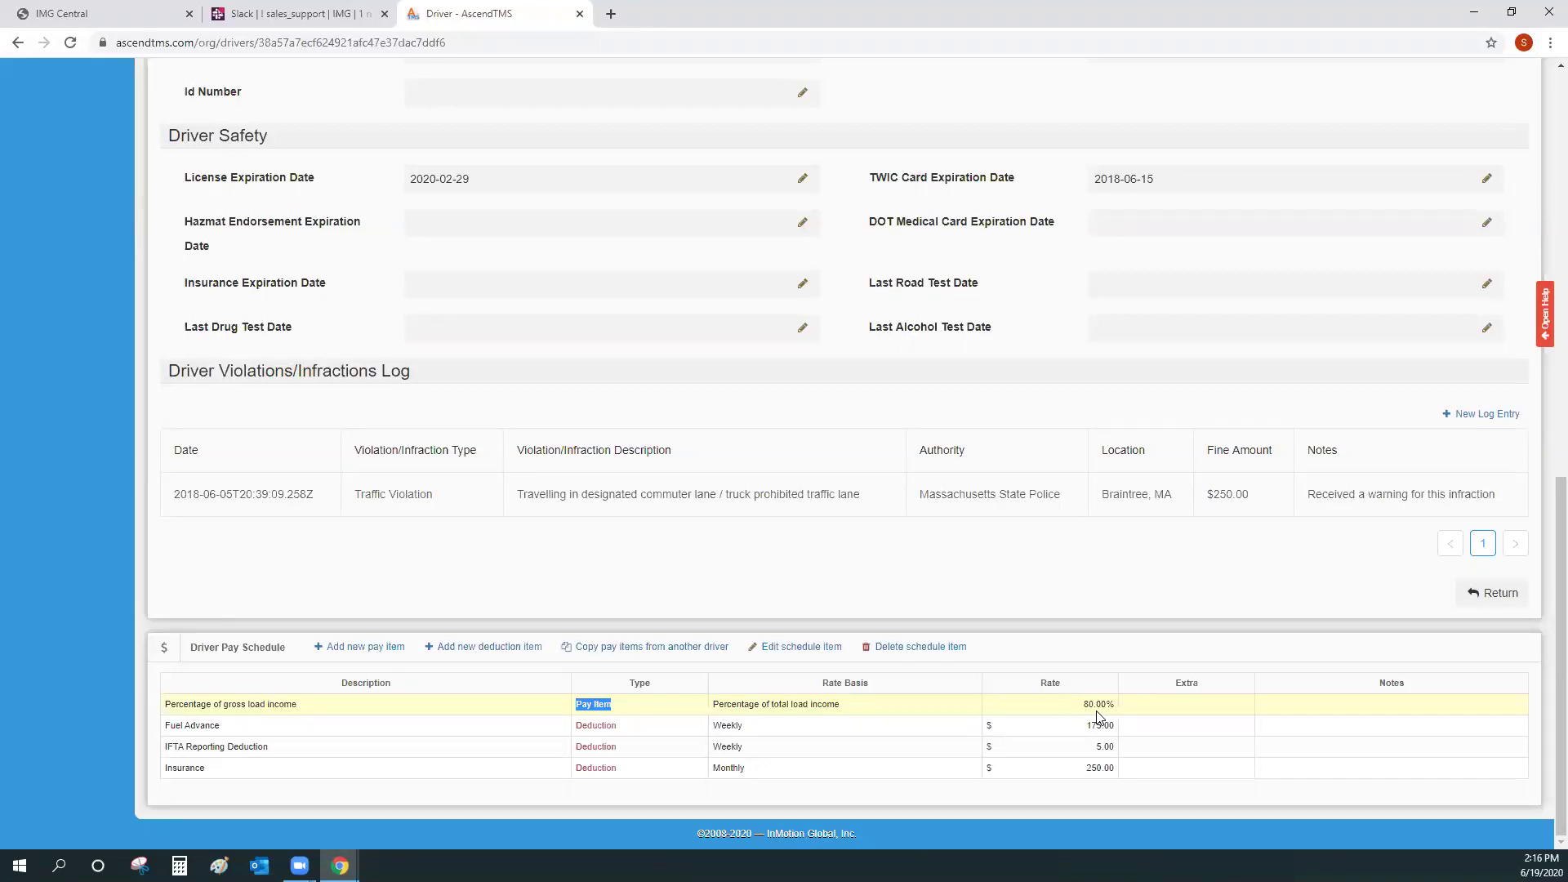
pyautogui.click(666, 715)
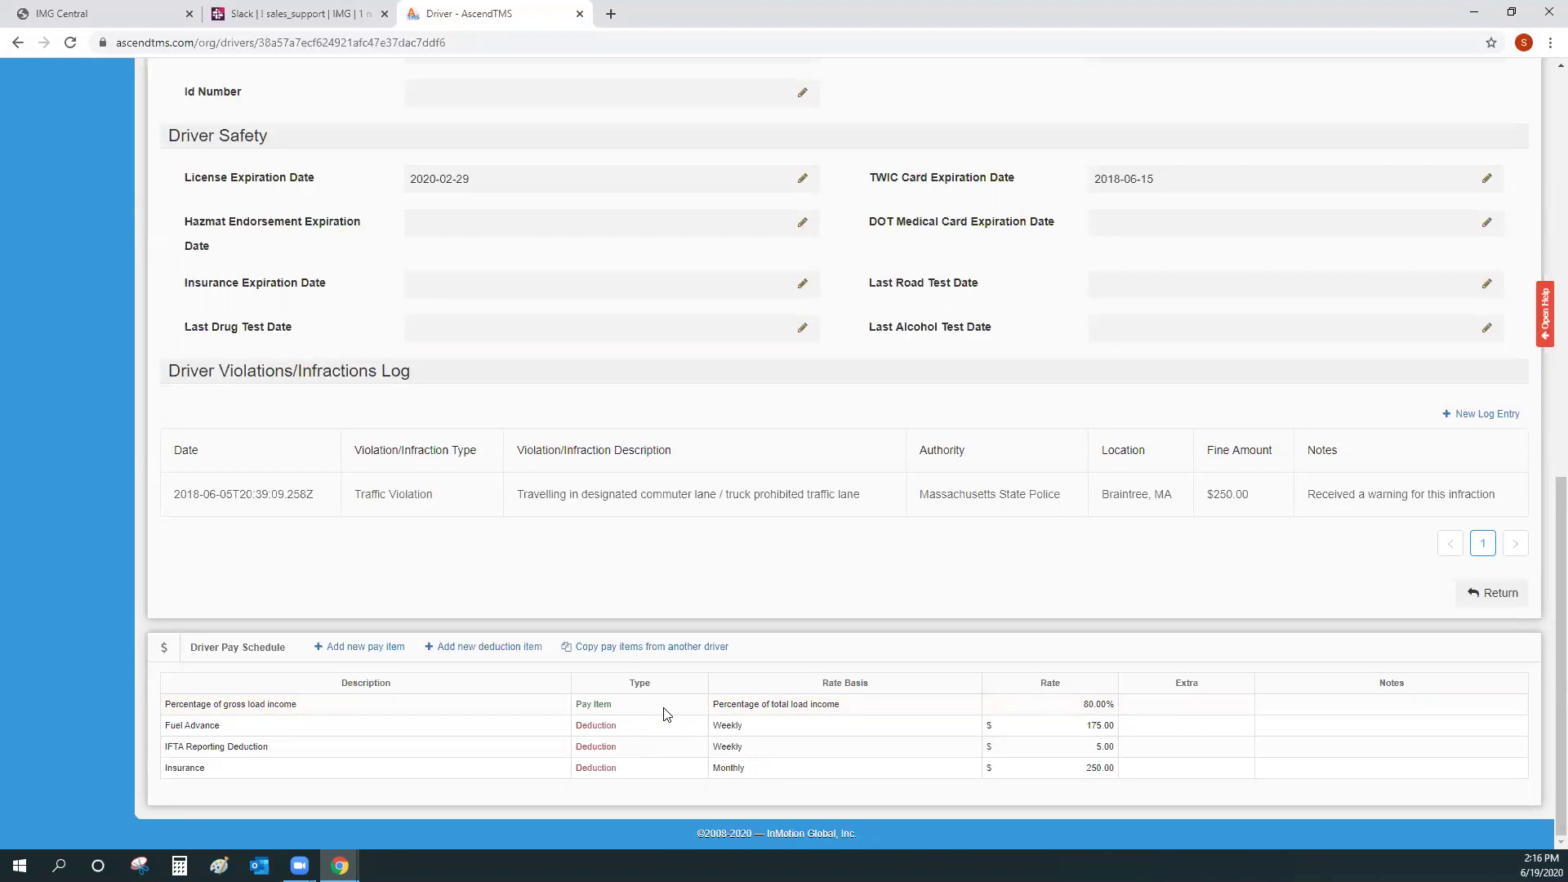
pyautogui.click(632, 728)
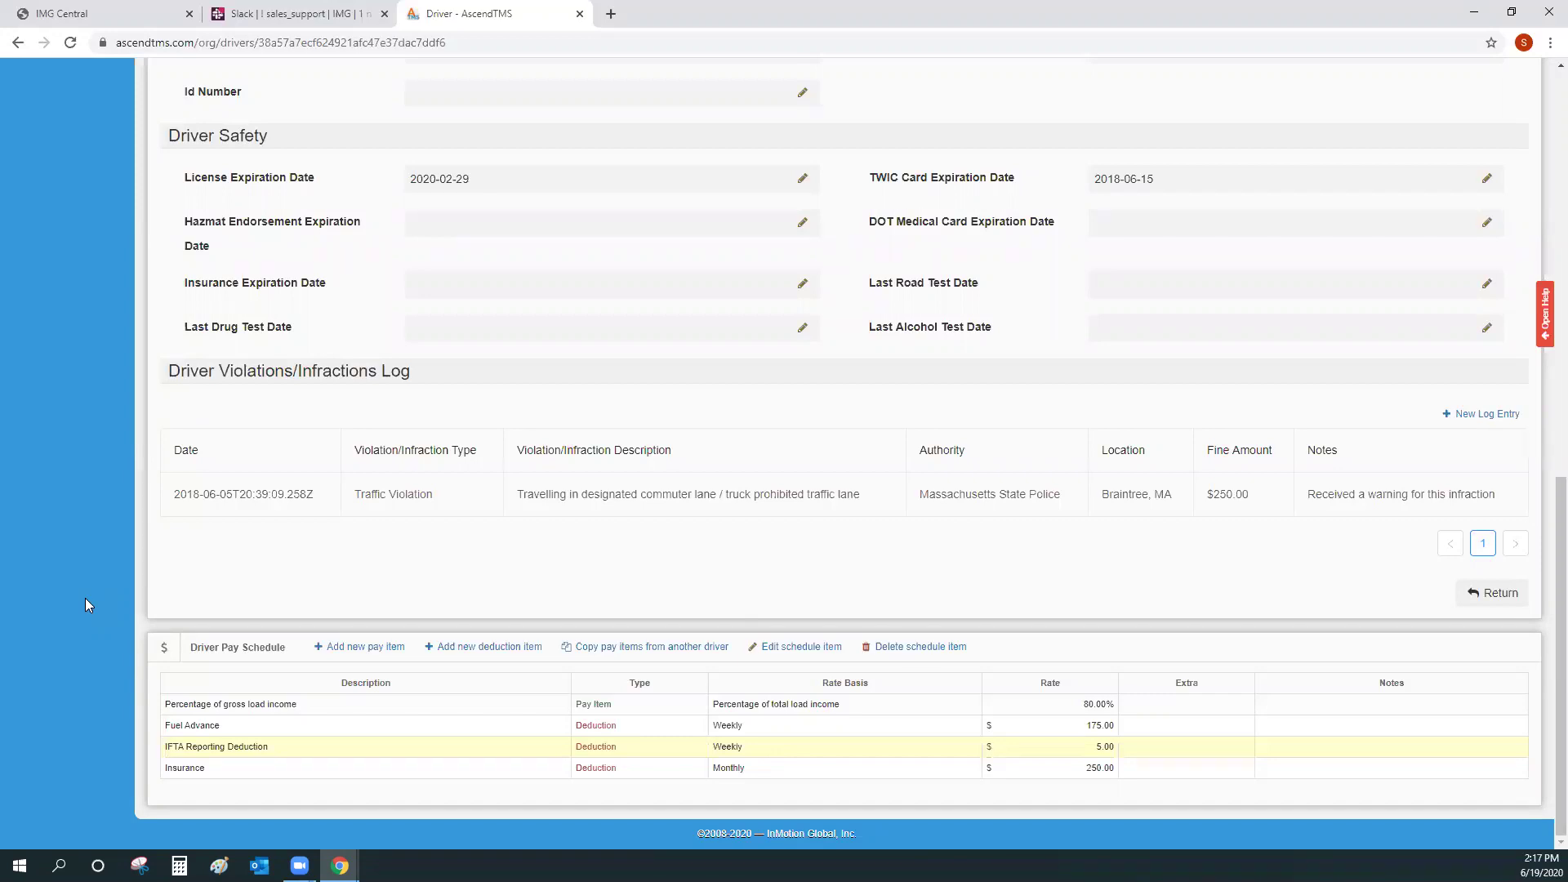
pyautogui.scroll(8, 63, 608)
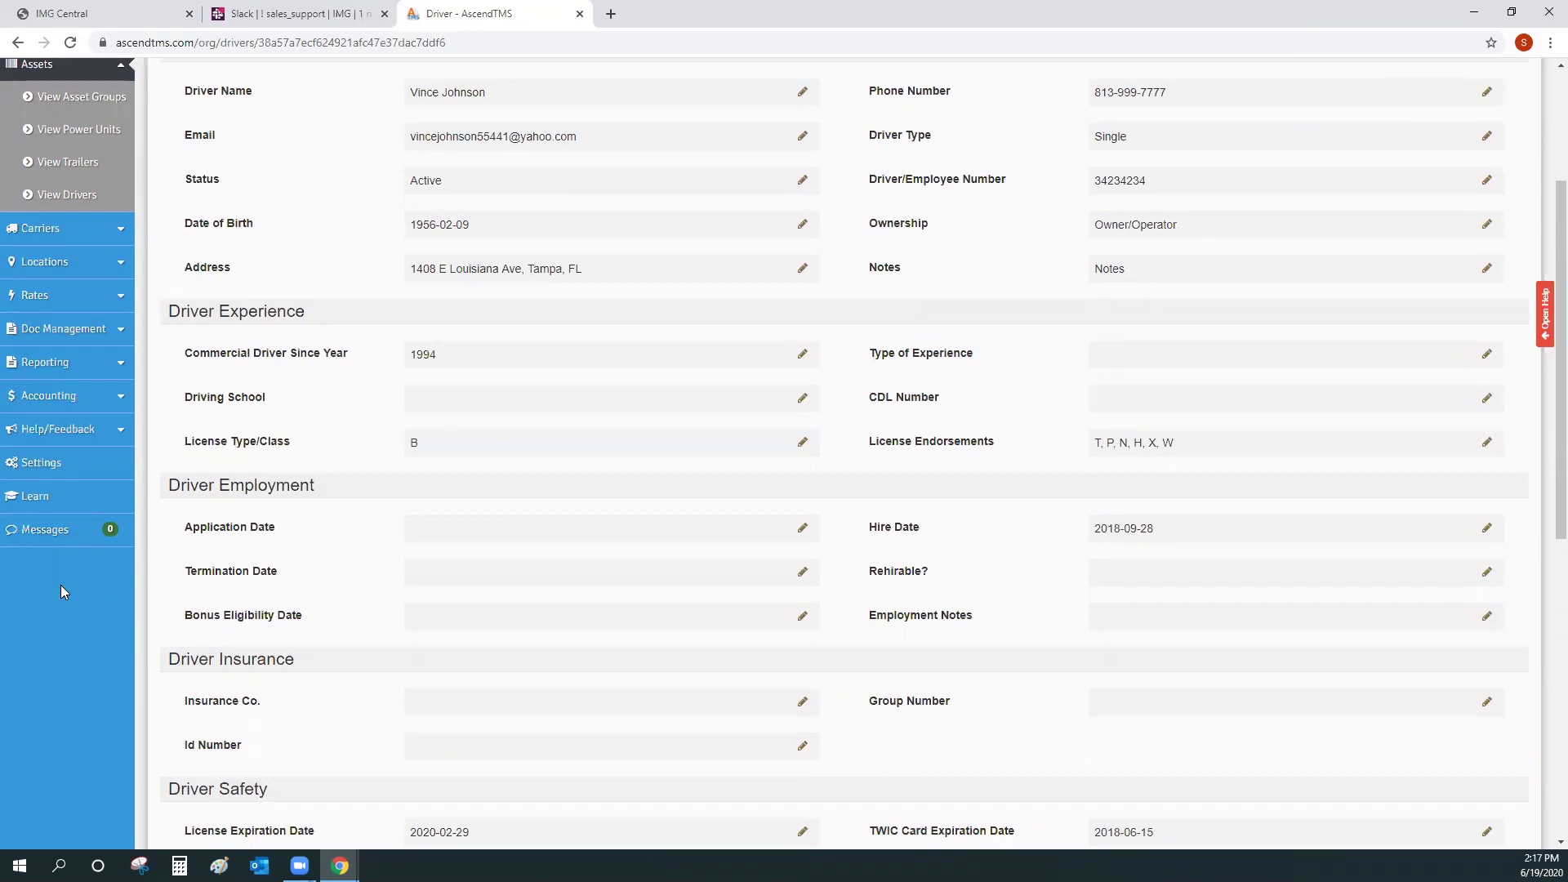
pyautogui.scroll(-8, 61, 585)
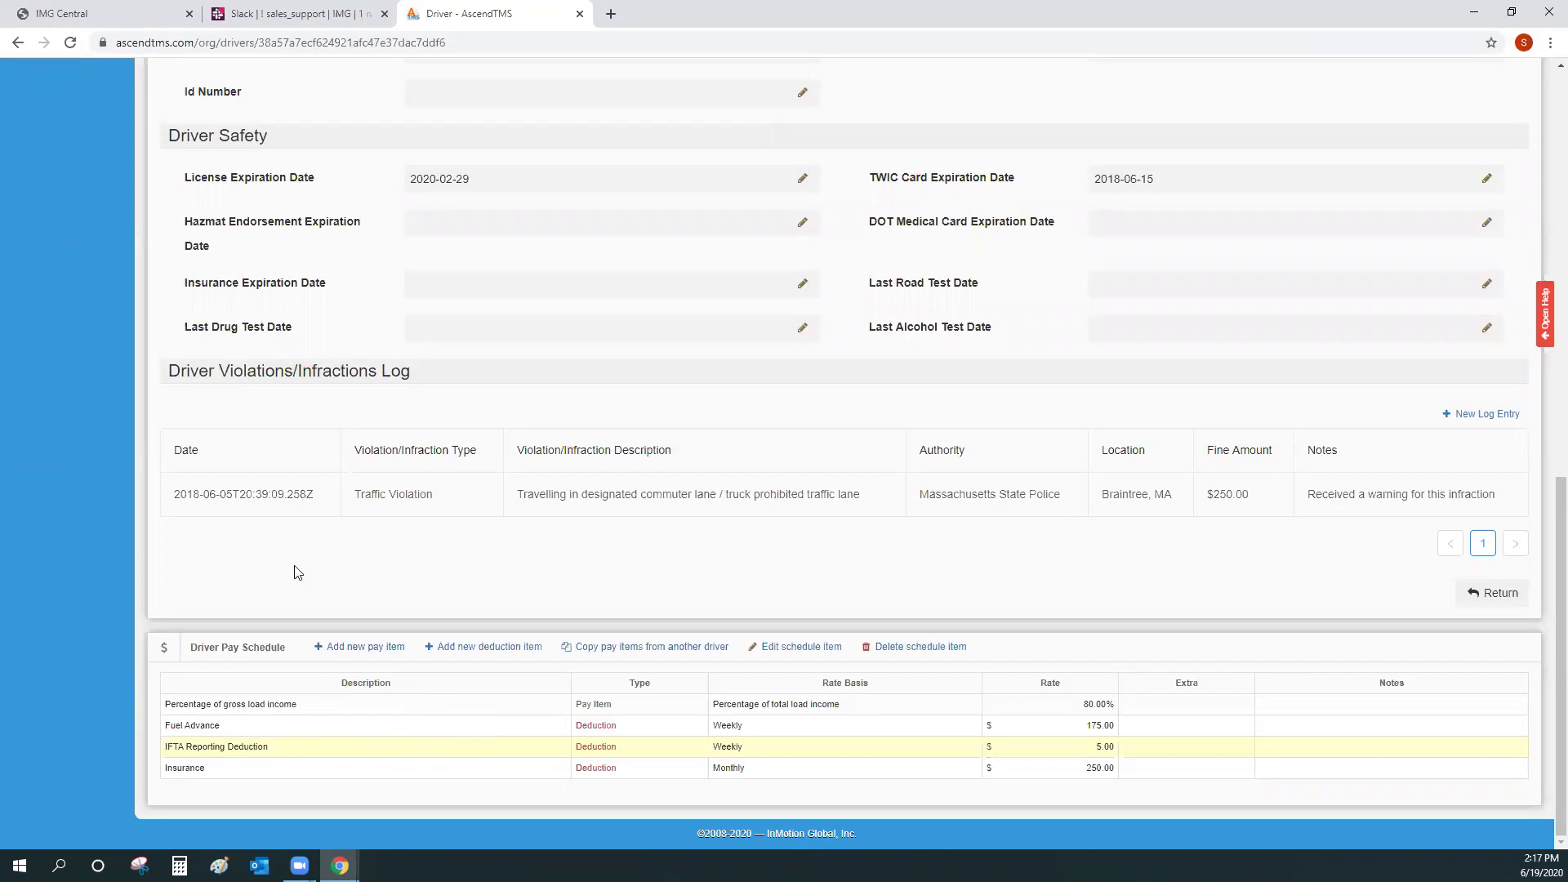
pyautogui.scroll(13, 326, 562)
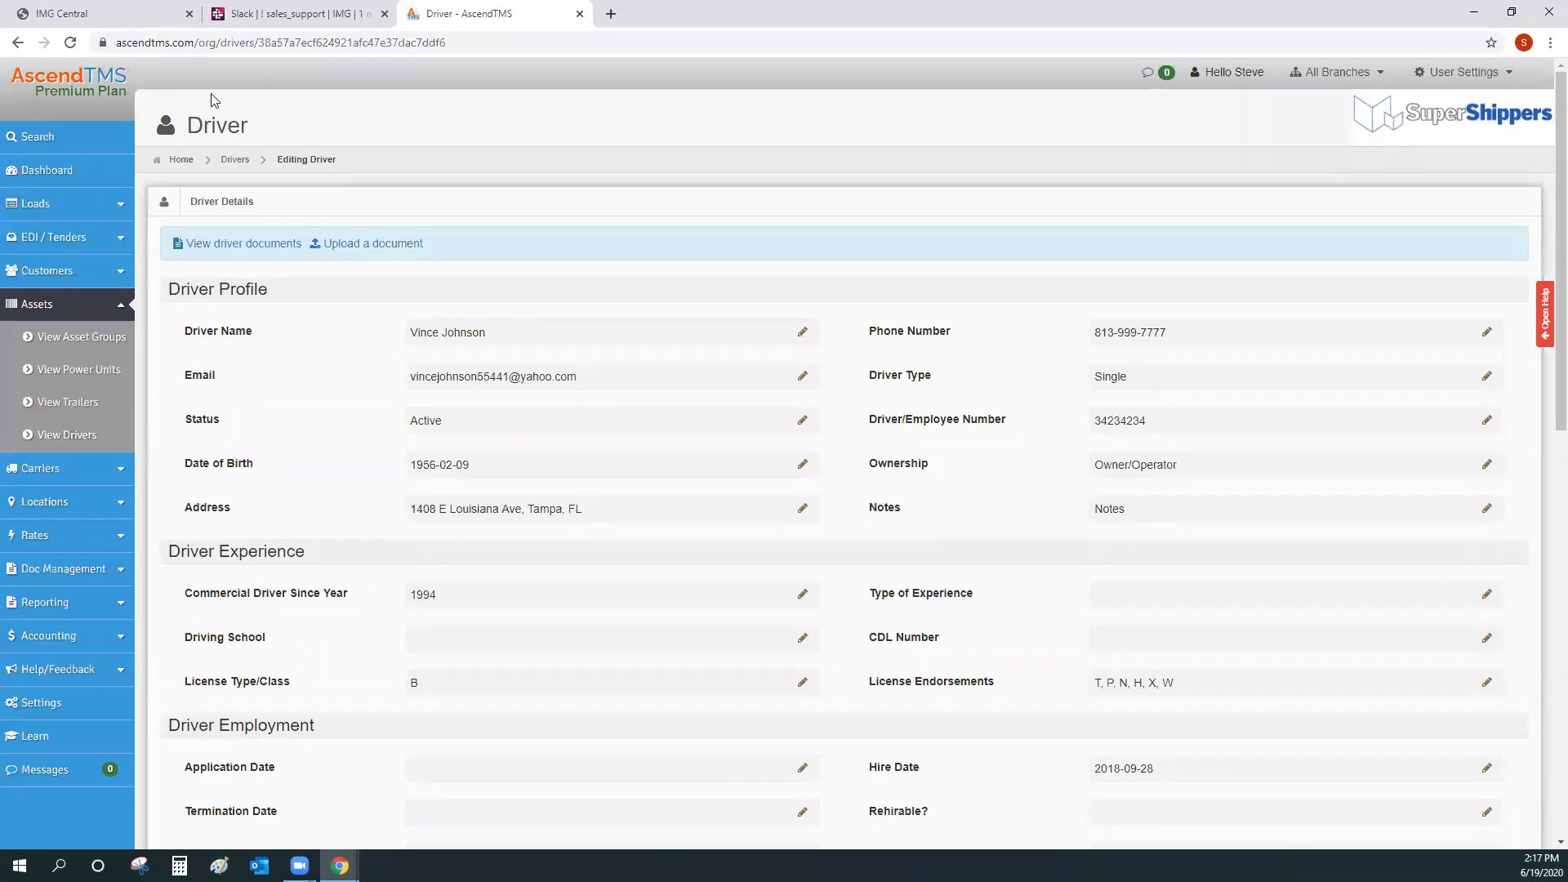
# Step: Return to the load list and open the Build a Load page
pyautogui.click(42, 210)
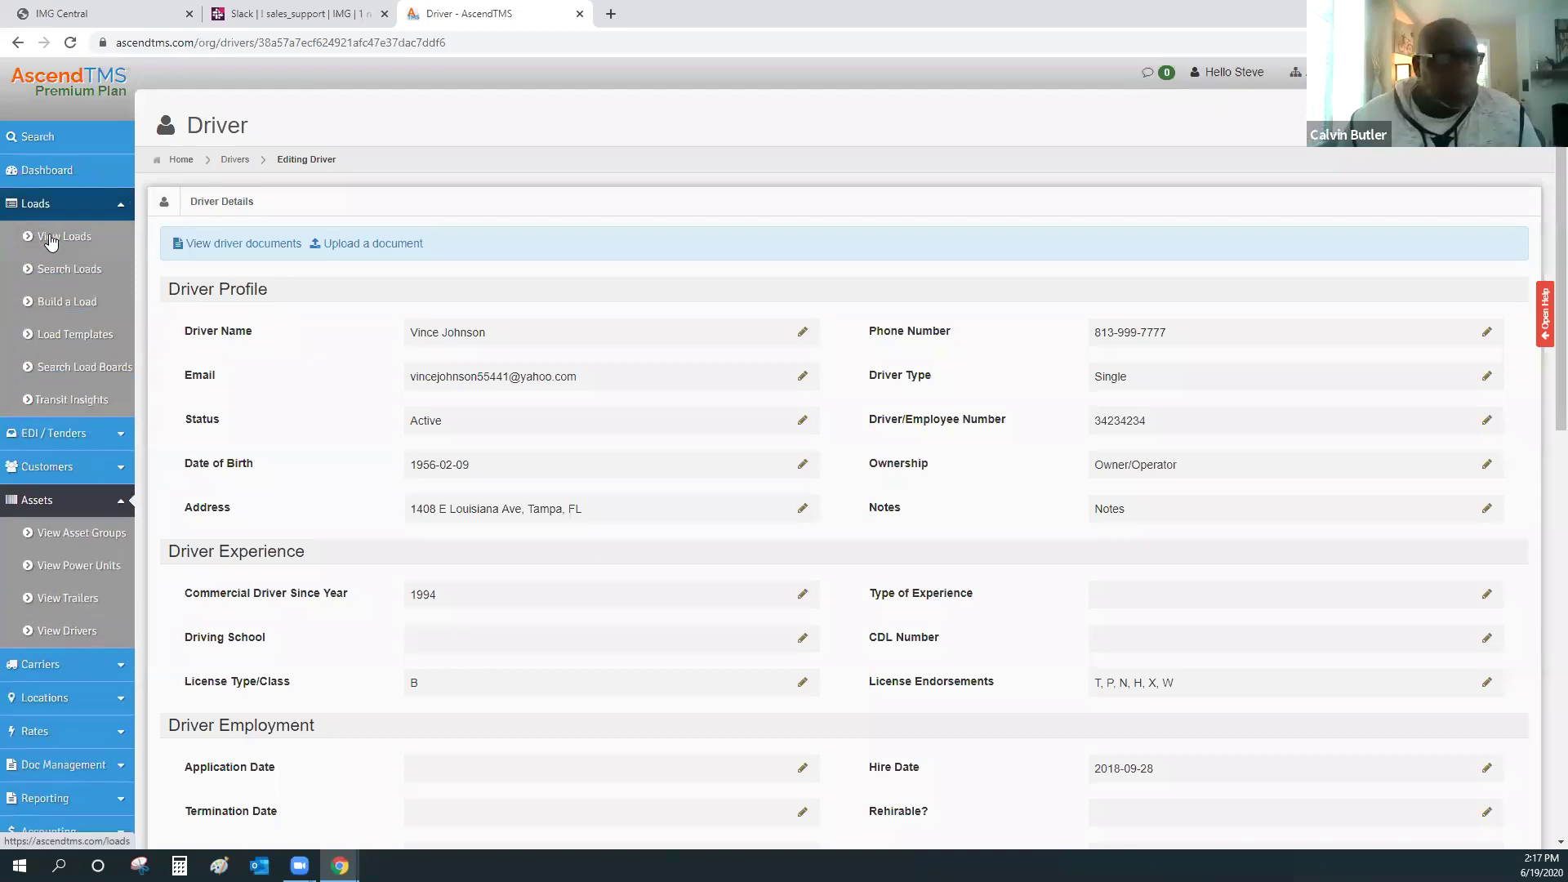
pyautogui.click(46, 235)
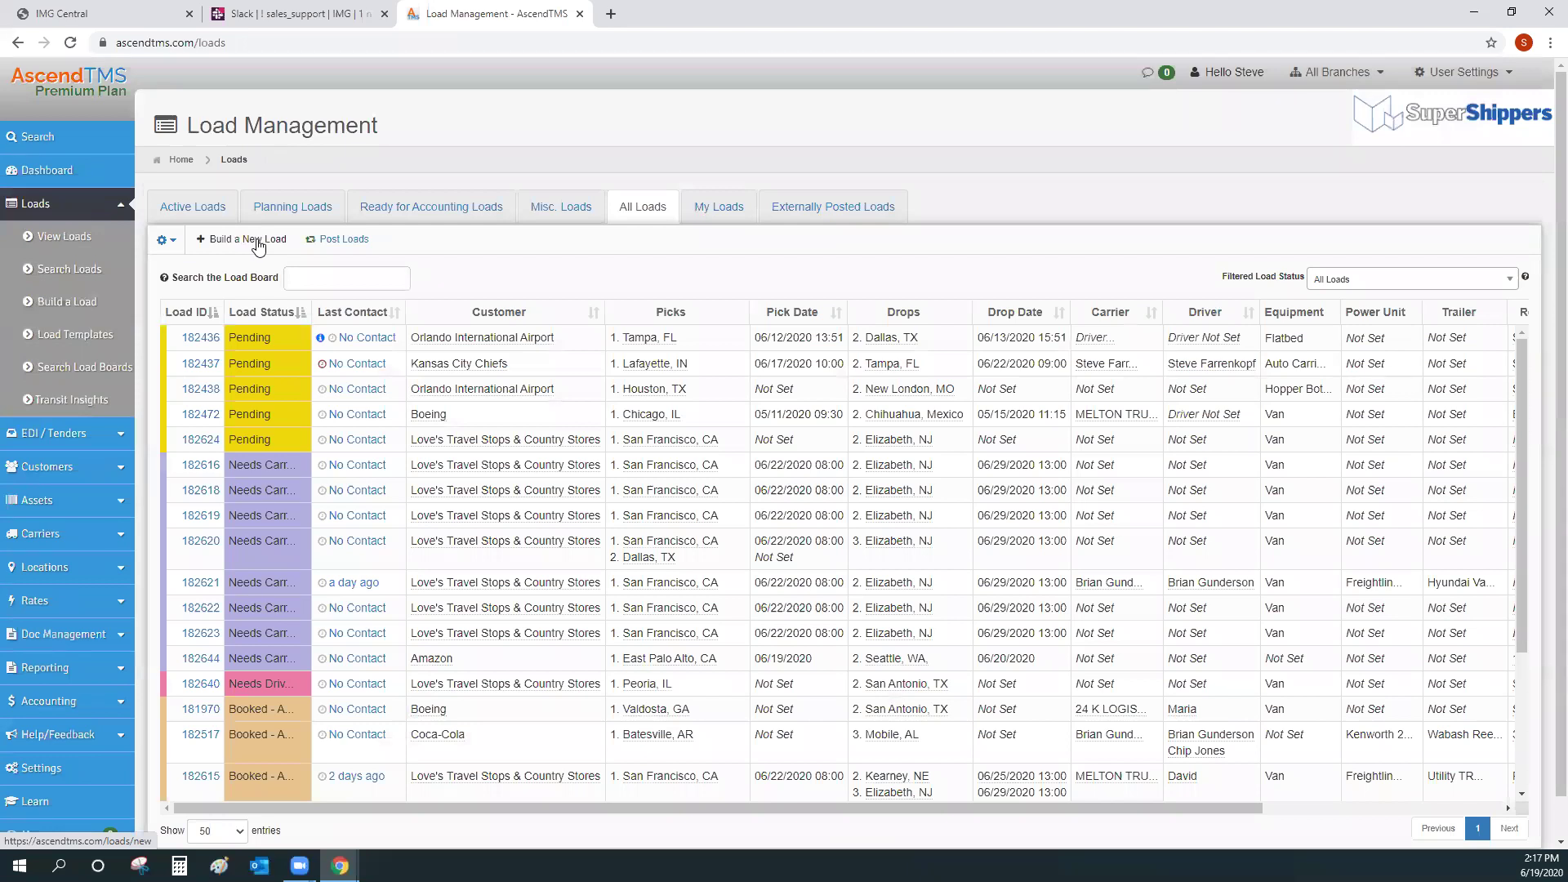
pyautogui.click(51, 309)
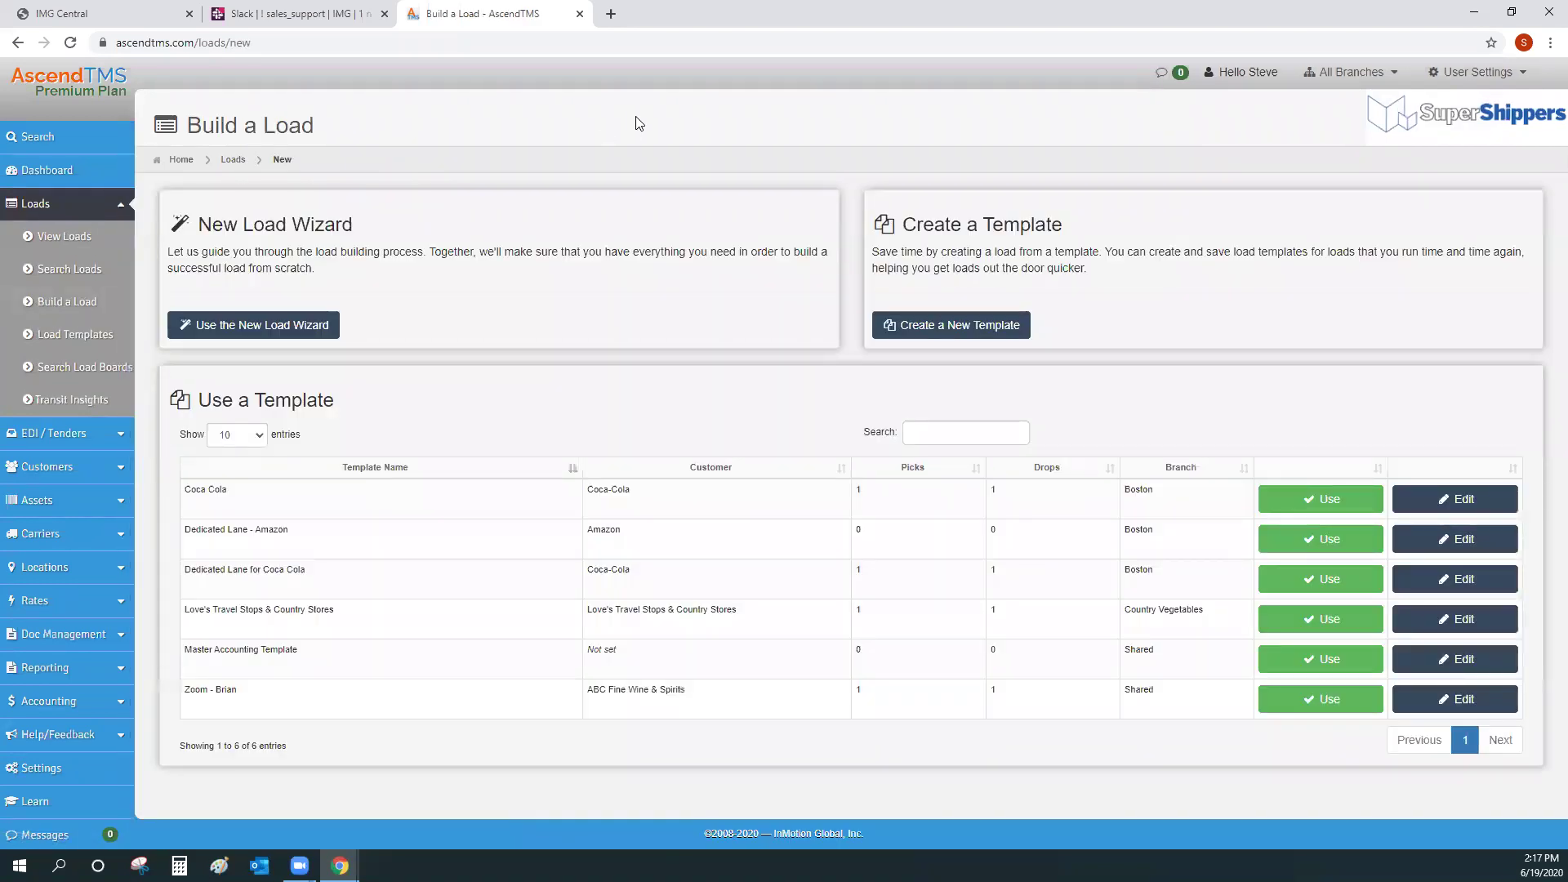
# Step: Show the available branches while keeping All Branches selected, and point out the Create a Template option
pyautogui.click(1344, 78)
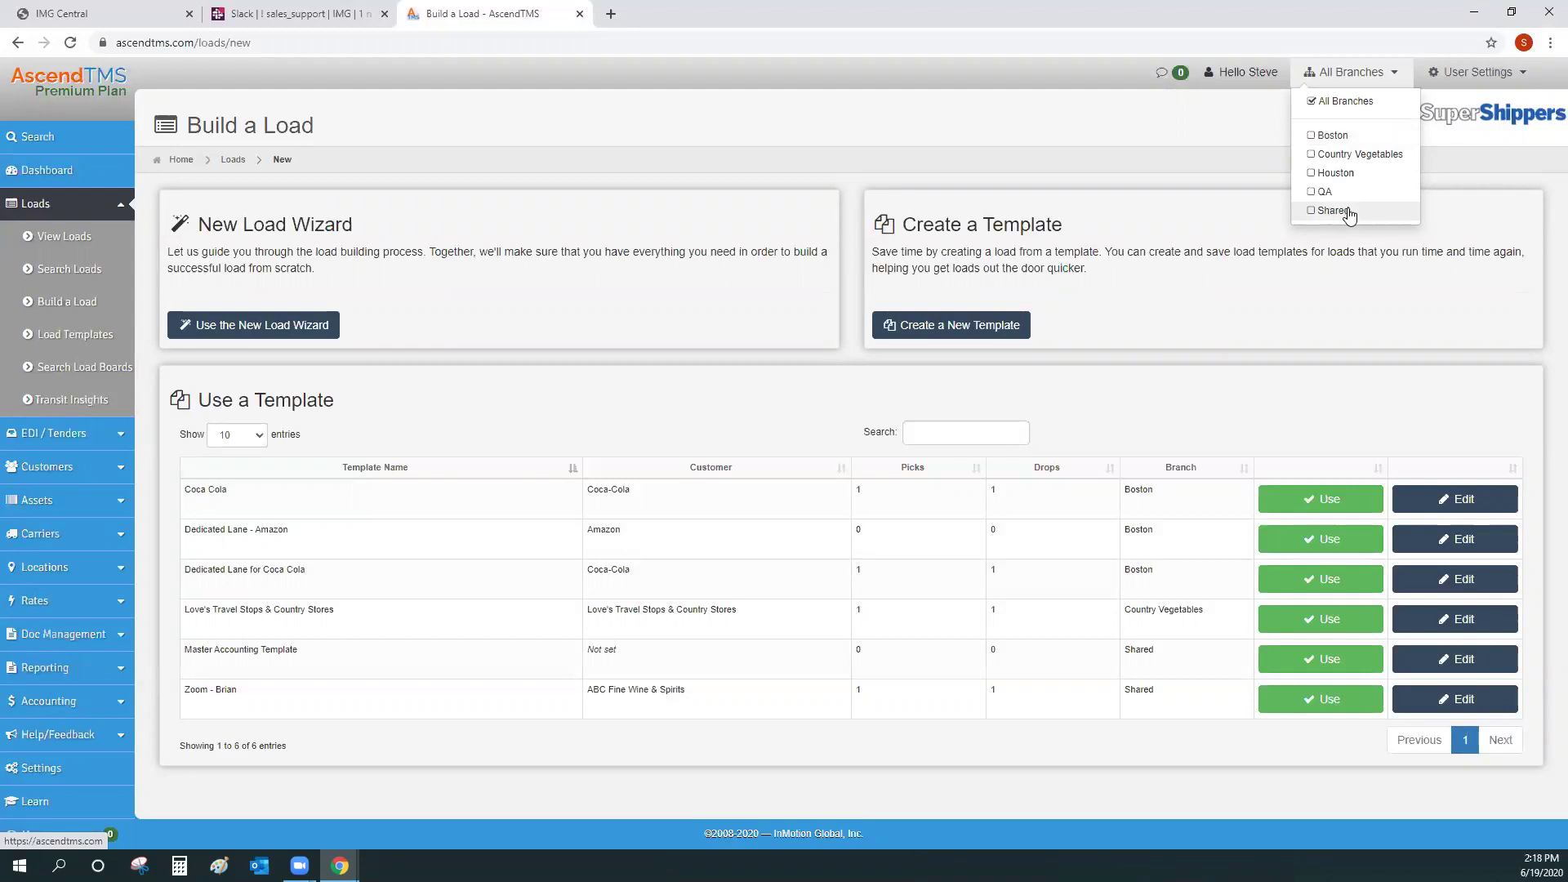
pyautogui.click(1357, 103)
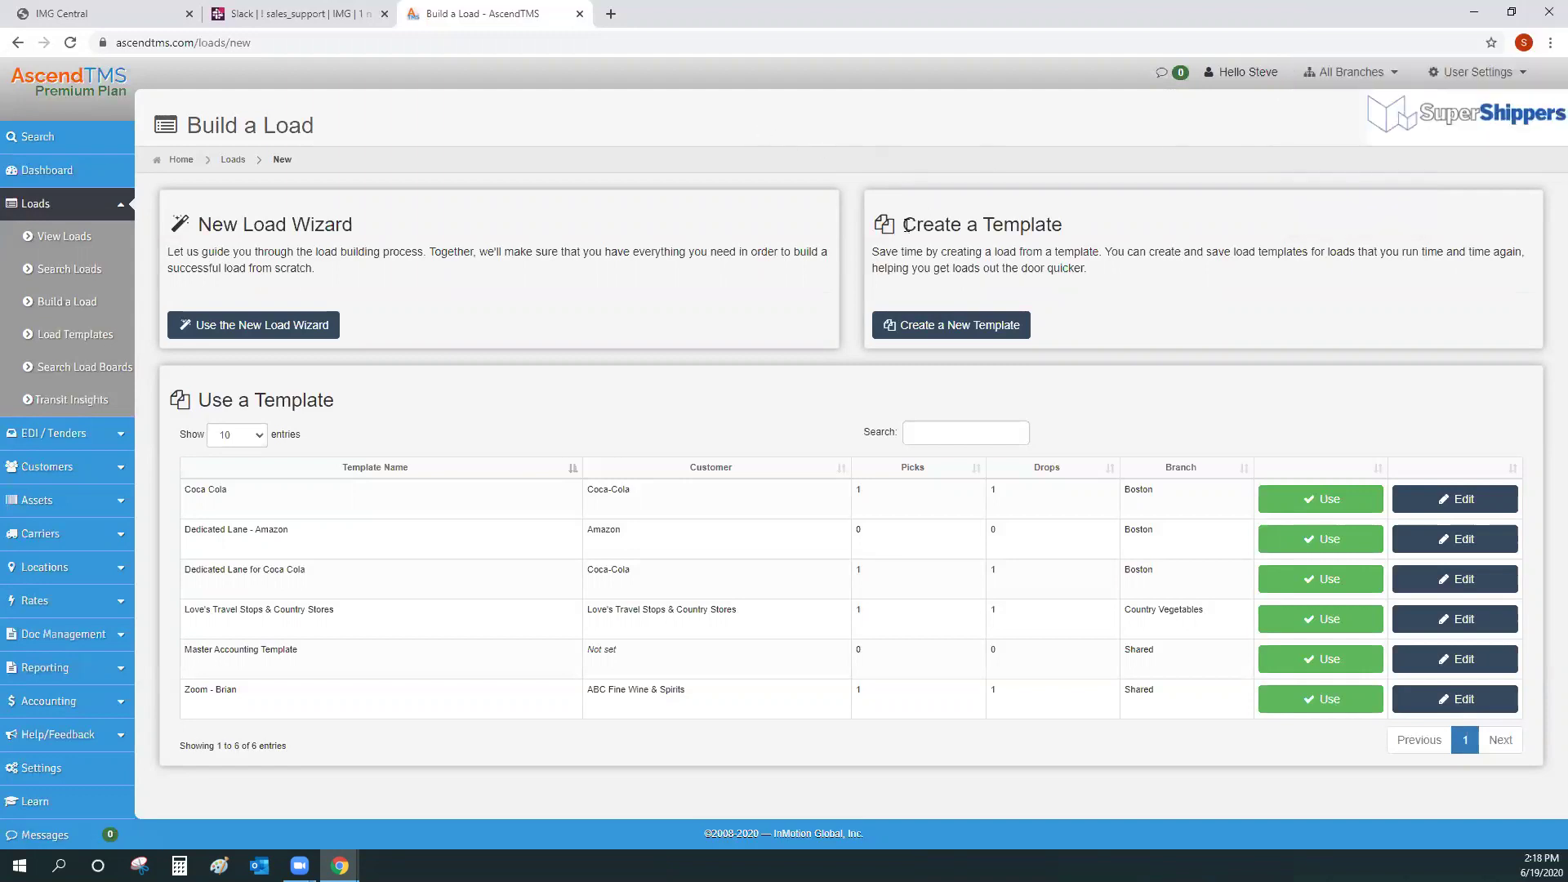
pyautogui.moveTo(903, 225); pyautogui.dragTo(1107, 218)
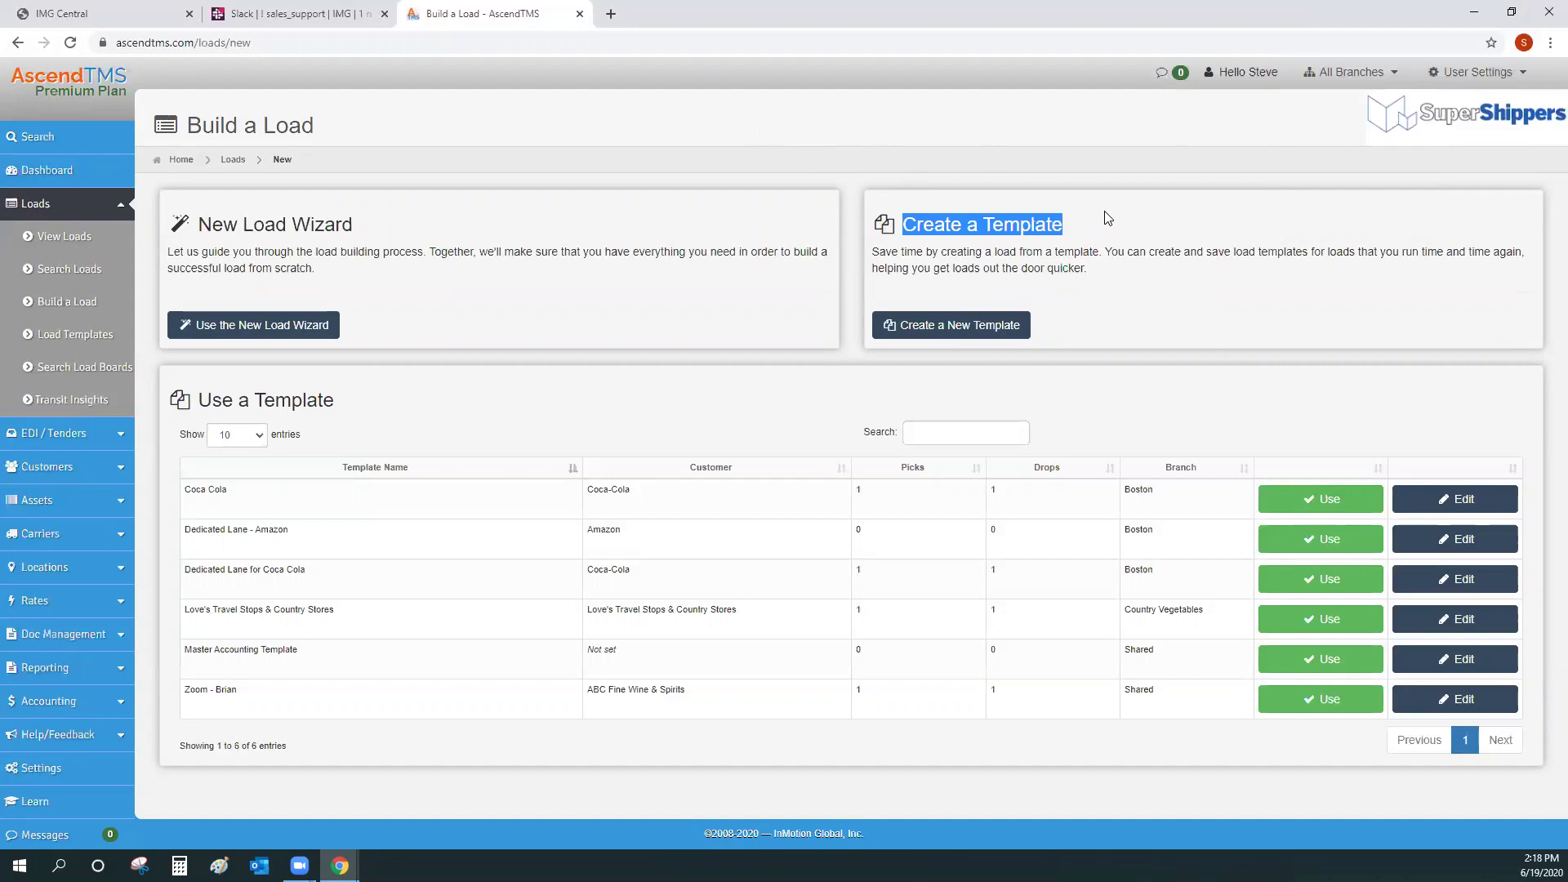
pyautogui.click(1107, 218)
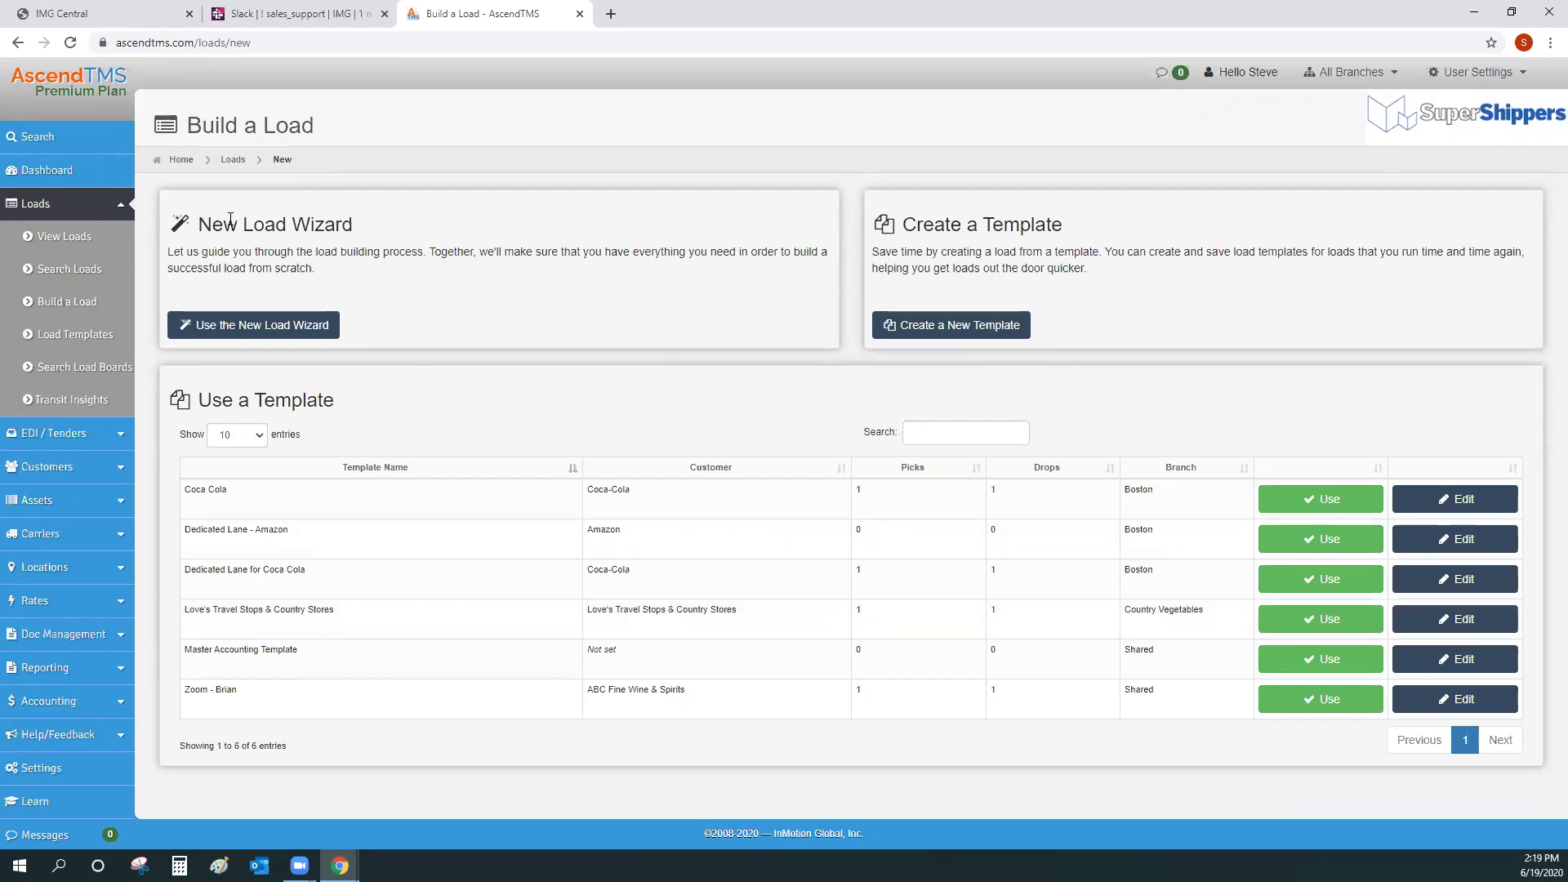
# Step: Start a new load with the New Load Wizard and assign it to the Shared branch
pyautogui.moveTo(194, 224); pyautogui.dragTo(396, 222)
pyautogui.click(406, 215)
pyautogui.click(250, 326)
pyautogui.click(248, 323)
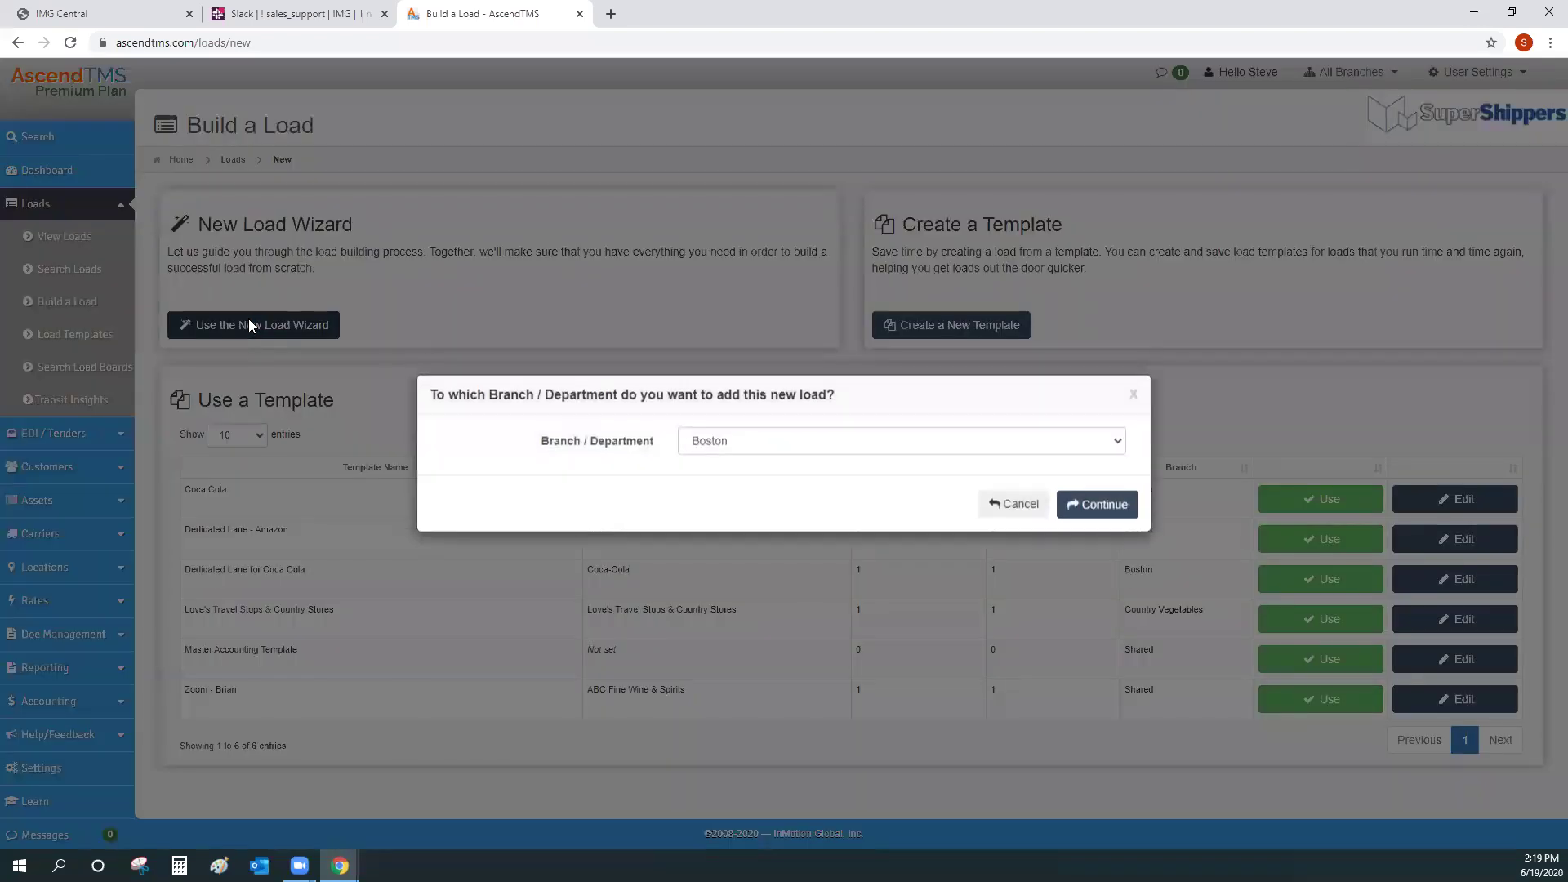
pyautogui.click(719, 449)
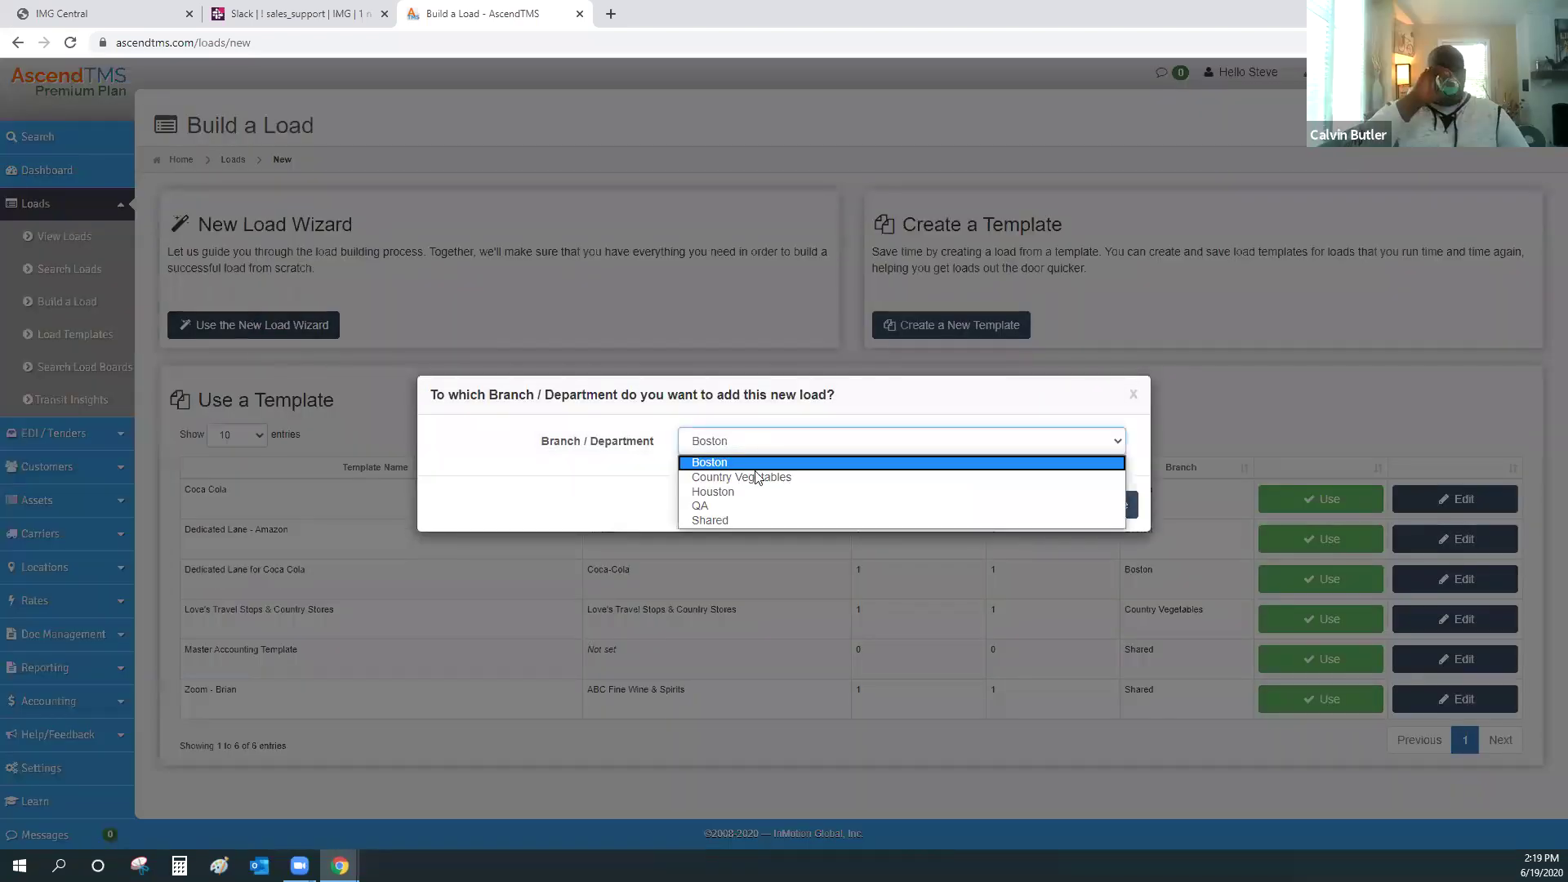
pyautogui.click(711, 520)
pyautogui.click(1100, 506)
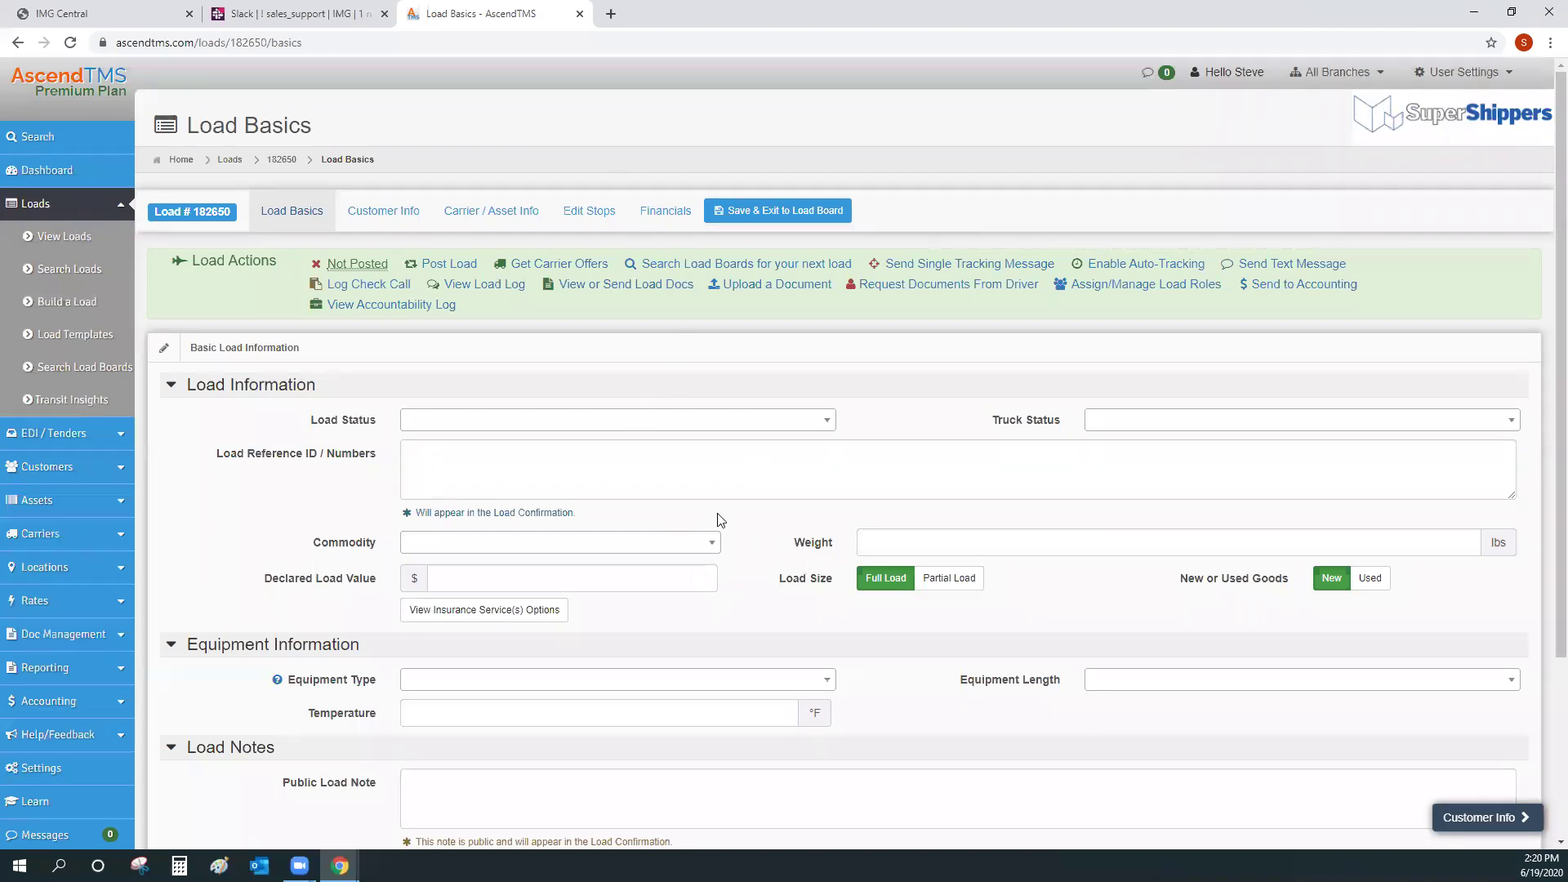
# Step: Look through the load information, equipment and notes sections of Load Basics, and open the new load's Customer Info page
pyautogui.scroll(-3, 750, 520)
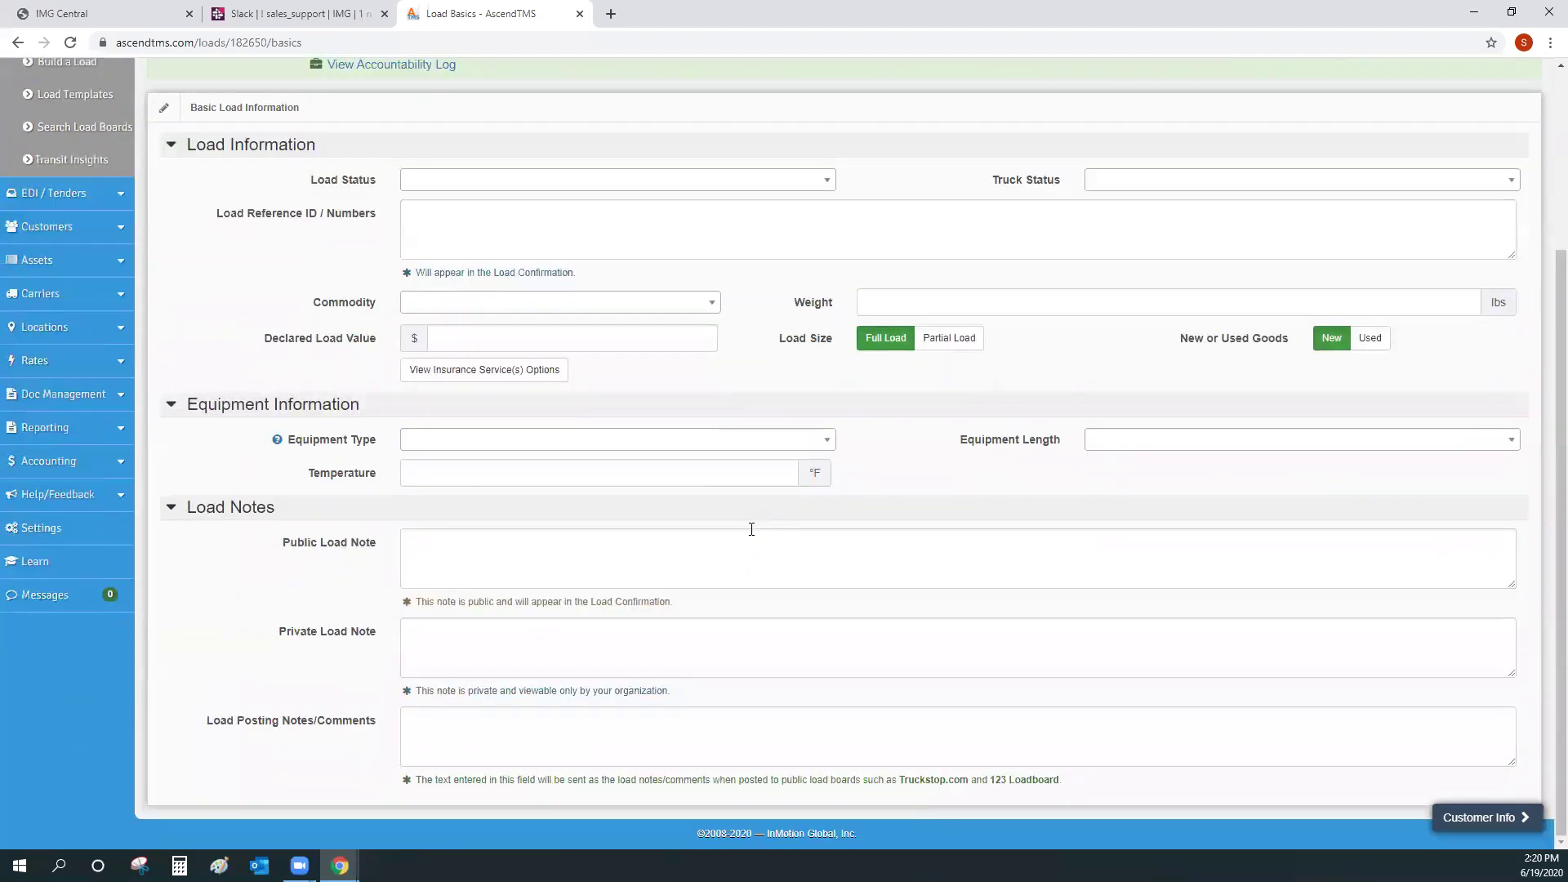
pyautogui.scroll(2, 758, 335)
pyautogui.scroll(2, 758, 335)
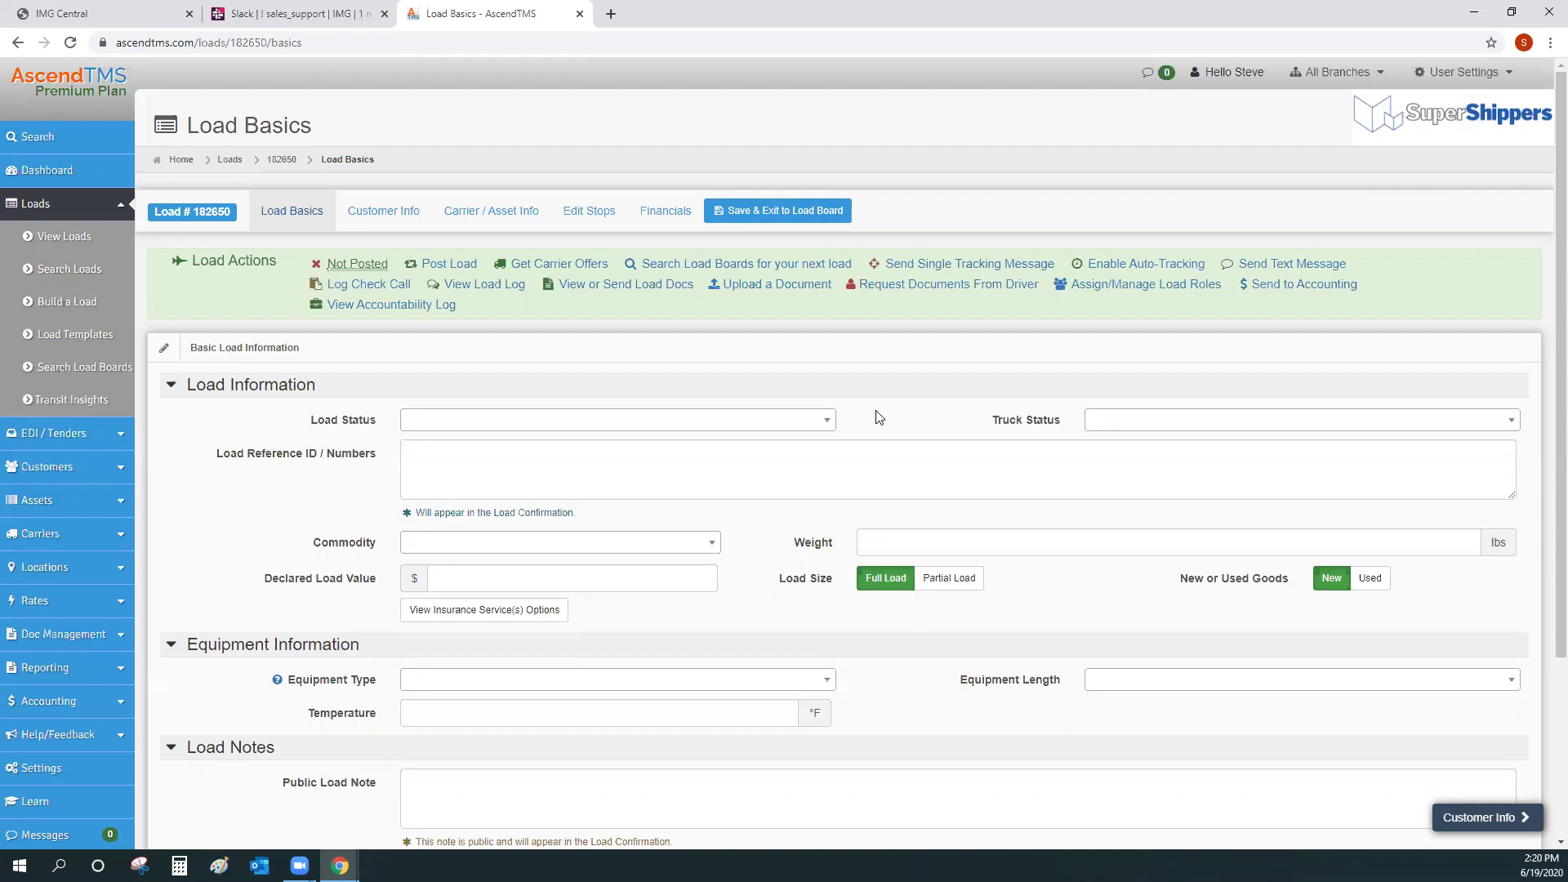
pyautogui.scroll(-1, 859, 391)
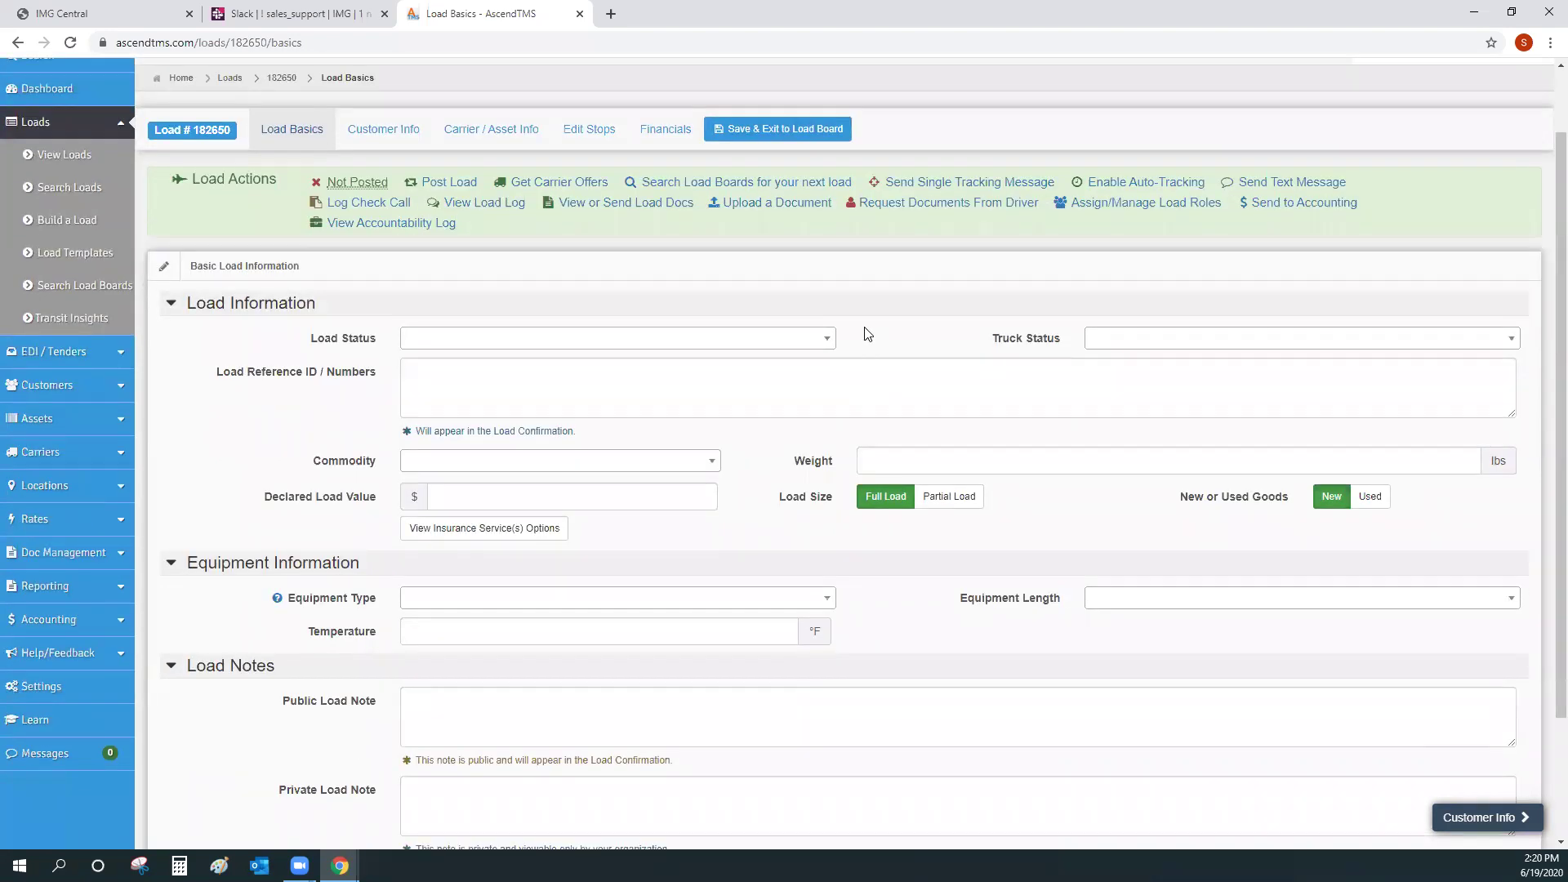
pyautogui.scroll(-1, 776, 309)
pyautogui.scroll(3, 758, 387)
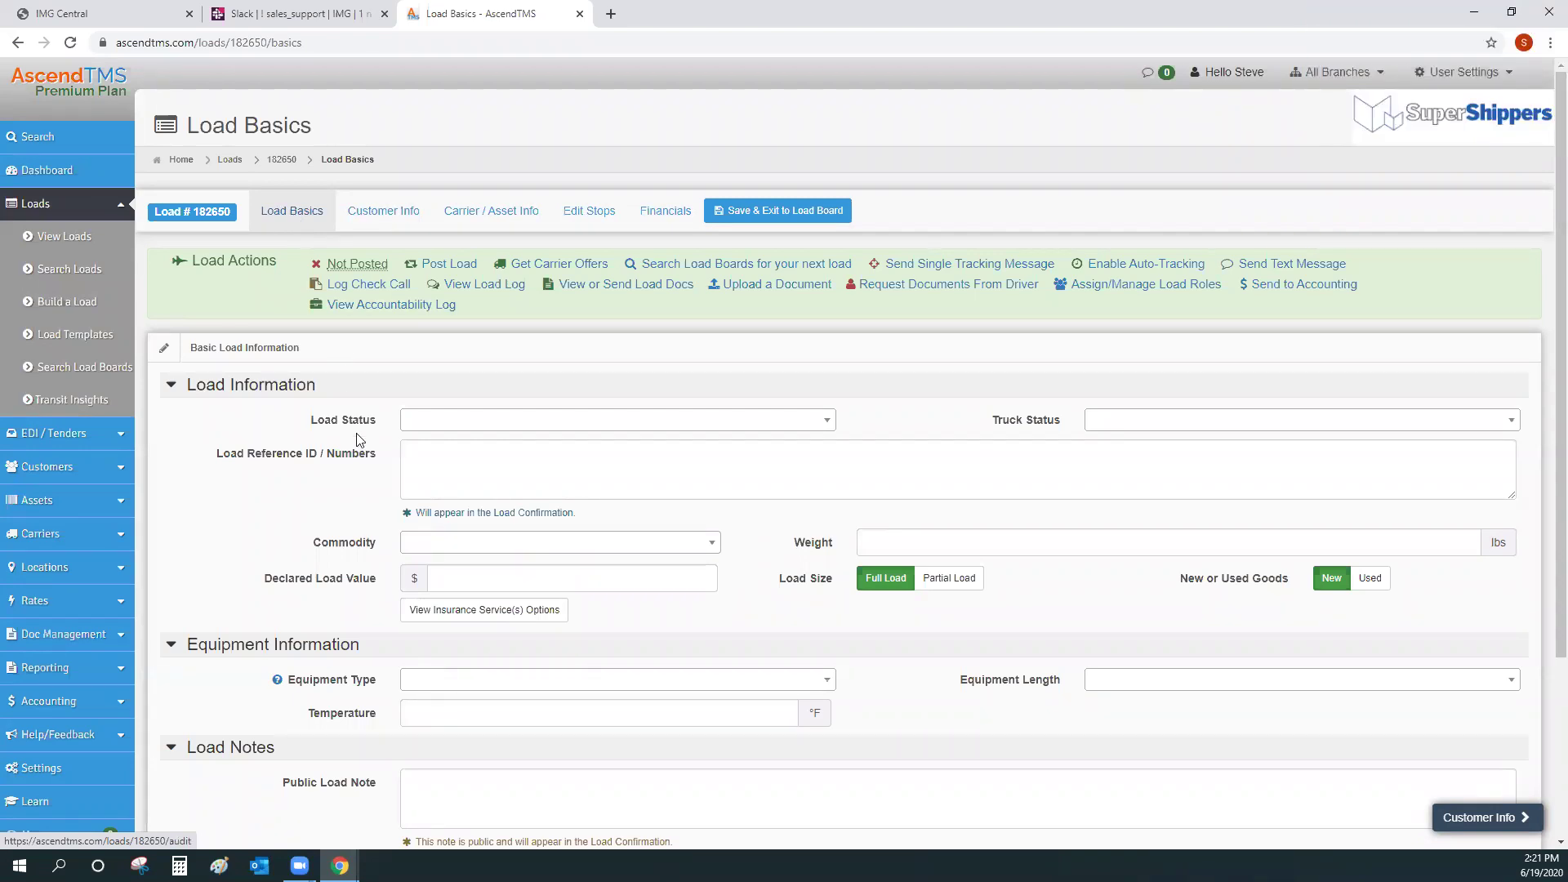
pyautogui.click(376, 219)
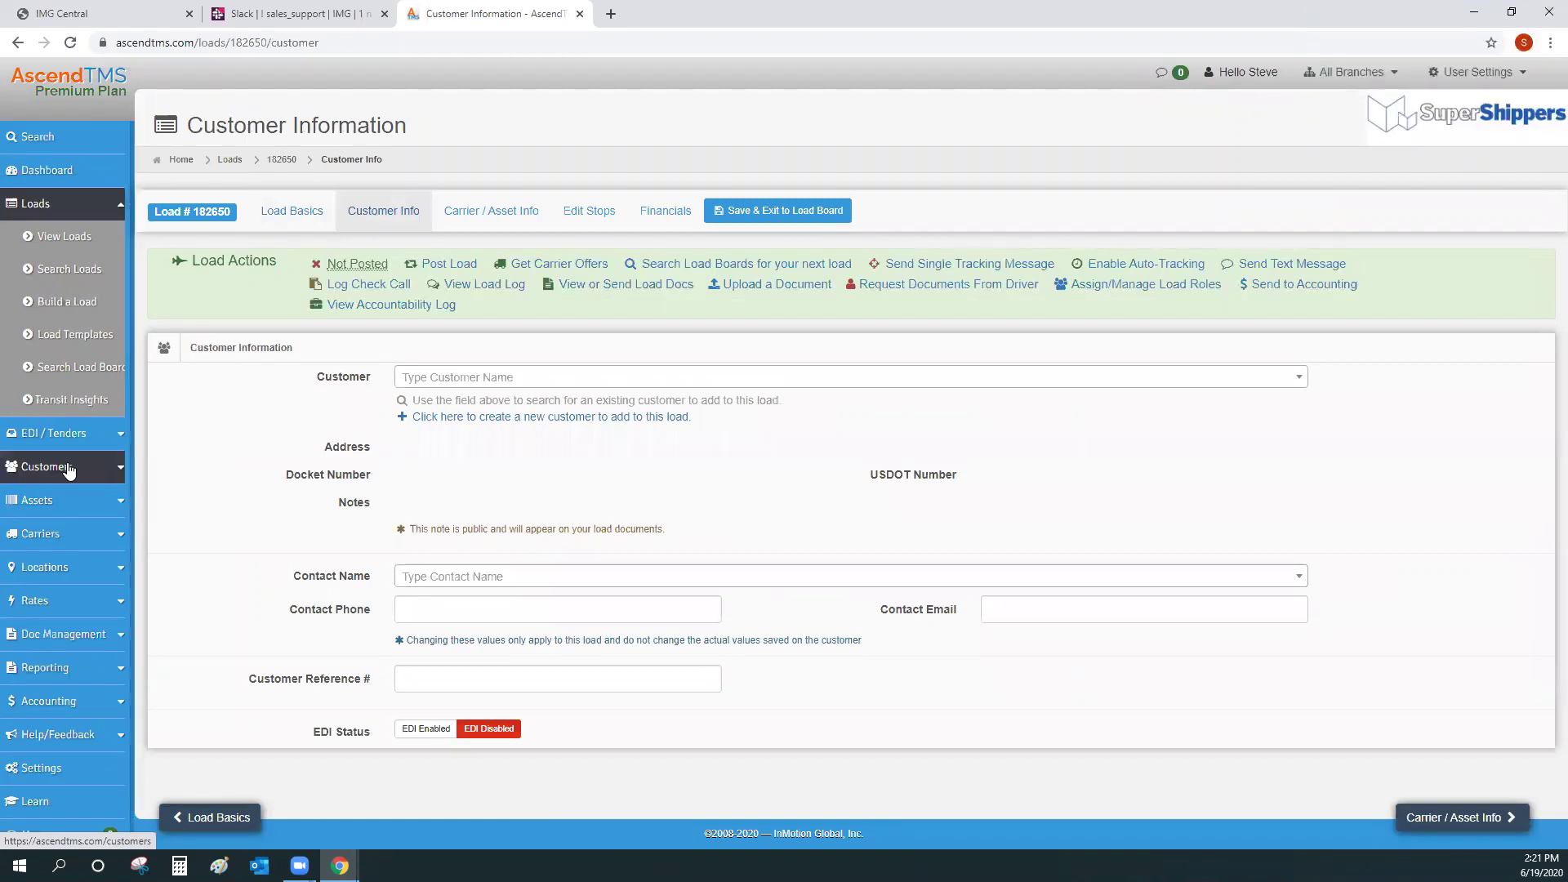
# Step: Use an own asset/driver as the new load's carrier and assign its primary contact on the Carrier / Asset Info page
pyautogui.click(478, 212)
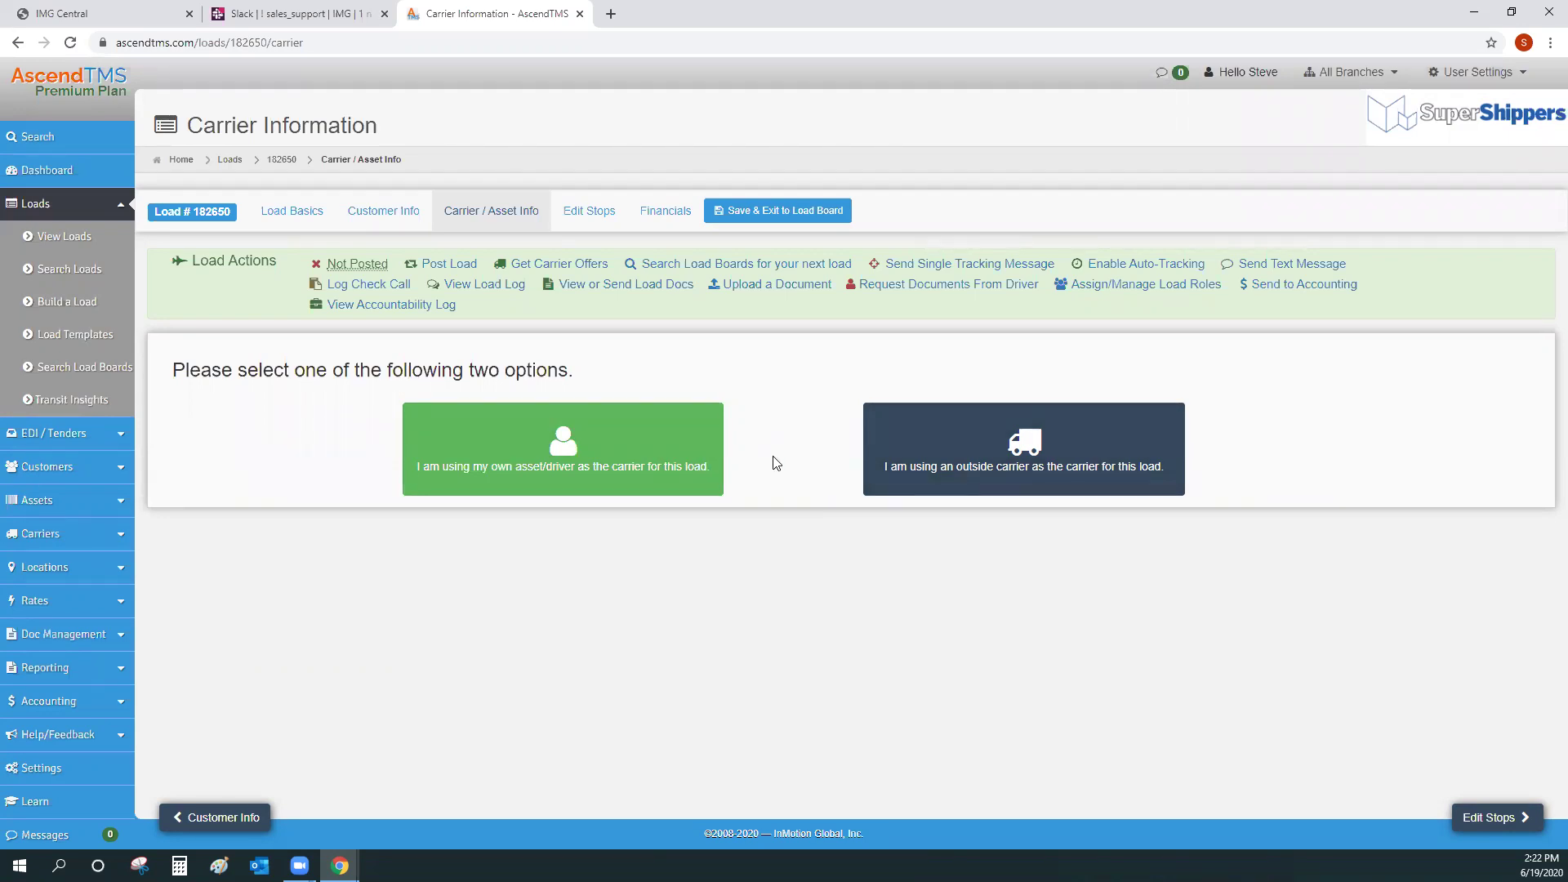
pyautogui.click(615, 440)
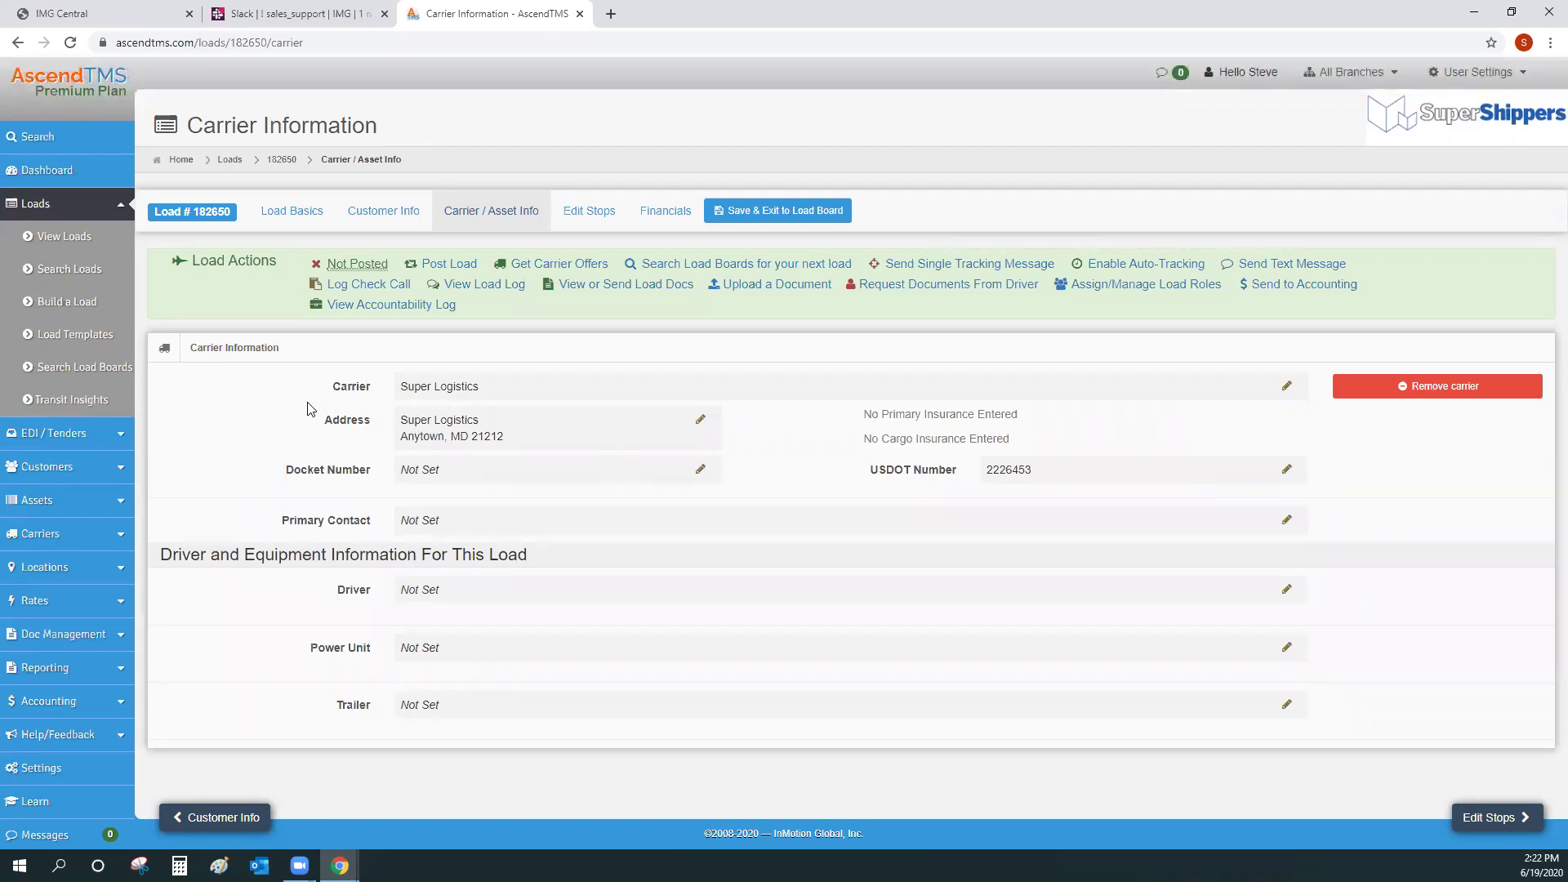
pyautogui.click(418, 520)
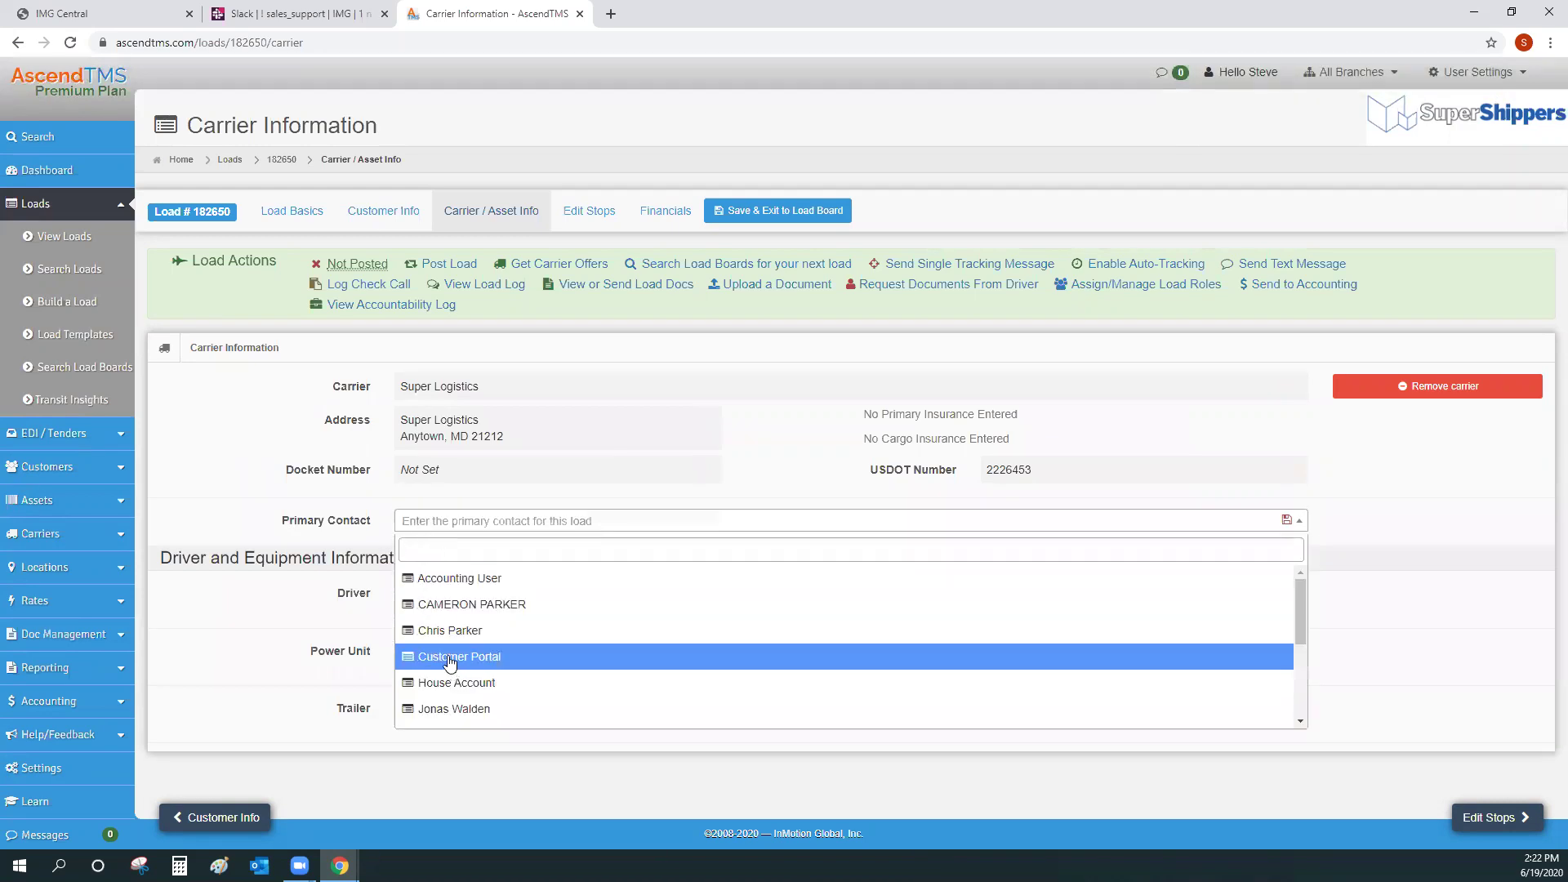
pyautogui.scroll(-3, 450, 662)
pyautogui.click(450, 704)
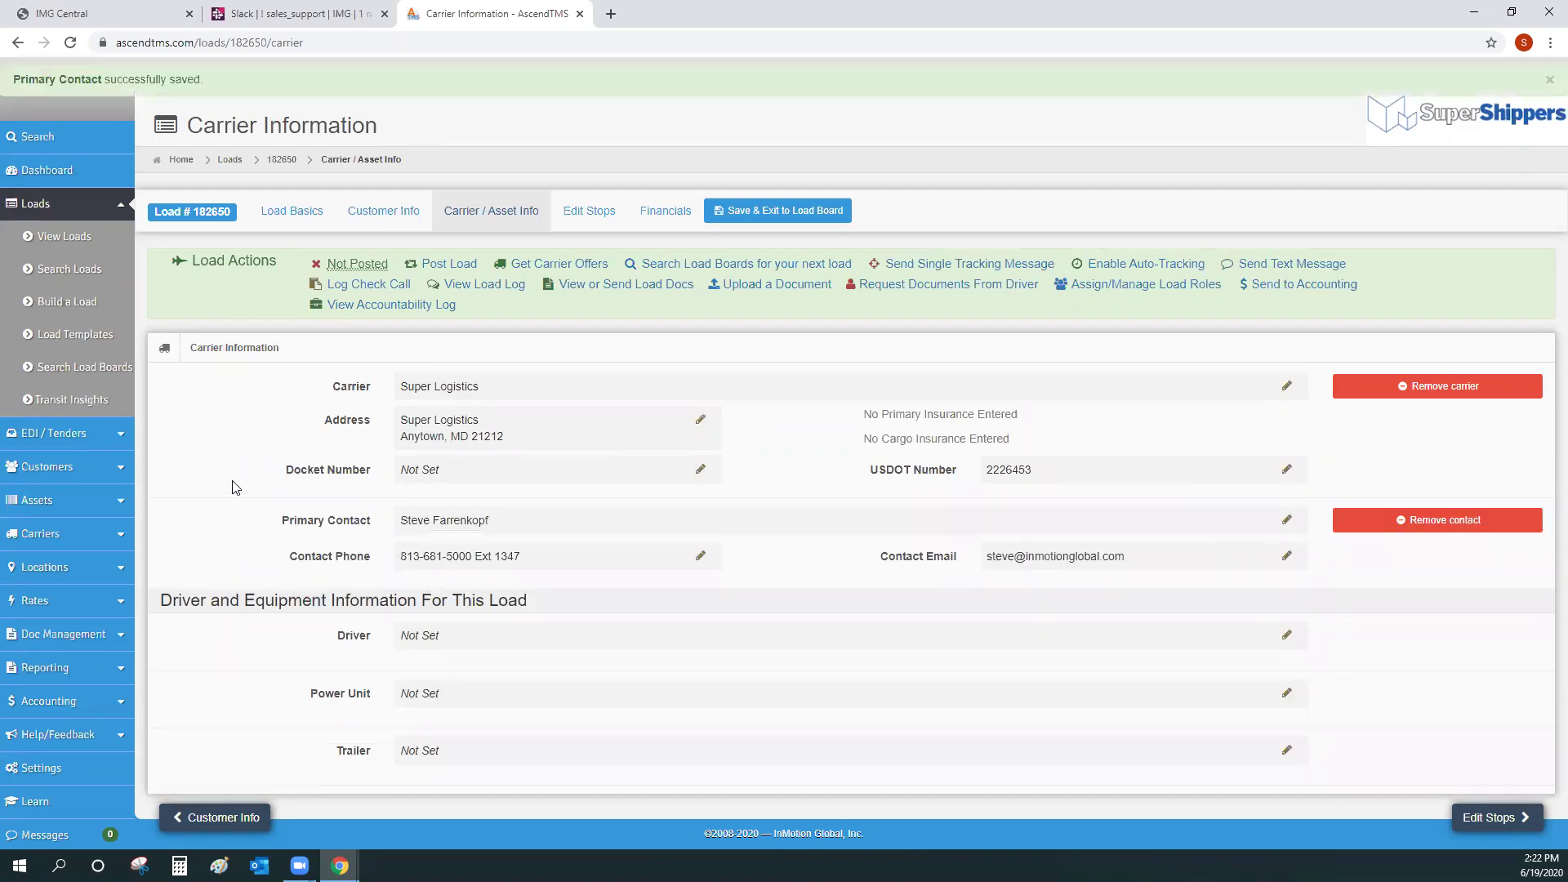
# Step: Assign a driver from the company's driver list to the load
pyautogui.click(441, 638)
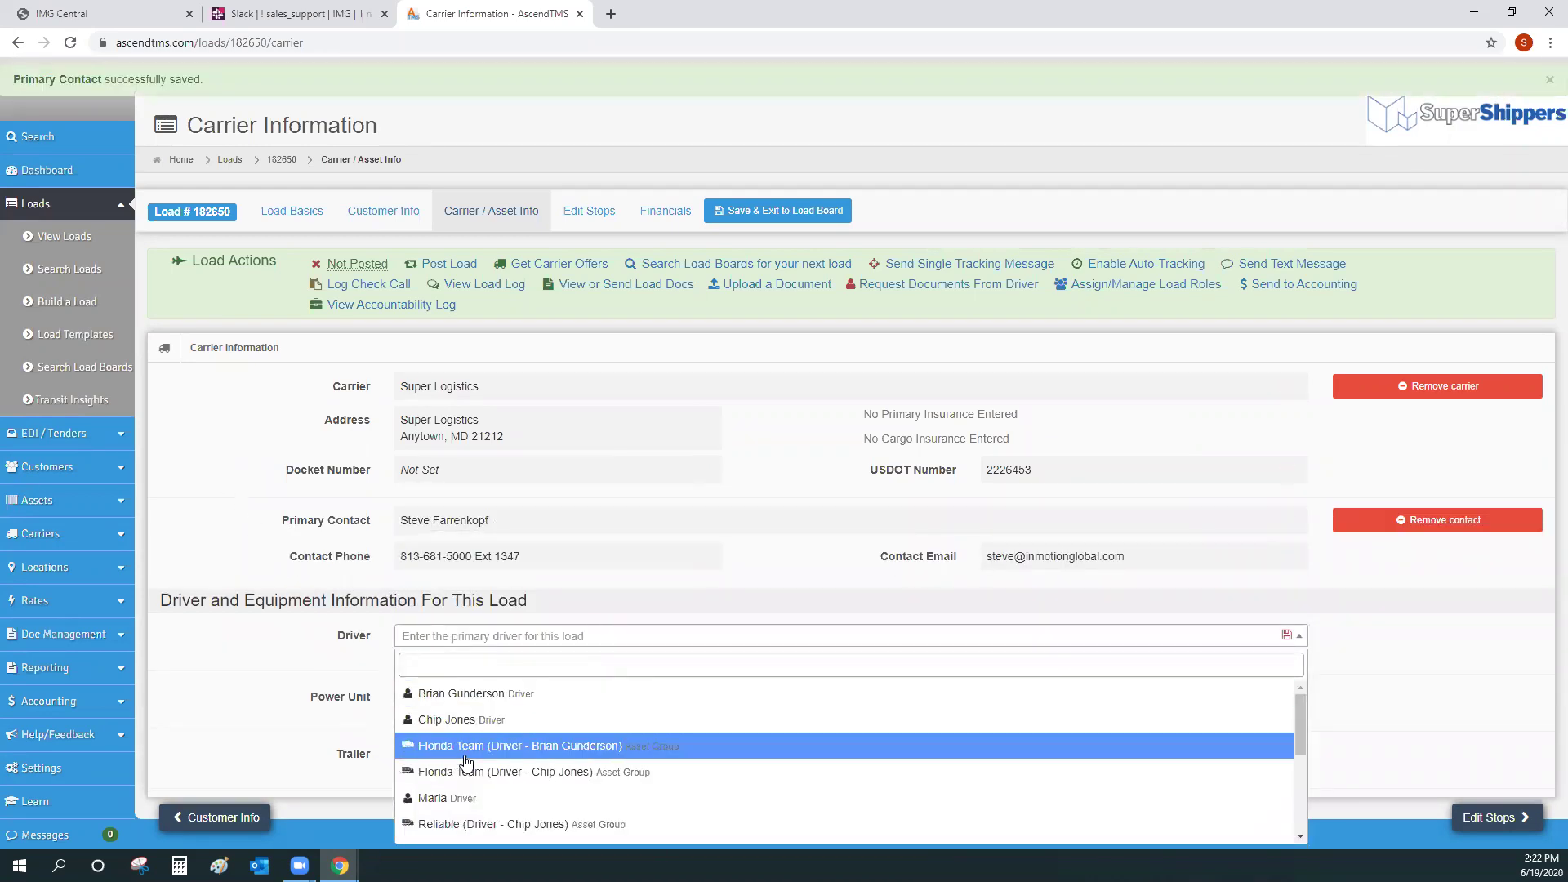
pyautogui.scroll(-5, 467, 762)
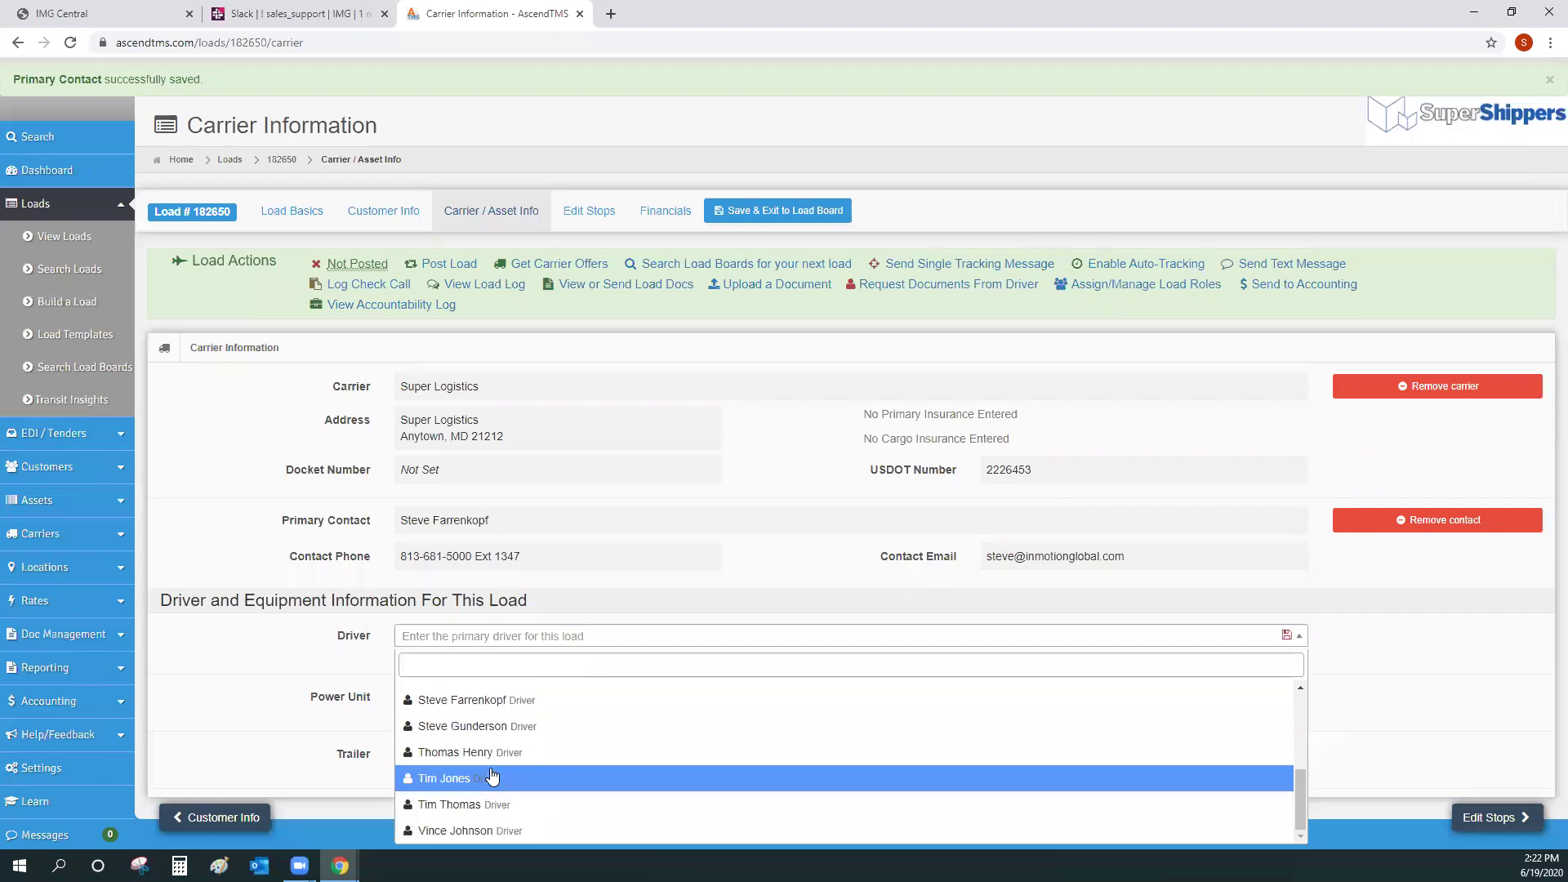
pyautogui.click(469, 830)
# Step: Assign the Volvo 12 power unit and the Great Dane Van T22 trailer to the load
pyautogui.scroll(-1, 405, 710)
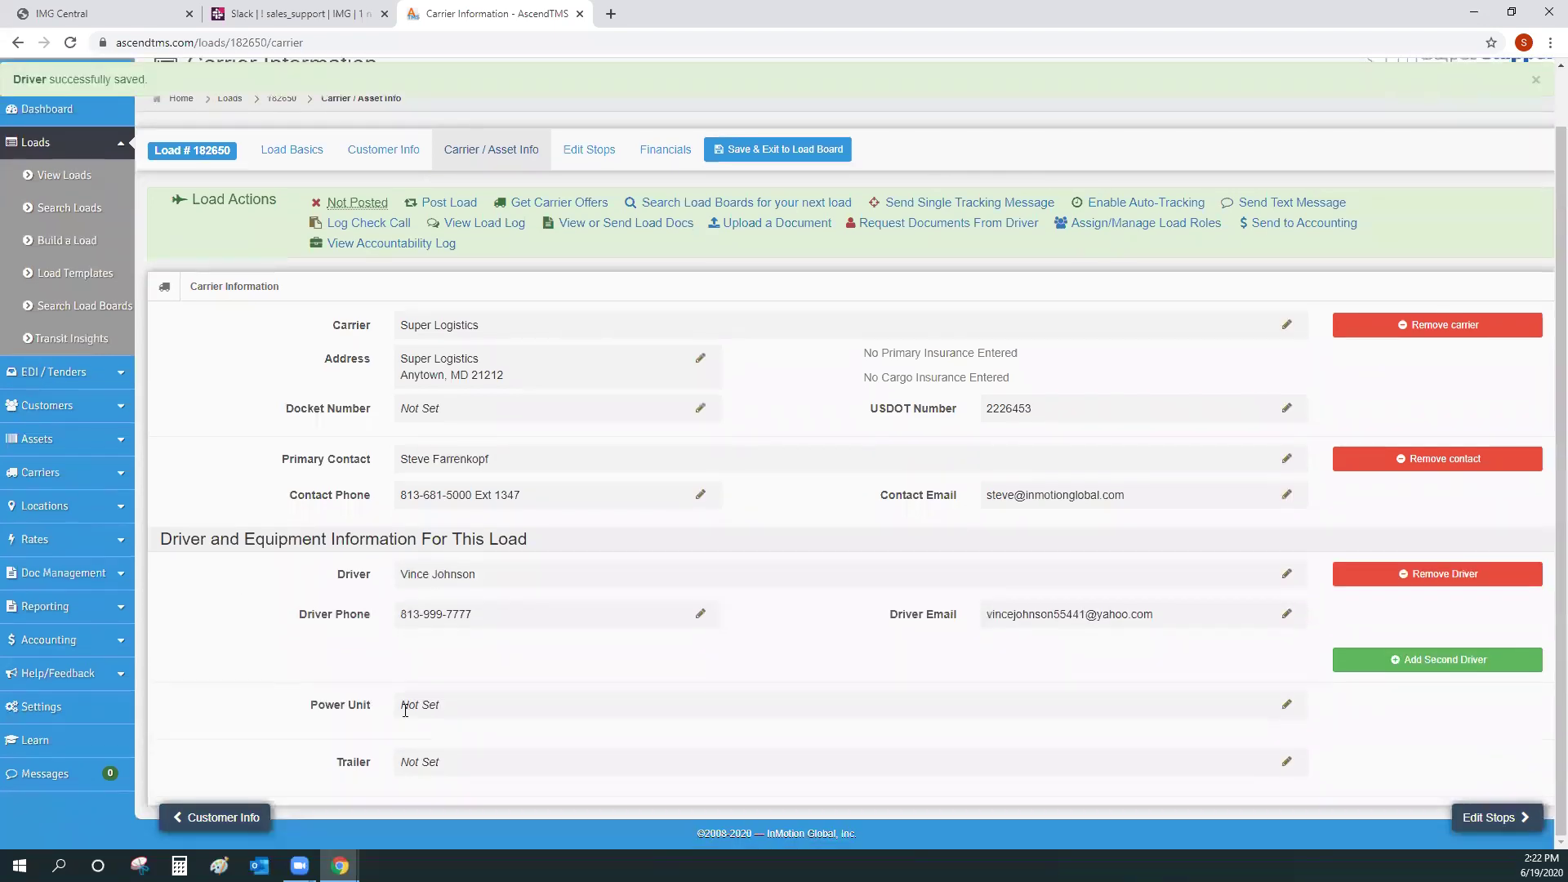
pyautogui.click(405, 710)
pyautogui.click(438, 707)
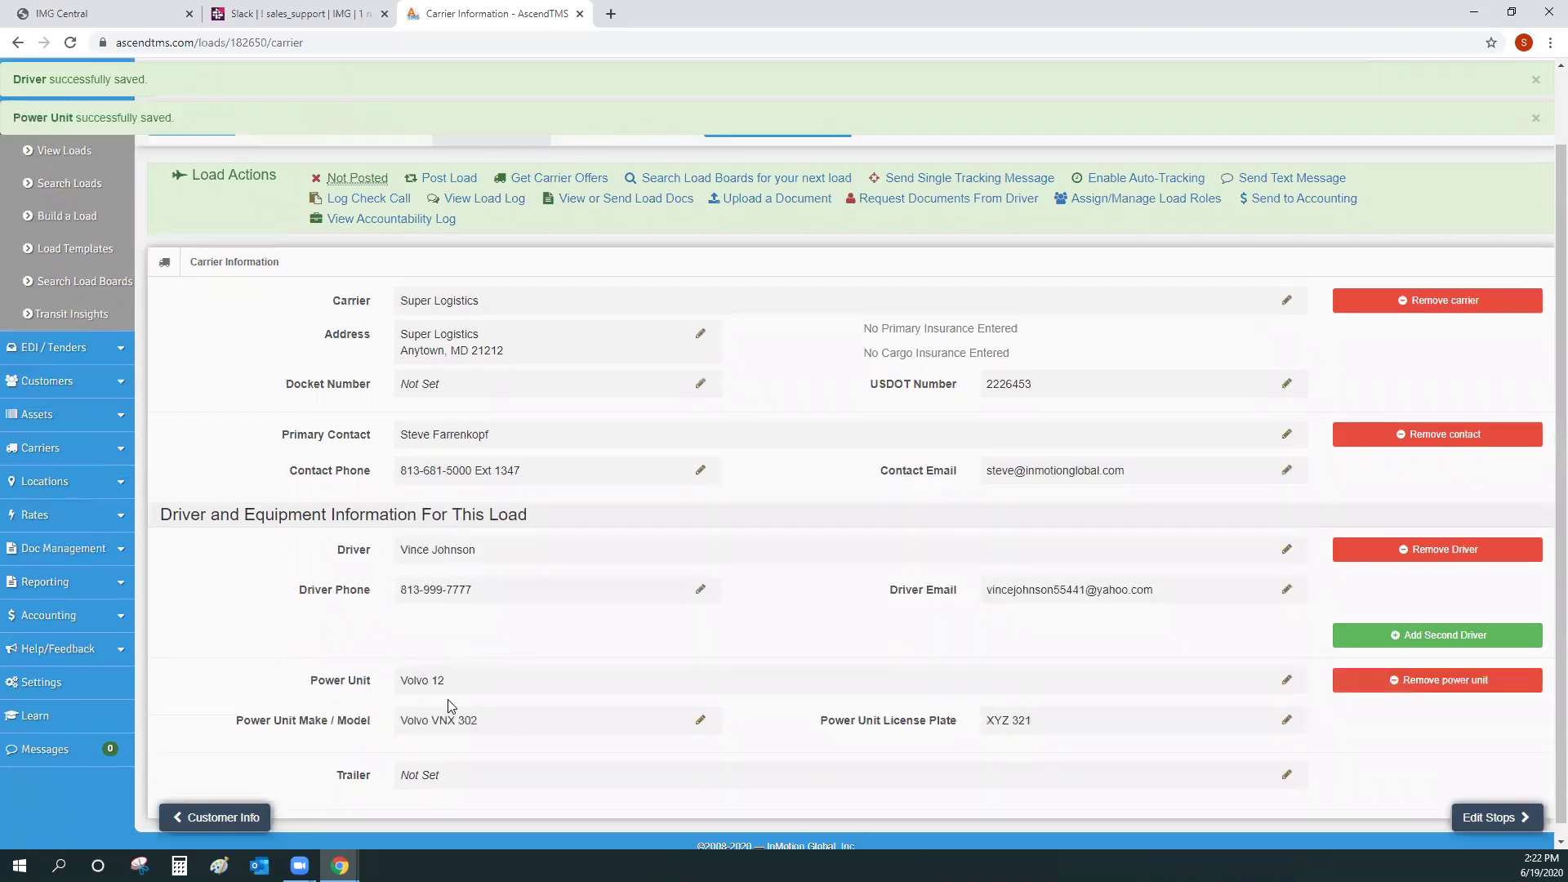
pyautogui.click(421, 761)
pyautogui.click(500, 663)
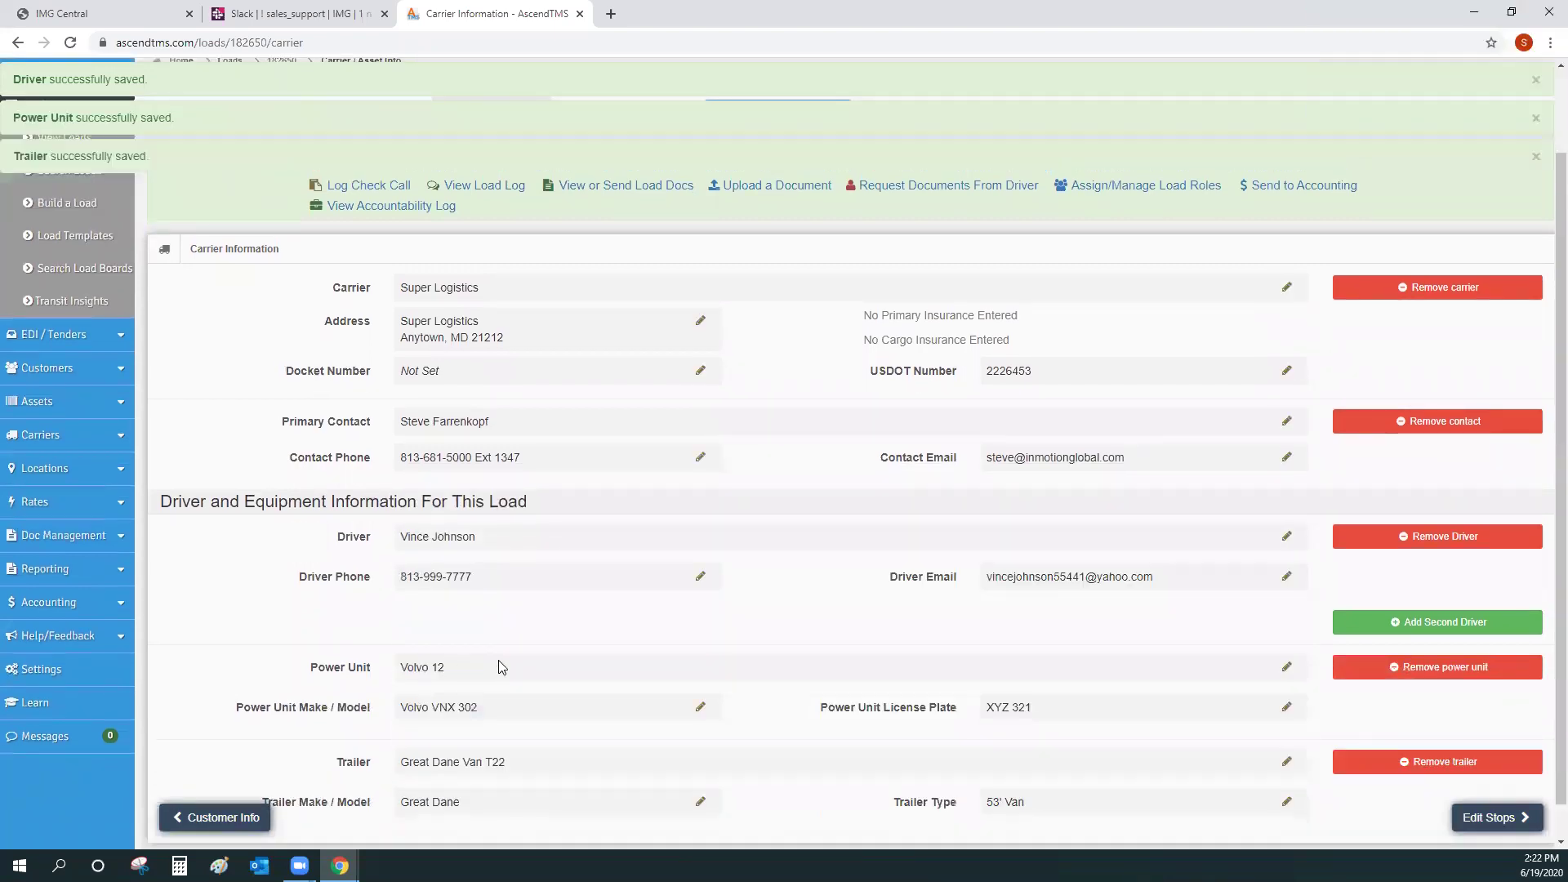
# Step: Review the completed carrier, driver and equipment information, and open the load's Edit Stops page
pyautogui.scroll(-1, 672, 620)
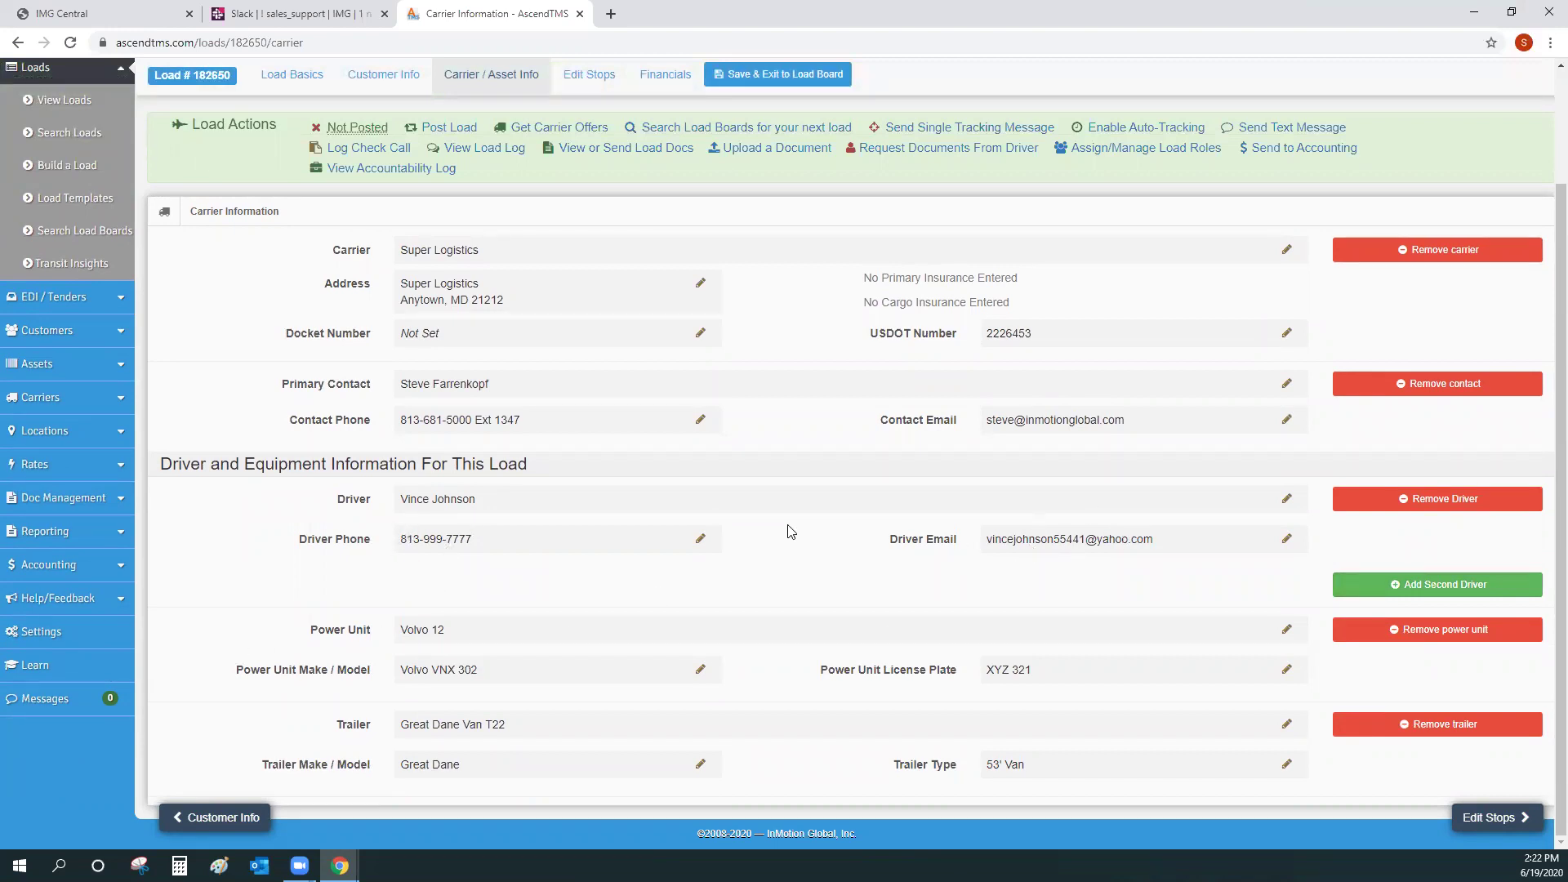
pyautogui.scroll(2, 783, 542)
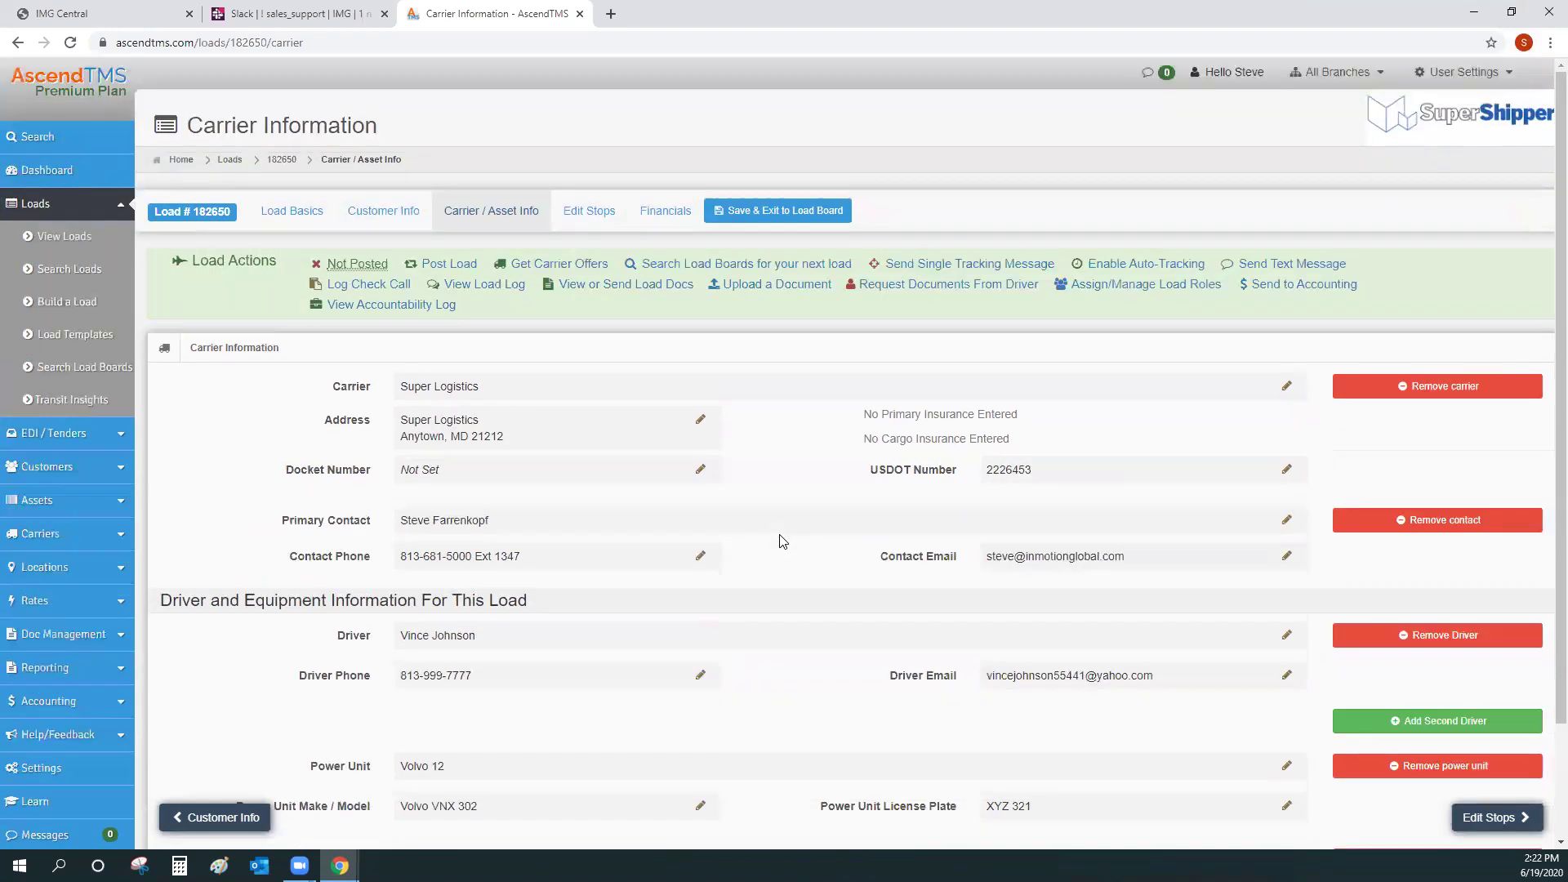
pyautogui.scroll(-2, 783, 541)
pyautogui.scroll(2, 782, 542)
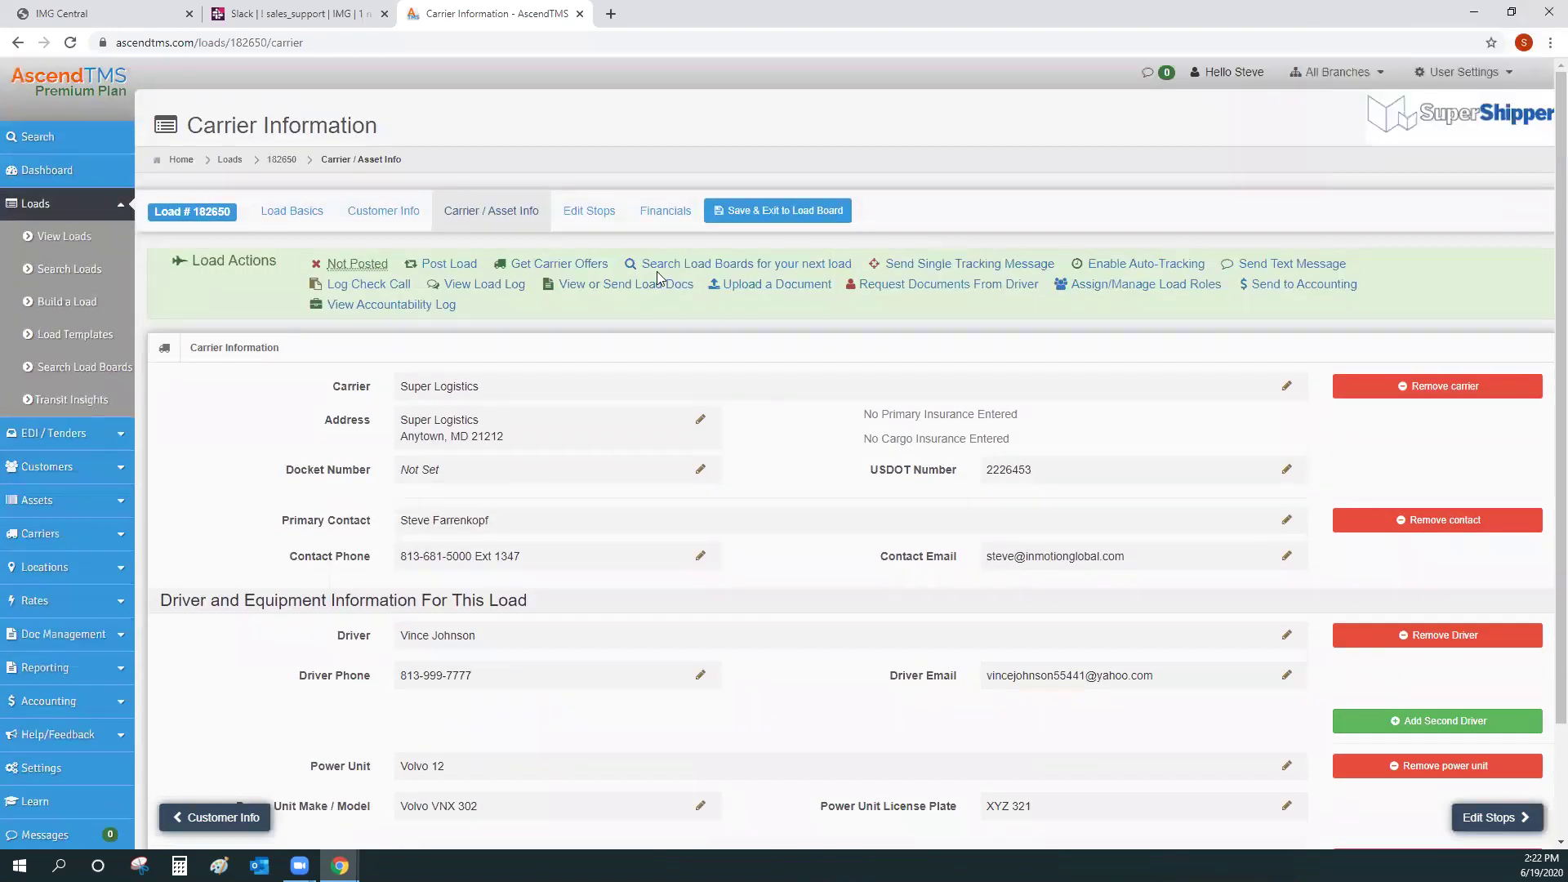
pyautogui.click(596, 214)
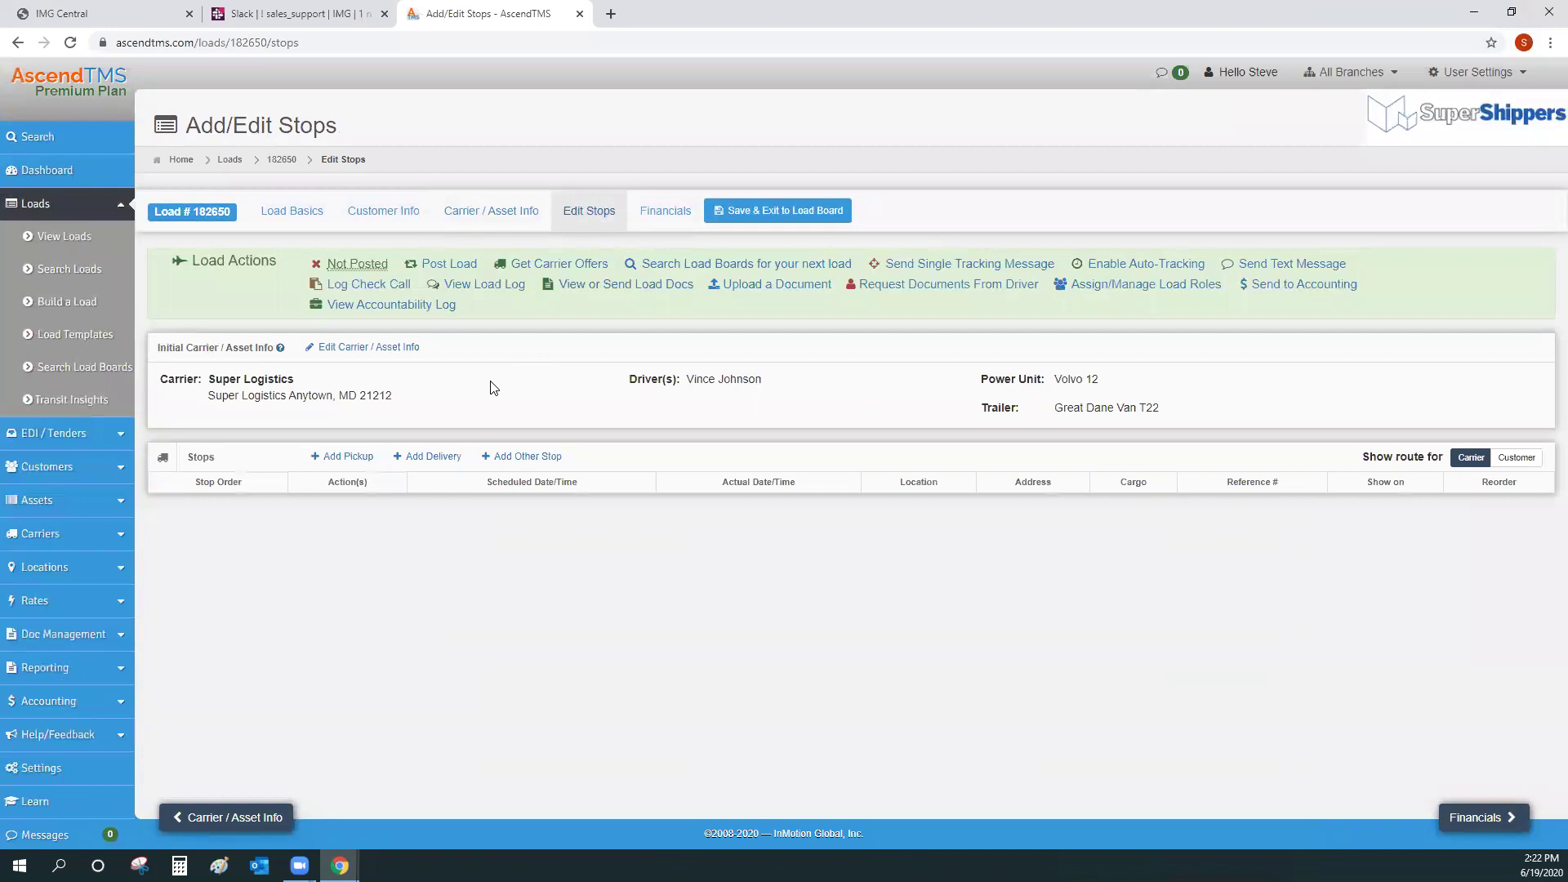
# Step: Open the load's Financials page and highlight the Income/Budget and Expenses sections
pyautogui.click(658, 214)
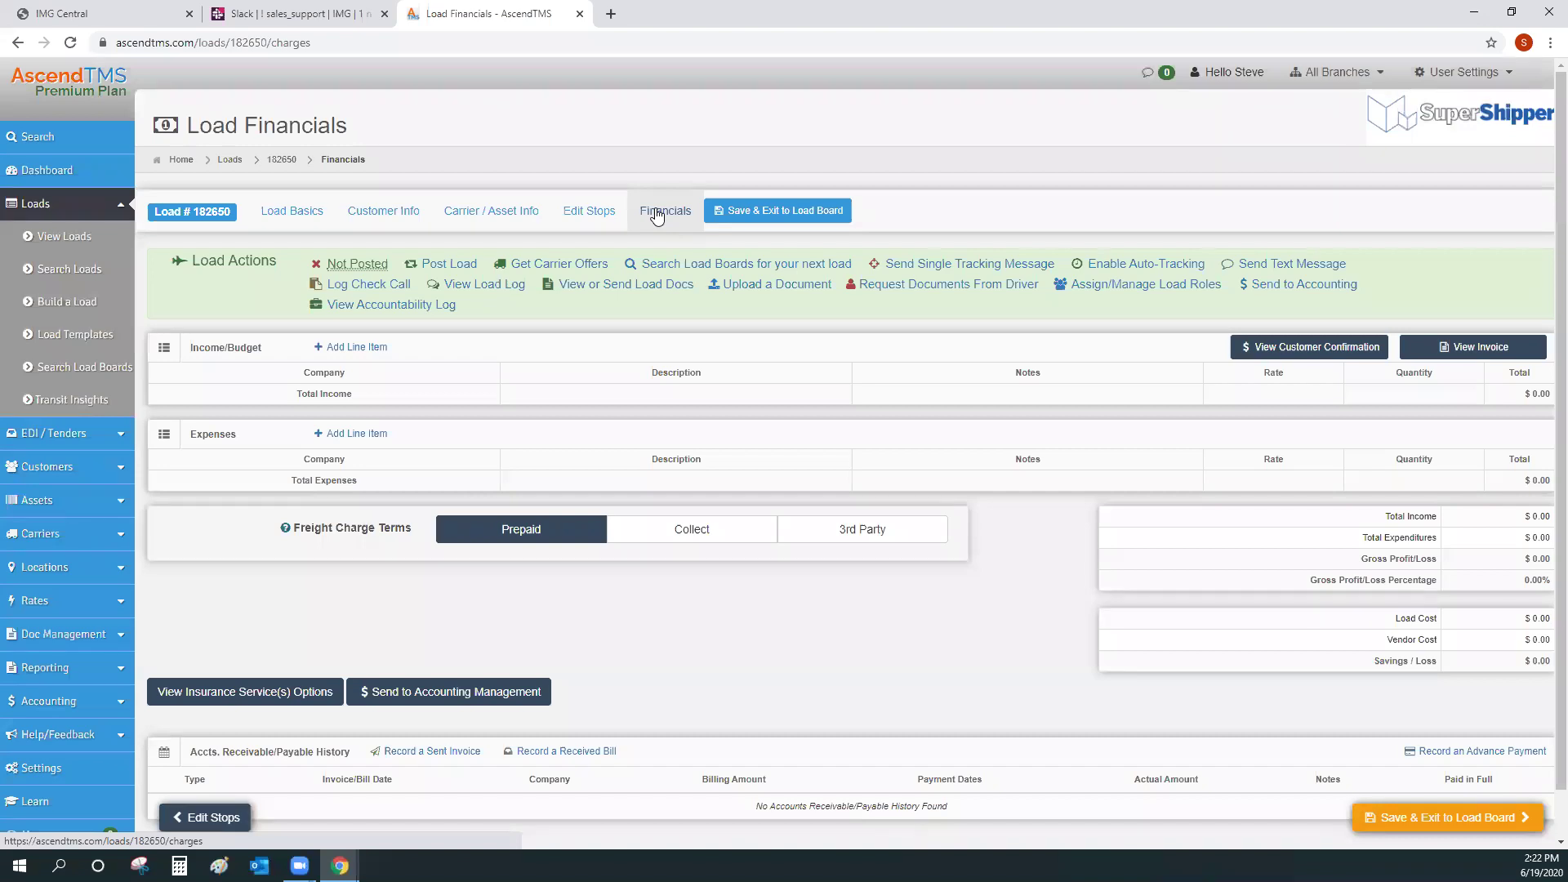
pyautogui.moveTo(190, 347); pyautogui.dragTo(295, 355)
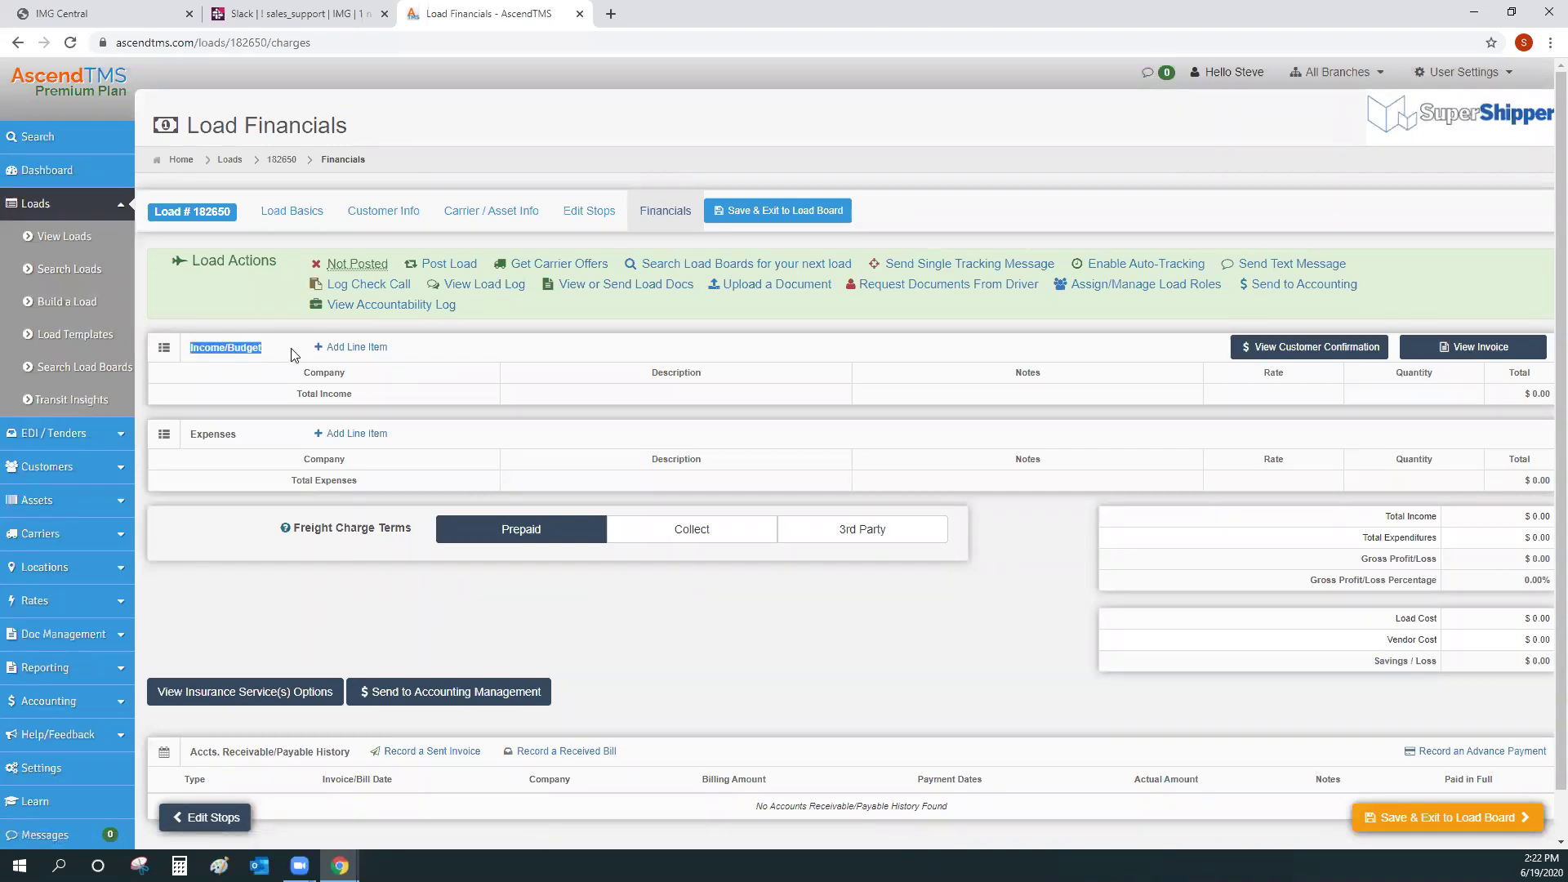
pyautogui.click(278, 349)
pyautogui.moveTo(191, 349); pyautogui.dragTo(280, 350)
pyautogui.click(279, 349)
pyautogui.moveTo(188, 438); pyautogui.dragTo(256, 438)
pyautogui.click(256, 438)
# Step: Return to the load list and open the pending Orlando International Airport load from Tampa, FL to Dallas, TX for editing
pyautogui.click(67, 238)
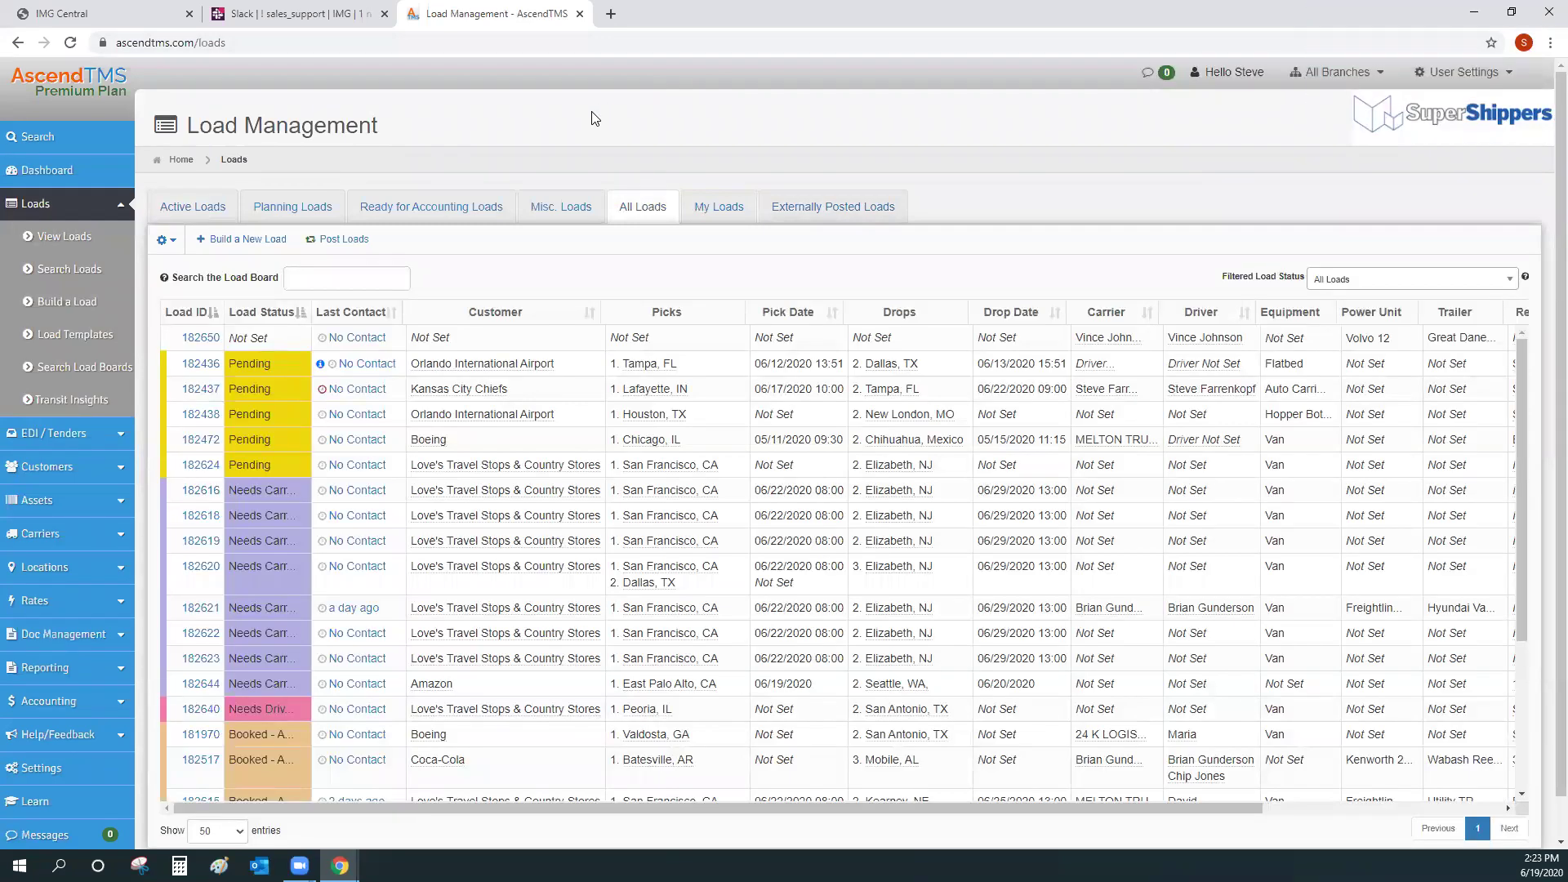
pyautogui.moveTo(477, 363)
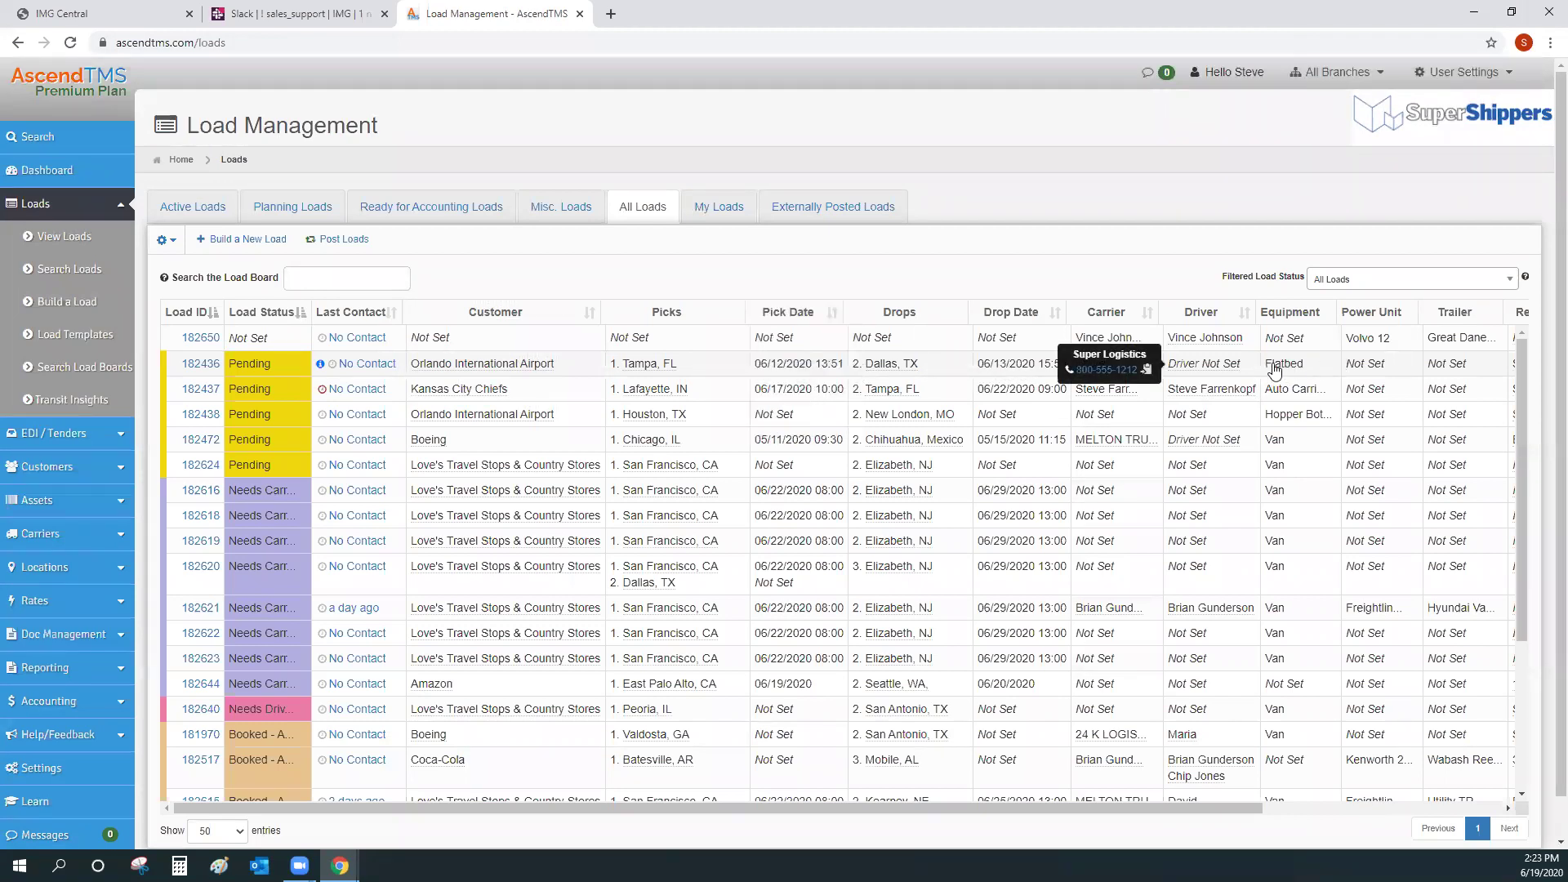
pyautogui.rightClick(704, 369)
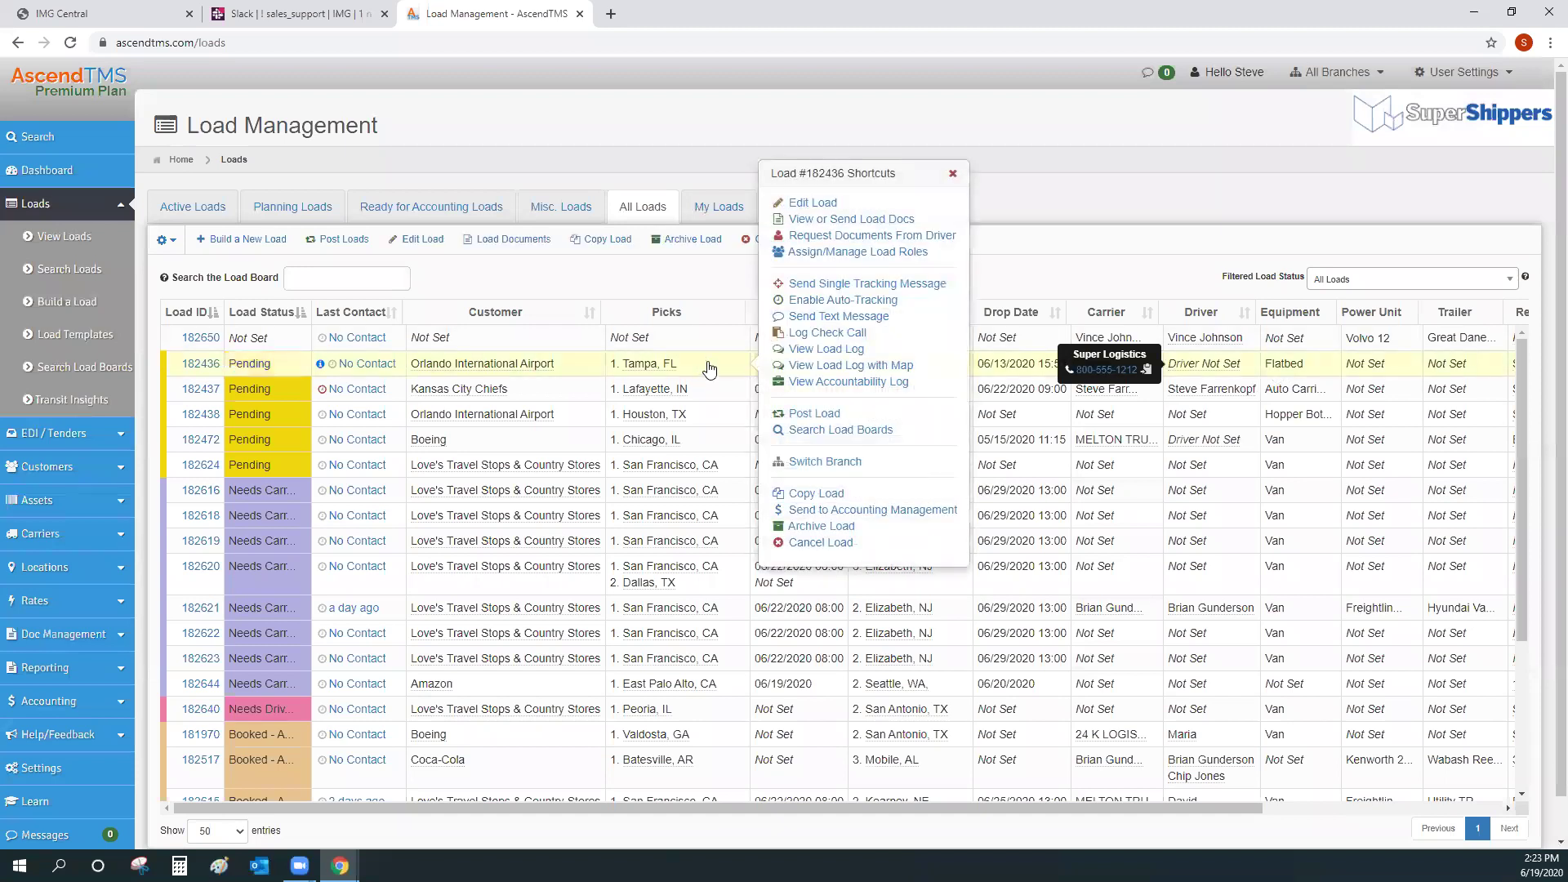
pyautogui.click(800, 208)
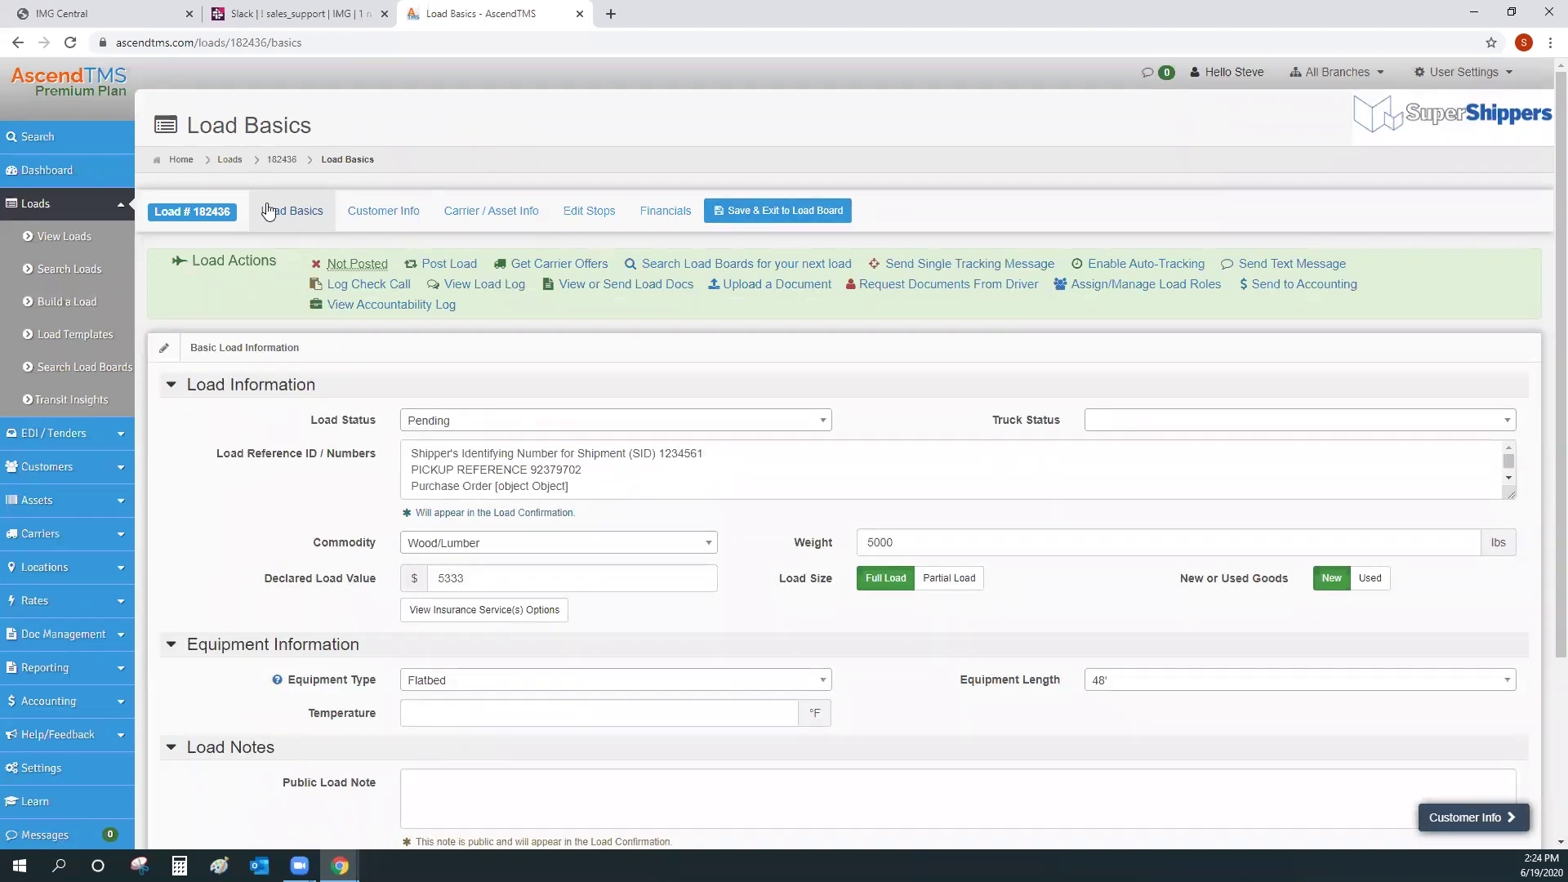
# Step: Go back to the load list and view the shortcuts available for the pending Tampa, FL load
pyautogui.click(53, 237)
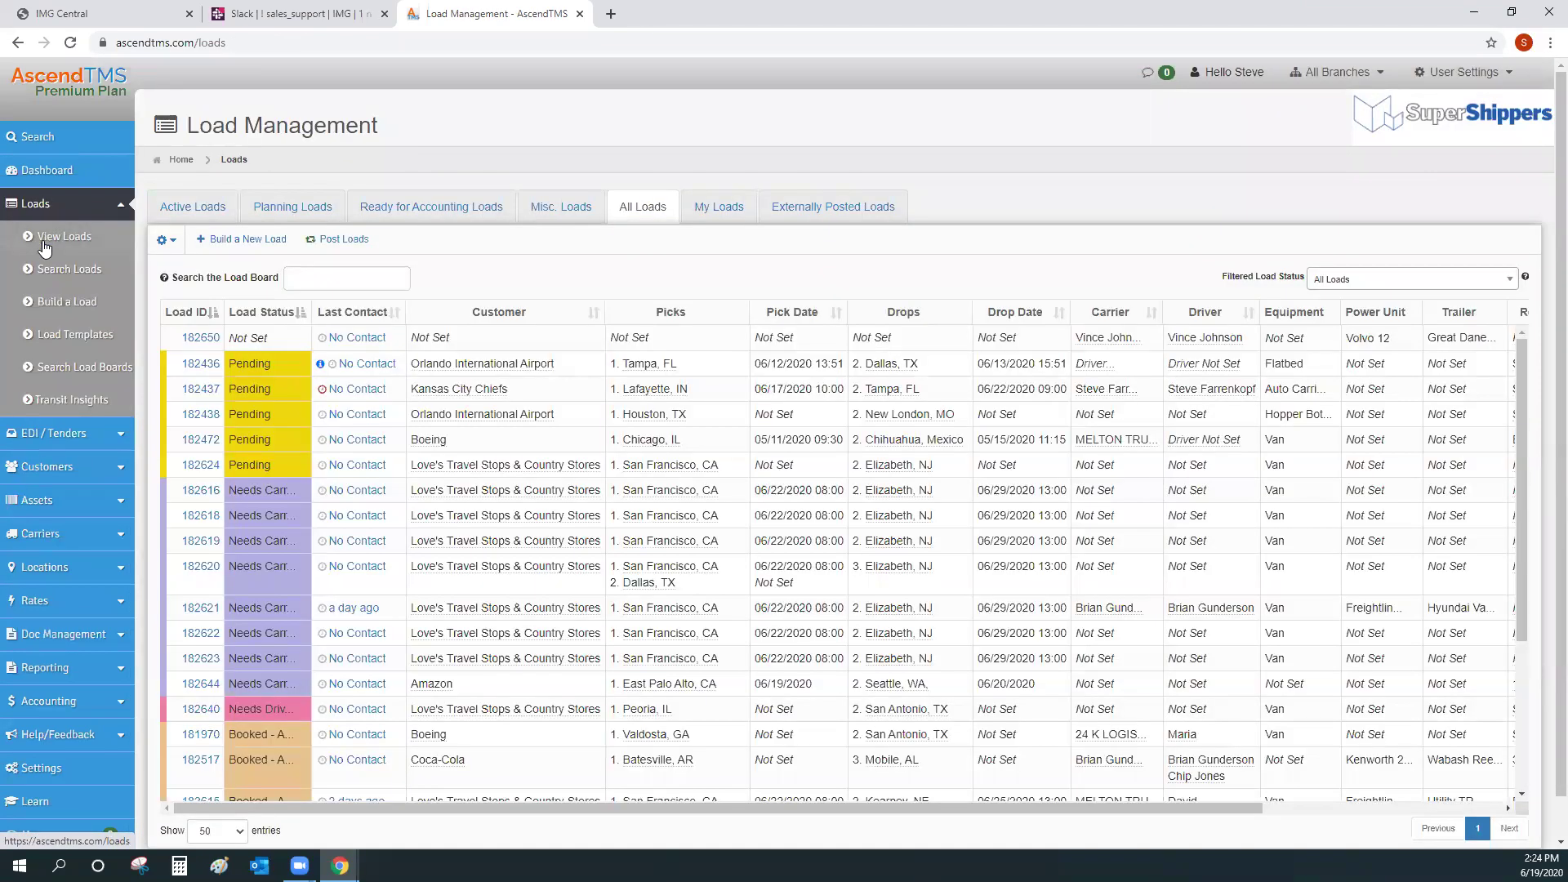
pyautogui.rightClick(697, 363)
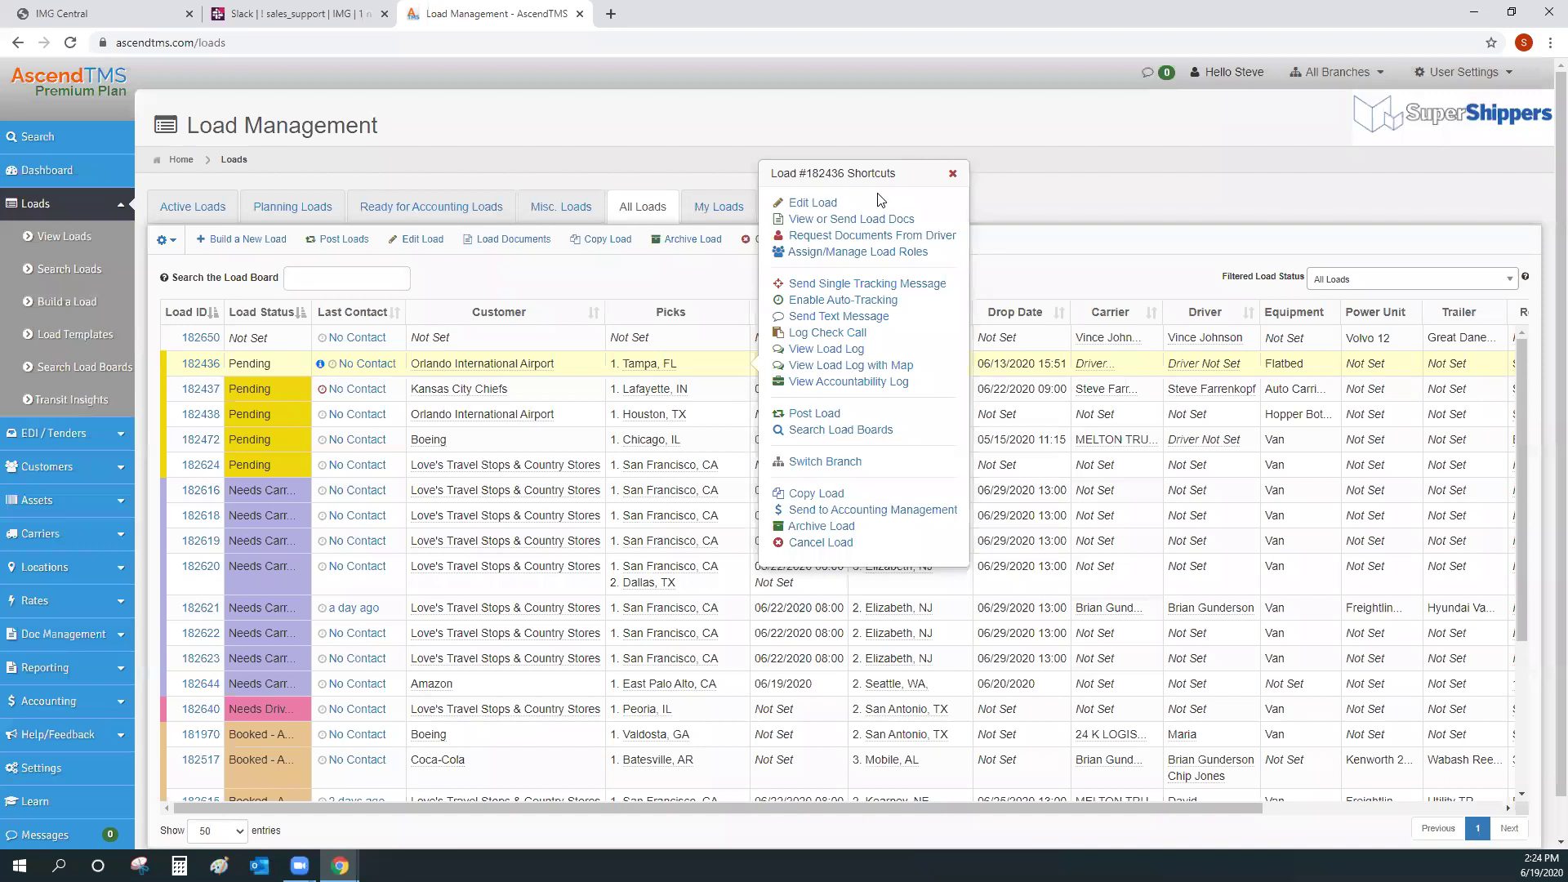
pyautogui.click(953, 173)
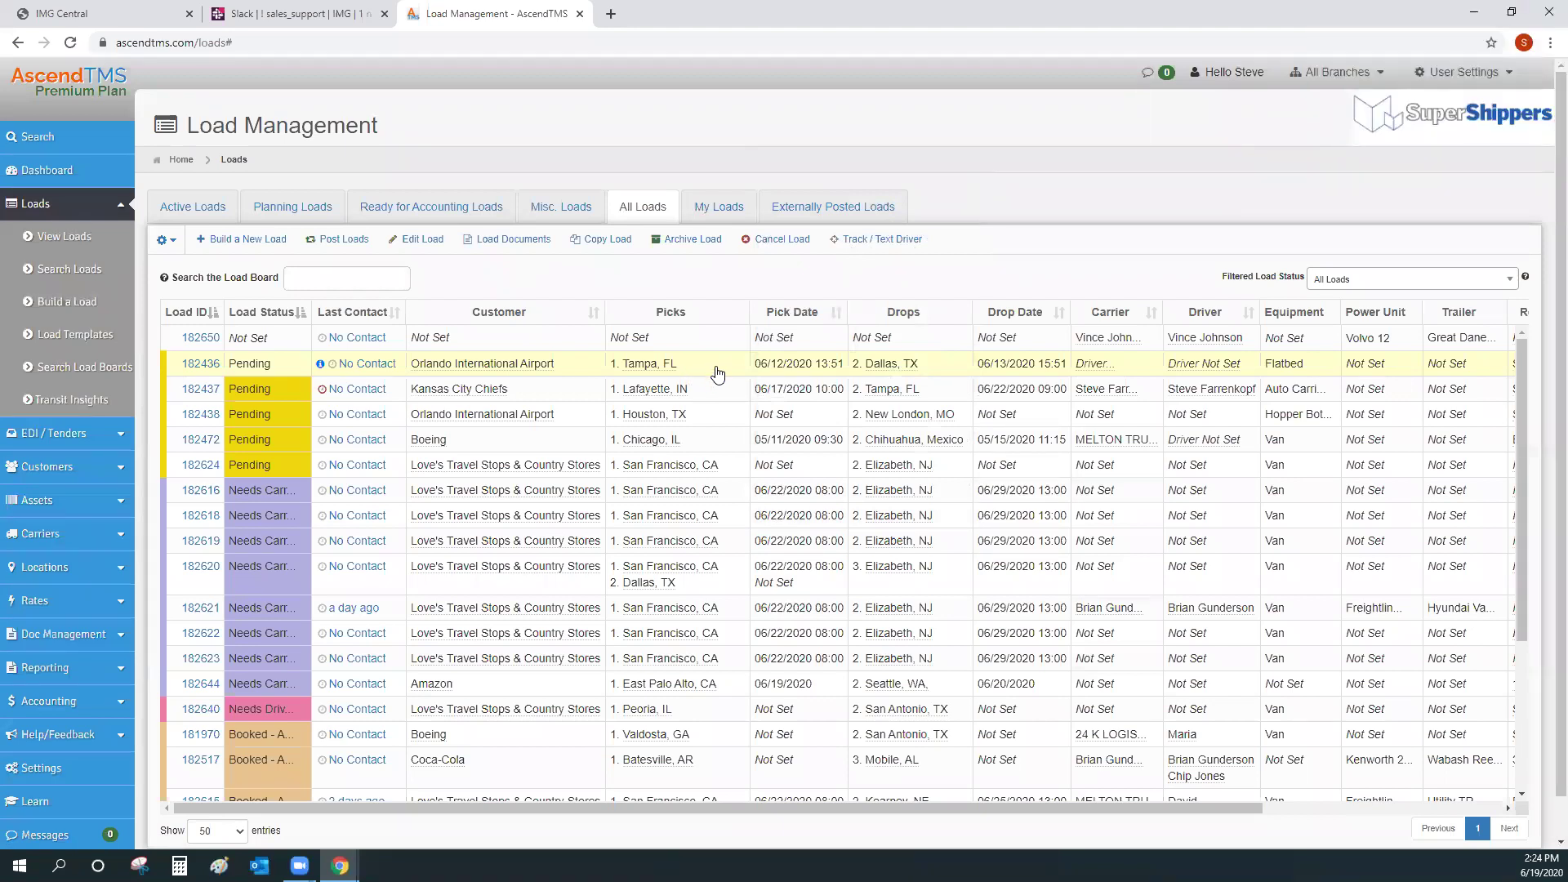
# Step: Show the shortcuts for several Needs Carrier loads, including the Amazon load, and close the list
pyautogui.moveTo(617, 614)
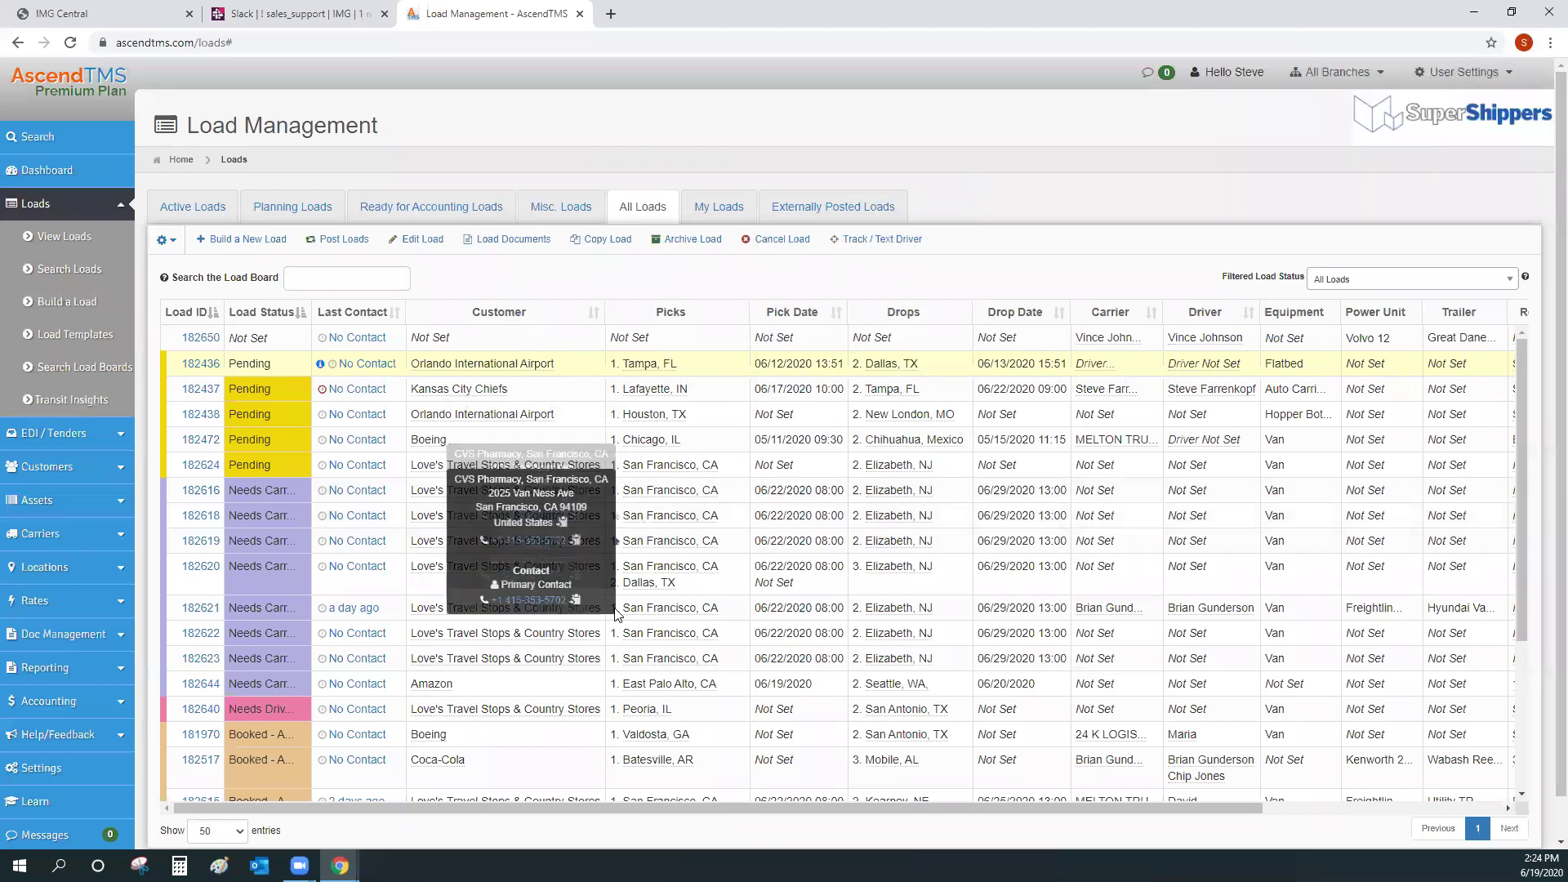
pyautogui.rightClick(708, 582)
pyautogui.rightClick(1149, 536)
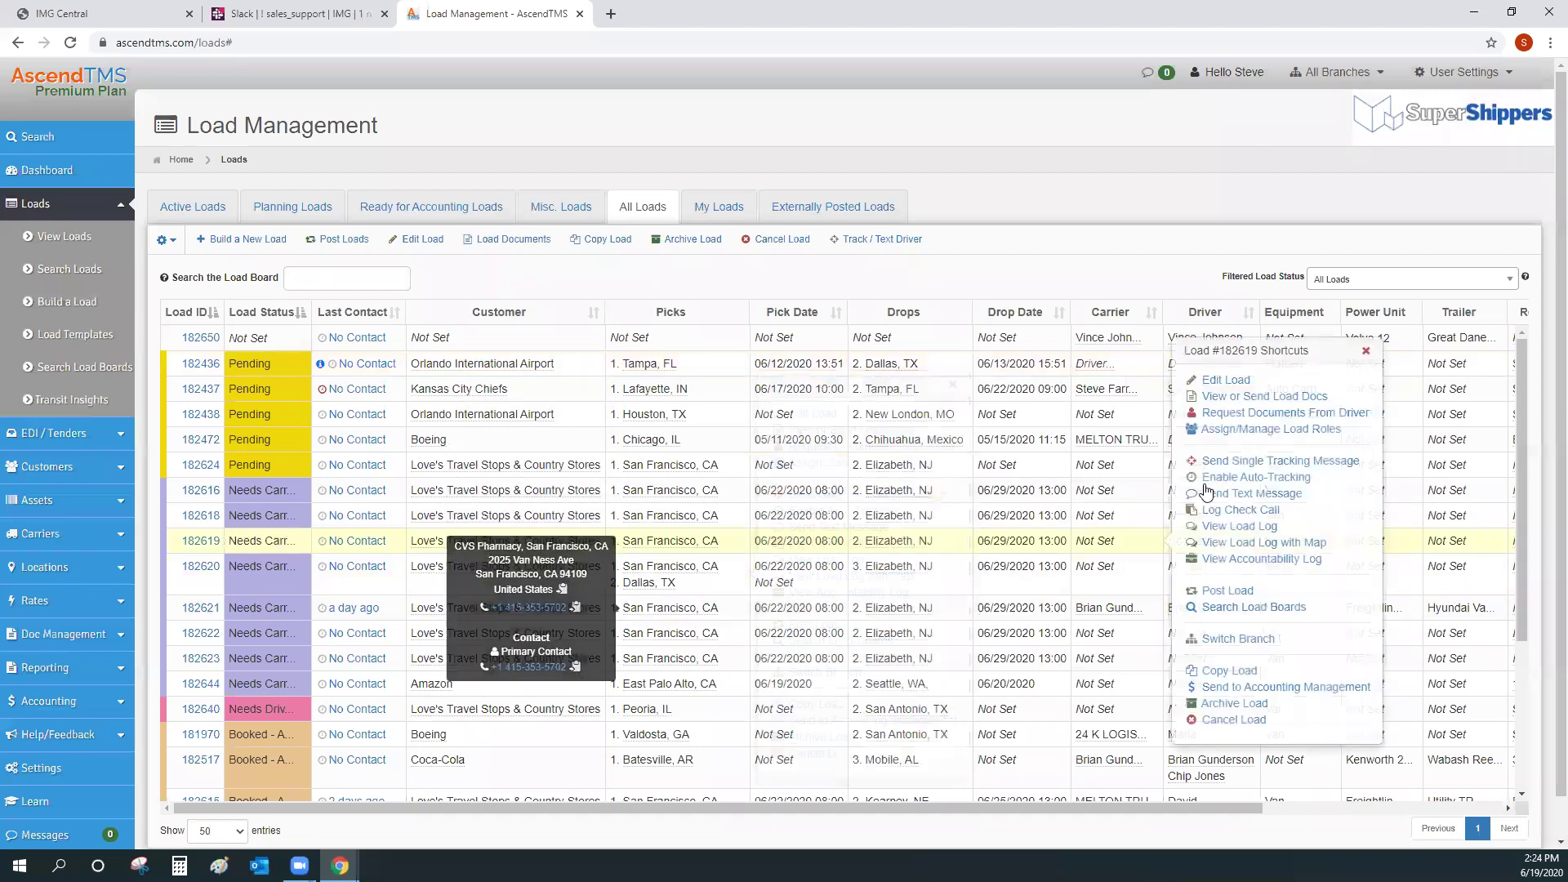
pyautogui.rightClick(466, 686)
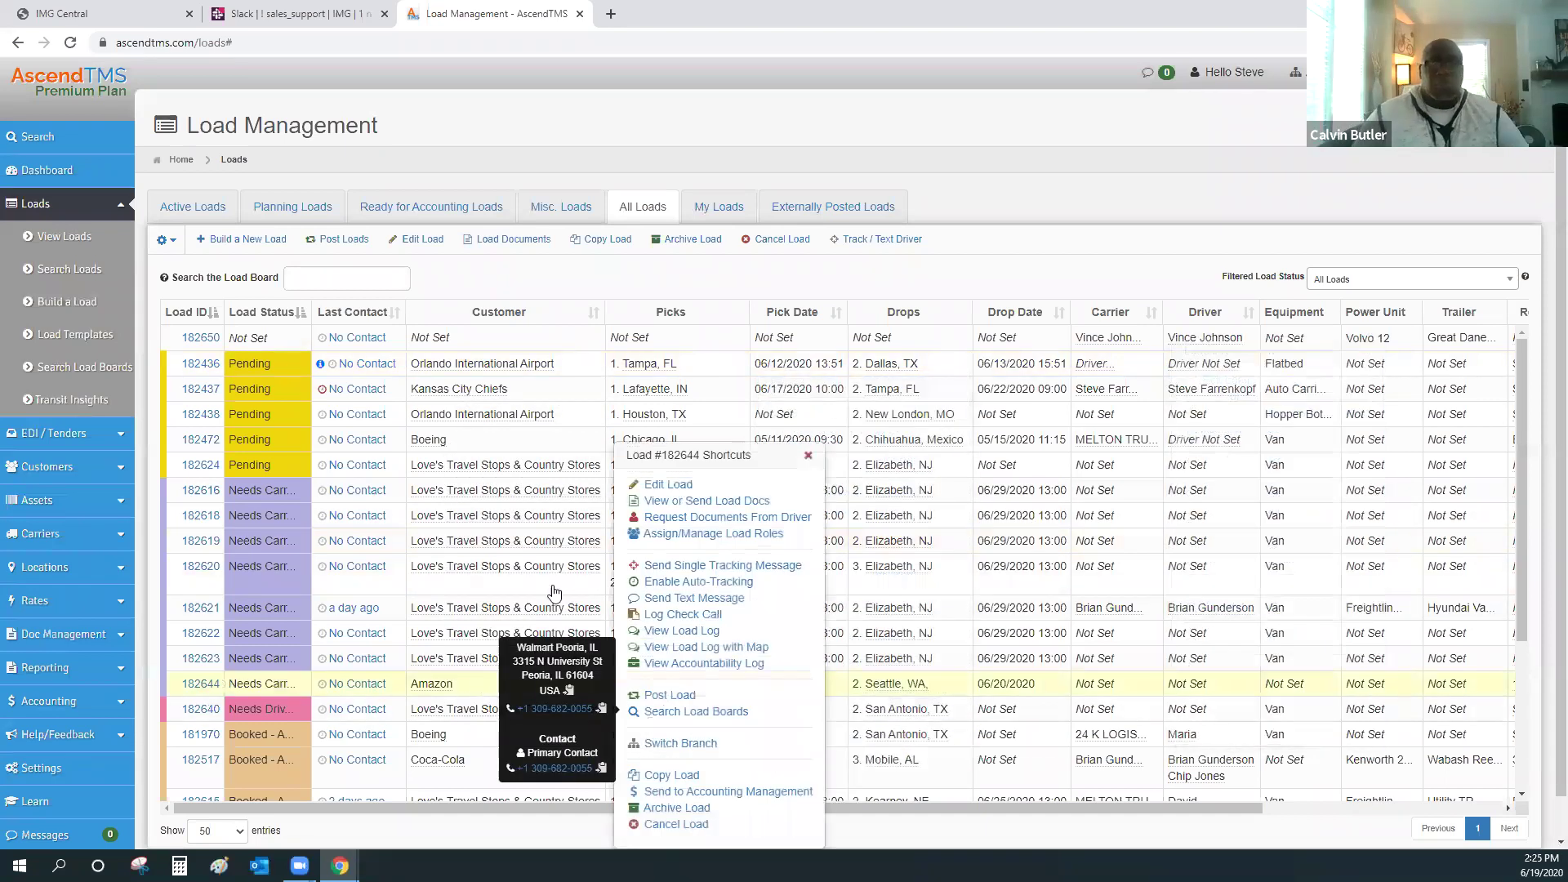
pyautogui.click(805, 455)
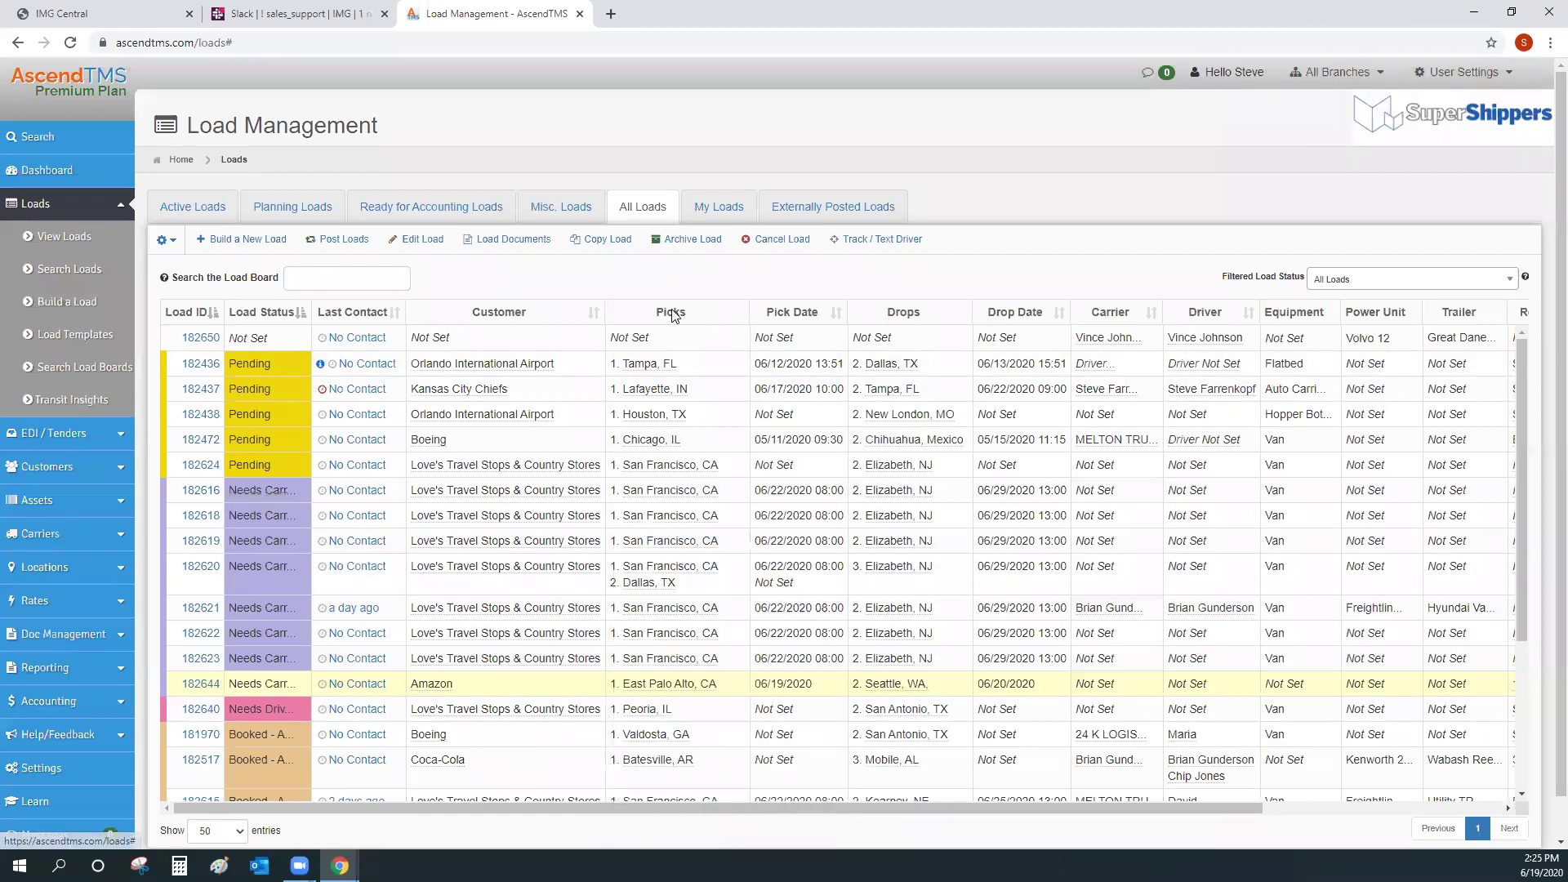
# Step: Edit the pending Tampa, FL load from its shortcuts and highlight the Load Actions section
pyautogui.rightClick(701, 365)
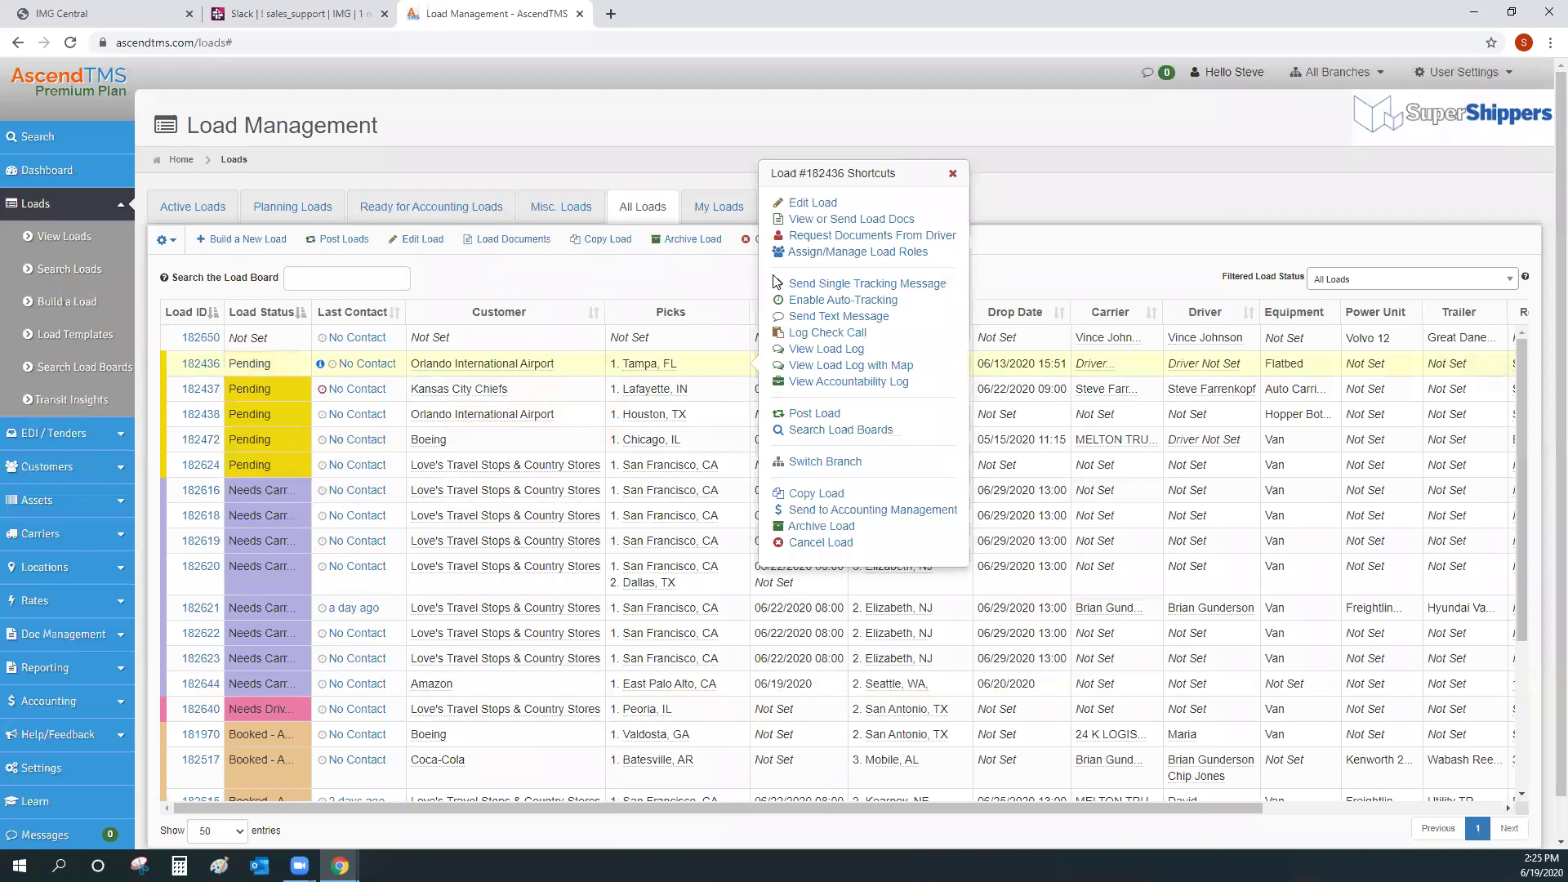
pyautogui.moveTo(640, 368)
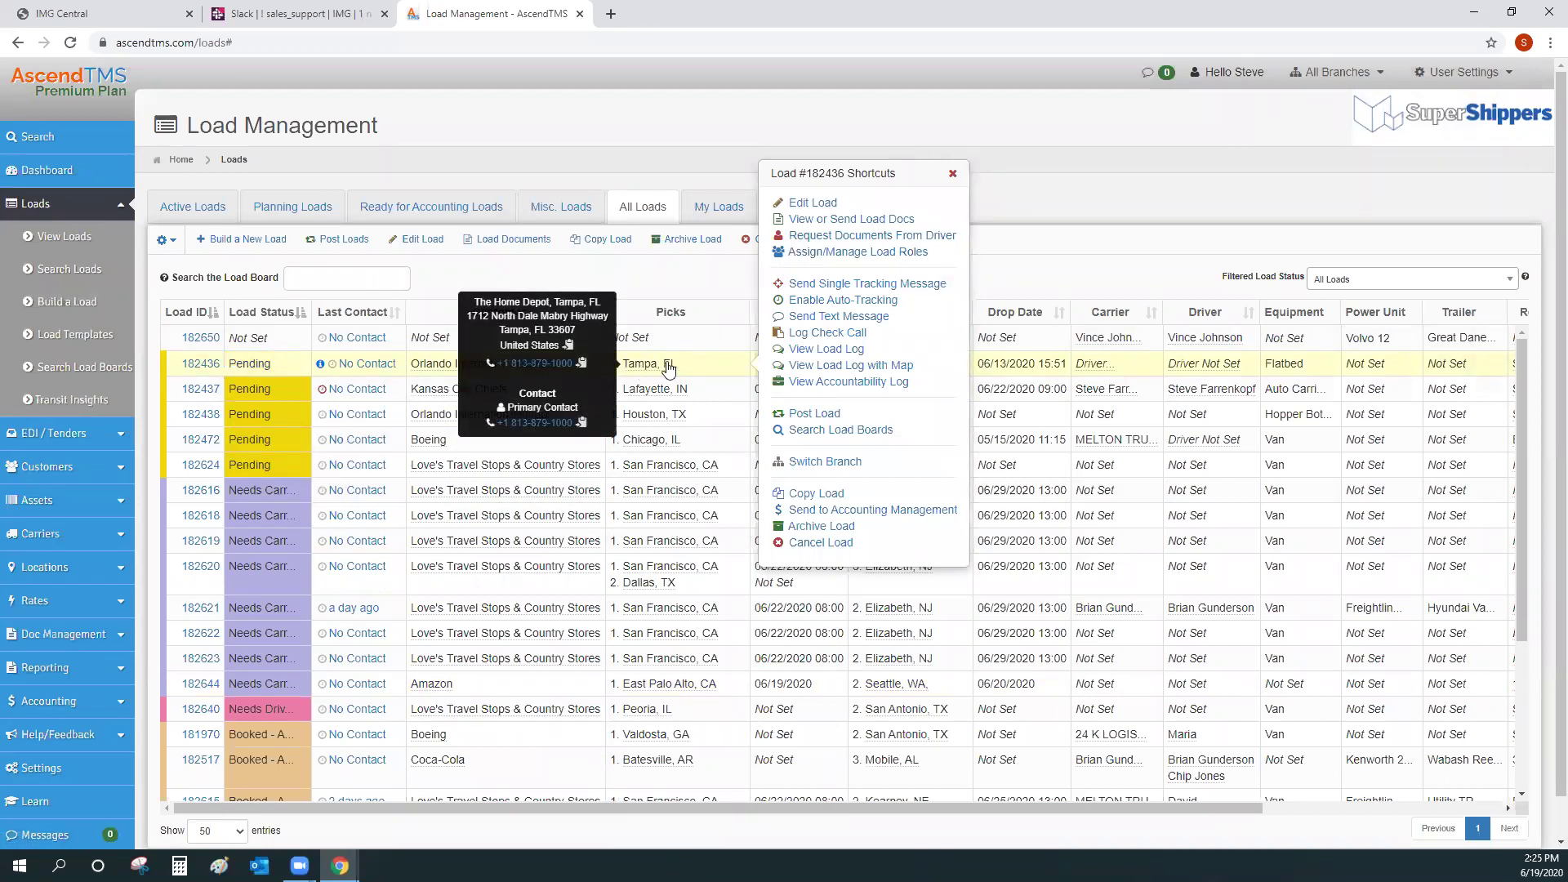
pyautogui.click(805, 204)
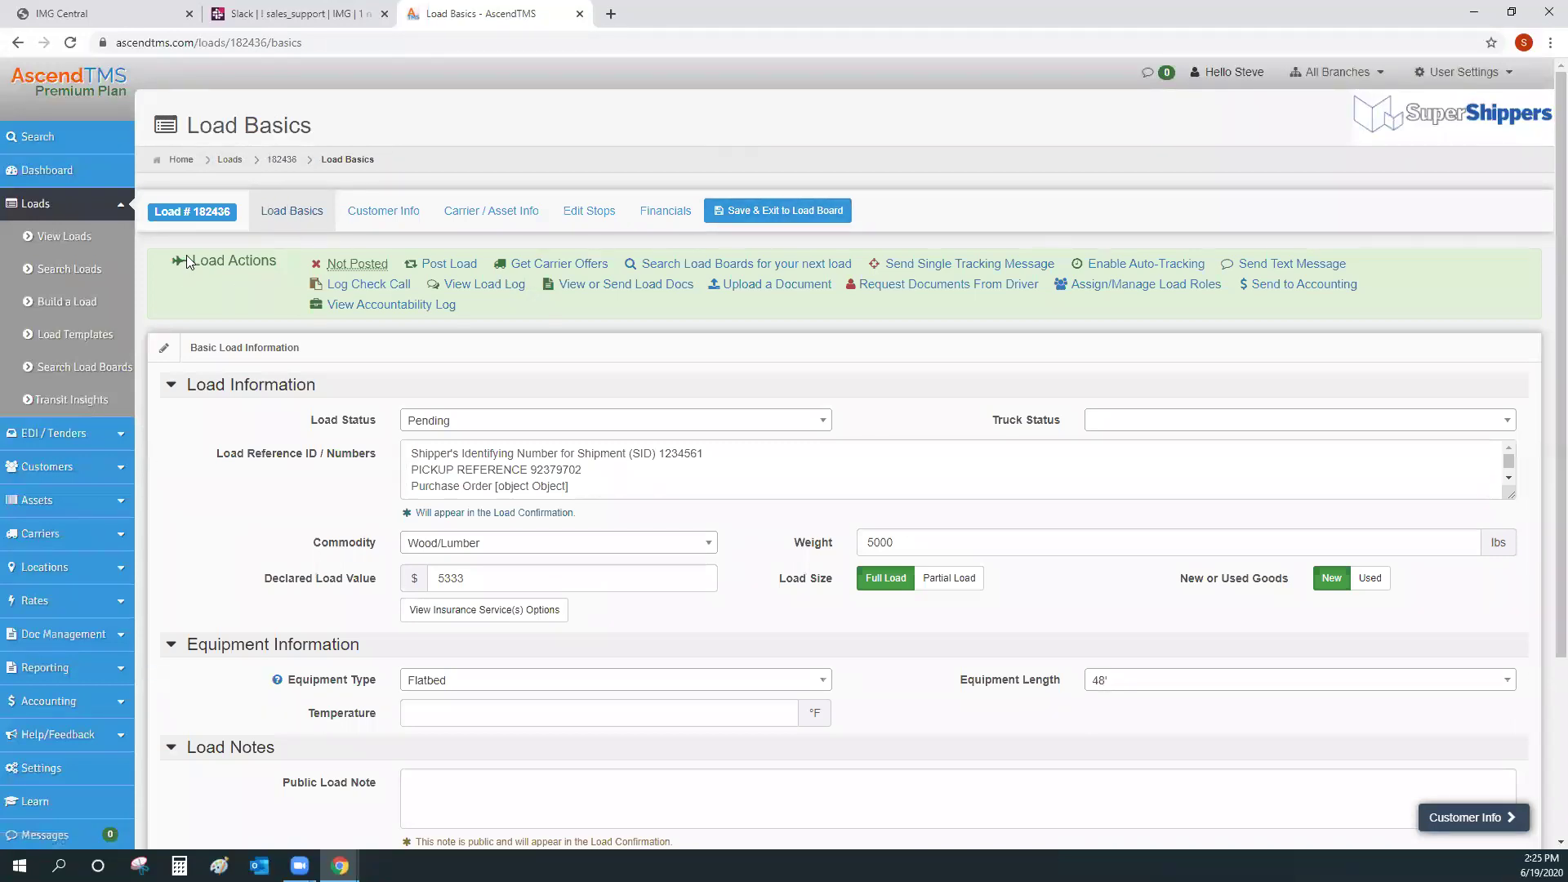
pyautogui.moveTo(186, 255); pyautogui.dragTo(286, 257)
pyautogui.click(286, 262)
pyautogui.moveTo(191, 259); pyautogui.dragTo(302, 260)
# Step: Show the Load Status options while keeping Pending, and set the Truck Status to At Prior Load
pyautogui.scroll(-2, 271, 243)
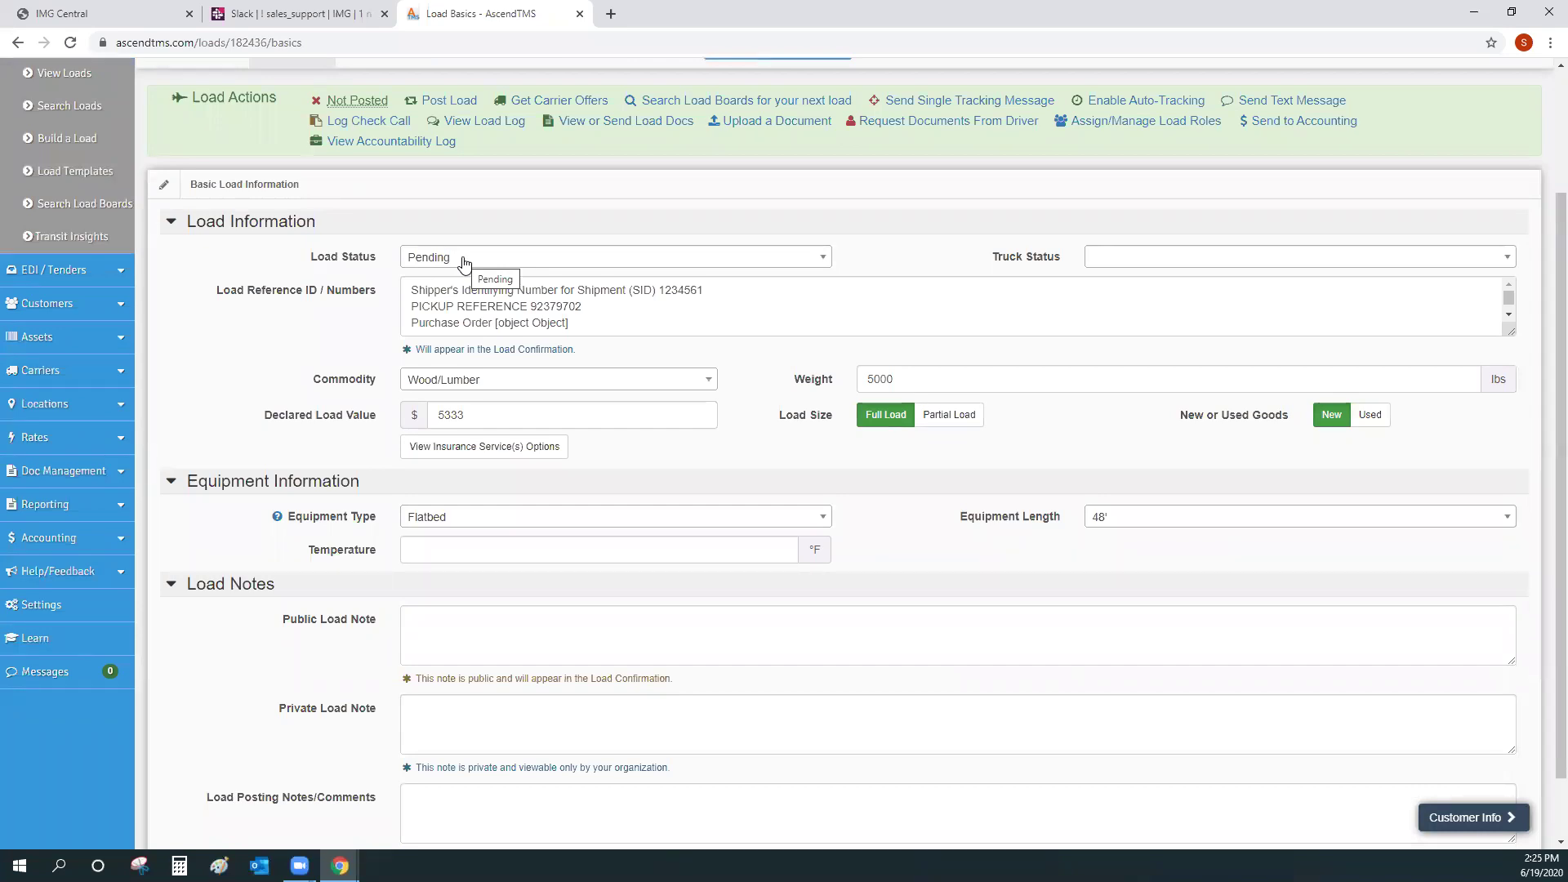
pyautogui.click(464, 260)
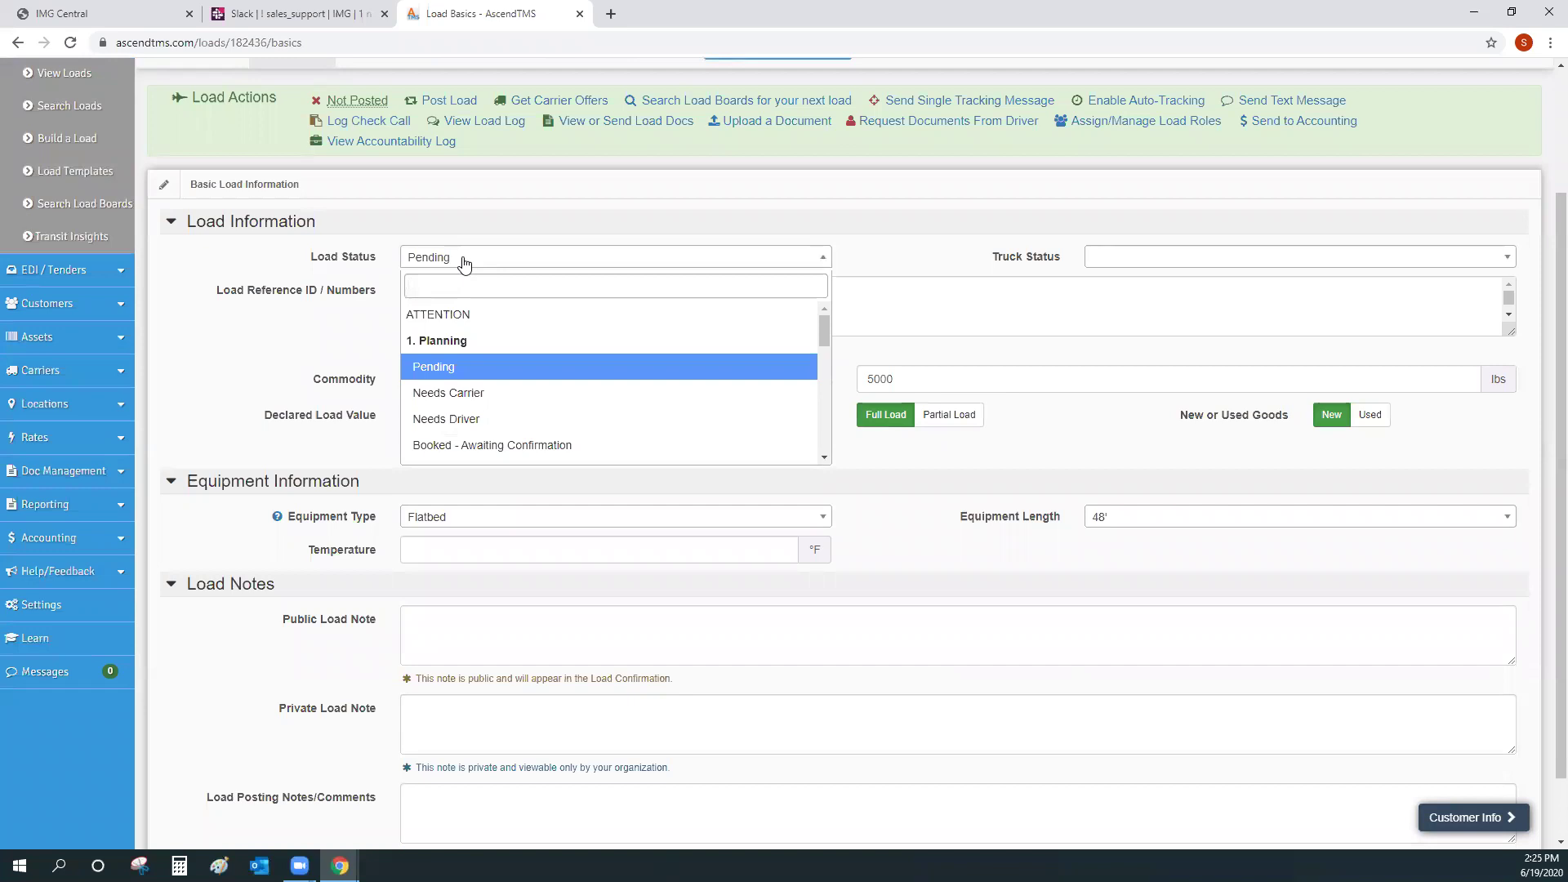
pyautogui.click(1168, 263)
pyautogui.click(1145, 346)
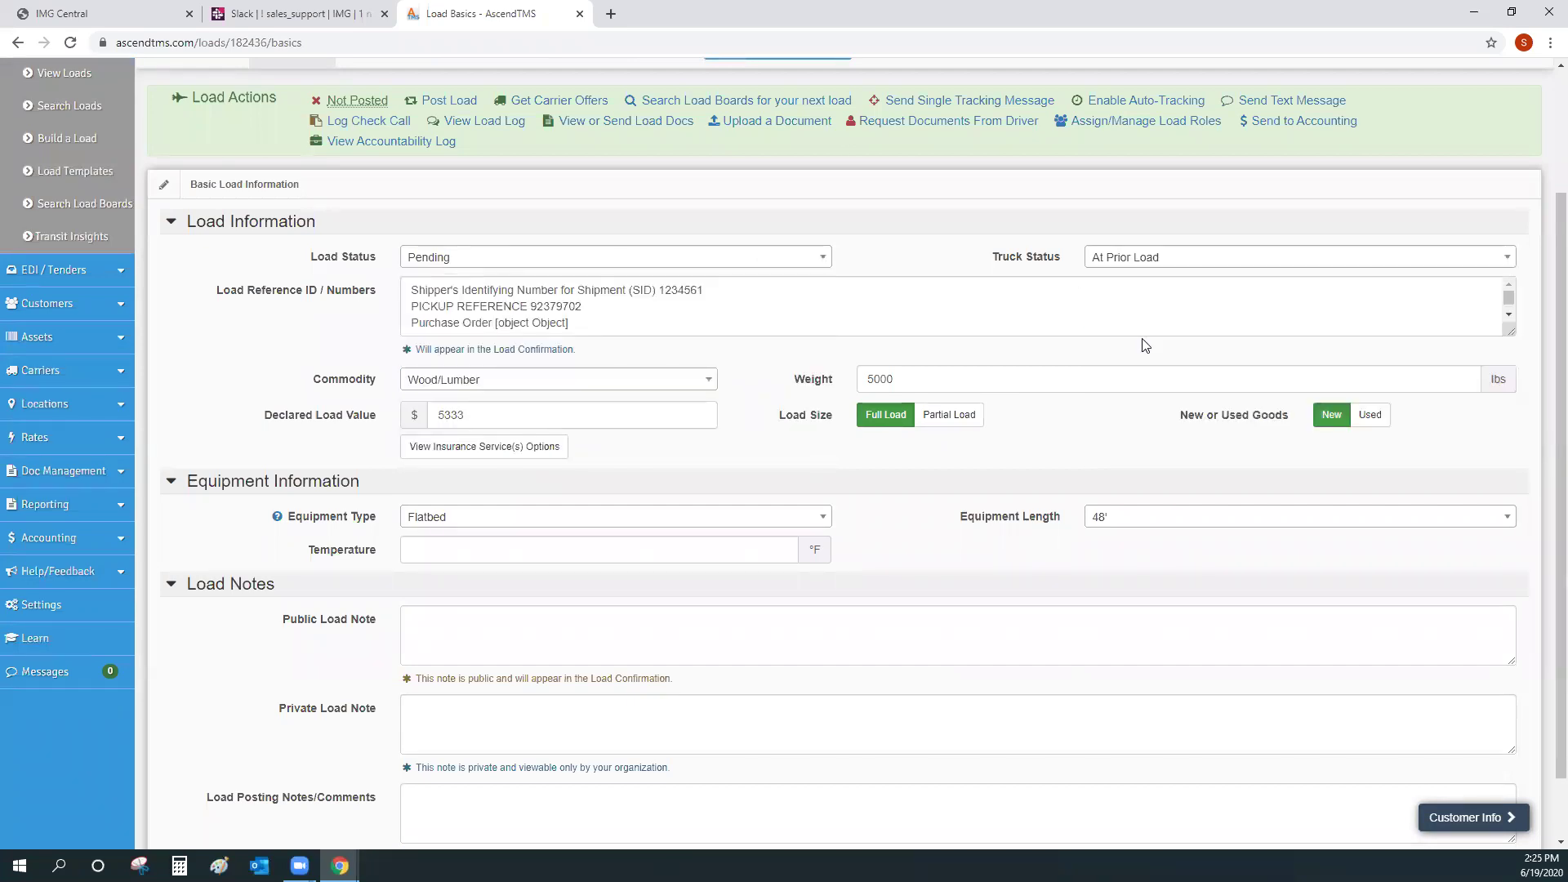
# Step: Highlight the Load Reference ID / Numbers entries and the Load Confirmation remark beneath them
pyautogui.moveTo(579, 328); pyautogui.dragTo(358, 278)
pyautogui.click(622, 323)
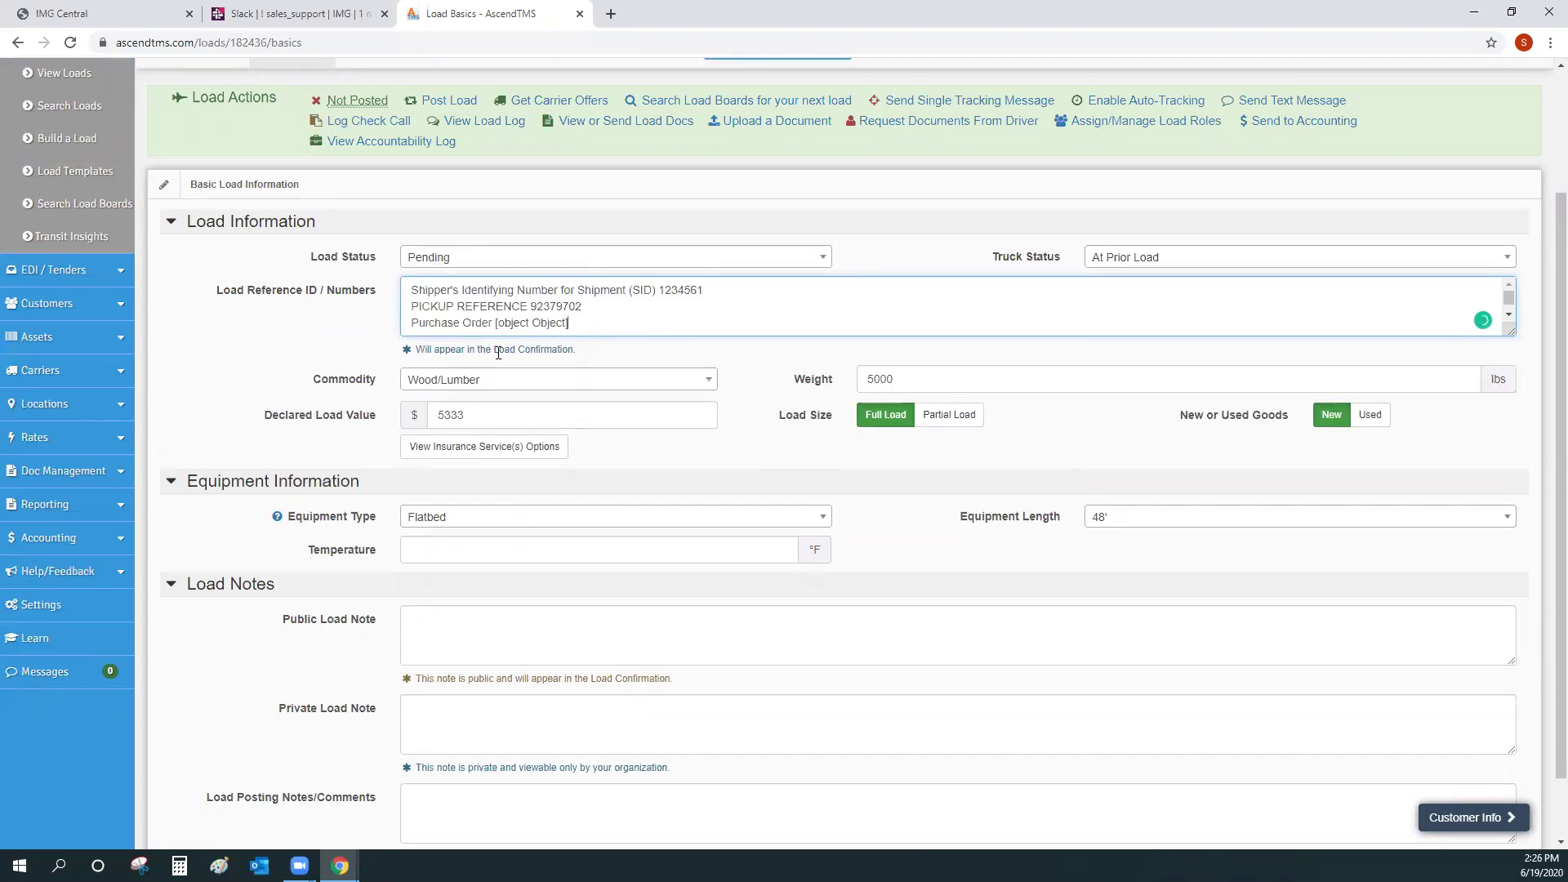
pyautogui.tripleClick(591, 349)
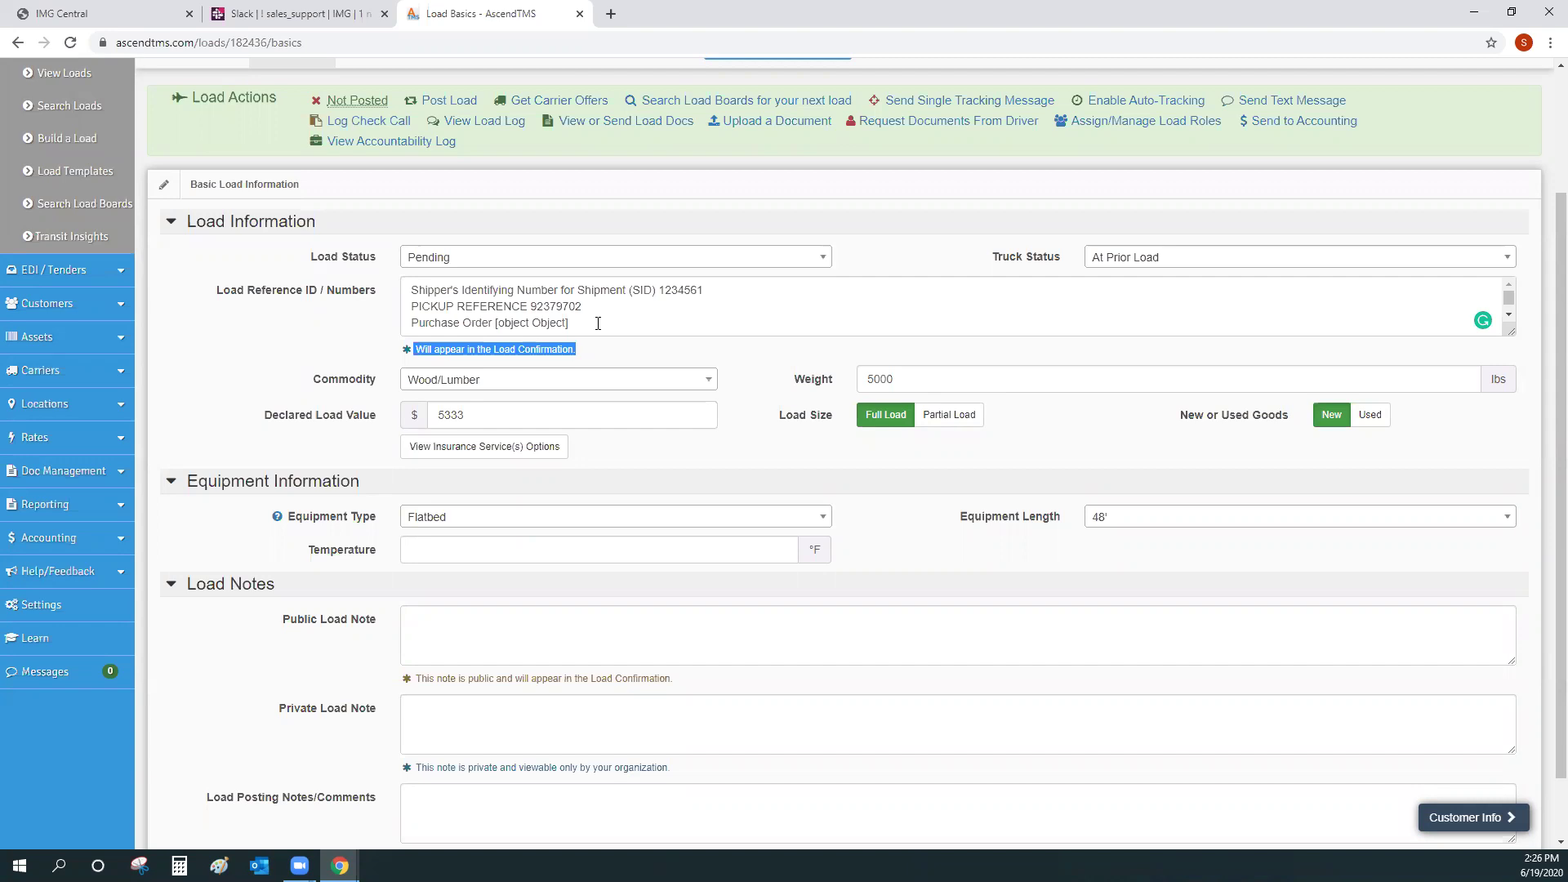
# Step: Review the commodity choices, the declared load value, and the available equipment lengths and equipment types
pyautogui.click(598, 387)
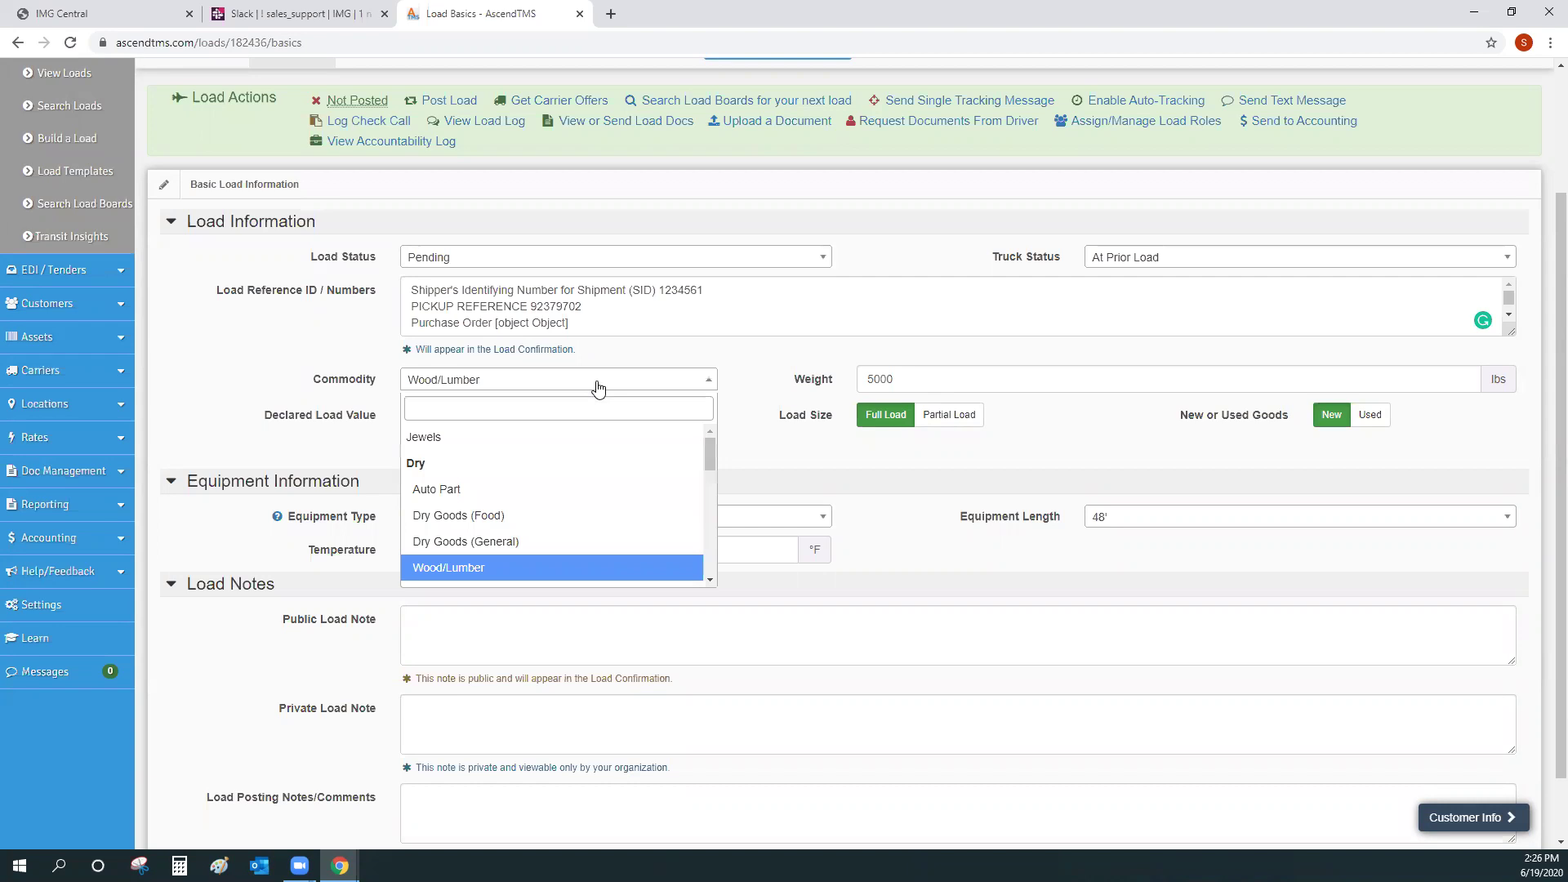
pyautogui.click(798, 363)
pyautogui.click(591, 407)
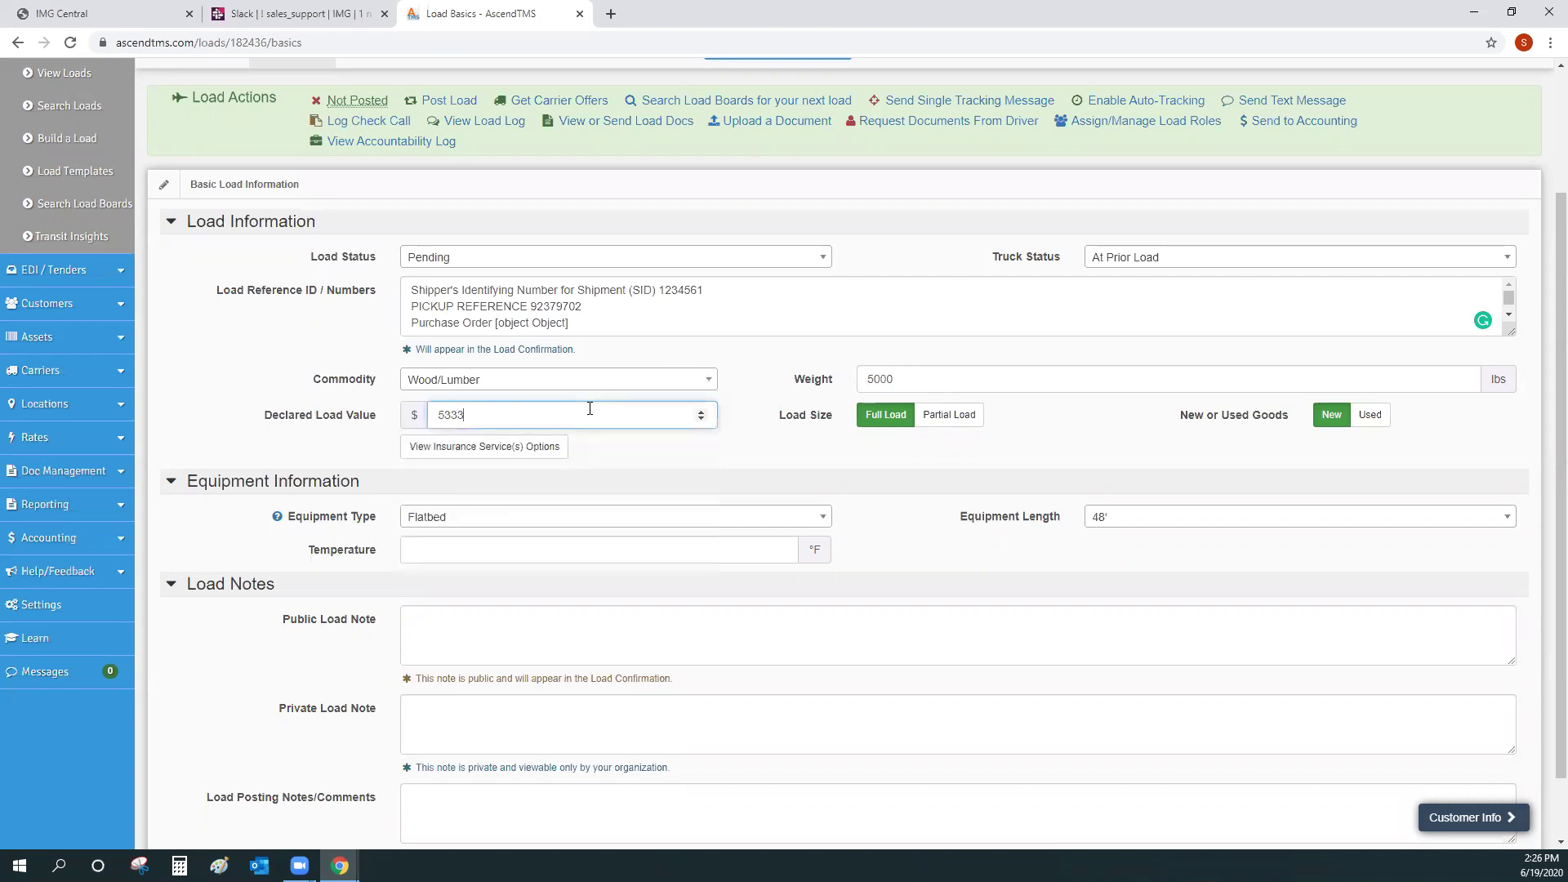
pyautogui.click(1140, 518)
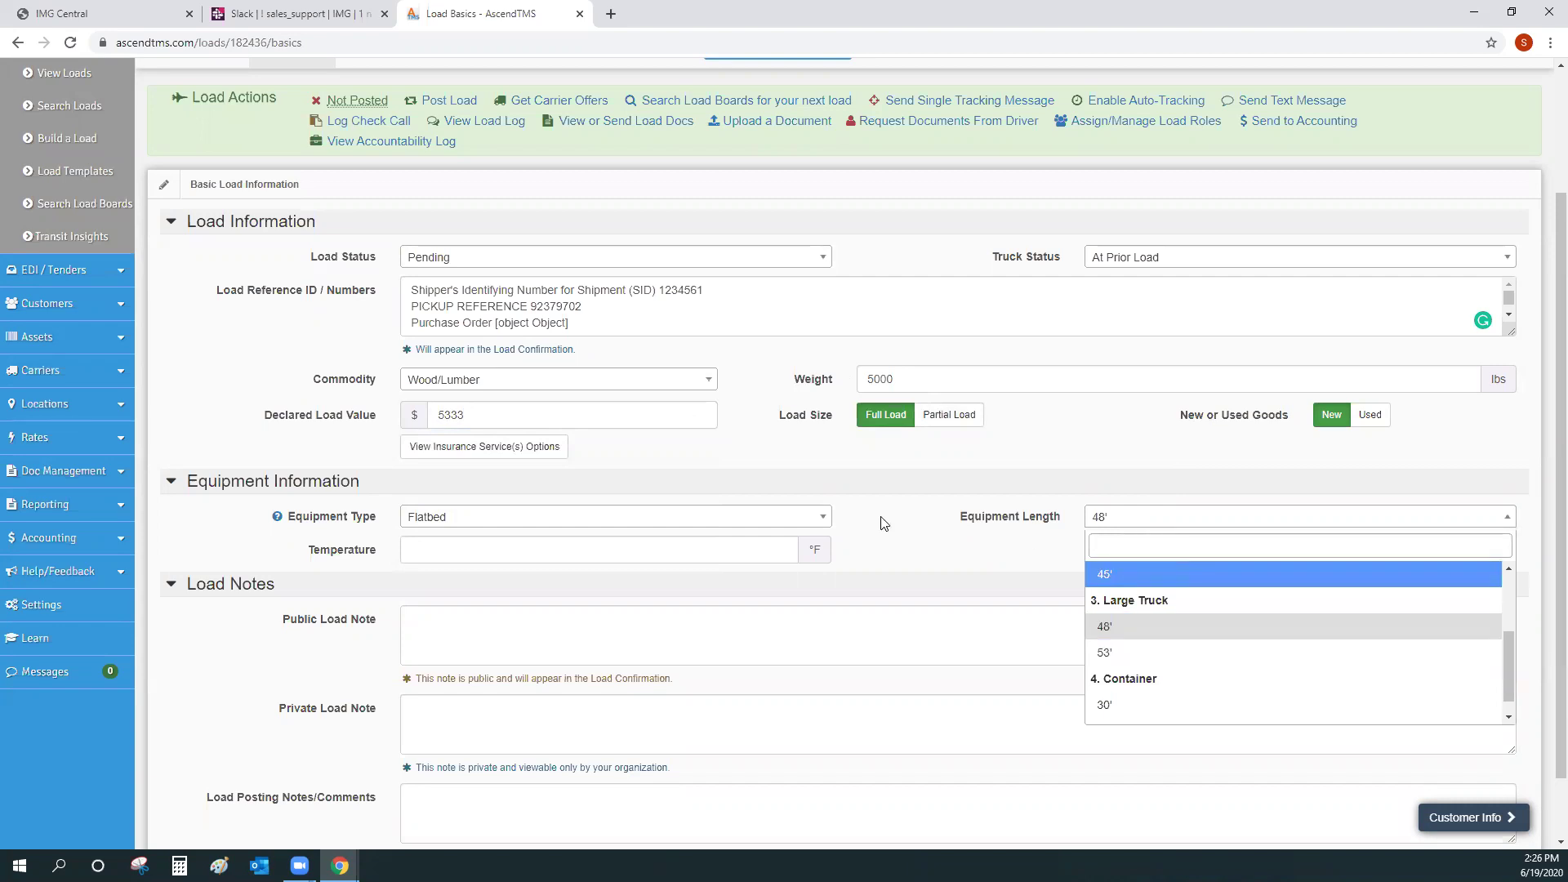
pyautogui.click(578, 523)
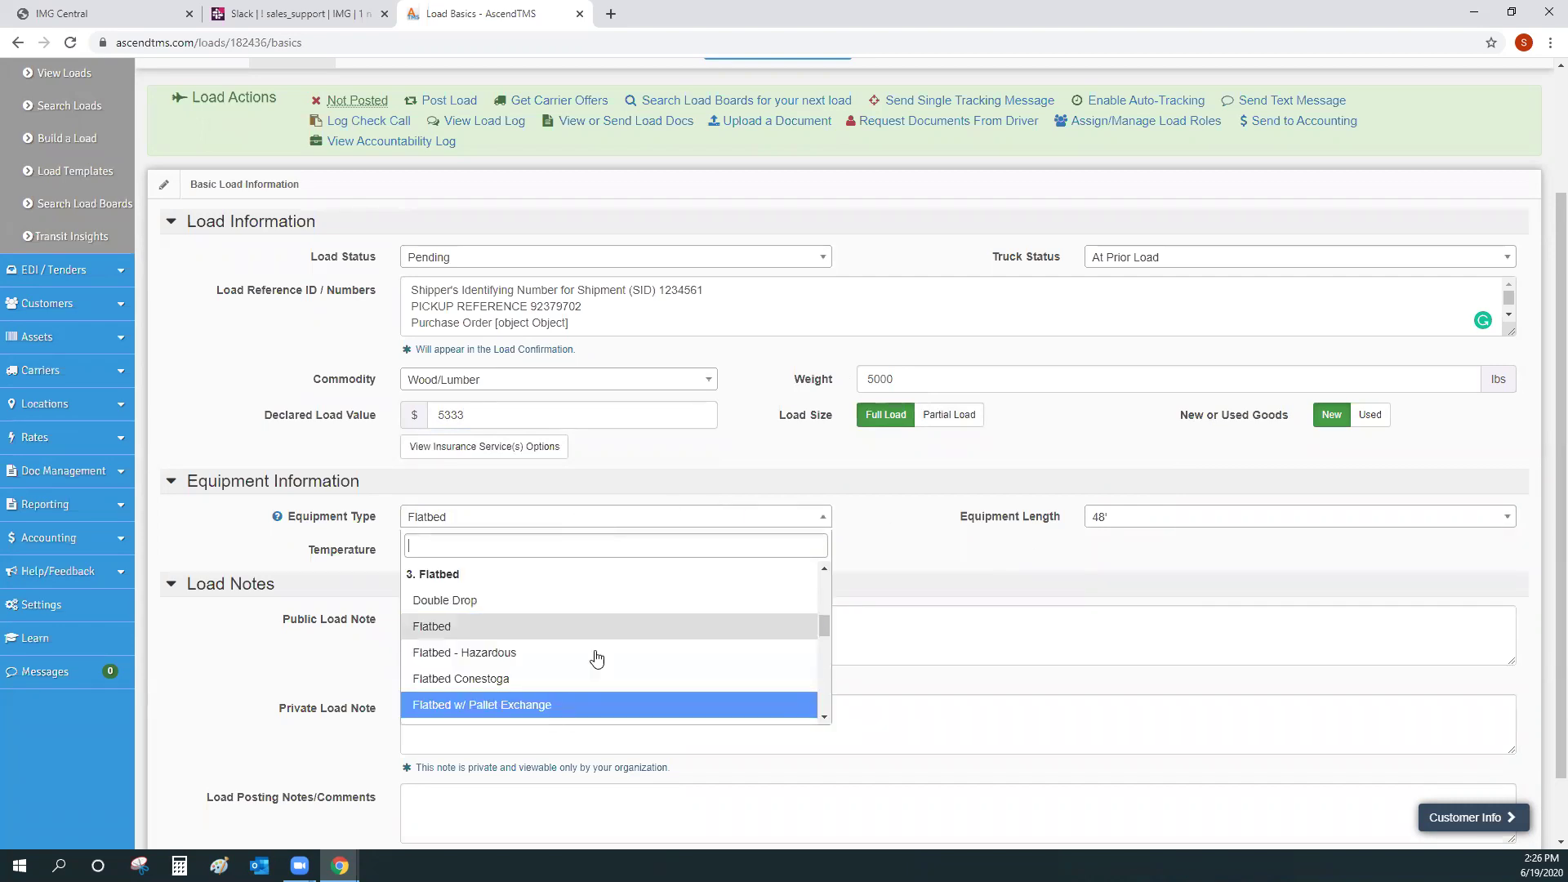
pyautogui.click(866, 529)
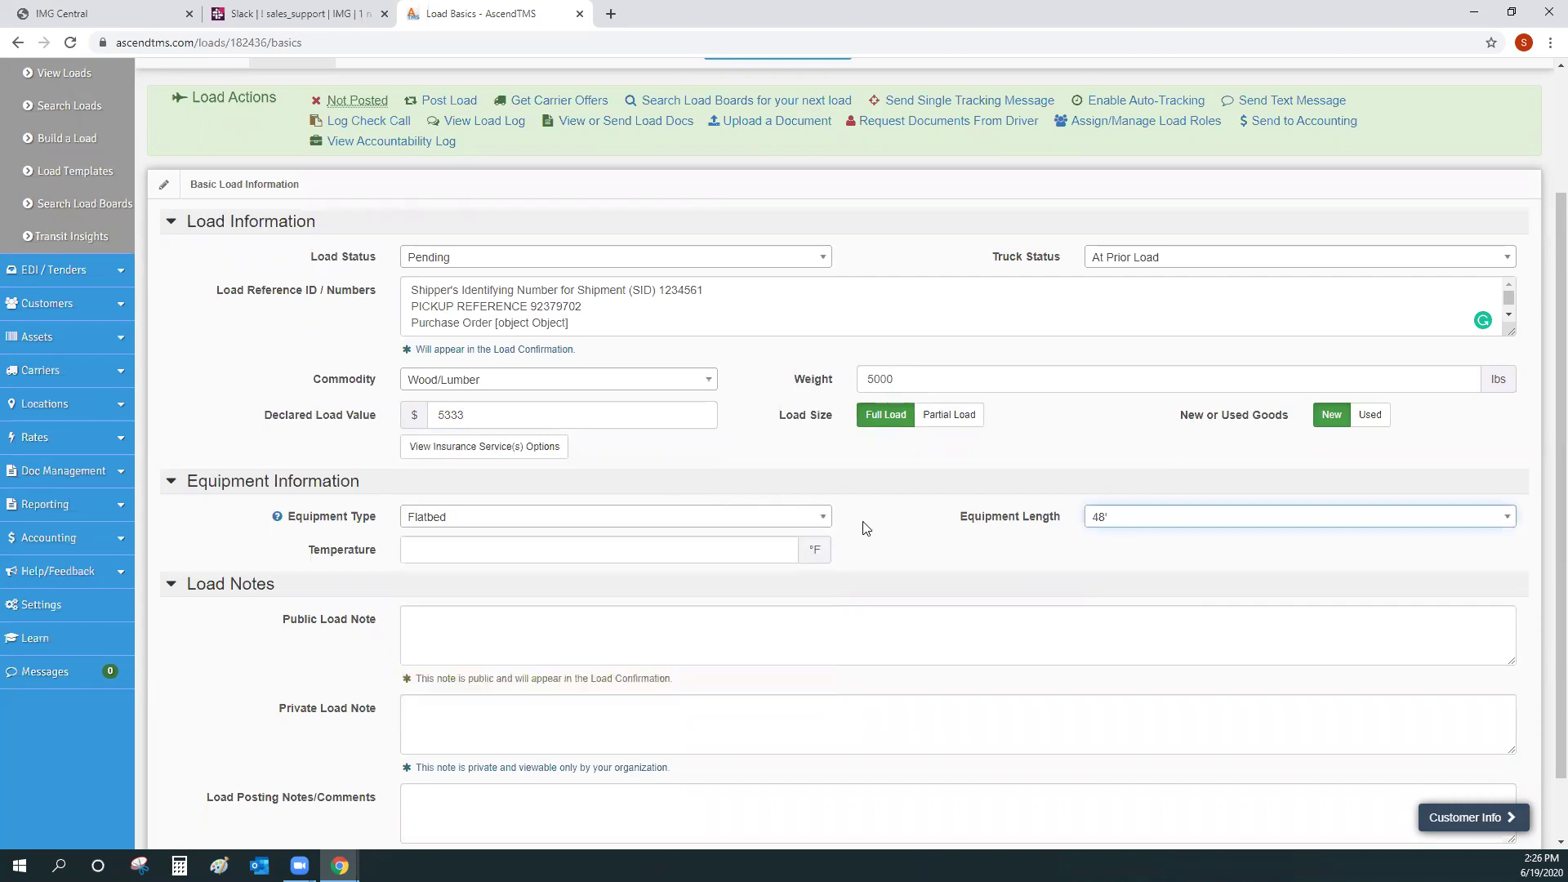
# Step: Look through the Load Status options down to the Misc. group and close the list
pyautogui.click(559, 260)
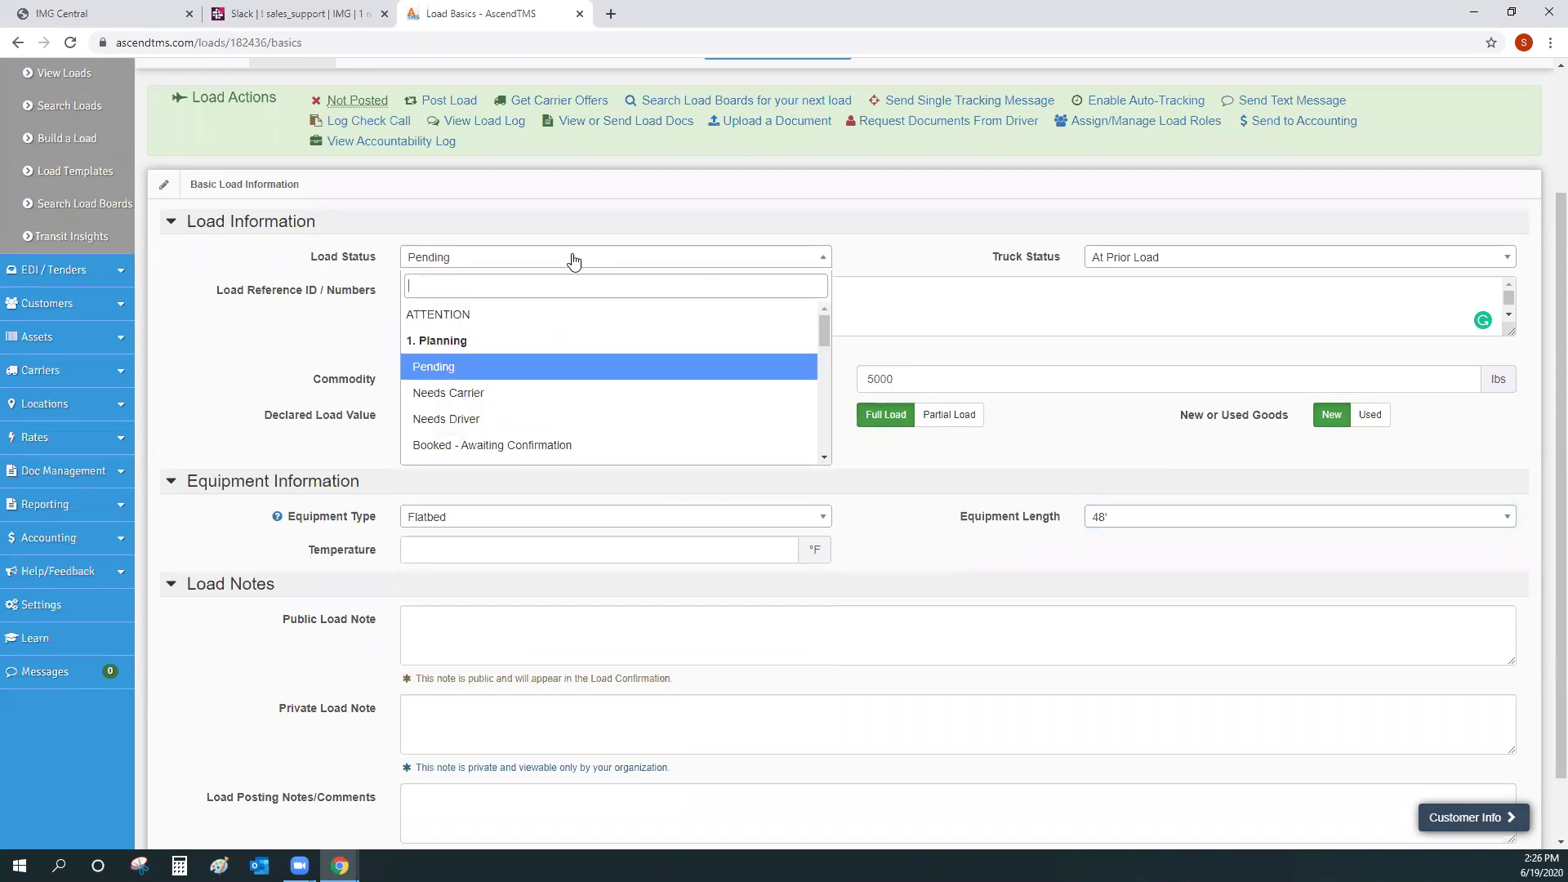
pyautogui.scroll(-5, 549, 420)
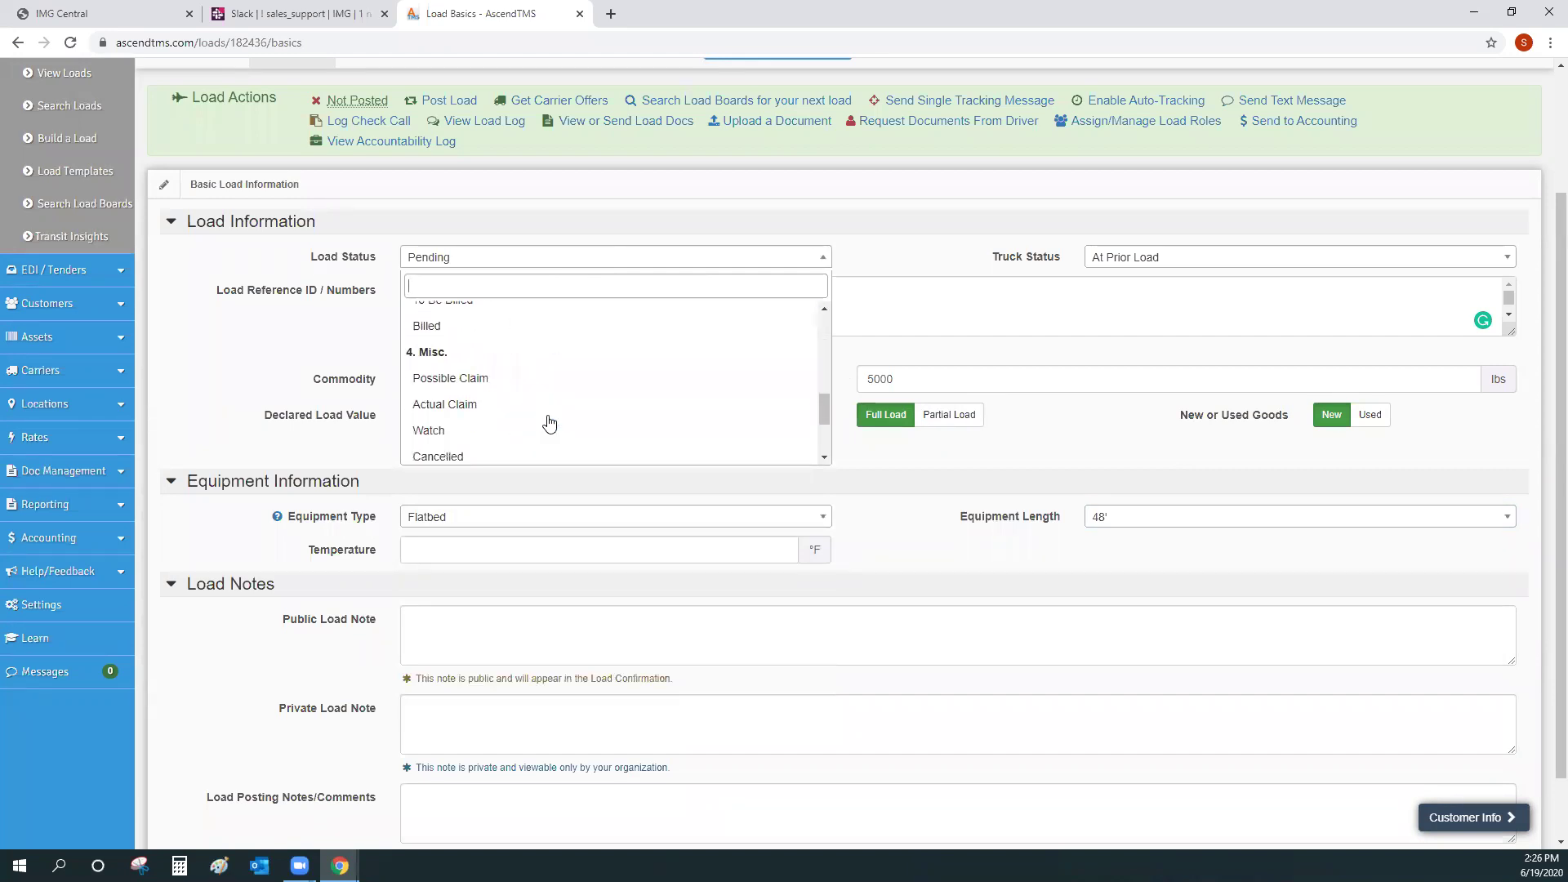
pyautogui.scroll(-2, 560, 405)
pyautogui.click(902, 175)
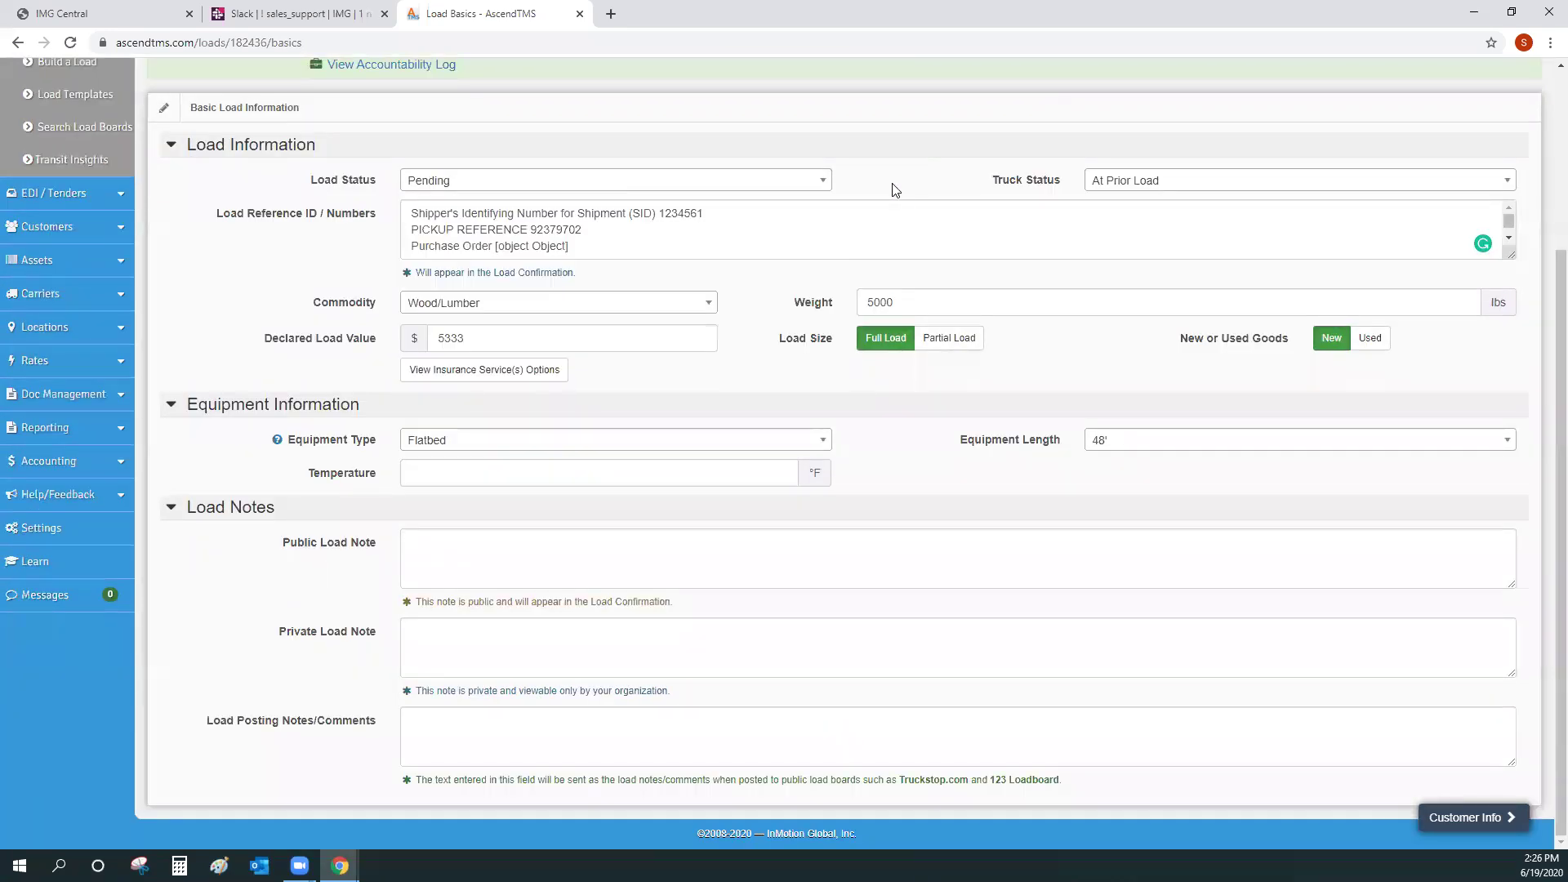
pyautogui.scroll(2, 886, 245)
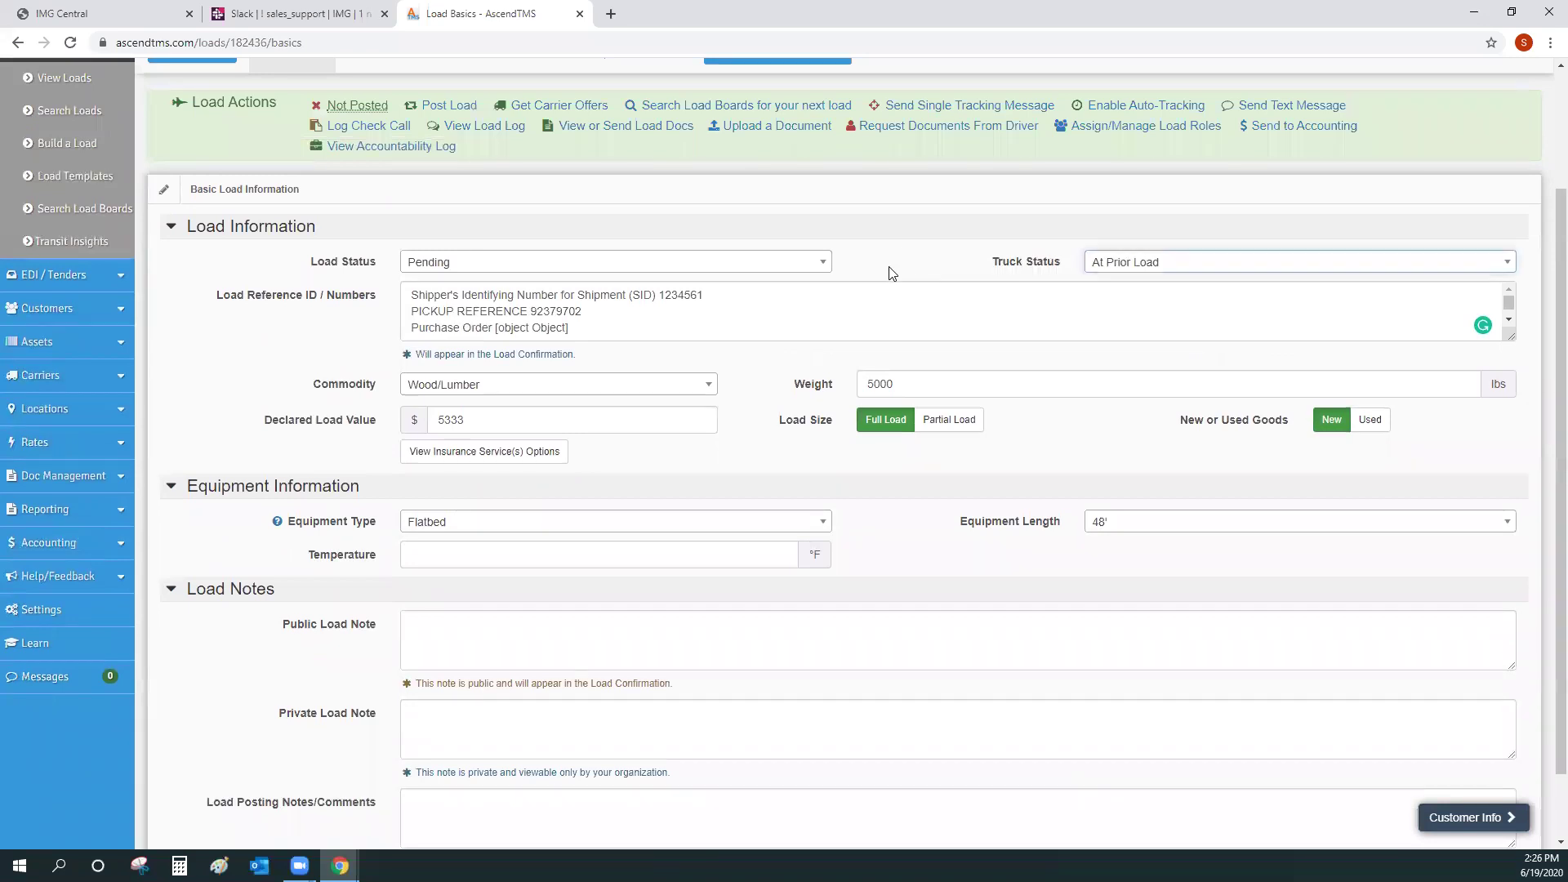
pyautogui.scroll(-1, 784, 402)
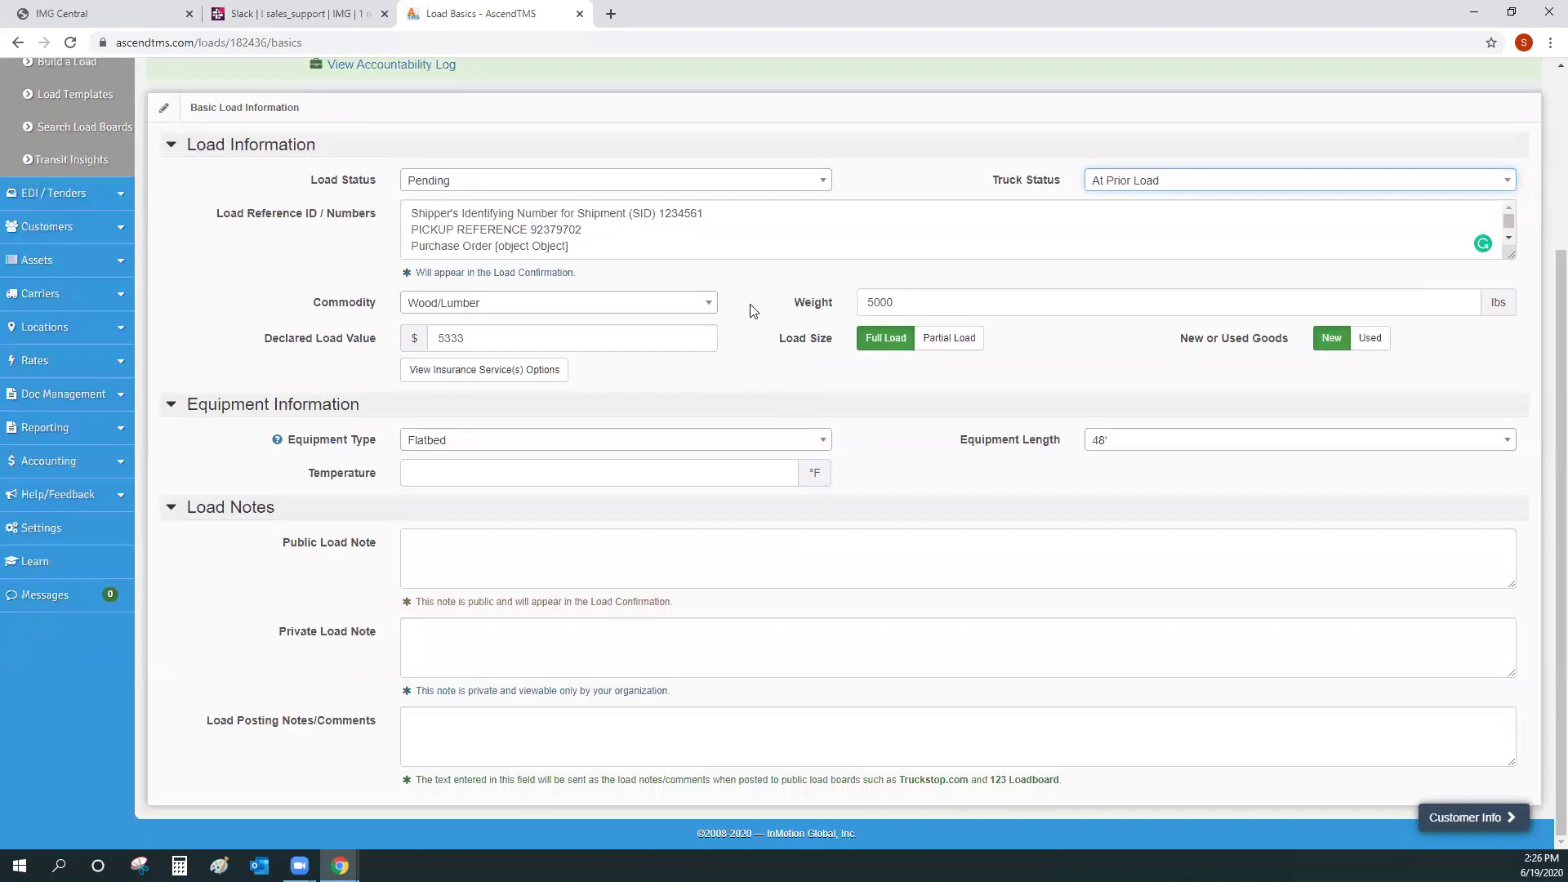
# Step: Point out the Public Load Note field with its Load Confirmation remark, and the Private Load Note field
pyautogui.click(438, 550)
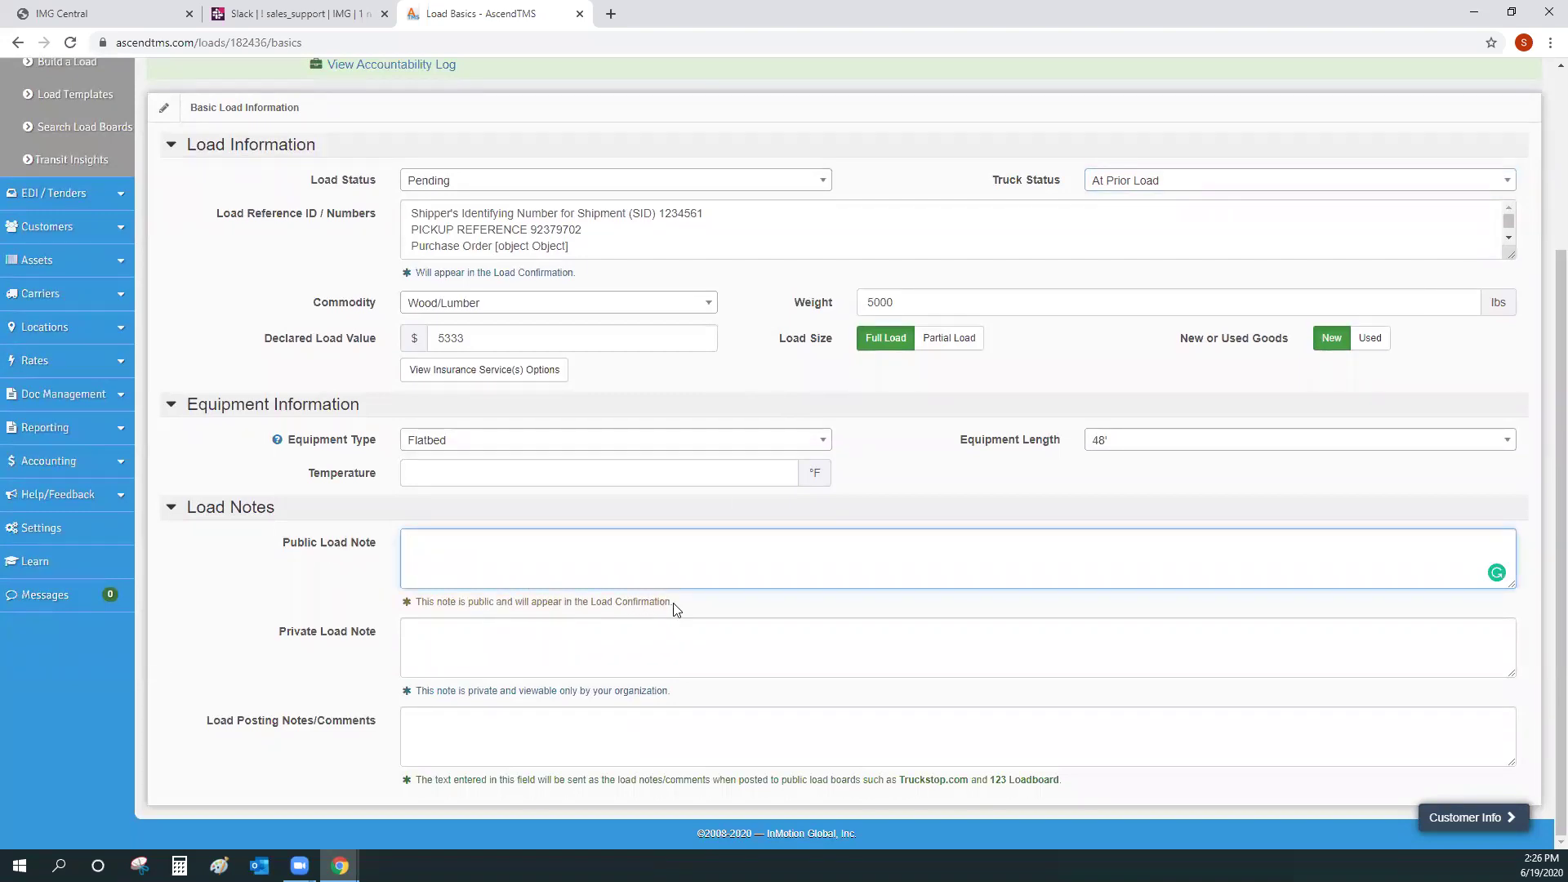
pyautogui.moveTo(674, 603); pyautogui.dragTo(539, 600)
pyautogui.click(541, 557)
pyautogui.click(493, 645)
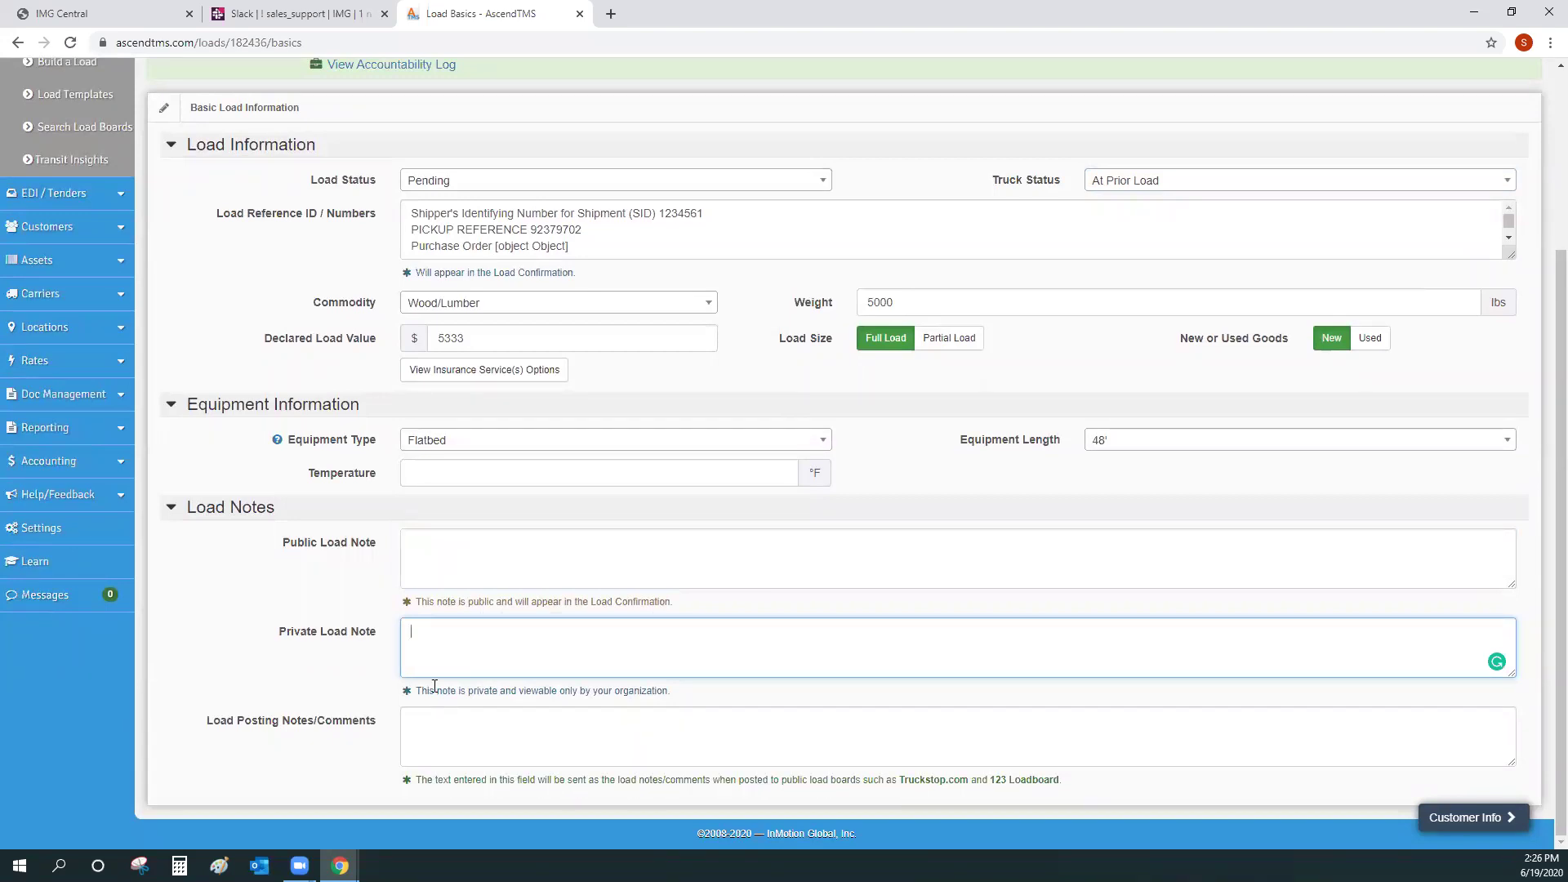
# Step: Highlight the Load Posting Notes/Comments label and enter "Crazy load posting notes" in that field
pyautogui.moveTo(207, 719); pyautogui.dragTo(377, 722)
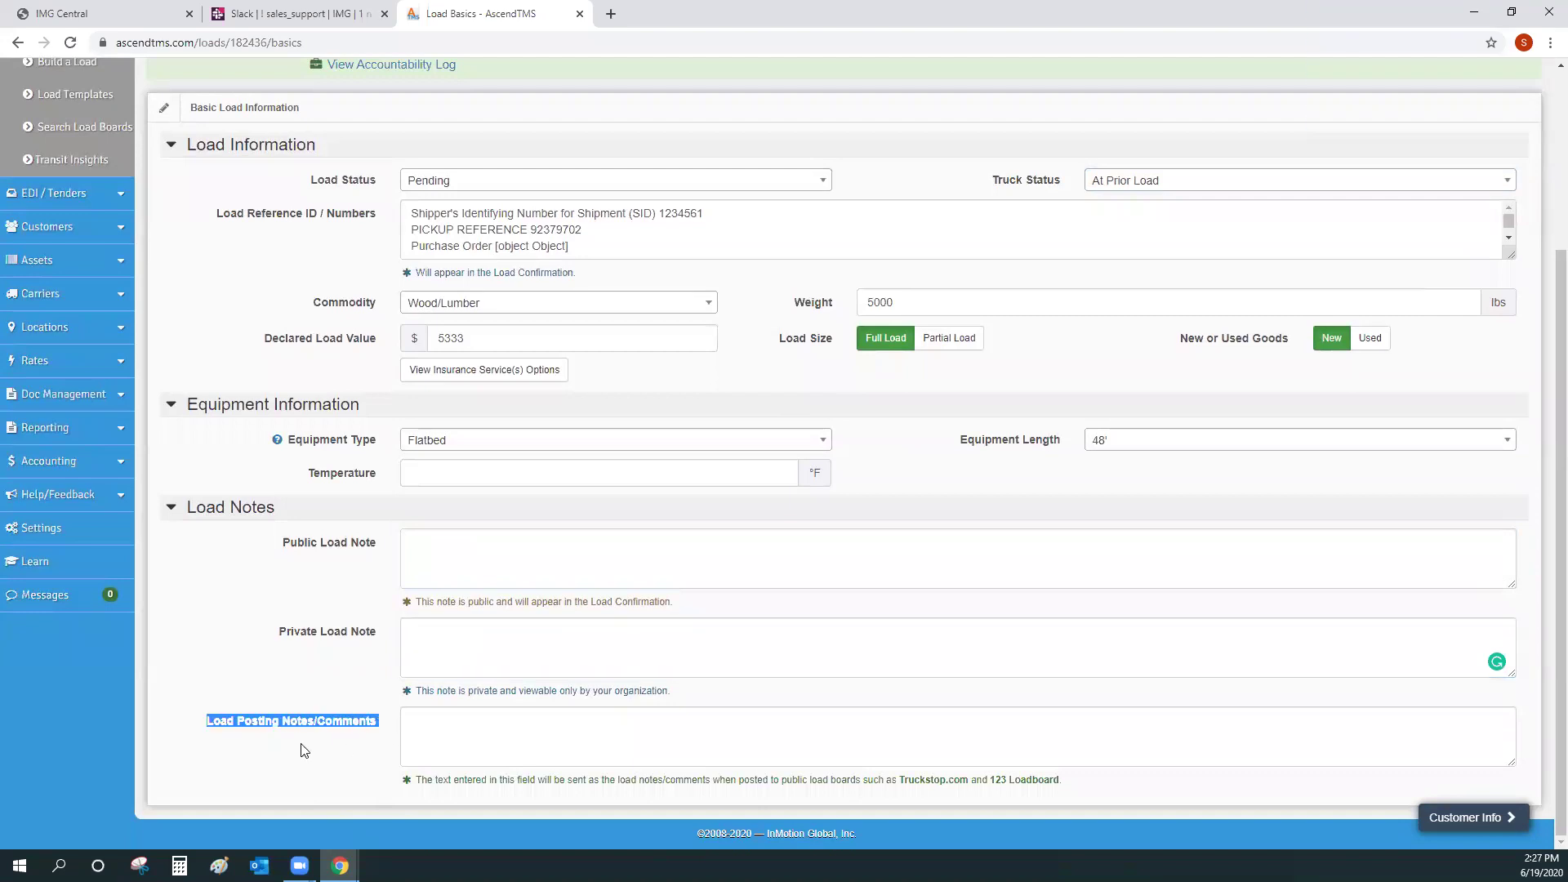
pyautogui.click(303, 750)
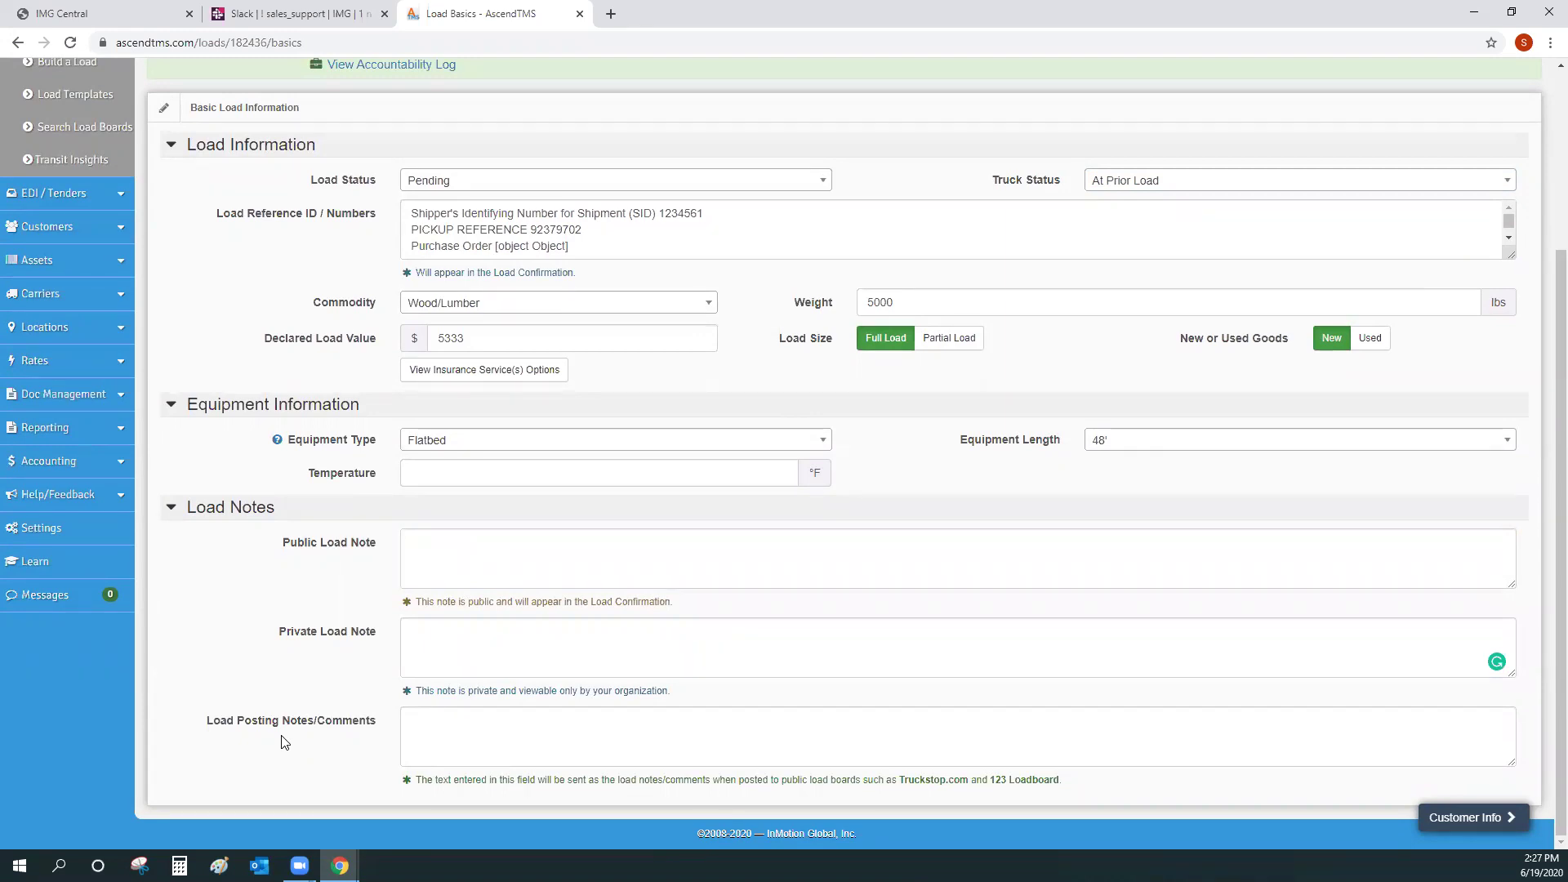
pyautogui.click(479, 746)
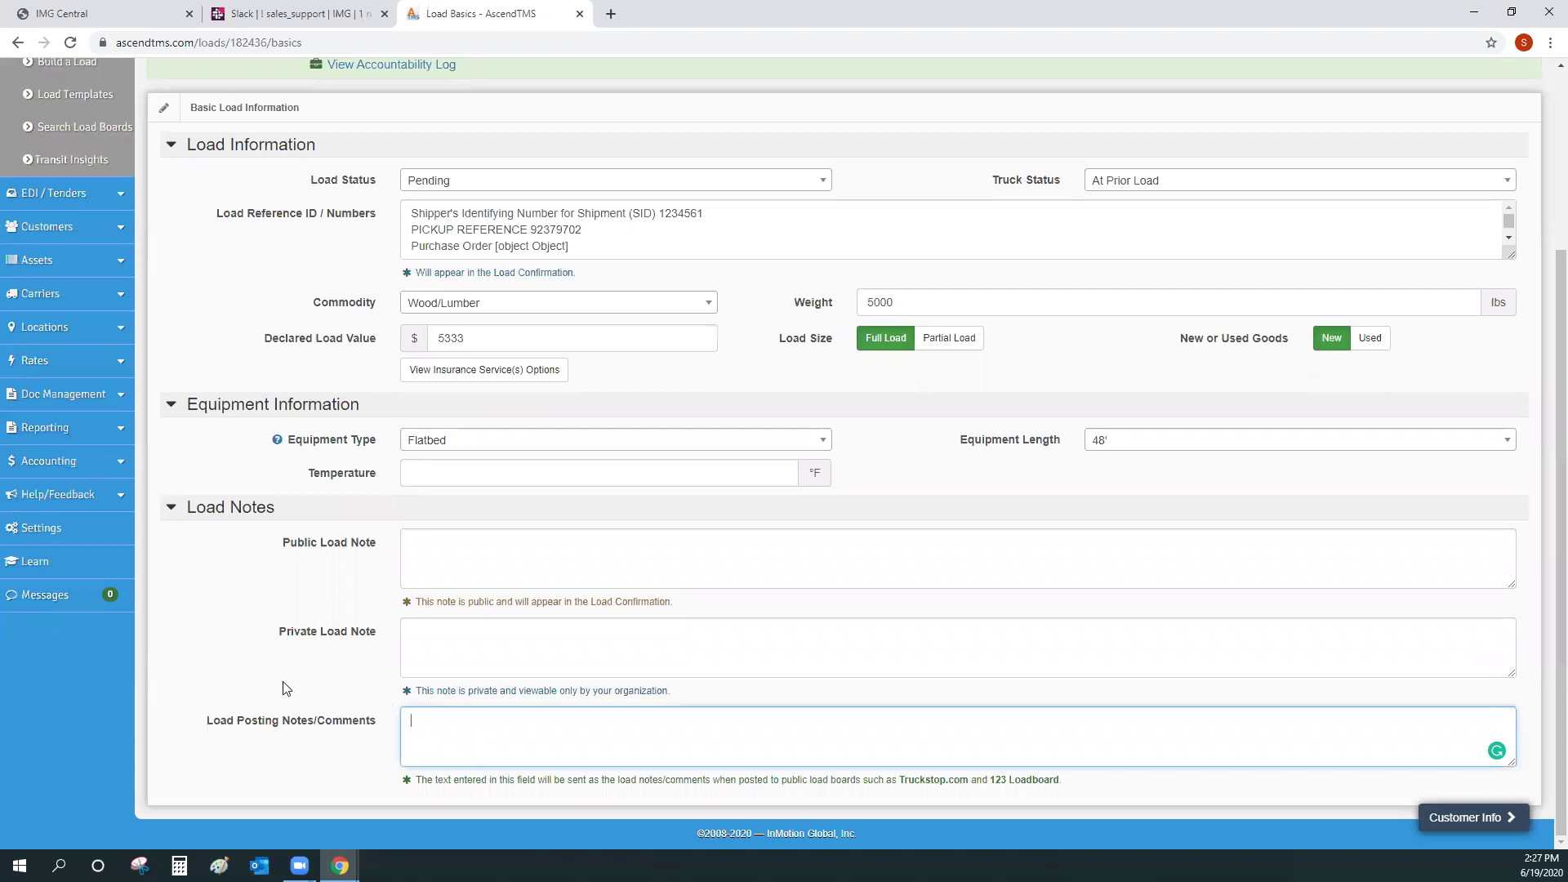
pyautogui.scroll(3, 287, 690)
pyautogui.scroll(-3, 193, 531)
pyautogui.write('Crazy load posting notes')
pyautogui.click(404, 635)
pyautogui.scroll(3, 441, 651)
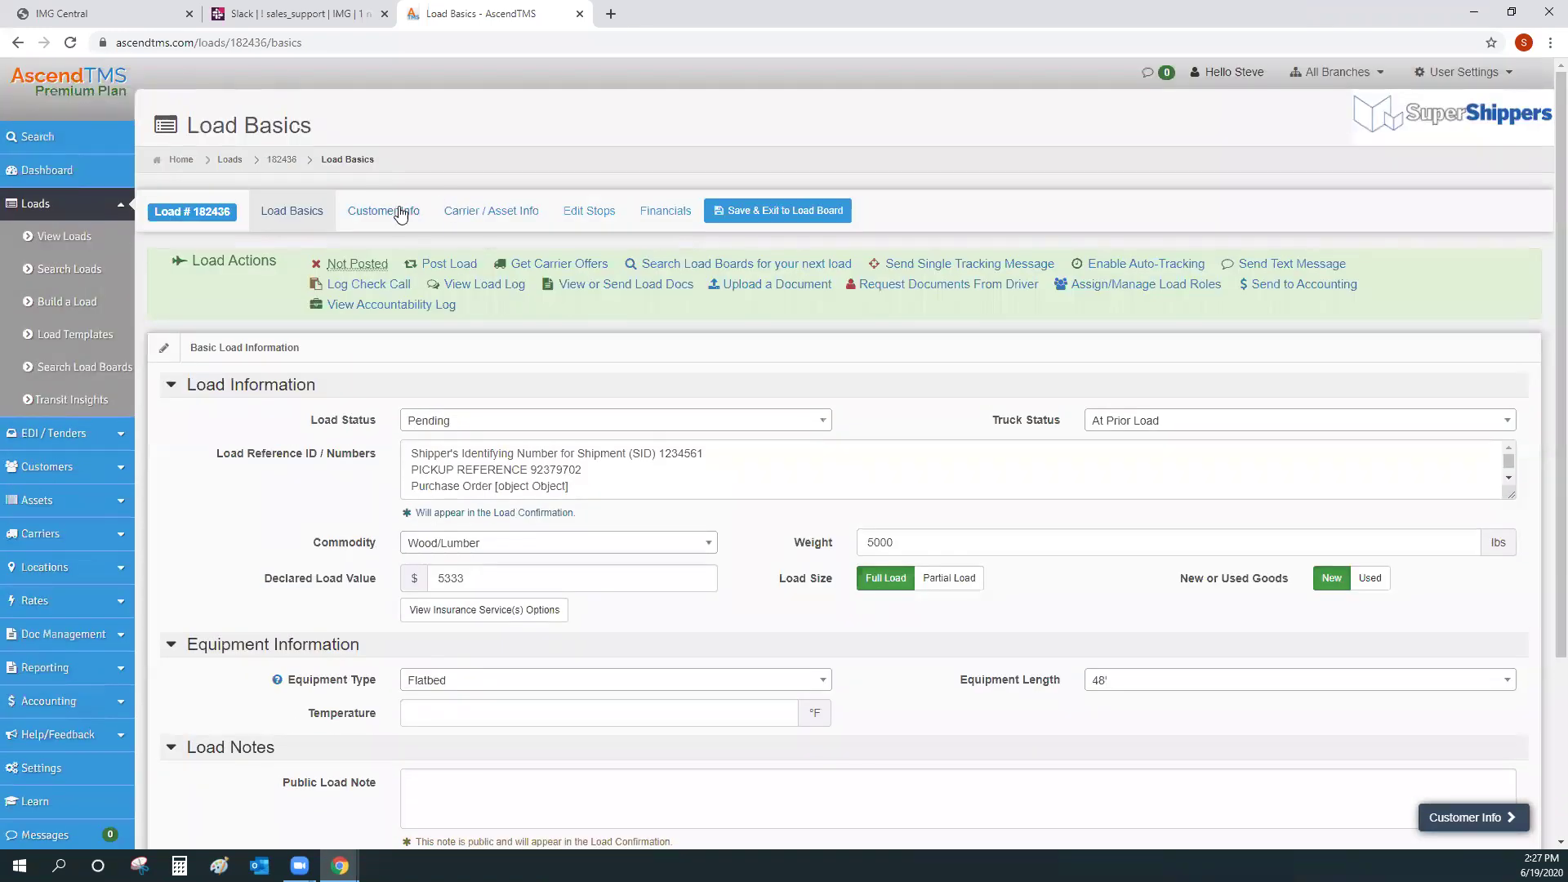
# Step: Open the load's customer information, browse the customer list and choose Orlando International Airport
pyautogui.click(372, 216)
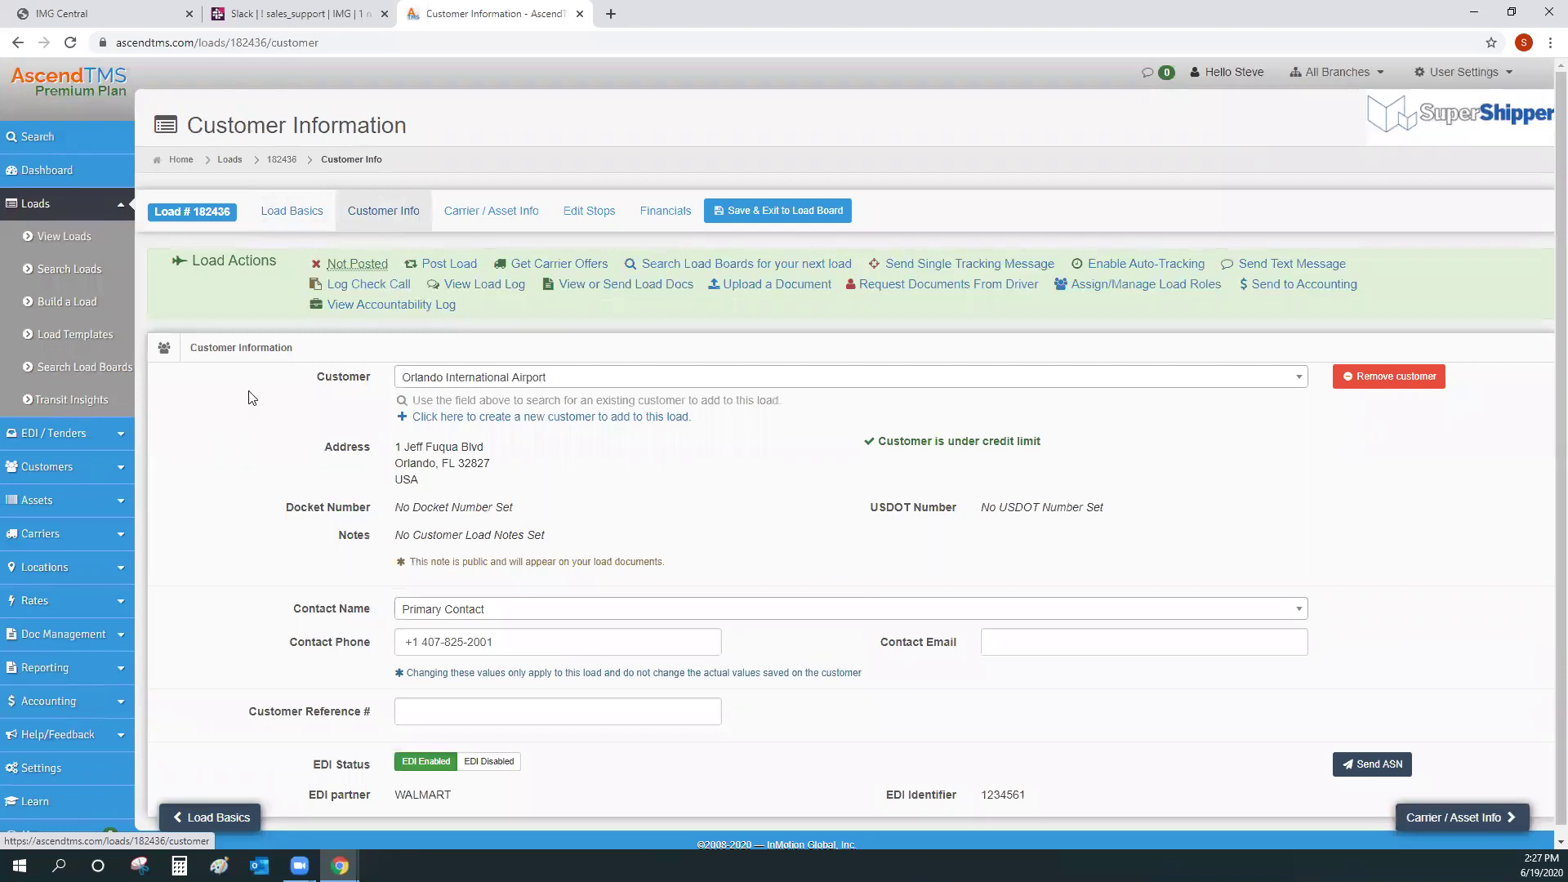
pyautogui.scroll(-1, 250, 396)
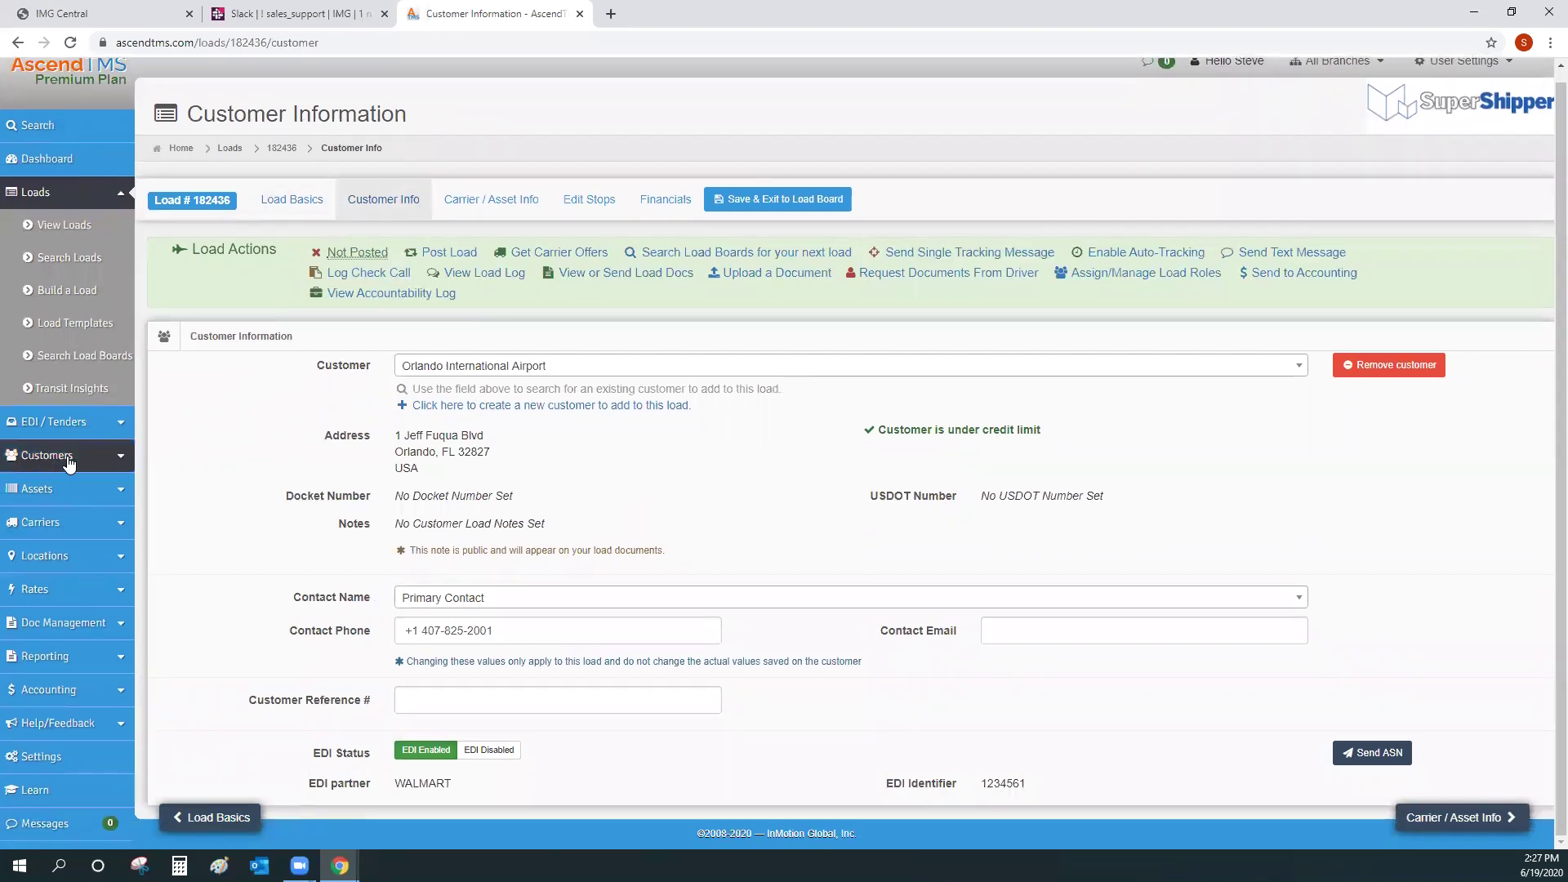
pyautogui.click(450, 366)
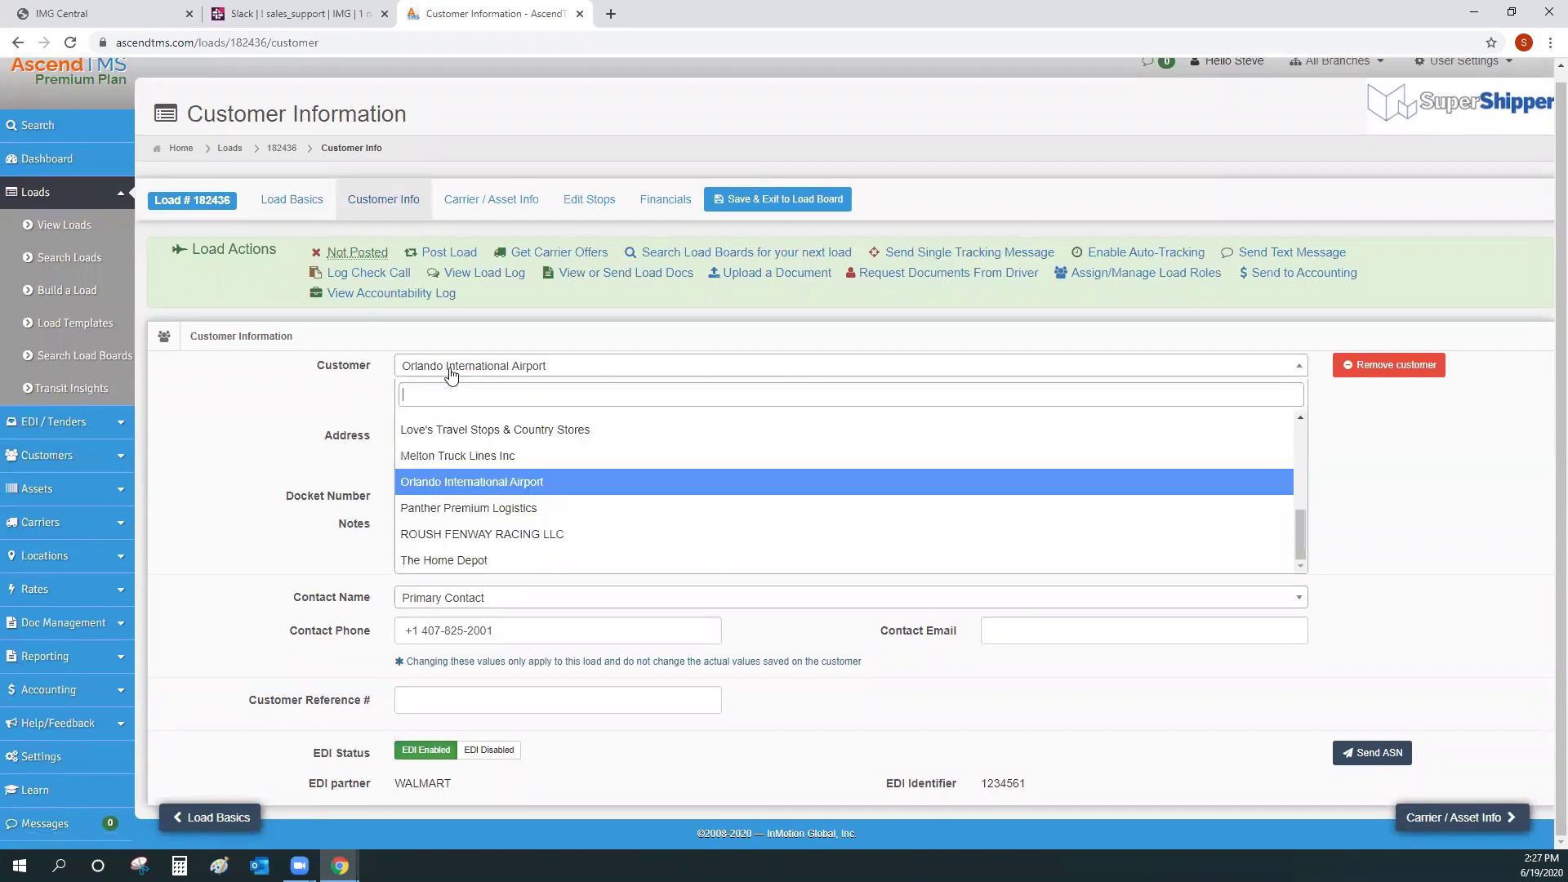
pyautogui.scroll(3, 480, 465)
pyautogui.scroll(3, 479, 465)
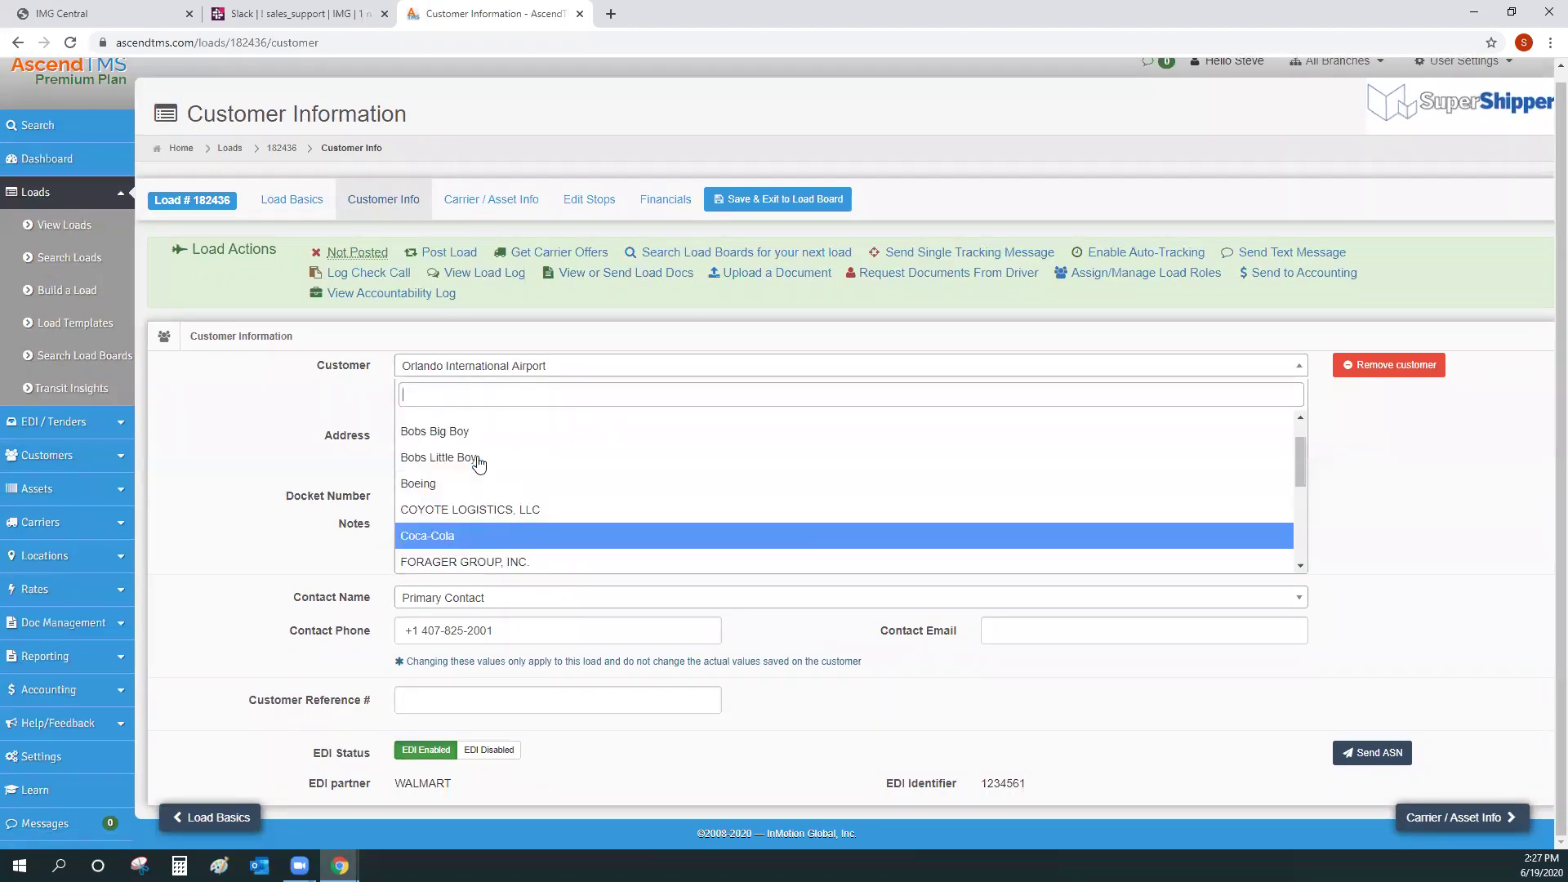
pyautogui.scroll(-5, 562, 500)
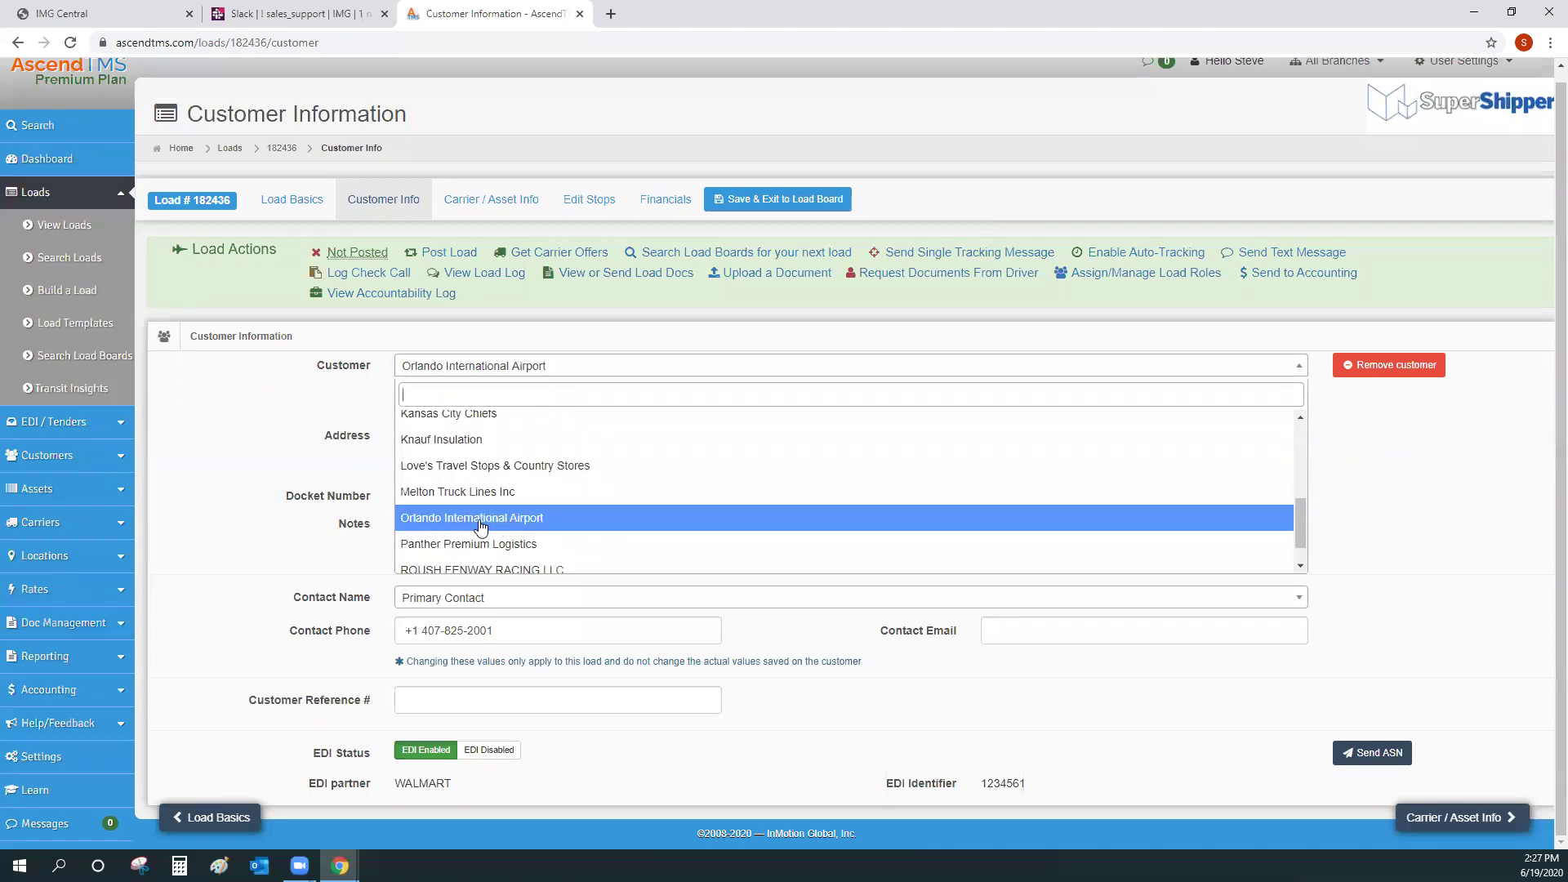
pyautogui.click(477, 523)
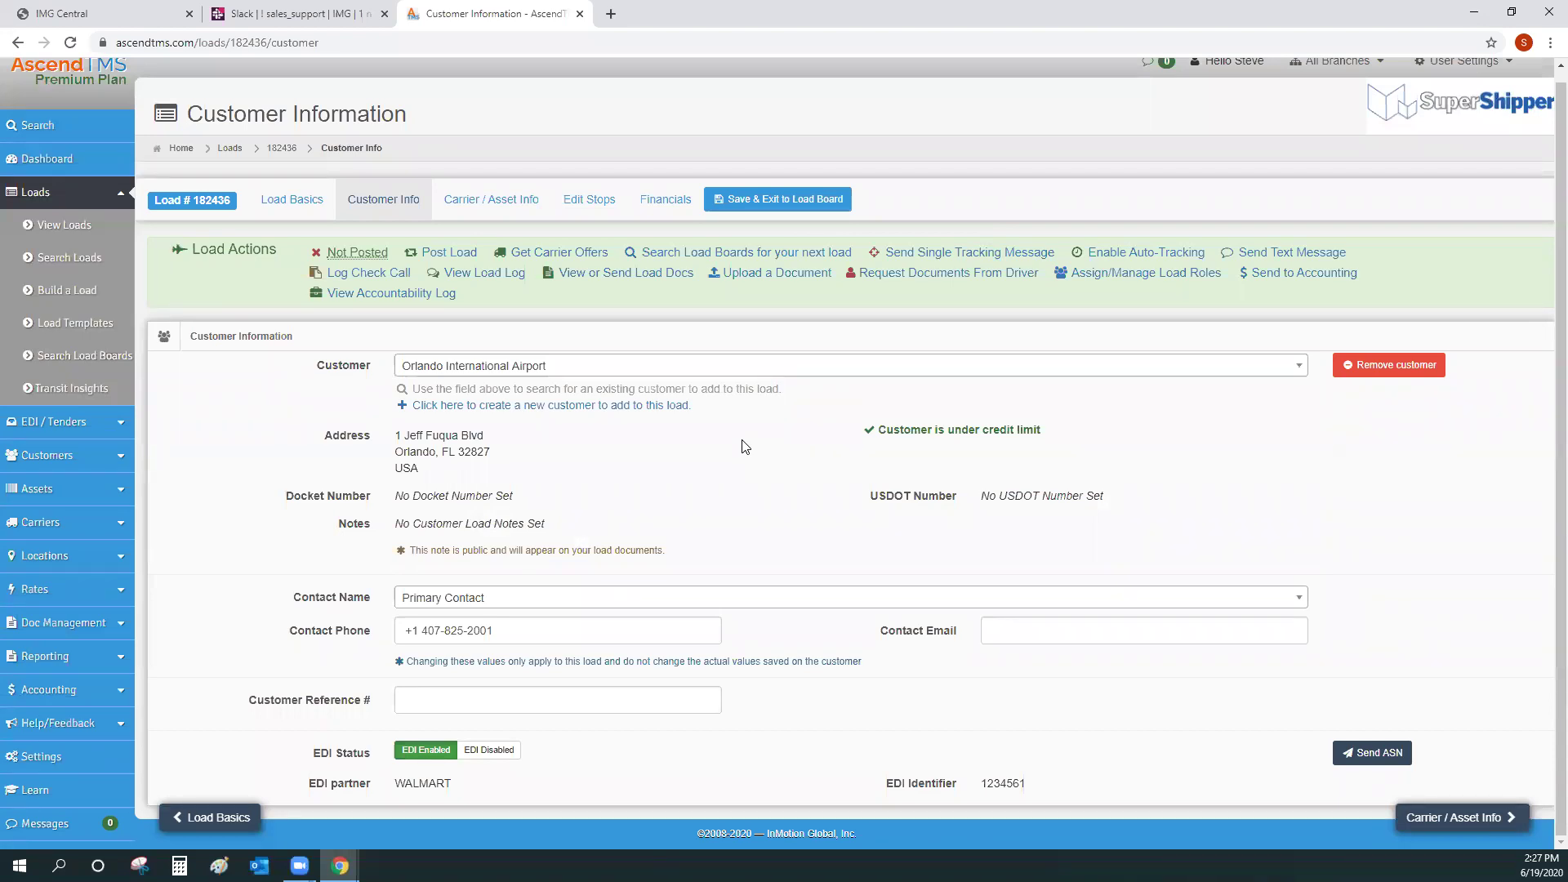
# Step: Review the customer's credit limit status, the contact name choices and the EDI Status setting
pyautogui.moveTo(1060, 433); pyautogui.dragTo(862, 440)
pyautogui.click(789, 432)
pyautogui.click(463, 601)
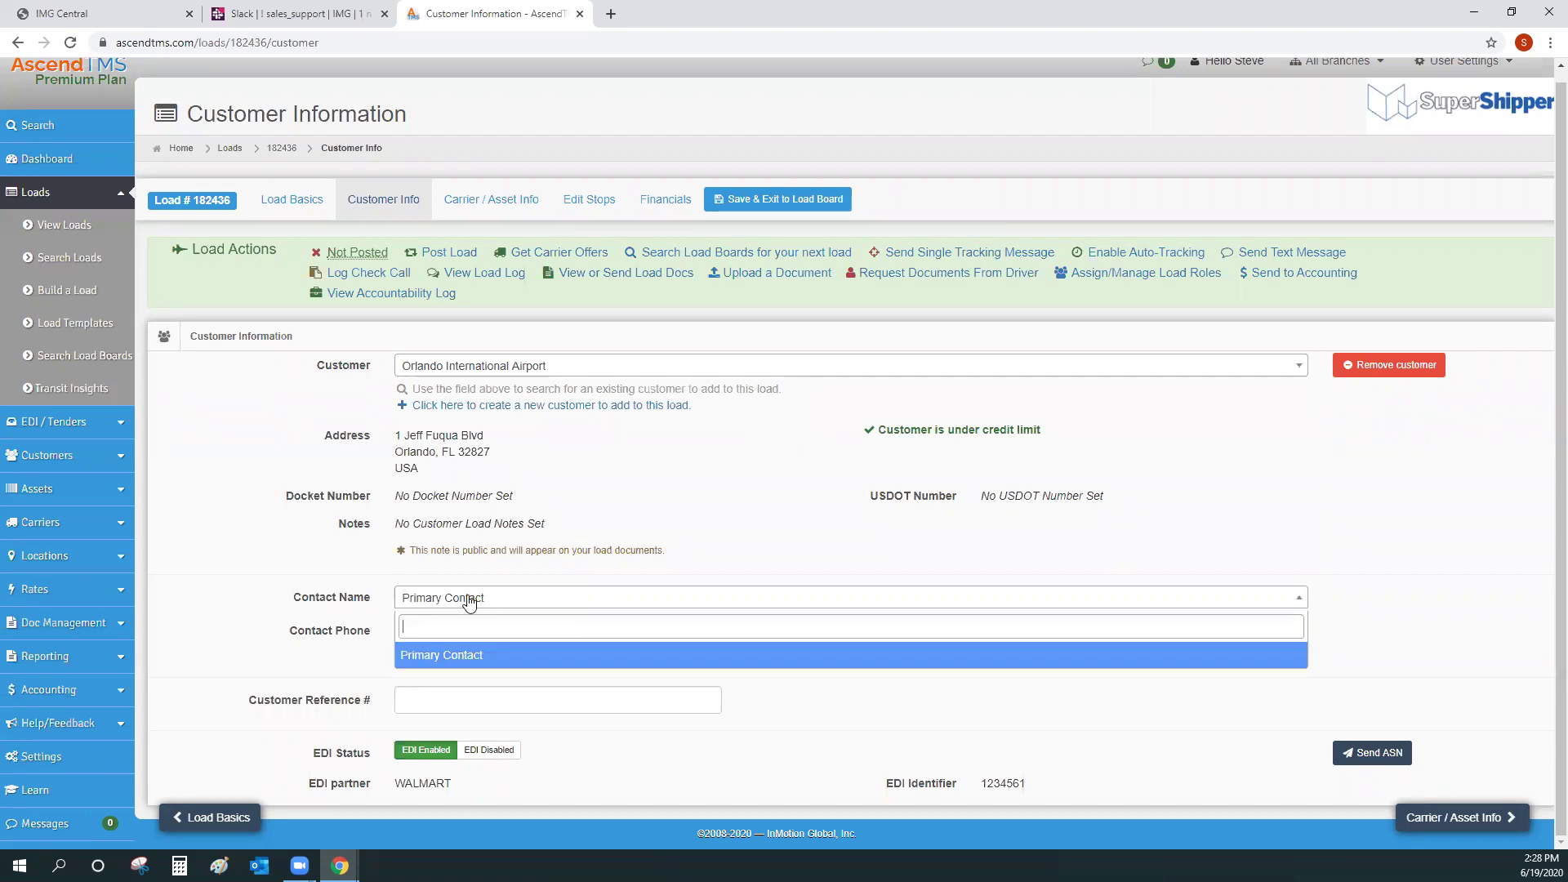
pyautogui.click(421, 655)
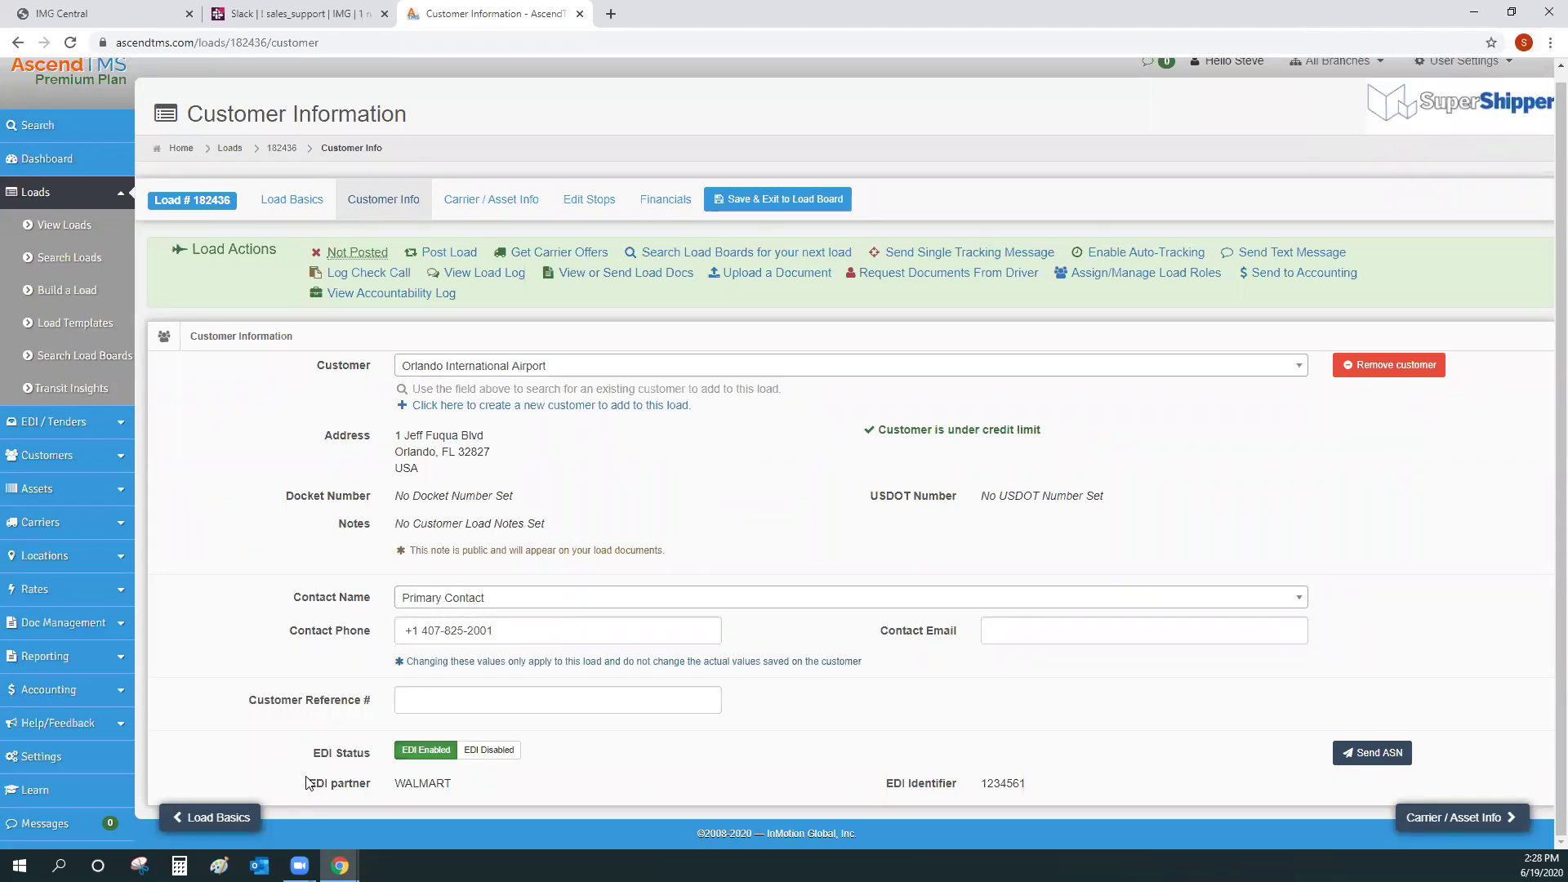
pyautogui.moveTo(311, 762); pyautogui.dragTo(368, 763)
pyautogui.click(352, 764)
# Step: Remove the load's carrier, assign MELTON TRUCK LINES INC as the outside carrier, and dismiss the insurance quote warning
pyautogui.click(473, 200)
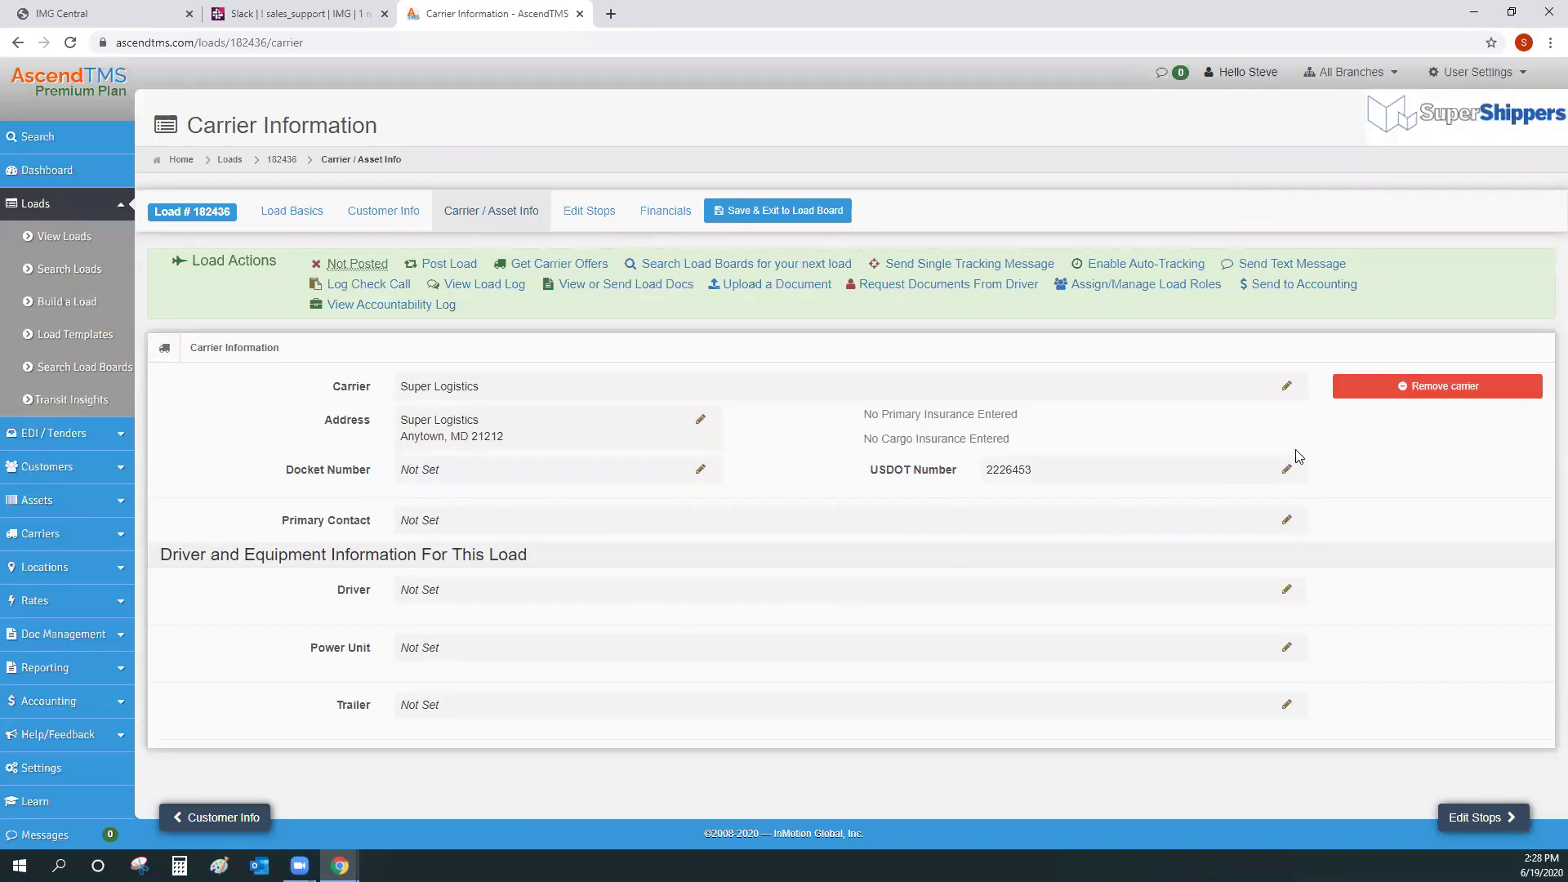
pyautogui.click(1433, 401)
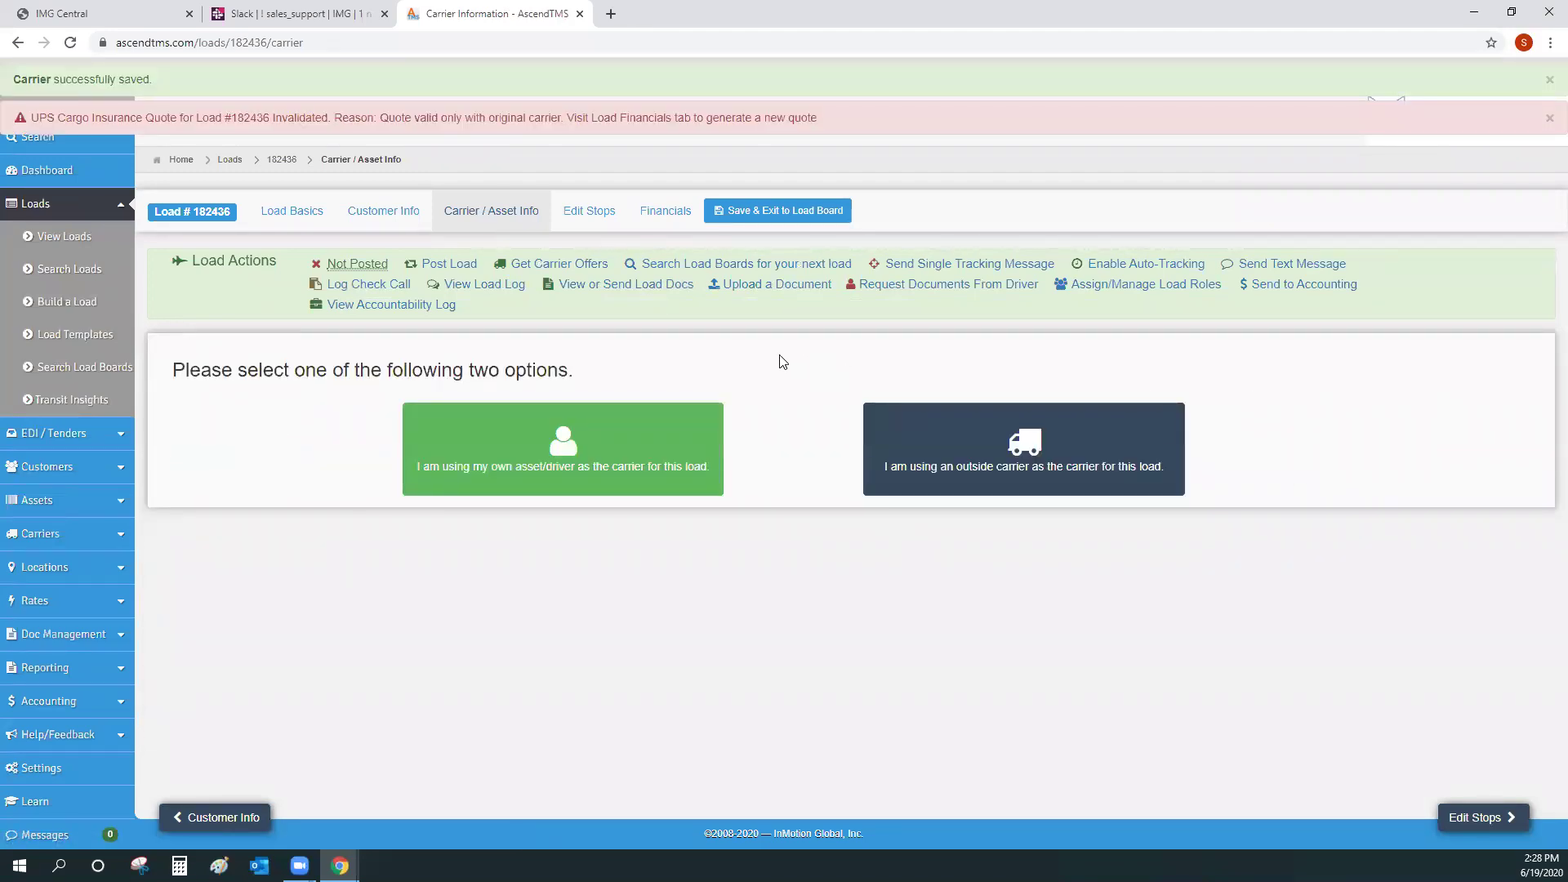
pyautogui.click(971, 439)
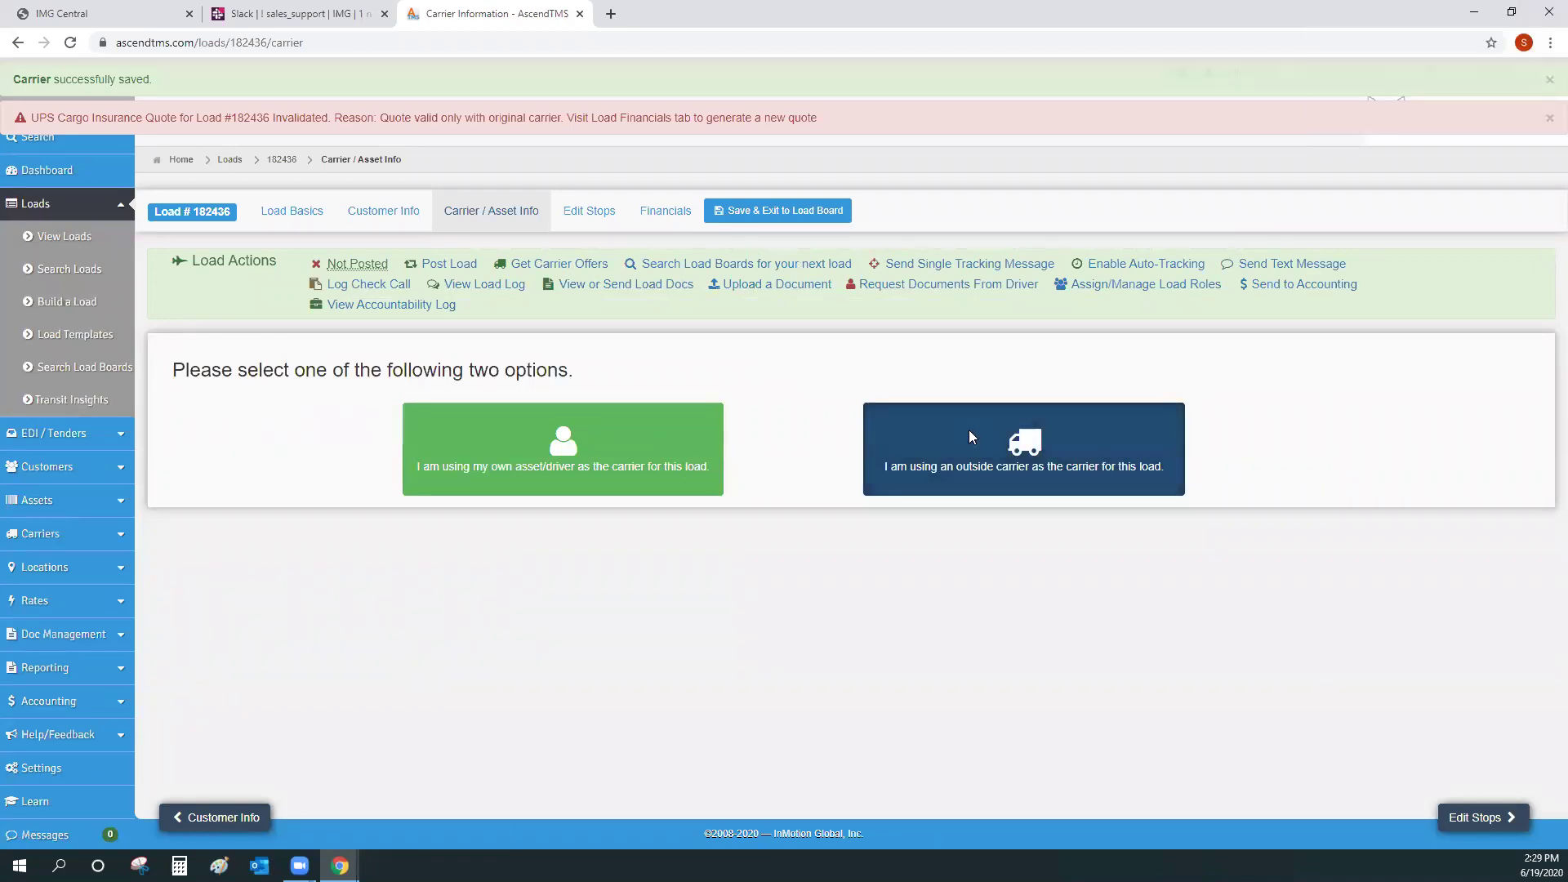
pyautogui.click(431, 388)
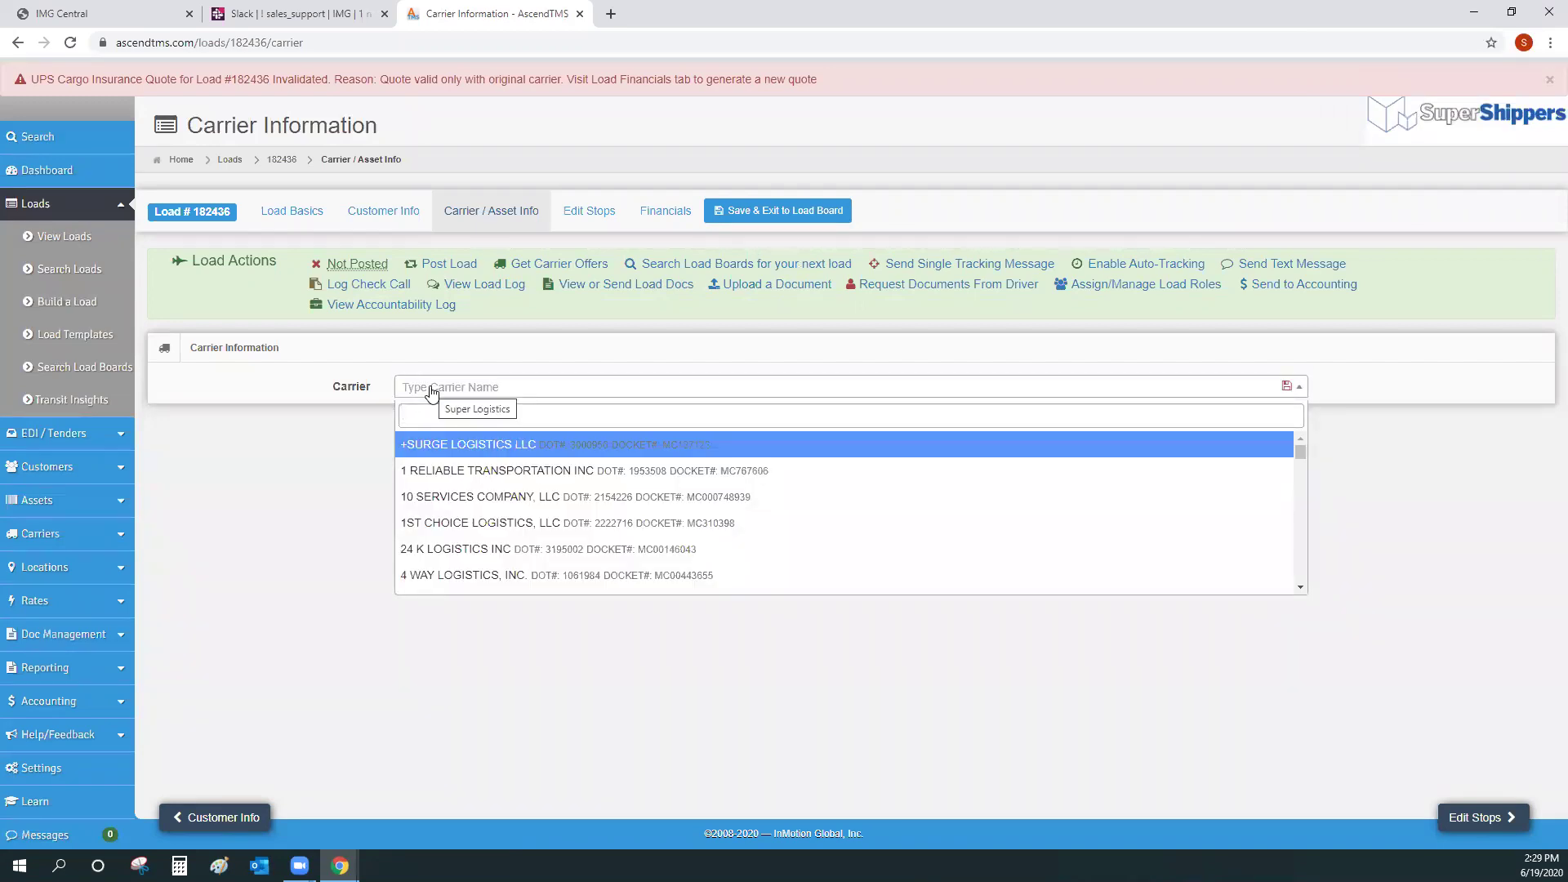
pyautogui.write('melton')
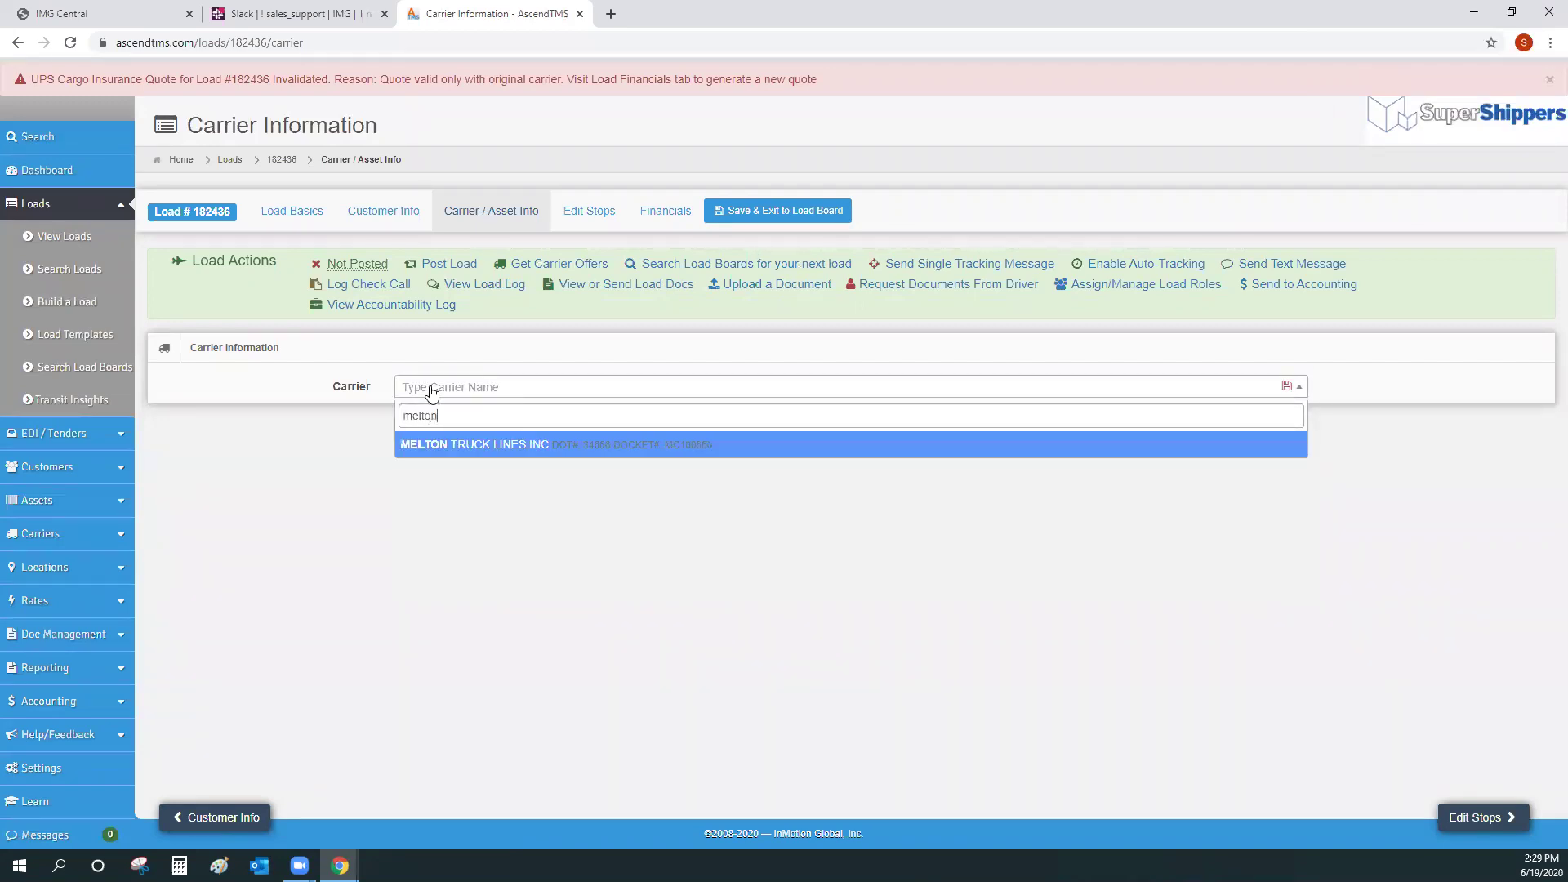
pyautogui.click(455, 448)
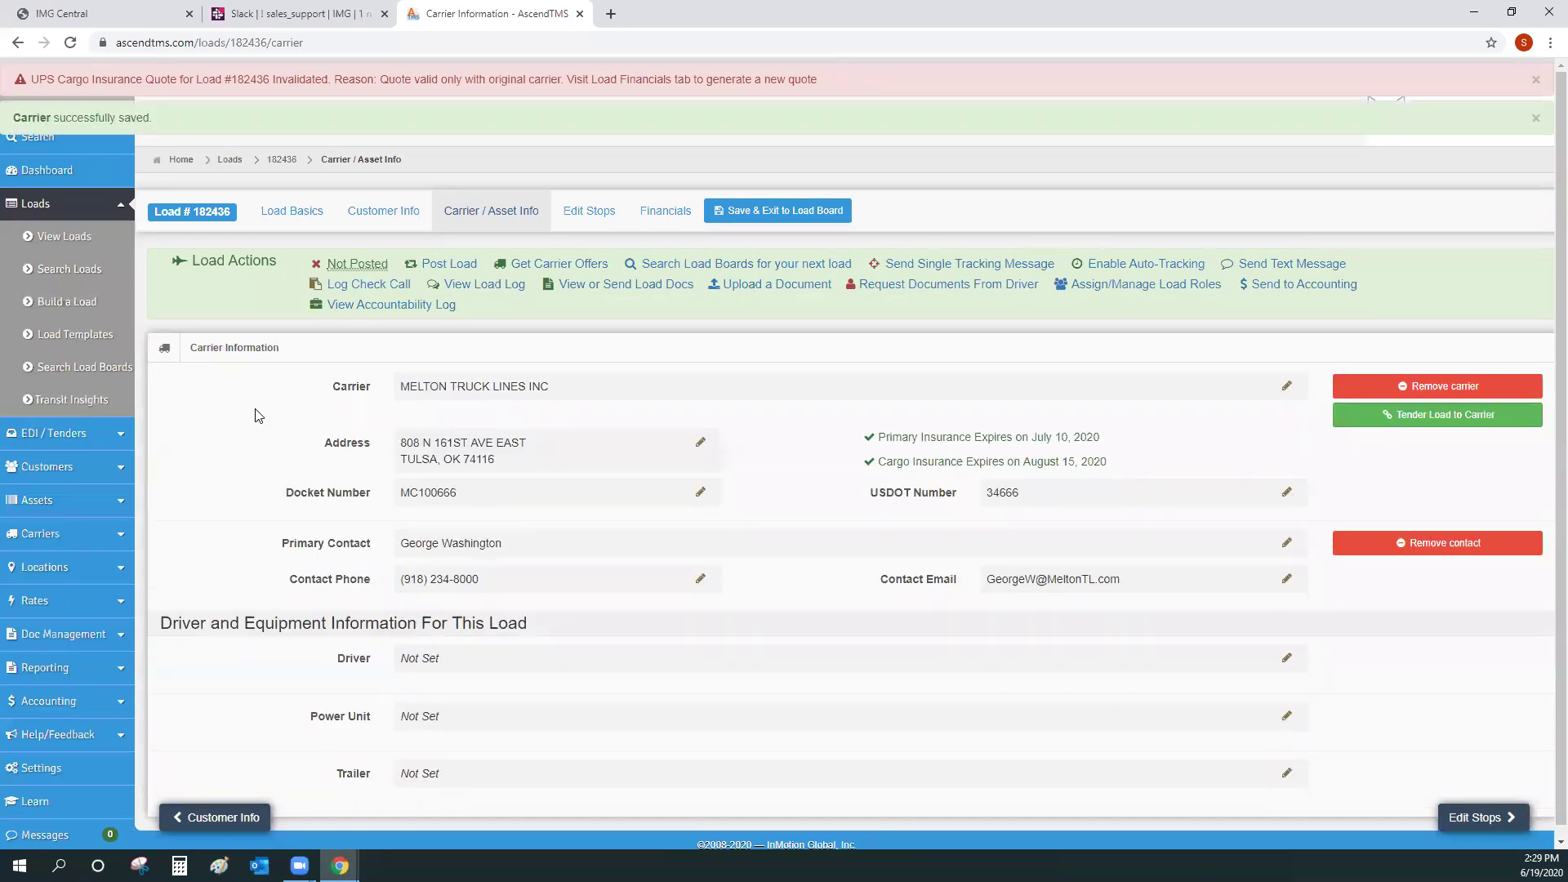
pyautogui.click(1535, 81)
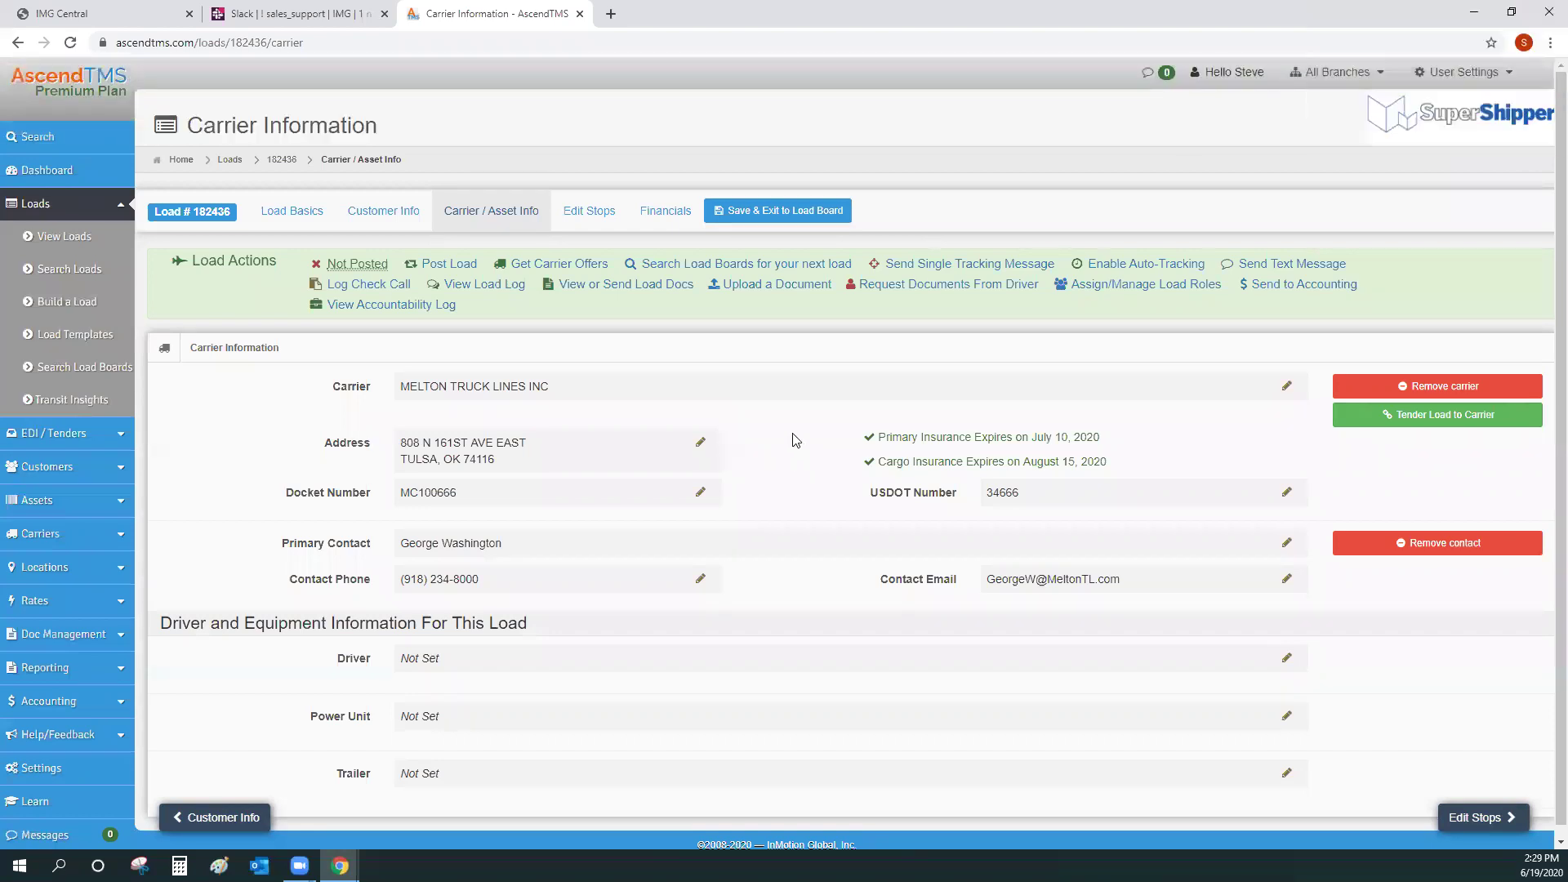
# Step: Highlight the carrier's primary and cargo insurance expiration dates
pyautogui.moveTo(1109, 425); pyautogui.dragTo(862, 417)
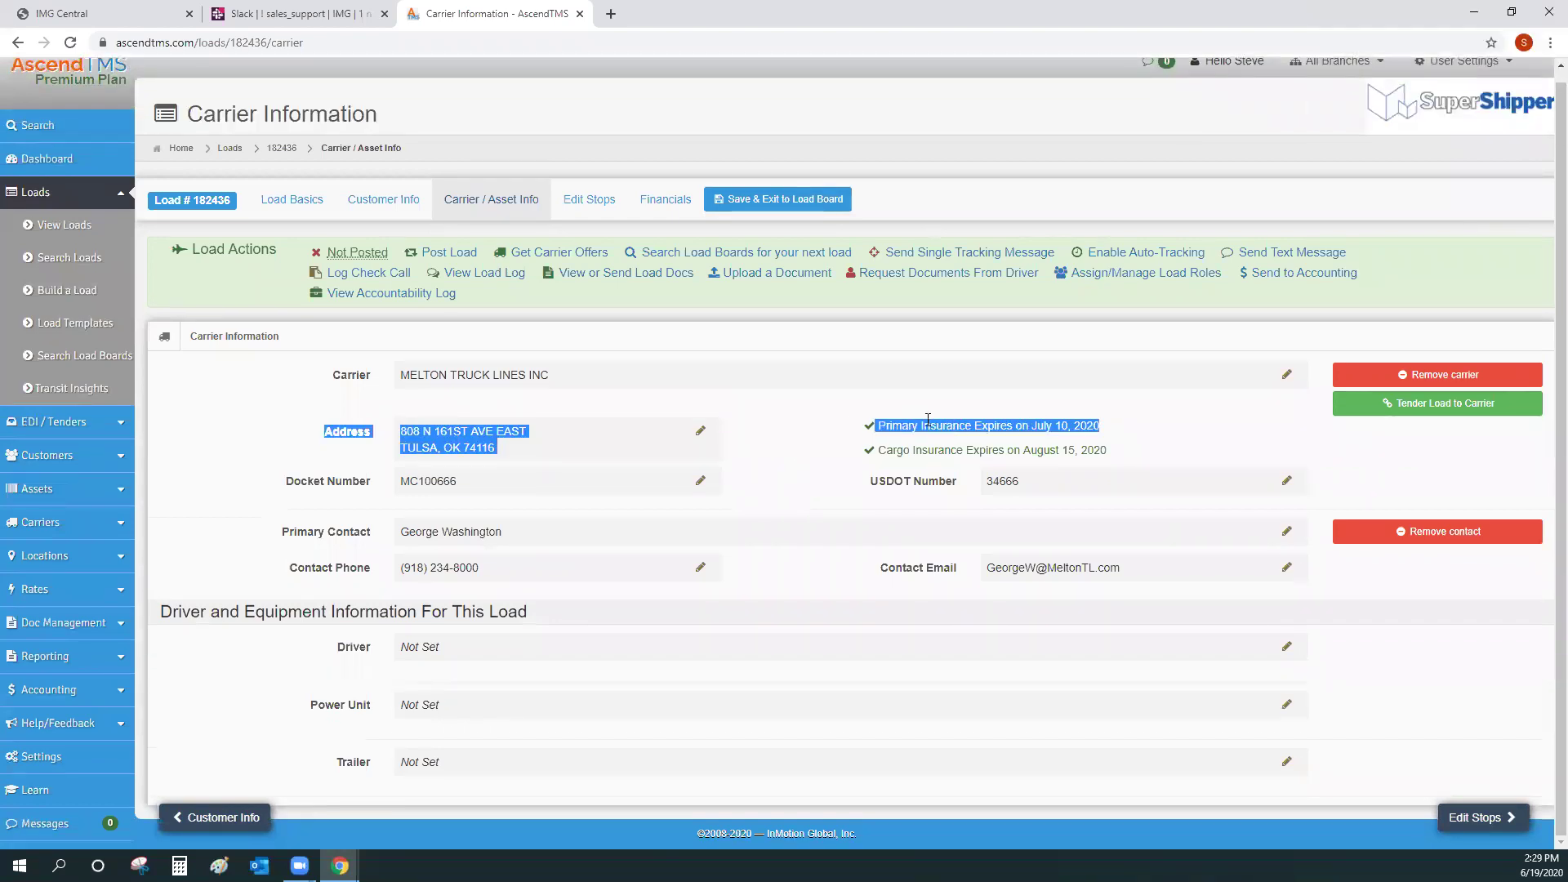
pyautogui.moveTo(1119, 450); pyautogui.dragTo(847, 436)
pyautogui.click(822, 428)
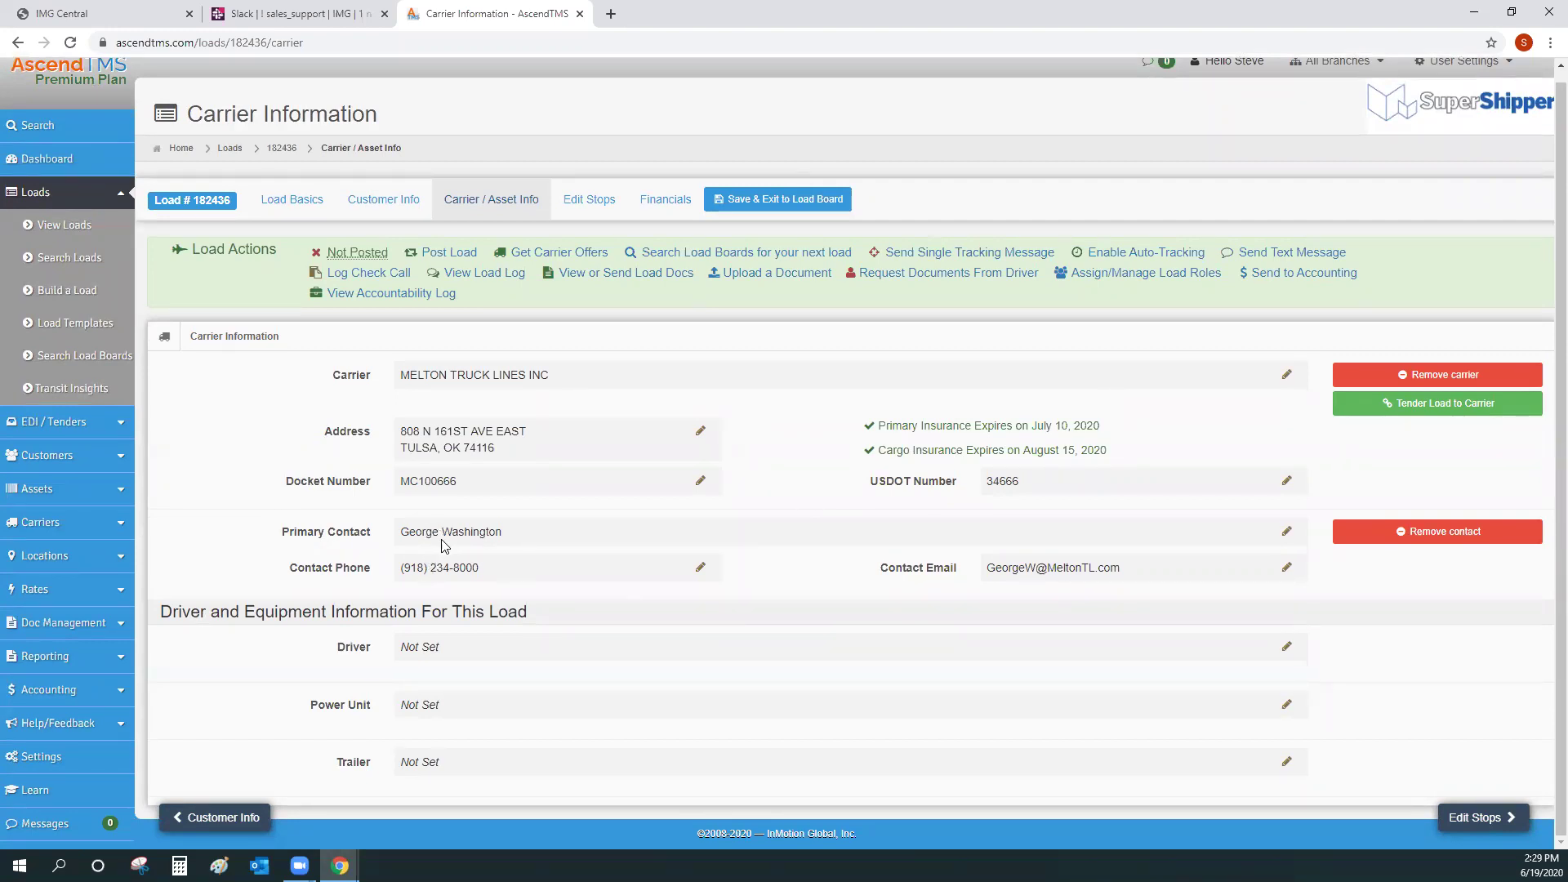
# Step: Open the driver choices for the load and assign the first listed driver
pyautogui.click(415, 653)
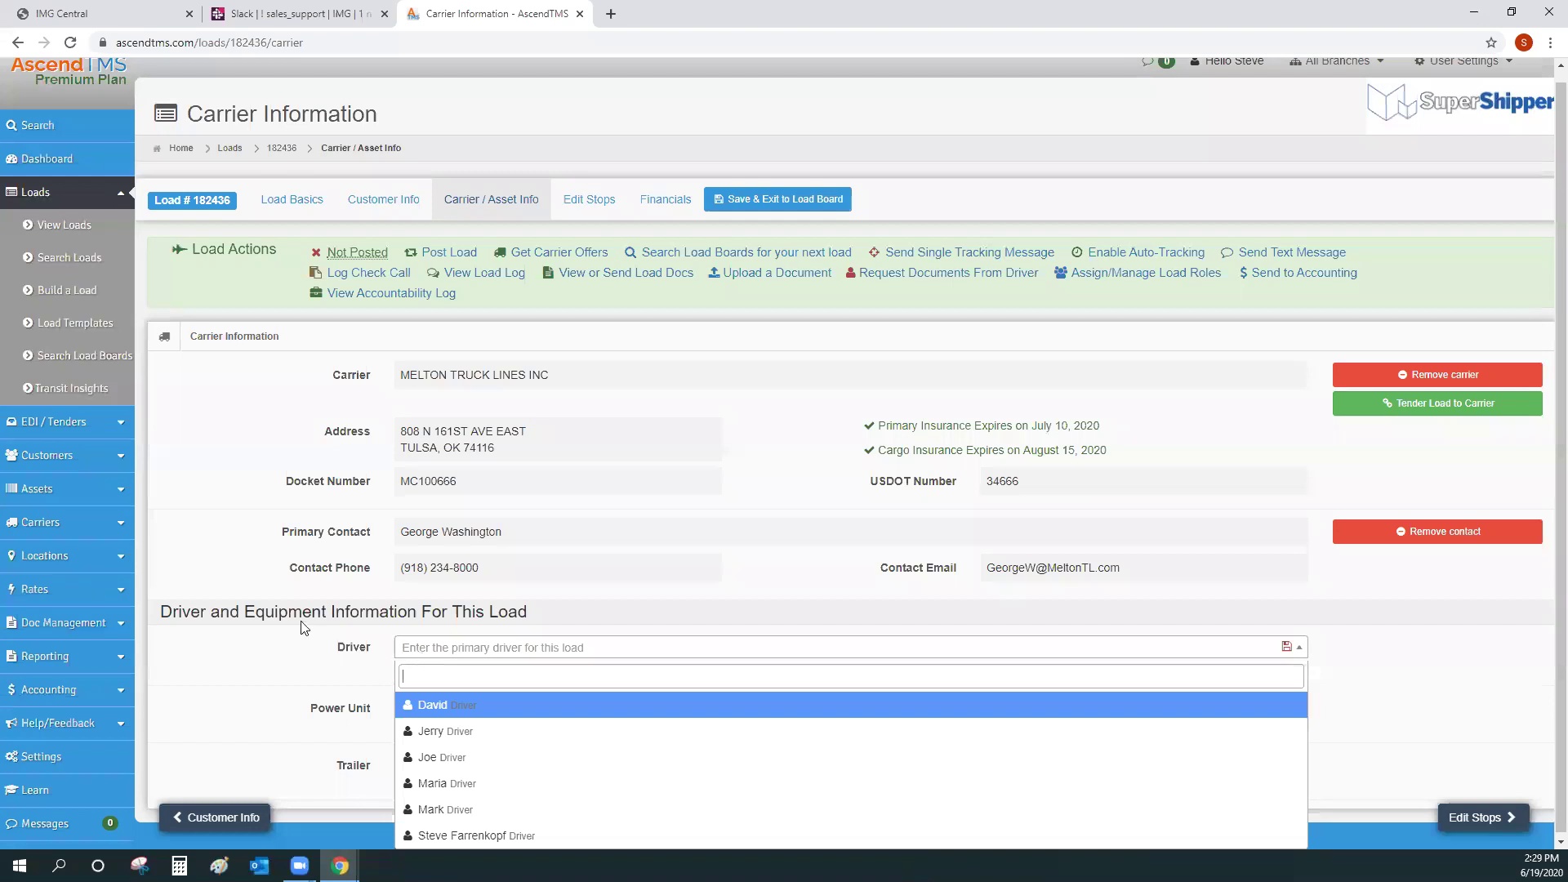
pyautogui.click(425, 535)
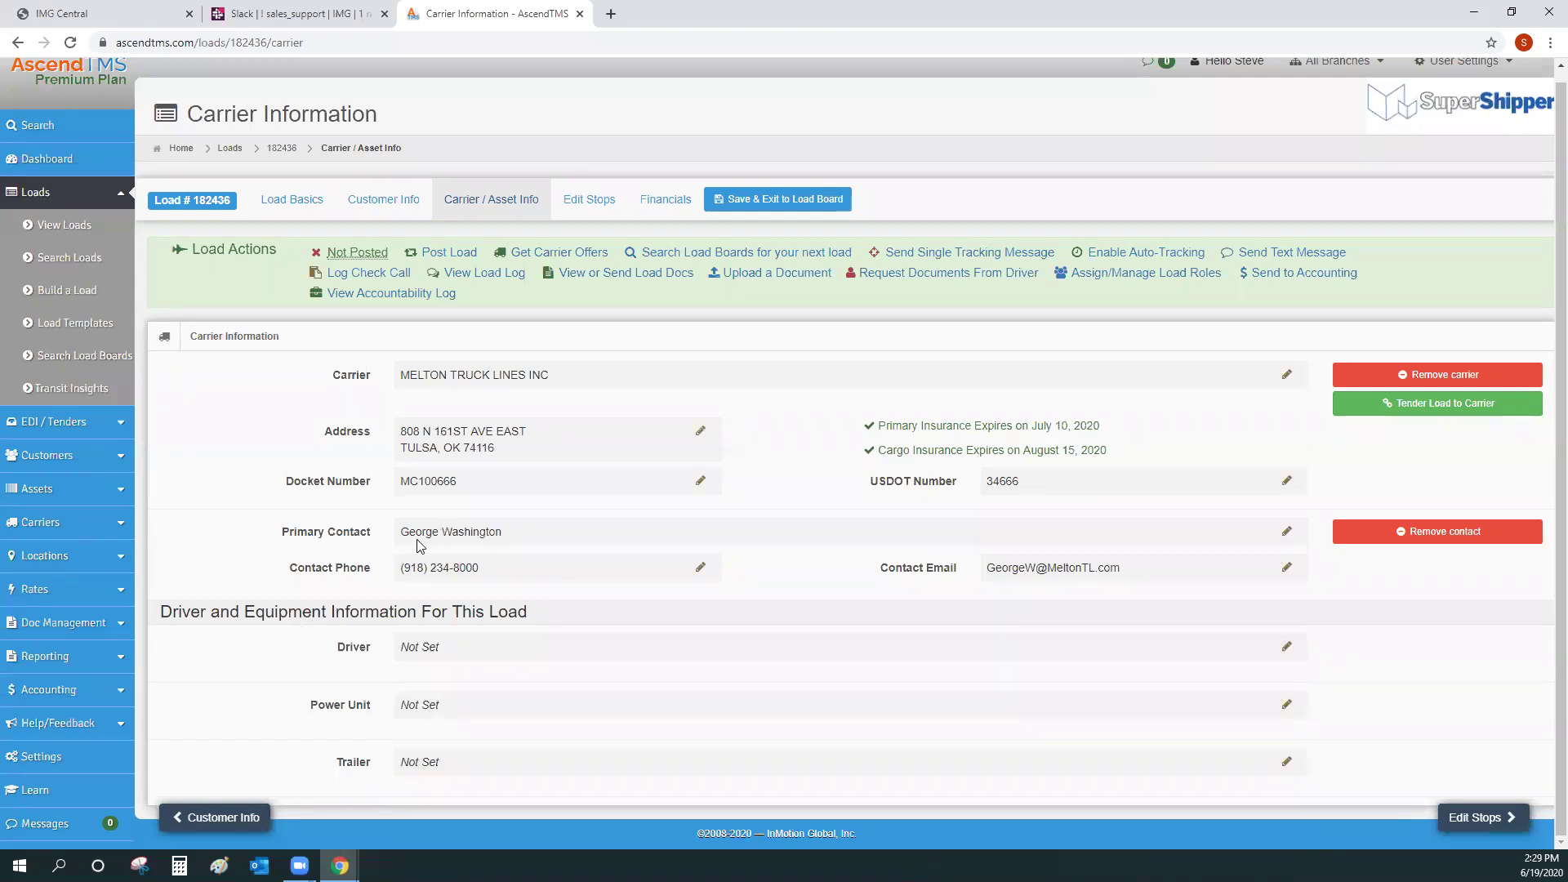
pyautogui.click(416, 658)
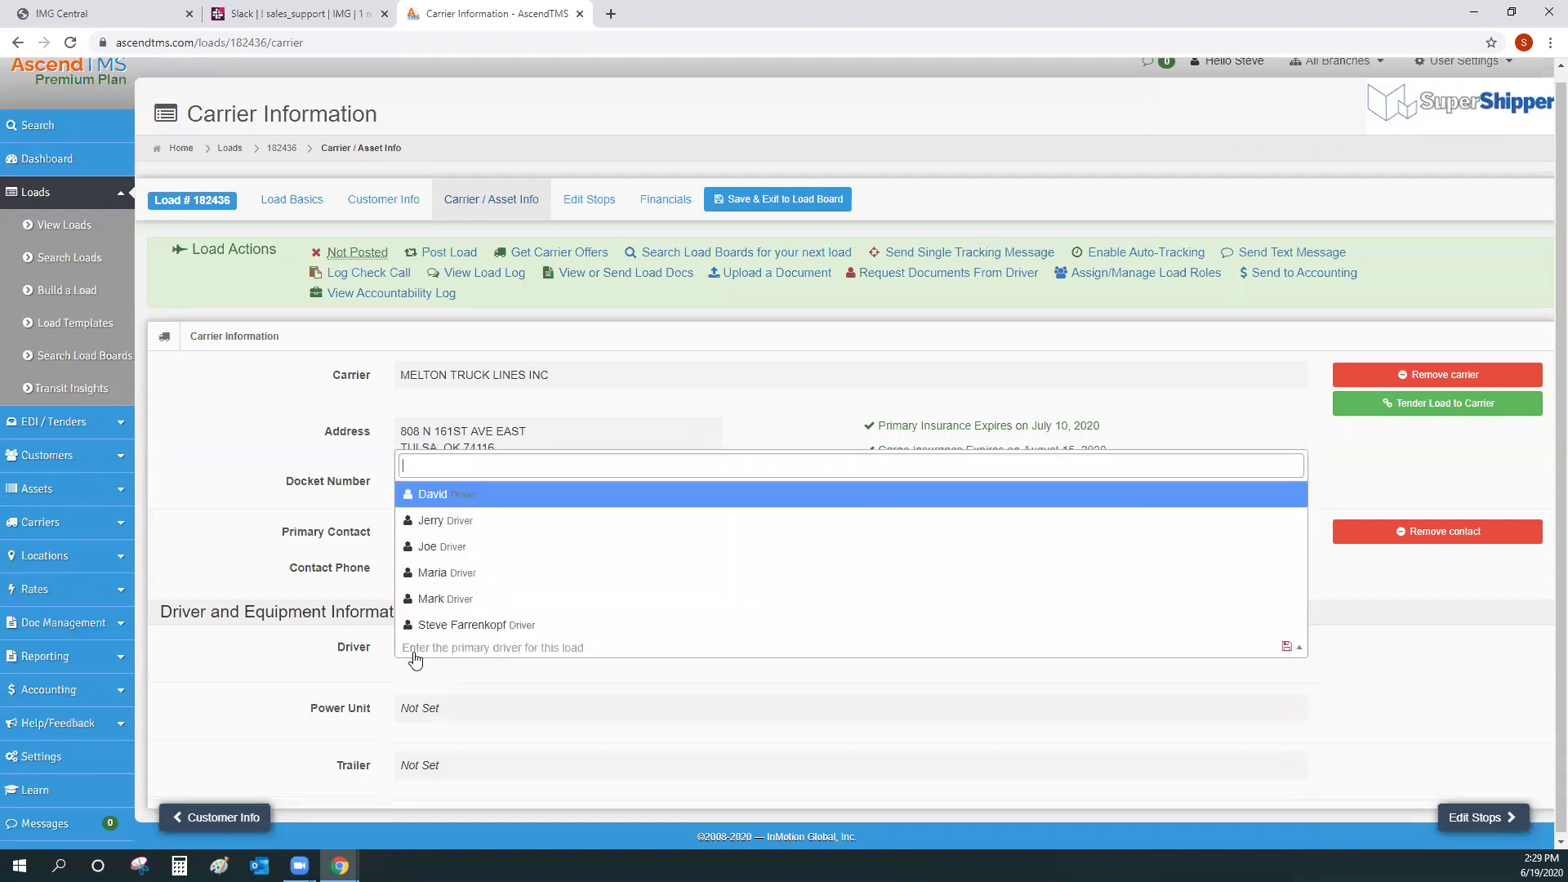
pyautogui.click(452, 508)
pyautogui.scroll(-1, 497, 646)
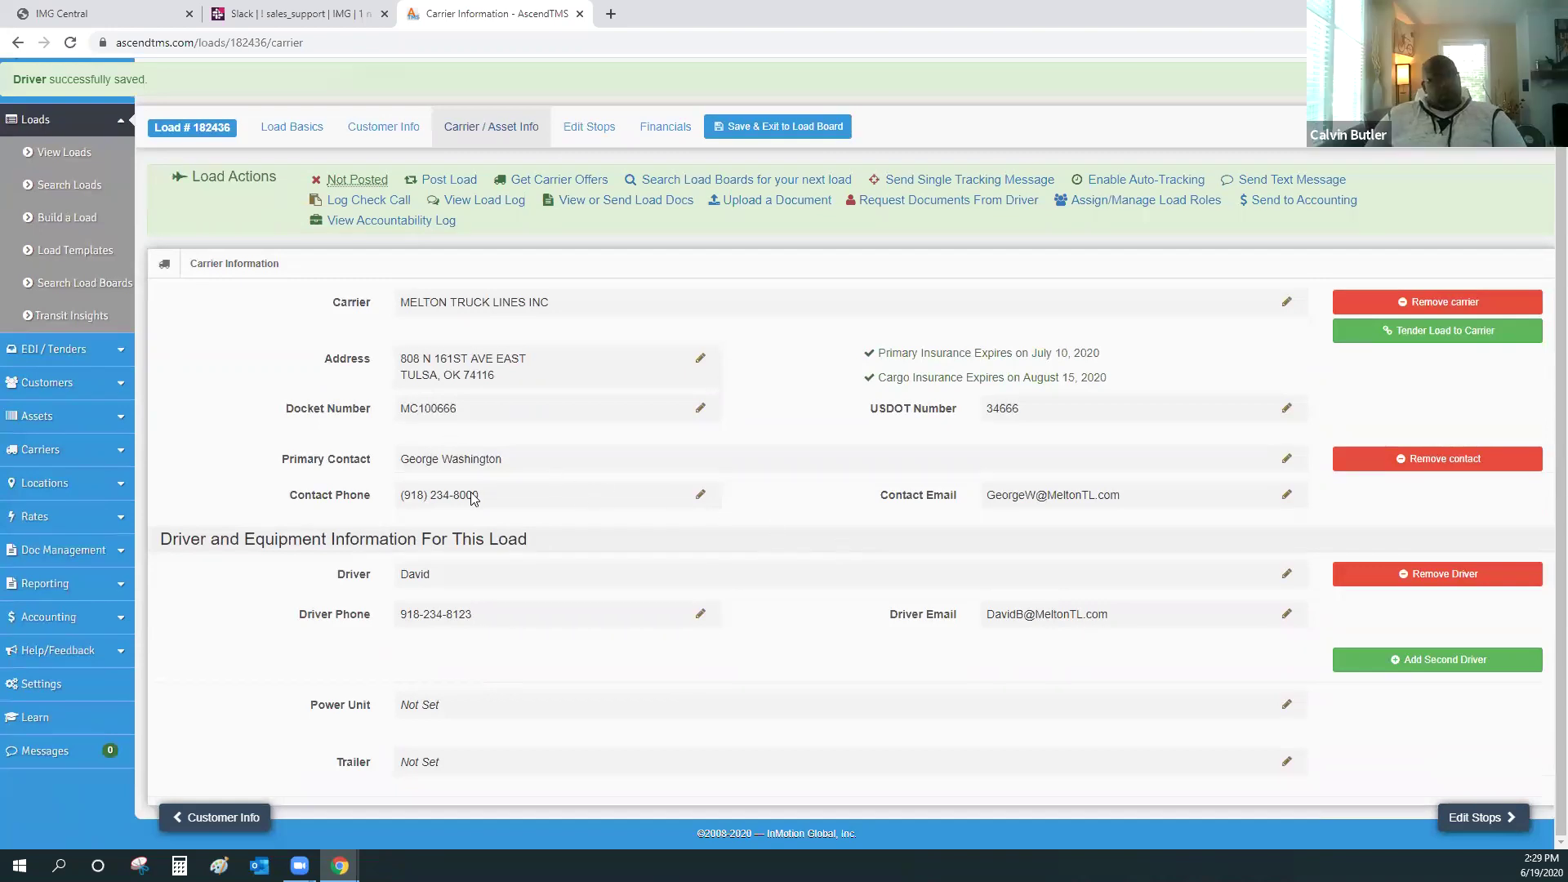
# Step: Set the load's power unit to Freightliner204 and its trailer to Utility TR1080
pyautogui.click(445, 707)
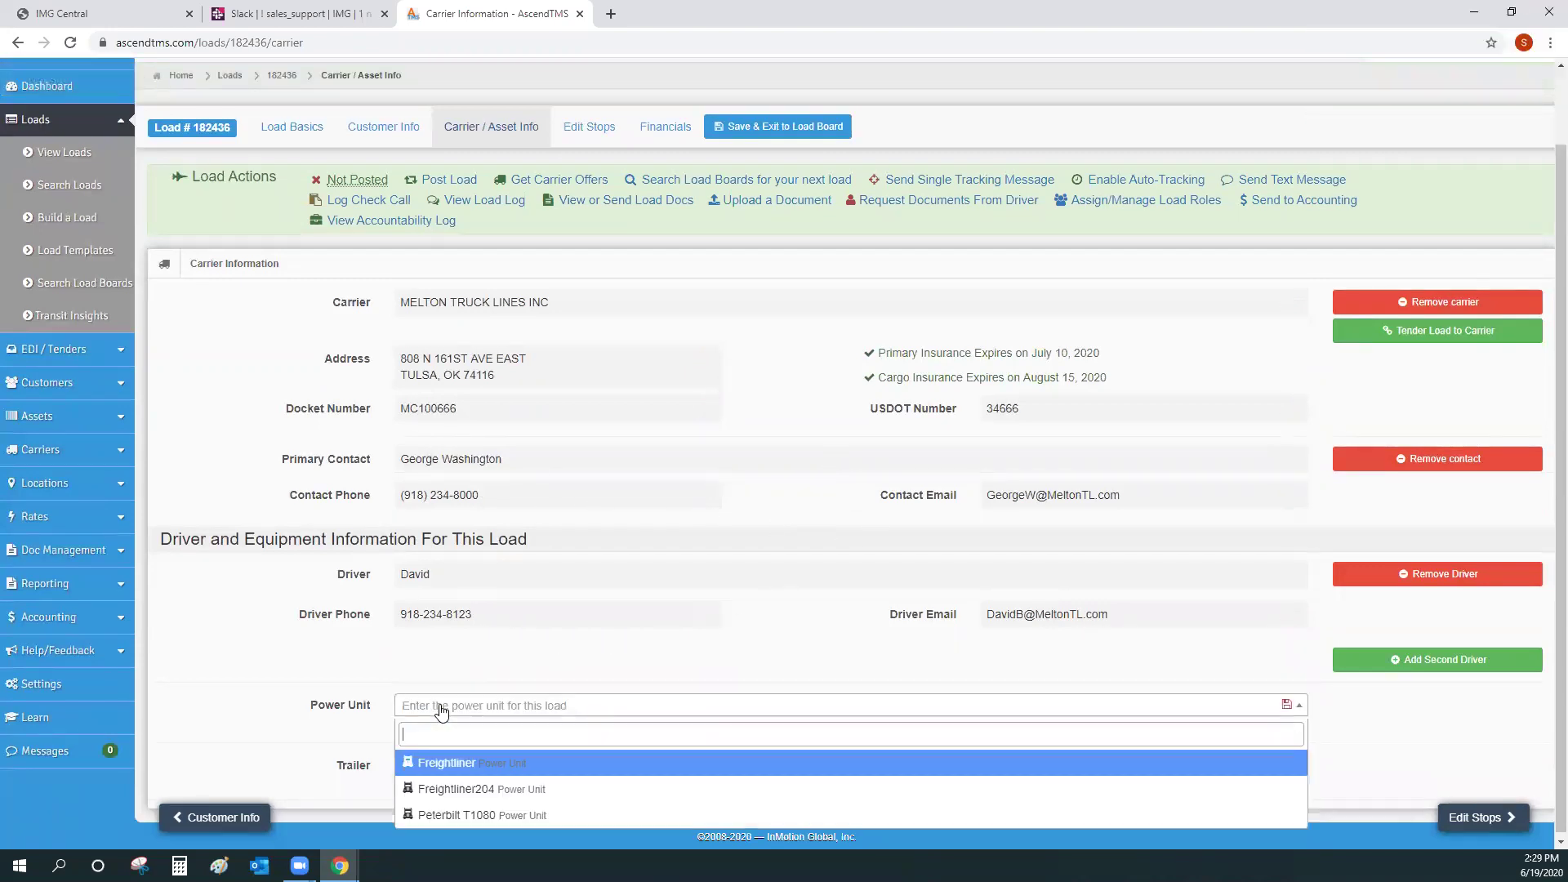
pyautogui.click(455, 791)
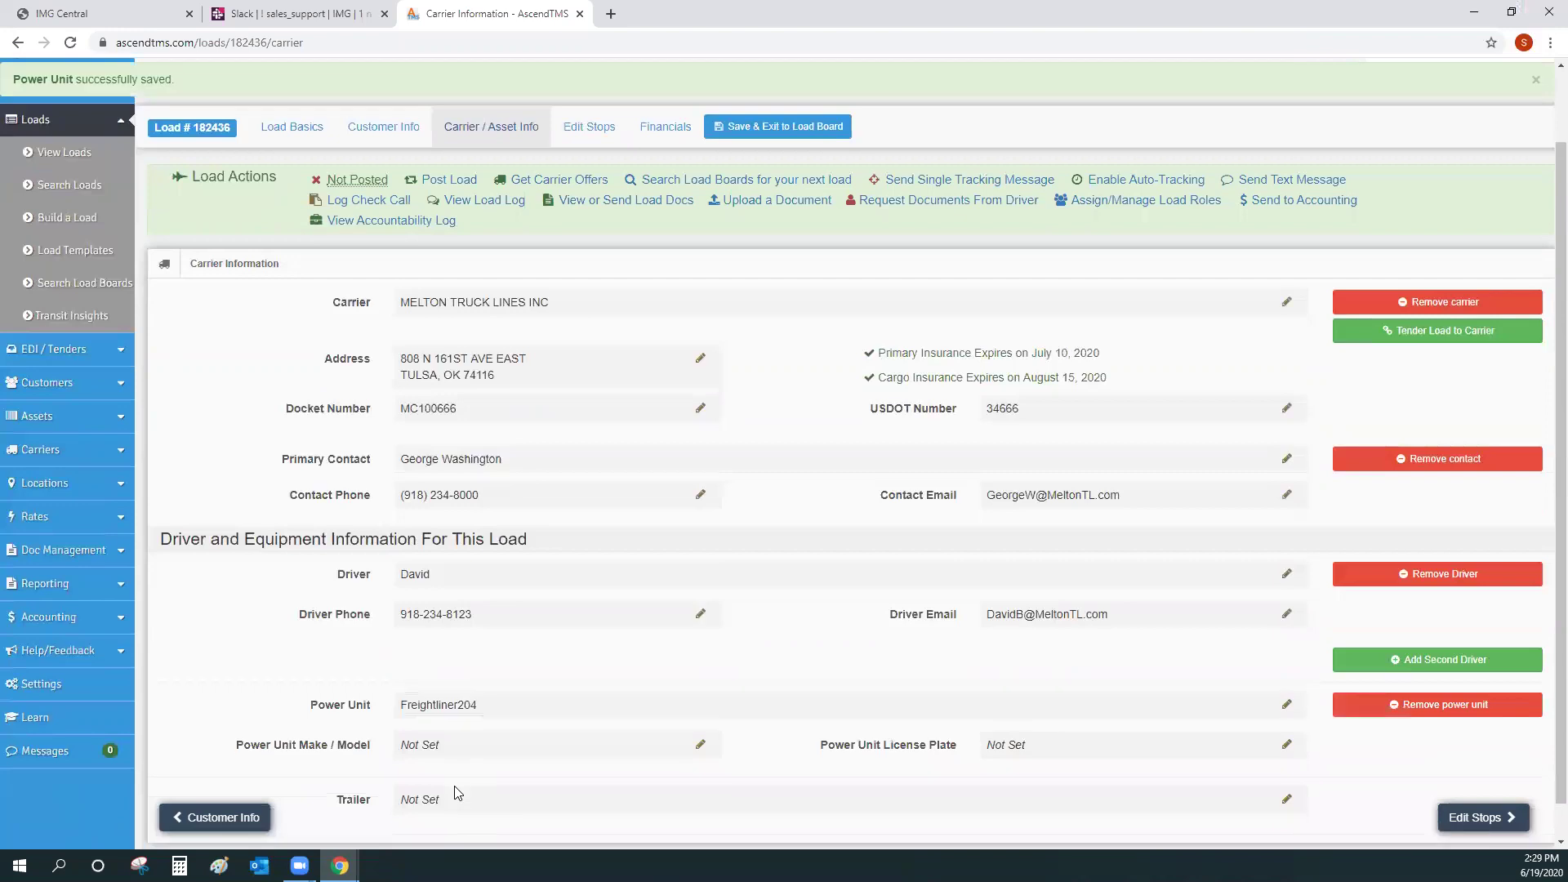
pyautogui.click(403, 798)
pyautogui.click(437, 784)
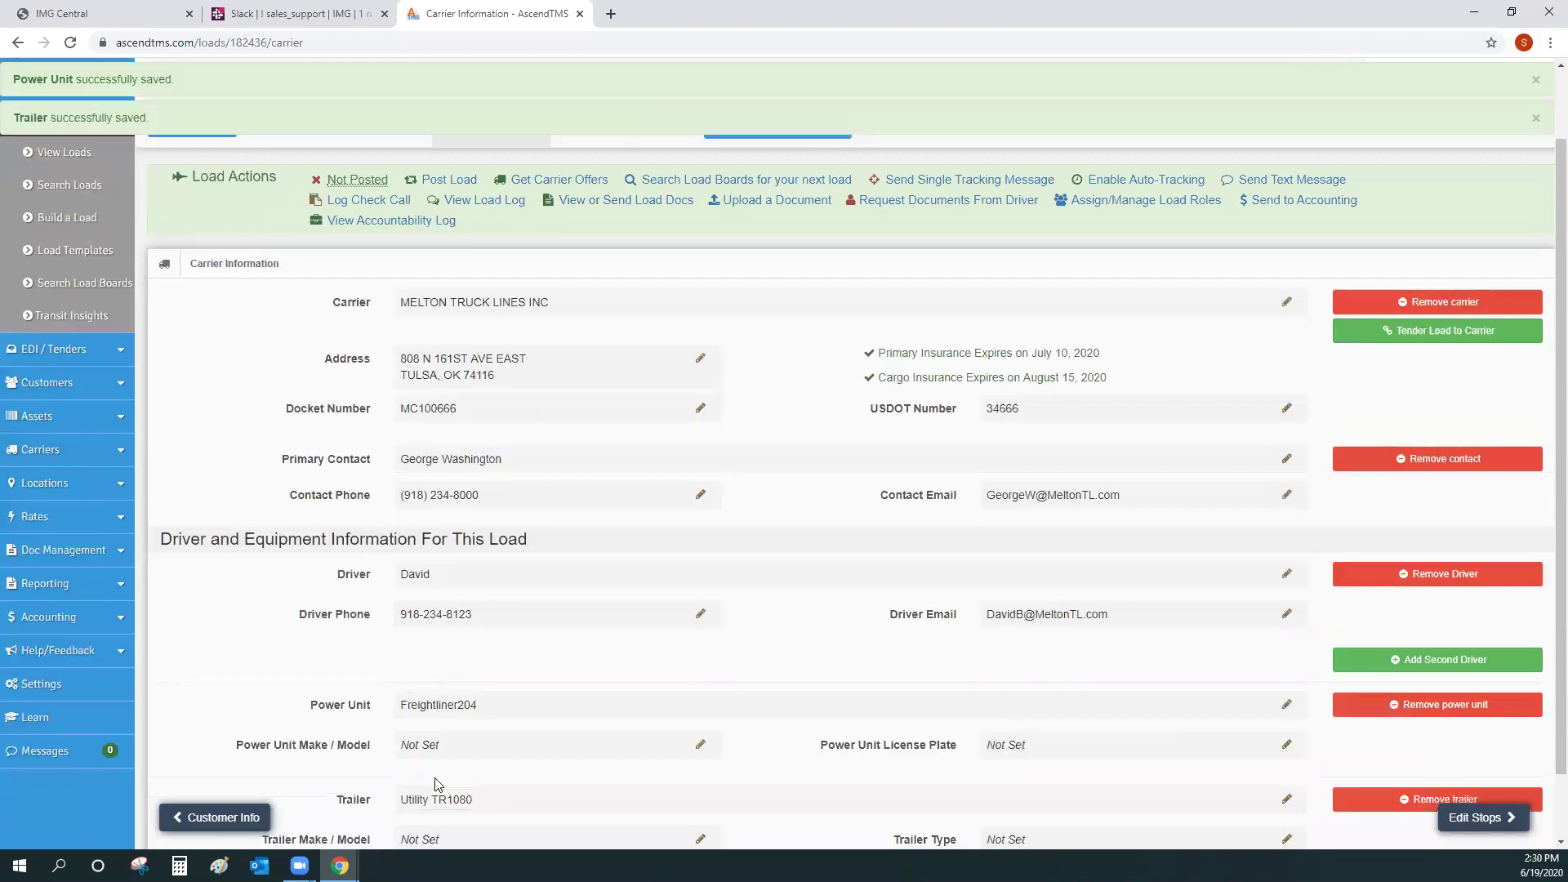
pyautogui.scroll(-2, 771, 675)
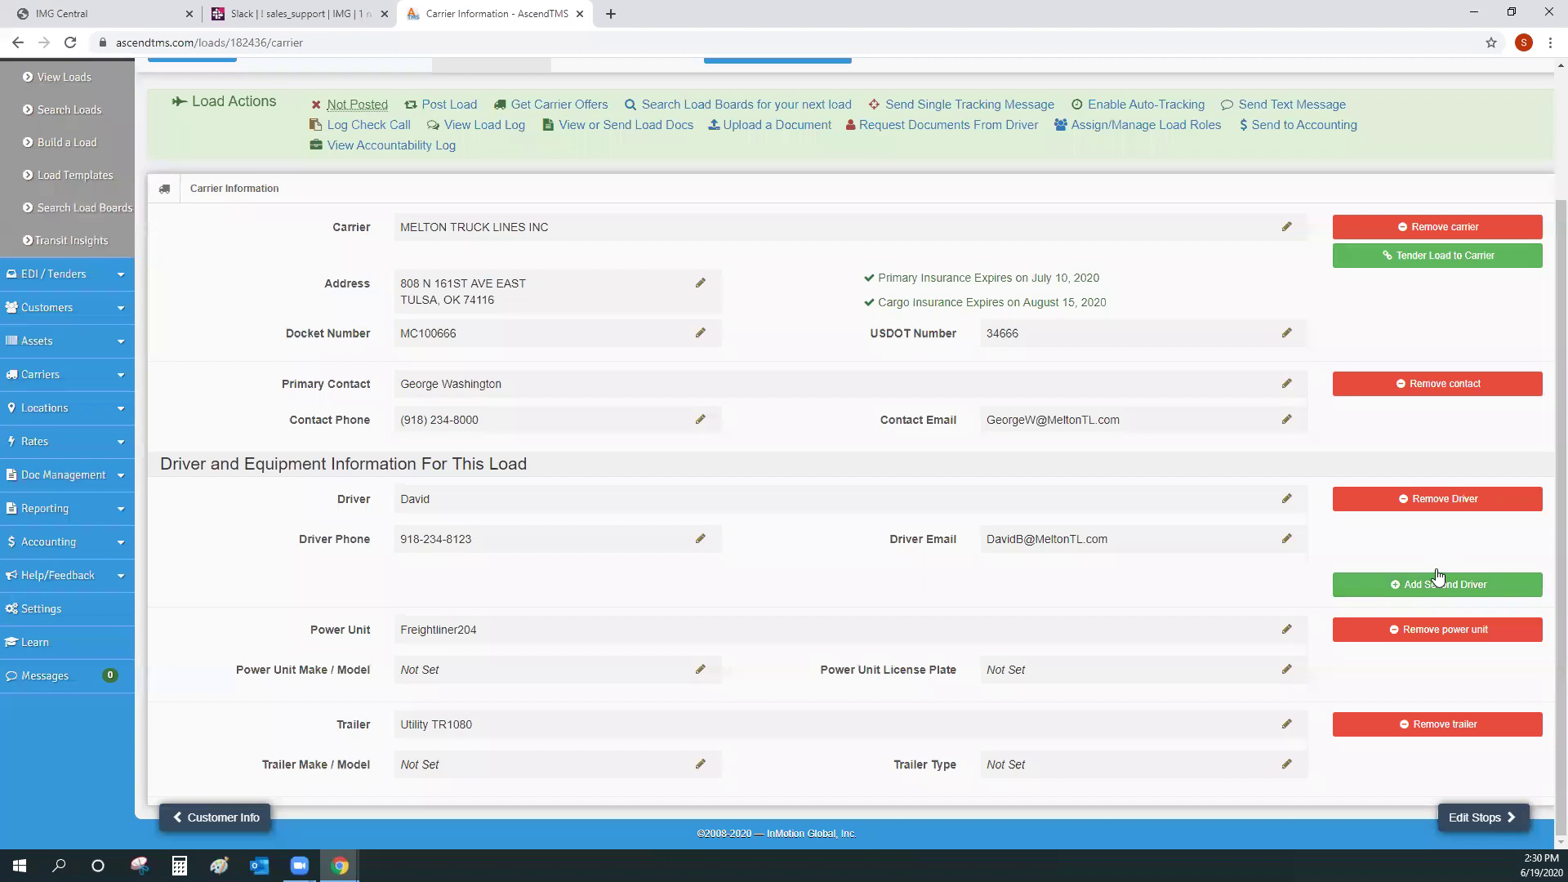
# Step: Open the load's stops, view the leg details for the driver's mileage, and display the route map with all stops
pyautogui.scroll(1, 744, 472)
pyautogui.scroll(2, 744, 471)
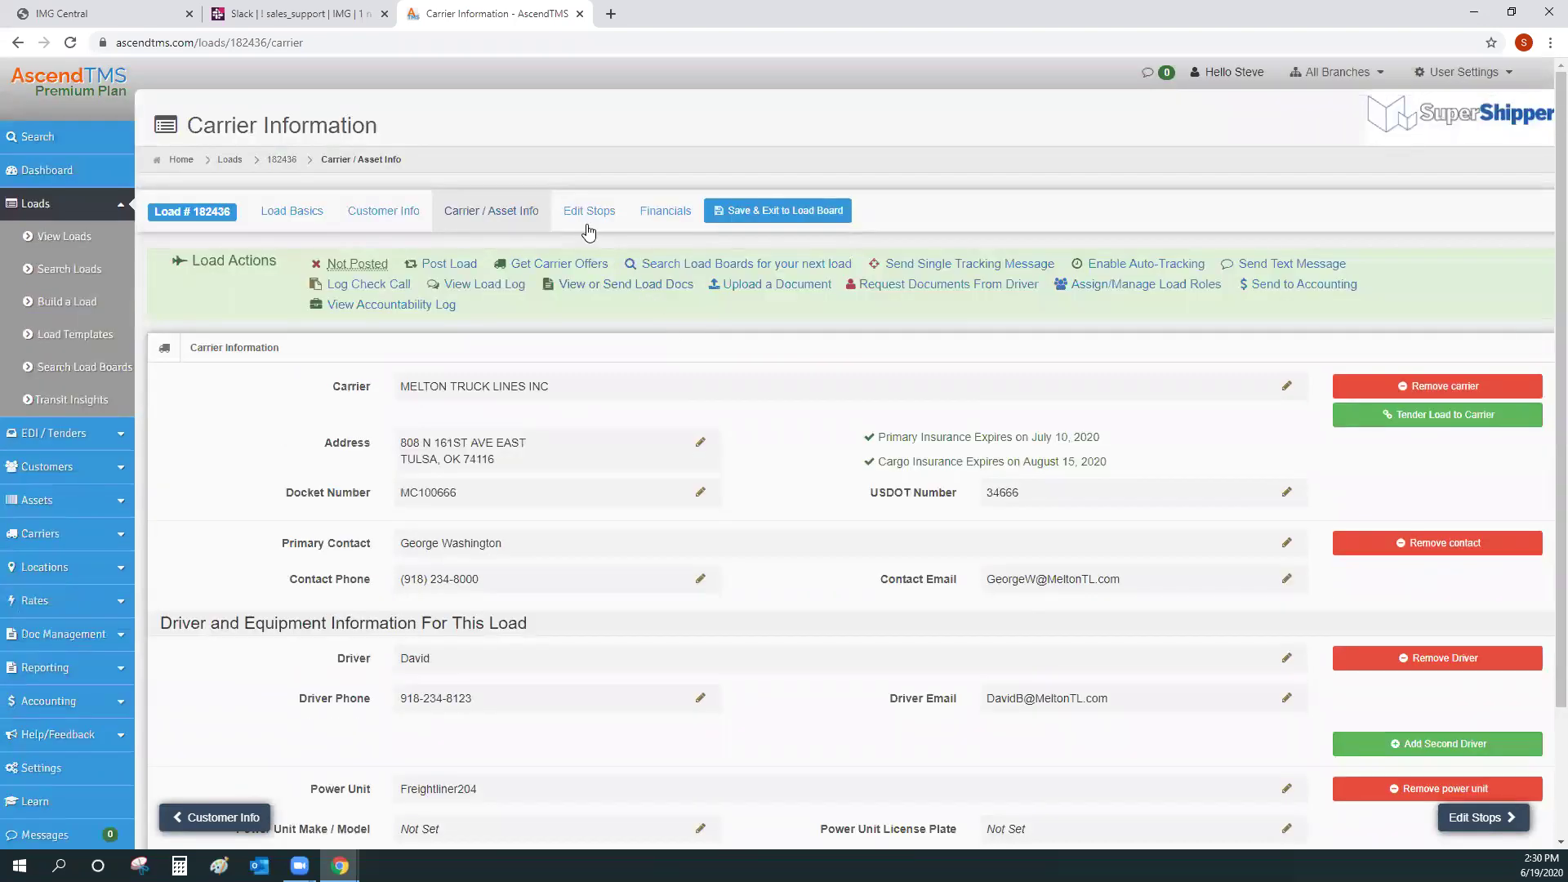
pyautogui.click(583, 212)
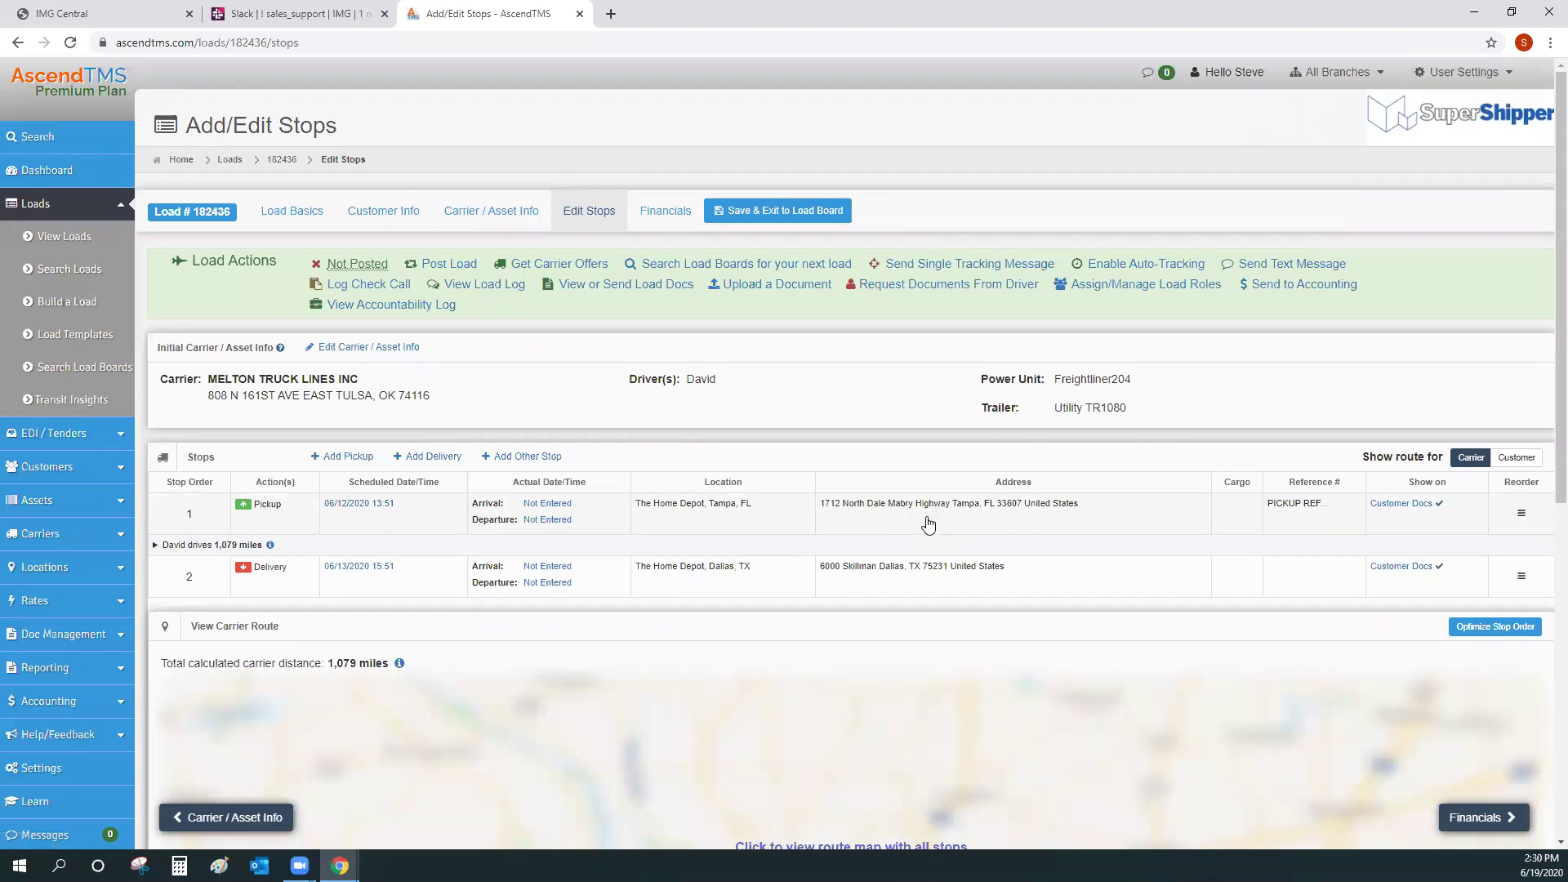
pyautogui.moveTo(235, 553)
pyautogui.scroll(-4, 898, 577)
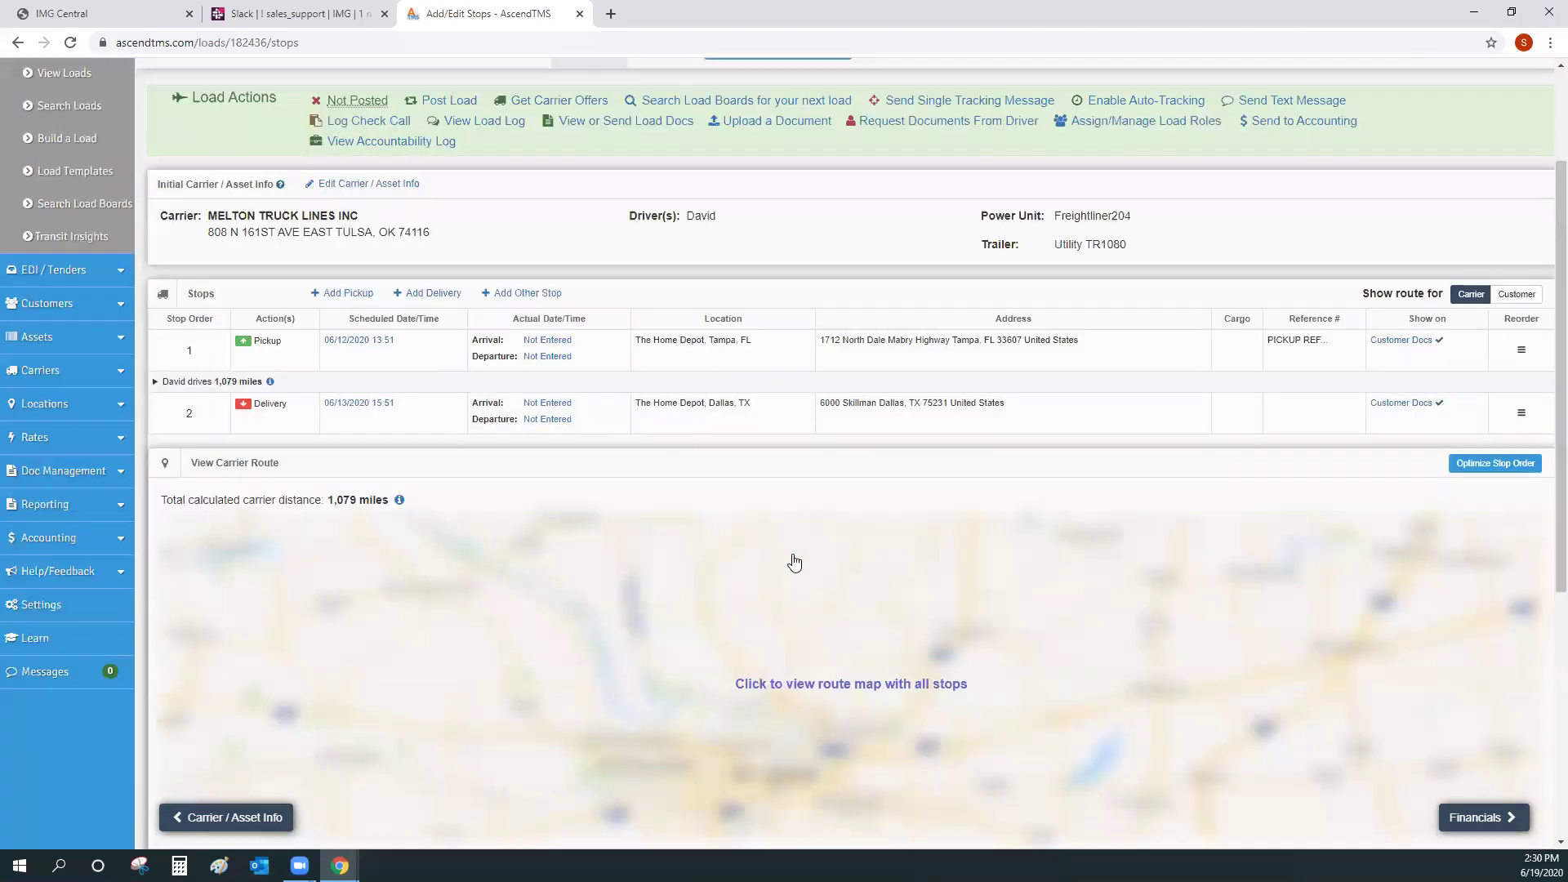
pyautogui.moveTo(229, 221)
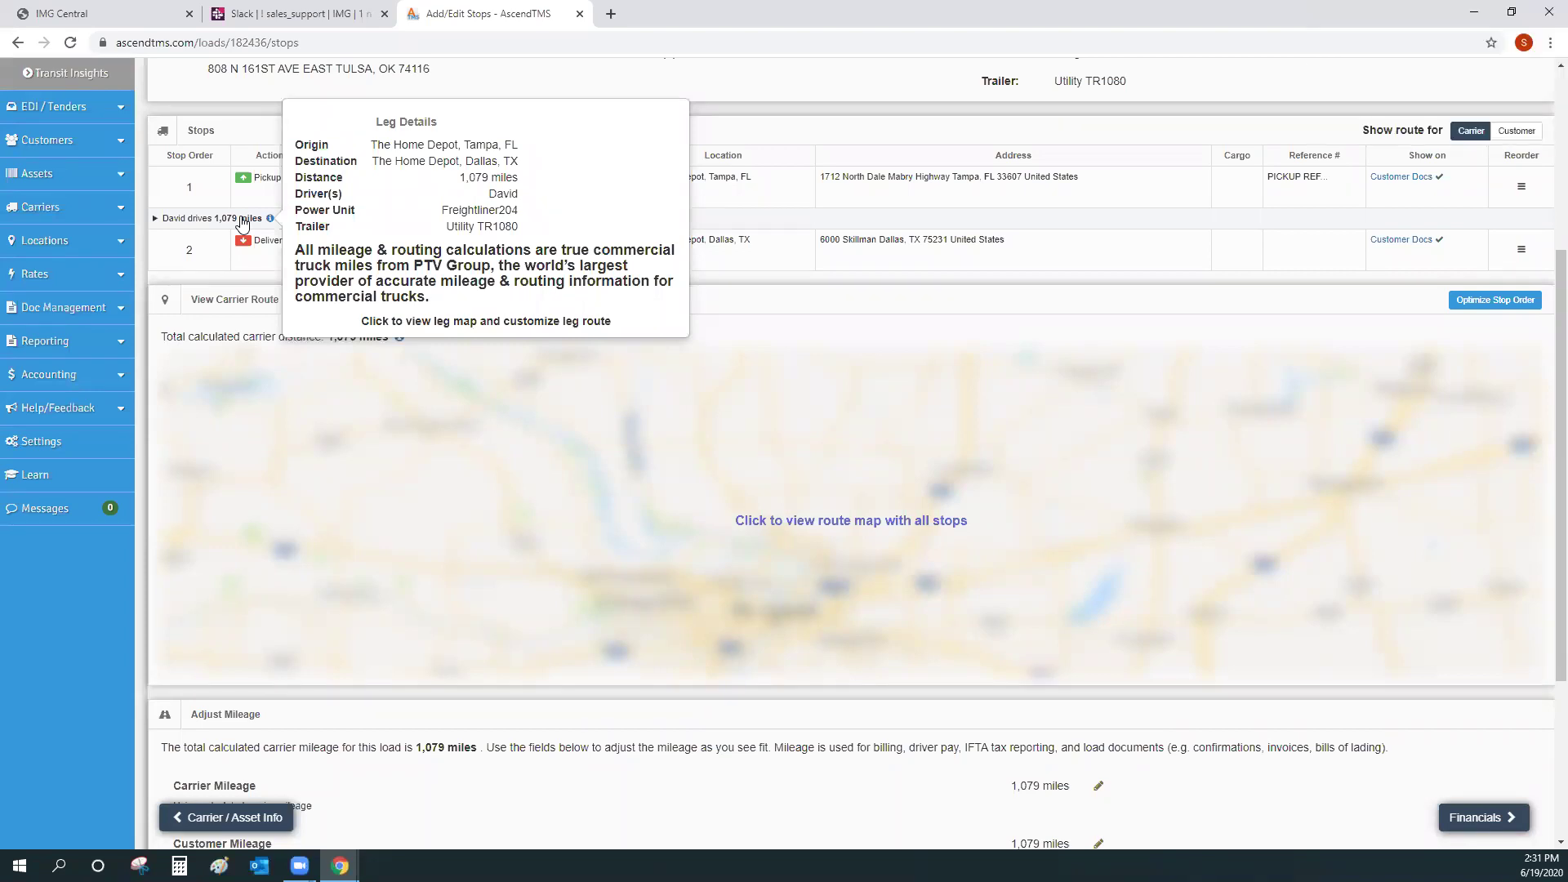
pyautogui.click(579, 456)
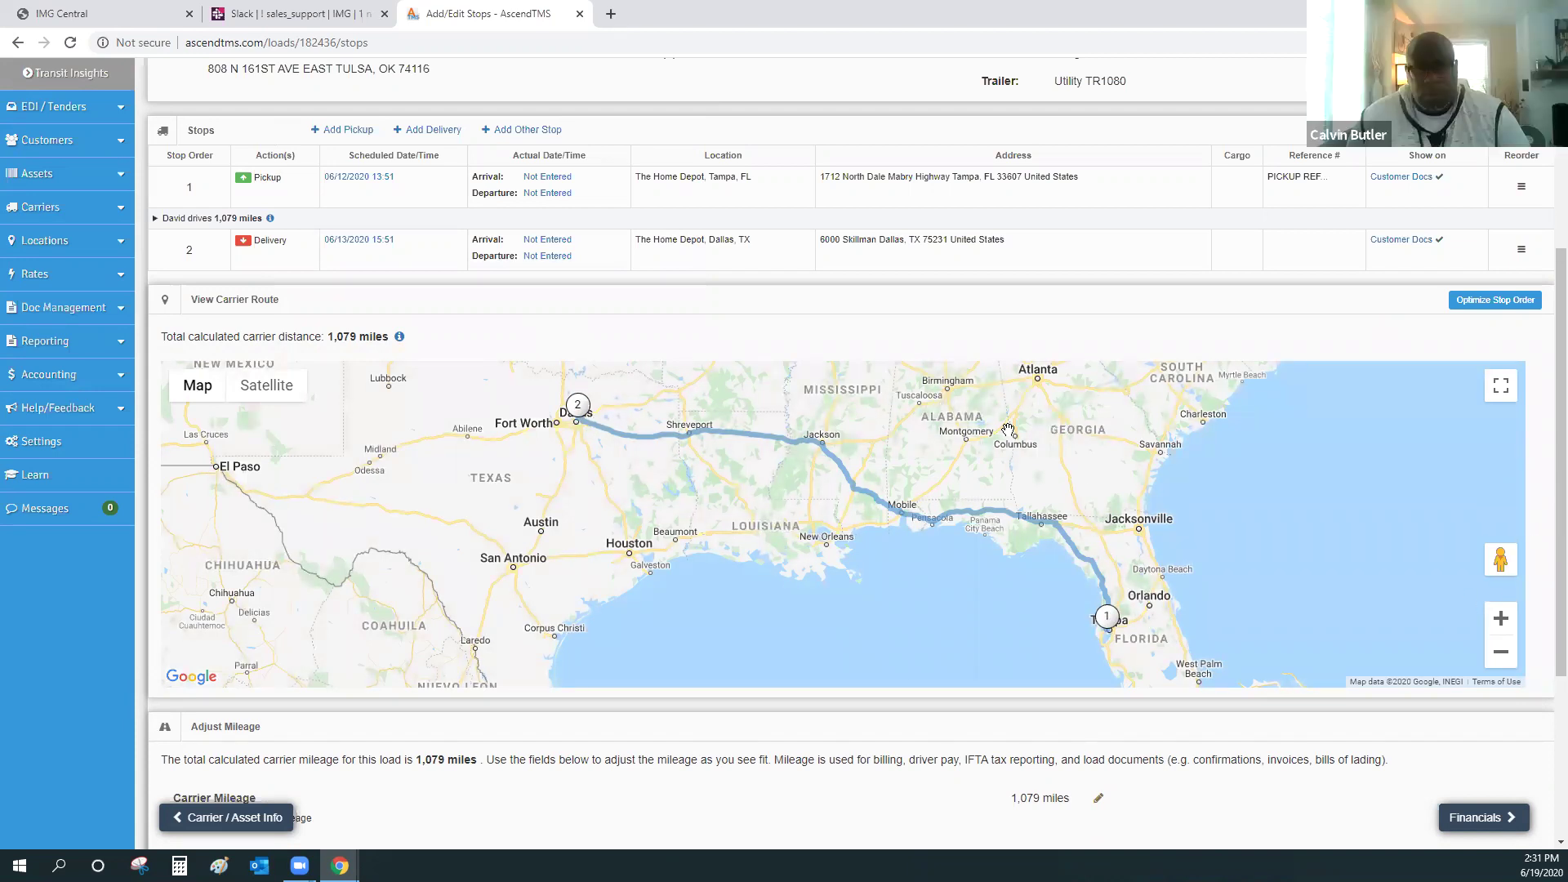
# Step: Zoom in on the Florida part of the carrier route down to street level around Fanning Springs
pyautogui.click(1502, 619)
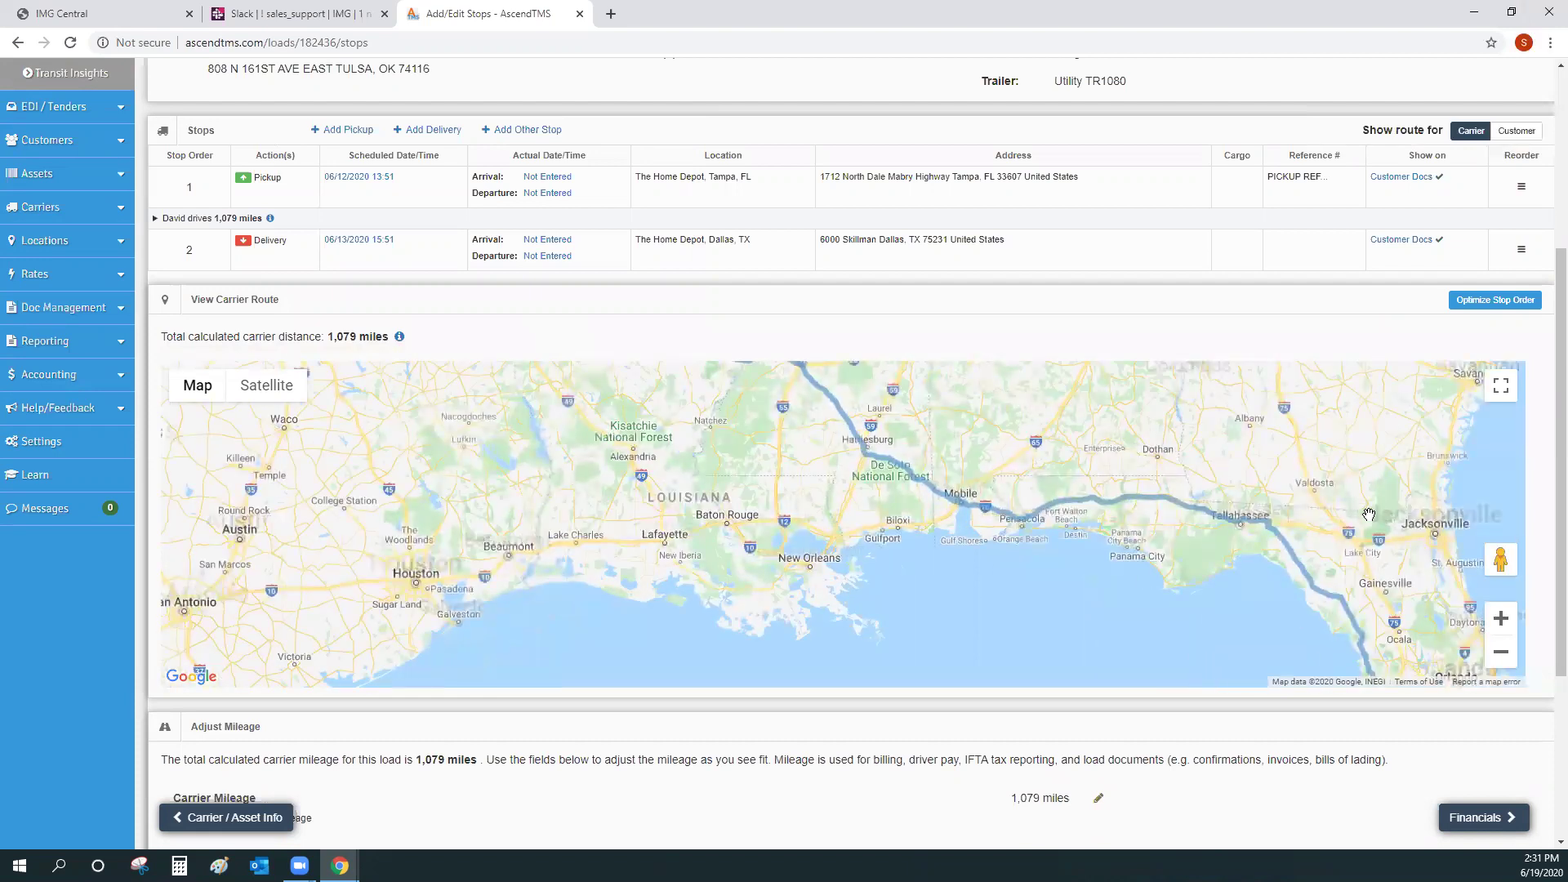
pyautogui.moveTo(1454, 519); pyautogui.dragTo(1297, 492)
pyautogui.click(1501, 619)
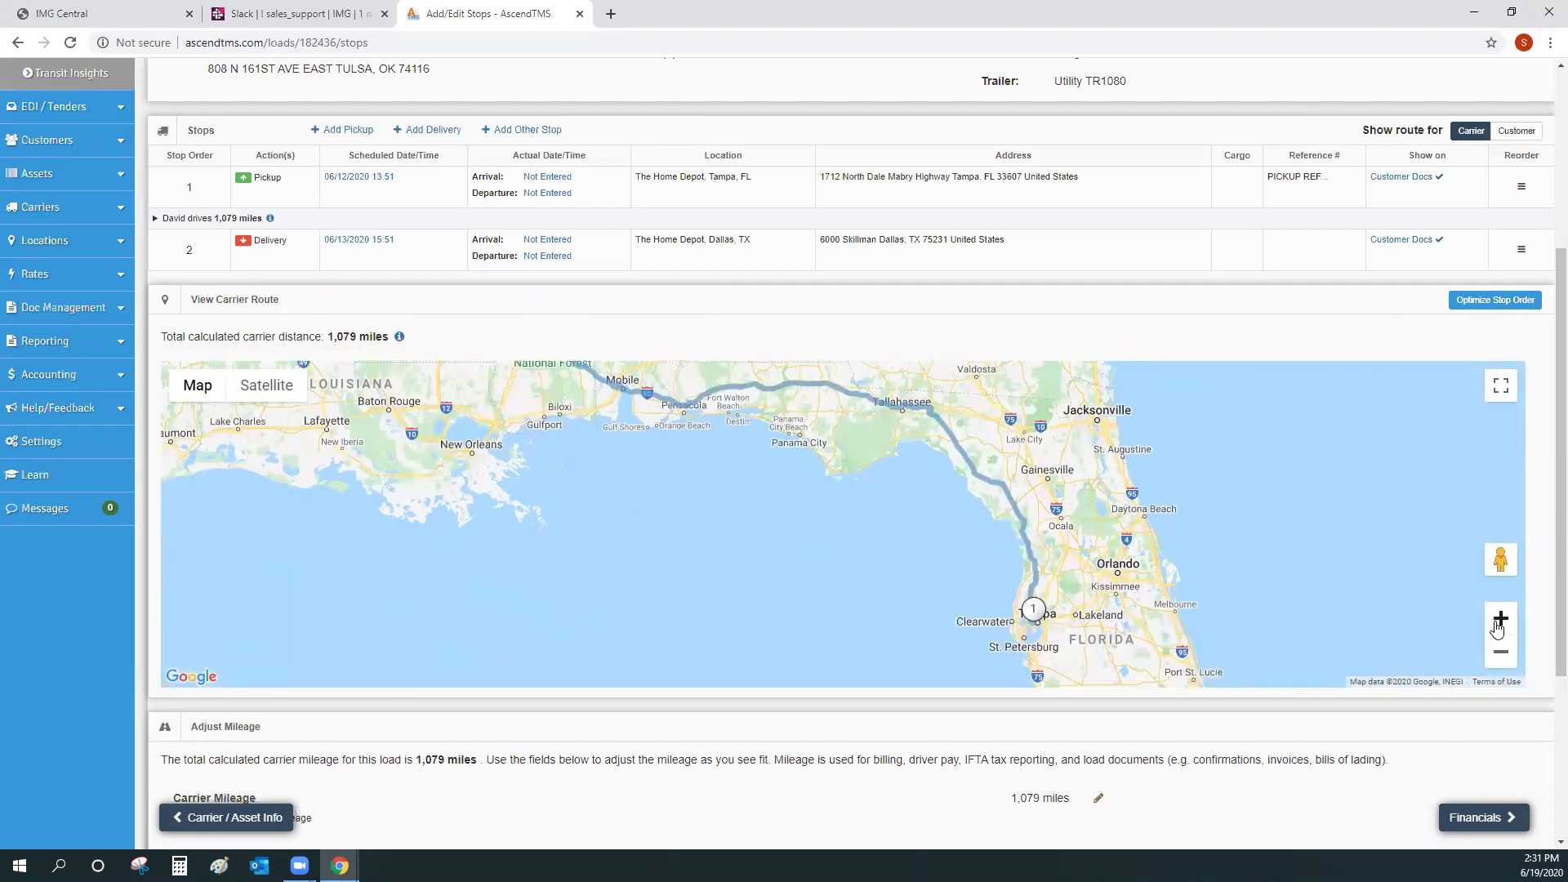
pyautogui.click(1501, 620)
pyautogui.click(1502, 621)
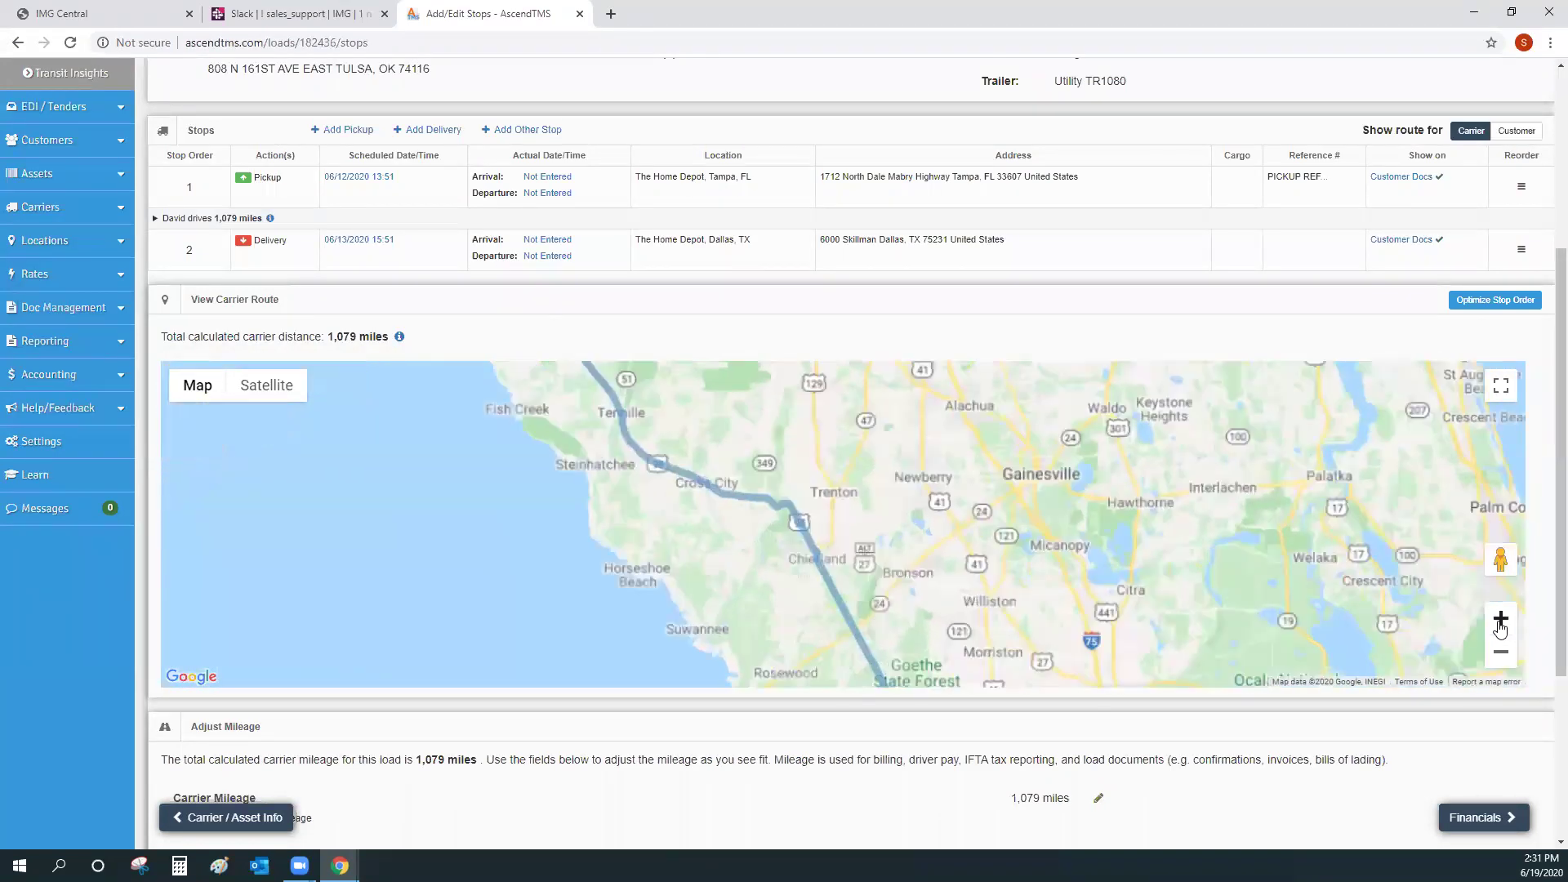
pyautogui.click(1501, 620)
pyautogui.click(1501, 621)
pyautogui.moveTo(1171, 606); pyautogui.dragTo(1491, 625)
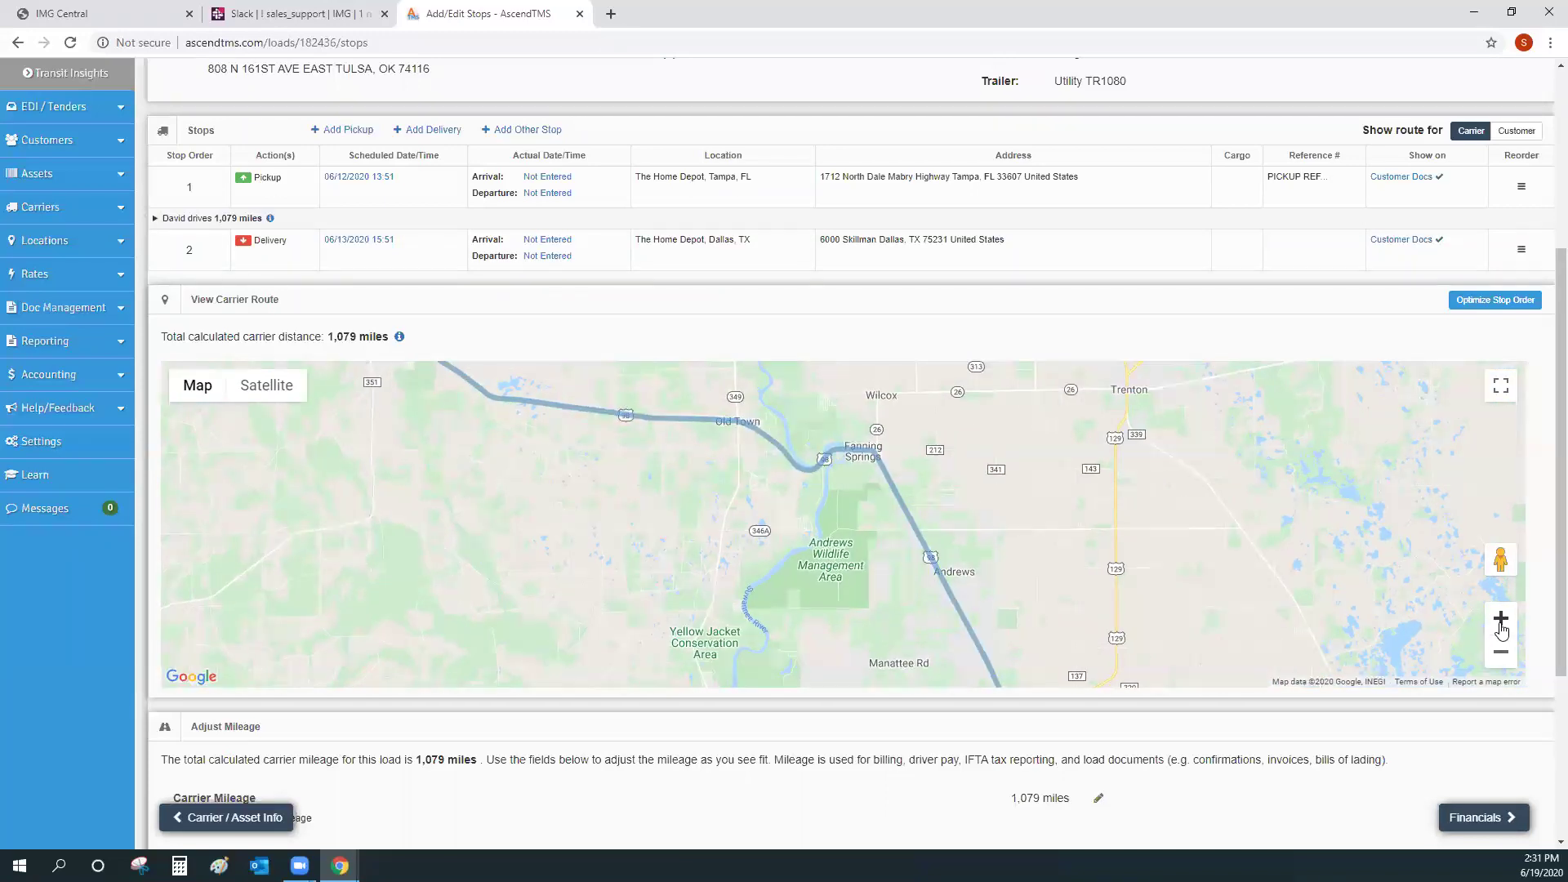
pyautogui.click(1502, 623)
pyautogui.click(1501, 622)
pyautogui.moveTo(1274, 466); pyautogui.dragTo(1156, 679)
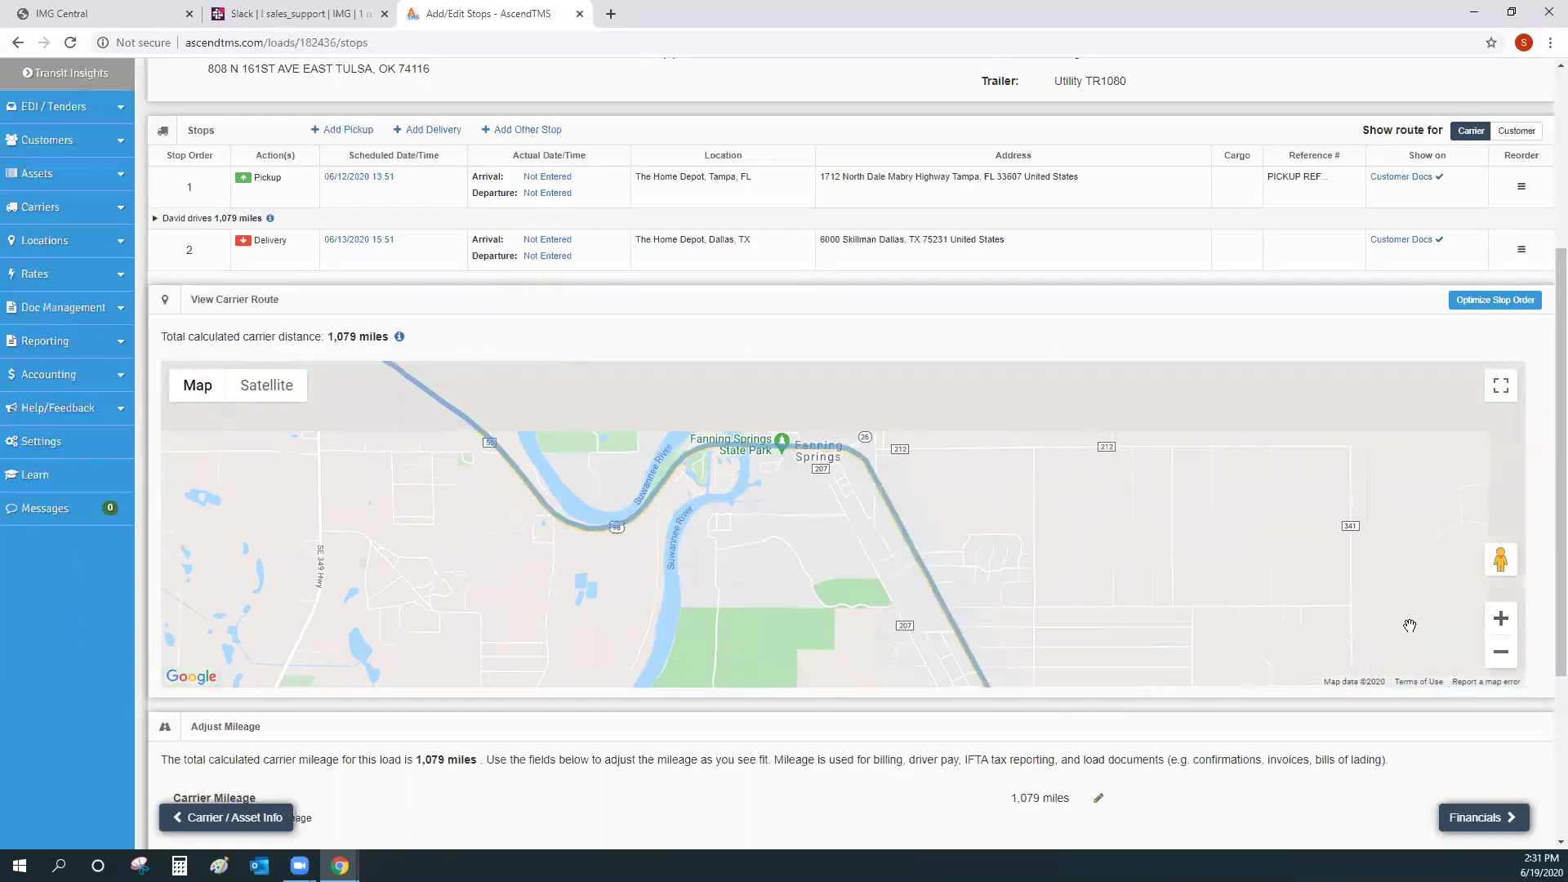
# Step: Zoom the route map back out and recentre it on the whole route from Tampa to Dallas
pyautogui.click(1502, 652)
pyautogui.click(1501, 652)
pyautogui.click(1502, 653)
pyautogui.click(1501, 655)
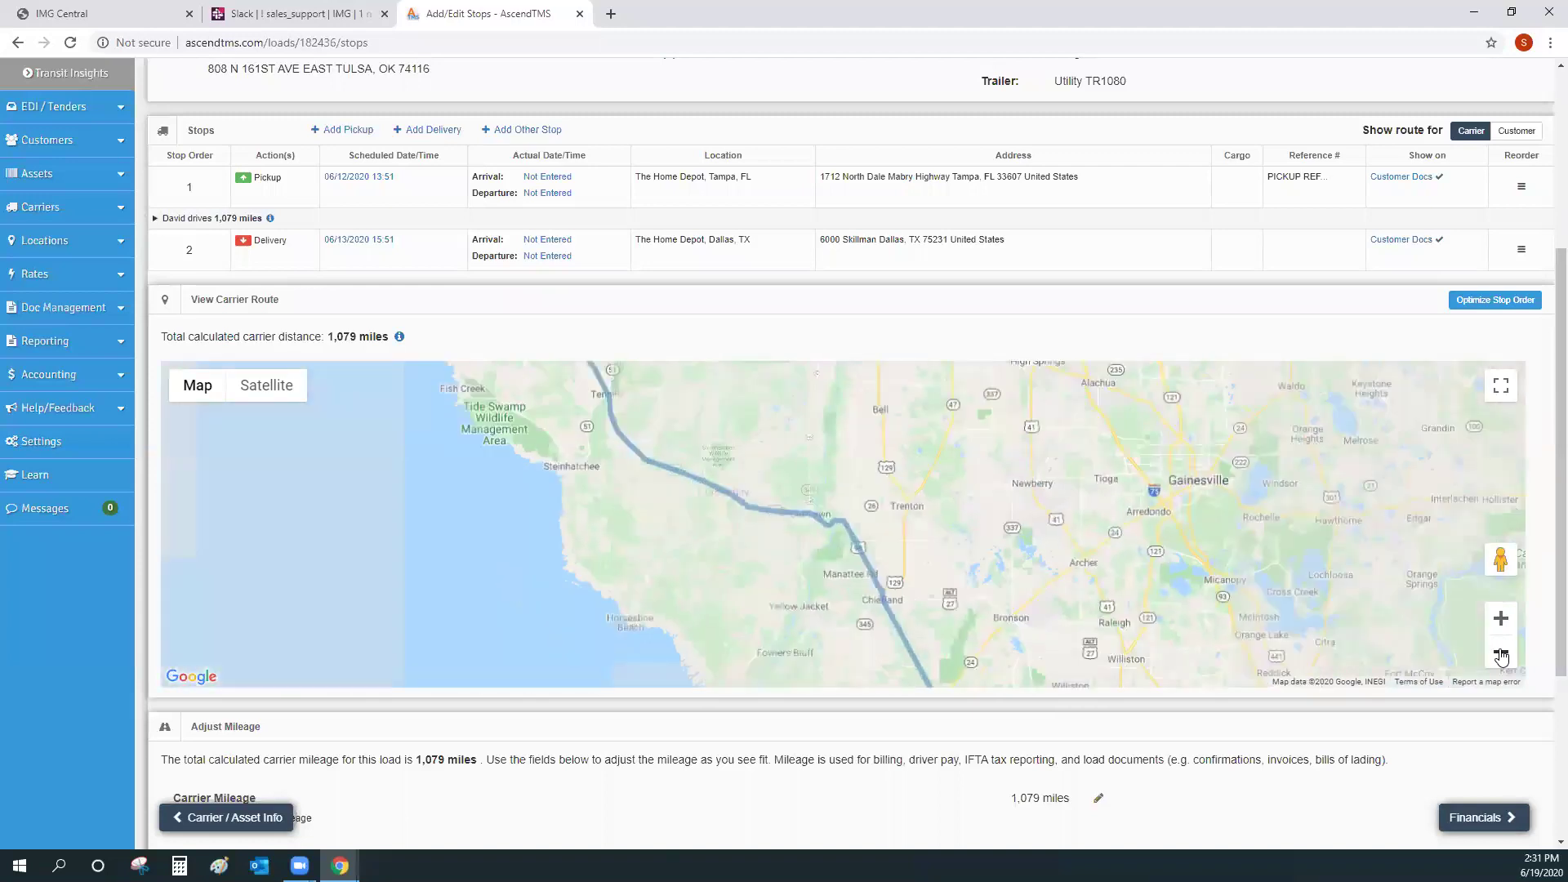
pyautogui.click(1502, 655)
pyautogui.click(1501, 655)
pyautogui.click(1501, 653)
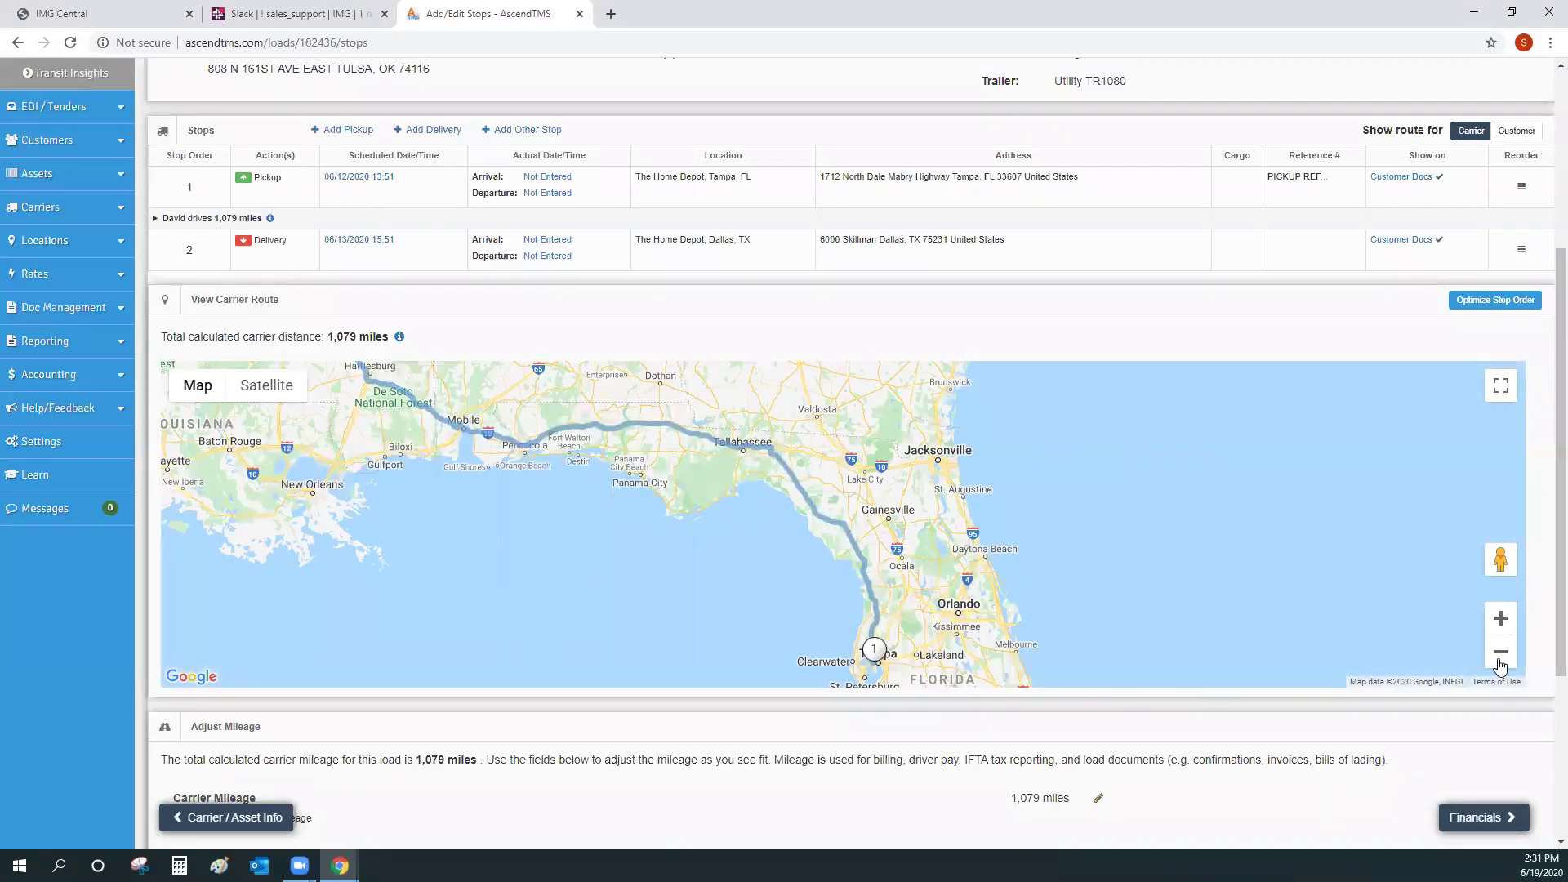
pyautogui.click(1501, 654)
pyautogui.moveTo(809, 474); pyautogui.dragTo(1109, 494)
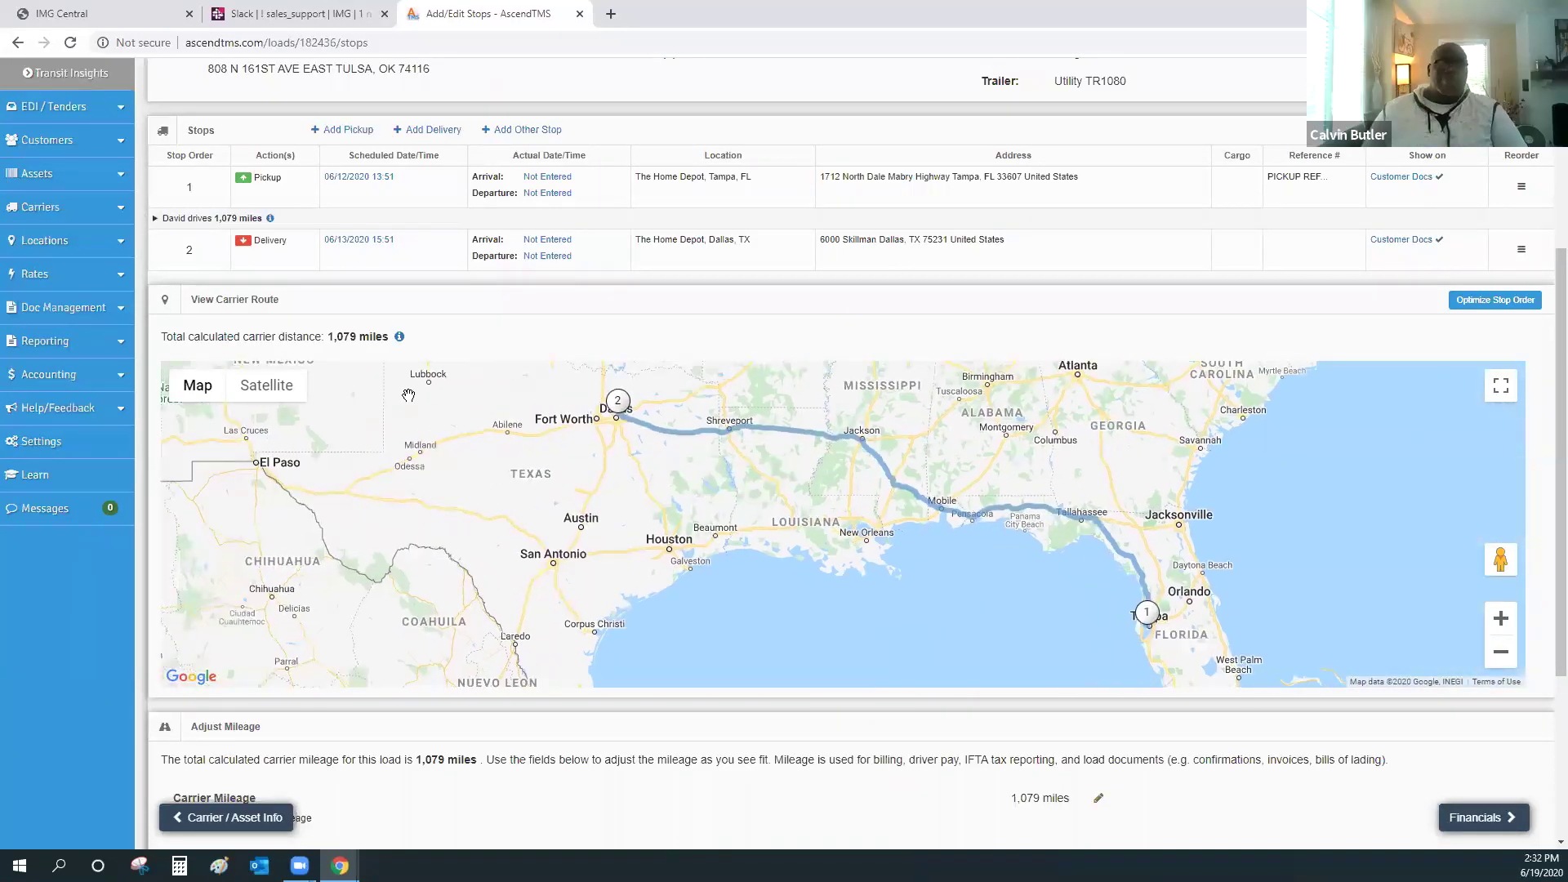
# Step: Switch the deadhead mileage to calculation by entered locations and point out the Pre-Pickup Deadhead Location field
pyautogui.scroll(-4, 652, 590)
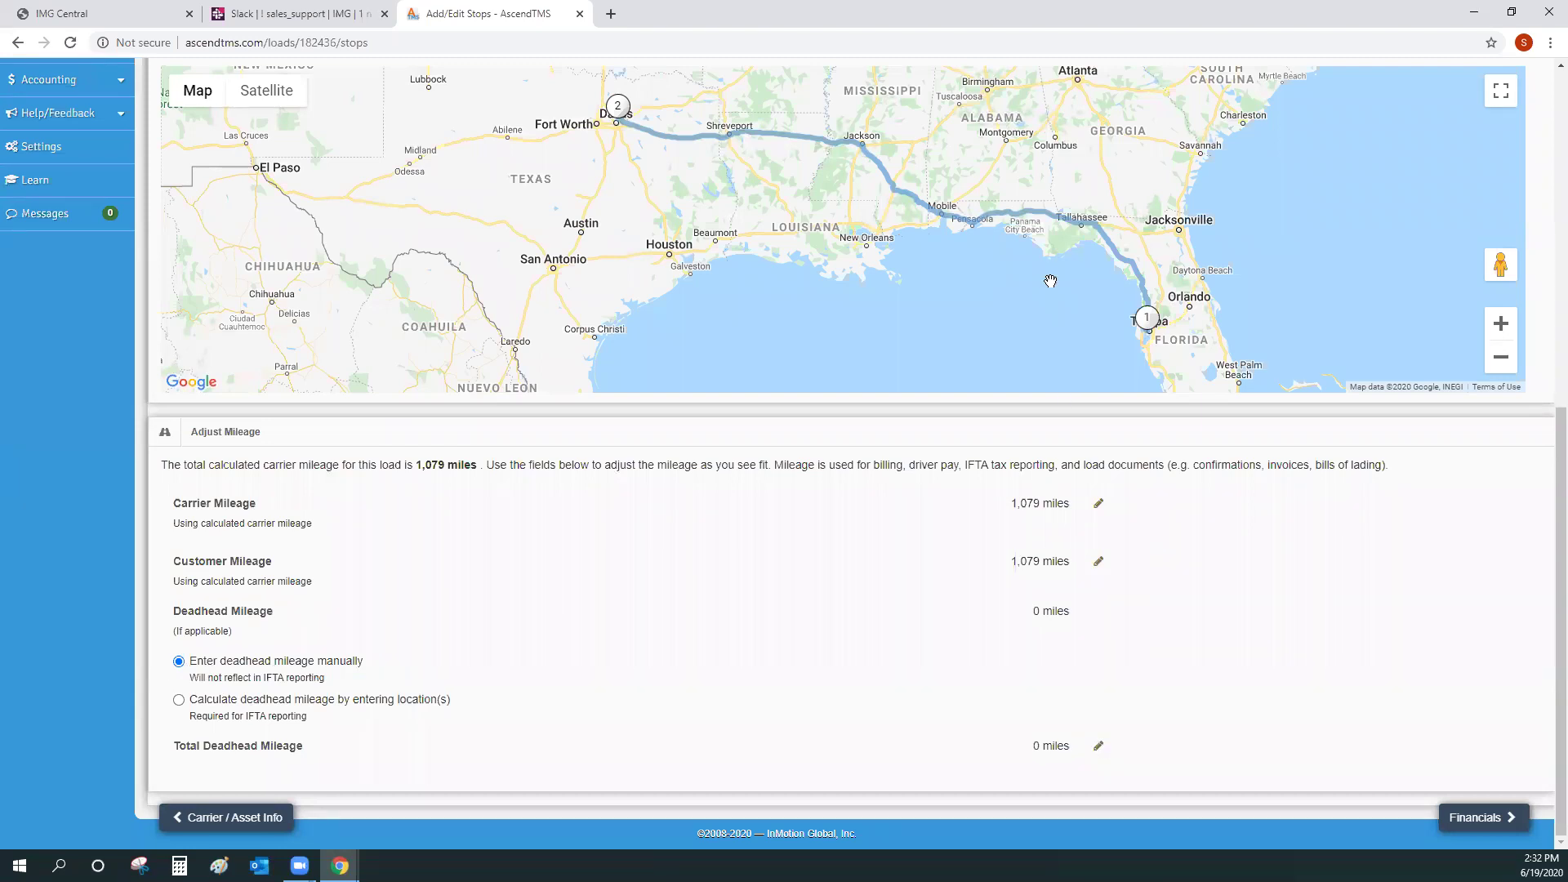
pyautogui.moveTo(654, 169); pyautogui.dragTo(745, 201)
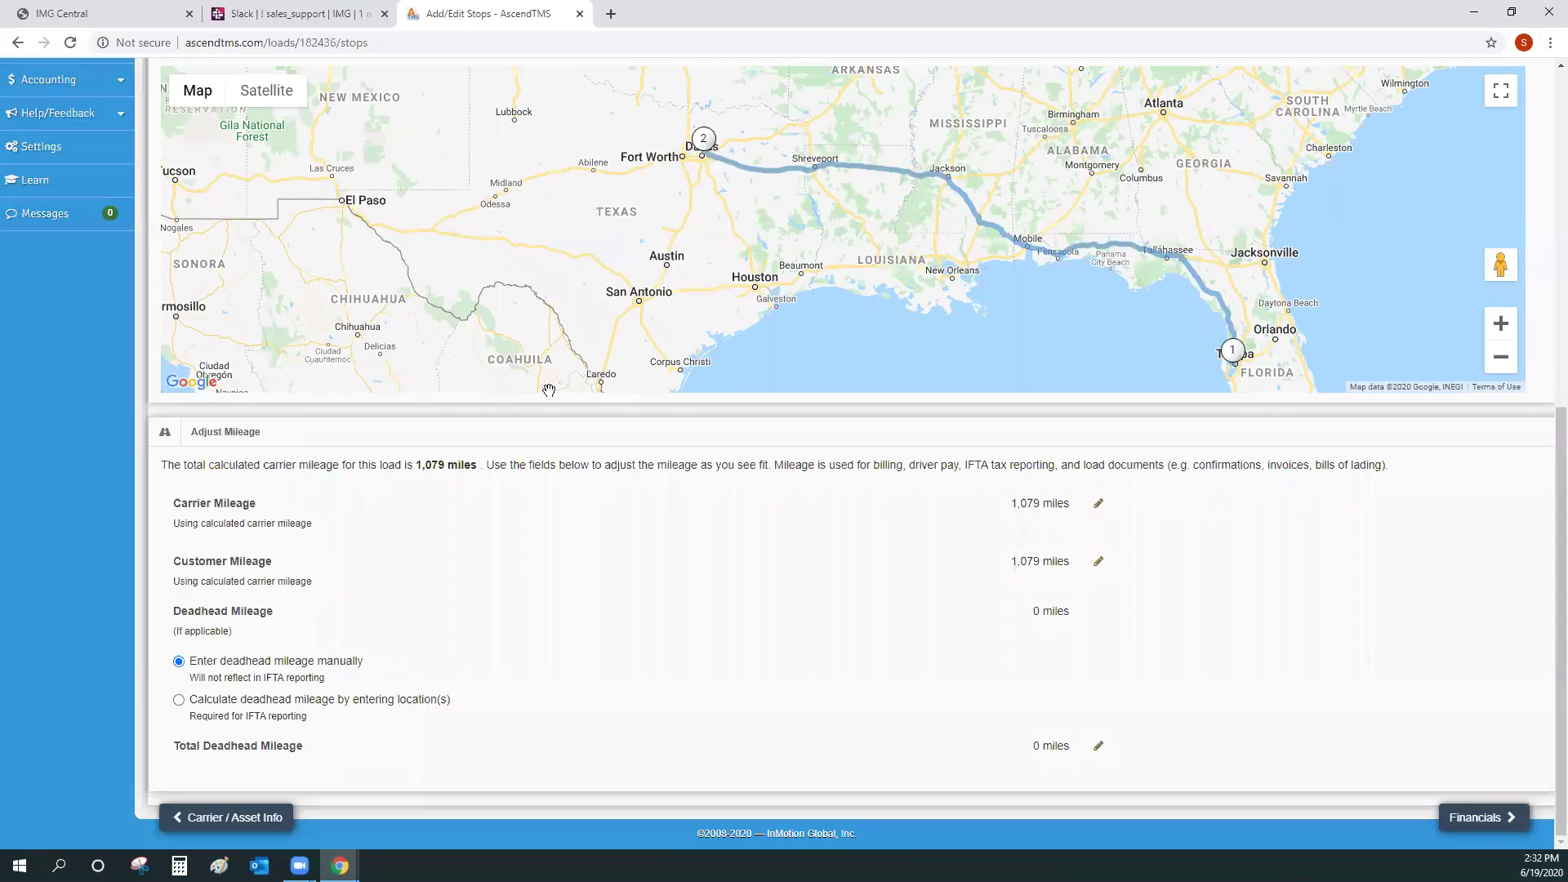
pyautogui.click(179, 701)
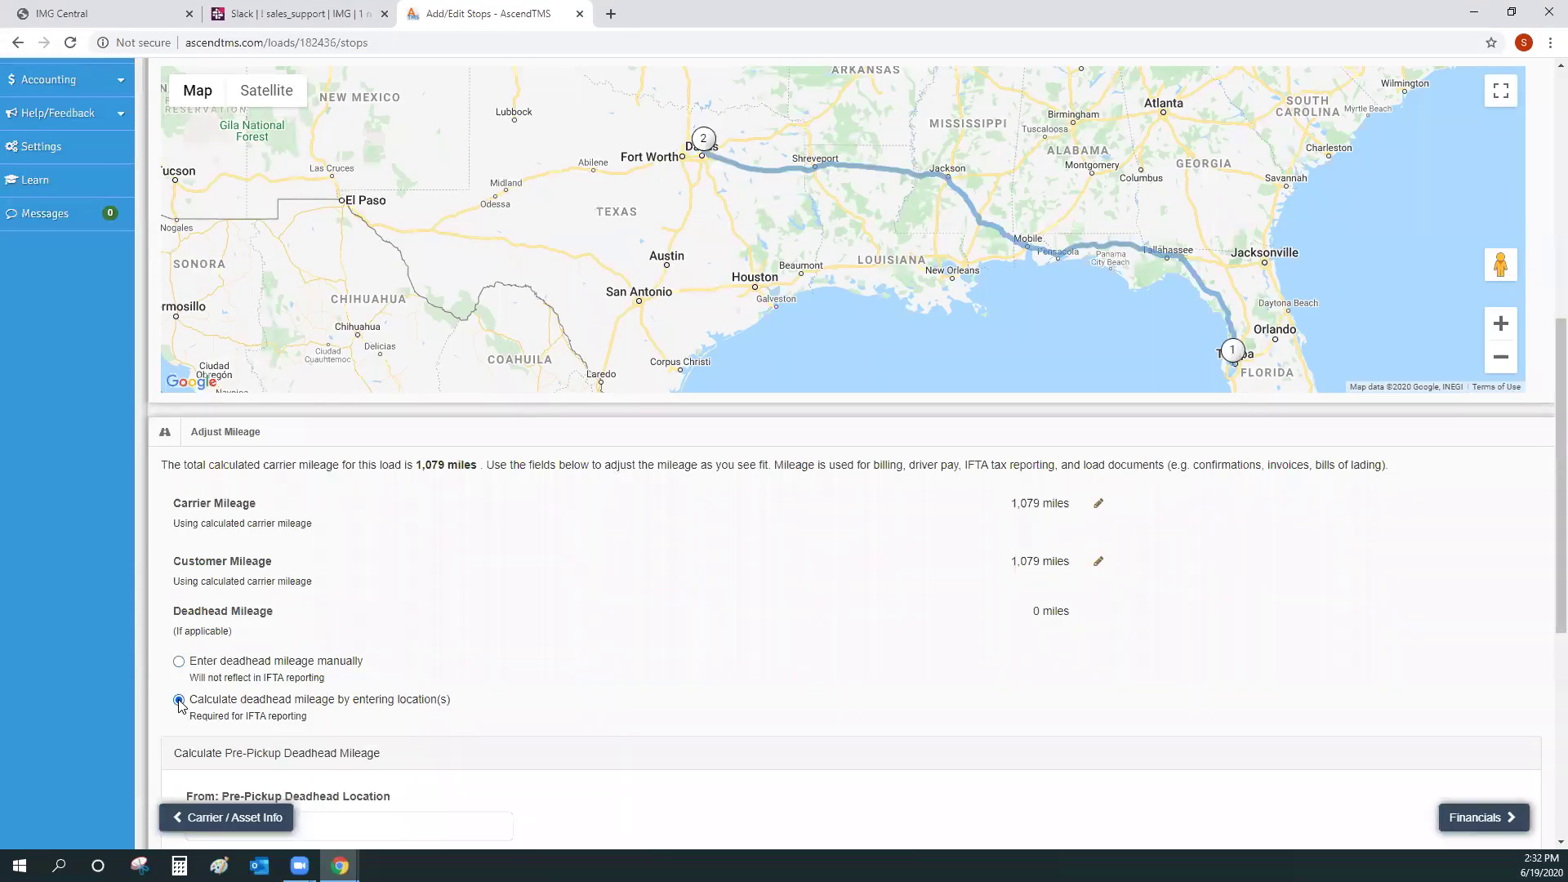
pyautogui.scroll(-5, 180, 704)
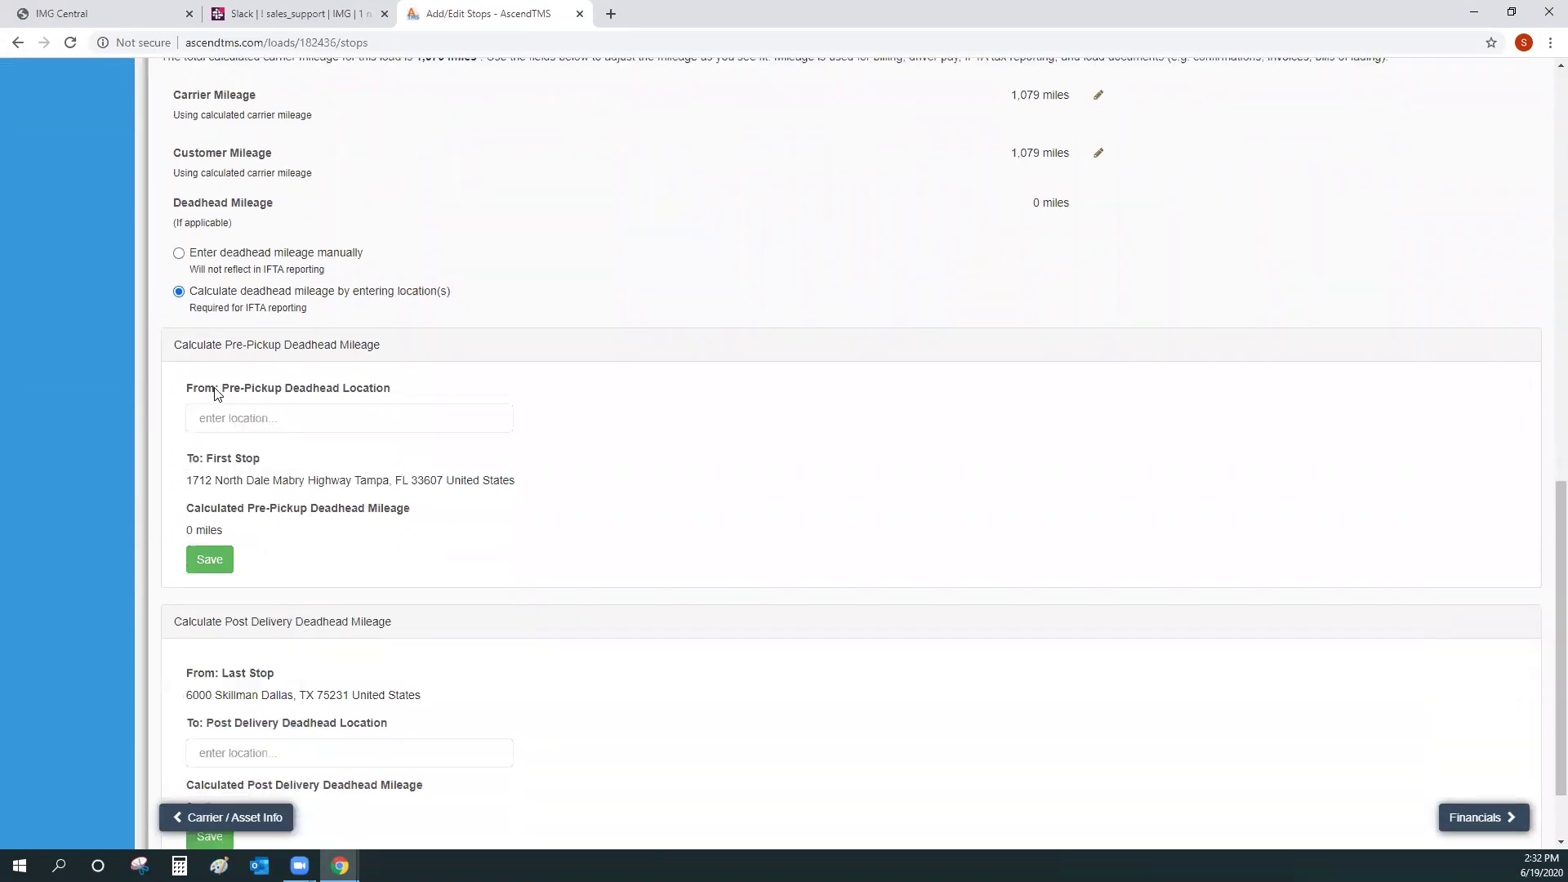
pyautogui.moveTo(216, 391); pyautogui.dragTo(440, 387)
pyautogui.scroll(-2, 440, 386)
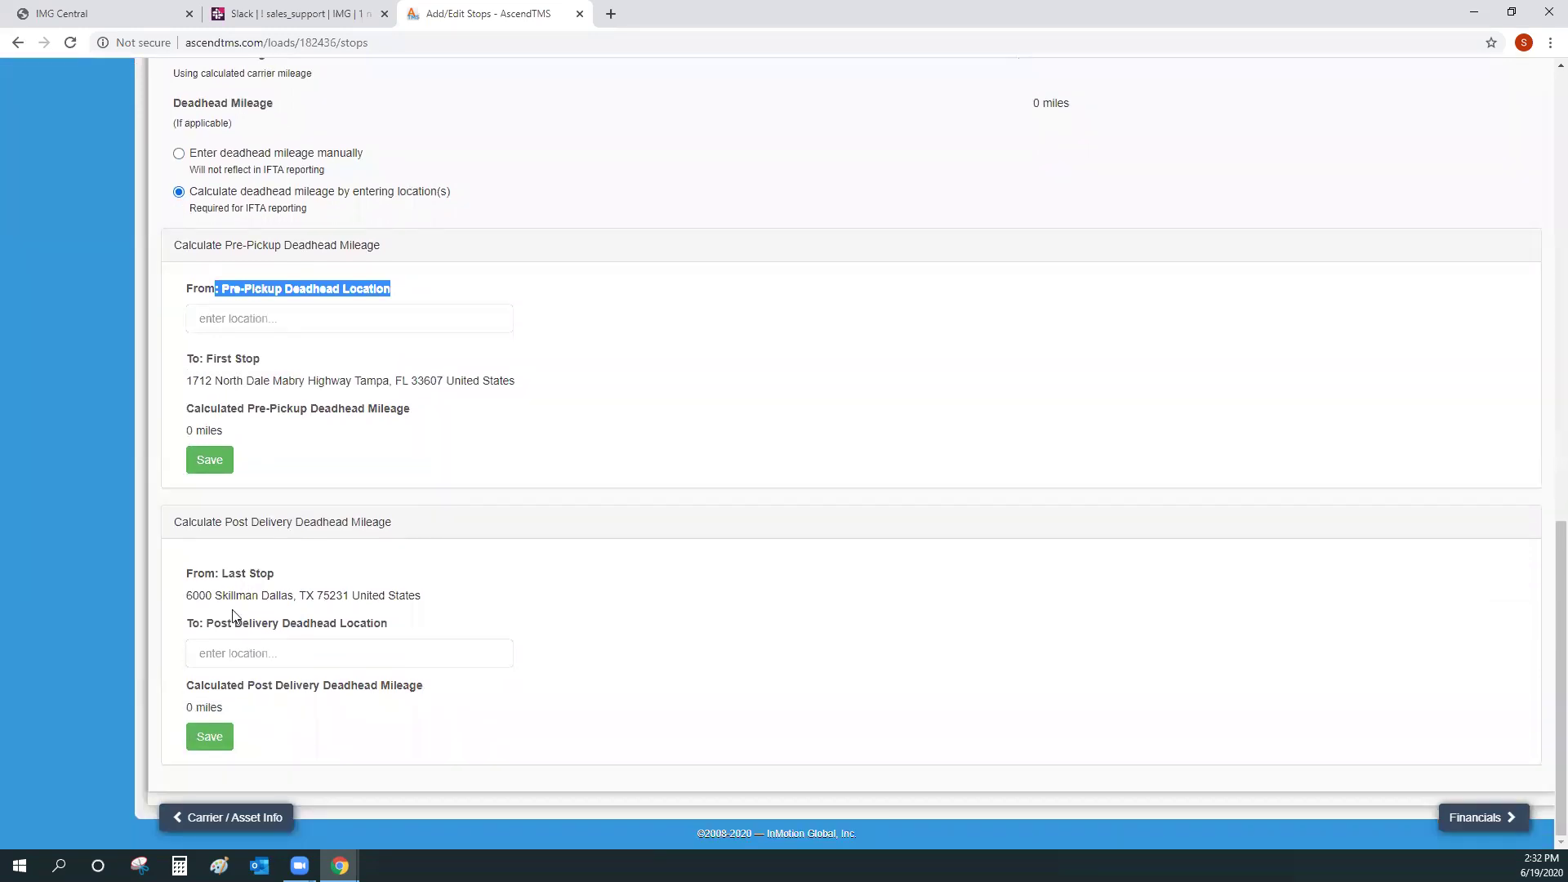
# Step: Enter Abilene, TX, USA as the Post Delivery Deadhead Location
pyautogui.moveTo(204, 625); pyautogui.dragTo(390, 606)
pyautogui.click(384, 630)
pyautogui.click(204, 655)
pyautogui.write('abil')
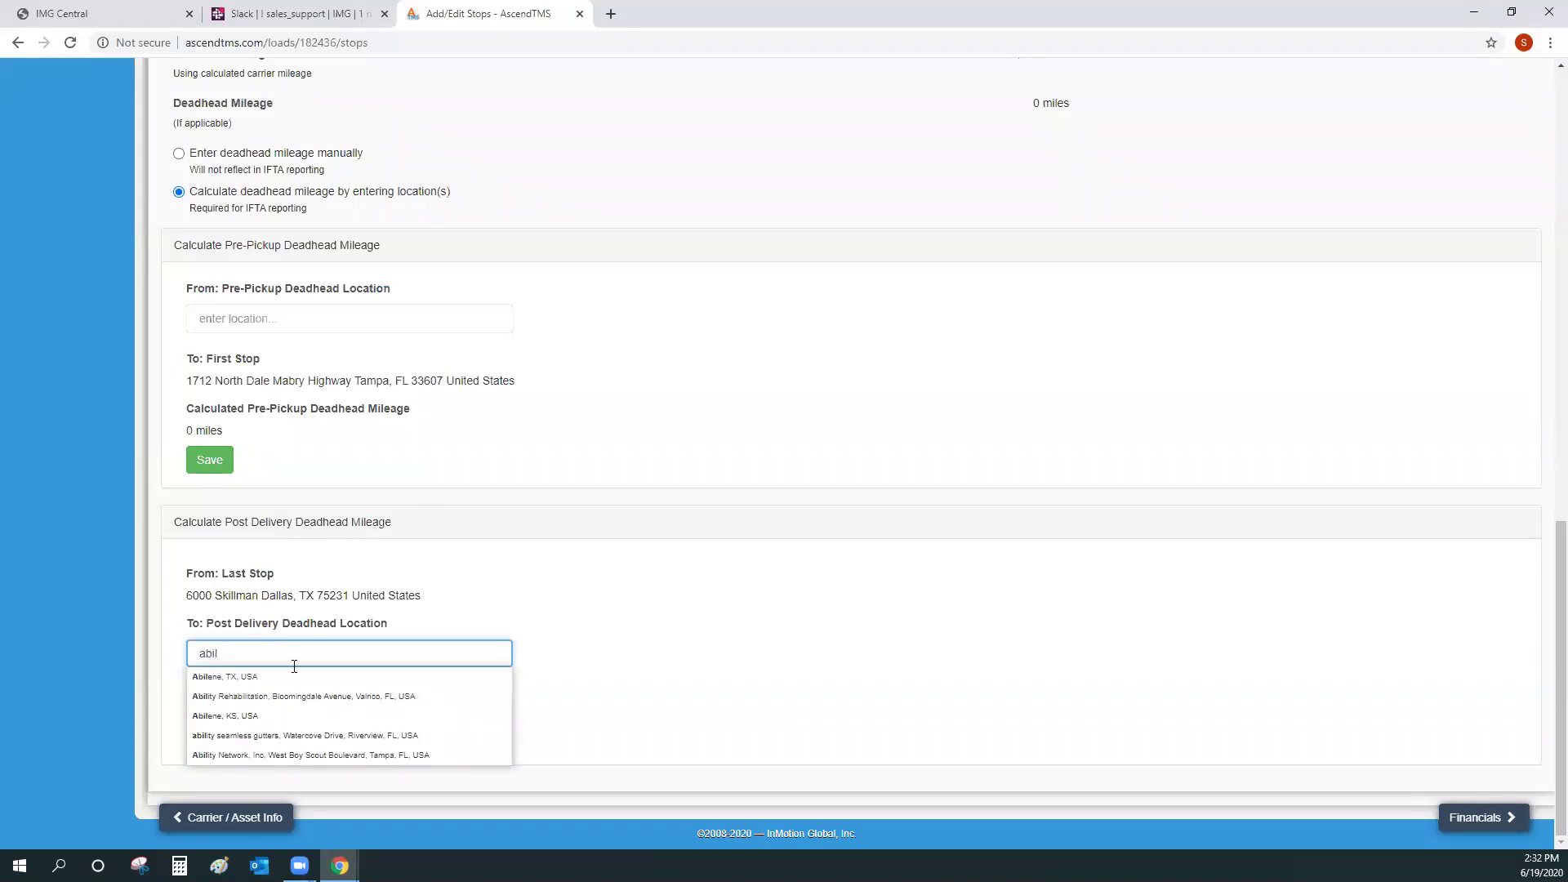
pyautogui.click(210, 681)
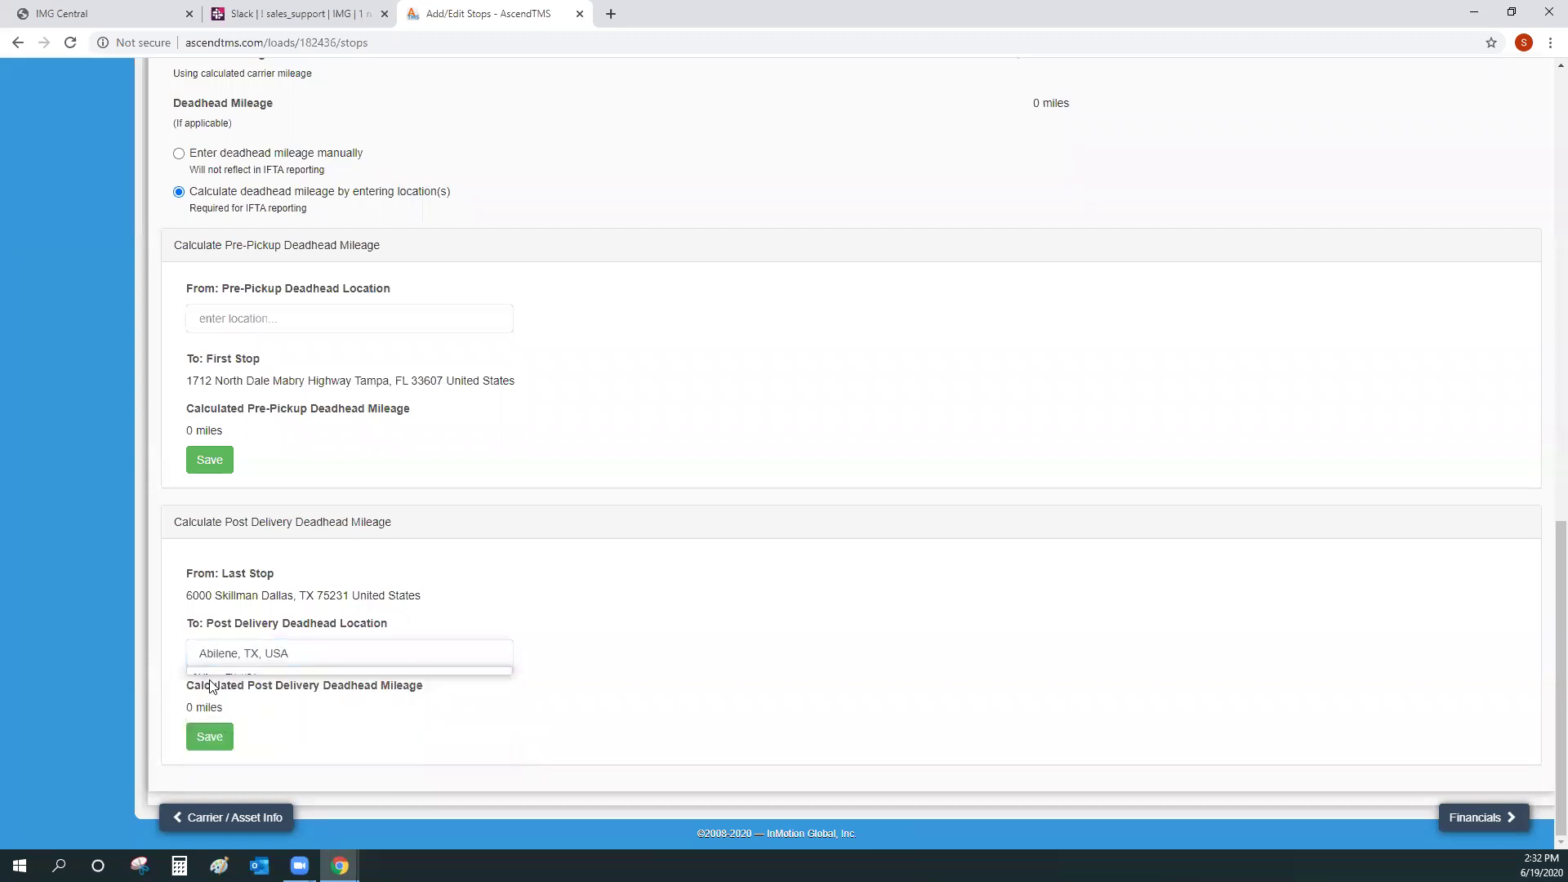
pyautogui.scroll(-1, 229, 694)
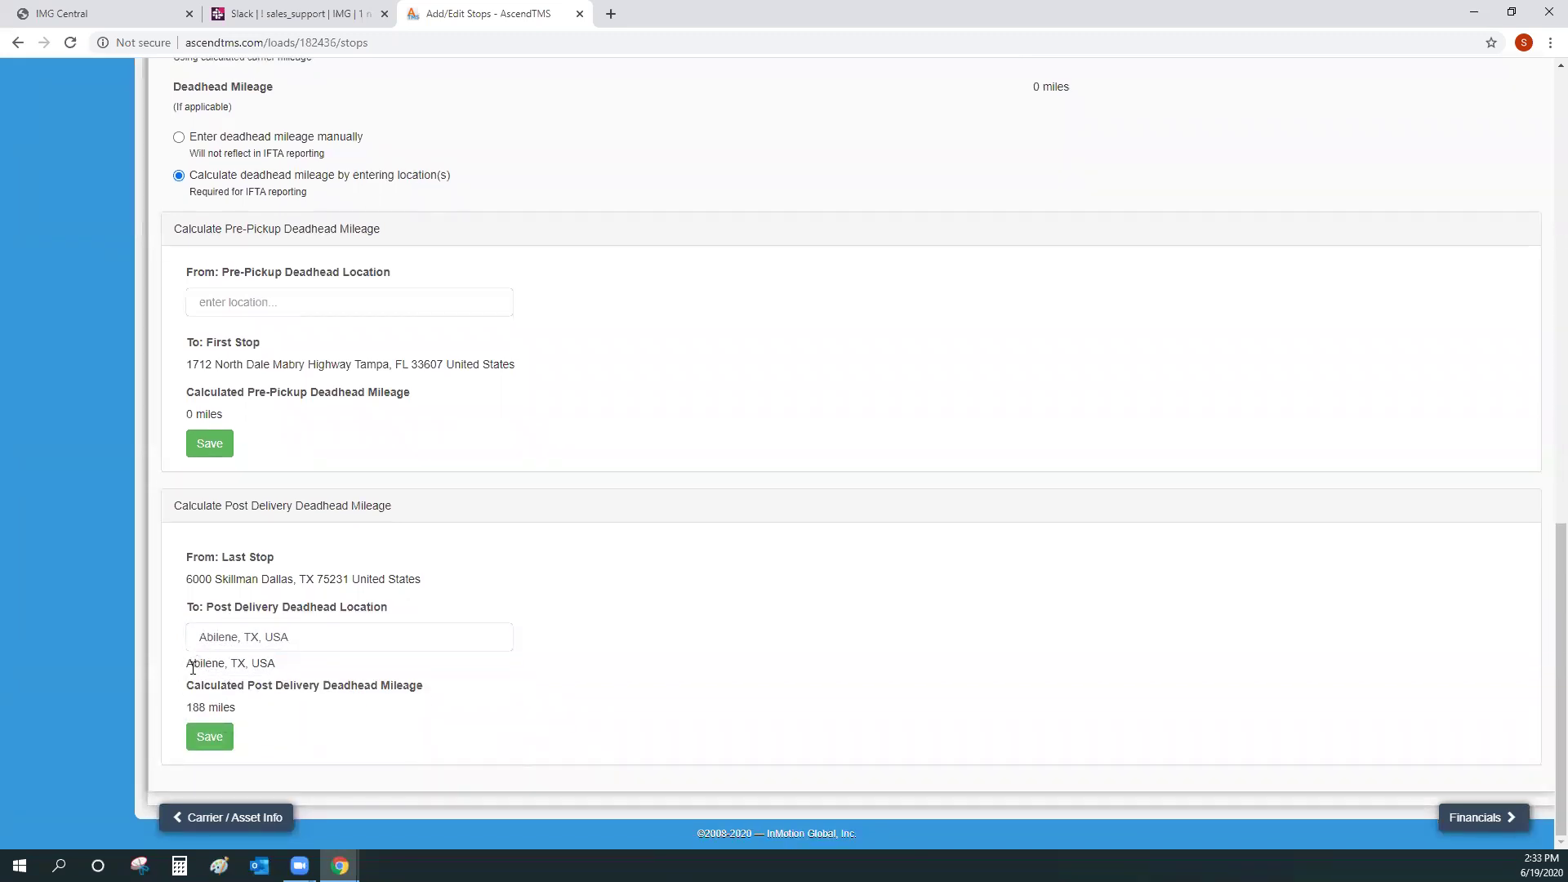
# Step: Highlight the post-delivery destination, the last stop's address and the calculated post-delivery deadhead mileage
pyautogui.moveTo(188, 663); pyautogui.dragTo(323, 667)
pyautogui.click(325, 666)
pyautogui.moveTo(188, 582); pyautogui.dragTo(490, 581)
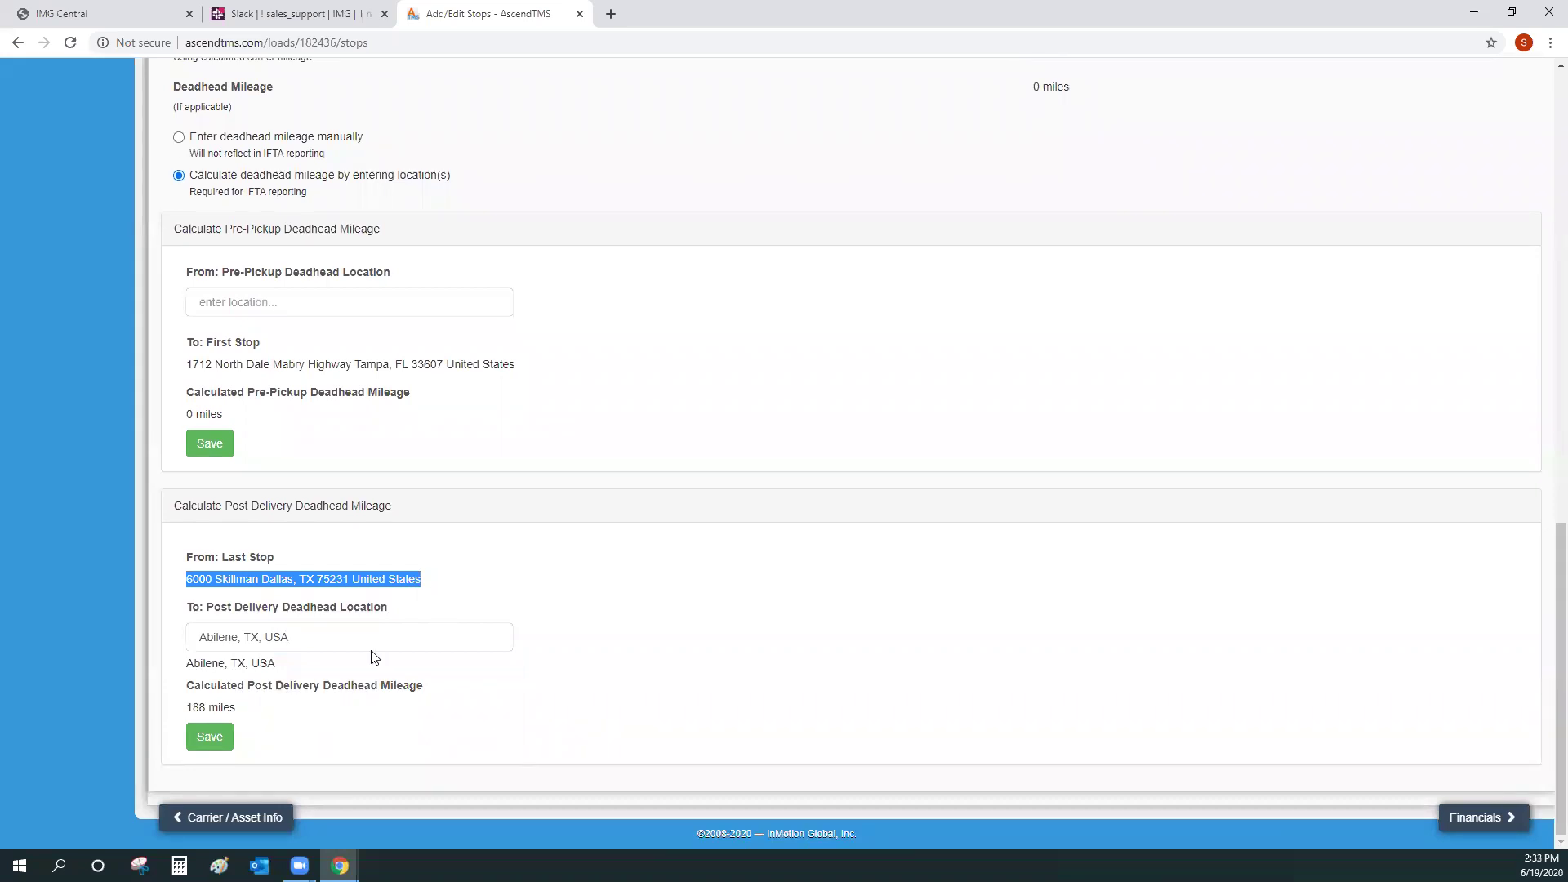
pyautogui.moveTo(186, 707); pyautogui.dragTo(276, 711)
pyautogui.click(276, 710)
# Step: Switch the deadhead mileage back to manual entry and return to the stops list and route map
pyautogui.scroll(2, 433, 679)
pyautogui.click(179, 300)
pyautogui.scroll(6, 572, 585)
pyautogui.scroll(4, 642, 481)
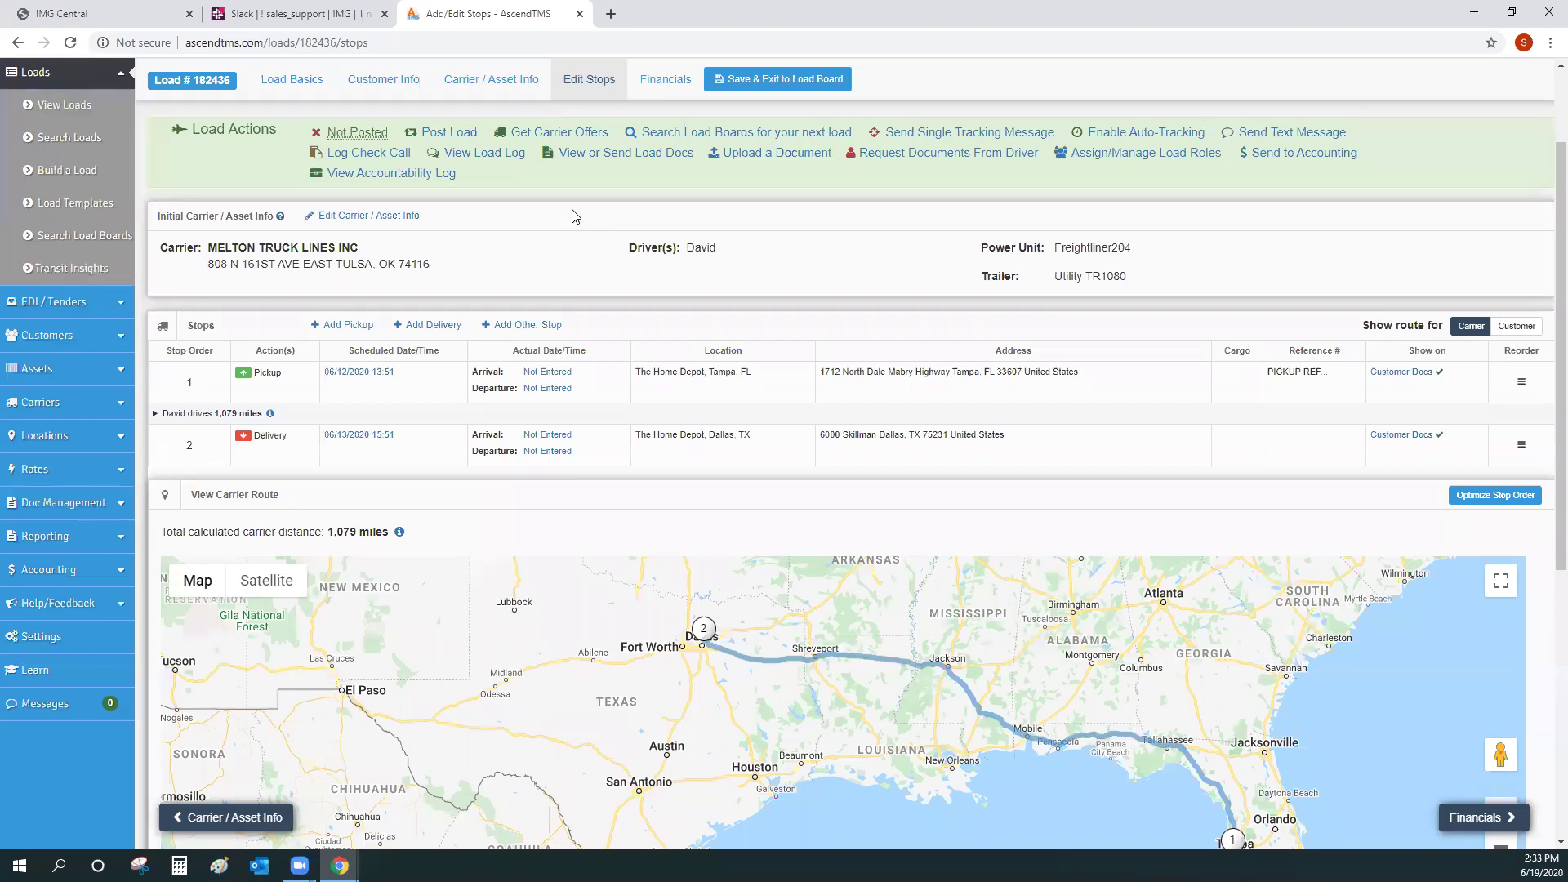
pyautogui.scroll(-1, 575, 215)
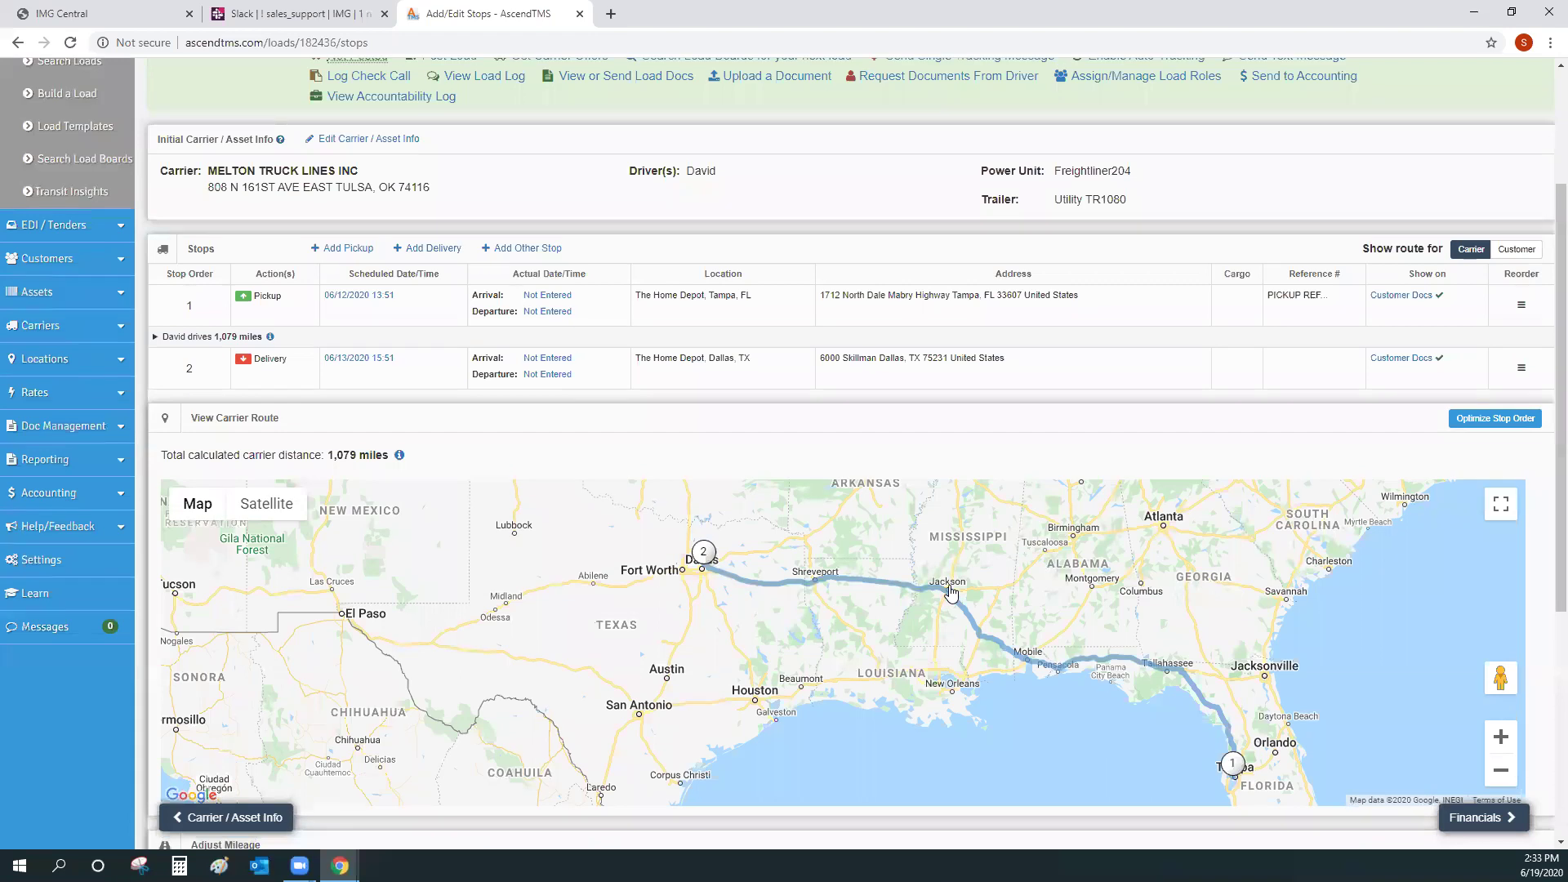
# Step: Expand the Locations section to show its options, and return to the load's stops list
pyautogui.scroll(3, 782, 309)
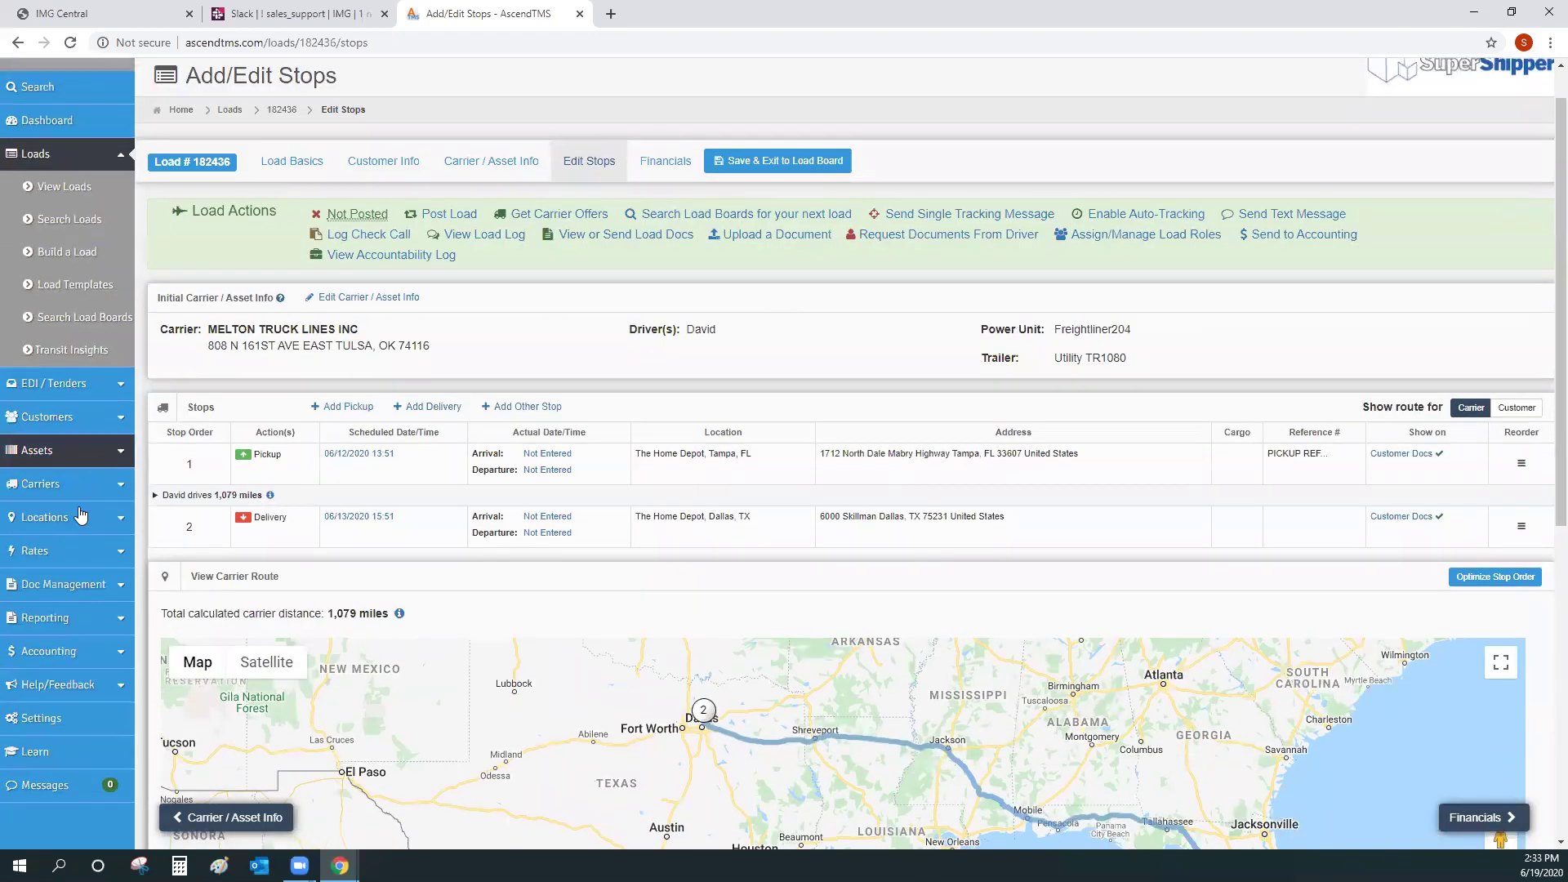
pyautogui.click(43, 521)
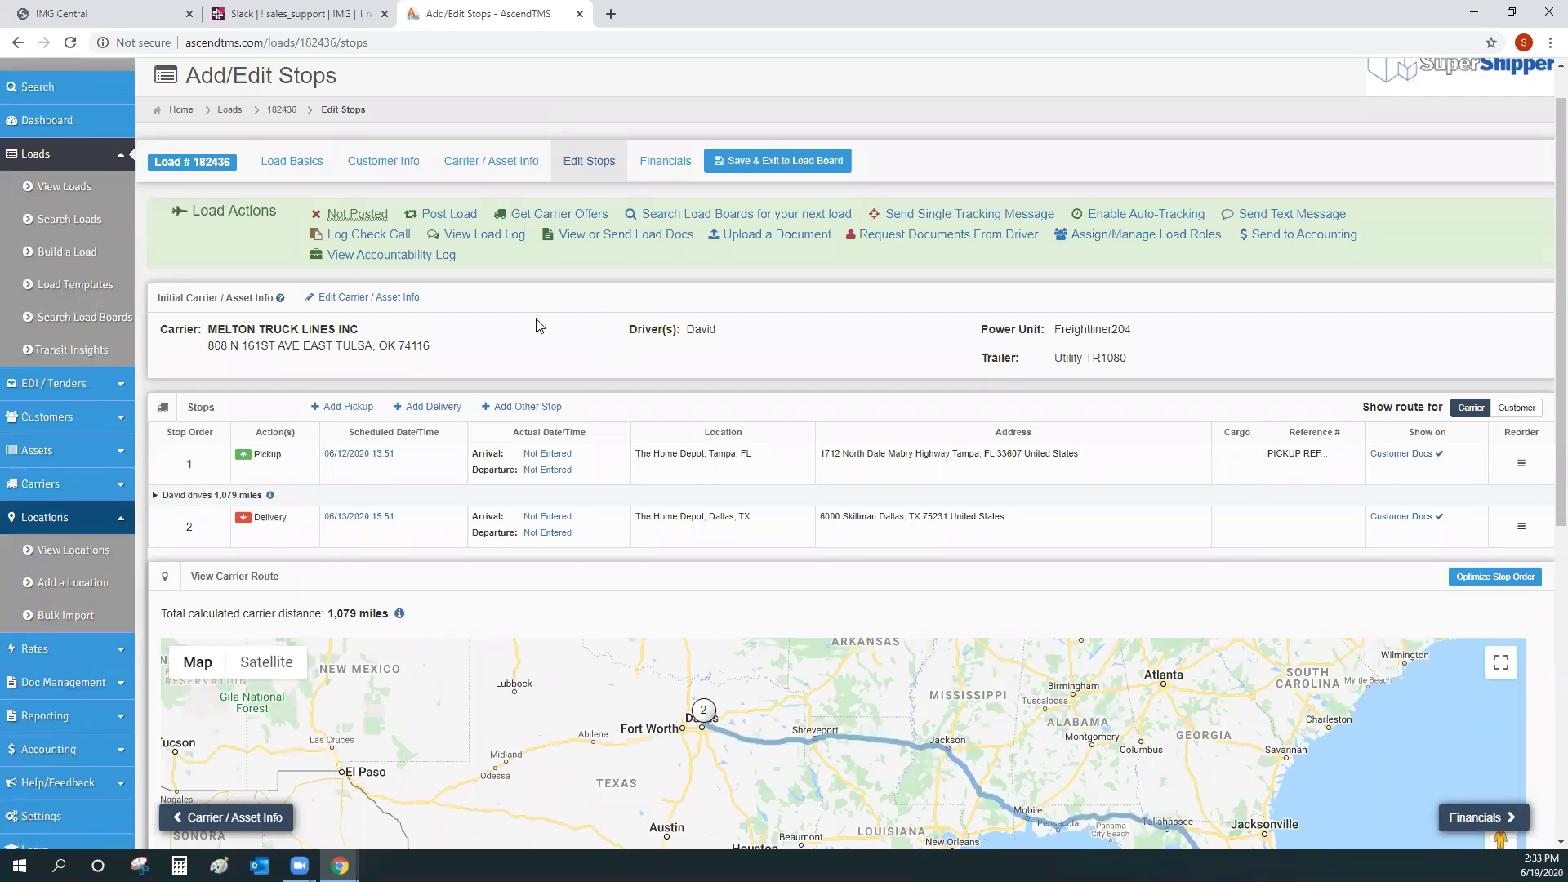
pyautogui.scroll(-1, 537, 331)
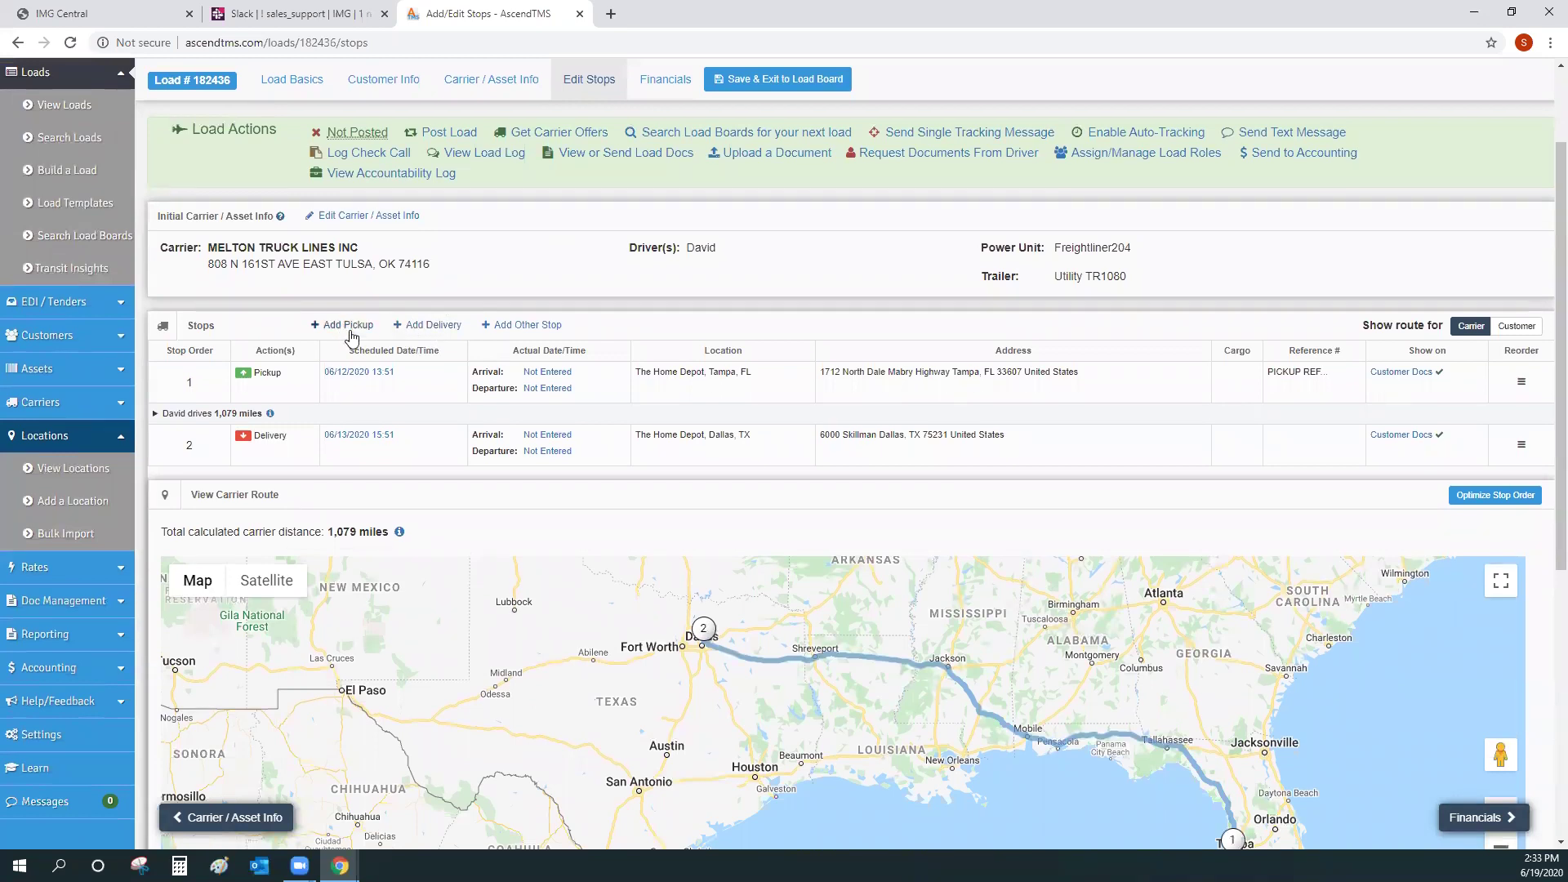
# Step: Add a new delivery stop to the load and search the existing stop locations for "home"
pyautogui.click(430, 326)
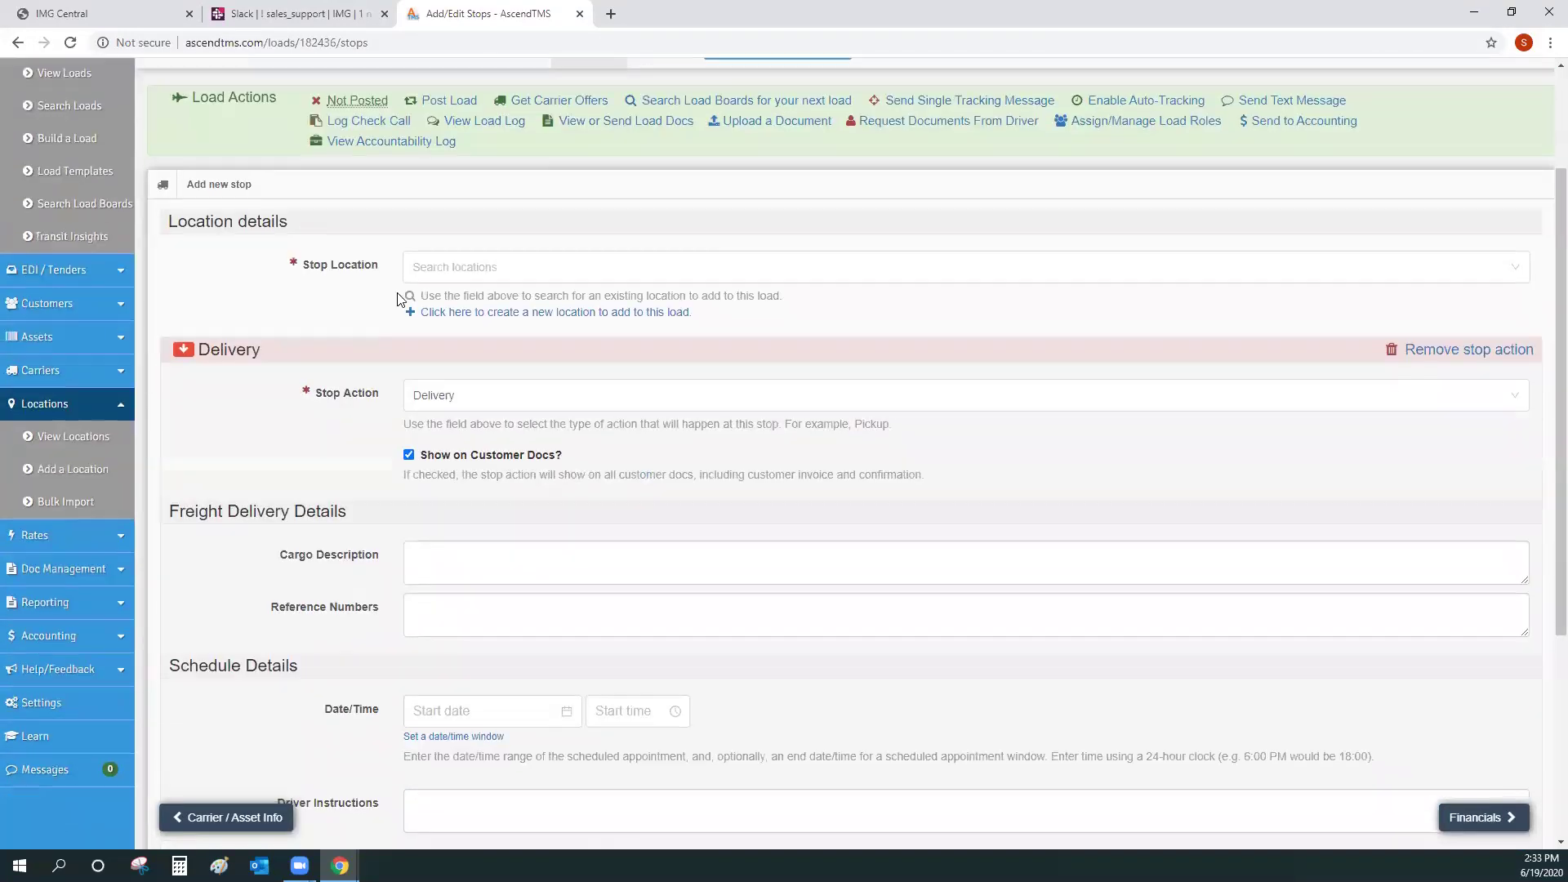
pyautogui.click(431, 268)
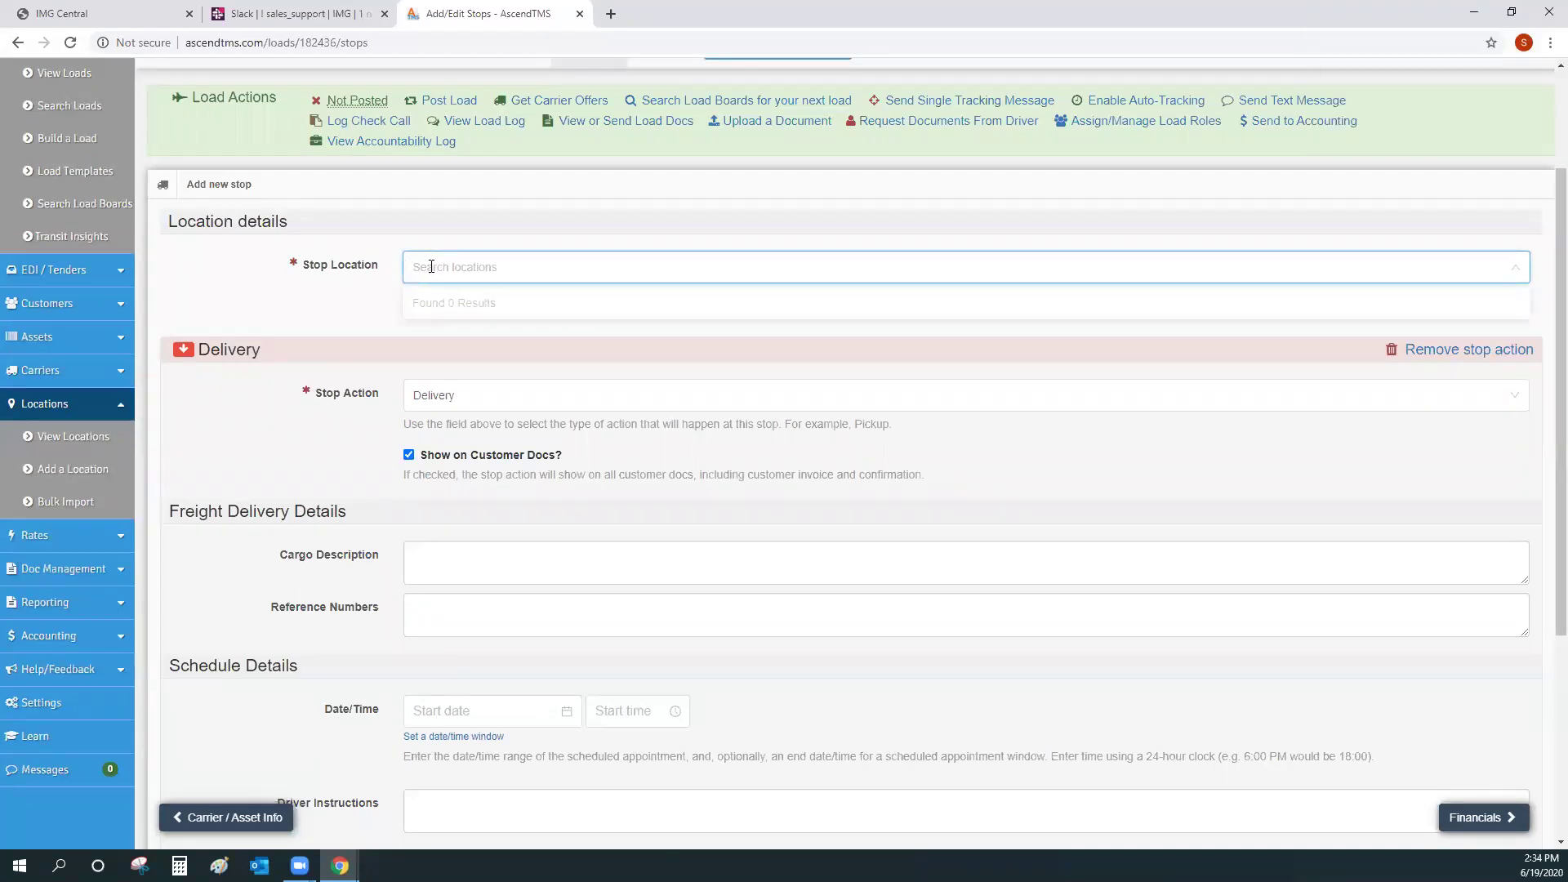
pyautogui.write('home')
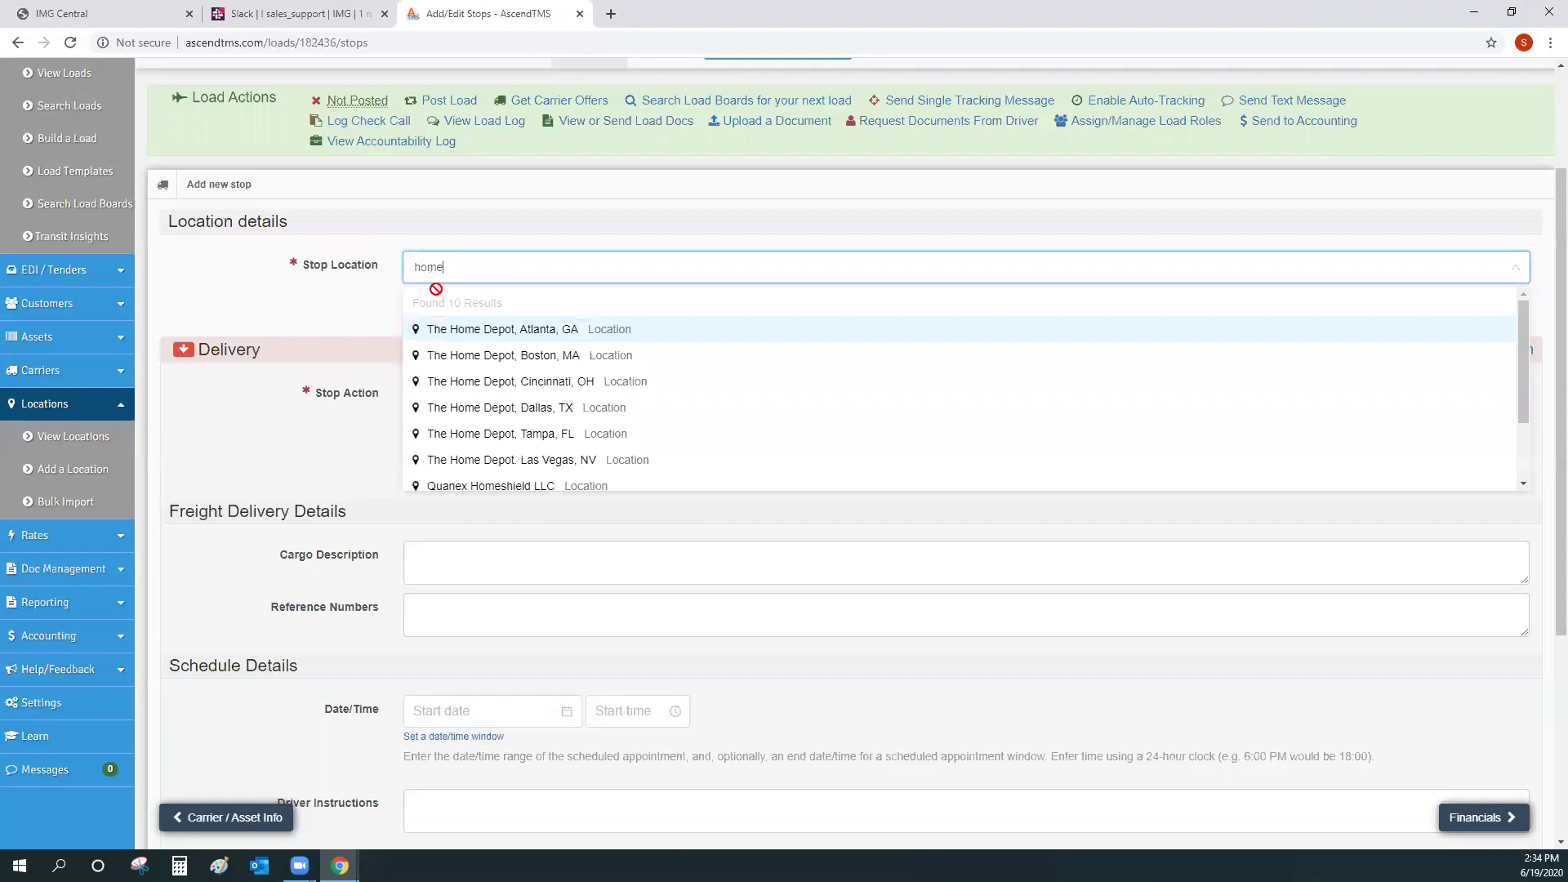
pyautogui.scroll(-1, 463, 343)
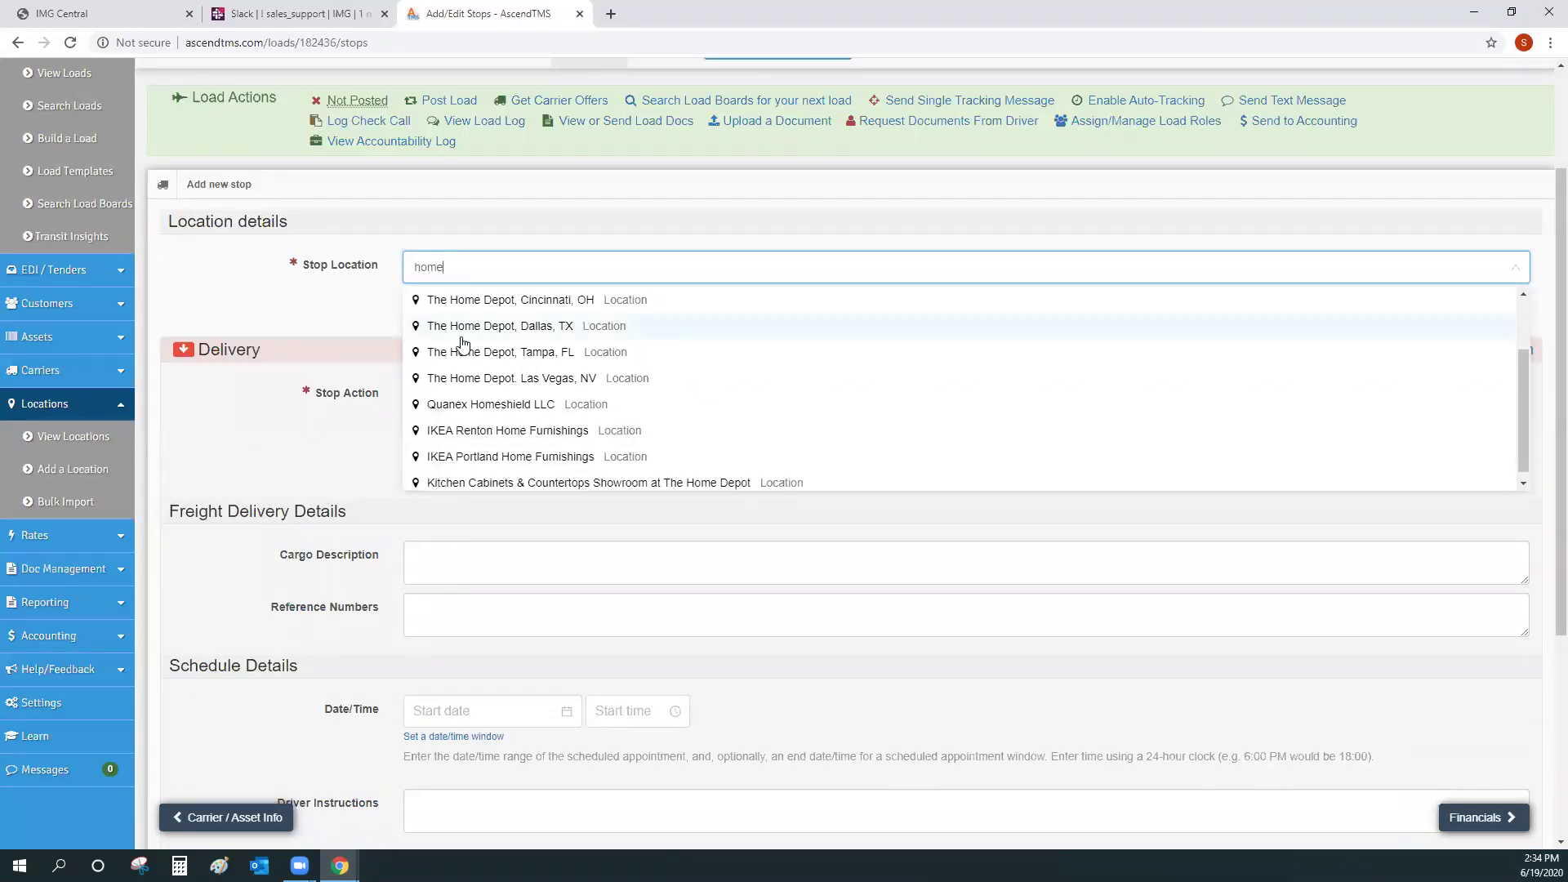
pyautogui.scroll(-1, 487, 478)
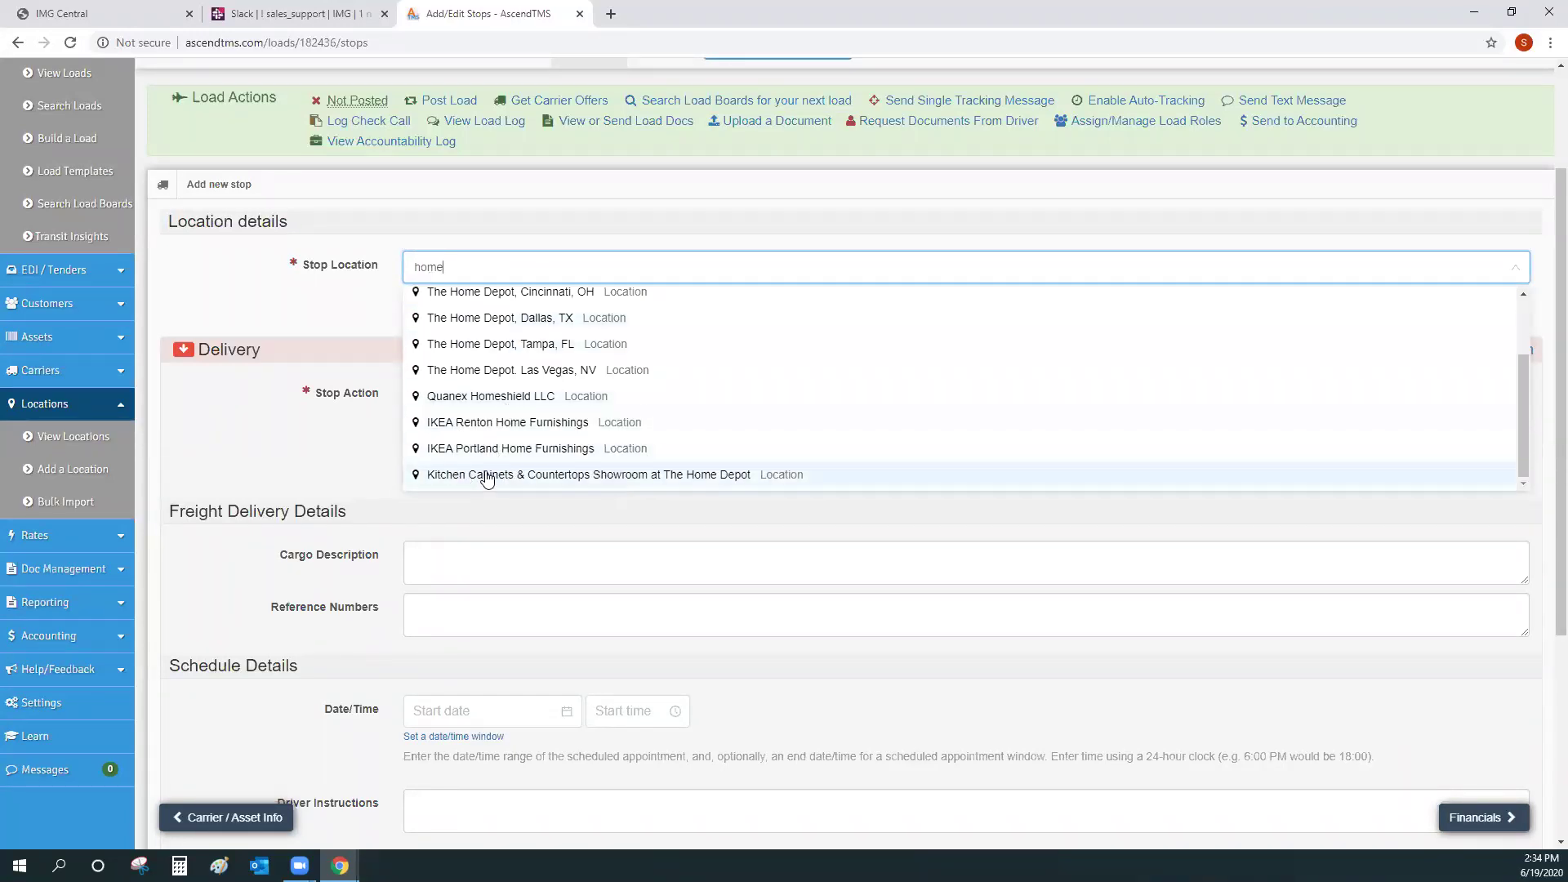
pyautogui.scroll(2, 486, 474)
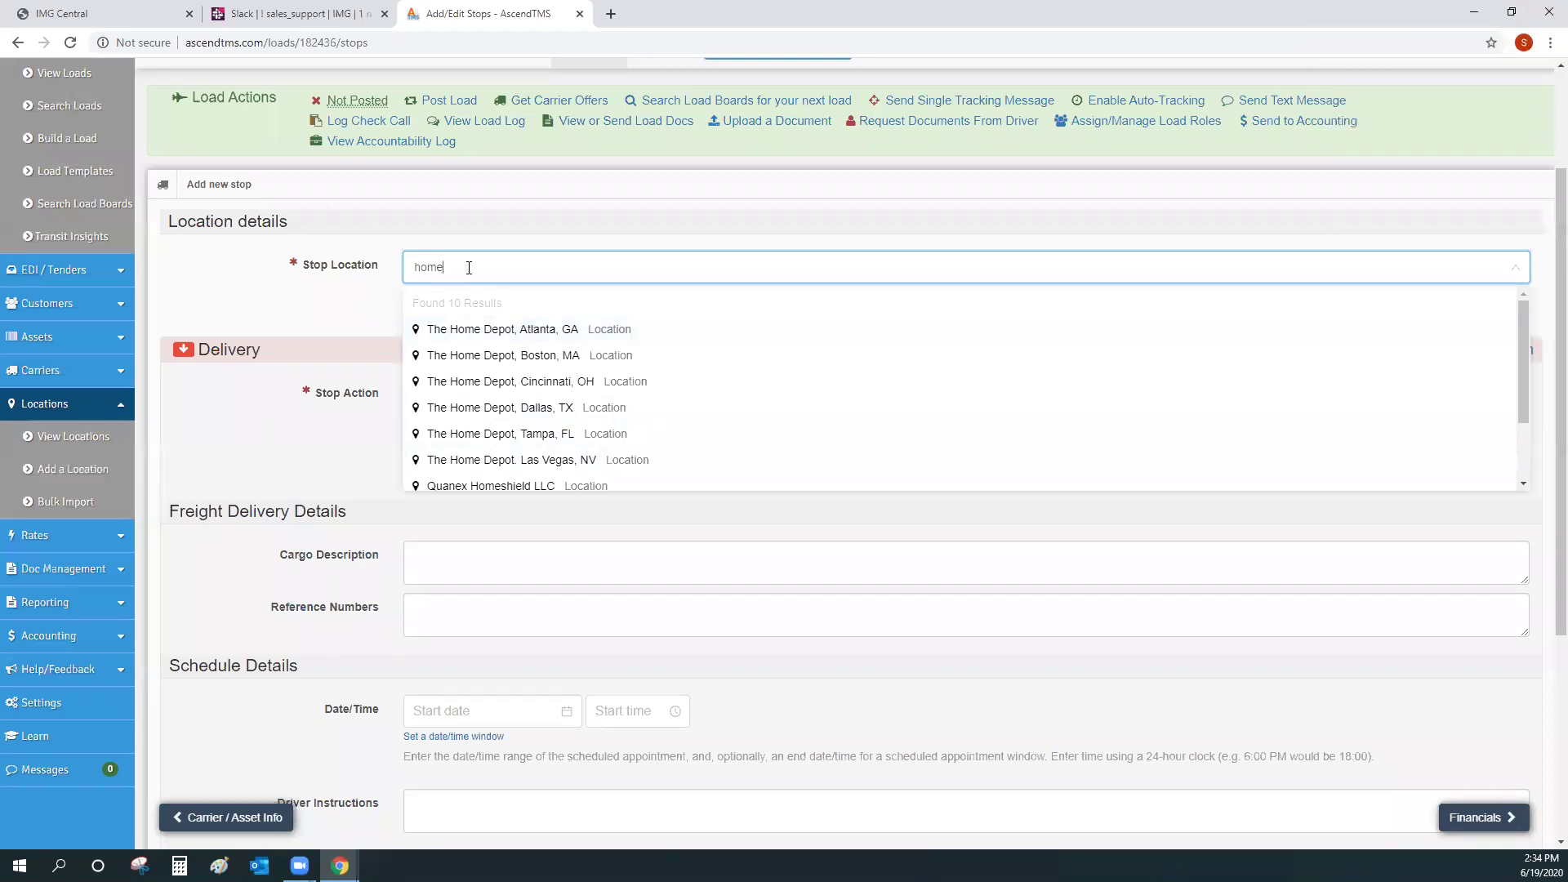
# Step: Search the existing locations for "atlanta" and set the Stop Location to Coca Cola - Atlanta, GA - PI SE
pyautogui.hotkey('ctrl', 'a')
pyautogui.write('atlanta')
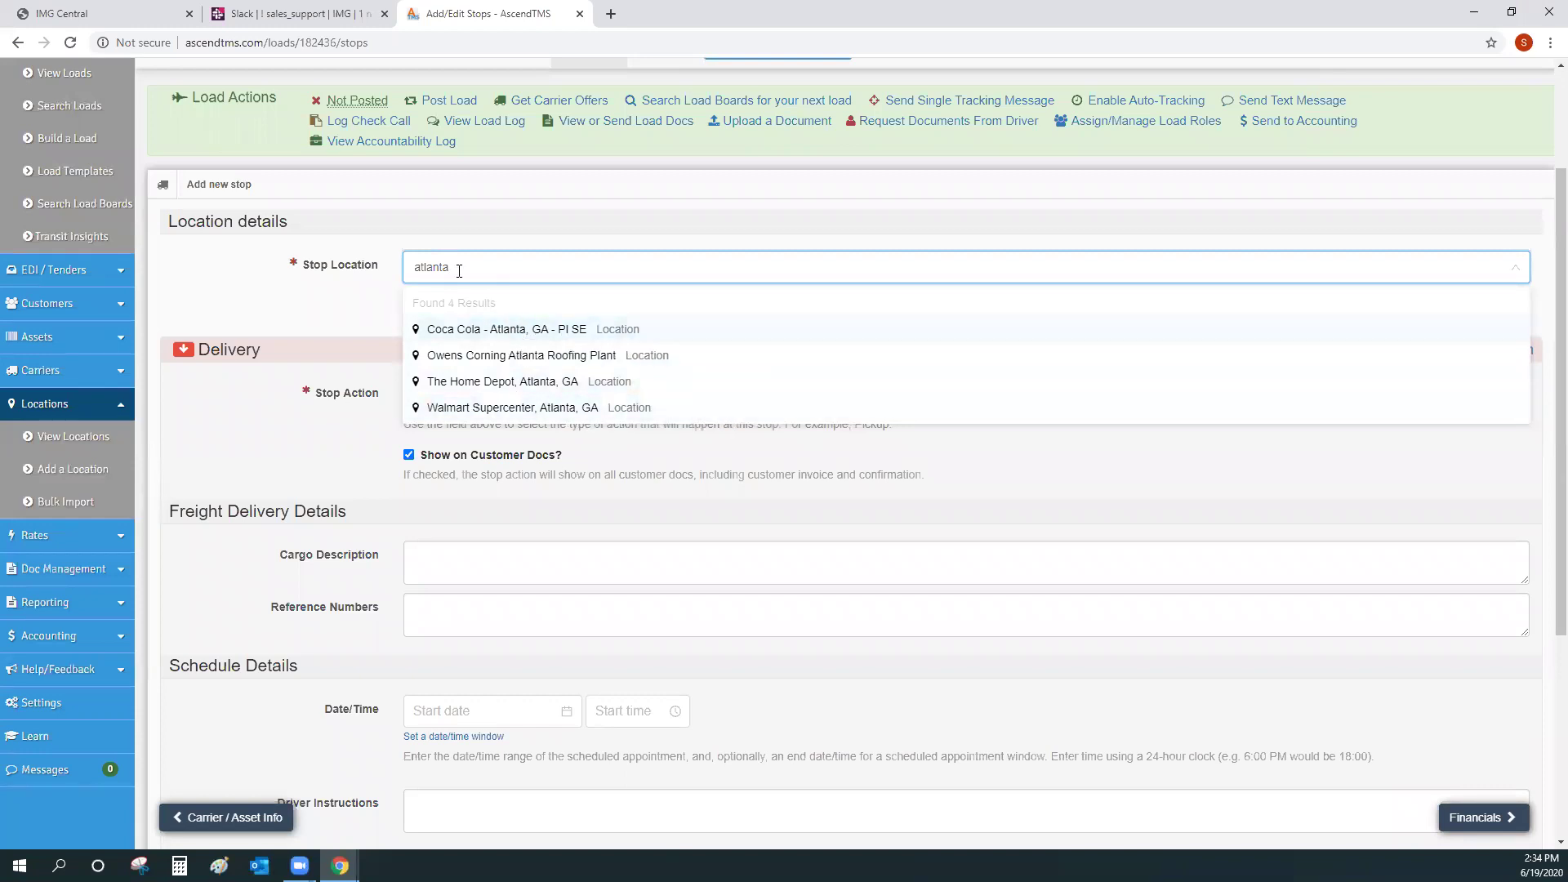
pyautogui.click(377, 265)
pyautogui.click(349, 324)
pyautogui.click(471, 259)
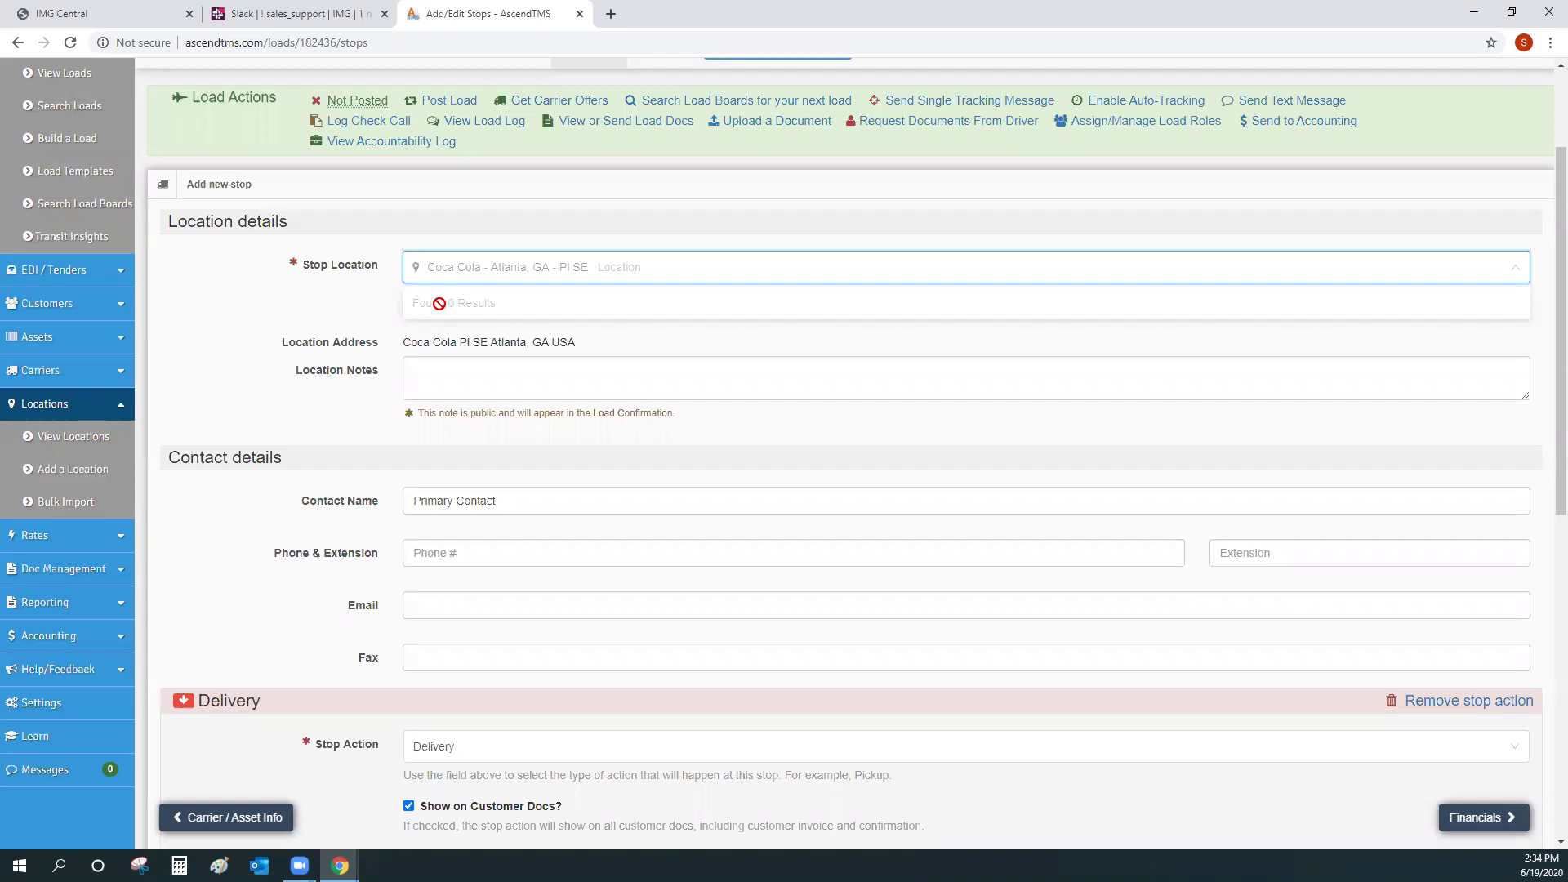
pyautogui.click(355, 301)
pyautogui.click(480, 269)
pyautogui.click(358, 290)
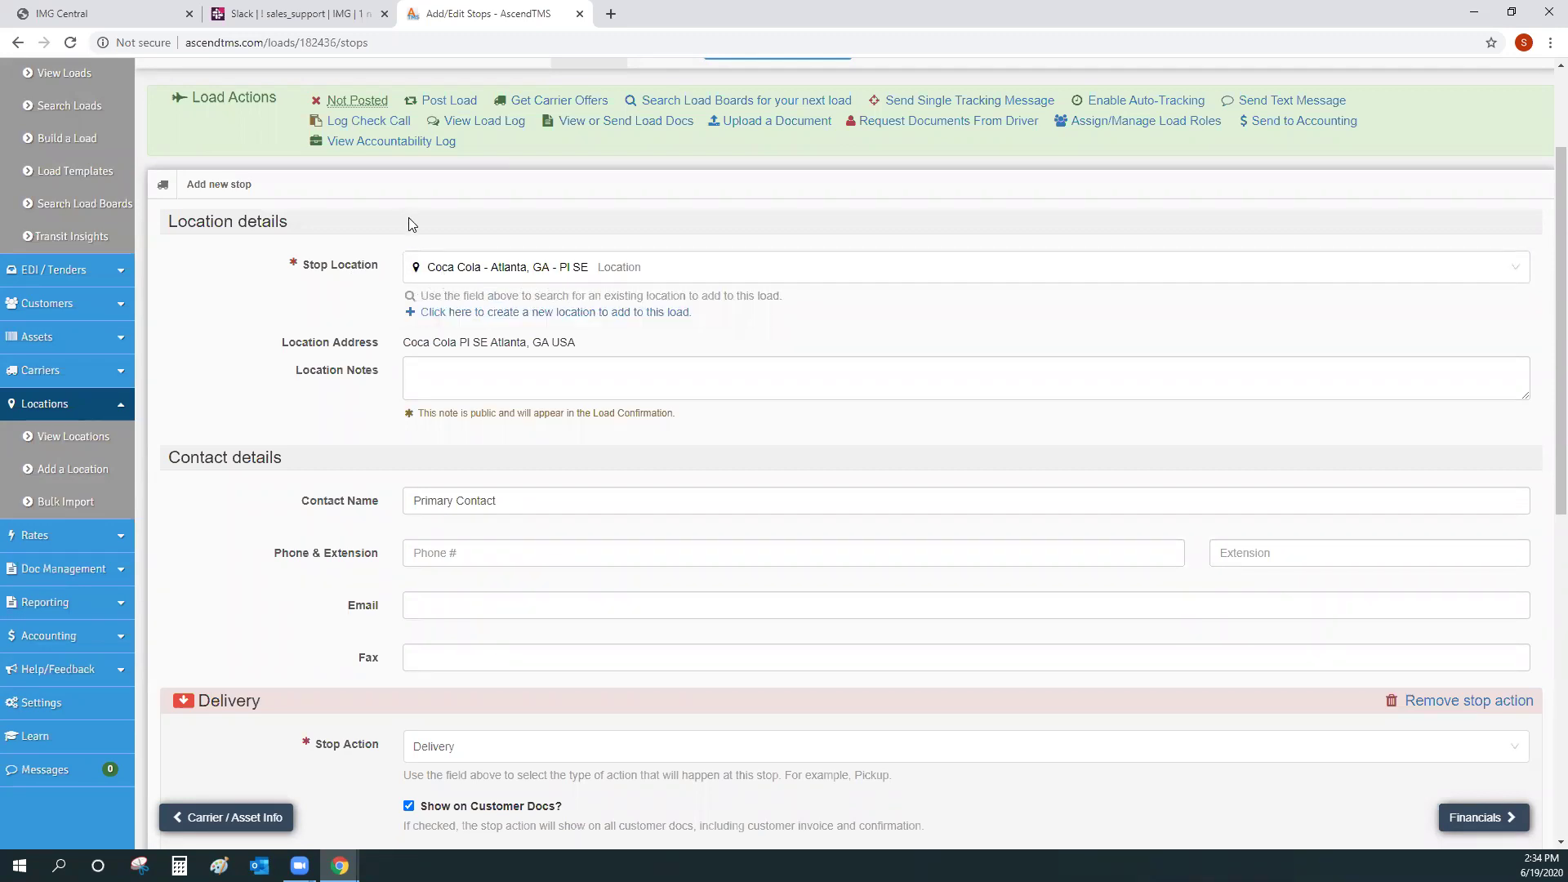
# Step: Start creating a new location for this load and highlight the Search for a Location label
pyautogui.scroll(3, 498, 290)
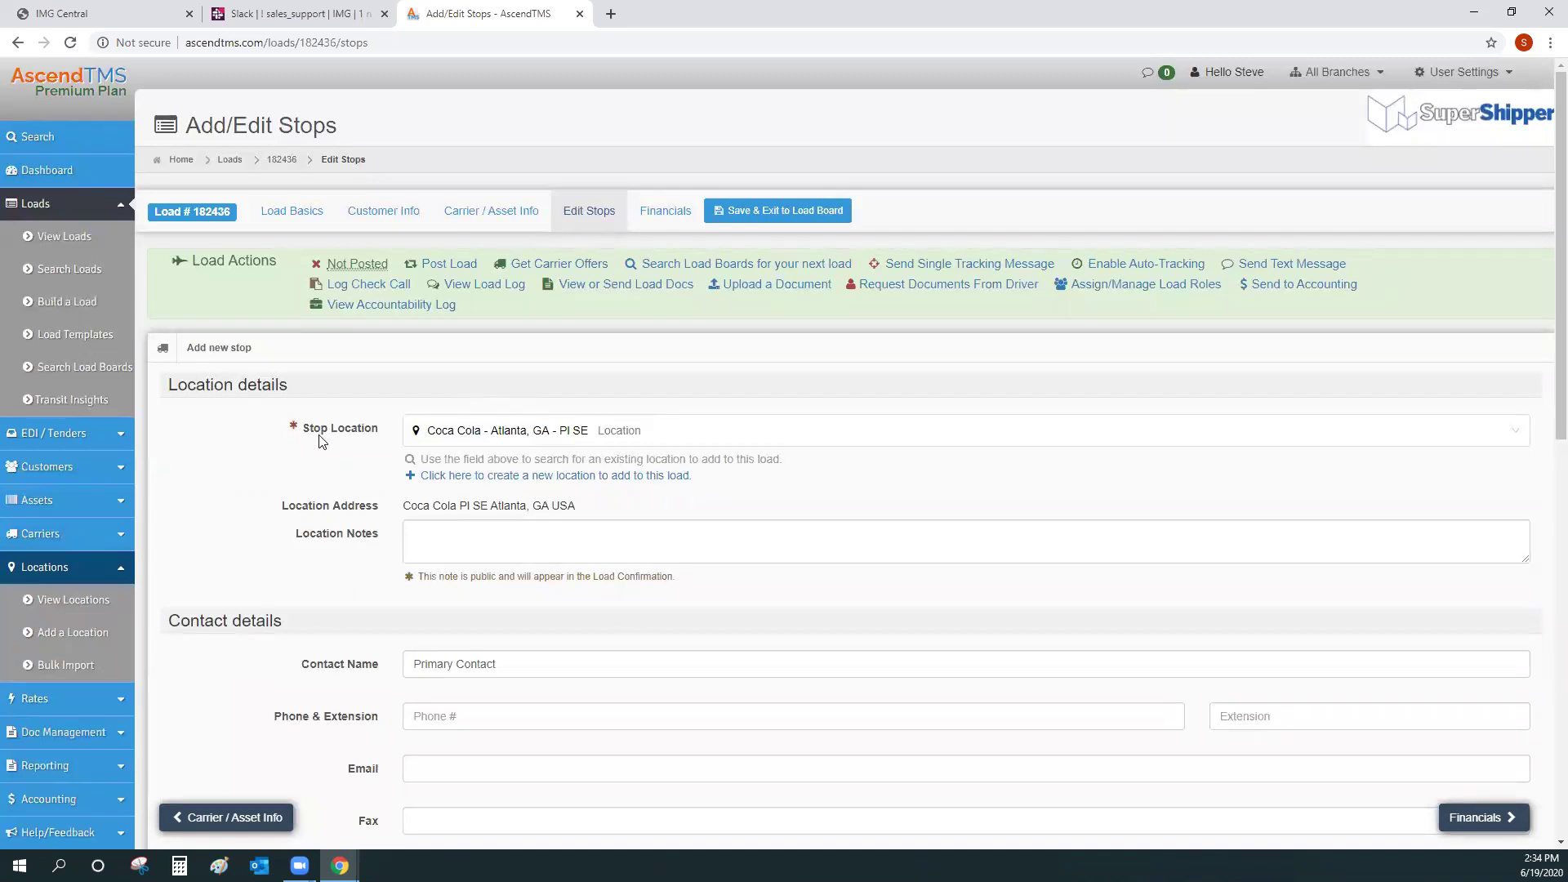
pyautogui.scroll(-1, 324, 441)
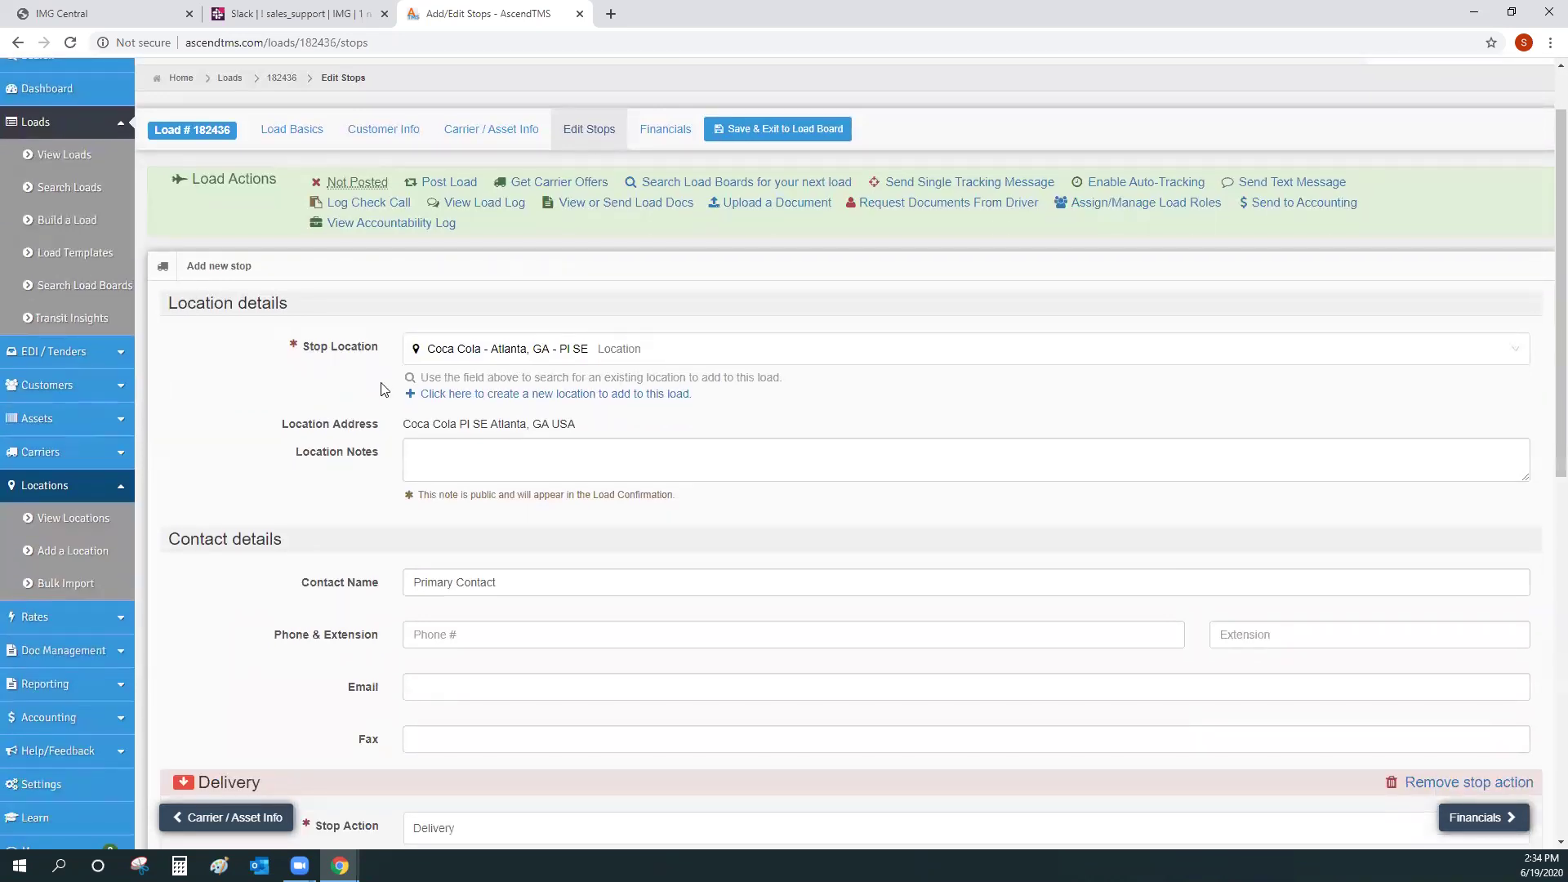
pyautogui.scroll(-2, 384, 388)
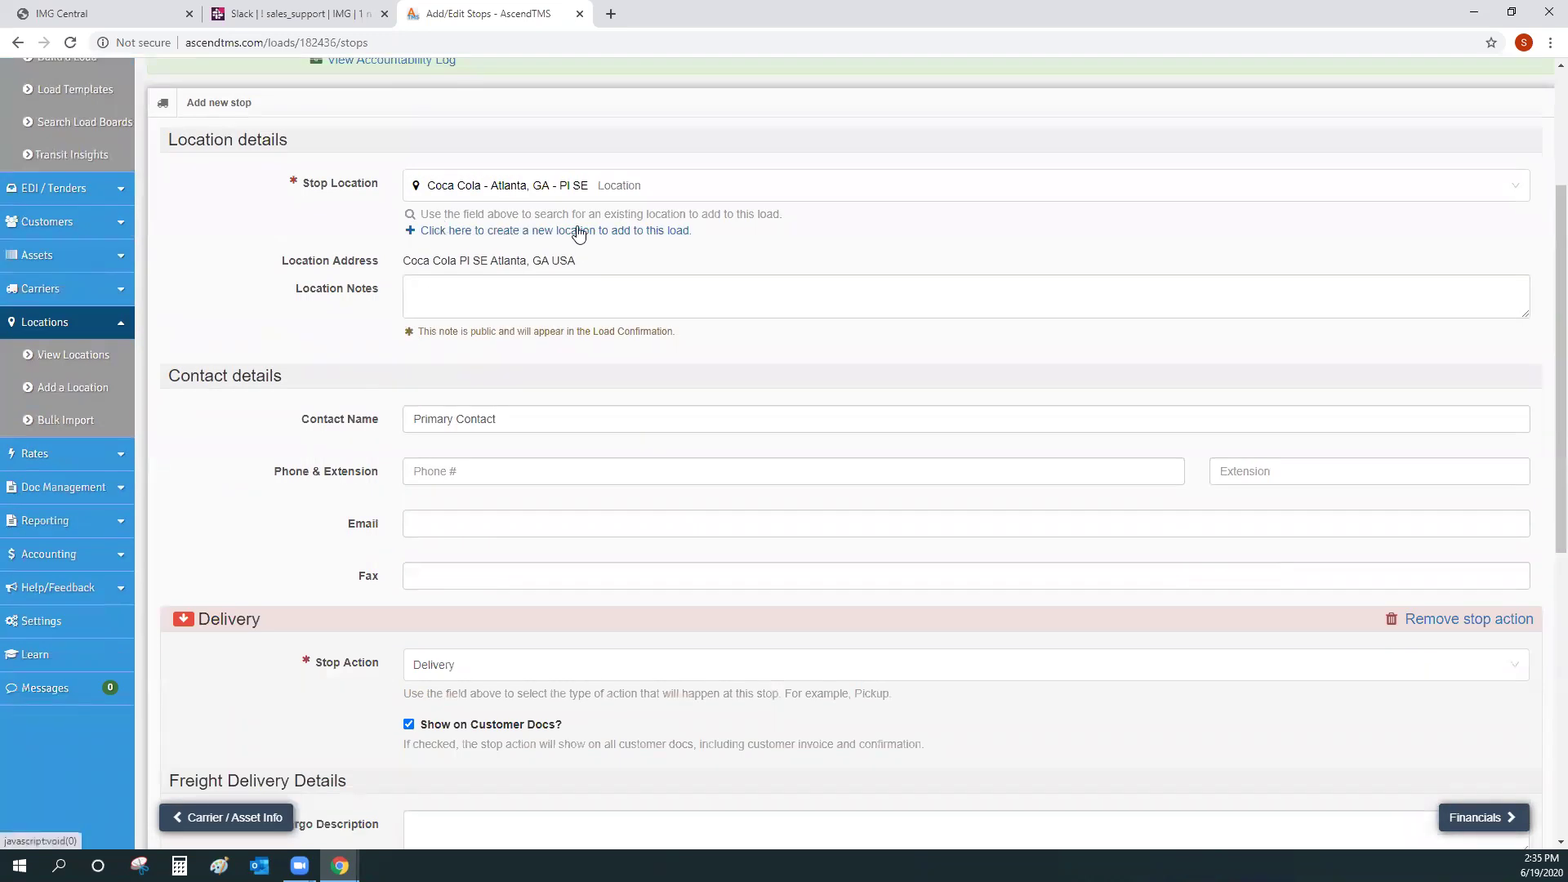
pyautogui.click(459, 232)
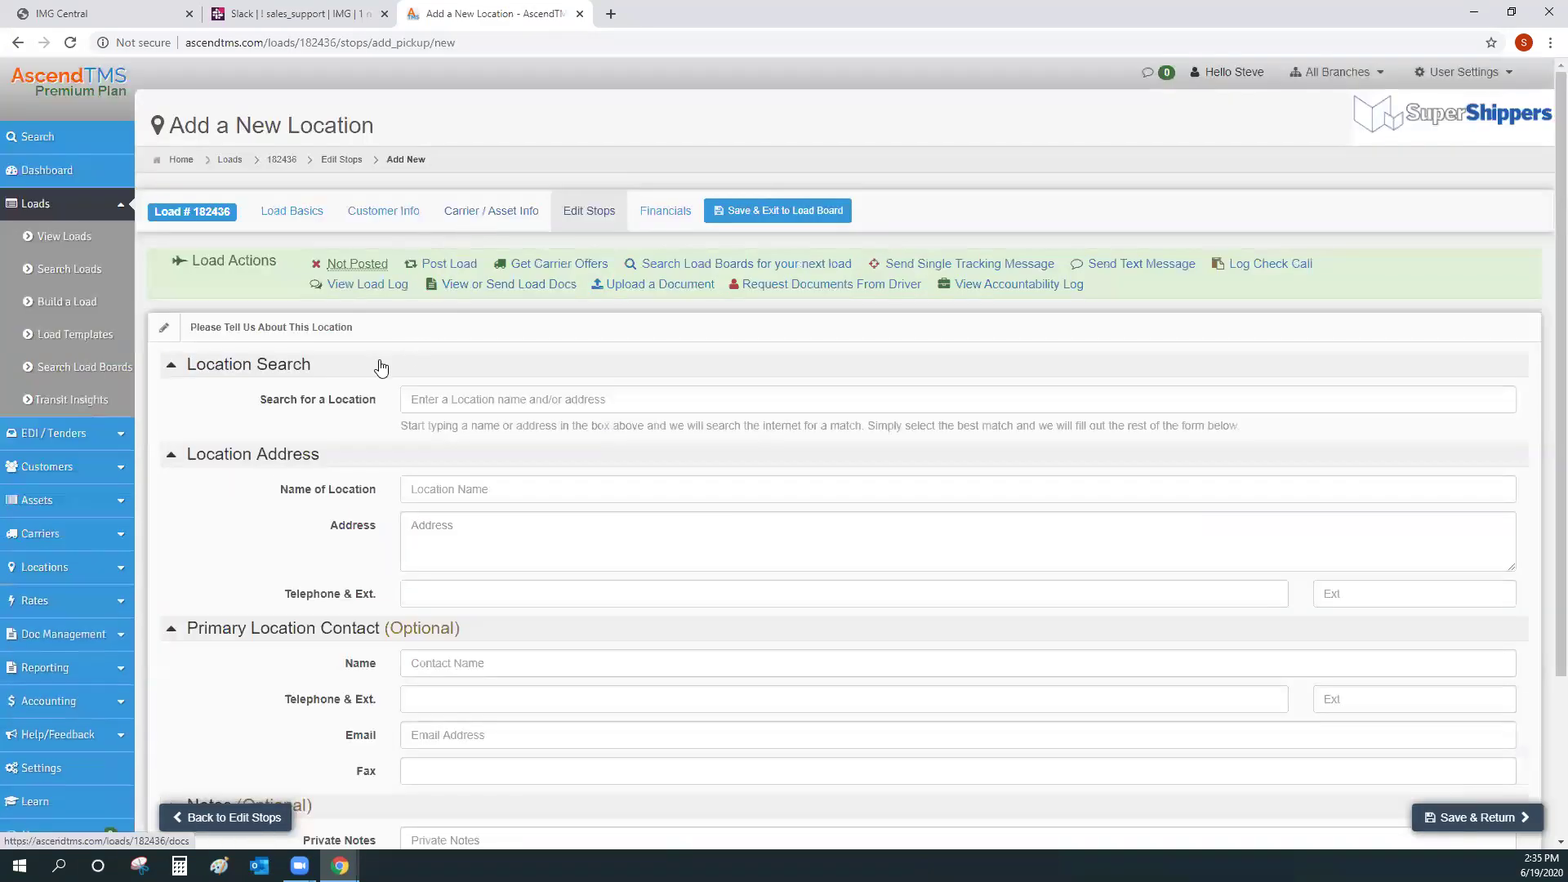
pyautogui.moveTo(266, 402); pyautogui.dragTo(377, 402)
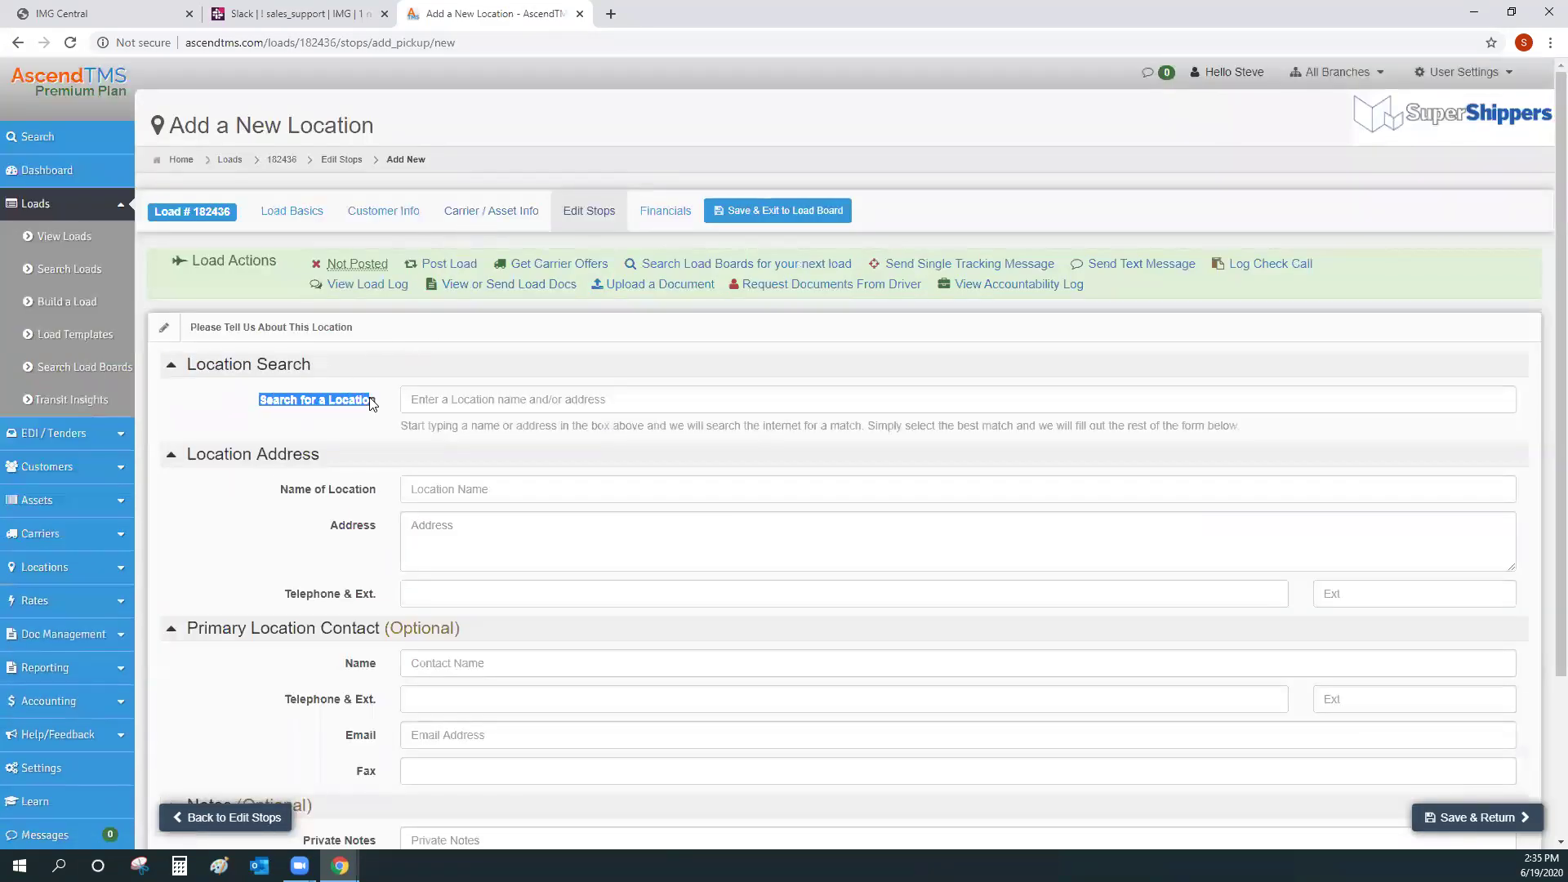
pyautogui.click(305, 417)
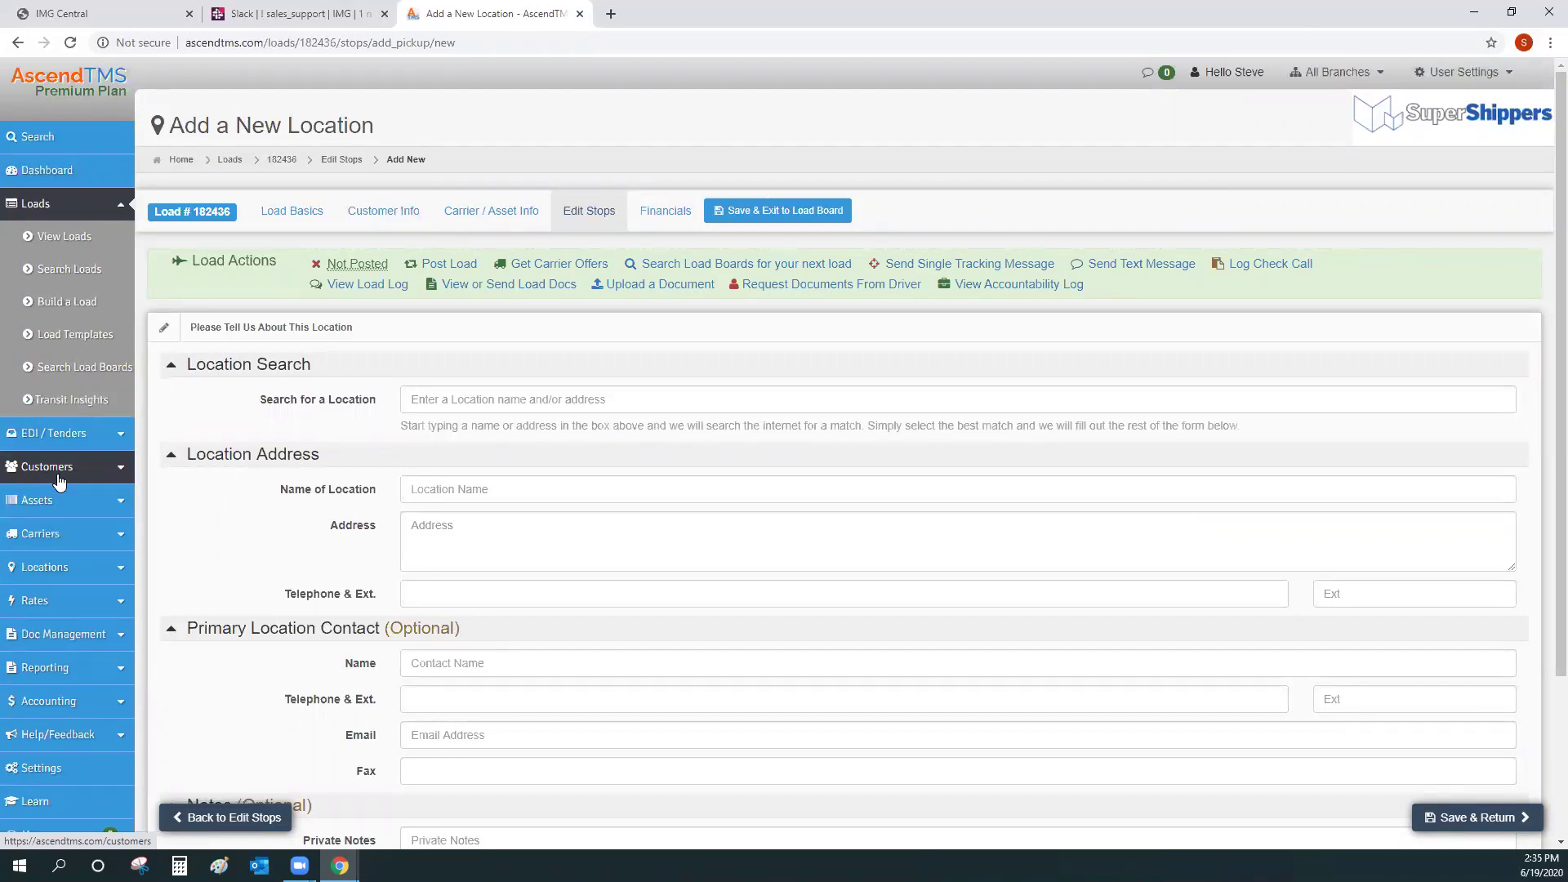
# Step: Search for the Home Depot in Jackson, MS and fill the new location's details from The Home Depot match
pyautogui.click(450, 398)
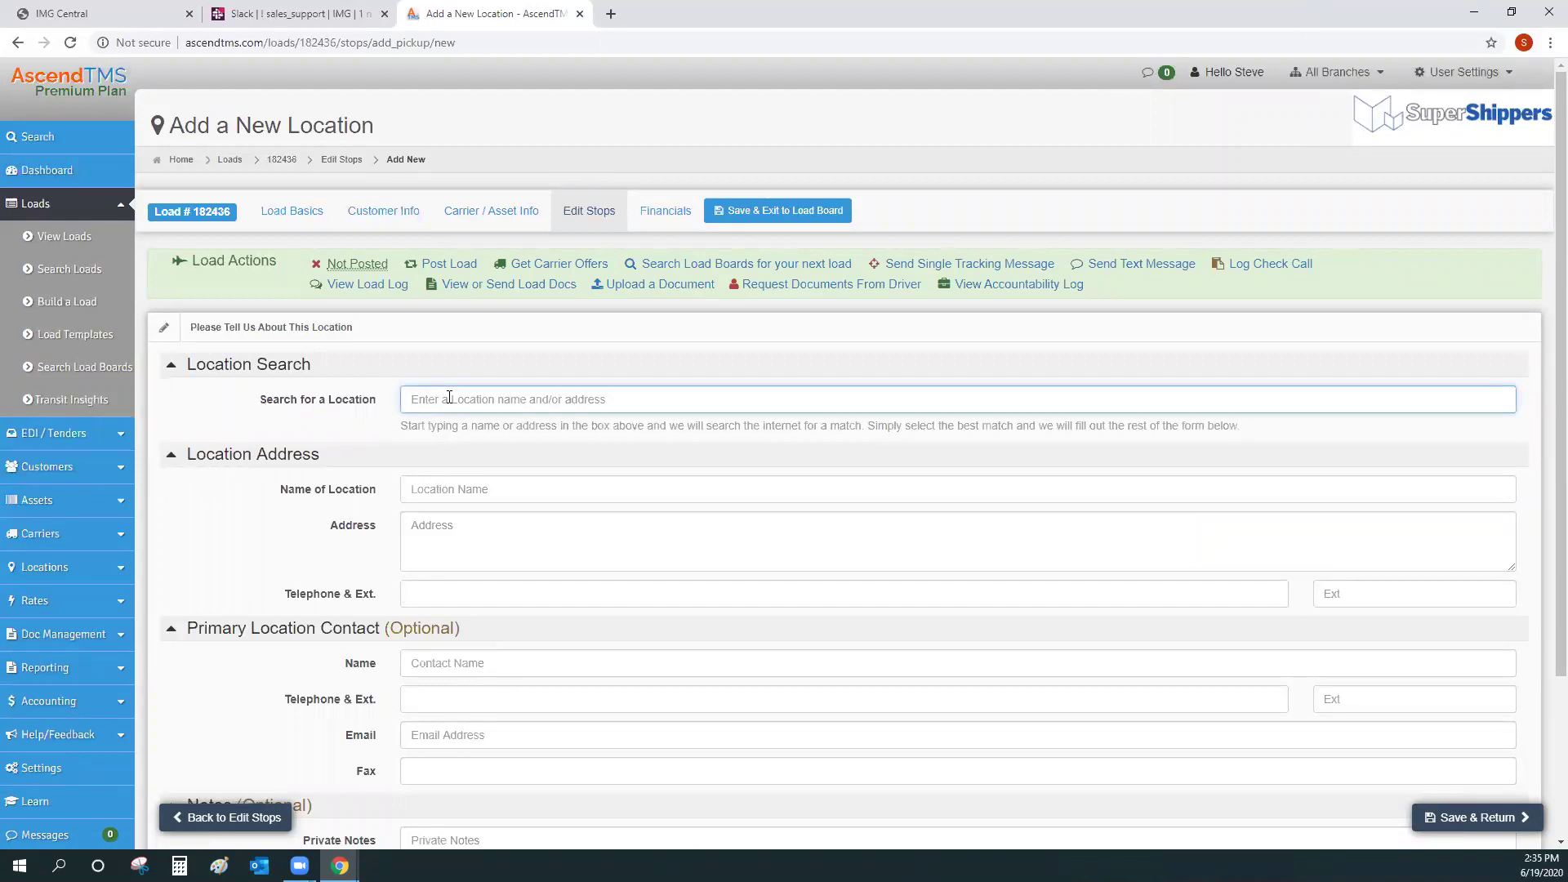
pyautogui.write('home d')
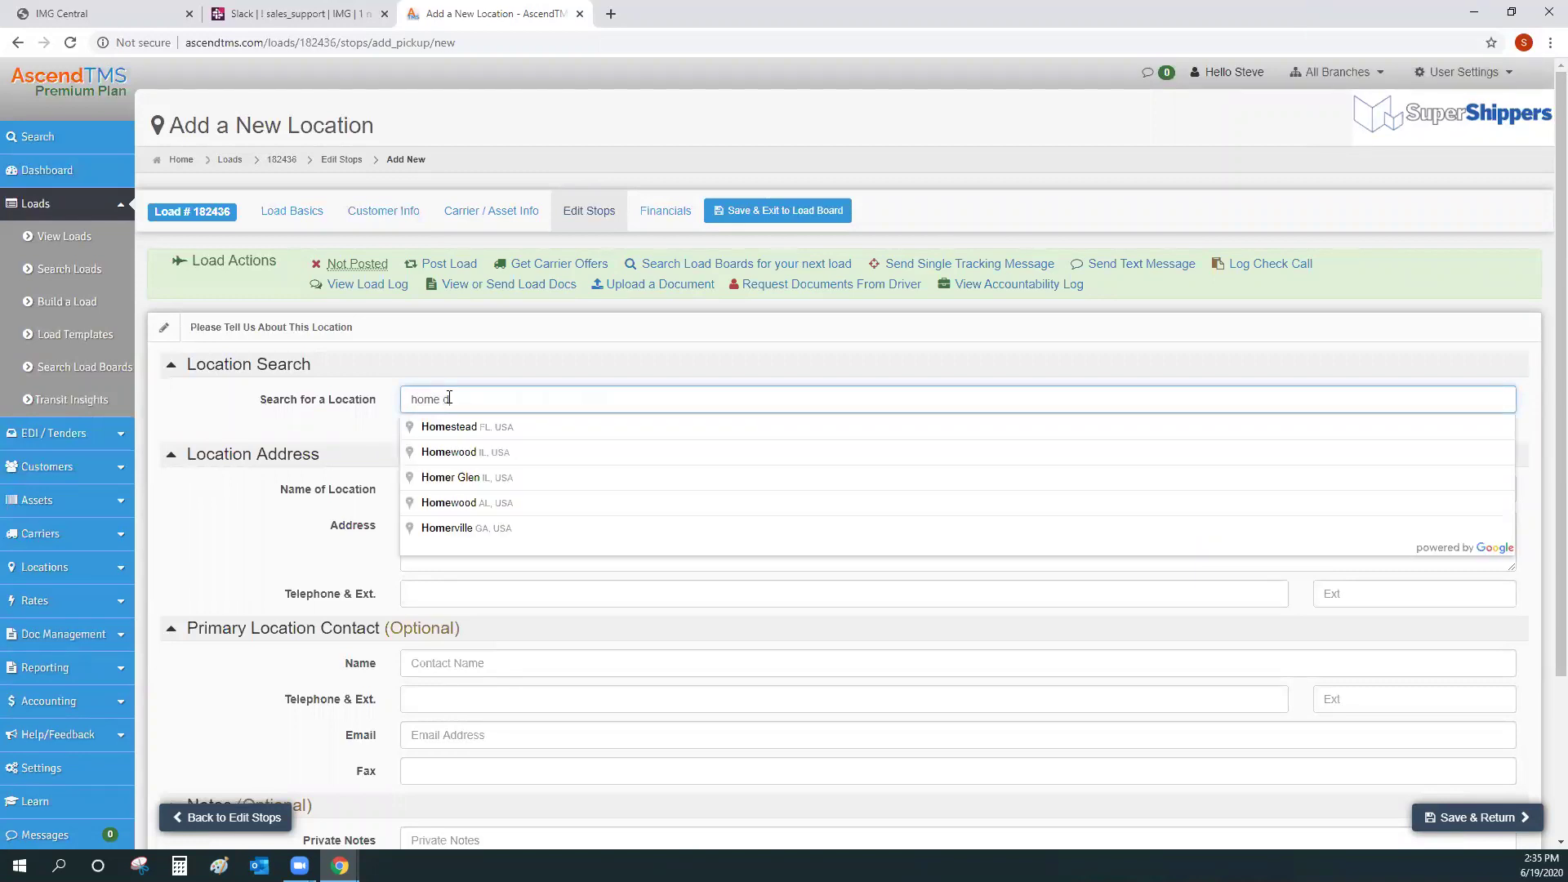
pyautogui.write('eopt')
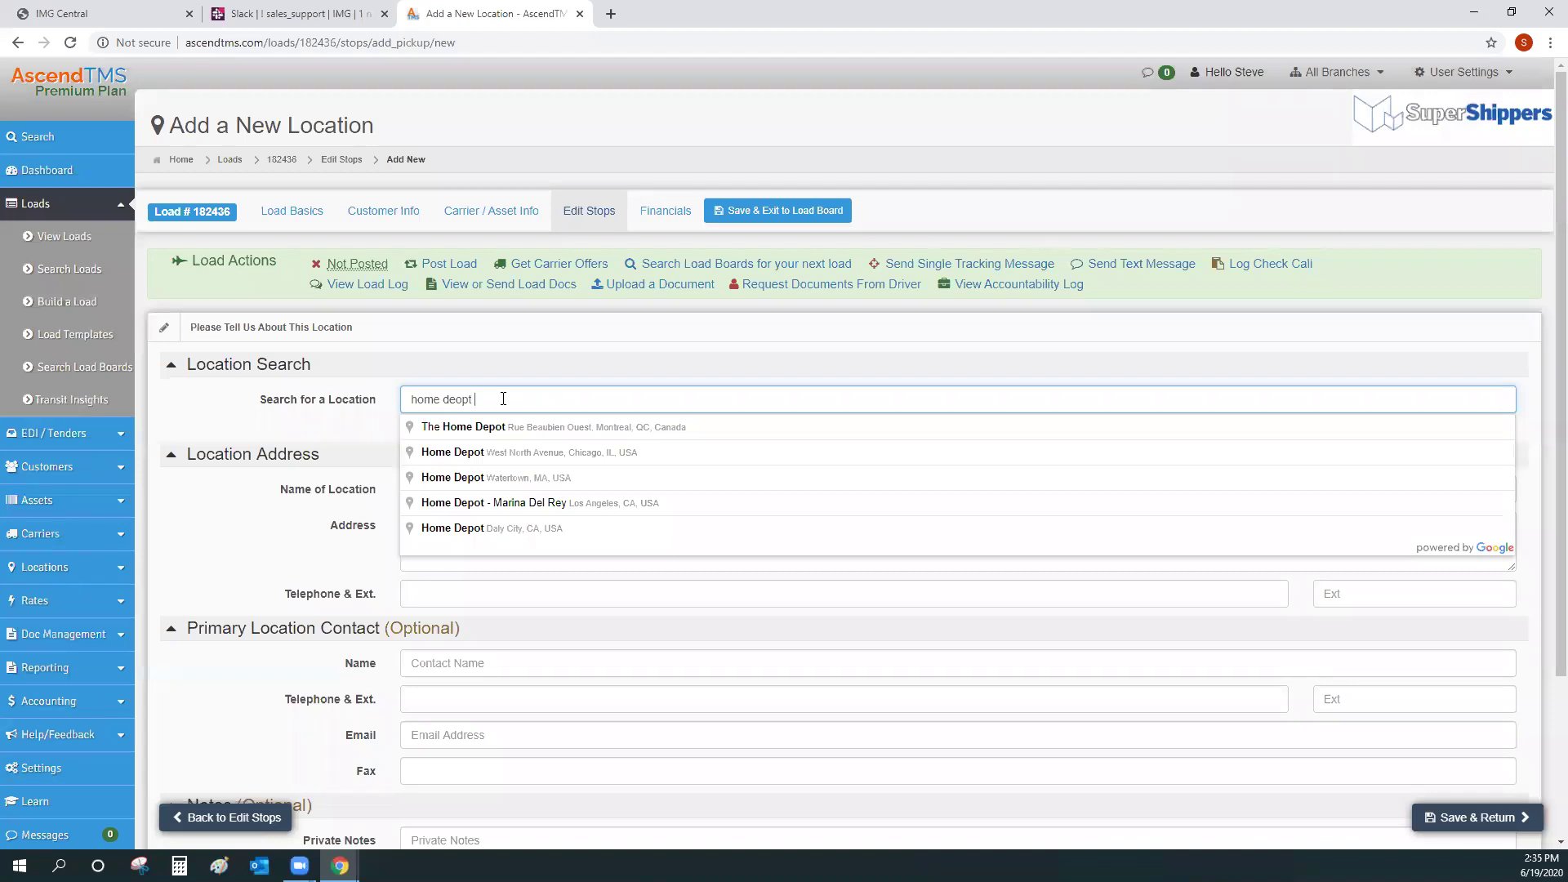
pyautogui.write('jackson')
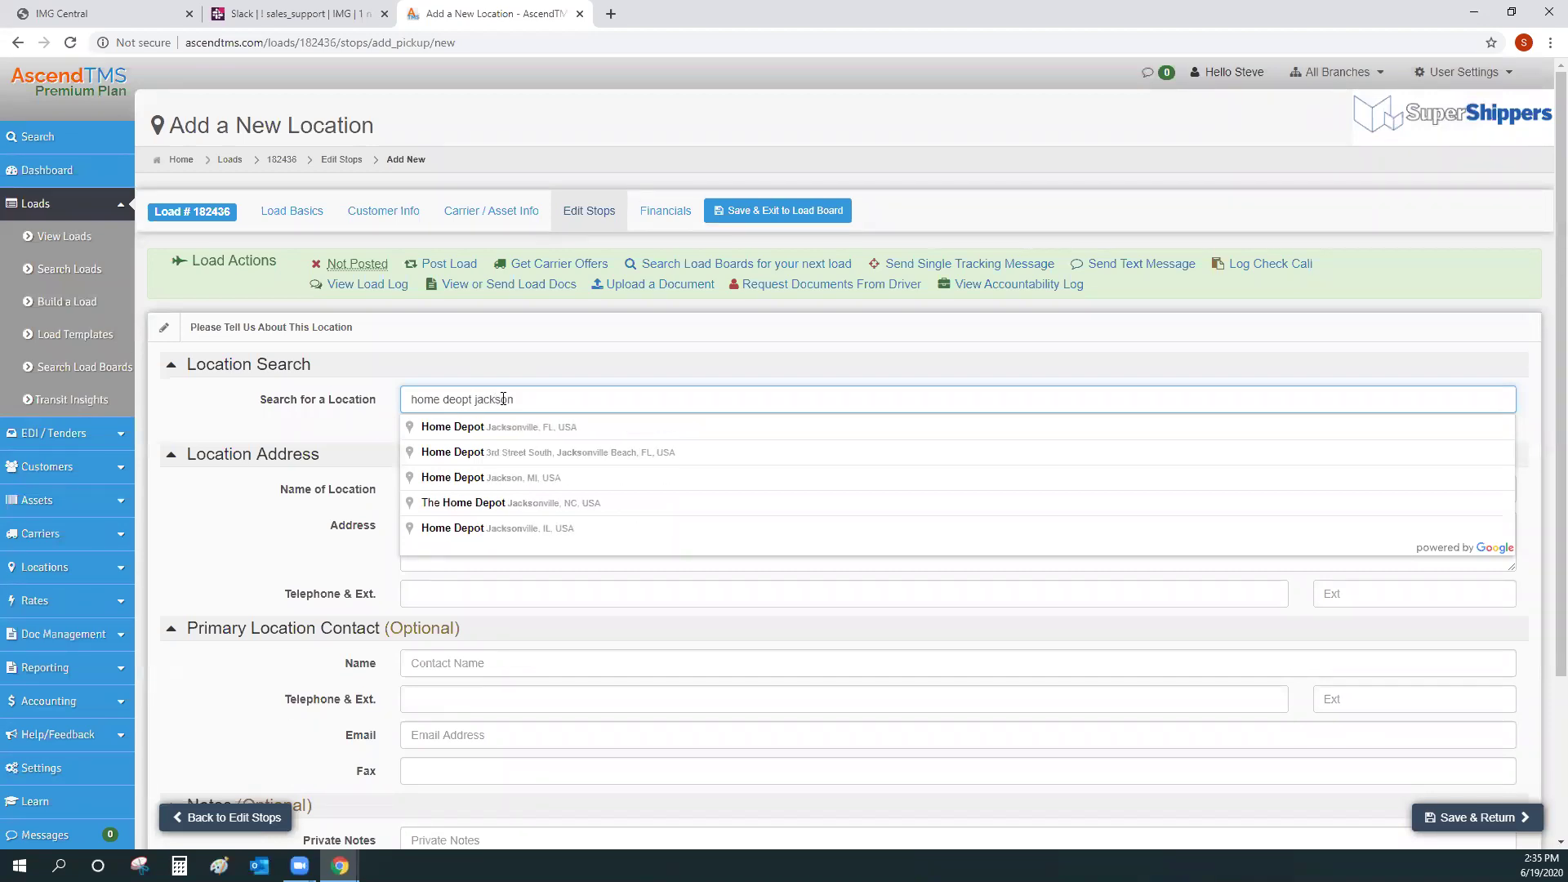
pyautogui.write(', ms')
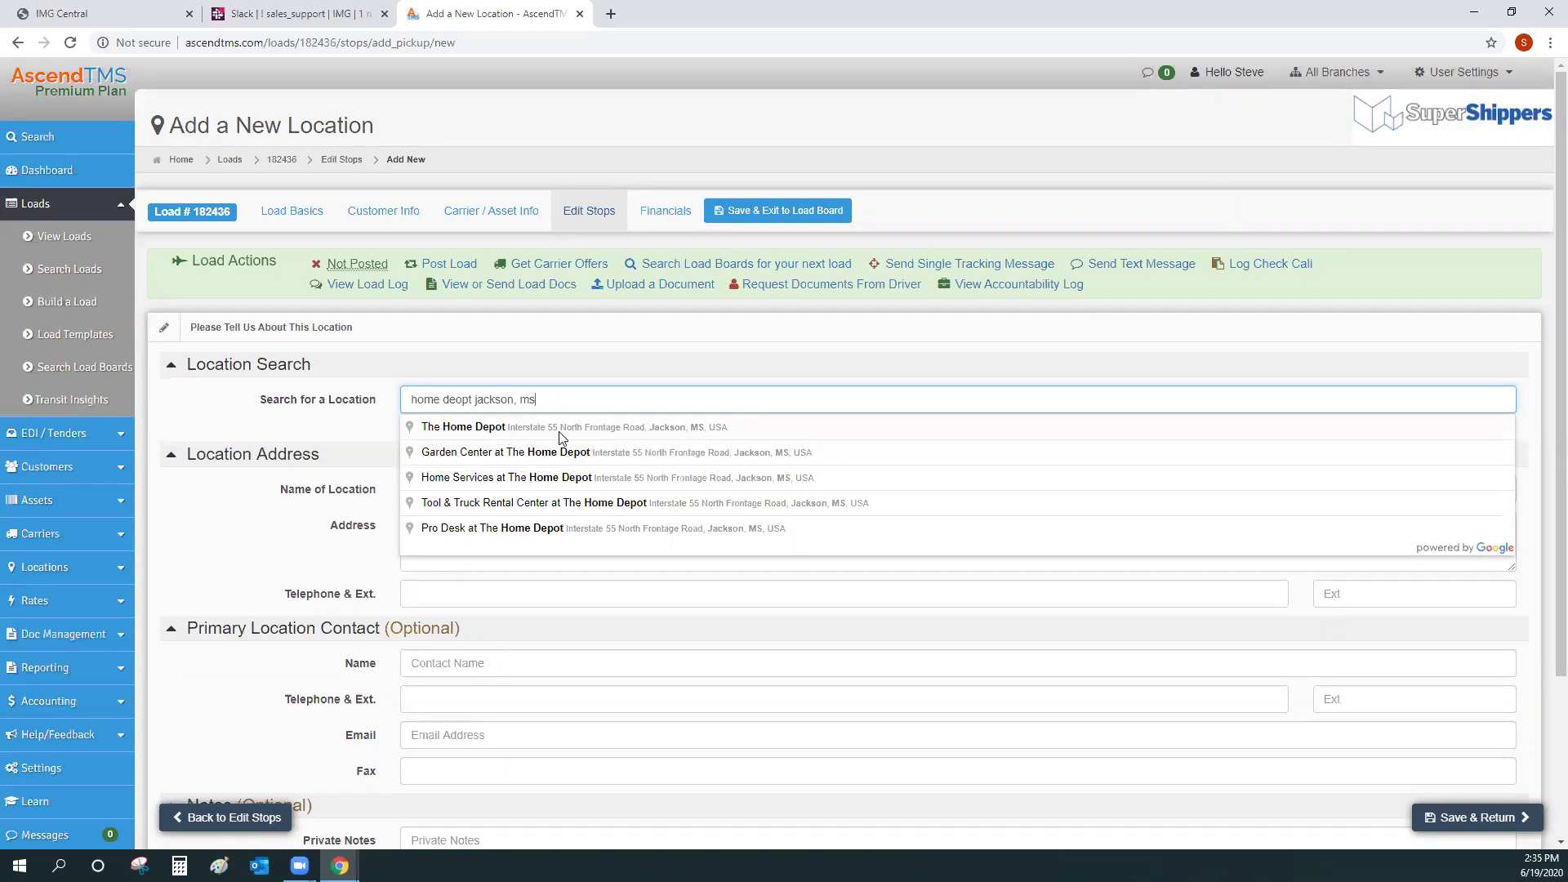
pyautogui.click(600, 431)
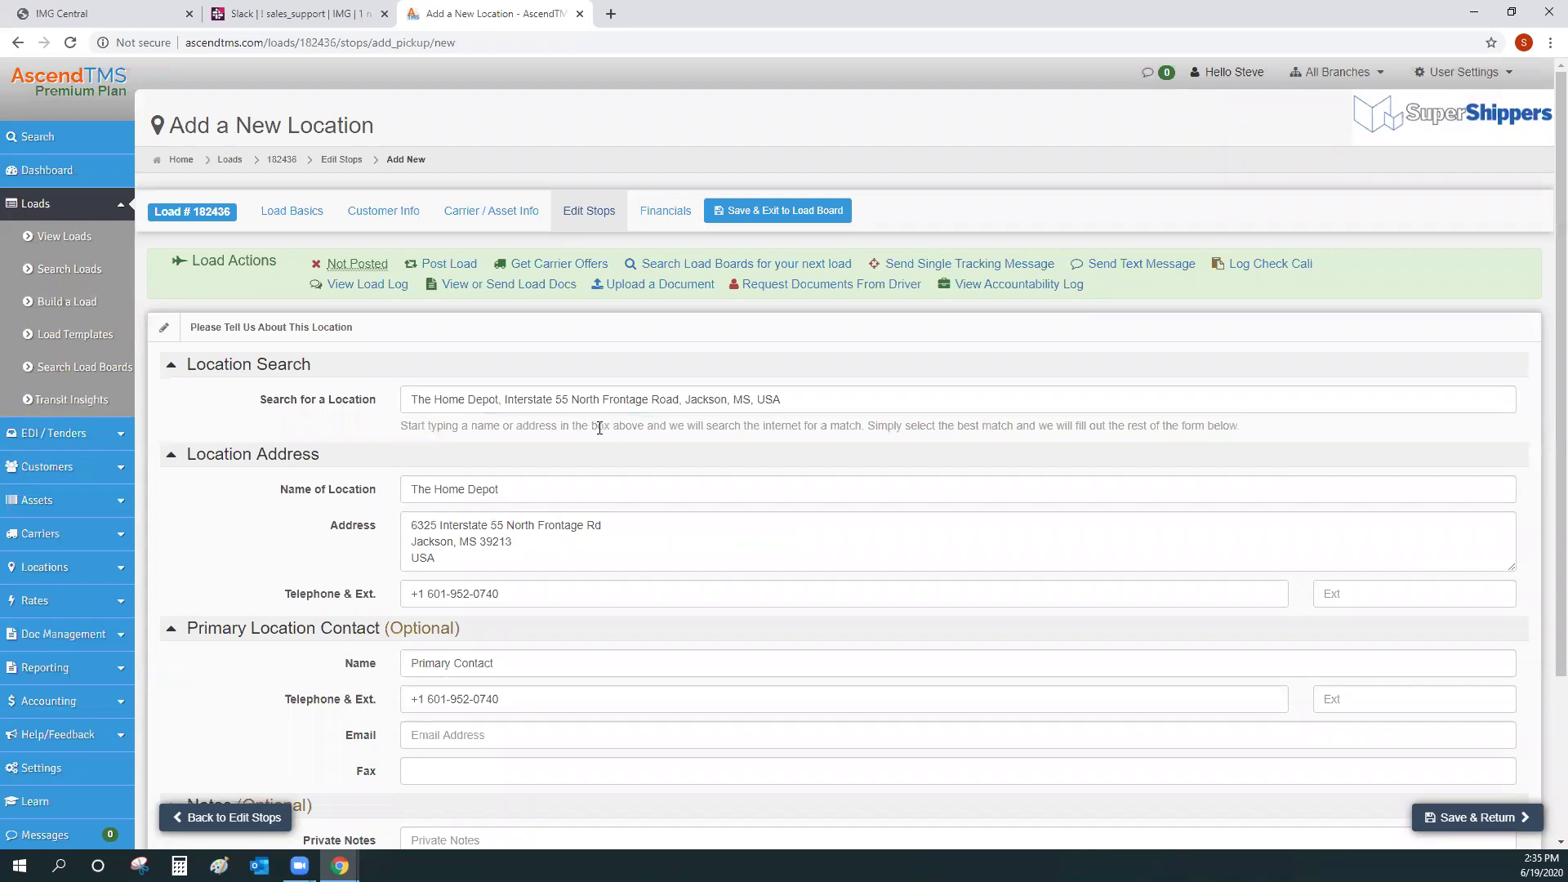
# Step: Review the new location's address, telephone, primary contact and optional notes fields
pyautogui.scroll(-1, 600, 428)
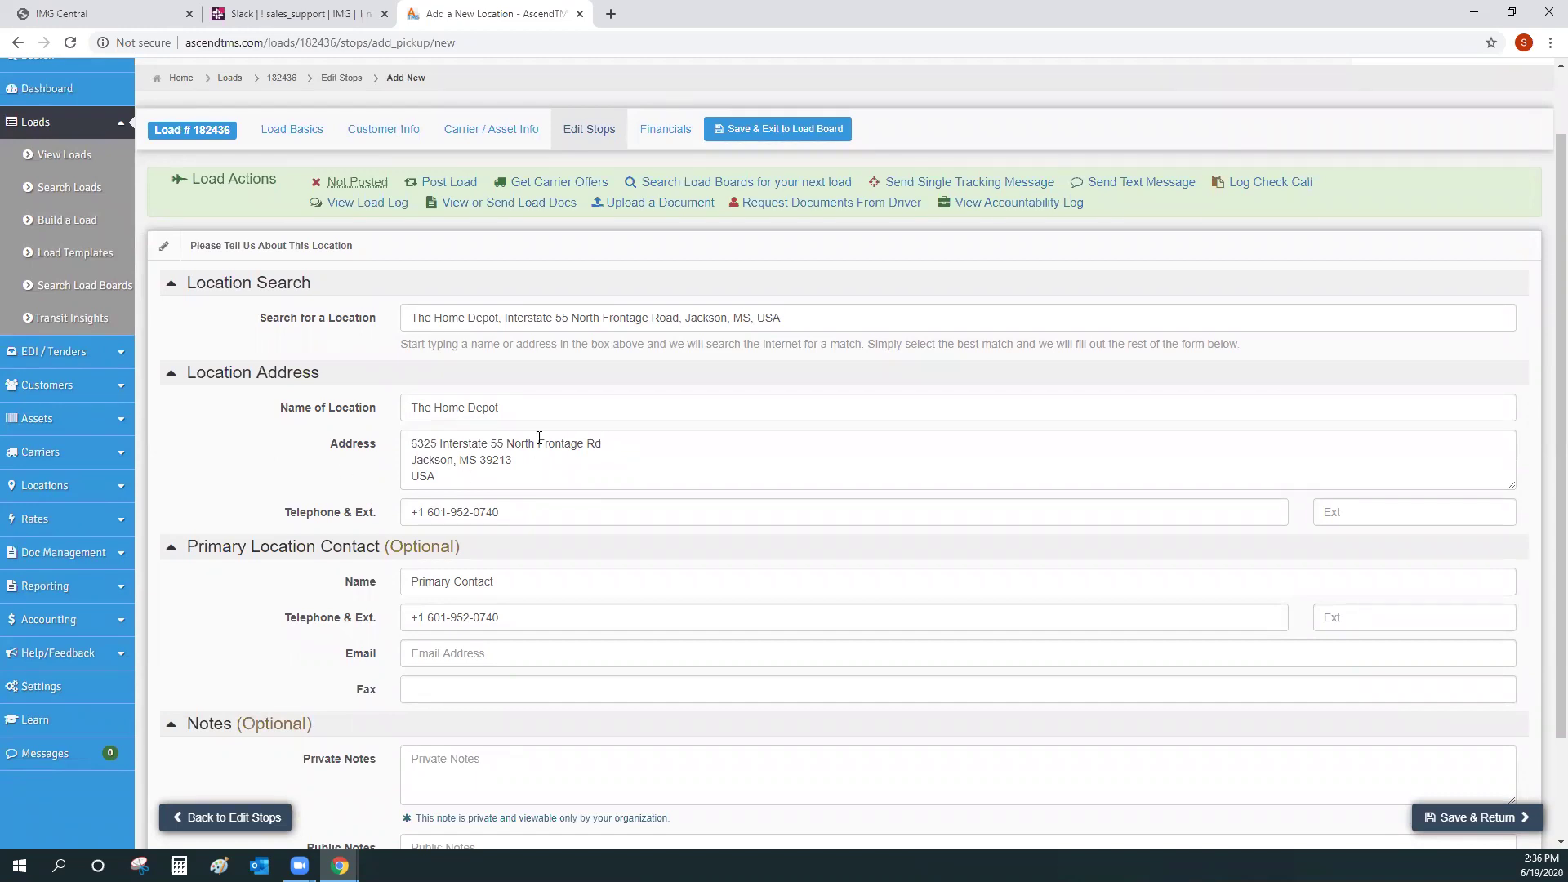
pyautogui.moveTo(450, 480); pyautogui.dragTo(408, 443)
pyautogui.moveTo(506, 501); pyautogui.dragTo(409, 526)
pyautogui.click(519, 586)
pyautogui.press('Tab')
pyautogui.scroll(-2, 515, 441)
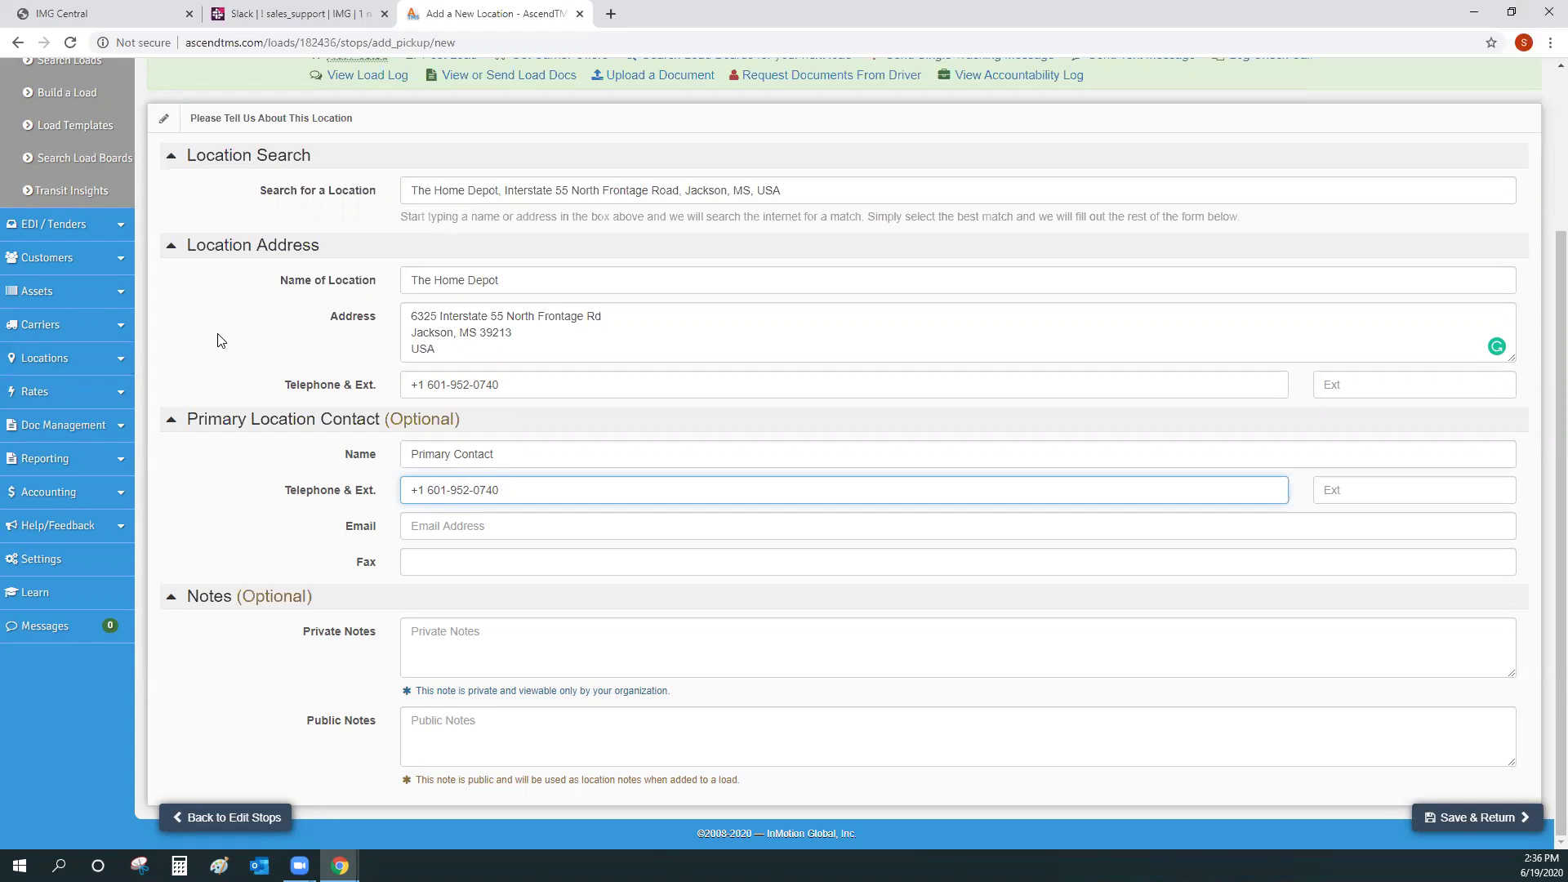
pyautogui.scroll(1, 220, 340)
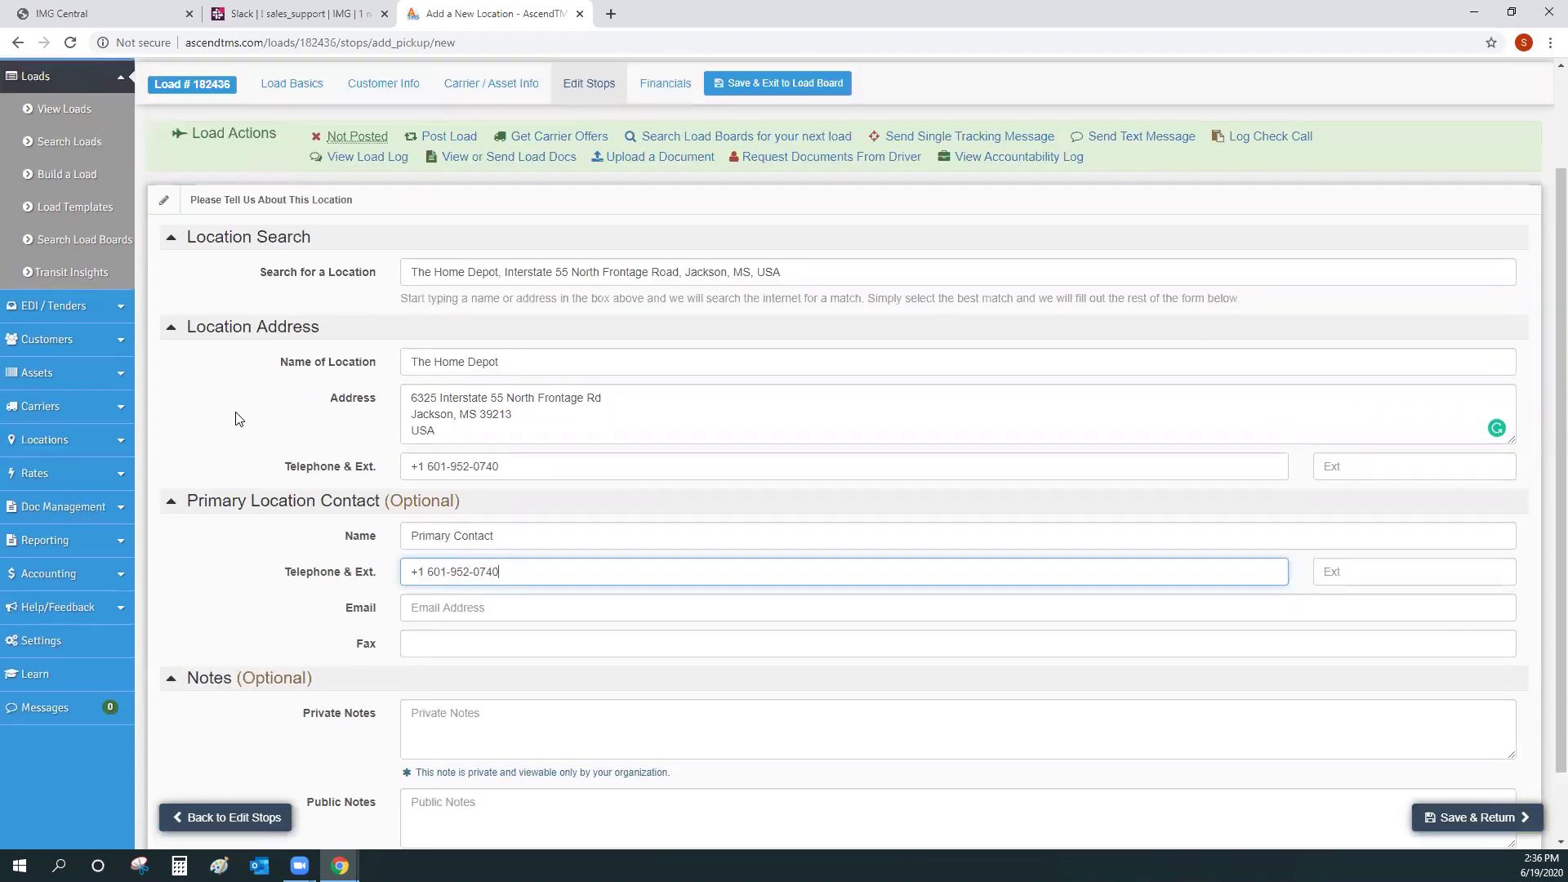
# Step: Highlight the lines of the new location's address to examine how the street, city and country are laid out
pyautogui.click(441, 426)
pyautogui.hotkey('ctrl', 'a')
pyautogui.click(449, 431)
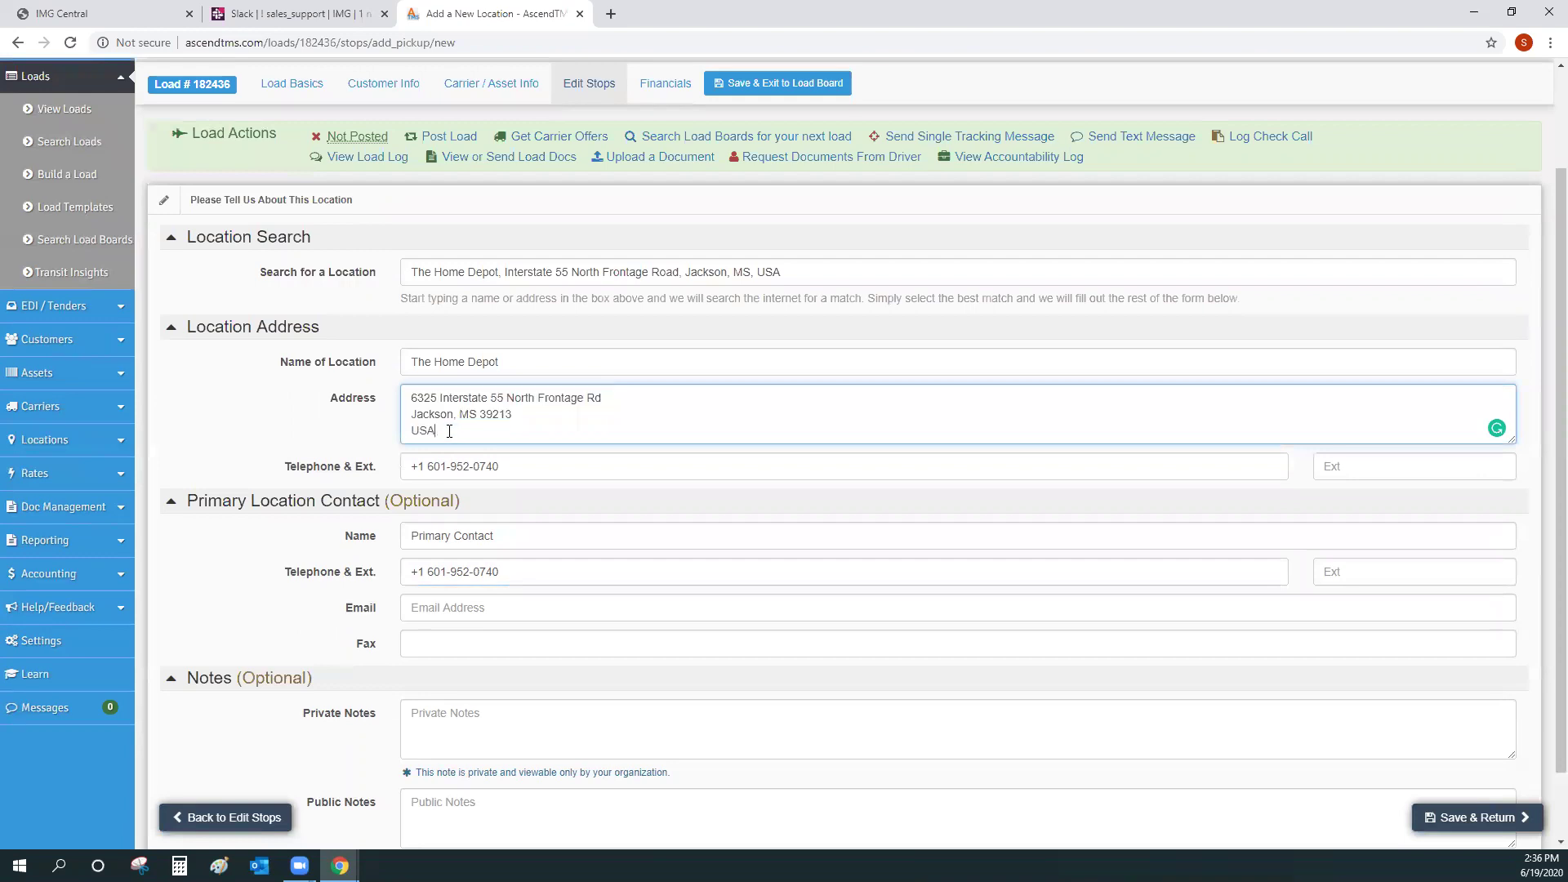
pyautogui.hotkey('ctrl', 'a')
pyautogui.click(448, 433)
pyautogui.moveTo(450, 433); pyautogui.dragTo(392, 394)
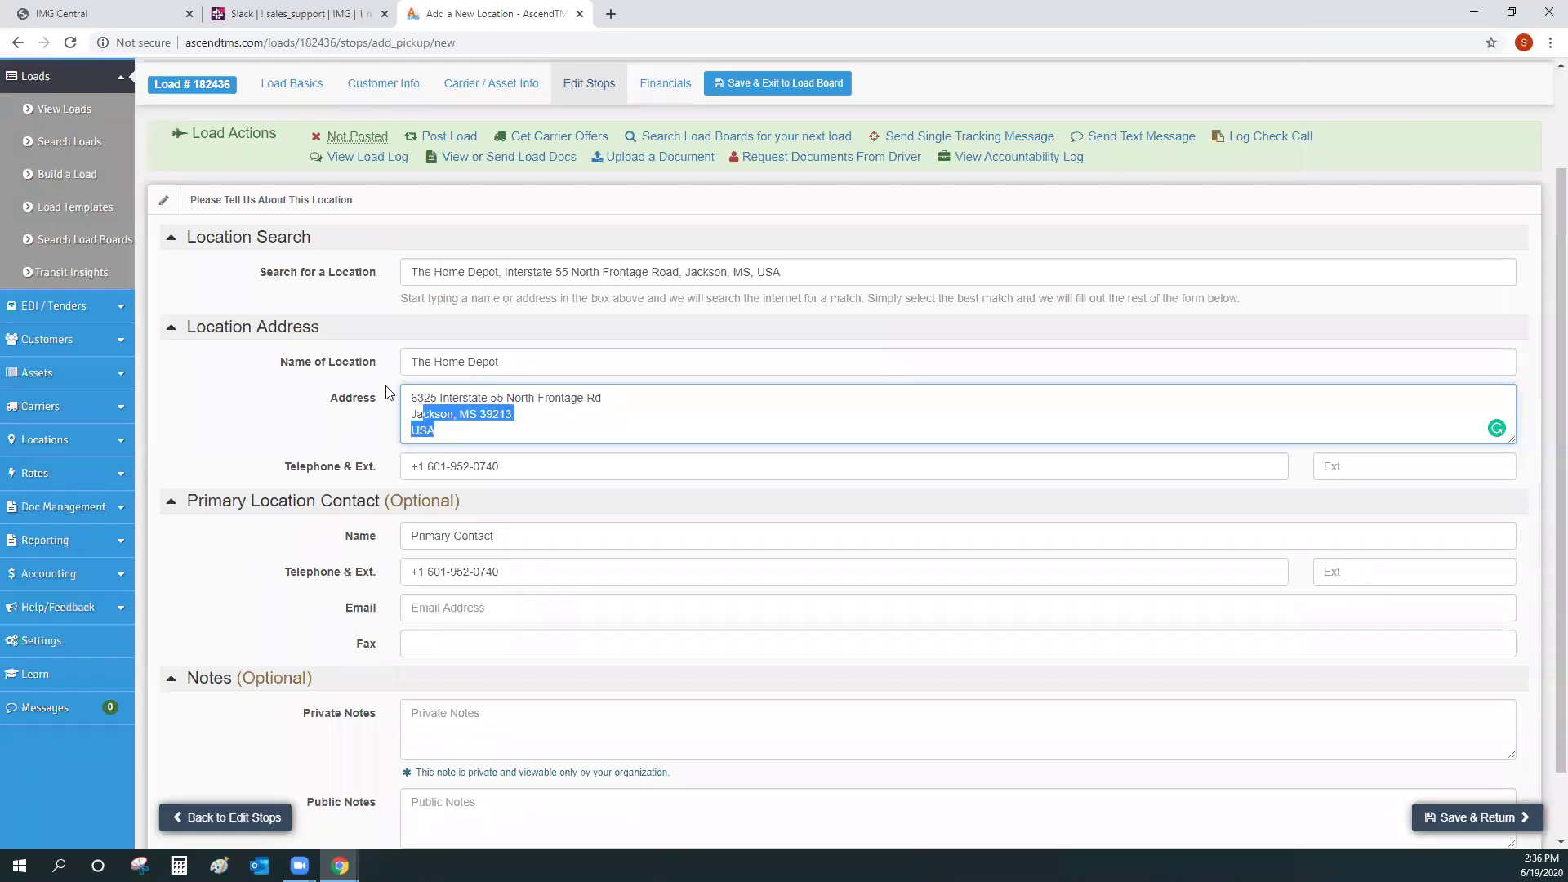
pyautogui.click(470, 431)
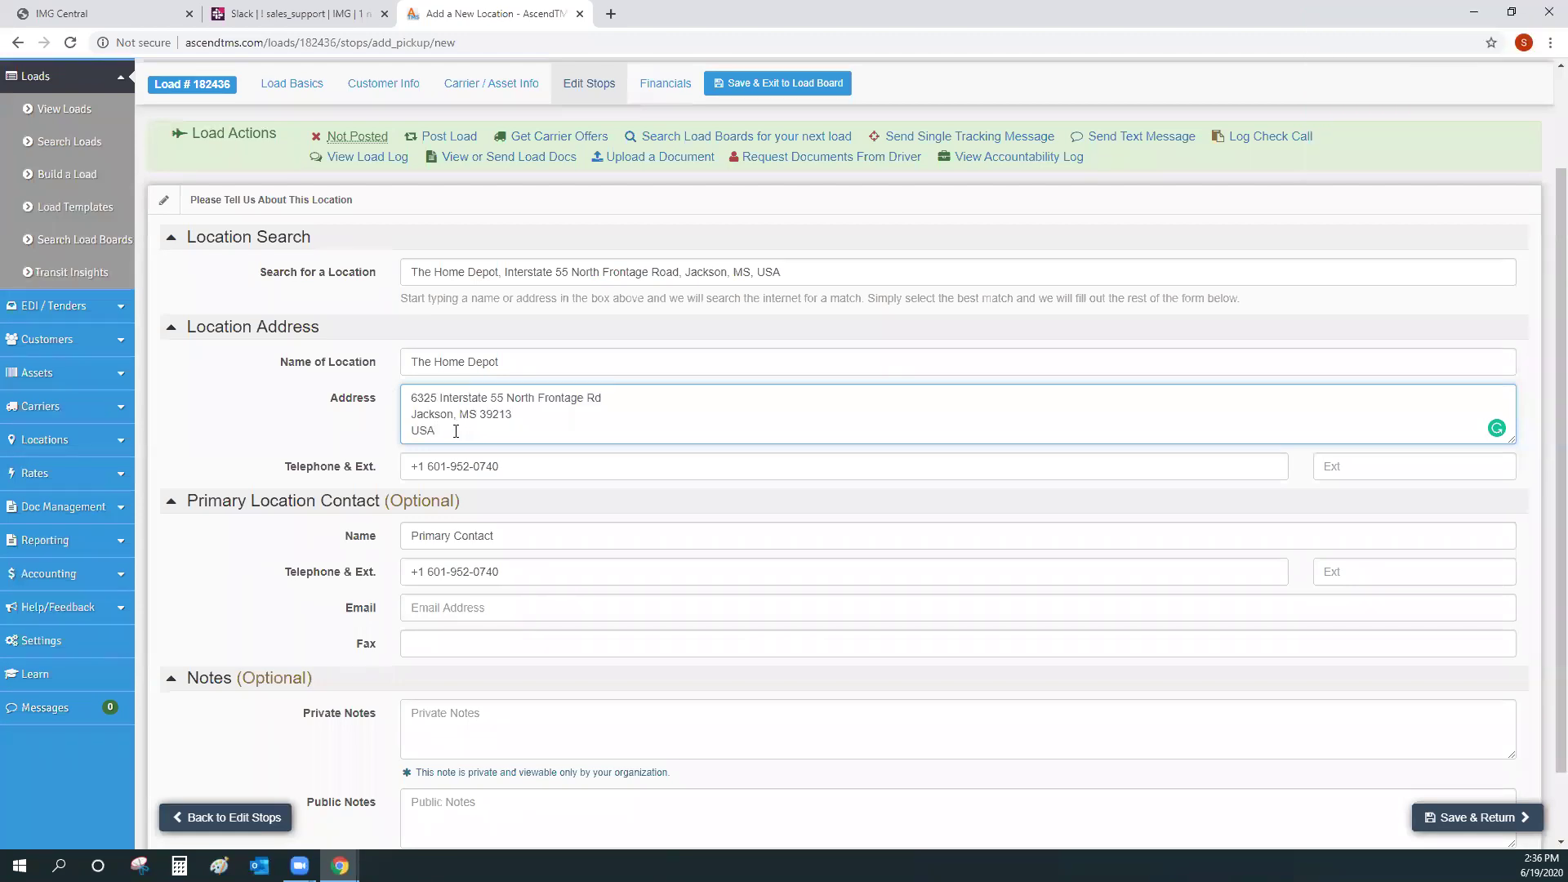
pyautogui.hotkey('ctrl', 'a')
pyautogui.moveTo(480, 414); pyautogui.dragTo(587, 423)
pyautogui.moveTo(544, 398); pyautogui.dragTo(603, 397)
pyautogui.click(603, 398)
# Step: Save the new Home Depot location, return to the new stop and check its Stop Location field
pyautogui.scroll(-1, 648, 418)
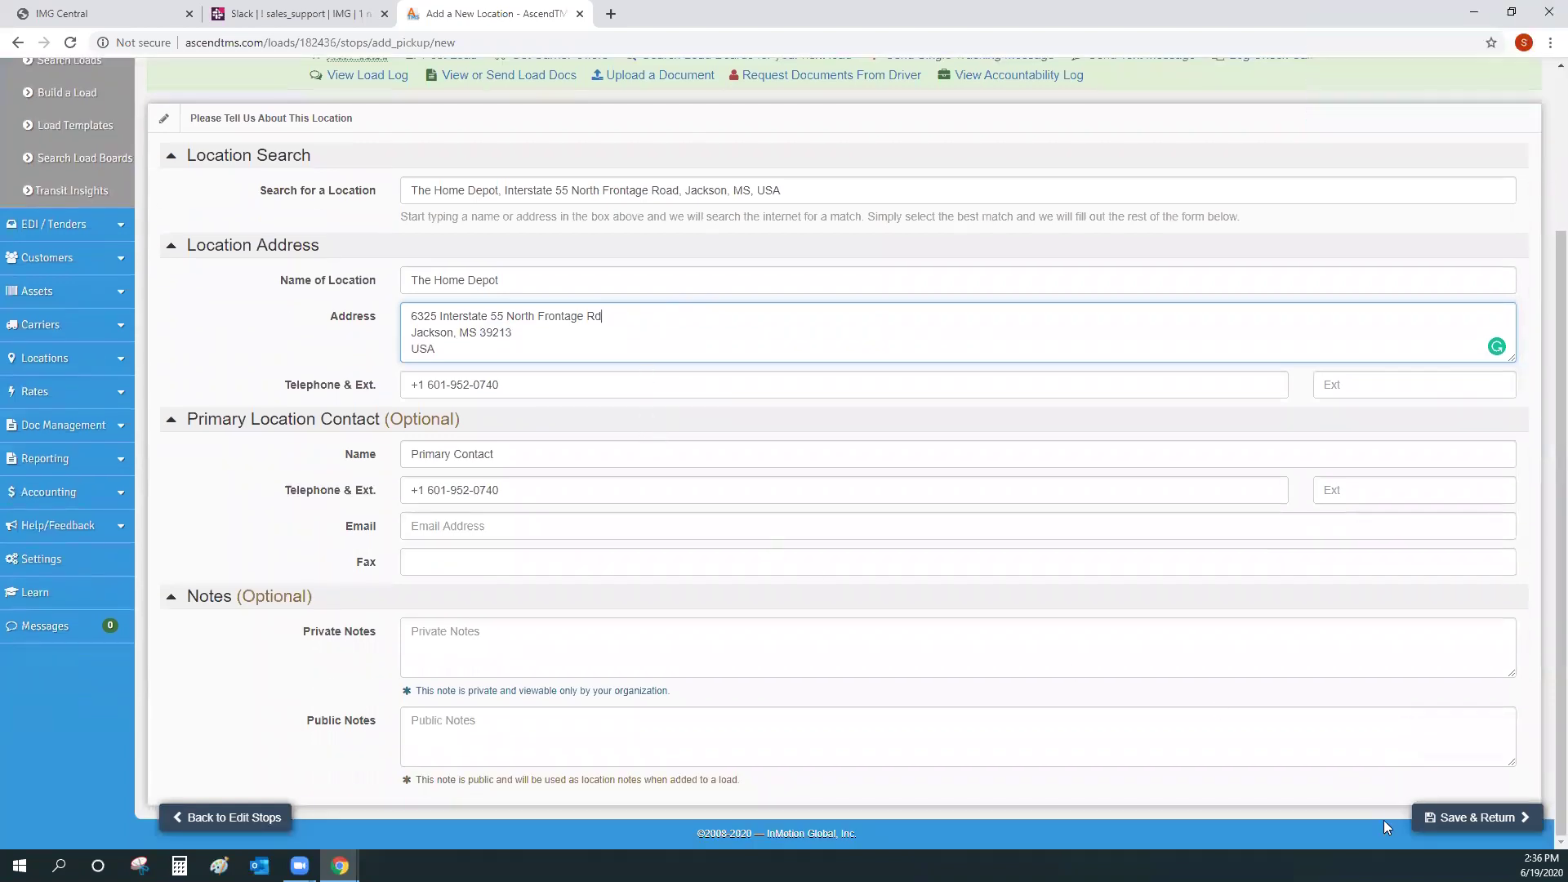
pyautogui.click(1466, 818)
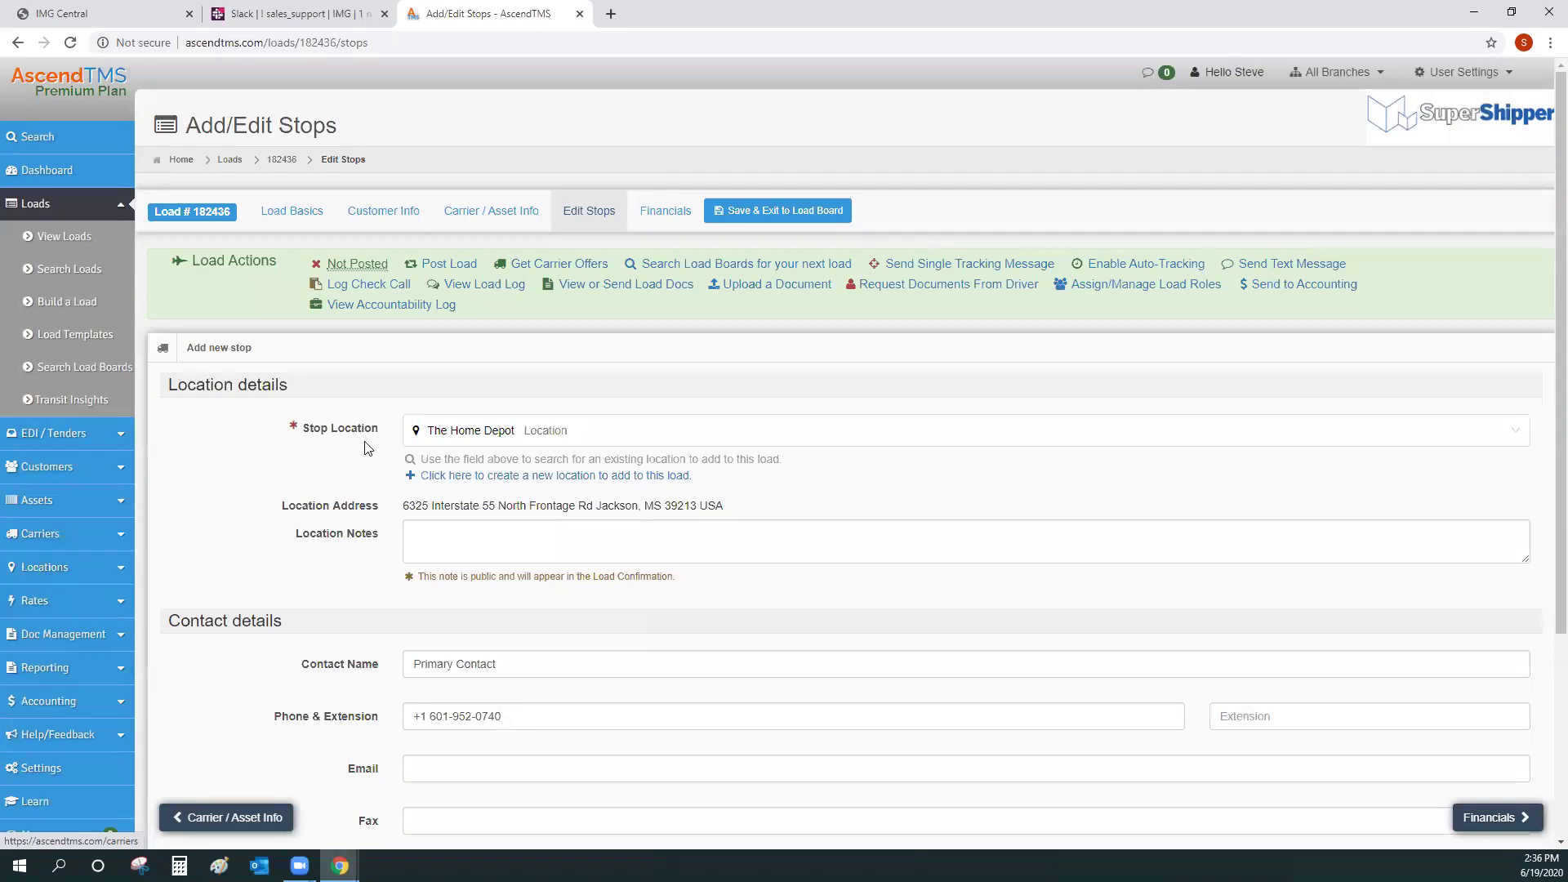
pyautogui.click(465, 441)
pyautogui.click(458, 433)
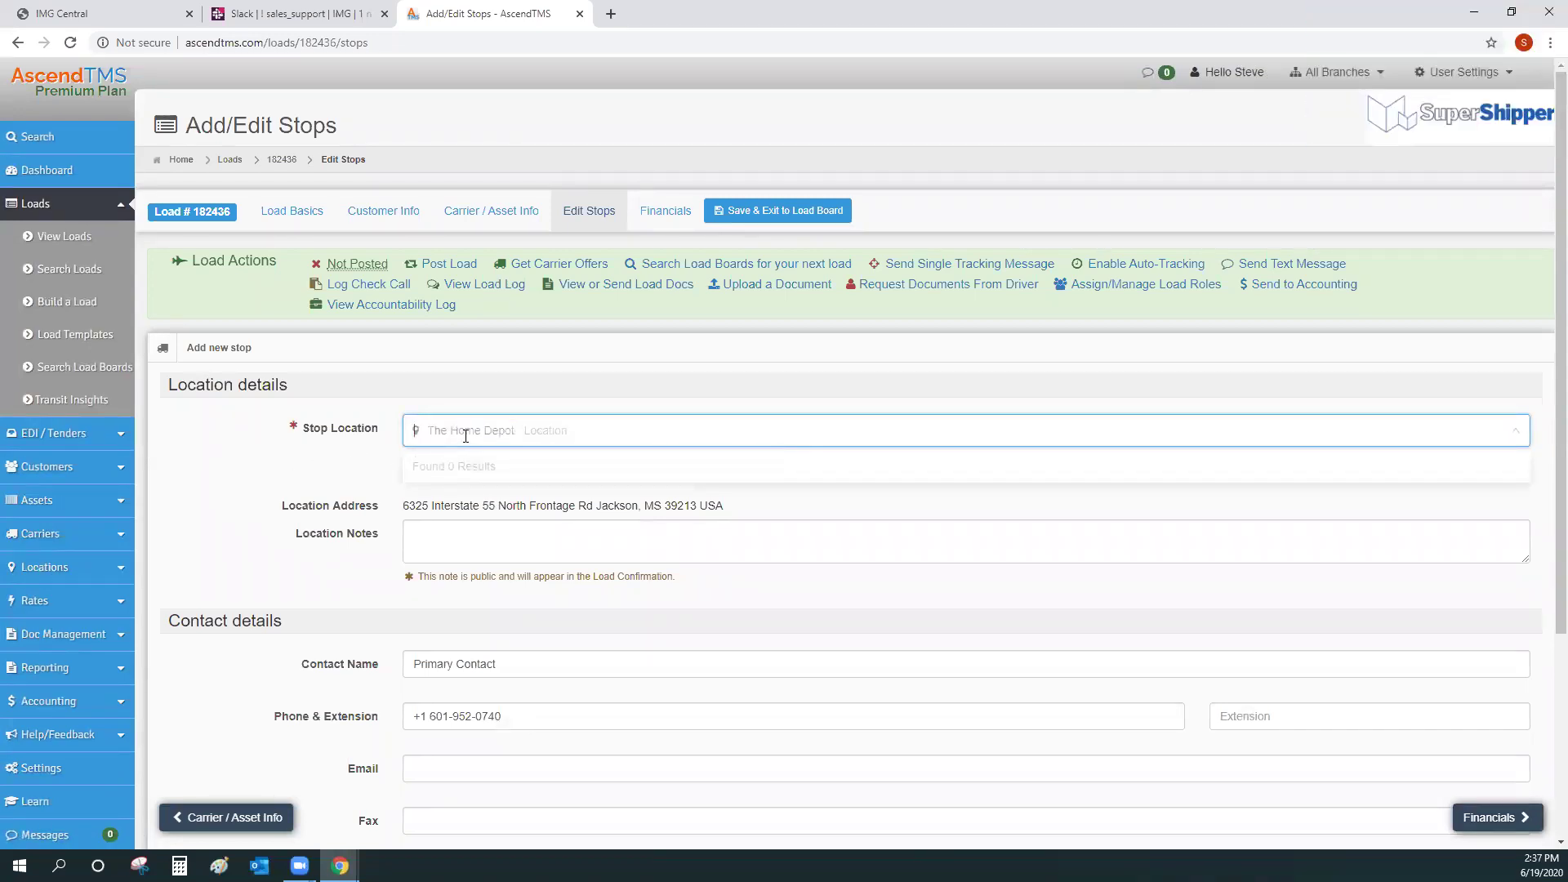
pyautogui.click(369, 458)
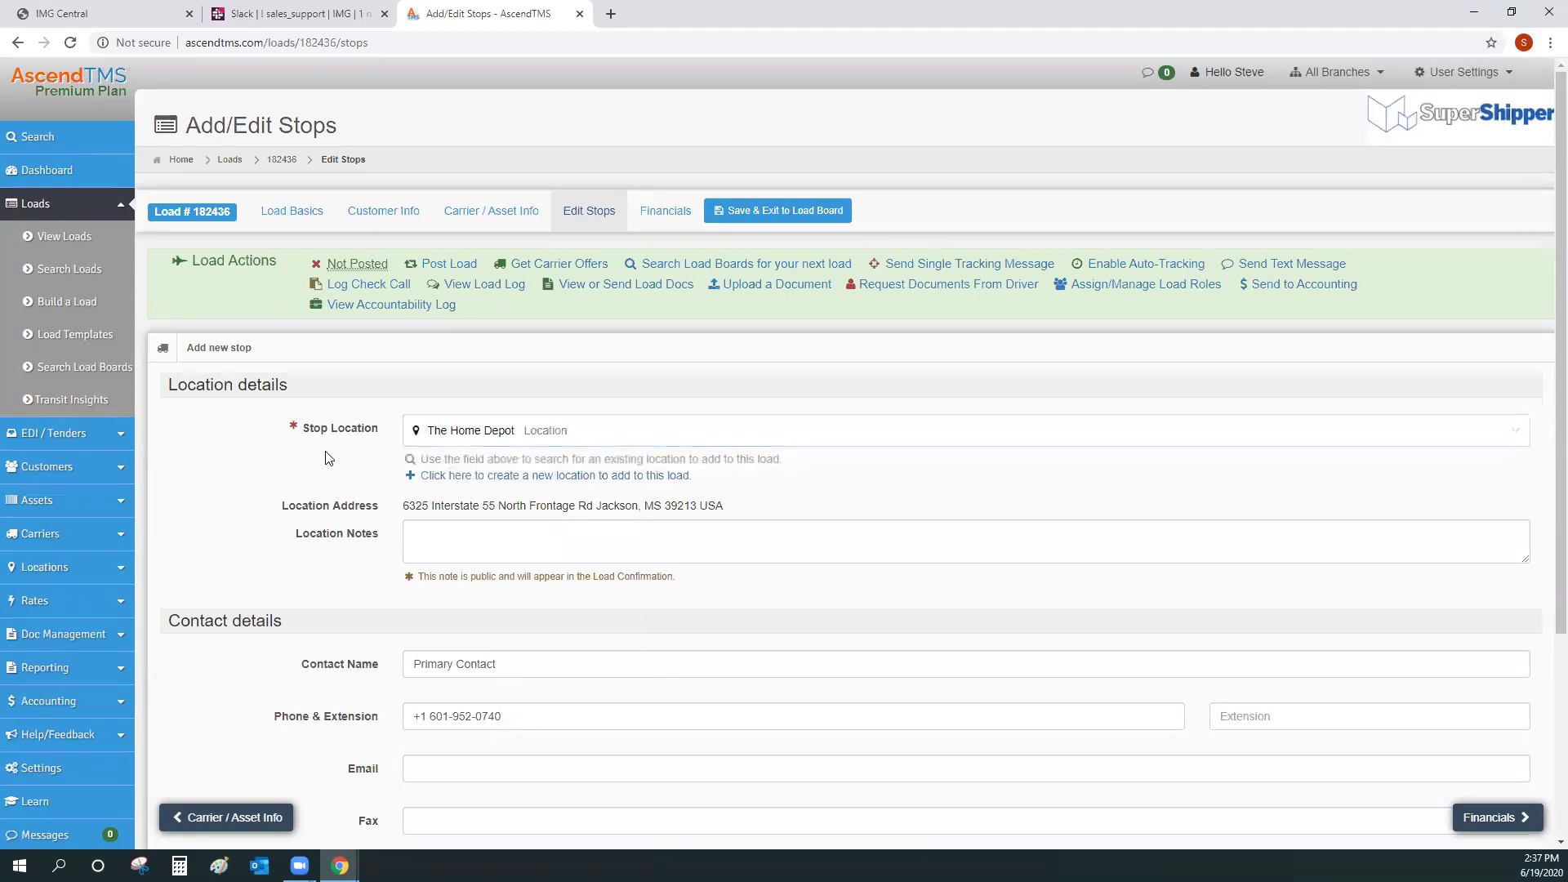
# Step: Review the available stop actions for the new Home Depot stop and set its action to Delivery
pyautogui.scroll(-2, 336, 445)
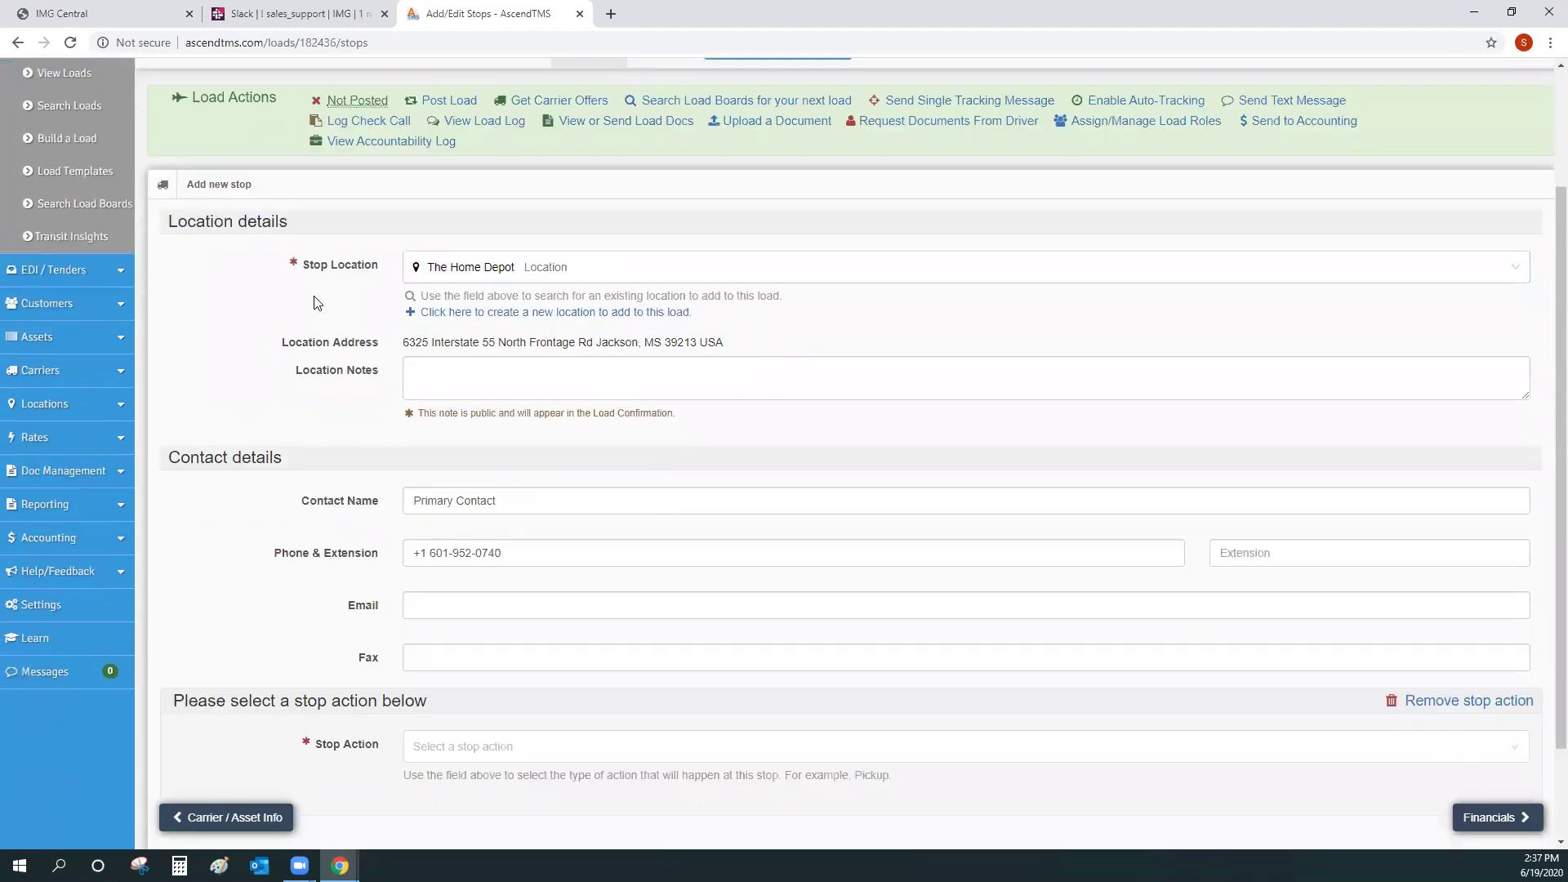
pyautogui.scroll(-2, 316, 310)
pyautogui.click(428, 628)
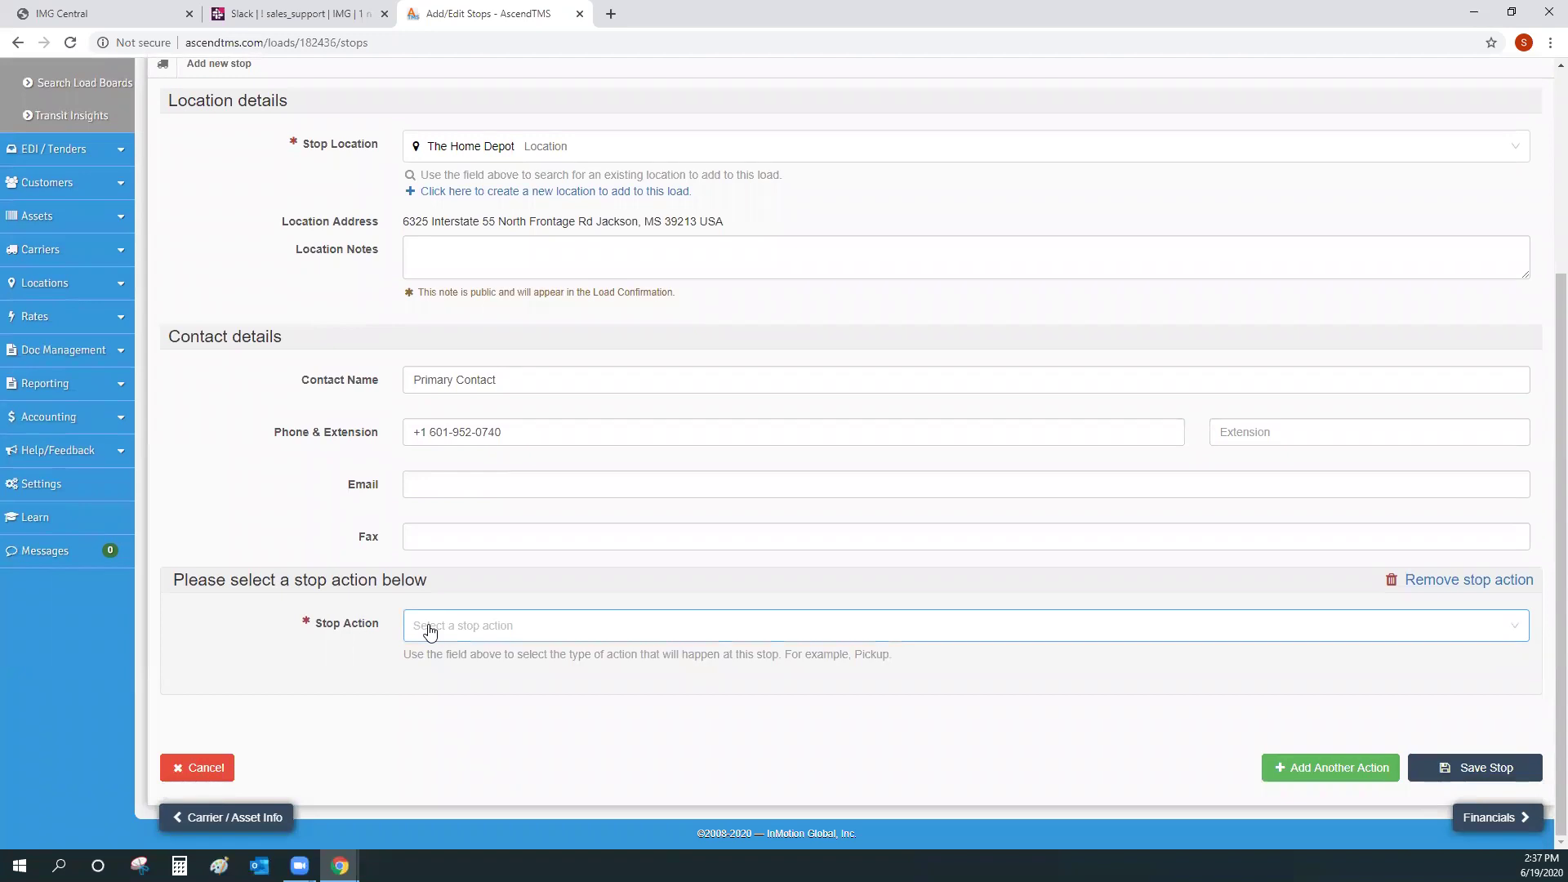
pyautogui.click(431, 629)
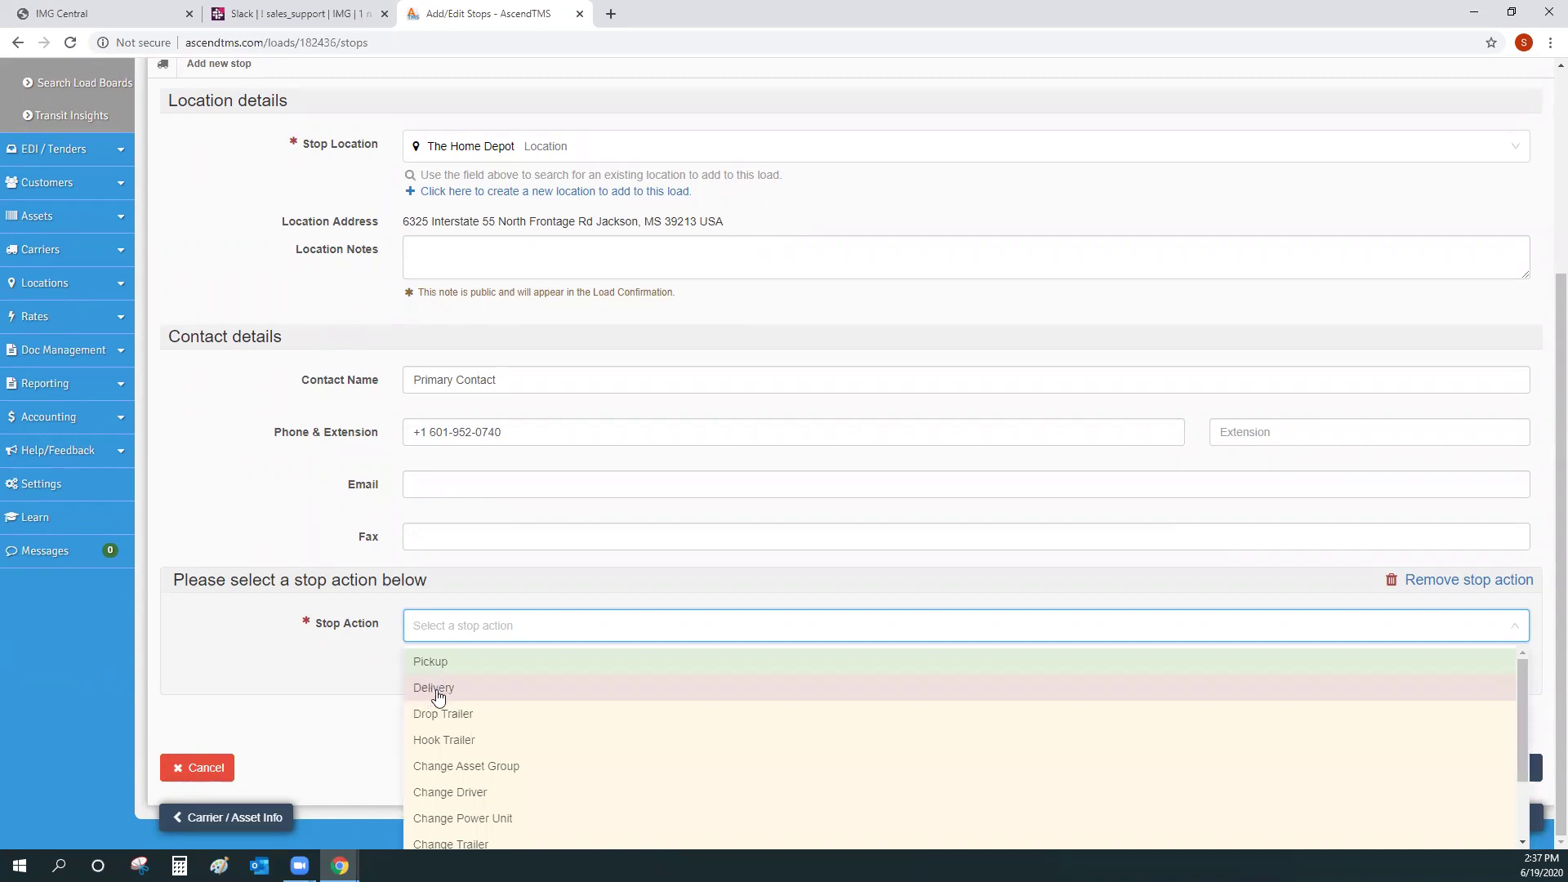
pyautogui.scroll(-2, 433, 693)
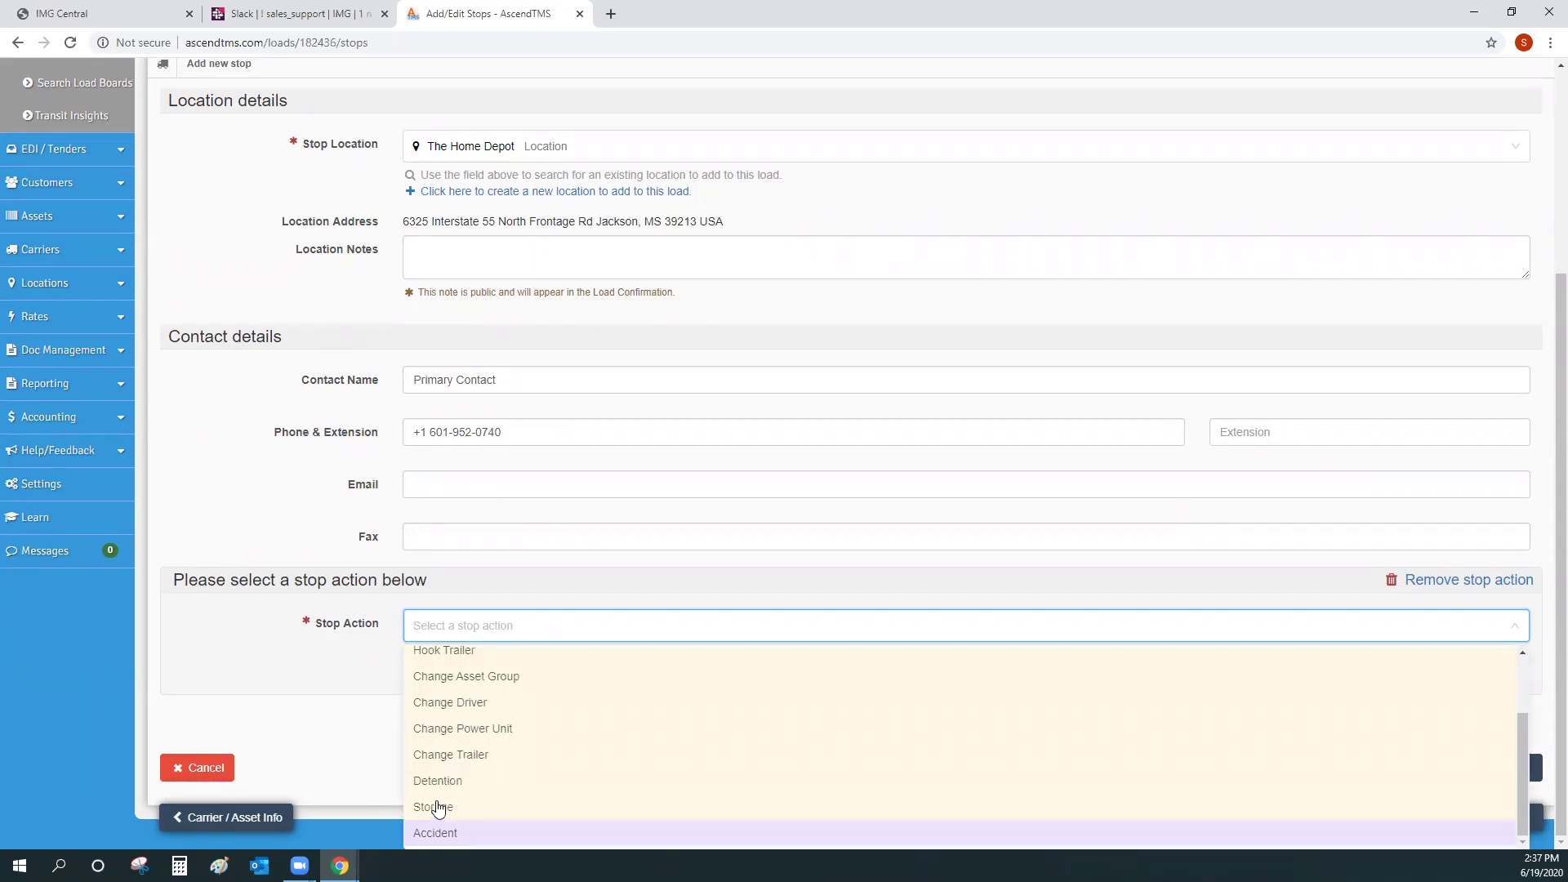
pyautogui.scroll(3, 439, 804)
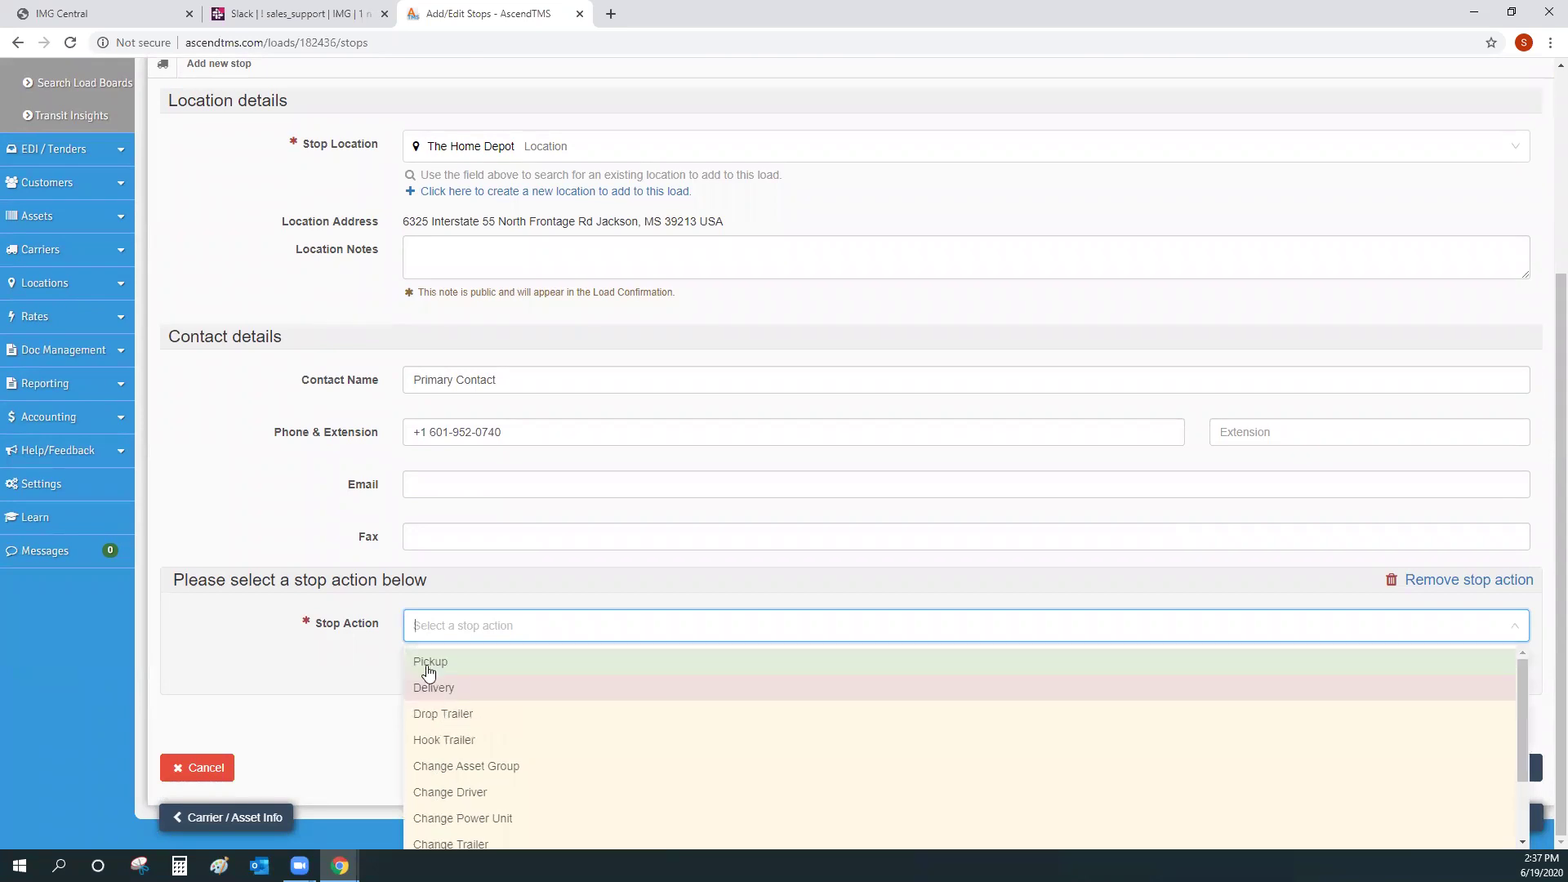
pyautogui.click(430, 690)
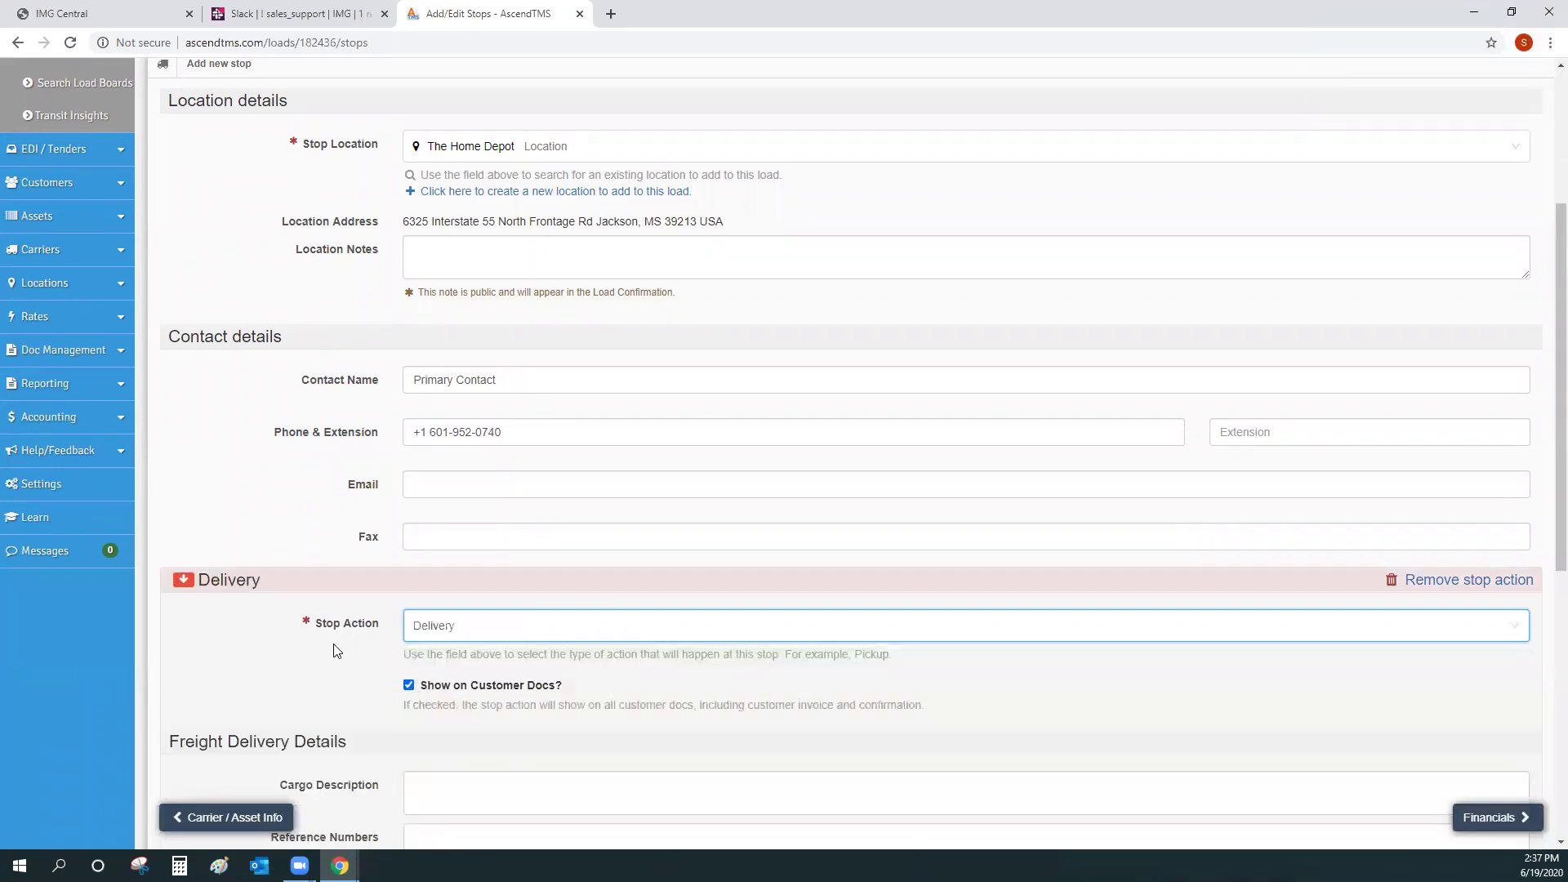
# Step: Check the delivery's scheduled start date and time fields, leave them blank, and save the stop
pyautogui.scroll(-5, 335, 654)
pyautogui.click(420, 536)
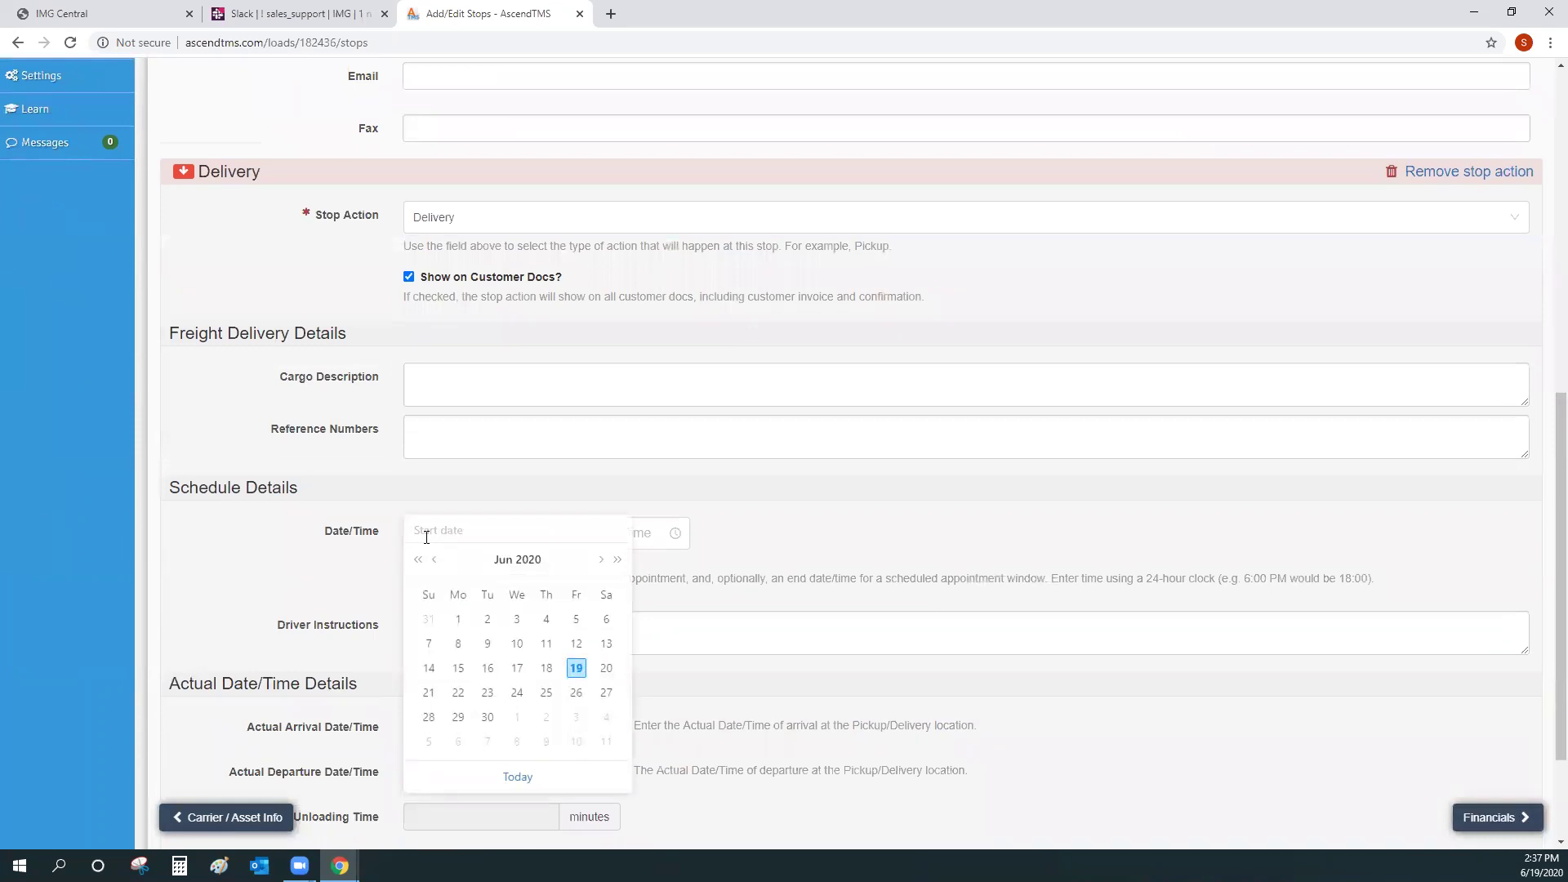
pyautogui.scroll(-3, 426, 536)
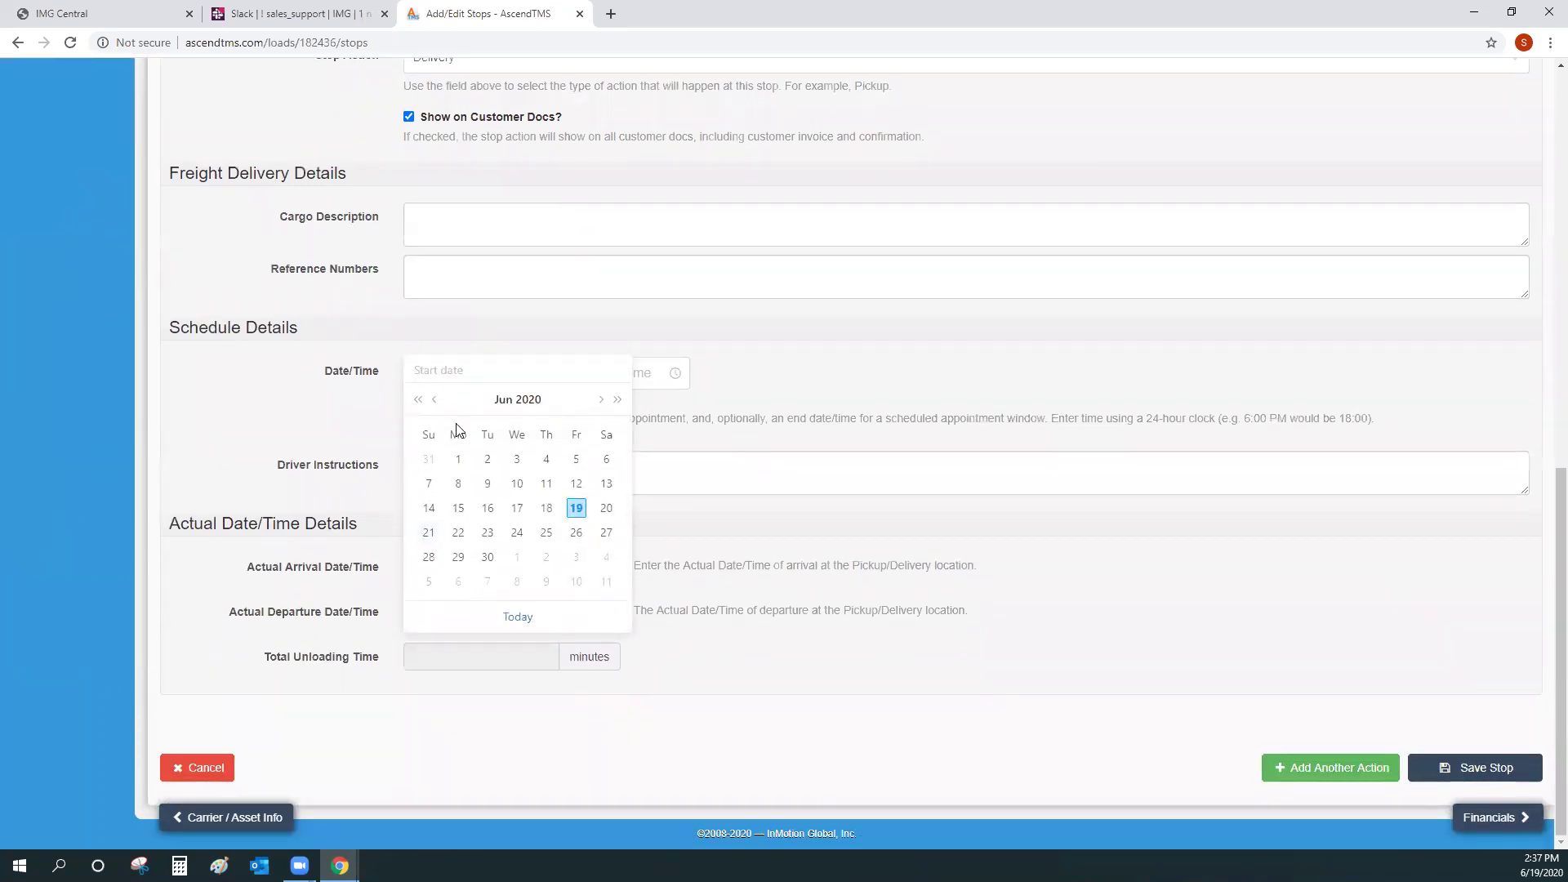
pyautogui.click(377, 390)
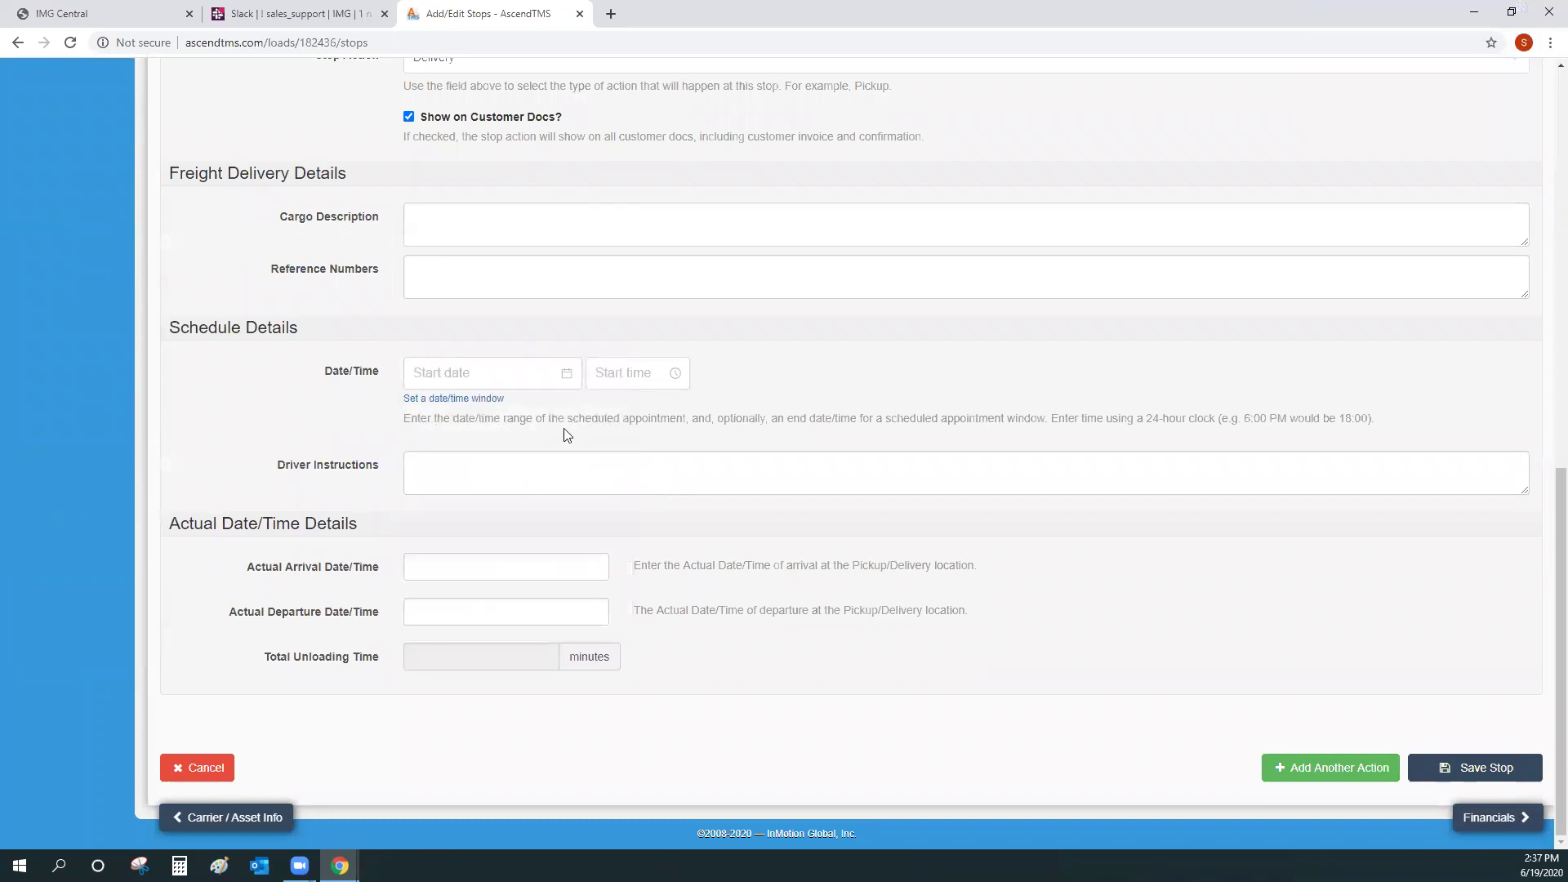
pyautogui.click(616, 375)
pyautogui.click(466, 372)
pyautogui.click(793, 370)
pyautogui.click(1468, 766)
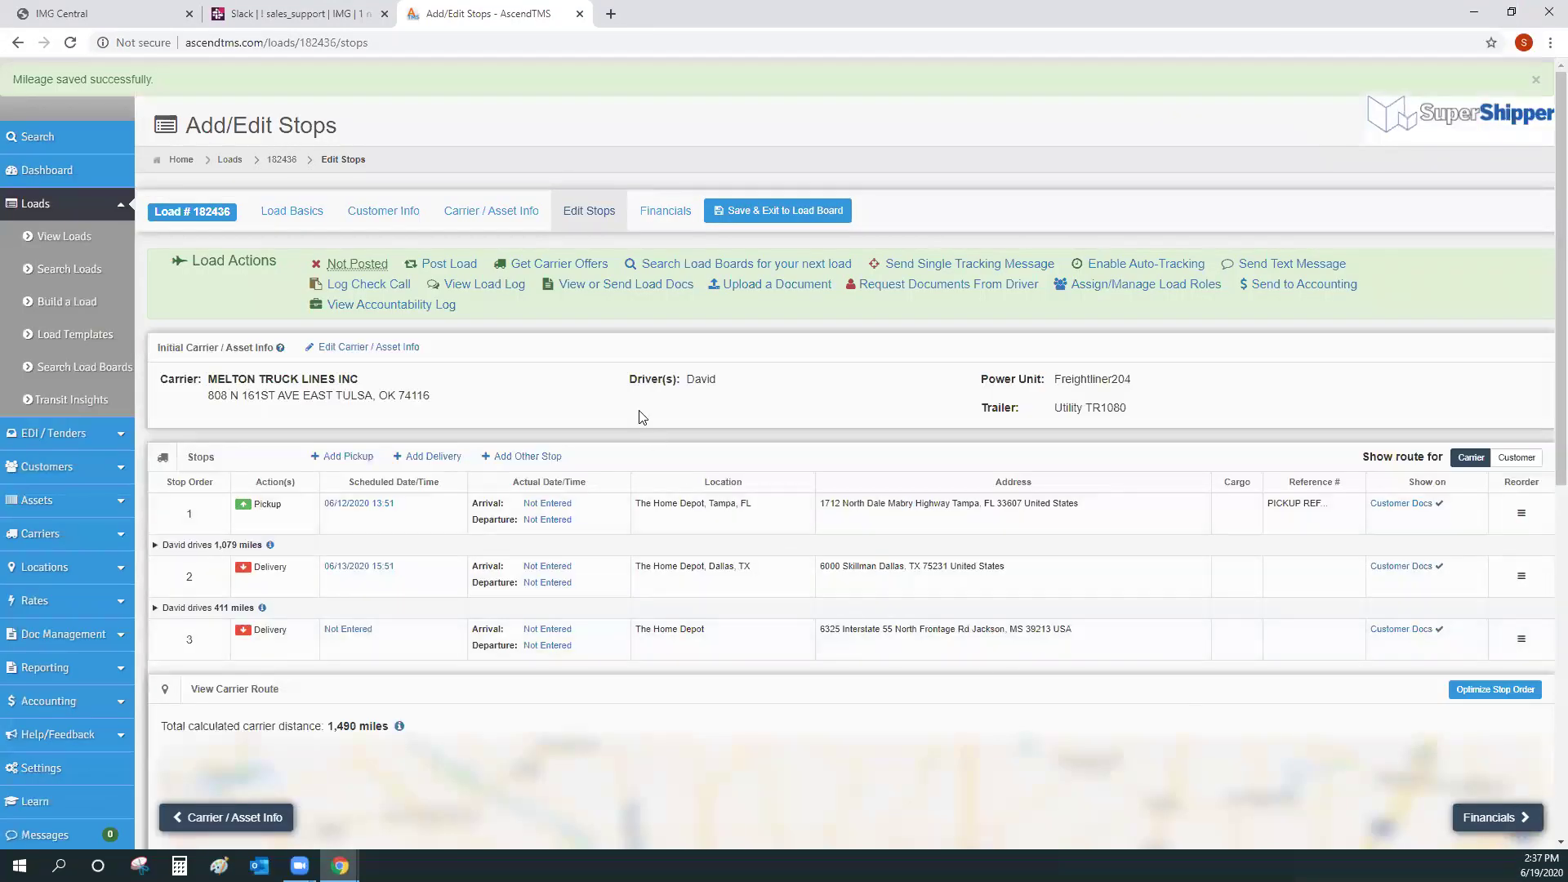
# Step: Review the load's list of stops and display the carrier route map with all stops
pyautogui.scroll(-2, 637, 416)
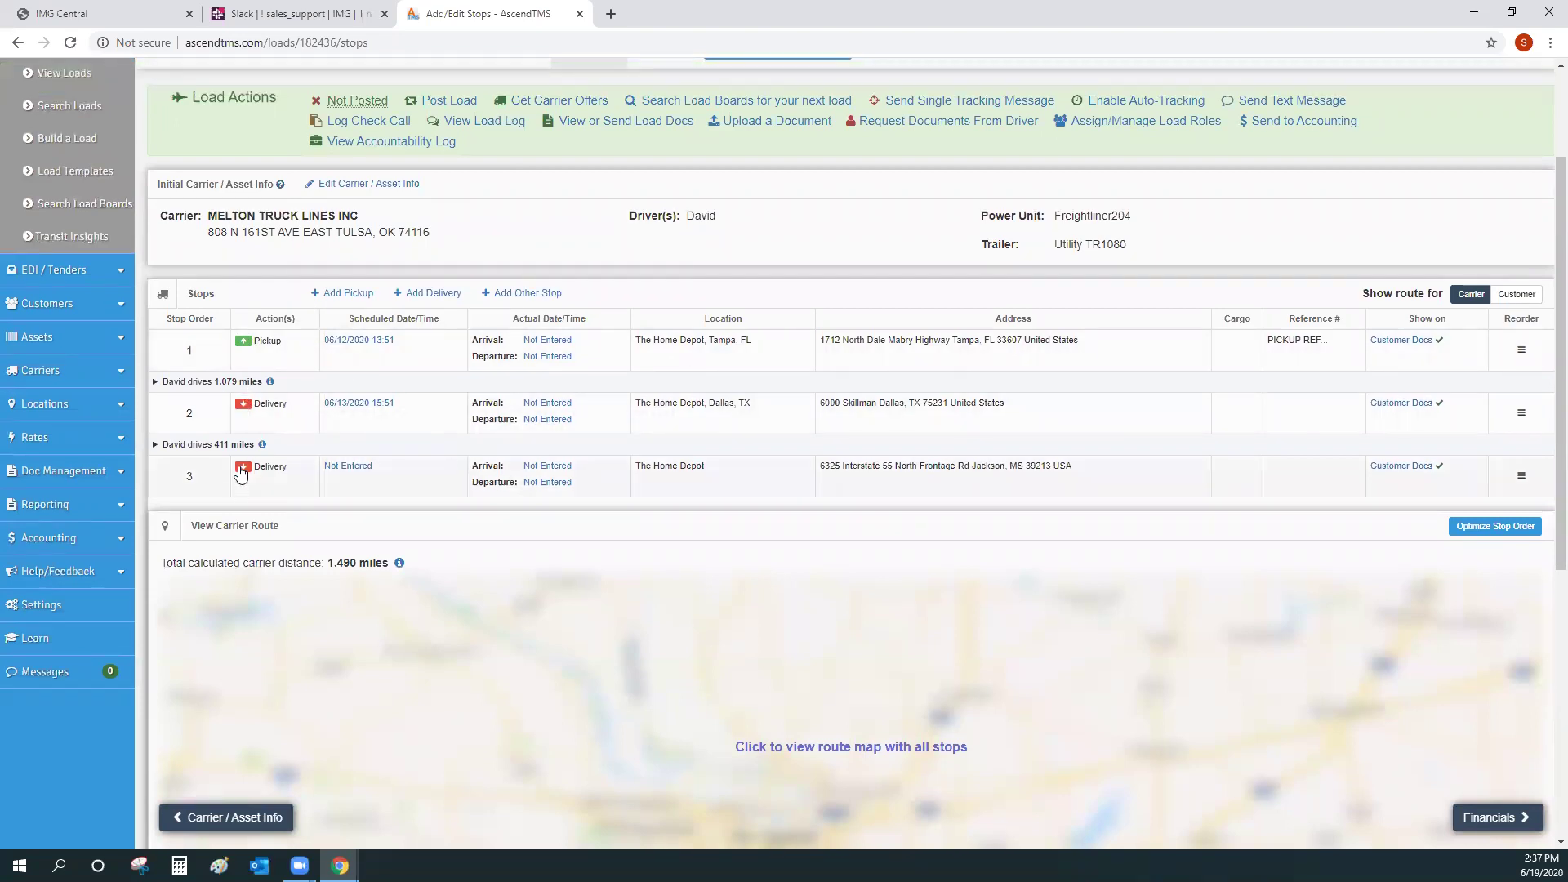
pyautogui.scroll(-2, 588, 584)
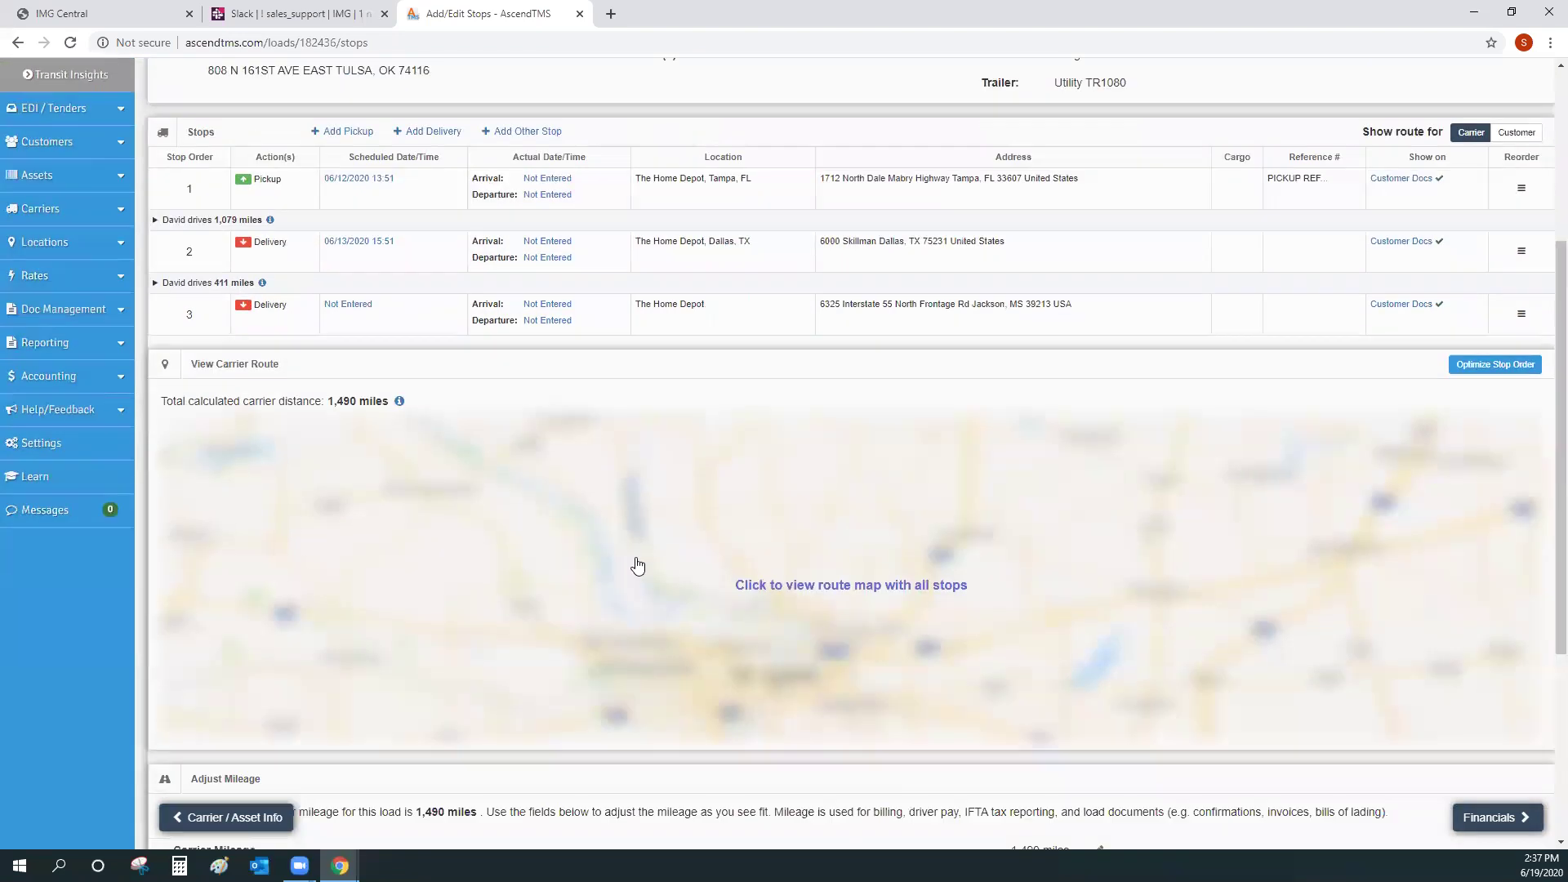
pyautogui.click(636, 562)
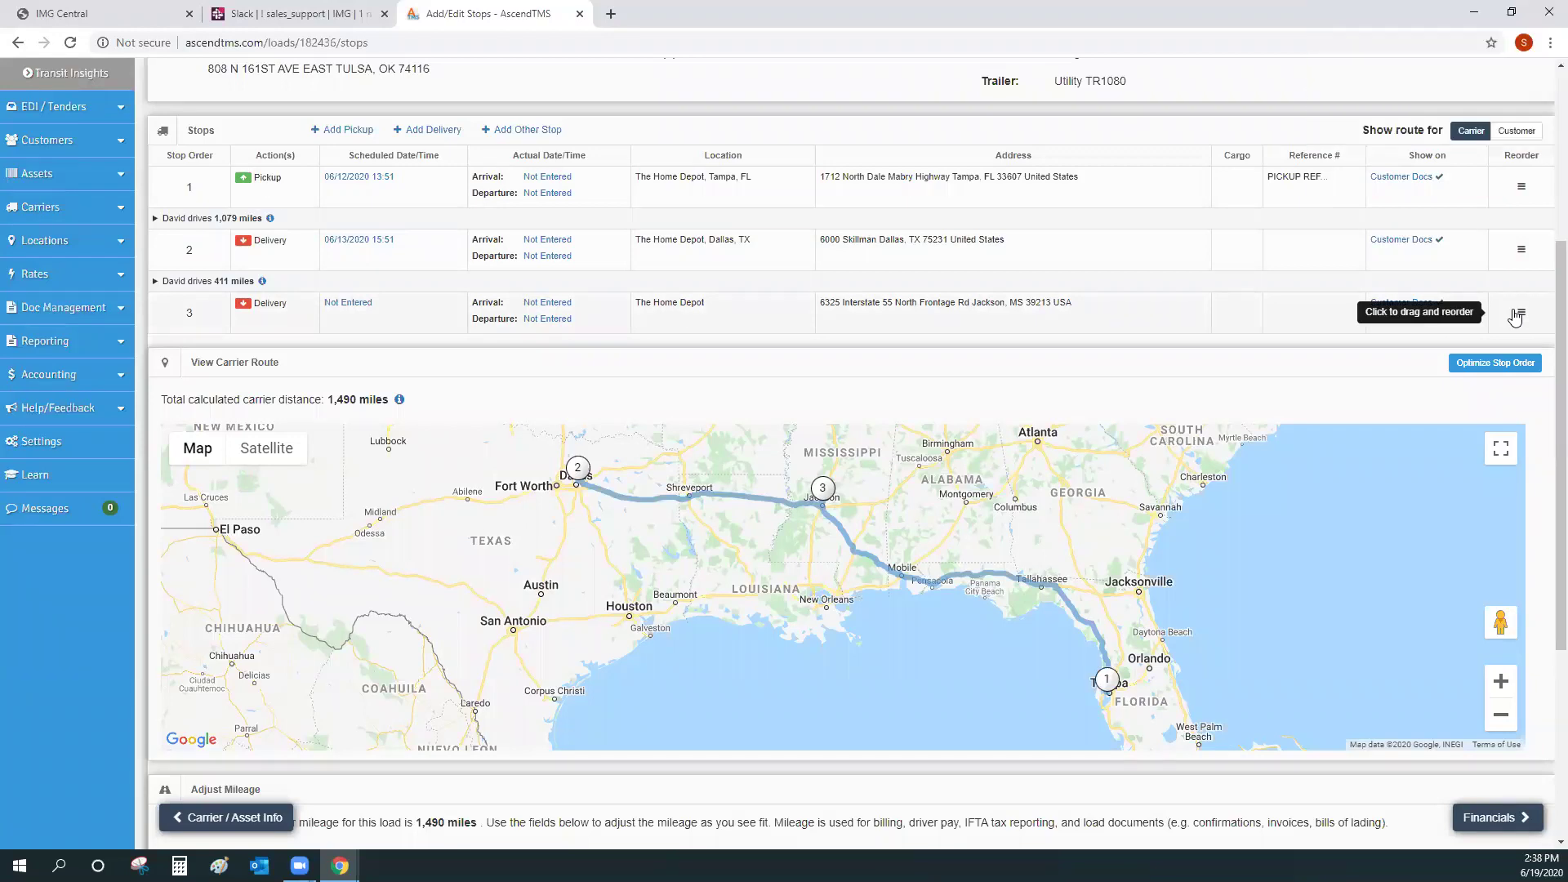
# Step: Reorder the Jackson, MS delivery ahead of the Dallas, TX delivery, and return it to third place
pyautogui.moveTo(1517, 316); pyautogui.dragTo(1546, 214)
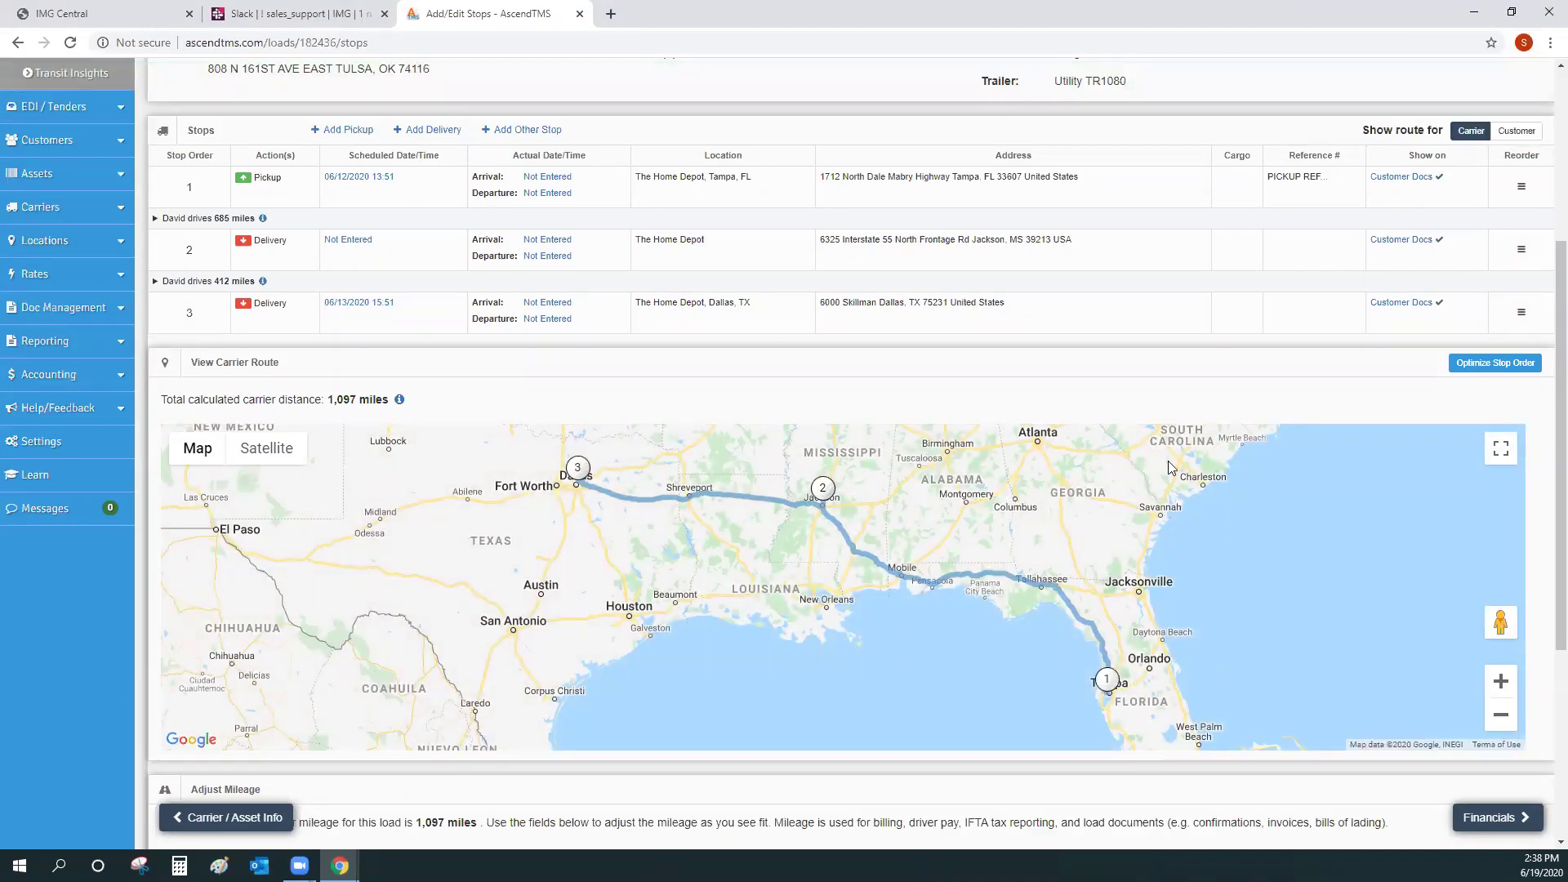
pyautogui.moveTo(1521, 250); pyautogui.dragTo(1521, 314)
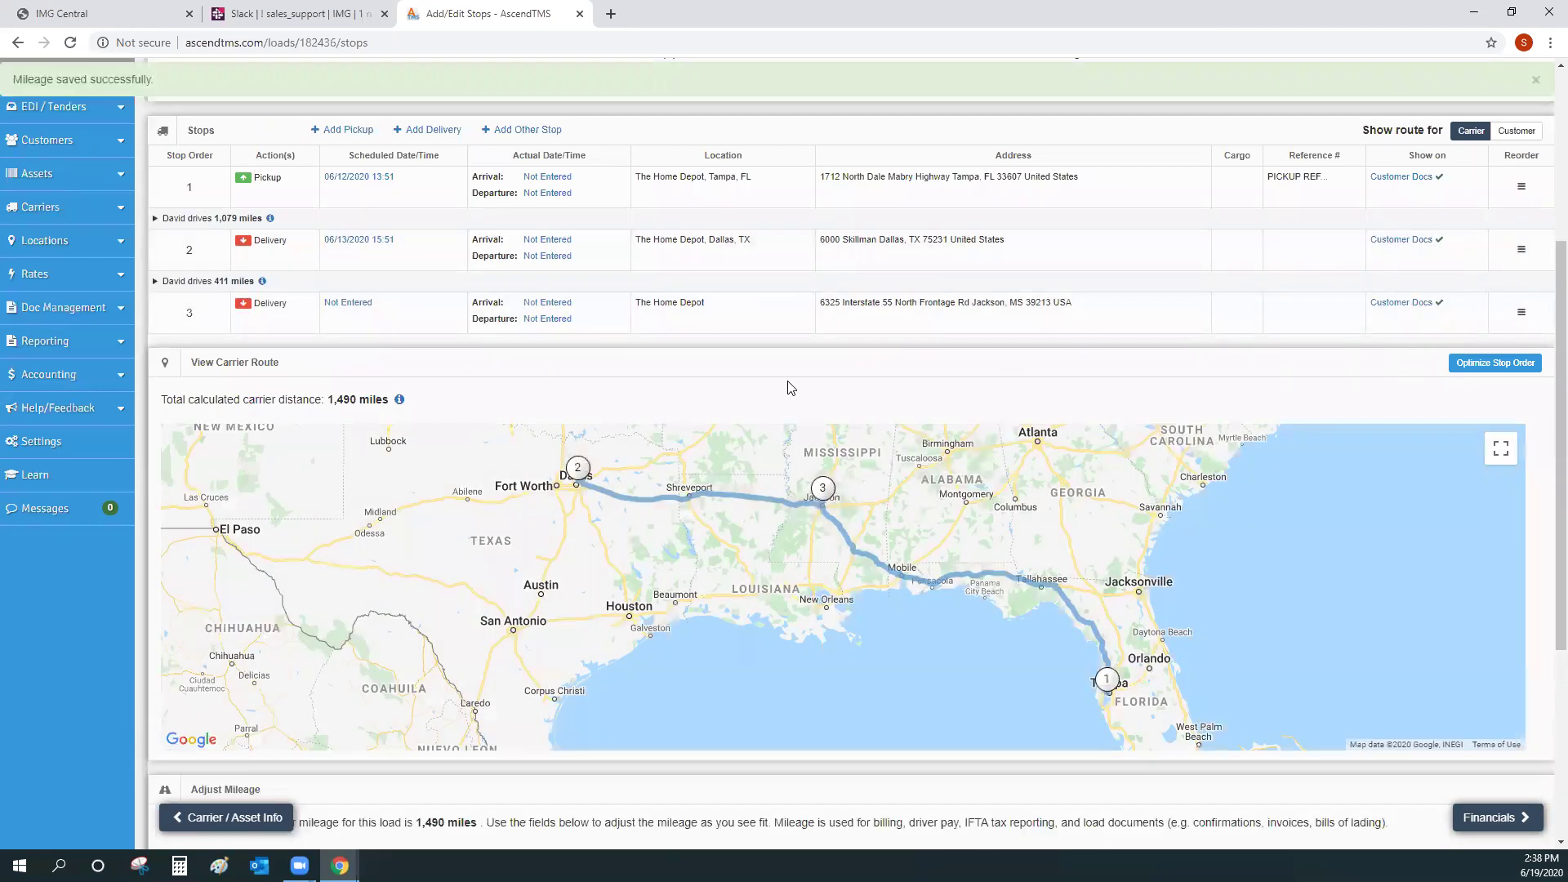
# Step: Try to optimize the load's stop order automatically, continuing past the optimization confirmation
pyautogui.click(1483, 365)
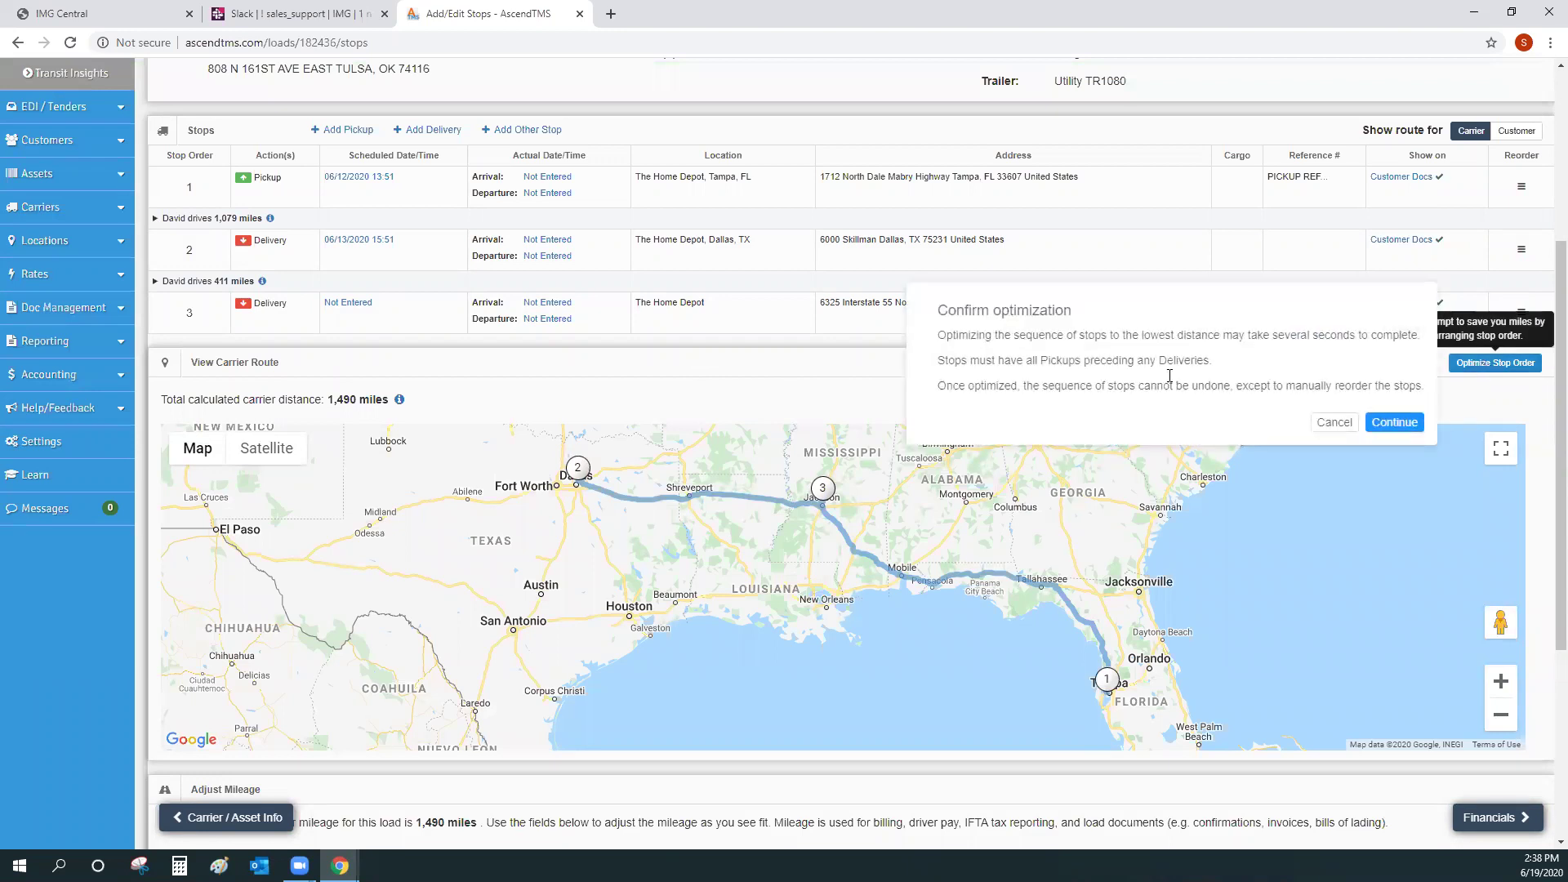
pyautogui.click(1402, 424)
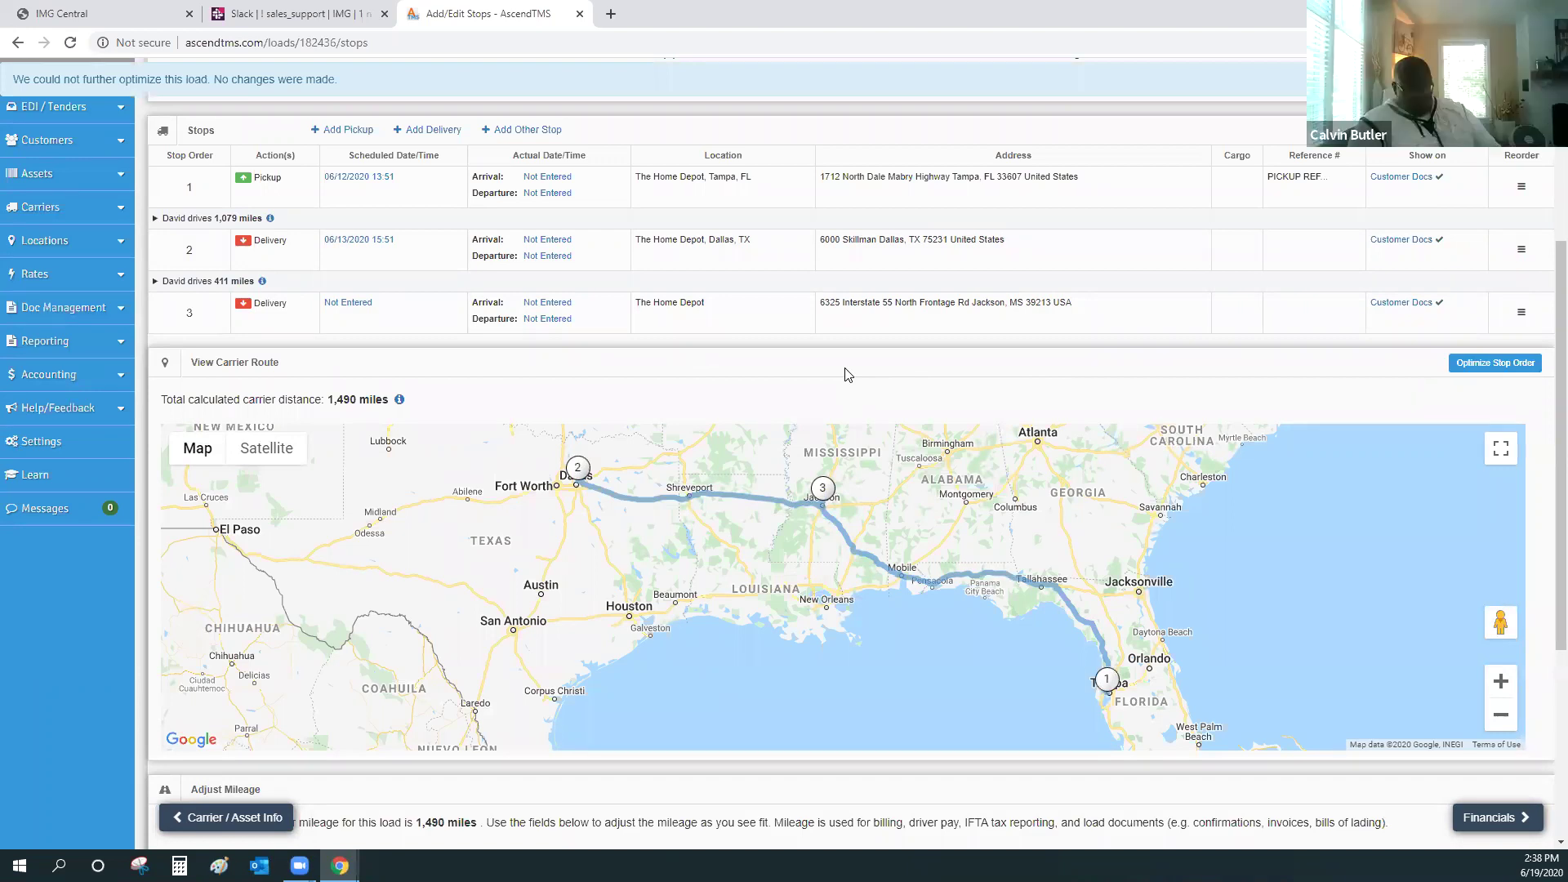
pyautogui.scroll(-3, 842, 414)
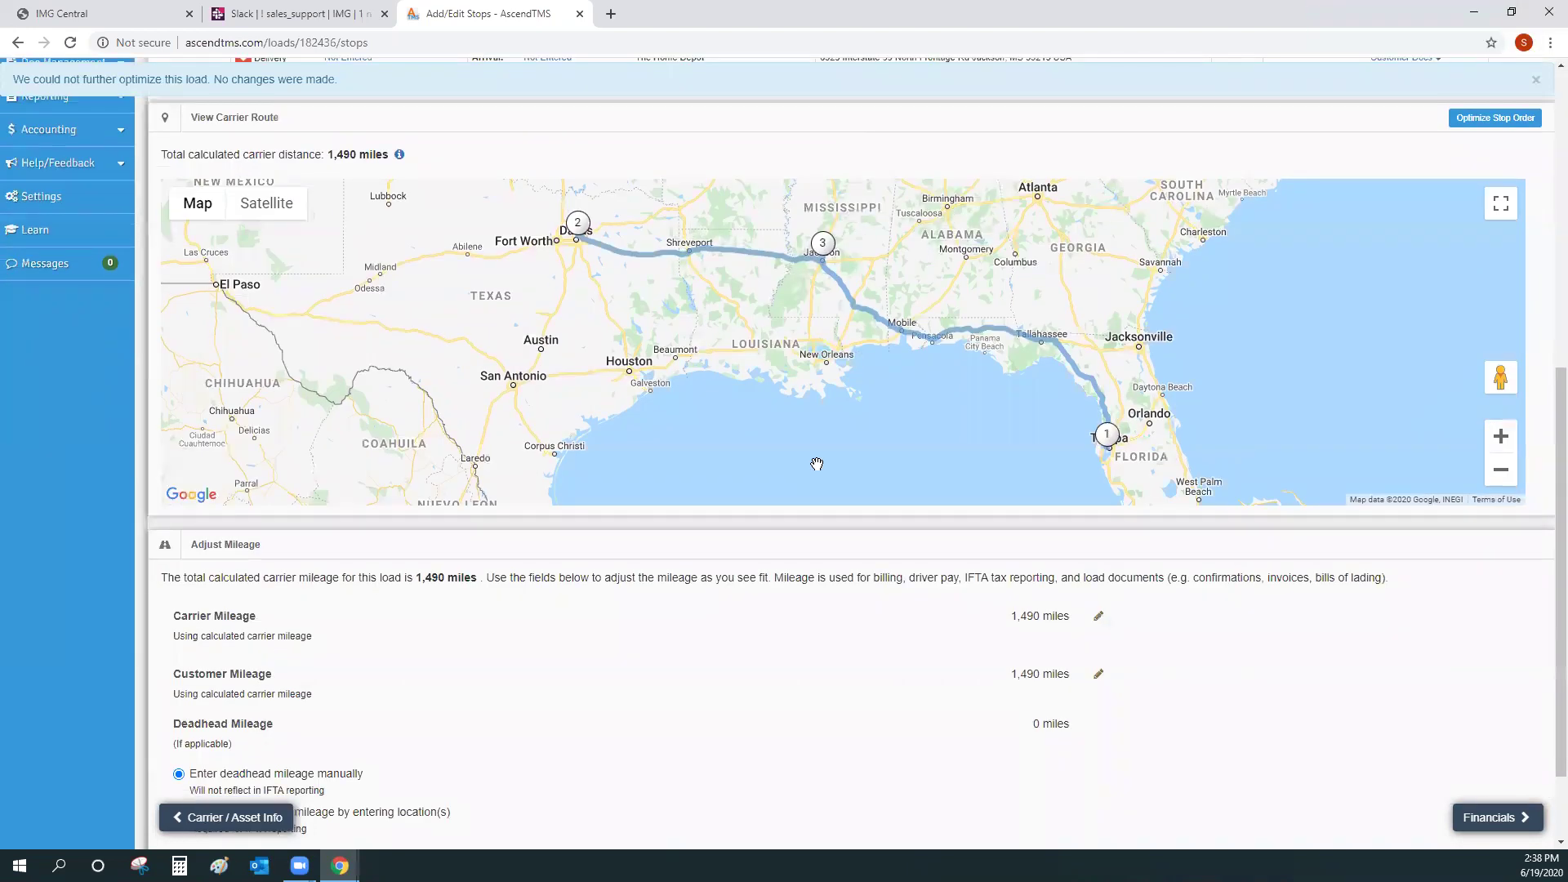
pyautogui.scroll(1, 817, 459)
pyautogui.scroll(4, 970, 304)
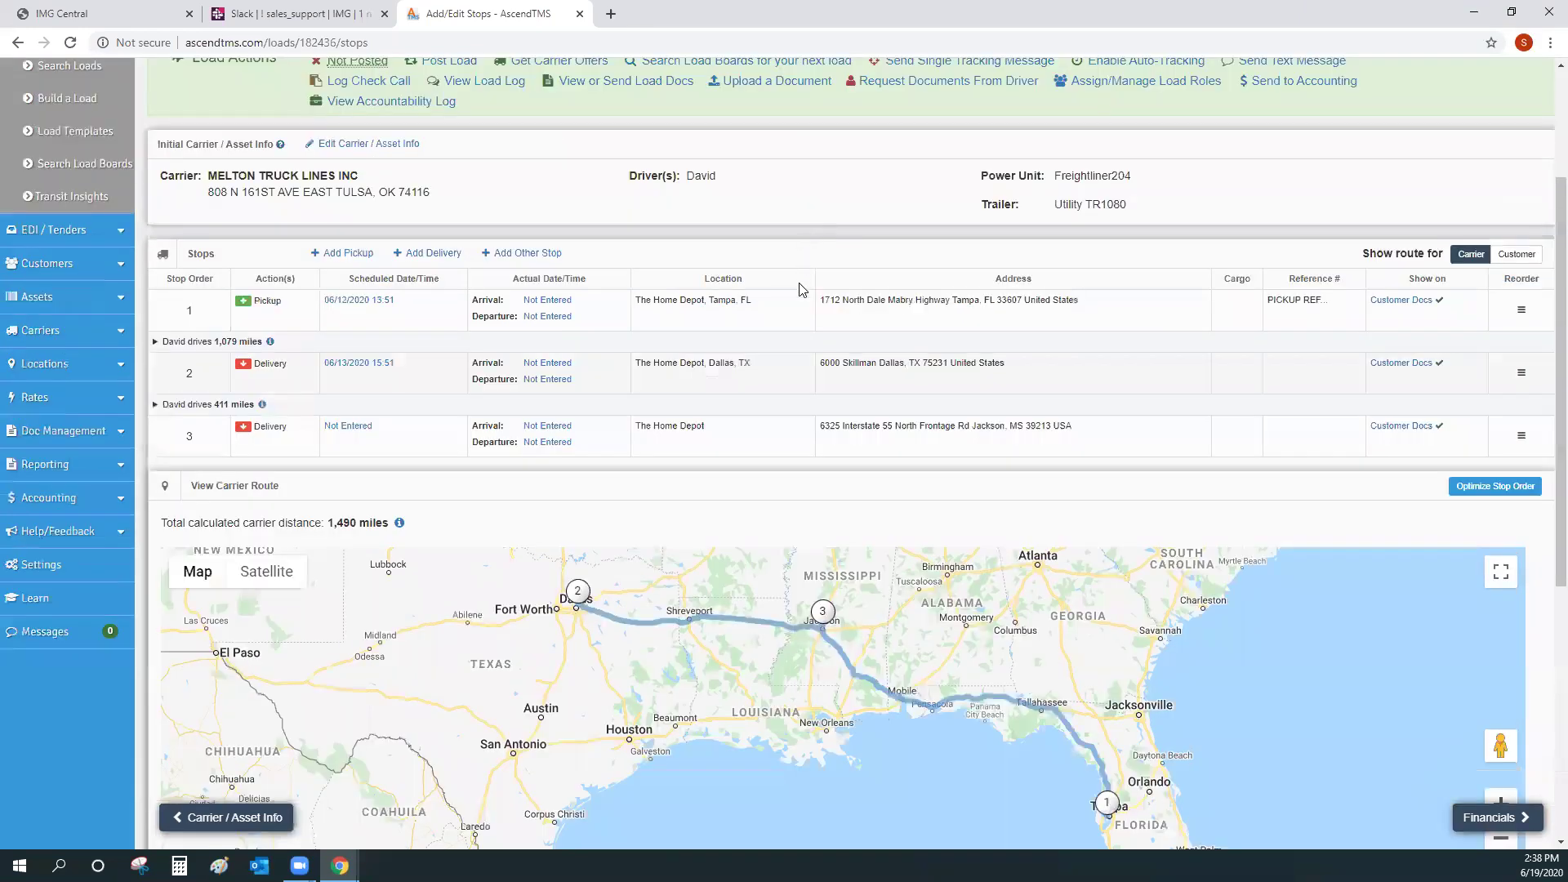
# Step: Reload the load's stops page and display the carrier route map again
pyautogui.scroll(2, 801, 287)
pyautogui.rightClick(802, 286)
pyautogui.click(807, 334)
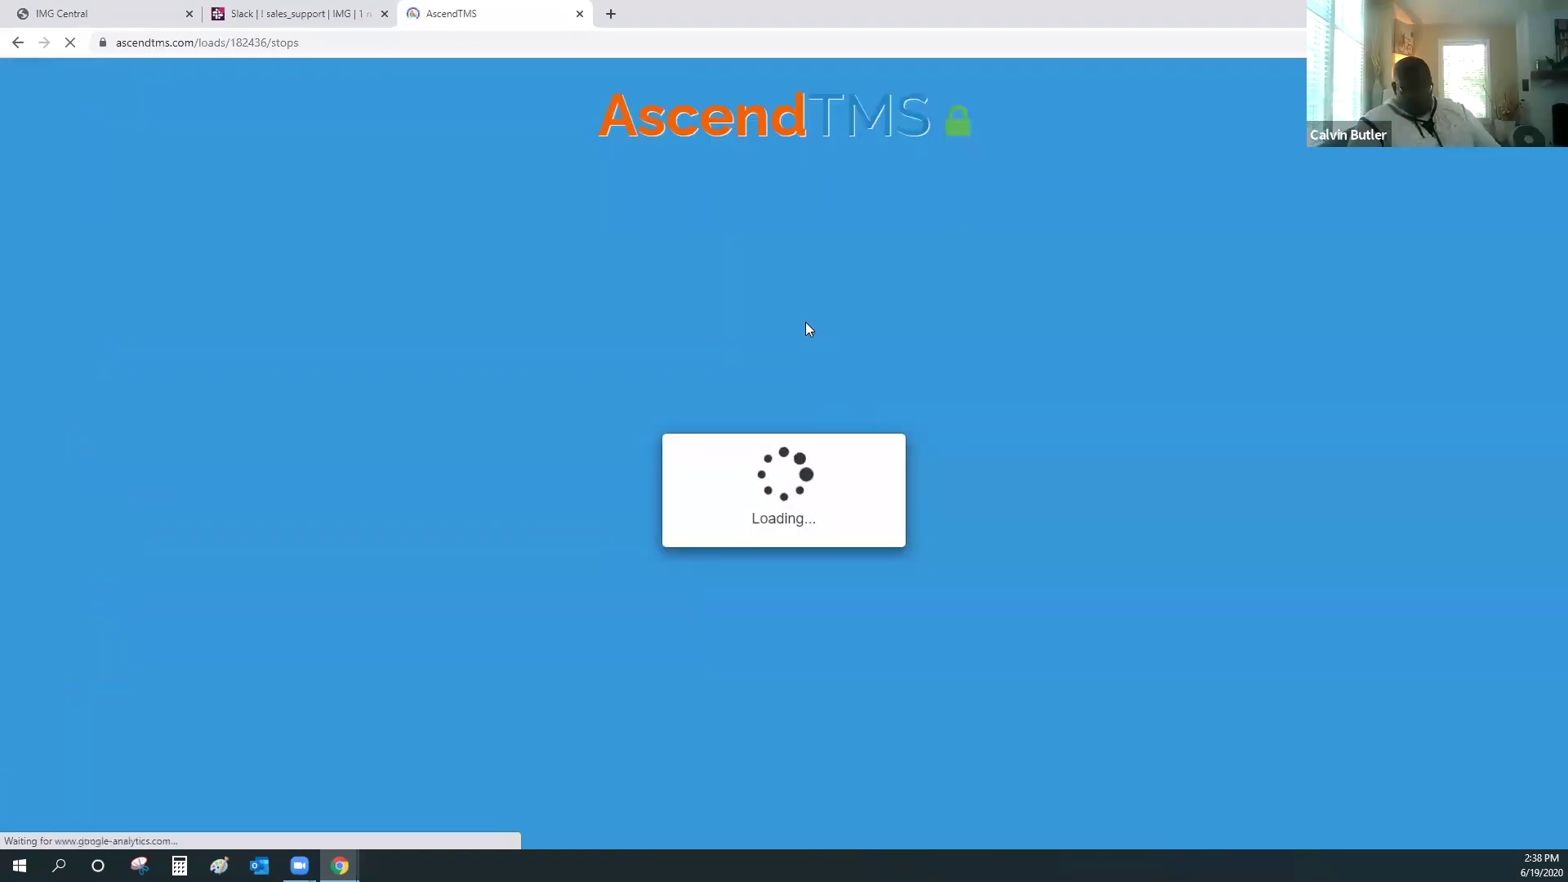
pyautogui.scroll(-5, 807, 329)
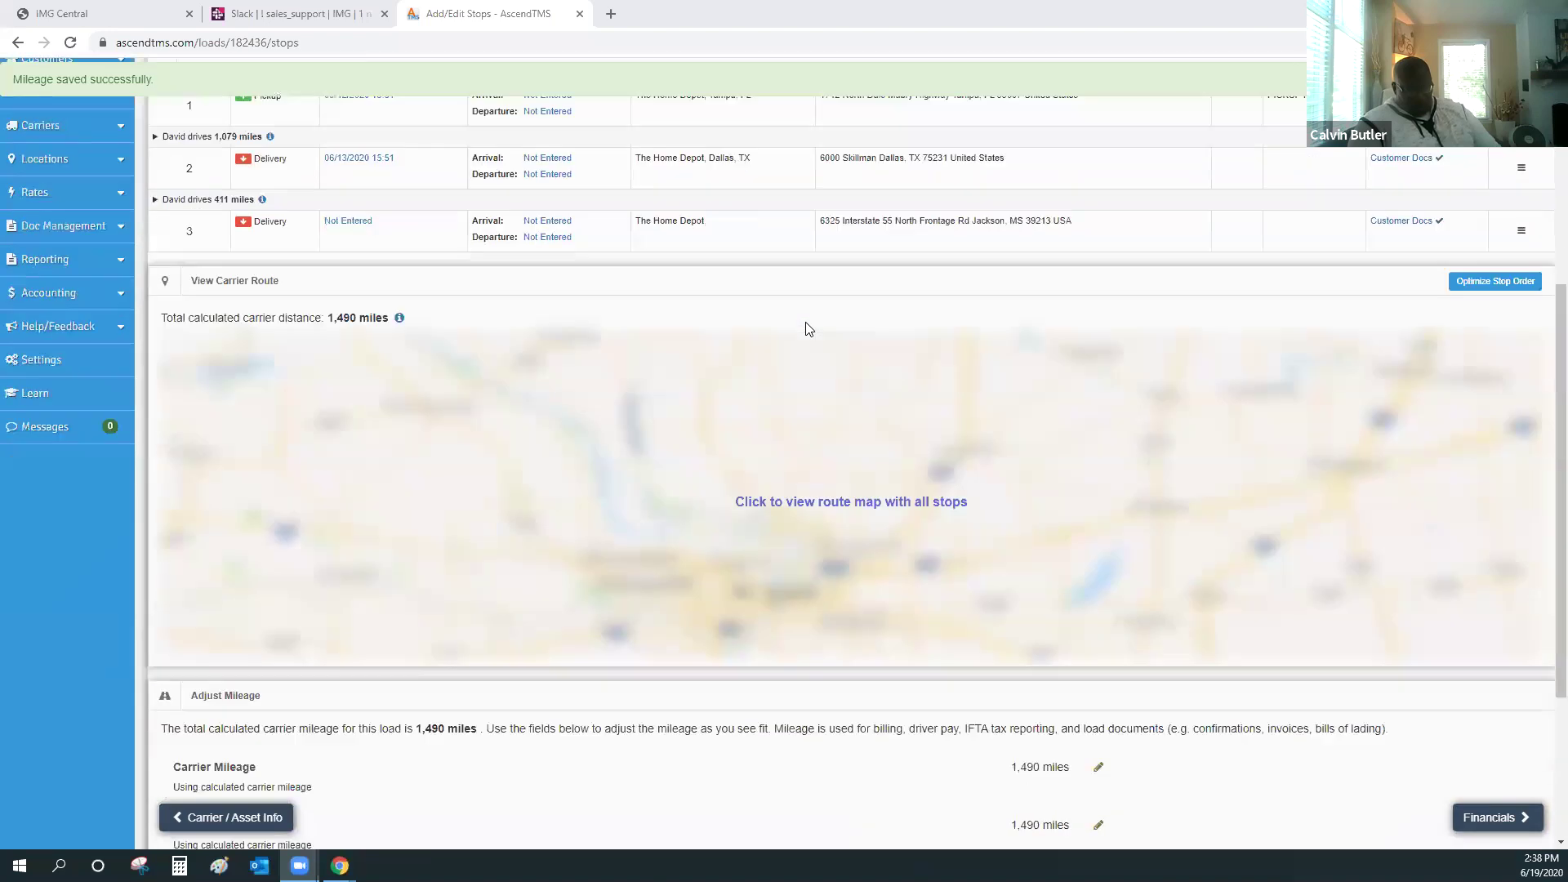
pyautogui.click(784, 379)
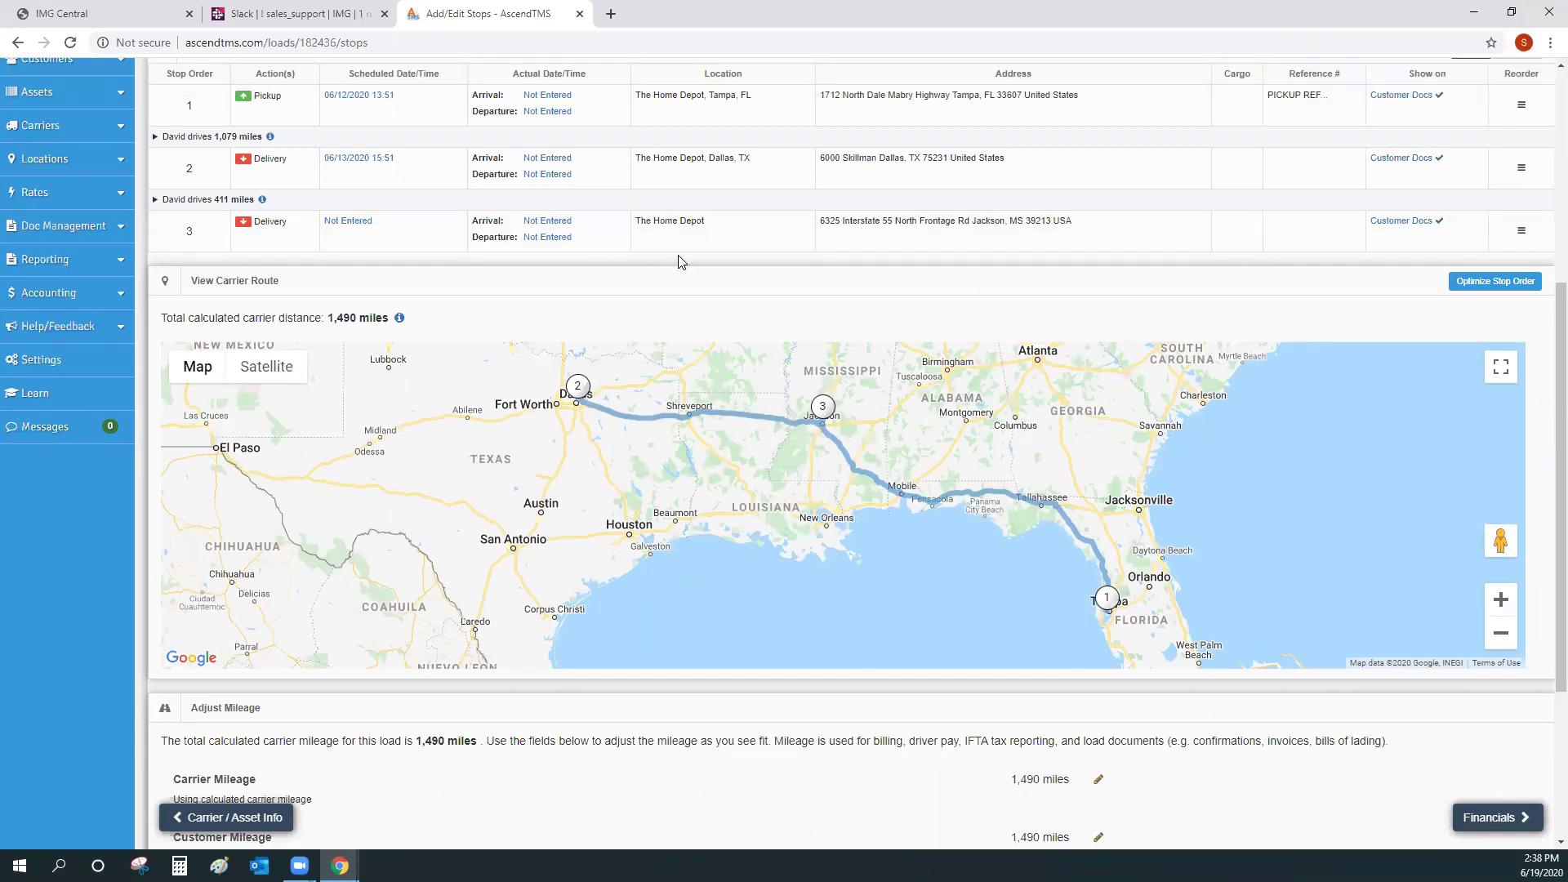
# Step: Reorder the stops so the Jackson, MS delivery comes second, before the Dallas, TX delivery
pyautogui.scroll(5, 755, 282)
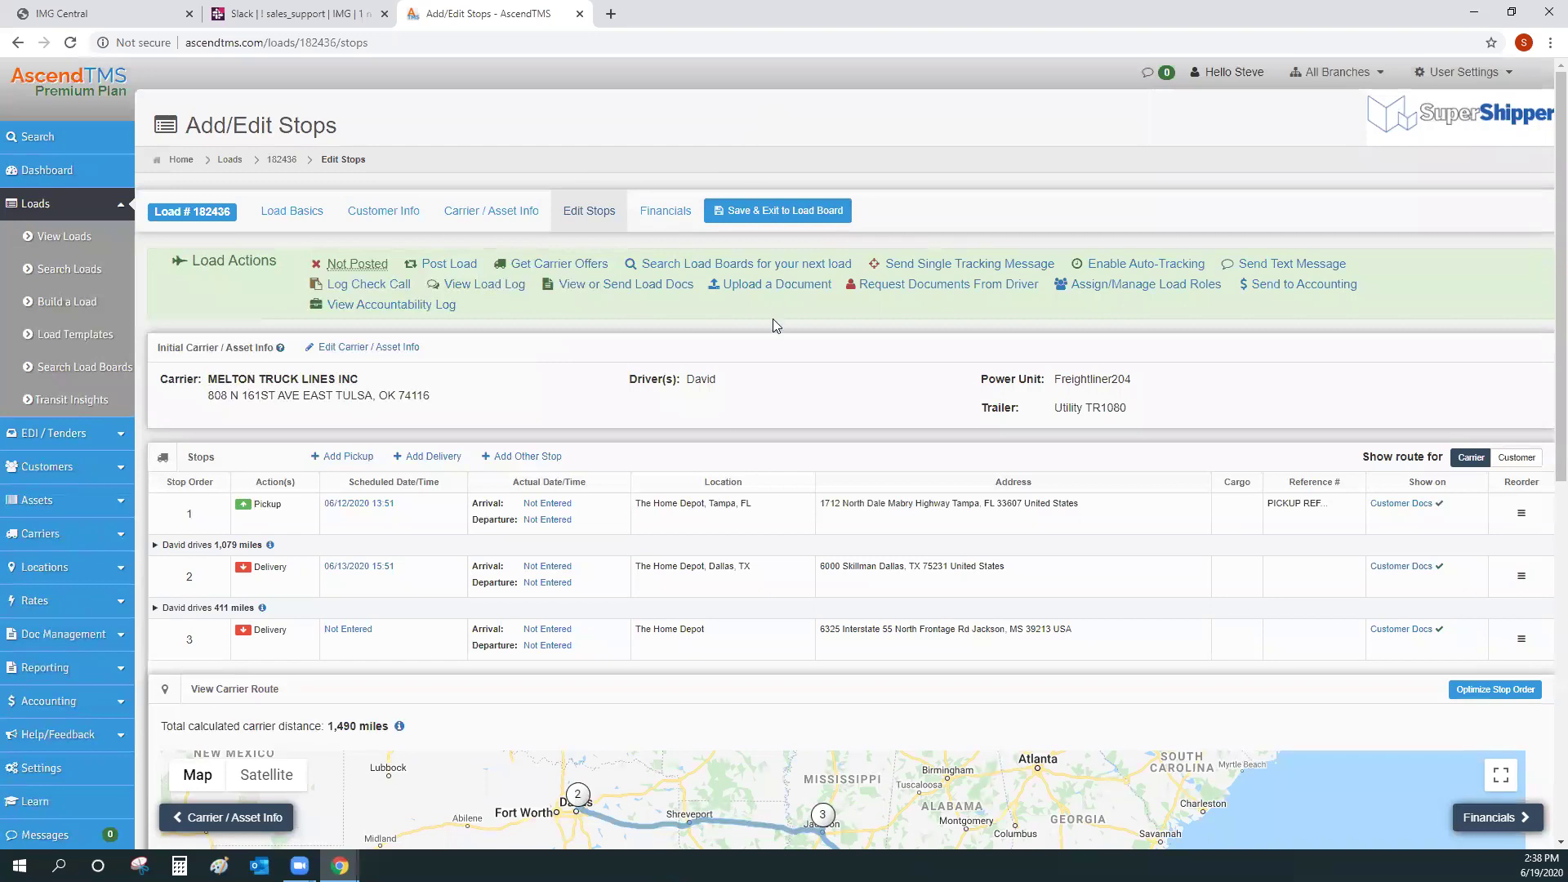
pyautogui.scroll(-5, 774, 324)
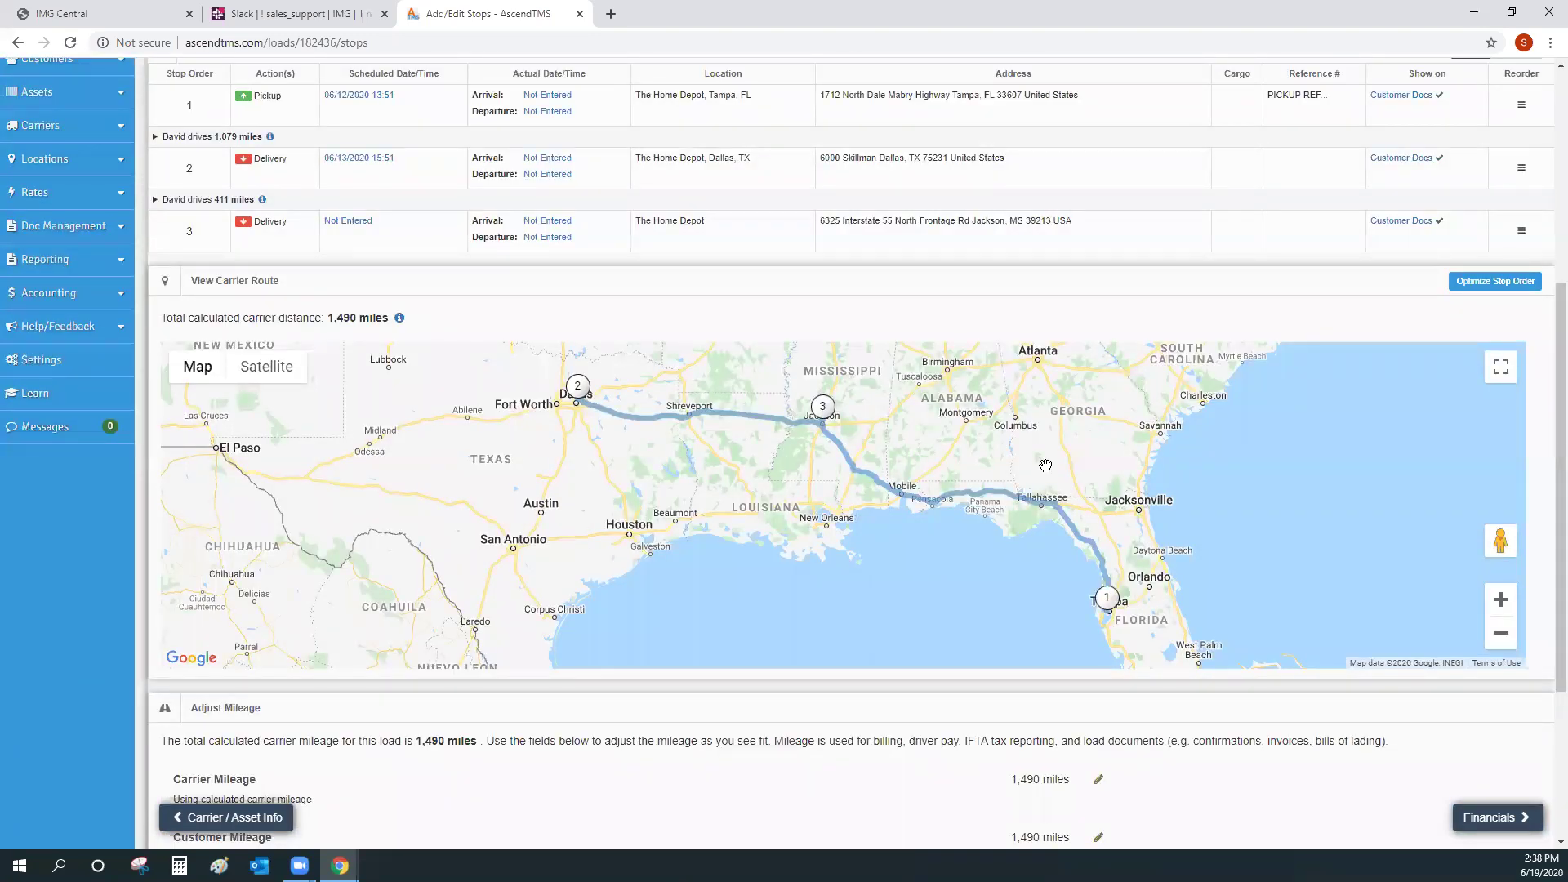
pyautogui.scroll(-3, 1045, 466)
pyautogui.scroll(7, 1049, 498)
pyautogui.moveTo(1523, 528); pyautogui.dragTo(1515, 446)
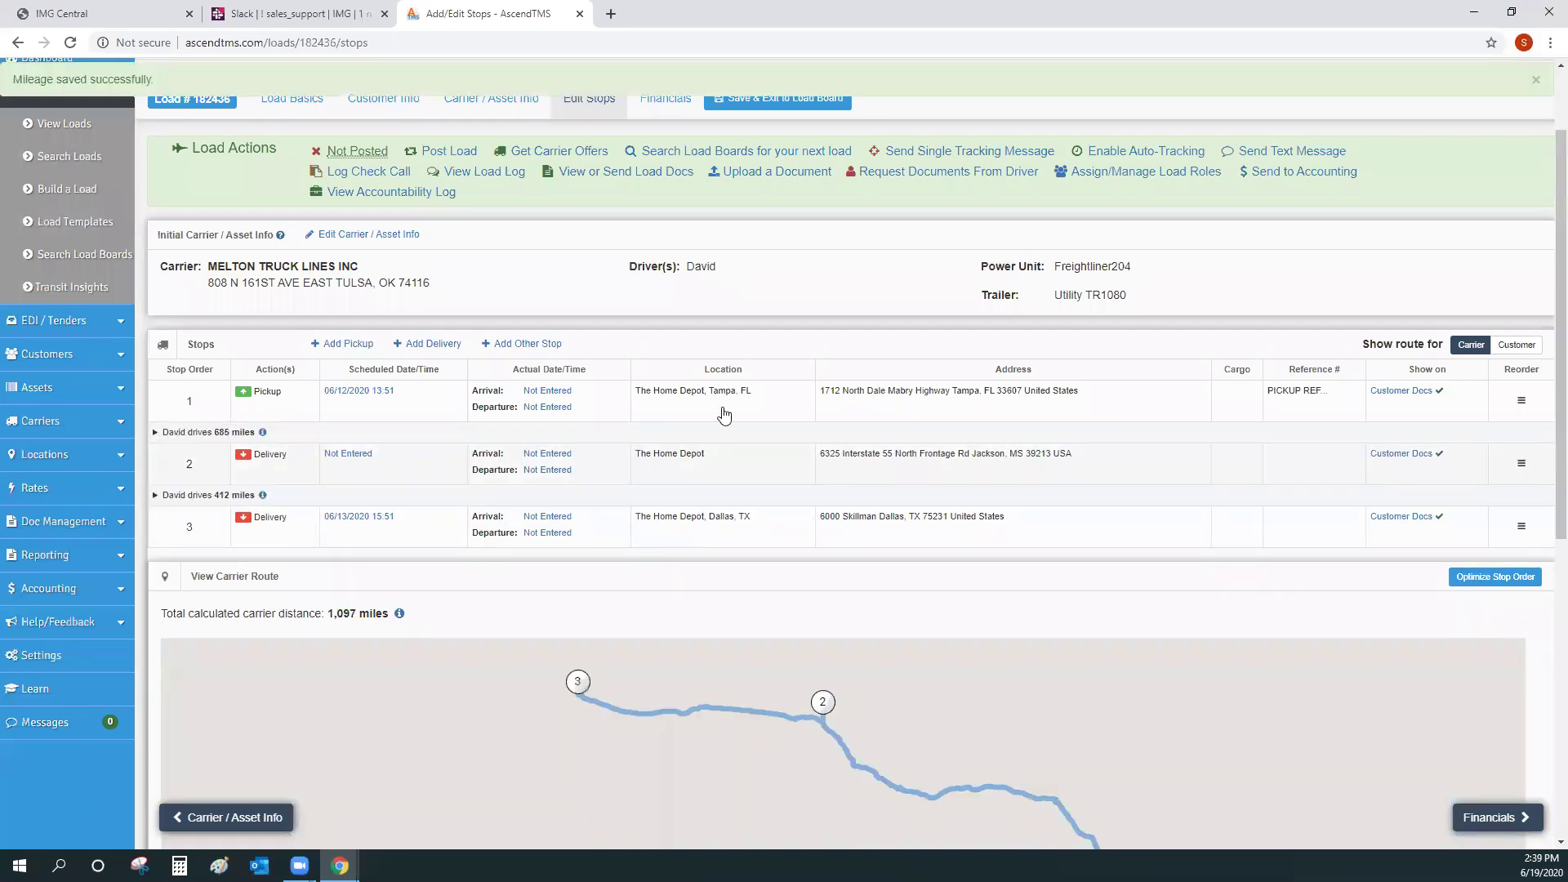
# Step: Examine the reordered stops, the driver mileage between them and the carrier route map
pyautogui.scroll(-5, 724, 415)
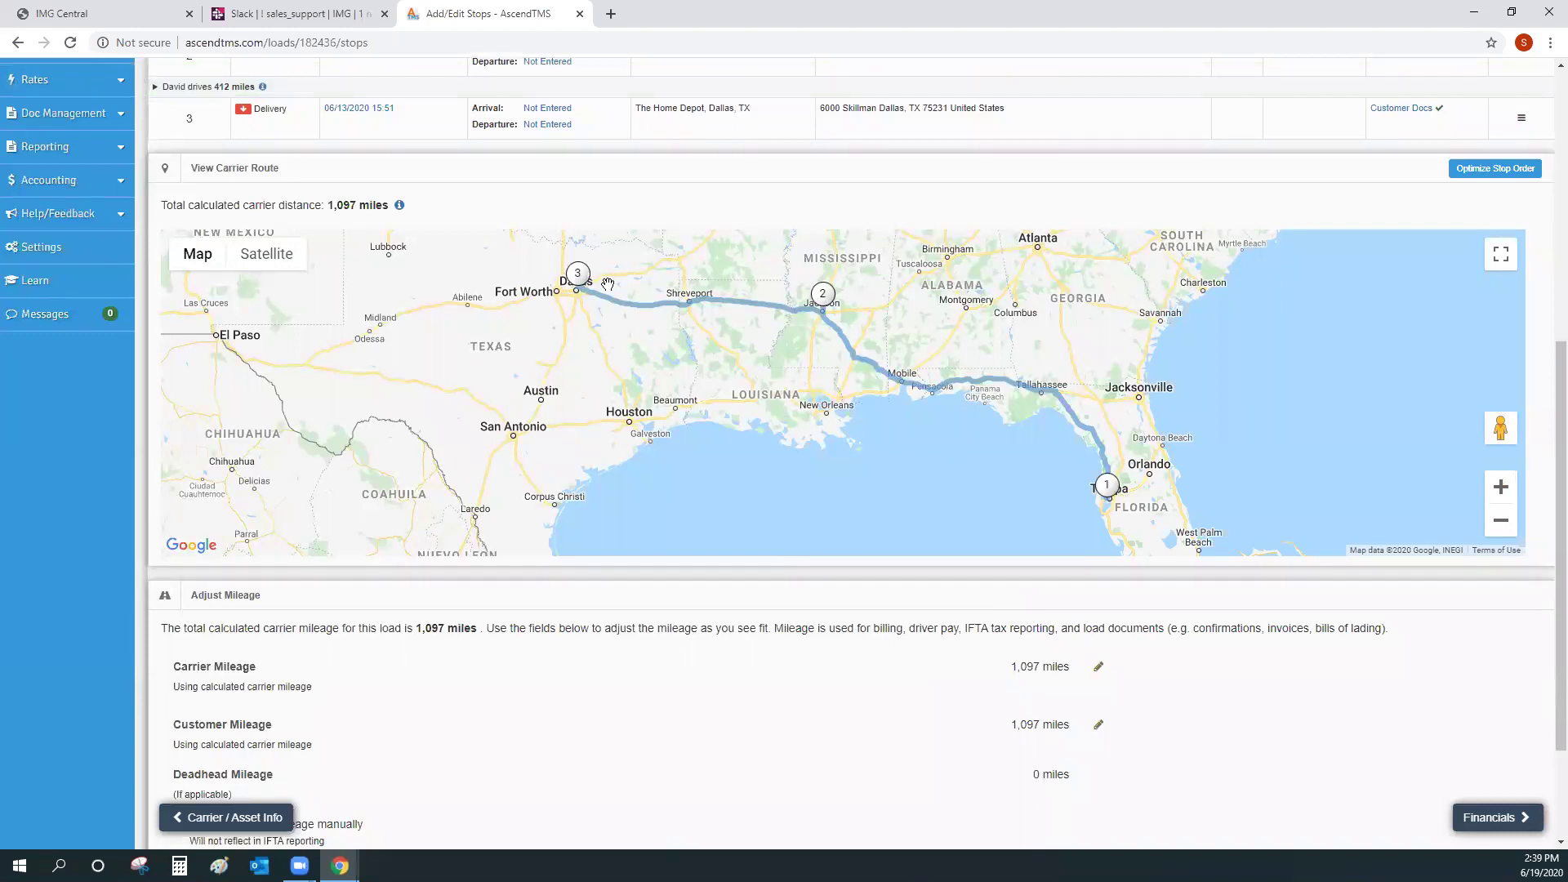
pyautogui.scroll(4, 686, 444)
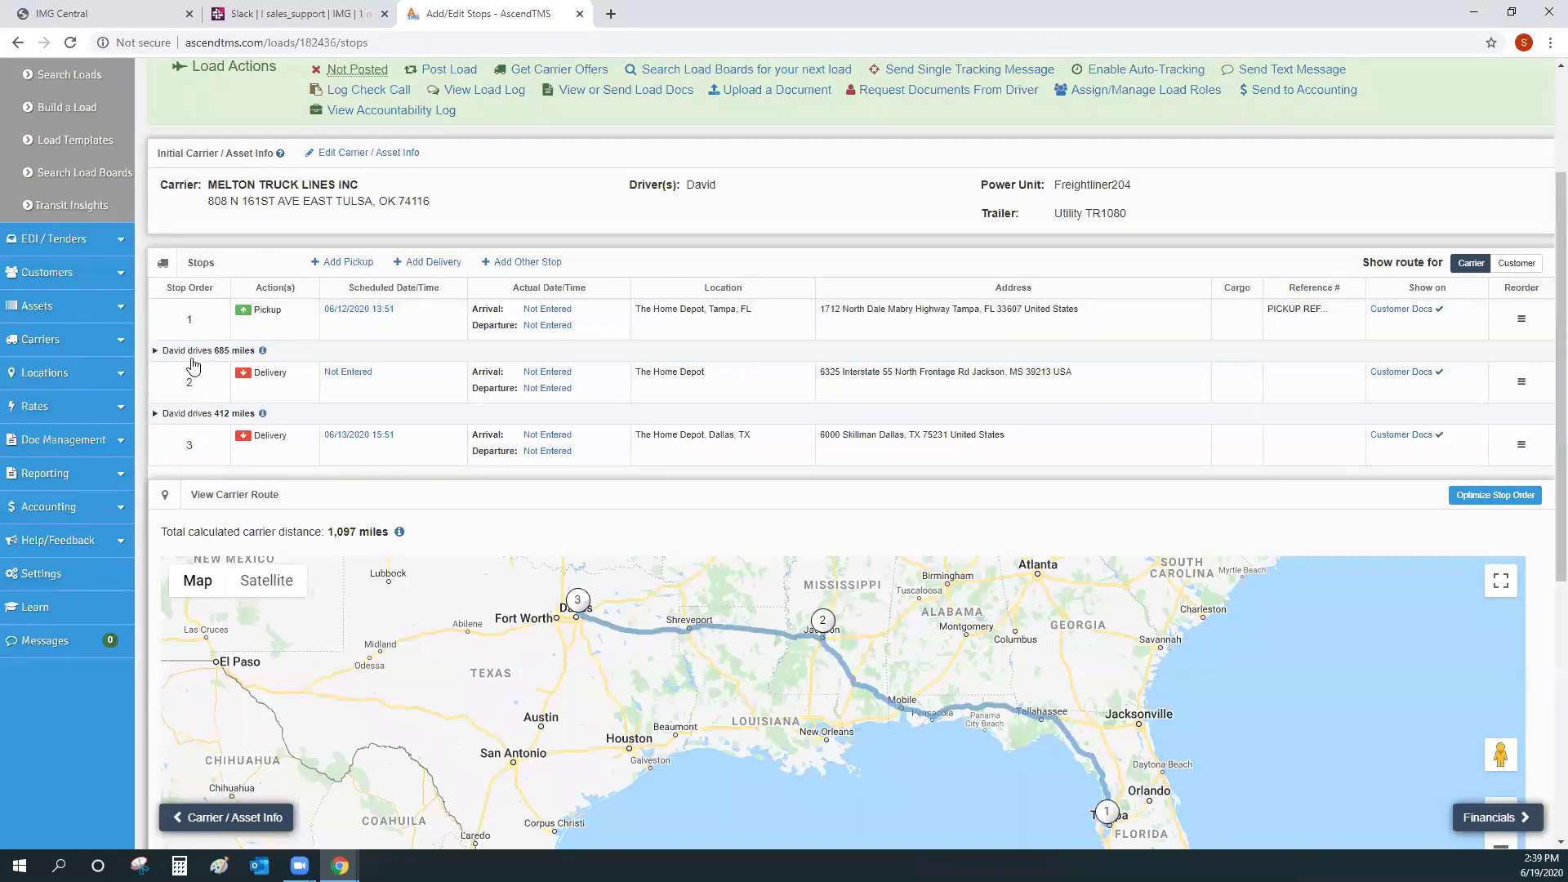
pyautogui.scroll(-1, 693, 521)
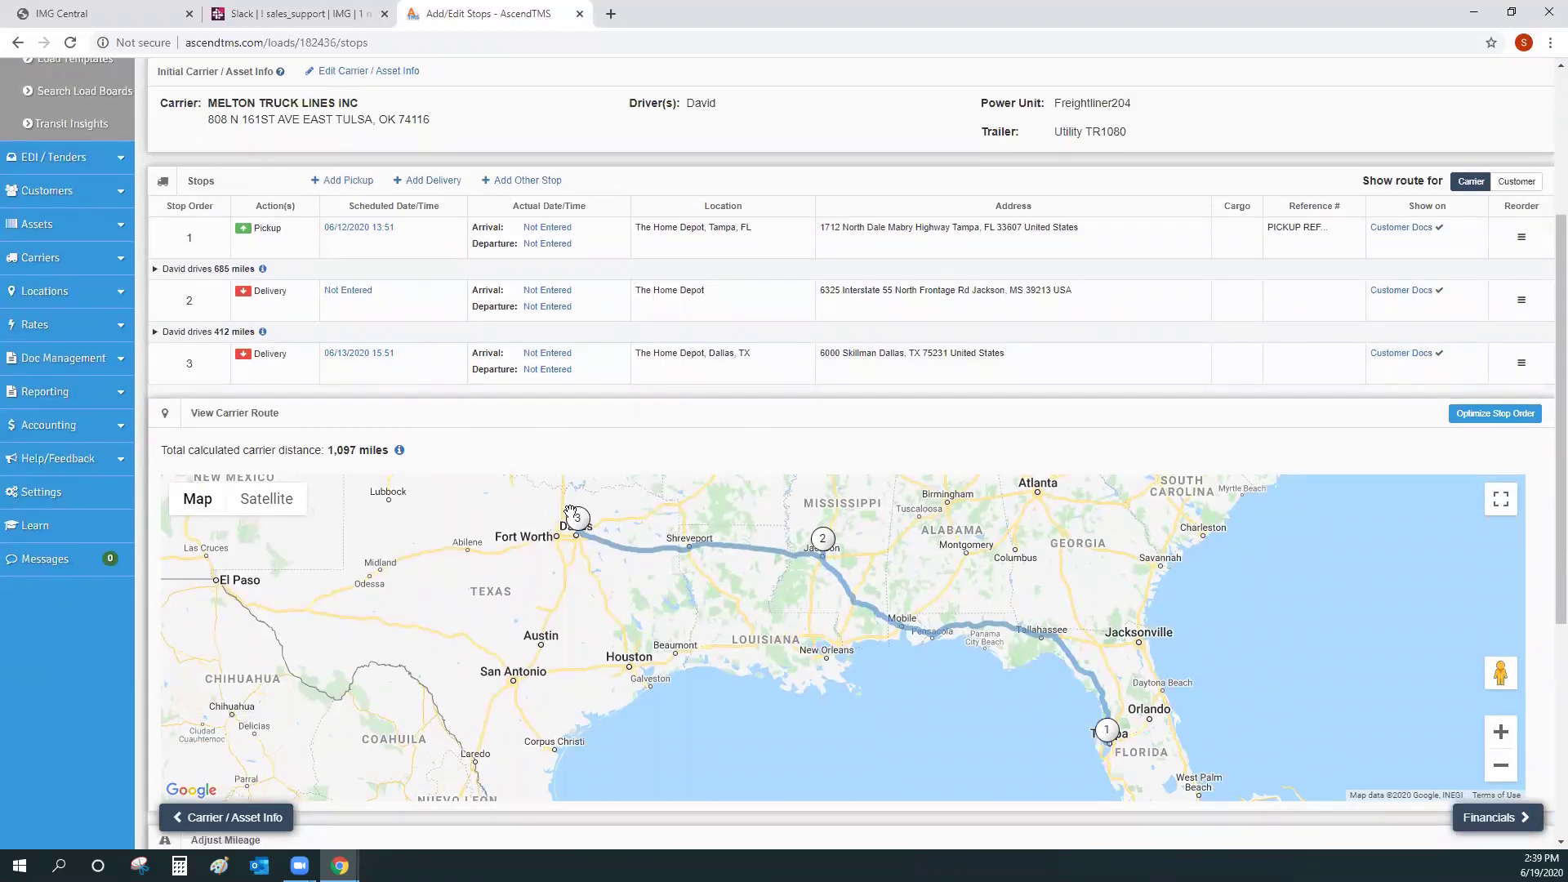
pyautogui.scroll(1, 696, 531)
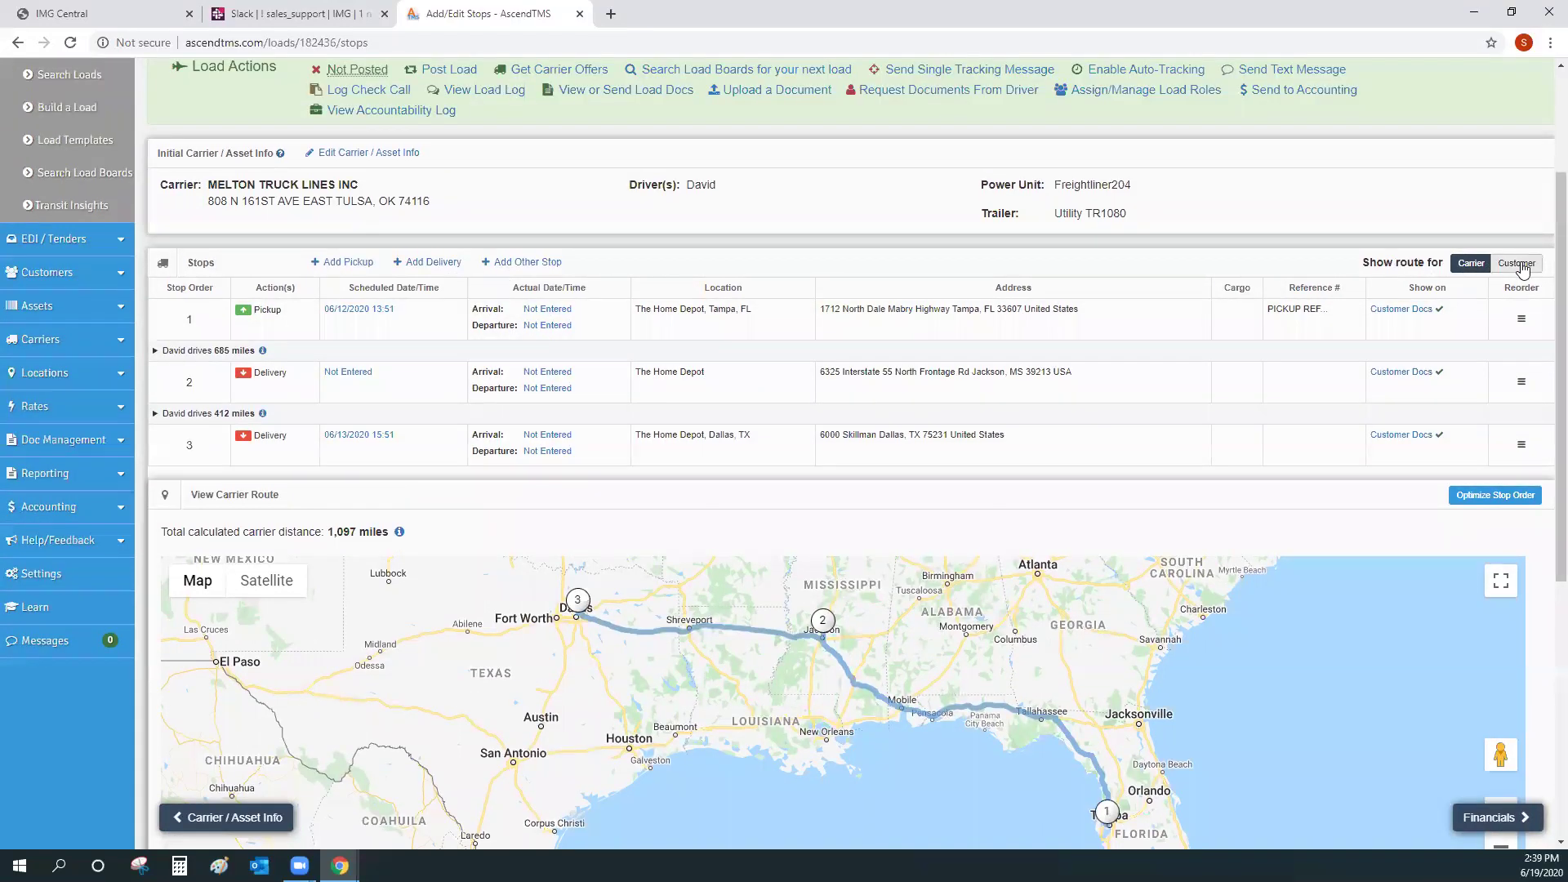
pyautogui.scroll(-3, 1302, 441)
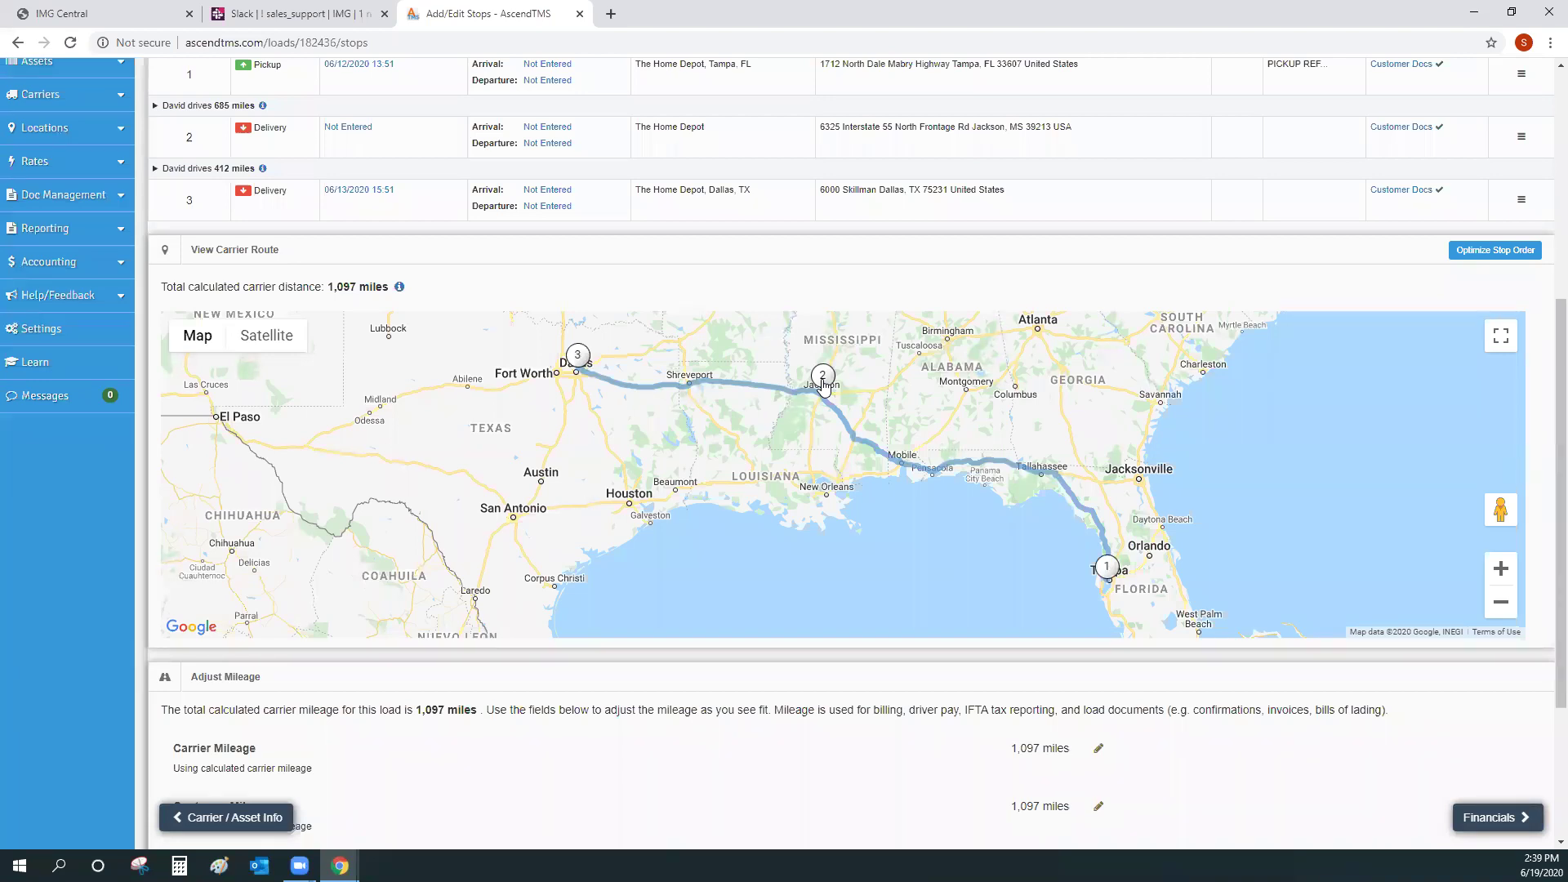
pyautogui.scroll(2, 773, 590)
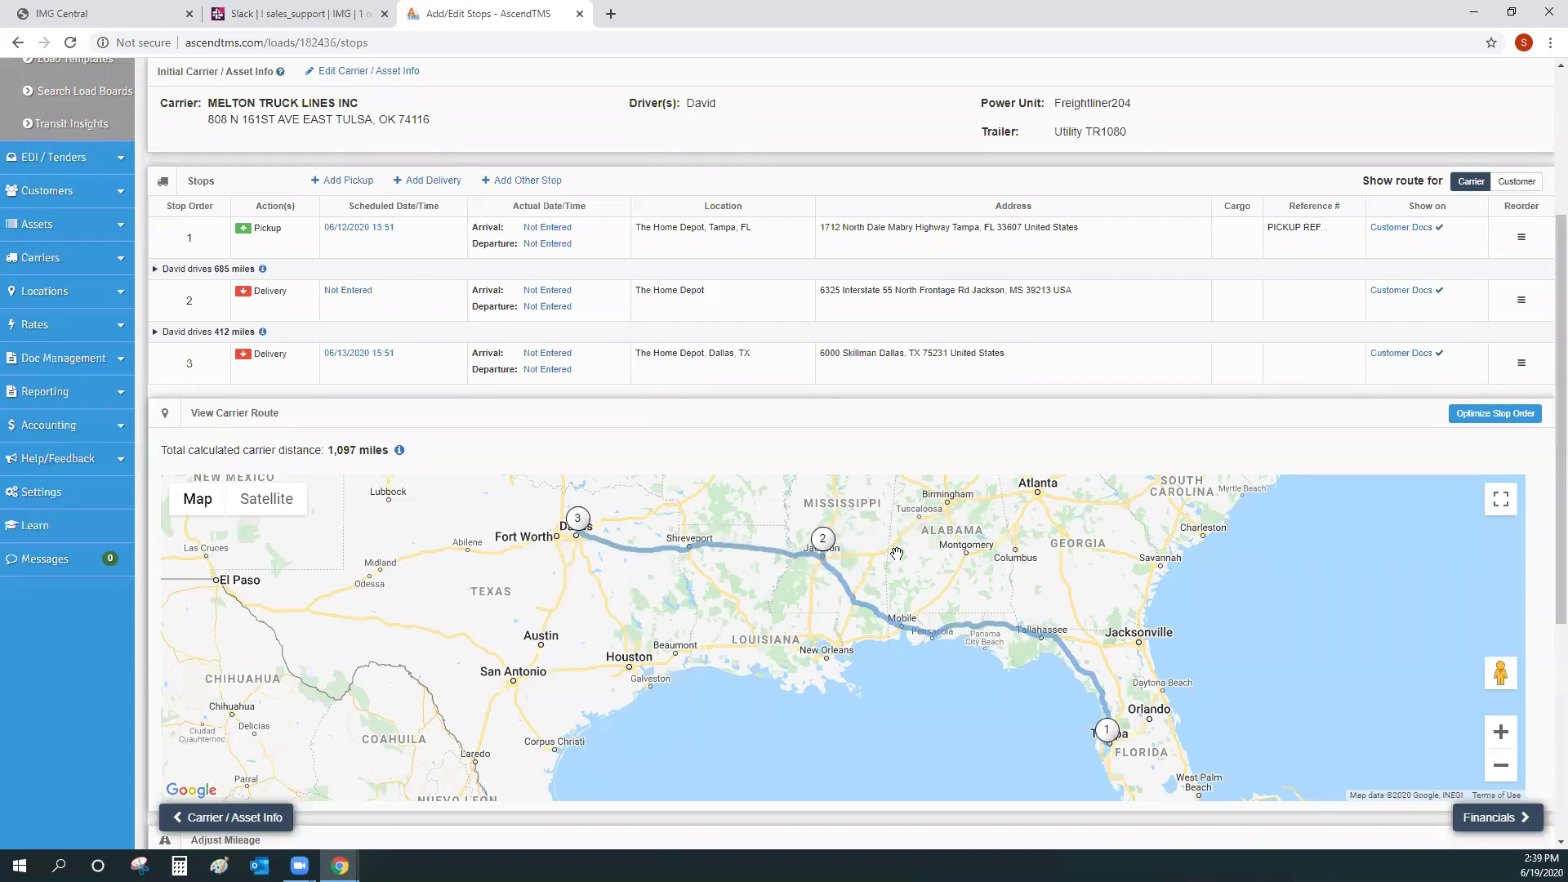
# Step: Switch the displayed route from Carrier to Customer and review the customer distance and route map
pyautogui.scroll(2, 830, 545)
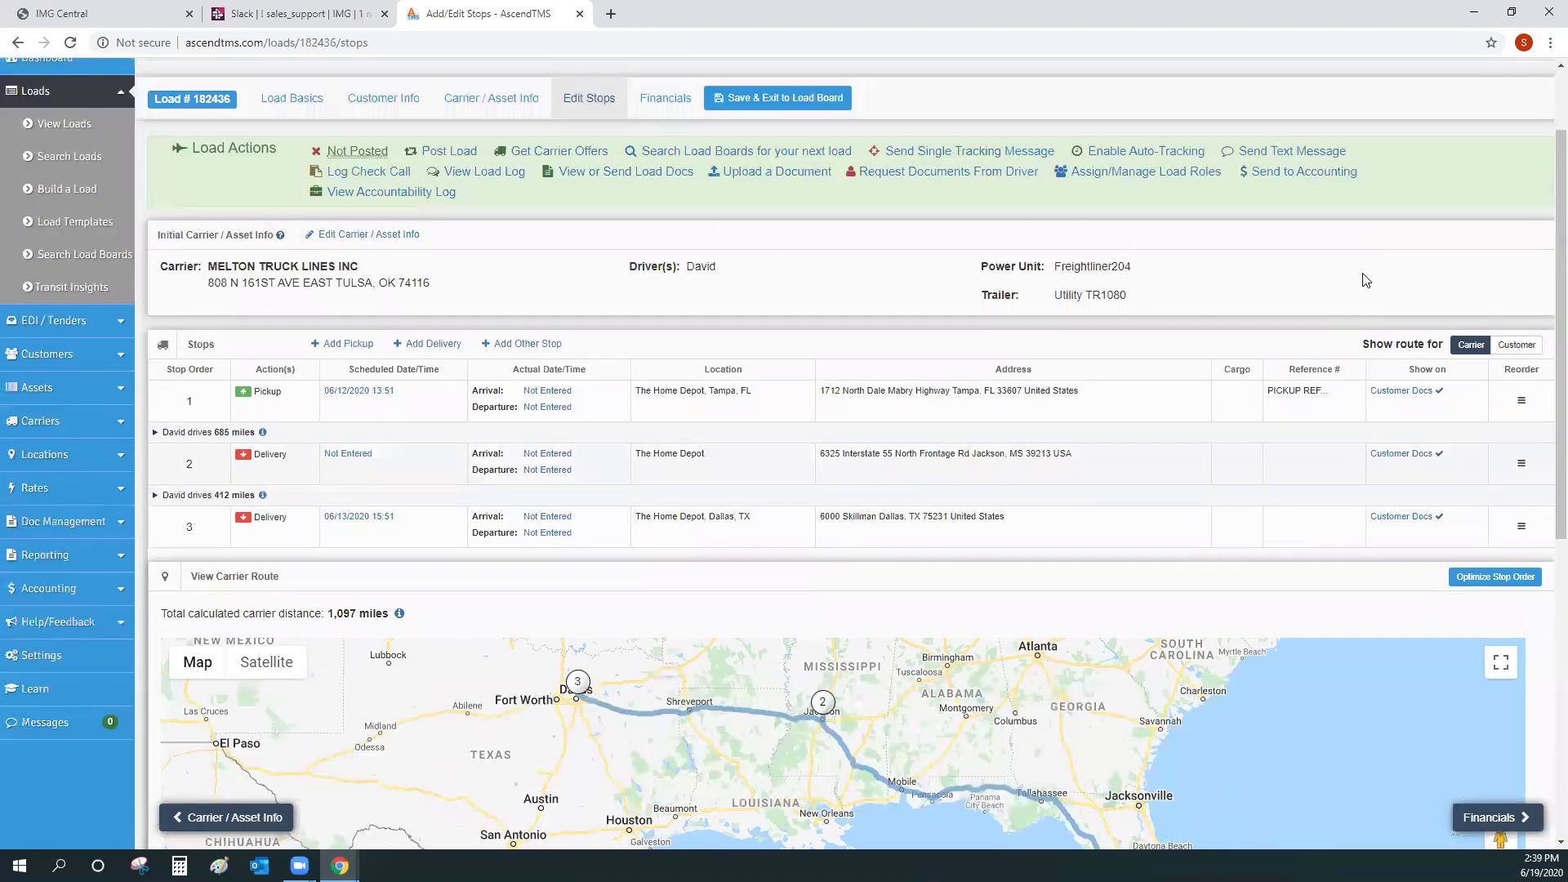
pyautogui.scroll(-2, 1363, 257)
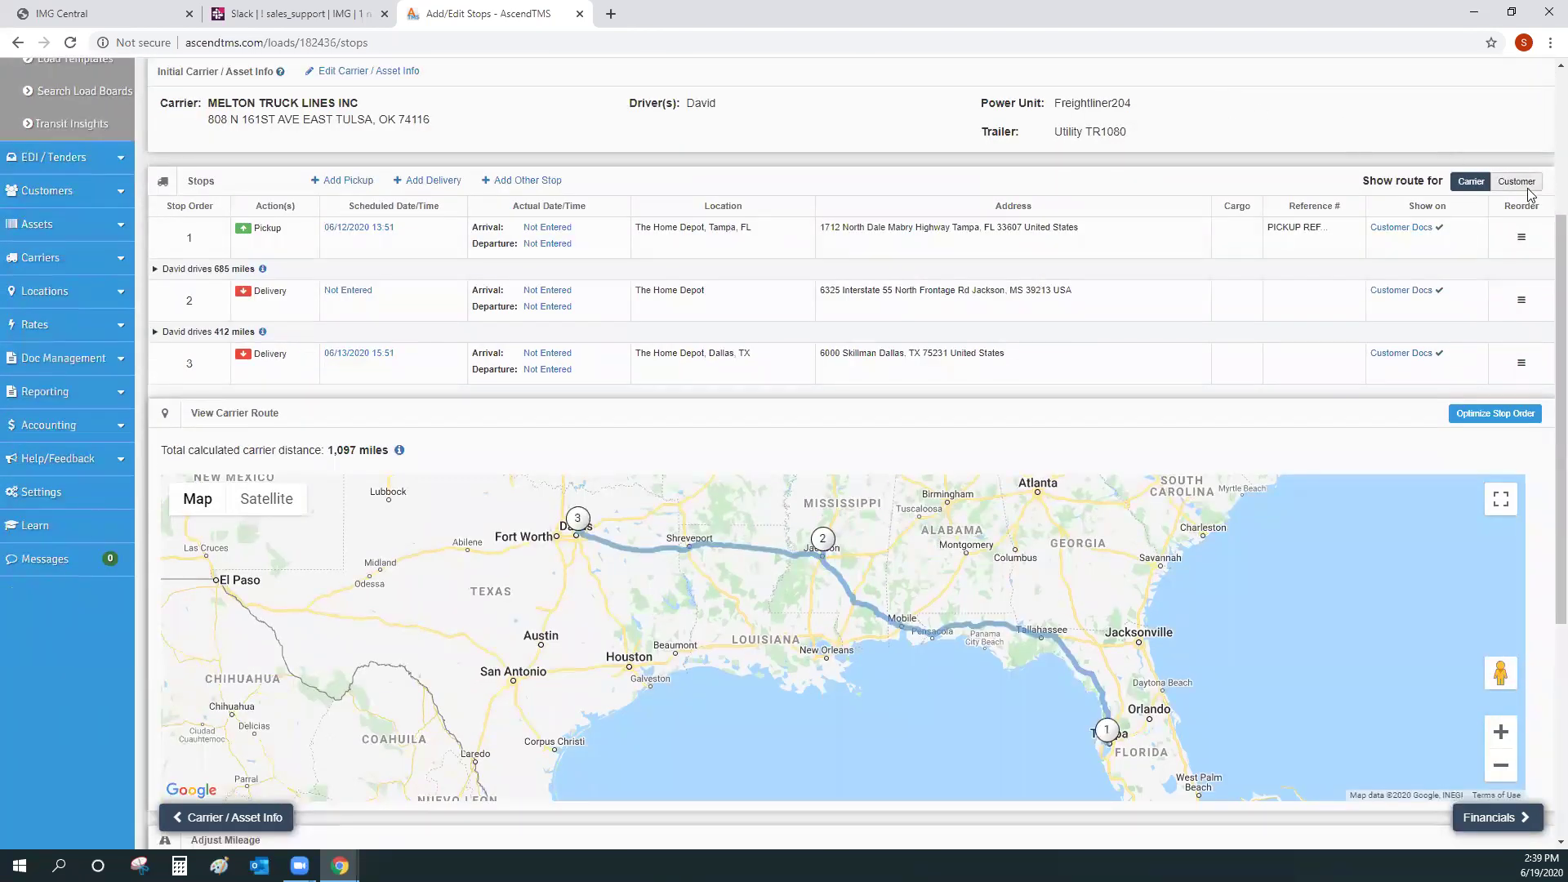
pyautogui.click(1520, 182)
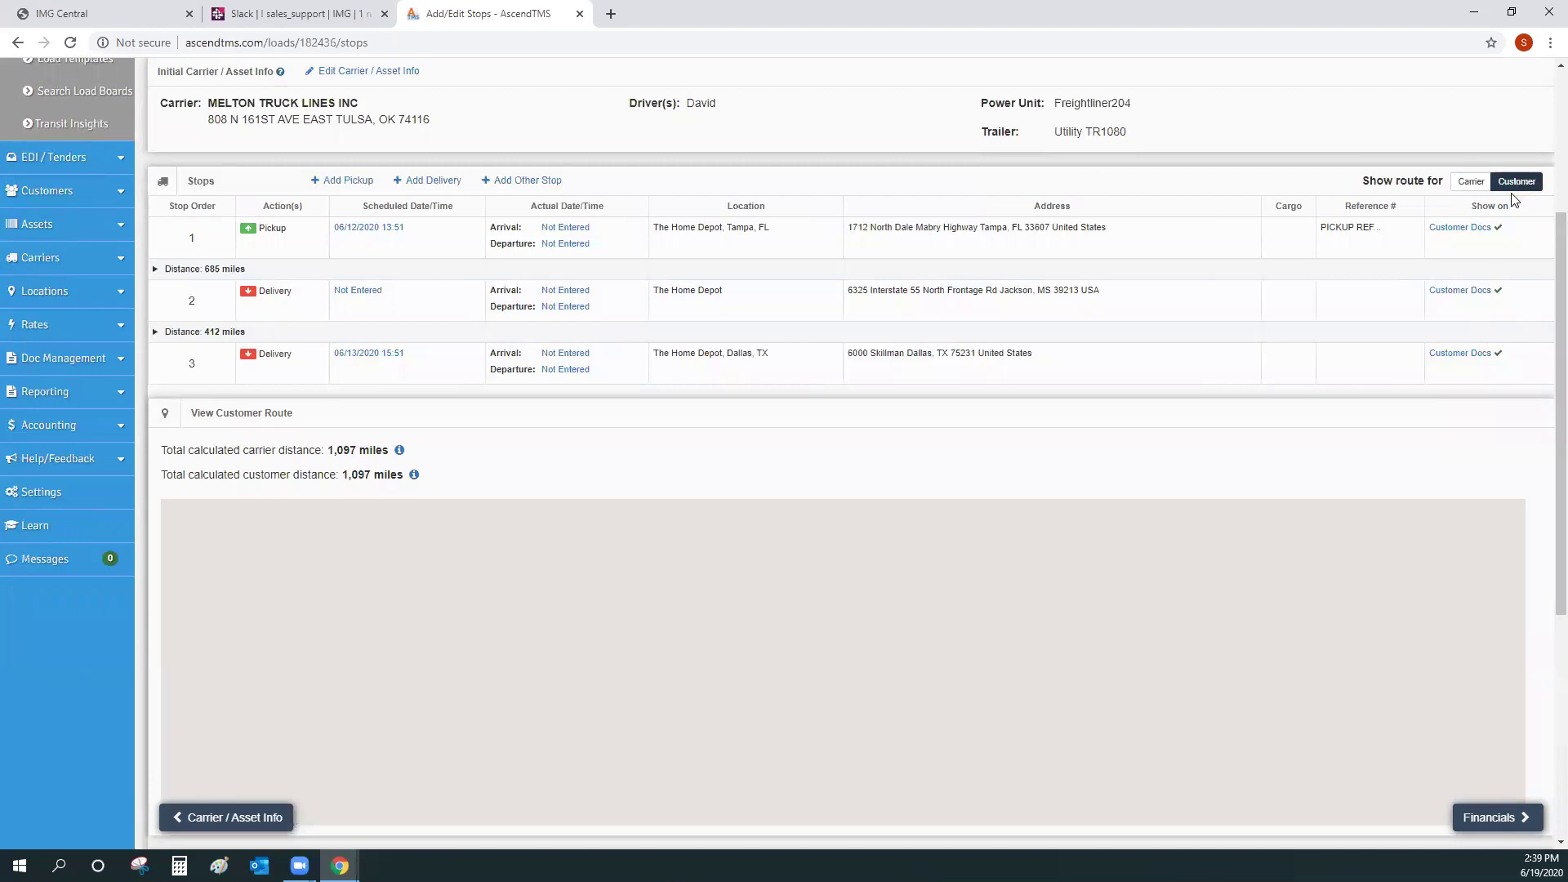
pyautogui.scroll(-2, 1307, 311)
pyautogui.scroll(3, 1271, 410)
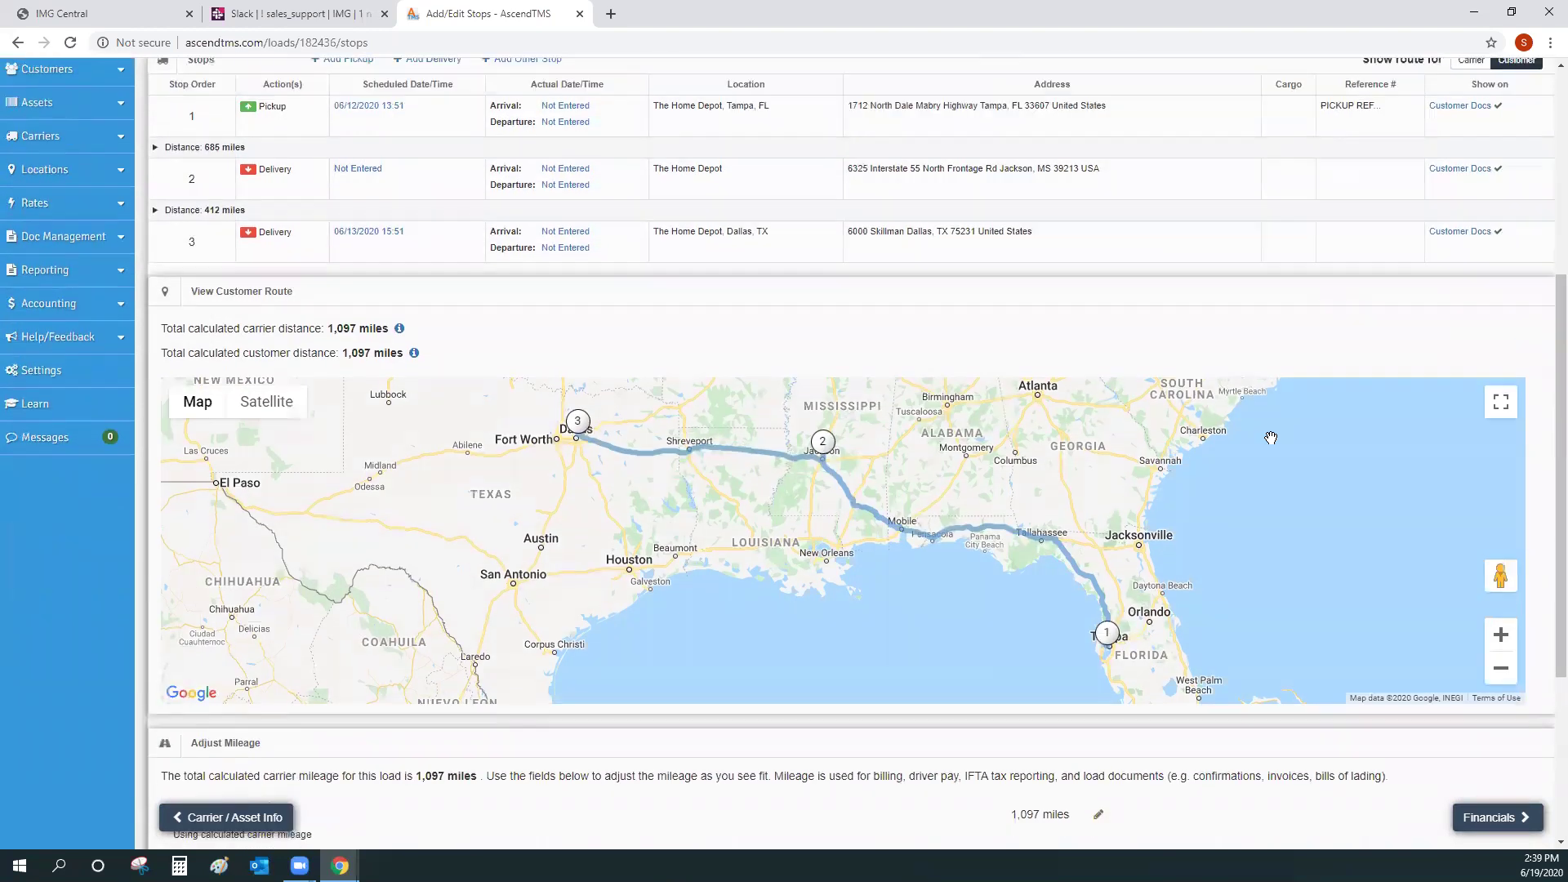
# Step: Hide the second stop, the Jackson, MS delivery, from customer docs on the carrier route and display the customer route
pyautogui.click(1472, 263)
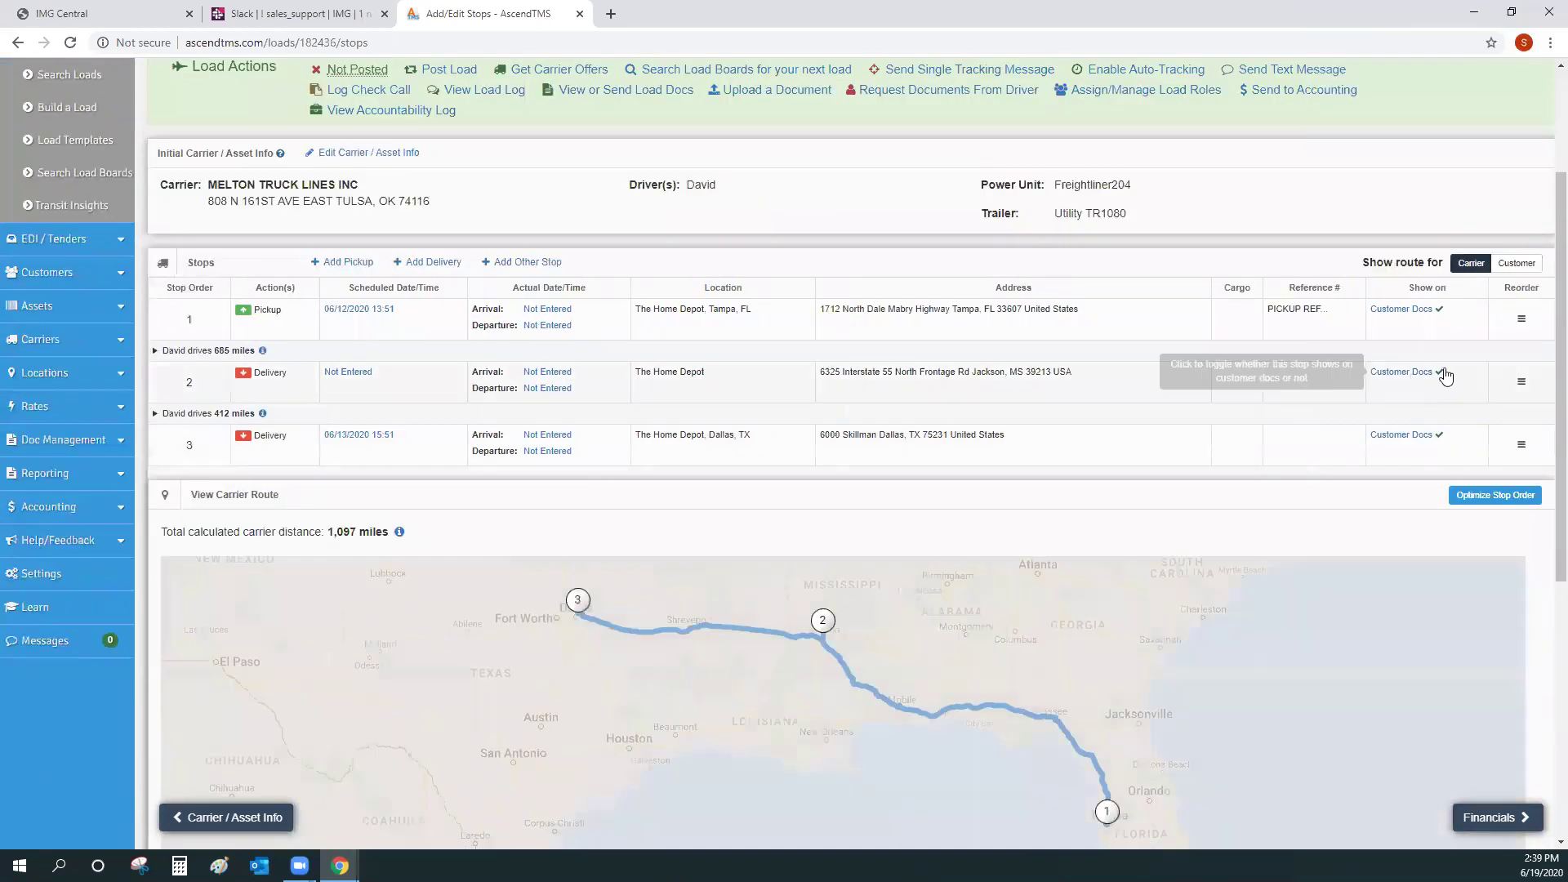
pyautogui.click(1440, 376)
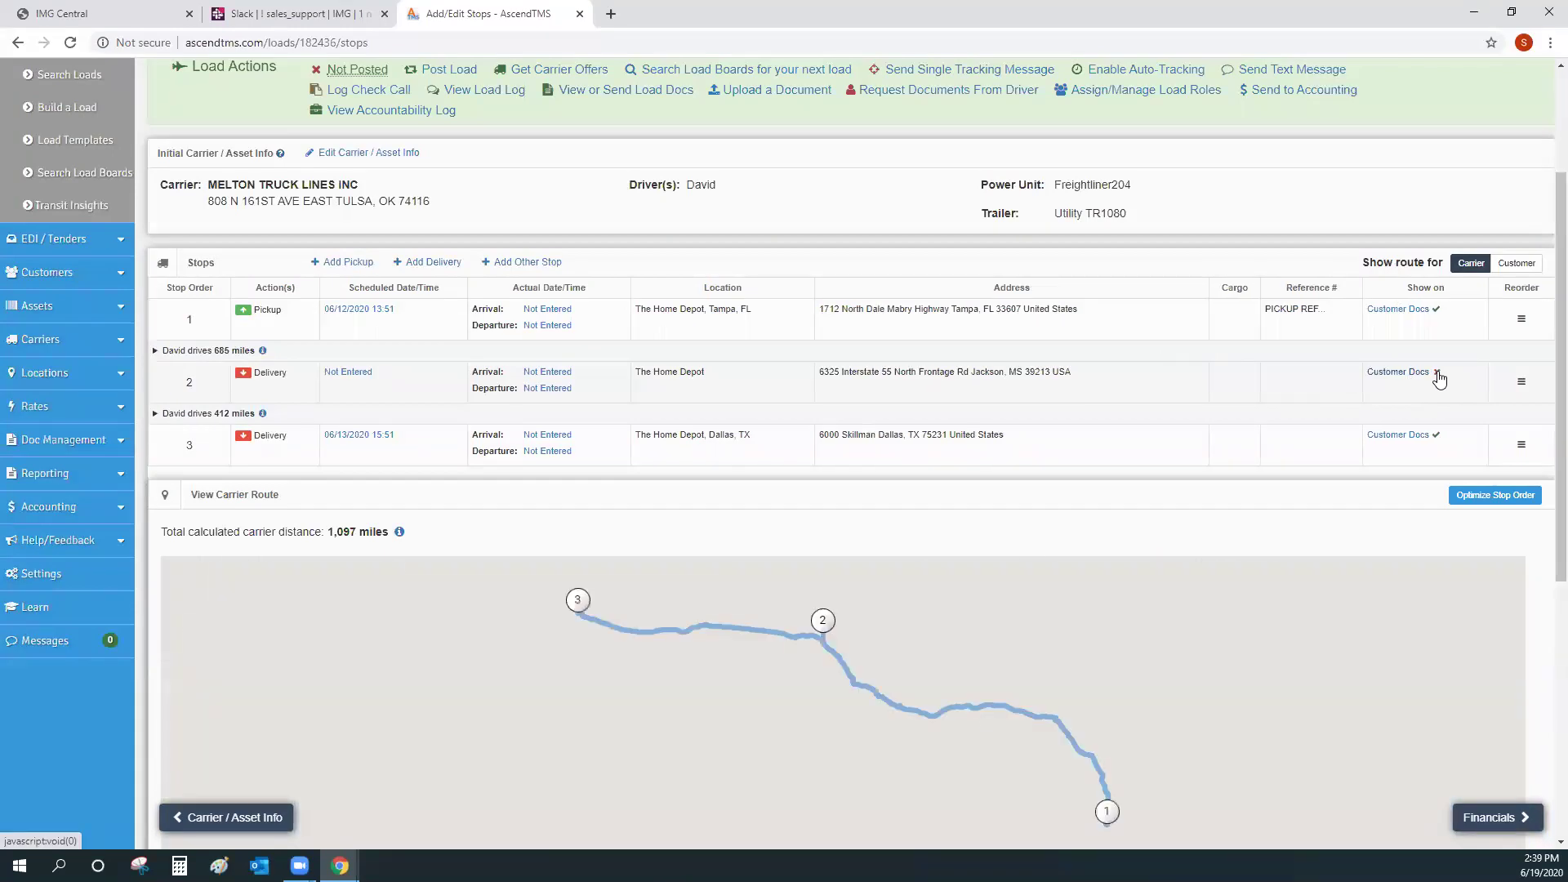
pyautogui.click(1514, 265)
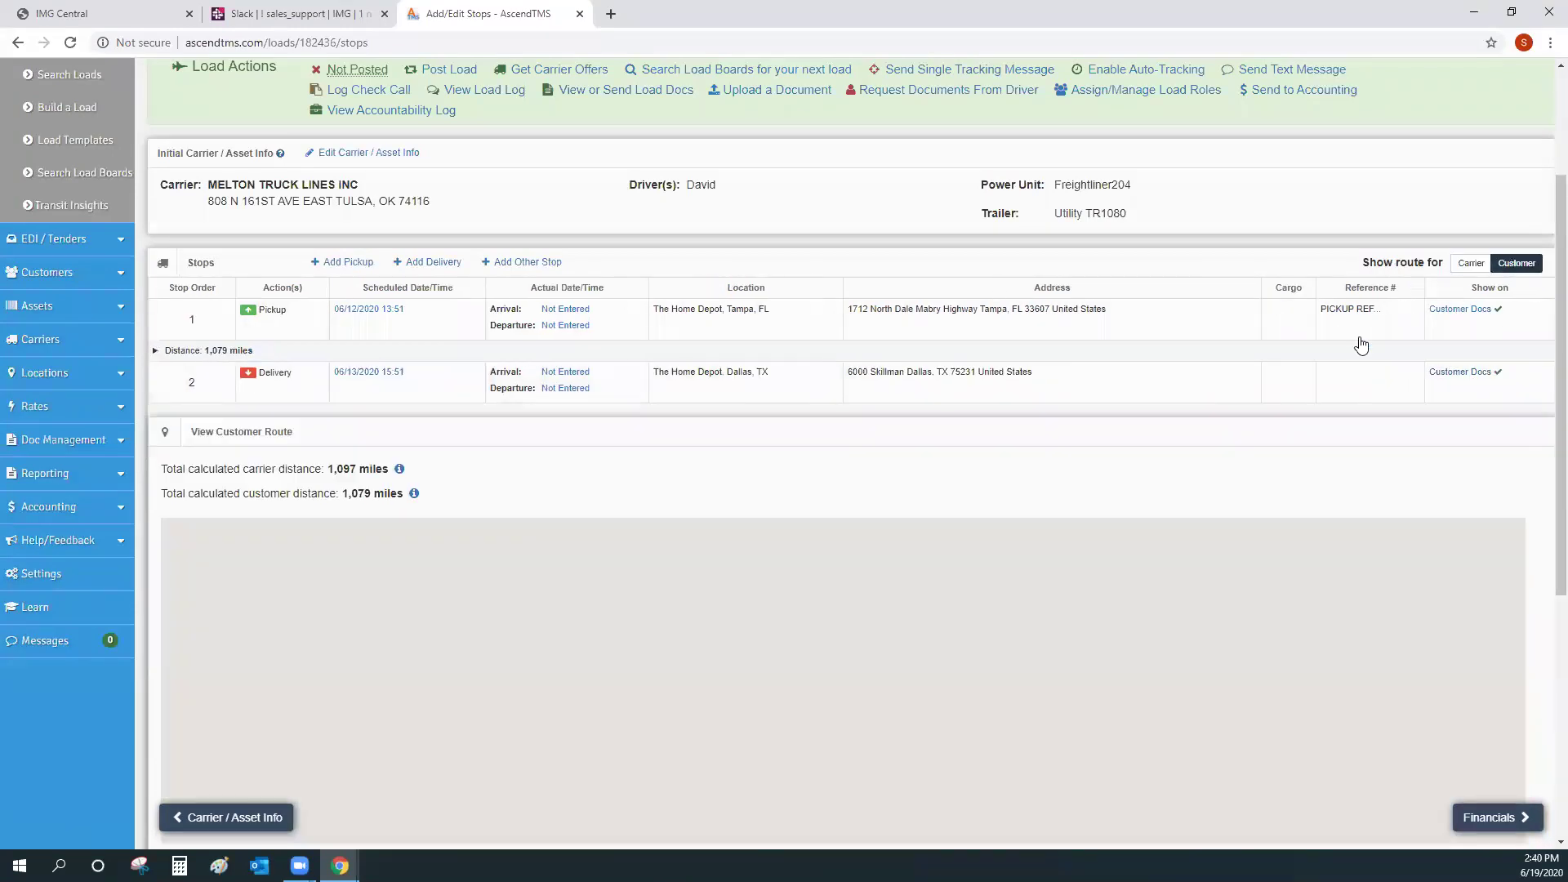
# Step: Review the customer route map and compare the total calculated carrier and customer distances
pyautogui.scroll(-3, 1306, 368)
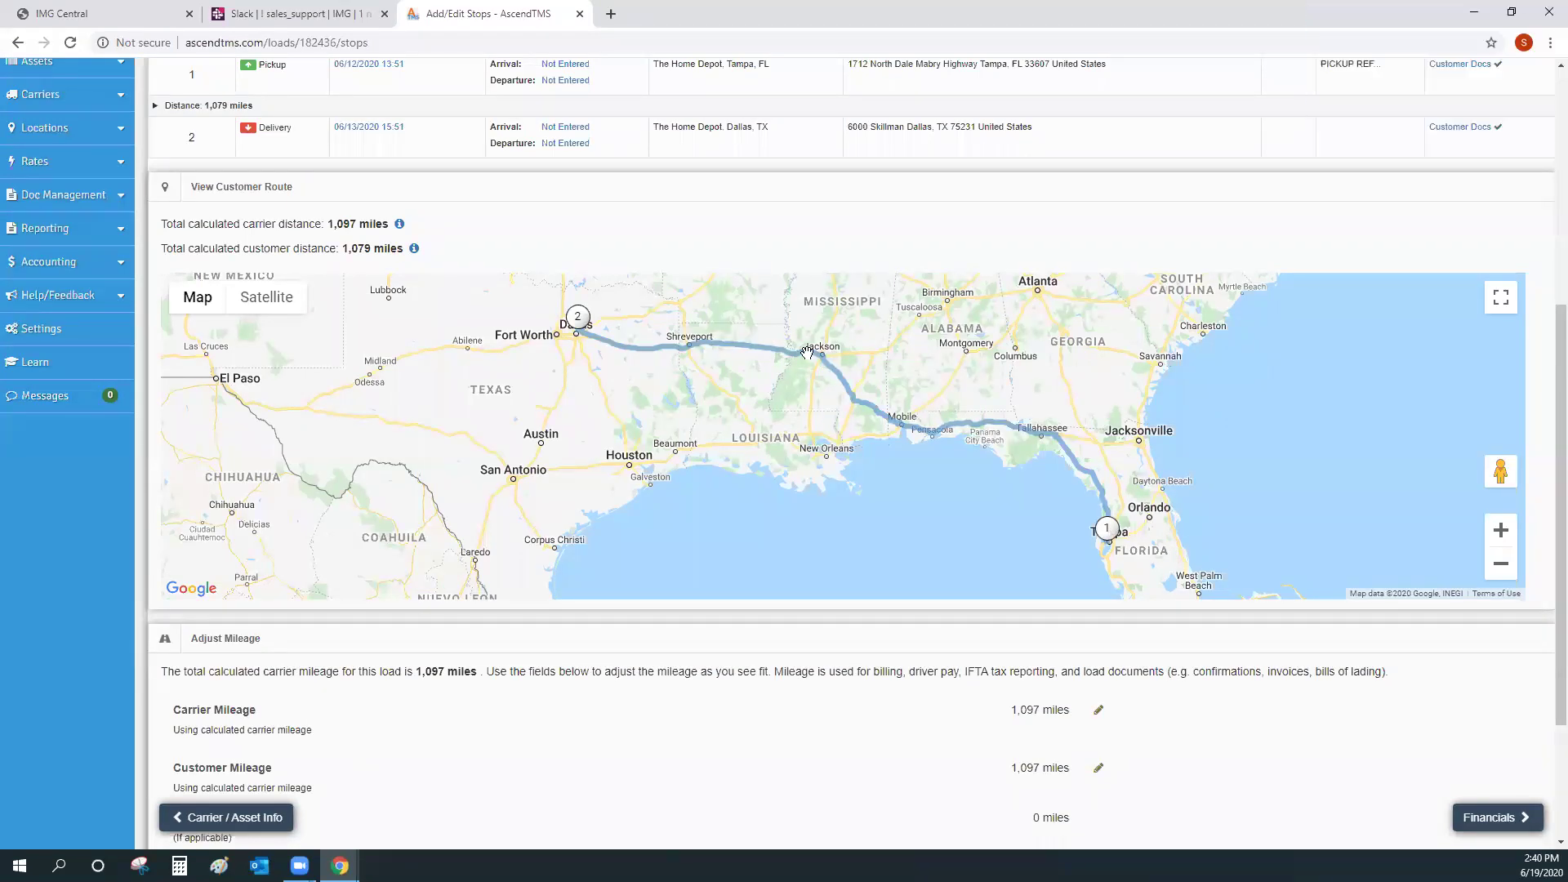
pyautogui.moveTo(400, 224)
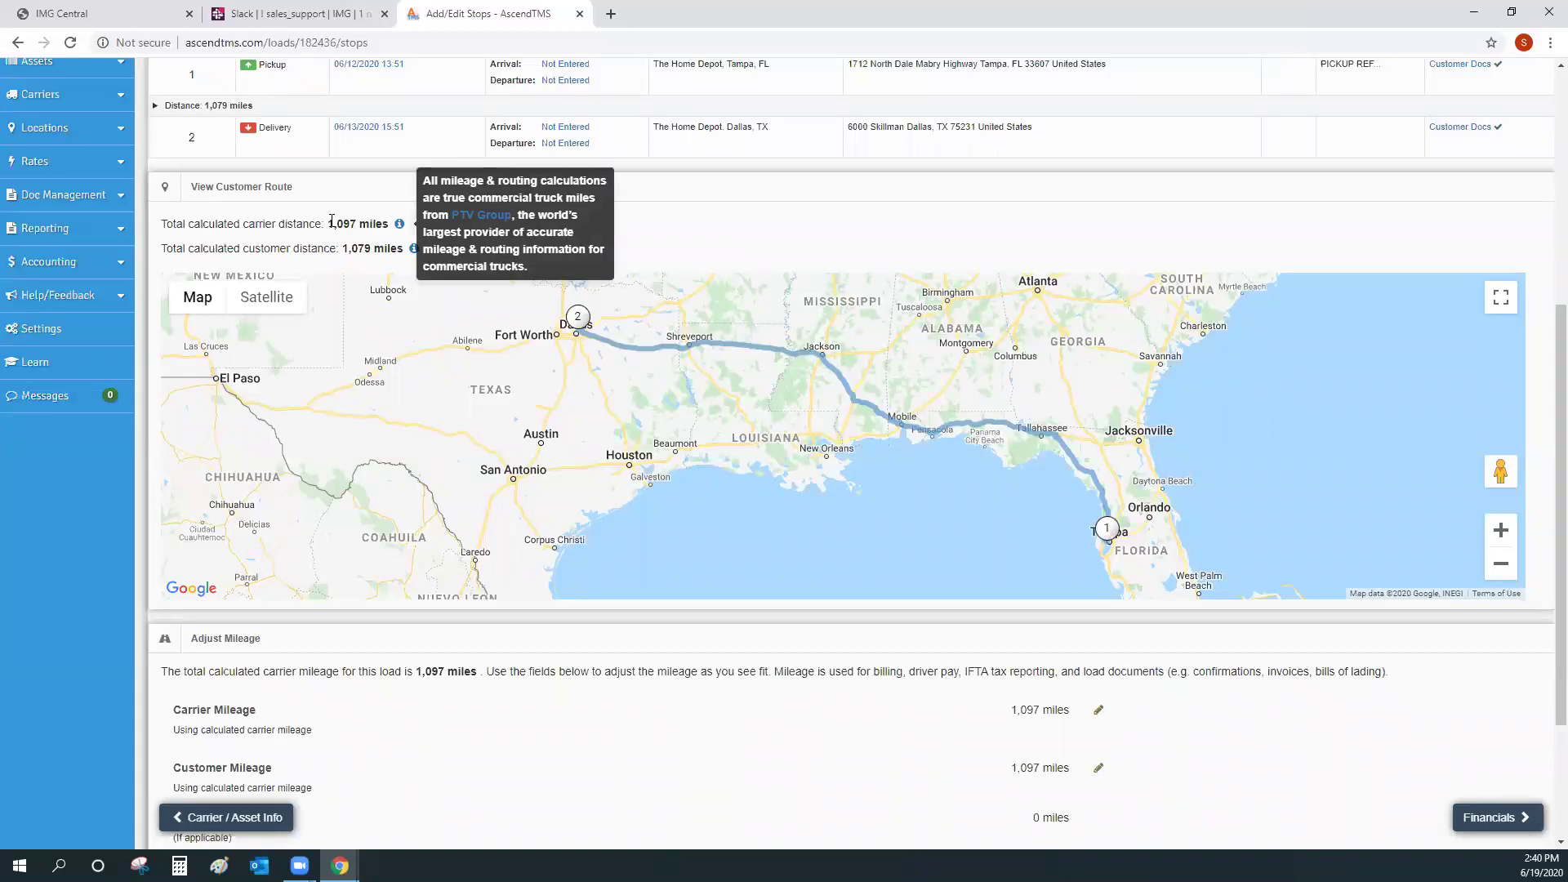
pyautogui.tripleClick(380, 221)
pyautogui.moveTo(341, 249); pyautogui.dragTo(406, 248)
pyautogui.click(365, 189)
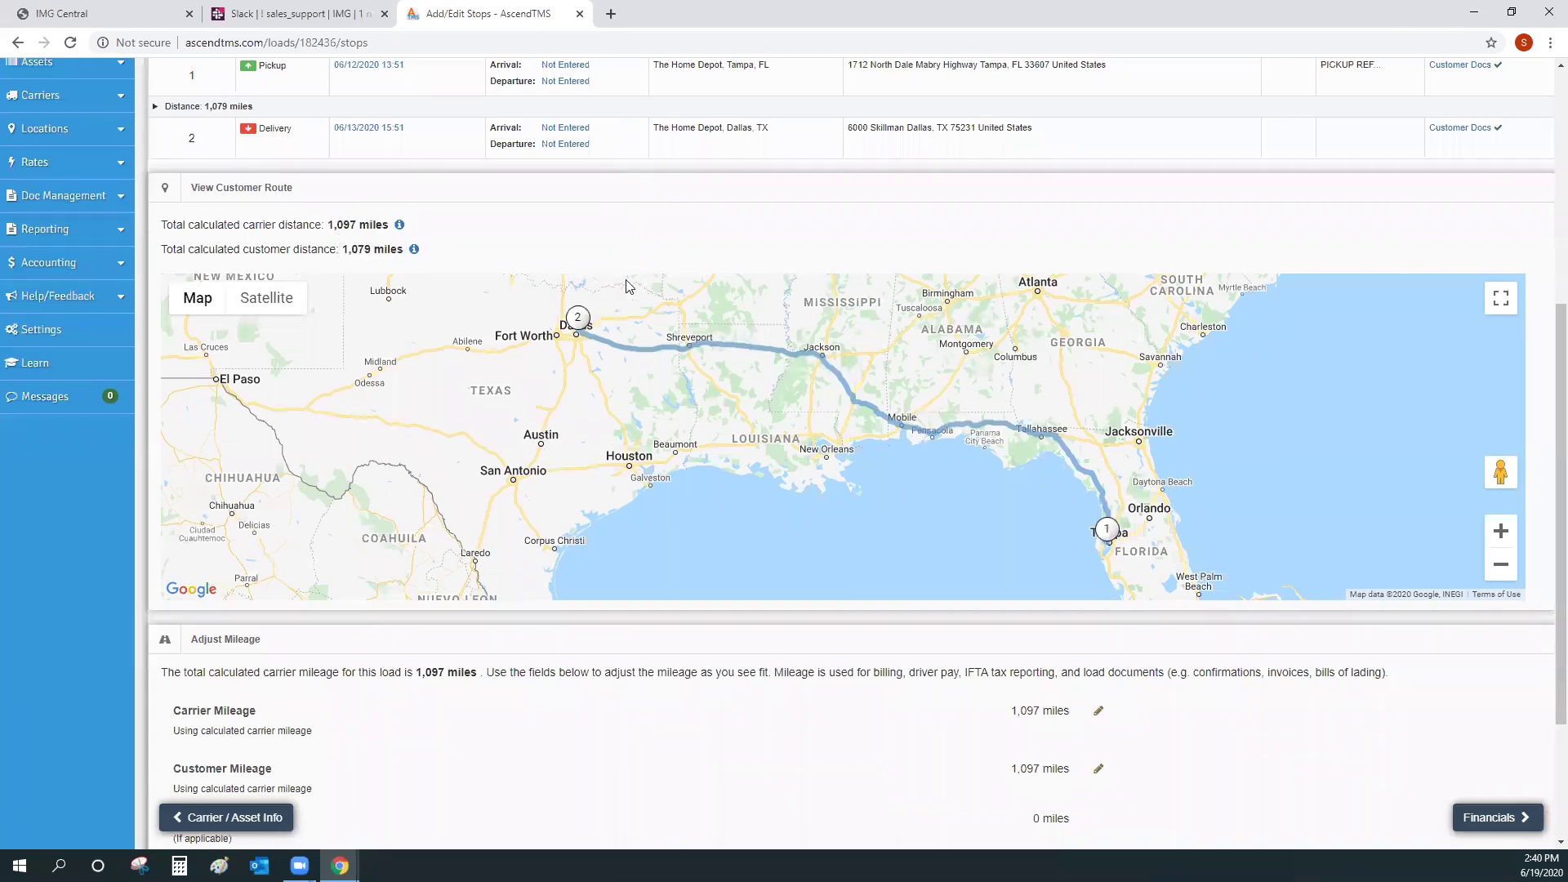
# Step: Switch back to the carrier route and turn customer docs back on for the Jackson, MS delivery
pyautogui.scroll(5, 621, 243)
pyautogui.click(1472, 427)
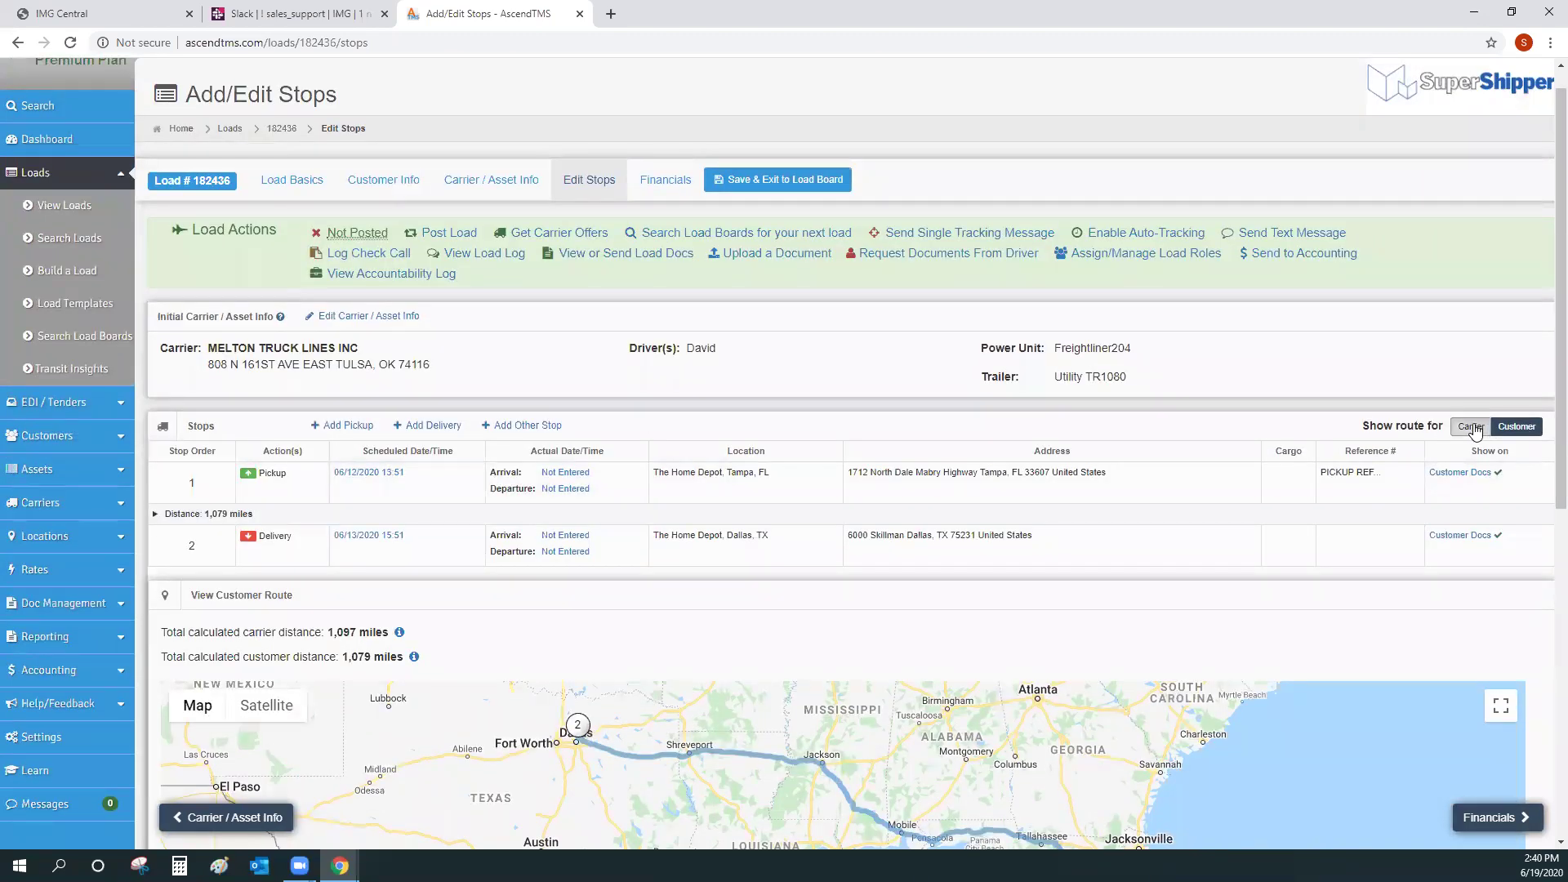
pyautogui.scroll(-3, 1372, 409)
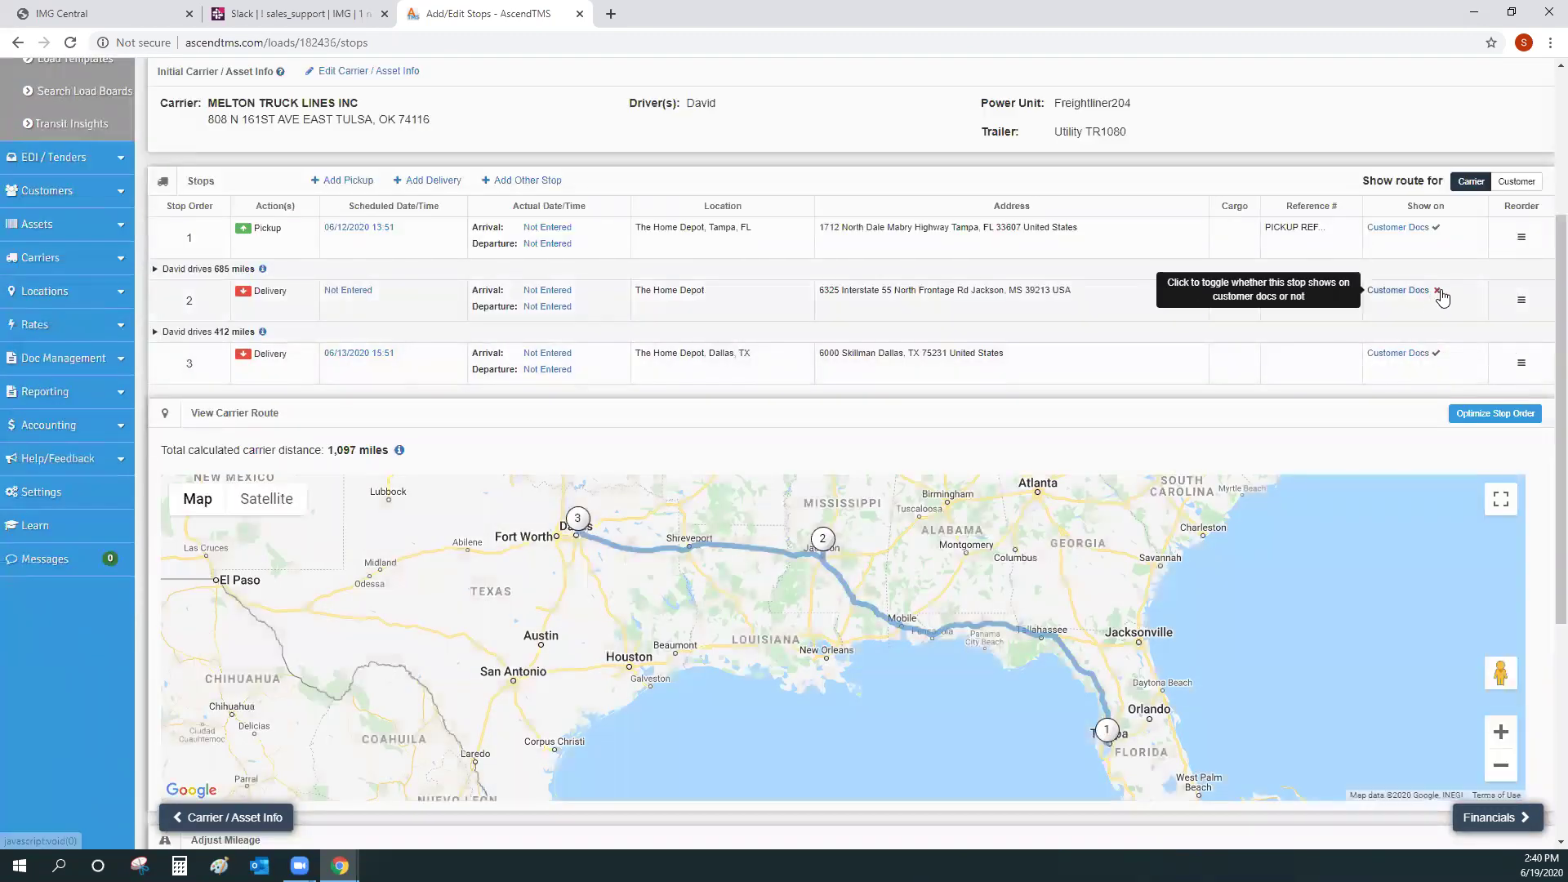
pyautogui.click(1437, 292)
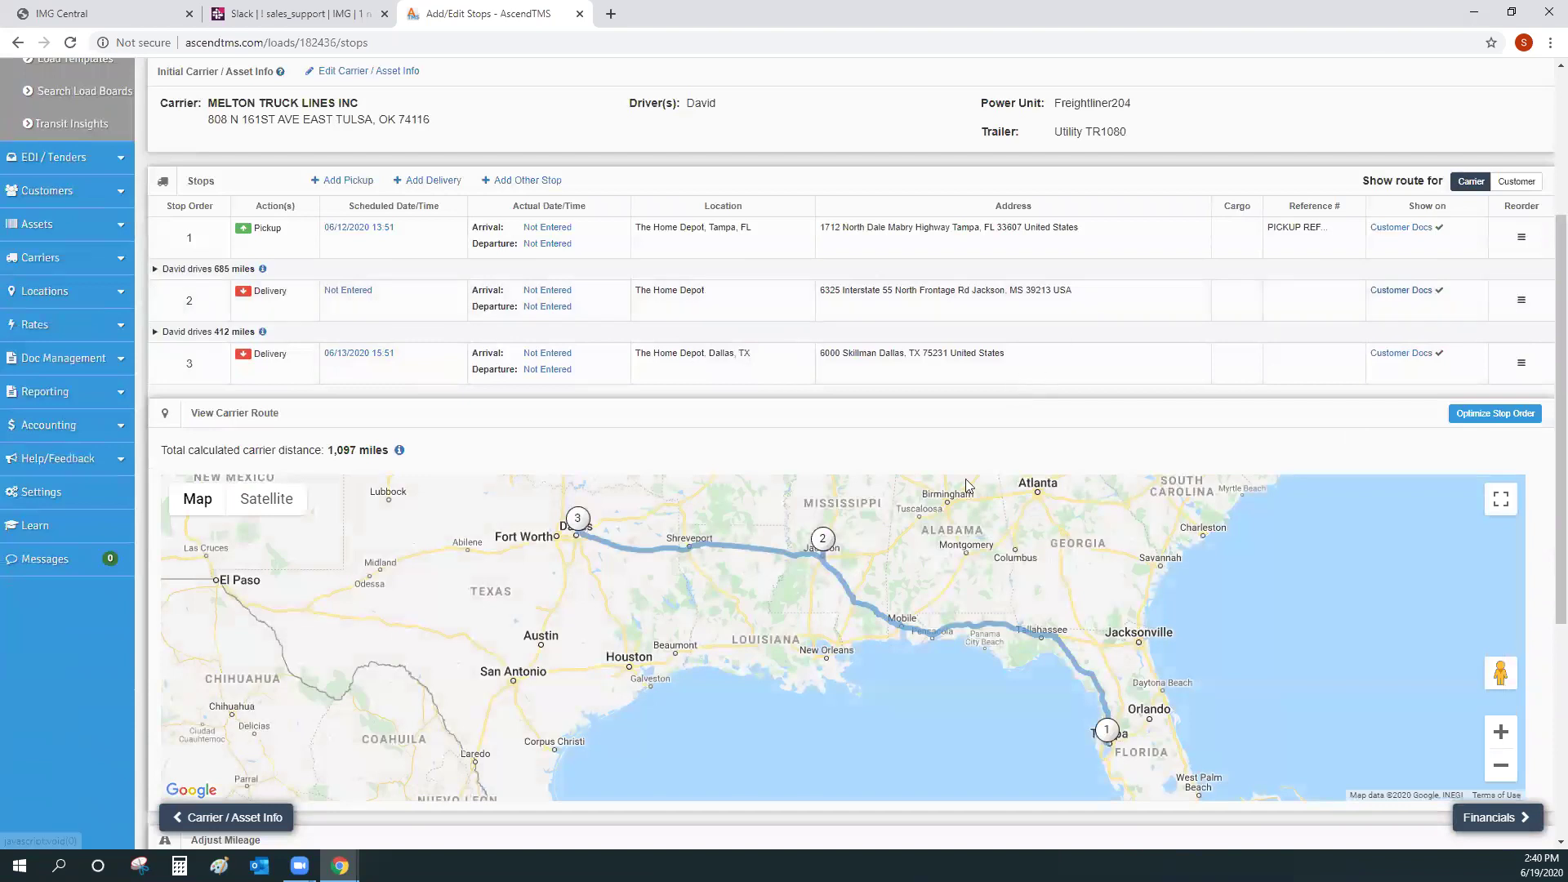
# Step: Change the scheduled date of the first stop's Tampa, FL pickup to 06/22/2020
pyautogui.scroll(1, 654, 519)
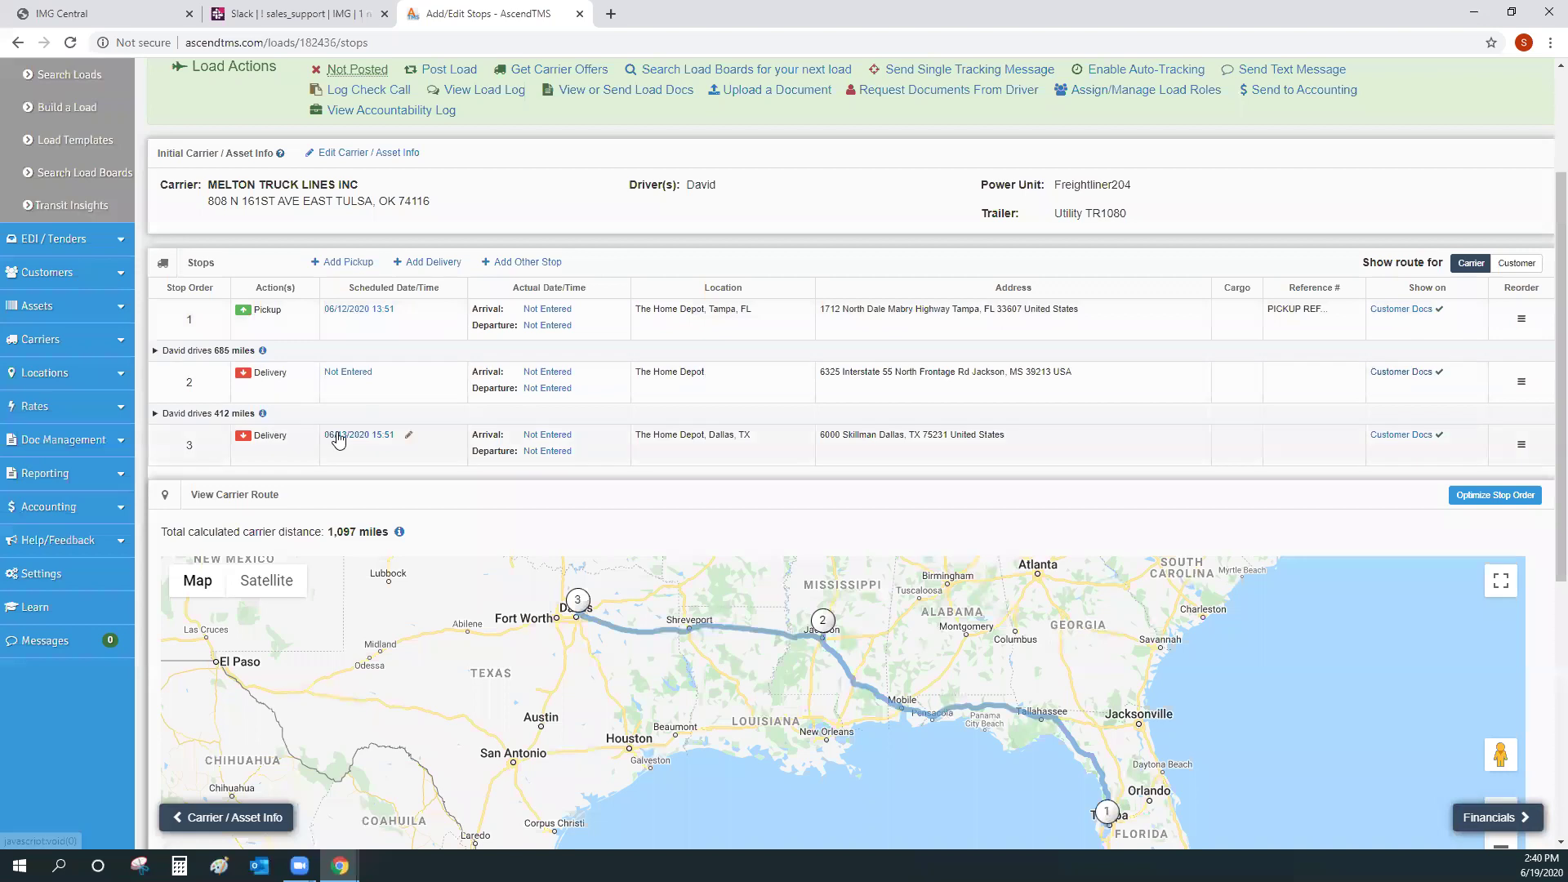
pyautogui.click(354, 311)
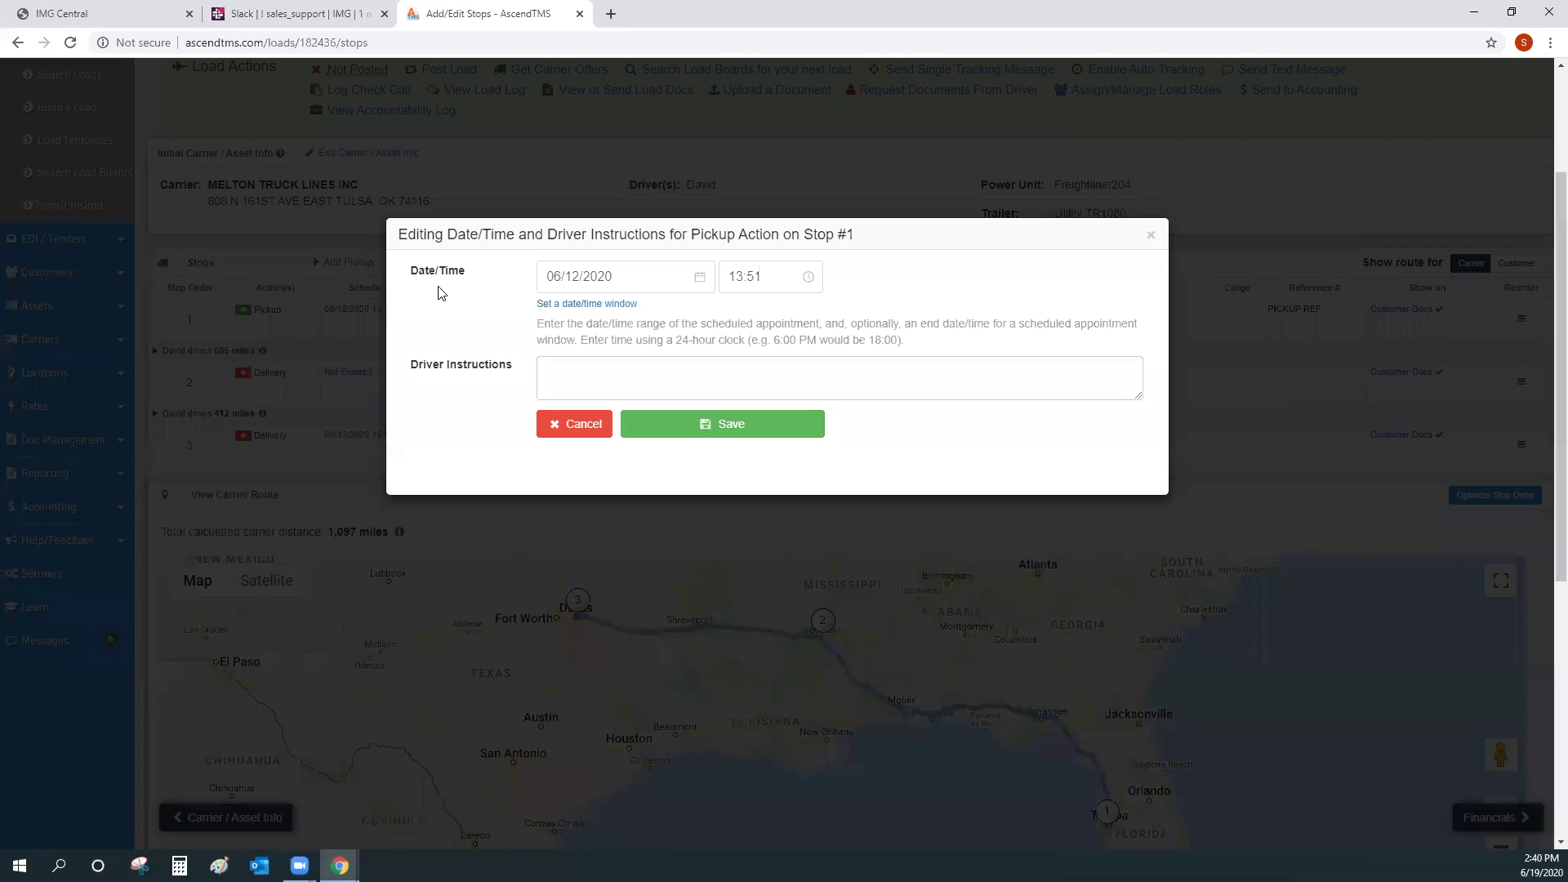
pyautogui.click(703, 276)
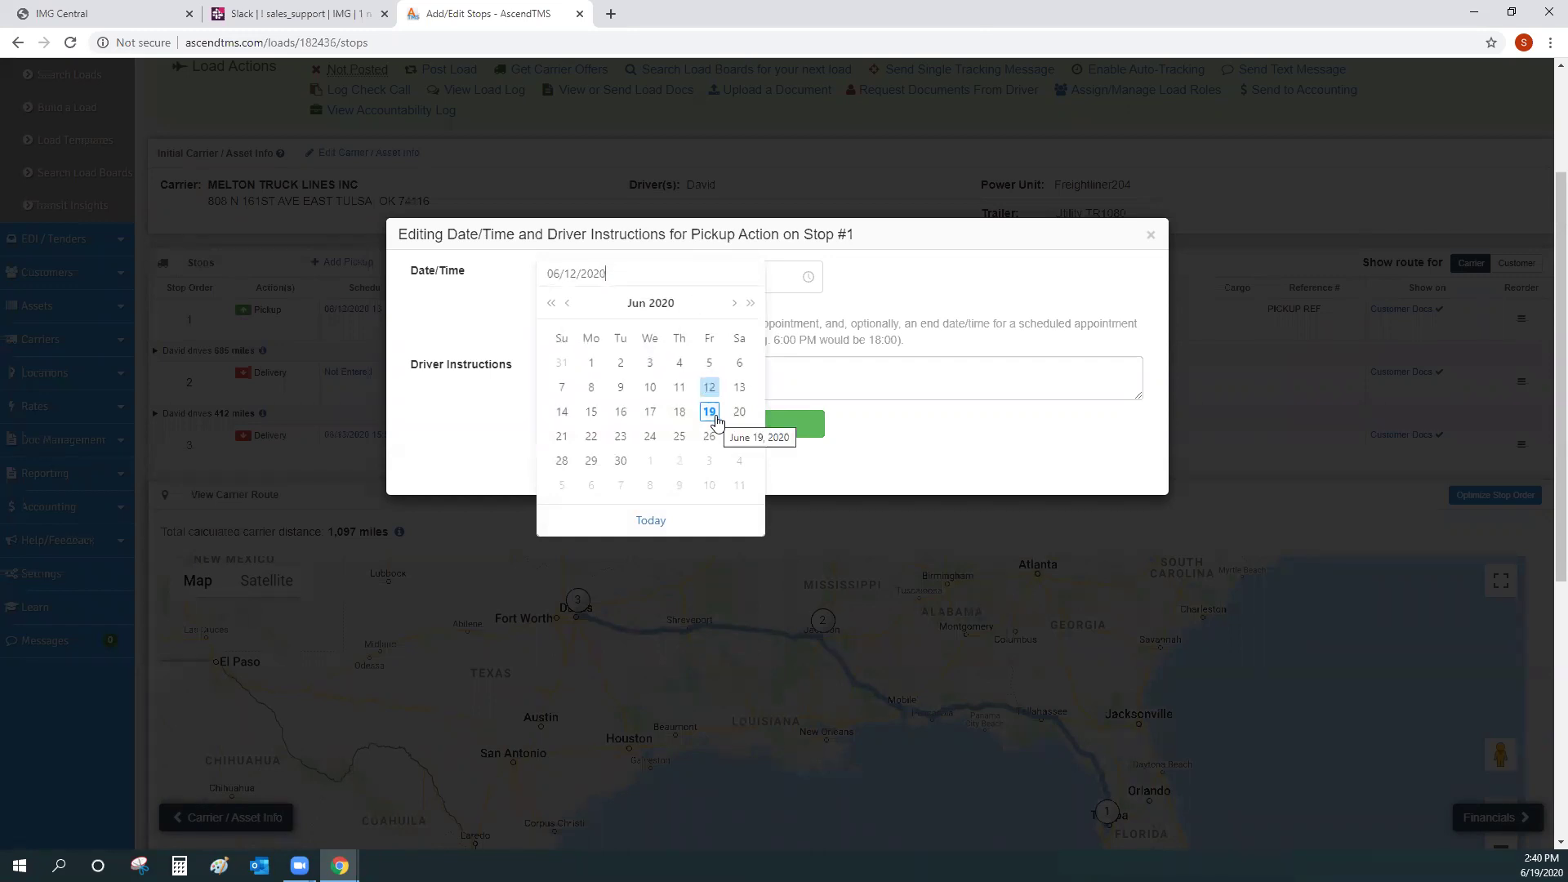
pyautogui.click(592, 438)
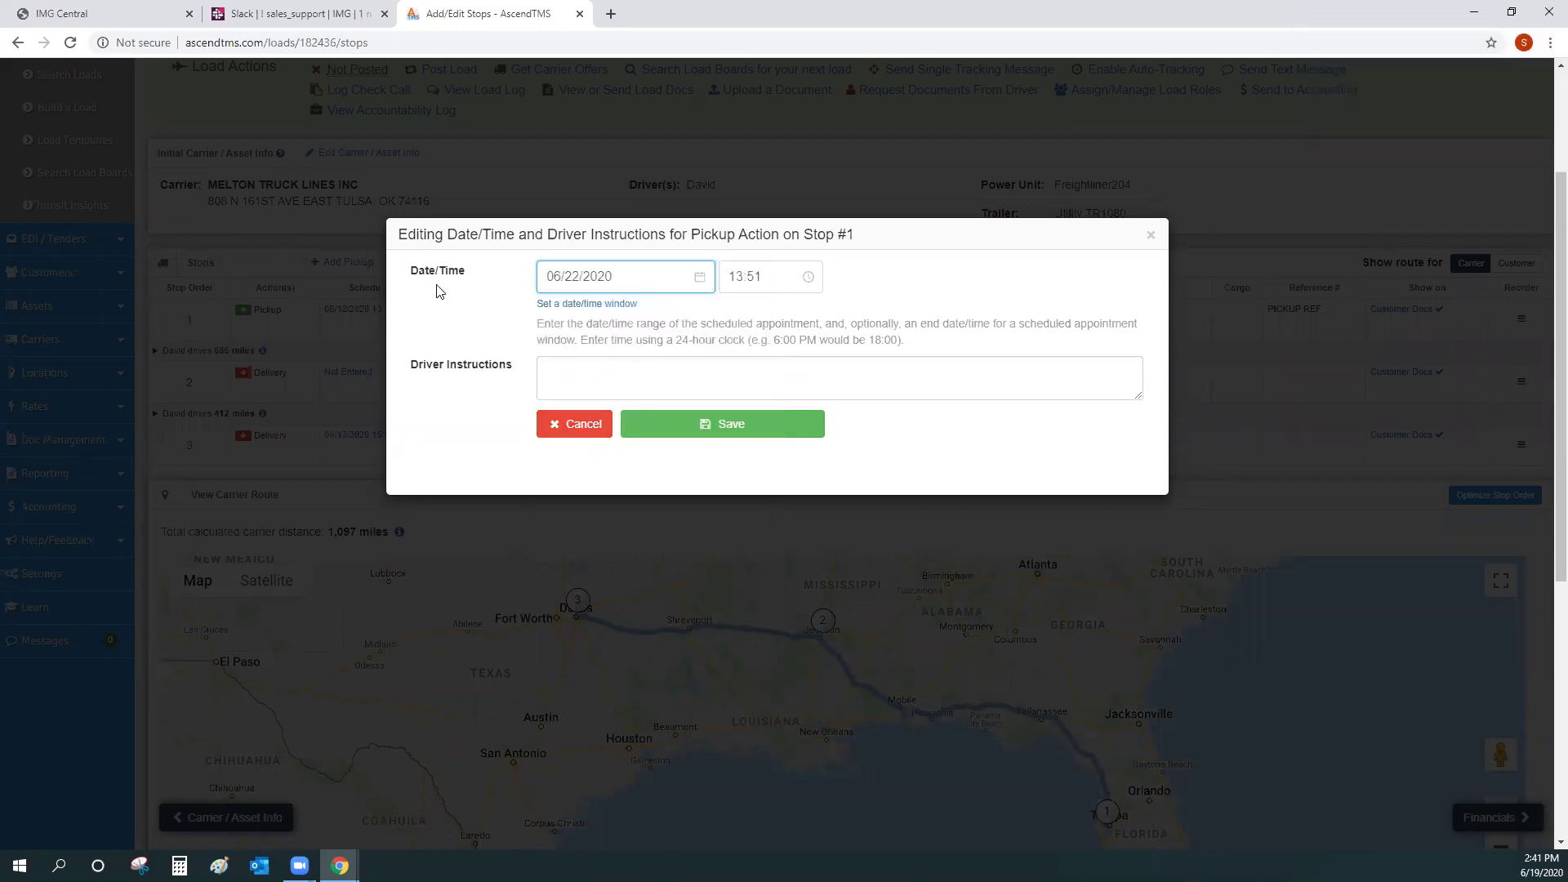
# Step: Set the Tampa pickup's scheduled time to 09:00 and save the appointment
pyautogui.click(809, 280)
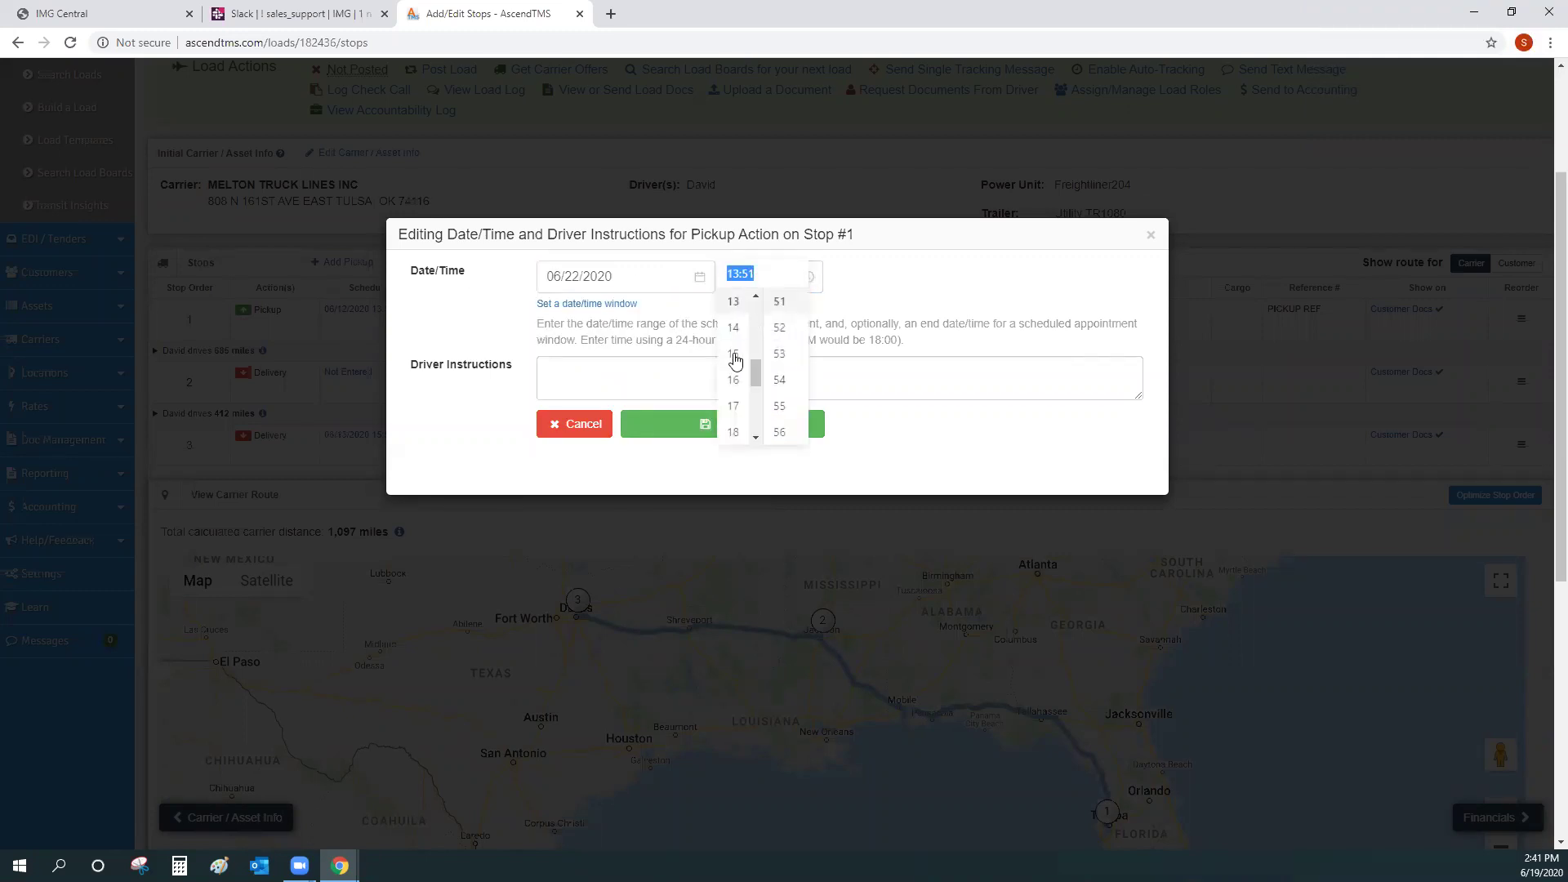
pyautogui.scroll(3, 733, 361)
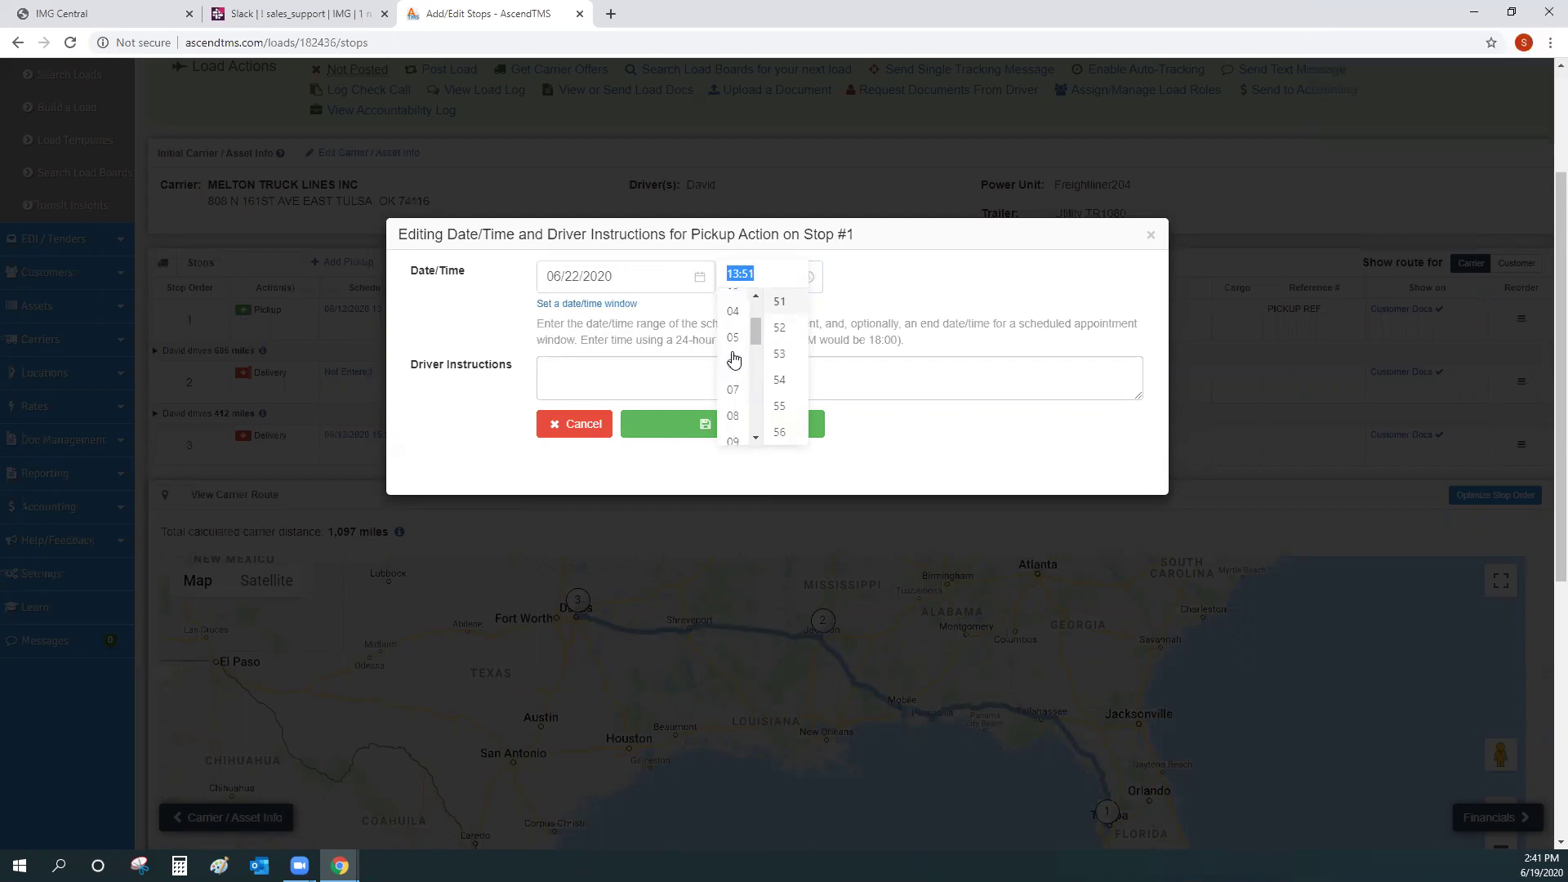
pyautogui.scroll(-1, 733, 361)
pyautogui.scroll(-2, 733, 360)
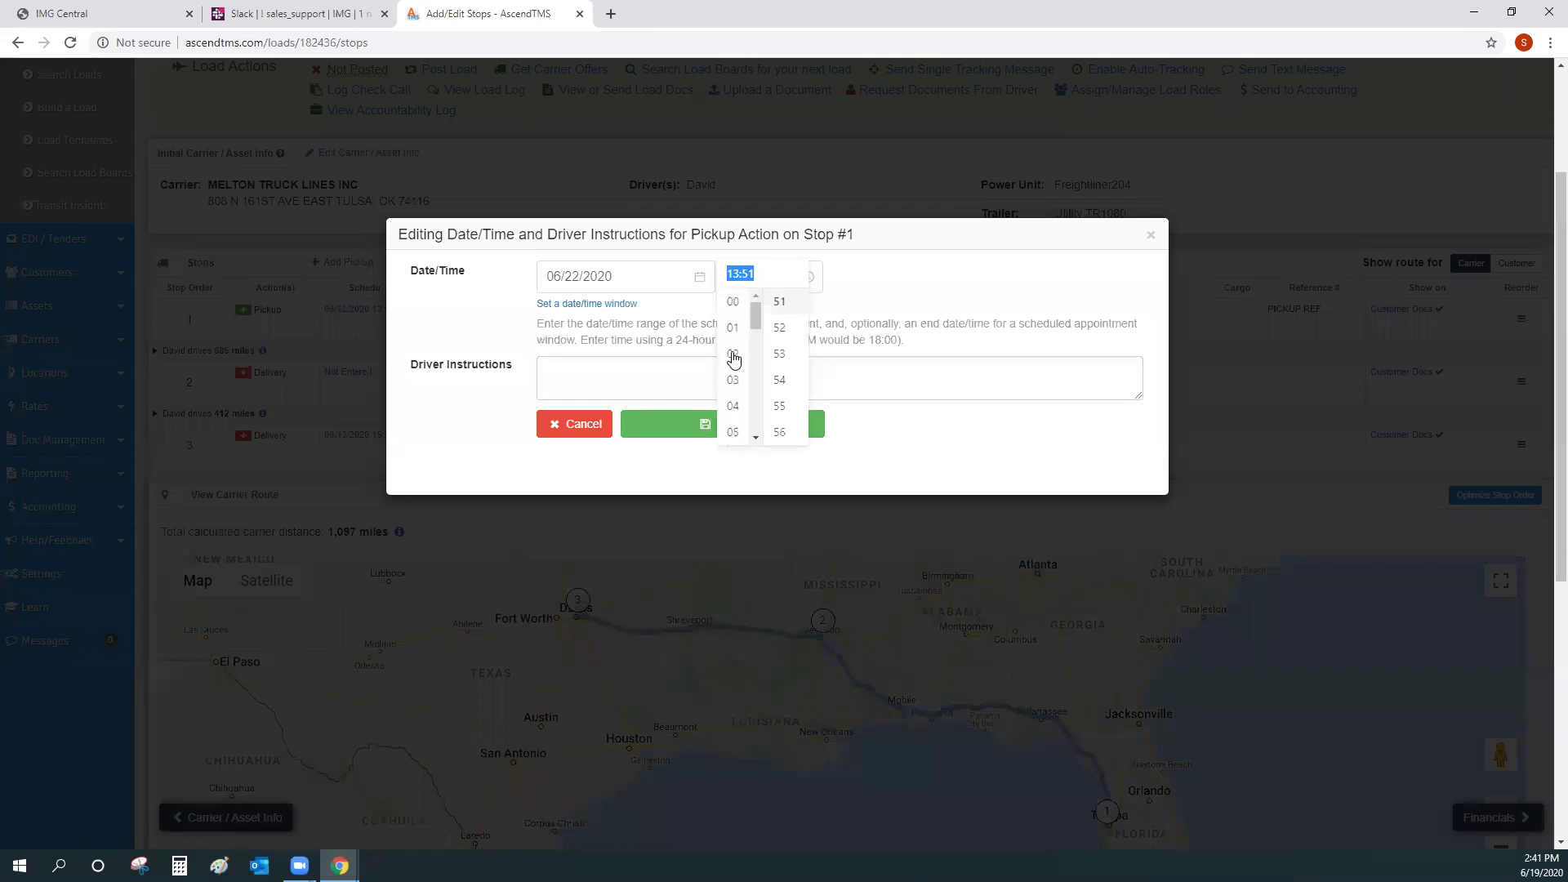
pyautogui.scroll(-2, 734, 361)
pyautogui.scroll(10, 772, 372)
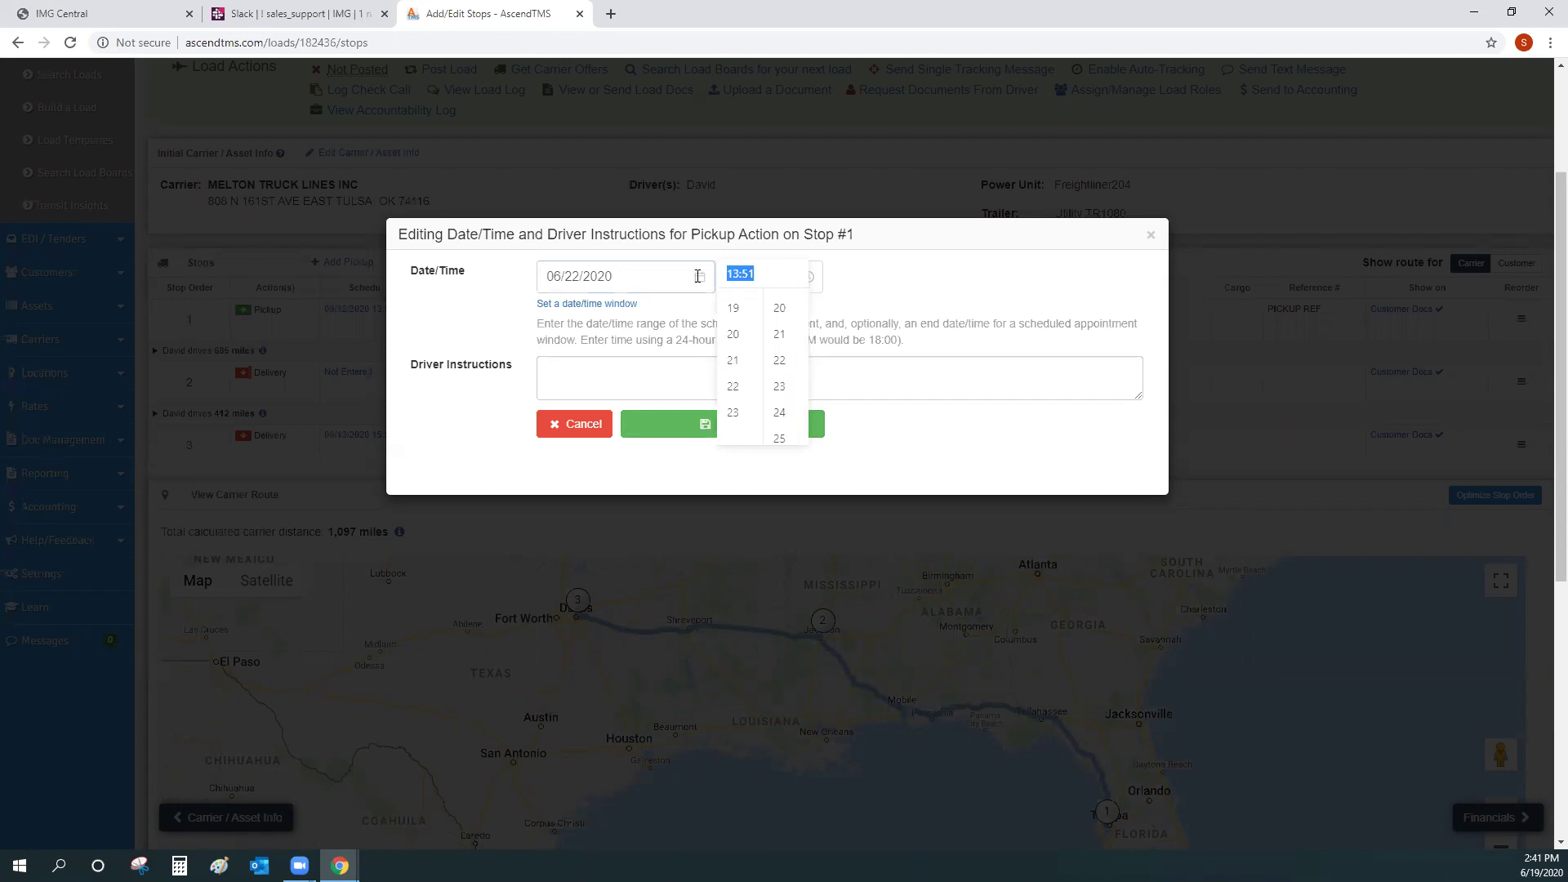
pyautogui.press('BackSpace')
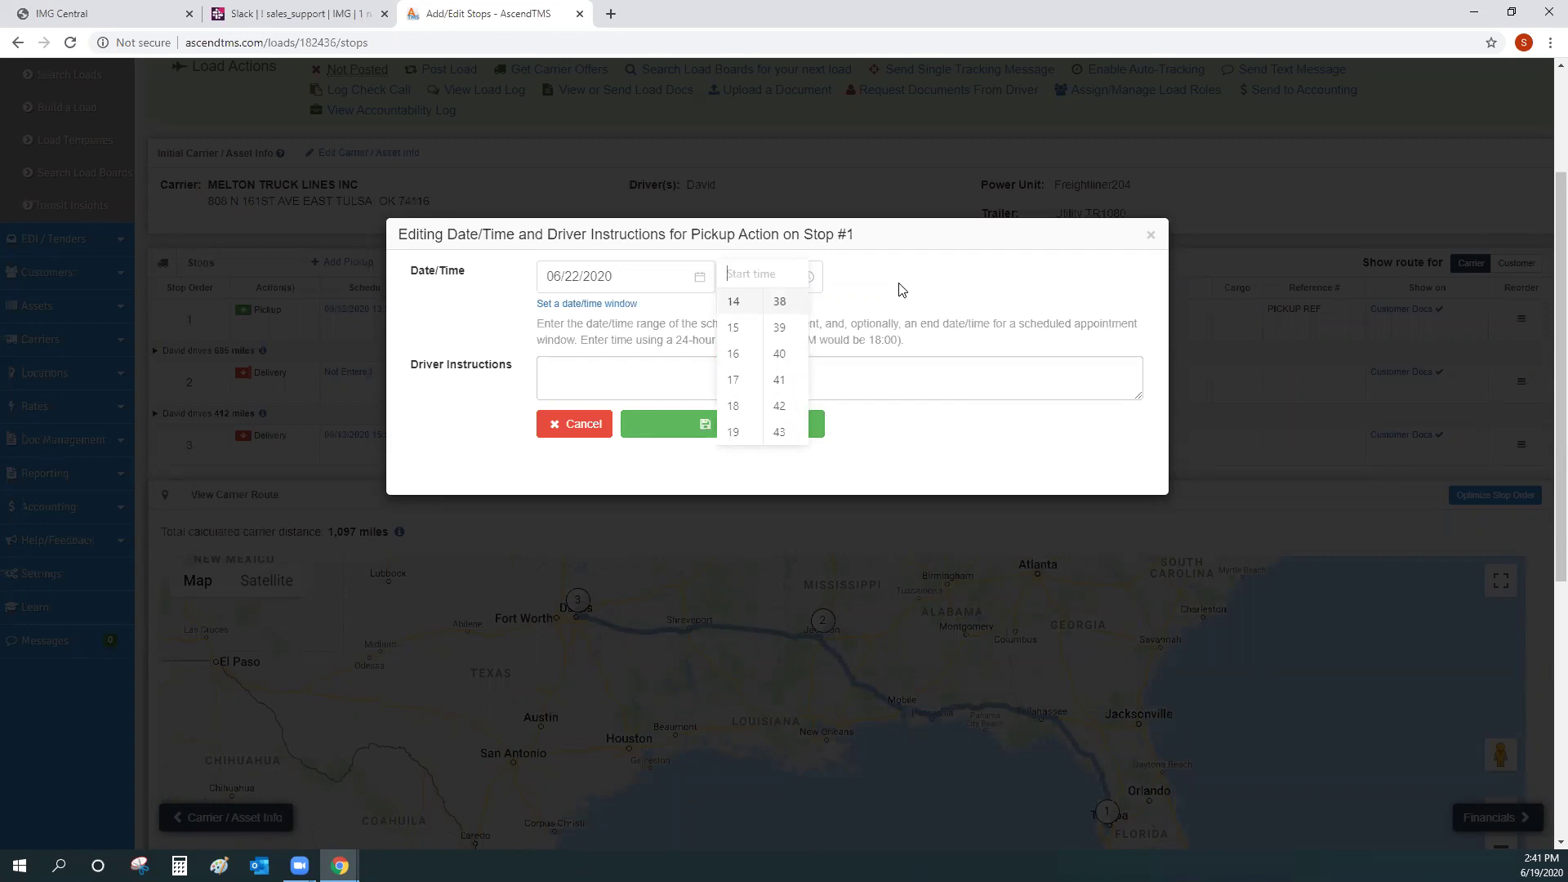
pyautogui.write('09:00')
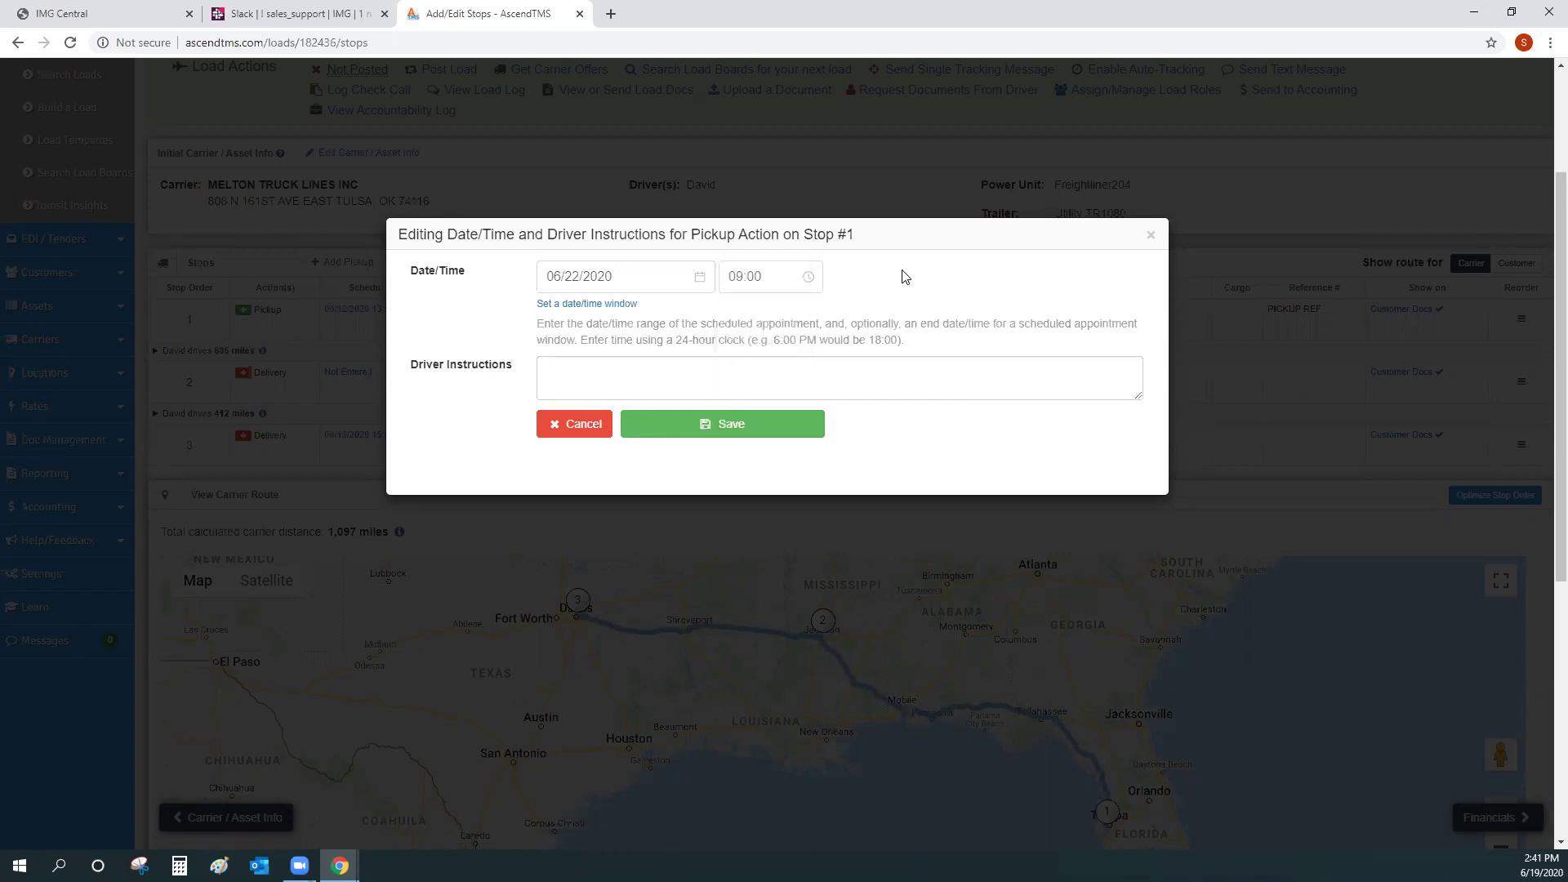
pyautogui.click(727, 426)
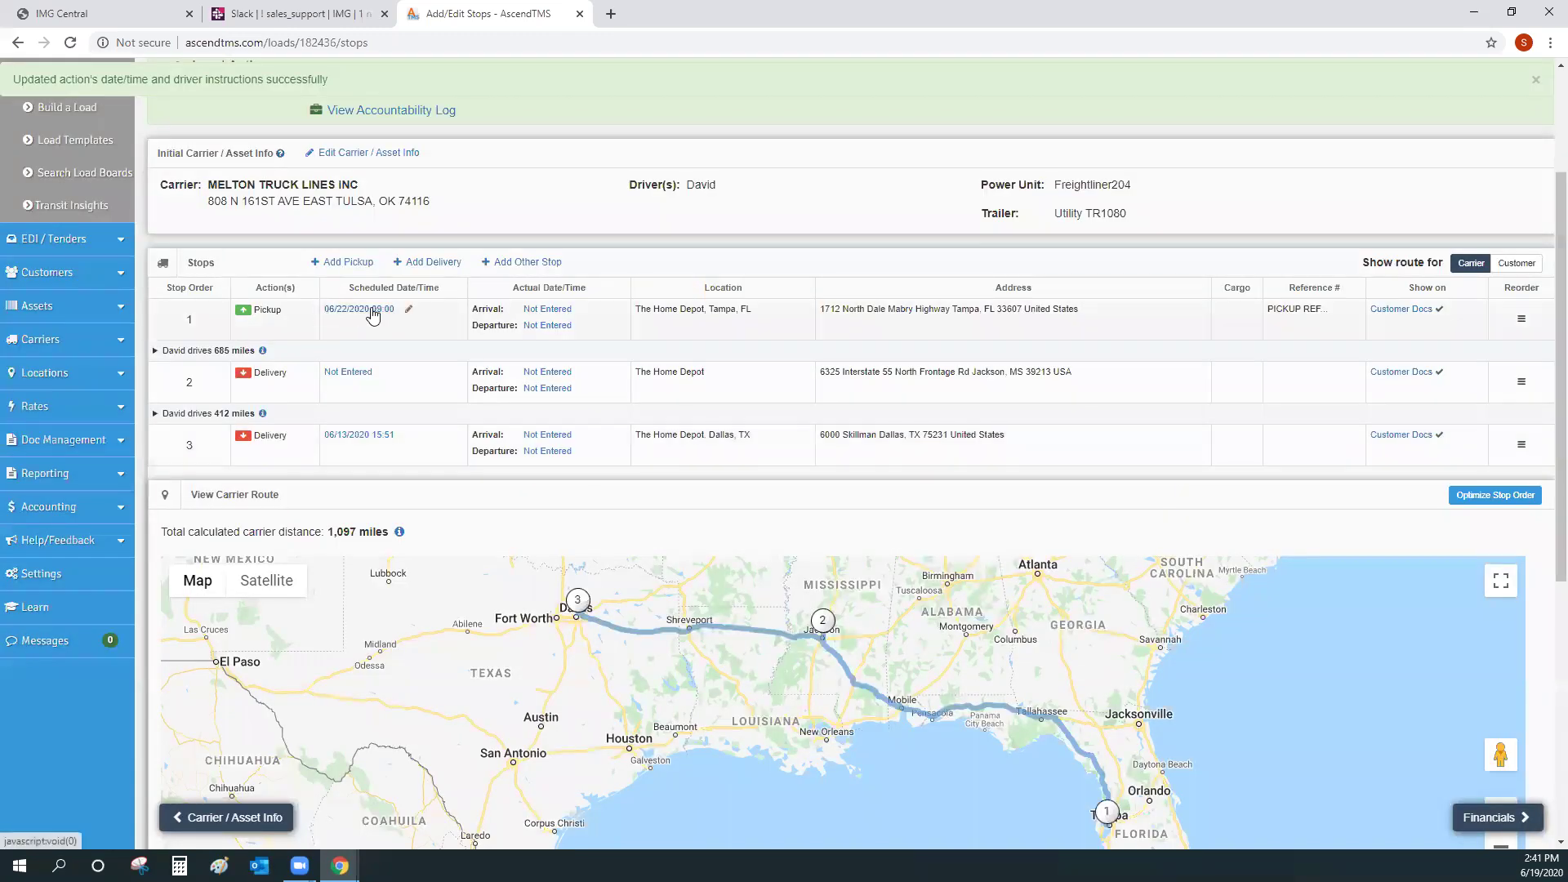
# Step: Enter 06/23/2020 at 14:00 as the scheduled start of the second stop's delivery in Jackson, MS
pyautogui.scroll(-3, 367, 327)
pyautogui.scroll(2, 358, 361)
pyautogui.scroll(2, 357, 360)
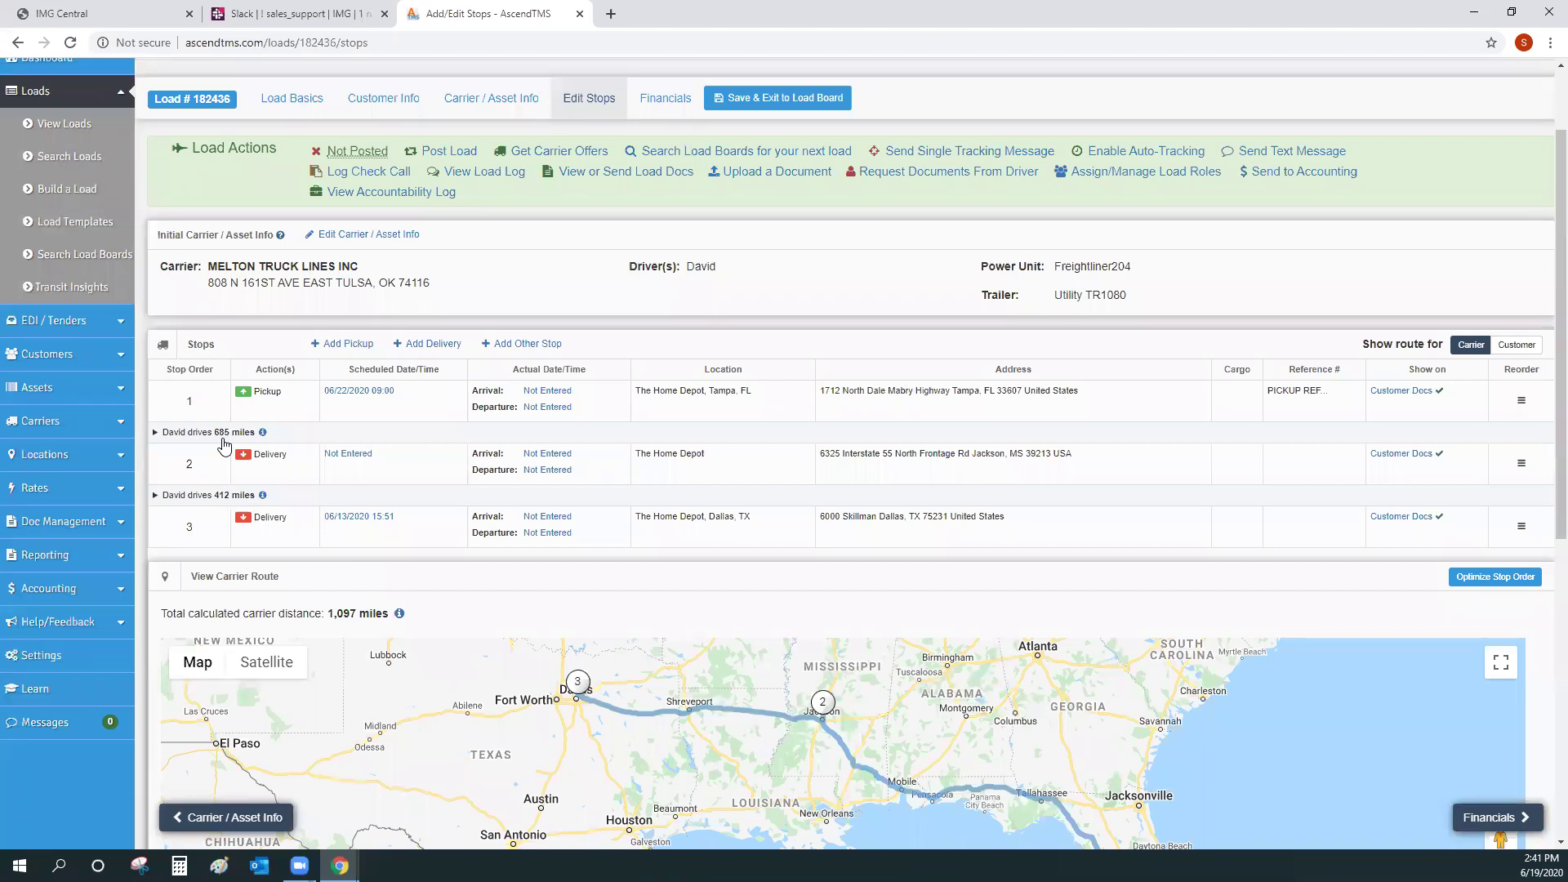
pyautogui.moveTo(225, 441)
pyautogui.click(350, 461)
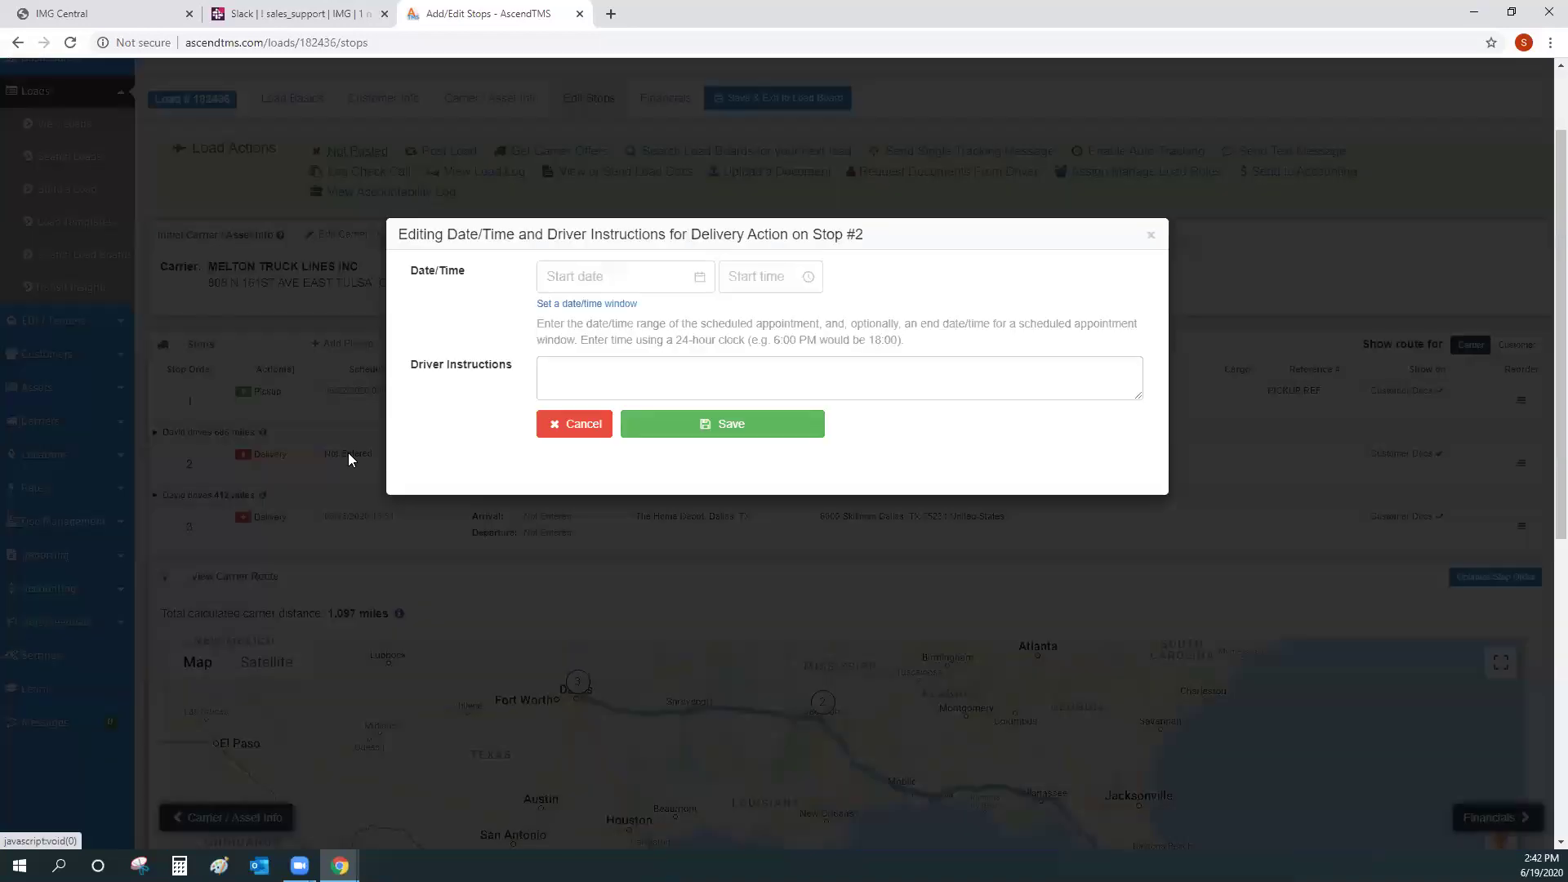
pyautogui.click(588, 275)
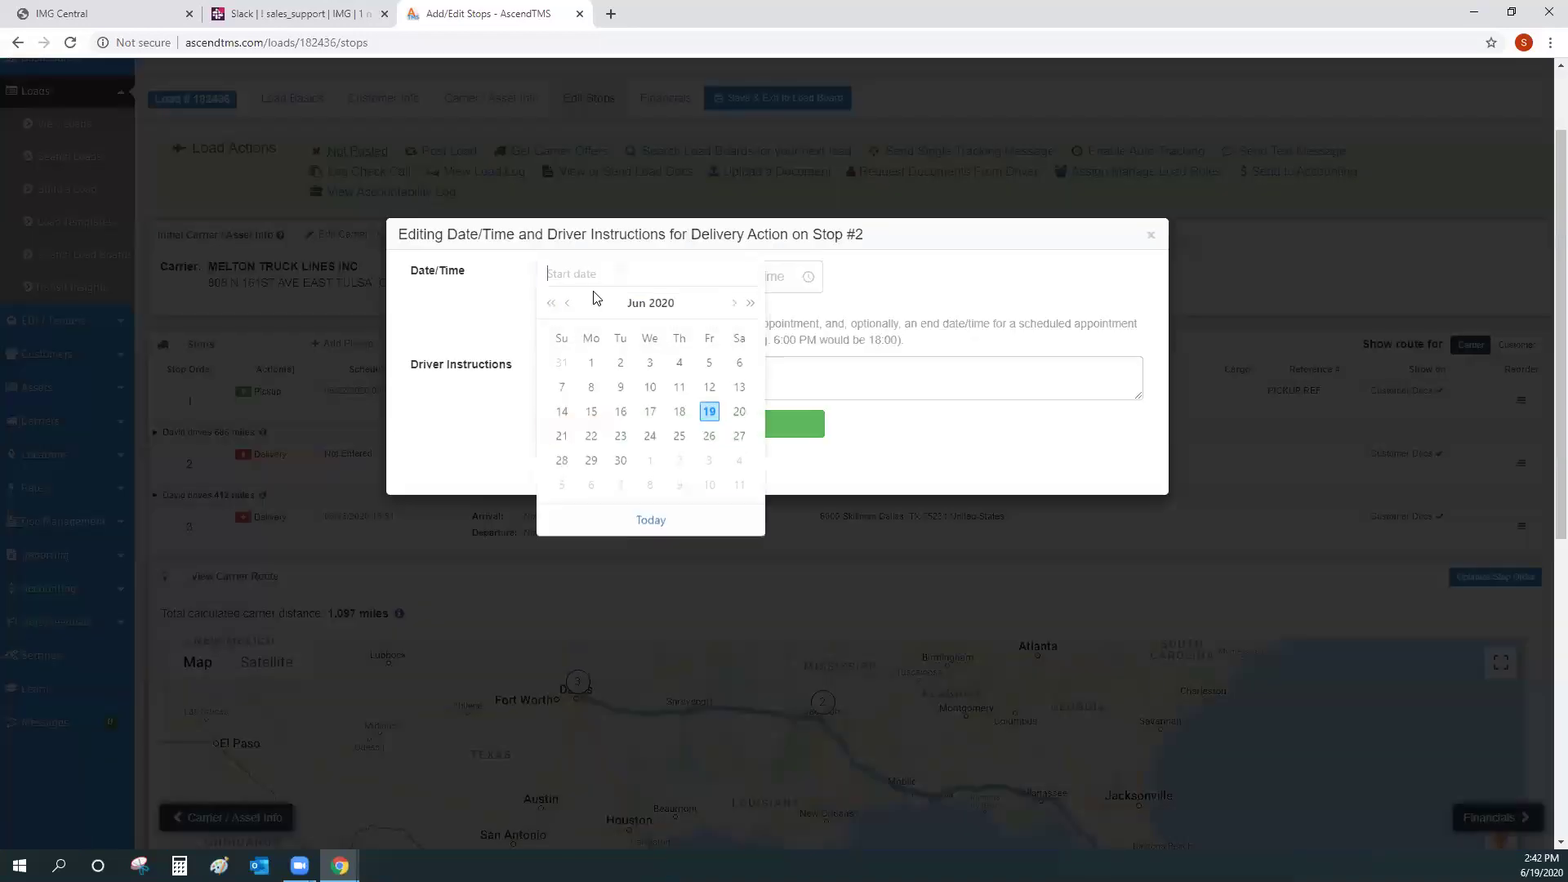
pyautogui.click(621, 436)
pyautogui.click(768, 281)
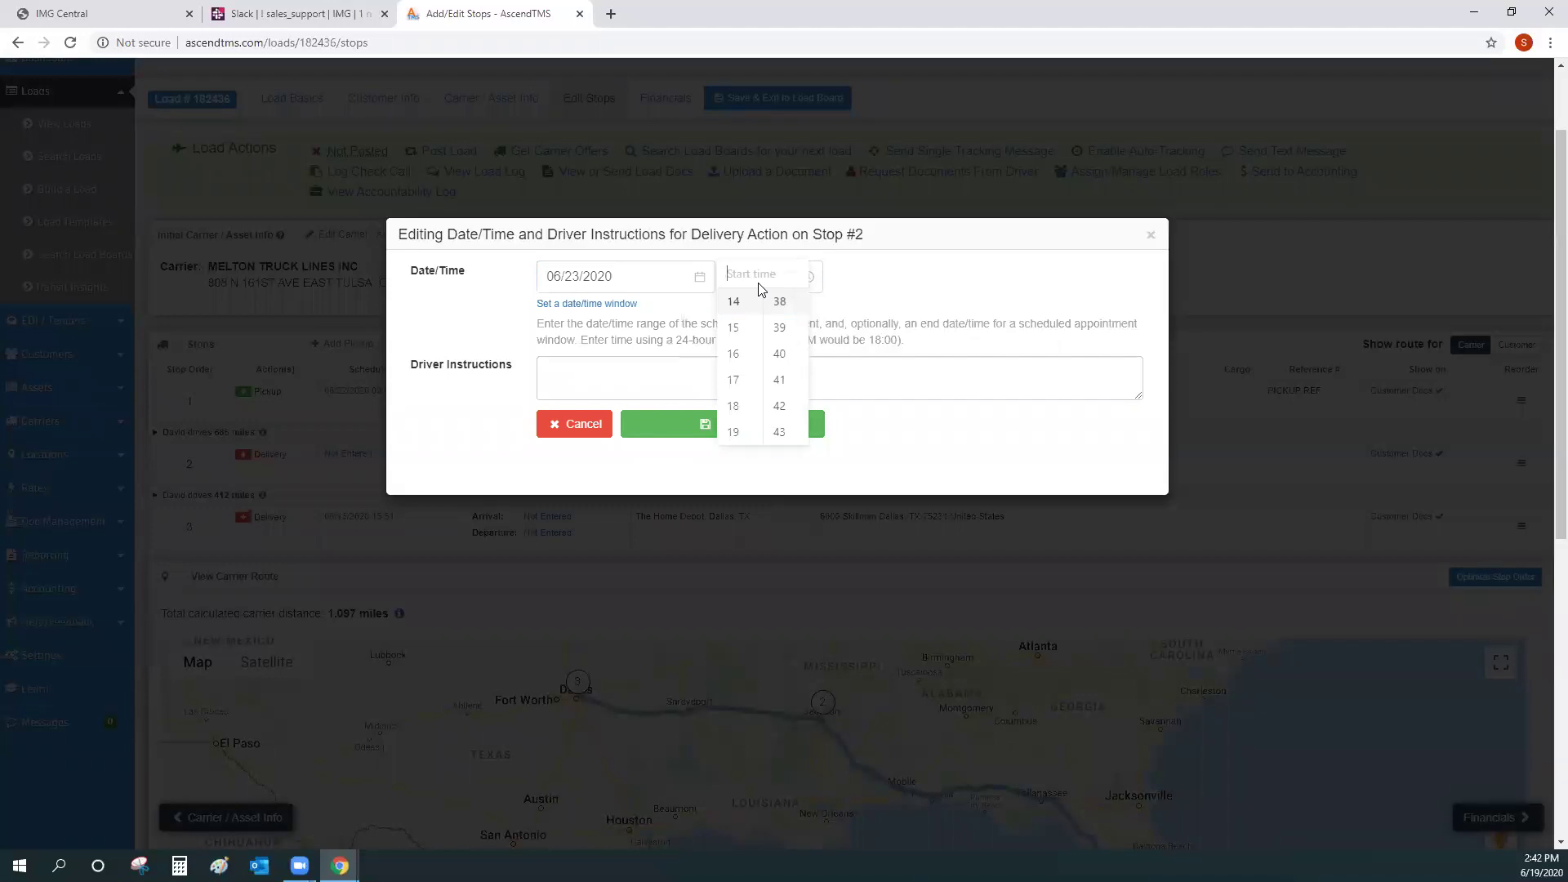
pyautogui.write('14:00')
pyautogui.click(1031, 253)
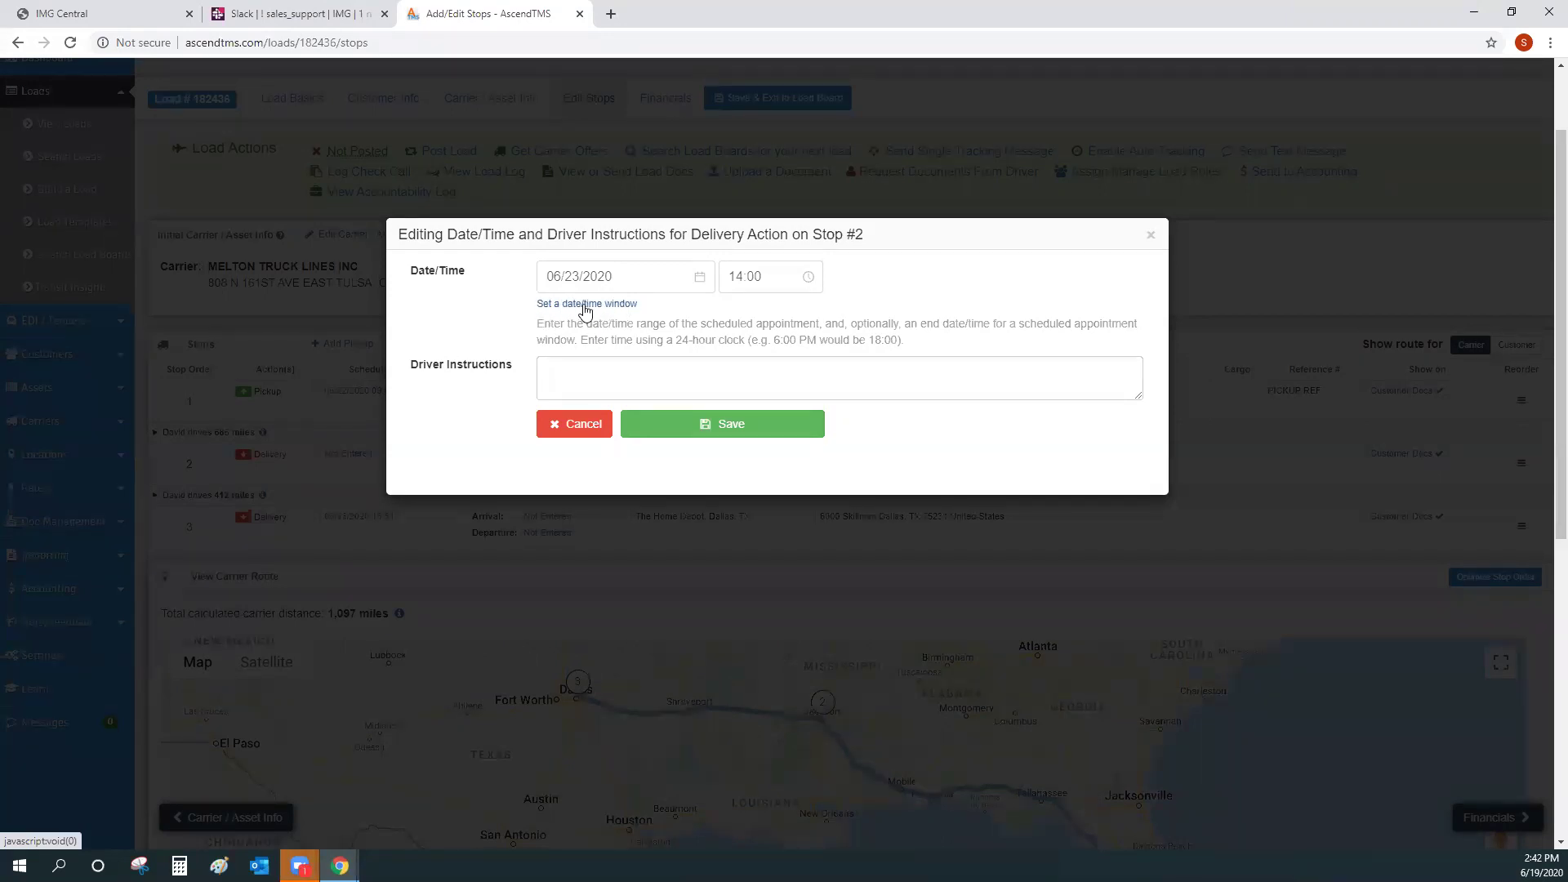
# Step: Turn the Jackson delivery appointment into a date/time window ending 06/23/2020 at 16:00 and save it
pyautogui.click(587, 305)
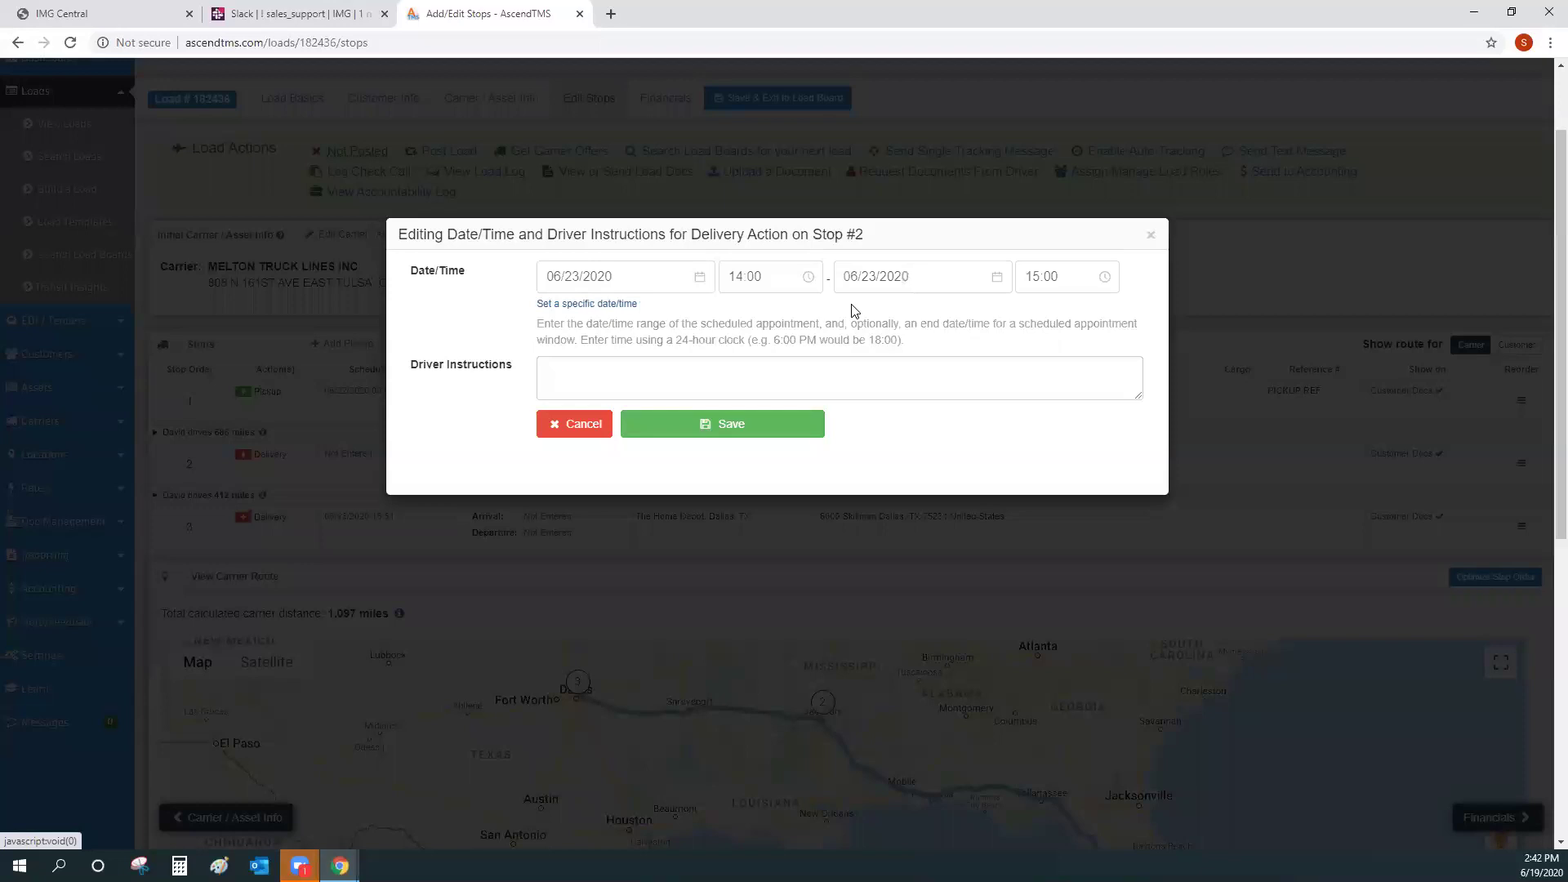
pyautogui.click(885, 276)
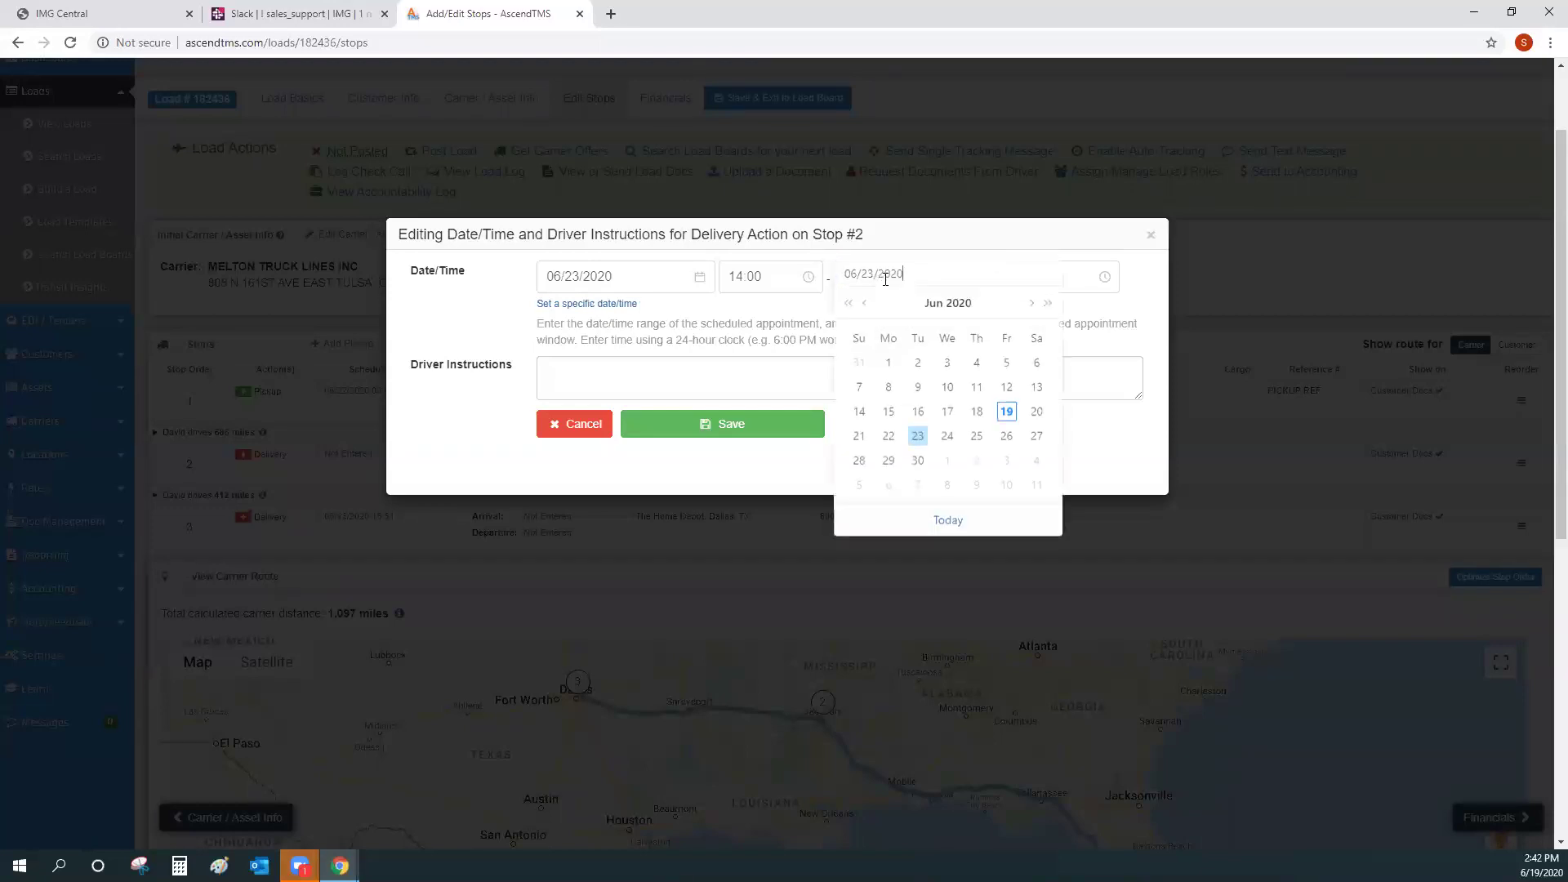
pyautogui.click(906, 237)
pyautogui.click(1054, 276)
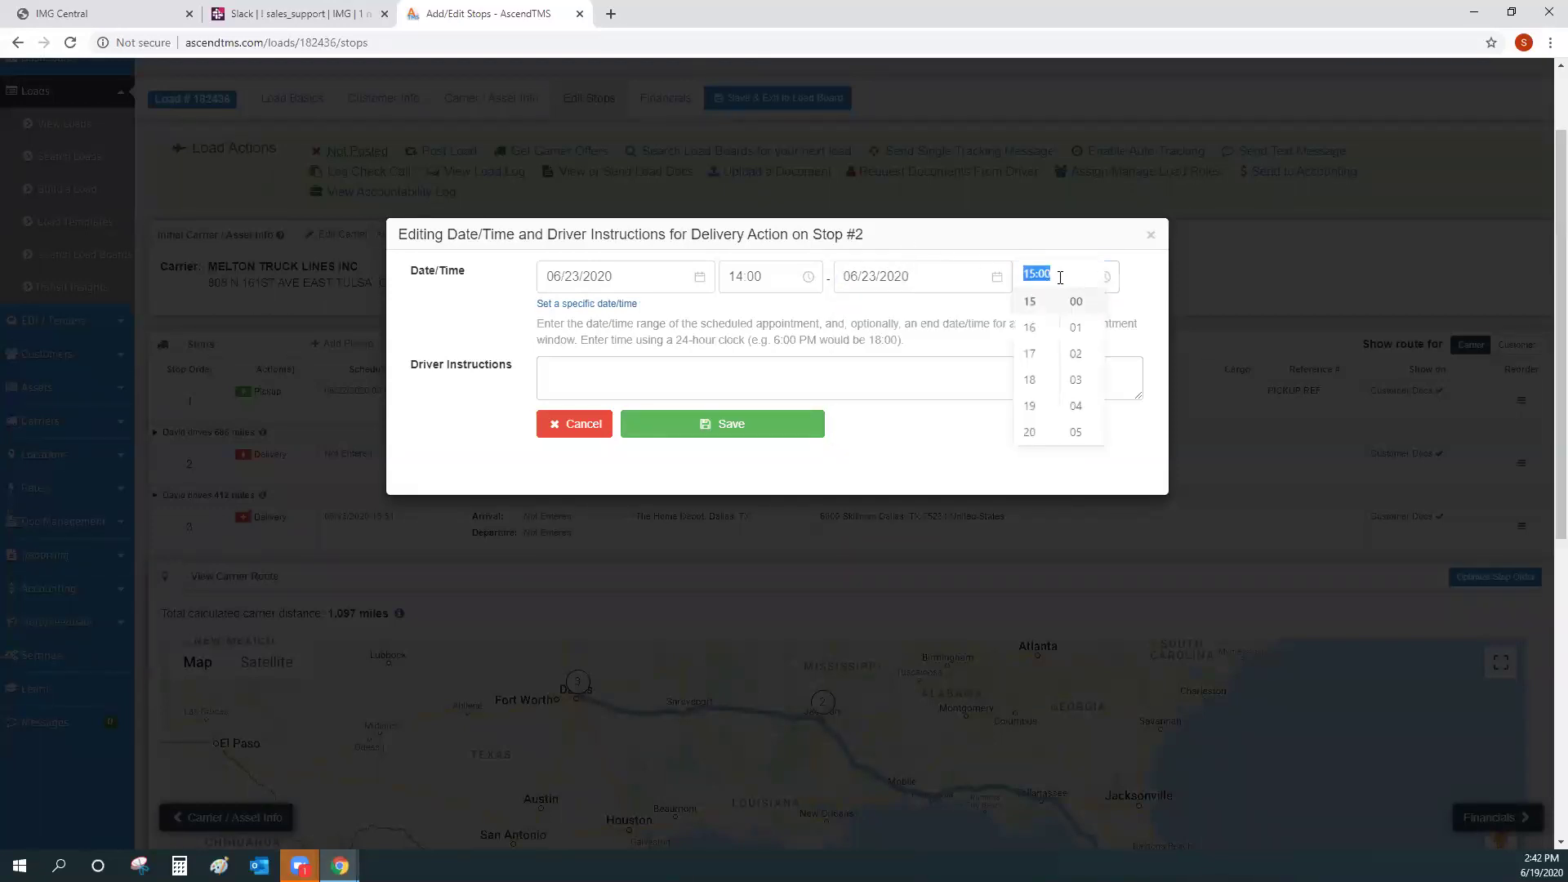
pyautogui.click(1028, 329)
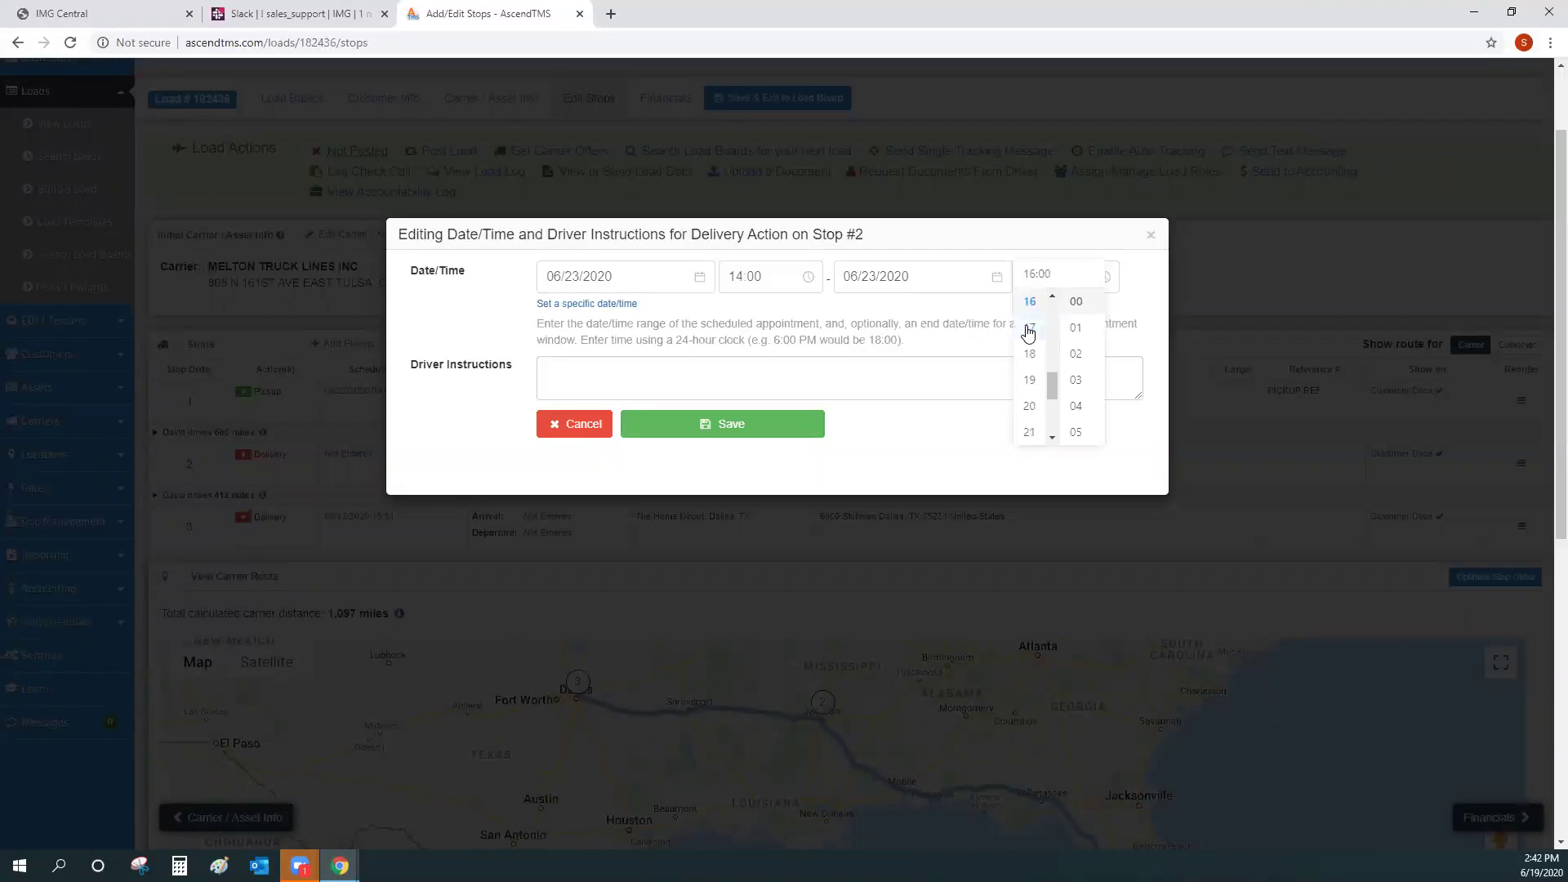
pyautogui.click(918, 309)
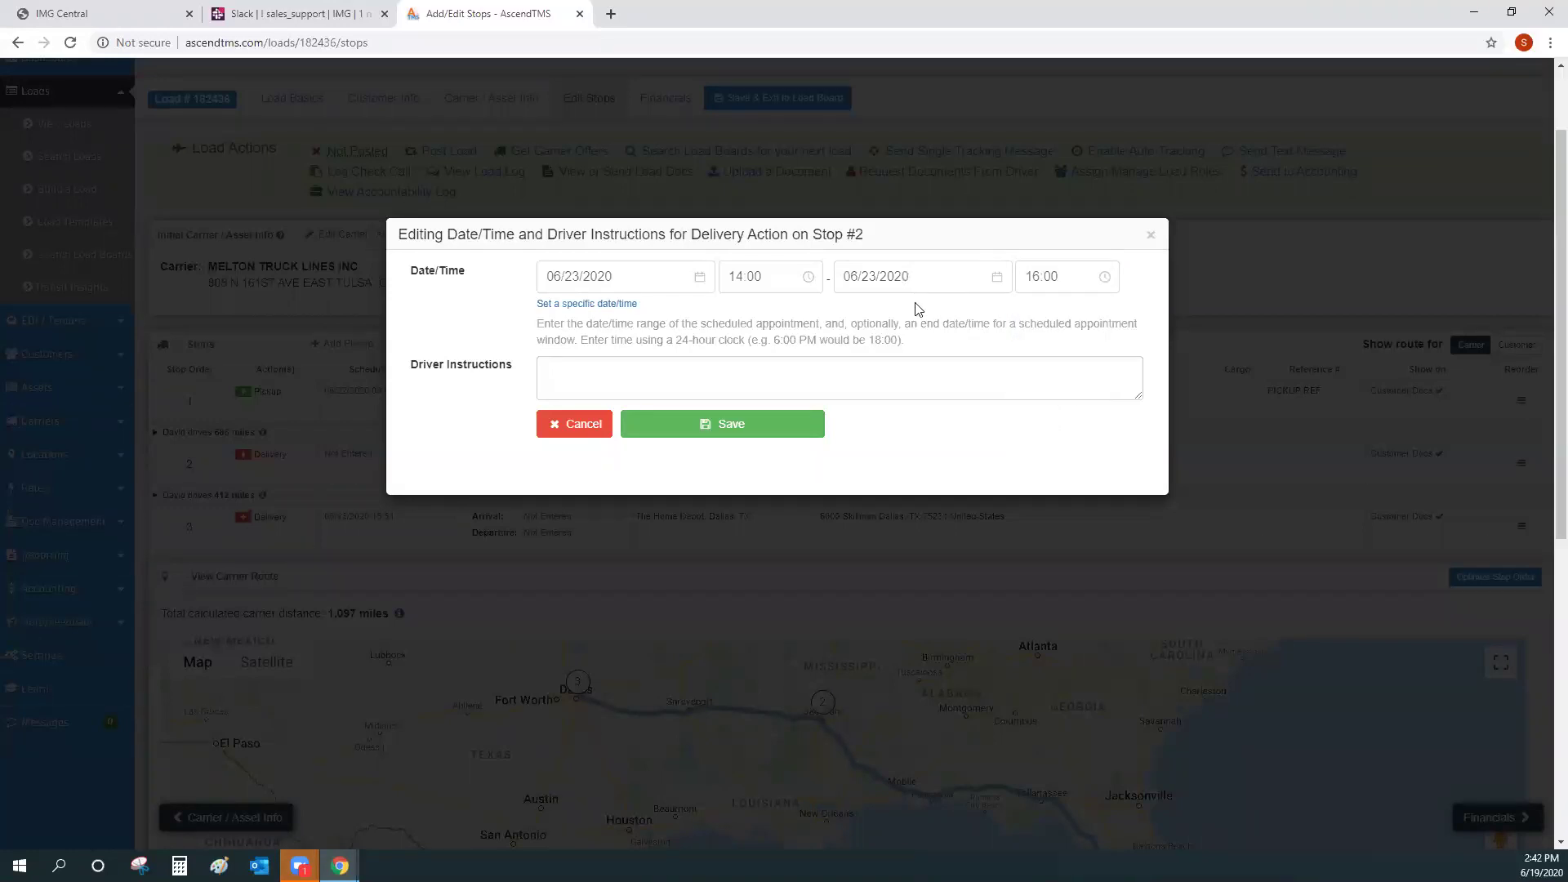
pyautogui.click(734, 425)
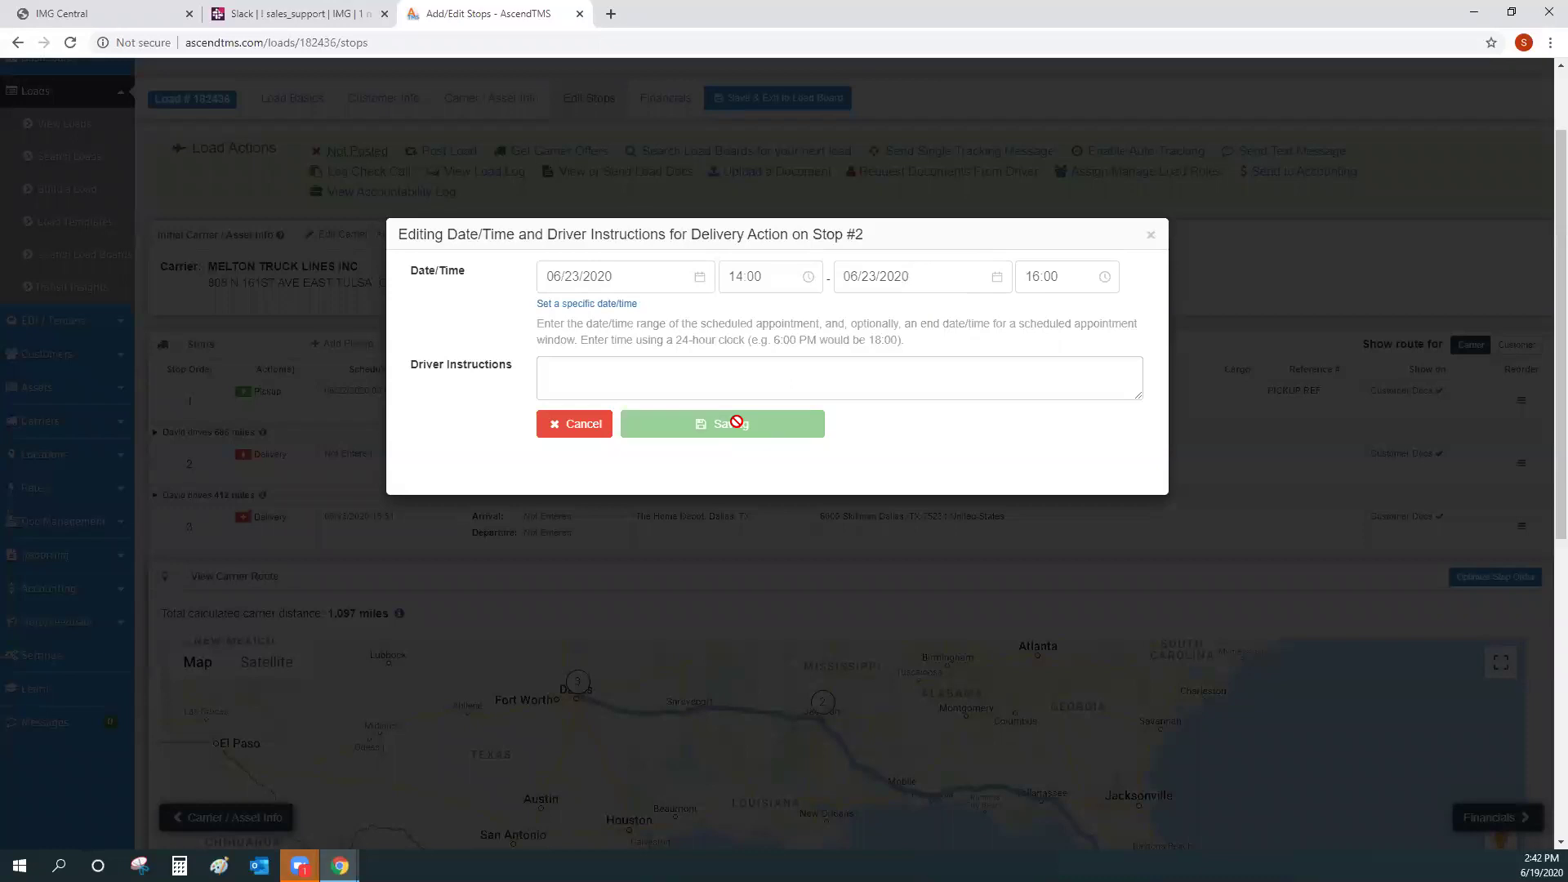
# Step: Change the scheduled date of the third stop's Dallas, TX delivery to 06/24/2020 and save it
pyautogui.scroll(-2, 414, 308)
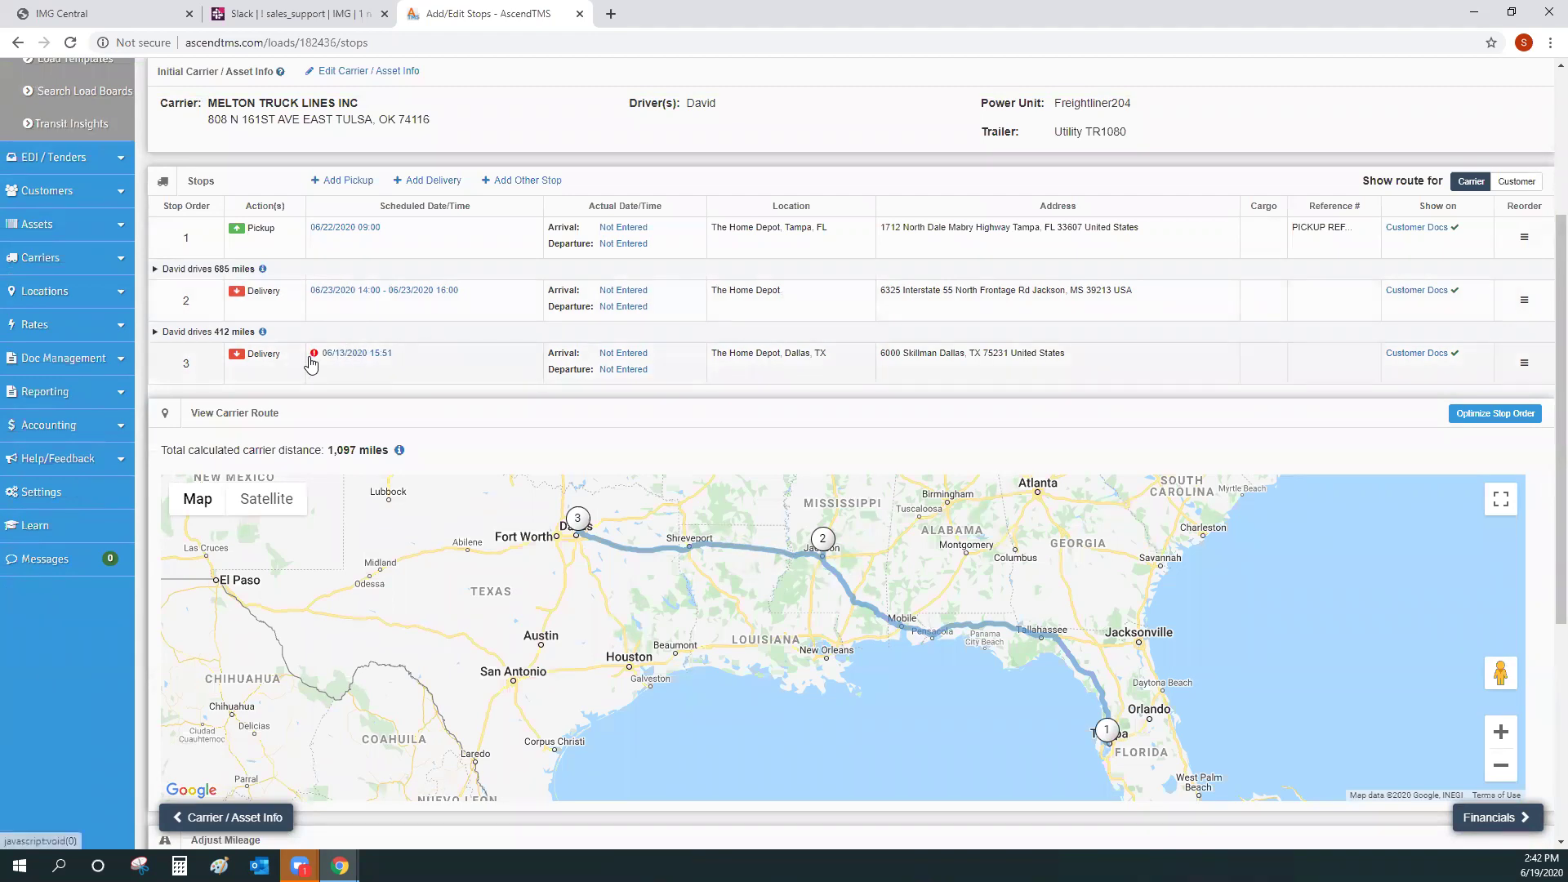
pyautogui.moveTo(315, 359)
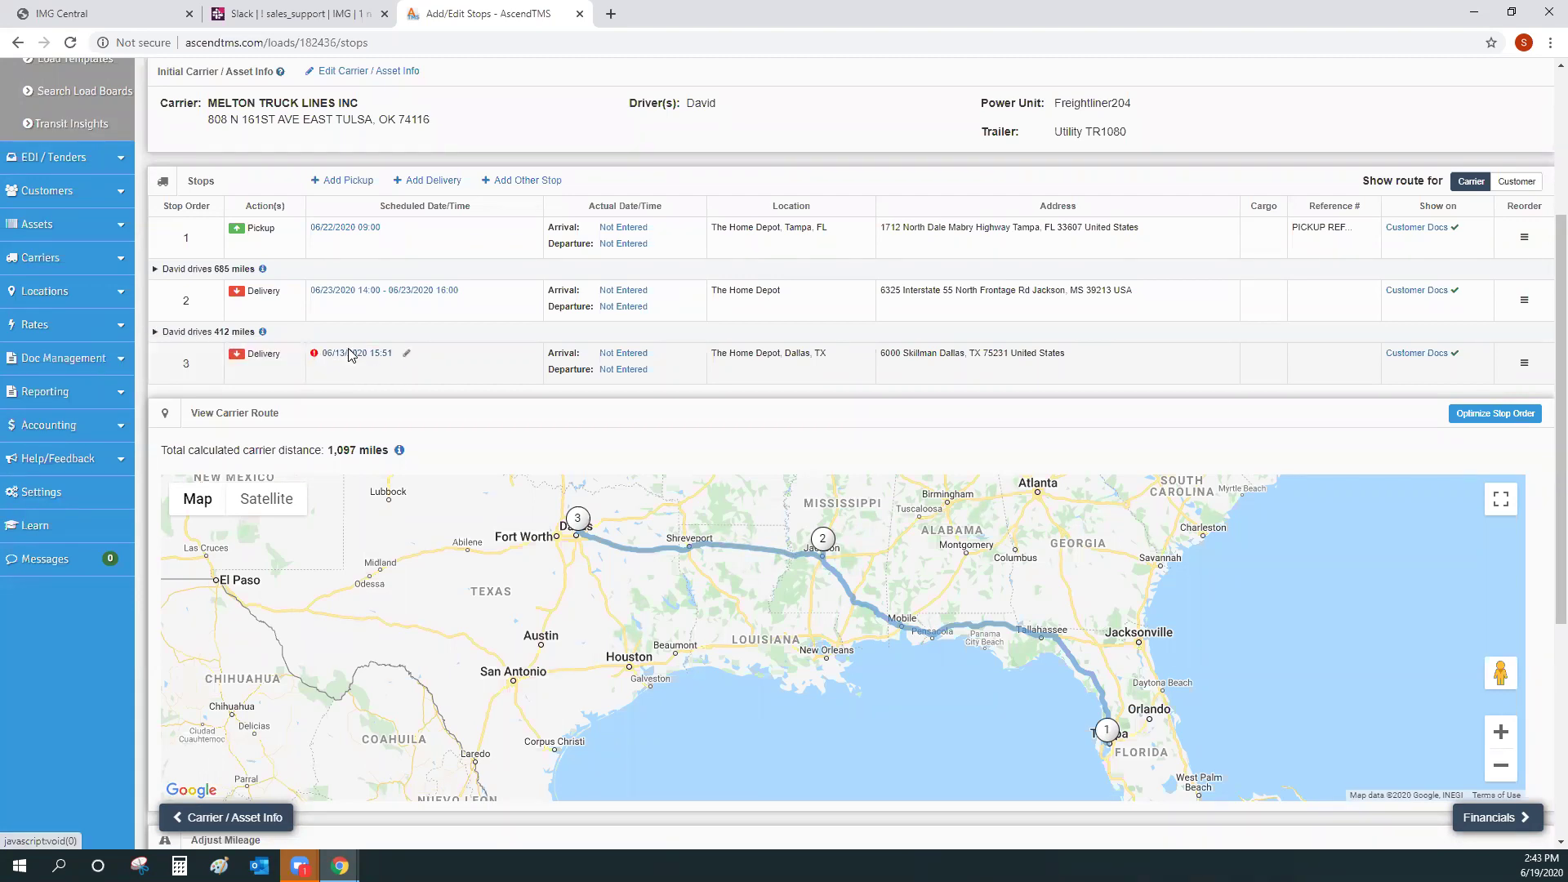
pyautogui.click(349, 354)
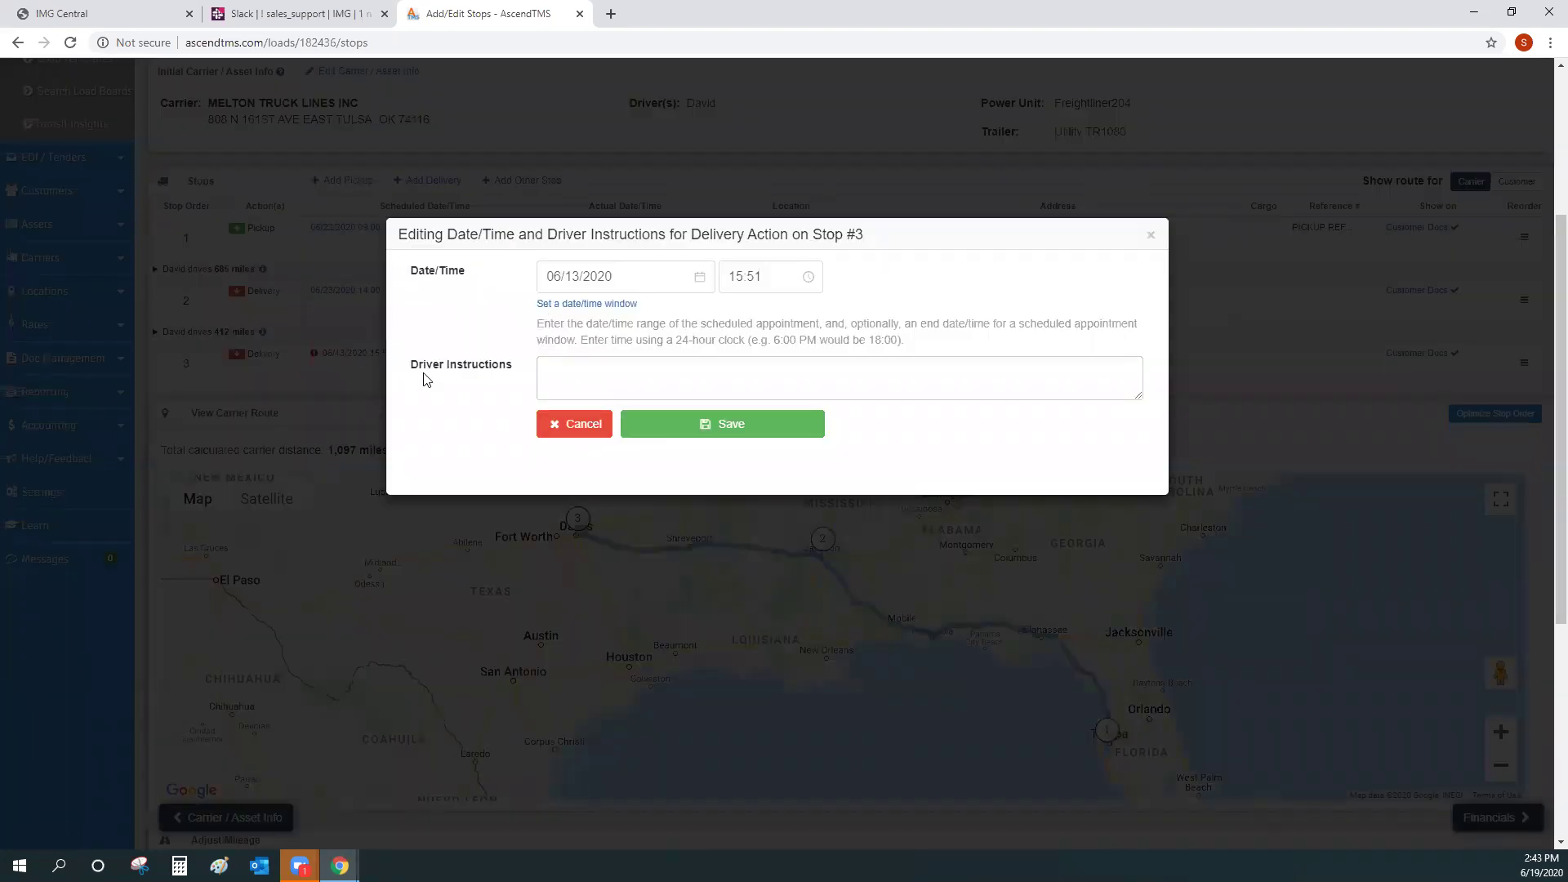
pyautogui.click(574, 276)
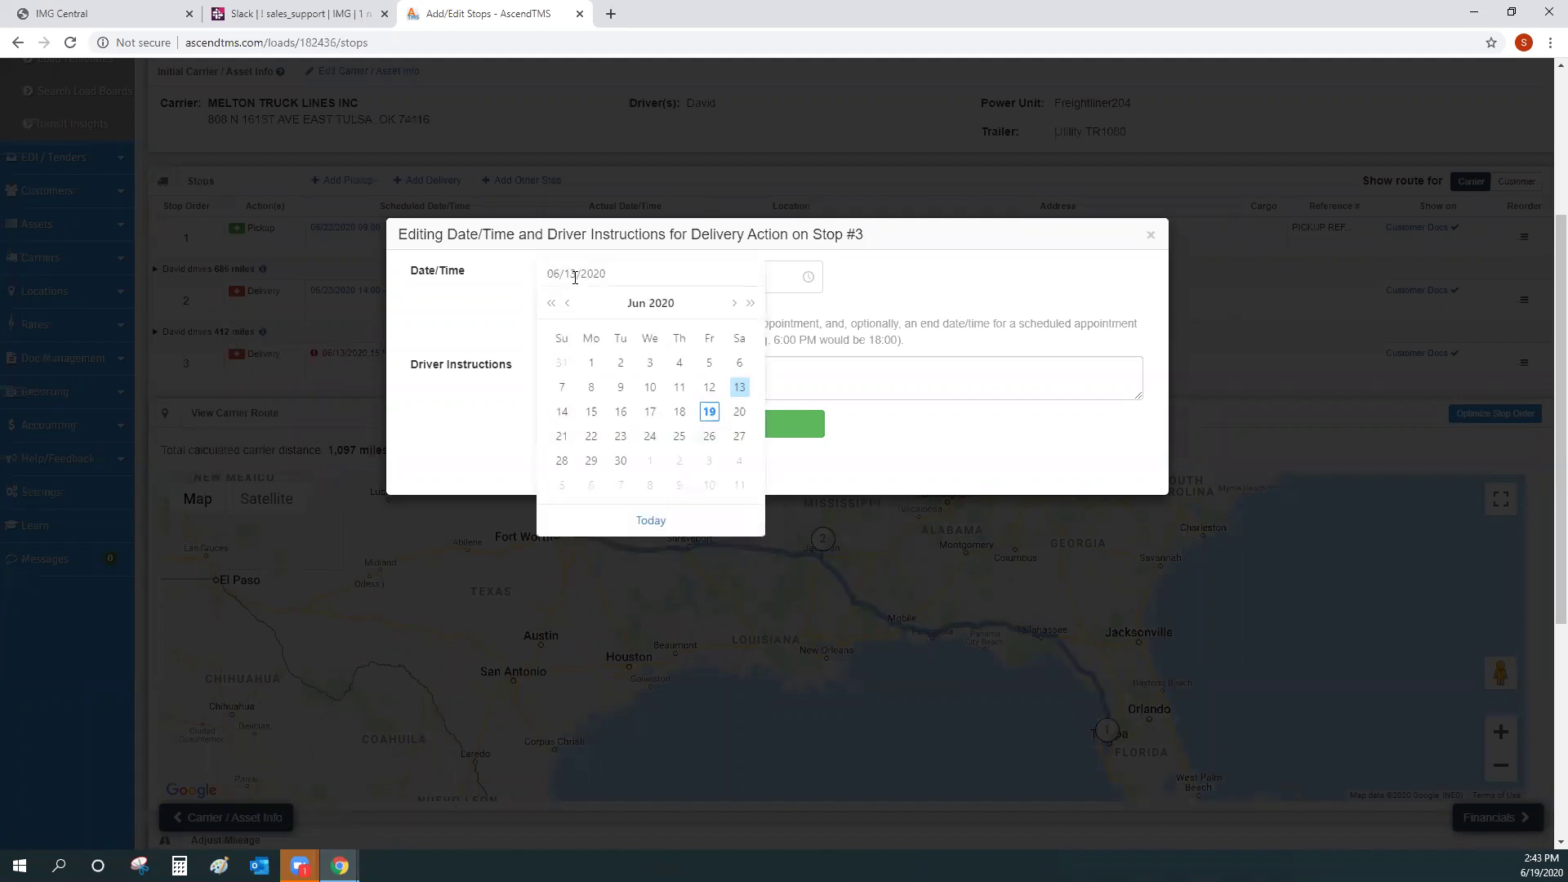
pyautogui.click(650, 438)
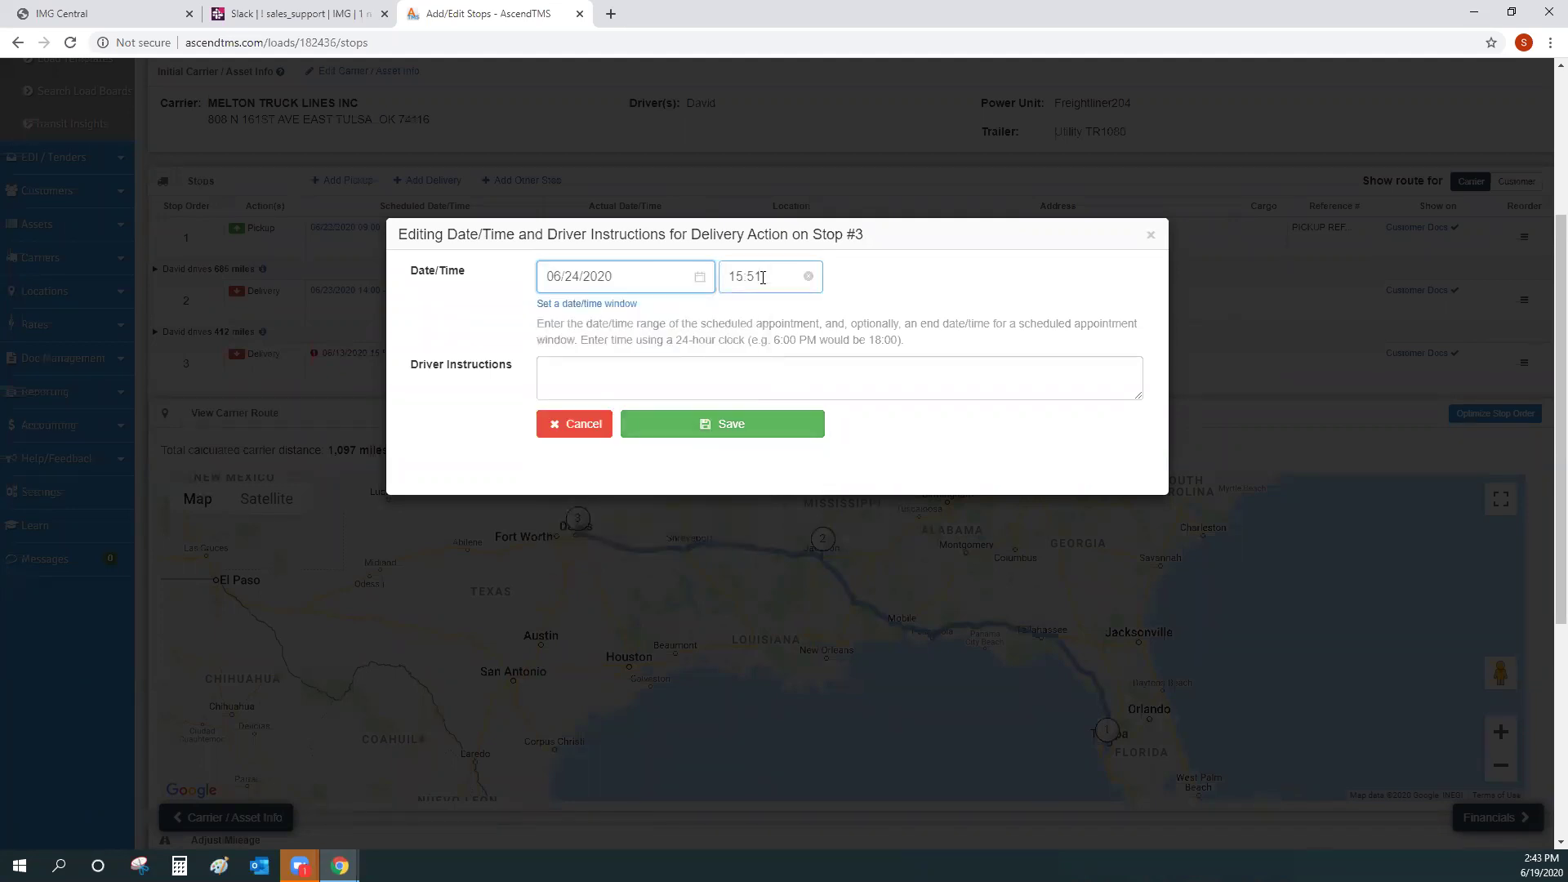
pyautogui.click(725, 423)
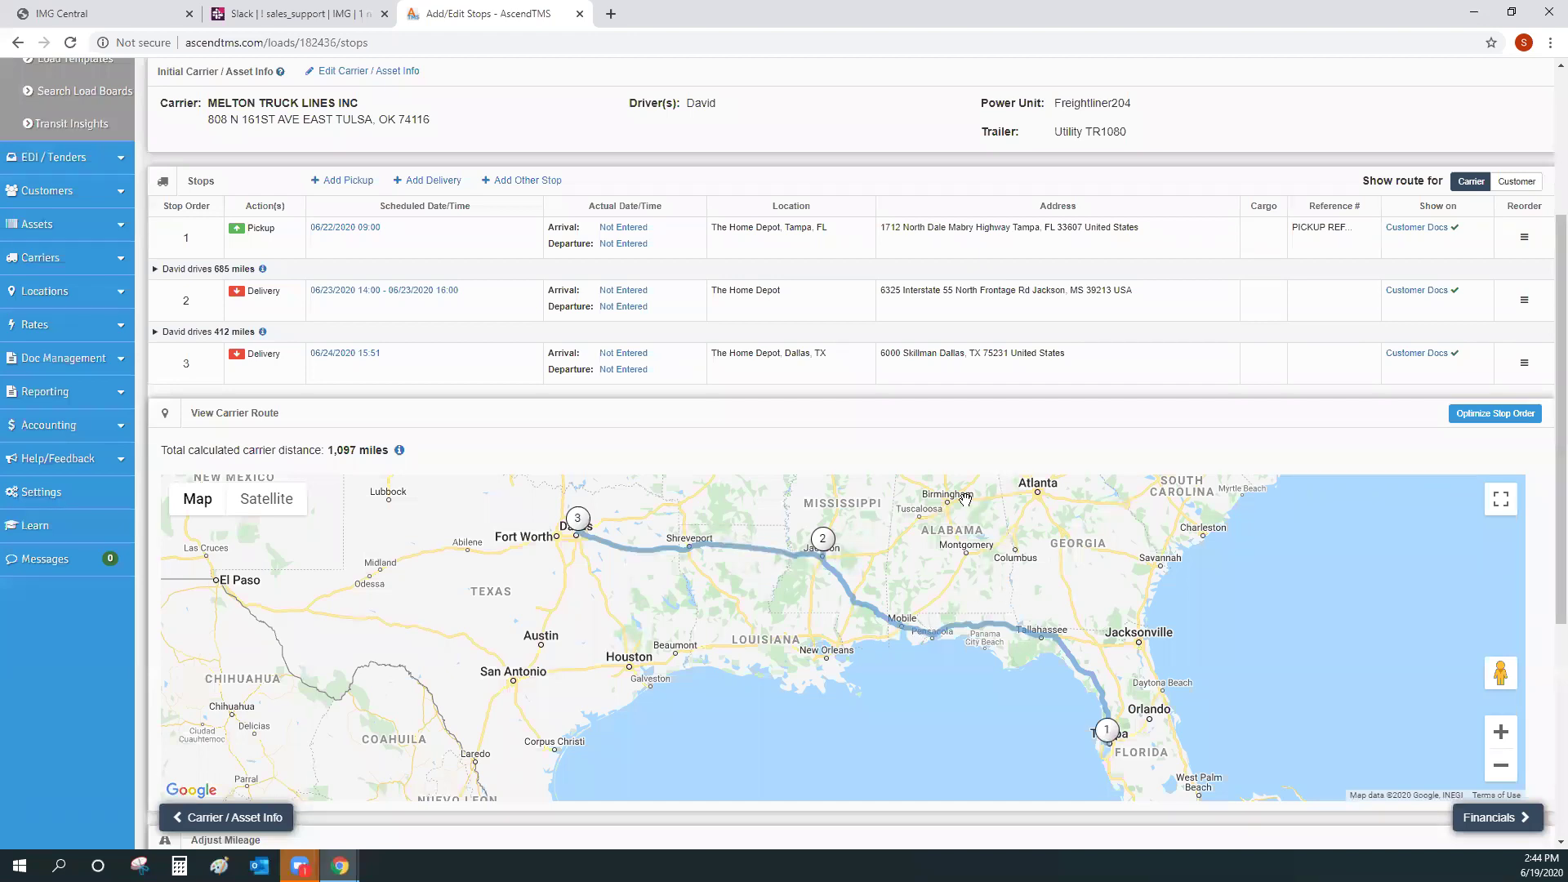
# Step: Expand the driver leg between the Tampa pickup and the Jackson delivery to view its details
pyautogui.moveTo(1002, 529)
pyautogui.mouseDown()
pyautogui.moveTo(972, 577)
pyautogui.moveTo(985, 545)
pyautogui.mouseUp()
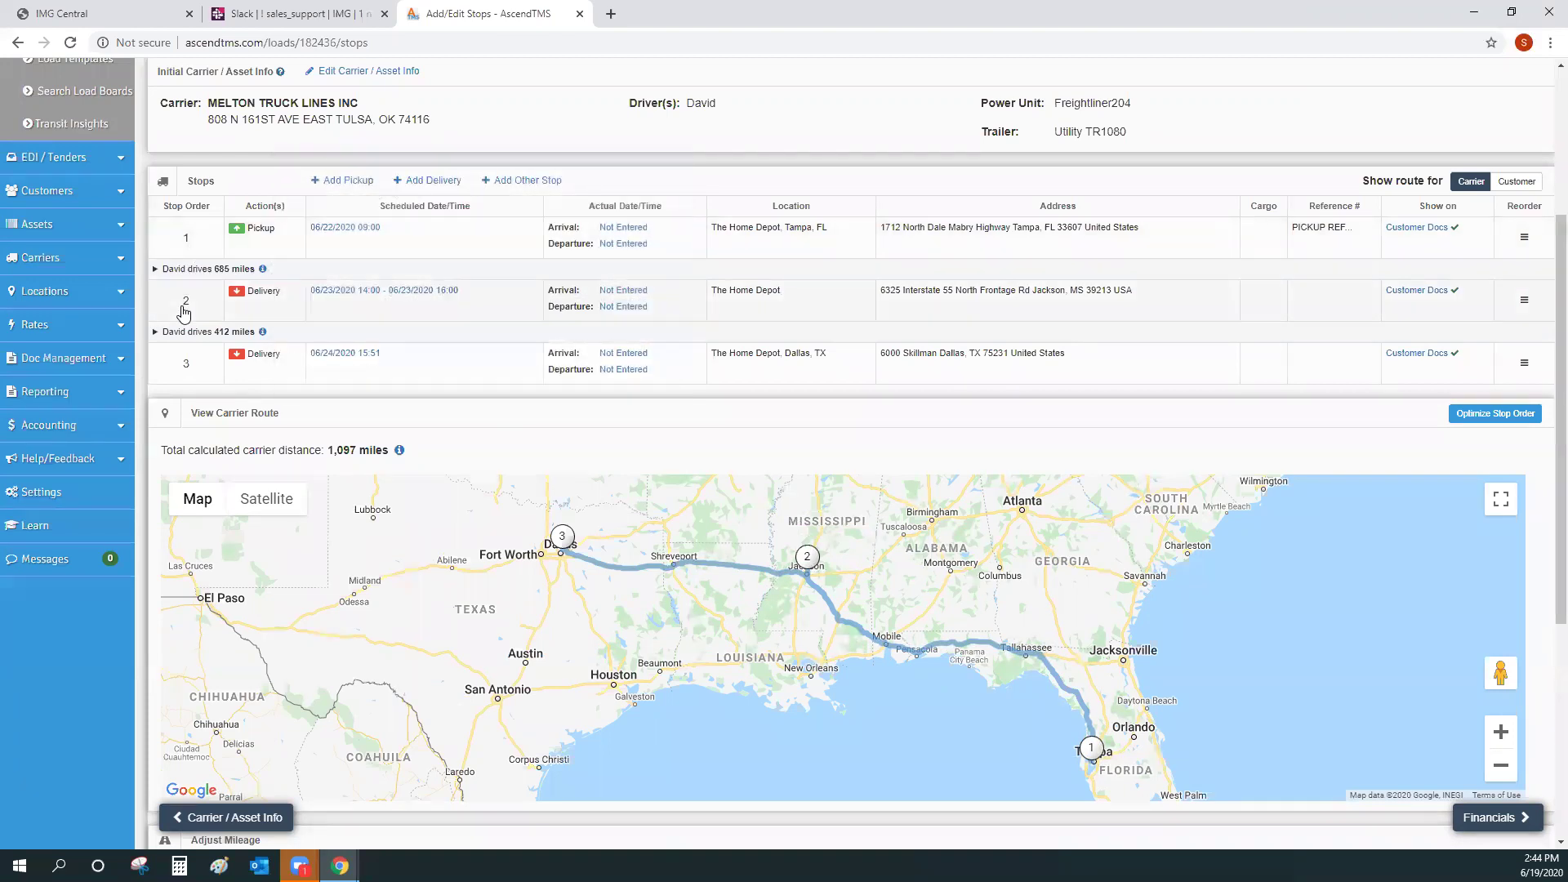
pyautogui.click(183, 269)
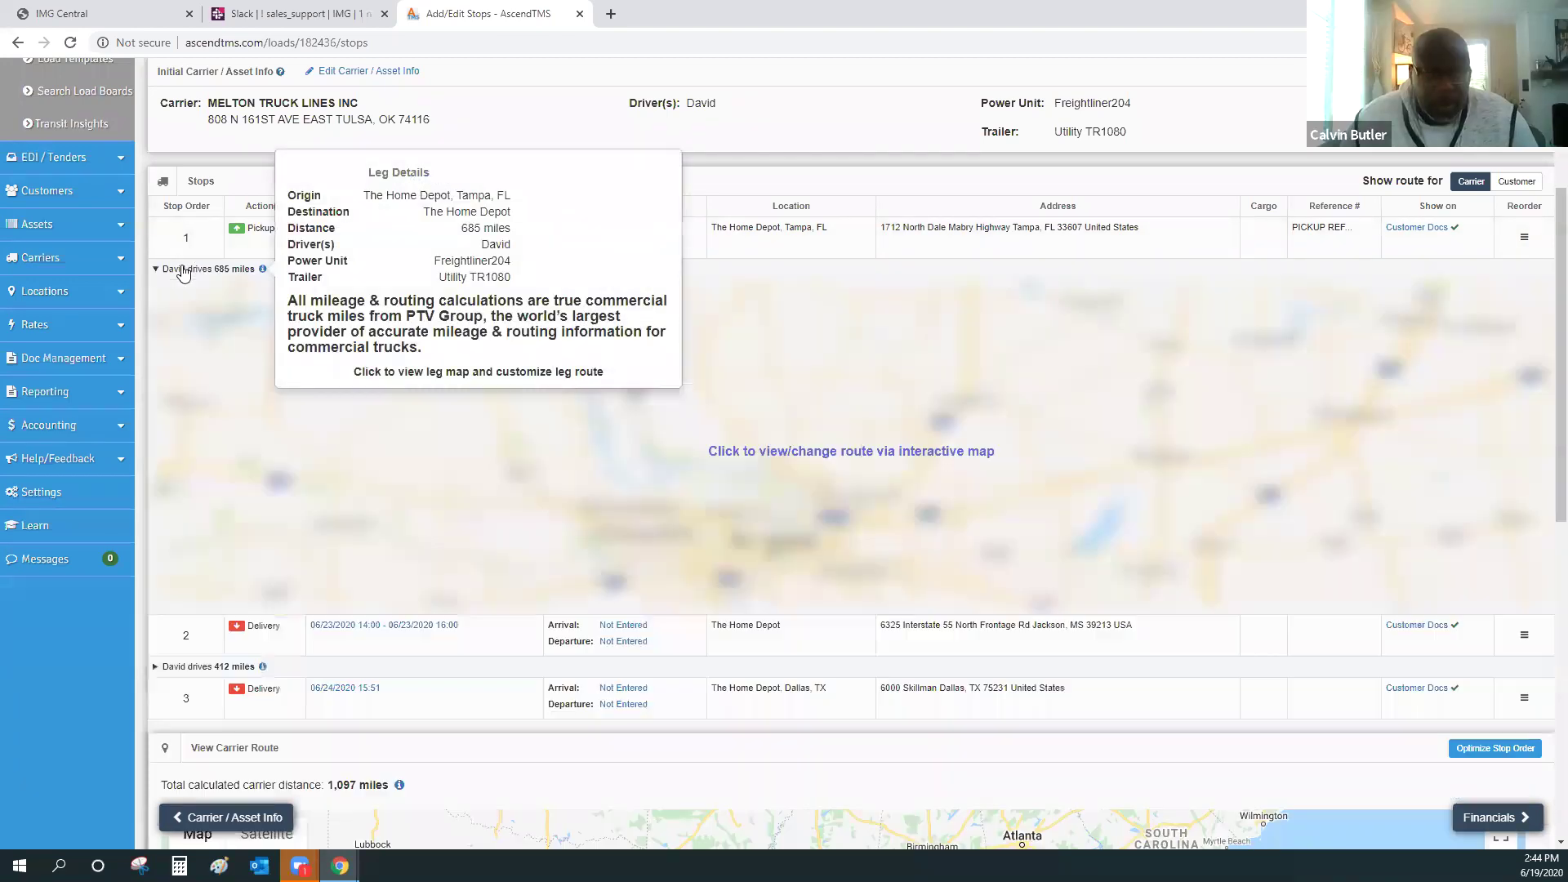
# Step: Open the interactive map for the Tampa to Jackson leg and route it through a waypoint at Birmingham
pyautogui.click(455, 361)
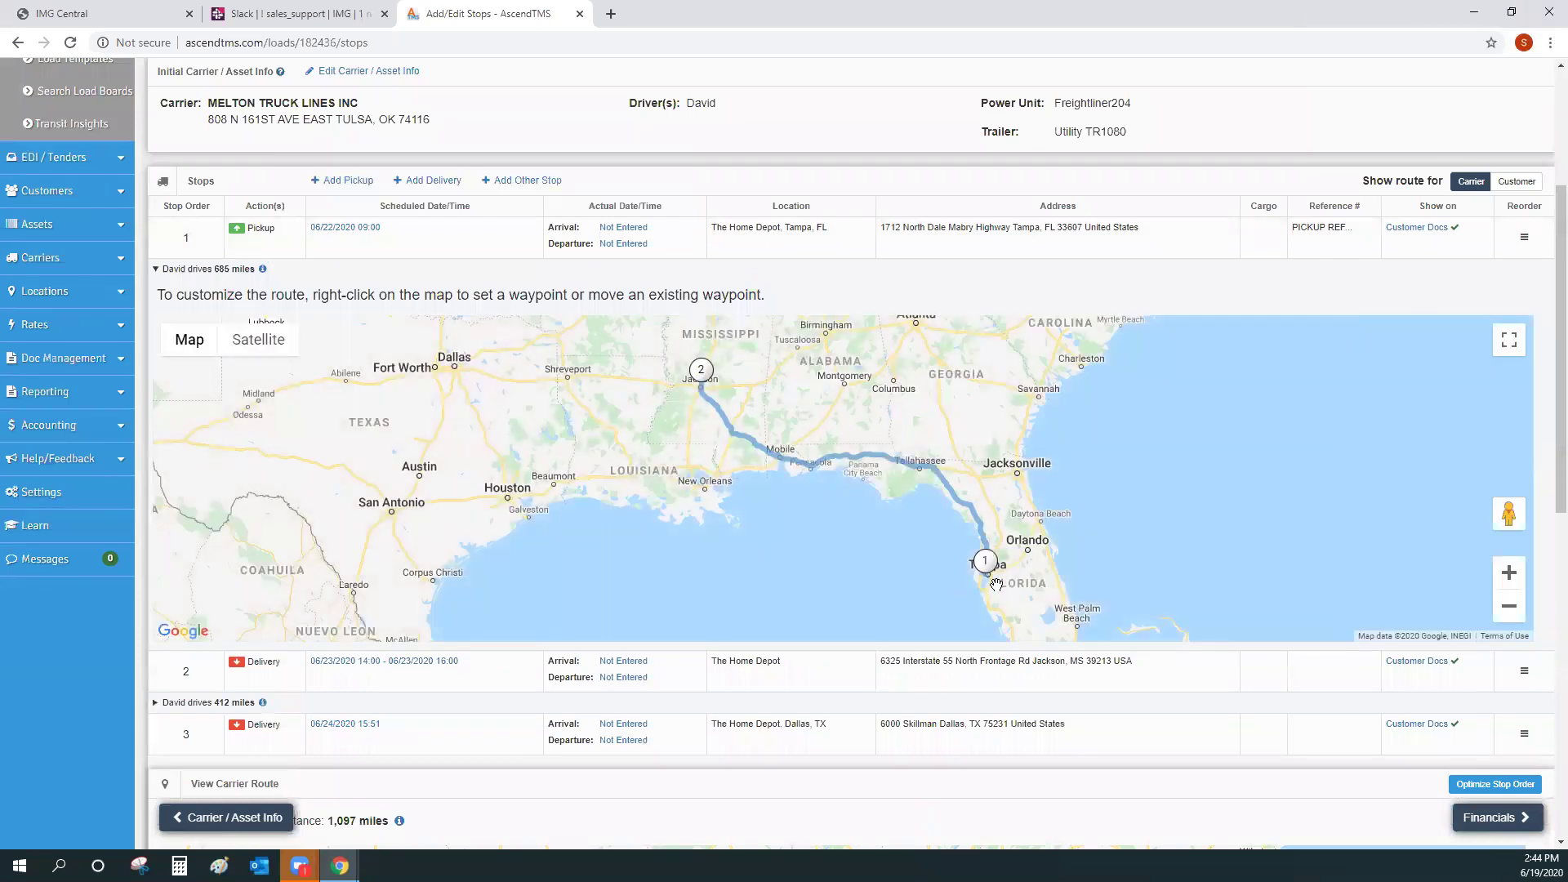
pyautogui.scroll(-4, 771, 459)
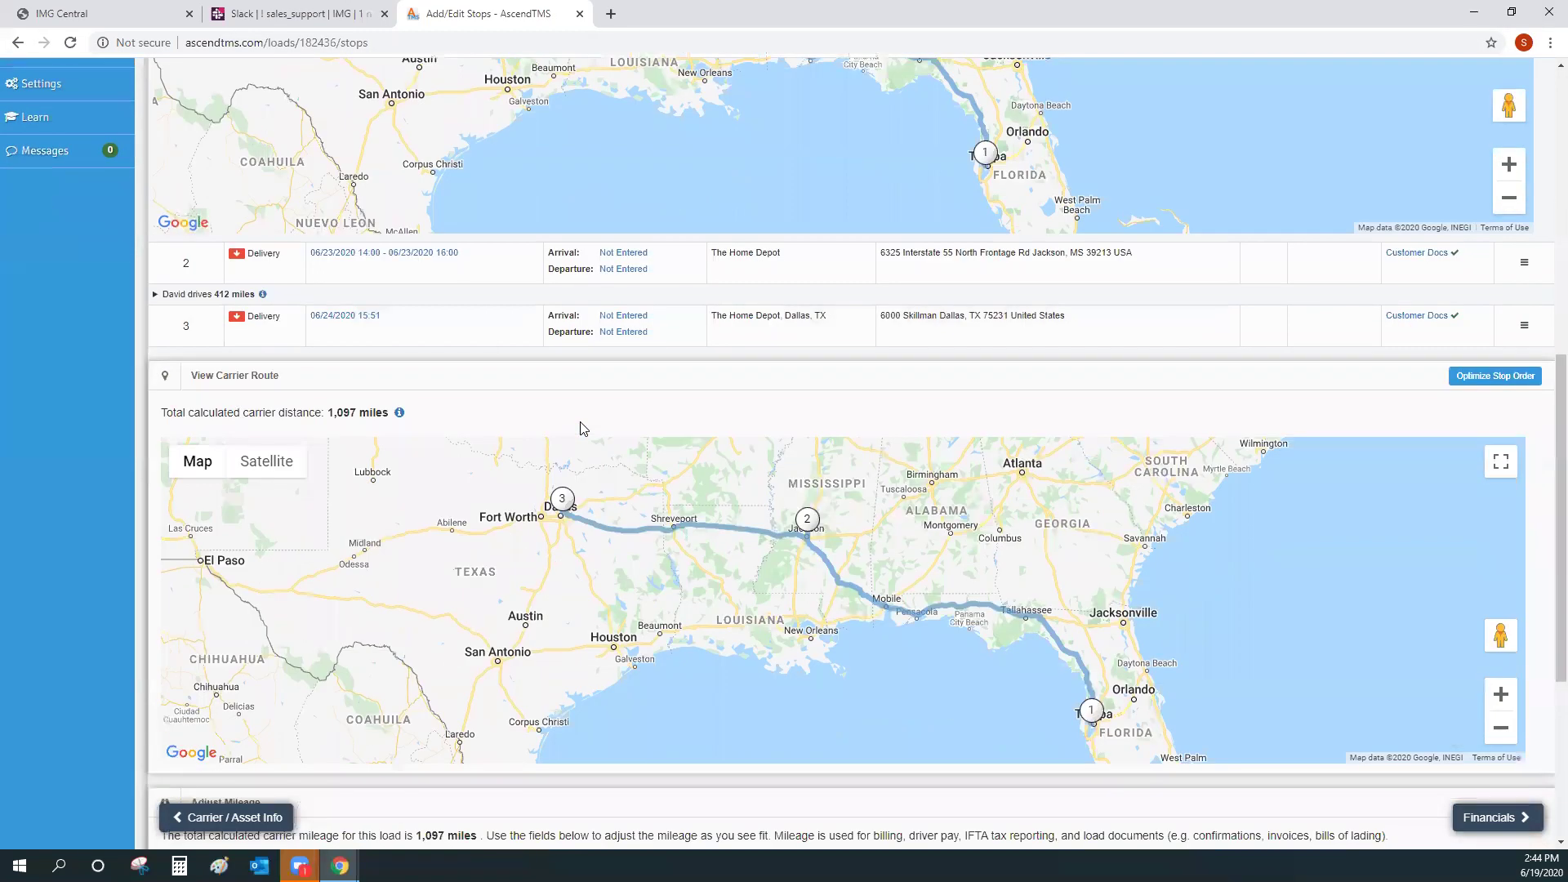
pyautogui.scroll(3, 915, 436)
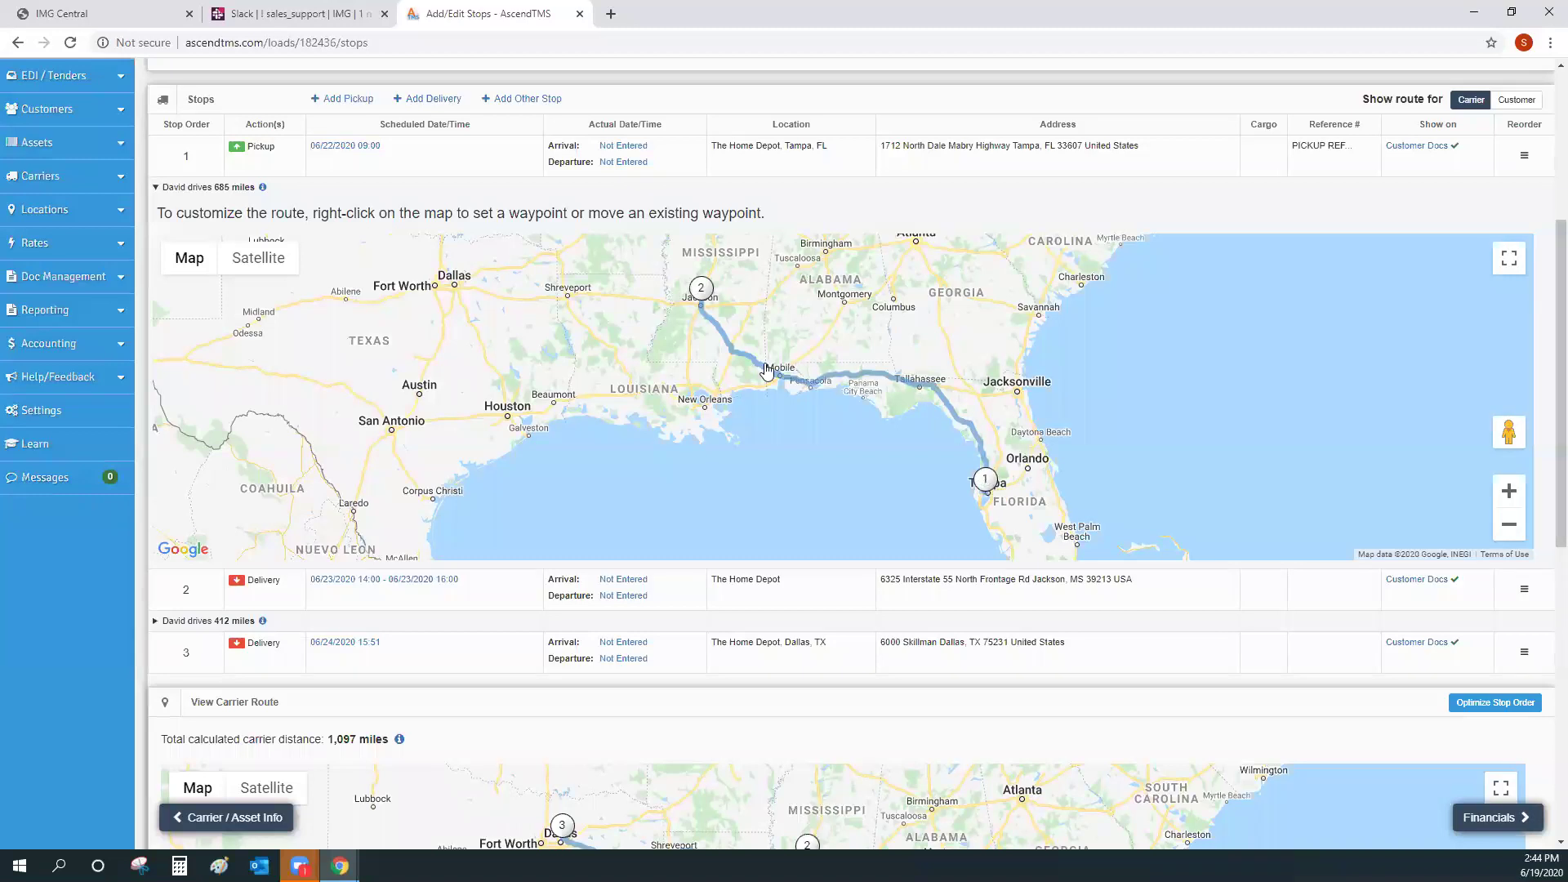
pyautogui.moveTo(1021, 346); pyautogui.dragTo(997, 417)
pyautogui.click(1509, 491)
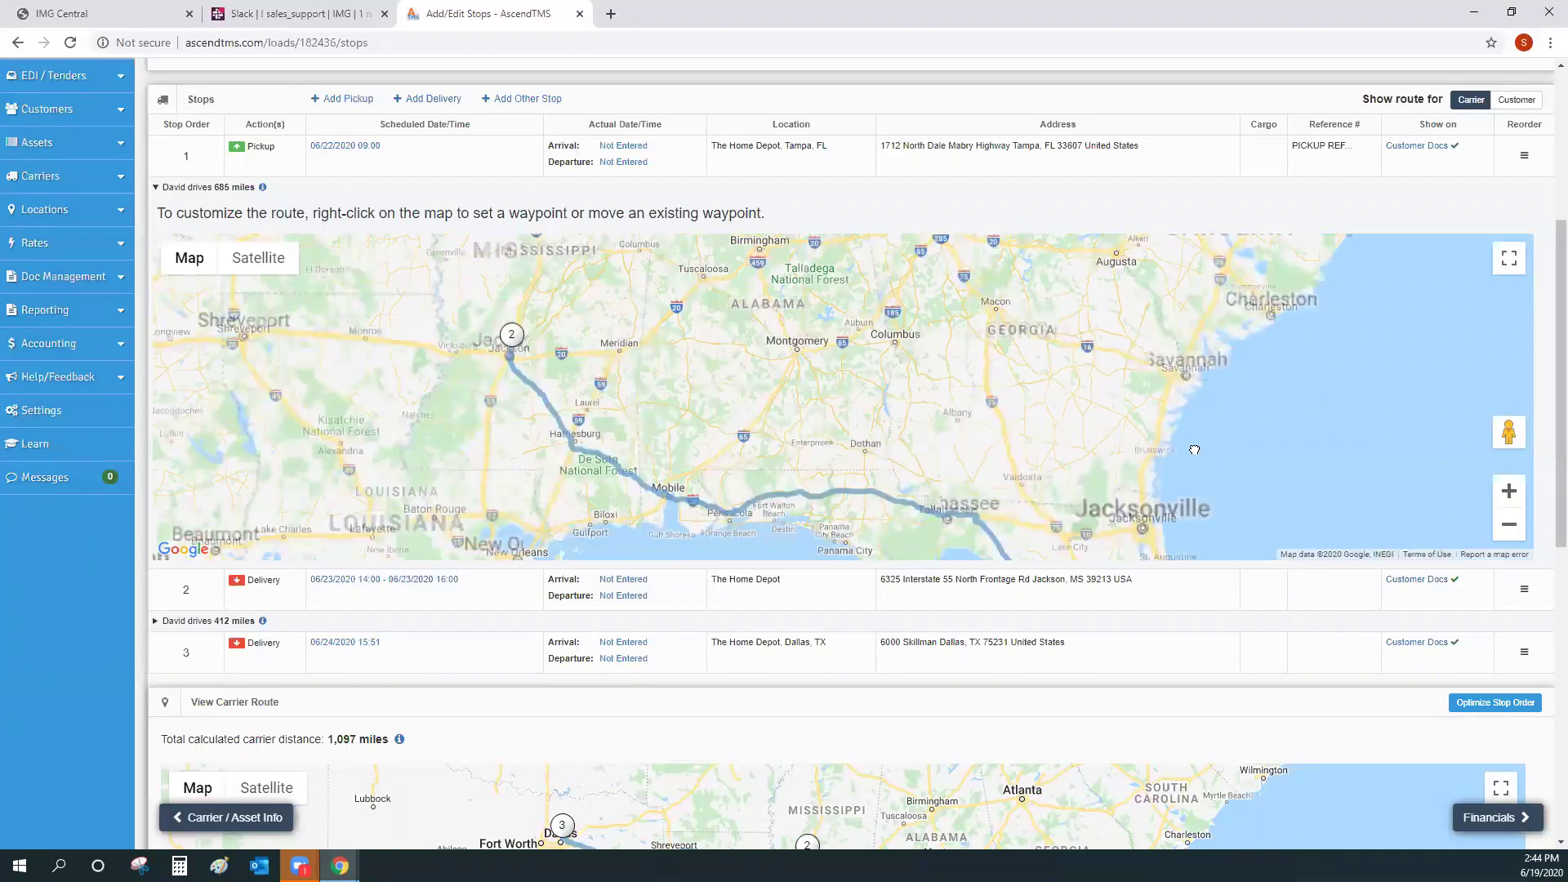
pyautogui.moveTo(1493, 479); pyautogui.dragTo(1495, 522)
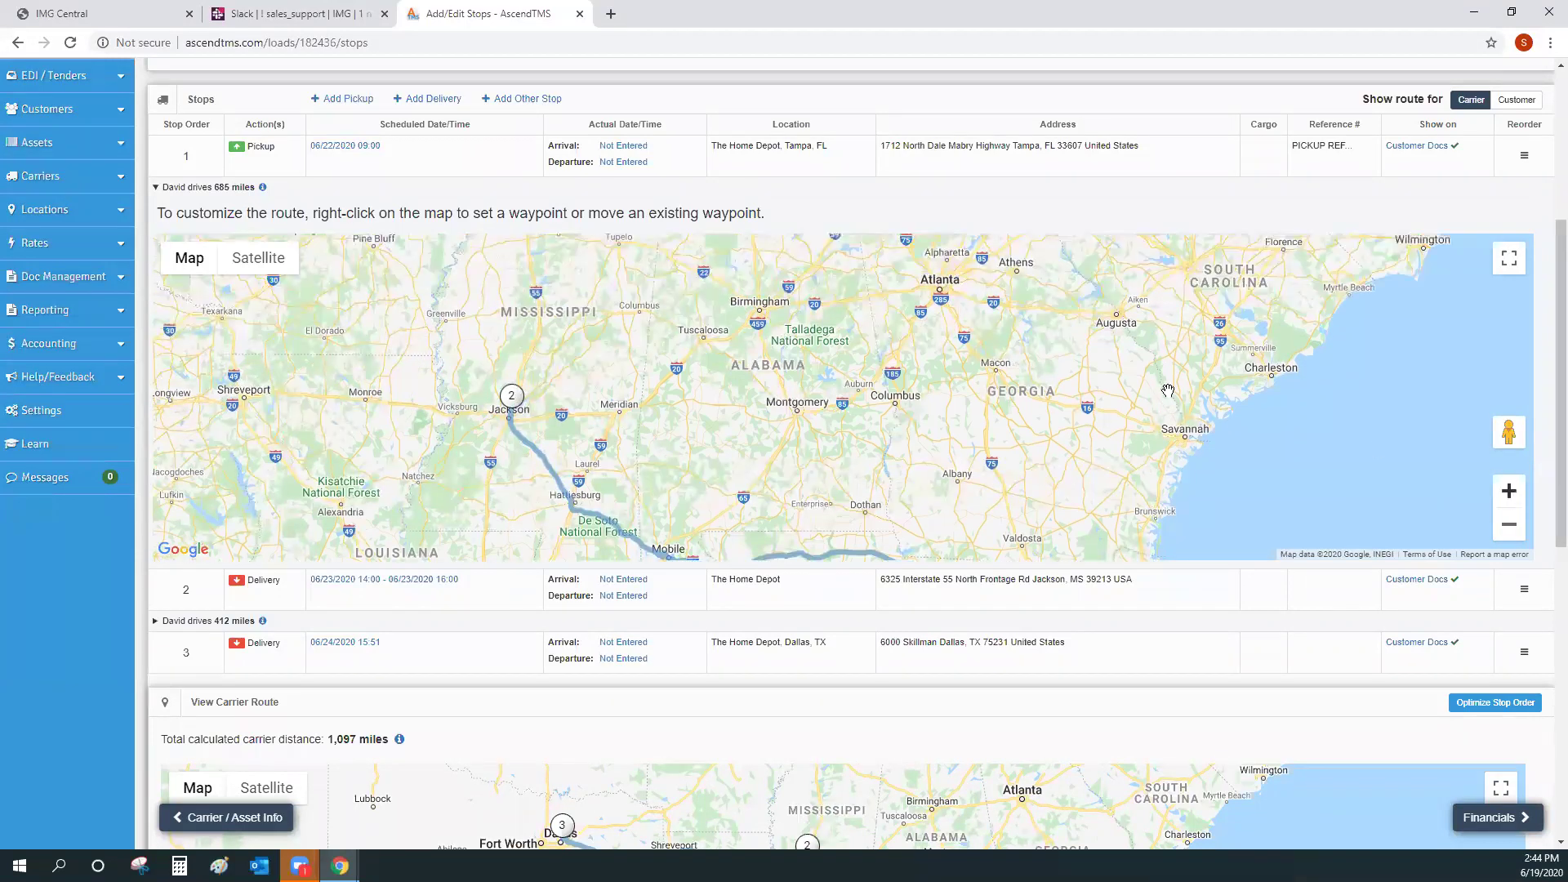
pyautogui.rightClick(759, 308)
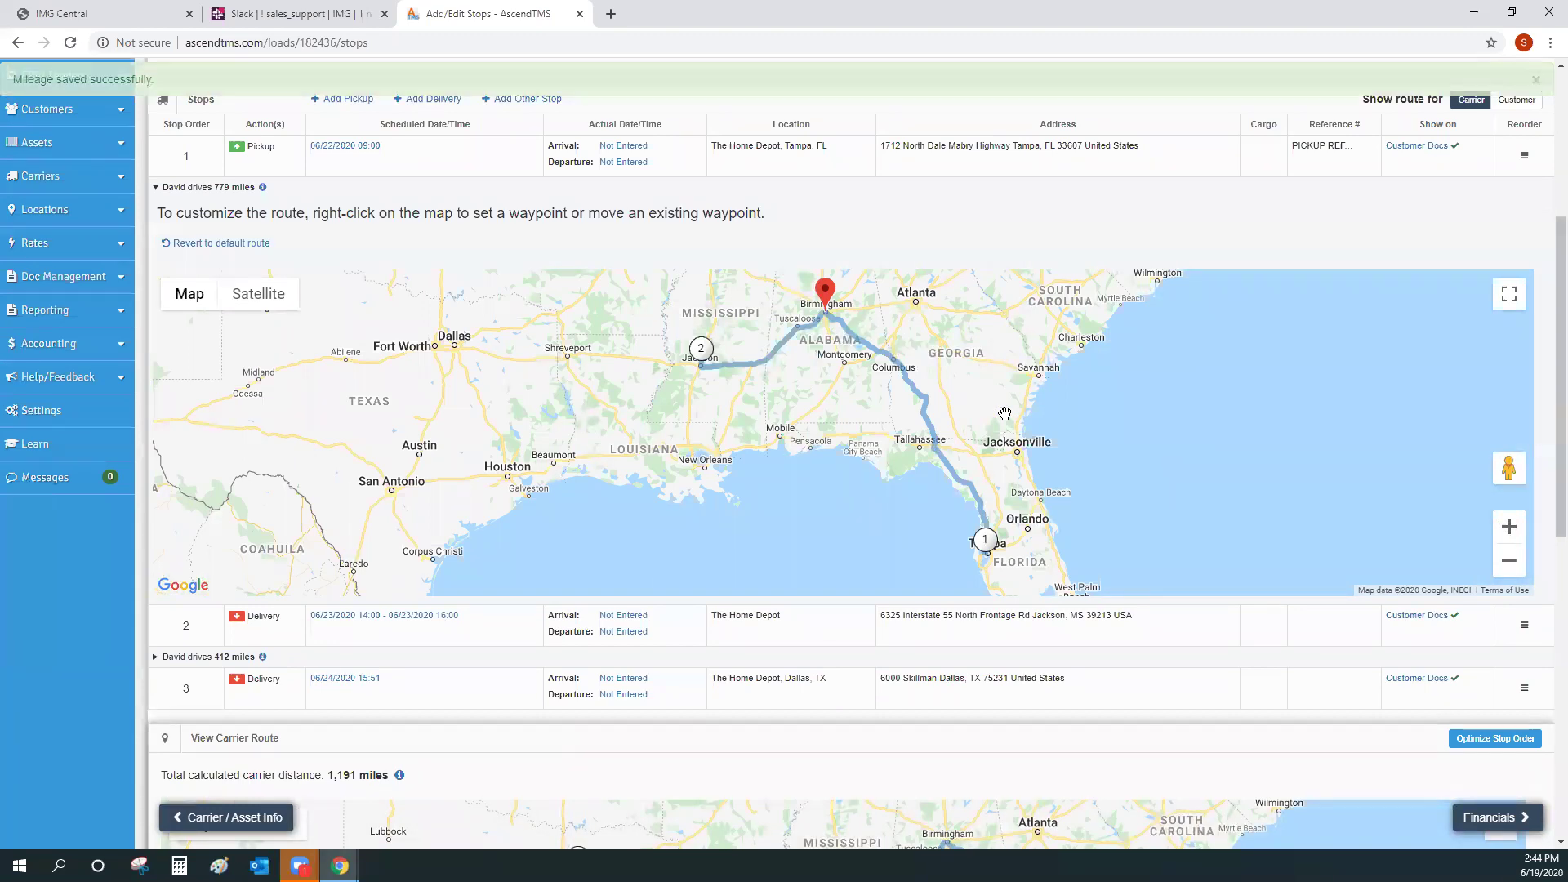
pyautogui.moveTo(218, 191)
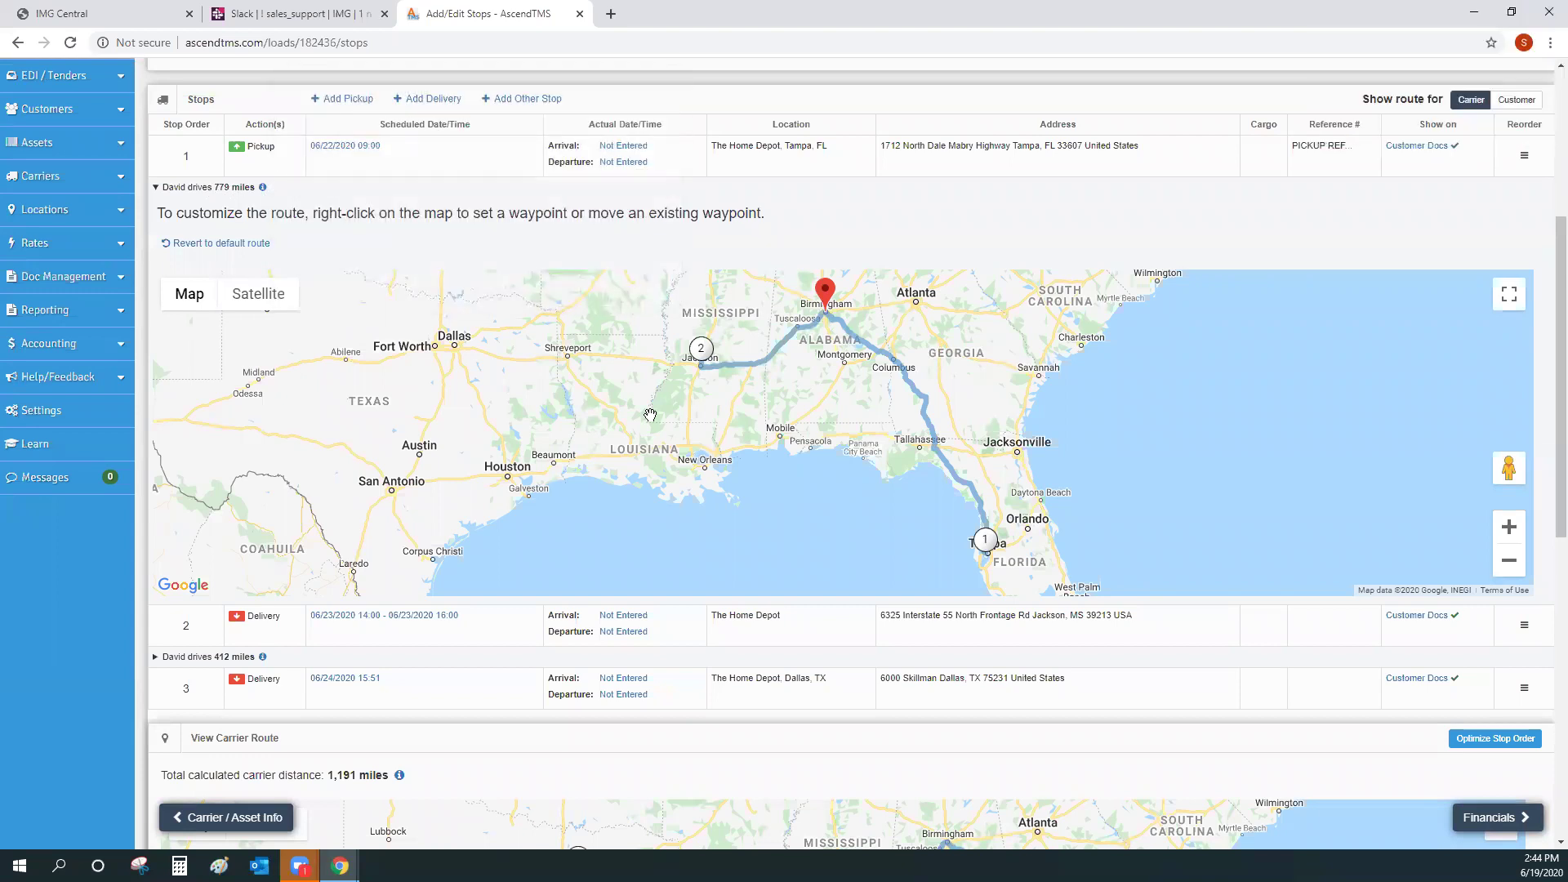
pyautogui.scroll(-4, 650, 415)
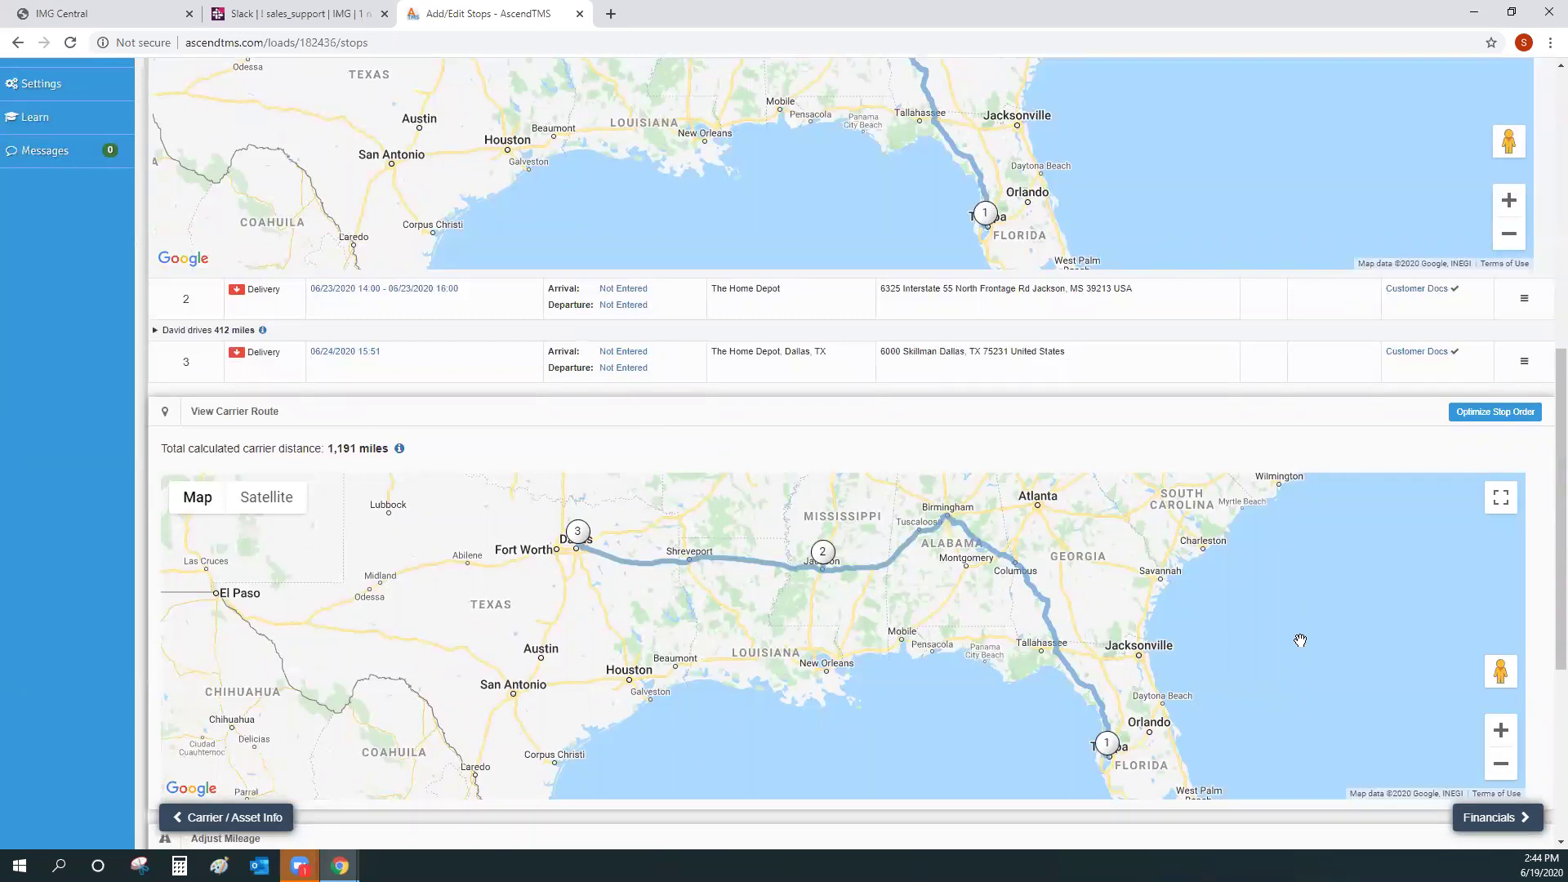
# Step: Move the first leg's route waypoint to Mobile and then to Columbus, Georgia
pyautogui.scroll(3, 857, 258)
pyautogui.rightClick(780, 356)
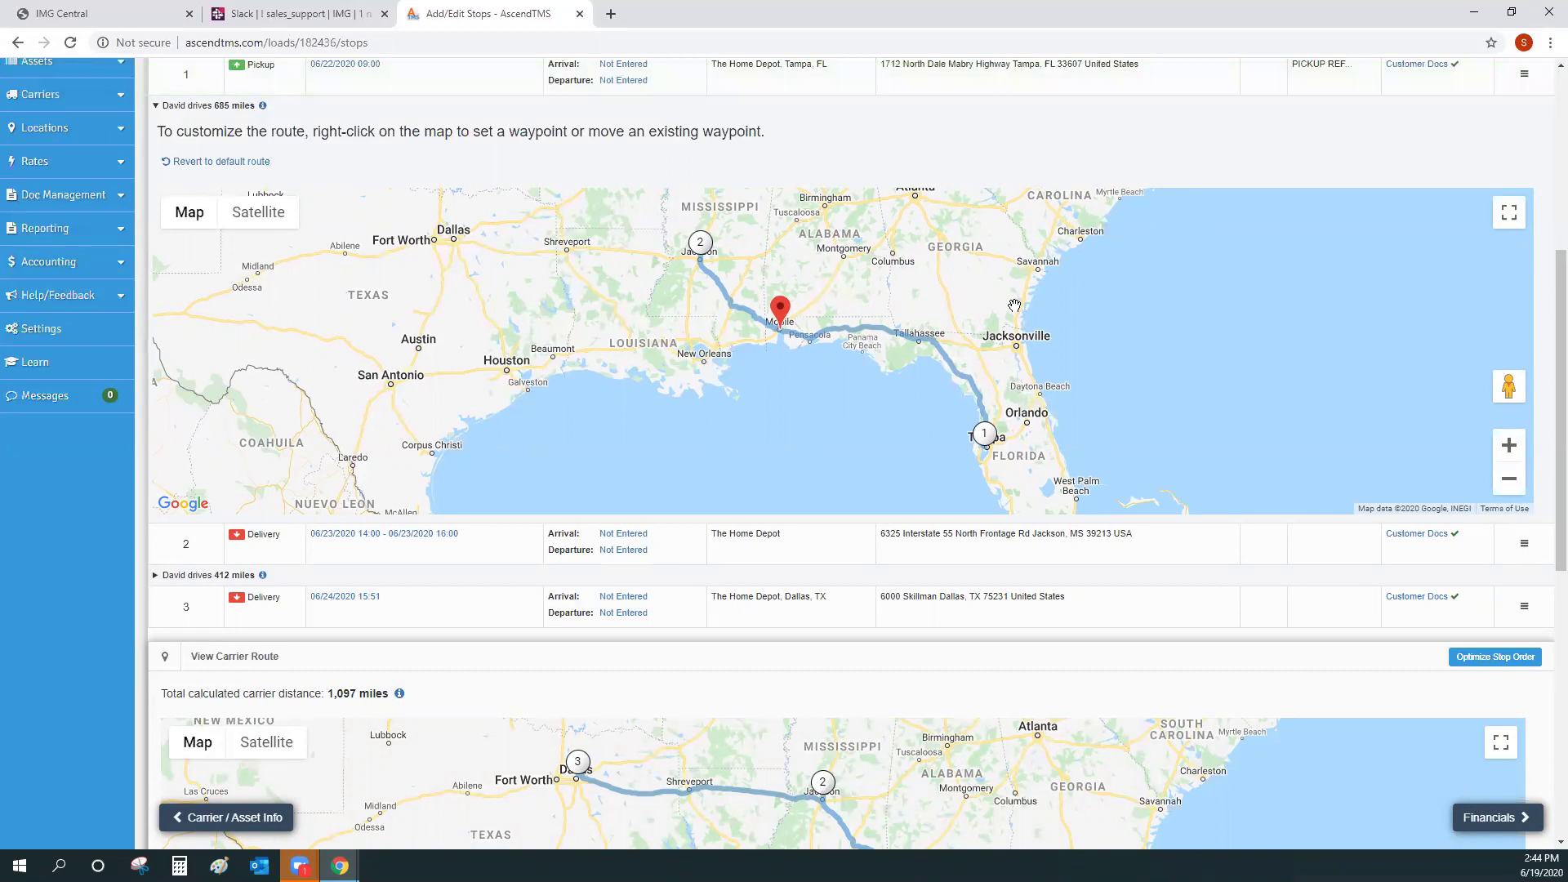
pyautogui.rightClick(892, 249)
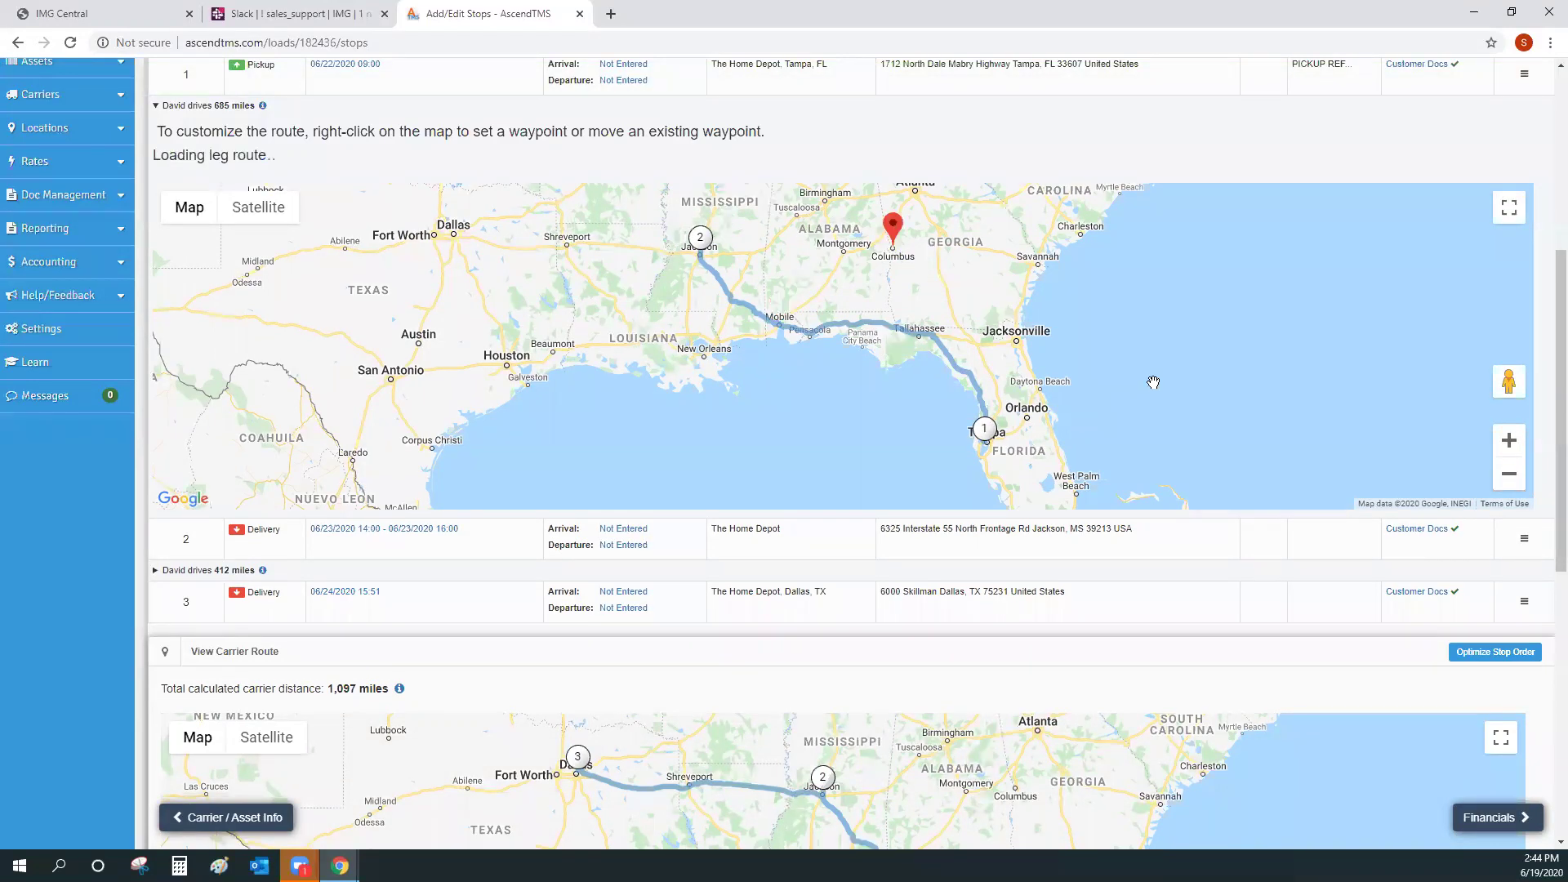
pyautogui.moveTo(1152, 304); pyautogui.dragTo(1106, 445)
pyautogui.click(1496, 445)
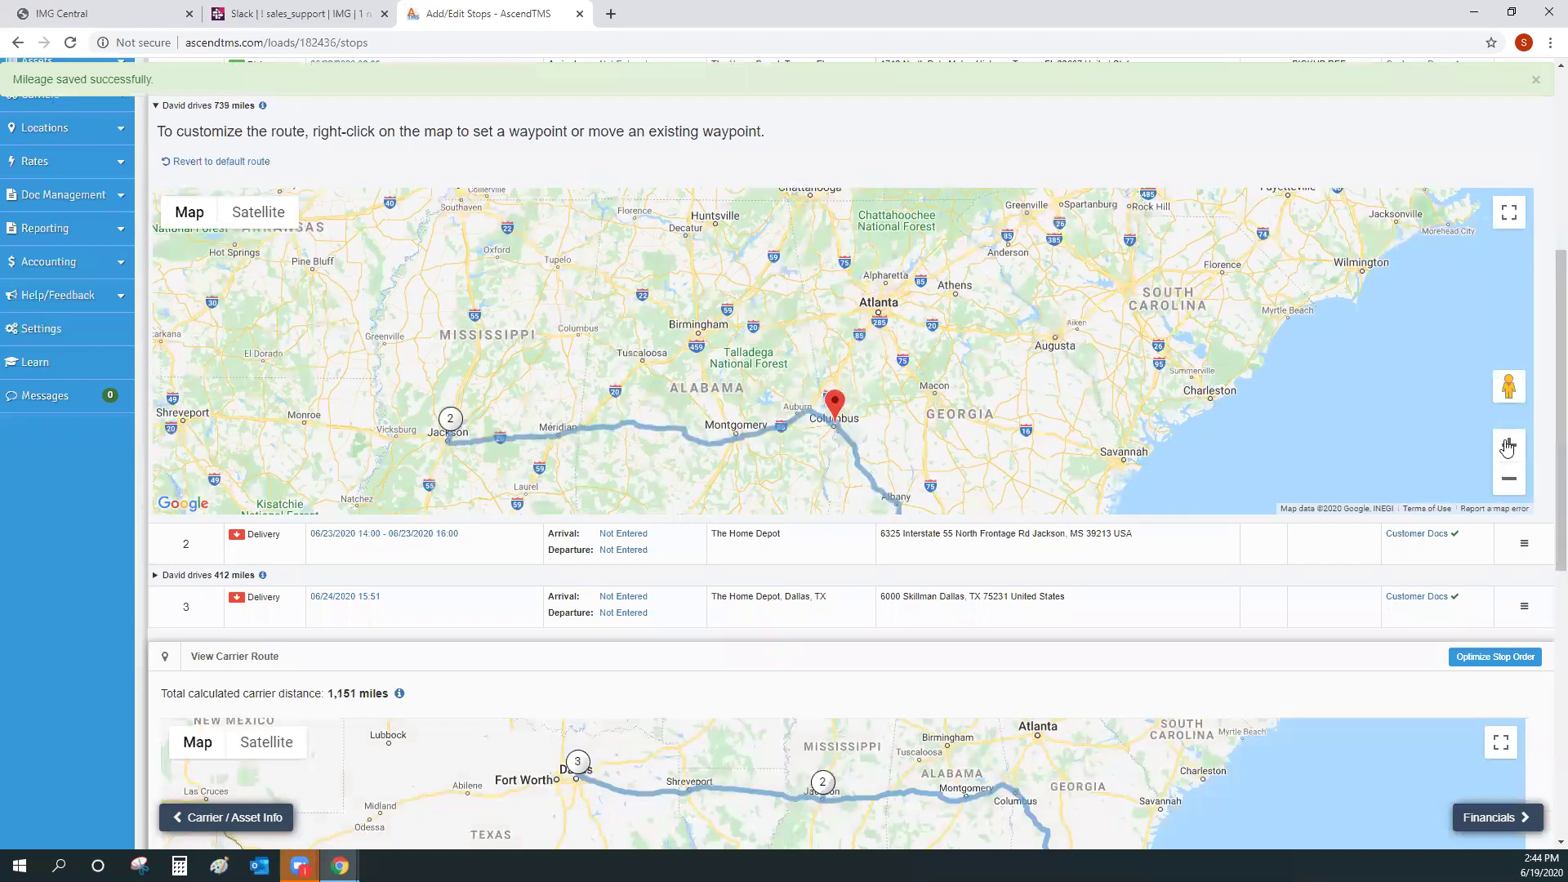
pyautogui.scroll(3, 1026, 370)
pyautogui.moveTo(971, 306); pyautogui.dragTo(1074, 365)
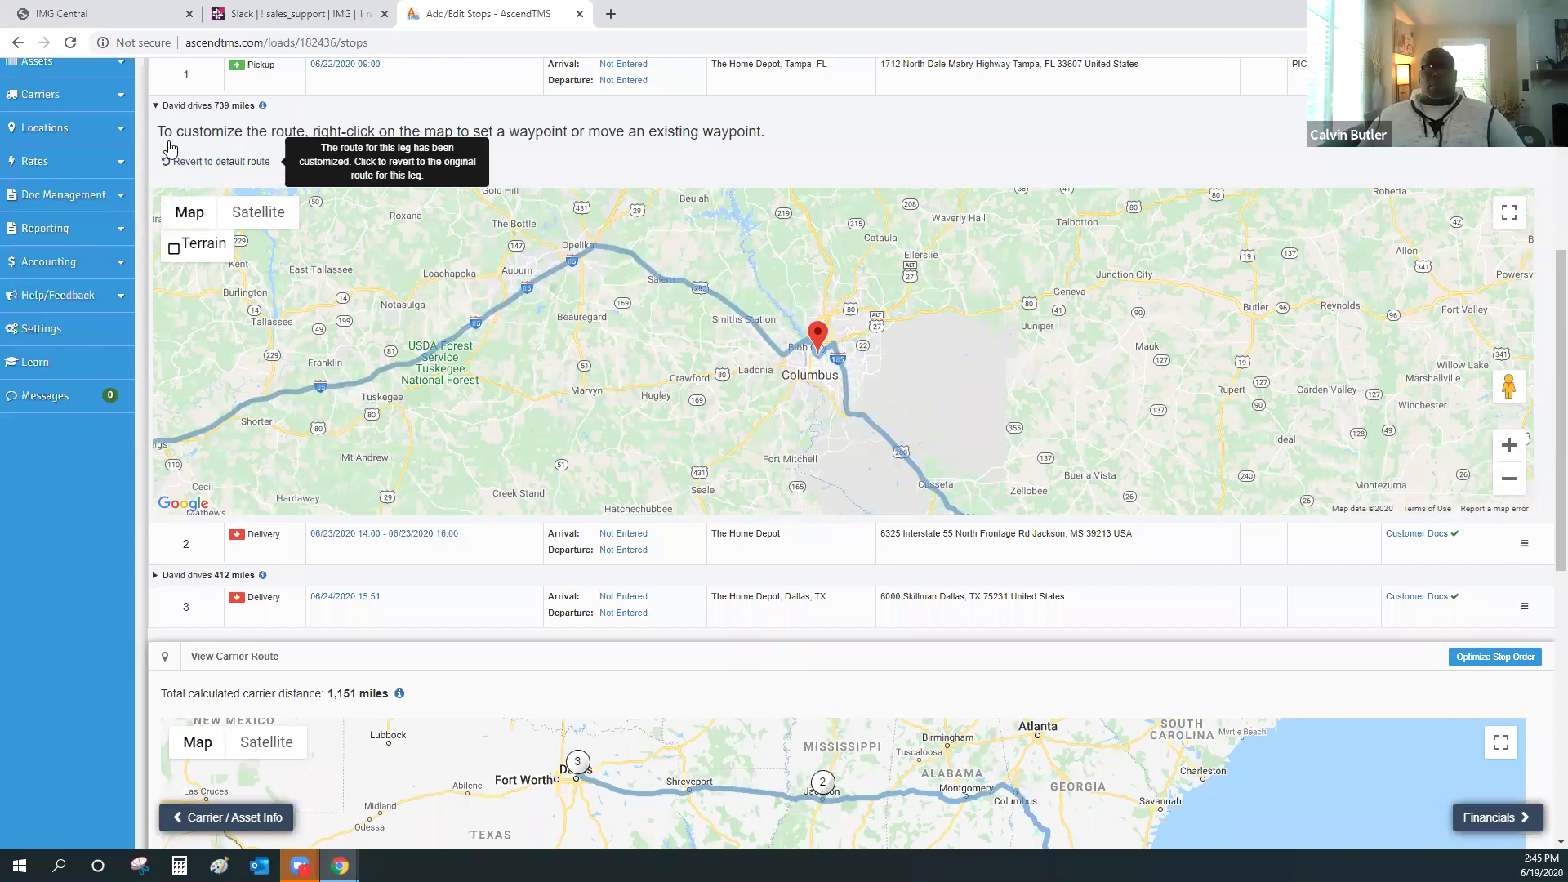
# Step: Revert the Tampa to Jackson leg to its default route and collapse its map
pyautogui.click(202, 162)
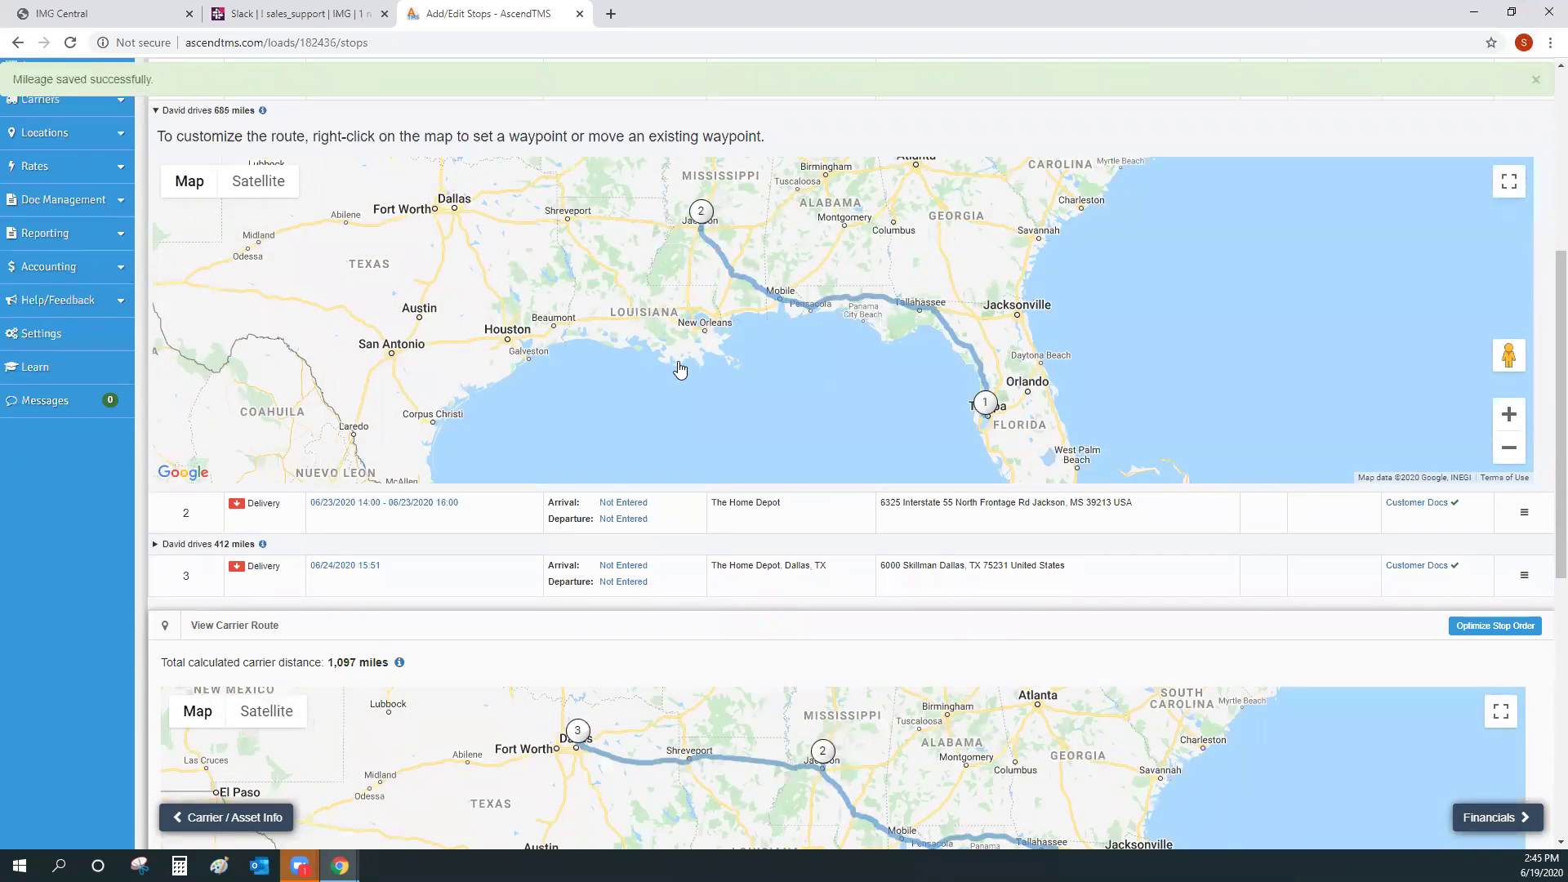
pyautogui.scroll(5, 179, 515)
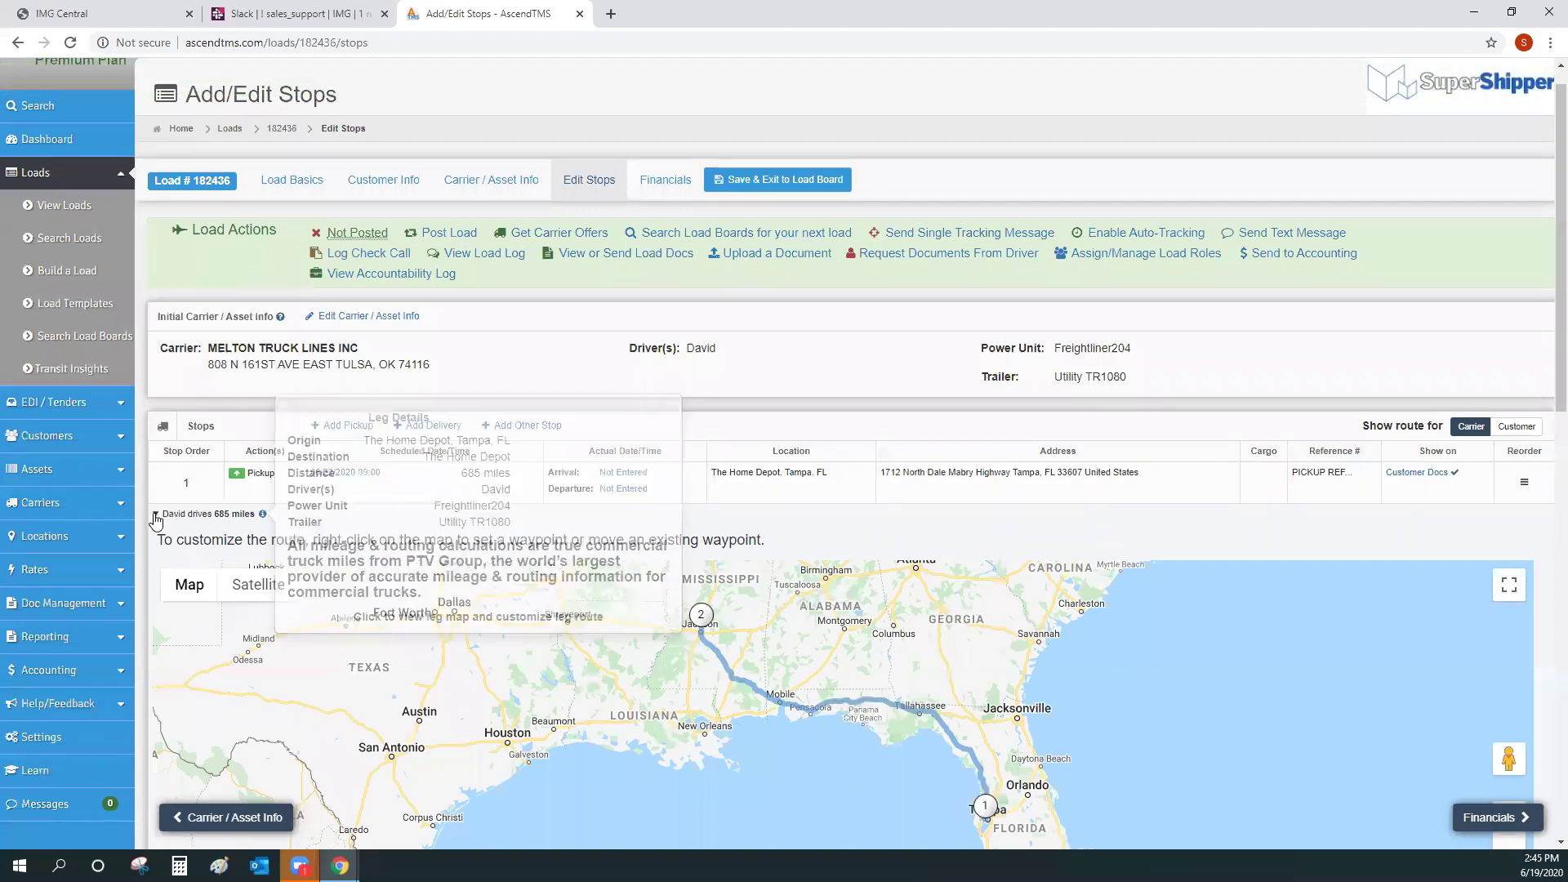
pyautogui.click(178, 514)
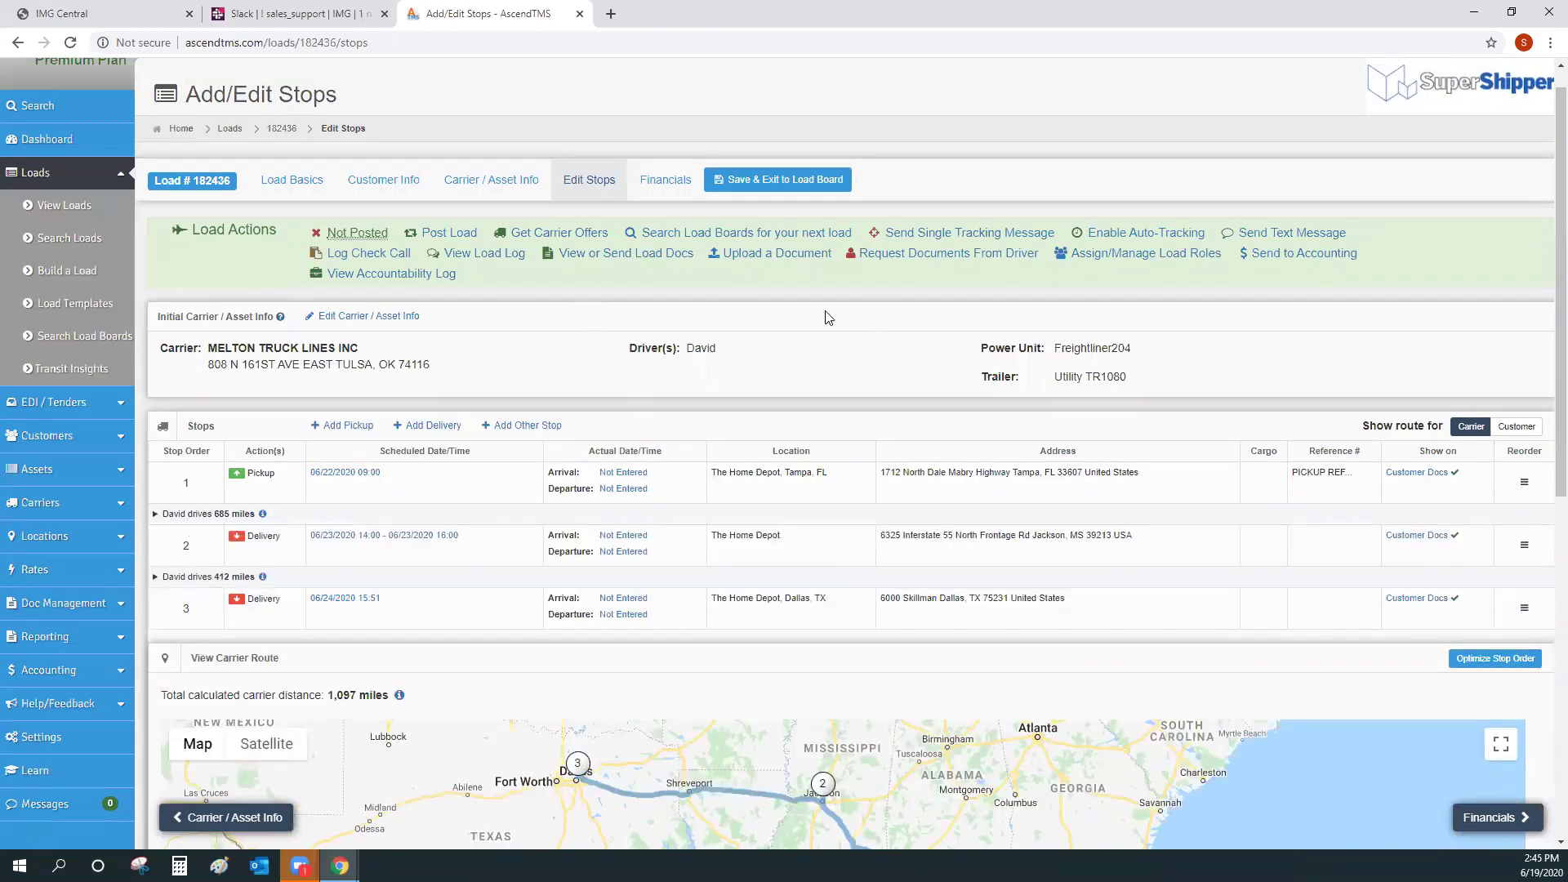
# Step: Review the load's stops, overall carrier route and mileage adjustment settings
pyautogui.scroll(-6, 830, 324)
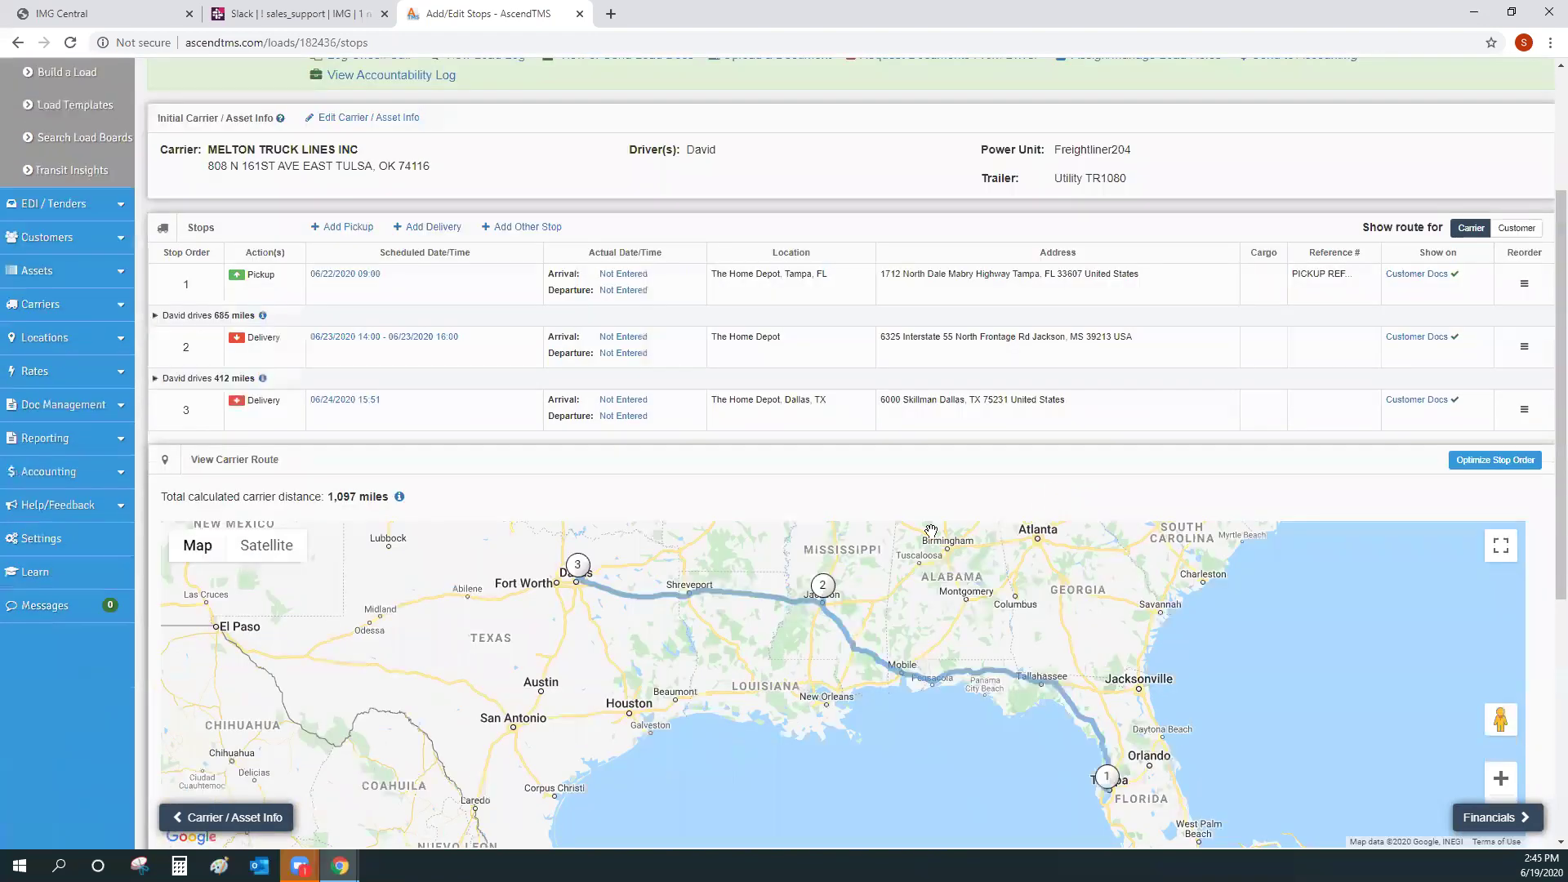
pyautogui.scroll(4, 508, 513)
pyautogui.scroll(2, 490, 258)
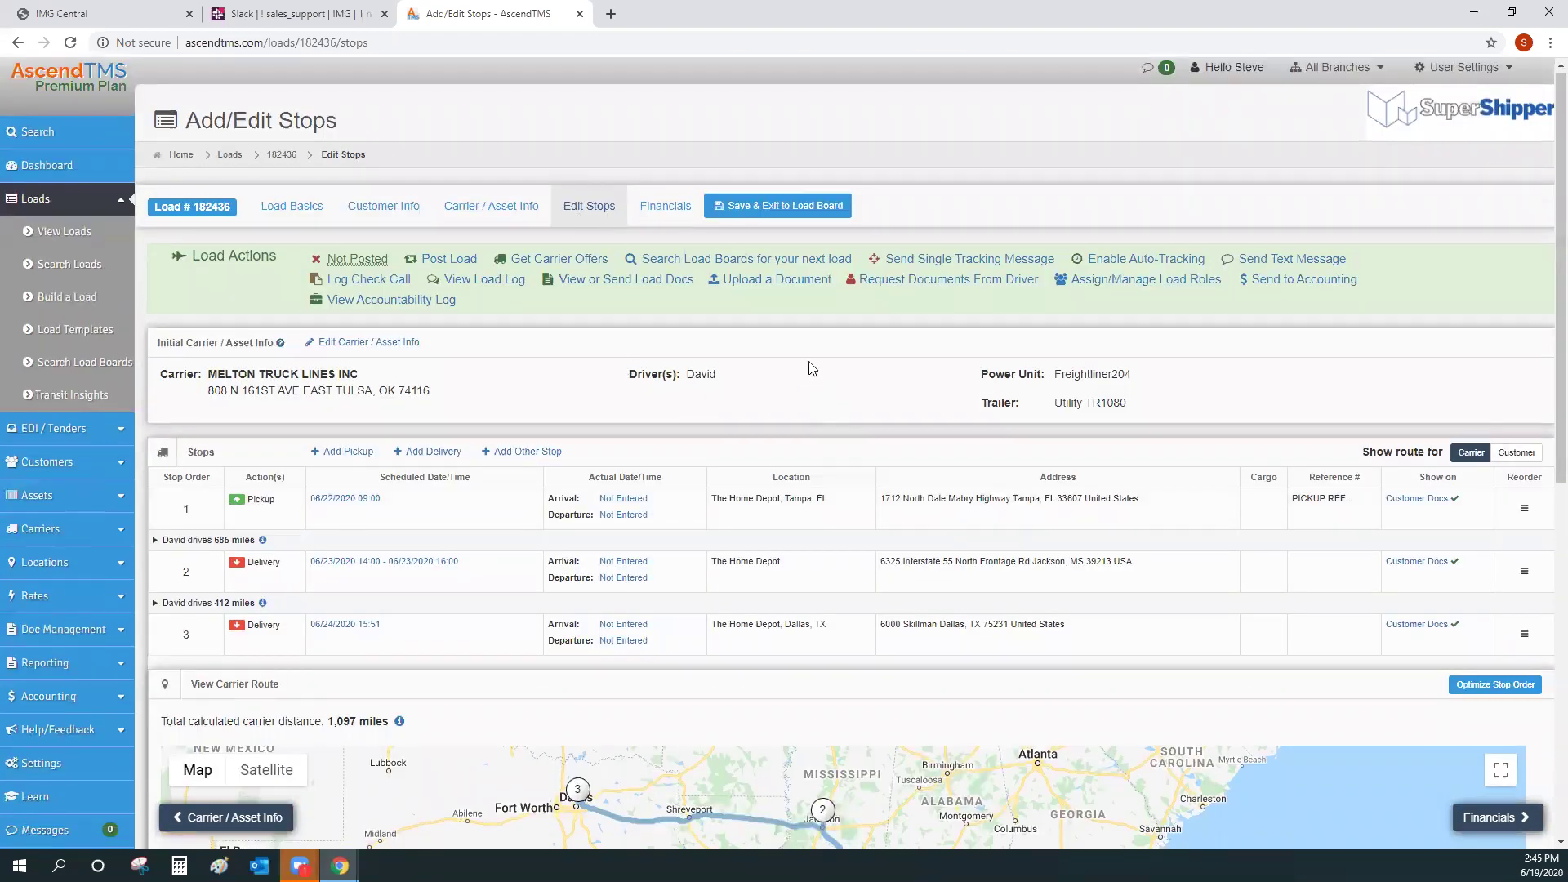
pyautogui.scroll(-2, 797, 249)
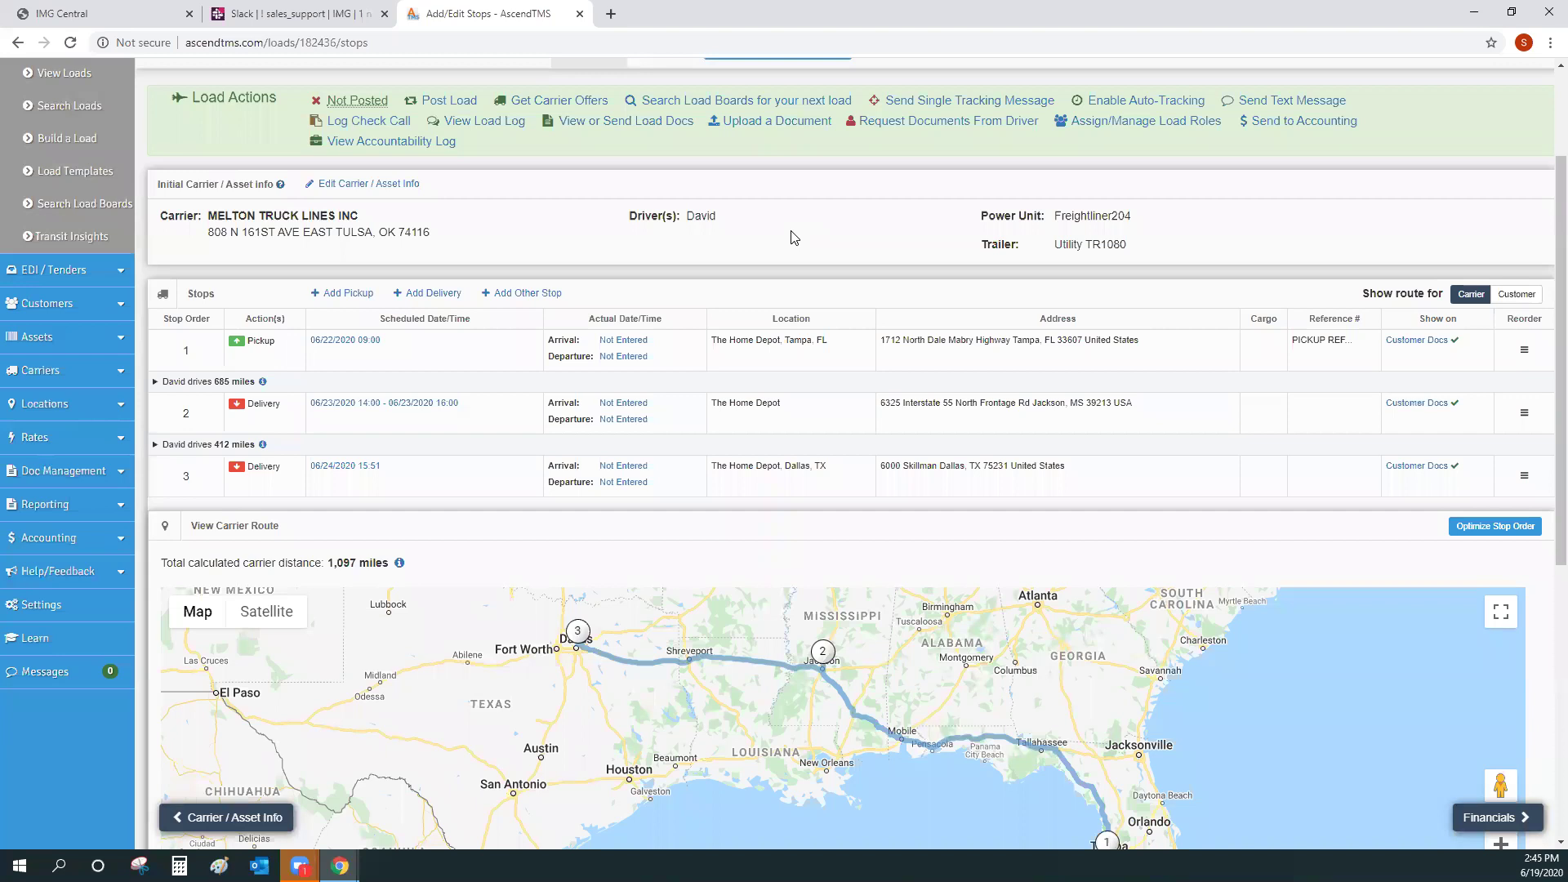
pyautogui.scroll(-6, 792, 236)
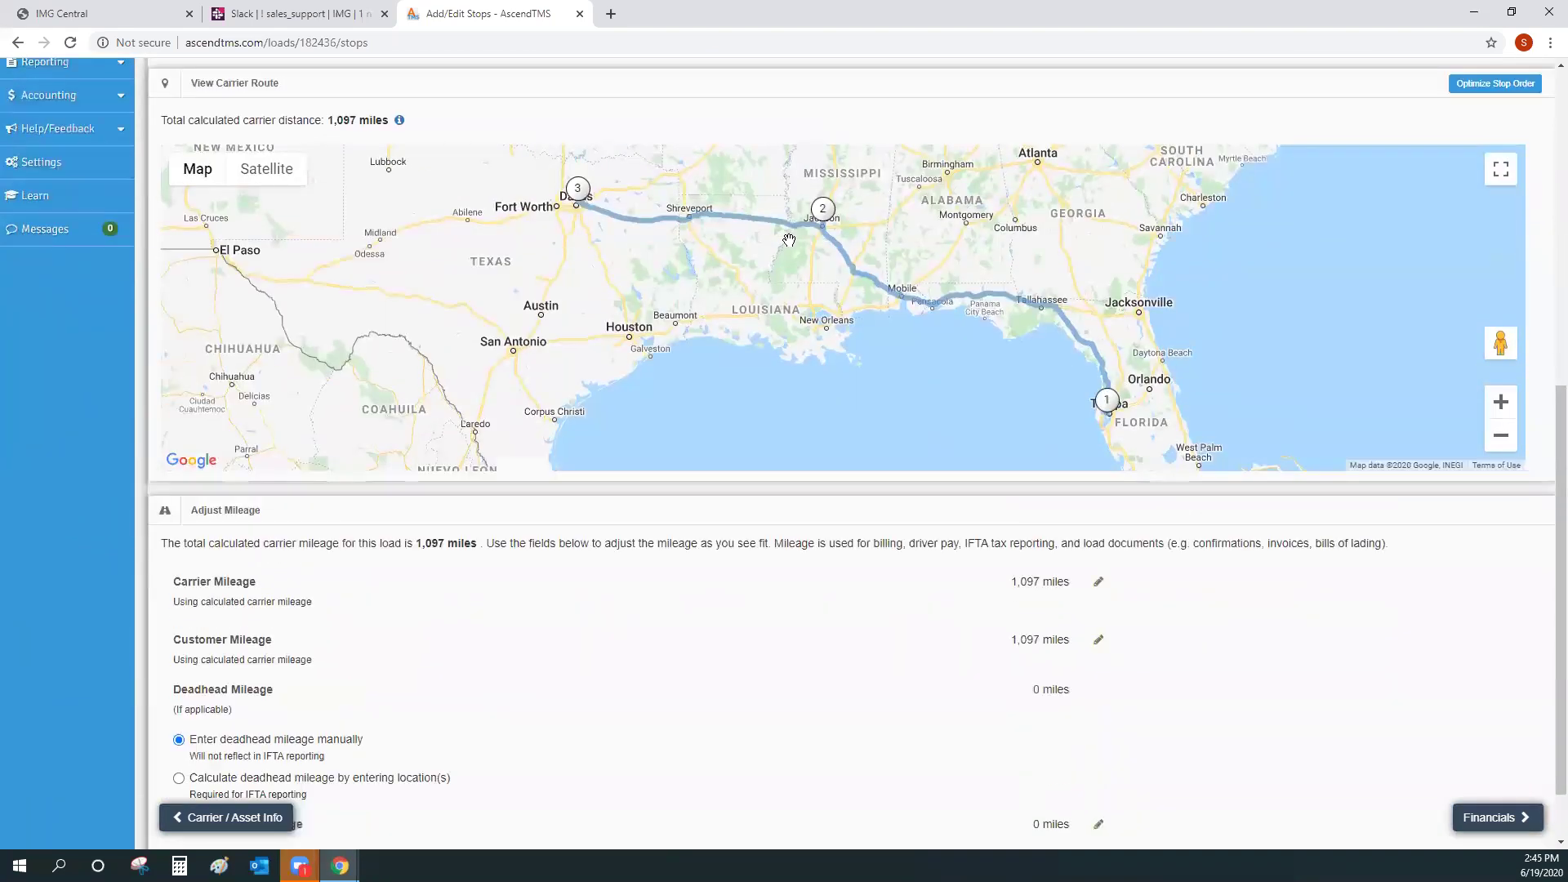
pyautogui.scroll(5, 714, 224)
pyautogui.scroll(3, 650, 218)
# Step: Open the load's financials and start an income line item with Orlando International Airport as the paying customer
pyautogui.click(654, 214)
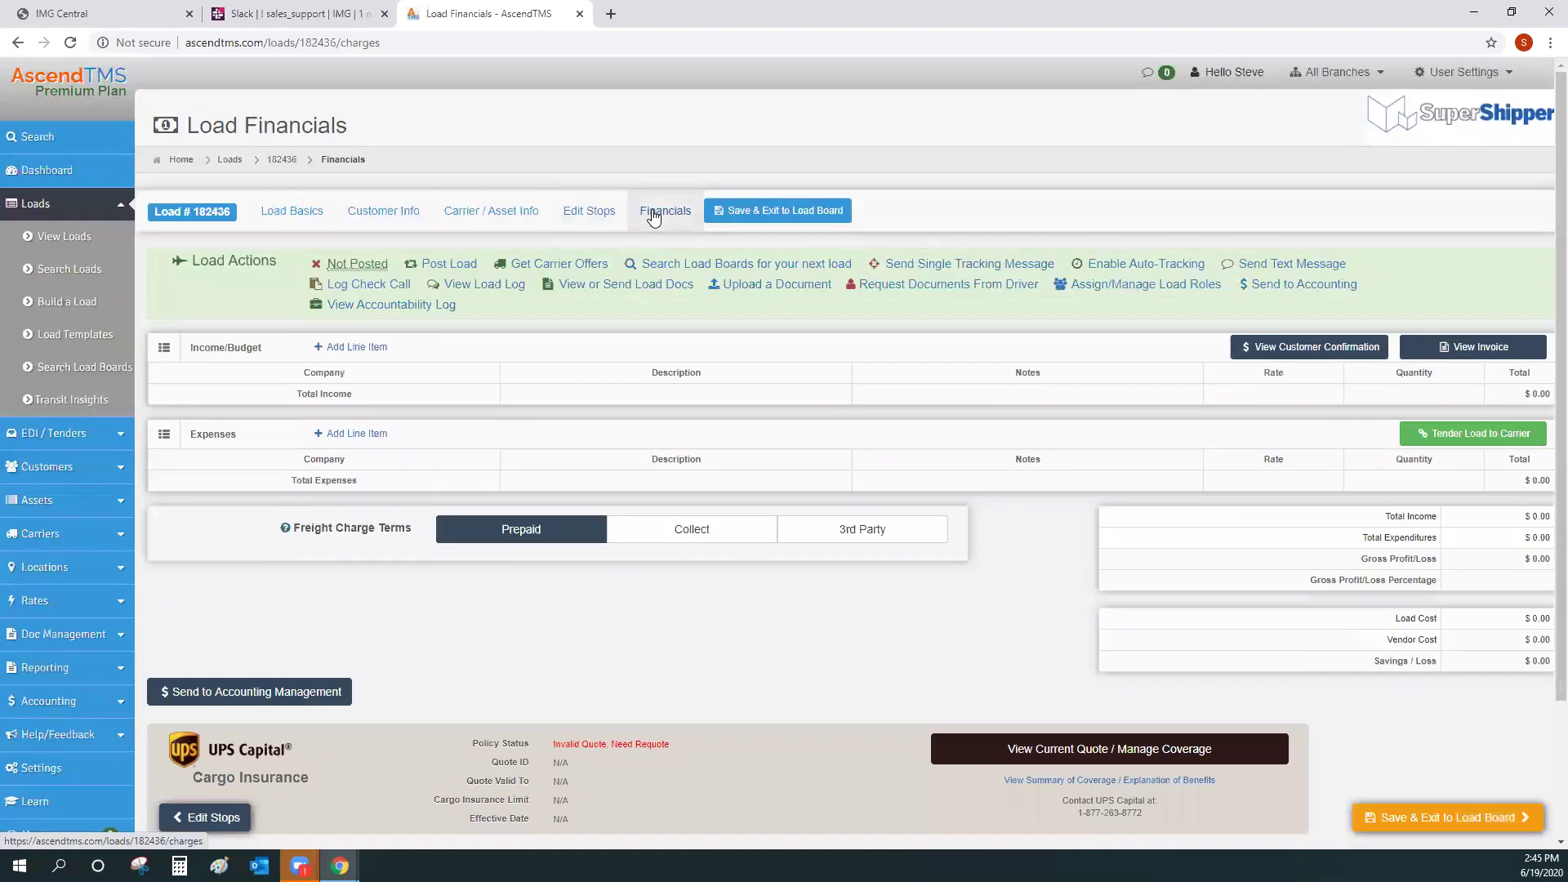
pyautogui.click(353, 349)
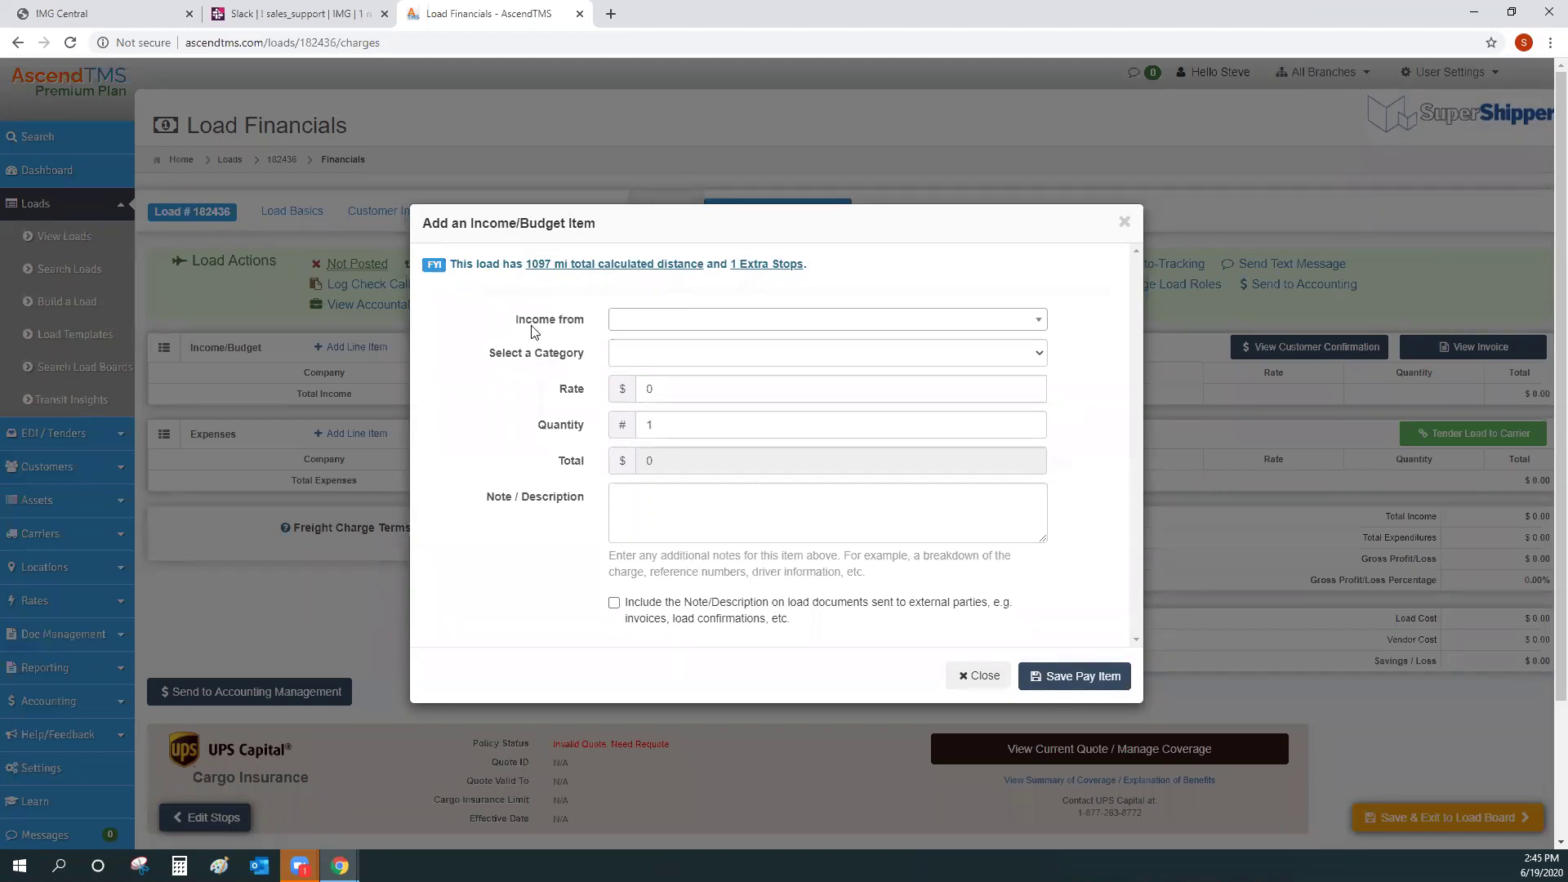
pyautogui.click(626, 325)
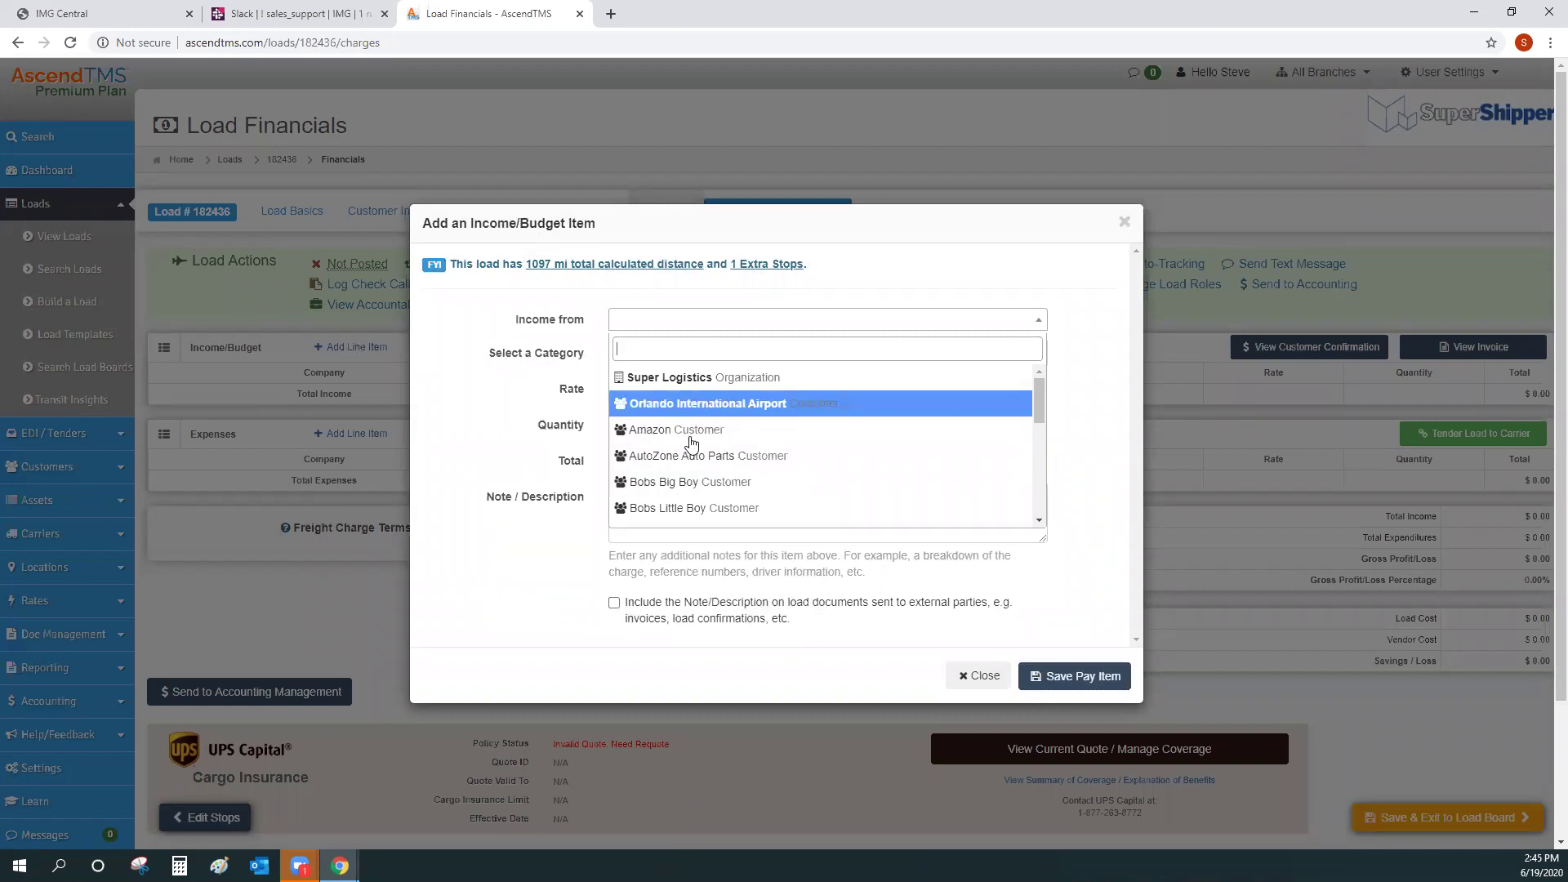
pyautogui.scroll(-10, 691, 444)
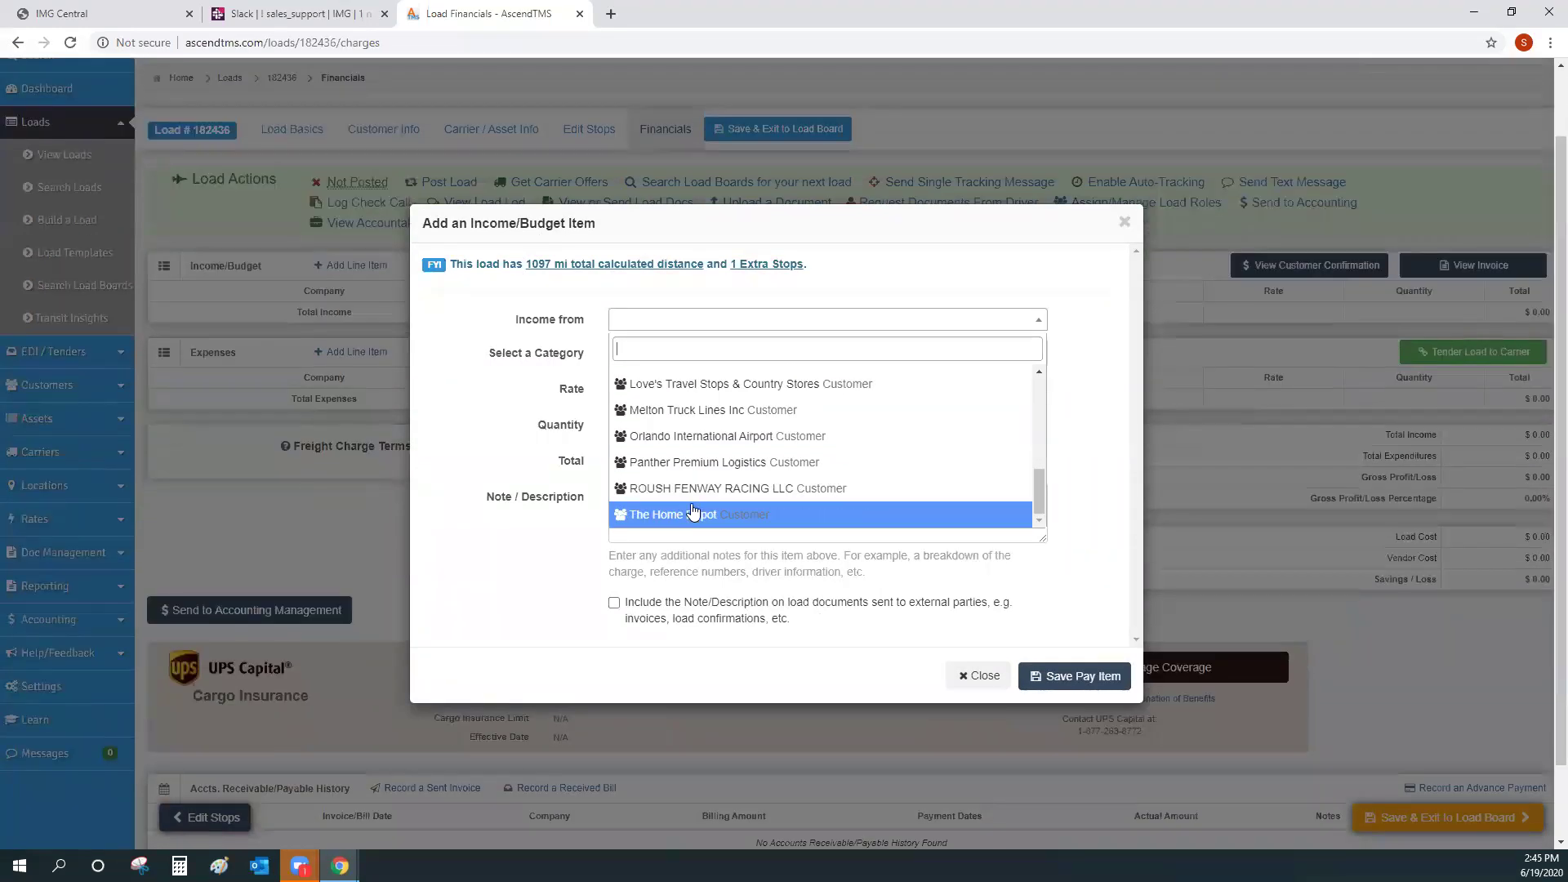
pyautogui.scroll(10, 693, 513)
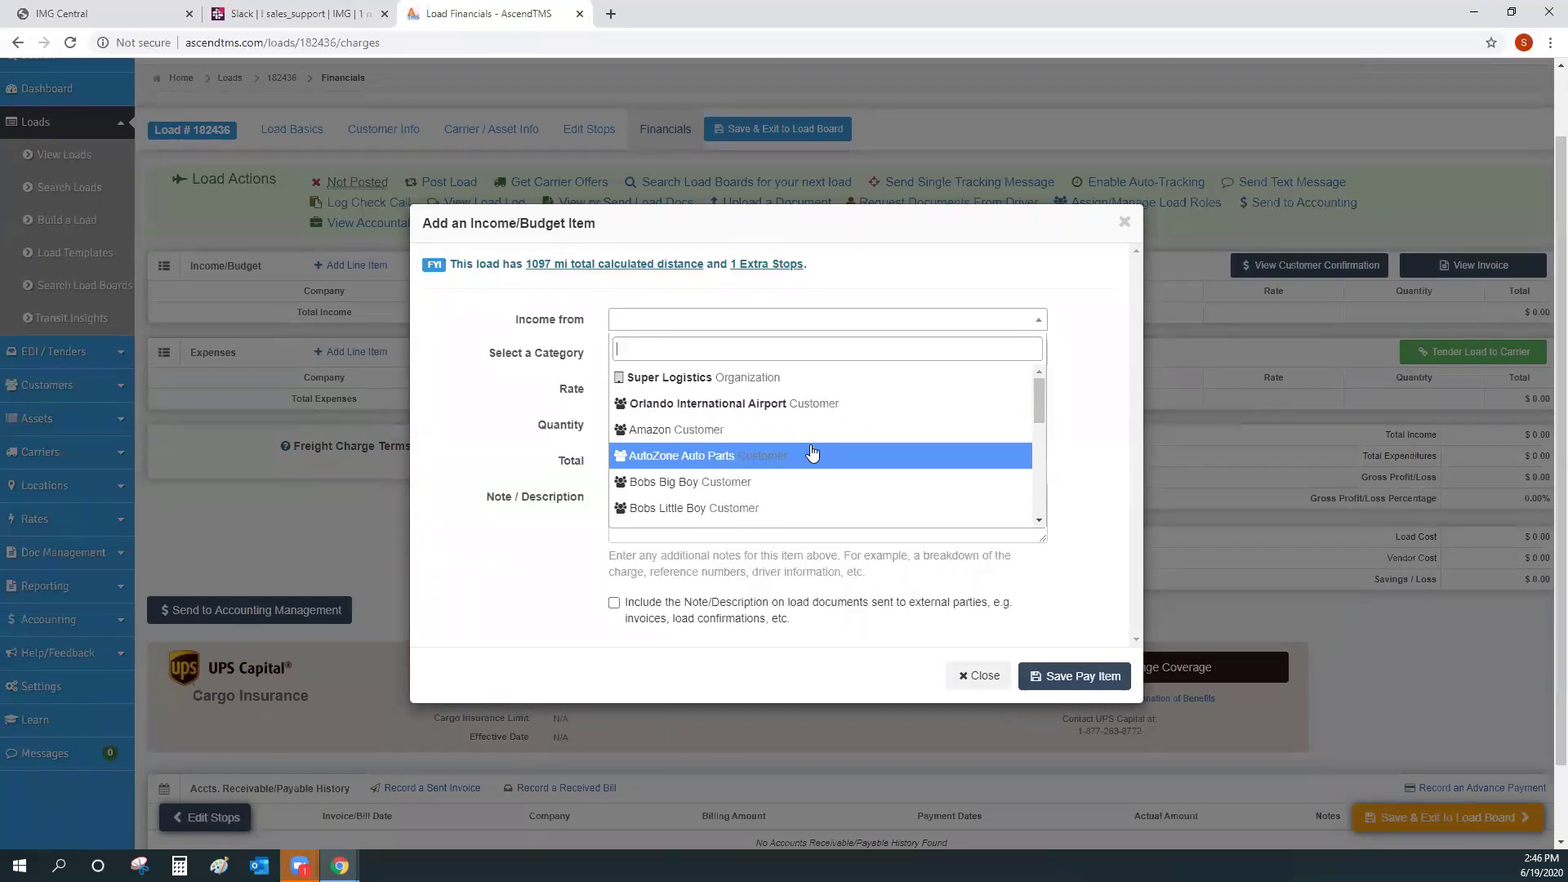
pyautogui.scroll(-5, 735, 466)
pyautogui.scroll(-1, 733, 471)
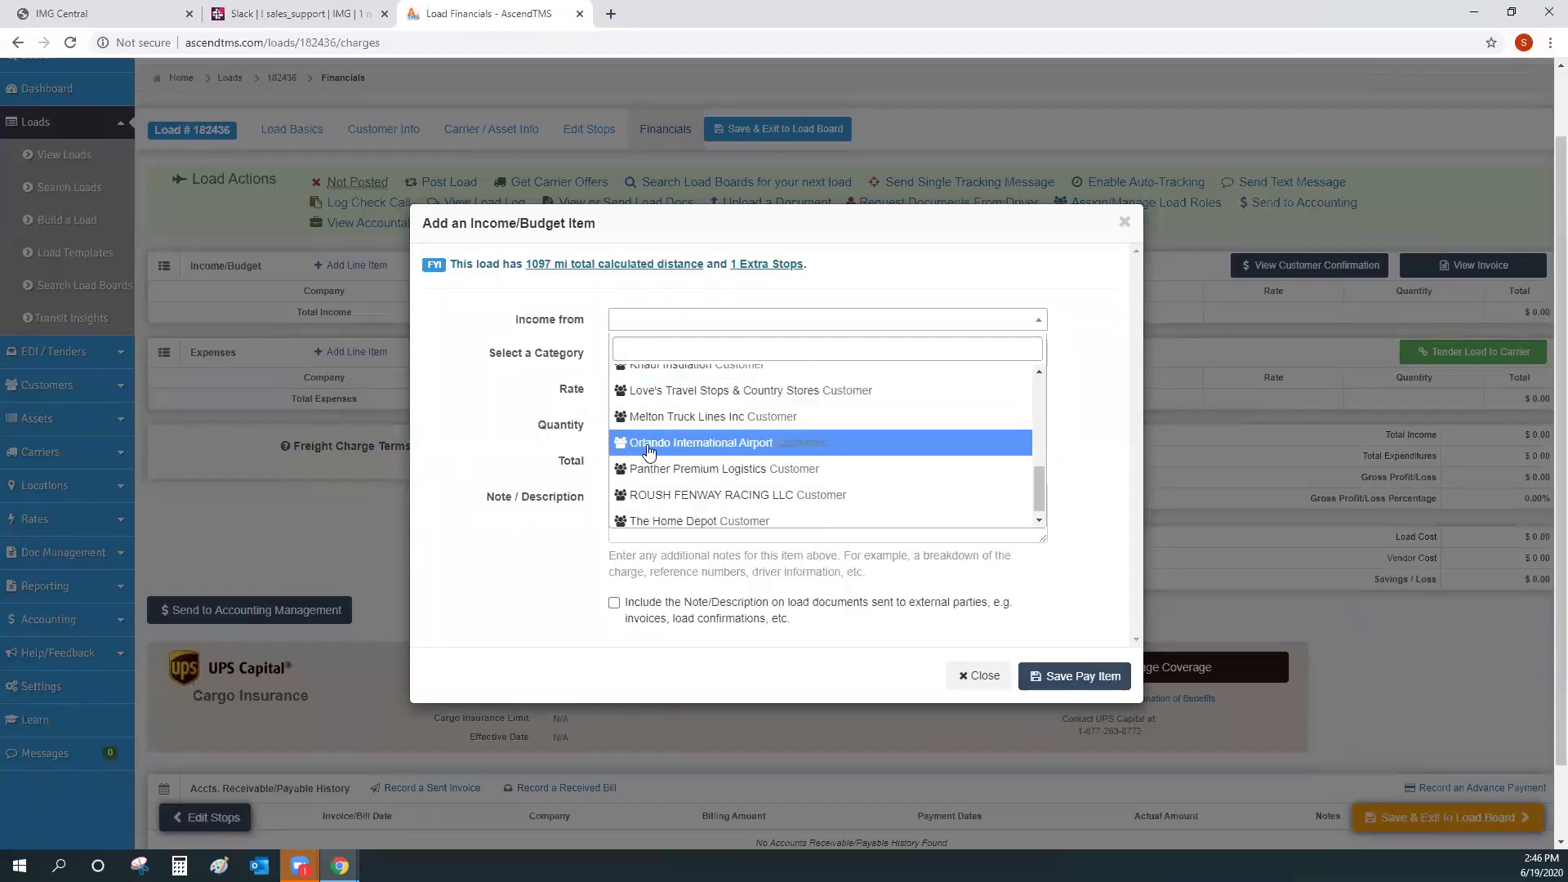
pyautogui.scroll(8, 650, 452)
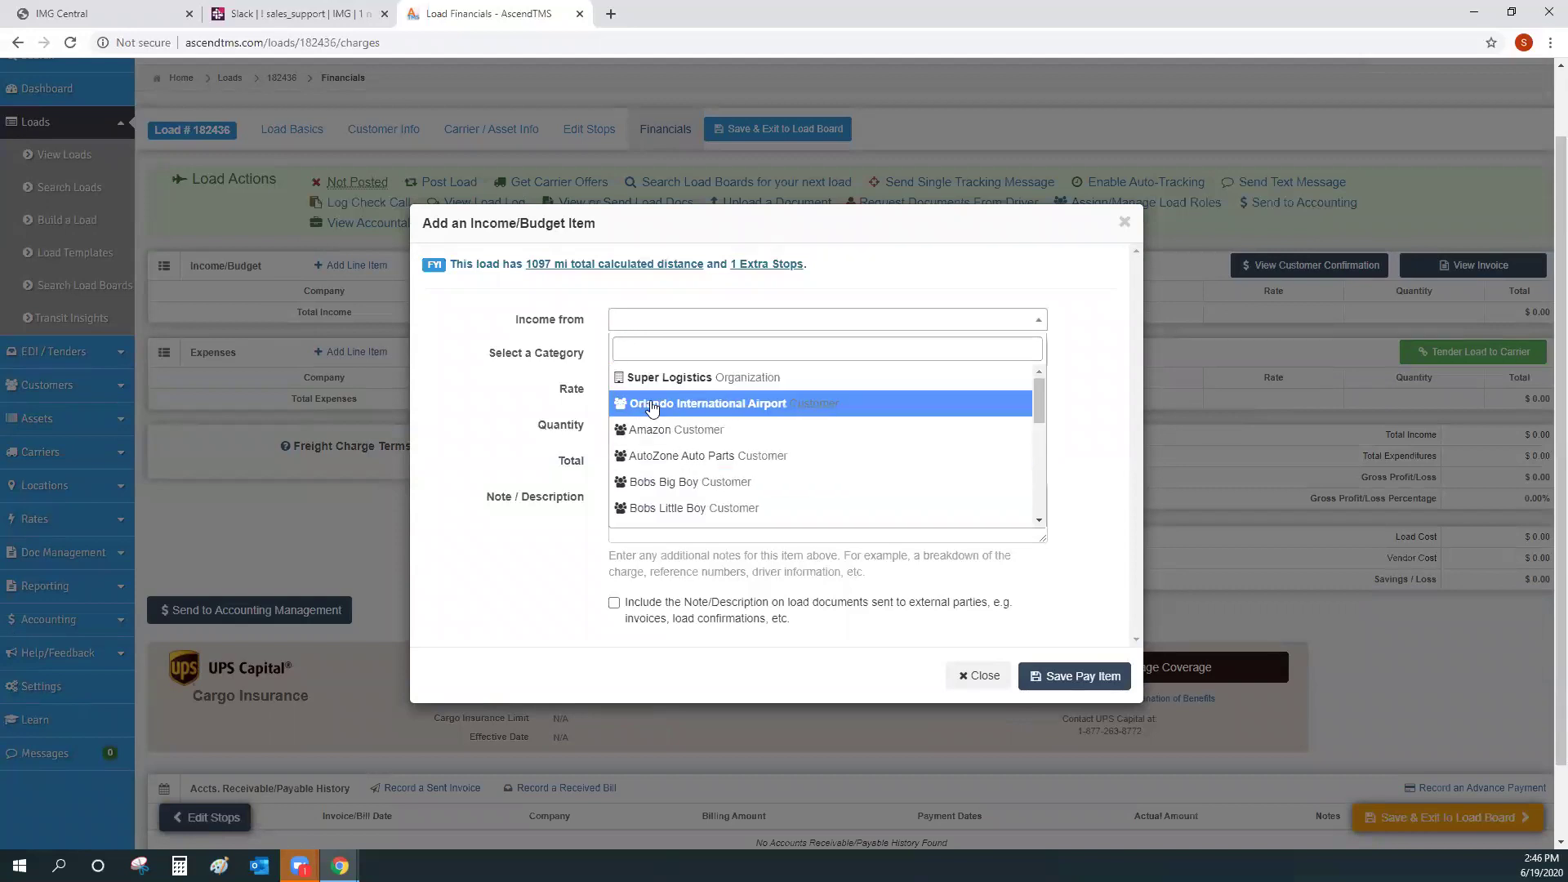
pyautogui.click(651, 407)
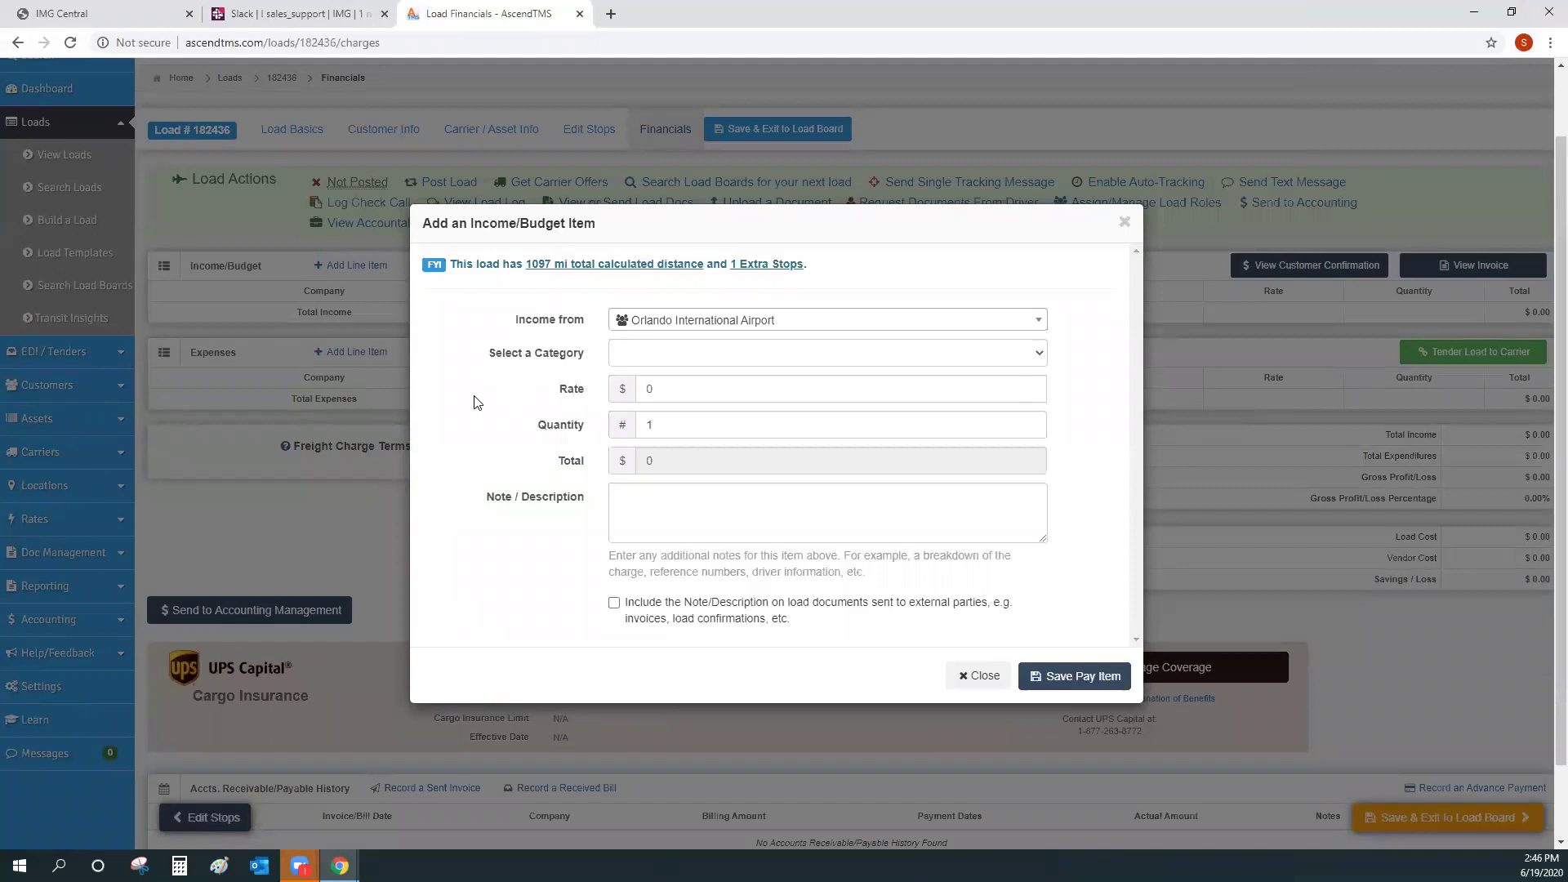
# Step: Set the income item's category to Mileage and save the pay item without a note
pyautogui.click(627, 360)
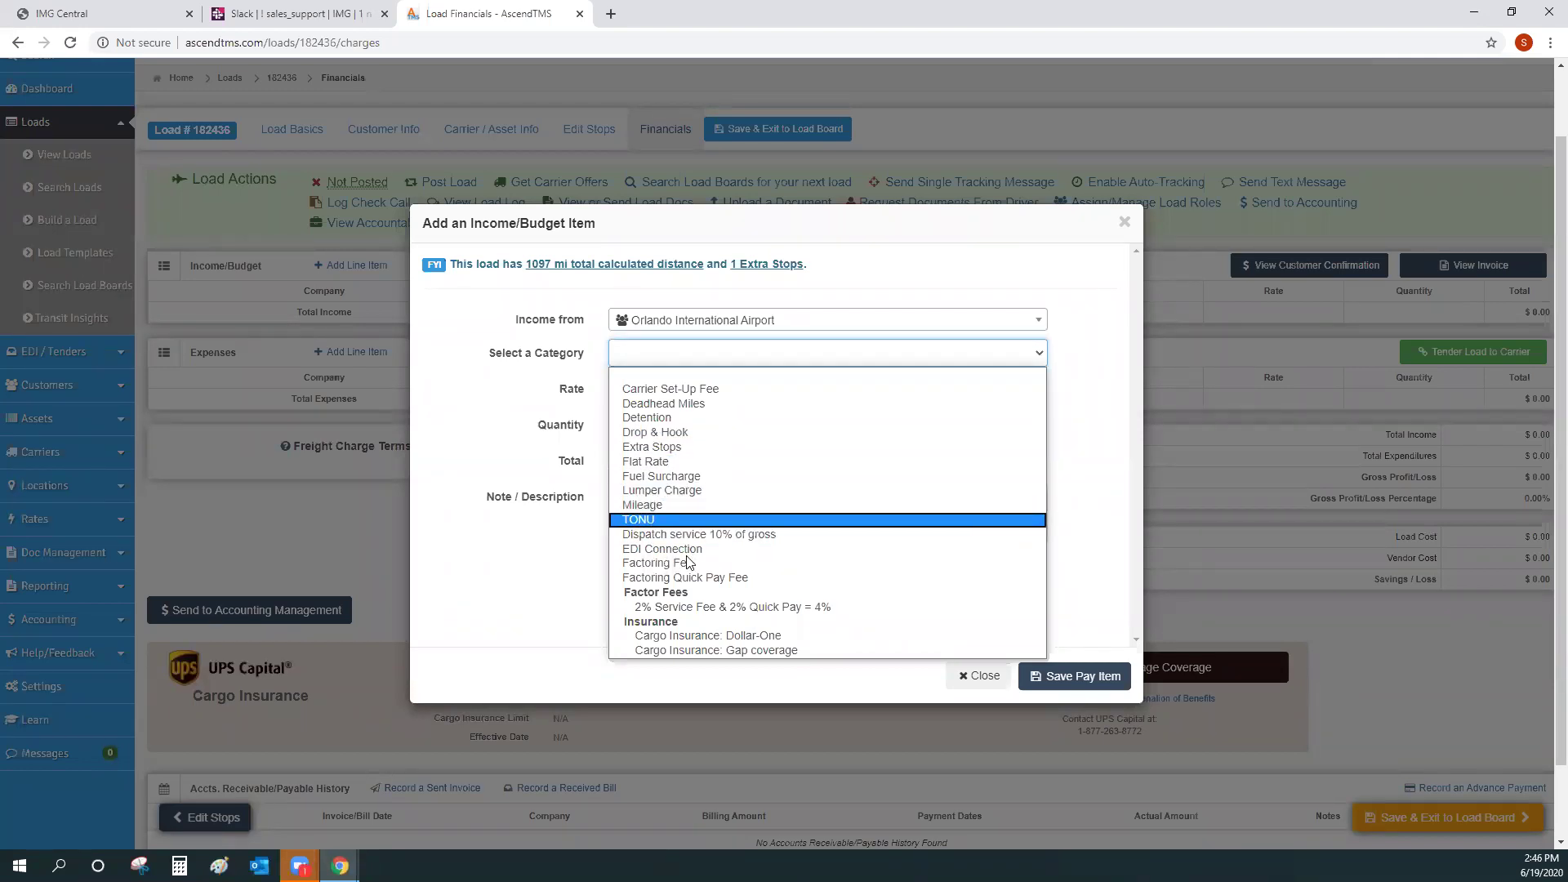
pyautogui.click(645, 506)
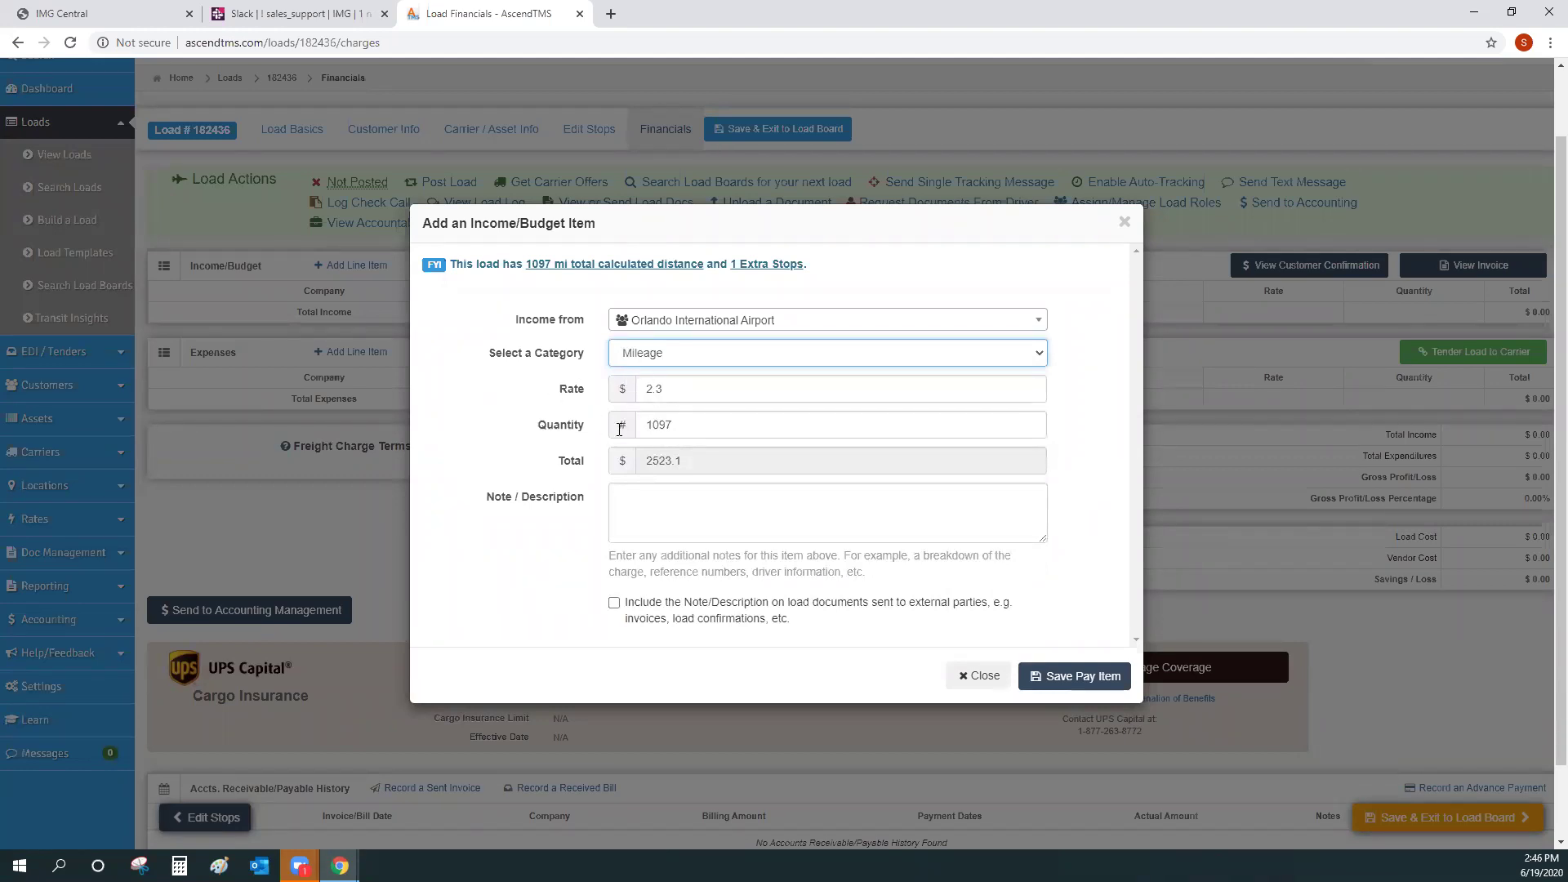
pyautogui.doubleClick(691, 433)
pyautogui.click(689, 510)
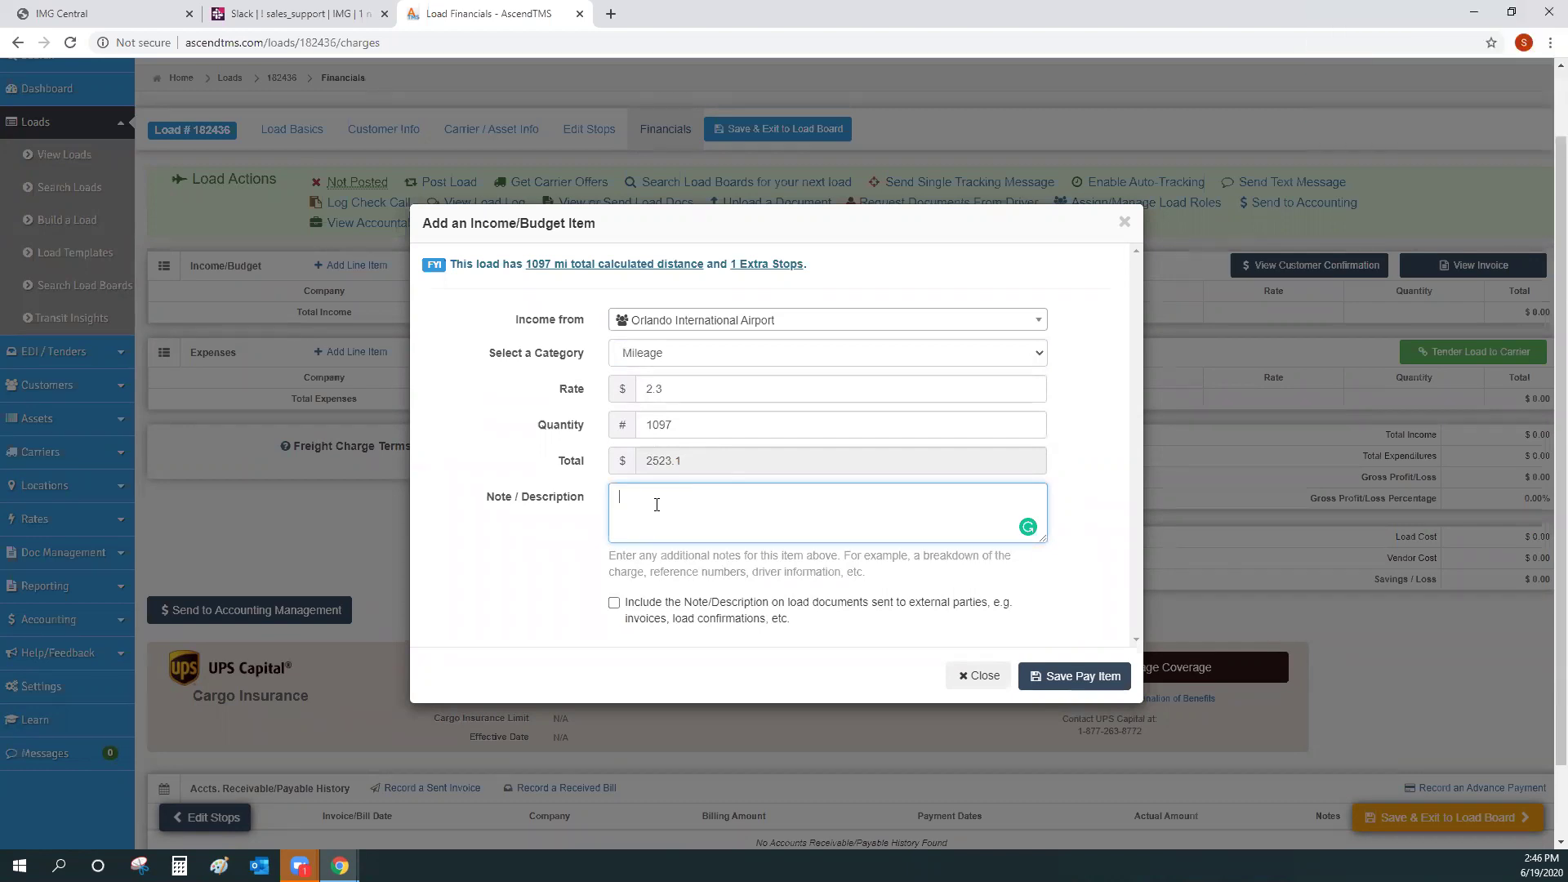
pyautogui.click(1054, 676)
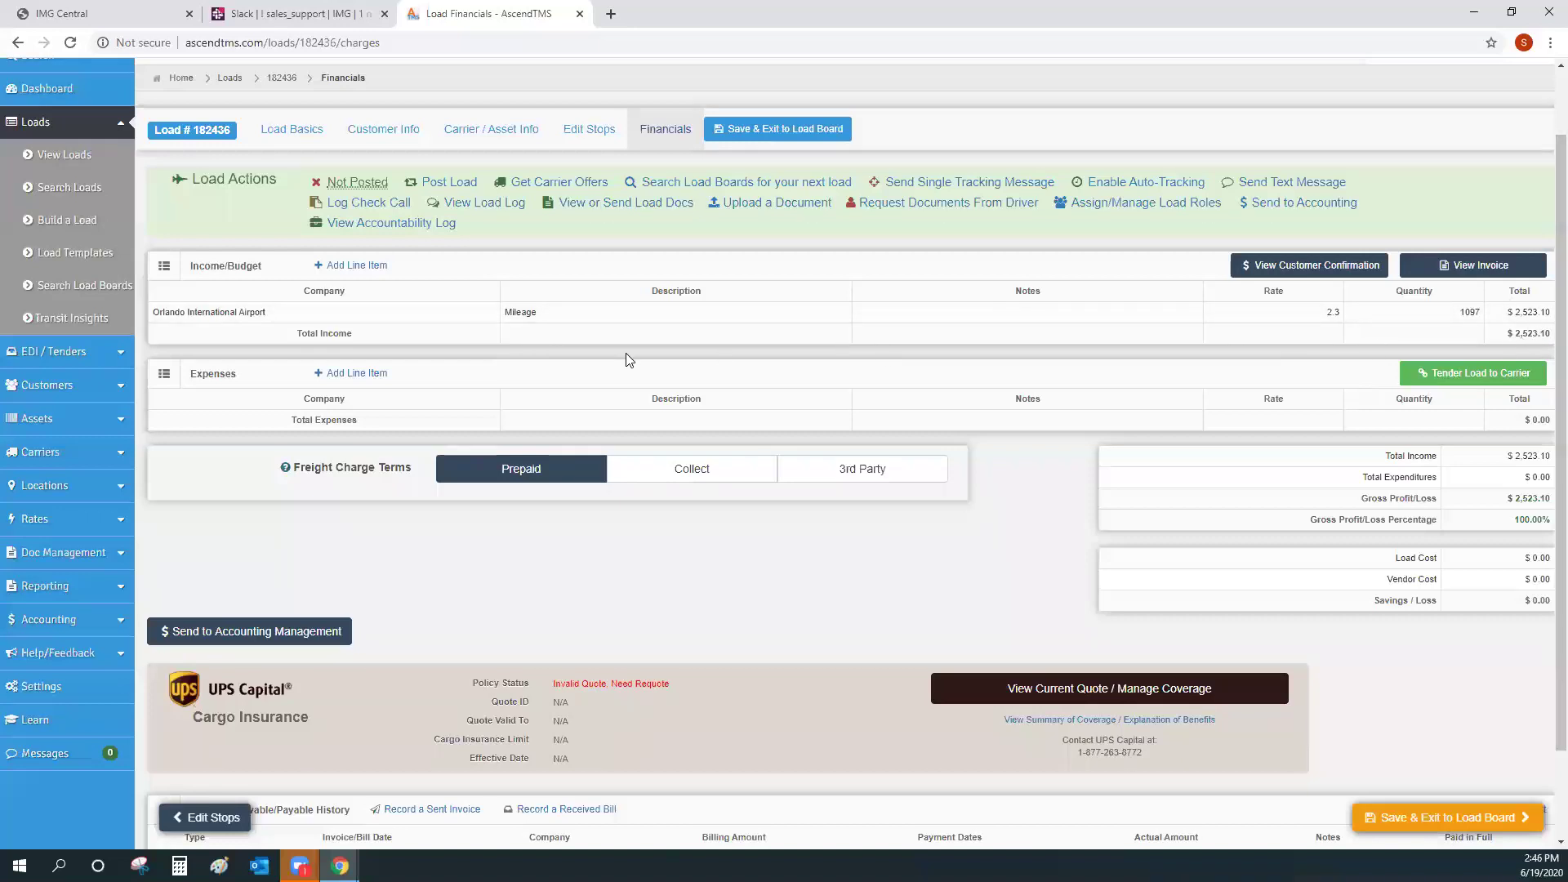
# Step: Start an expense line item on the load and make it payable to the carrier MELTON TRUCK LINES INC
pyautogui.moveTo(186, 380); pyautogui.dragTo(272, 379)
pyautogui.click(264, 370)
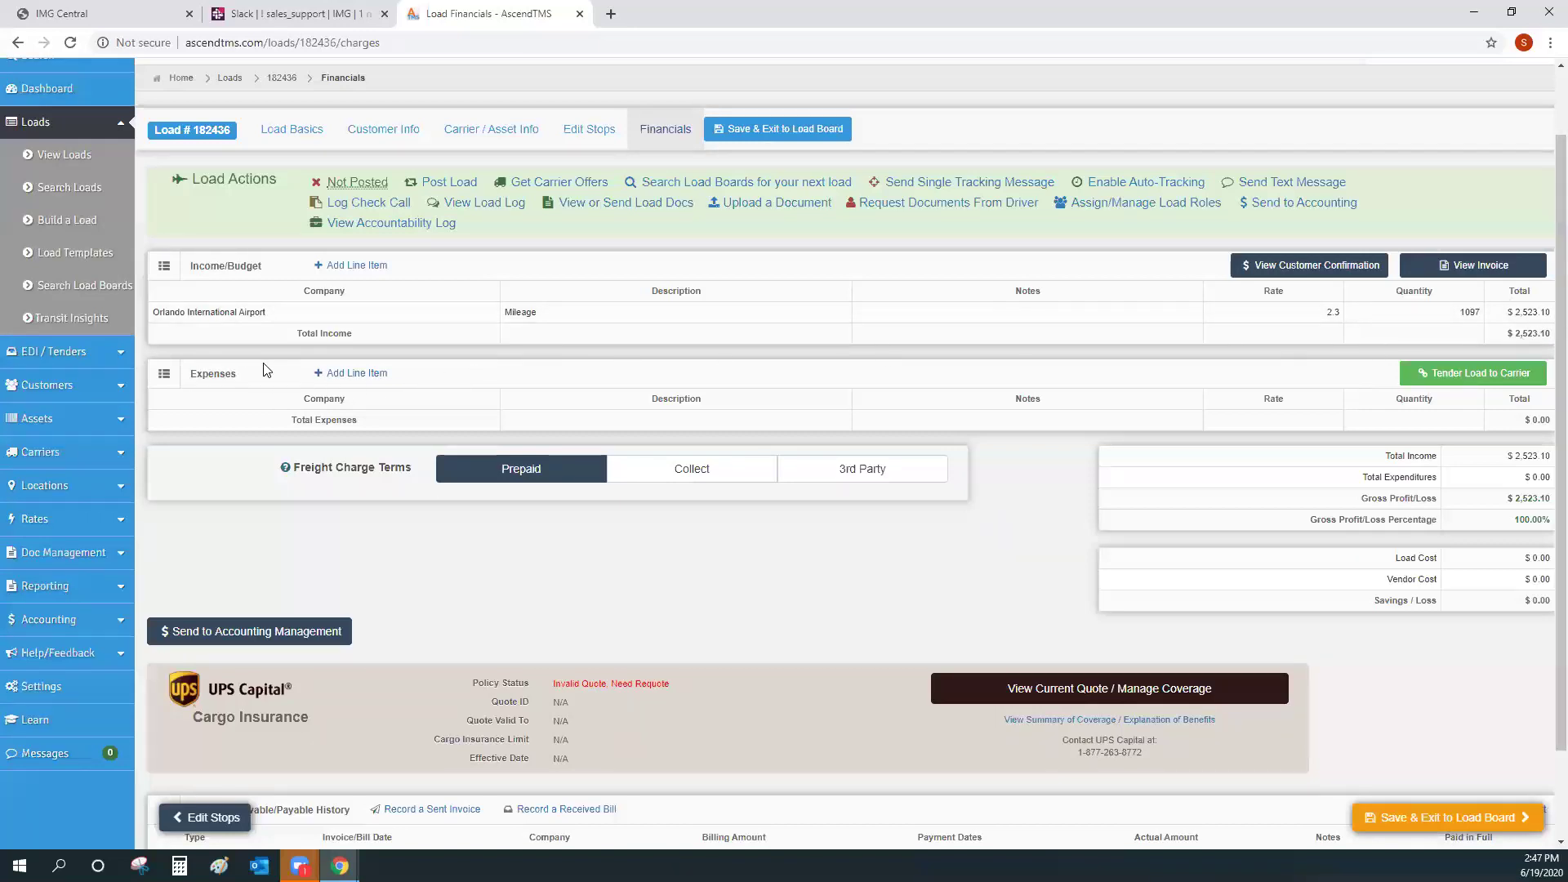
pyautogui.click(360, 373)
pyautogui.click(679, 340)
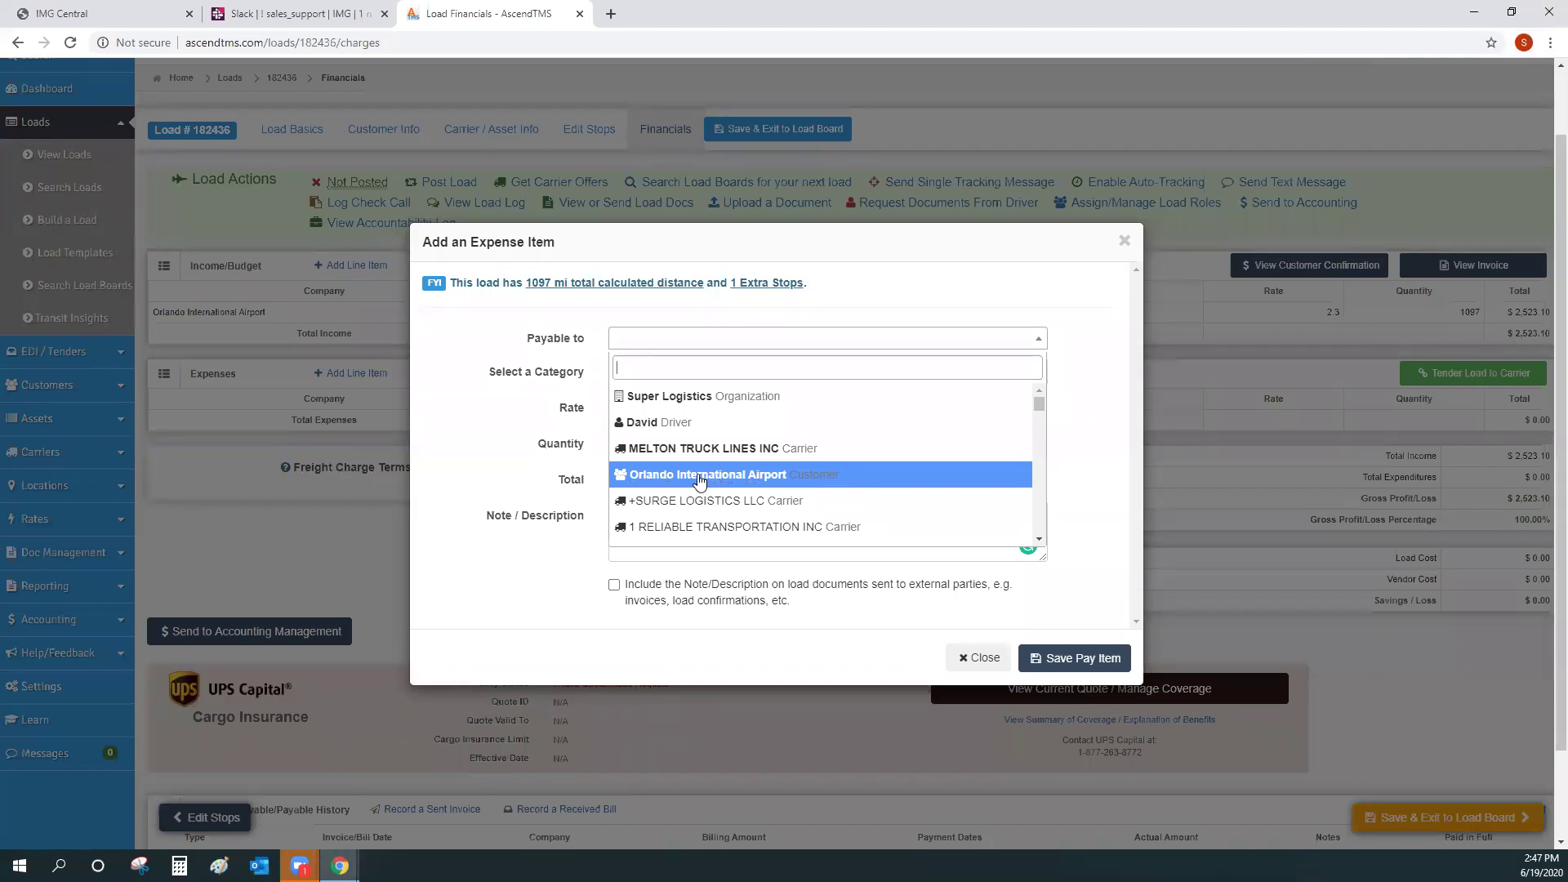
pyautogui.scroll(-10, 700, 481)
pyautogui.scroll(-15, 696, 467)
pyautogui.scroll(-3, 696, 466)
pyautogui.scroll(12, 699, 465)
pyautogui.scroll(12, 698, 464)
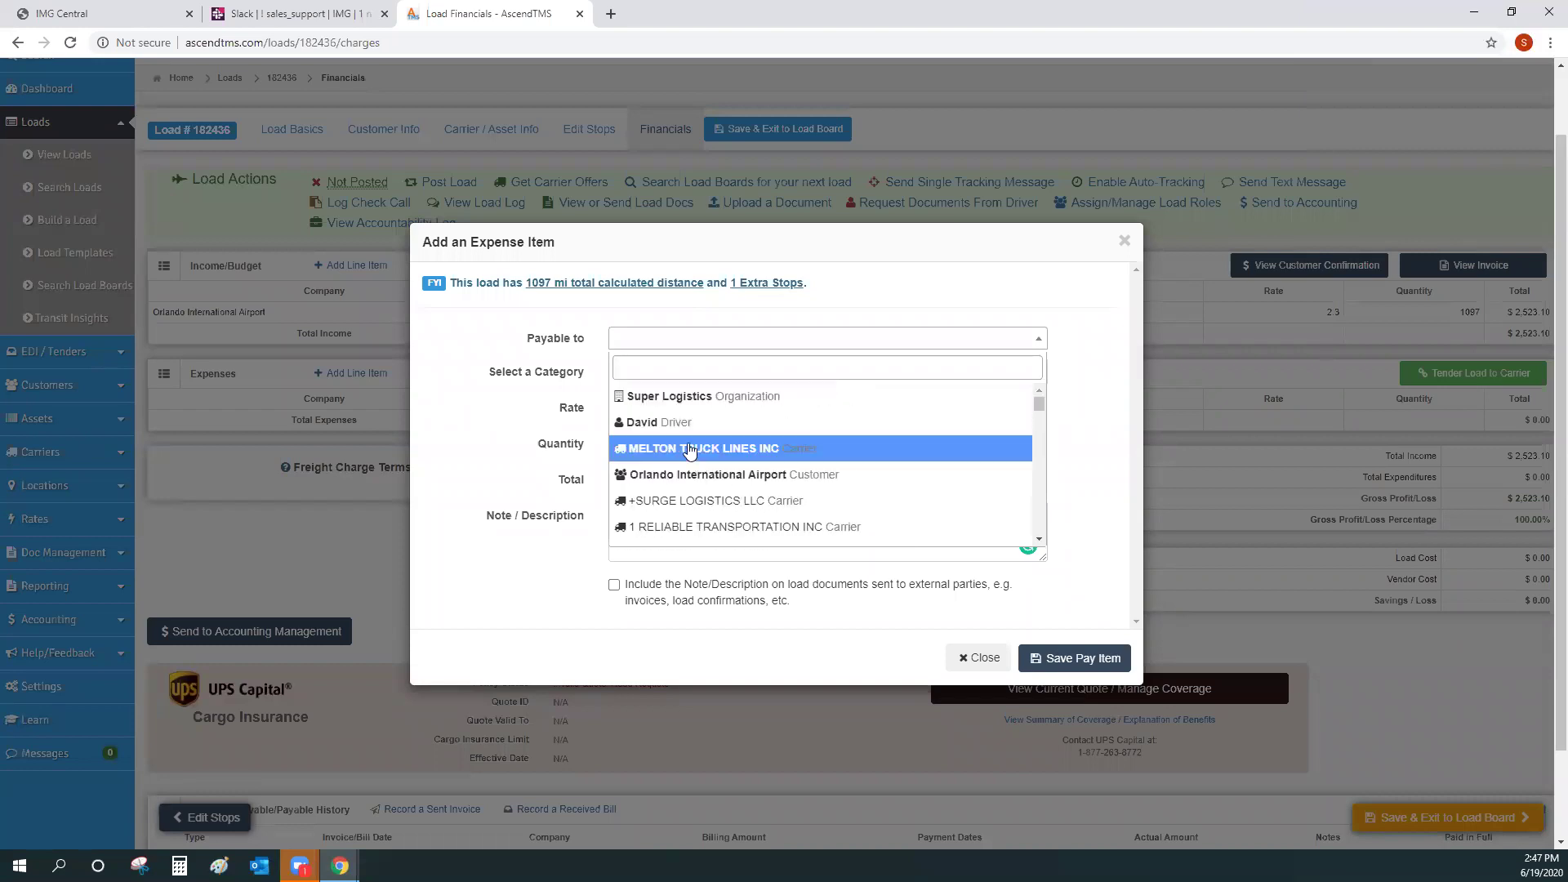
pyautogui.click(694, 451)
# Step: Set the expense item's category to Flat Rate and its rate to 2000, and save it without a note
pyautogui.click(647, 371)
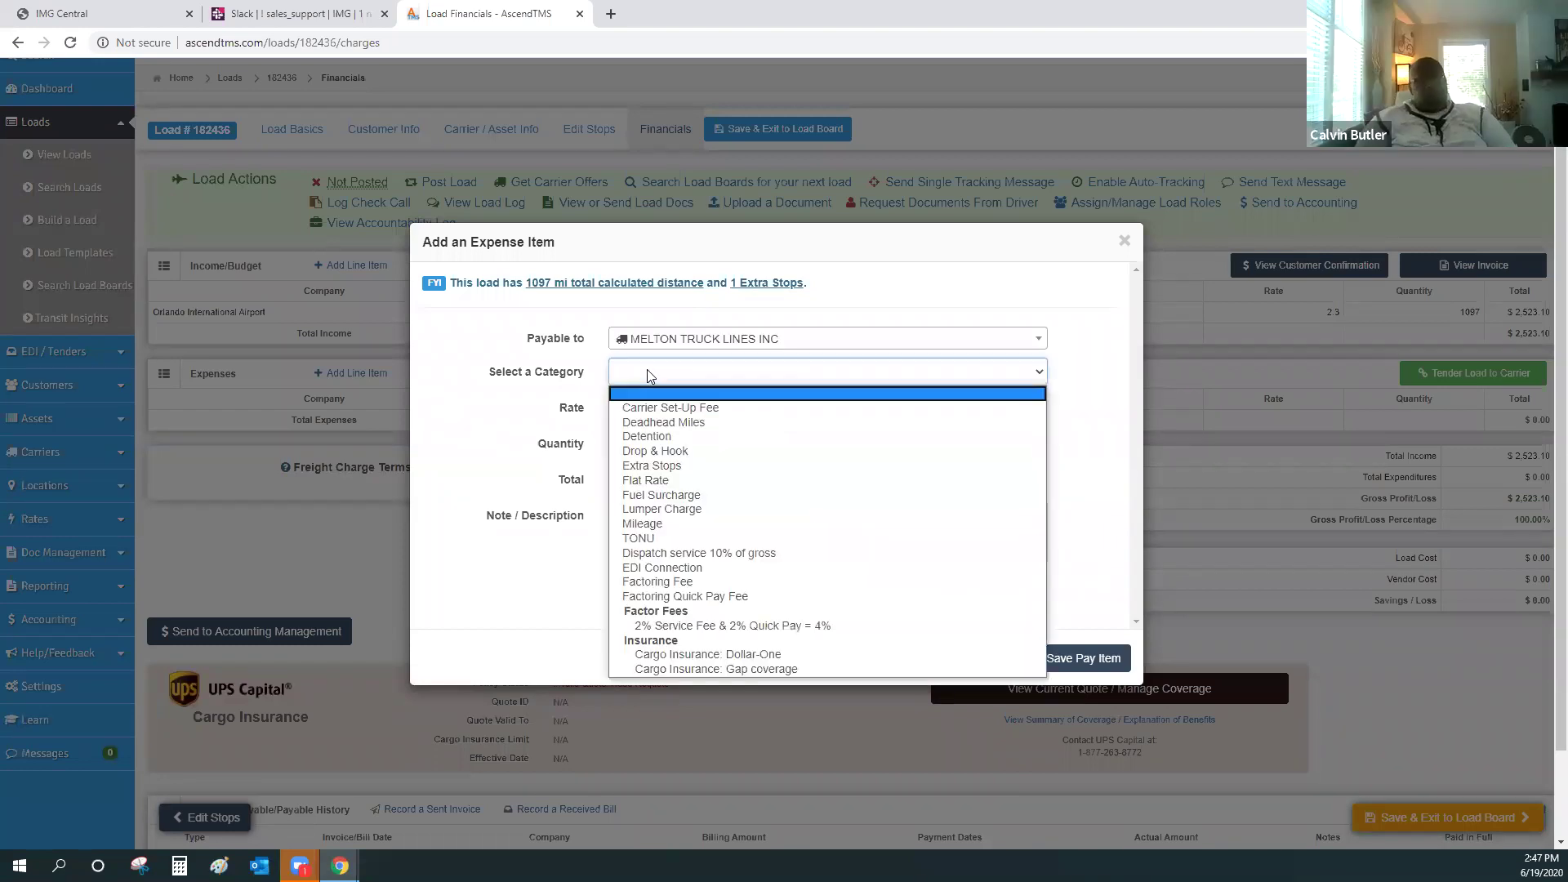
pyautogui.click(647, 486)
pyautogui.press('Tab')
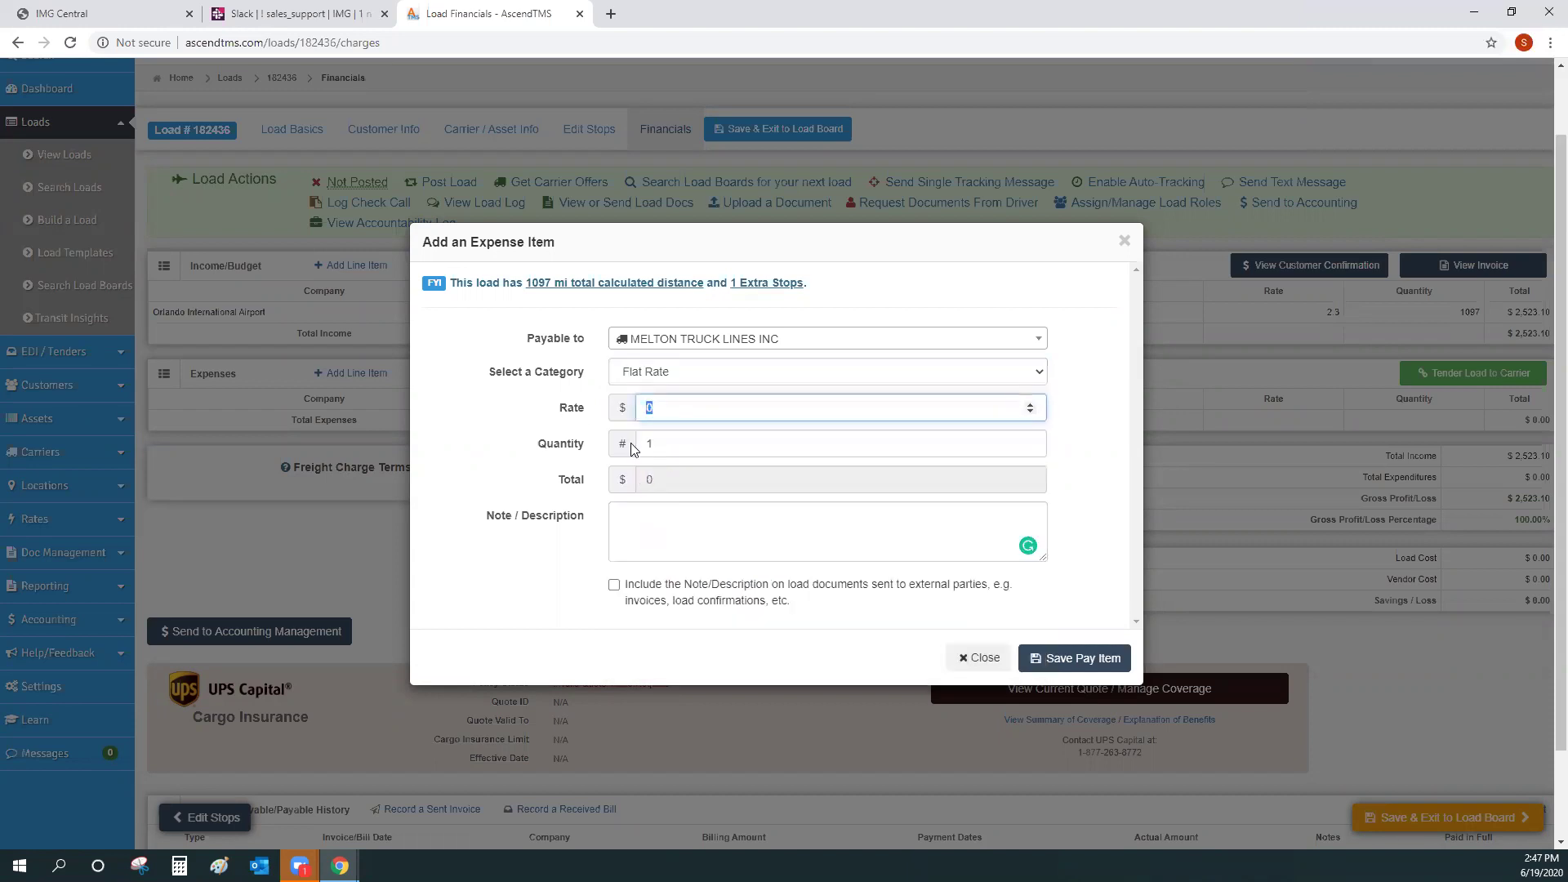
pyautogui.write('2000')
pyautogui.click(682, 544)
pyautogui.click(1091, 659)
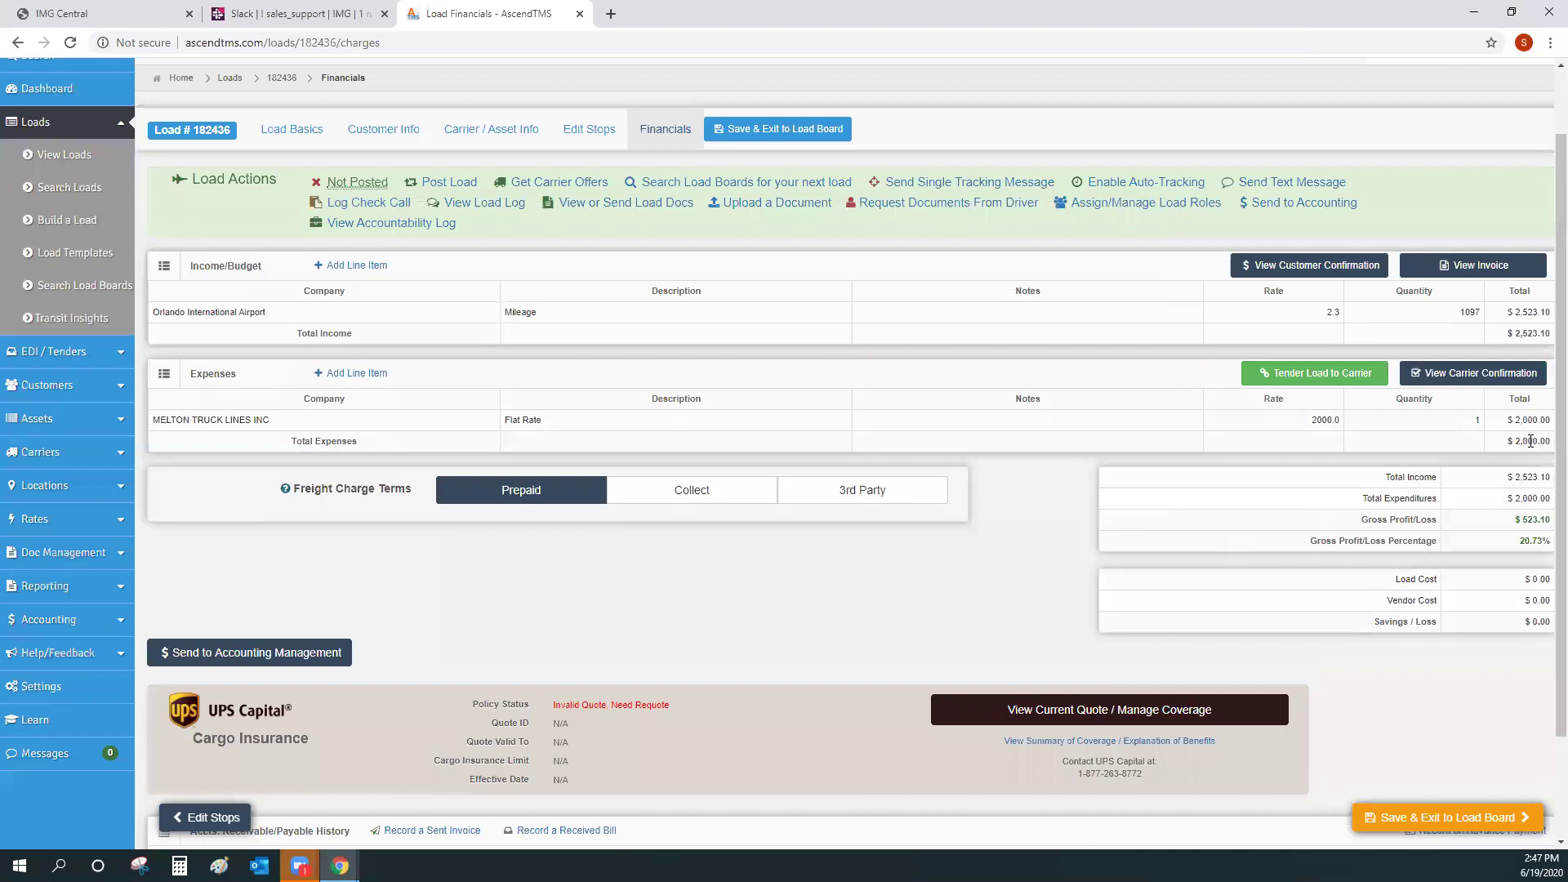
# Step: Add a Lumper Charge expense item payable to MELTON TRUCK LINES INC, keeping the category's default rate and quantity
pyautogui.click(357, 374)
pyautogui.click(631, 339)
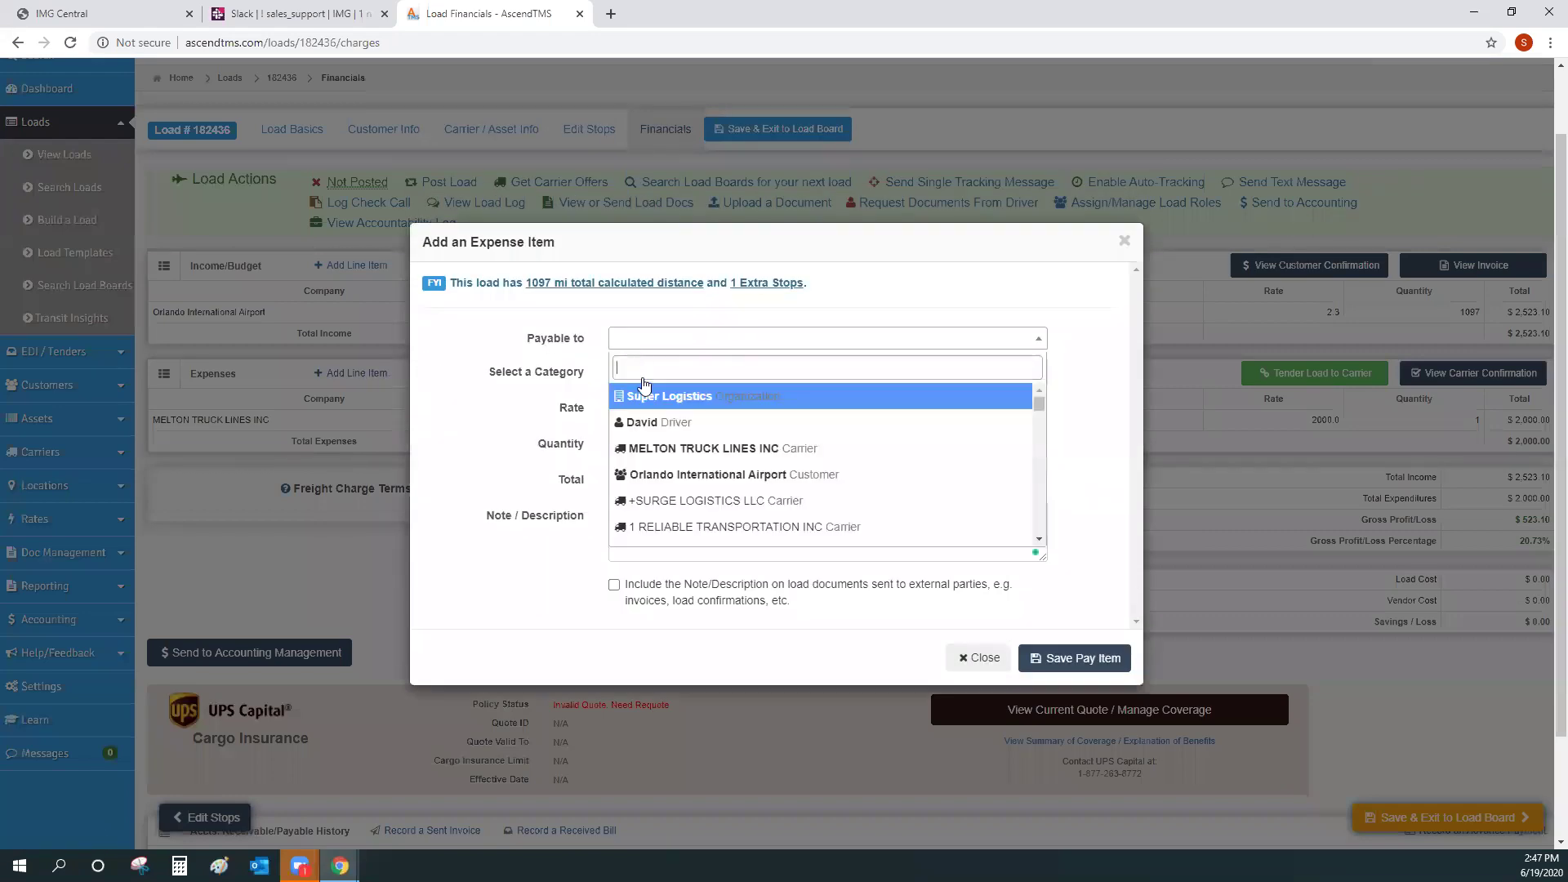
pyautogui.click(655, 449)
pyautogui.click(647, 373)
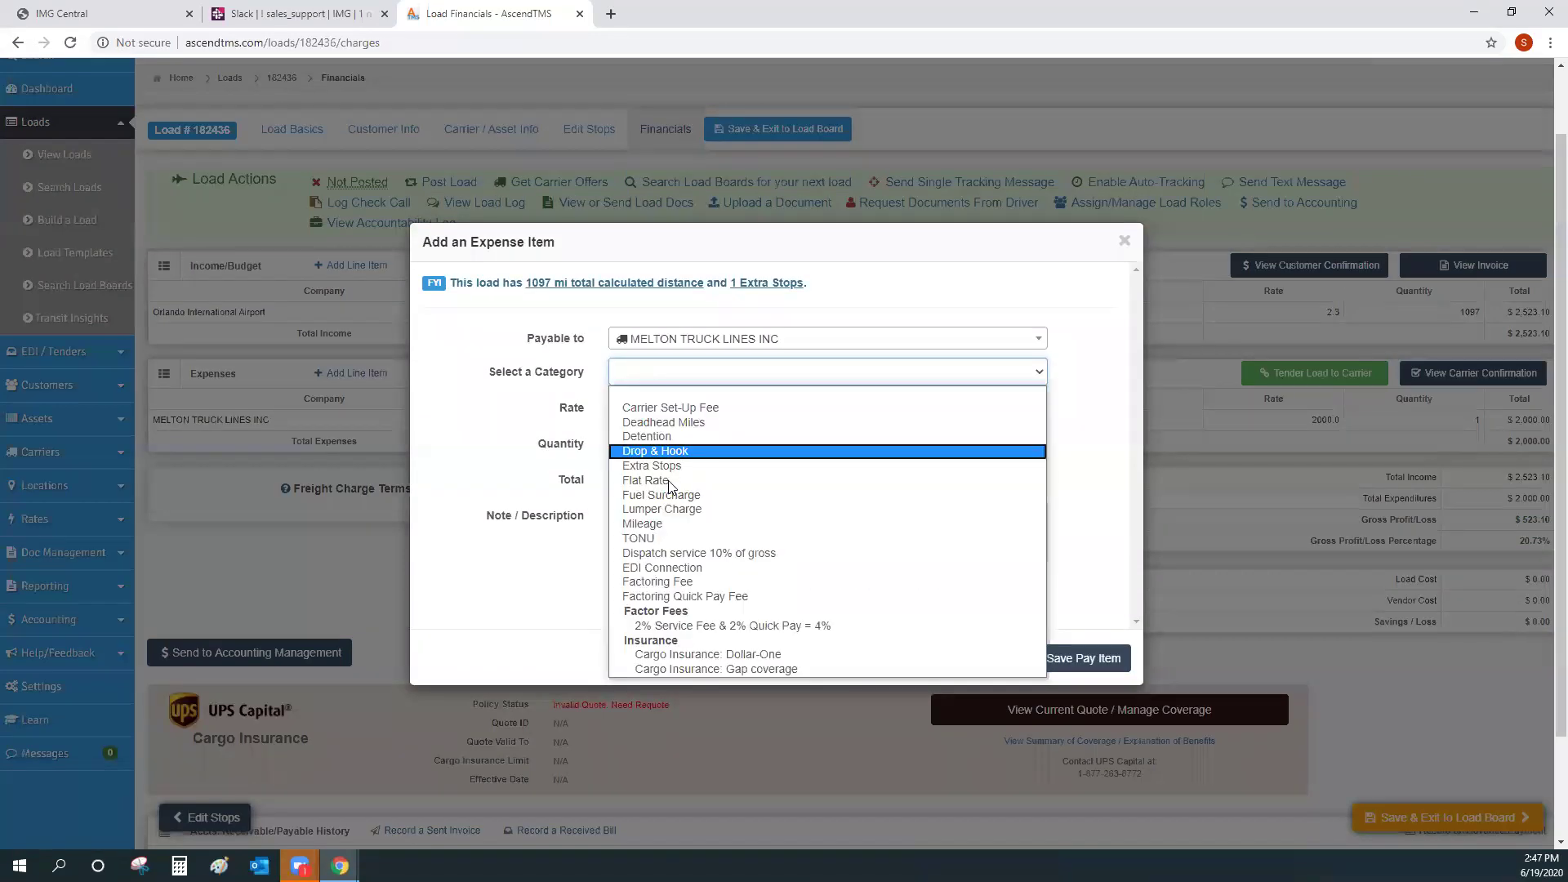
pyautogui.click(668, 509)
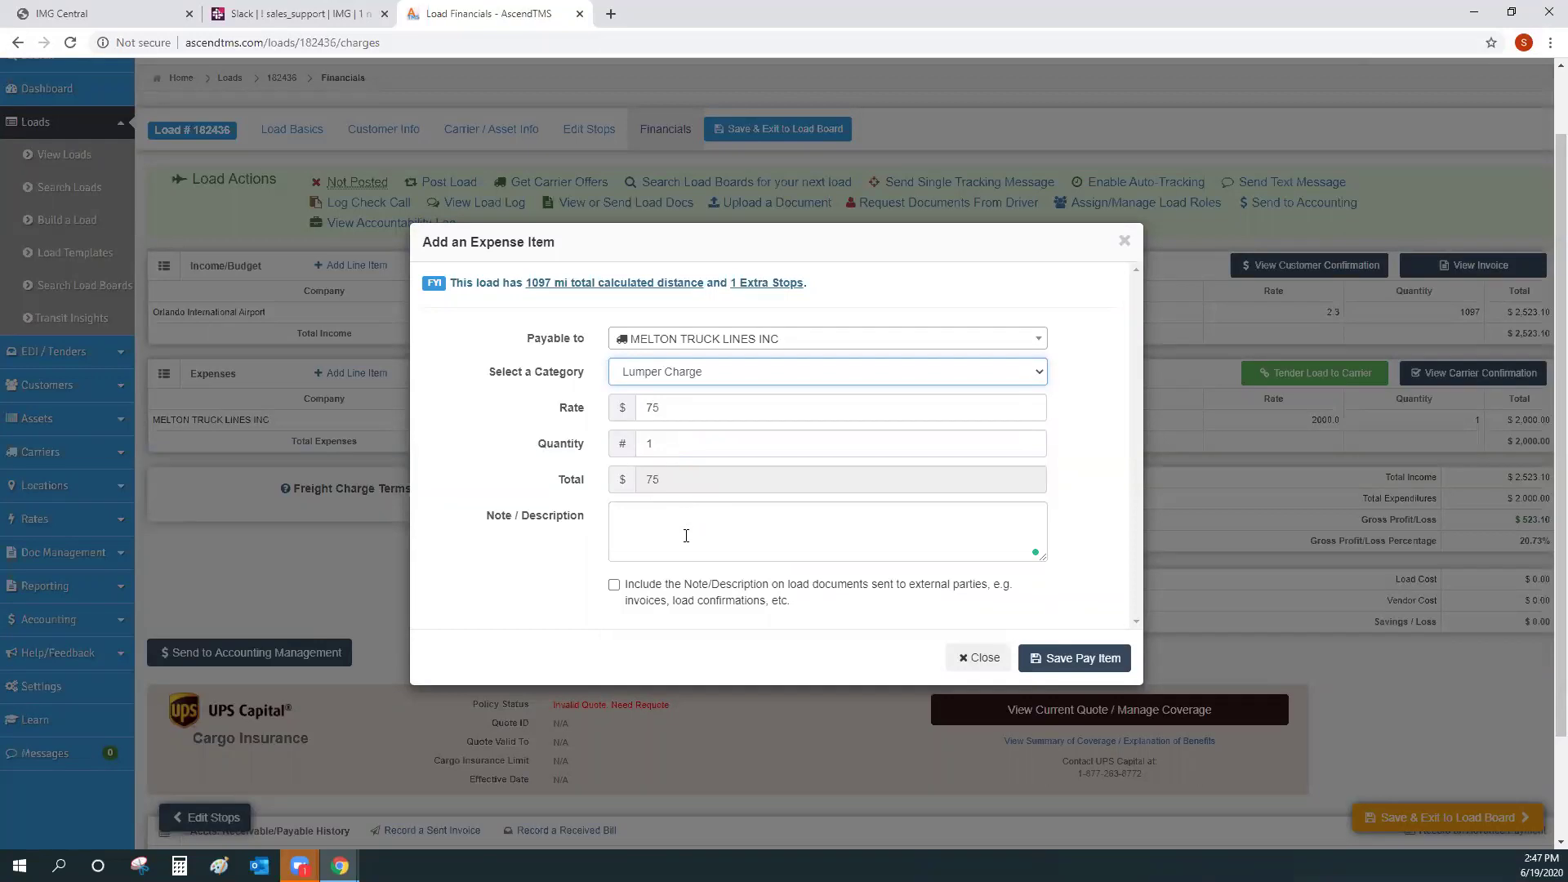
pyautogui.click(1119, 658)
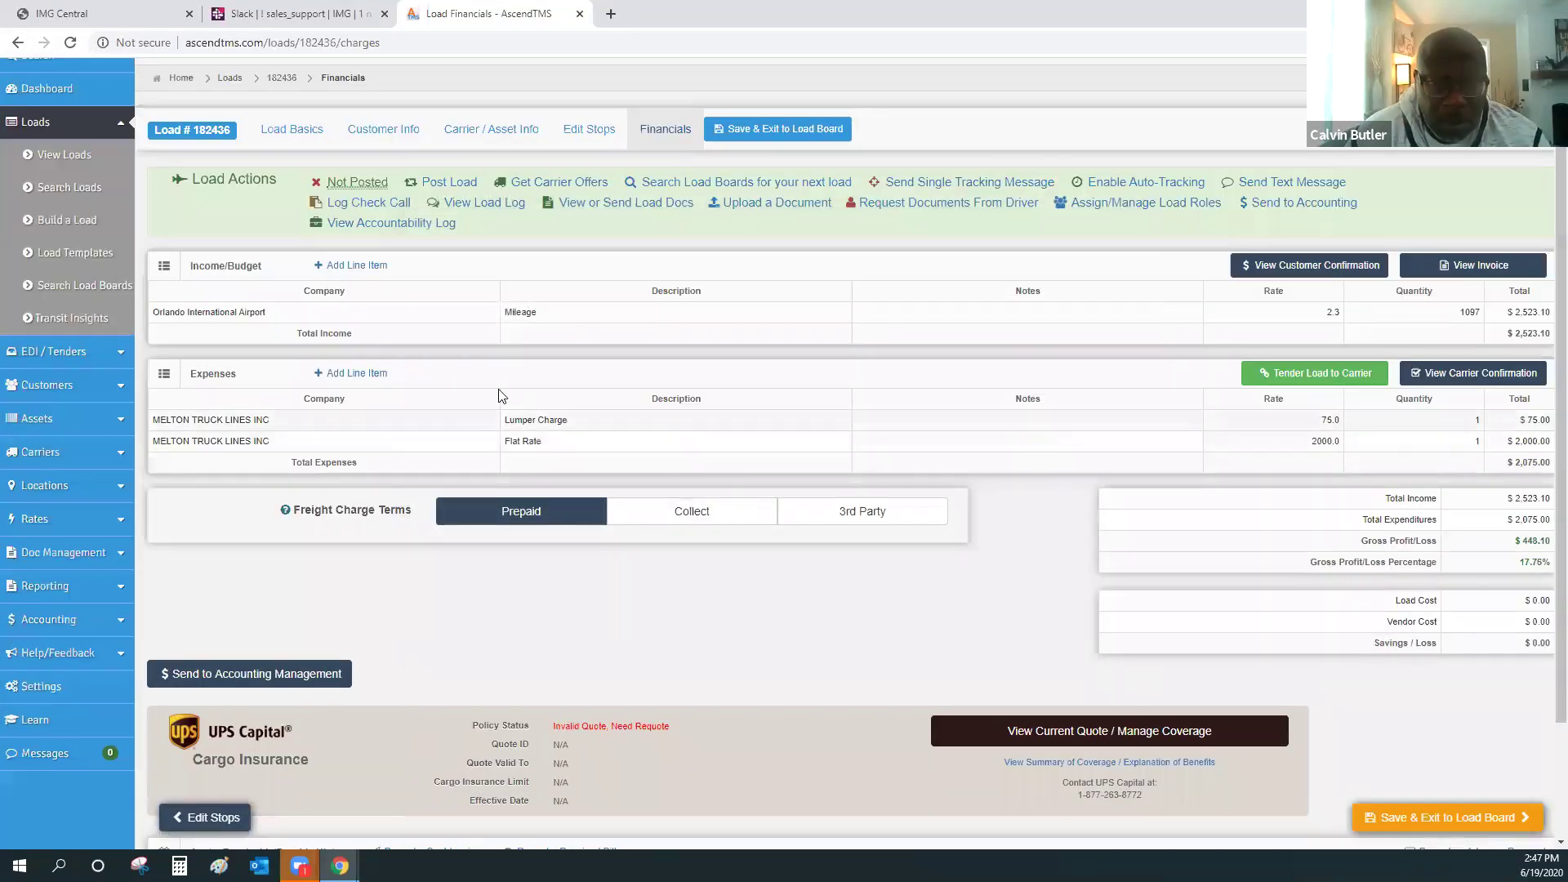
# Step: Start another expense item payable to MELTON TRUCK LINES INC with the category "2% Service Fee & 2% Quick Pay = 4%"
pyautogui.click(347, 376)
pyautogui.click(623, 338)
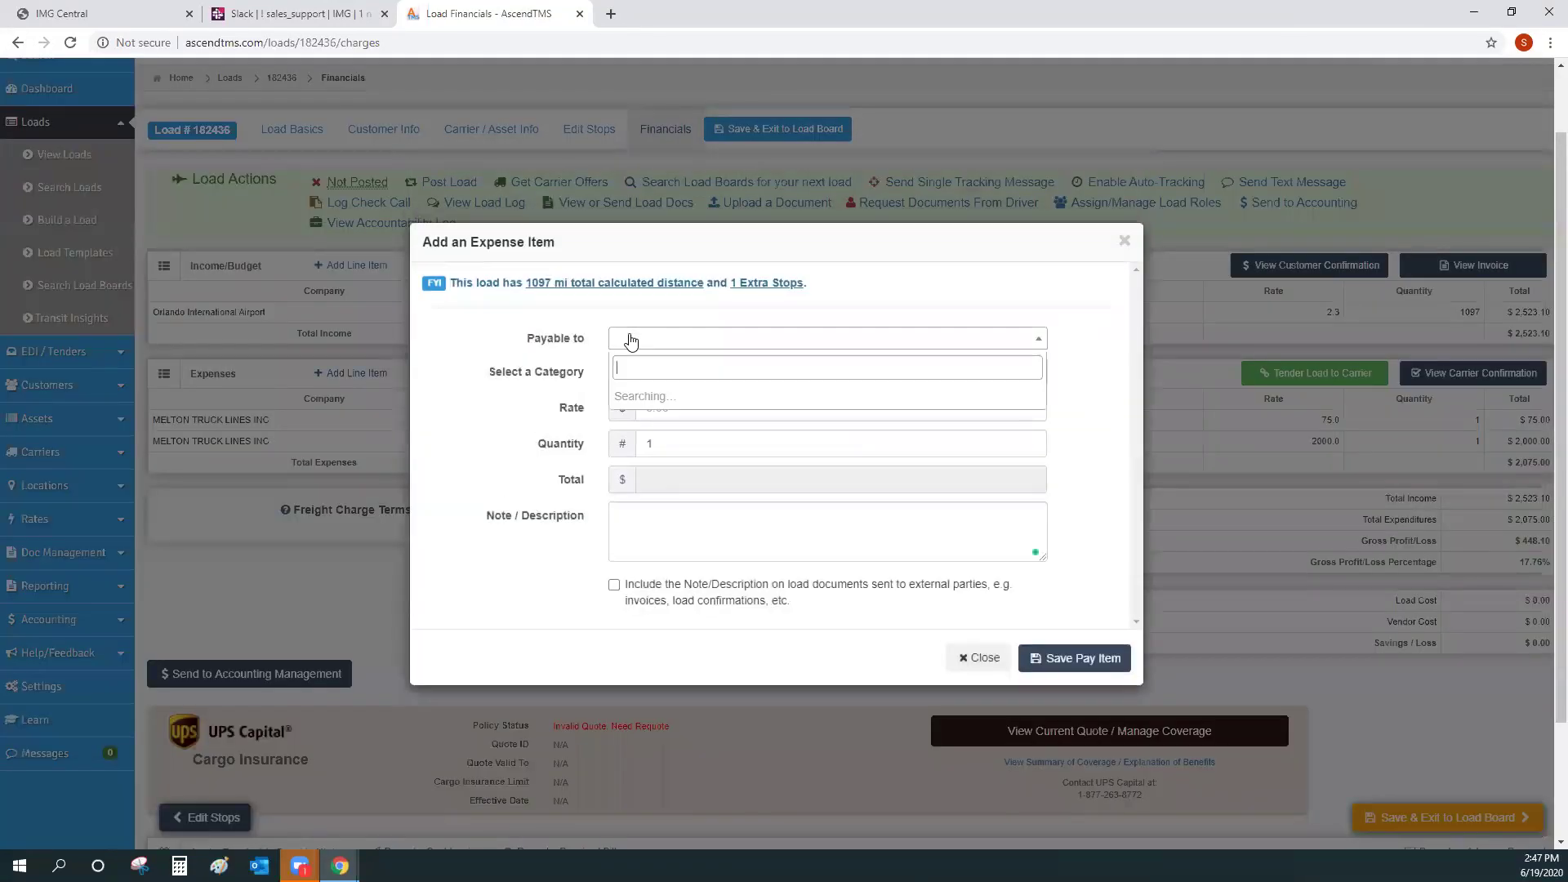
pyautogui.click(700, 448)
pyautogui.click(666, 372)
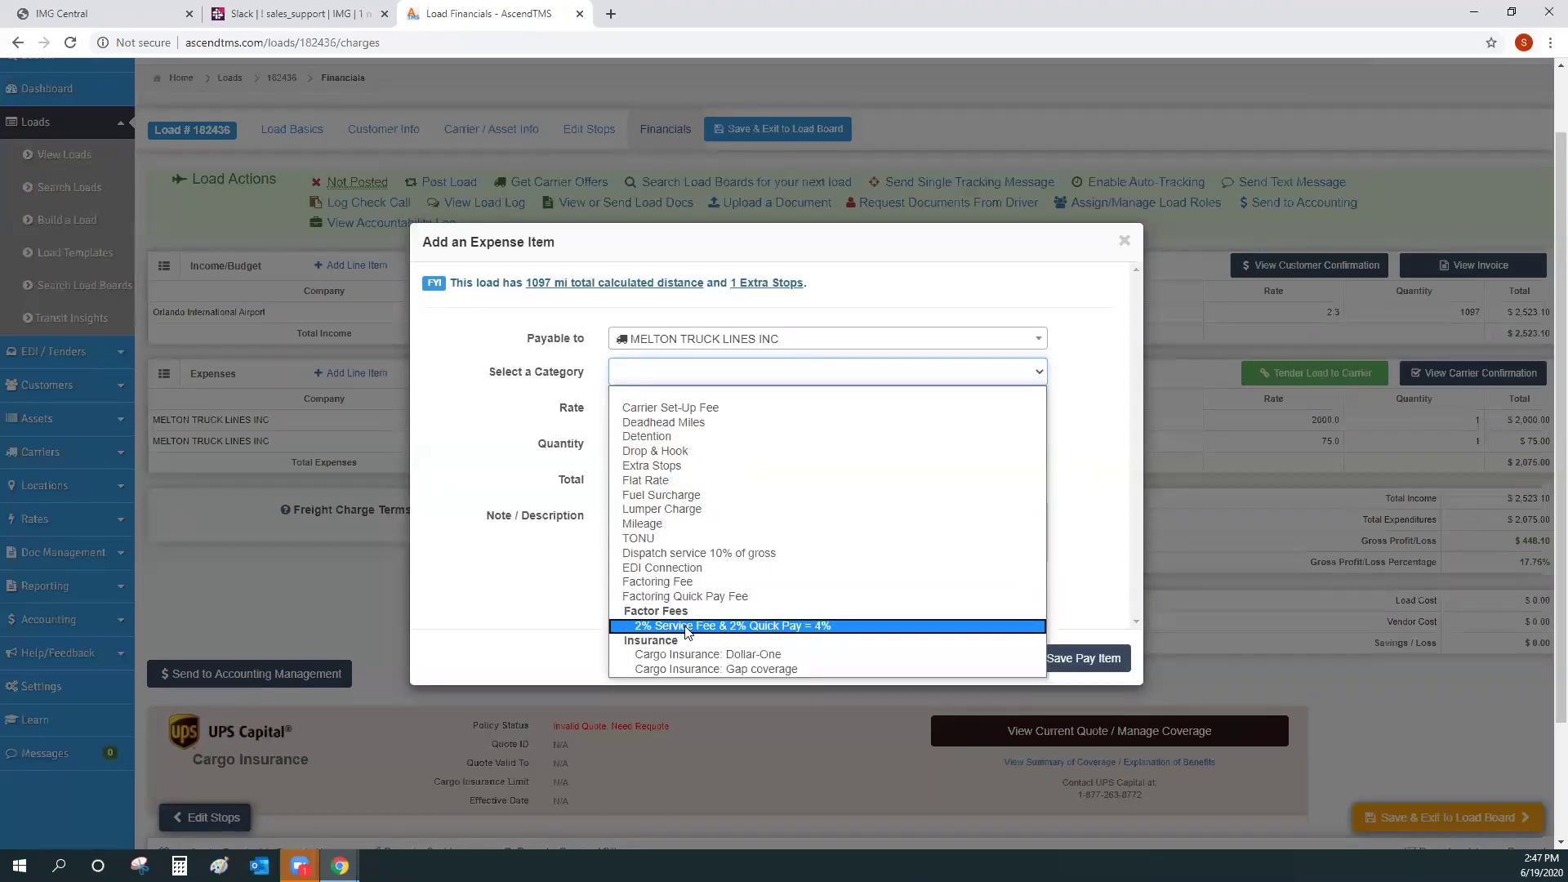
pyautogui.click(752, 626)
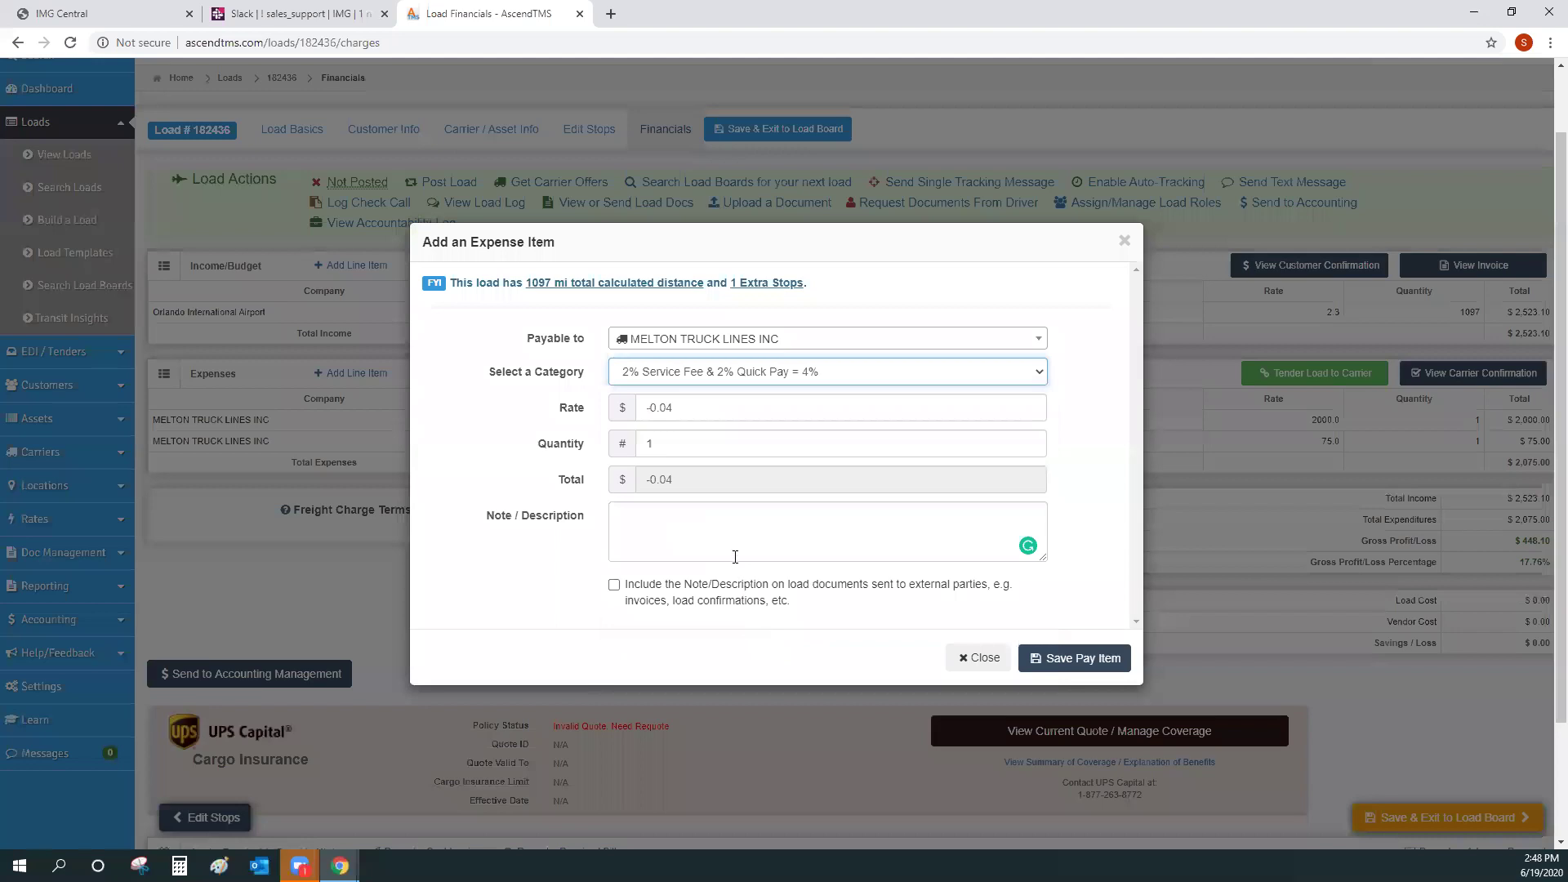
# Step: Set the service and quick pay fee's quantity to 2000 and save the pay item without a note
pyautogui.click(575, 414)
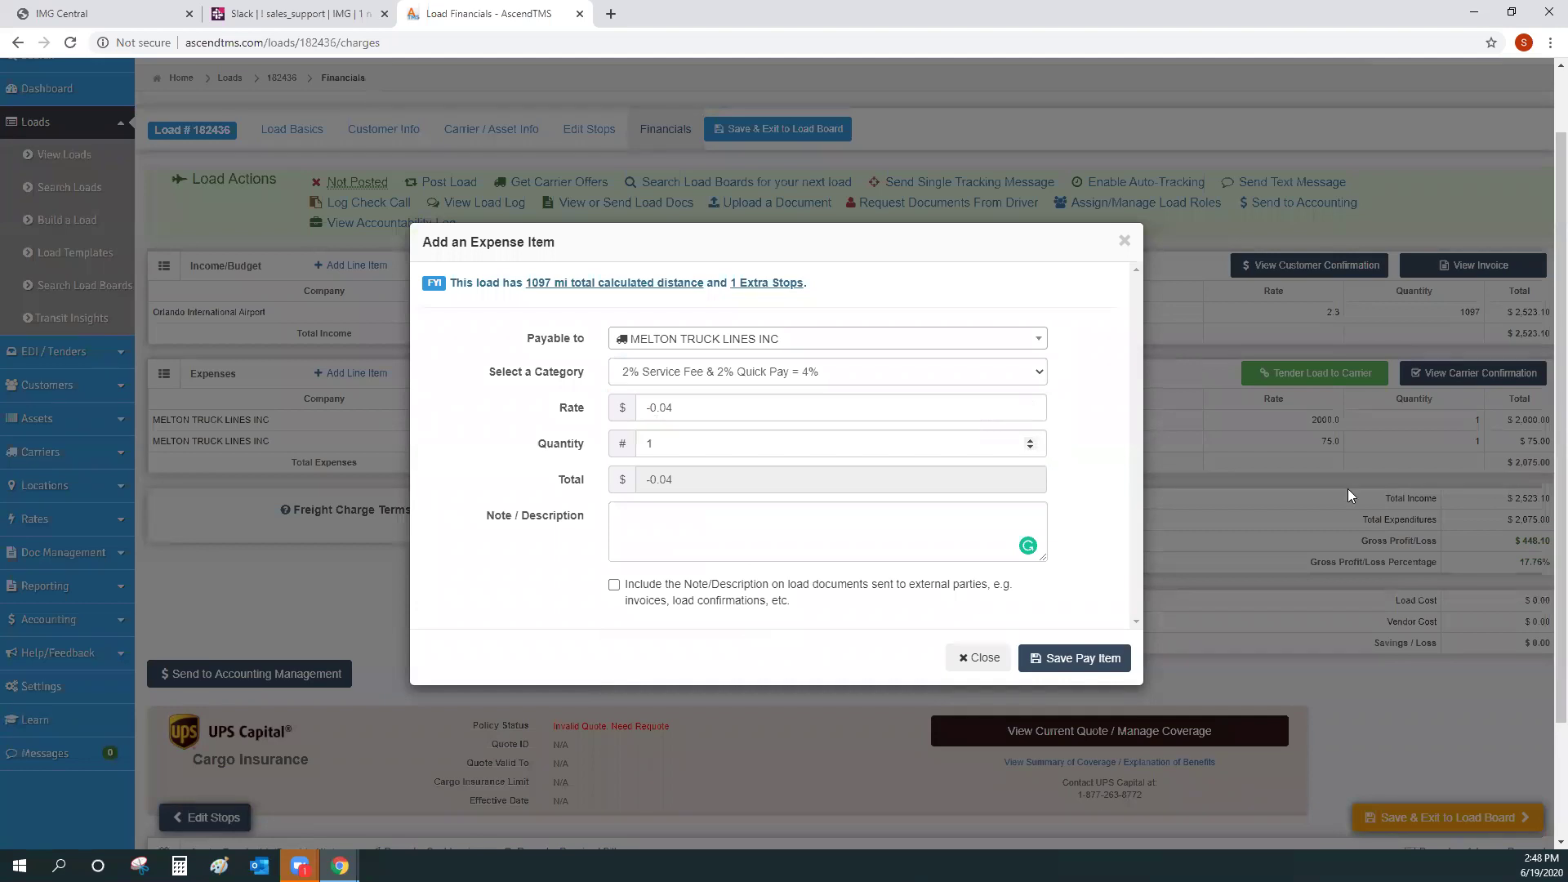
pyautogui.doubleClick(671, 443)
pyautogui.write('2000')
pyautogui.click(715, 519)
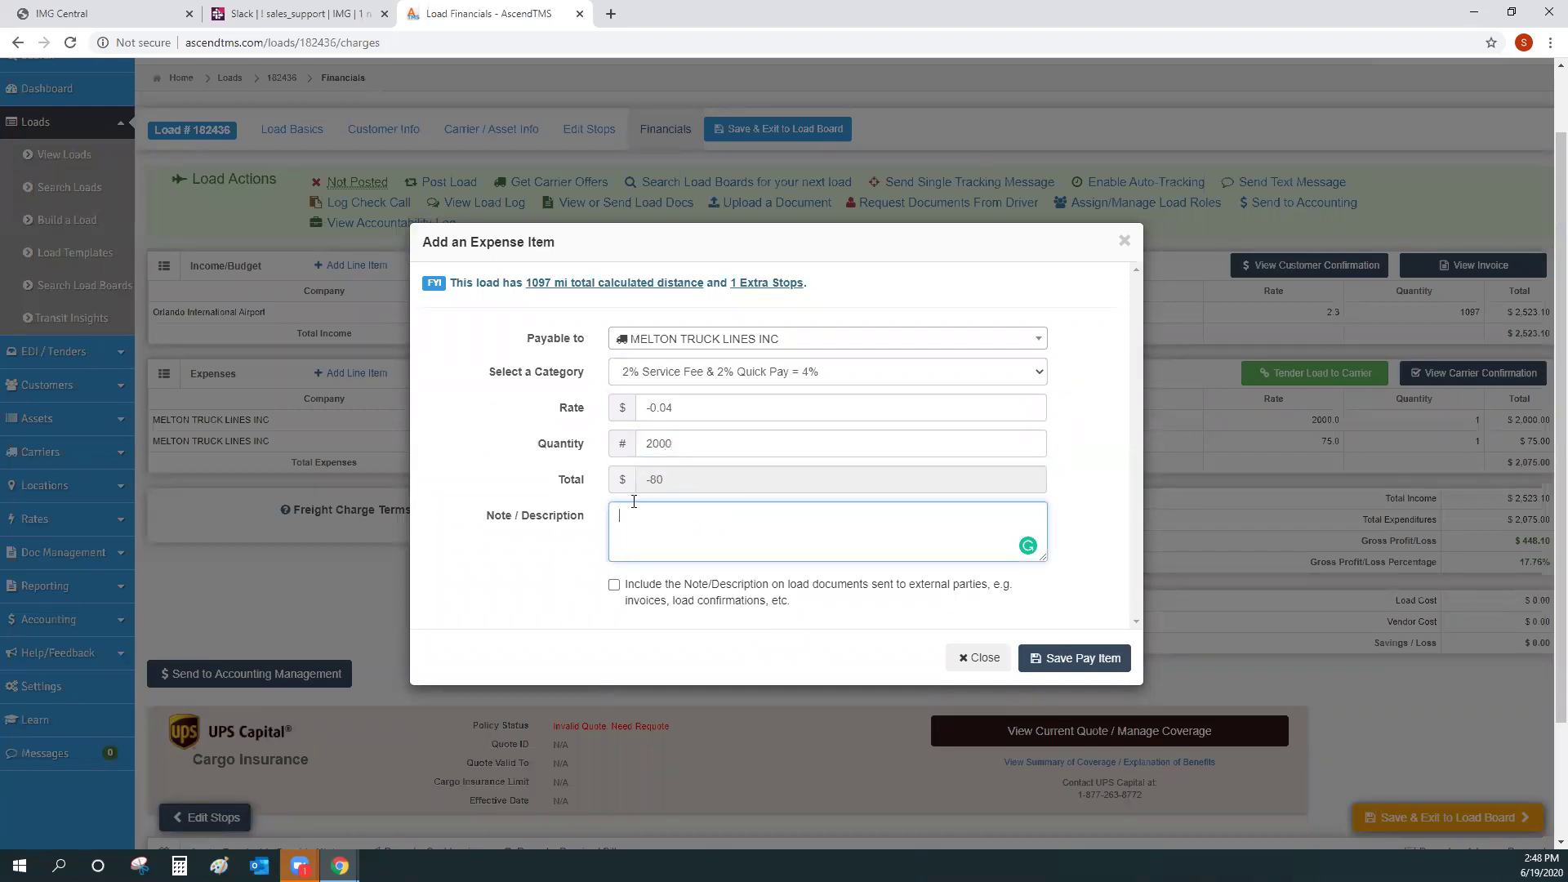
pyautogui.click(1073, 654)
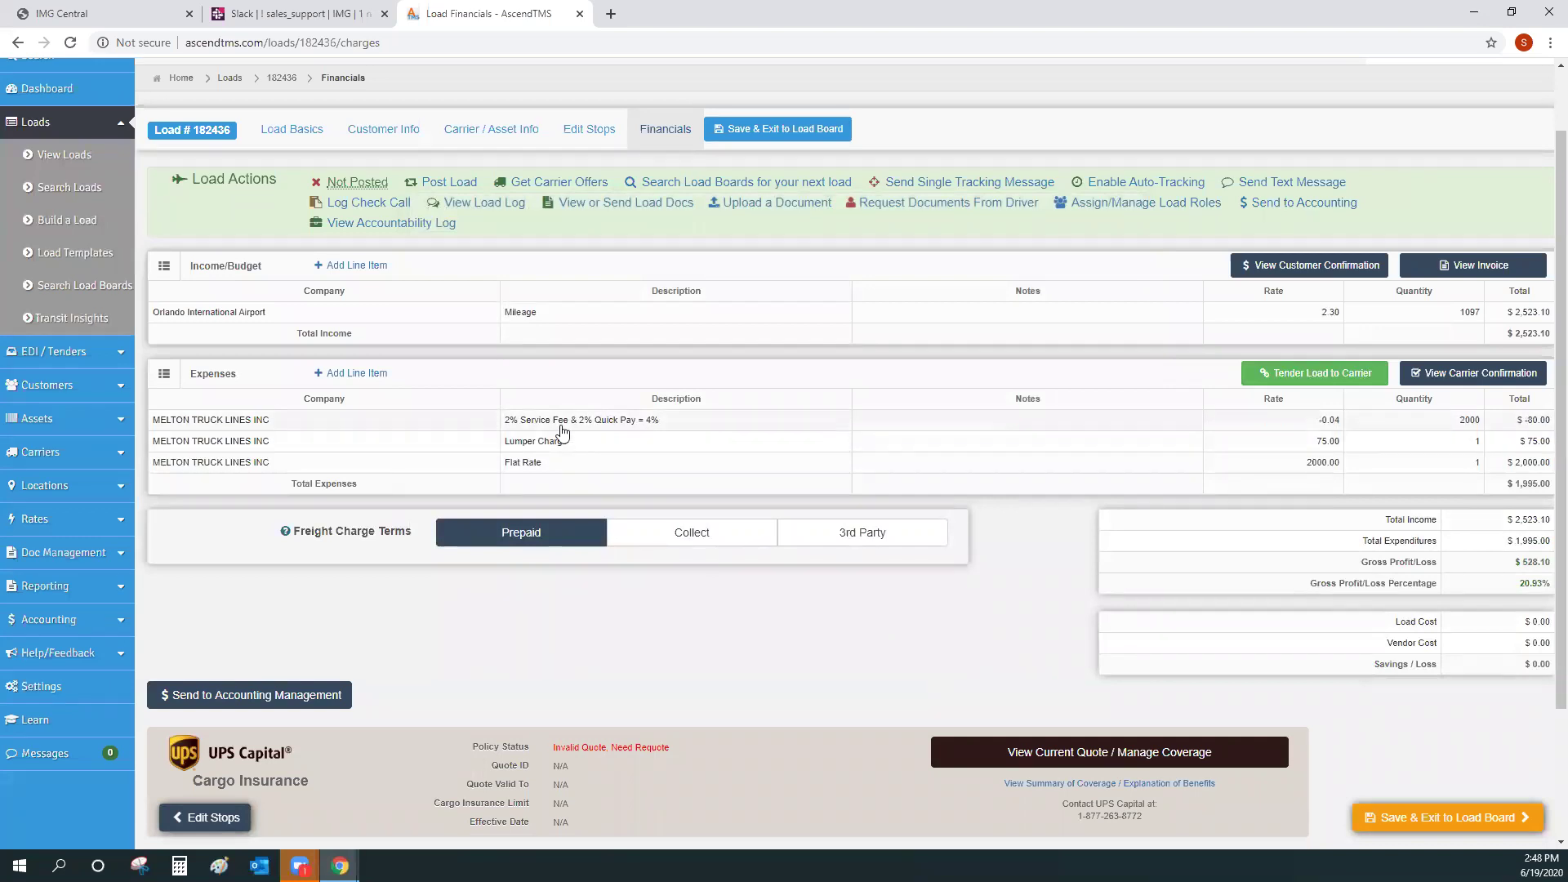
# Step: Review the load's income and expense items, profit totals, cargo insurance and receivable/payable history
pyautogui.moveTo(562, 427); pyautogui.dragTo(599, 464)
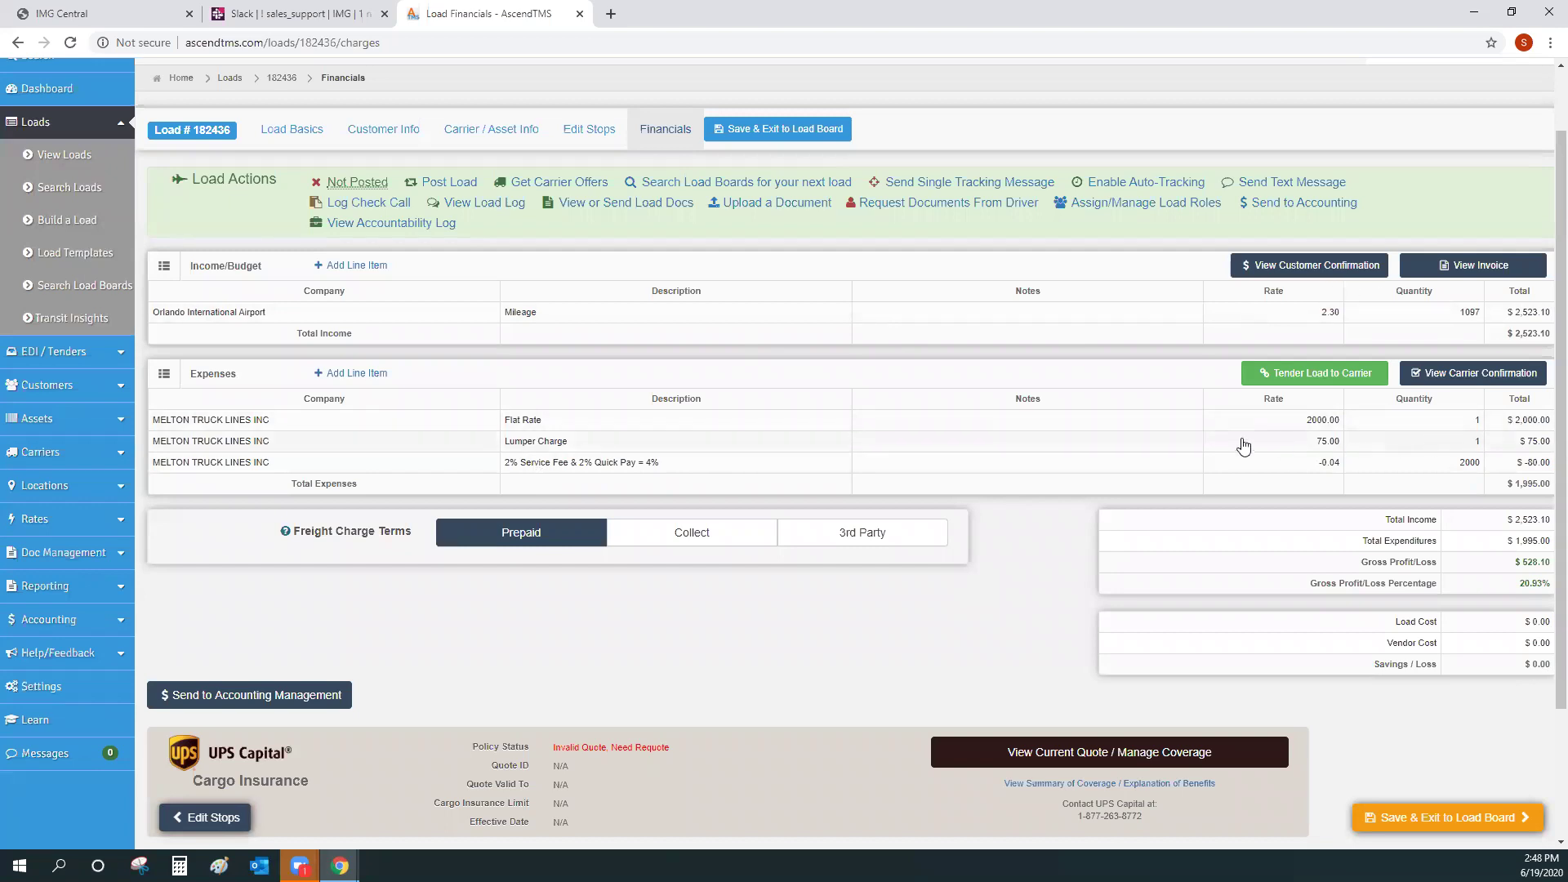
pyautogui.scroll(-1, 1258, 453)
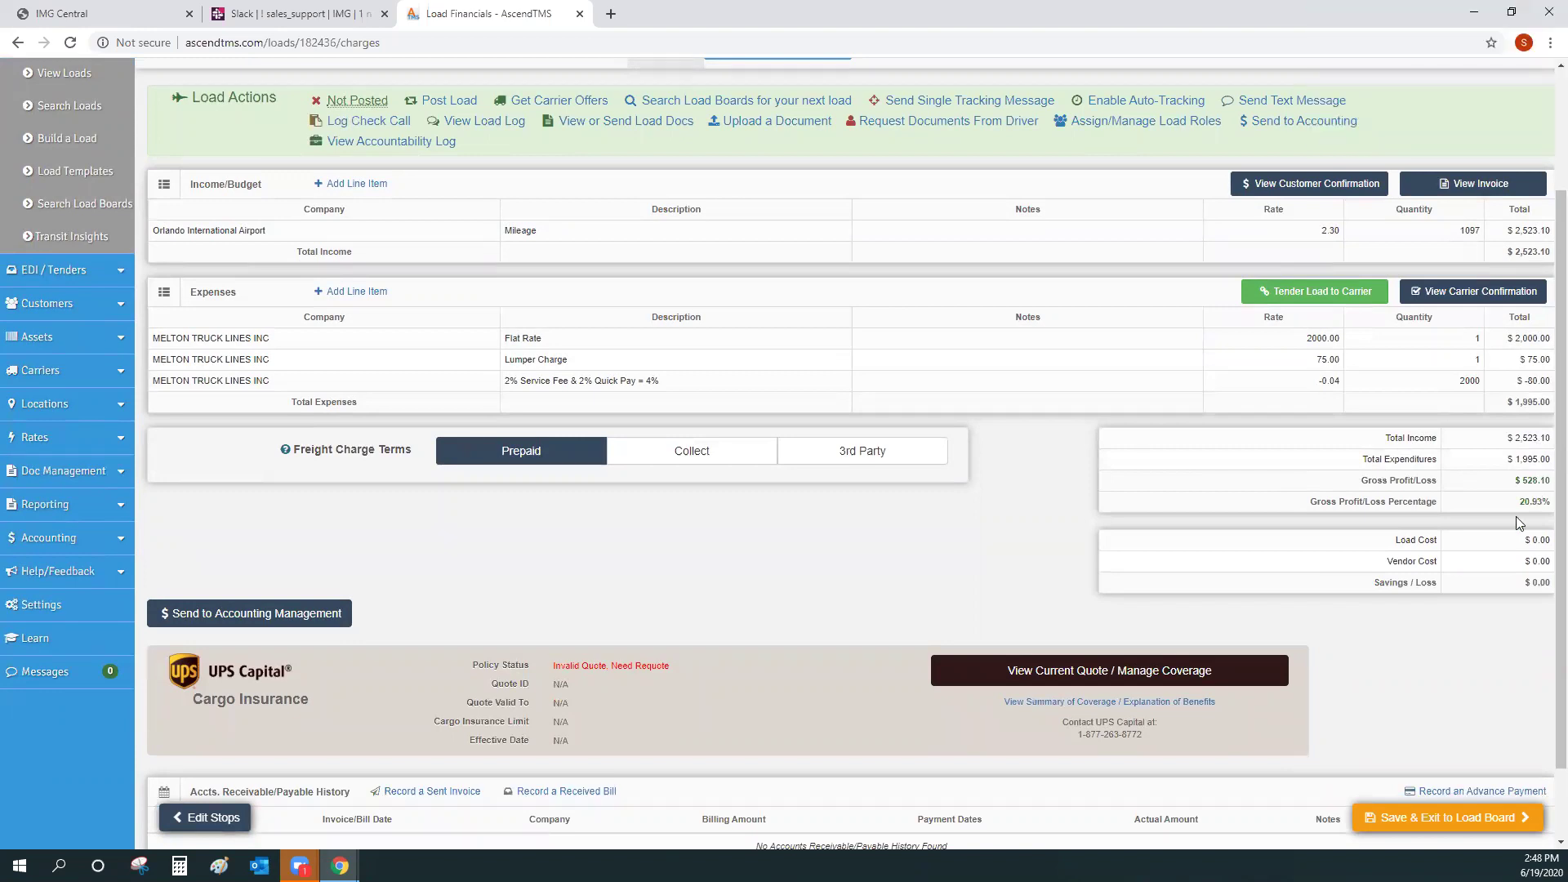
pyautogui.scroll(2, 1033, 523)
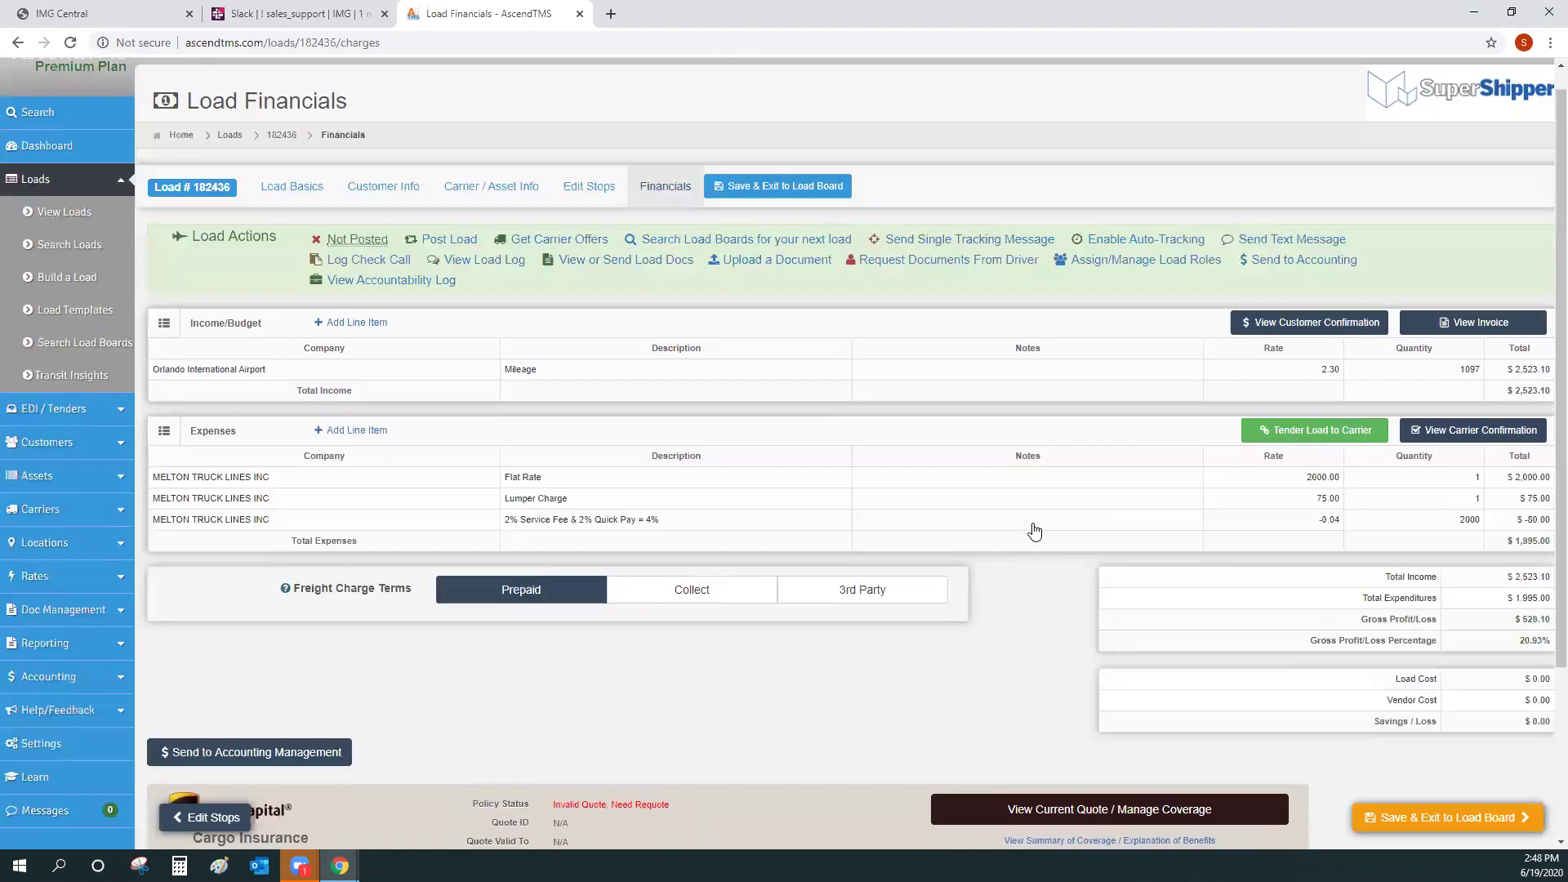
pyautogui.scroll(1, 1034, 531)
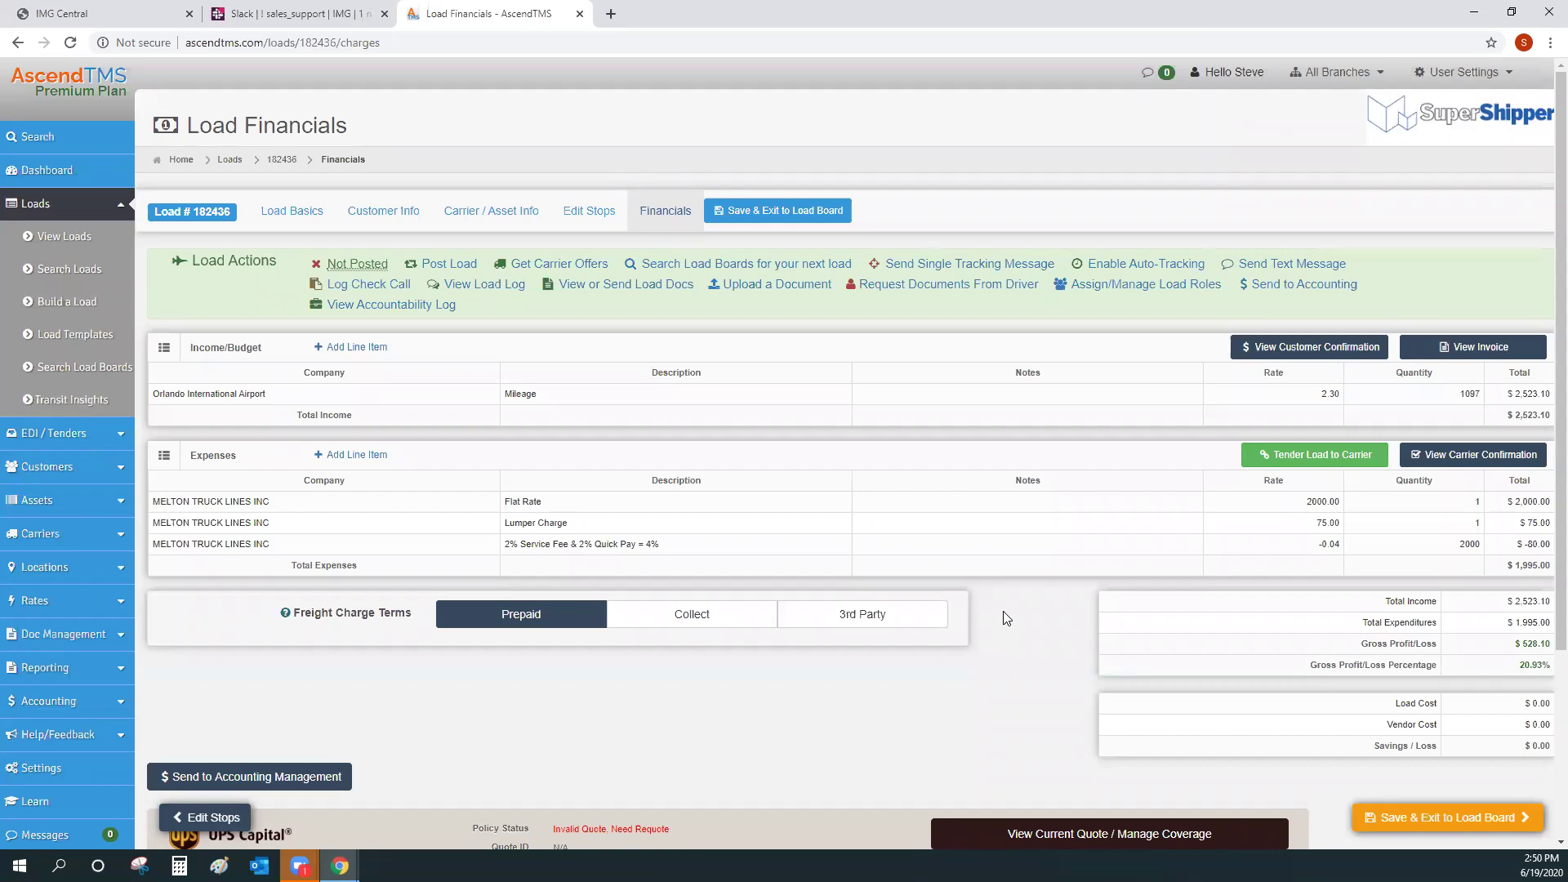
pyautogui.scroll(-3, 674, 506)
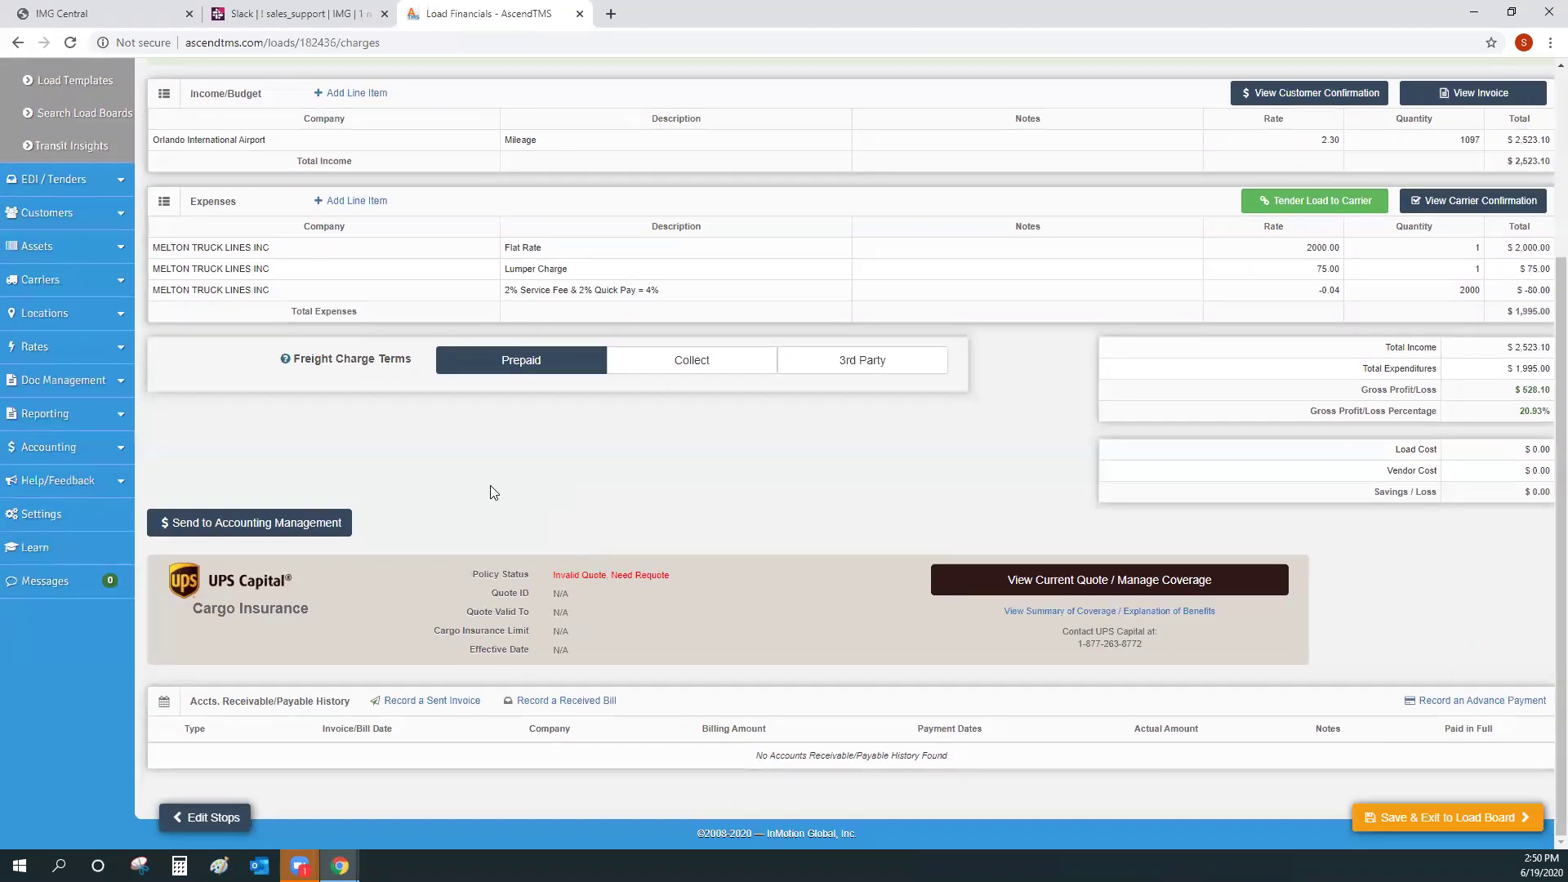
pyautogui.scroll(3, 490, 485)
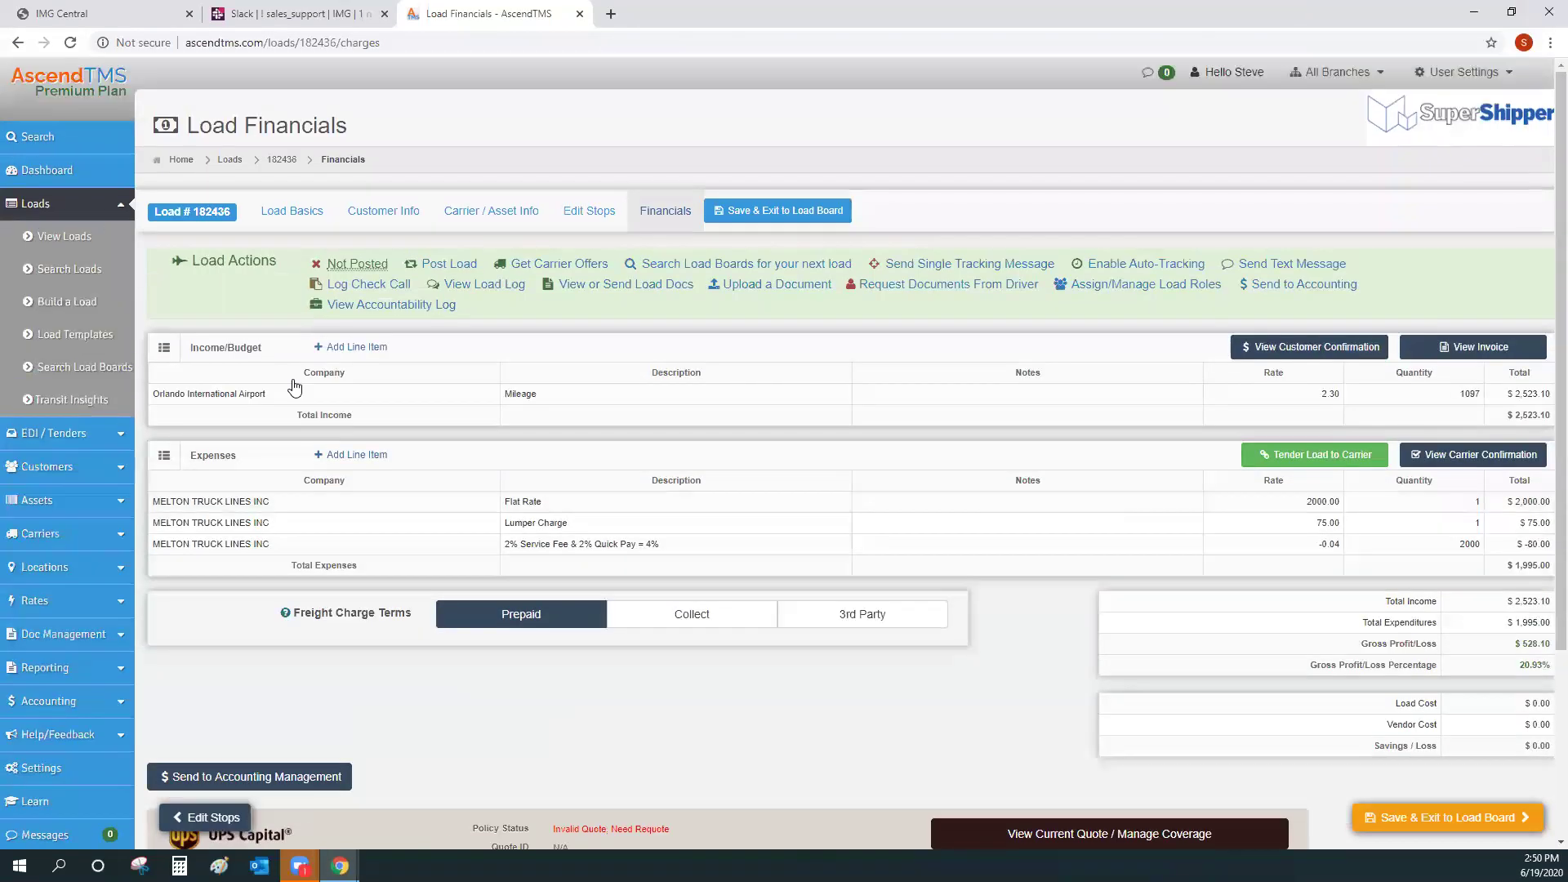
# Step: Open the list of documents attached to the load for viewing or sending
pyautogui.click(625, 287)
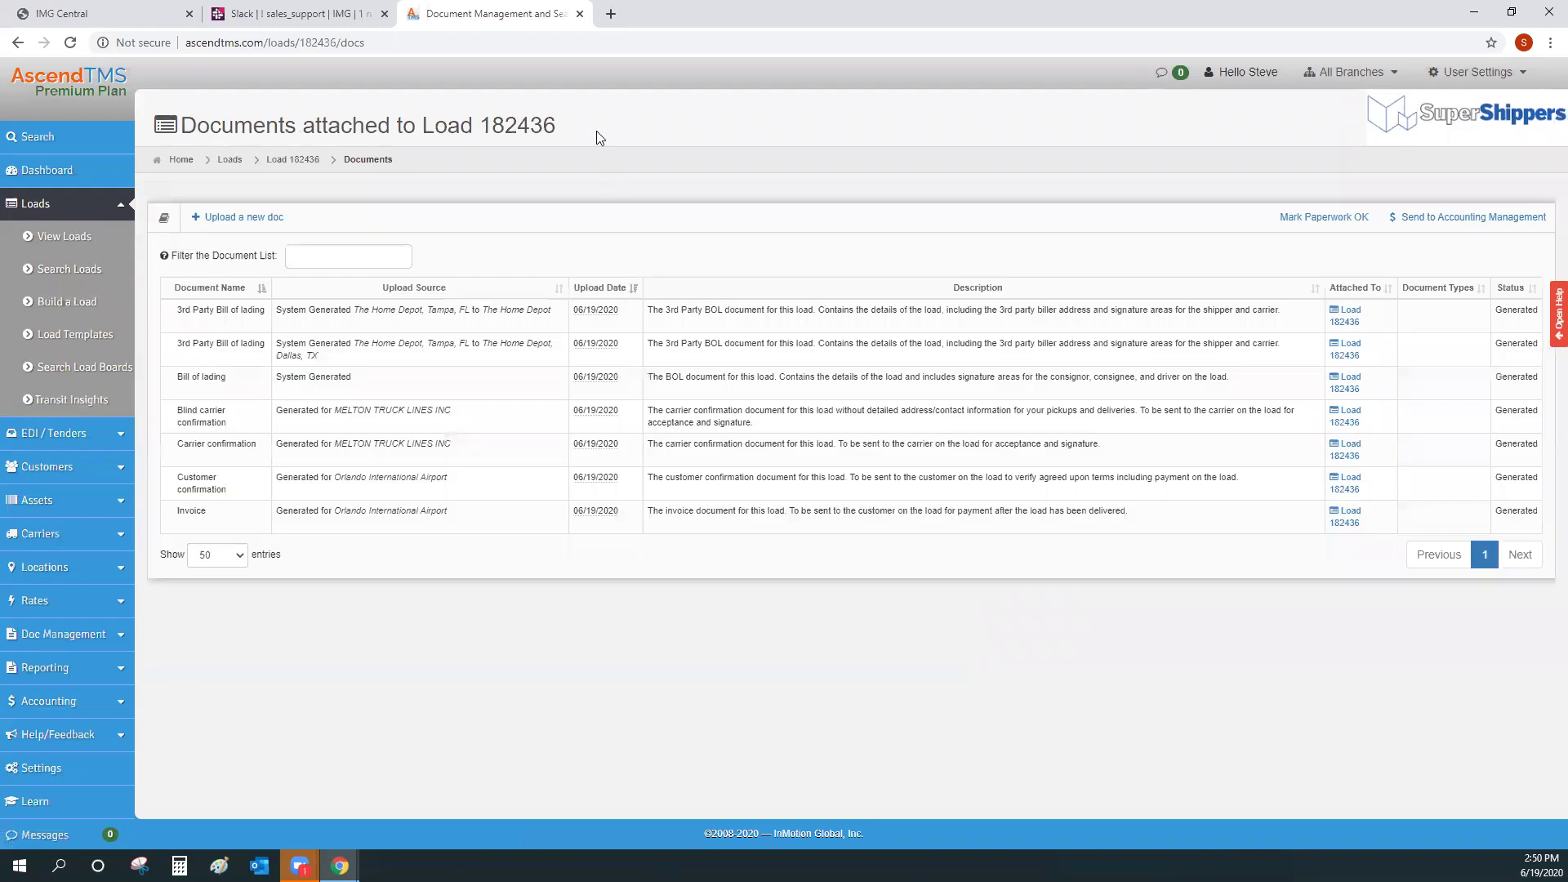
pyautogui.moveTo(160, 123); pyautogui.dragTo(597, 117)
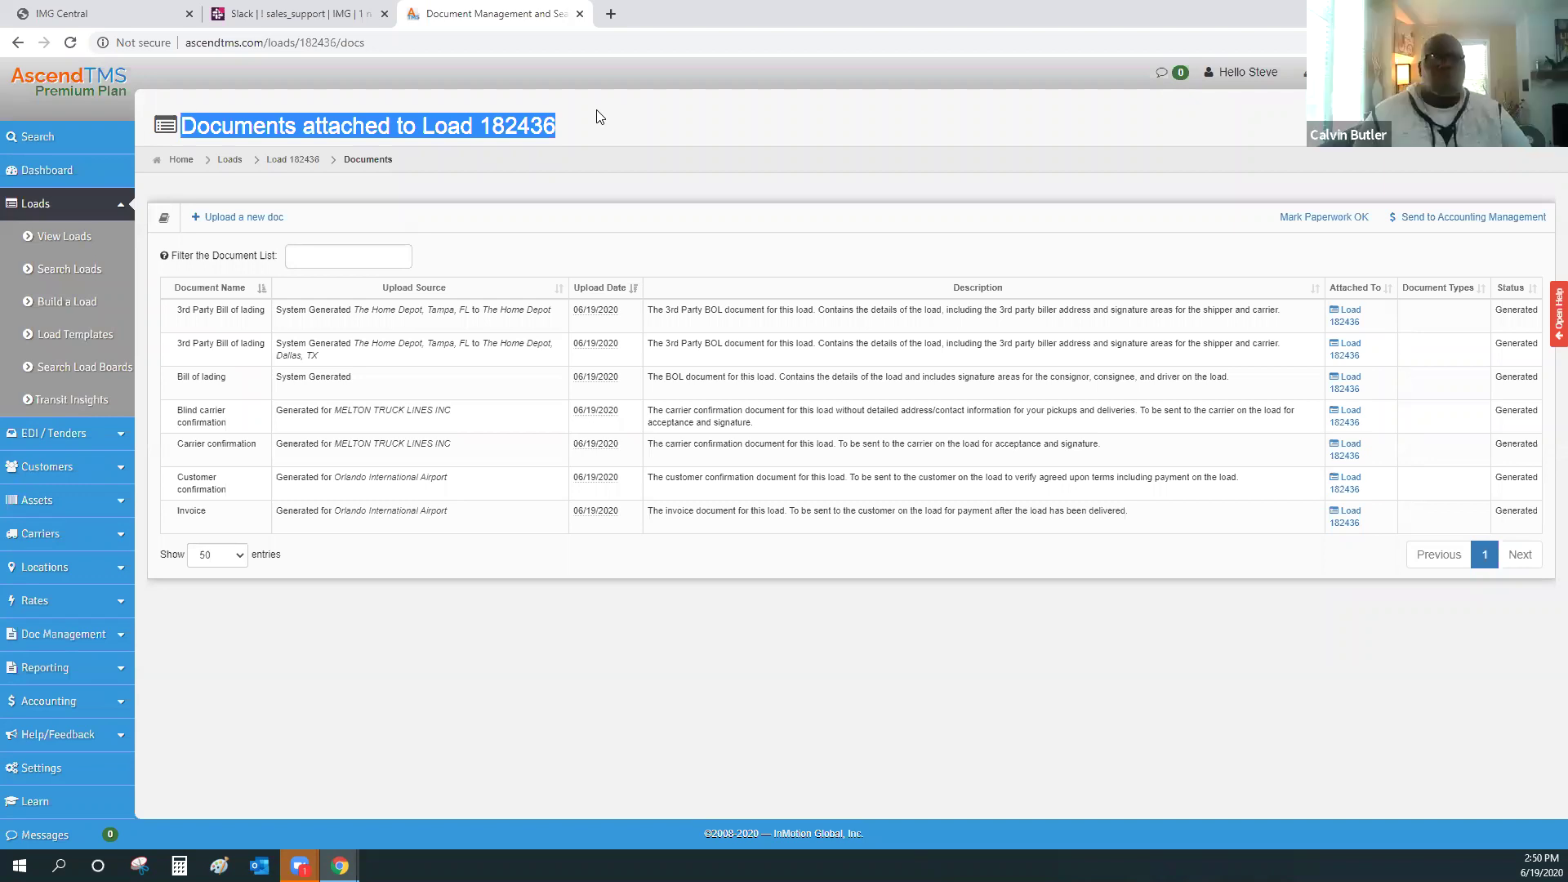
pyautogui.click(597, 116)
pyautogui.moveTo(480, 125); pyautogui.dragTo(579, 128)
pyautogui.click(596, 133)
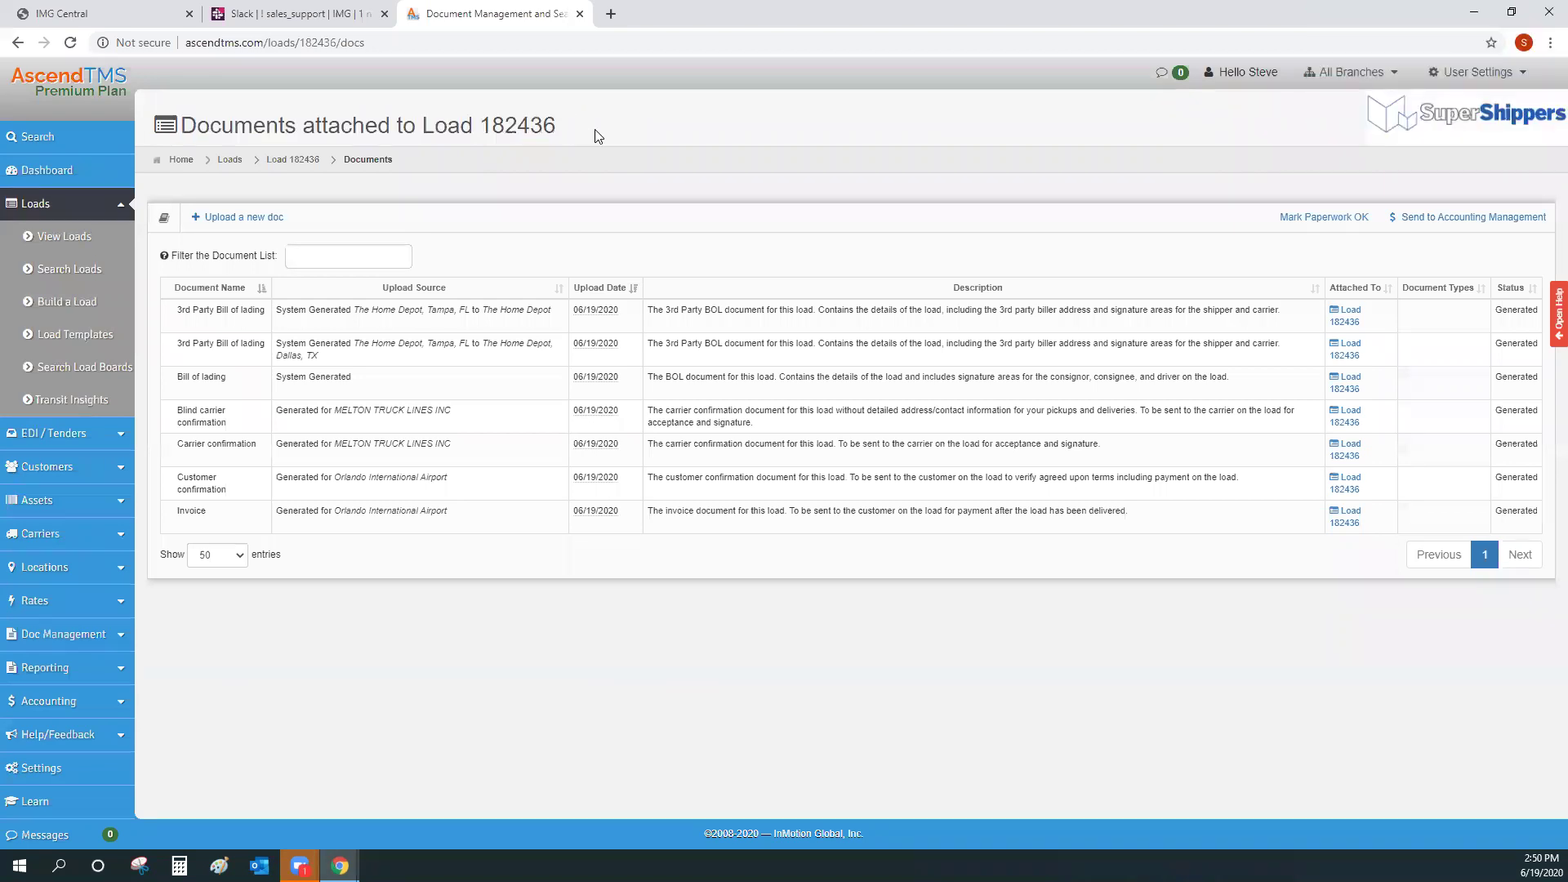
# Step: Select all the generated load documents, from the bills of lading and confirmations through the invoice
pyautogui.click(206, 319)
pyautogui.click(217, 358)
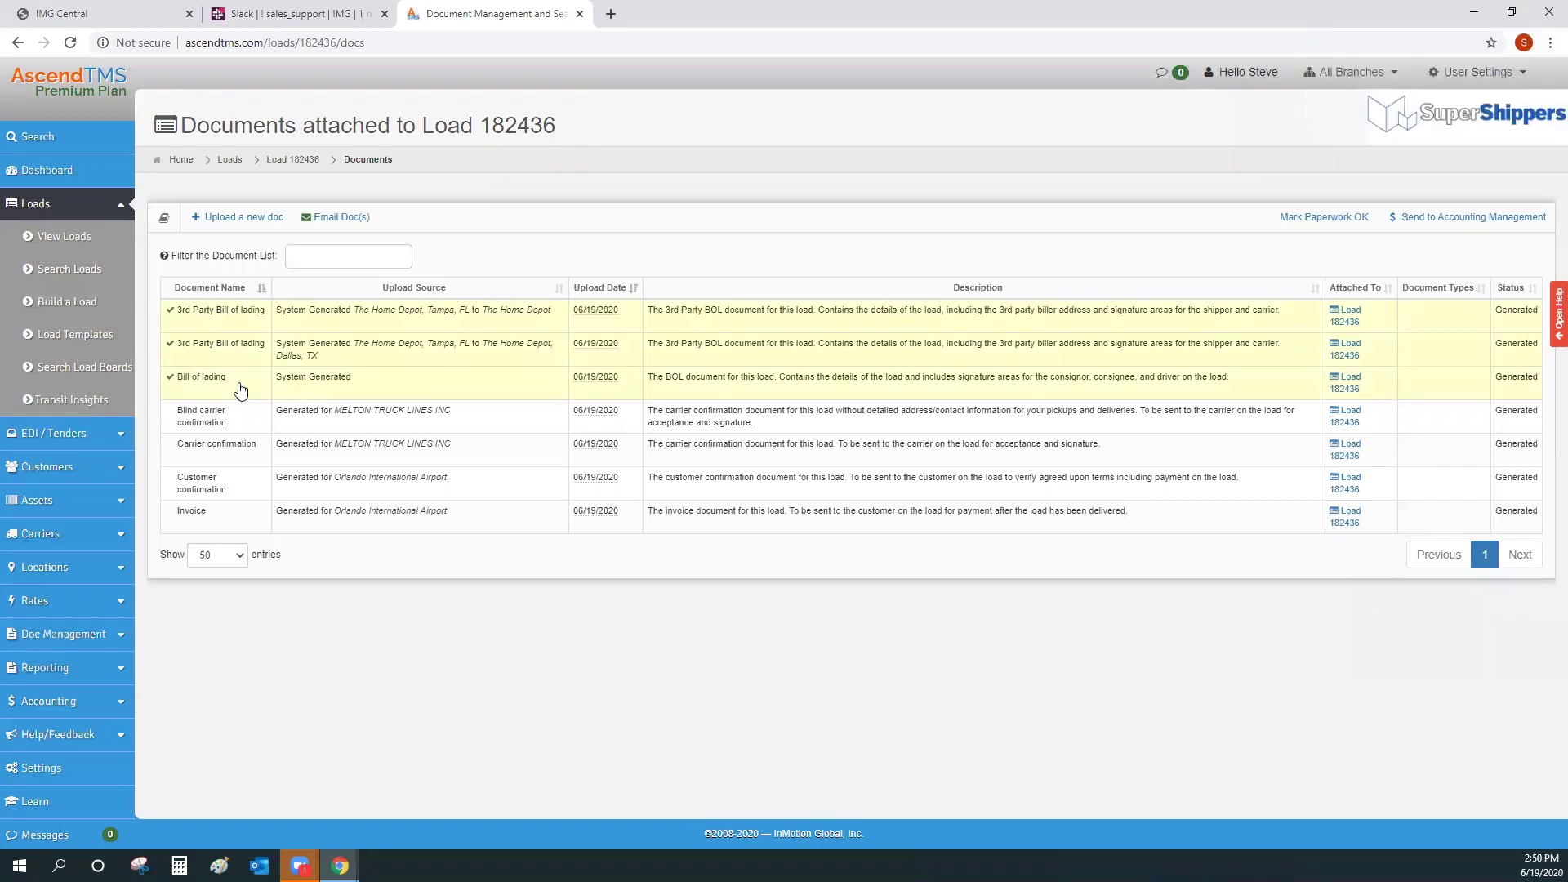
pyautogui.click(242, 417)
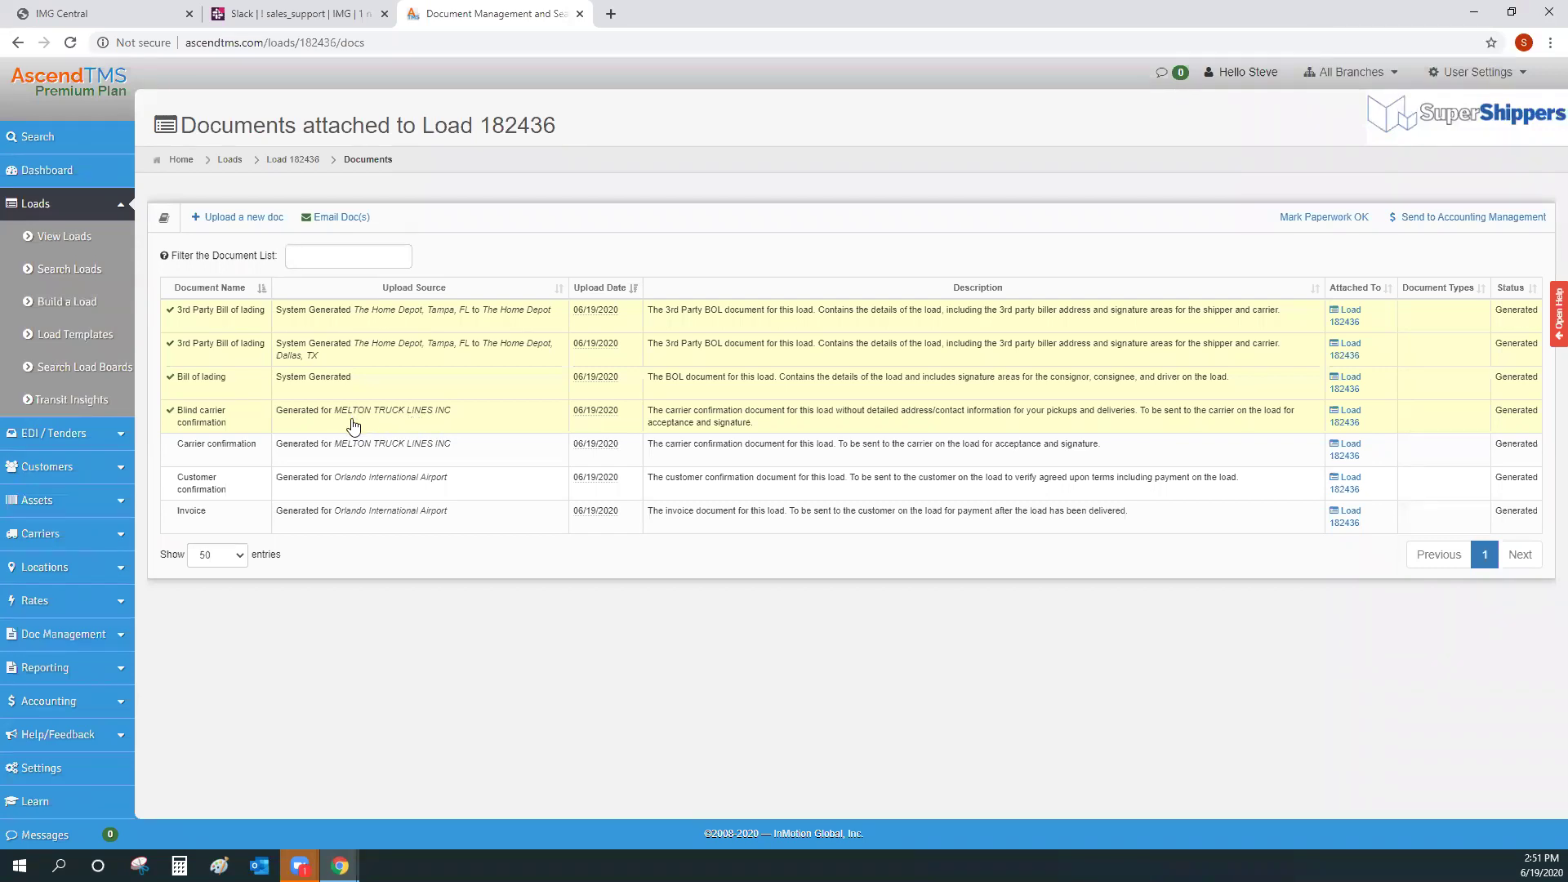
pyautogui.click(214, 464)
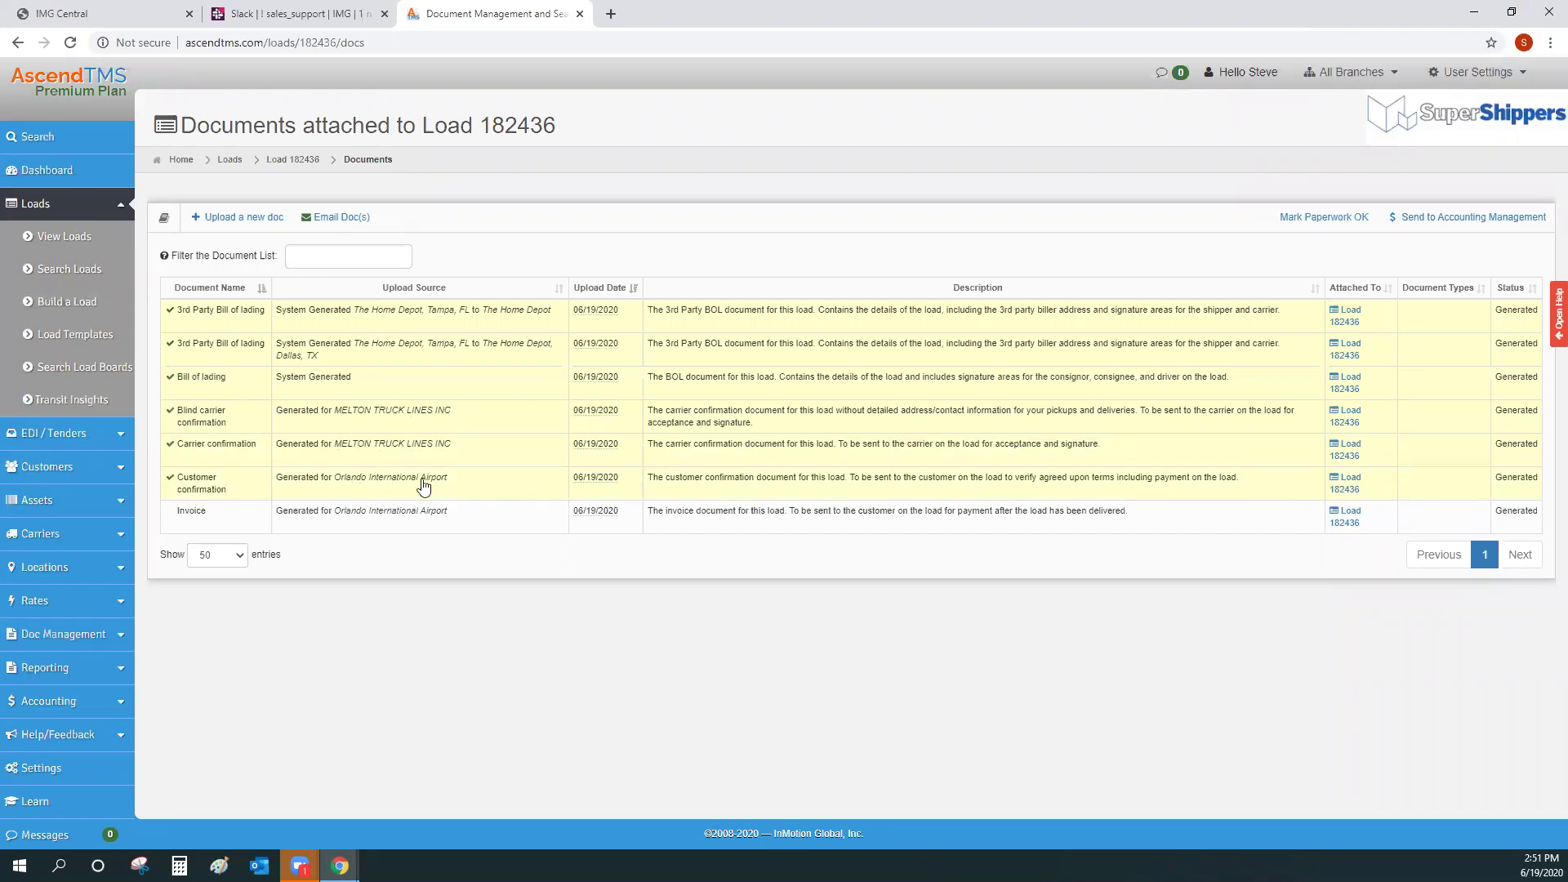
pyautogui.click(237, 523)
# Step: Deselect every load document except the Carrier confirmation
pyautogui.click(238, 525)
pyautogui.click(239, 491)
pyautogui.click(241, 416)
pyautogui.click(241, 381)
pyautogui.click(243, 350)
pyautogui.click(244, 317)
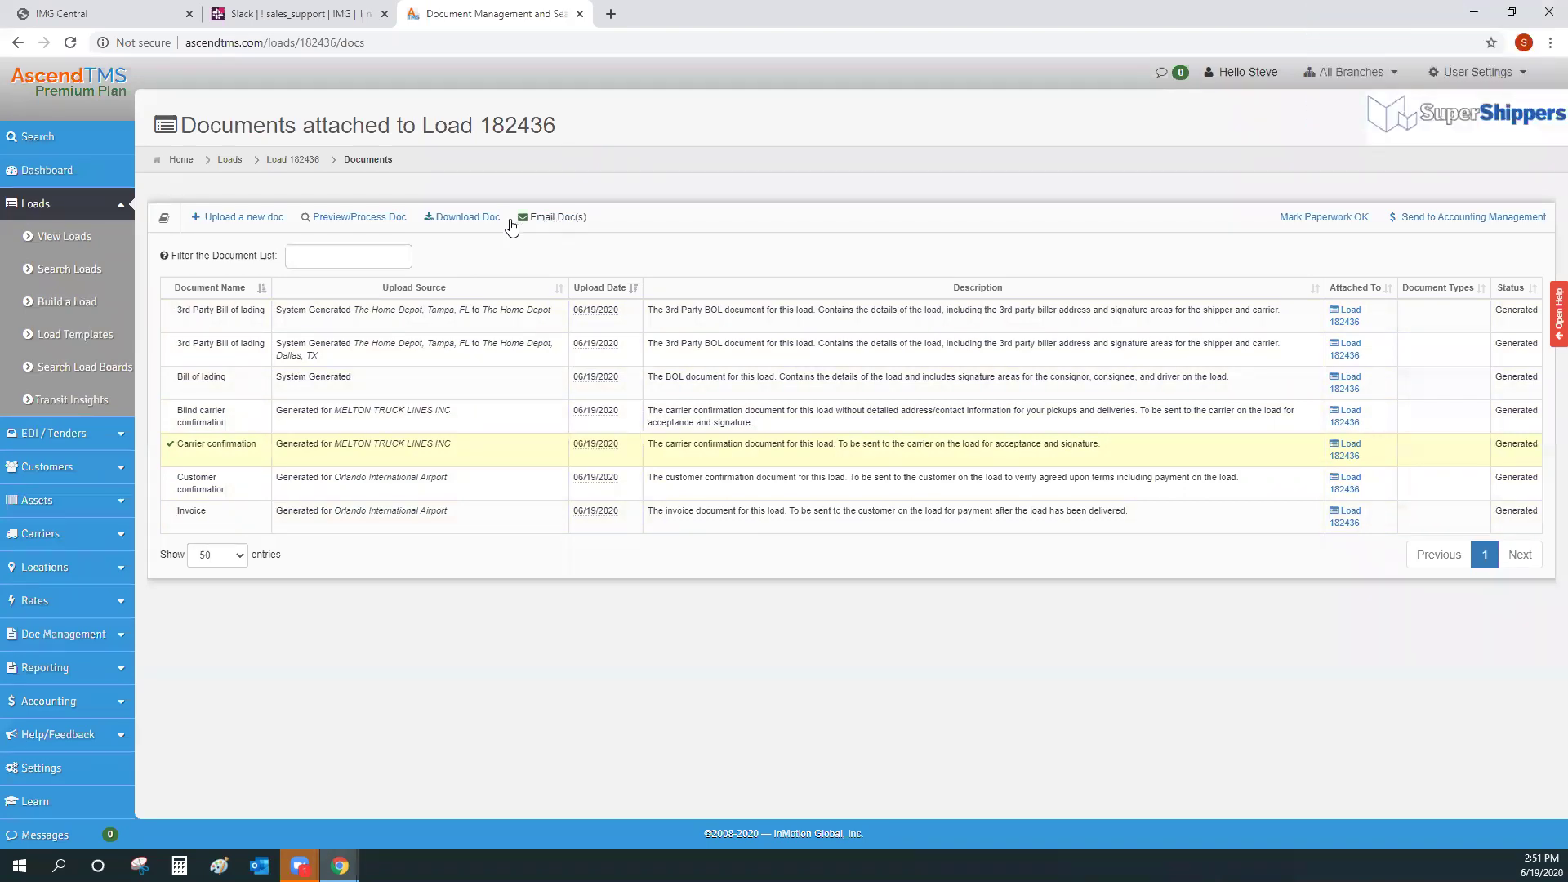
# Step: Preview the Carrier confirmation and examine its carrier information, references, stops, pay items, terms and signature section
pyautogui.click(340, 218)
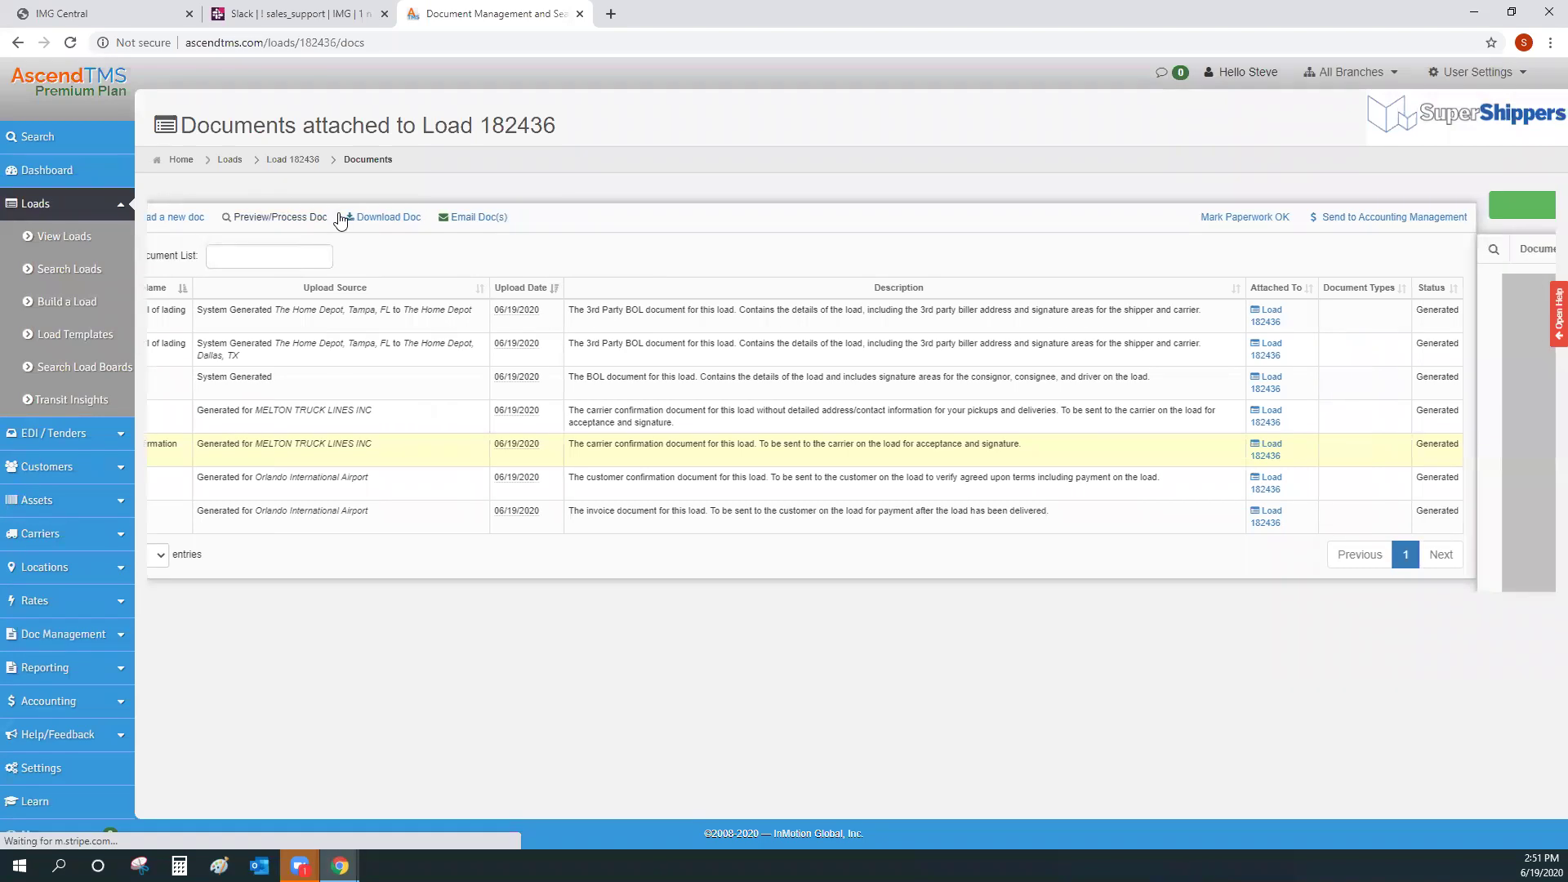
pyautogui.scroll(-2, 845, 136)
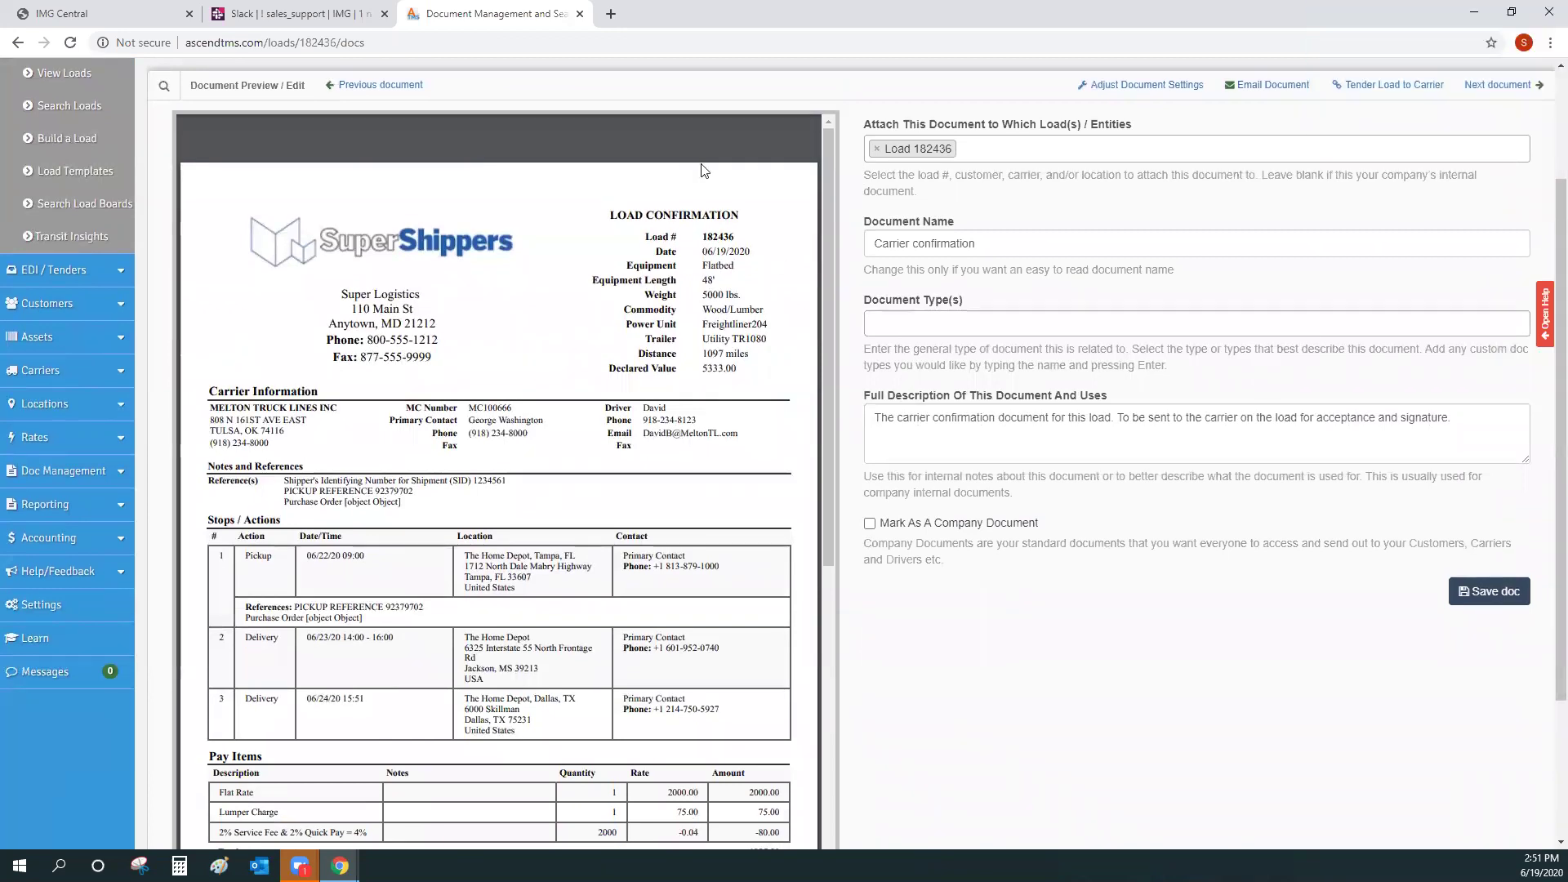
pyautogui.moveTo(739, 140)
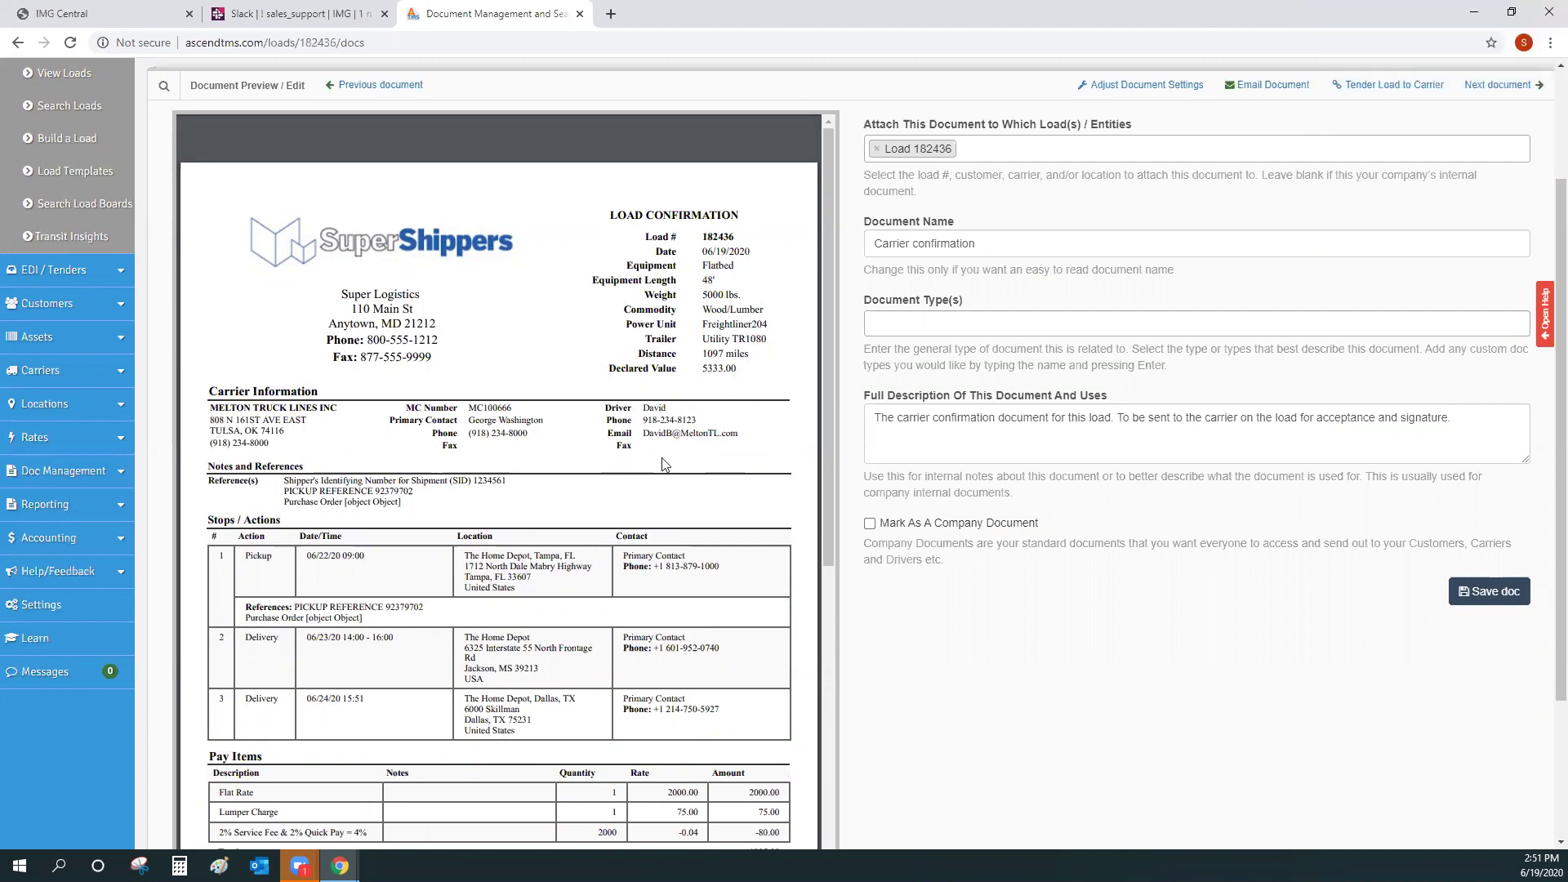
pyautogui.scroll(-2, 297, 310)
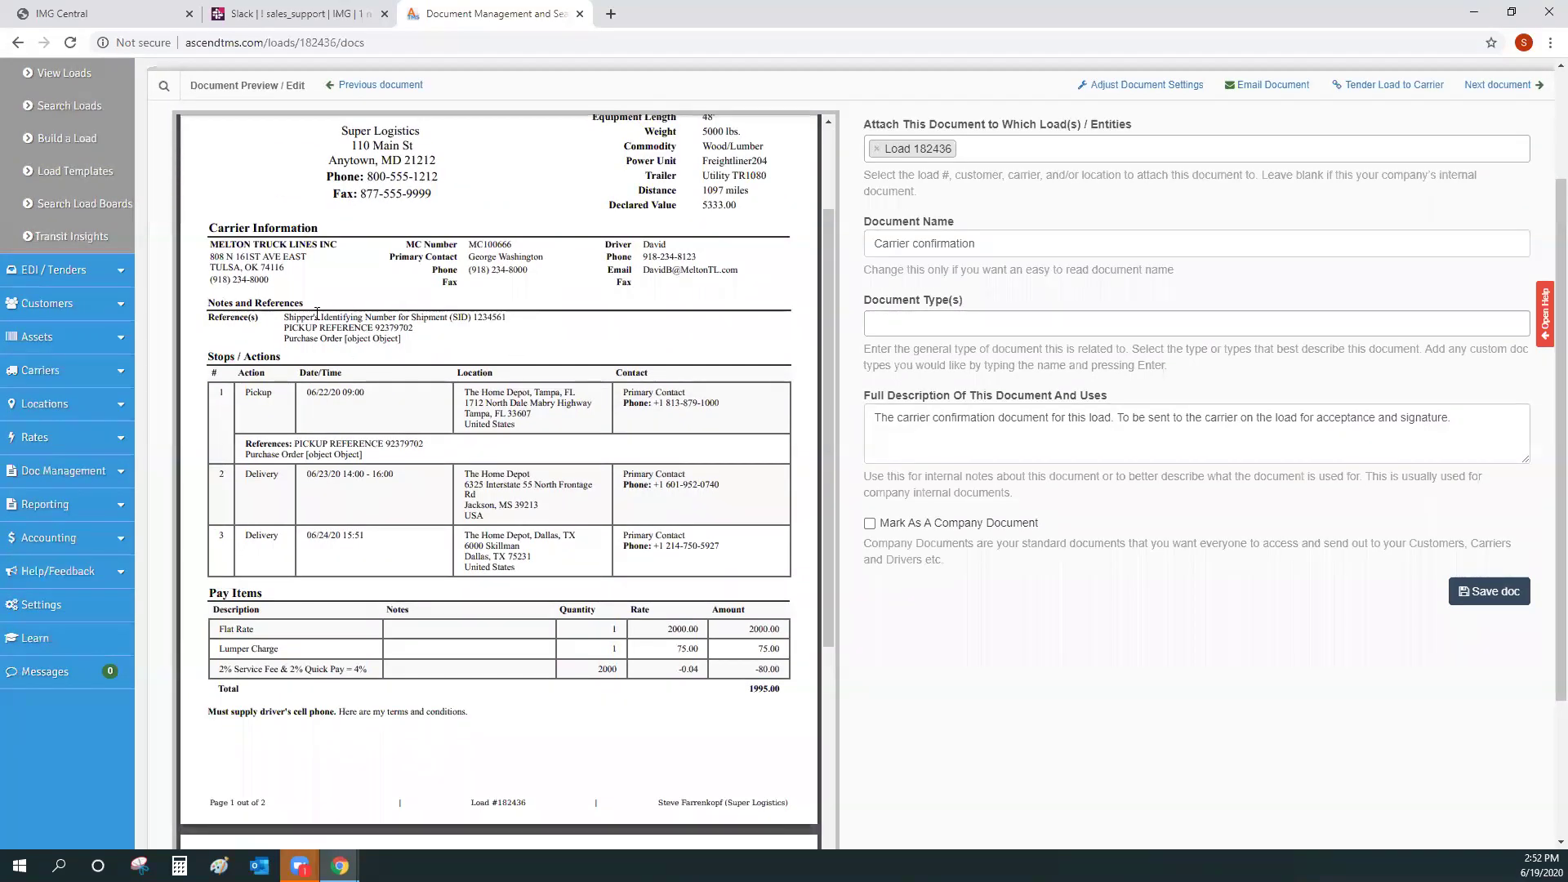
pyautogui.scroll(-1, 309, 343)
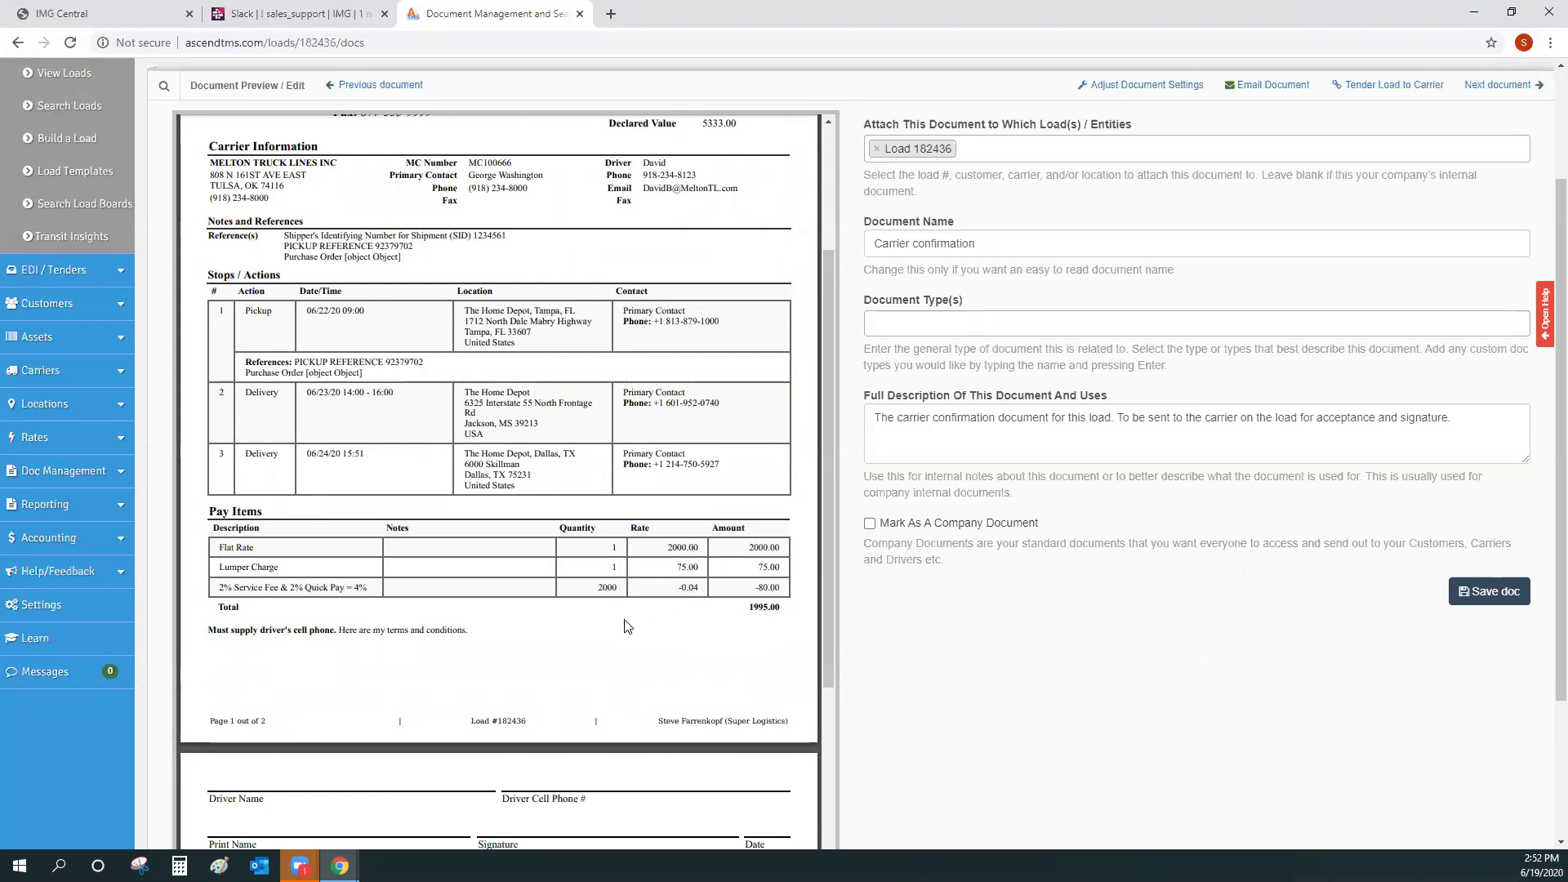
pyautogui.scroll(-2, 409, 625)
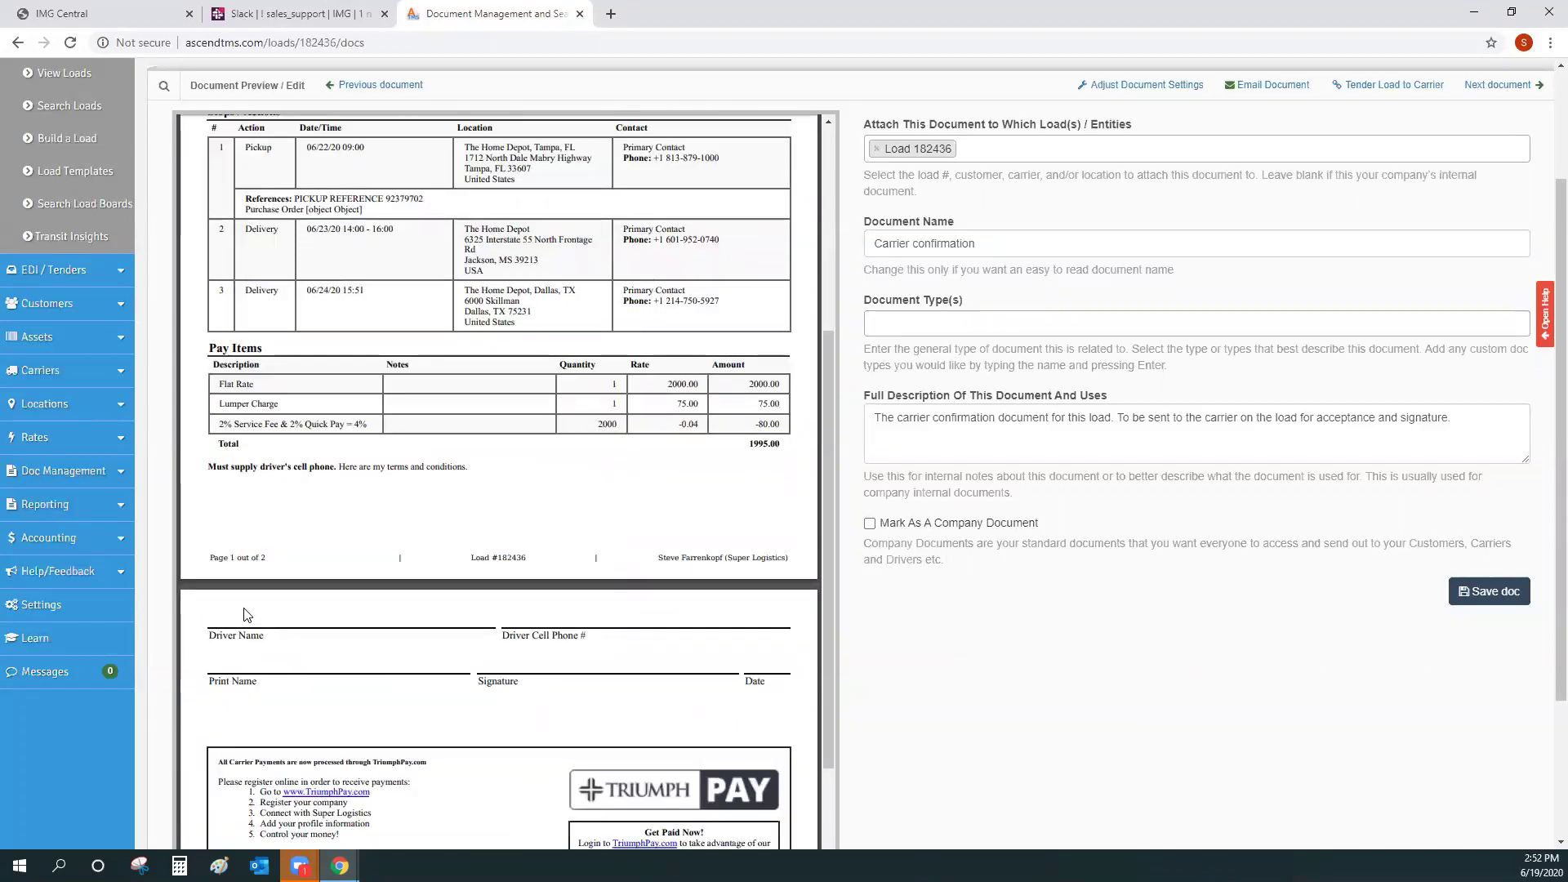
# Step: Leave the Carrier confirmation preview and return to the load's document list
pyautogui.scroll(5, 548, 531)
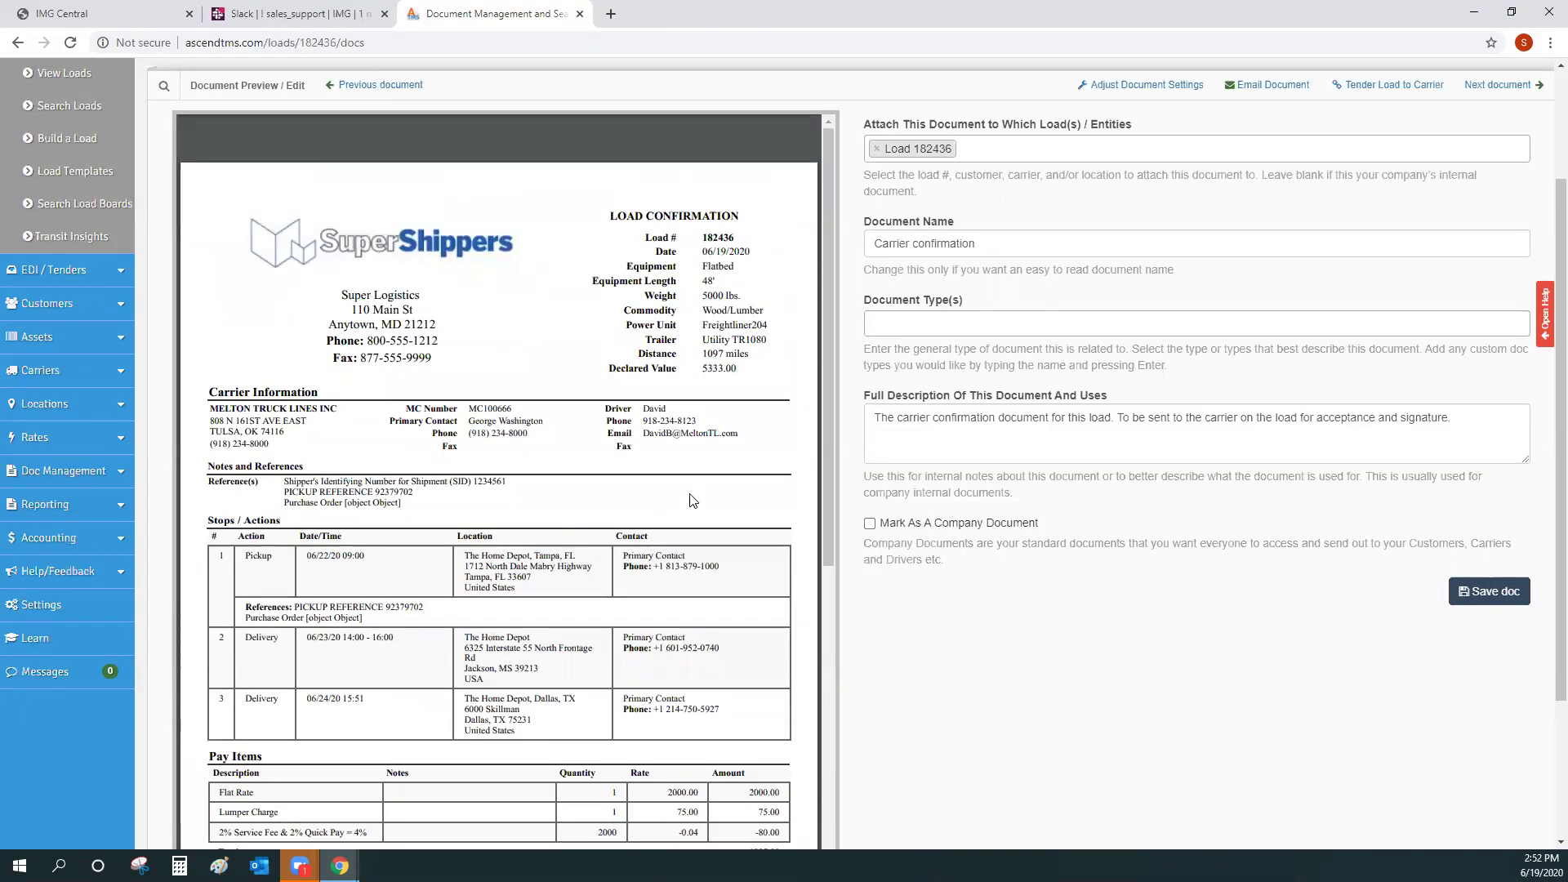
pyautogui.scroll(2, 831, 507)
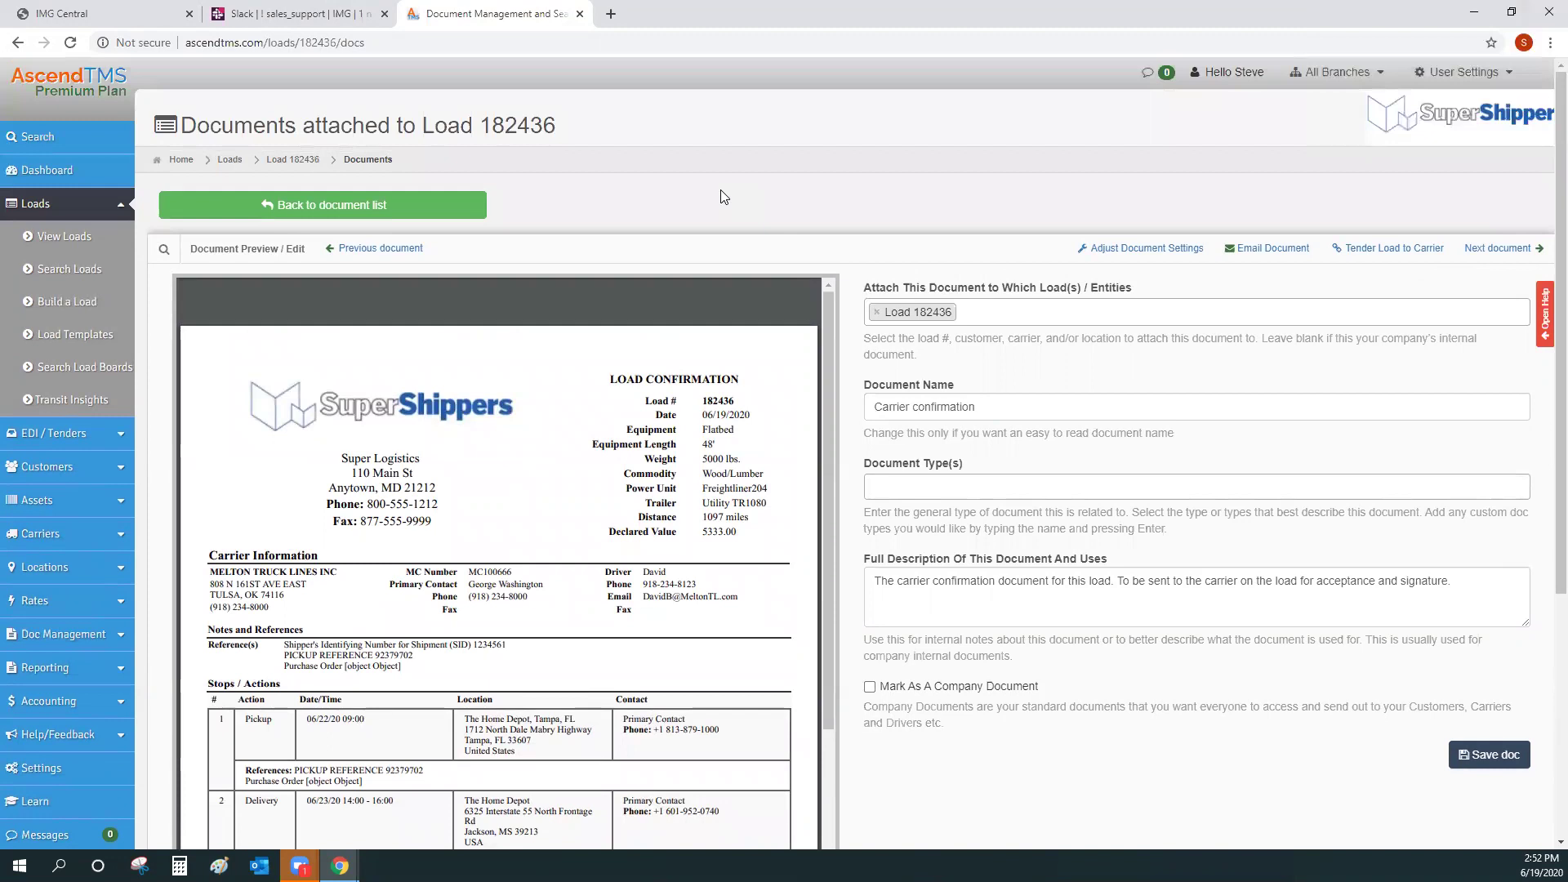
pyautogui.click(351, 204)
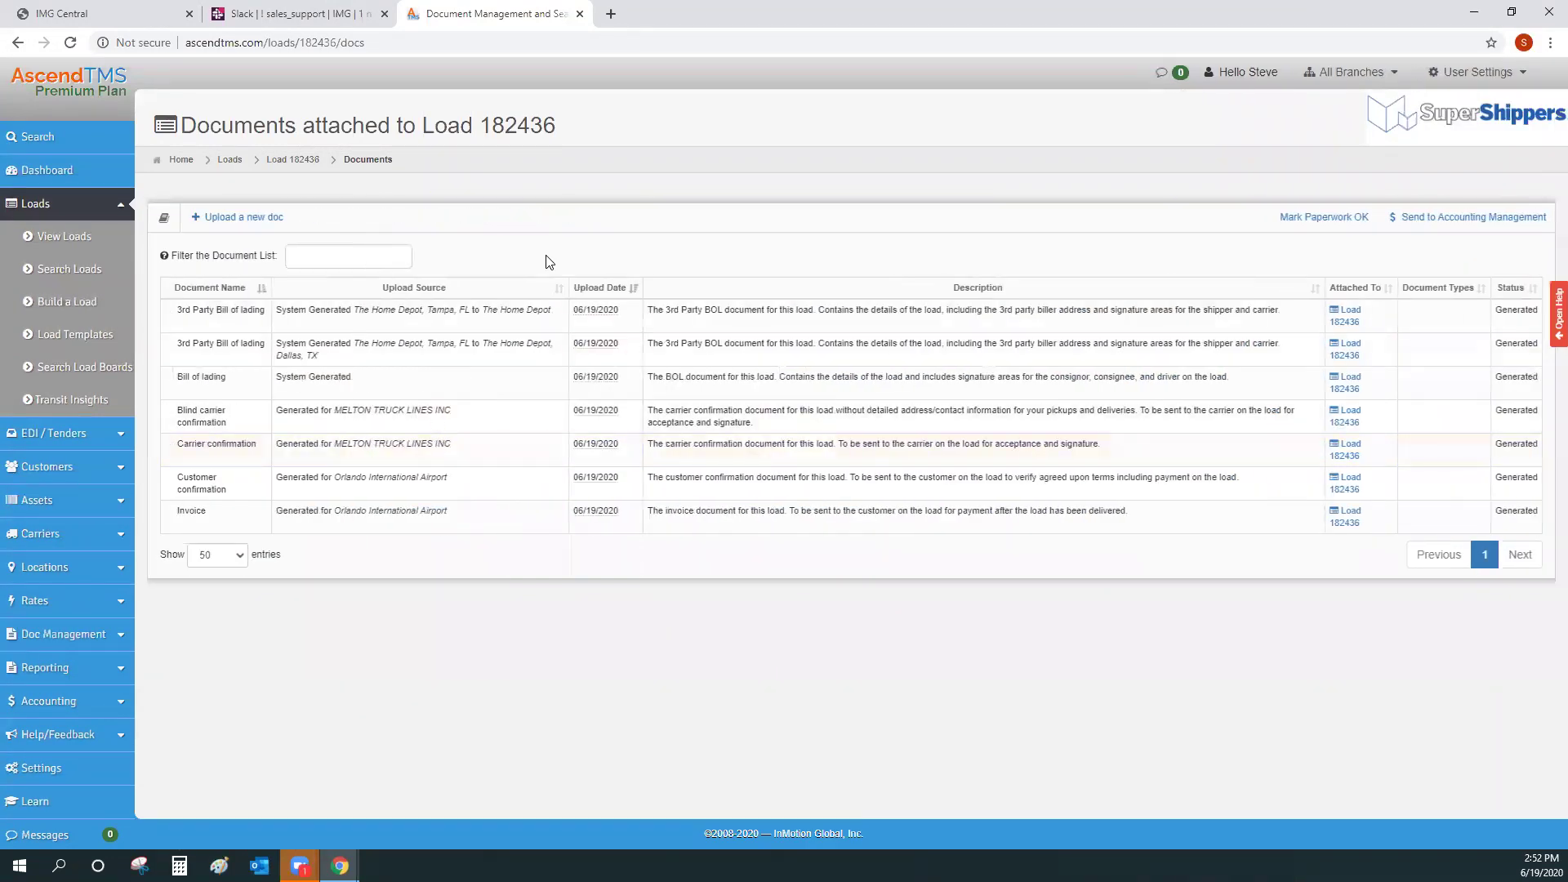
# Step: Start a new document upload for the load and choose the image file good from the Stuff folder
pyautogui.click(228, 222)
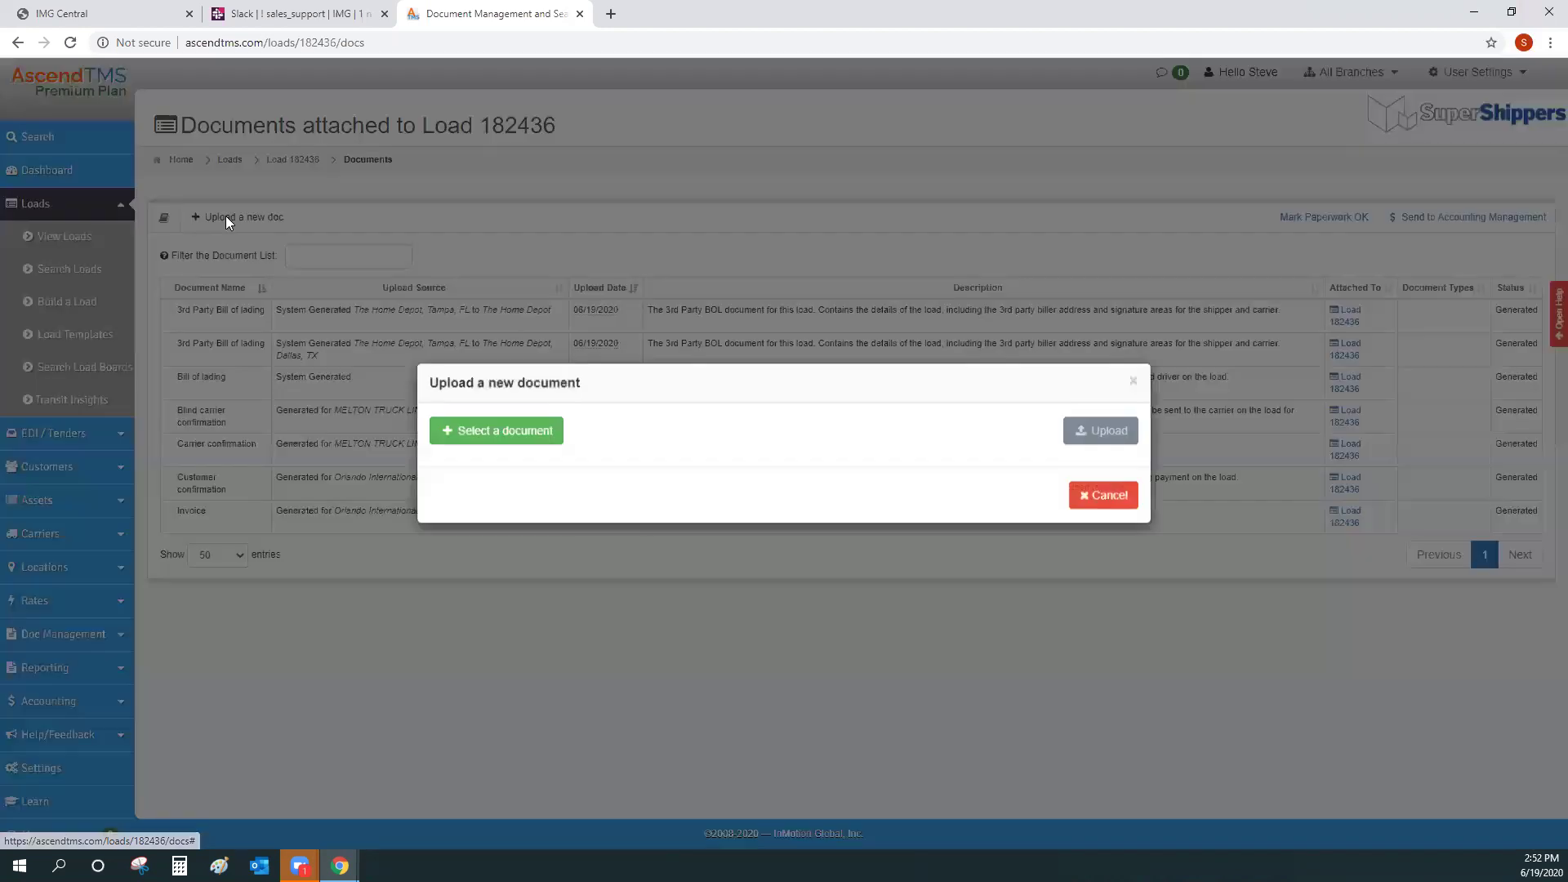
pyautogui.click(485, 440)
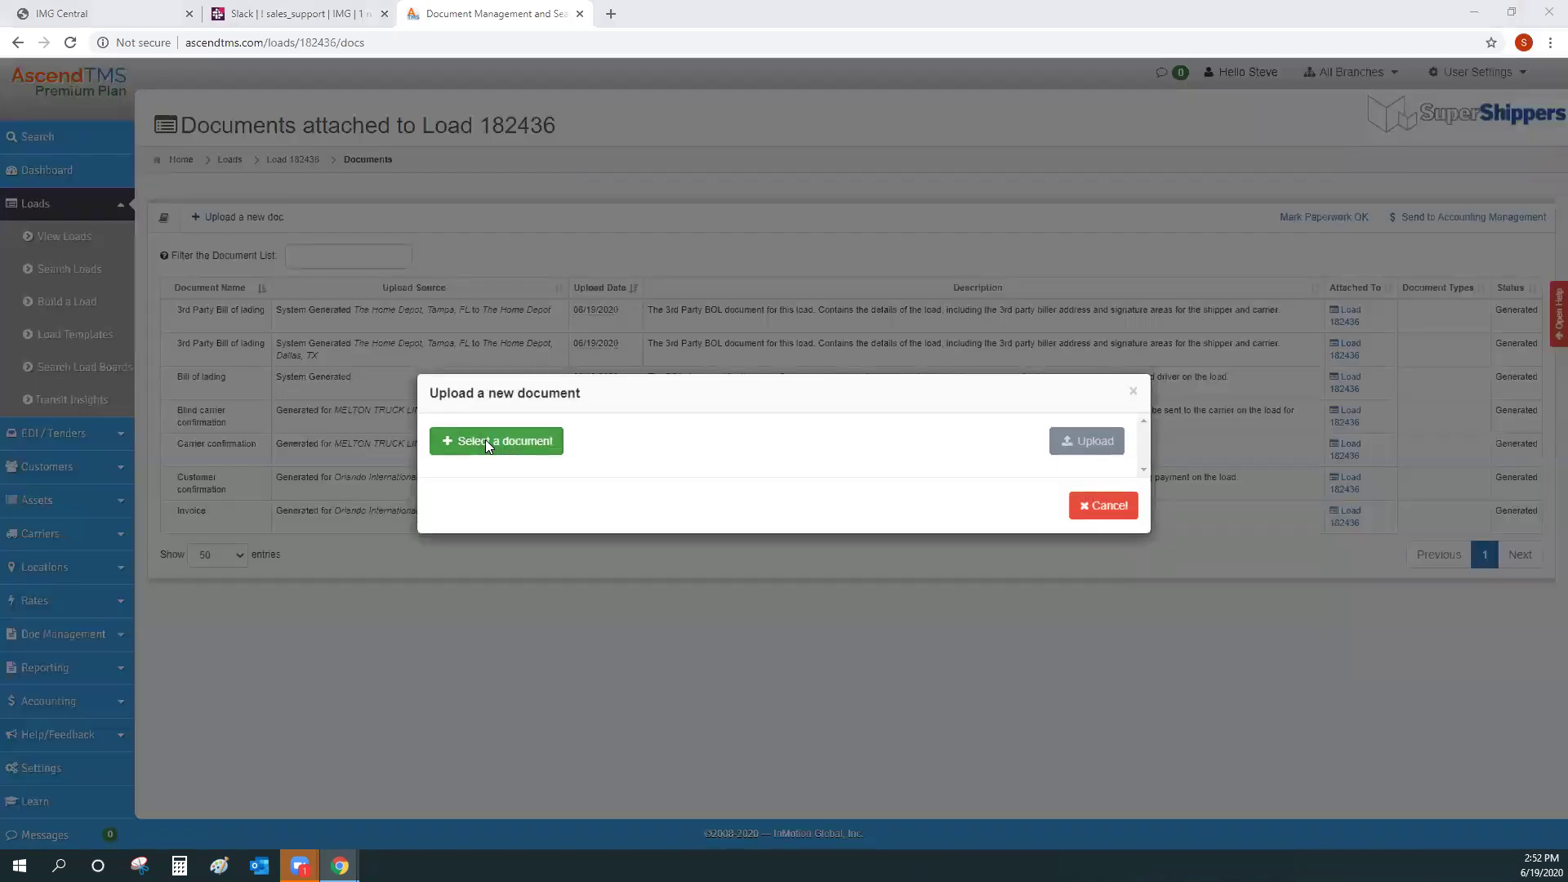
pyautogui.doubleClick(206, 141)
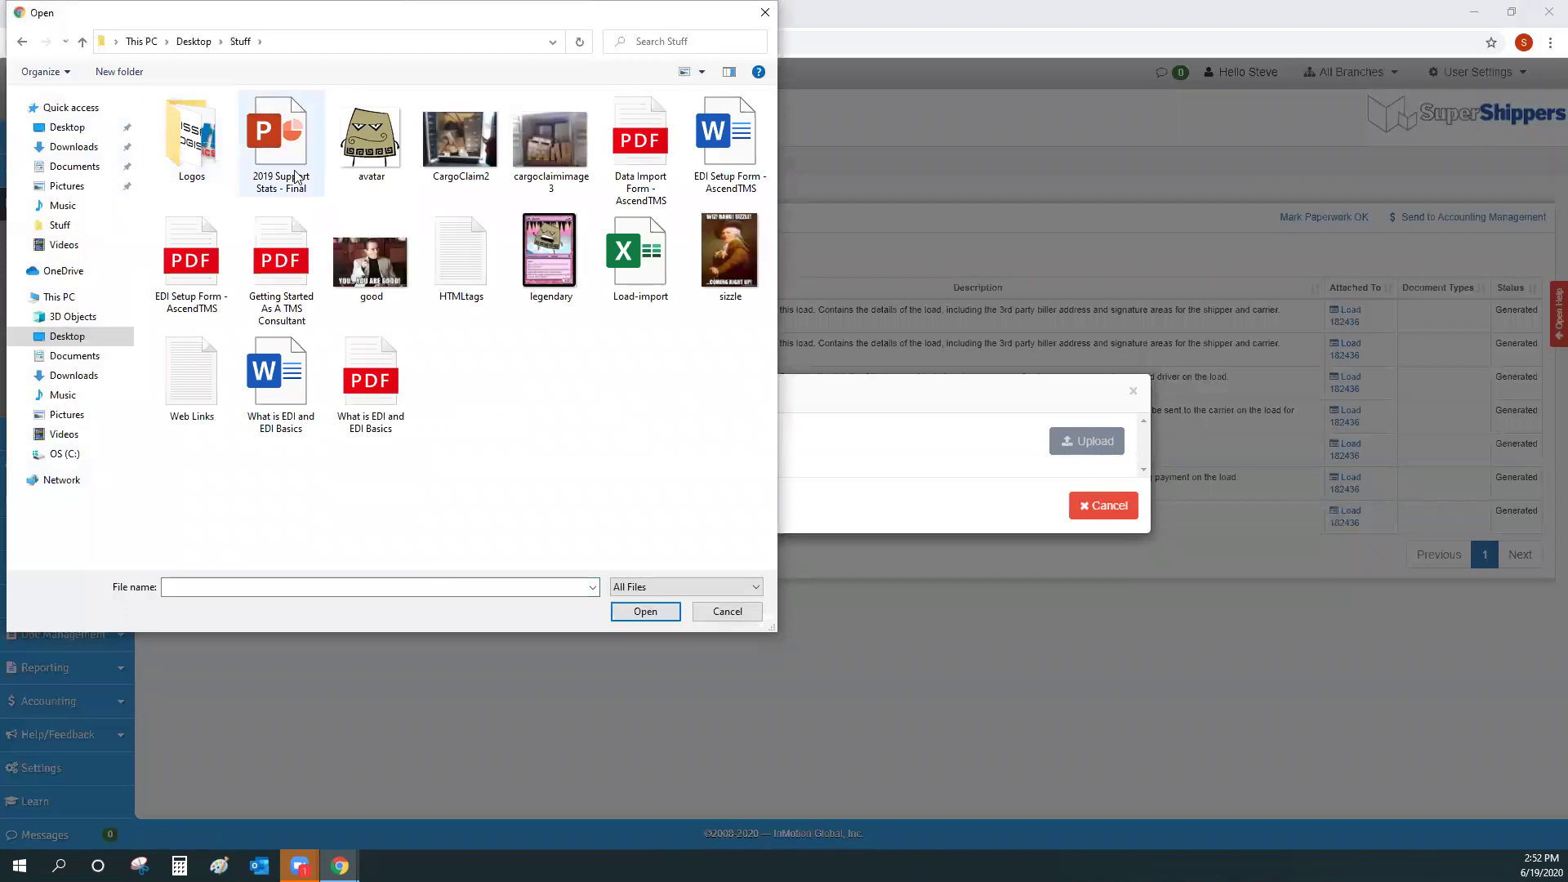
pyautogui.doubleClick(372, 261)
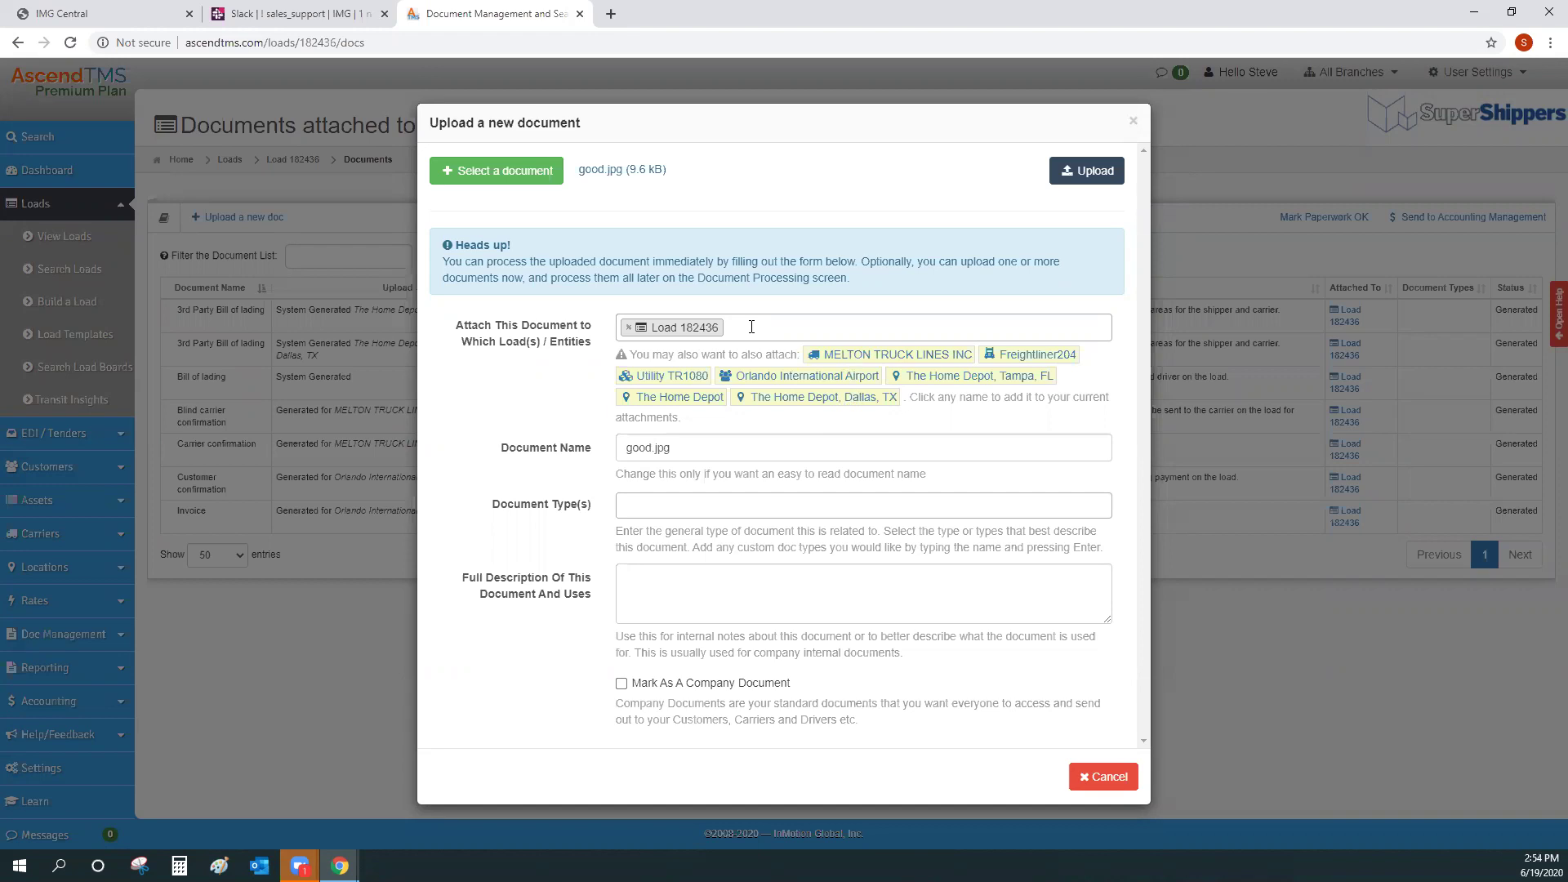
# Step: Attach the document also to MELTON TRUCK LINES INC, The Home Depot, Dallas, TX, and Orlando International Airport
pyautogui.click(835, 356)
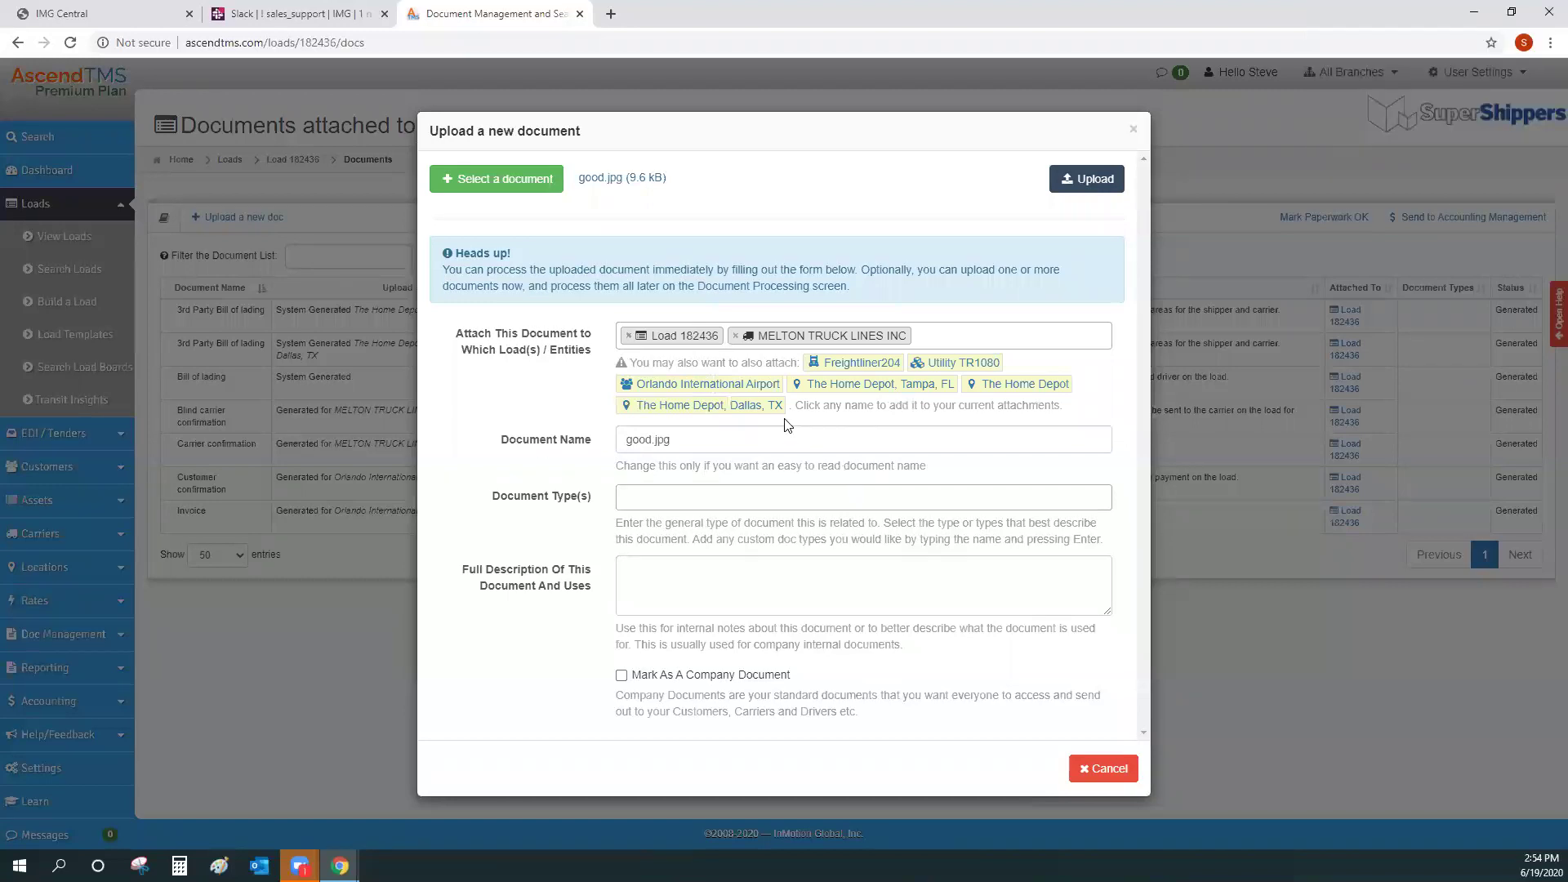
pyautogui.click(756, 408)
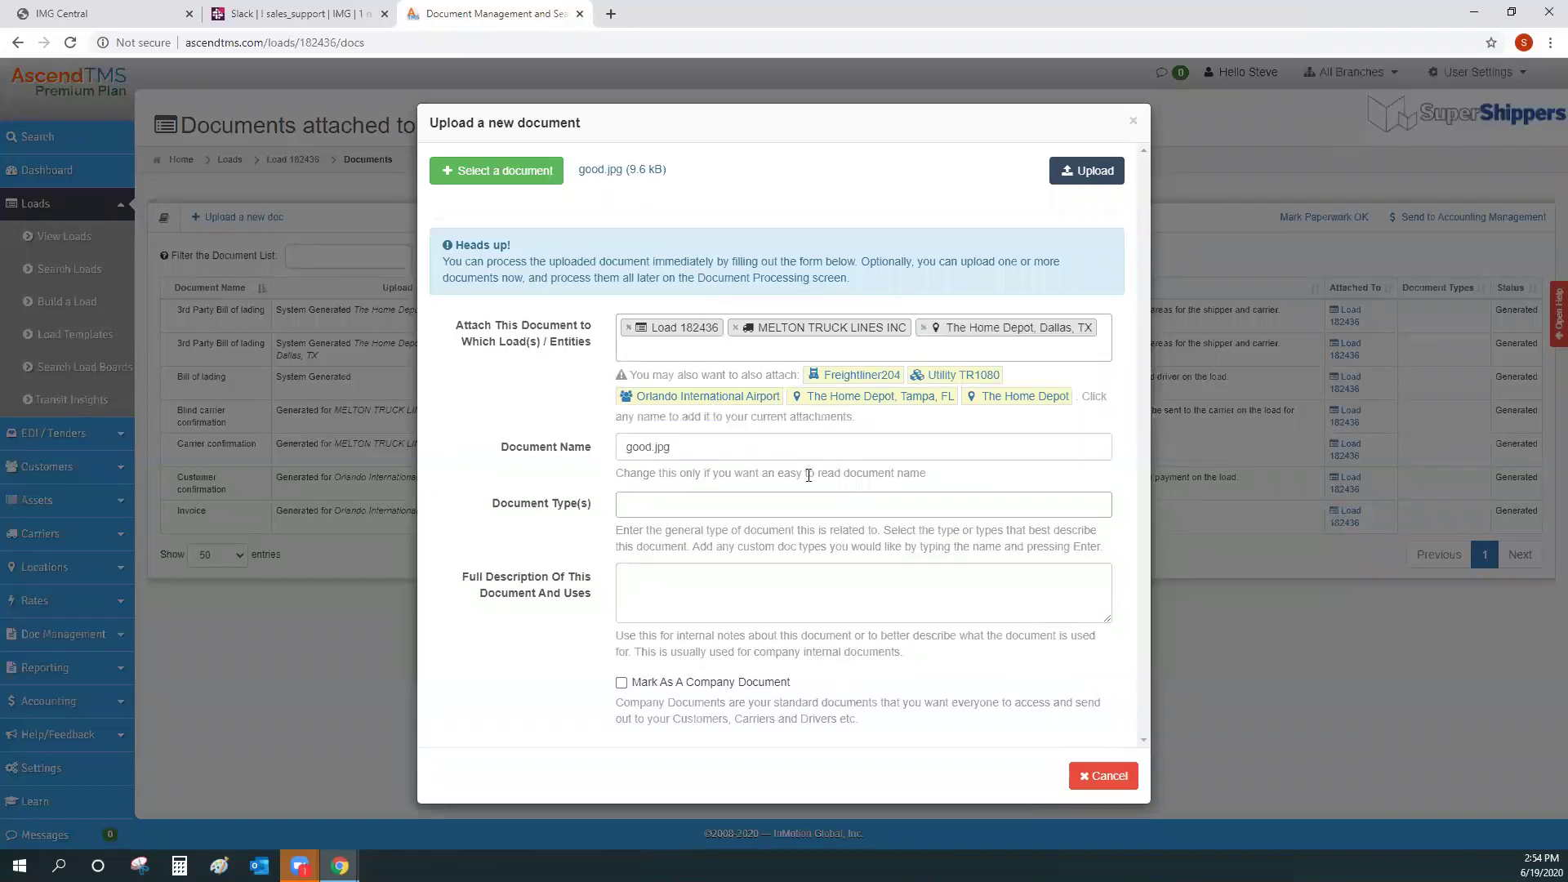
pyautogui.click(701, 399)
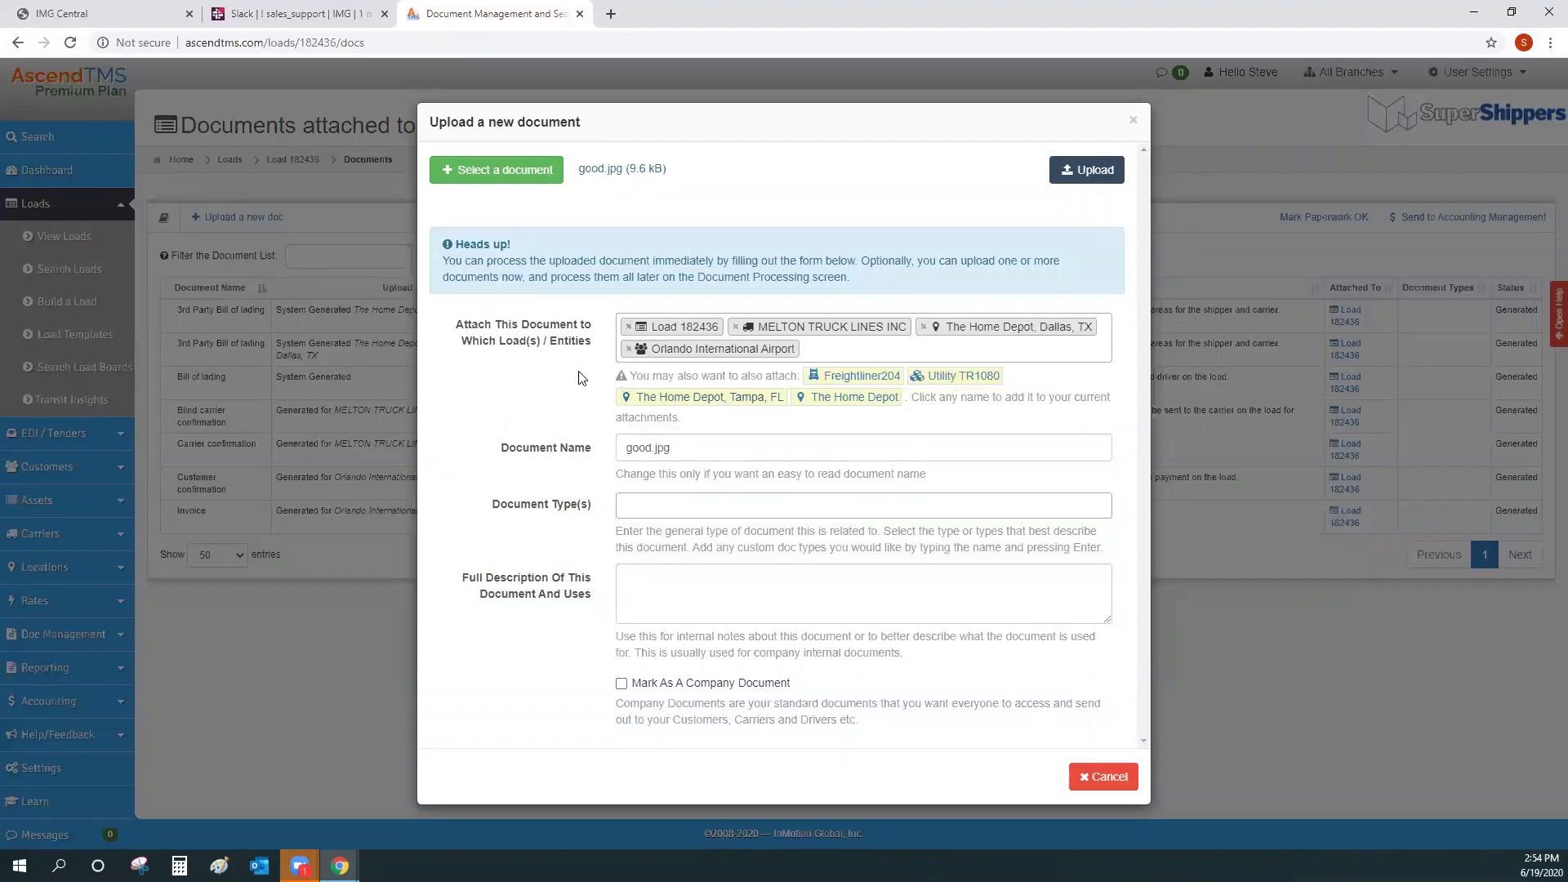
# Step: Set the document type to POD (Proof Of Delivery)
pyautogui.click(637, 502)
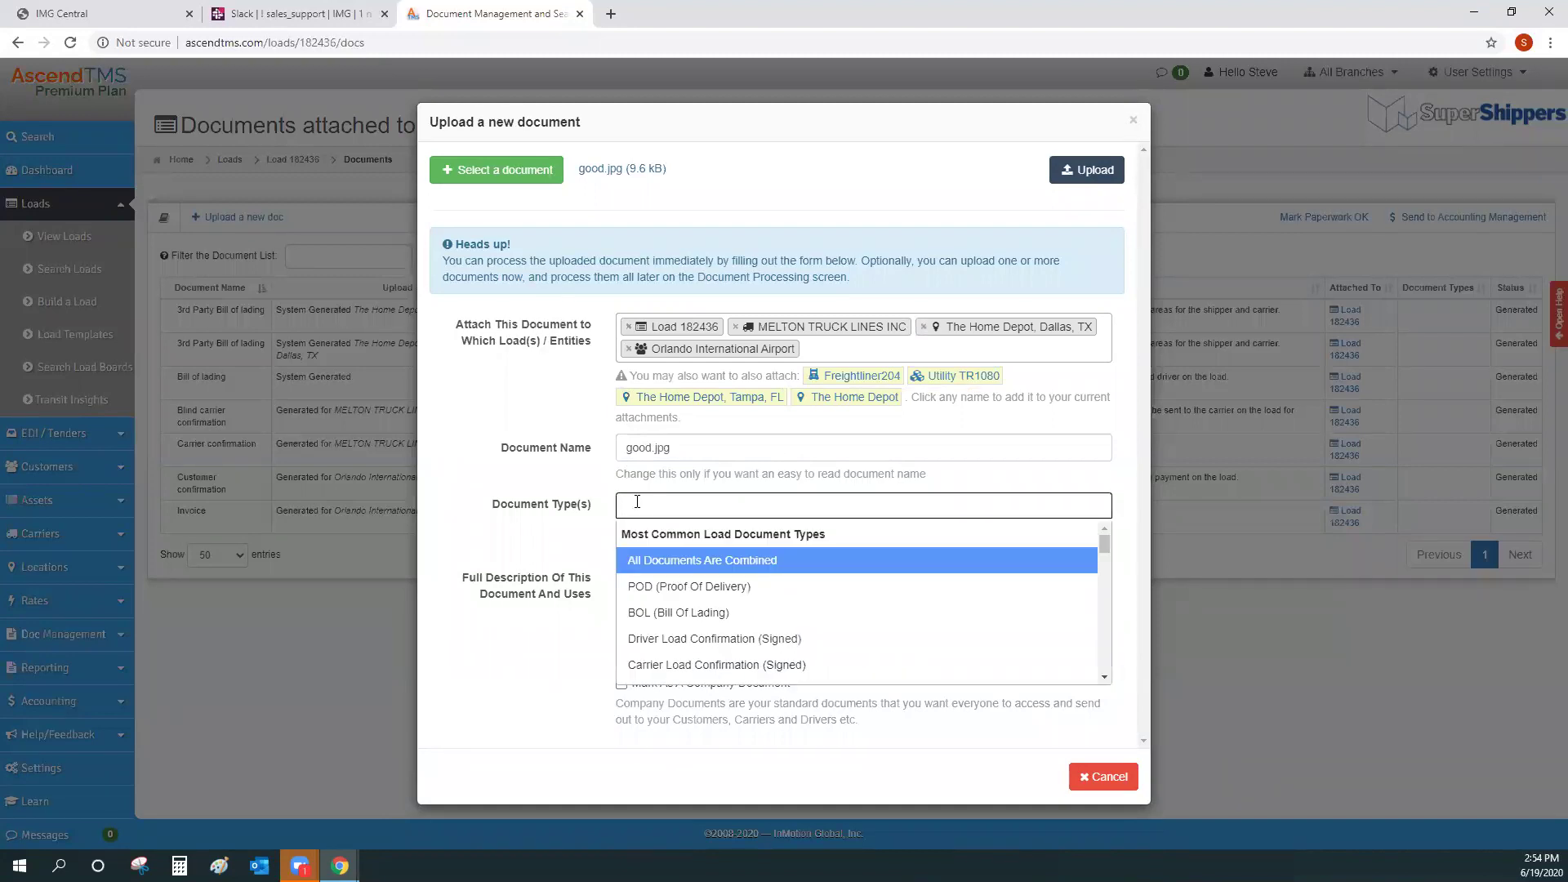
pyautogui.write('pos')
pyautogui.press('BackSpace')
pyautogui.write('d')
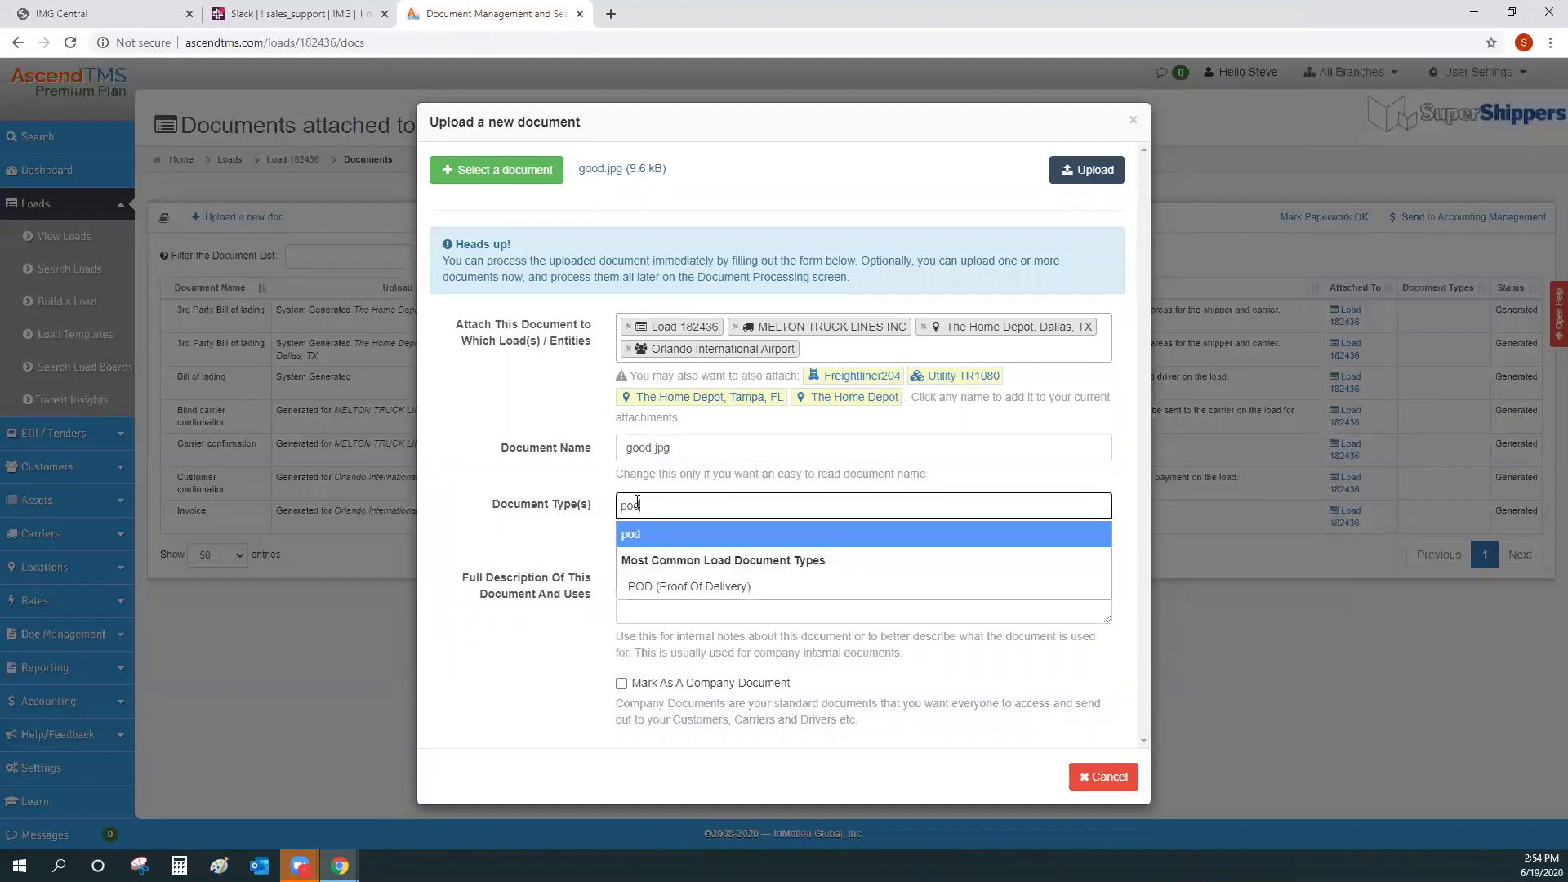
pyautogui.click(660, 584)
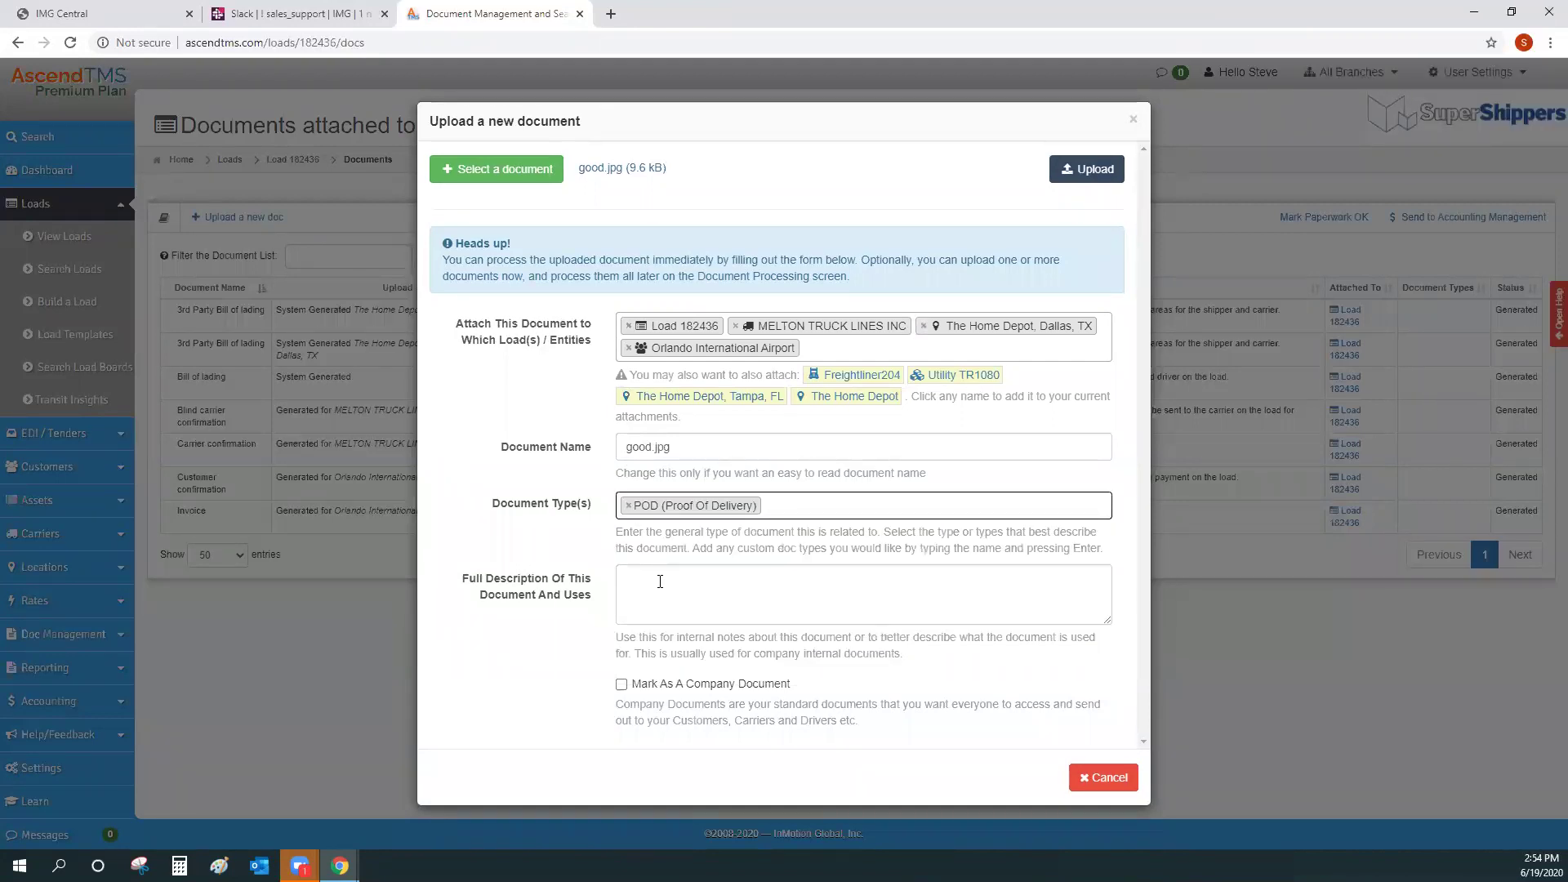
# Step: Add BOL (Bill Of Lading), Carrier Load Confirmation (Signed) and Lumper Receipt as further document types
pyautogui.write('bol')
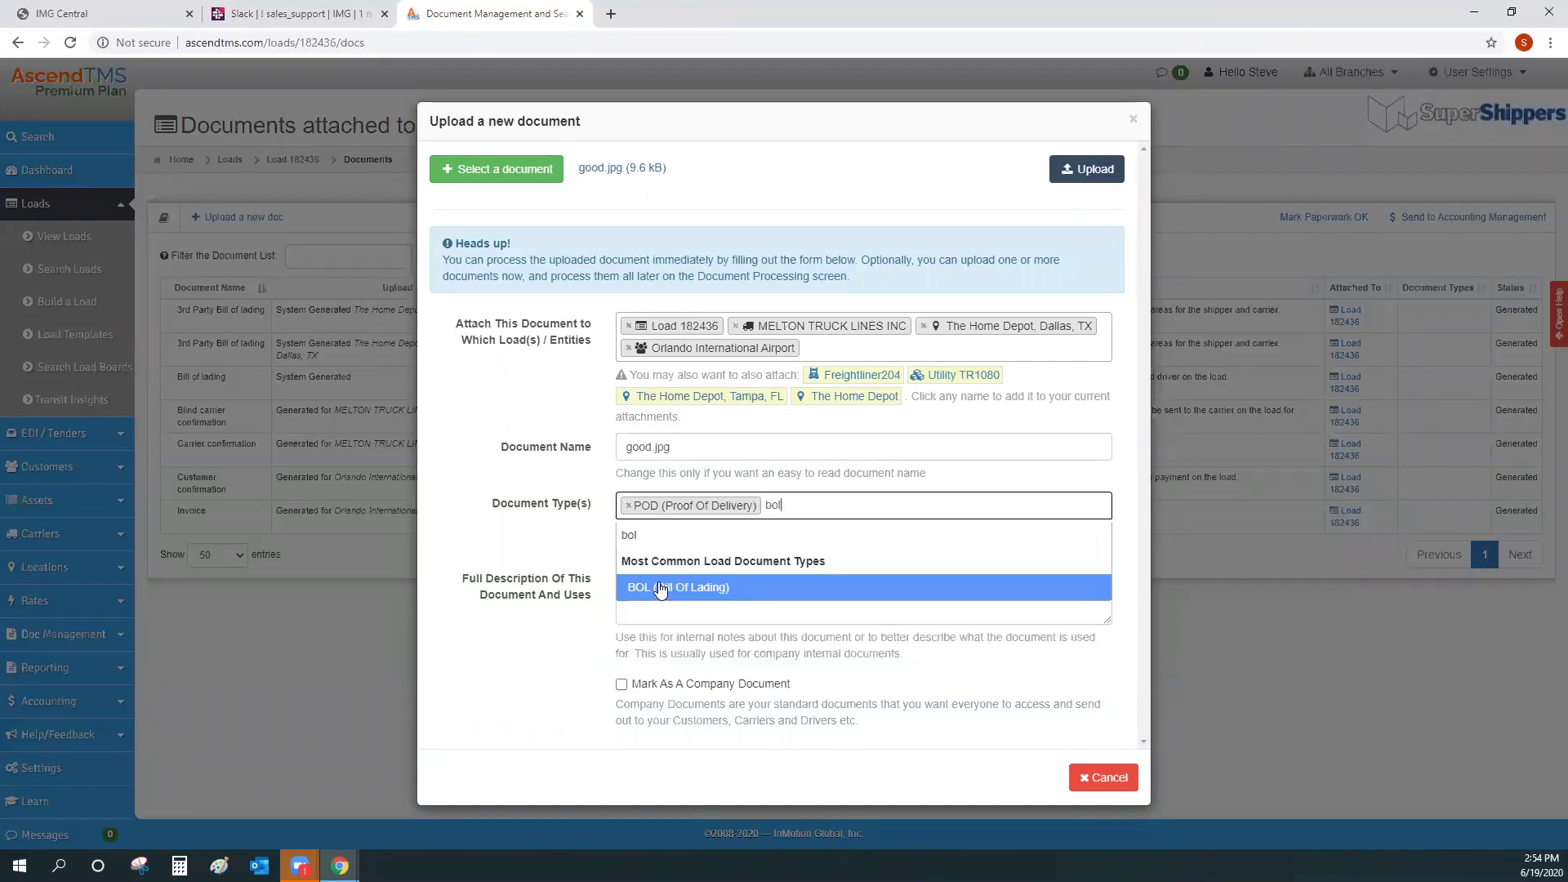
pyautogui.click(660, 582)
pyautogui.write('sign')
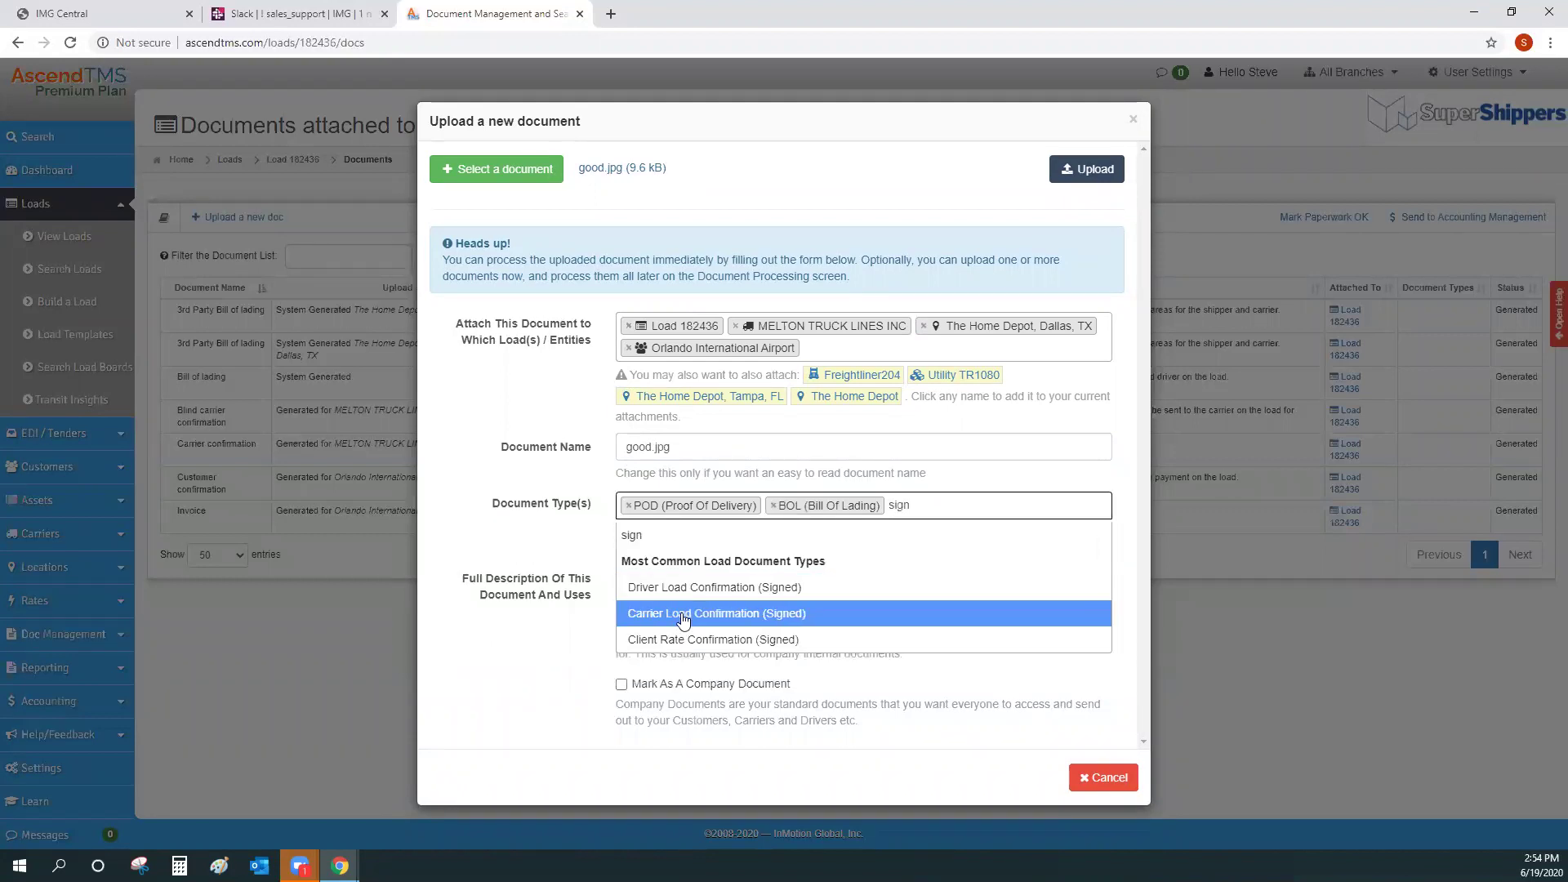
pyautogui.click(684, 614)
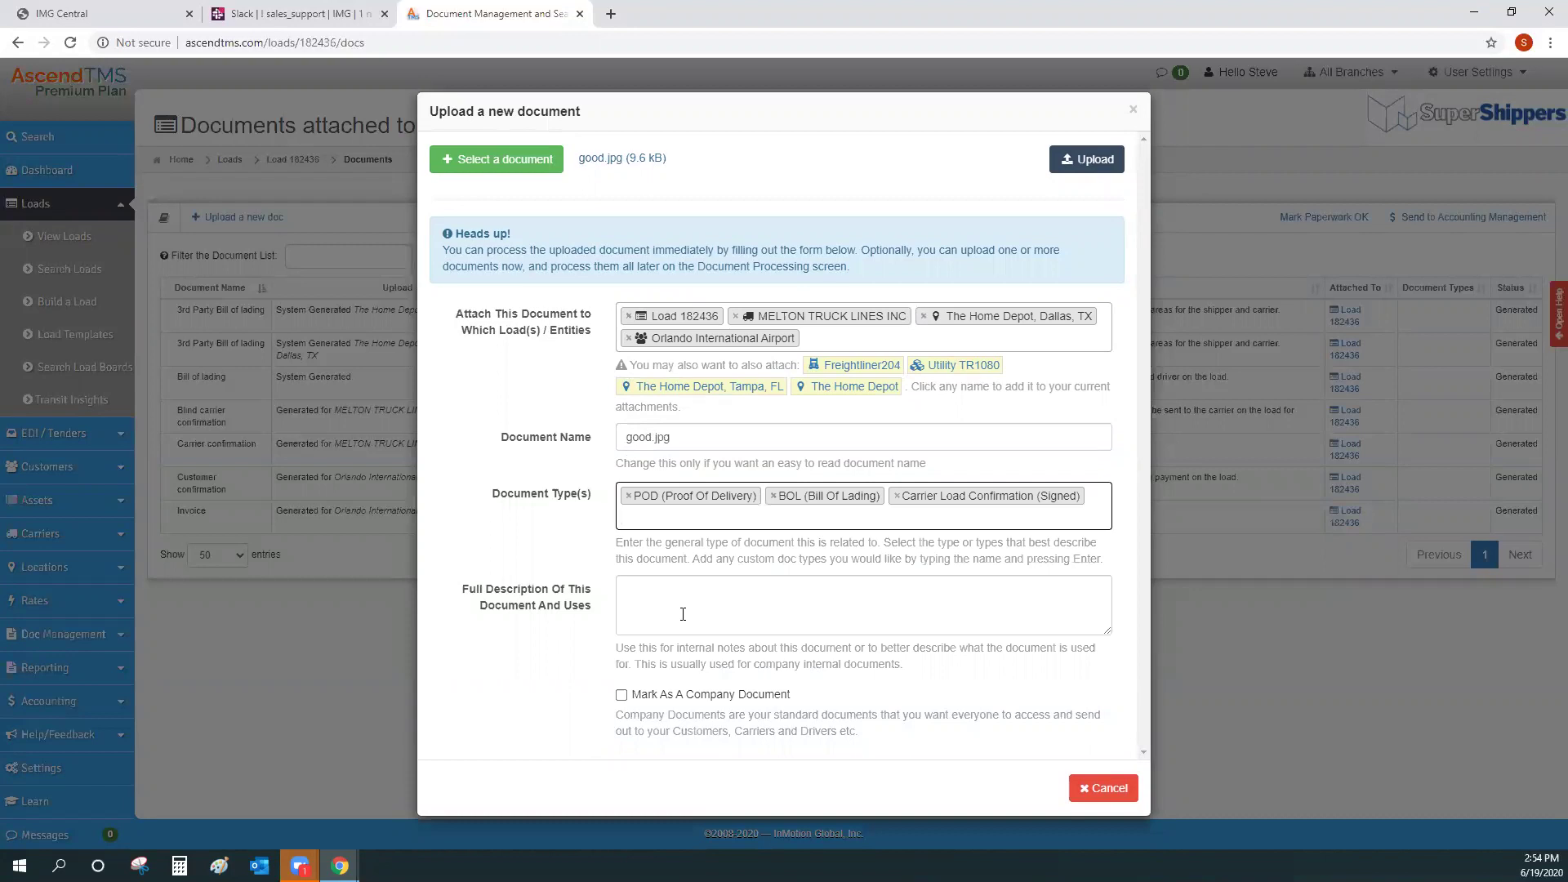
pyautogui.write('lumper')
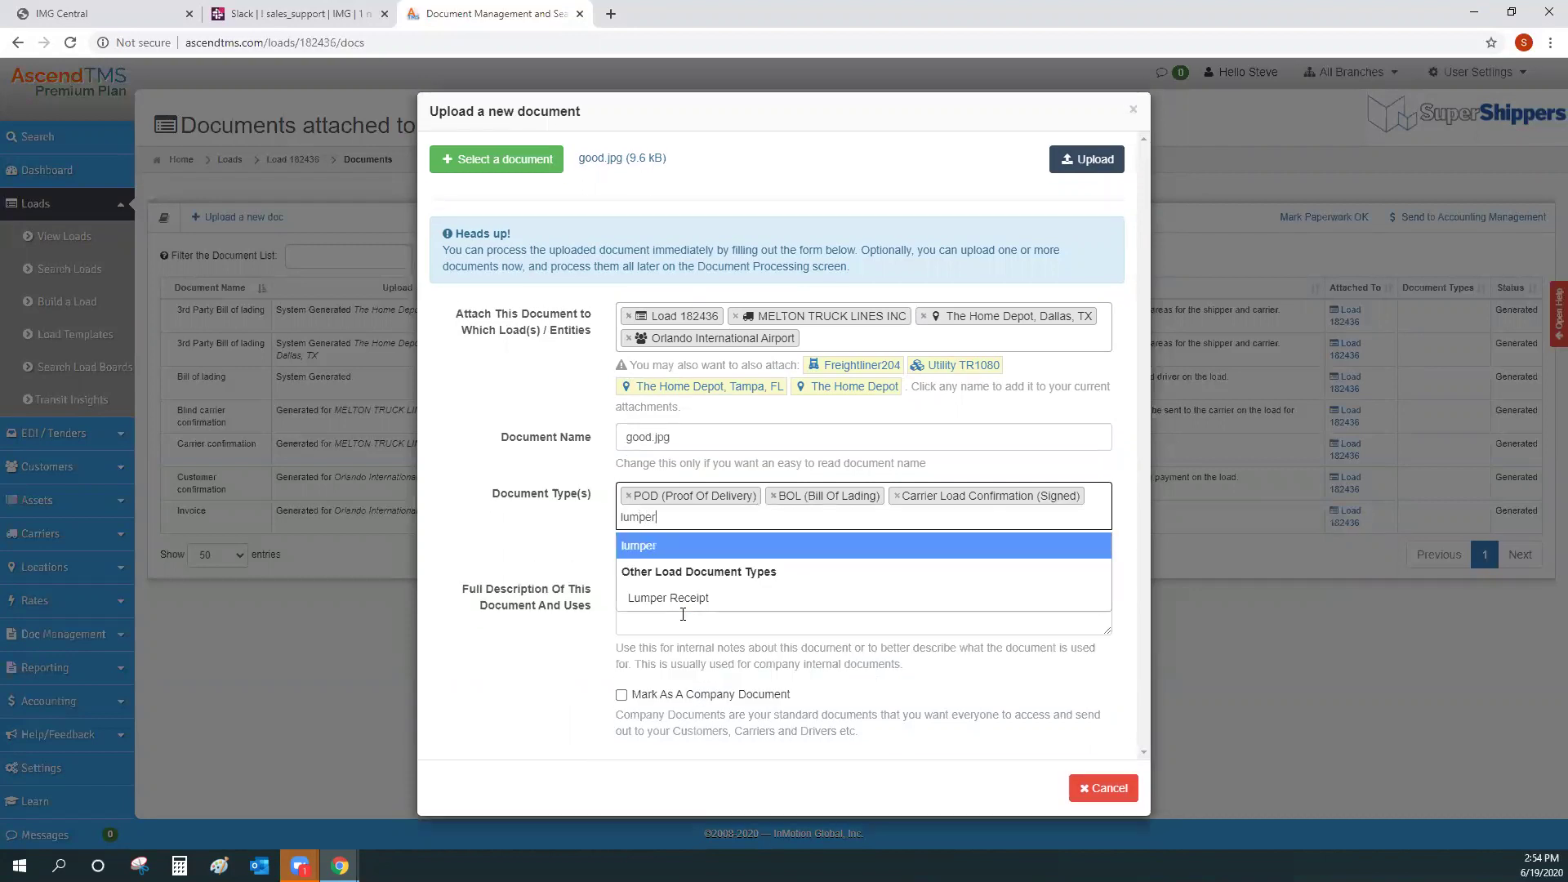
pyautogui.click(679, 599)
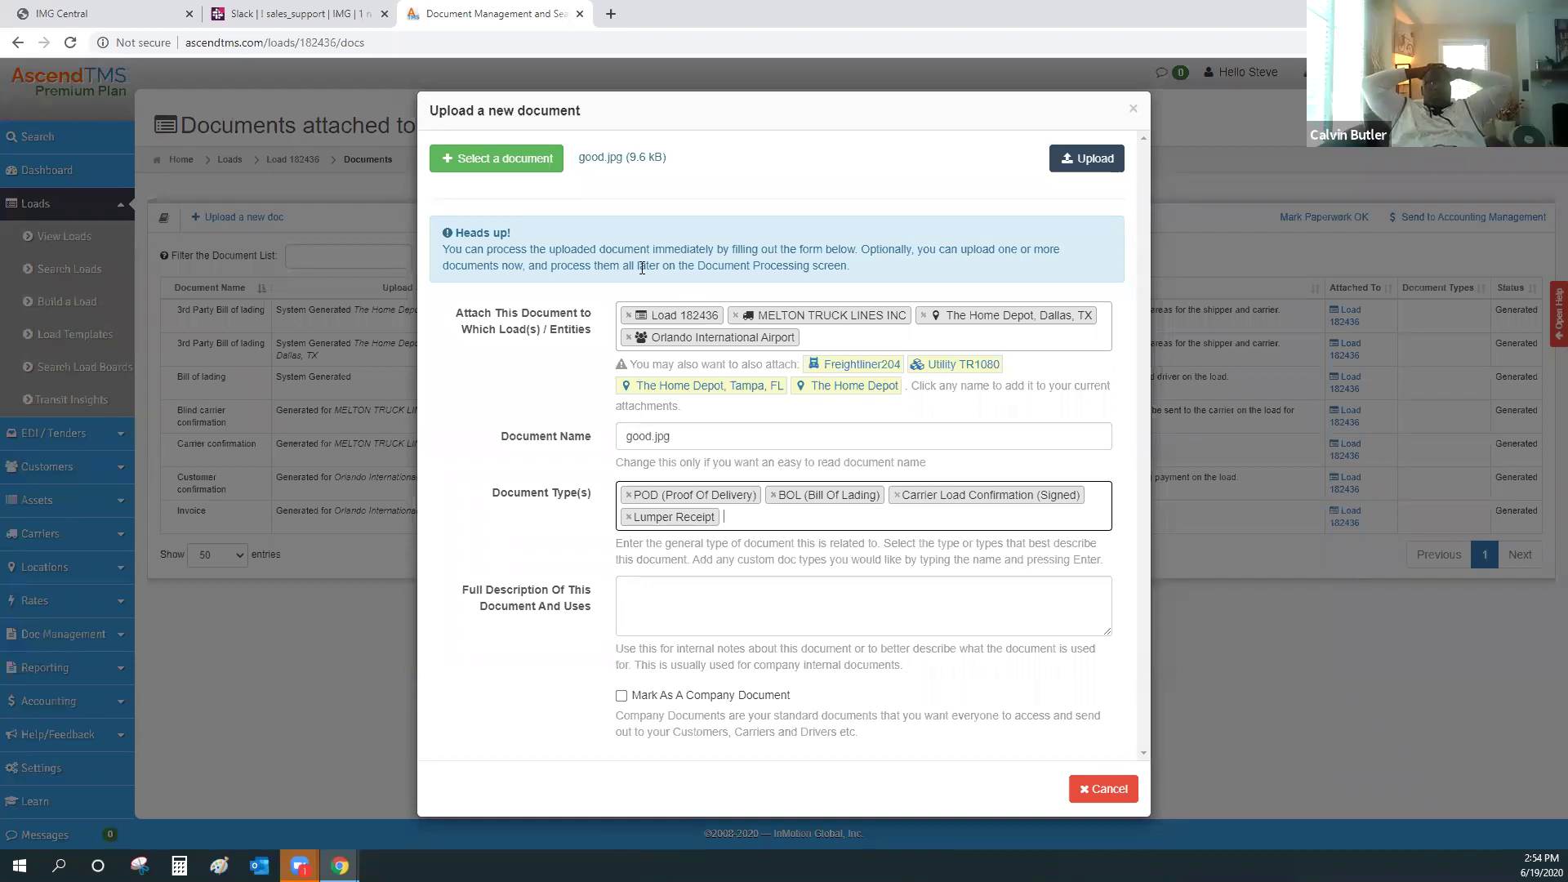
# Step: Remove MELTON TRUCK LINES INC and The Home Depot, Dallas, TX from the document's attachments
pyautogui.moveTo(451, 314); pyautogui.dragTo(617, 319)
pyautogui.click(546, 357)
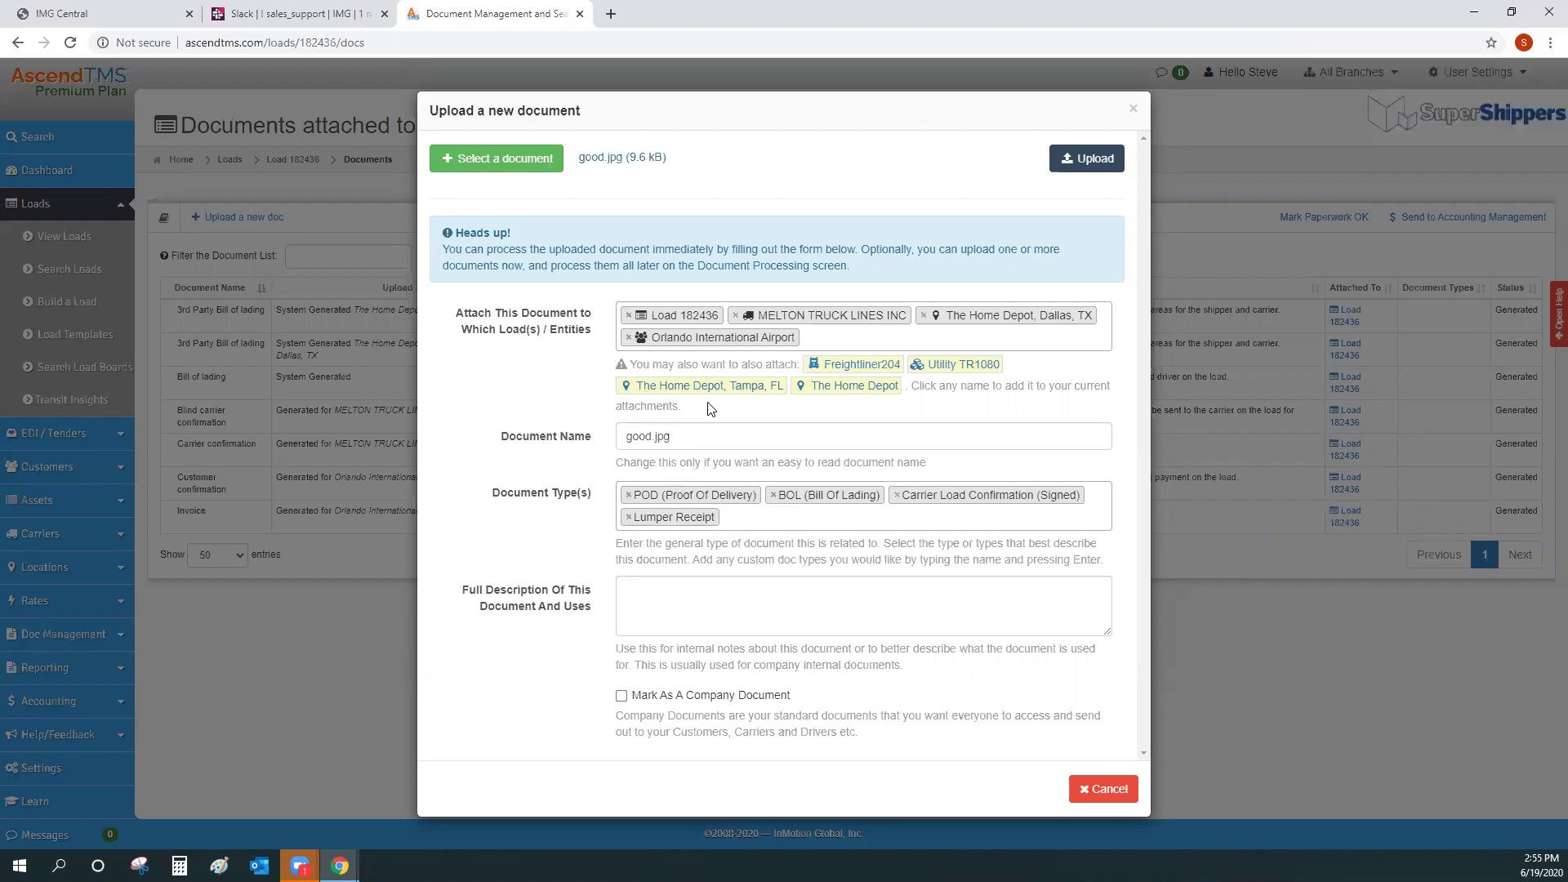
pyautogui.click(735, 315)
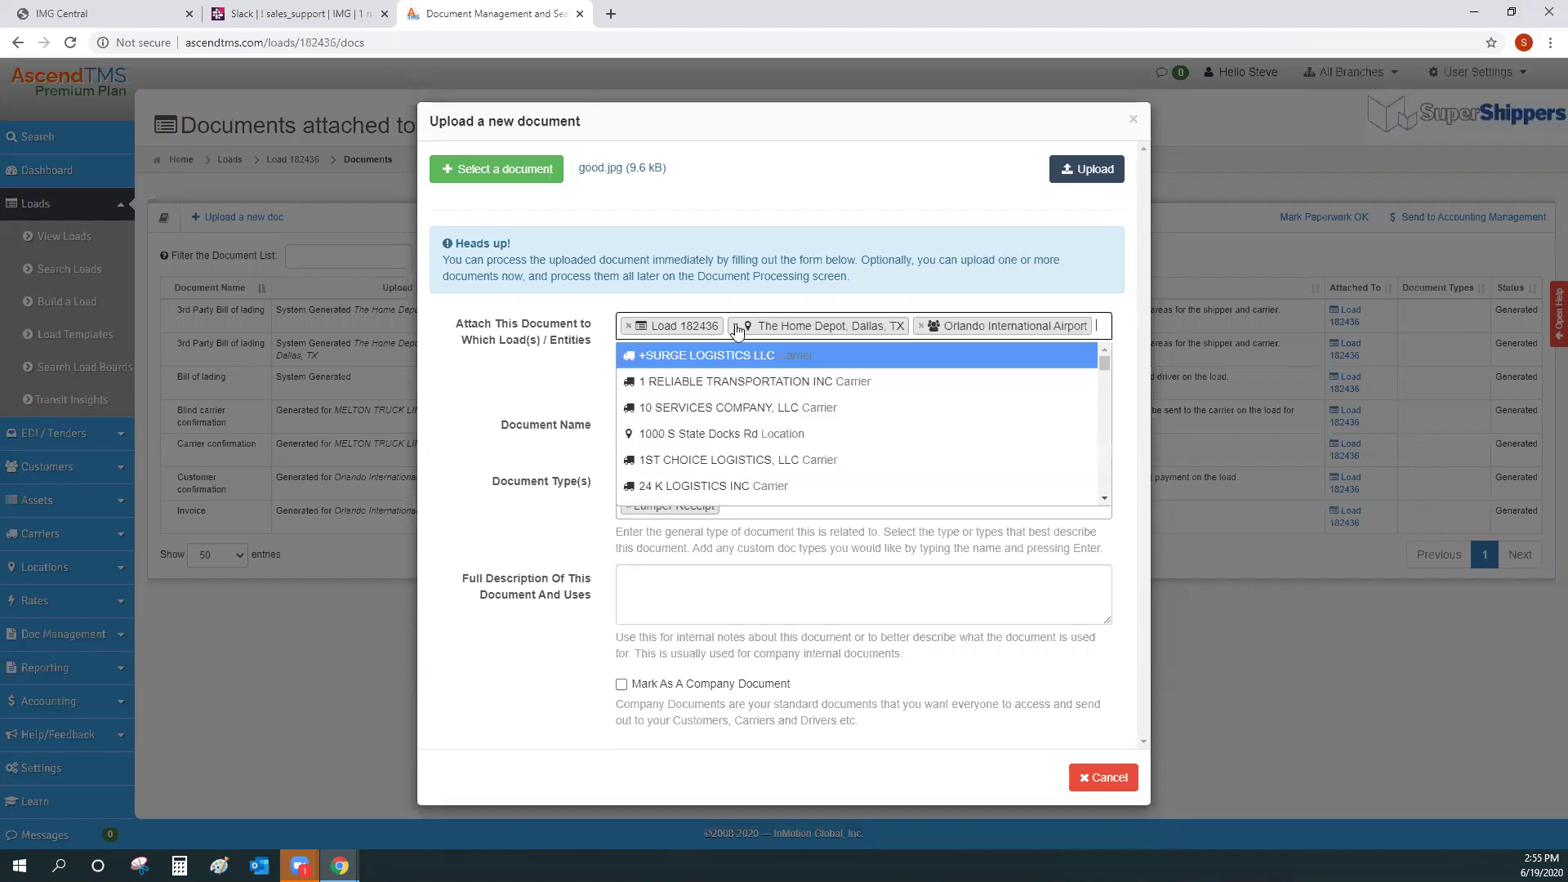
pyautogui.click(735, 326)
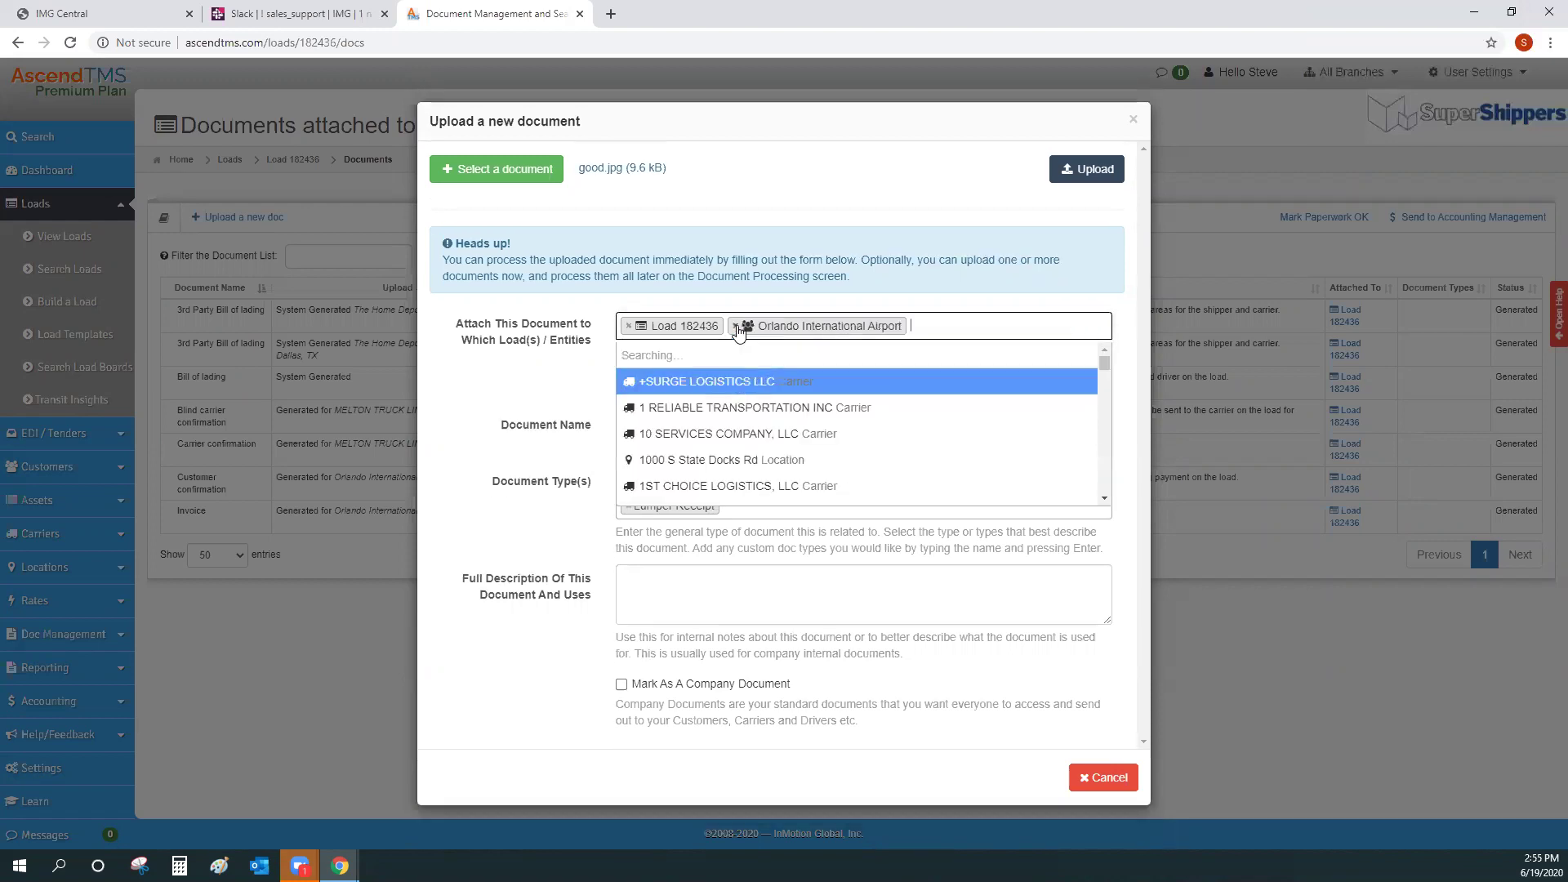
pyautogui.click(493, 391)
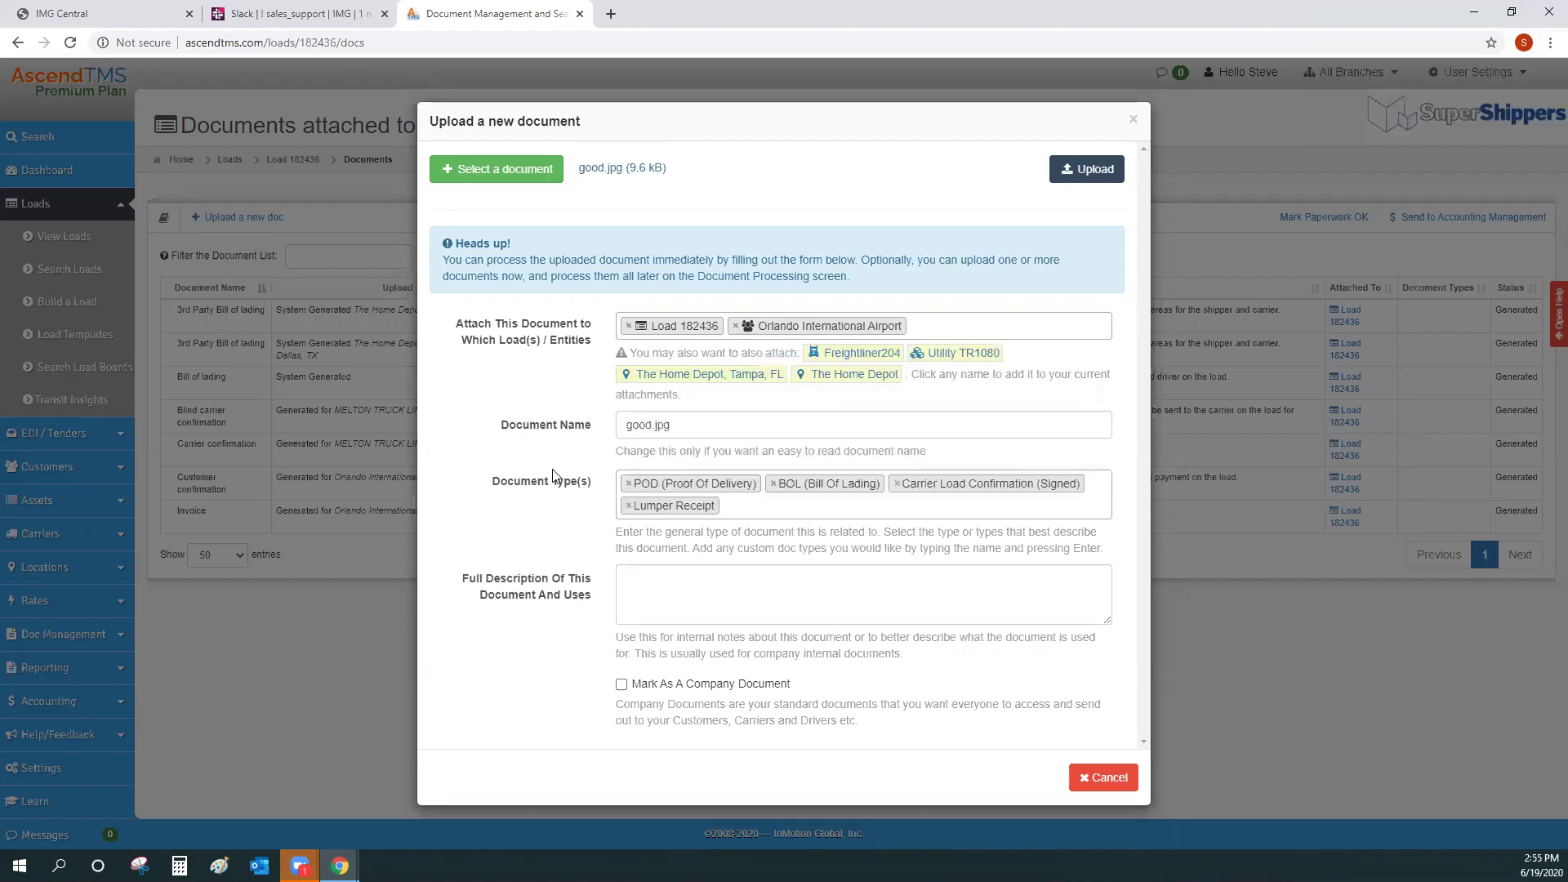
# Step: Remove every document type except POD (Proof Of Delivery)
pyautogui.click(769, 492)
pyautogui.click(772, 495)
pyautogui.click(772, 495)
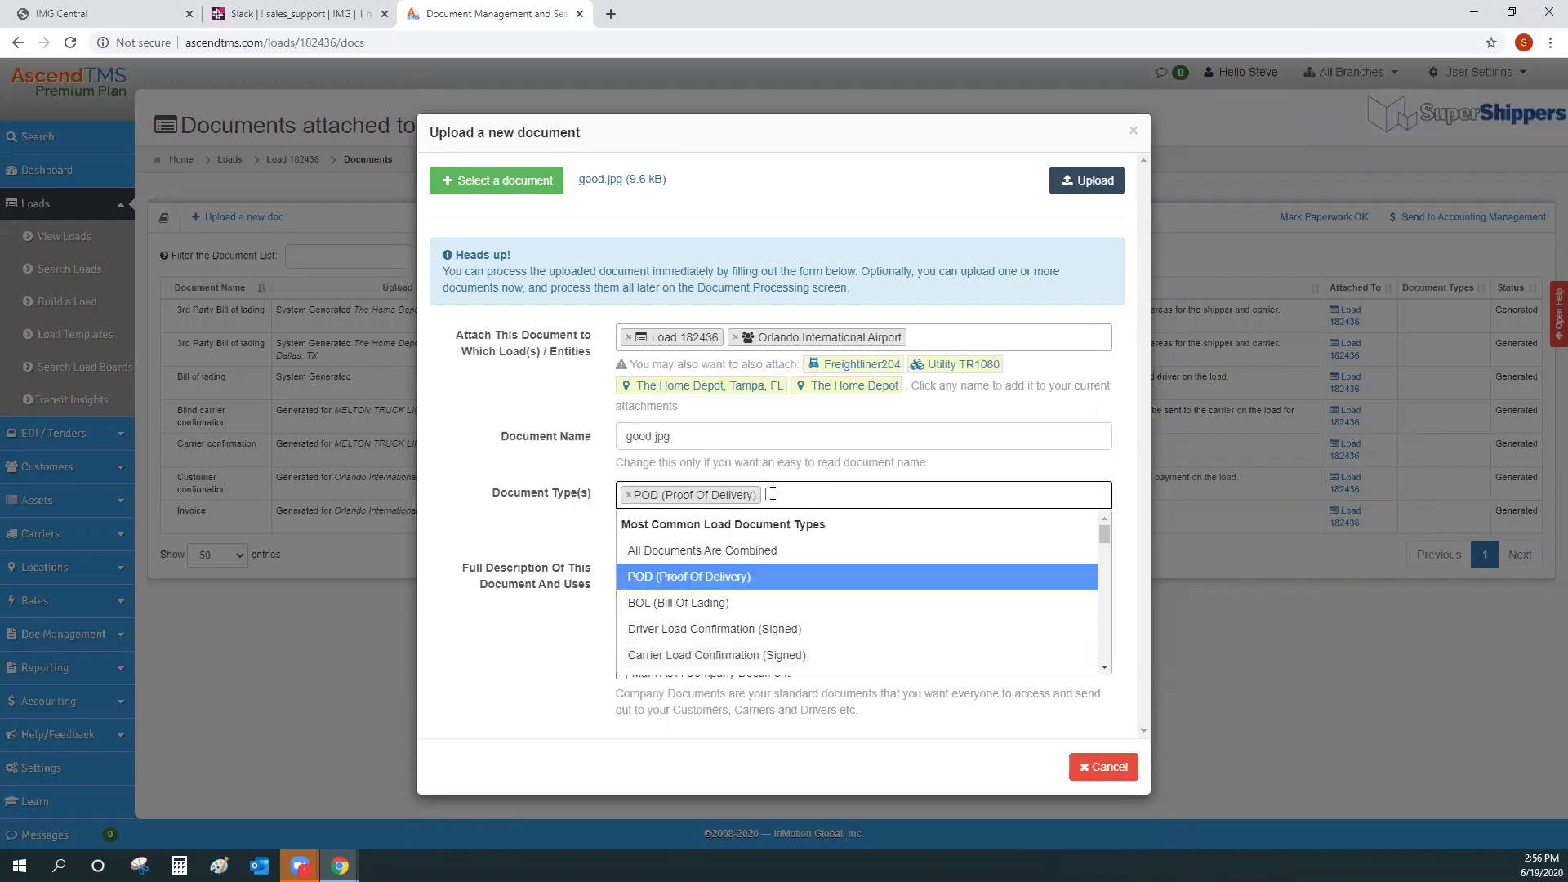
pyautogui.click(474, 395)
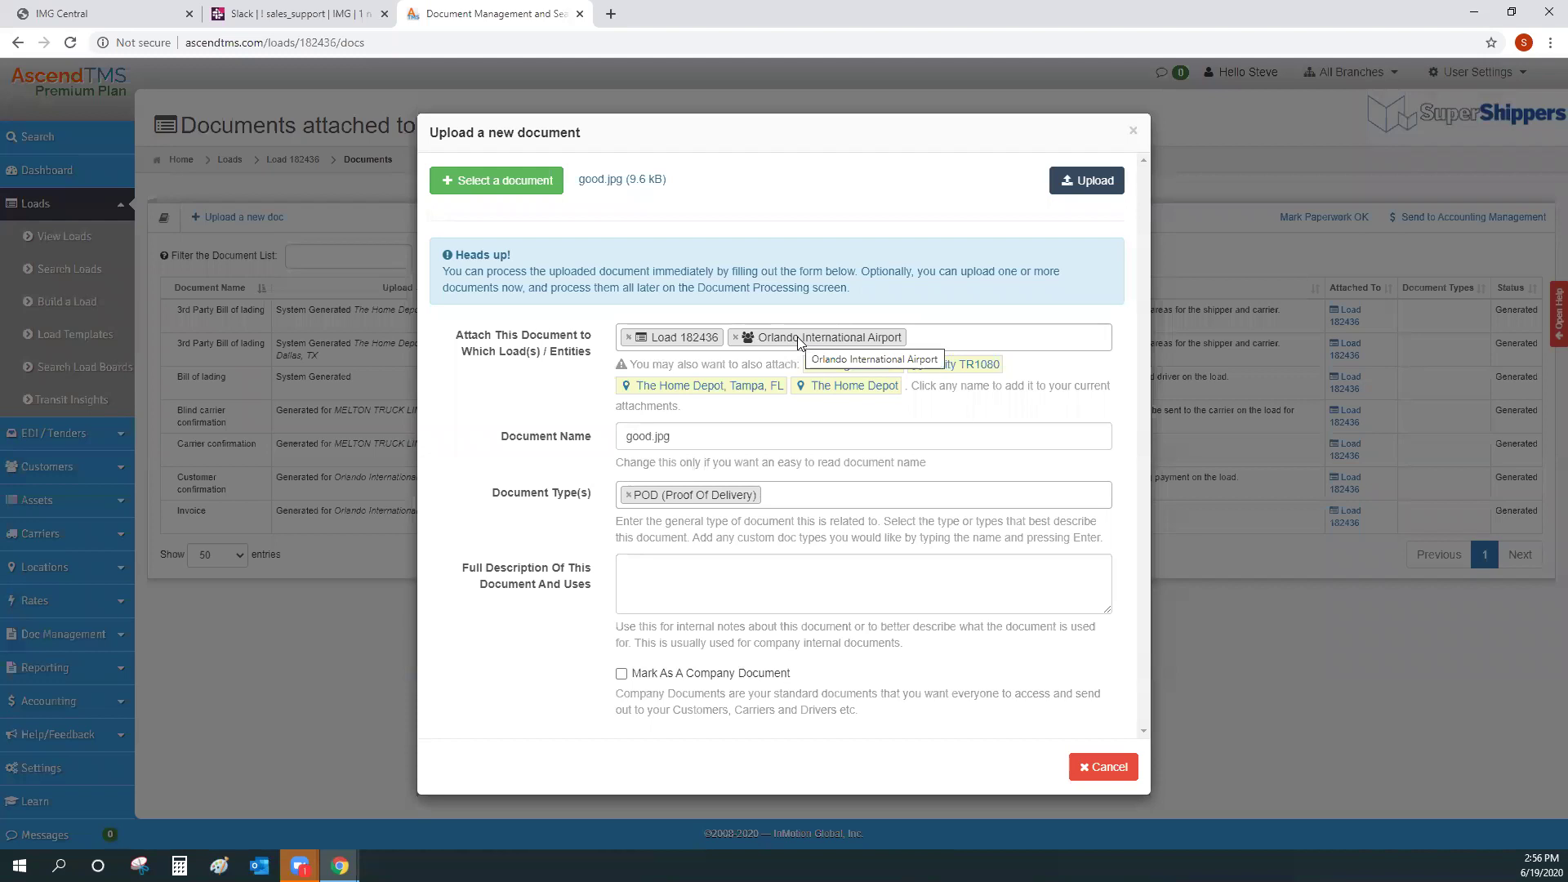
pyautogui.tripleClick(570, 493)
pyautogui.click(513, 396)
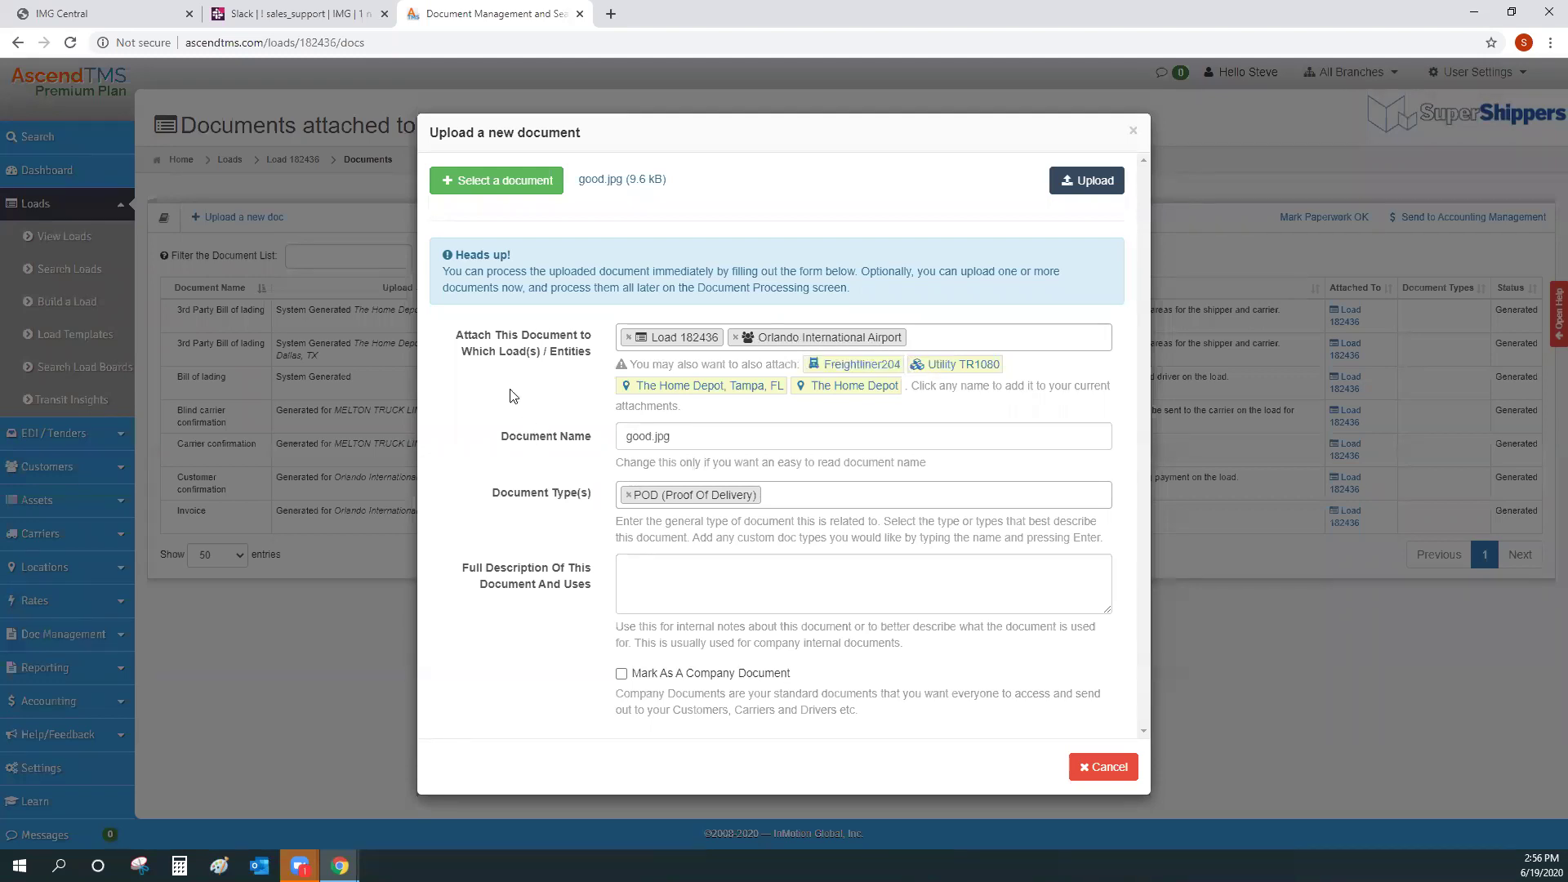
pyautogui.click(775, 498)
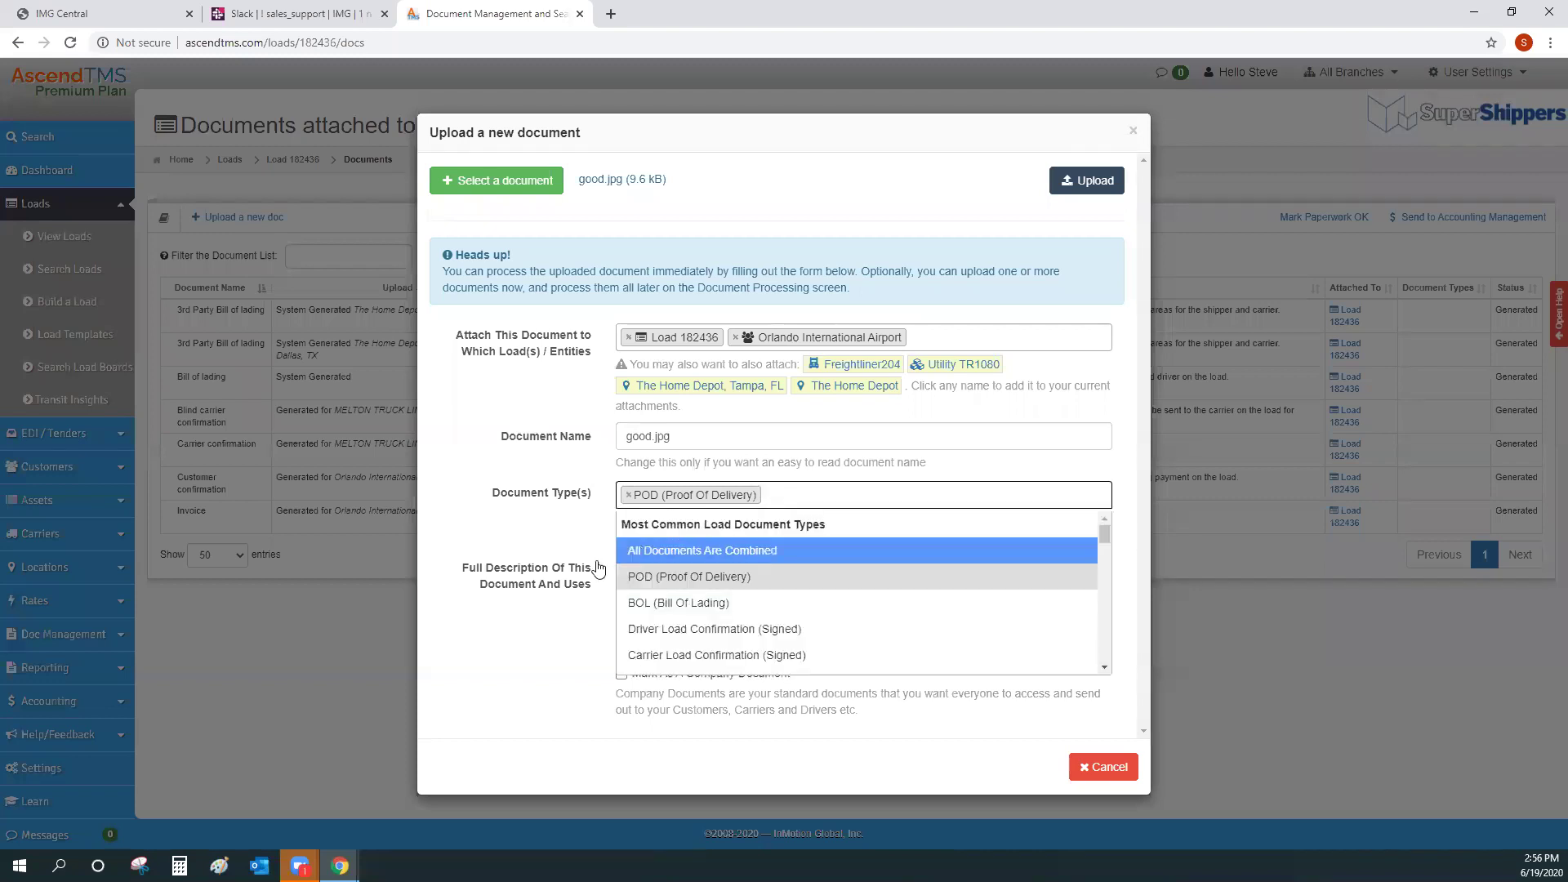
pyautogui.click(525, 493)
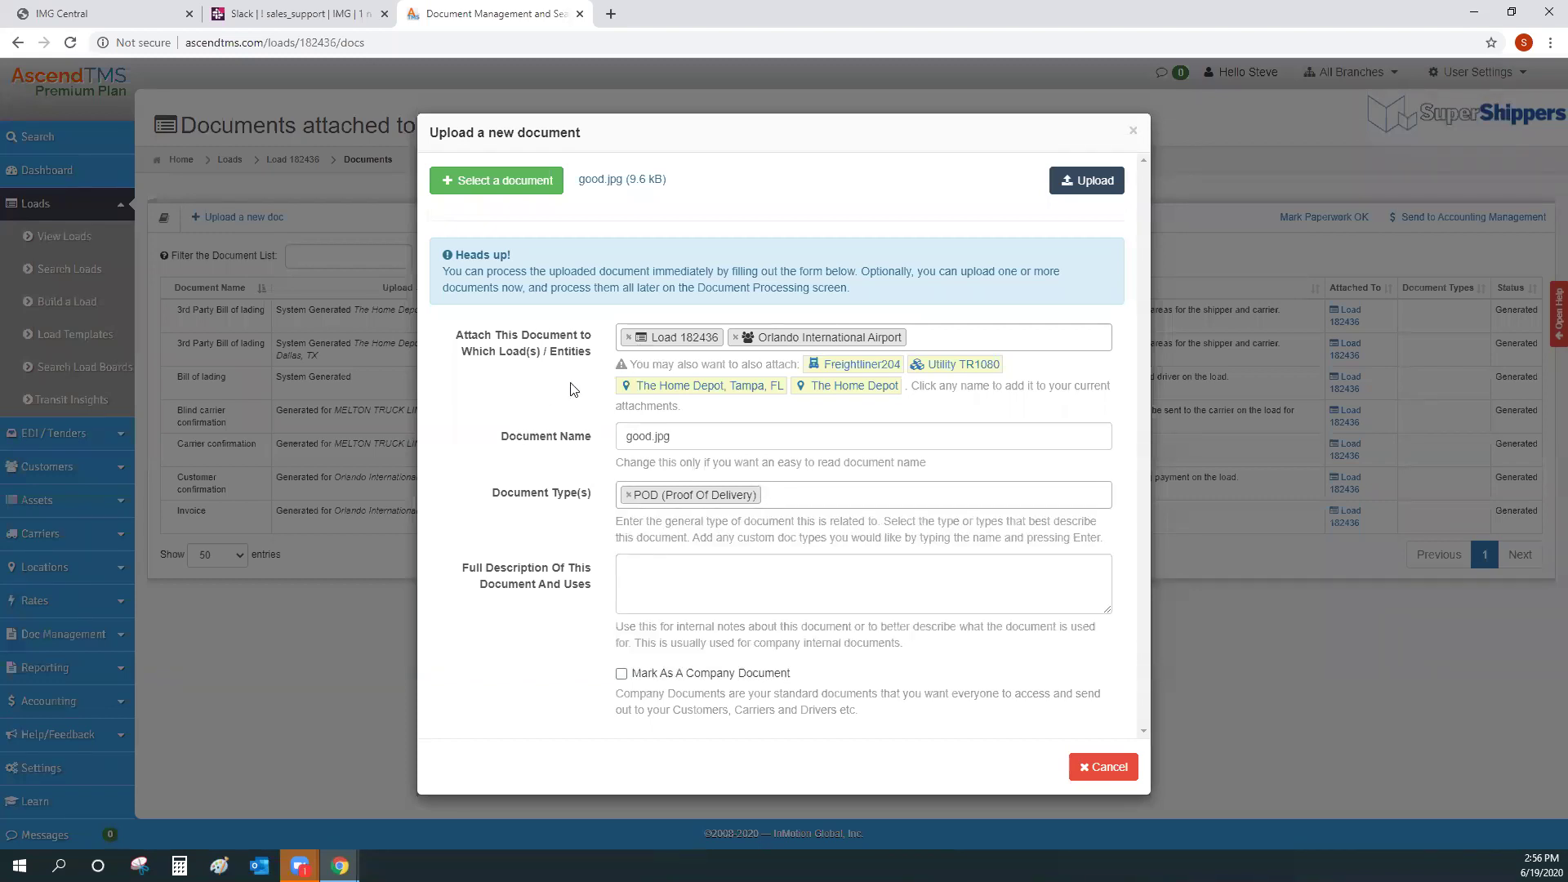
# Step: Upload good.jpg with the chosen attachments and document type, and close the upload dialog
pyautogui.click(1084, 182)
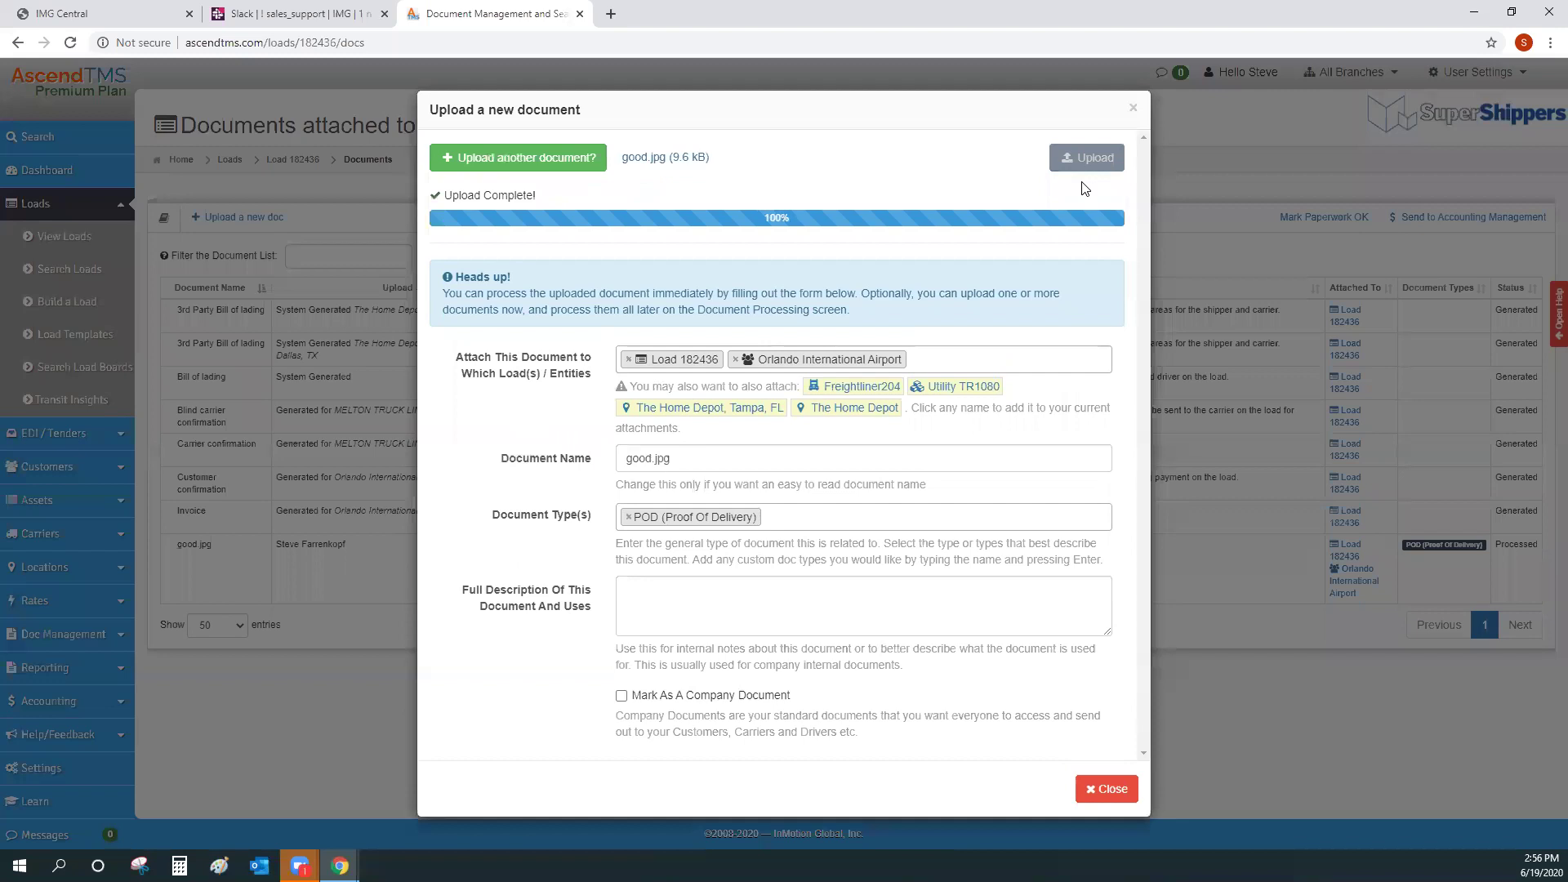
pyautogui.click(1133, 108)
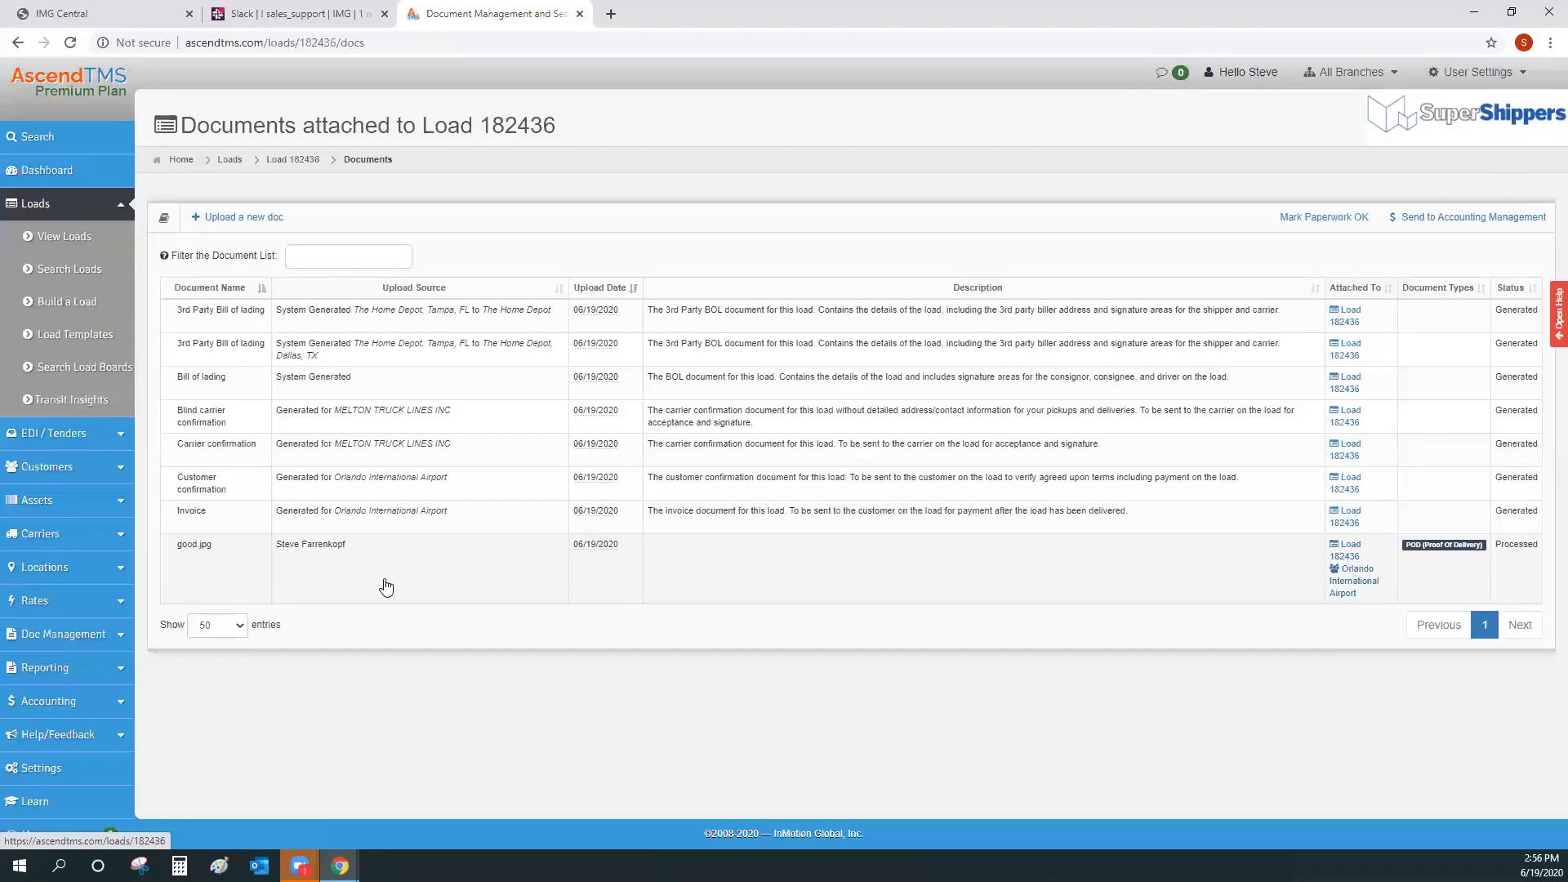
# Step: Check the upload source and upload time of good.jpg in the document list
pyautogui.click(325, 576)
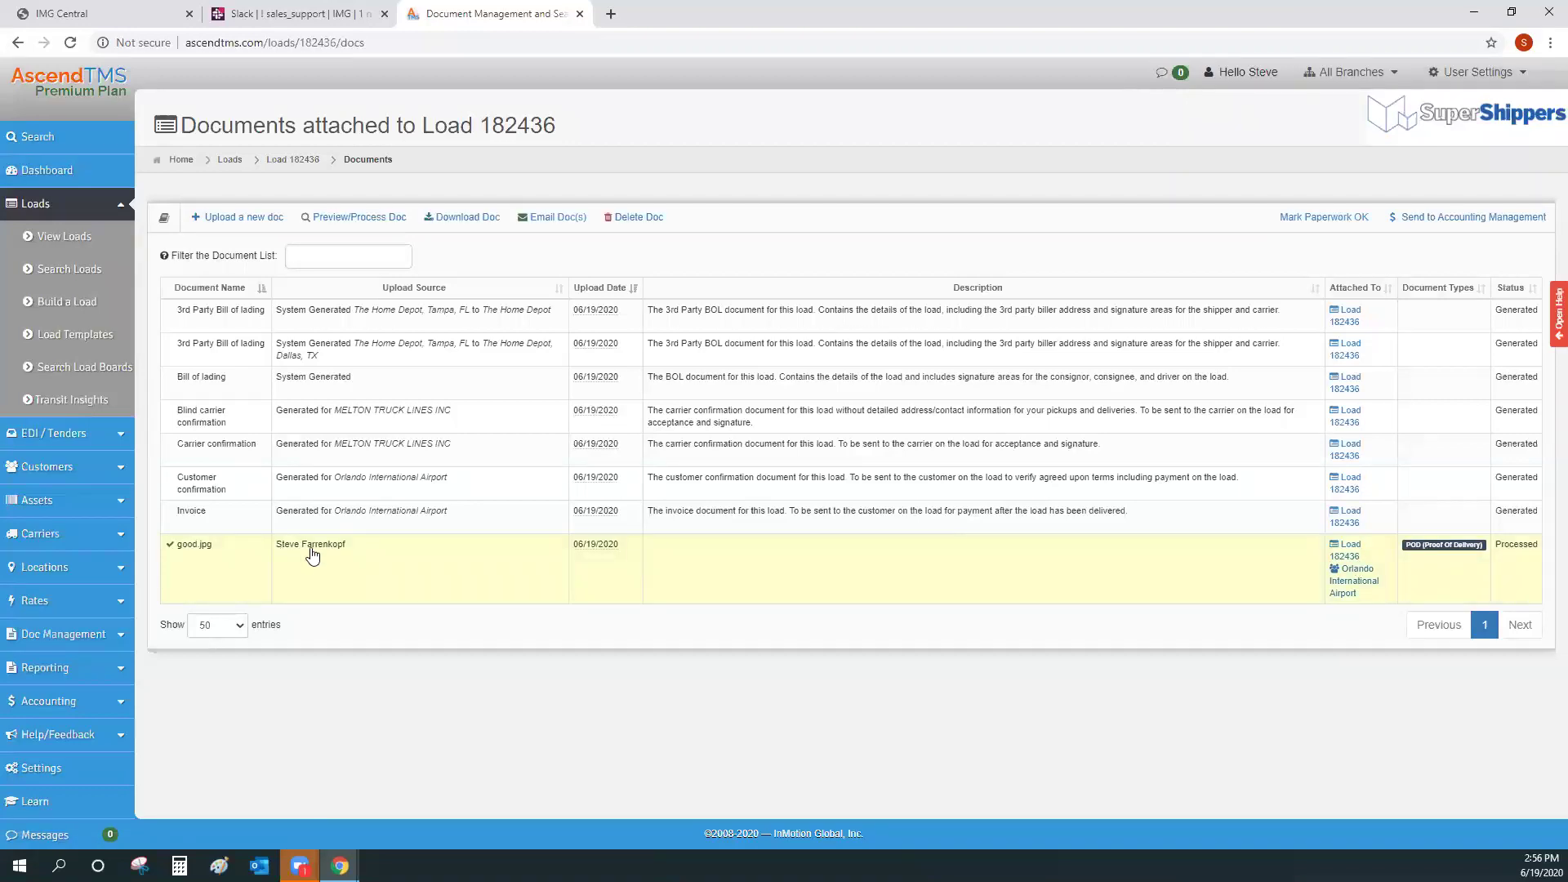
pyautogui.moveTo(603, 550)
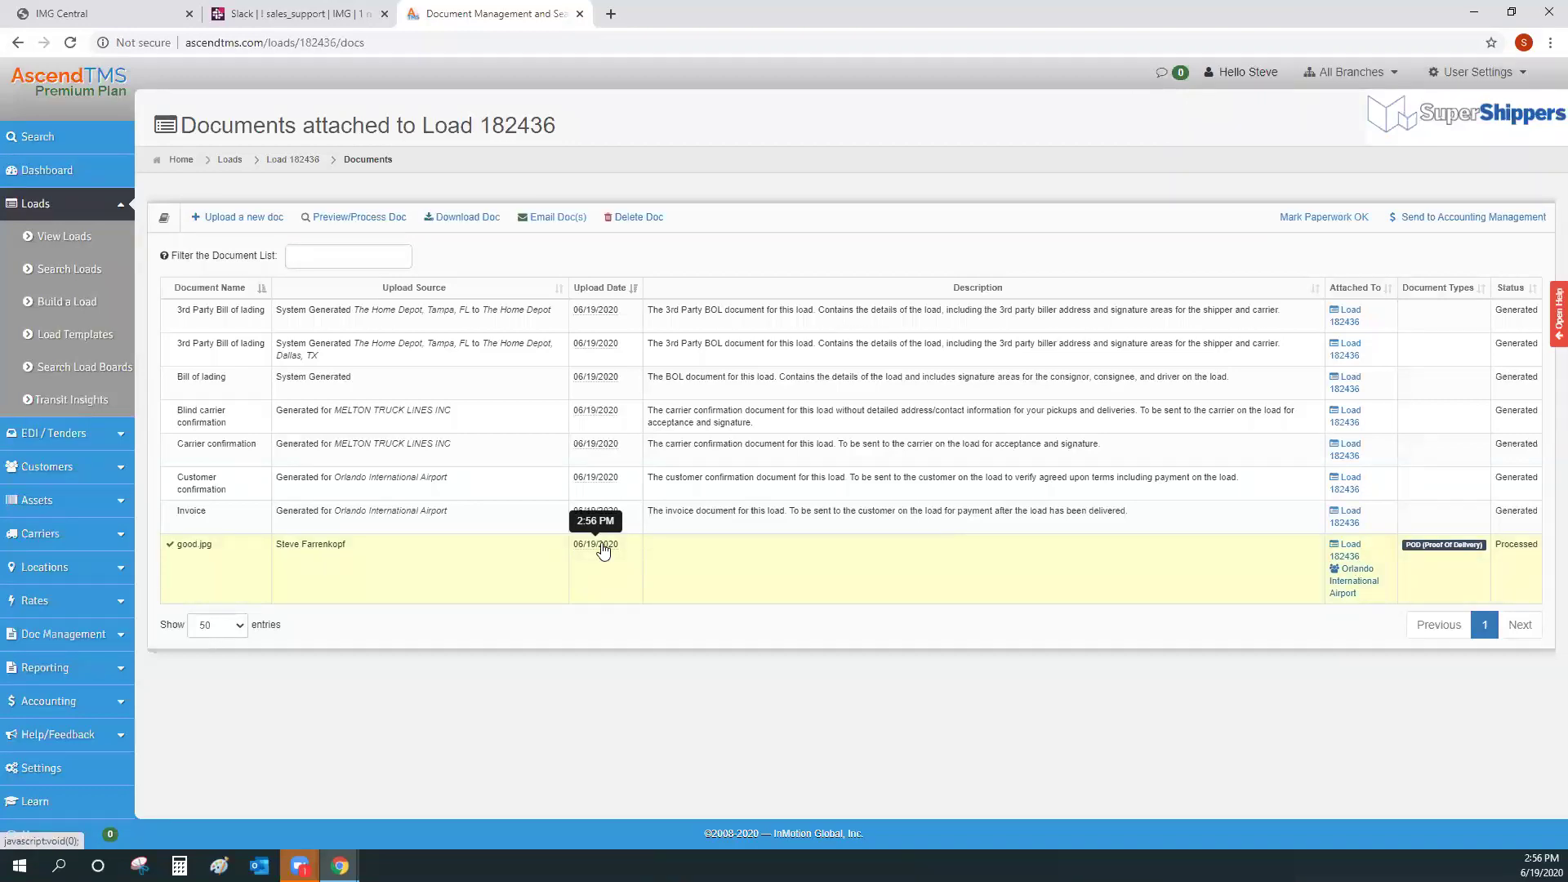
pyautogui.click(375, 562)
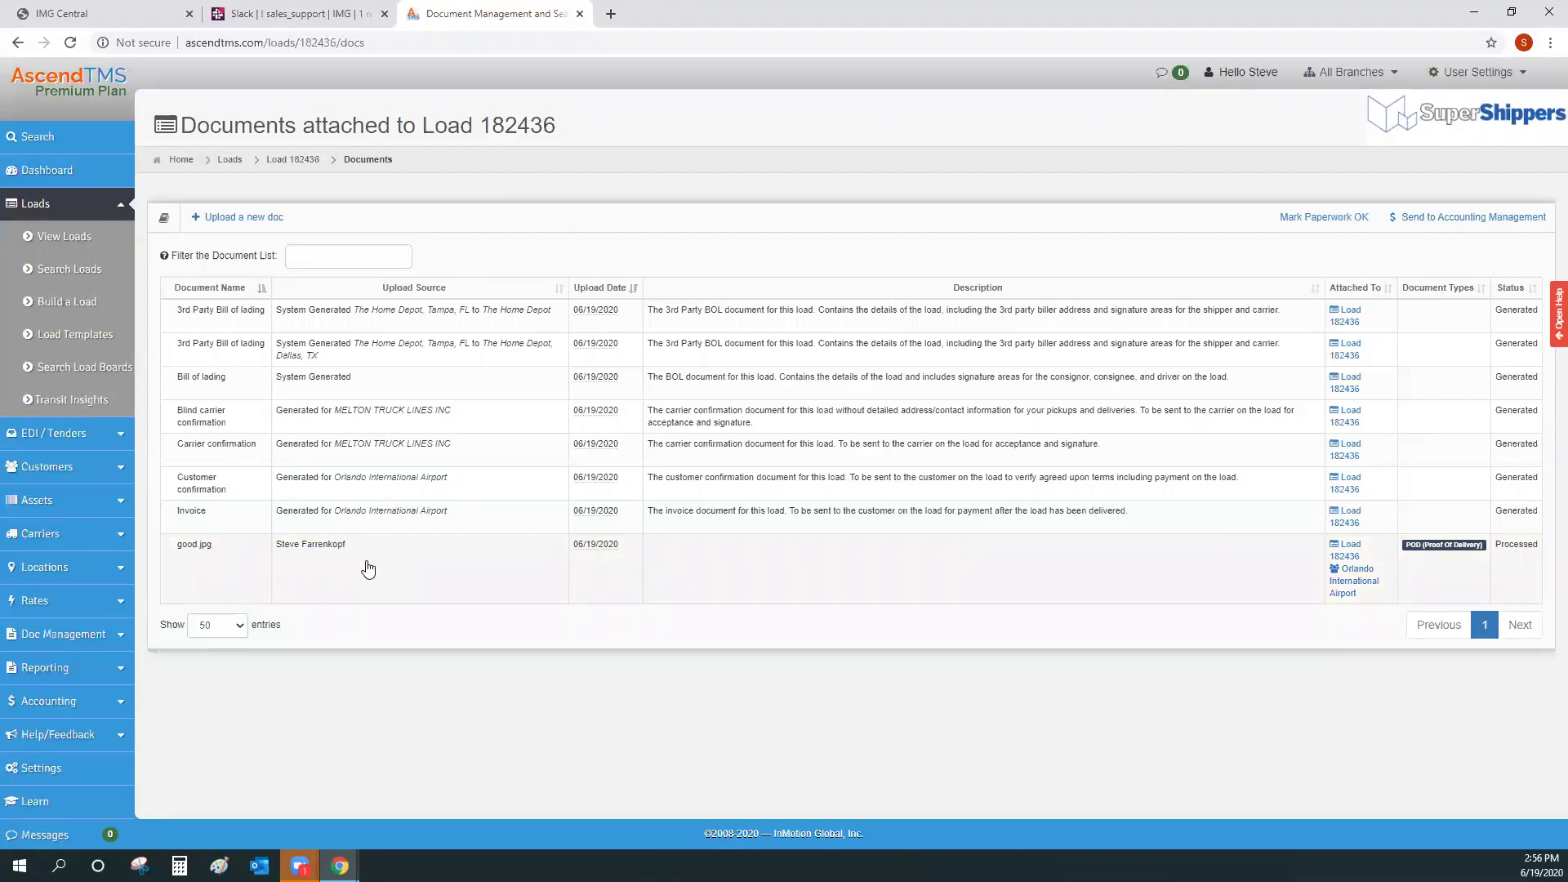
# Step: Return to the load list and open the shortcuts for the Orlando International Airport load picking up in Tampa, FL
pyautogui.click(302, 163)
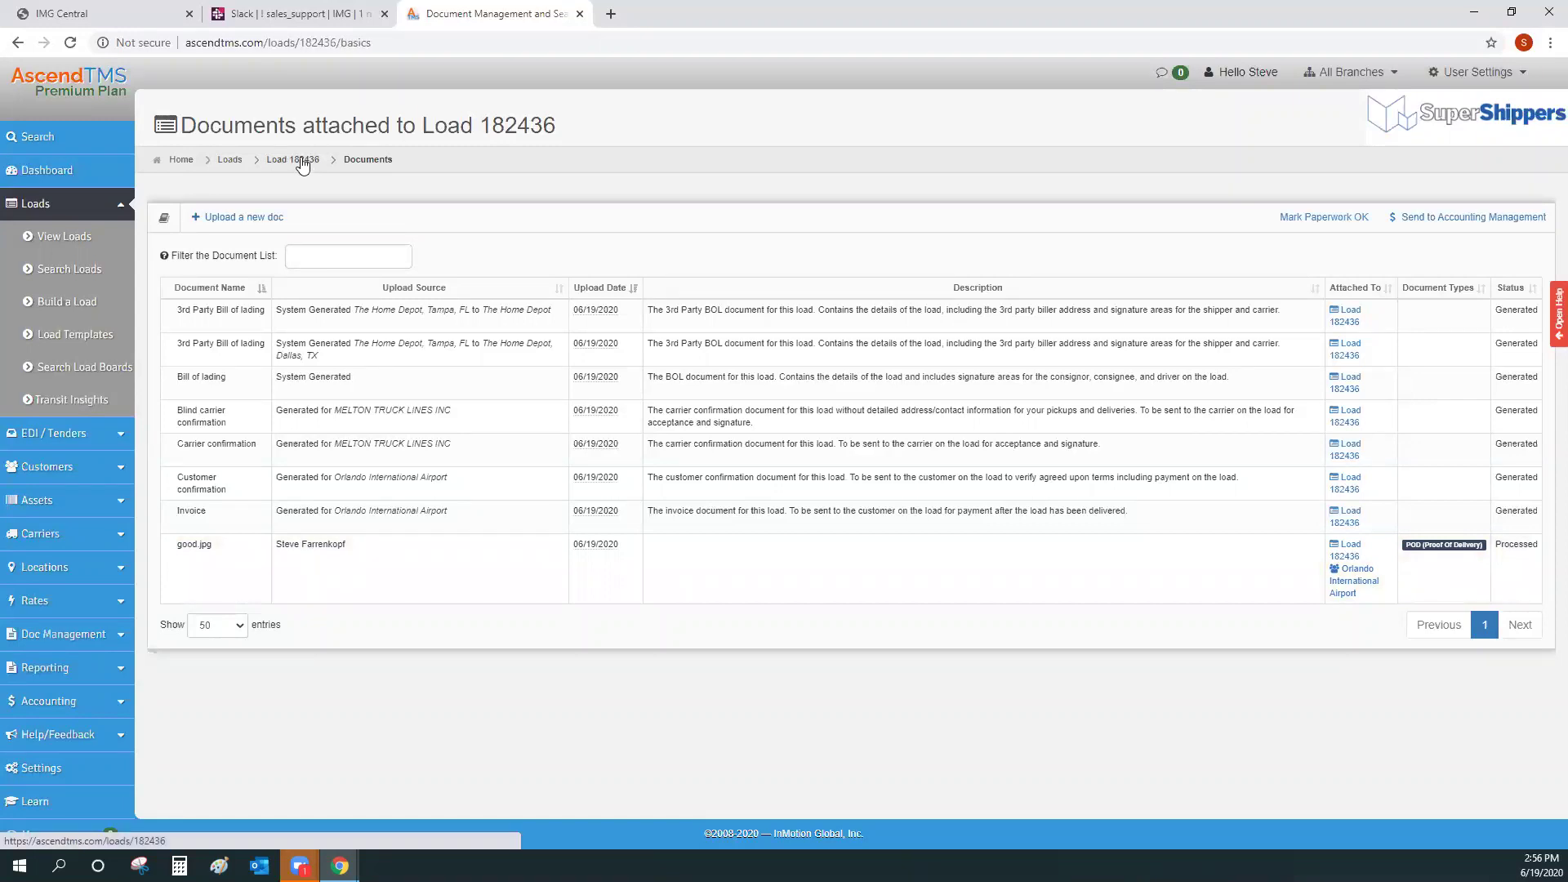
pyautogui.click(62, 238)
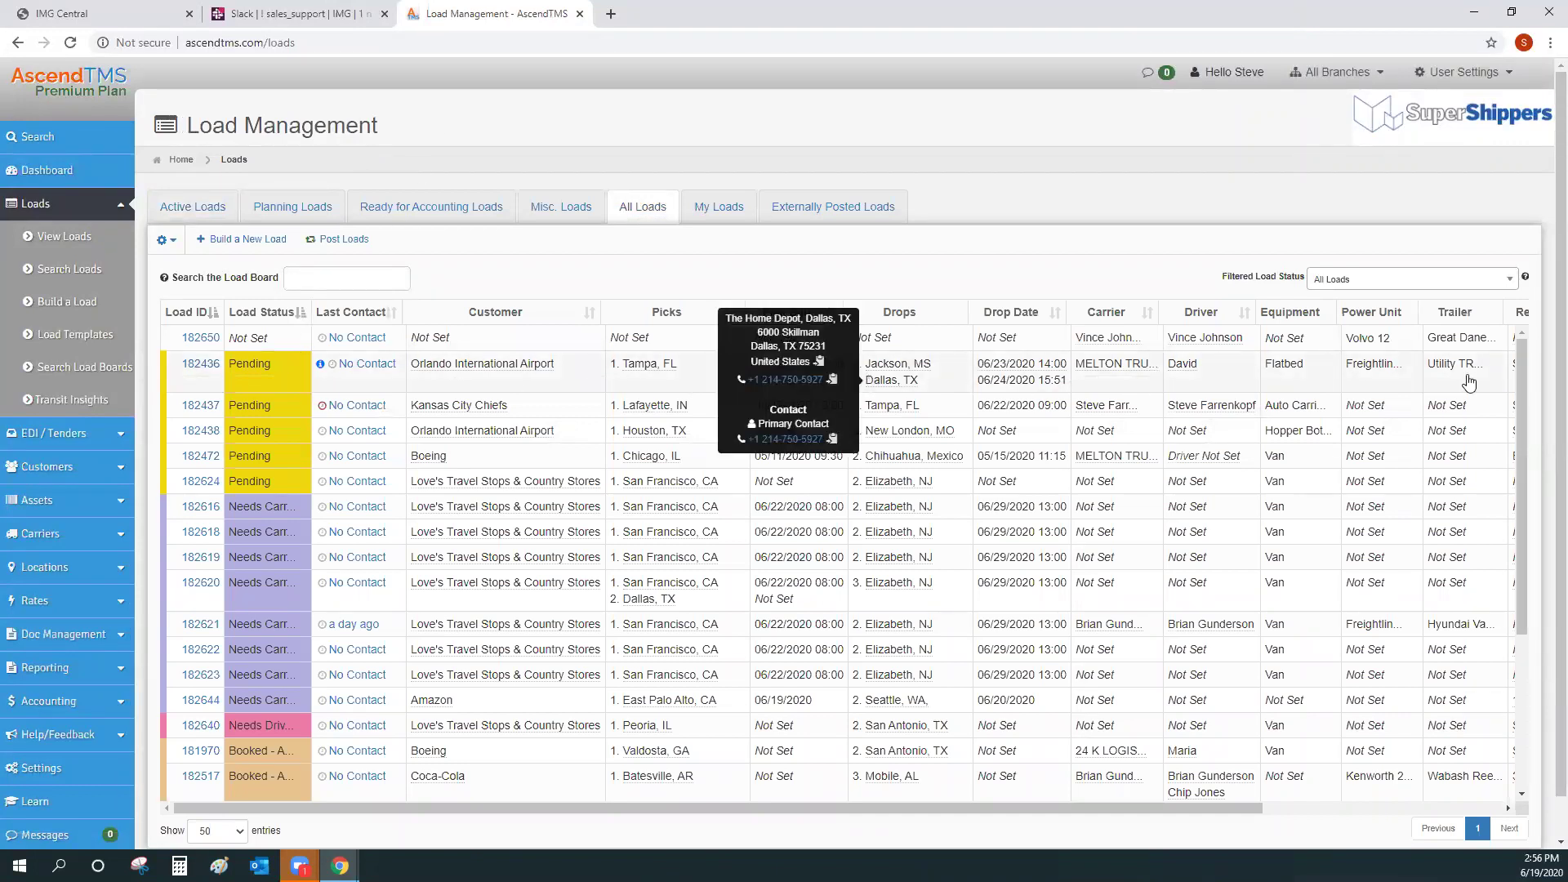
pyautogui.rightClick(695, 368)
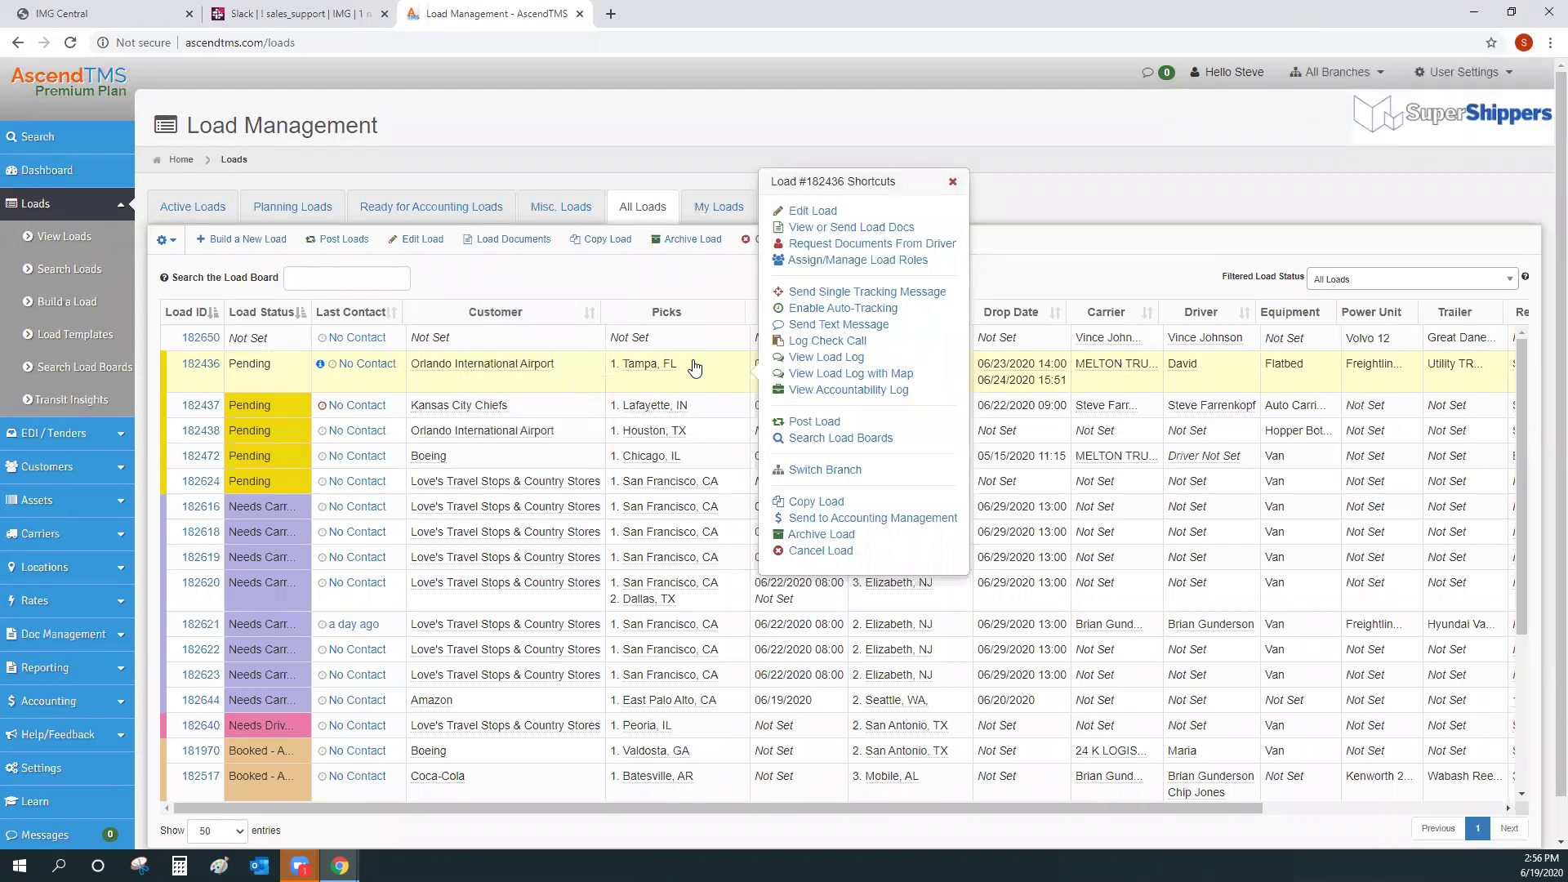
# Step: Start copying the Orlando International Airport load with 20 copies, and close the copy dialog without creating them
pyautogui.click(806, 502)
pyautogui.press('BackSpace')
pyautogui.write('20')
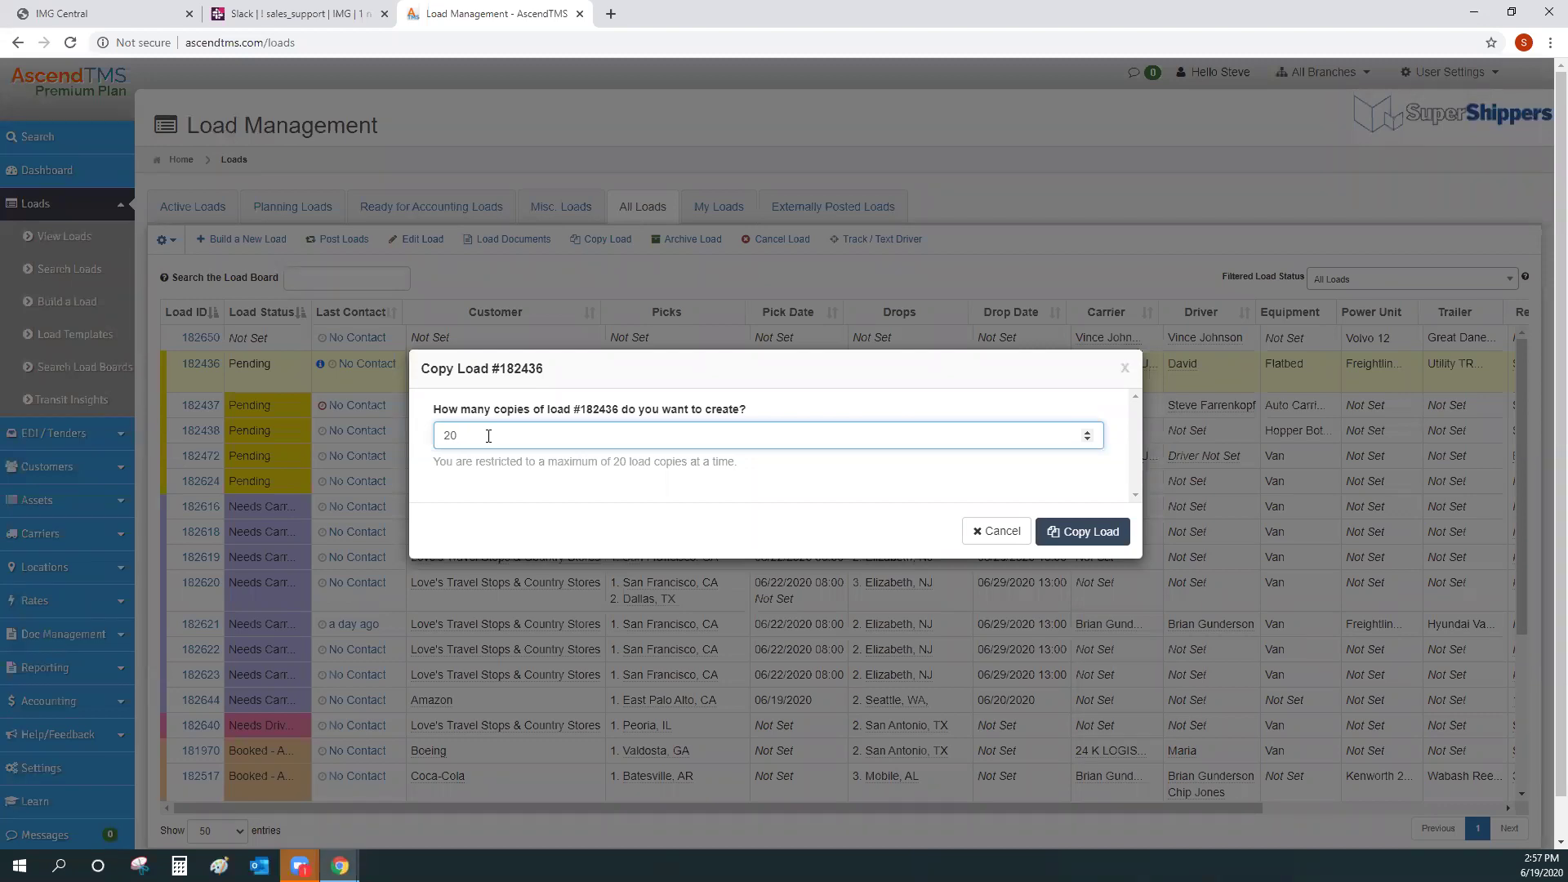
pyautogui.click(1124, 367)
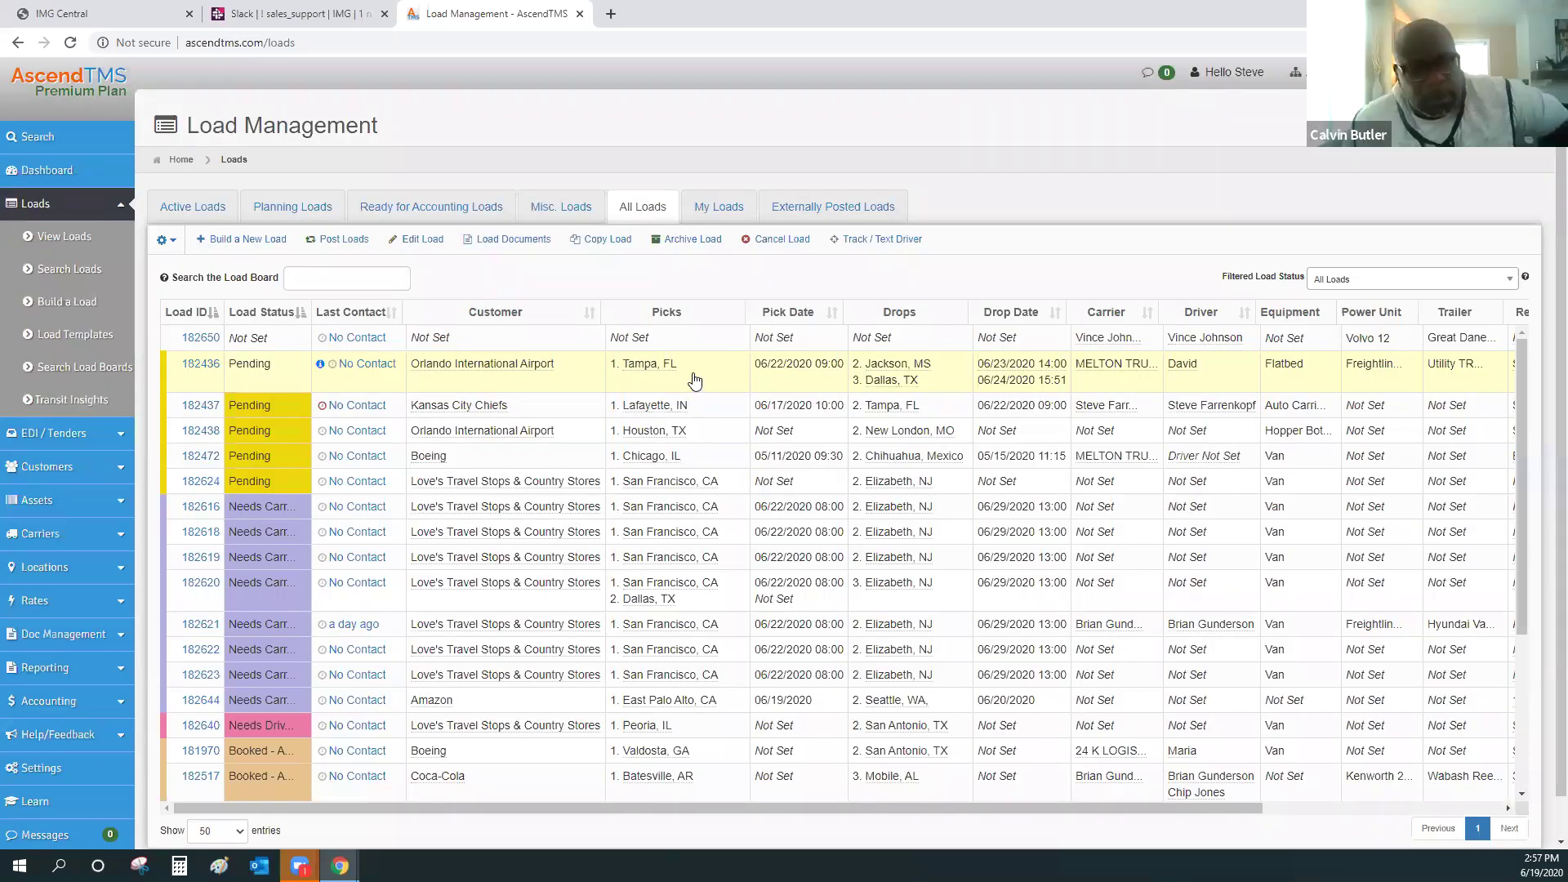
# Step: Open the load posting options for the Orlando International Airport load, check its posted note and load boards, and close without posting
pyautogui.rightClick(697, 377)
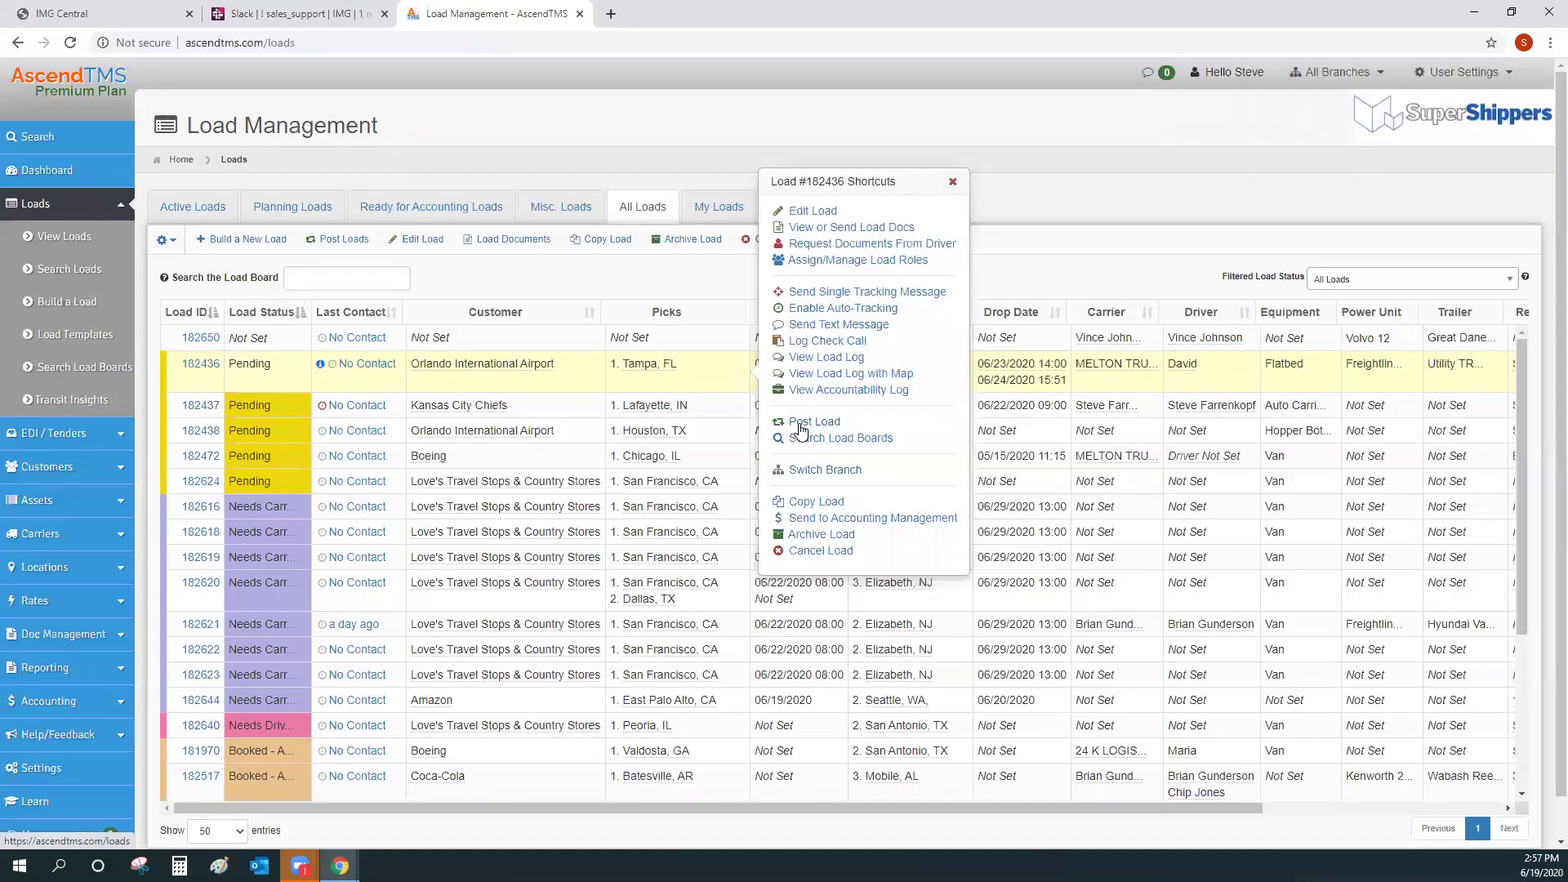
pyautogui.click(952, 182)
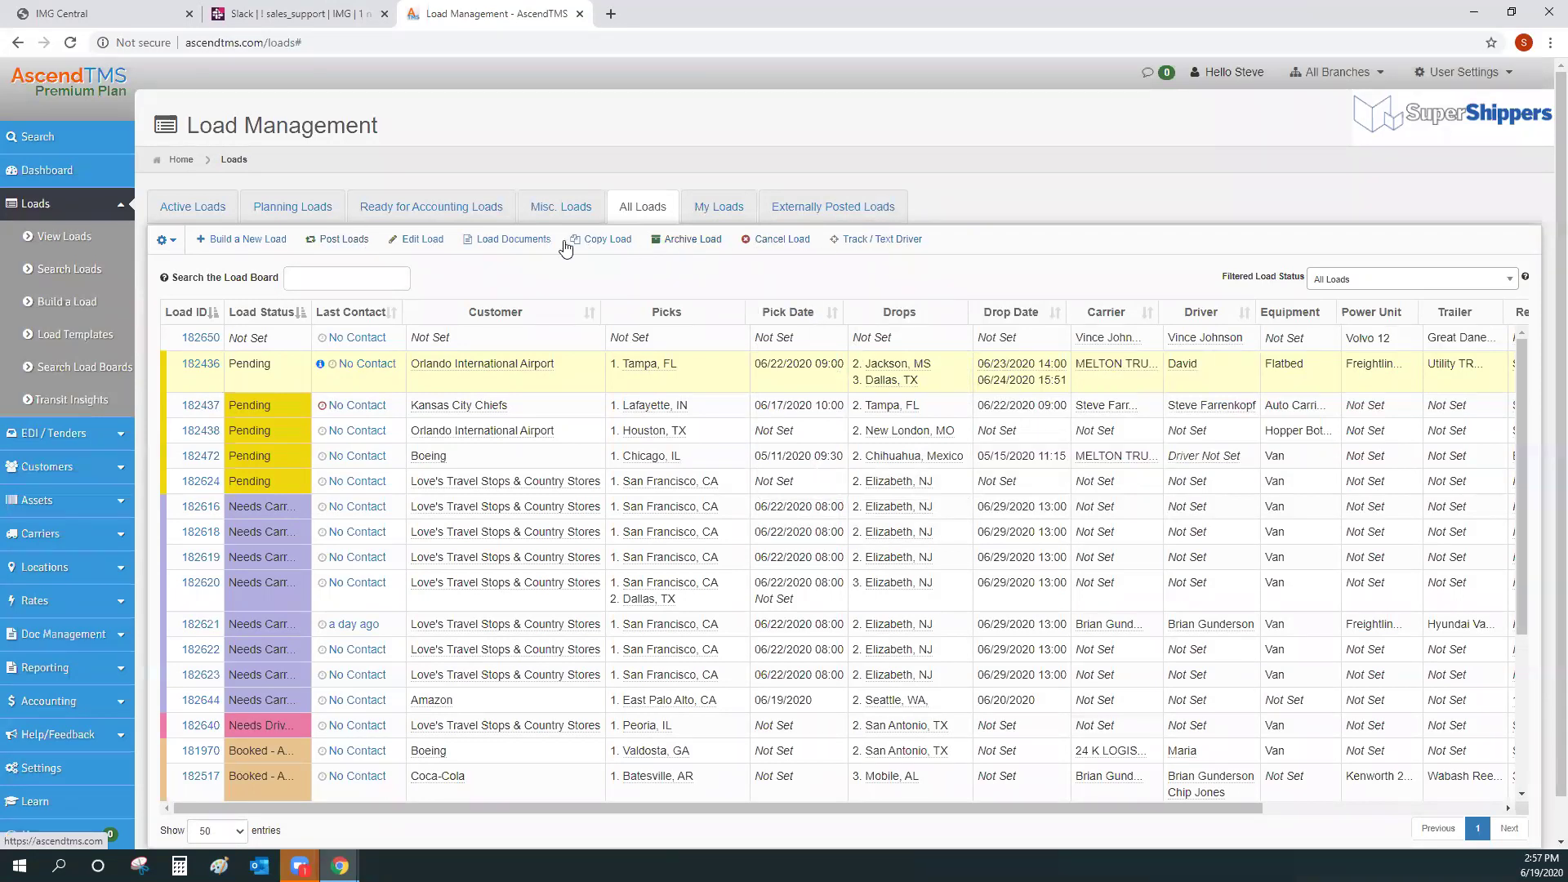
pyautogui.rightClick(713, 379)
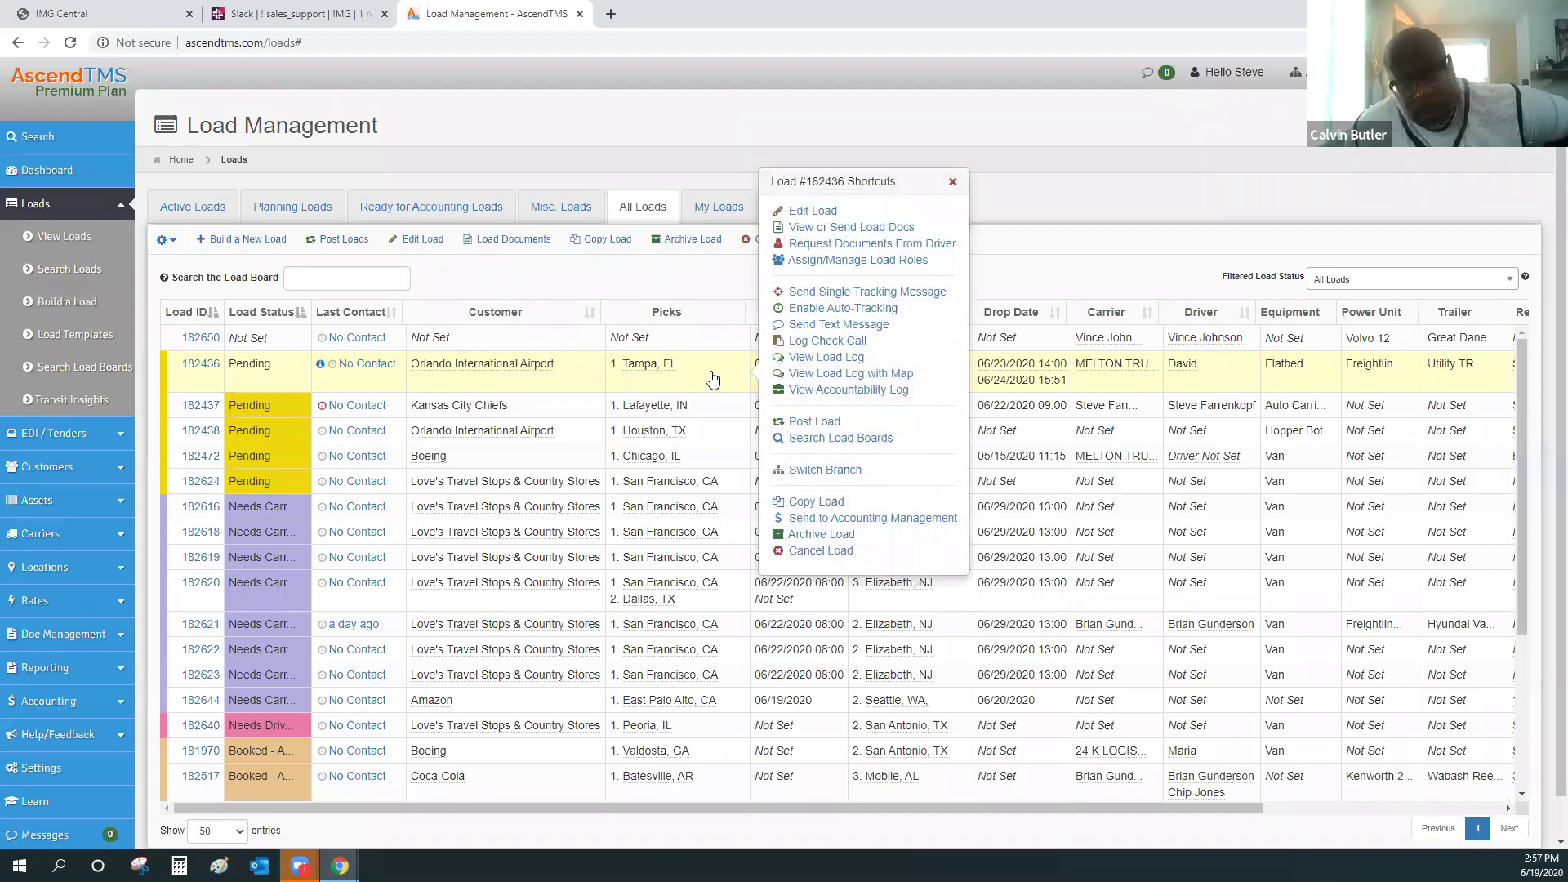
pyautogui.click(801, 422)
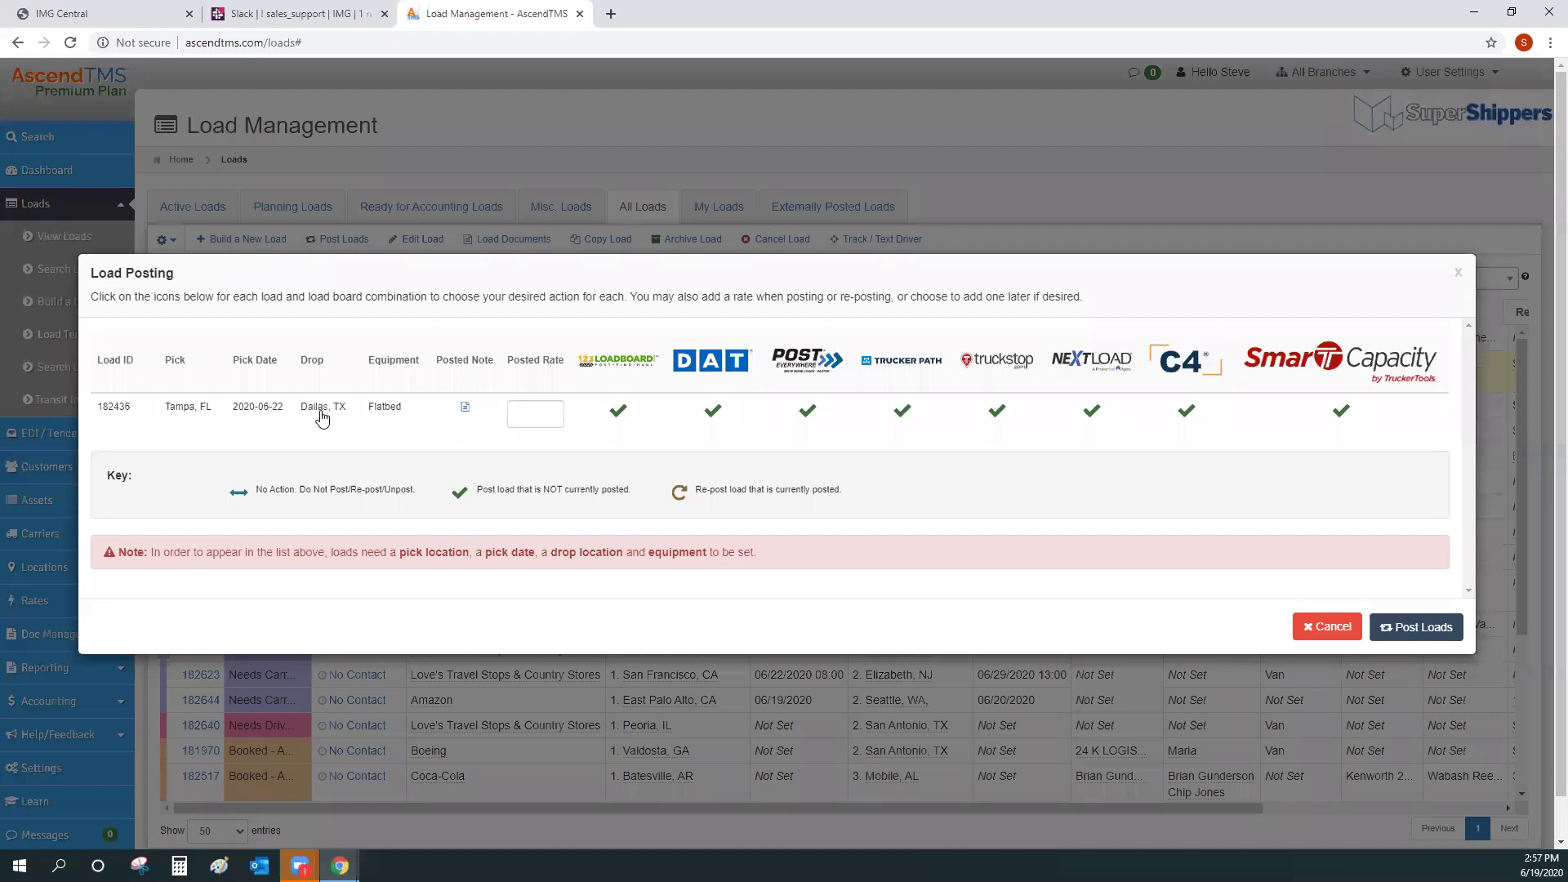
pyautogui.moveTo(466, 415)
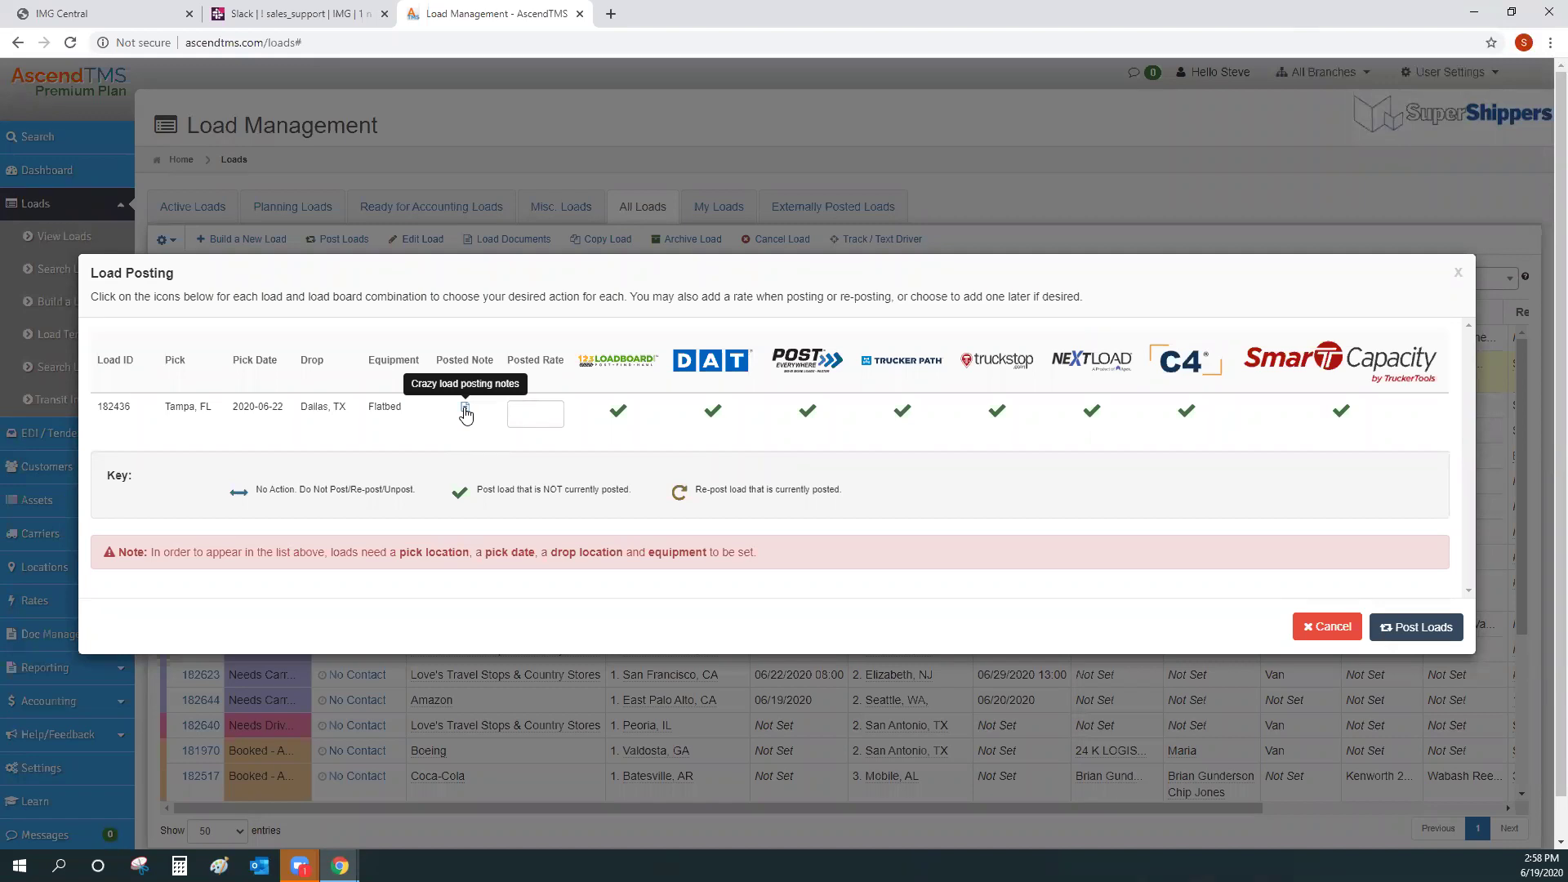
pyautogui.click(522, 413)
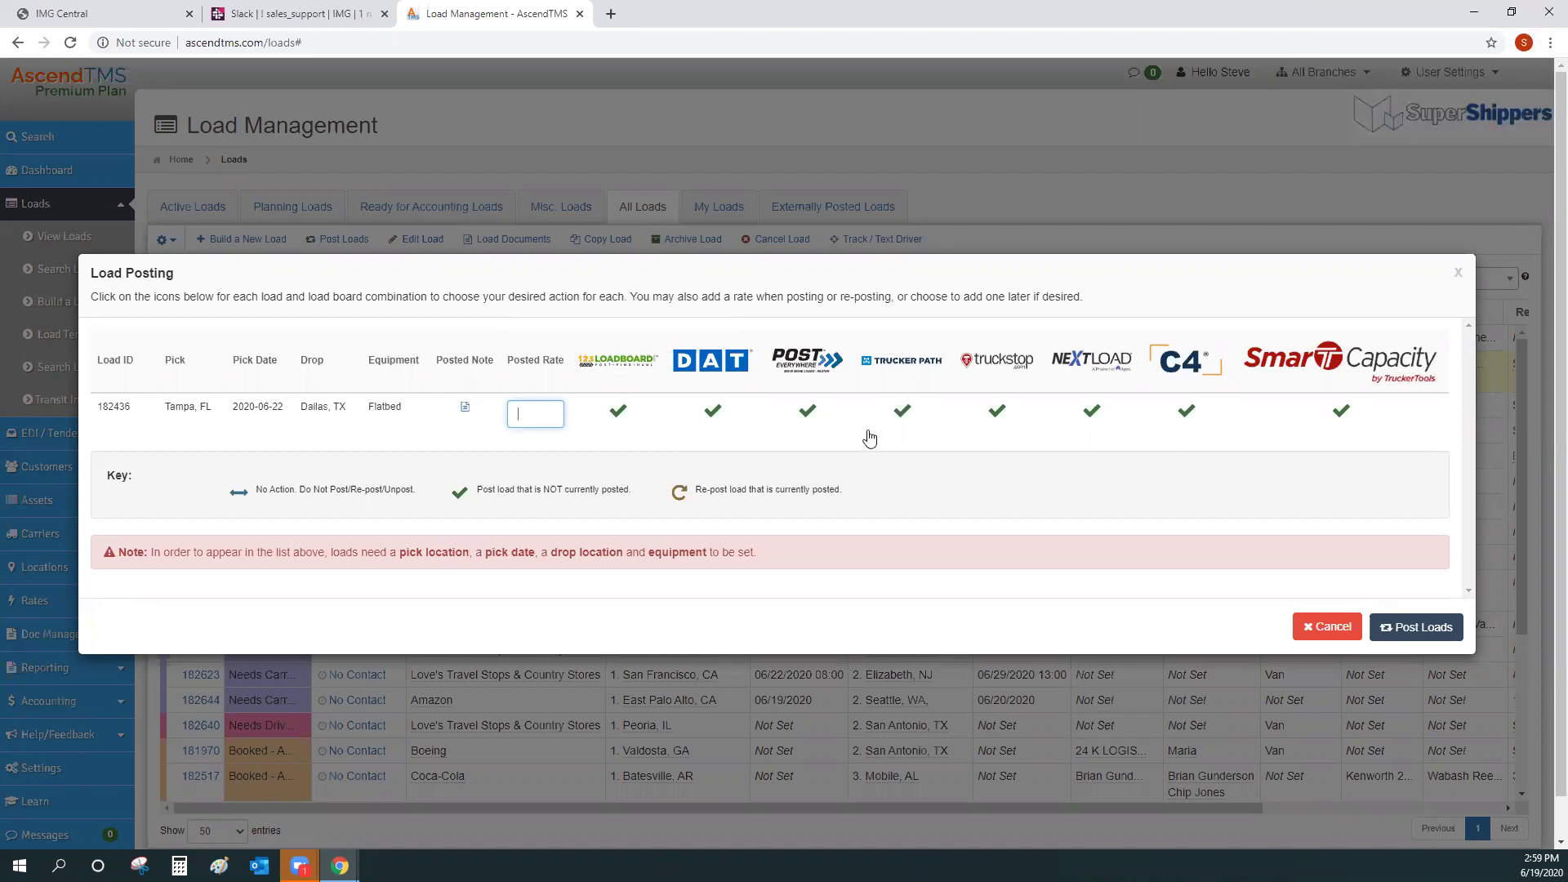
pyautogui.moveTo(788, 366)
pyautogui.click(1457, 276)
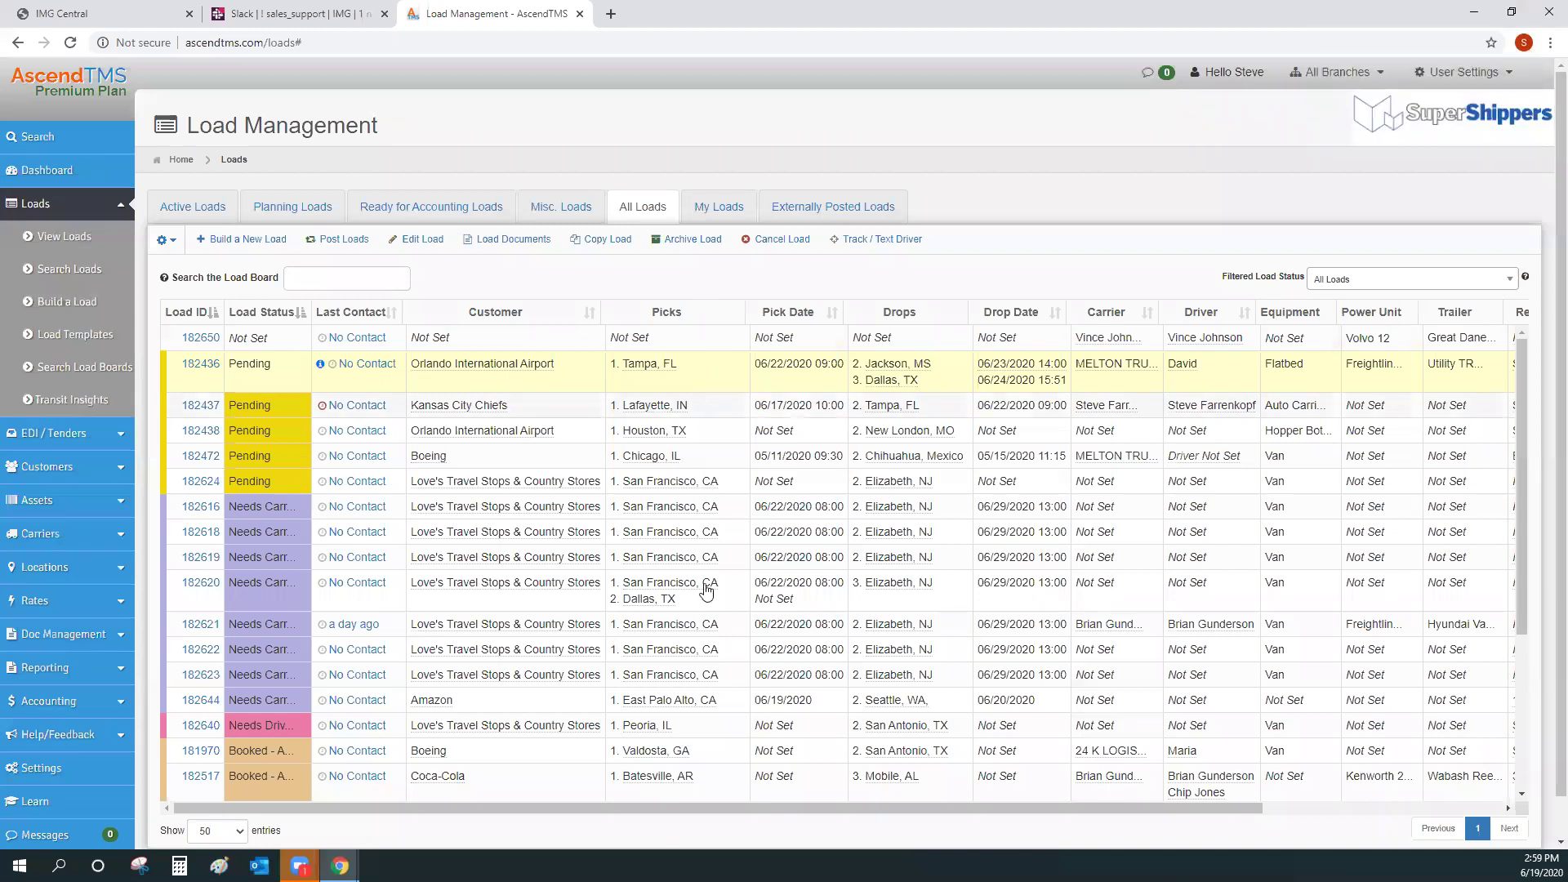
# Step: Open the posting list covering all eligible loads and look through its loads and load board options
pyautogui.scroll(-4, 703, 585)
pyautogui.scroll(4, 693, 664)
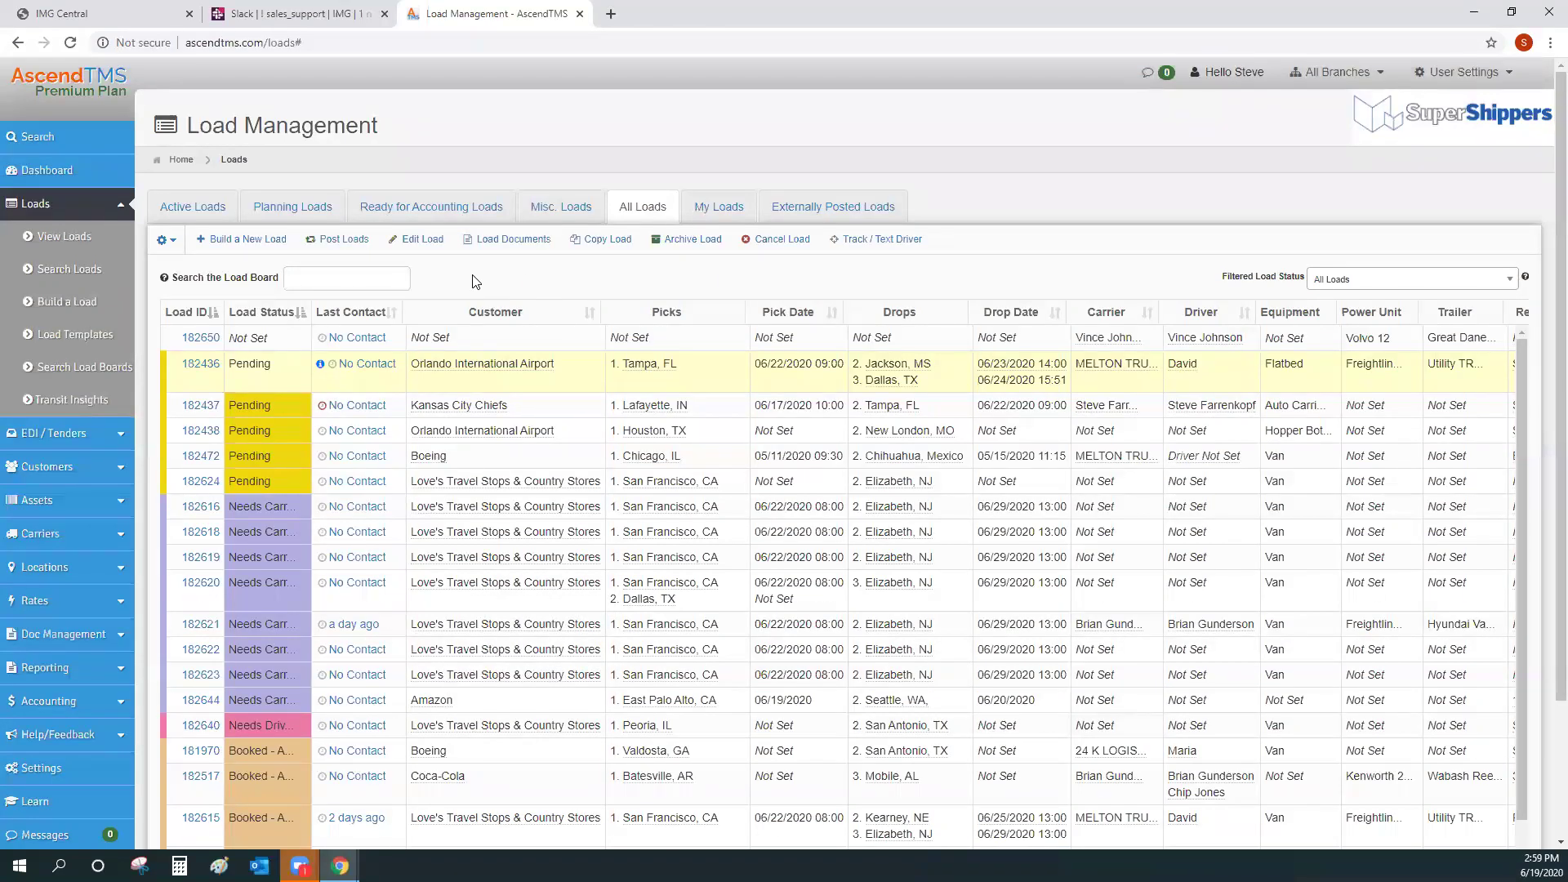
pyautogui.click(345, 245)
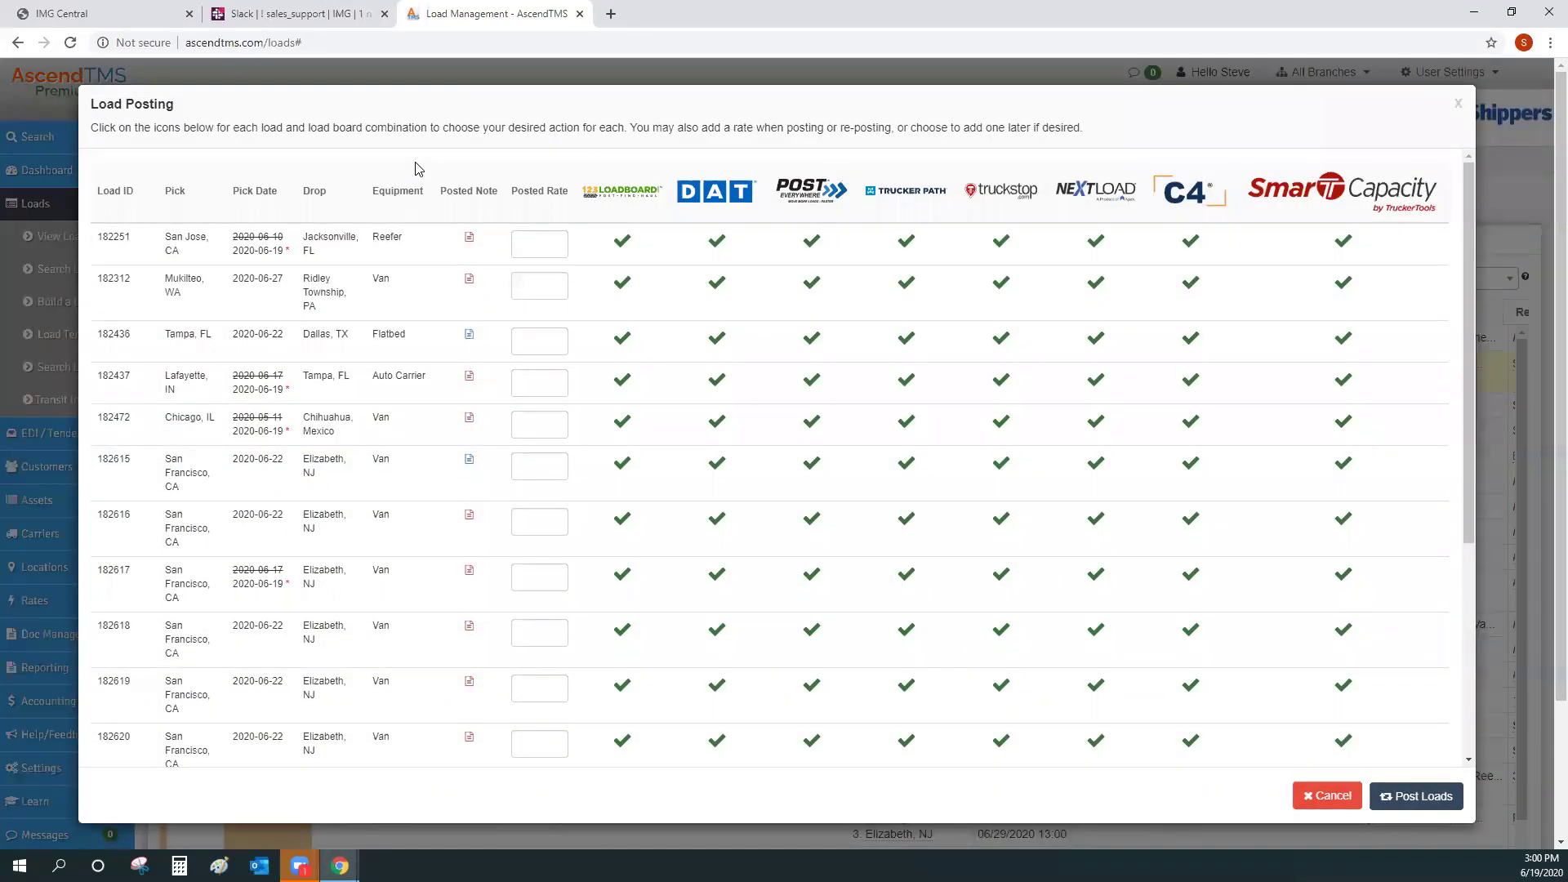
pyautogui.scroll(-4, 668, 300)
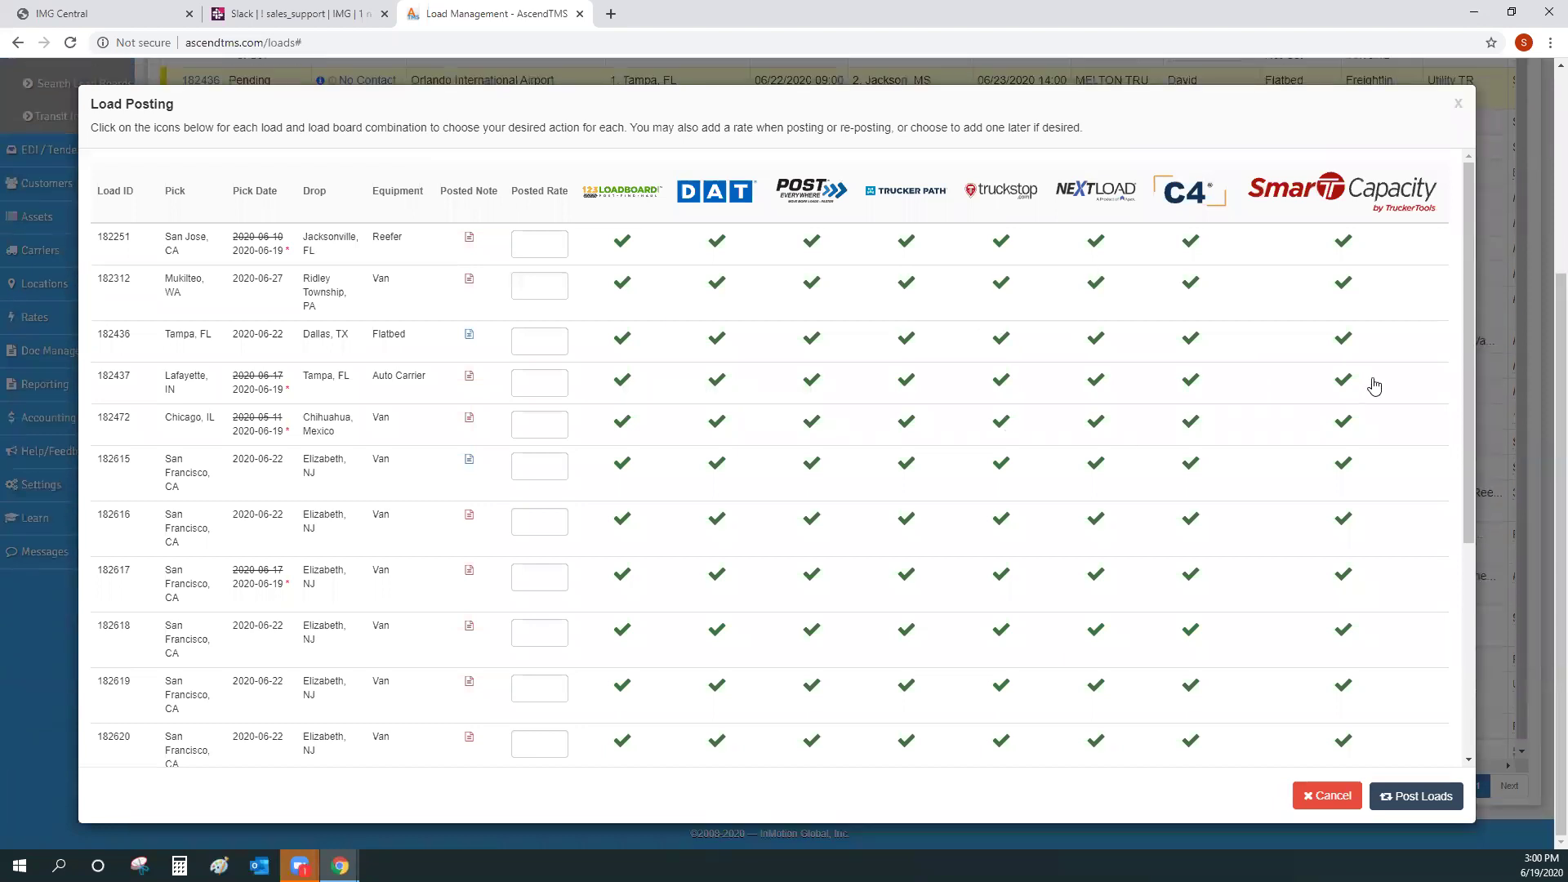
pyautogui.scroll(-5, 1466, 339)
pyautogui.scroll(3, 1464, 352)
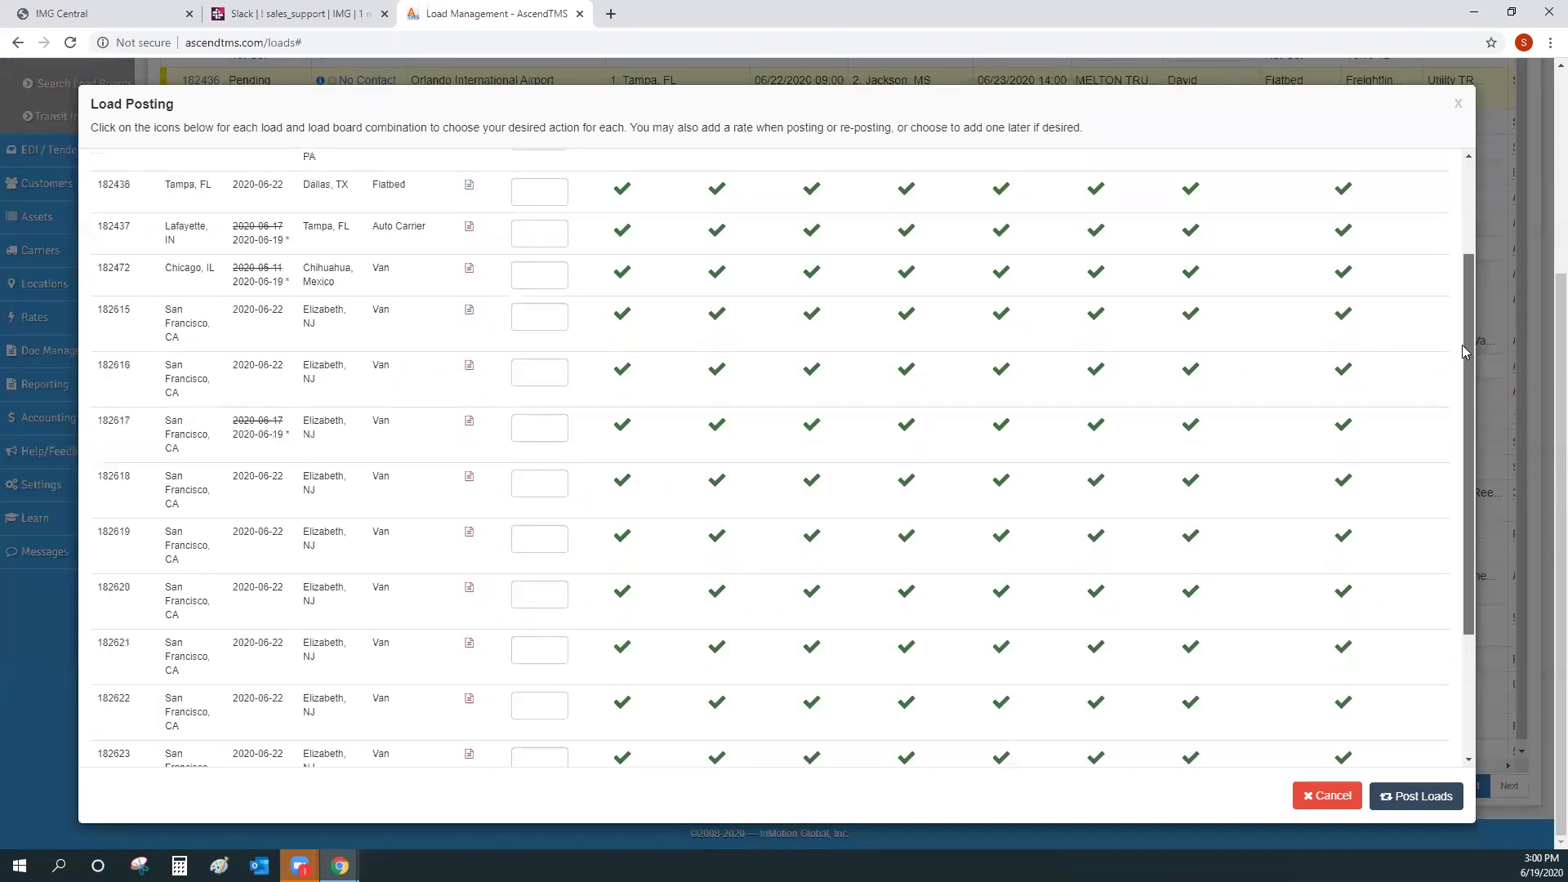
pyautogui.scroll(3, 1462, 351)
# Step: Choose no action on Trucker Path for the Chicago and Mukilteo loads and on C4 for Mukilteo and Lafayette, and close without posting
pyautogui.click(907, 420)
pyautogui.click(907, 284)
pyautogui.click(1190, 282)
pyautogui.click(1193, 381)
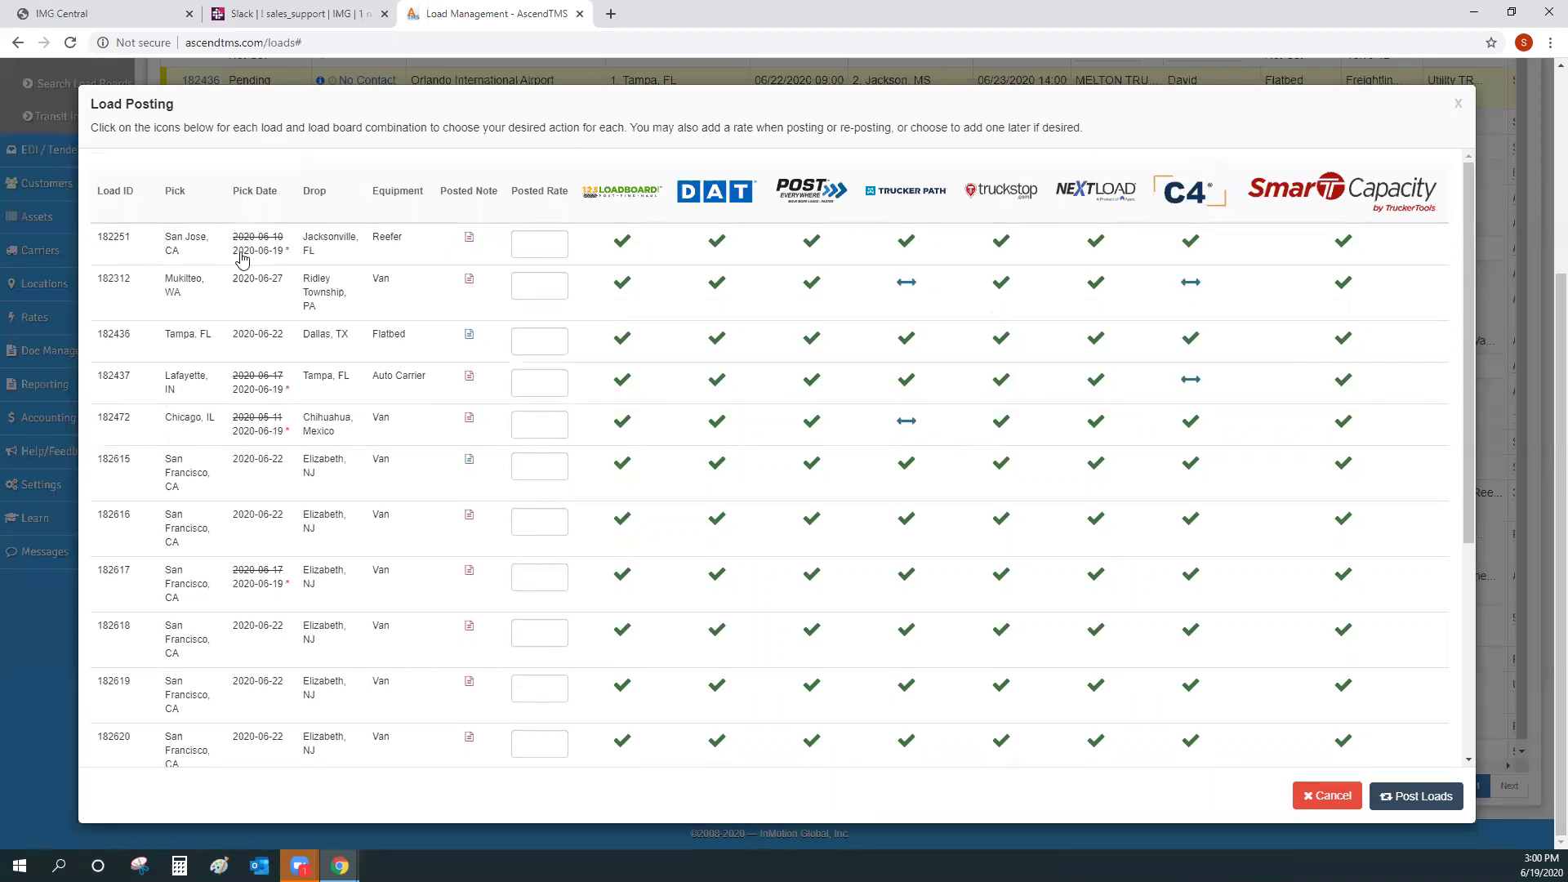
pyautogui.moveTo(244, 255)
pyautogui.moveTo(276, 600)
pyautogui.click(1458, 104)
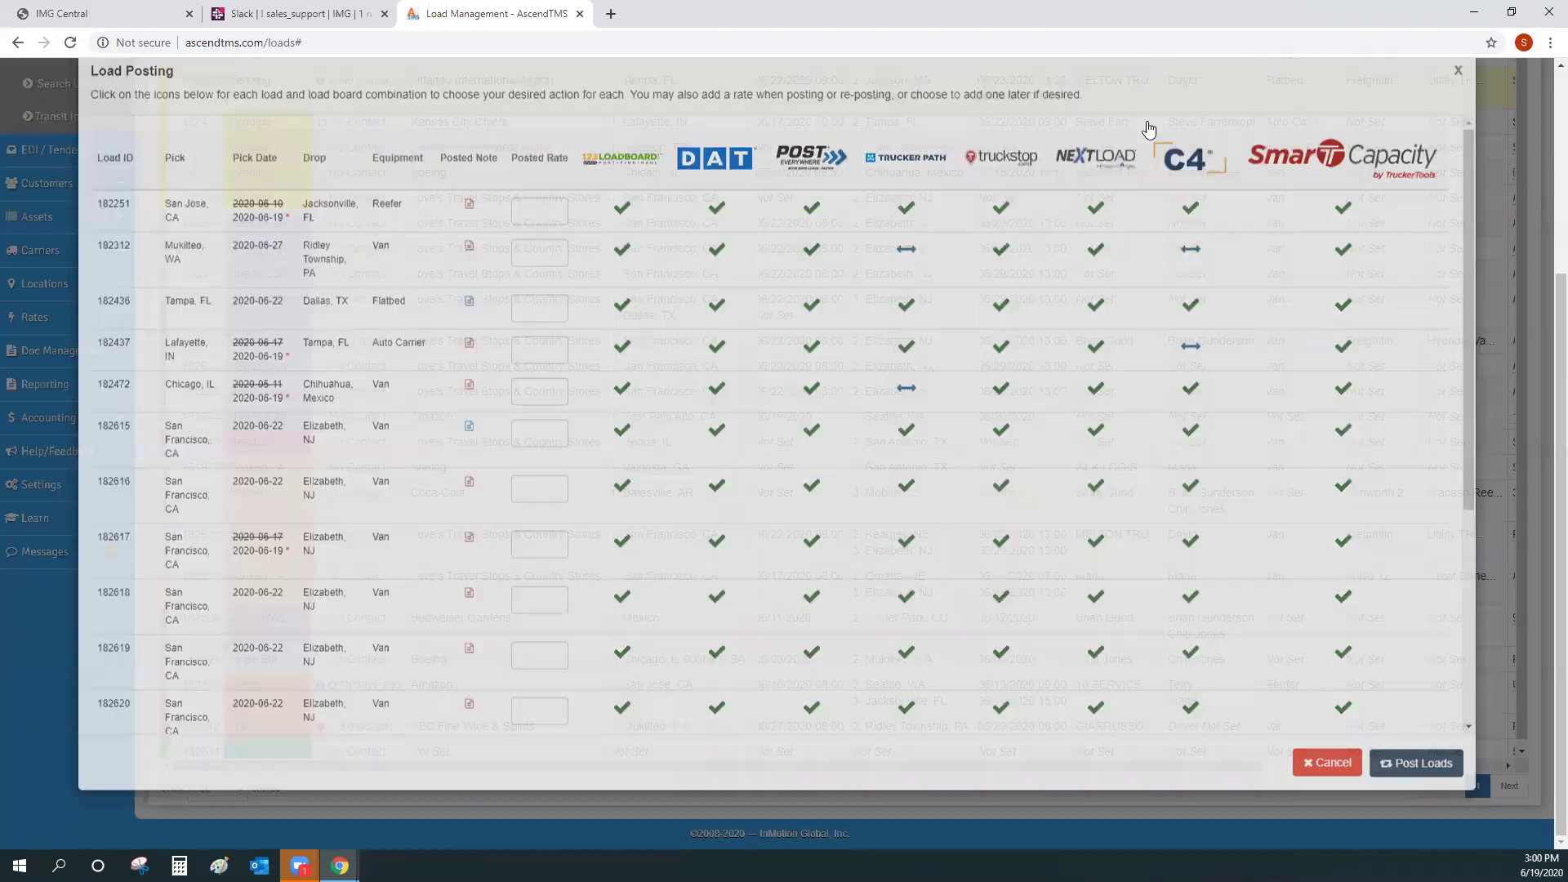
# Step: View the carrier and driver contacts and the Dallas drop details of the Orlando International Airport load
pyautogui.scroll(4, 939, 210)
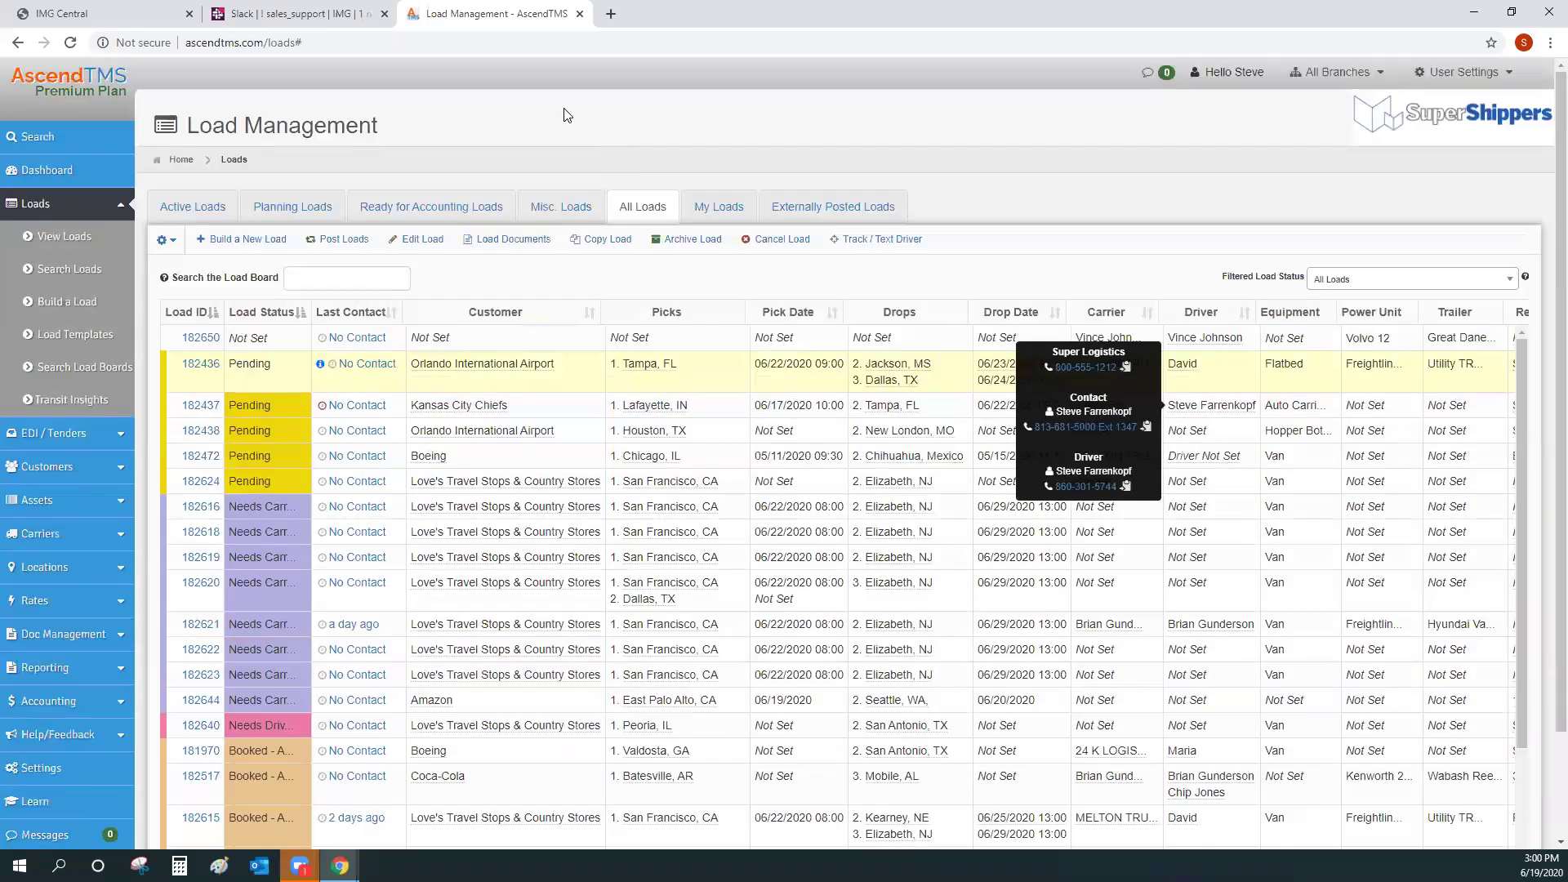
pyautogui.click(810, 389)
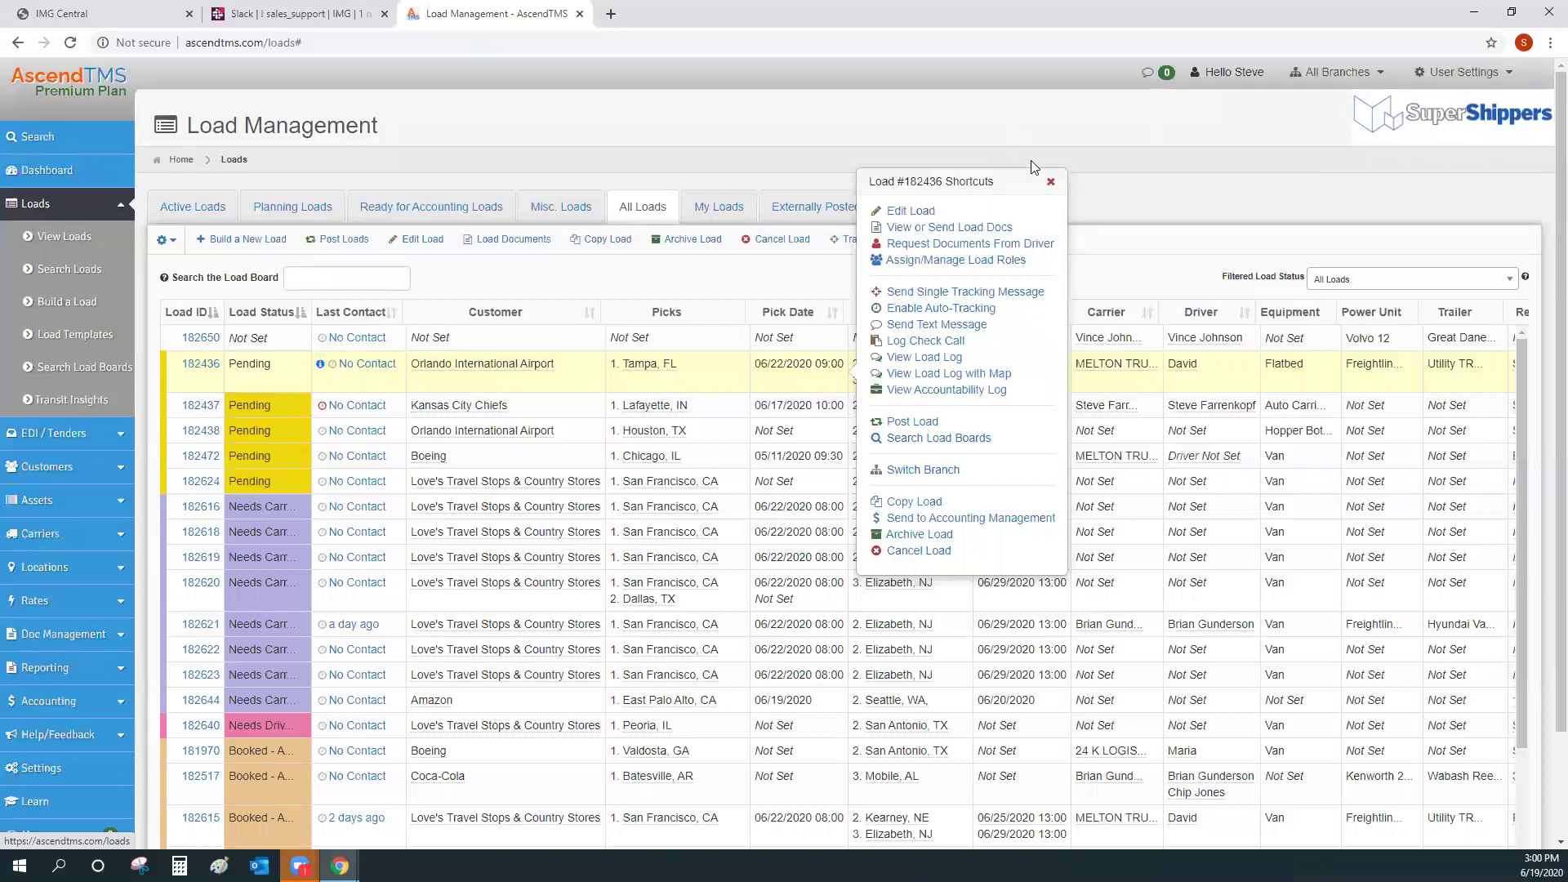
pyautogui.click(1050, 183)
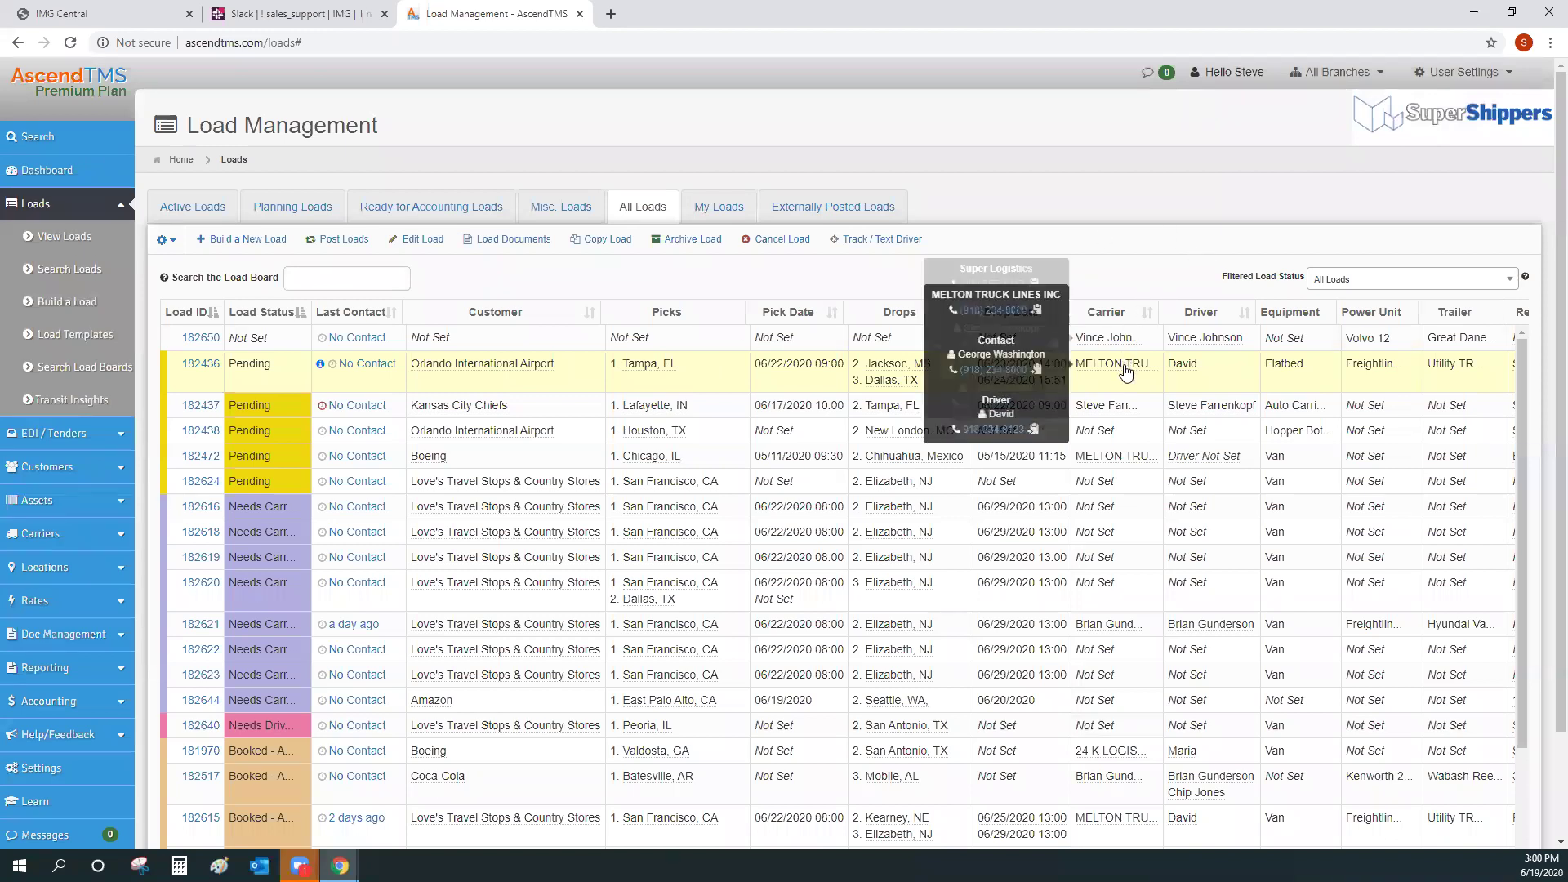
pyautogui.moveTo(1186, 374)
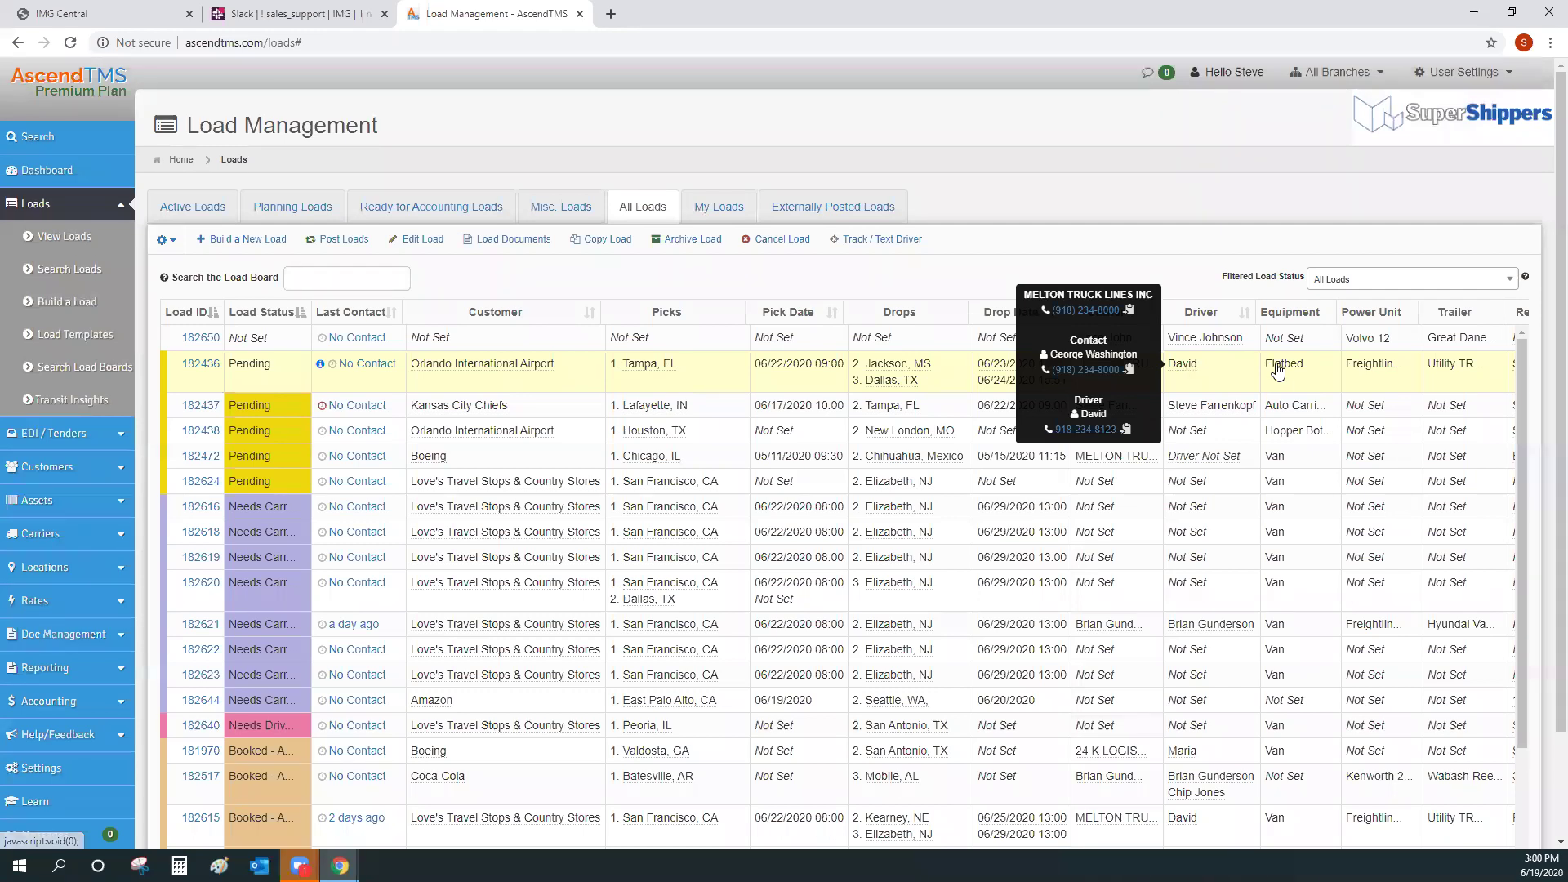
pyautogui.moveTo(876, 383)
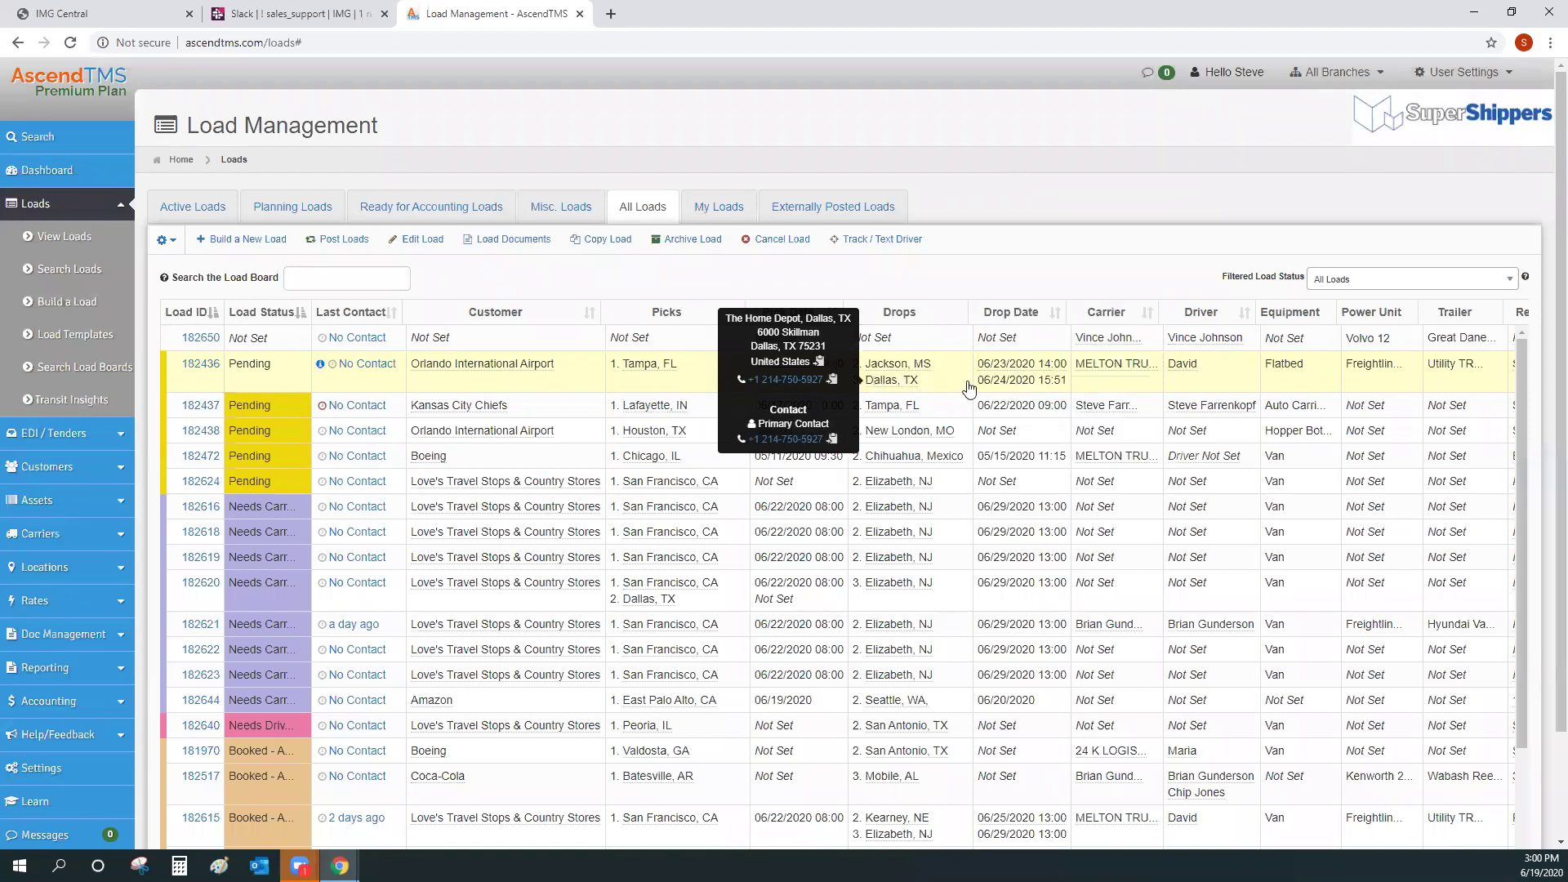
# Step: Open the load board search from the Orlando International Airport load's shortcuts and review the included load boards
pyautogui.rightClick(937, 383)
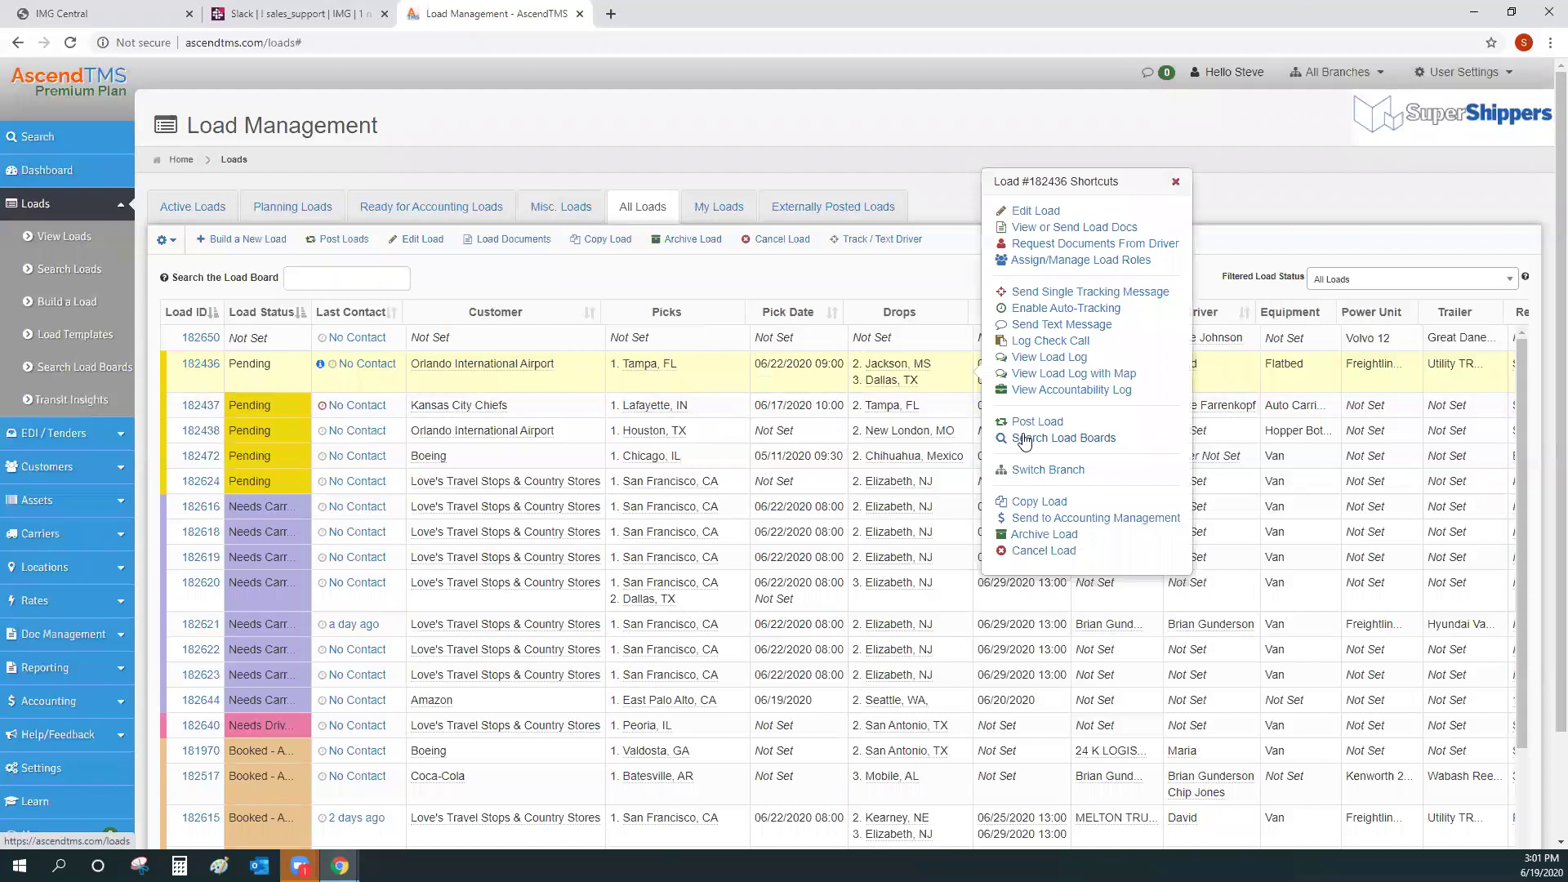
pyautogui.click(1062, 439)
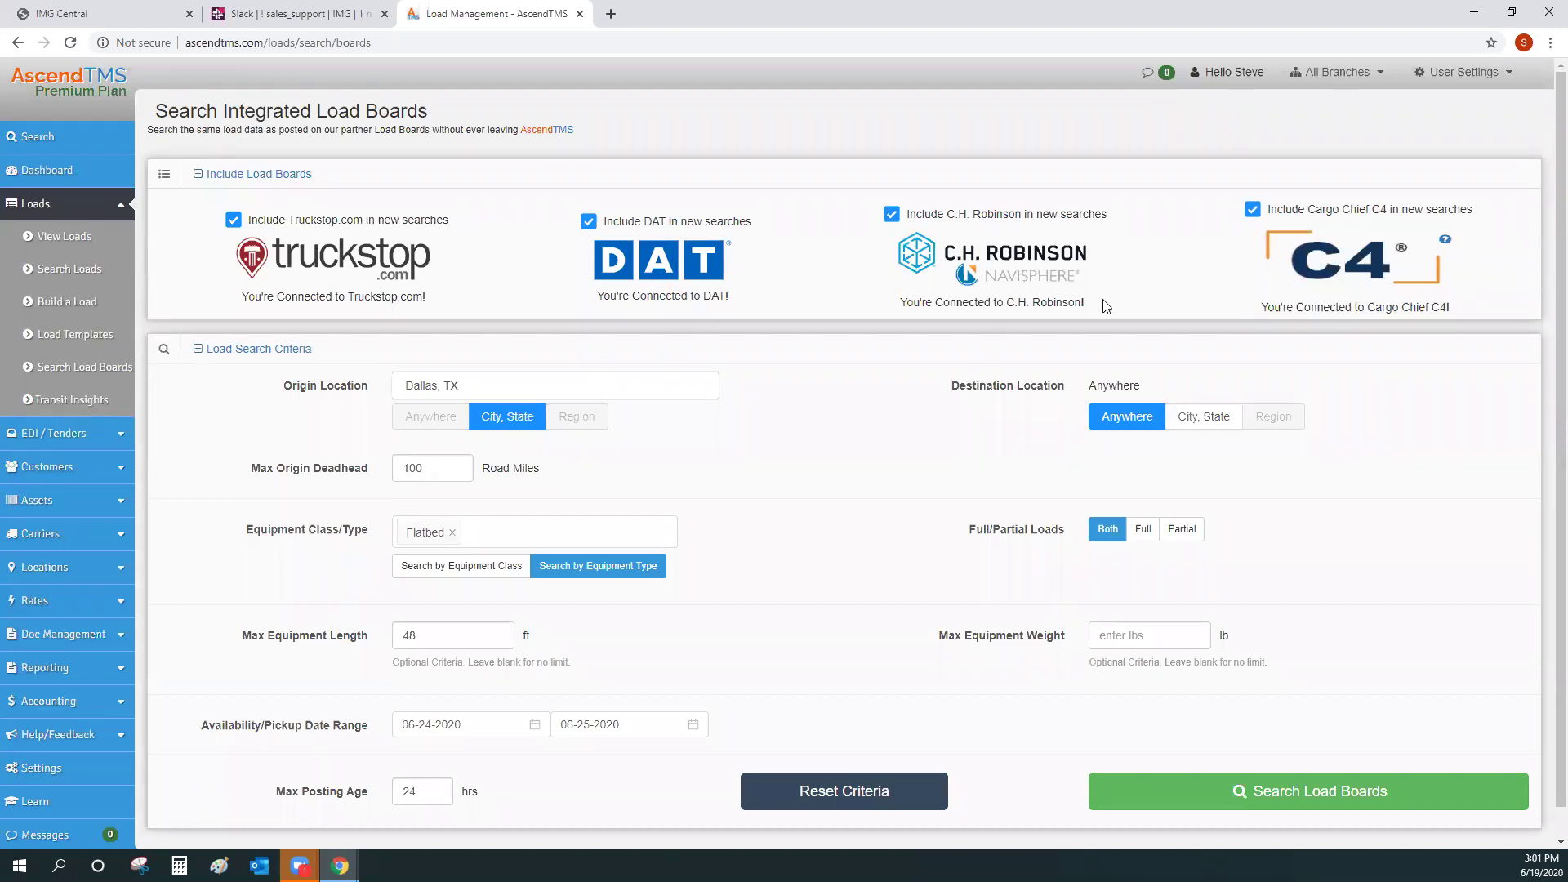
pyautogui.moveTo(1332, 266)
pyautogui.scroll(-1, 429, 256)
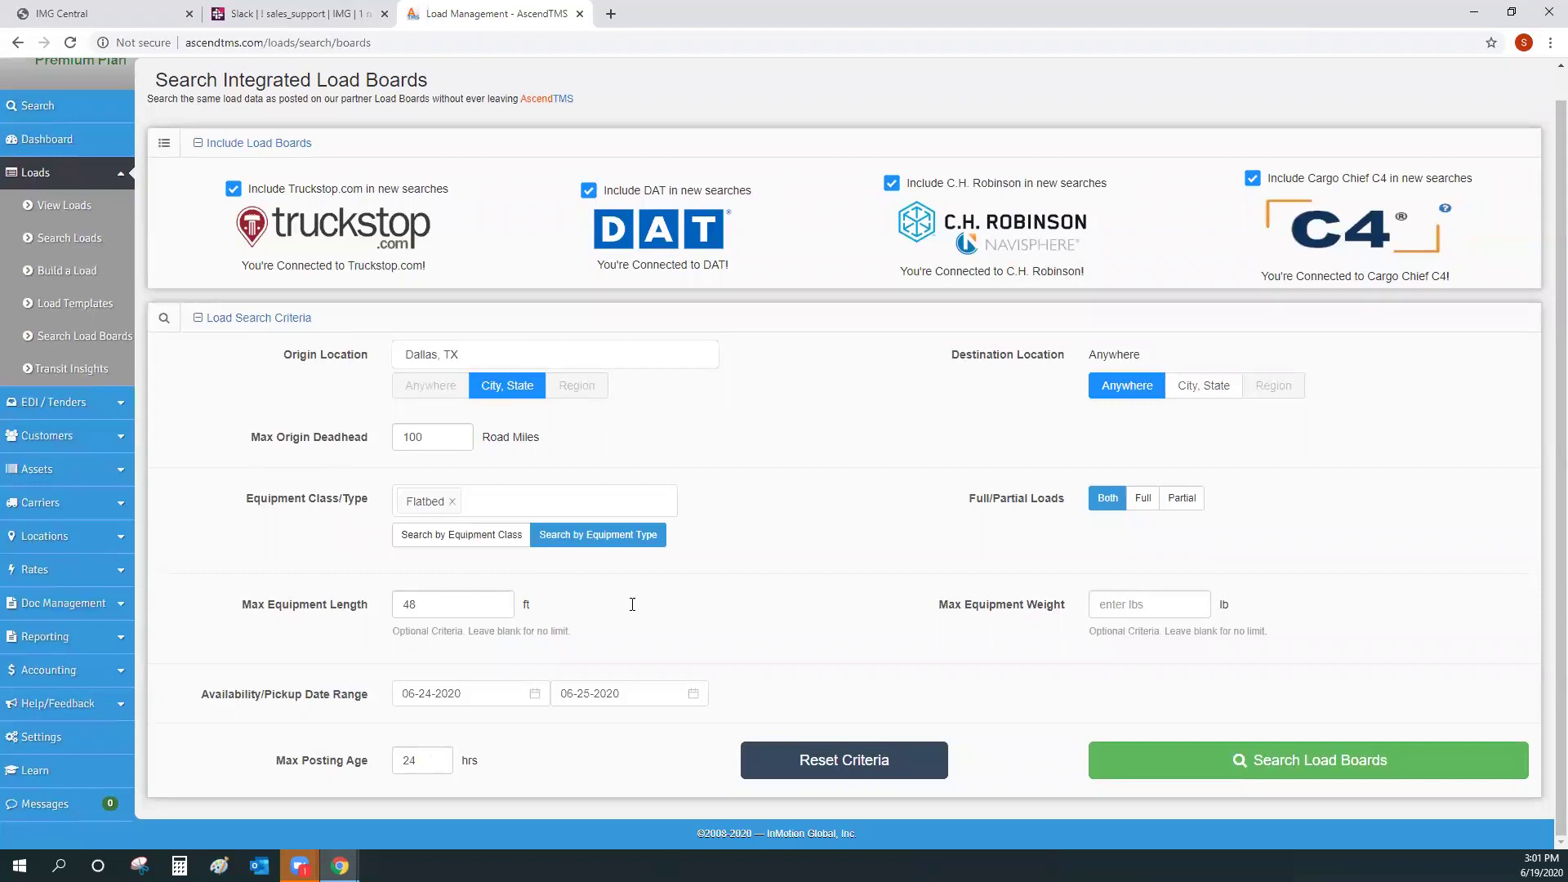
# Step: Examine the prefilled search criteria, including origin, equipment, length, pickup dates, destination, full or partial loads and weight
pyautogui.tripleClick(466, 351)
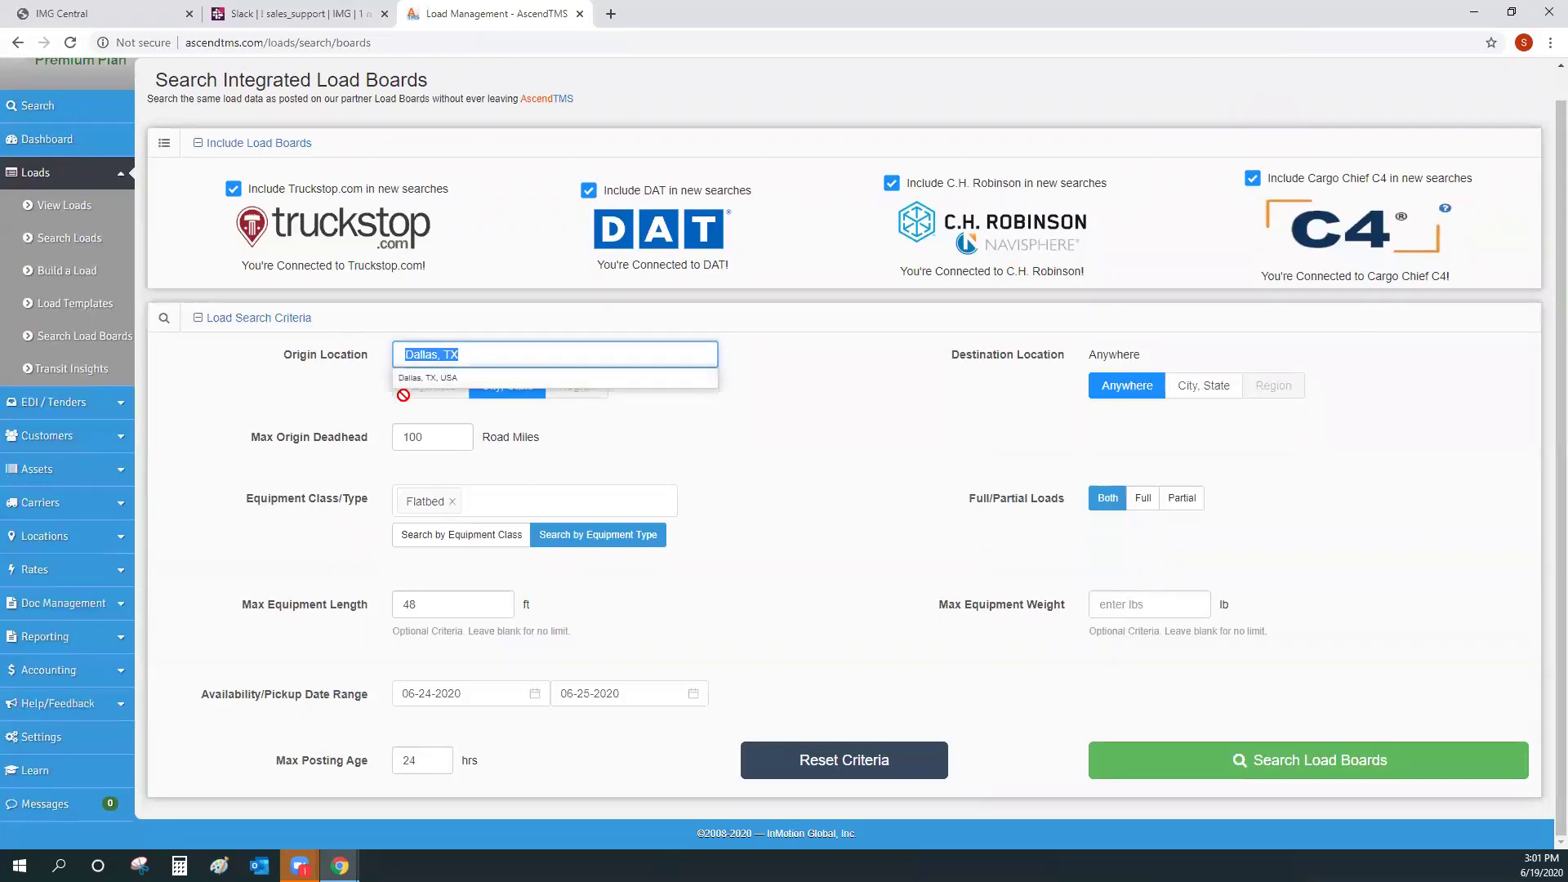
pyautogui.click(431, 510)
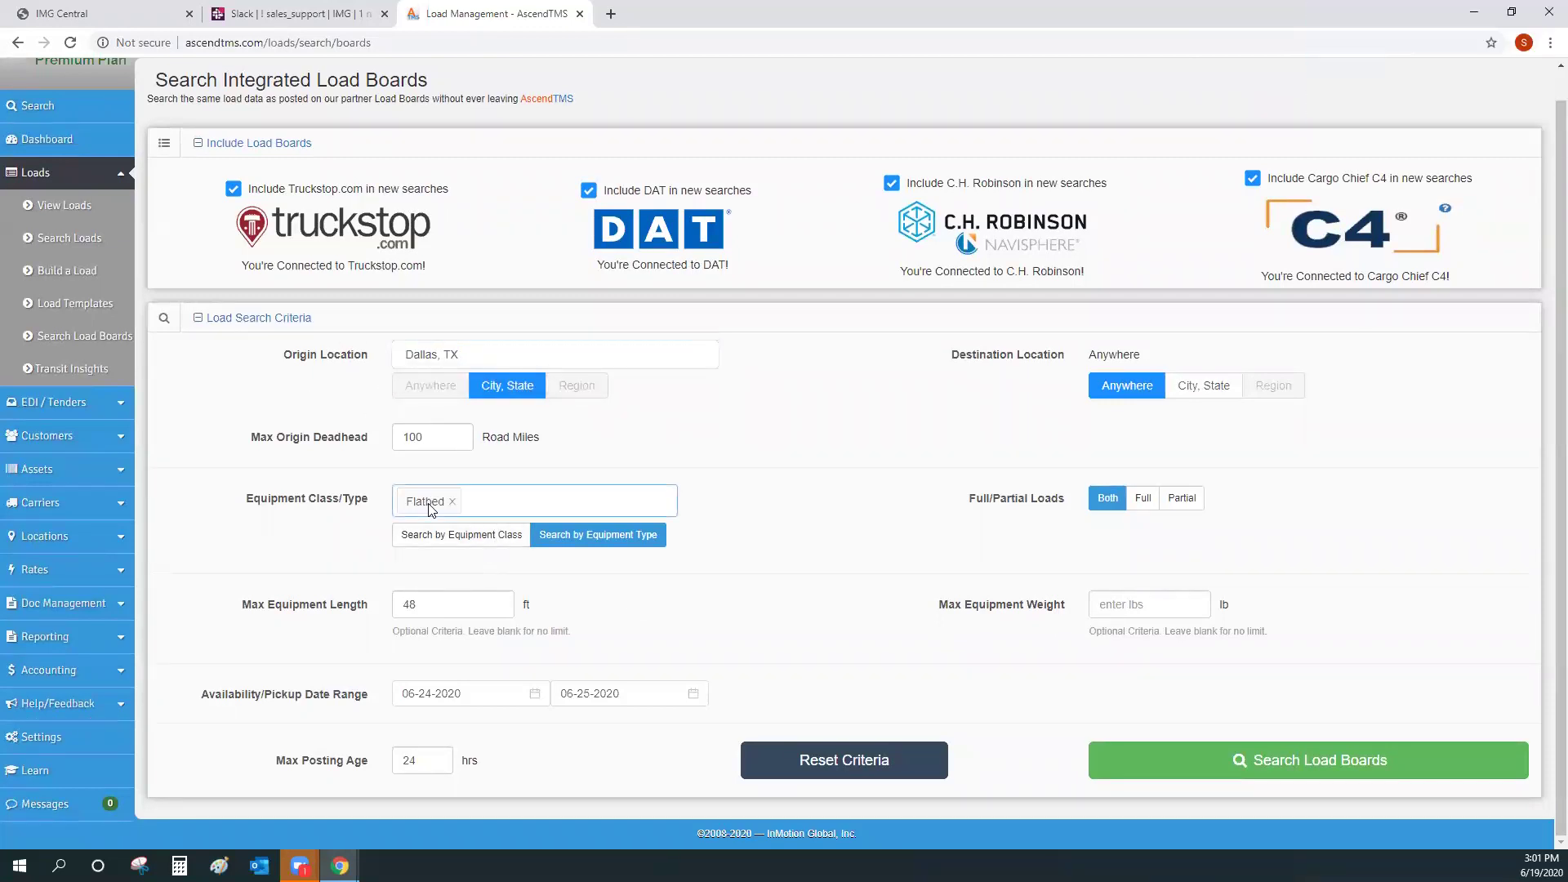
pyautogui.click(423, 609)
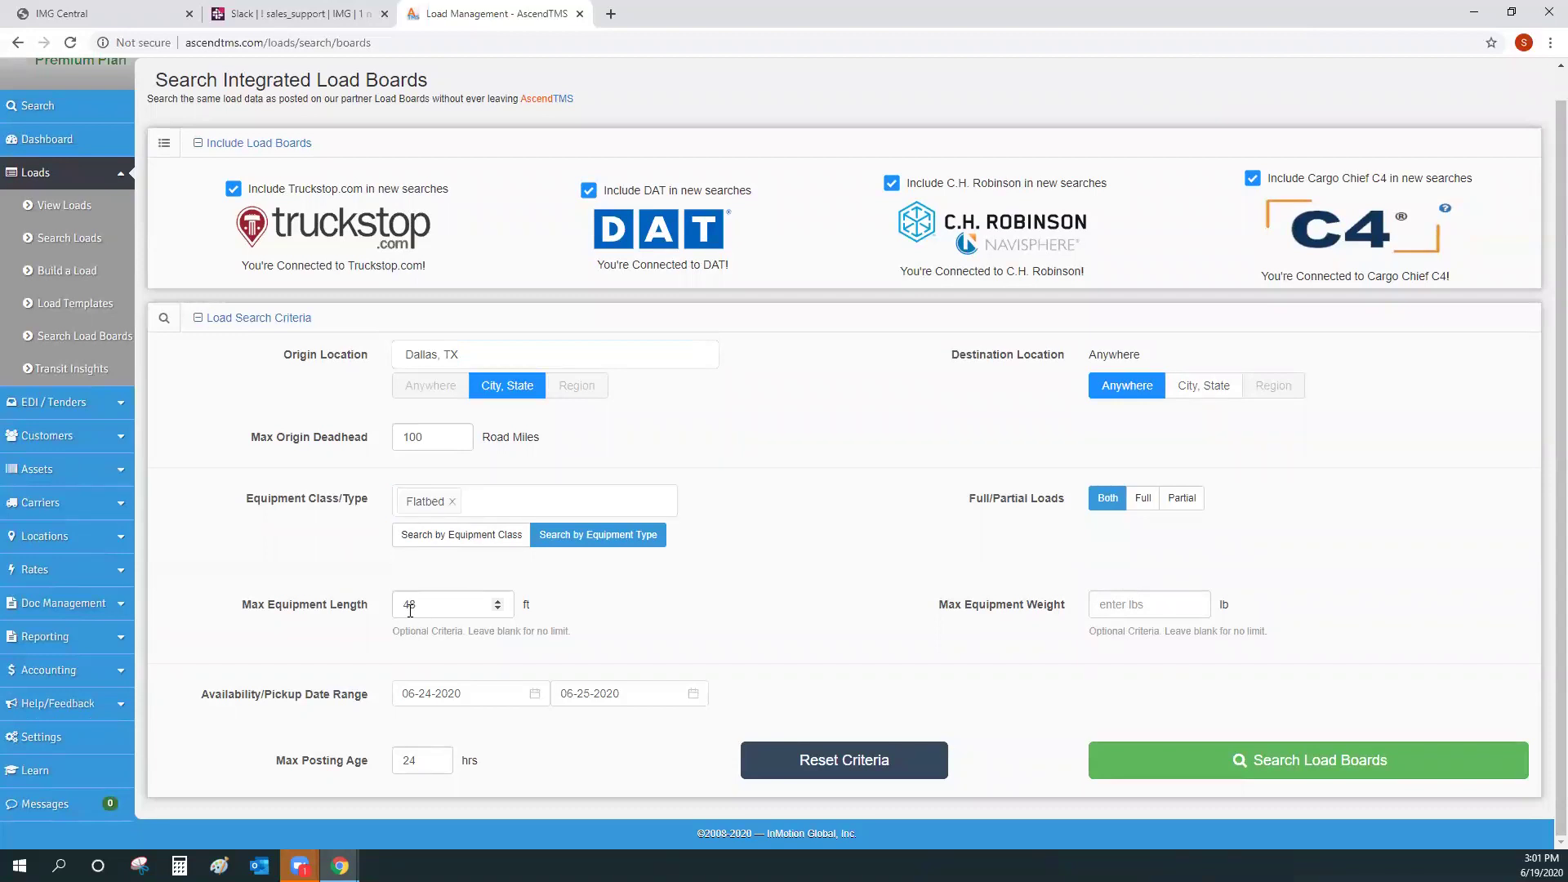
pyautogui.click(425, 699)
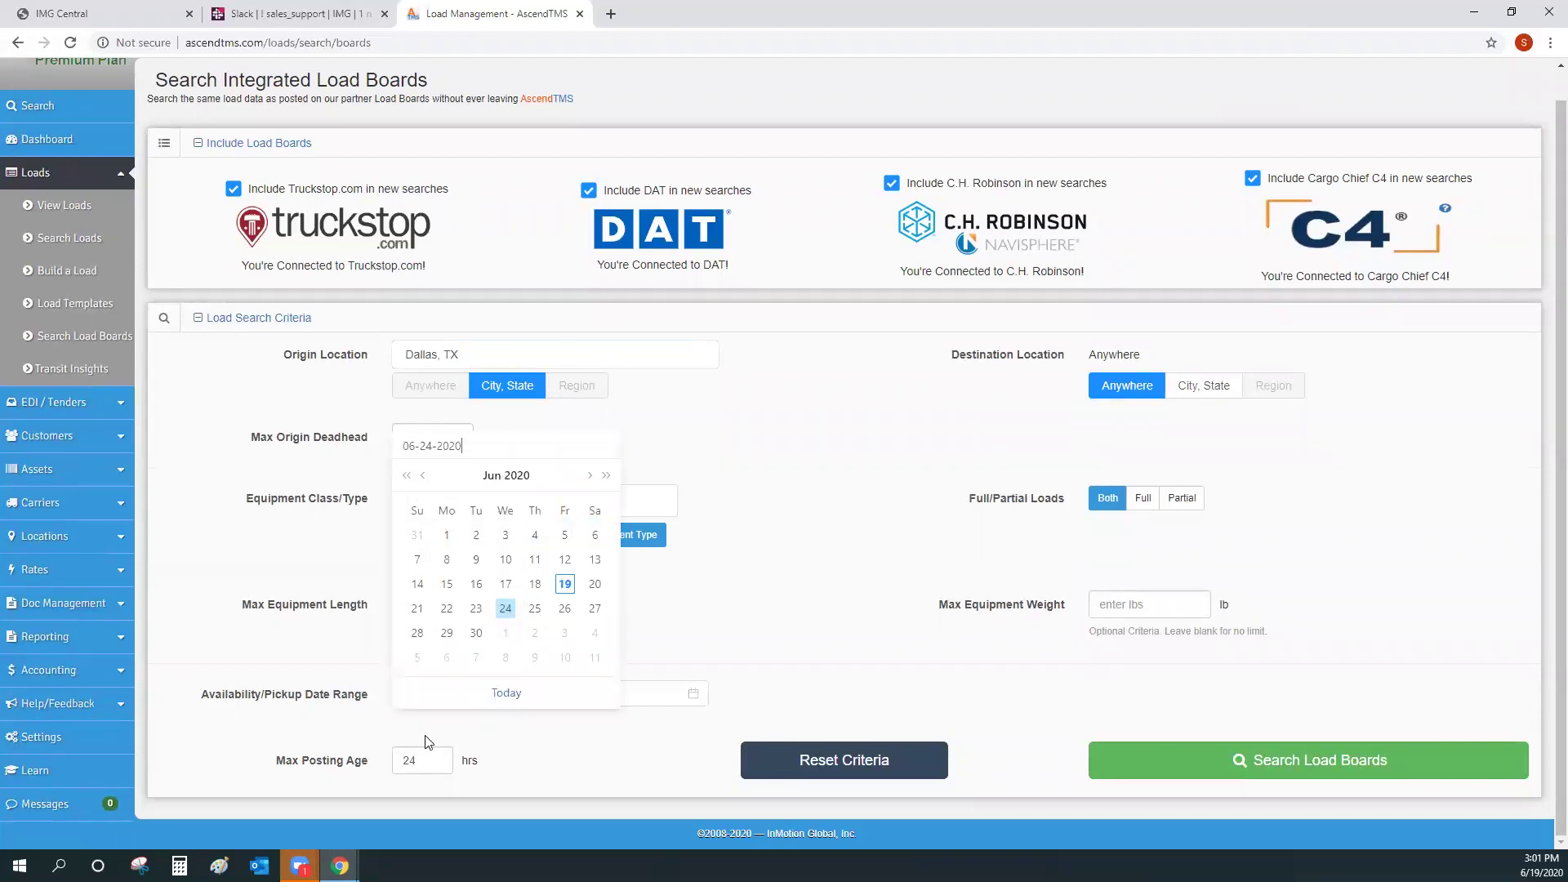
pyautogui.click(326, 625)
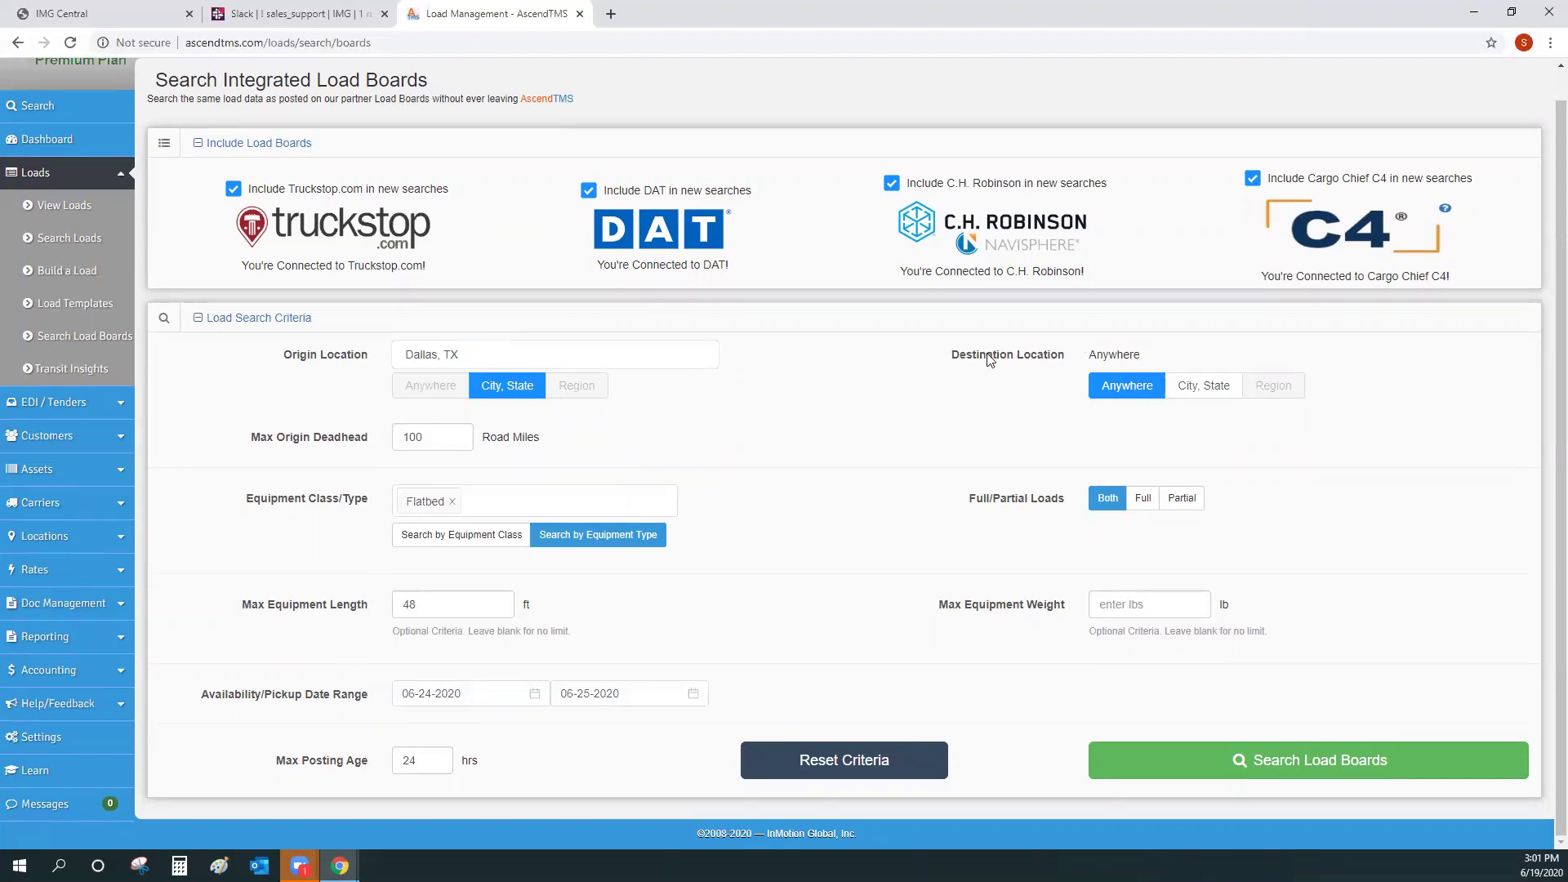
pyautogui.moveTo(1019, 360); pyautogui.dragTo(1067, 365)
pyautogui.click(972, 403)
pyautogui.moveTo(1089, 501); pyautogui.dragTo(1090, 500)
pyautogui.click(1025, 404)
pyautogui.moveTo(962, 611); pyautogui.dragTo(1190, 600)
pyautogui.click(842, 439)
# Step: Search the load boards with the prefilled criteria, and set the start of the pickup date range to 06-15-2020
pyautogui.click(1303, 762)
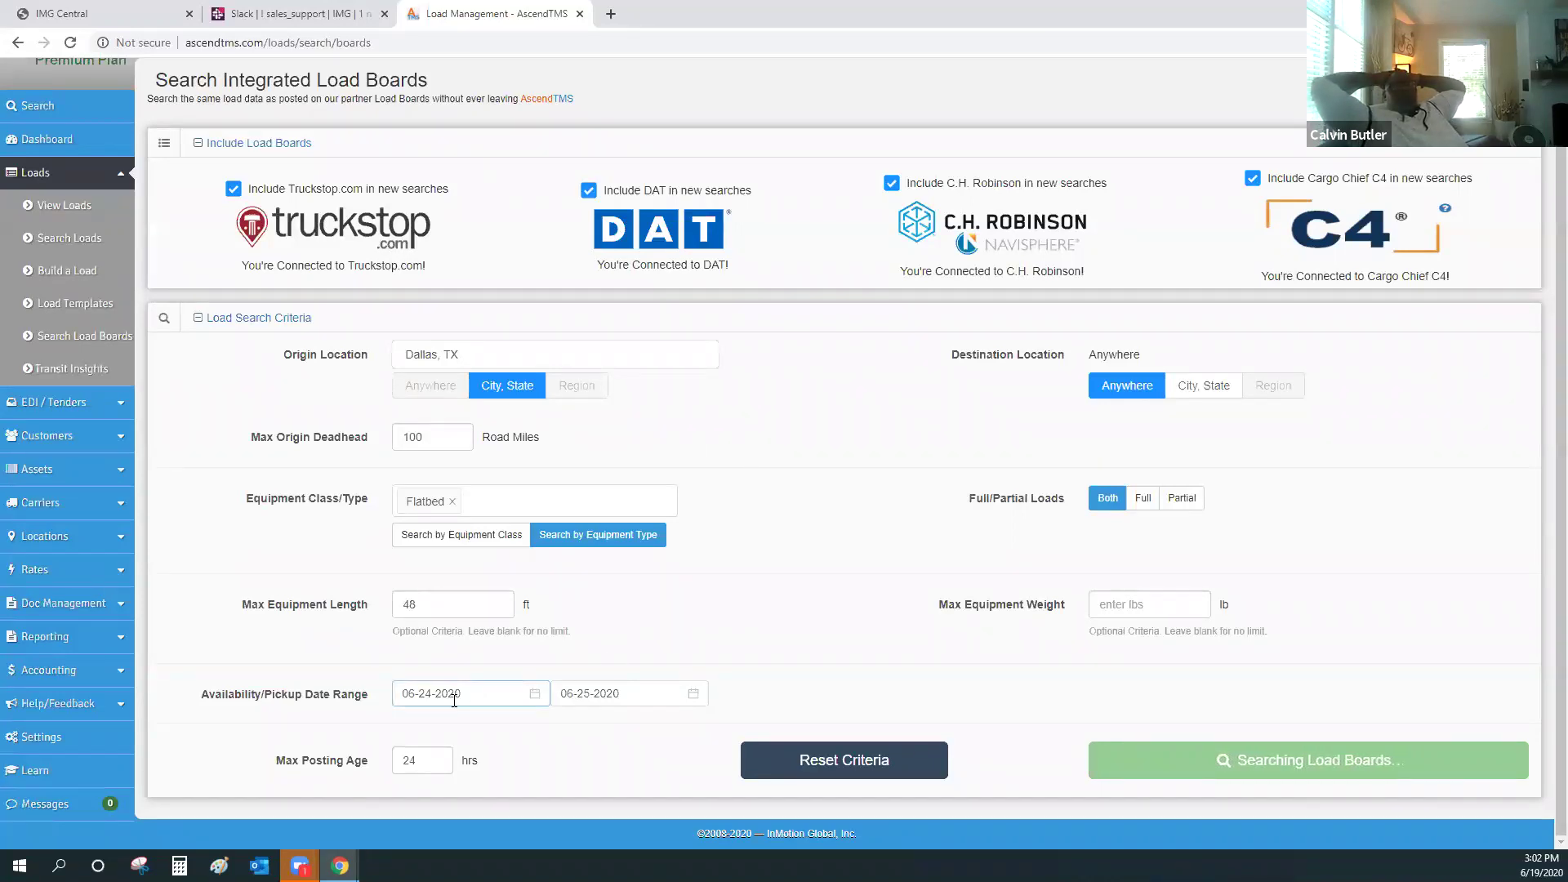
pyautogui.click(533, 695)
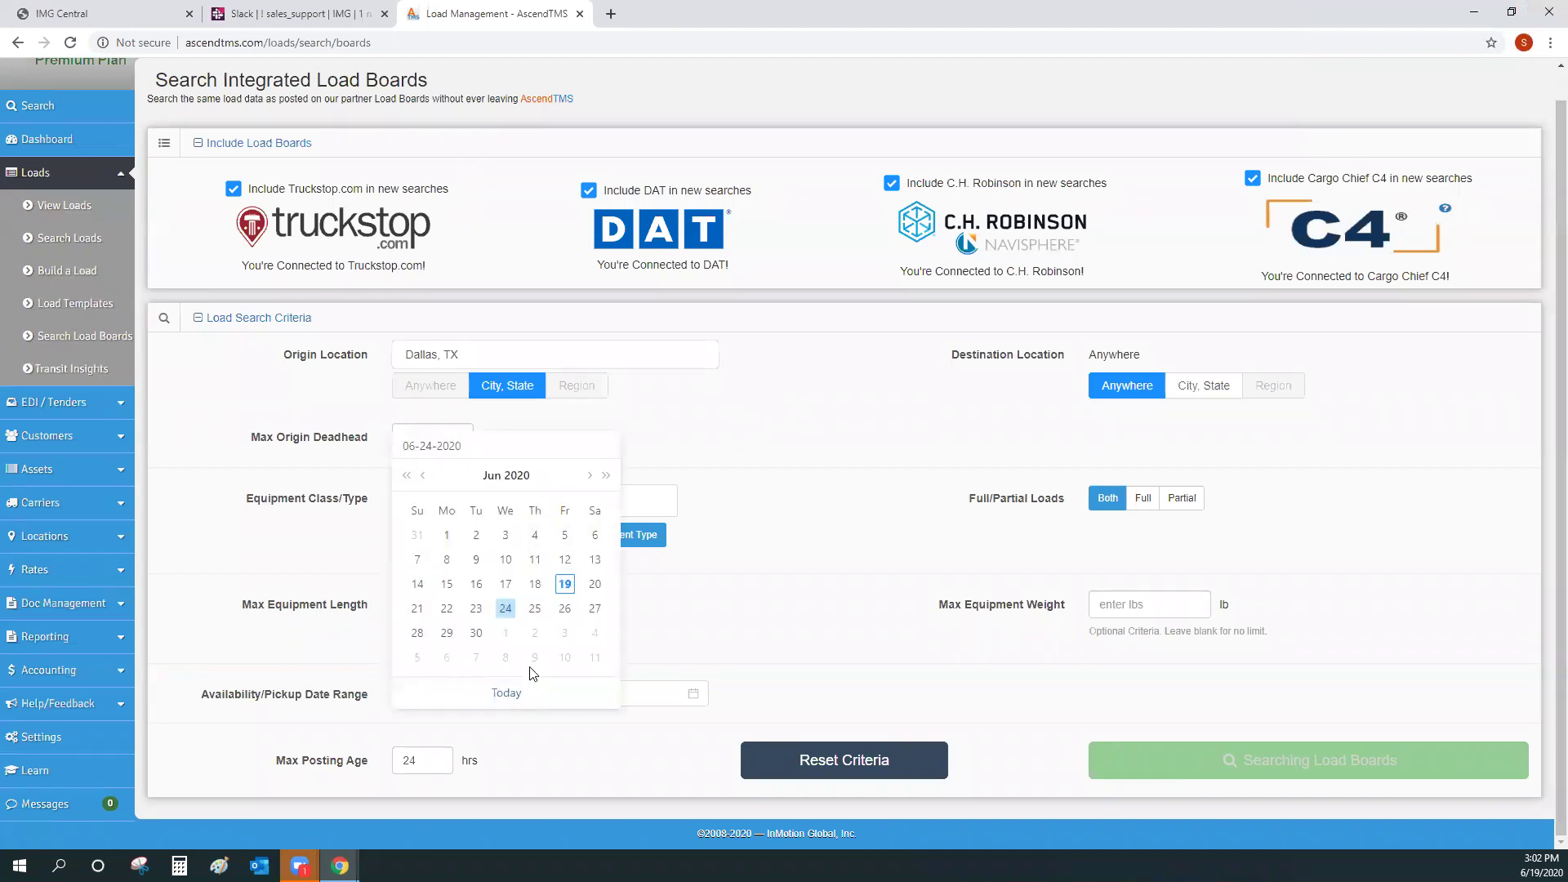
pyautogui.click(447, 585)
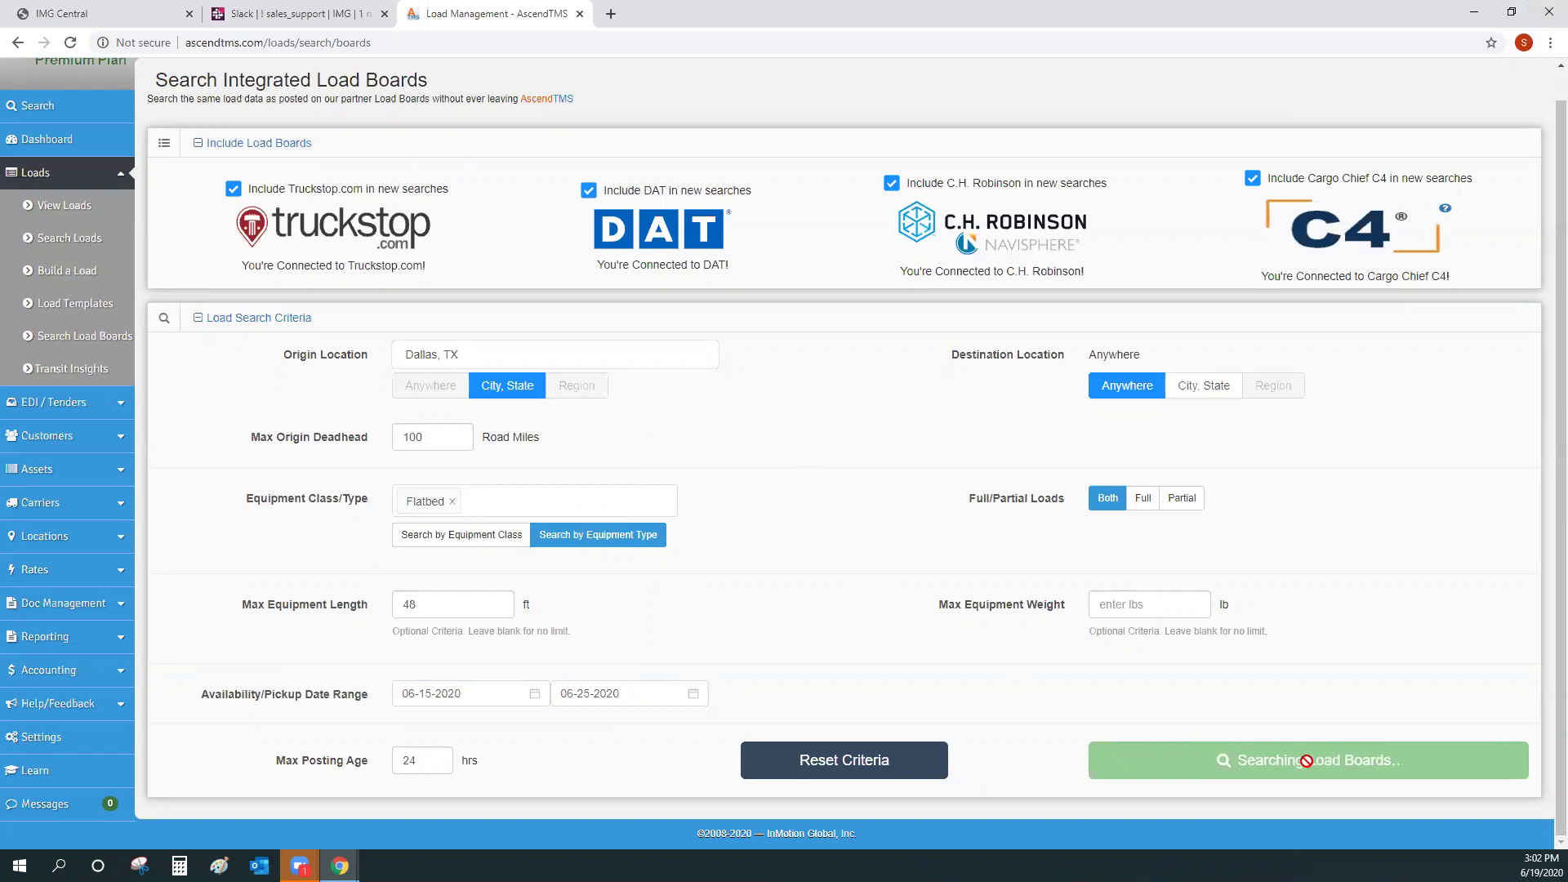
# Step: Reload the load board search page and run the search again for the widened pickup date range
pyautogui.rightClick(780, 172)
pyautogui.click(809, 211)
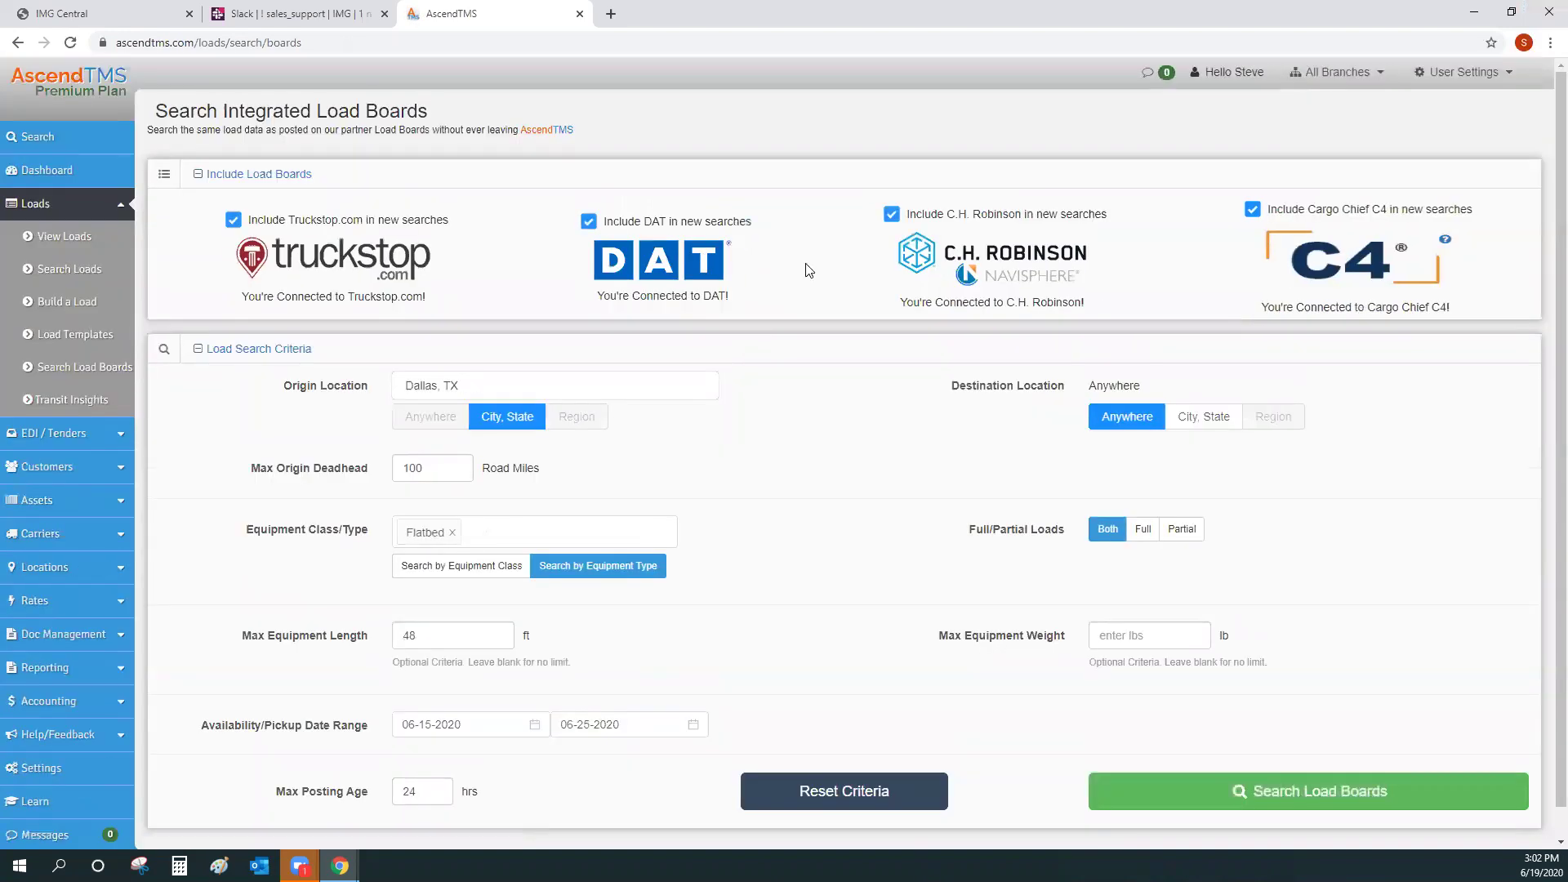
pyautogui.click(1278, 752)
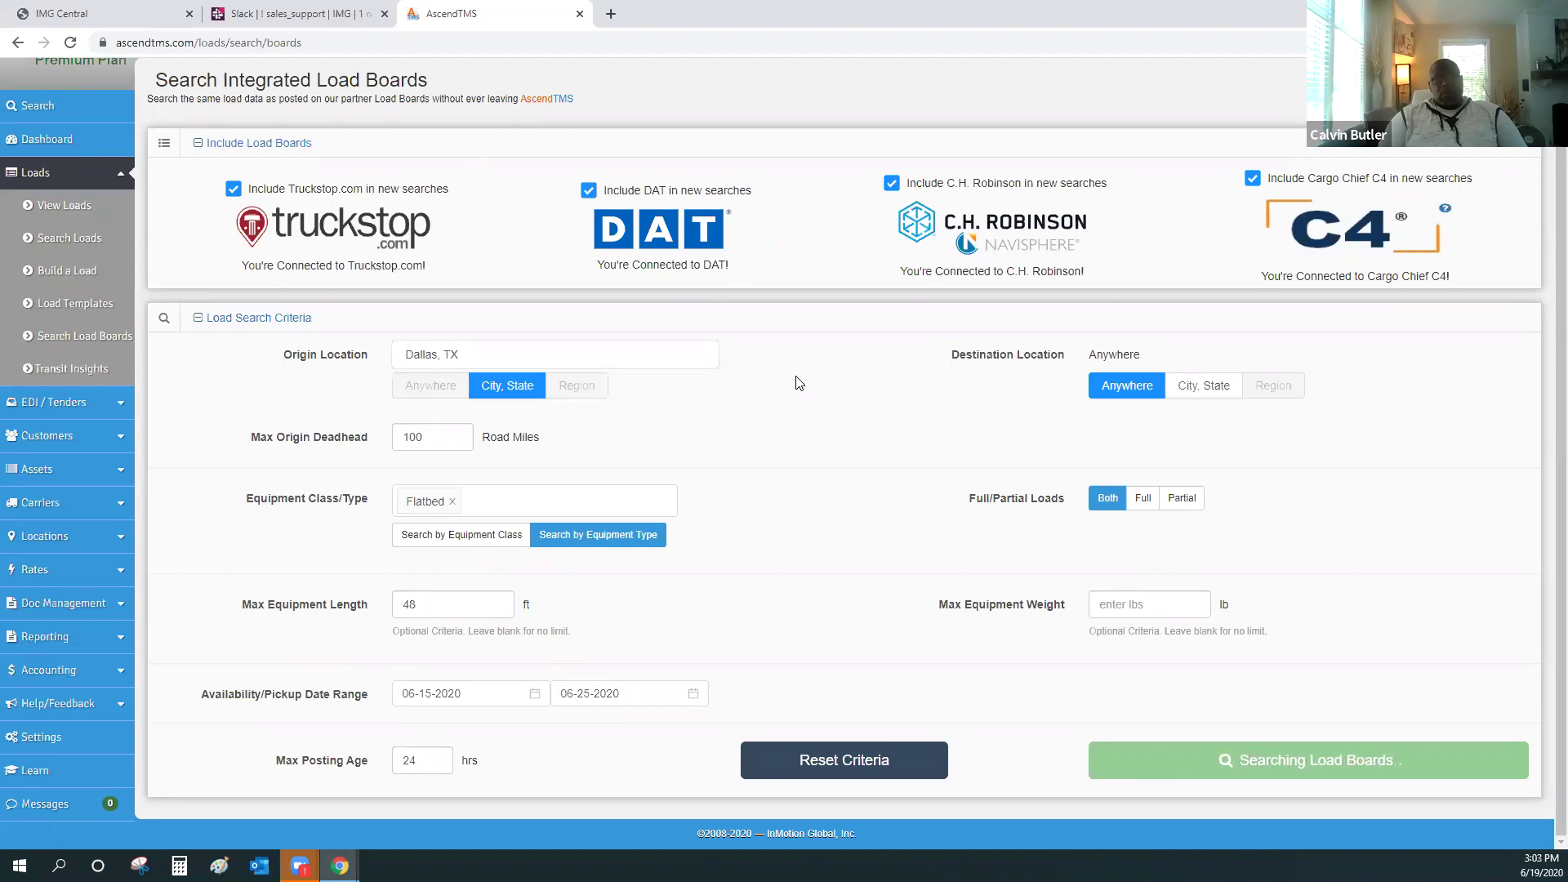
pyautogui.scroll(1, 799, 383)
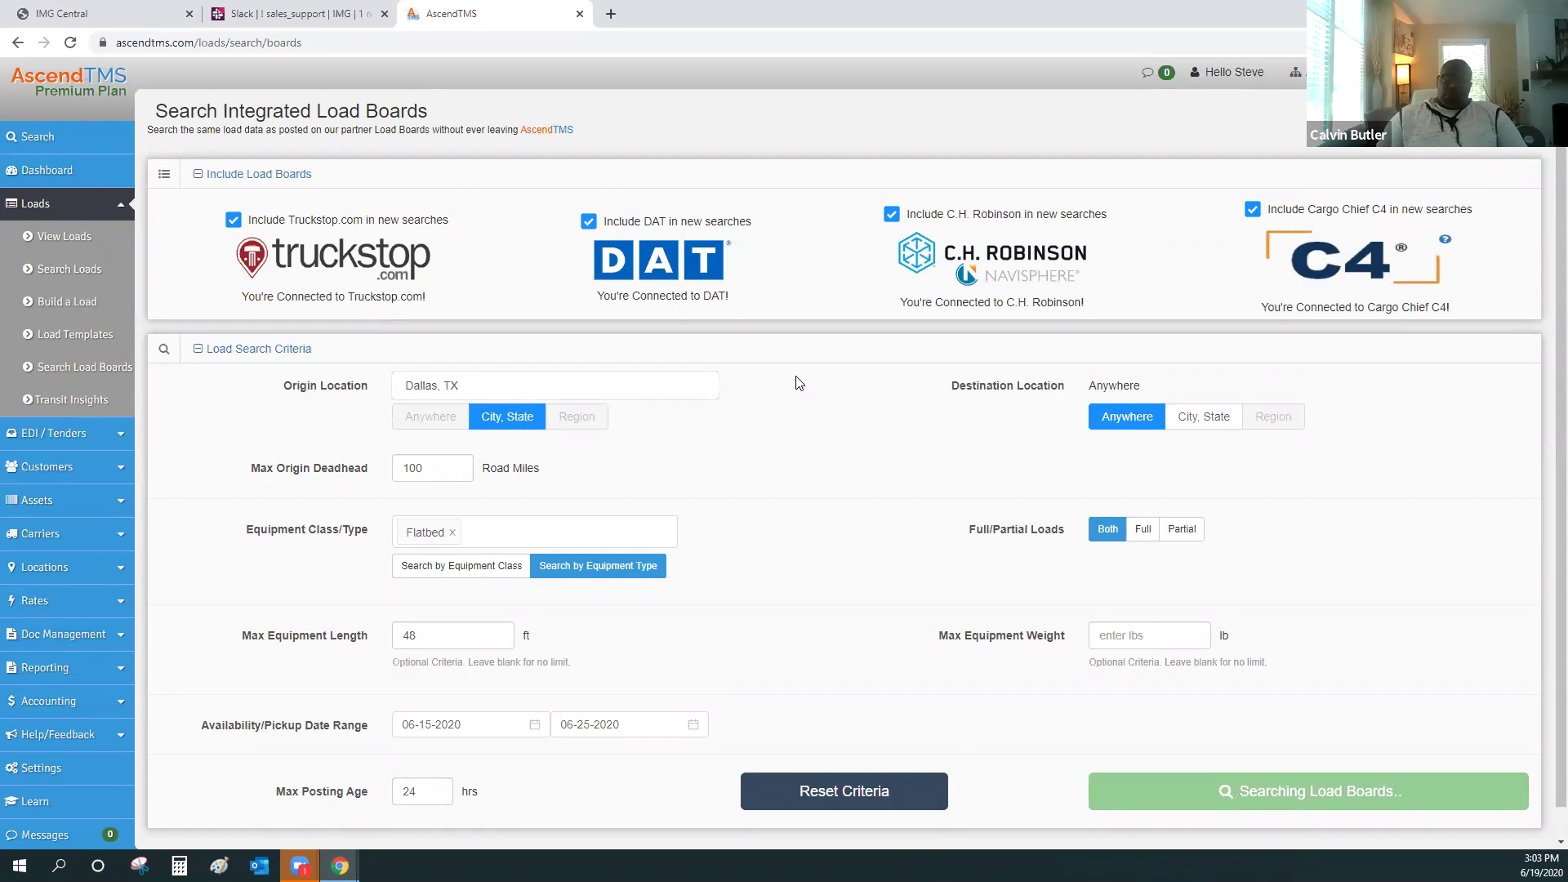
pyautogui.scroll(-1, 905, 585)
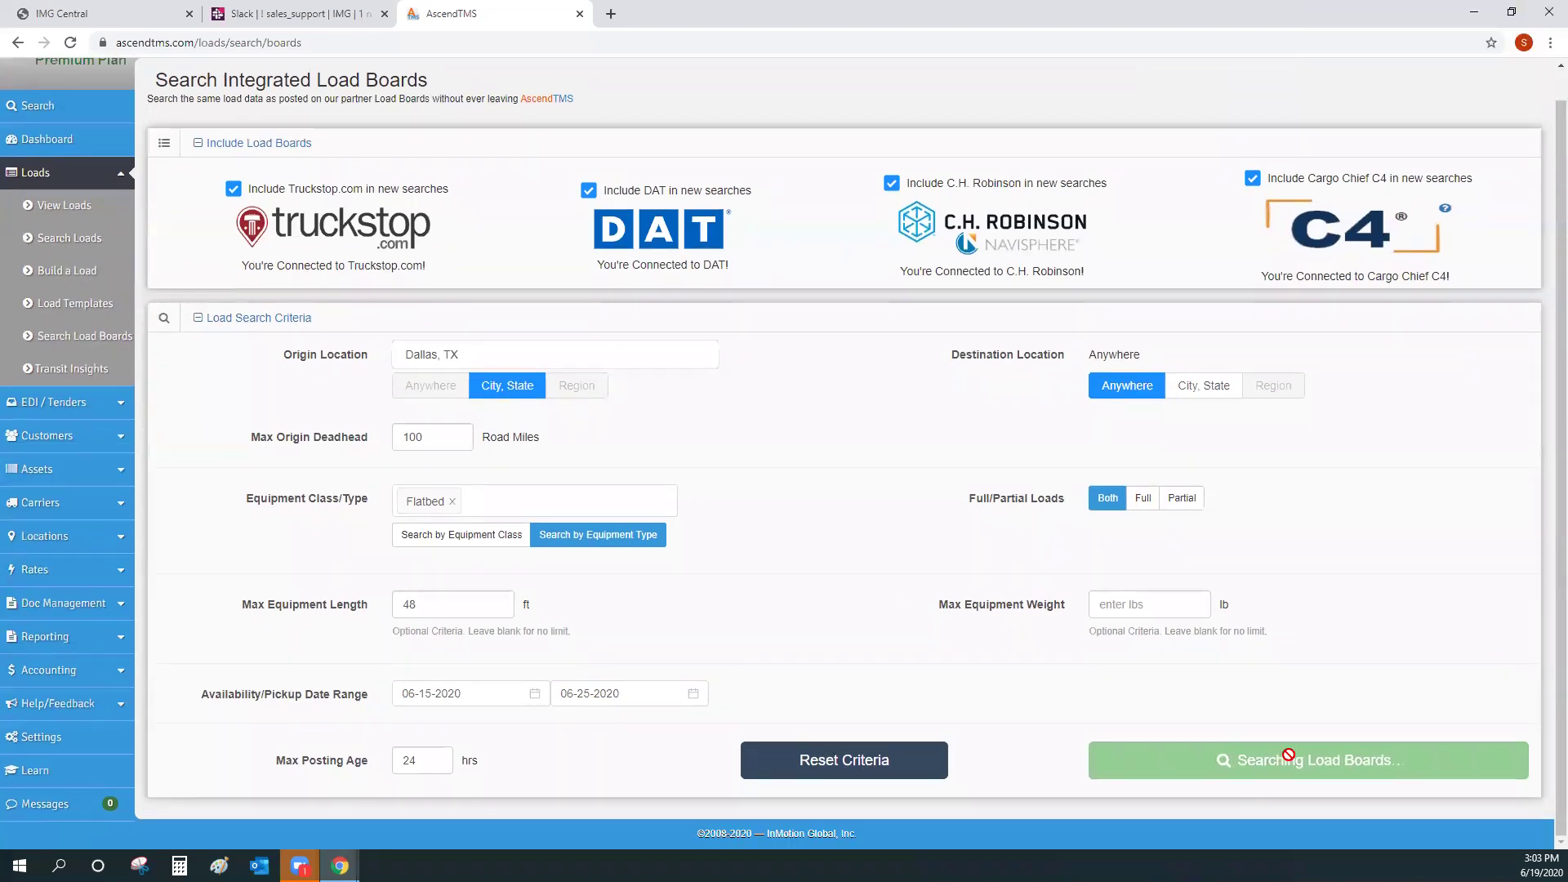
# Step: Reload the load board search page and try to search with the default criteria
pyautogui.rightClick(797, 157)
pyautogui.click(819, 207)
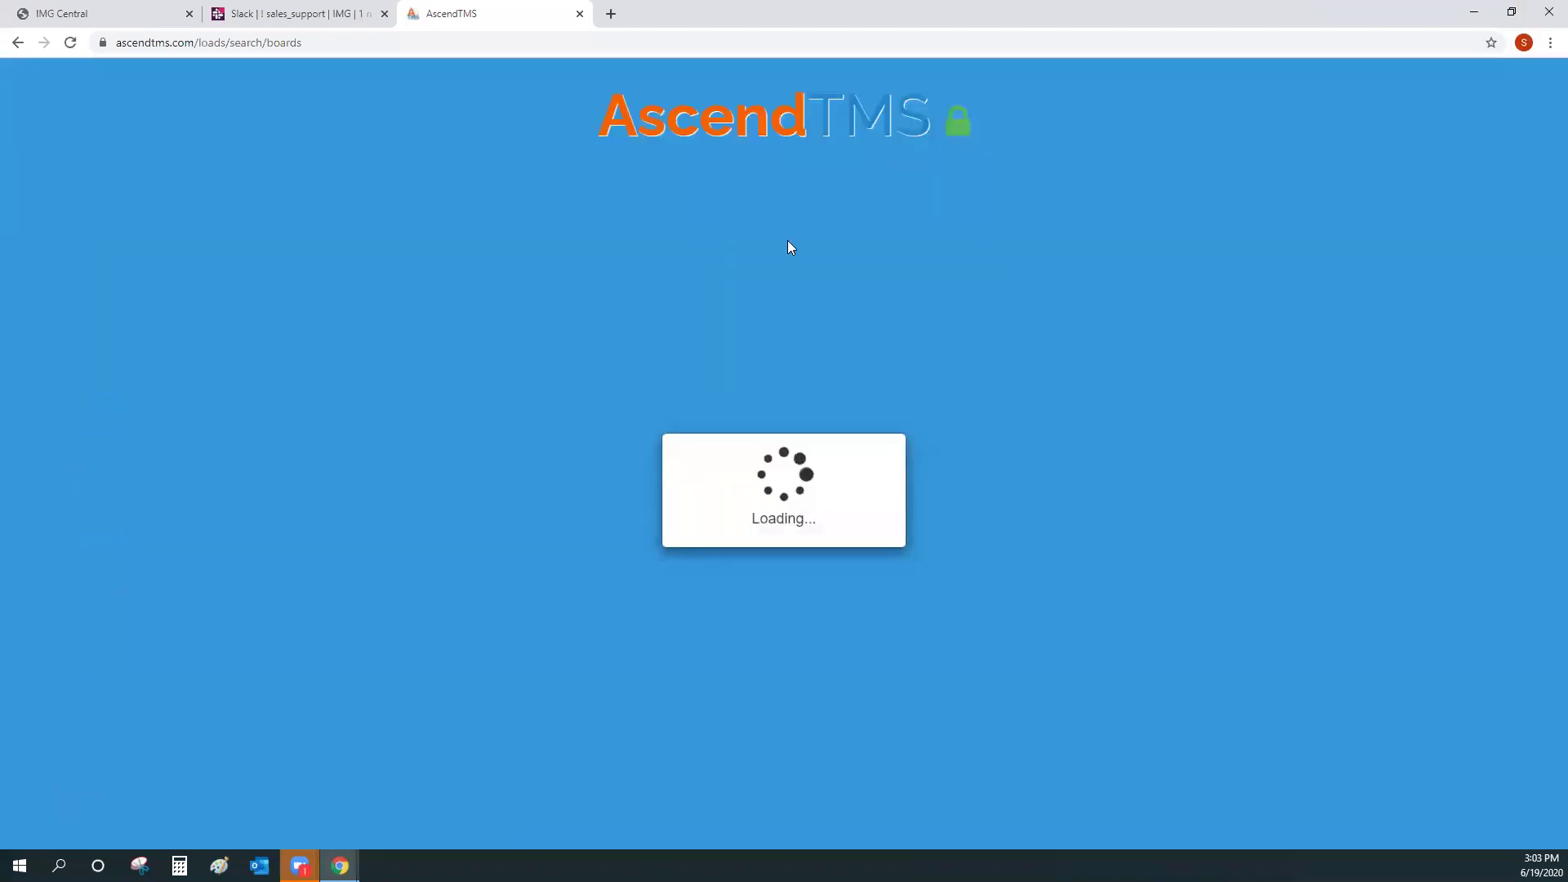
pyautogui.scroll(-1, 1144, 718)
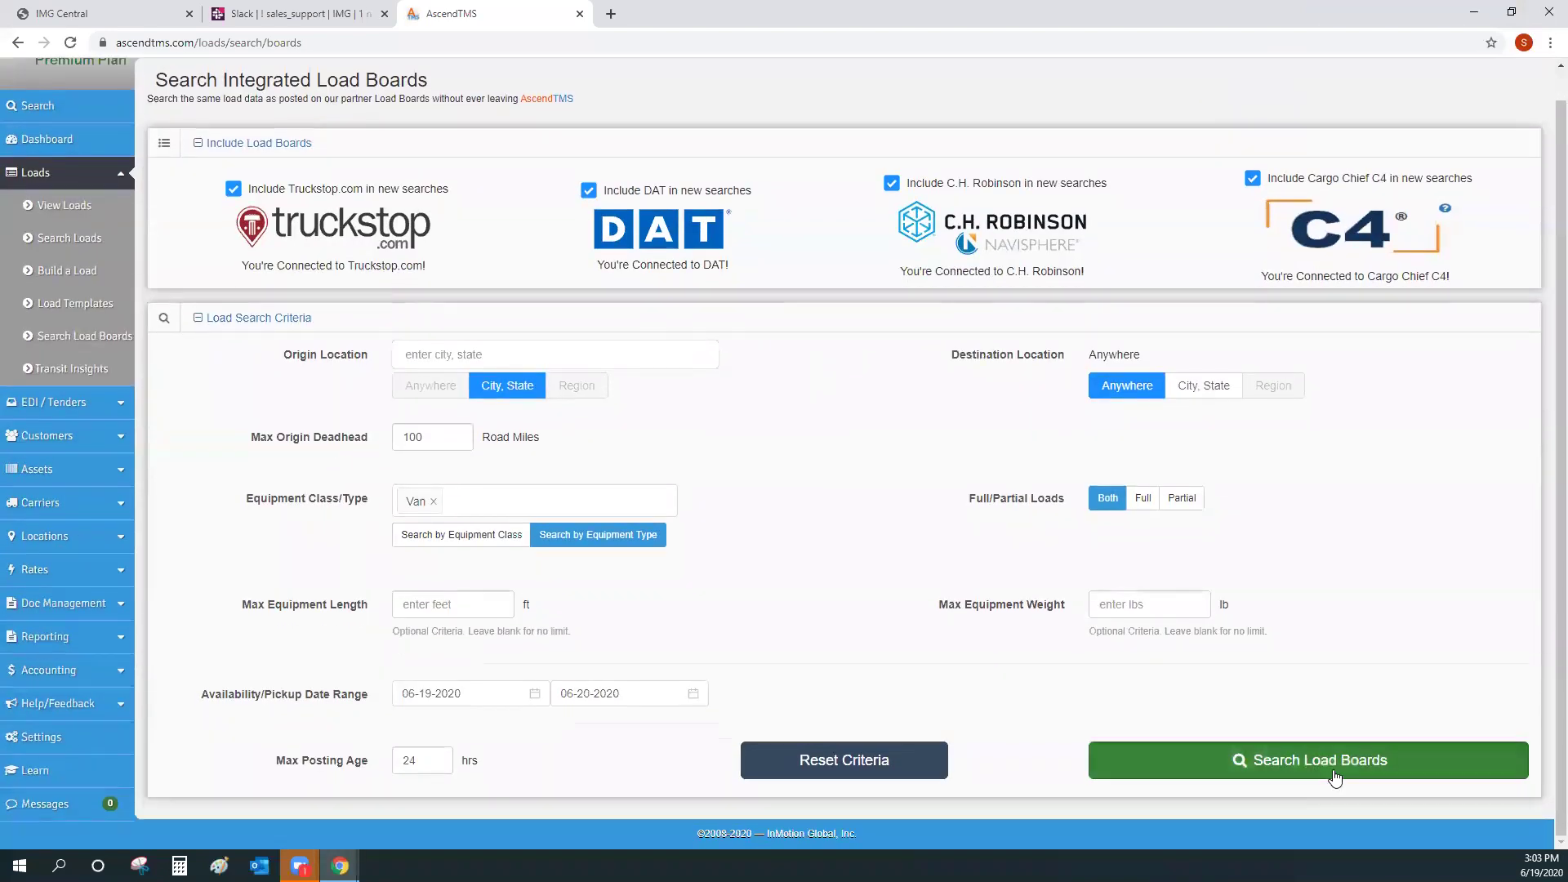
pyautogui.click(1336, 771)
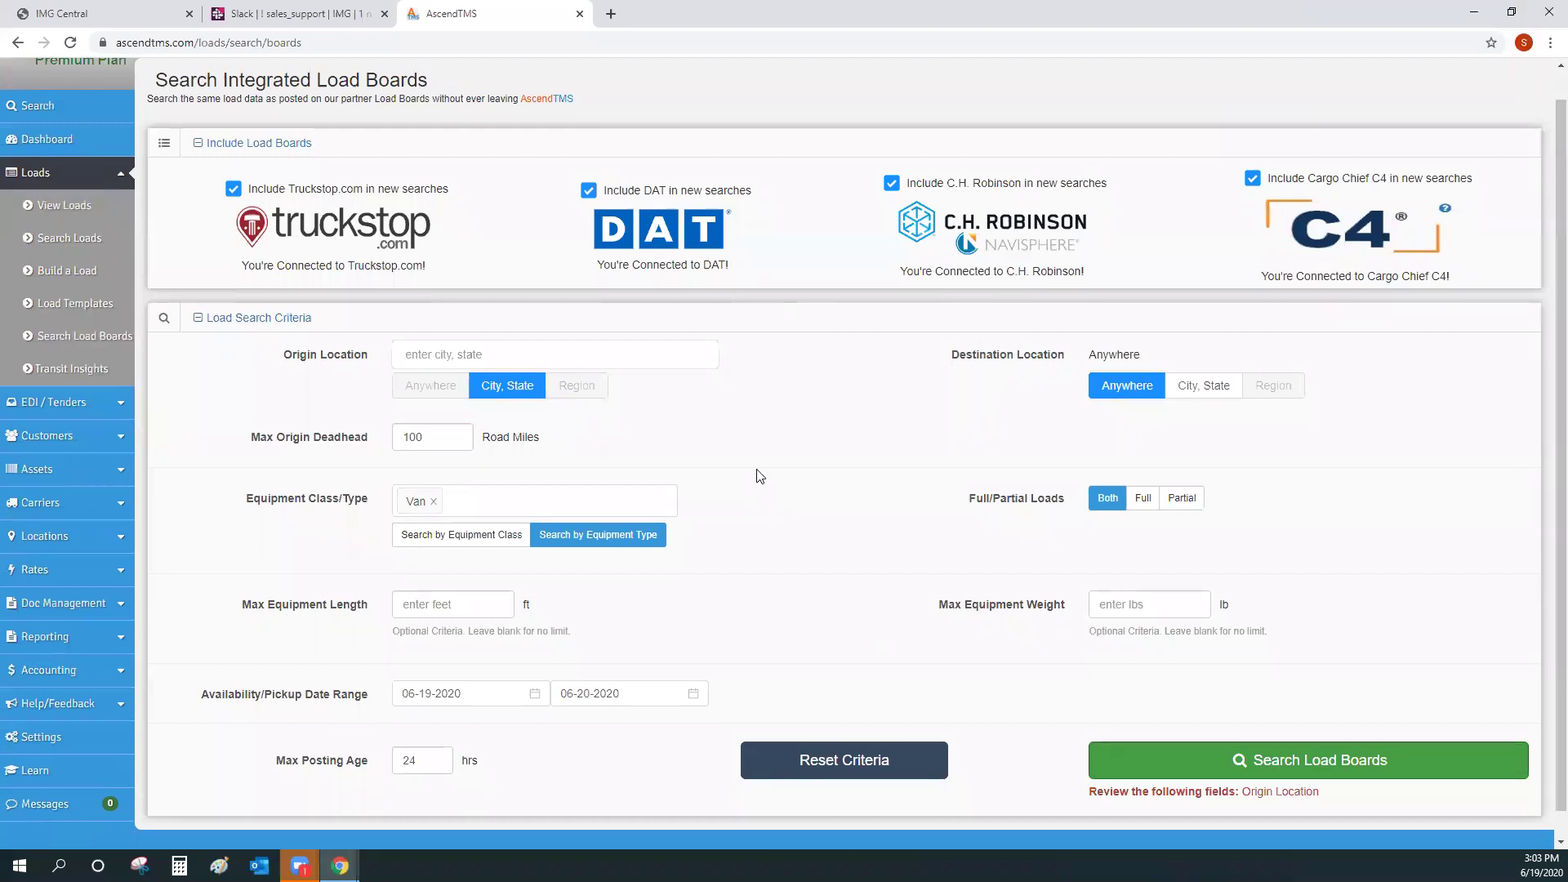
# Step: Set the origin location to Tampa, FL, USA, check the pickup start date, and search the load boards again
pyautogui.click(425, 360)
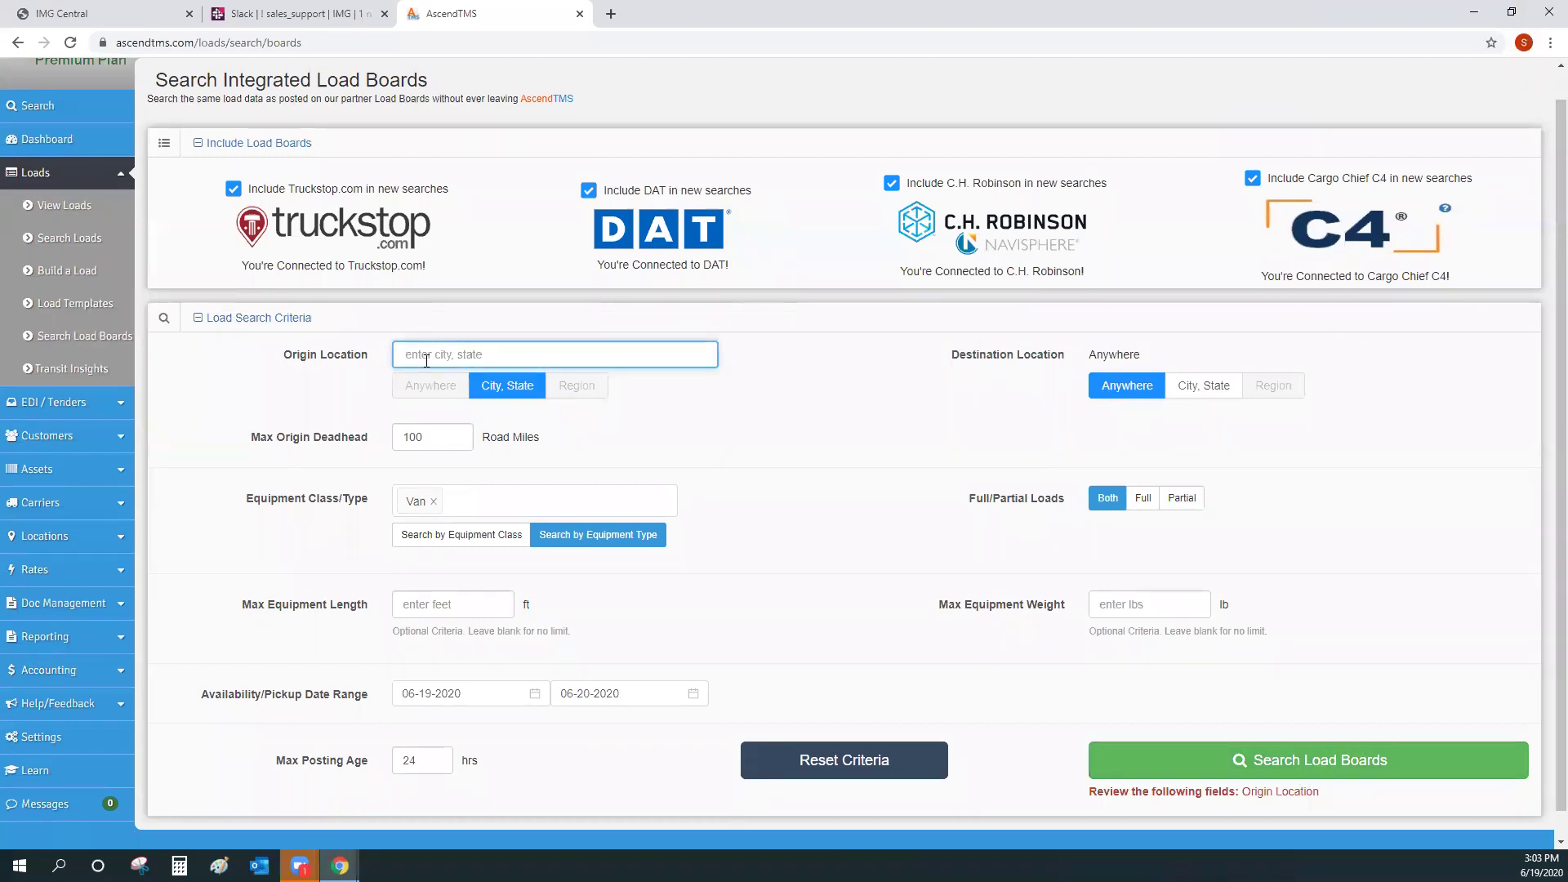
pyautogui.write('tamap')
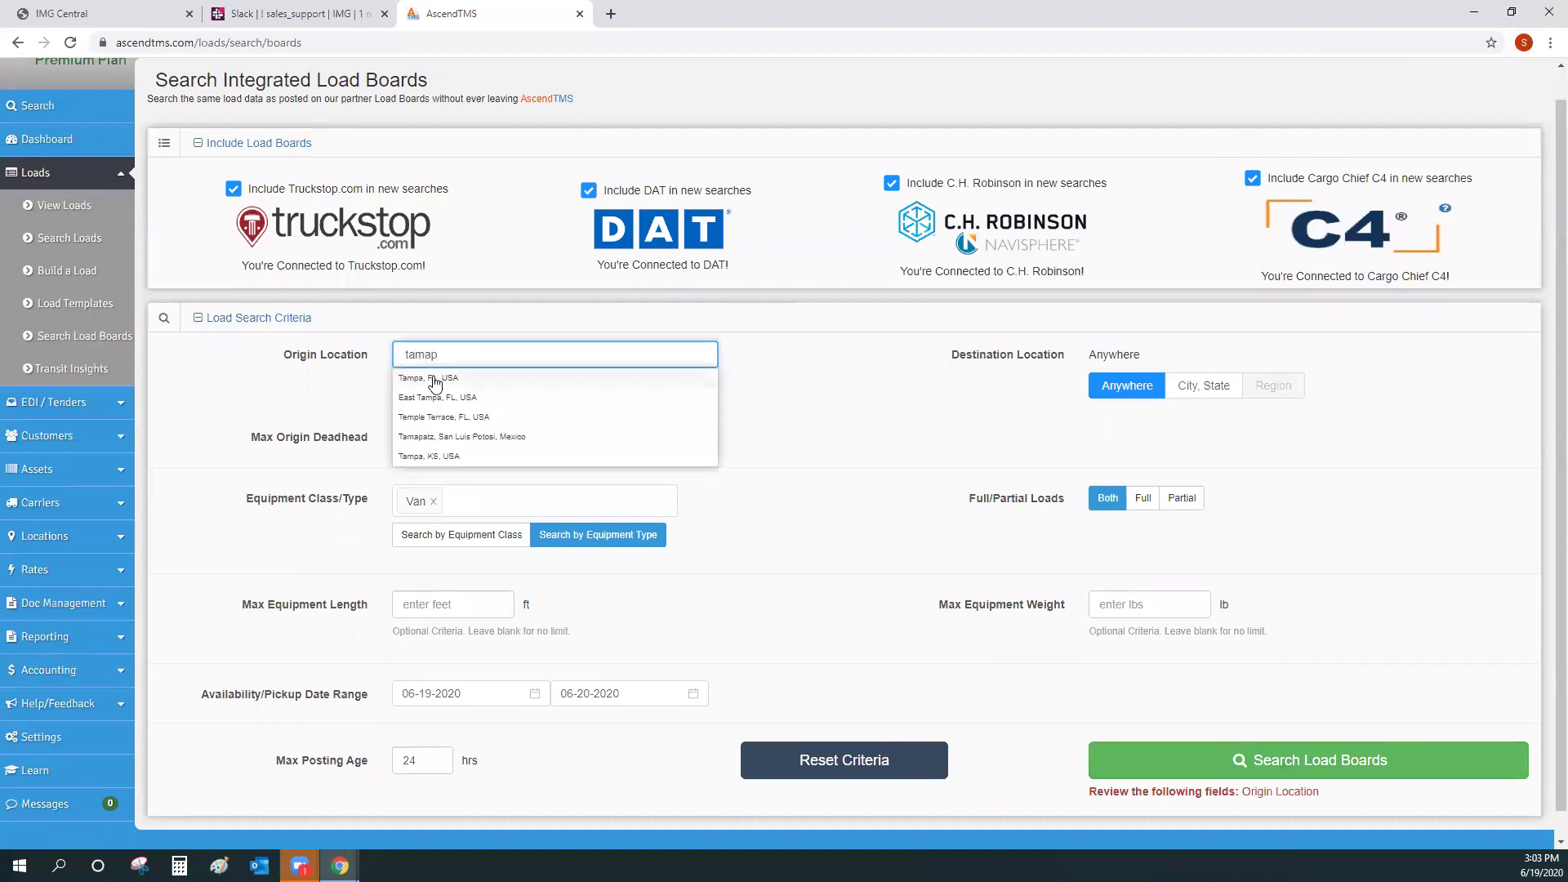
pyautogui.click(435, 380)
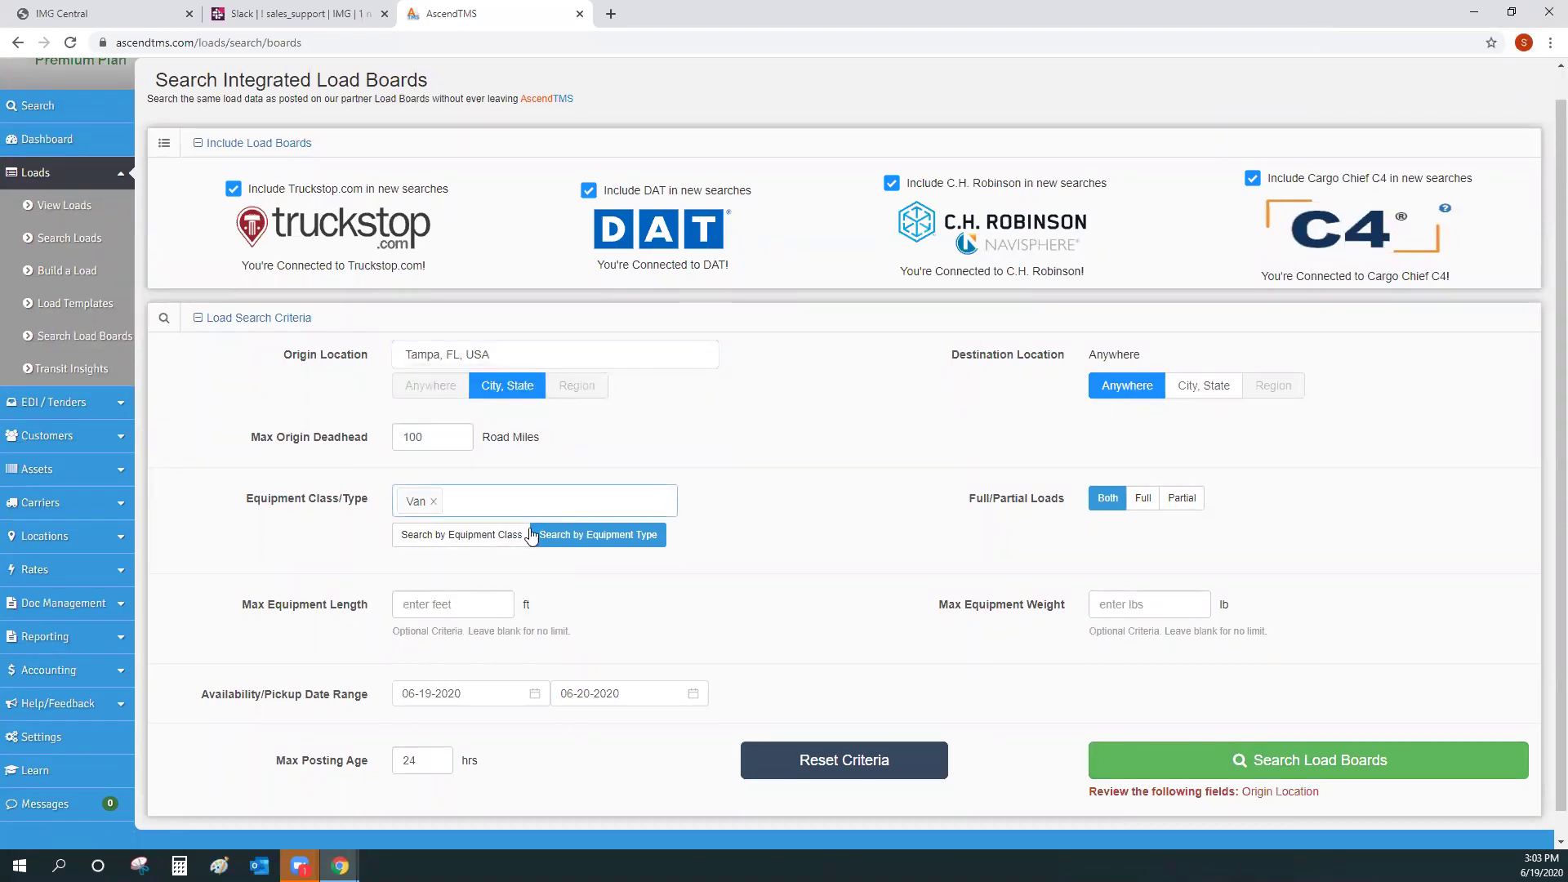
pyautogui.click(498, 694)
pyautogui.click(535, 696)
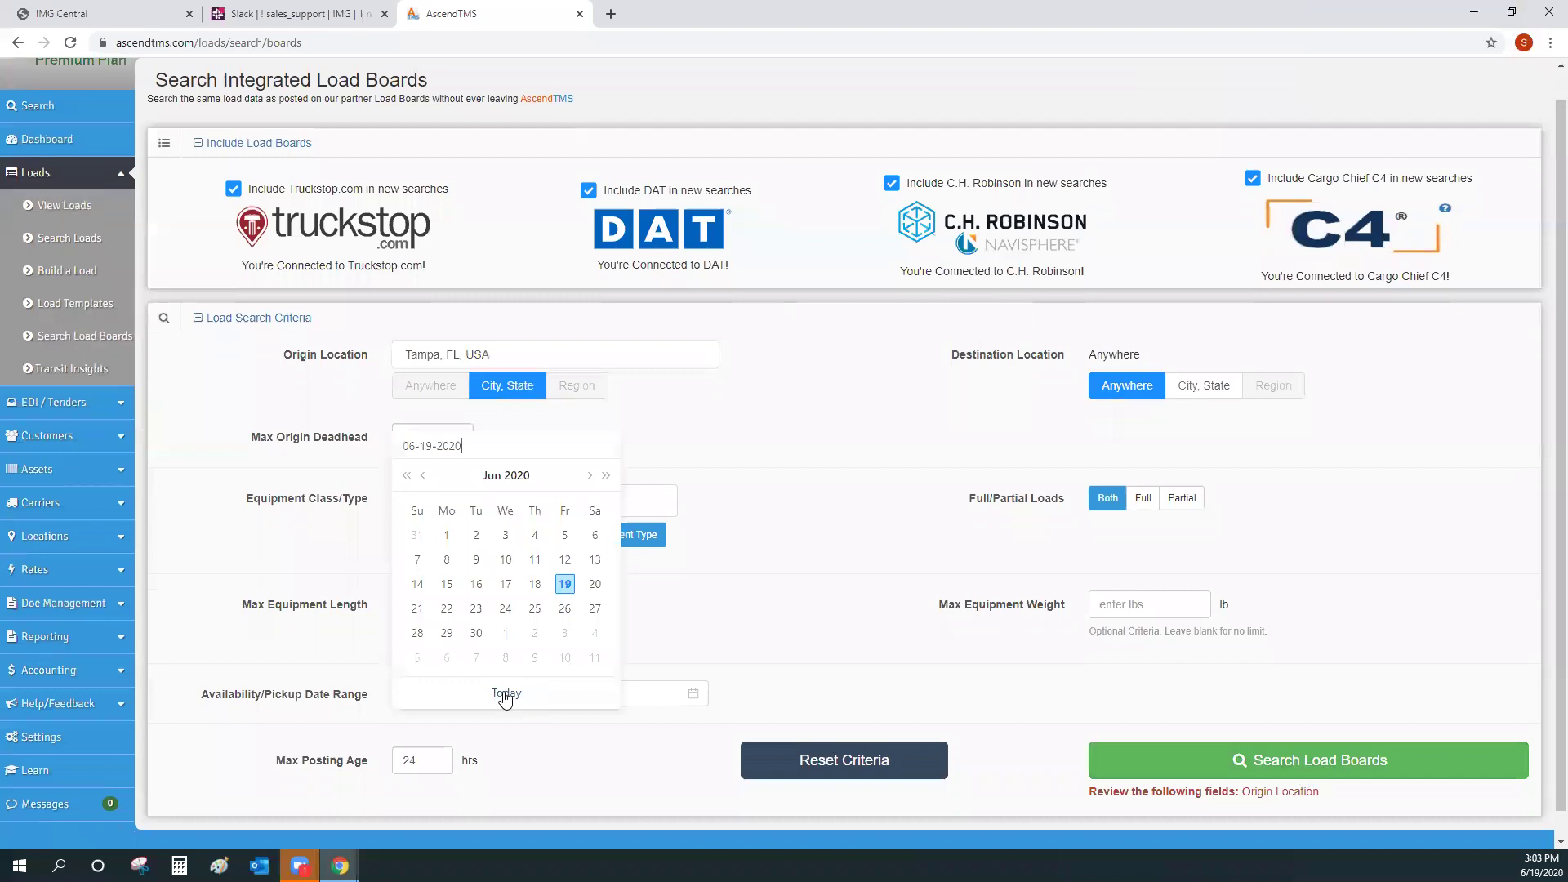
pyautogui.click(781, 573)
pyautogui.click(1227, 750)
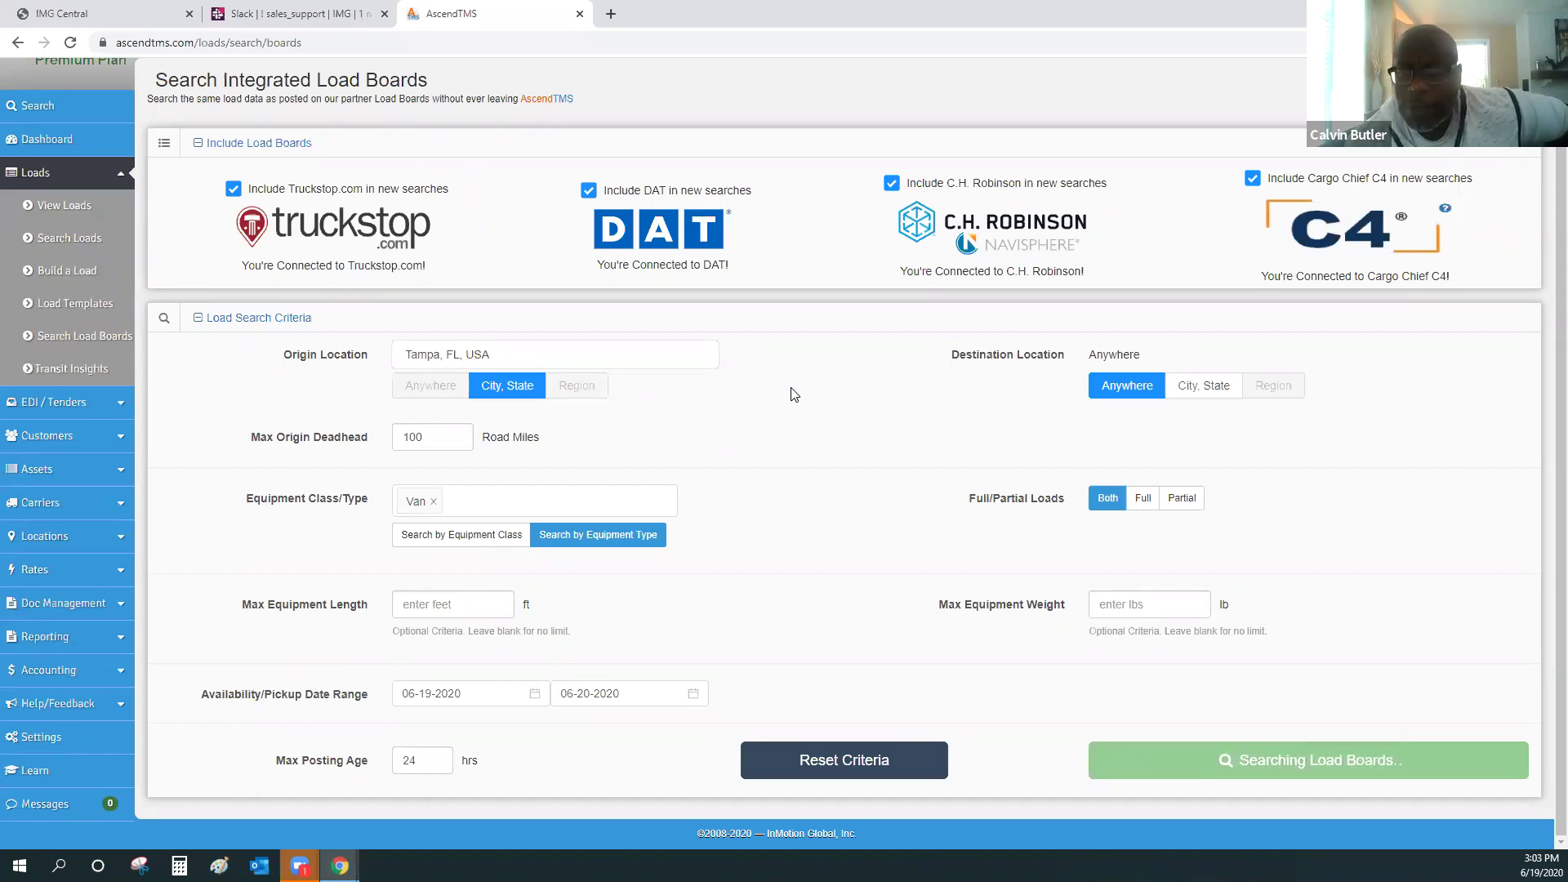
pyautogui.scroll(1, 794, 394)
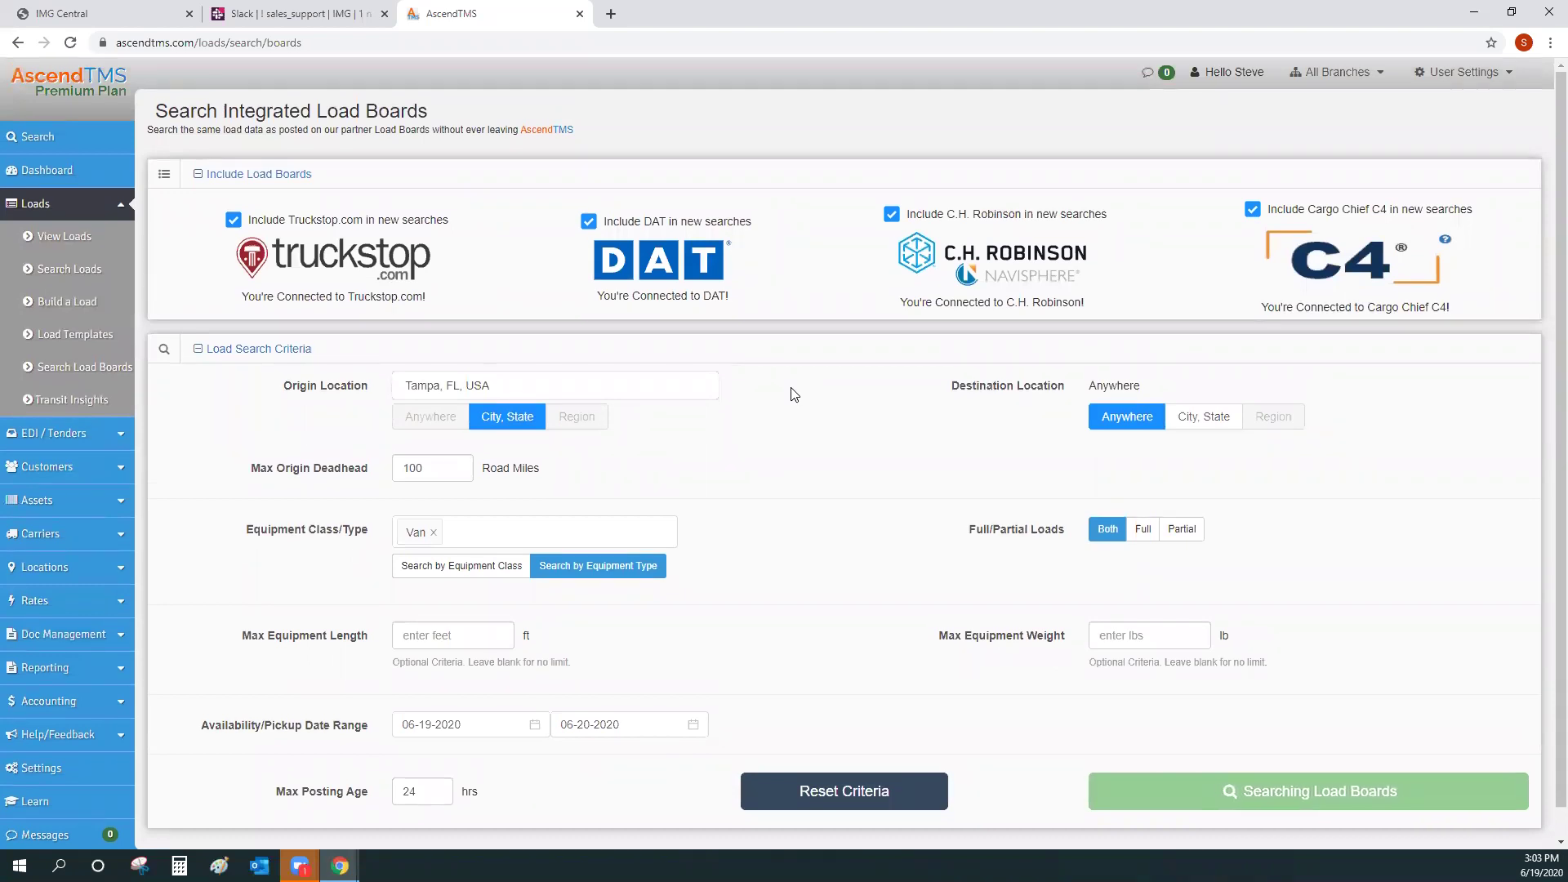
pyautogui.scroll(-1, 794, 394)
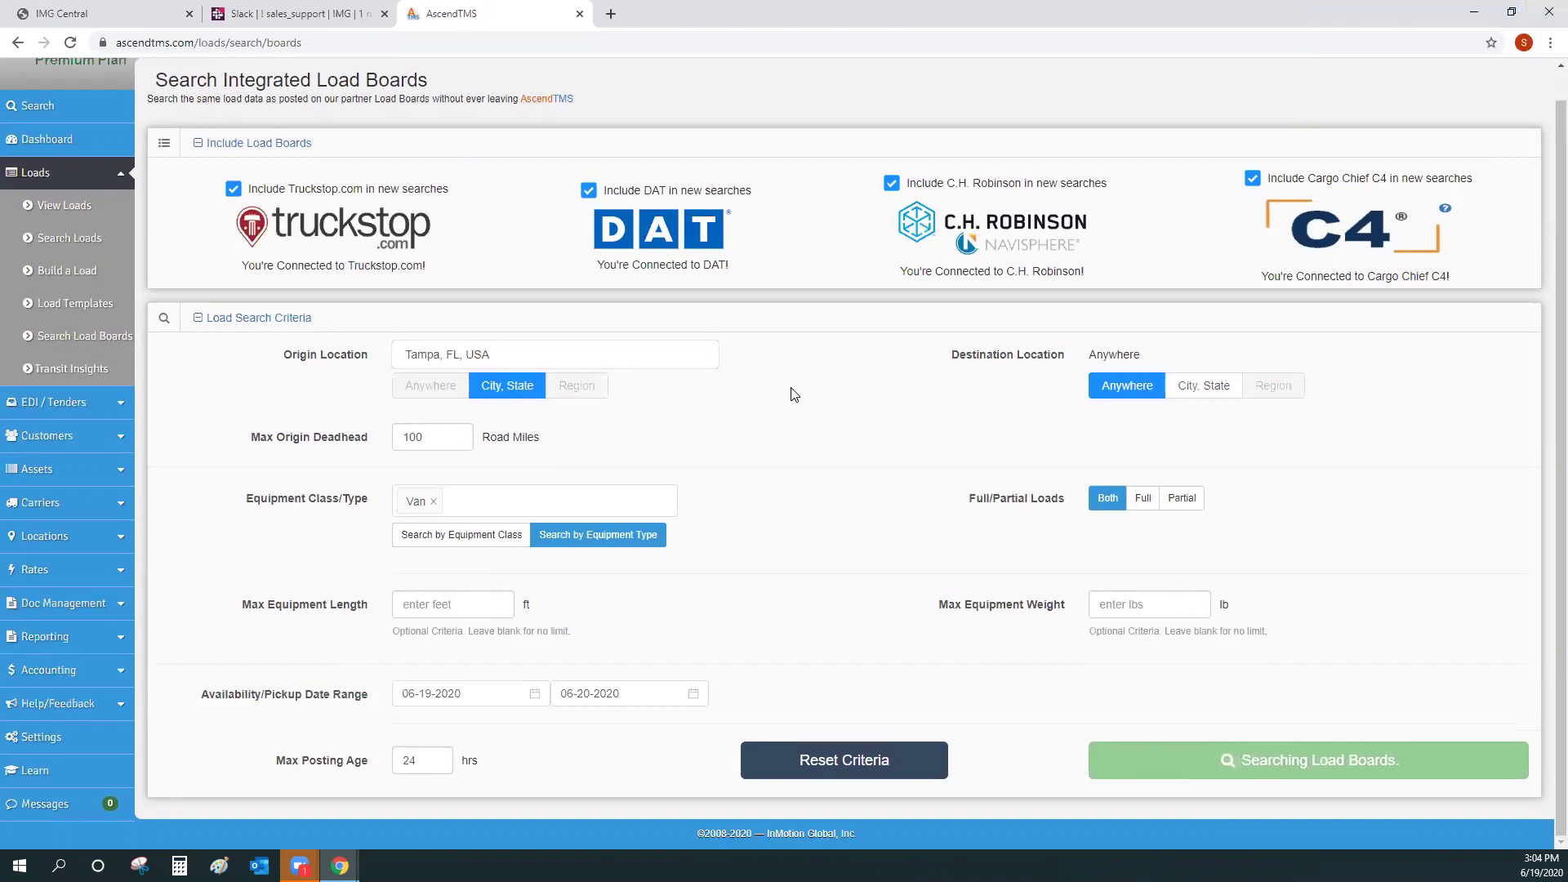
pyautogui.scroll(1, 791, 395)
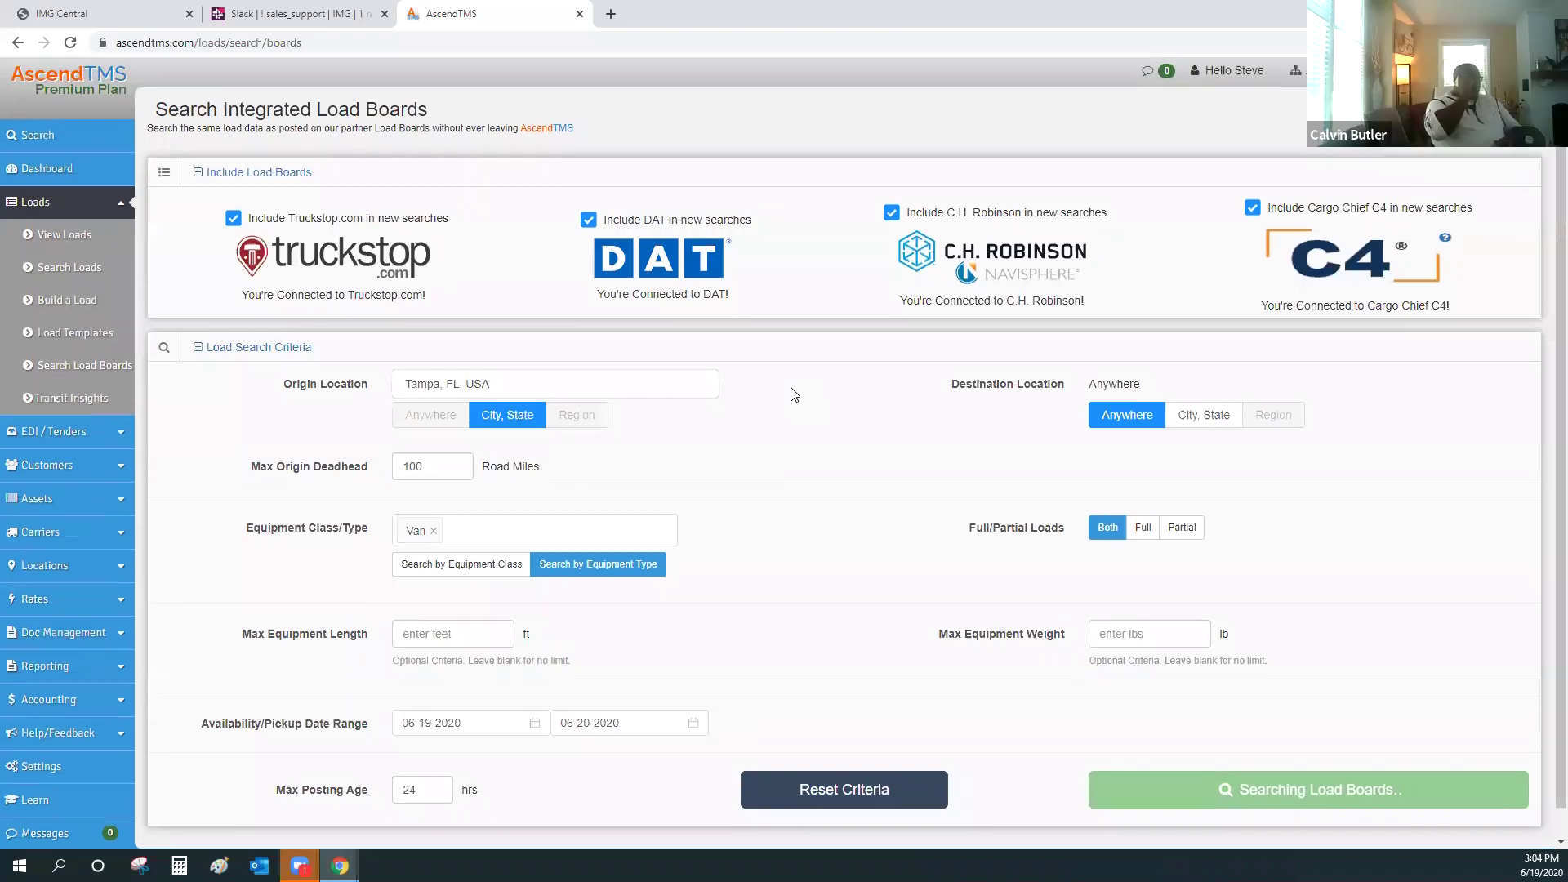
pyautogui.scroll(-1, 893, 512)
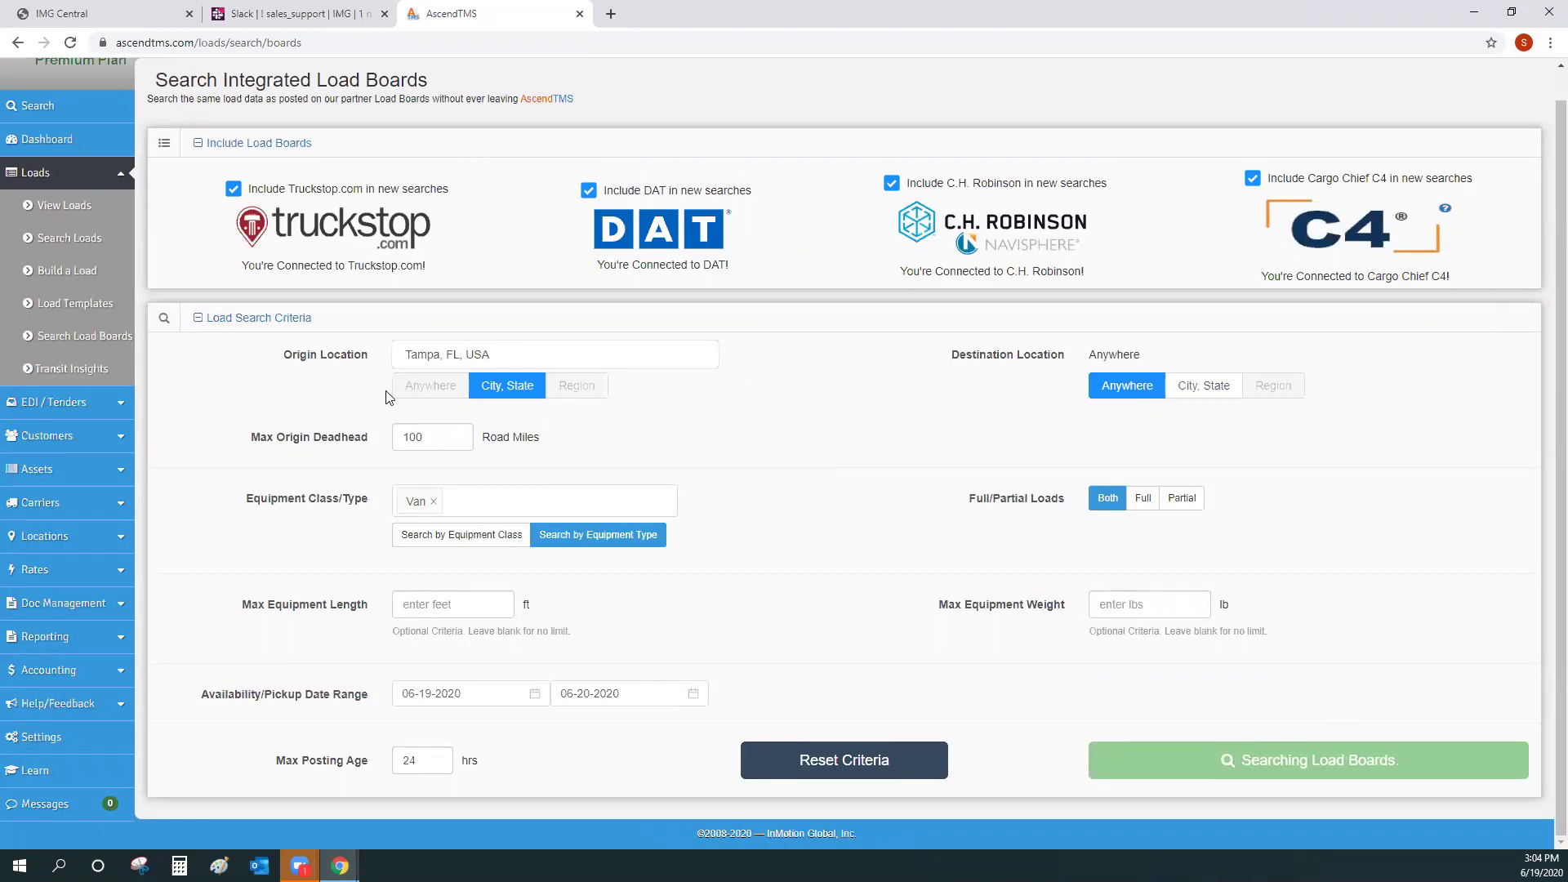
pyautogui.scroll(1, 204, 387)
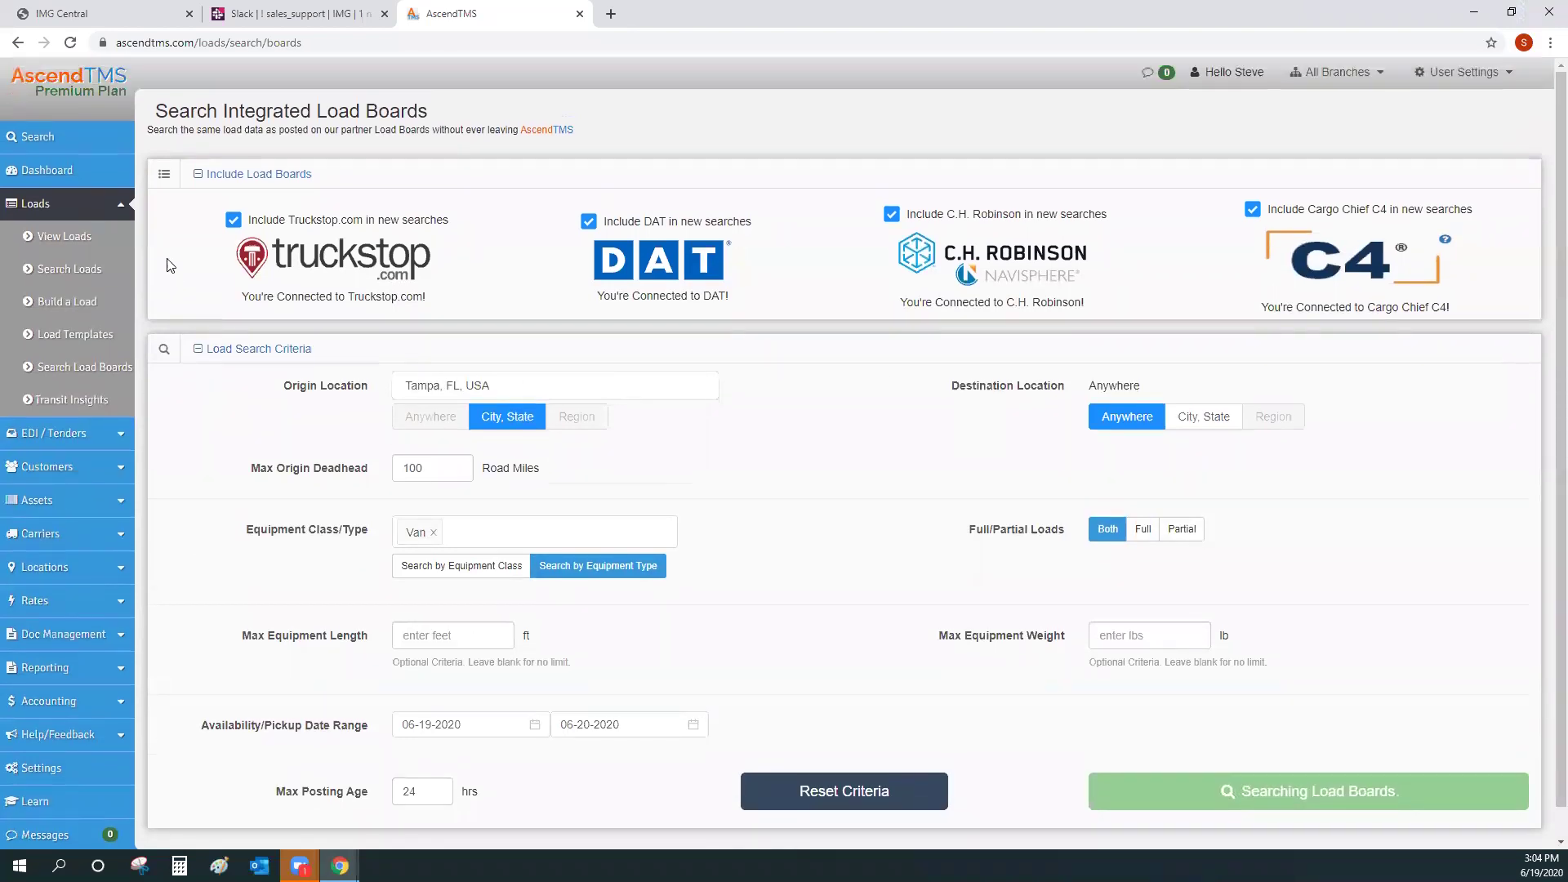
# Step: Return to the load list and start a check call record for the Orlando International Airport load picking up in Tampa, FL
pyautogui.click(62, 236)
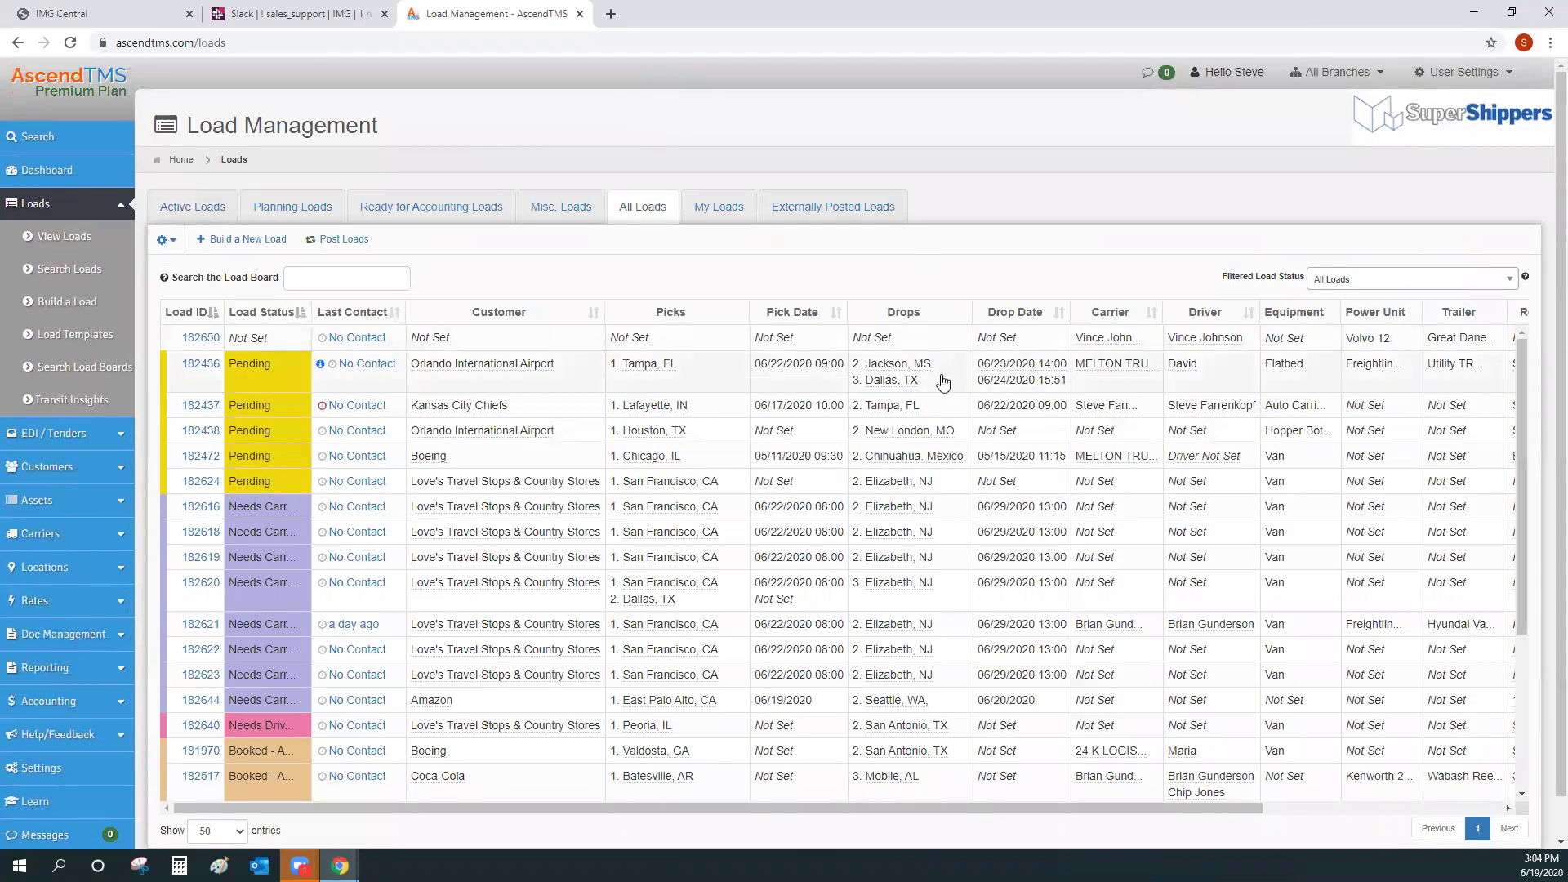
pyautogui.click(944, 381)
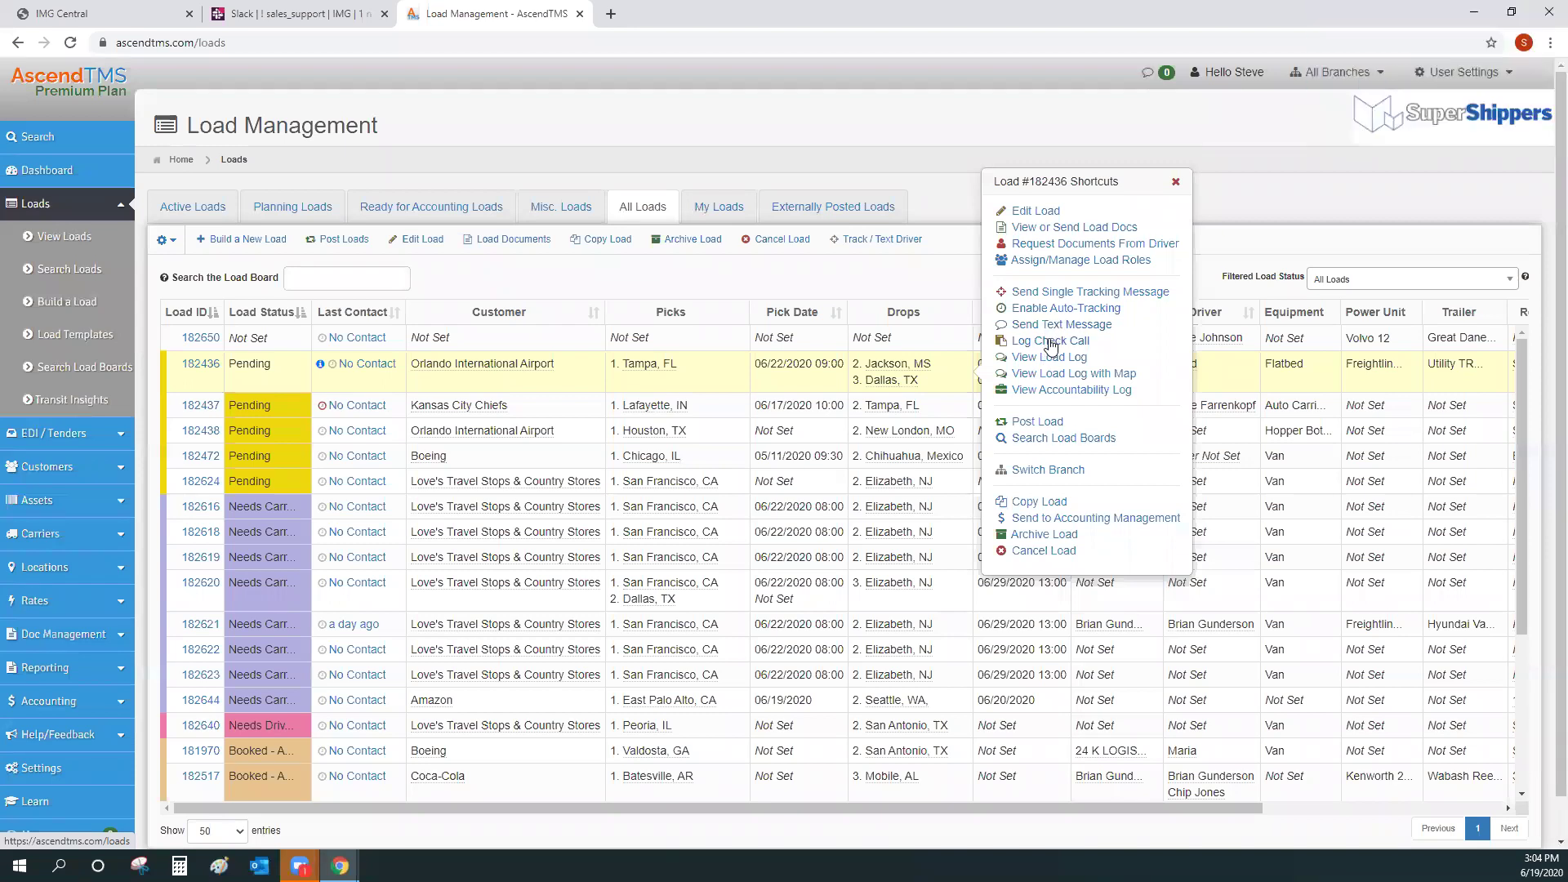
pyautogui.click(1051, 341)
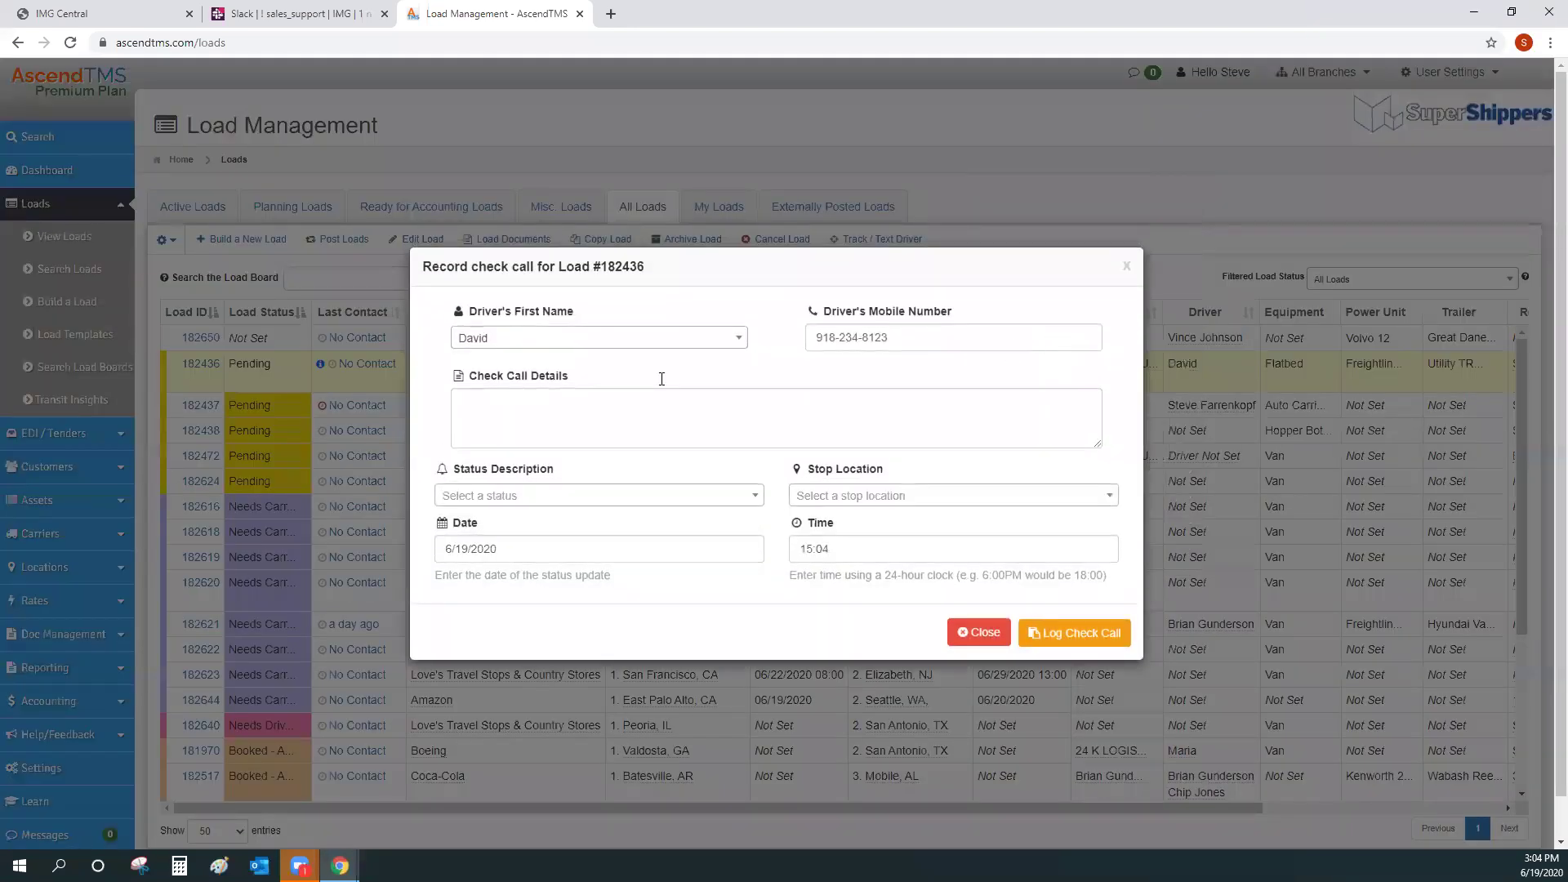
# Step: Enter check call details stating that the named driver "is loaded and rolling"
pyautogui.click(591, 422)
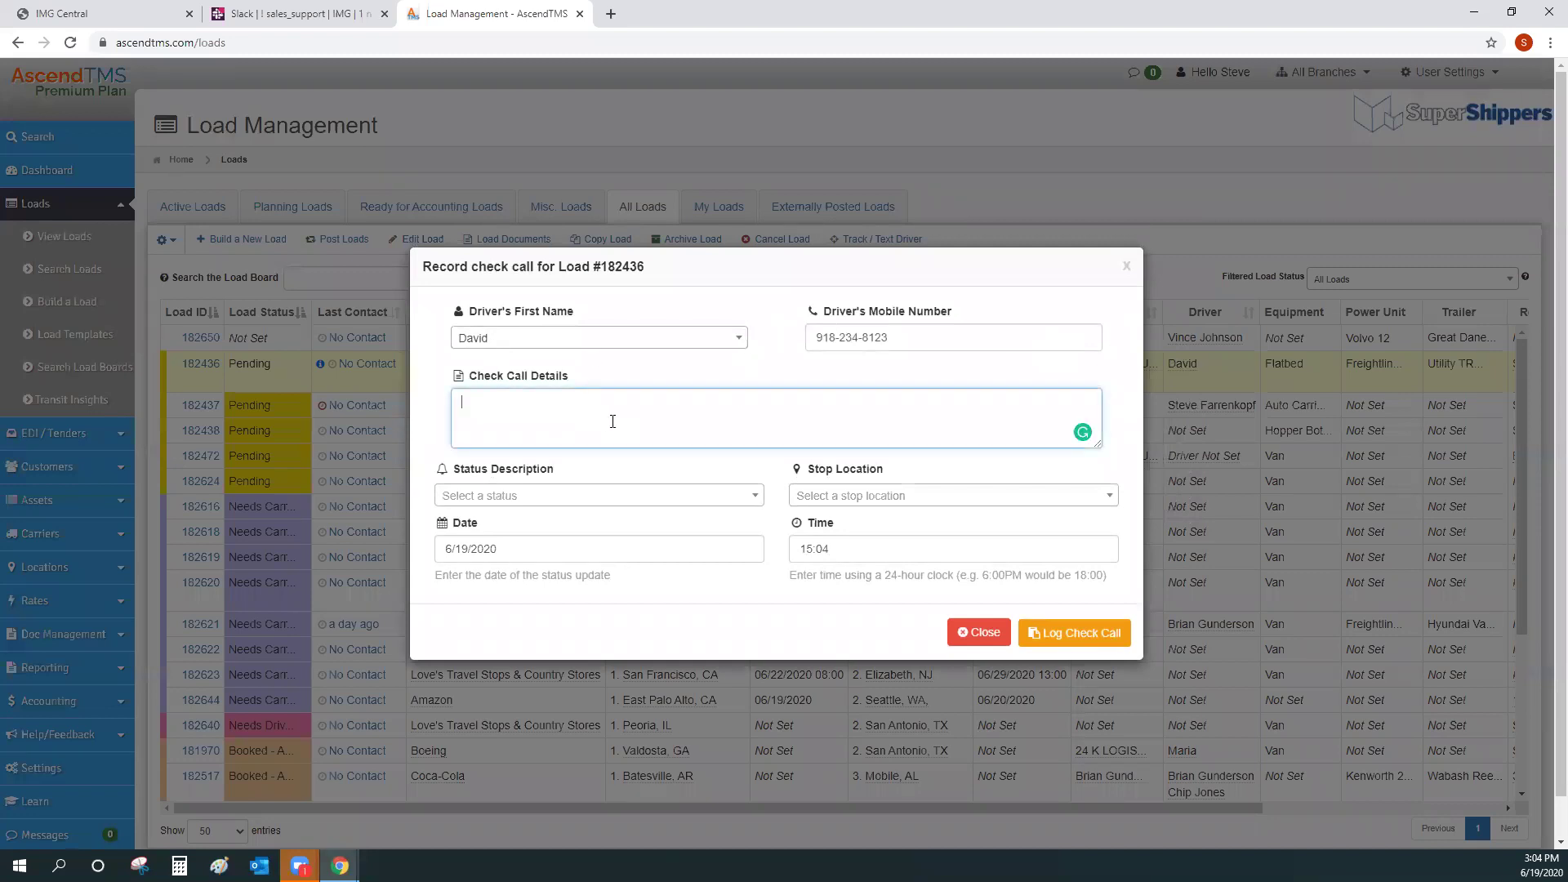
pyautogui.write('David is loading')
pyautogui.press('BackSpace')
pyautogui.press('BackSpace')
pyautogui.press('BackSpace')
pyautogui.press('BackSpace')
pyautogui.write('ed and rolling')
pyautogui.click(796, 355)
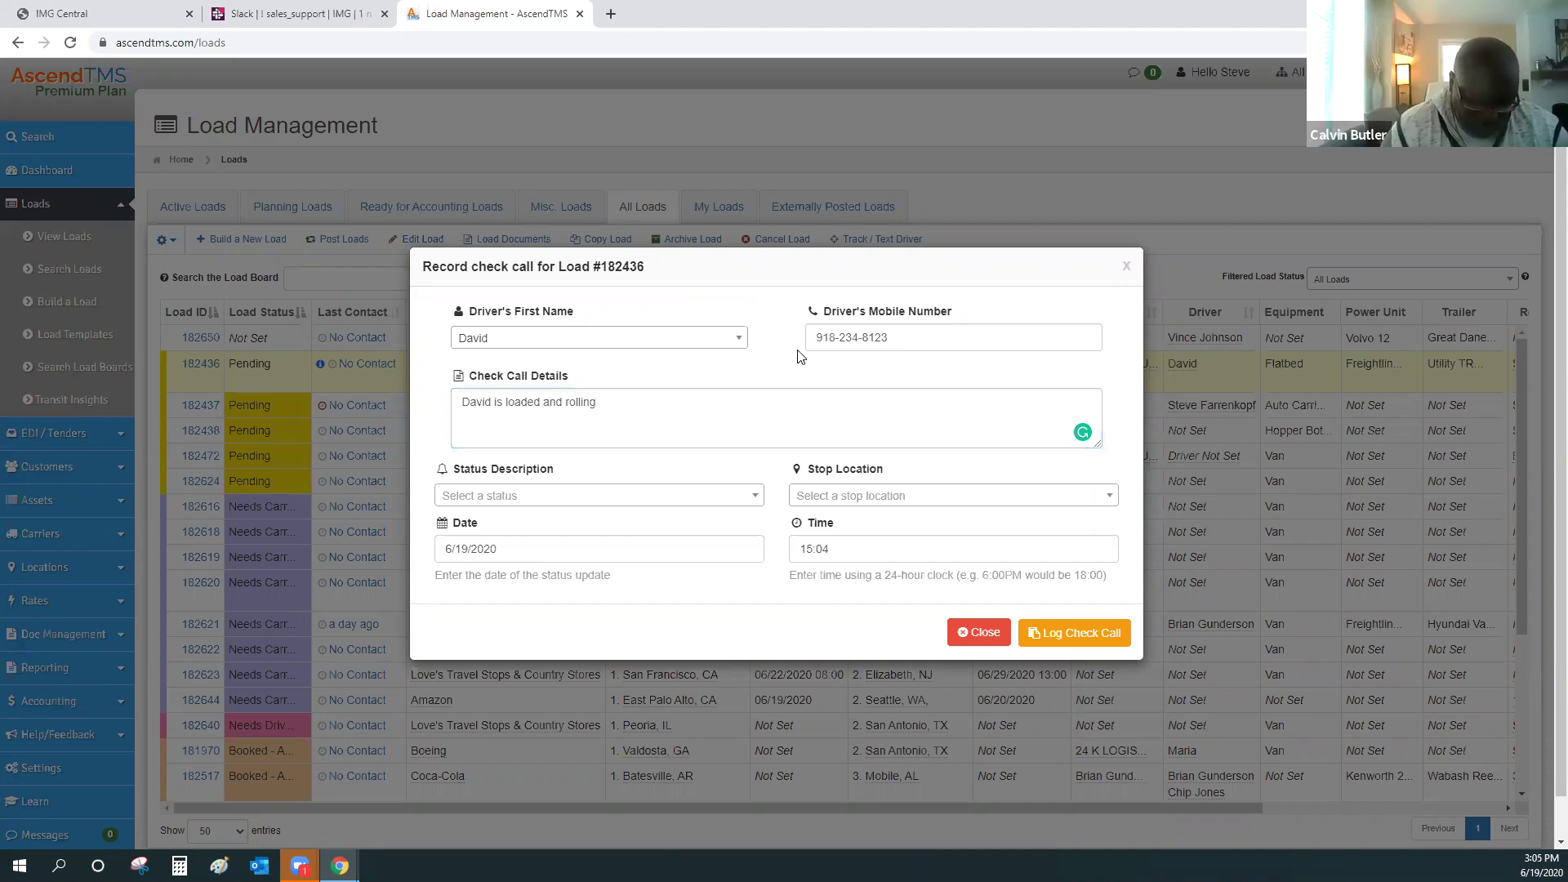
pyautogui.moveTo(596, 403); pyautogui.dragTo(444, 408)
pyautogui.click(437, 403)
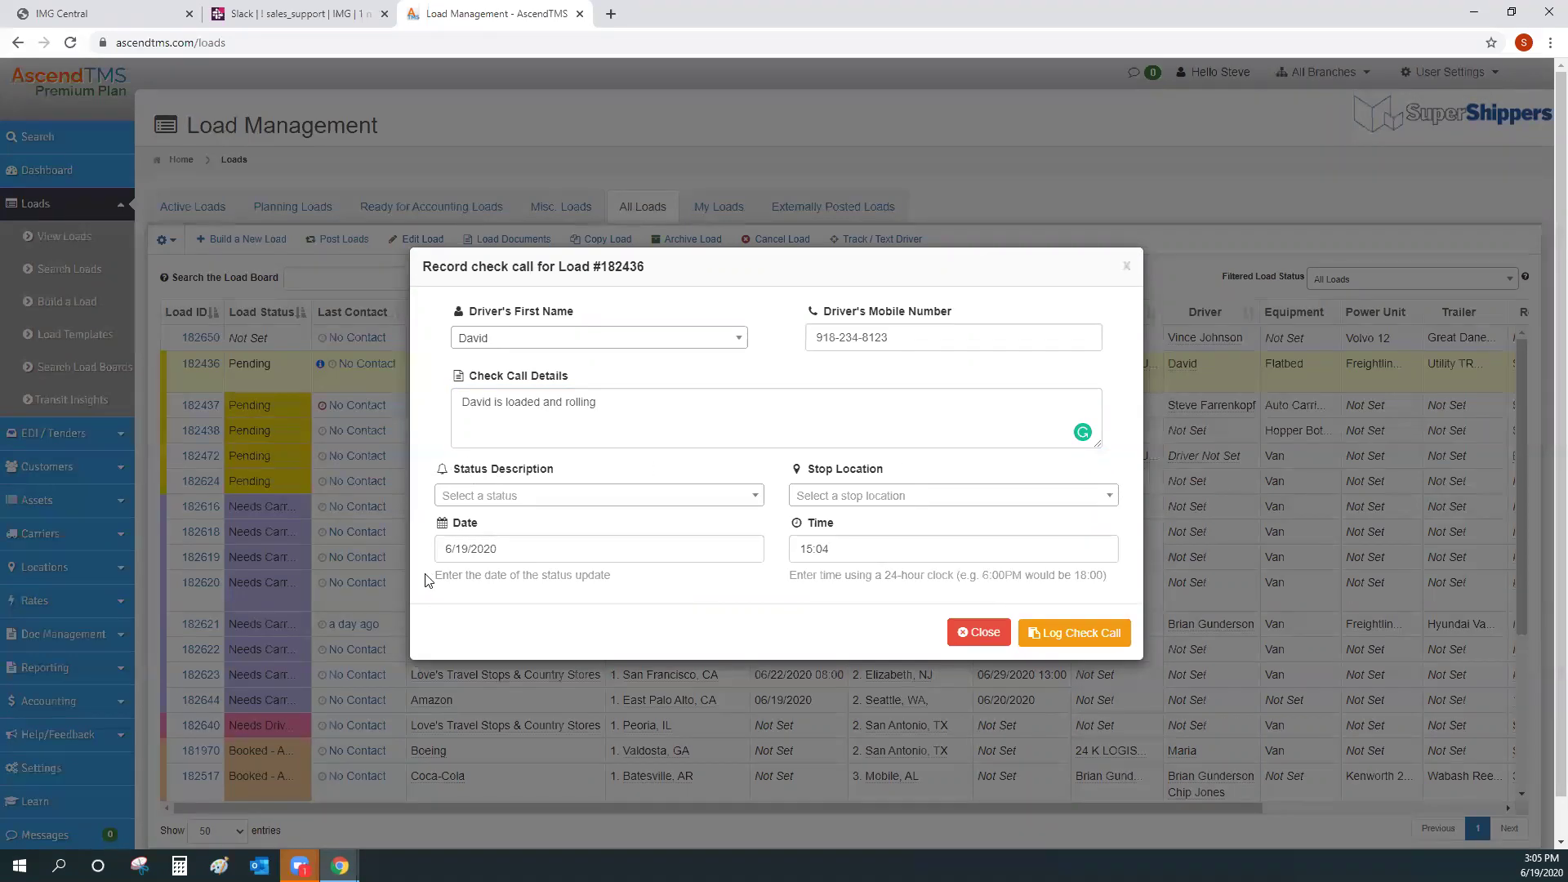
# Step: Set the check call status to Carrier Departed Pick-up Location with Shipment and the stop to The Home Depot, Tampa, FL (Pickup)
pyautogui.click(517, 500)
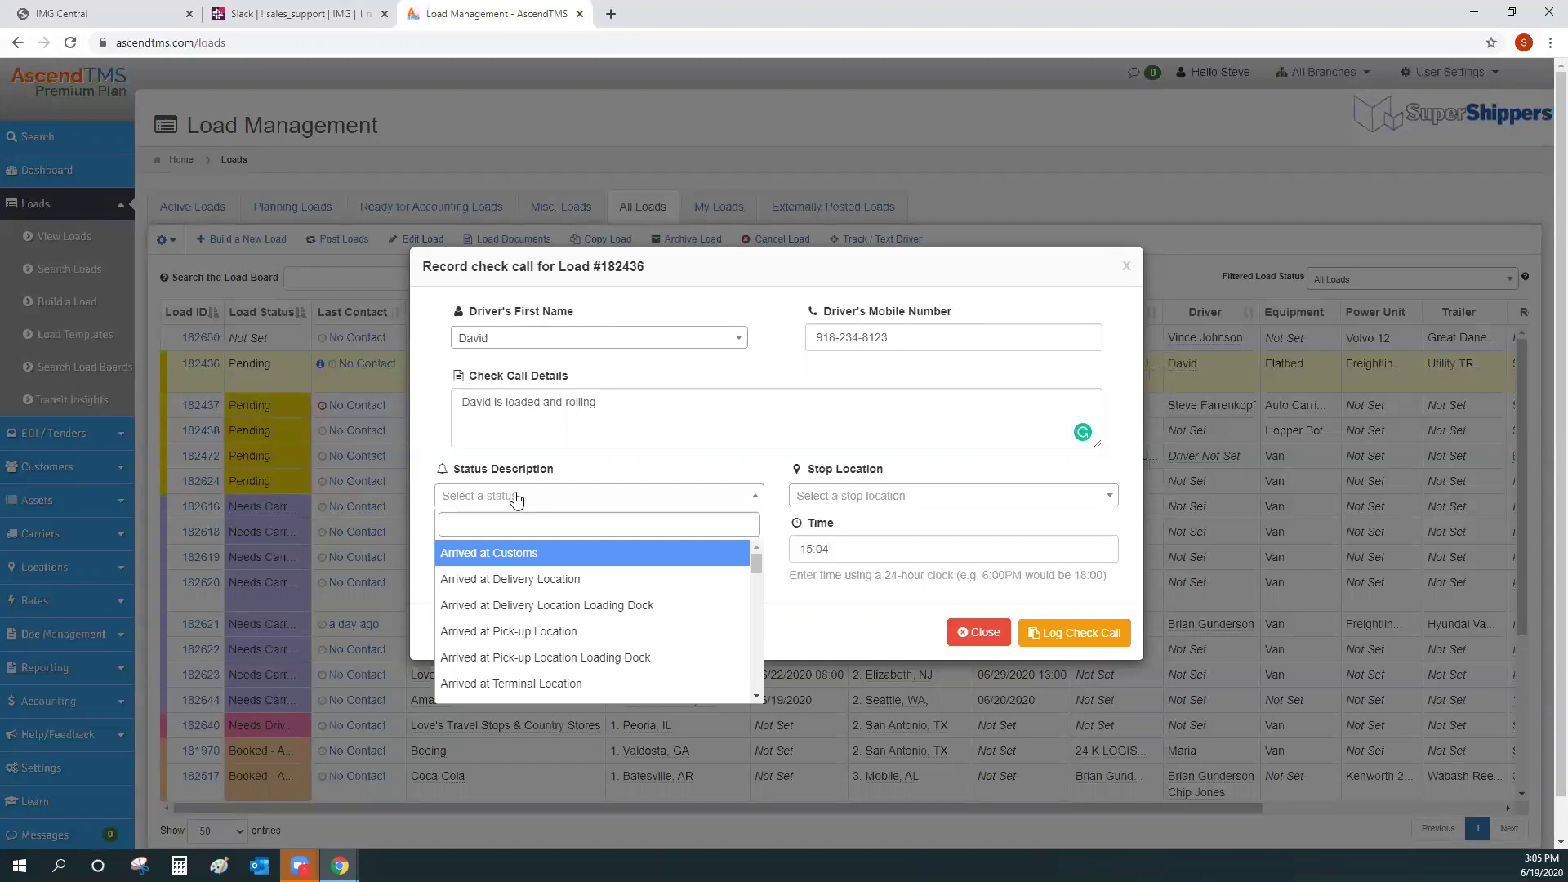
pyautogui.scroll(-1, 512, 614)
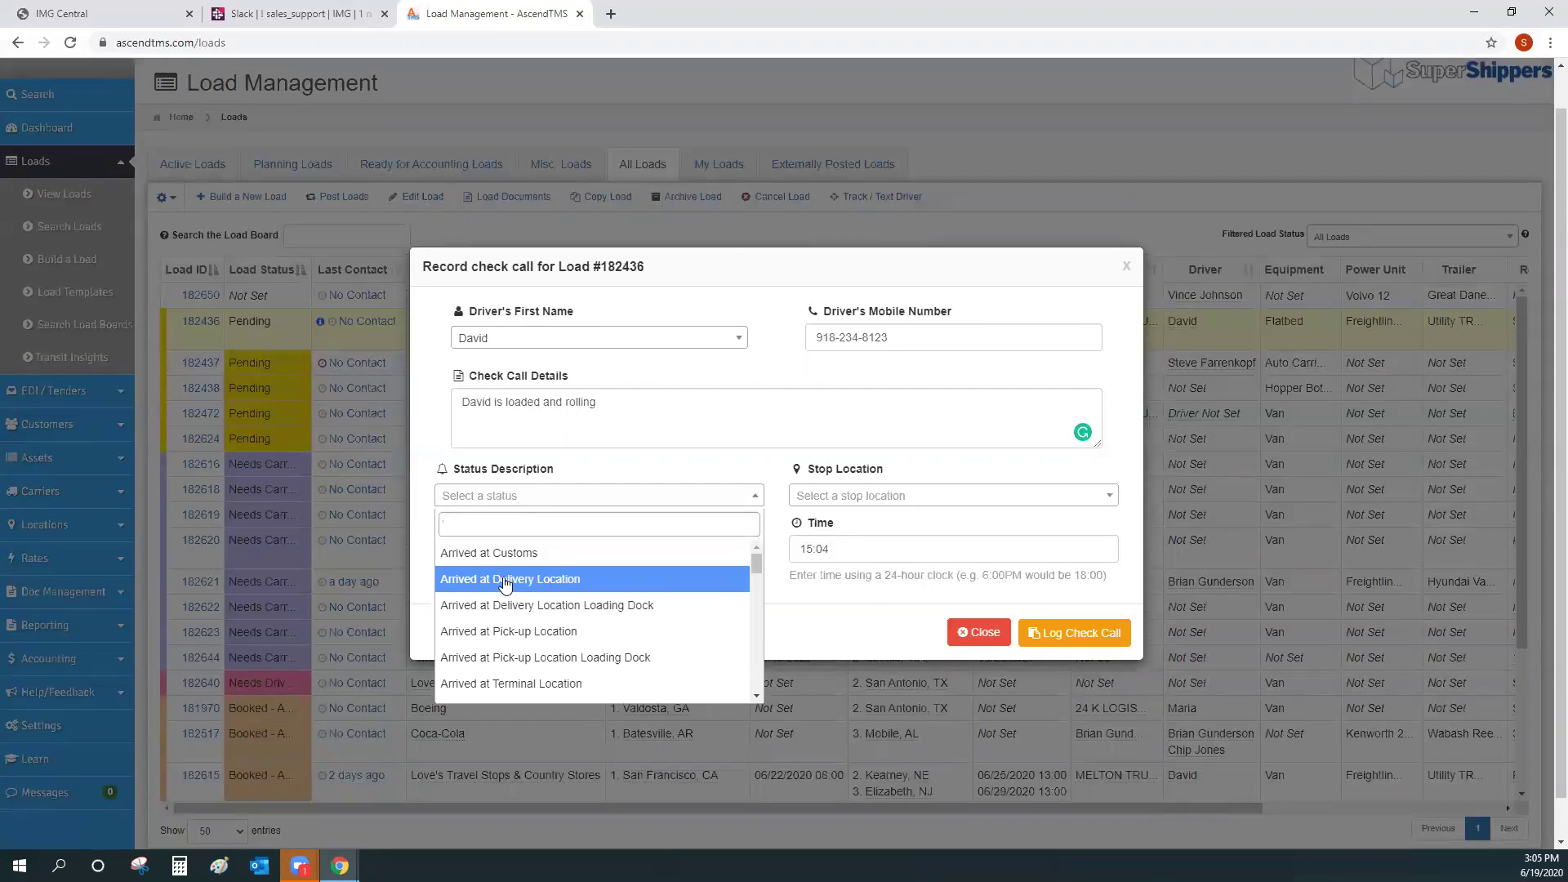
pyautogui.moveTo(755, 563); pyautogui.dragTo(756, 585)
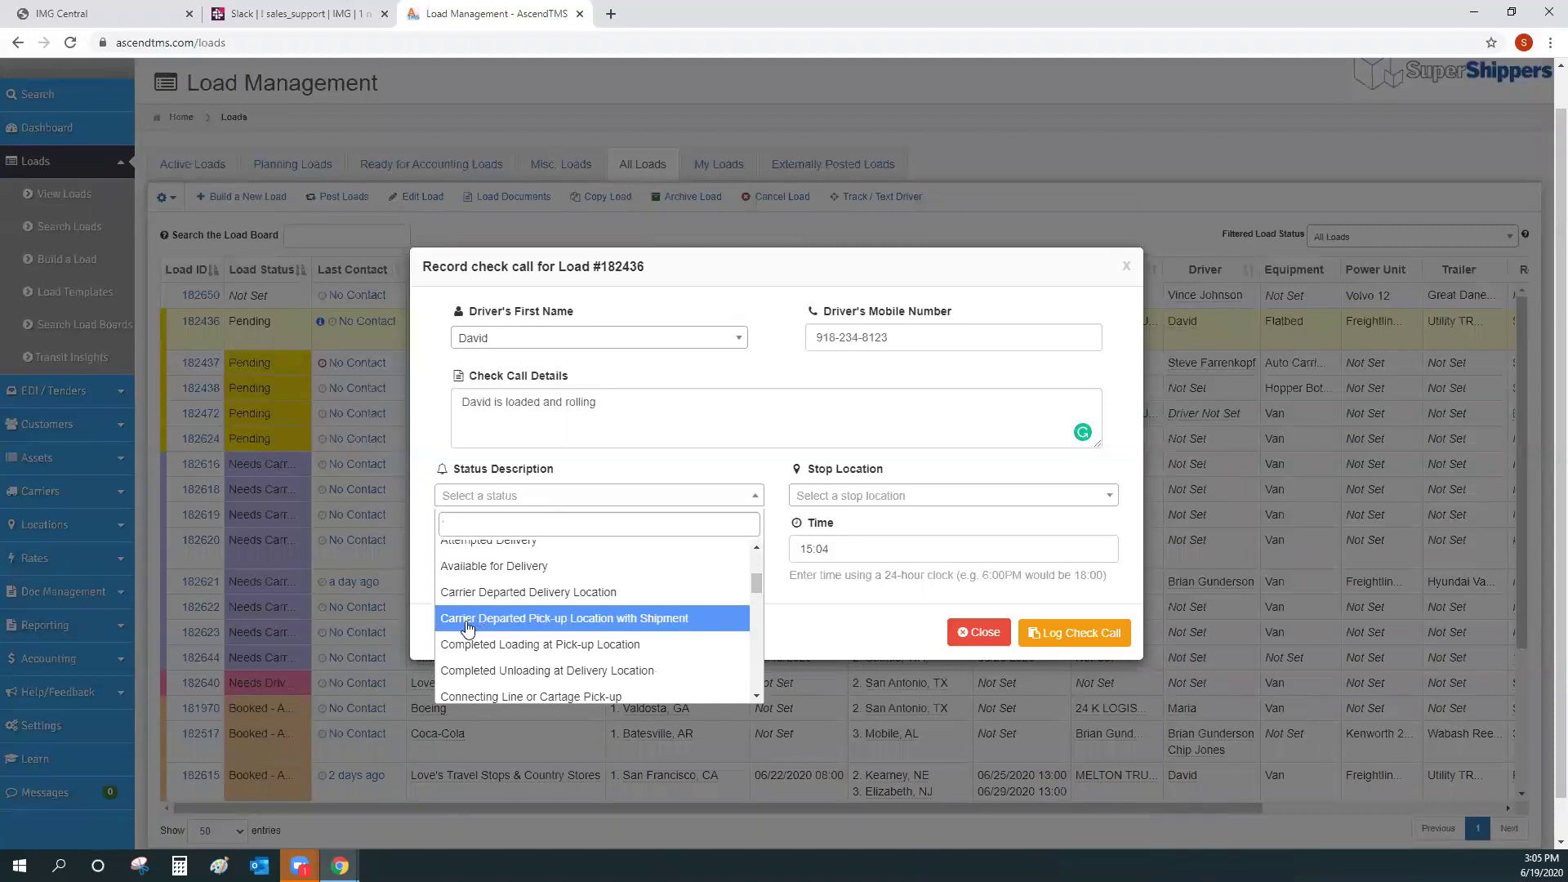
pyautogui.click(540, 624)
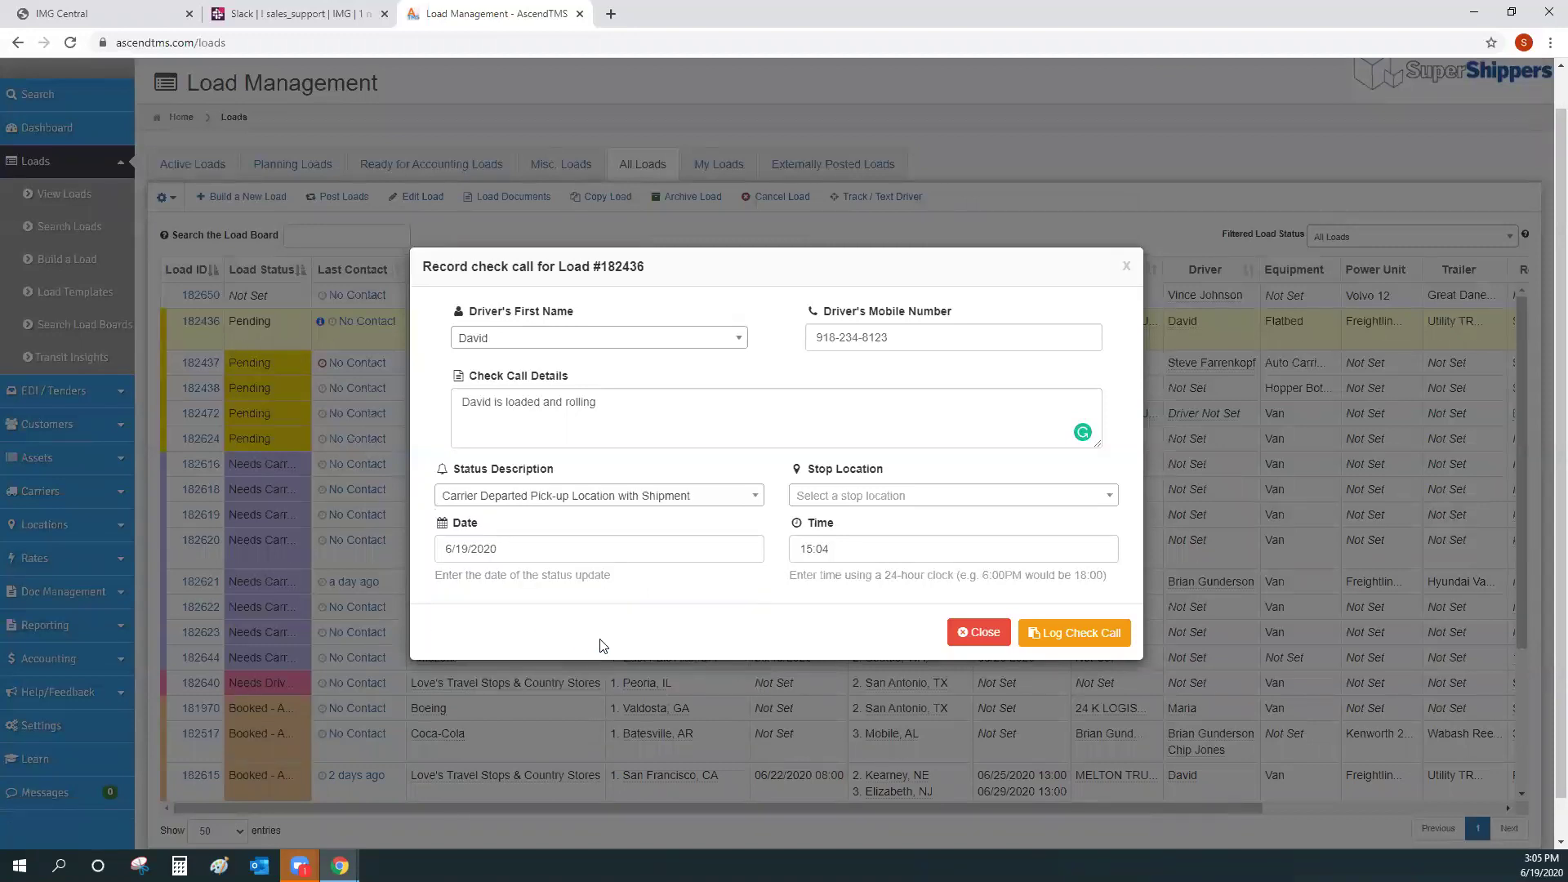
pyautogui.click(858, 498)
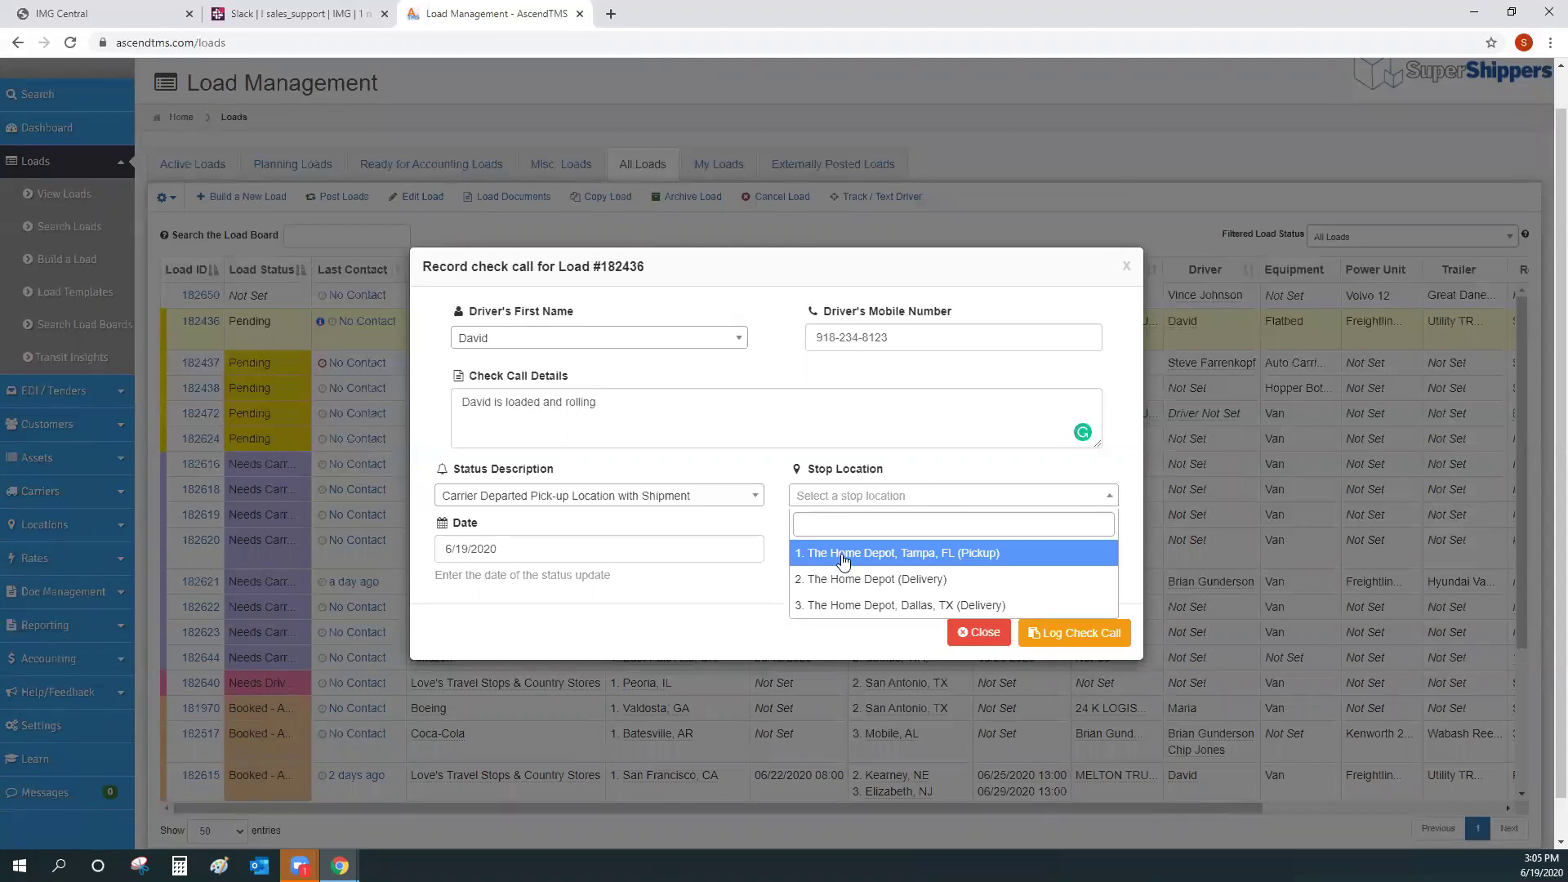
pyautogui.click(844, 557)
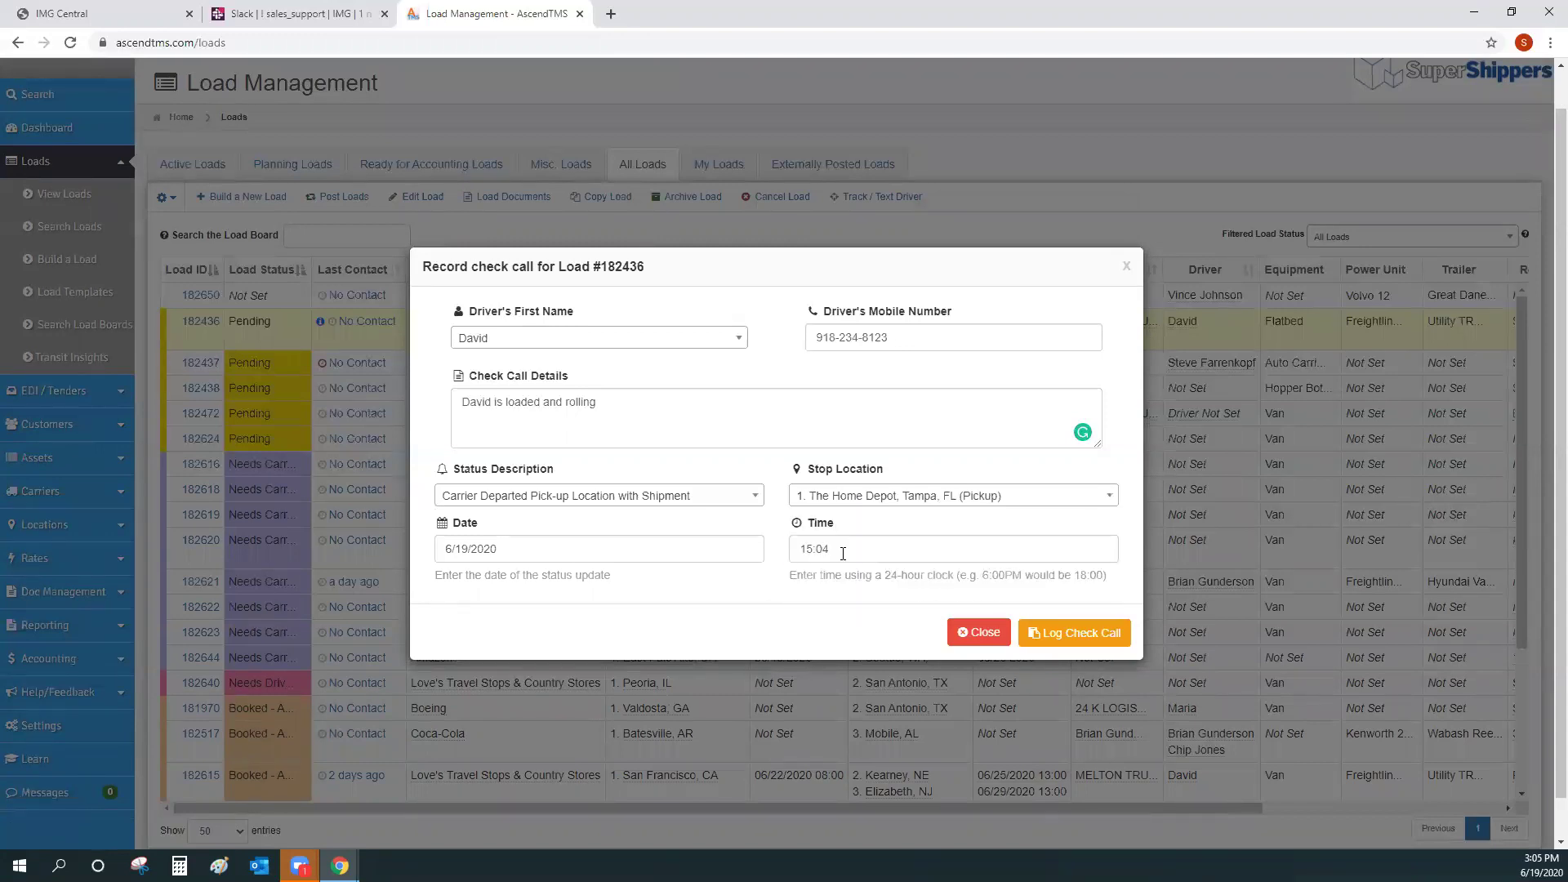
# Step: Review the status date and time without changing them, and log the check call
pyautogui.click(549, 549)
pyautogui.click(890, 549)
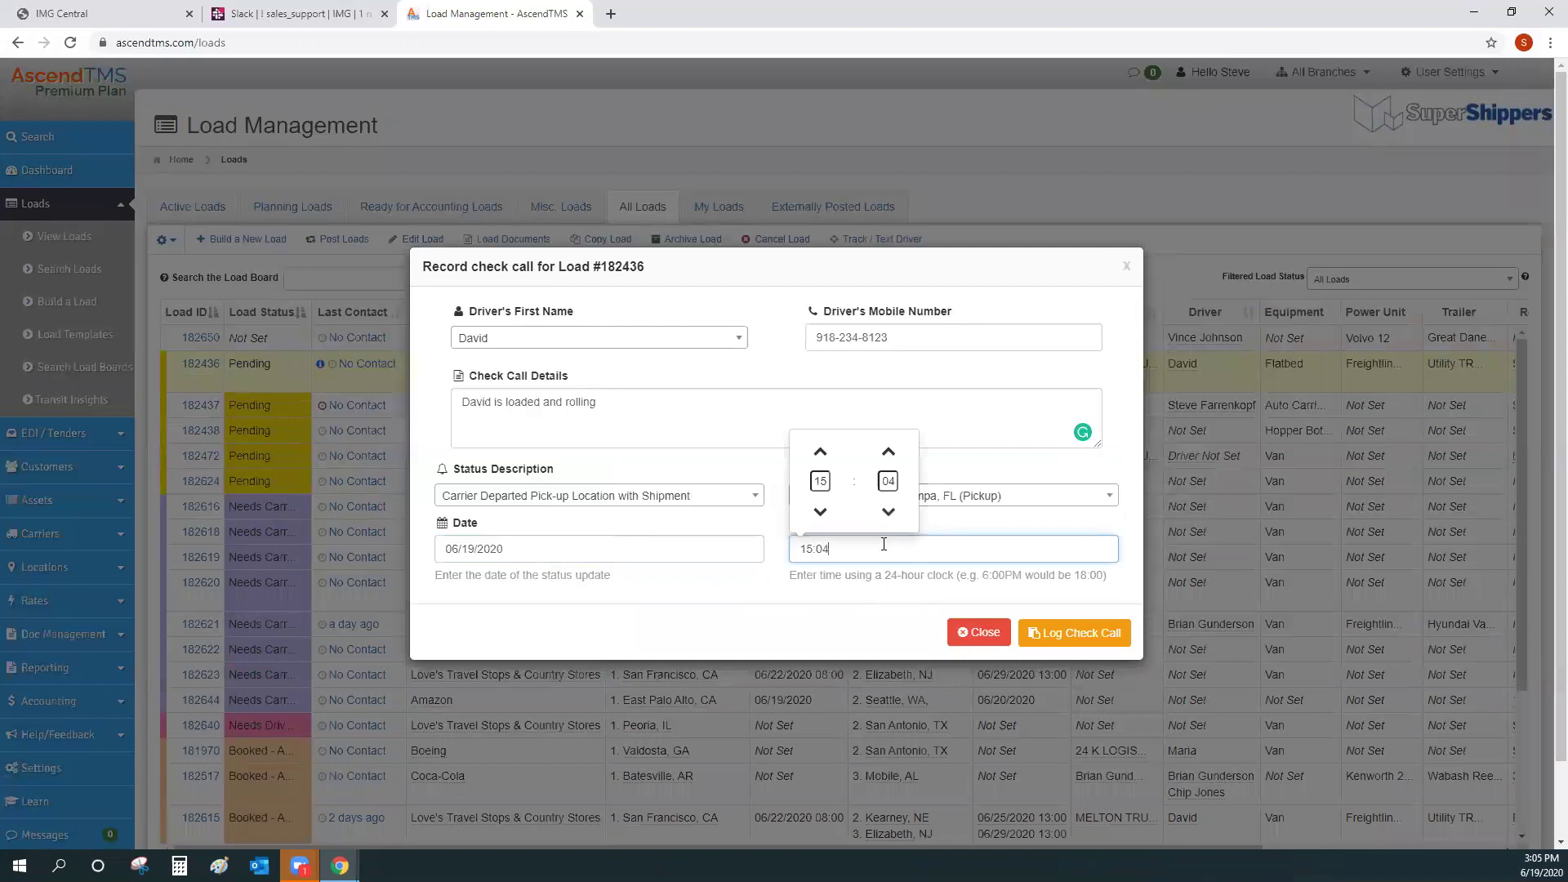
pyautogui.click(769, 523)
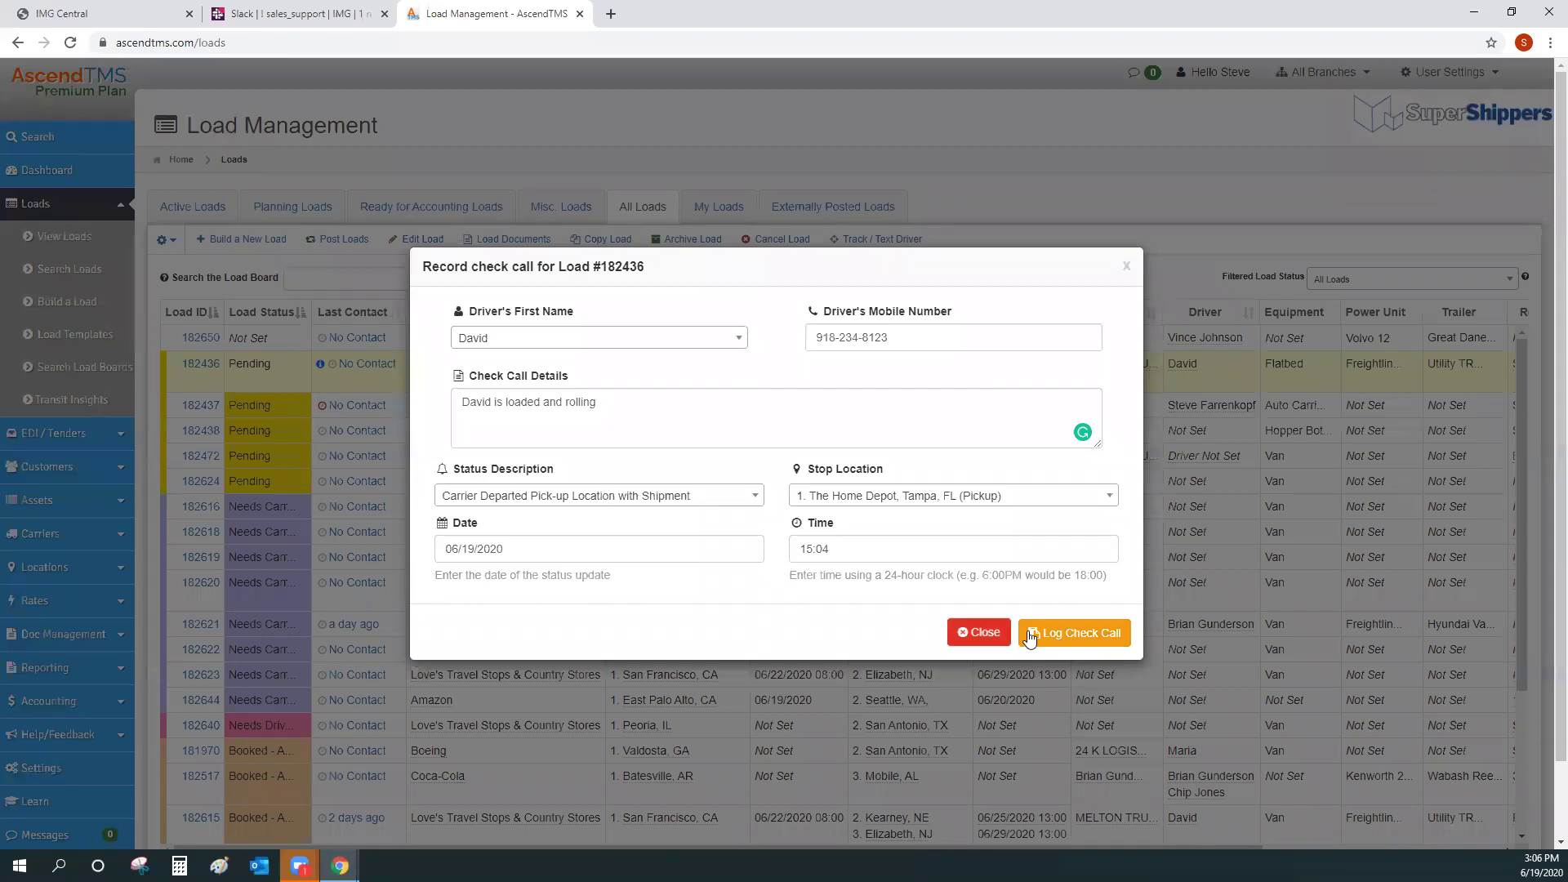
pyautogui.click(1076, 633)
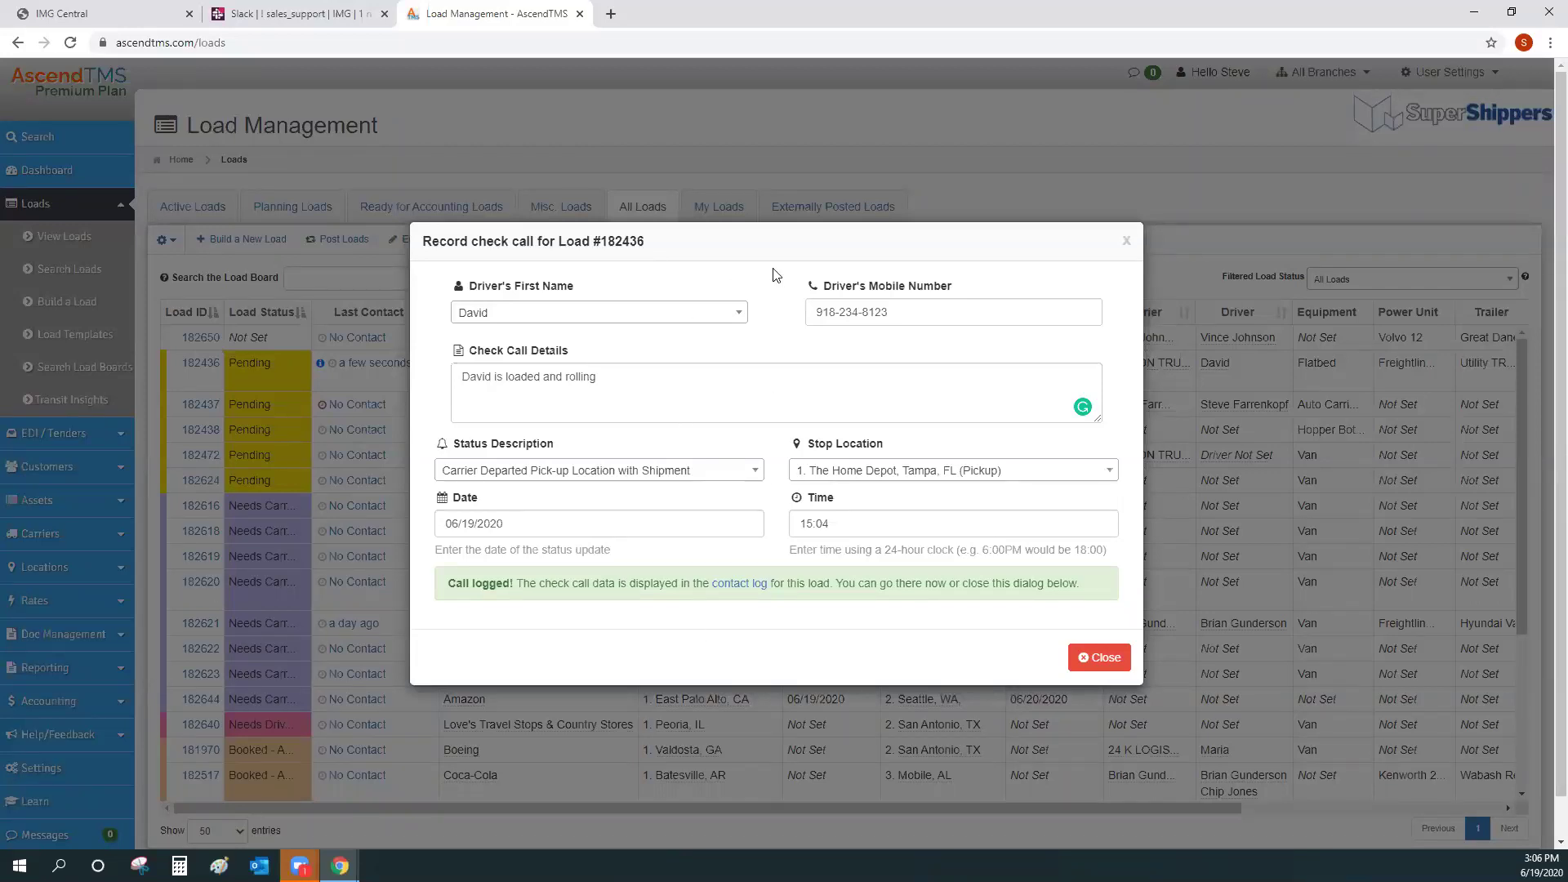
# Step: Close the check call record and view the last contact details of the Orlando International Airport load
pyautogui.moveTo(446, 583); pyautogui.dragTo(559, 583)
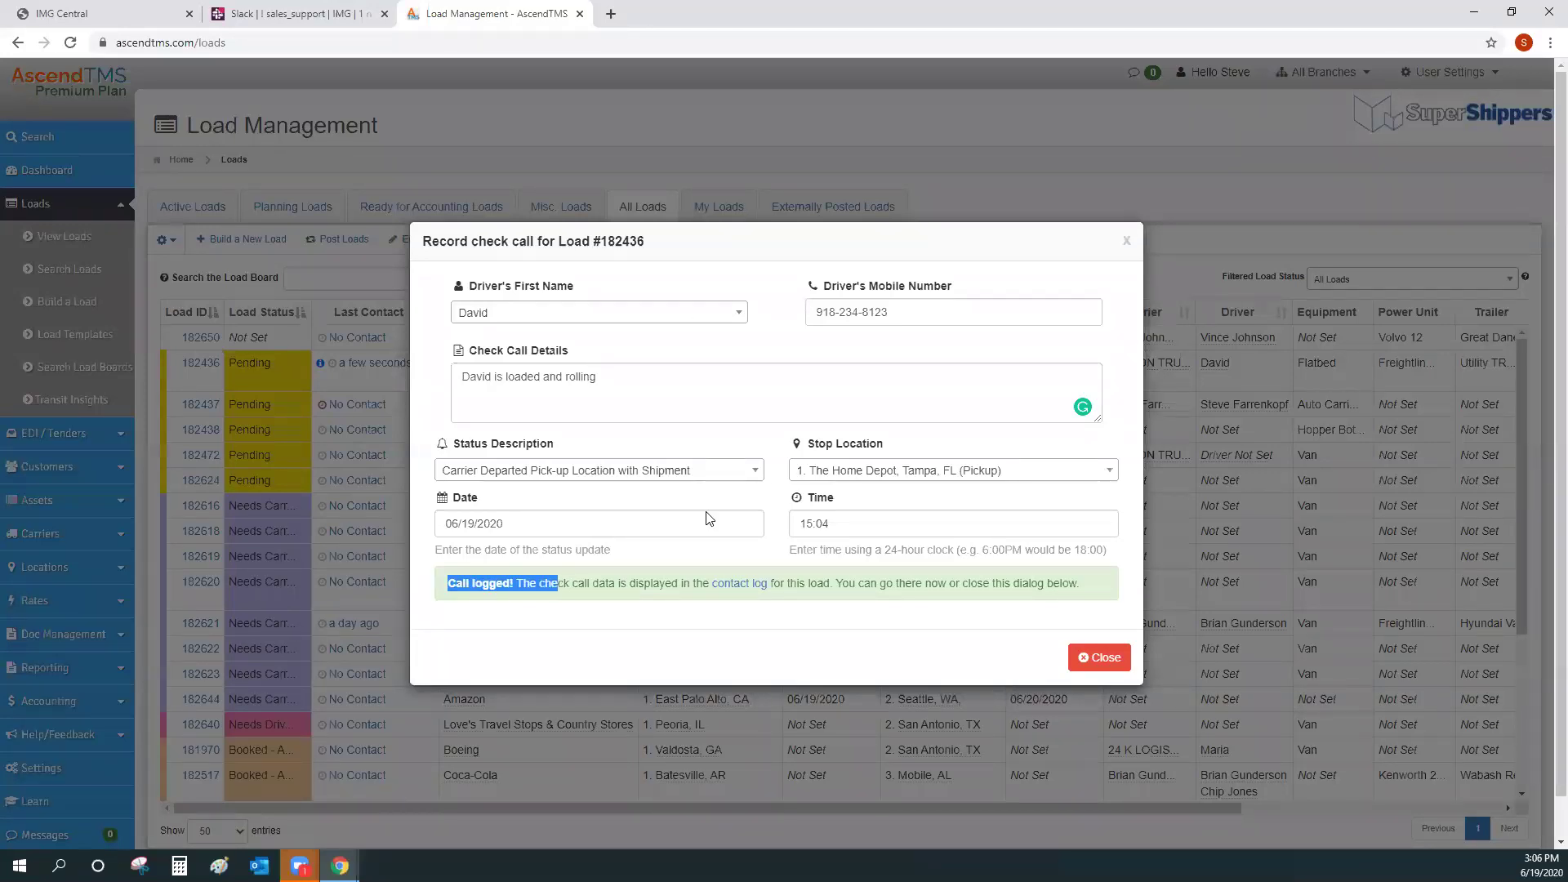
pyautogui.click(1108, 199)
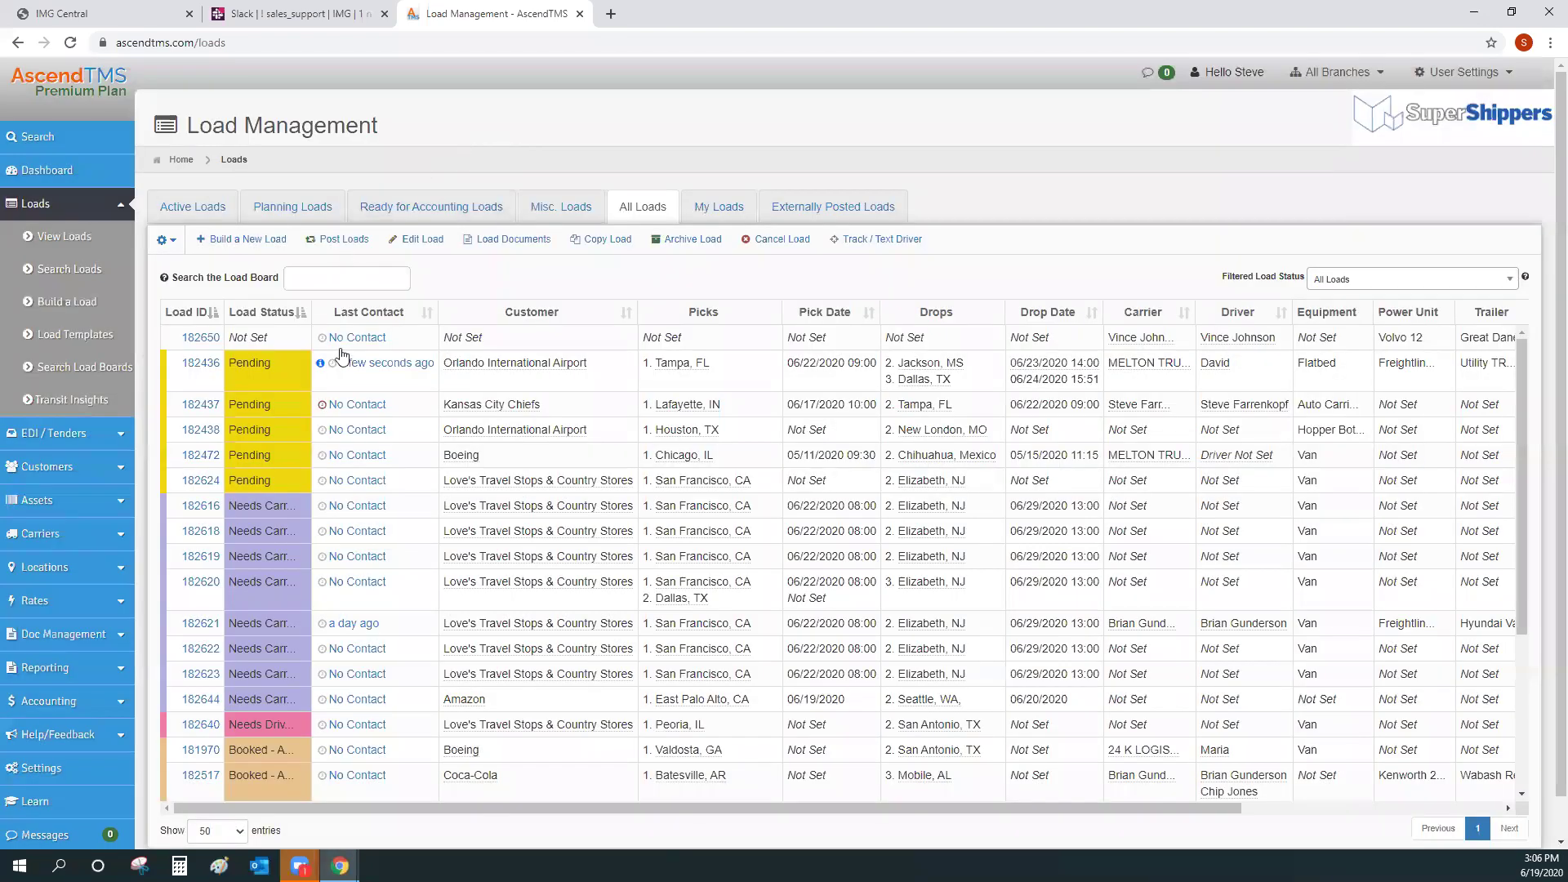
pyautogui.moveTo(368, 367)
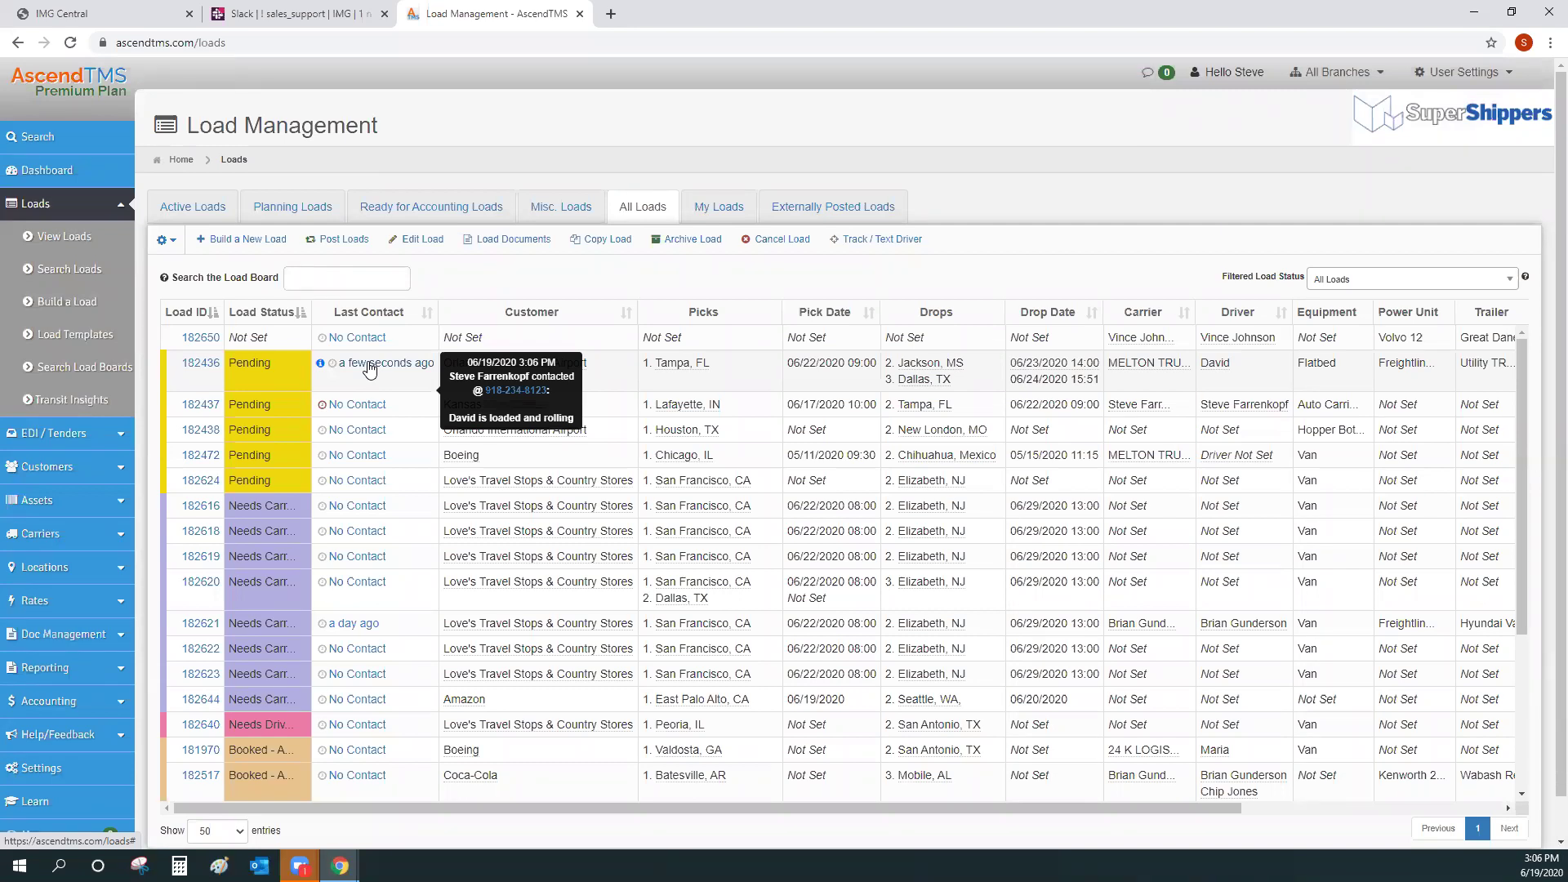
pyautogui.click(739, 270)
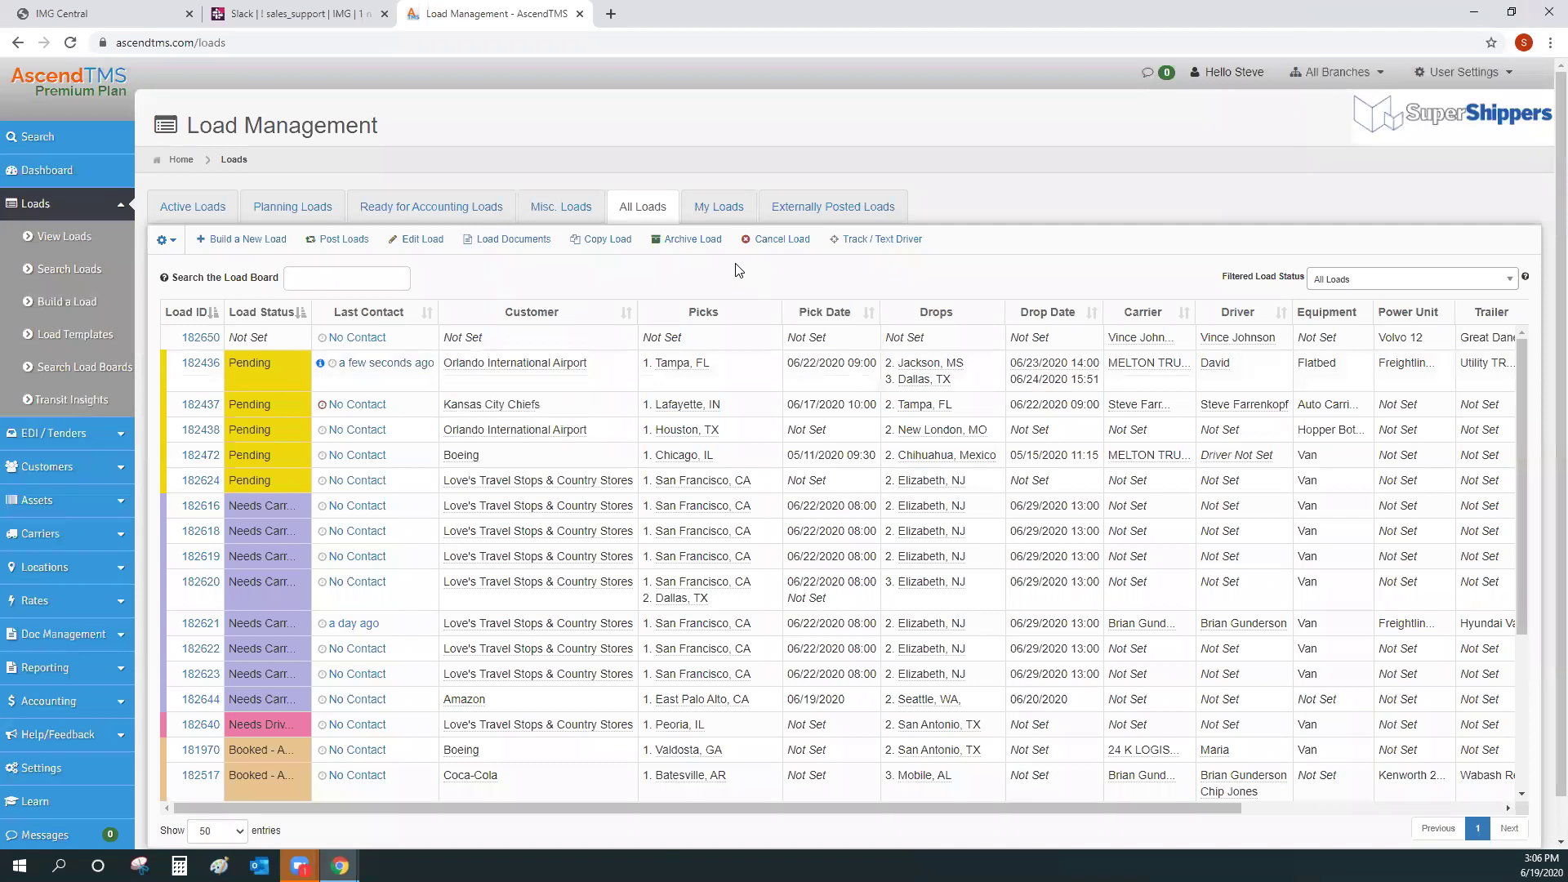
# Step: Open the driver text message form from the Orlando International Airport load's shortcuts and examine its heading
pyautogui.click(751, 364)
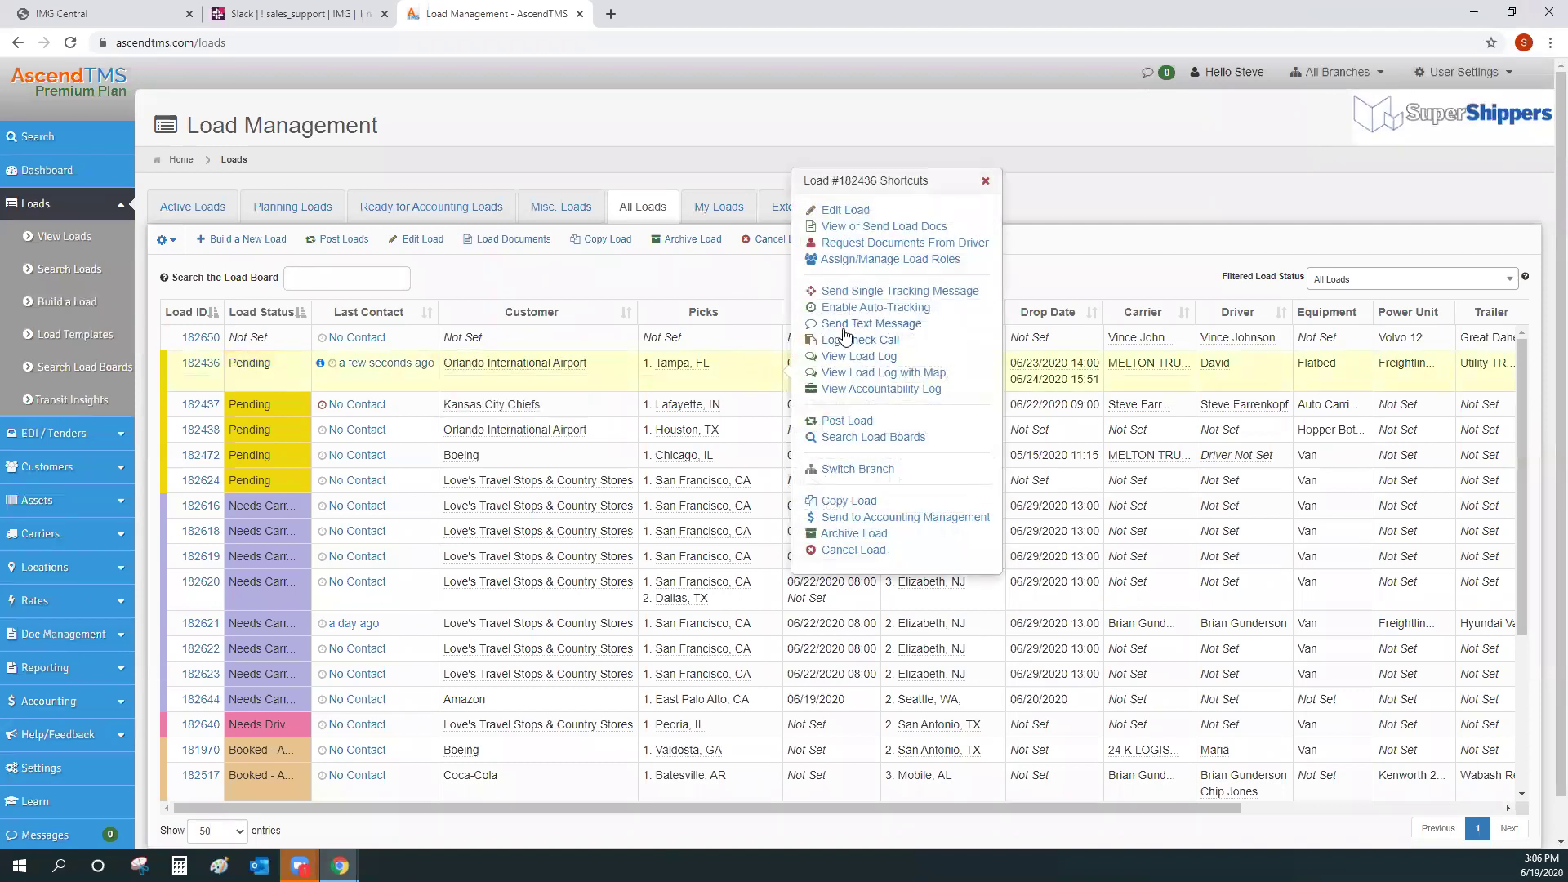
pyautogui.click(857, 325)
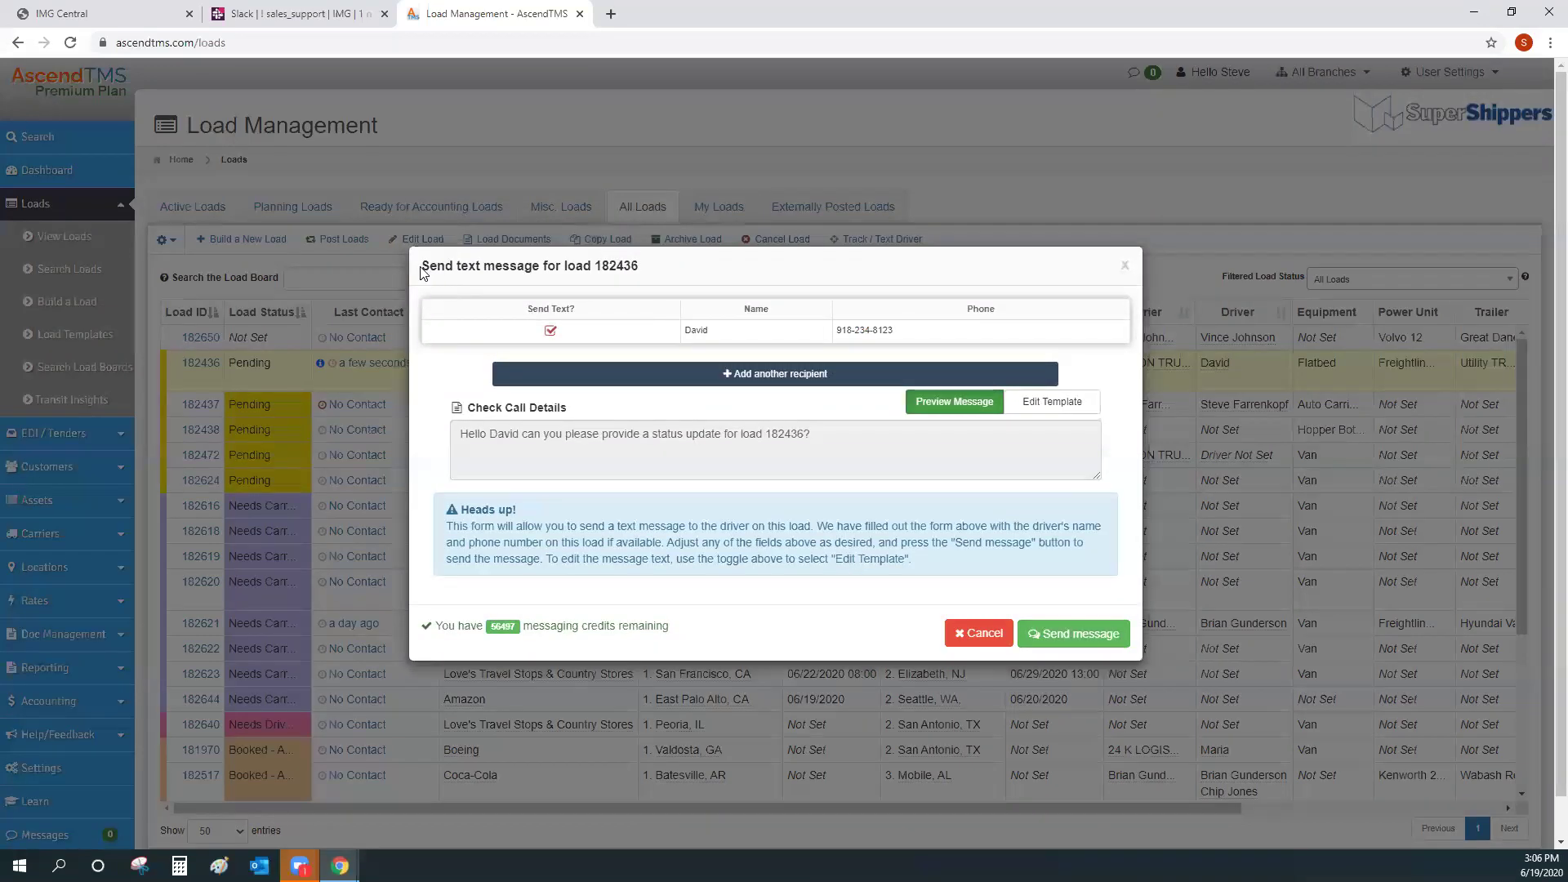
pyautogui.moveTo(423, 272); pyautogui.dragTo(673, 269)
pyautogui.click(674, 269)
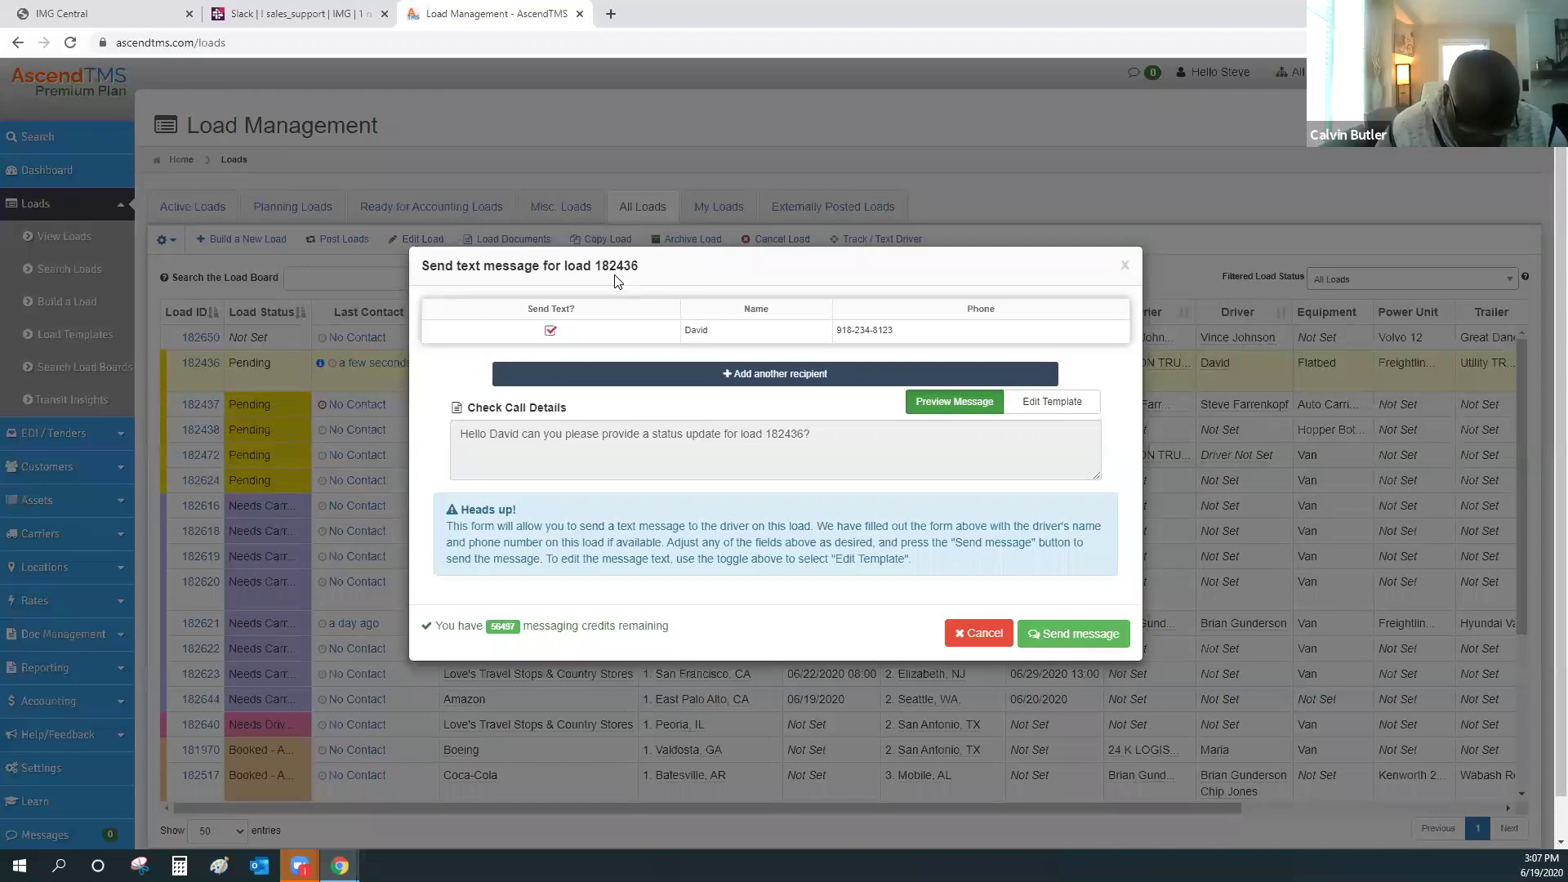
# Step: Review the load reference and status request text in the driver text message form, and cancel it without sending
pyautogui.doubleClick(645, 262)
pyautogui.click(658, 270)
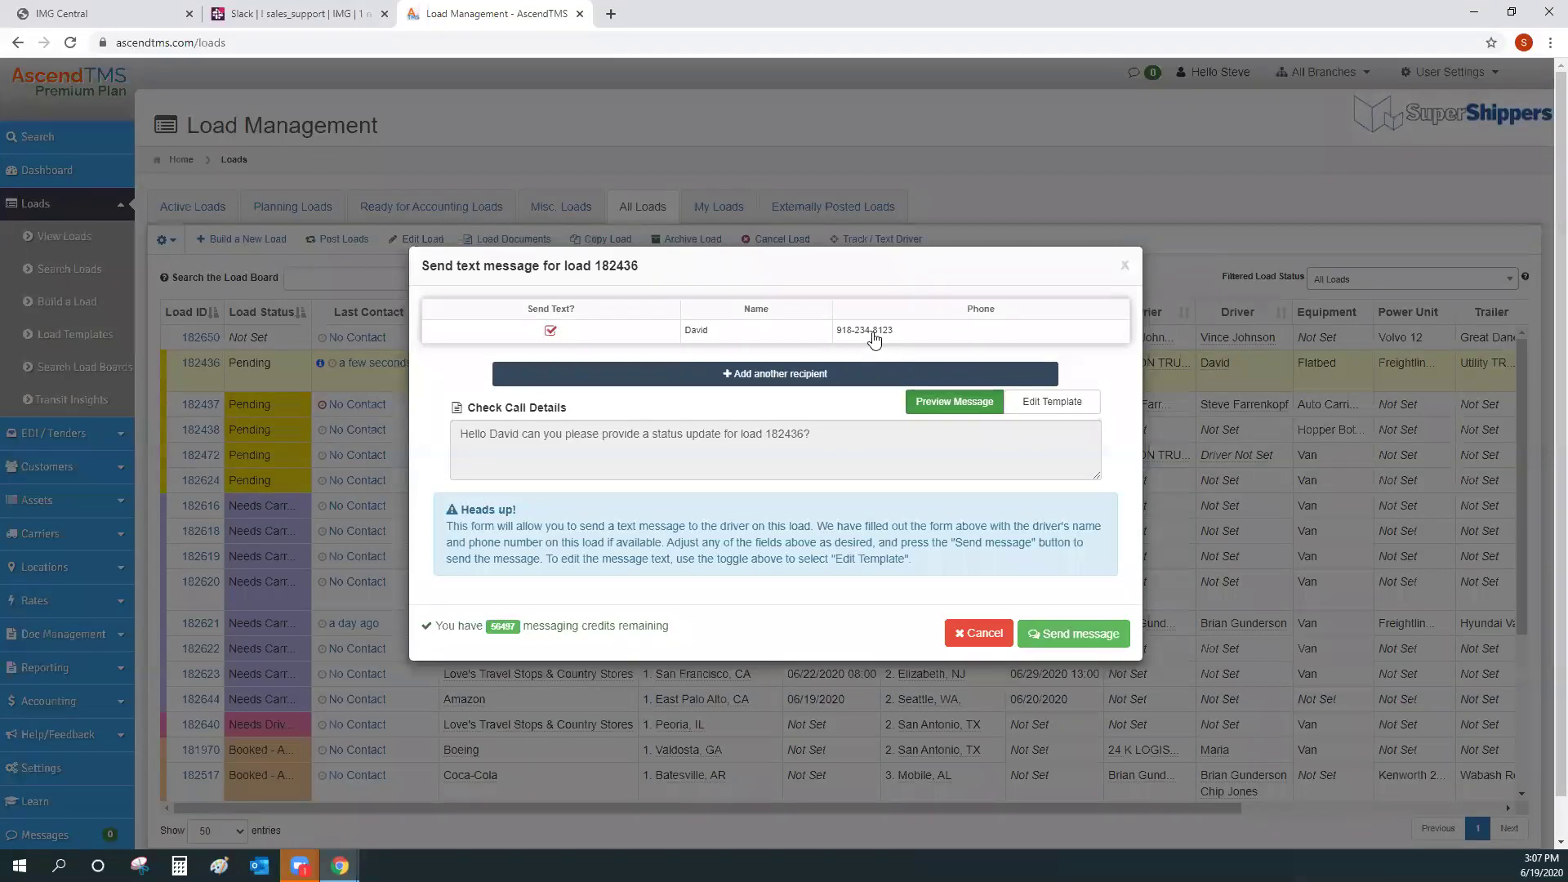
pyautogui.moveTo(837, 433); pyautogui.dragTo(372, 449)
pyautogui.click(619, 451)
pyautogui.click(974, 636)
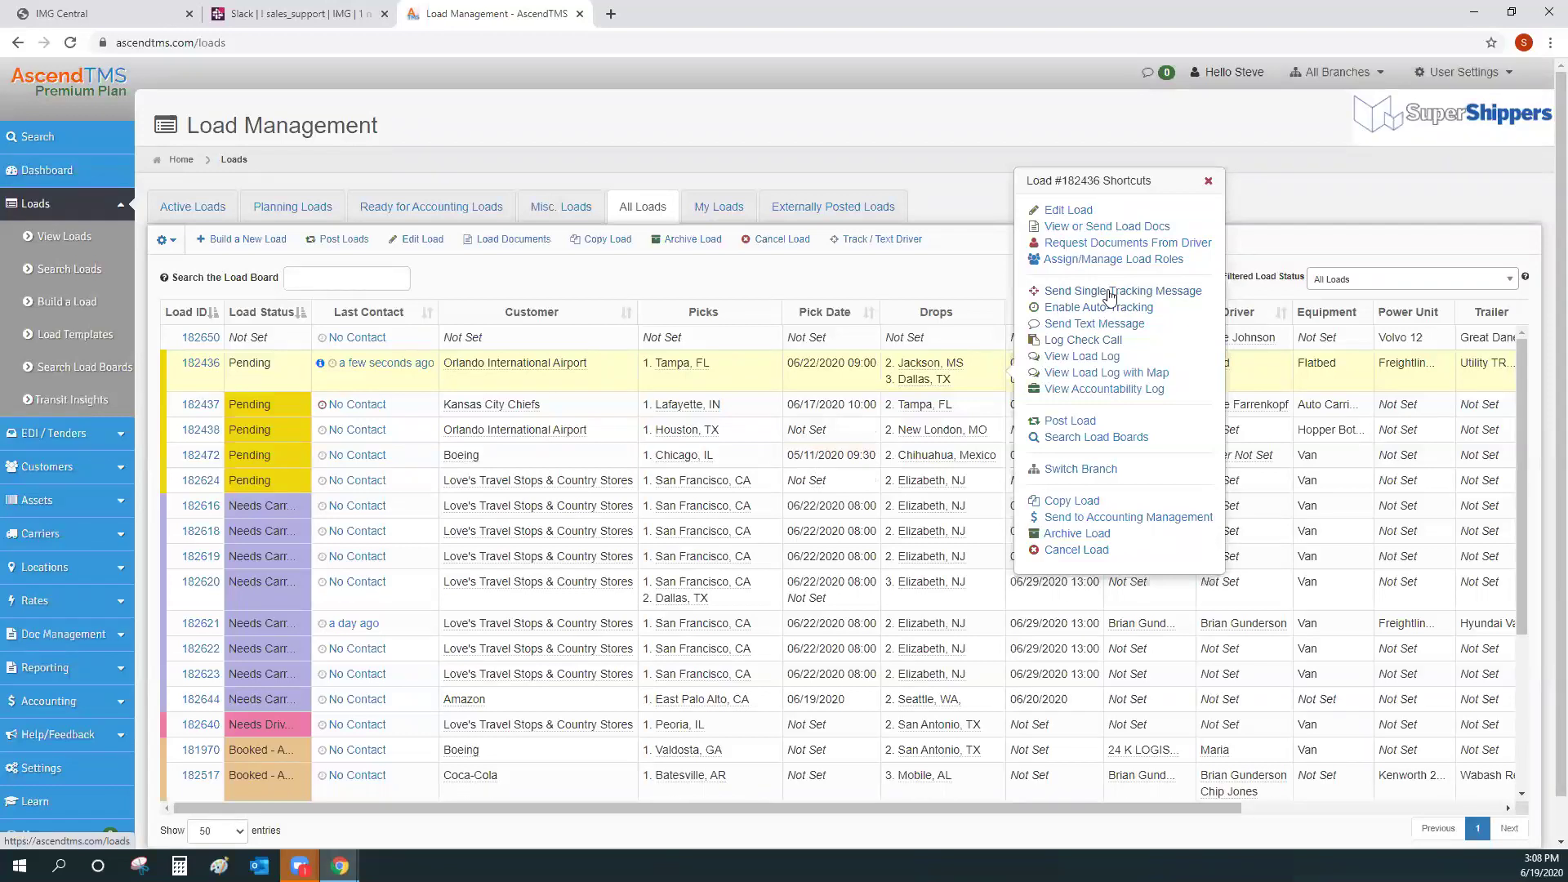
# Step: Open the single tracking message form for the Orlando International Airport load, review its heading and message text, and cancel without sending
pyautogui.click(1109, 292)
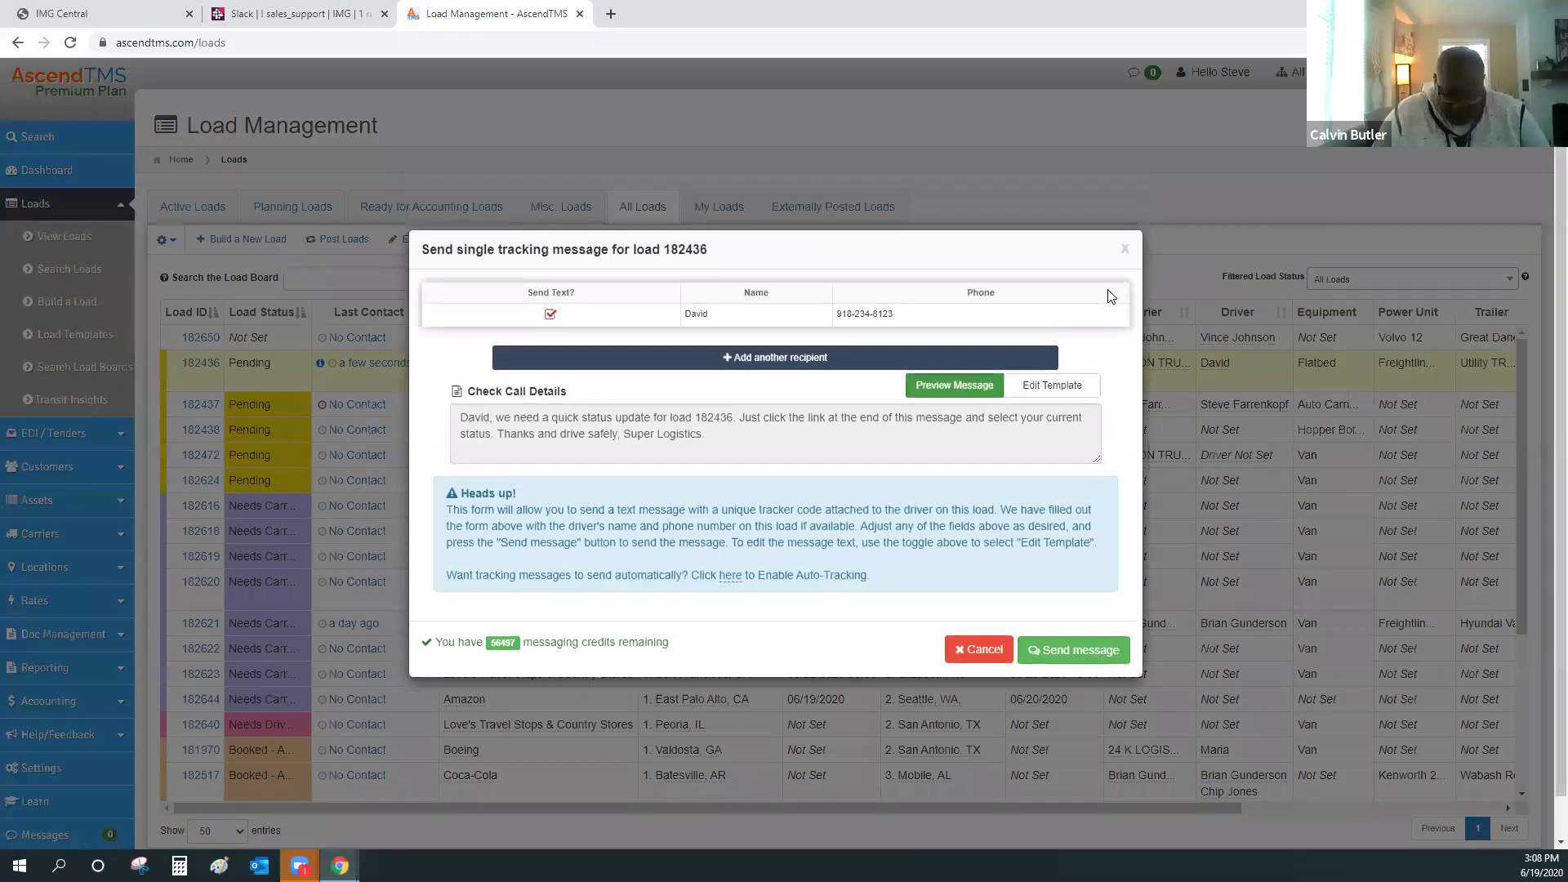
pyautogui.tripleClick(451, 433)
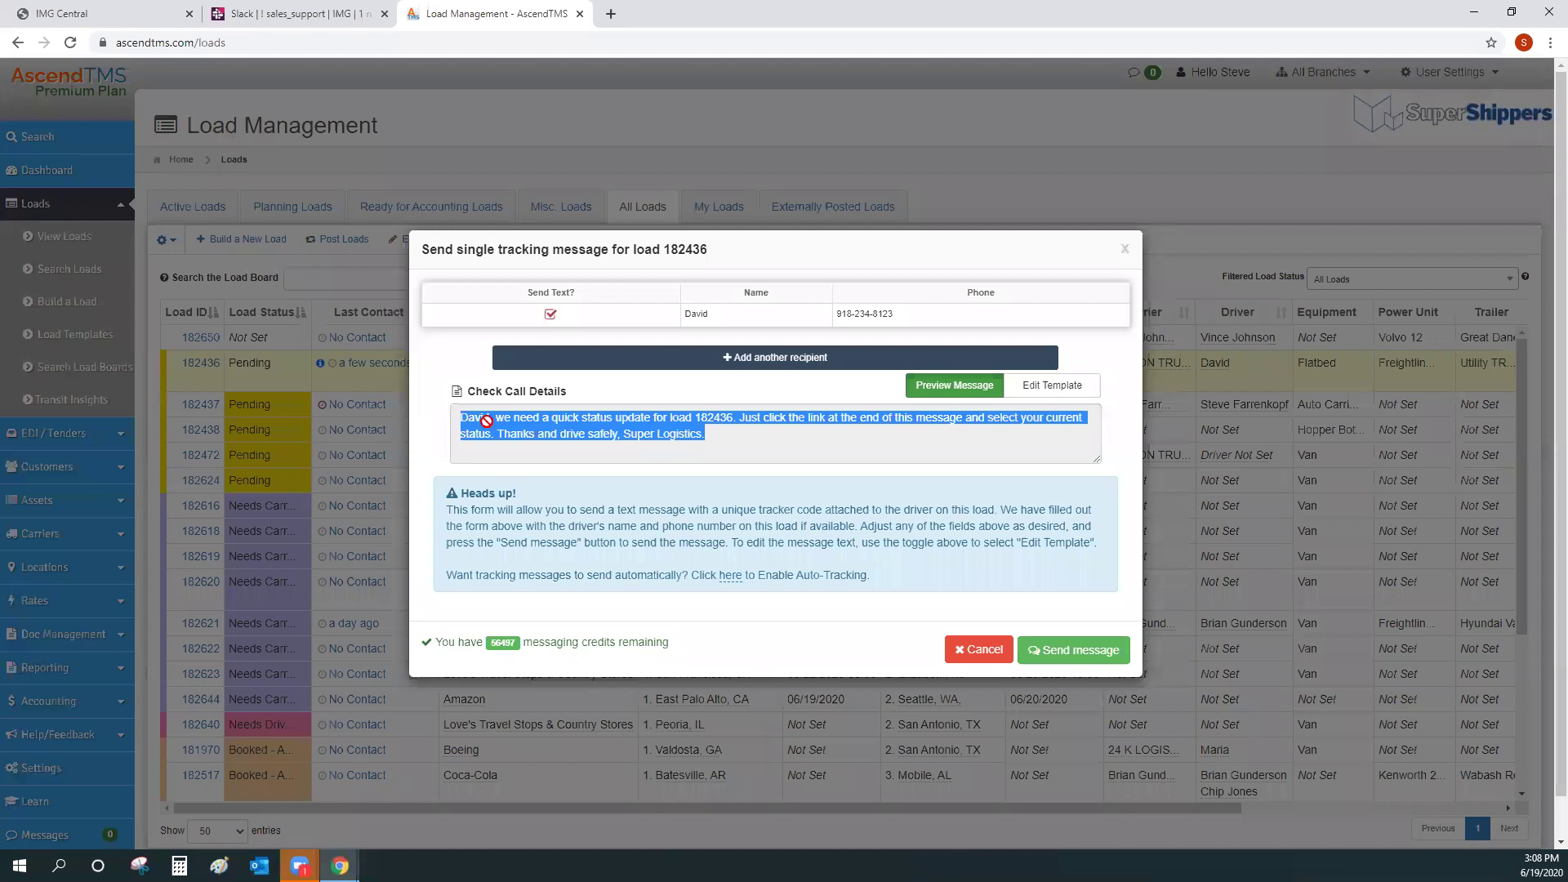
pyautogui.click(736, 441)
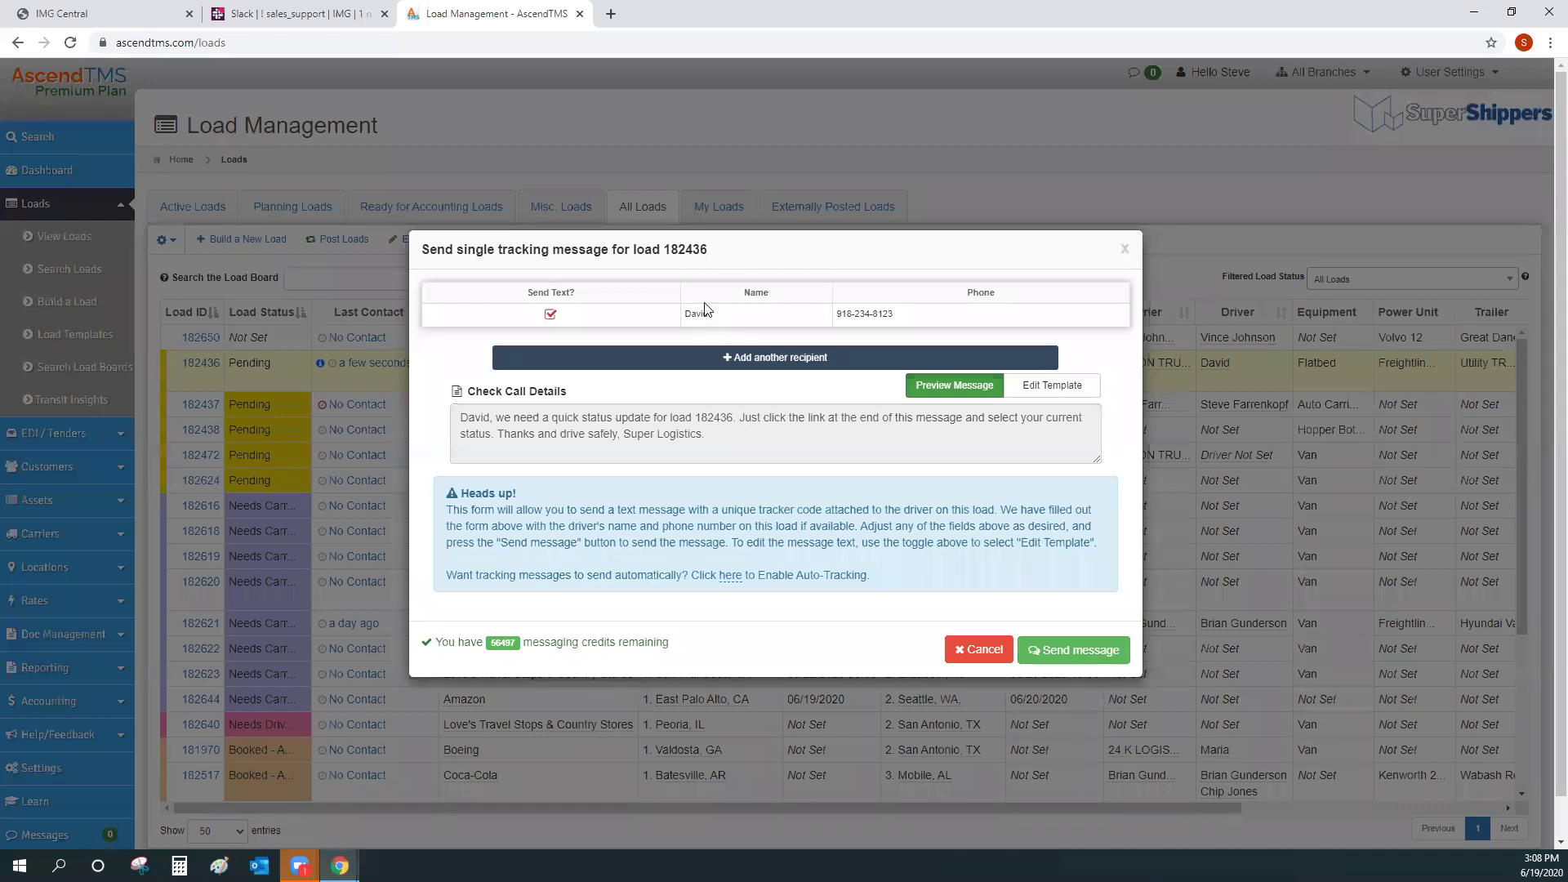
pyautogui.doubleClick(779, 256)
pyautogui.click(740, 254)
pyautogui.moveTo(722, 436); pyautogui.dragTo(457, 408)
pyautogui.click(749, 441)
pyautogui.click(981, 651)
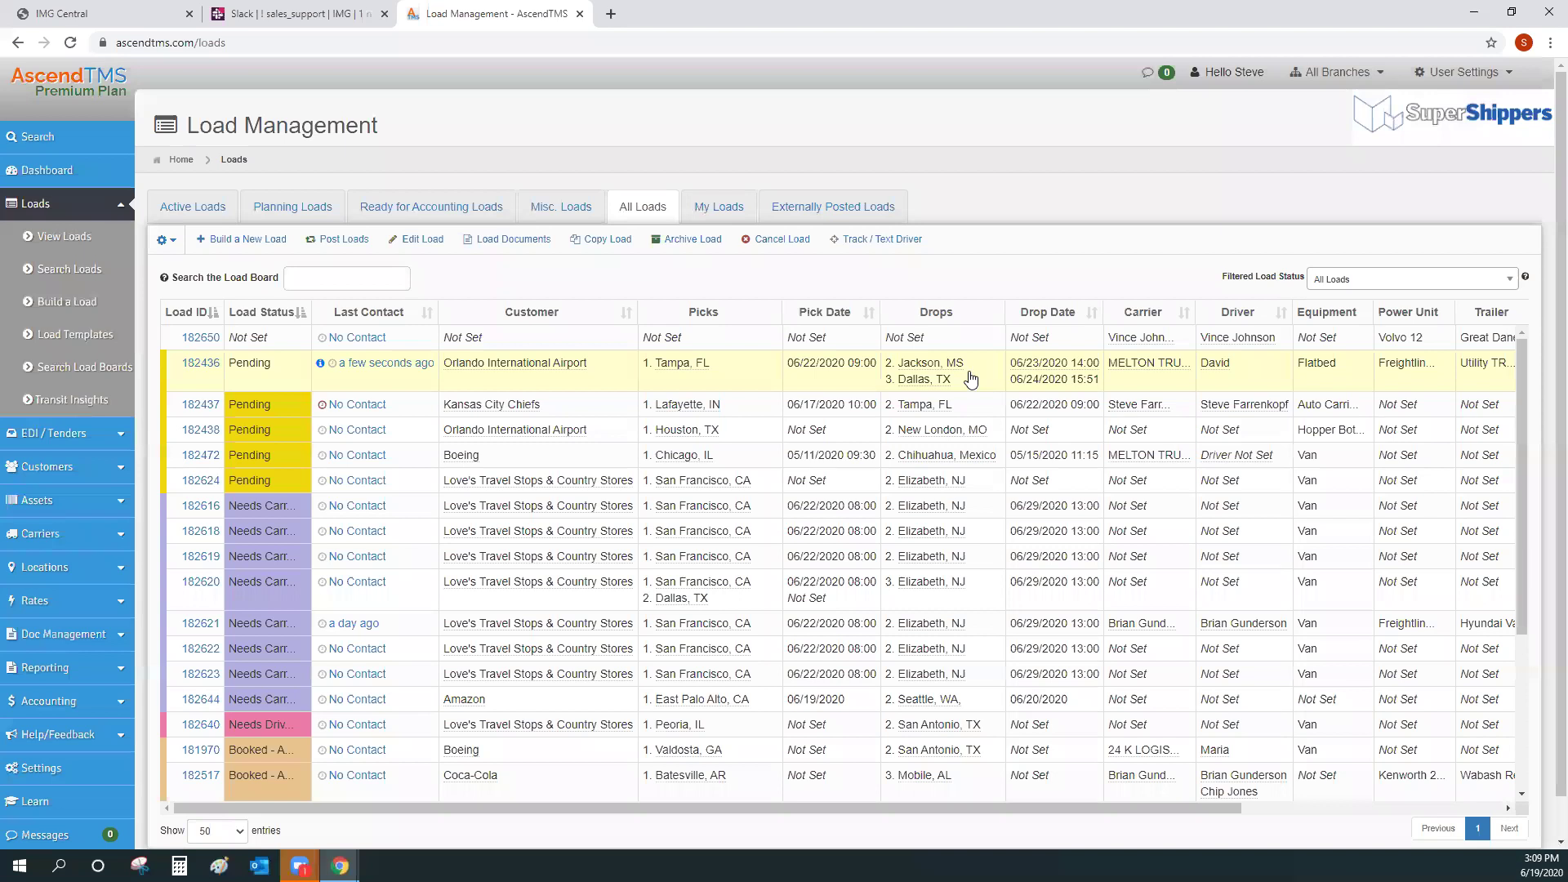
# Step: Open the driver document request form for the Orlando International Airport load from Tampa, review its photo instructions and heading, and cancel it
pyautogui.rightClick(970, 376)
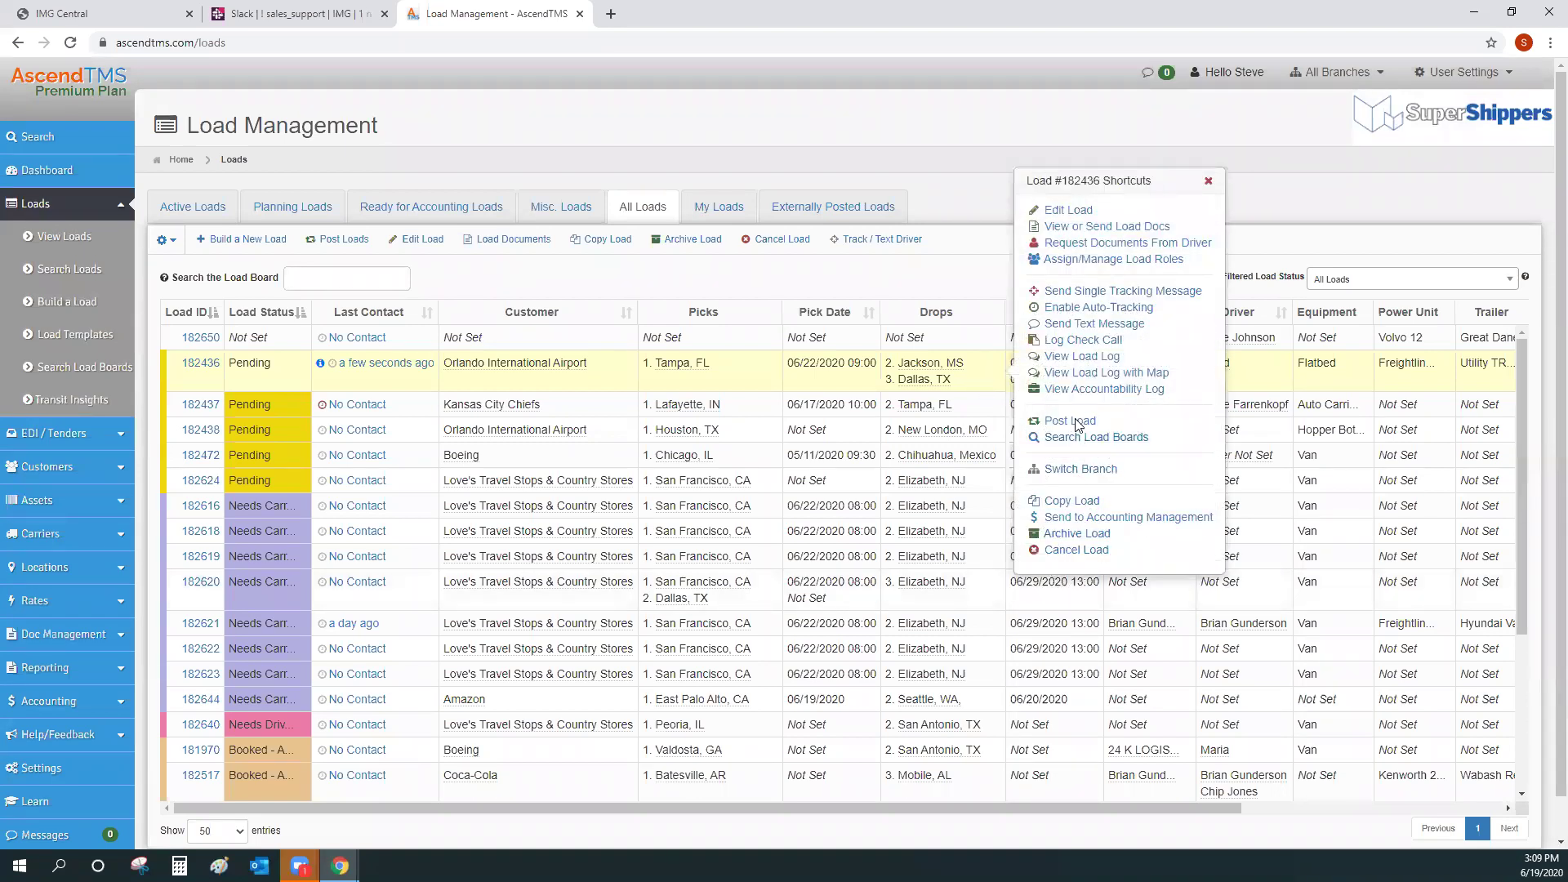
pyautogui.click(1107, 245)
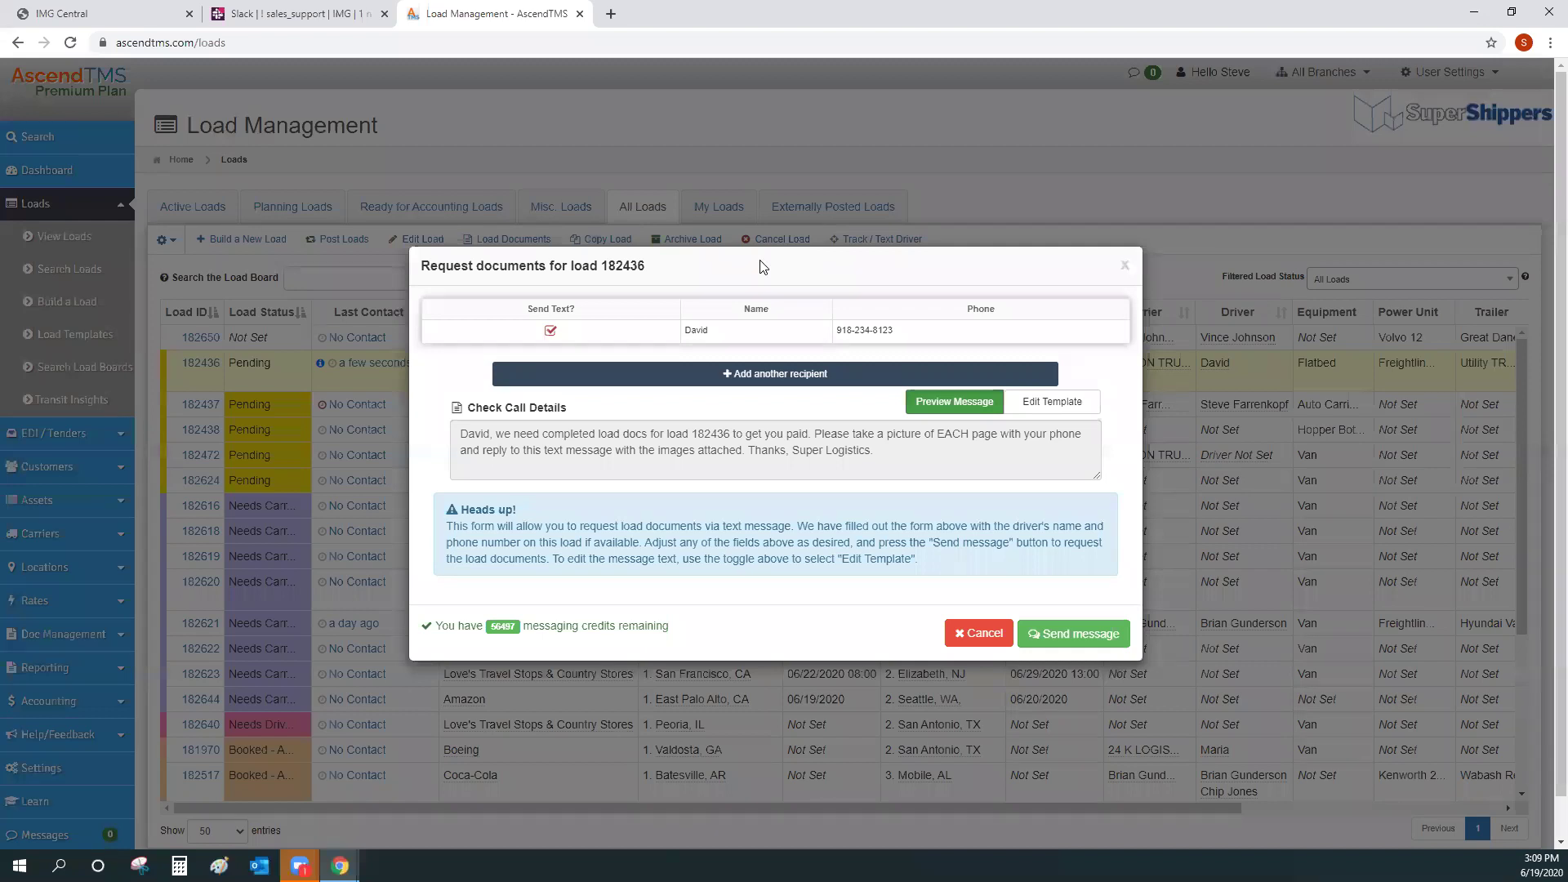
pyautogui.moveTo(814, 433); pyautogui.dragTo(1068, 432)
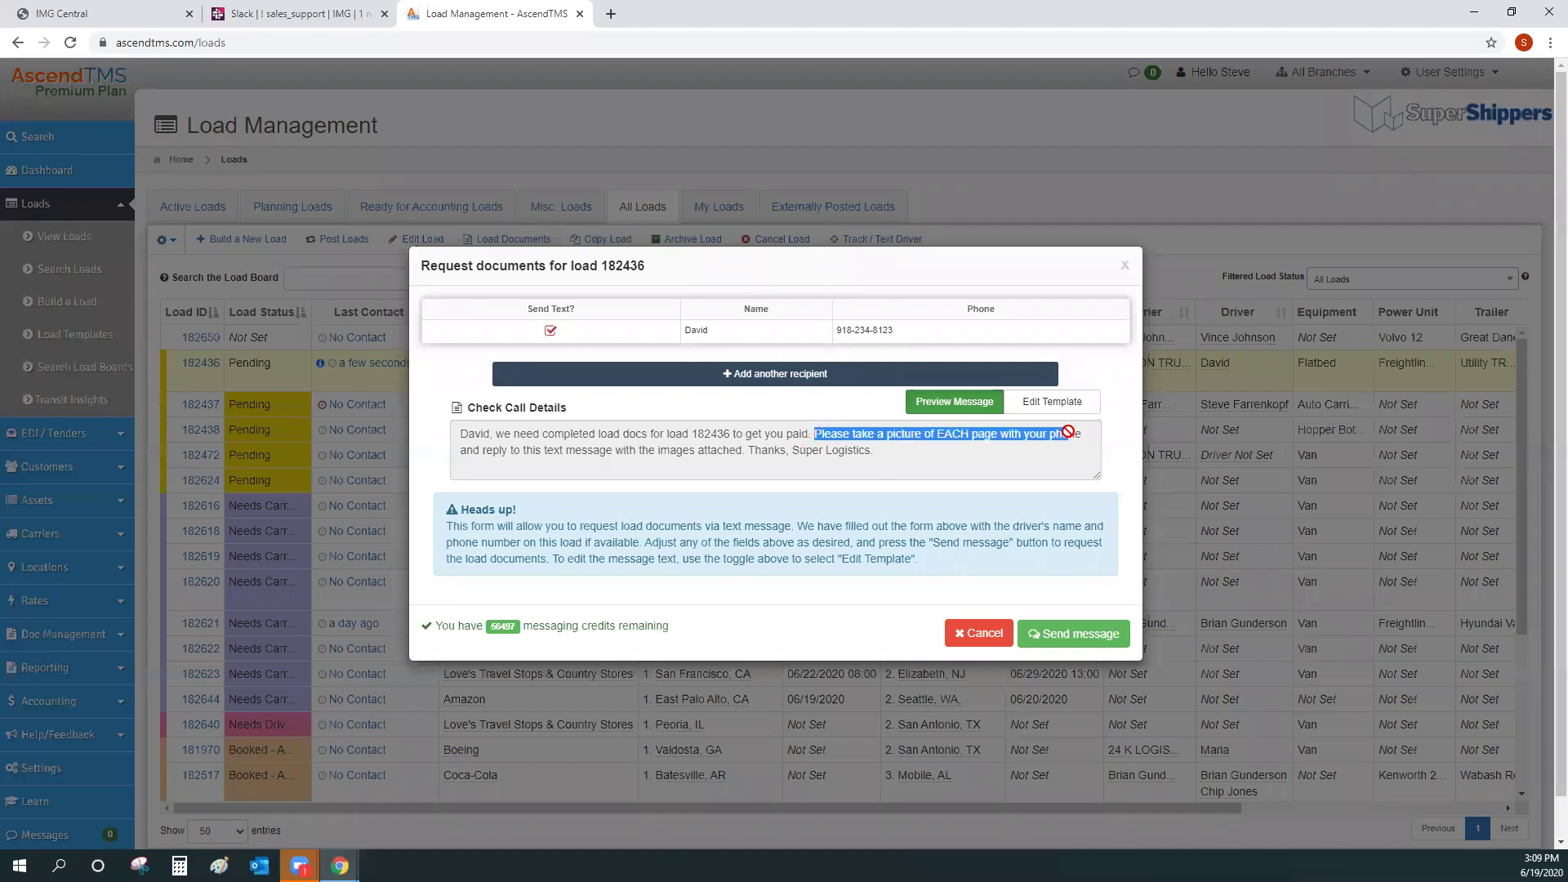
pyautogui.click(919, 446)
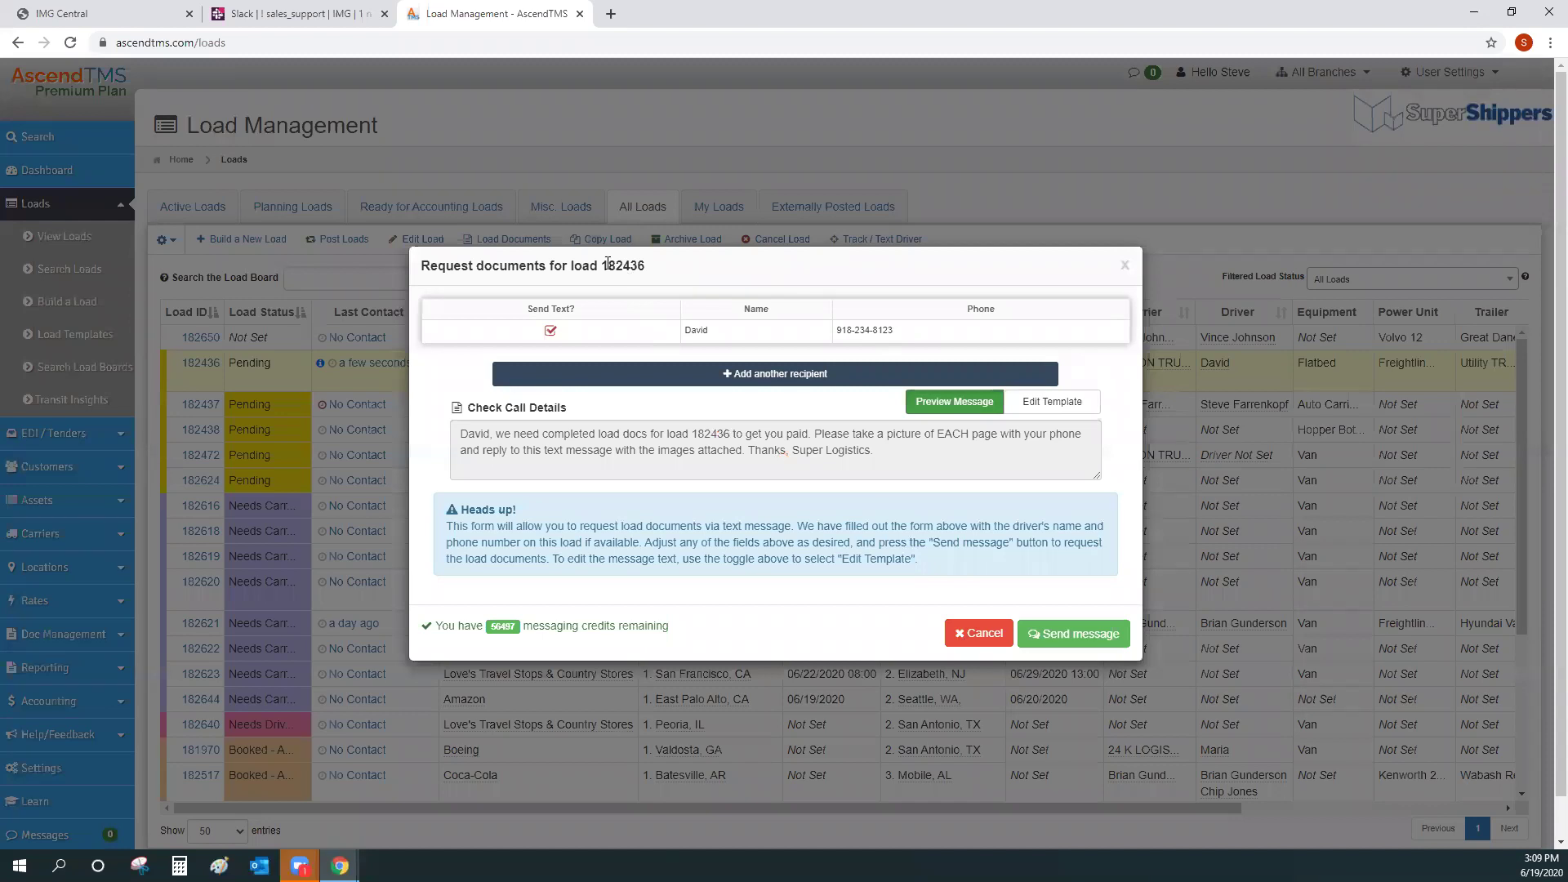
pyautogui.moveTo(602, 266); pyautogui.dragTo(706, 269)
pyautogui.click(707, 269)
pyautogui.click(980, 633)
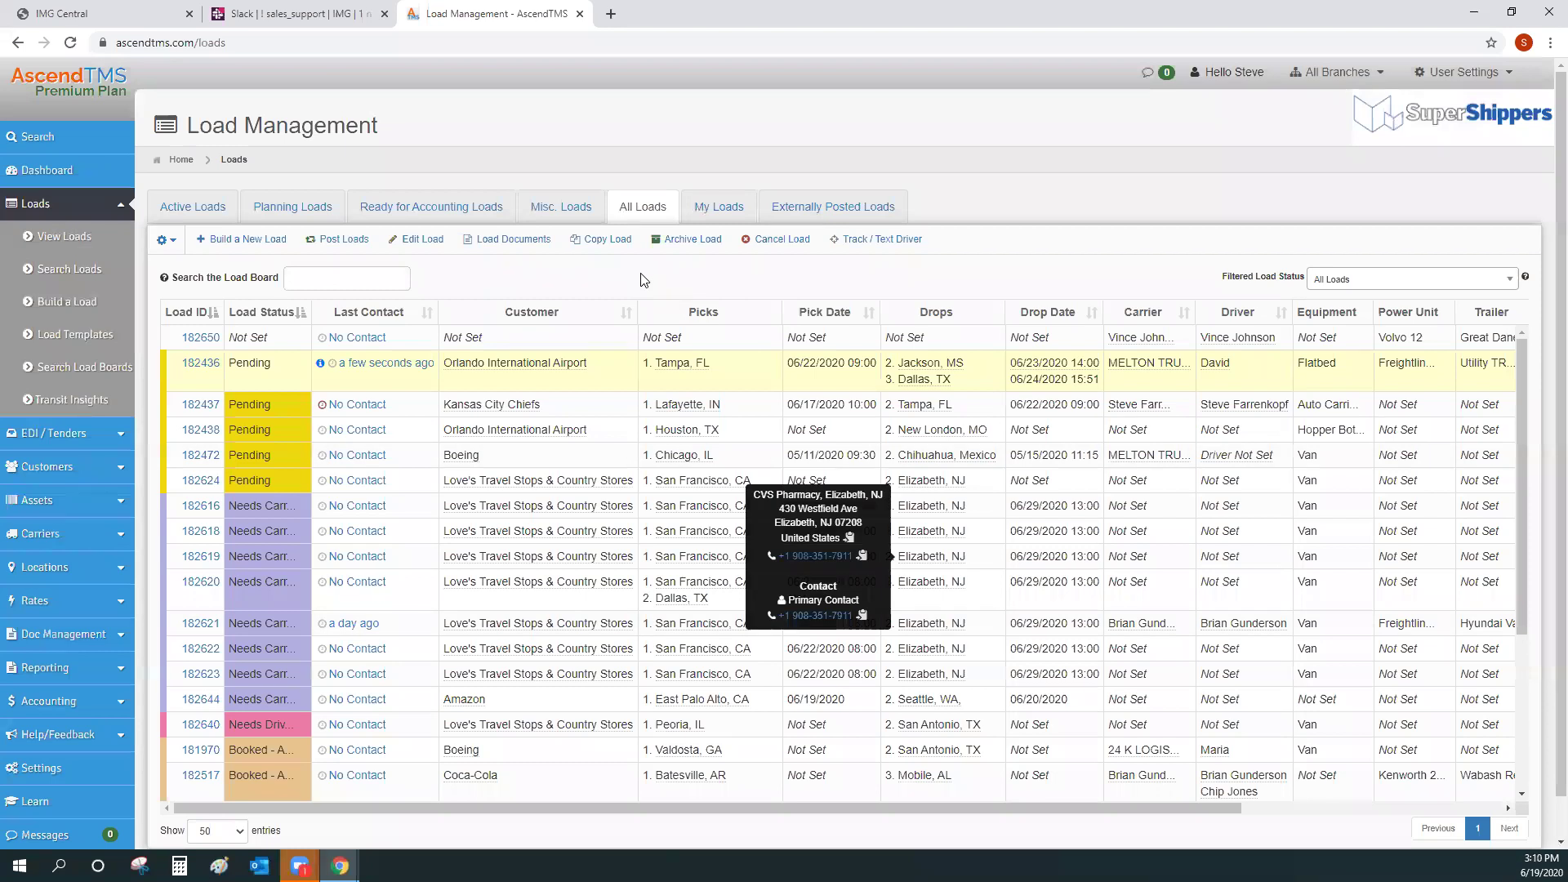
# Step: Assign the Dispatch Agent role on the Orlando International Airport load to the account's own user and save the role assignment
pyautogui.rightClick(734, 377)
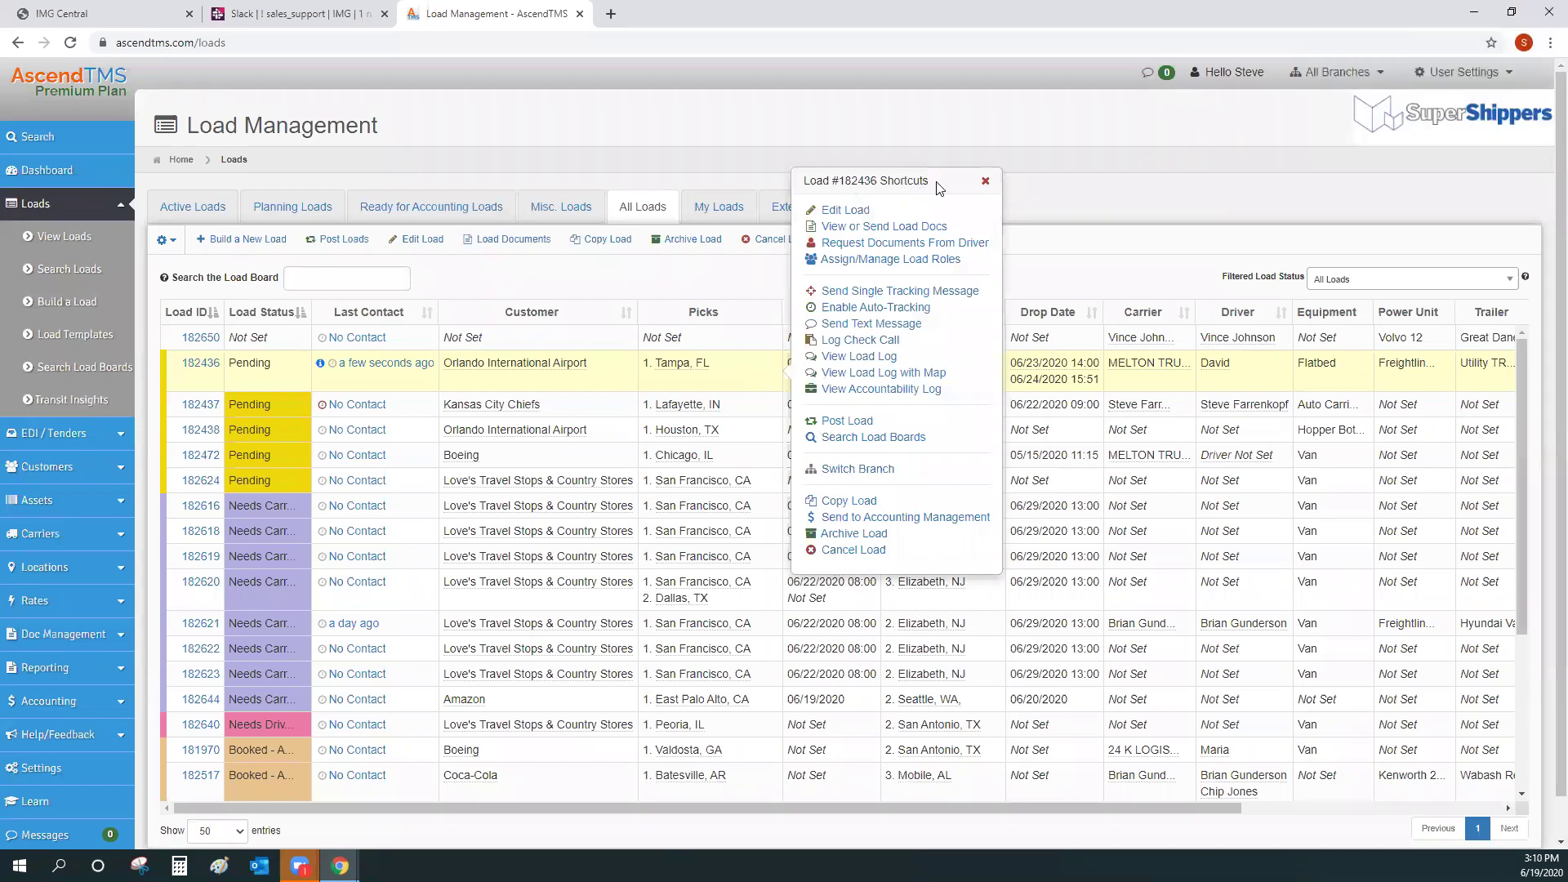
pyautogui.click(846, 262)
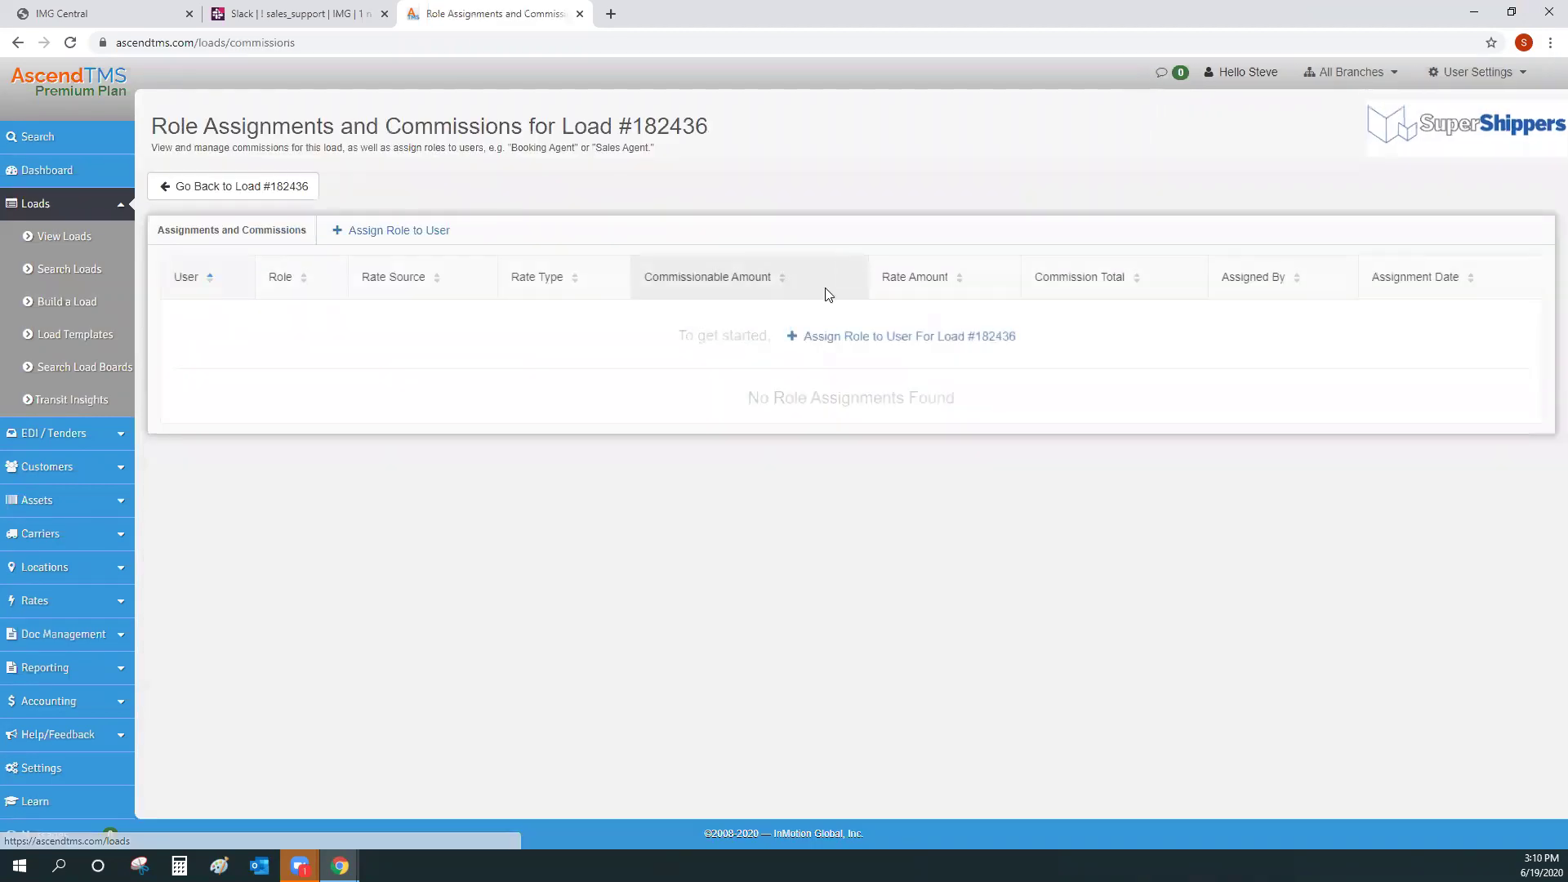
pyautogui.click(376, 233)
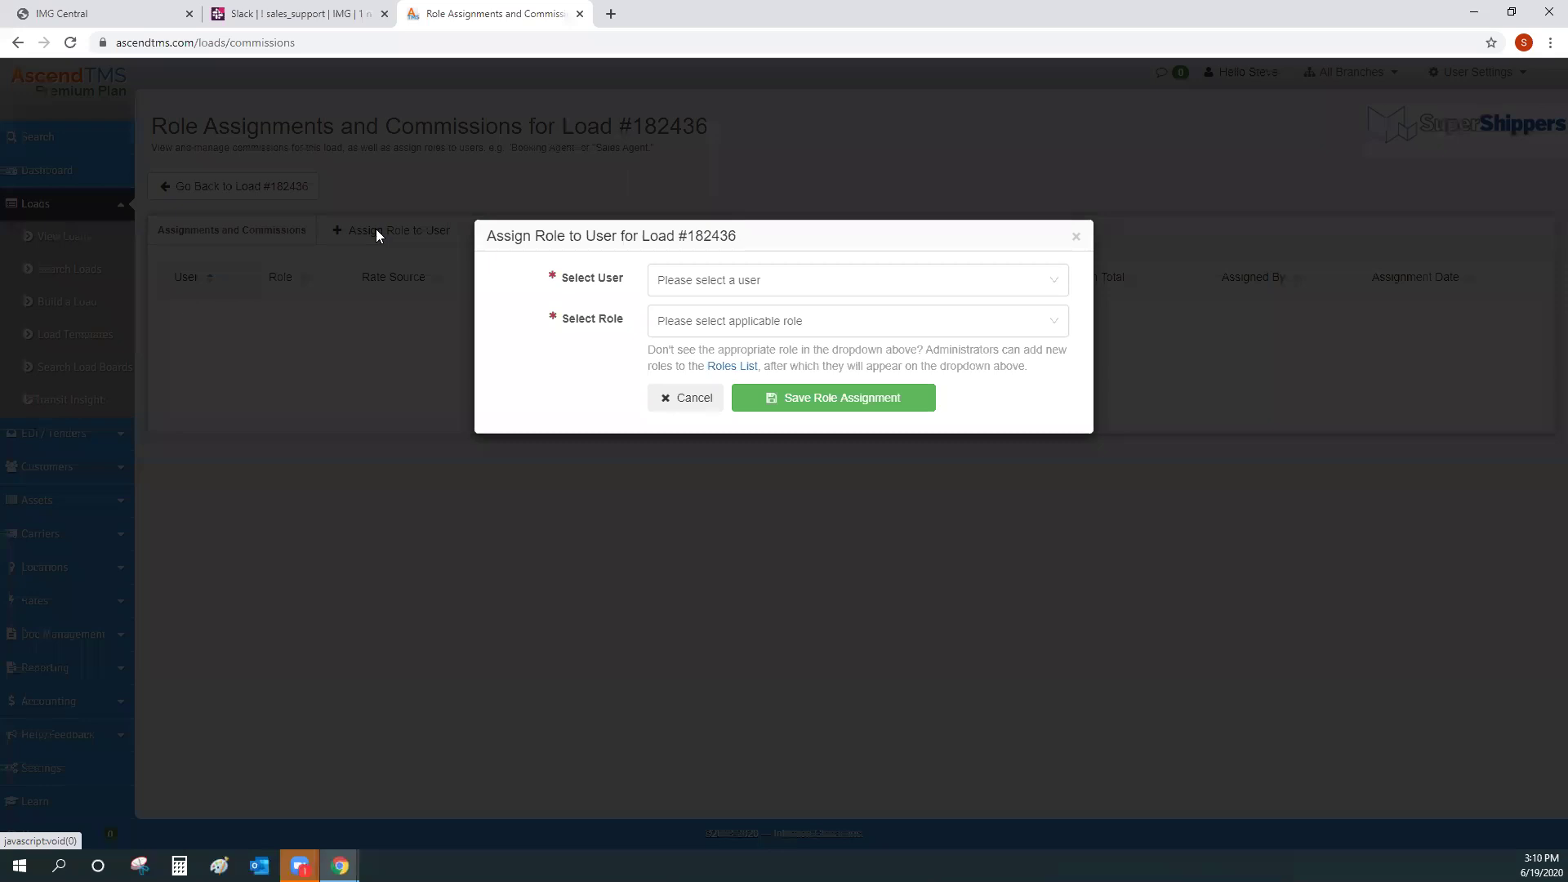
pyautogui.click(714, 280)
pyautogui.scroll(-2, 696, 408)
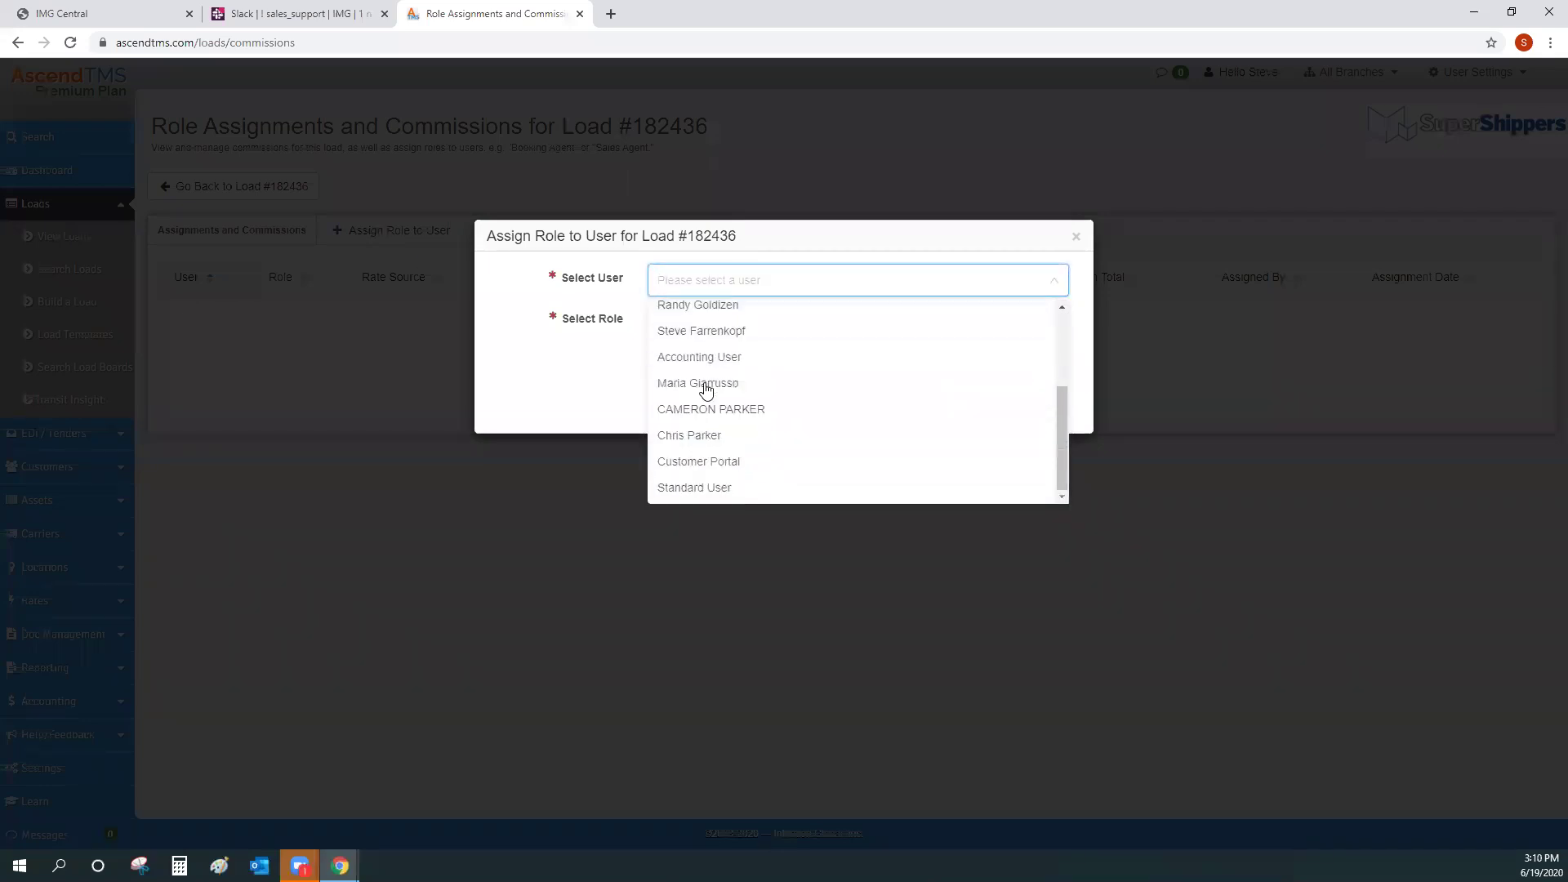
pyautogui.click(694, 331)
pyautogui.click(740, 324)
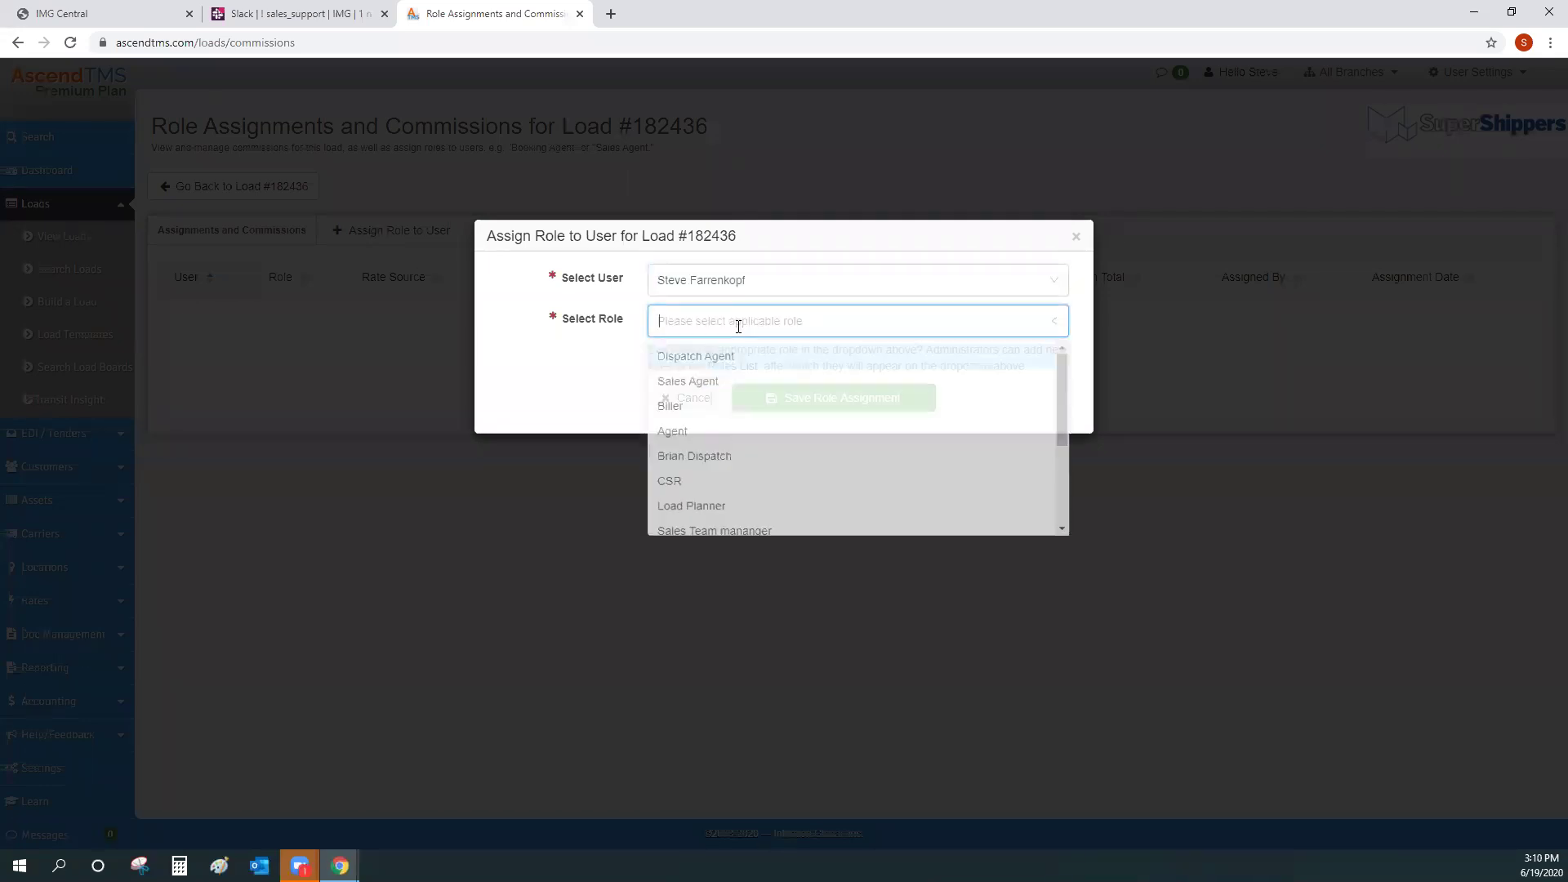
pyautogui.click(679, 356)
pyautogui.moveTo(841, 349); pyautogui.dragTo(1021, 350)
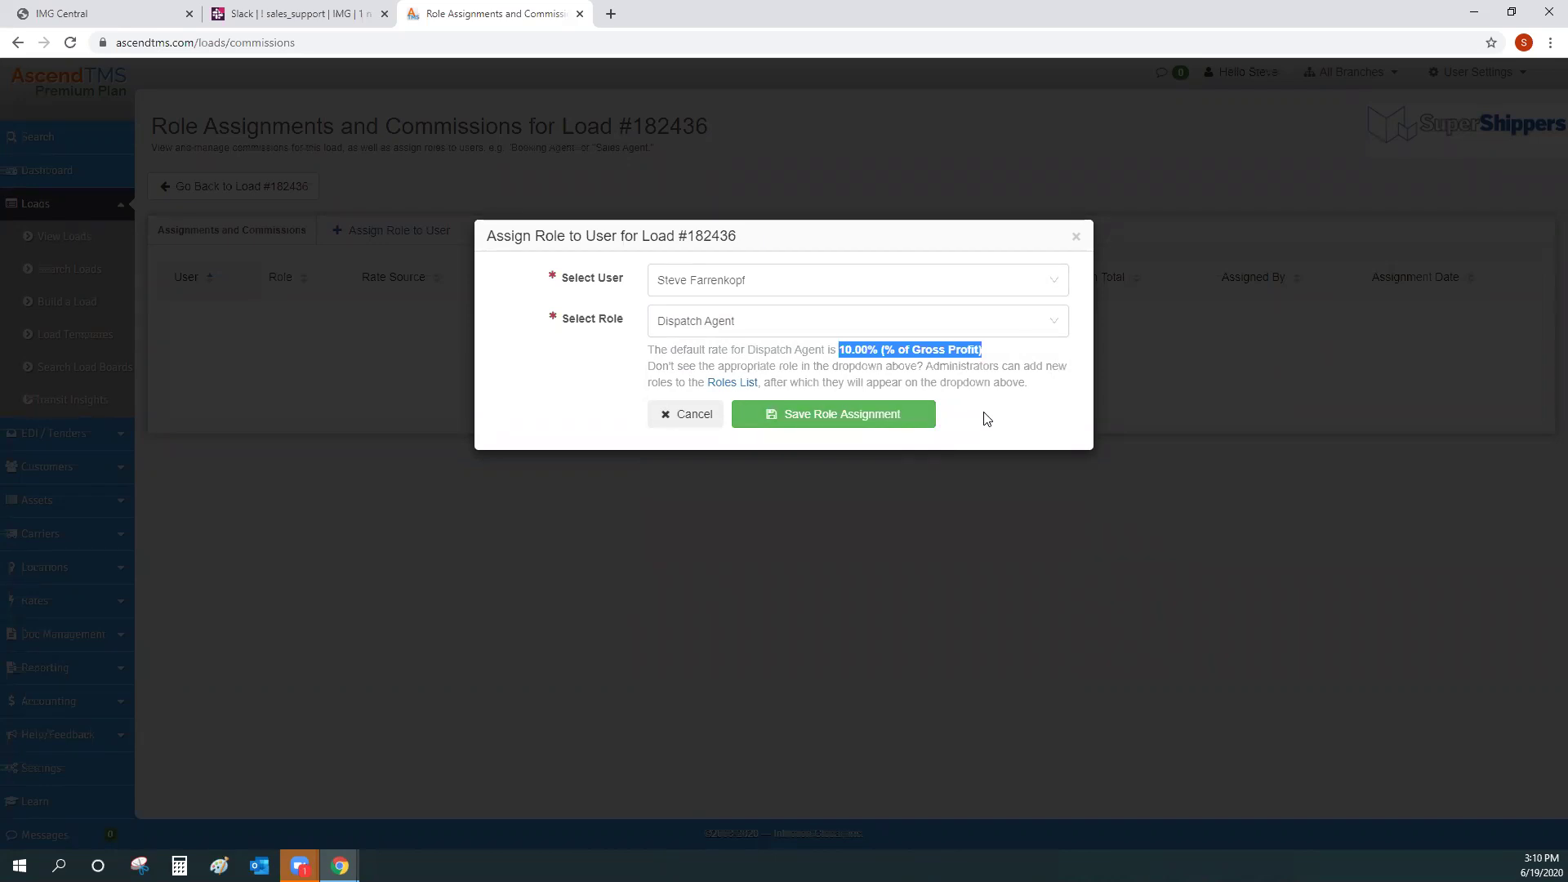
pyautogui.click(861, 423)
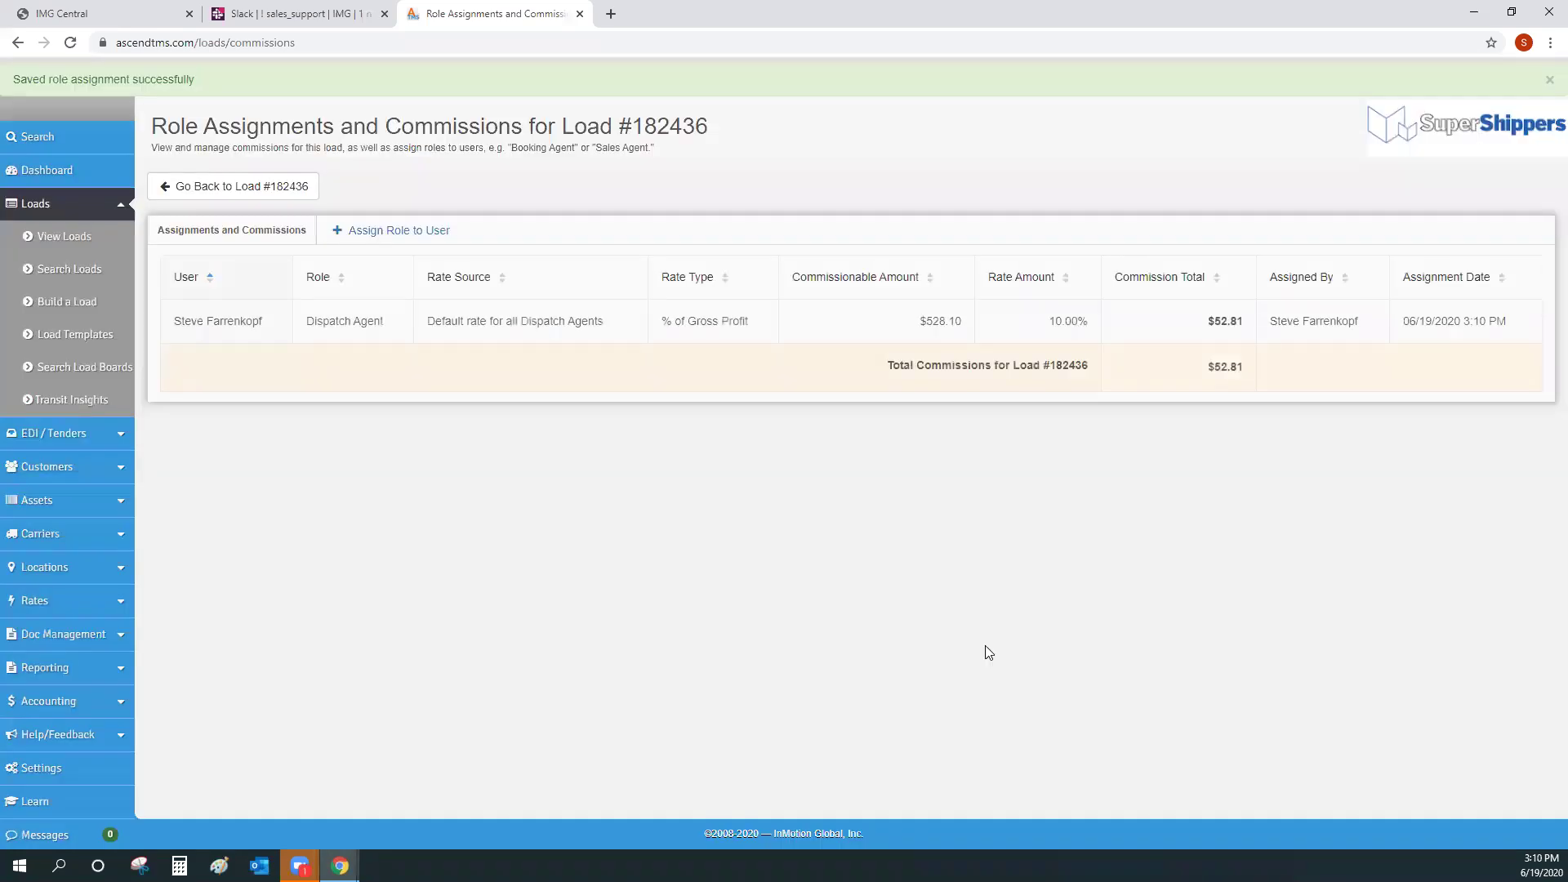
# Step: Check the load's total commissions and where commission reports are found, and return to the load list
pyautogui.doubleClick(1225, 367)
pyautogui.click(1218, 492)
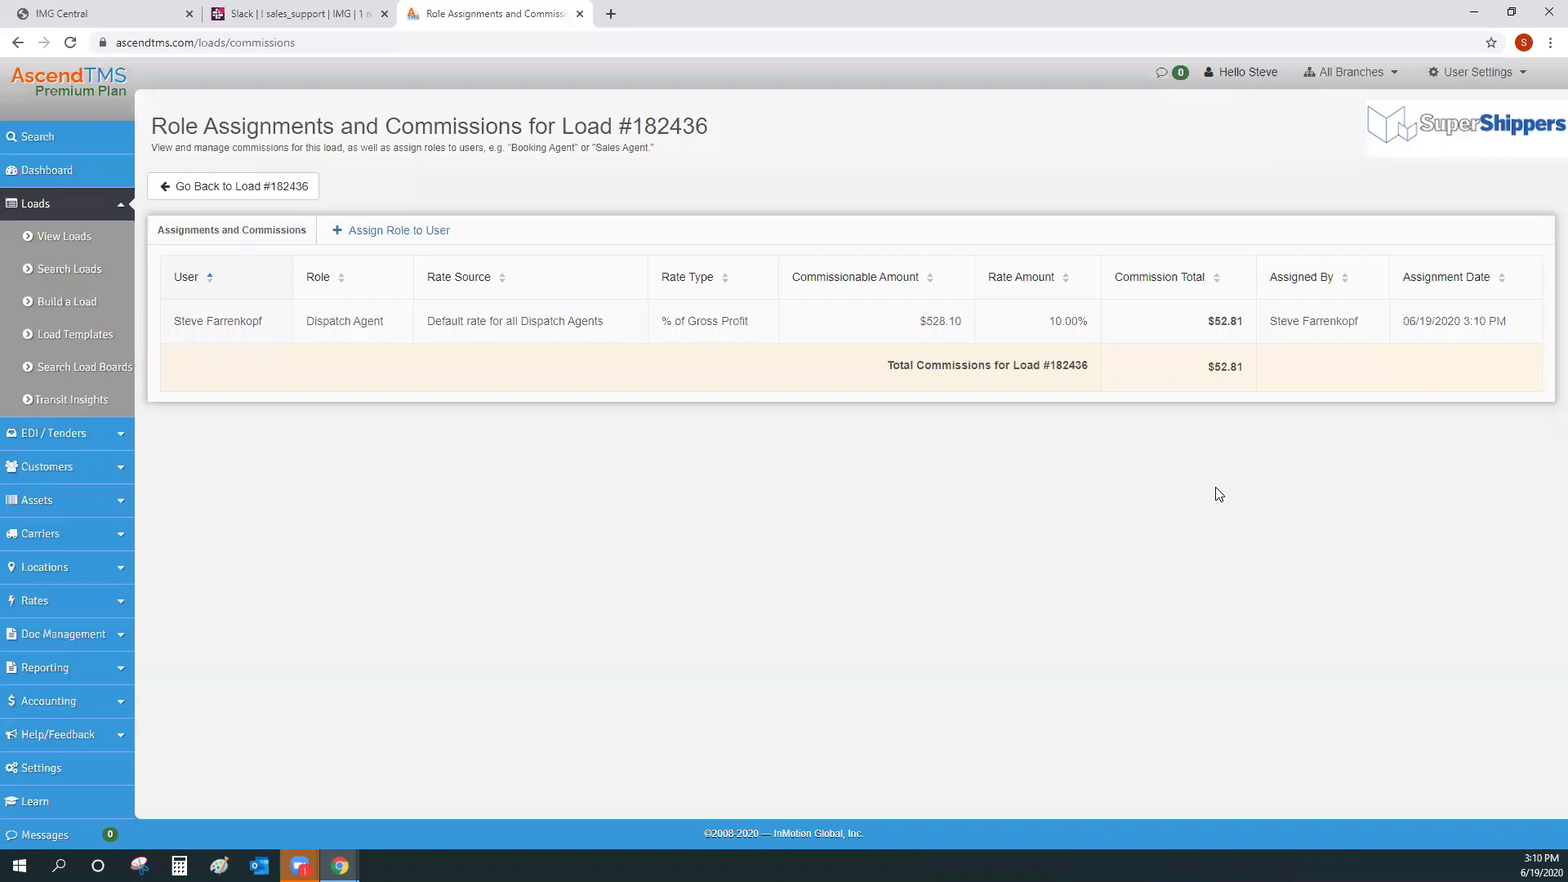
pyautogui.click(46, 669)
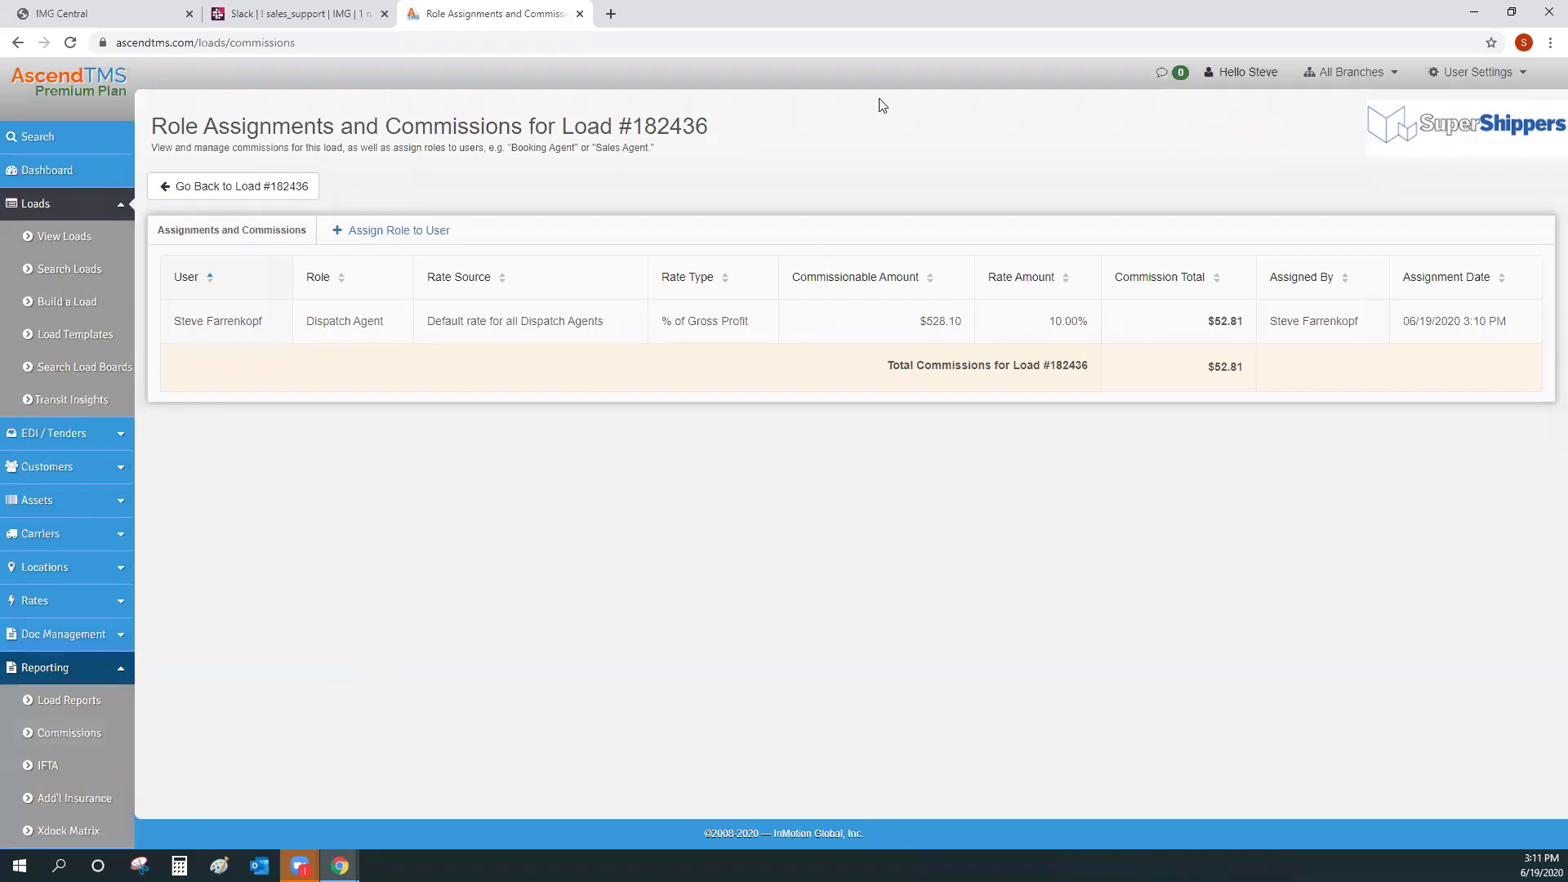
pyautogui.click(64, 237)
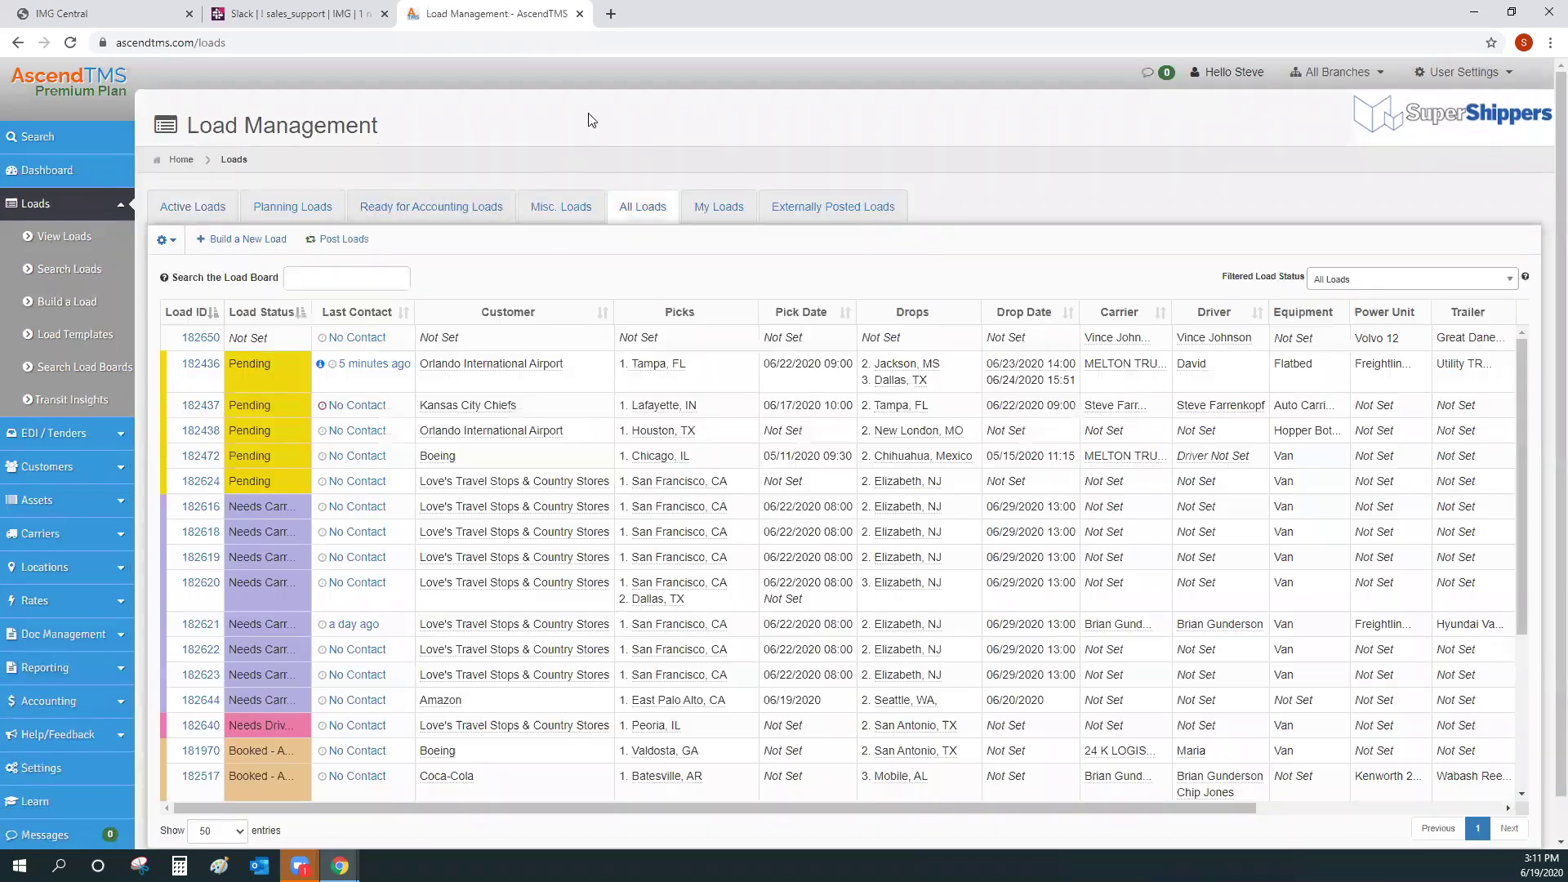
# Step: Examine the copy, accounting, archive and cancel shortcuts of the Orlando International Airport load from Tampa, and close the shortcut list
pyautogui.rightClick(949, 374)
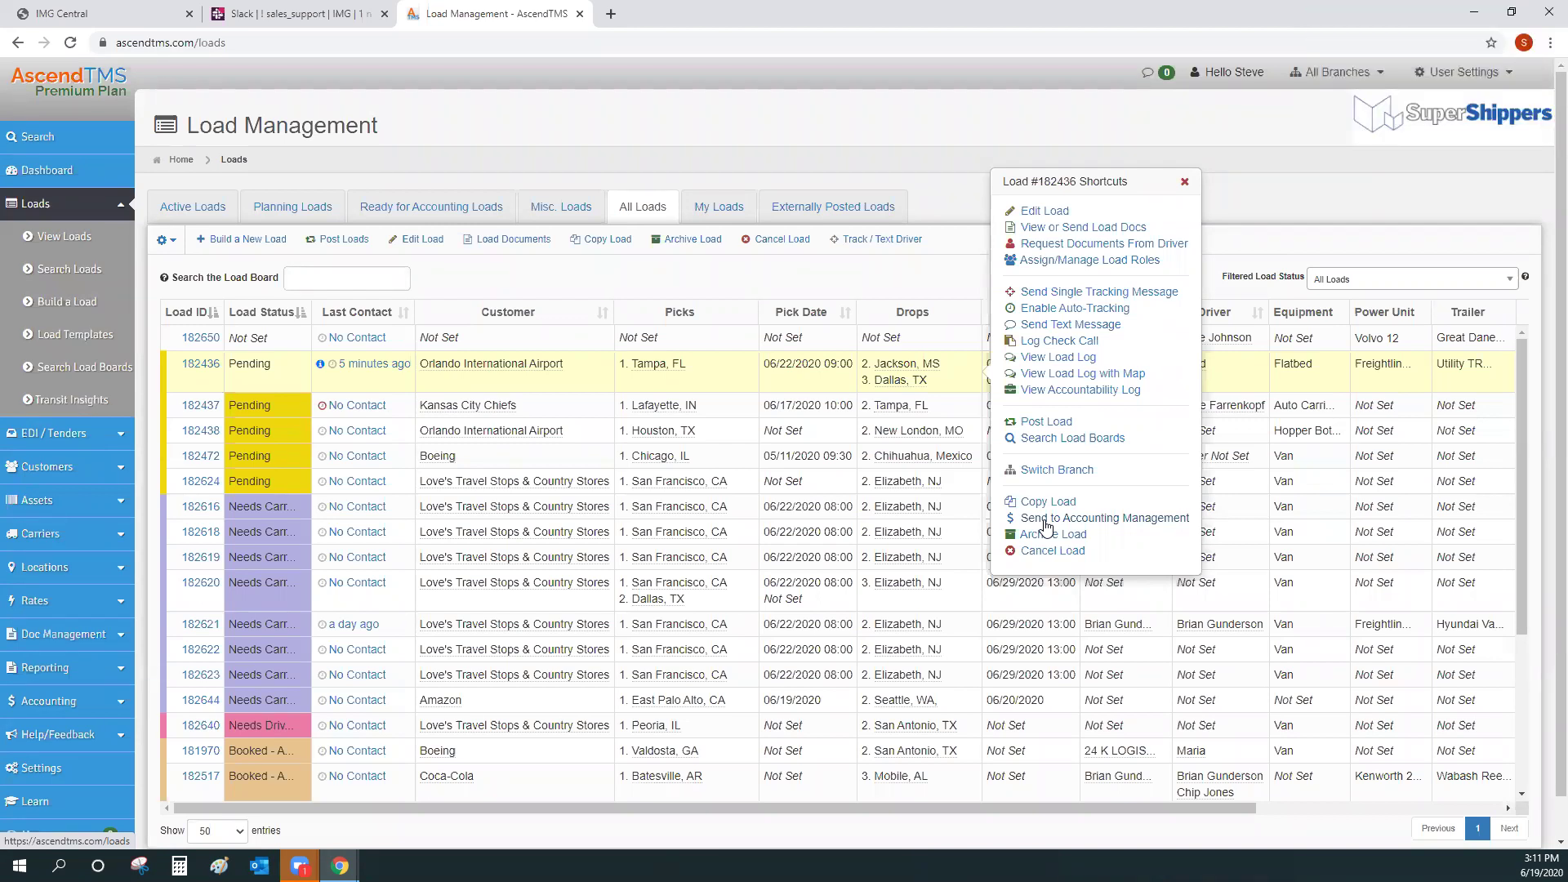
pyautogui.click(1185, 181)
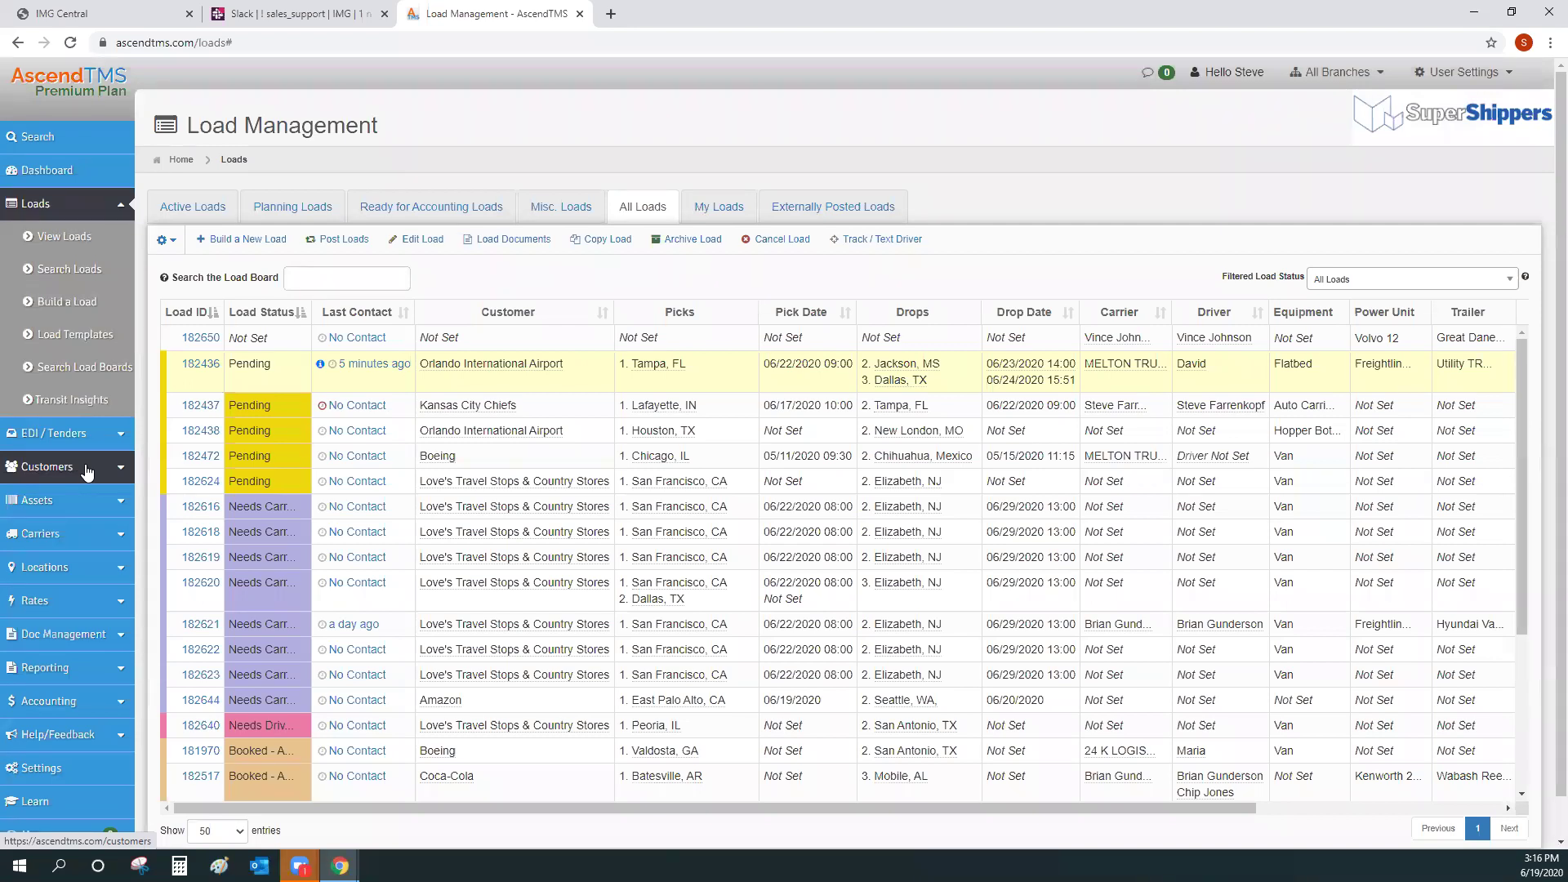
pyautogui.click(725, 383)
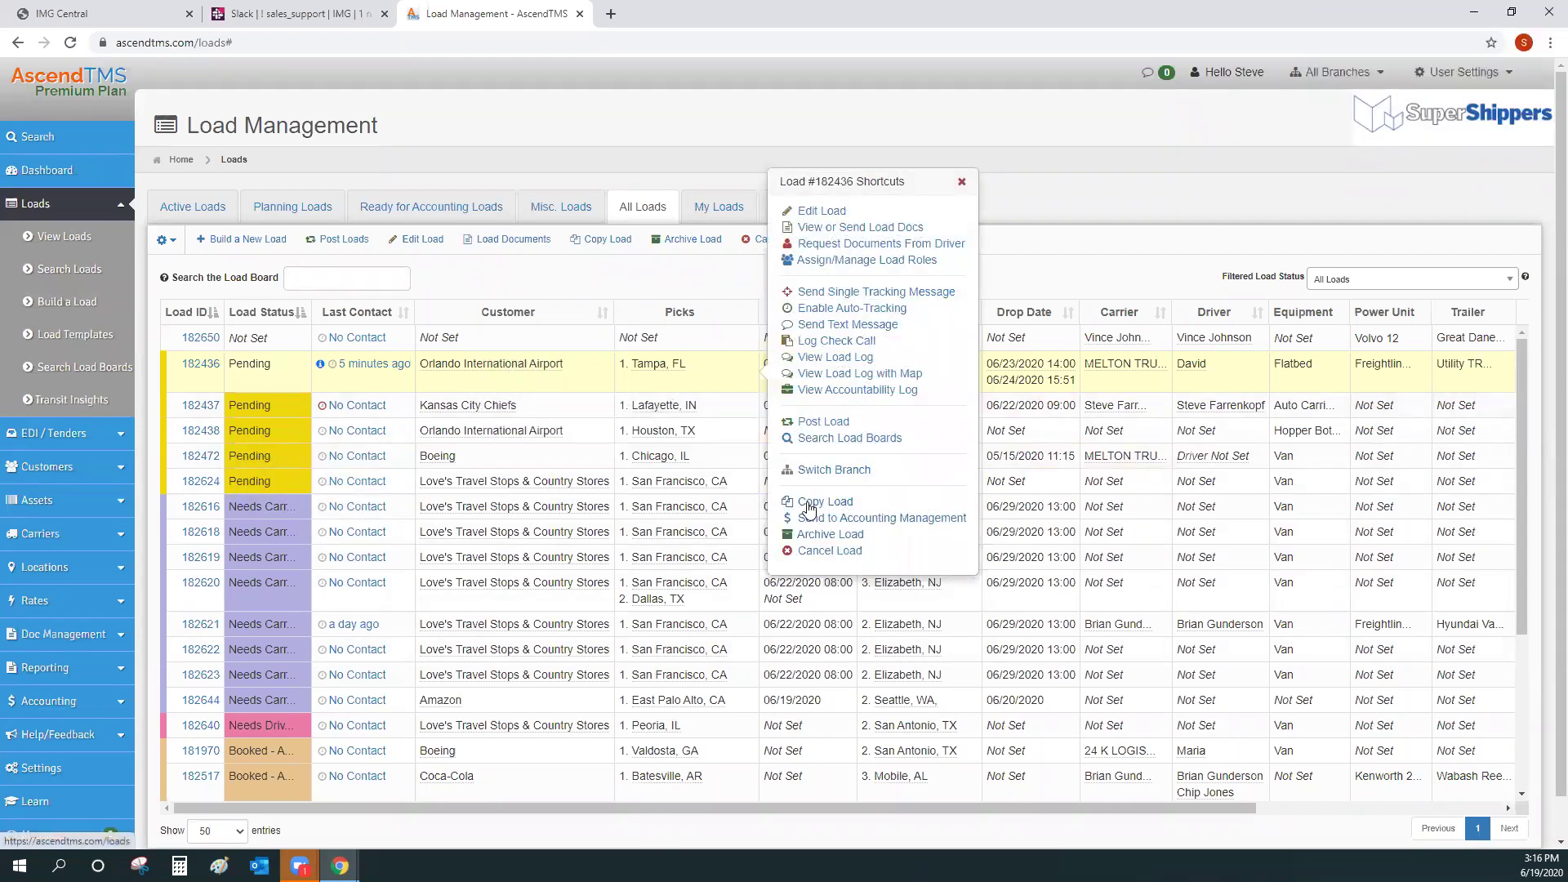
pyautogui.click(962, 181)
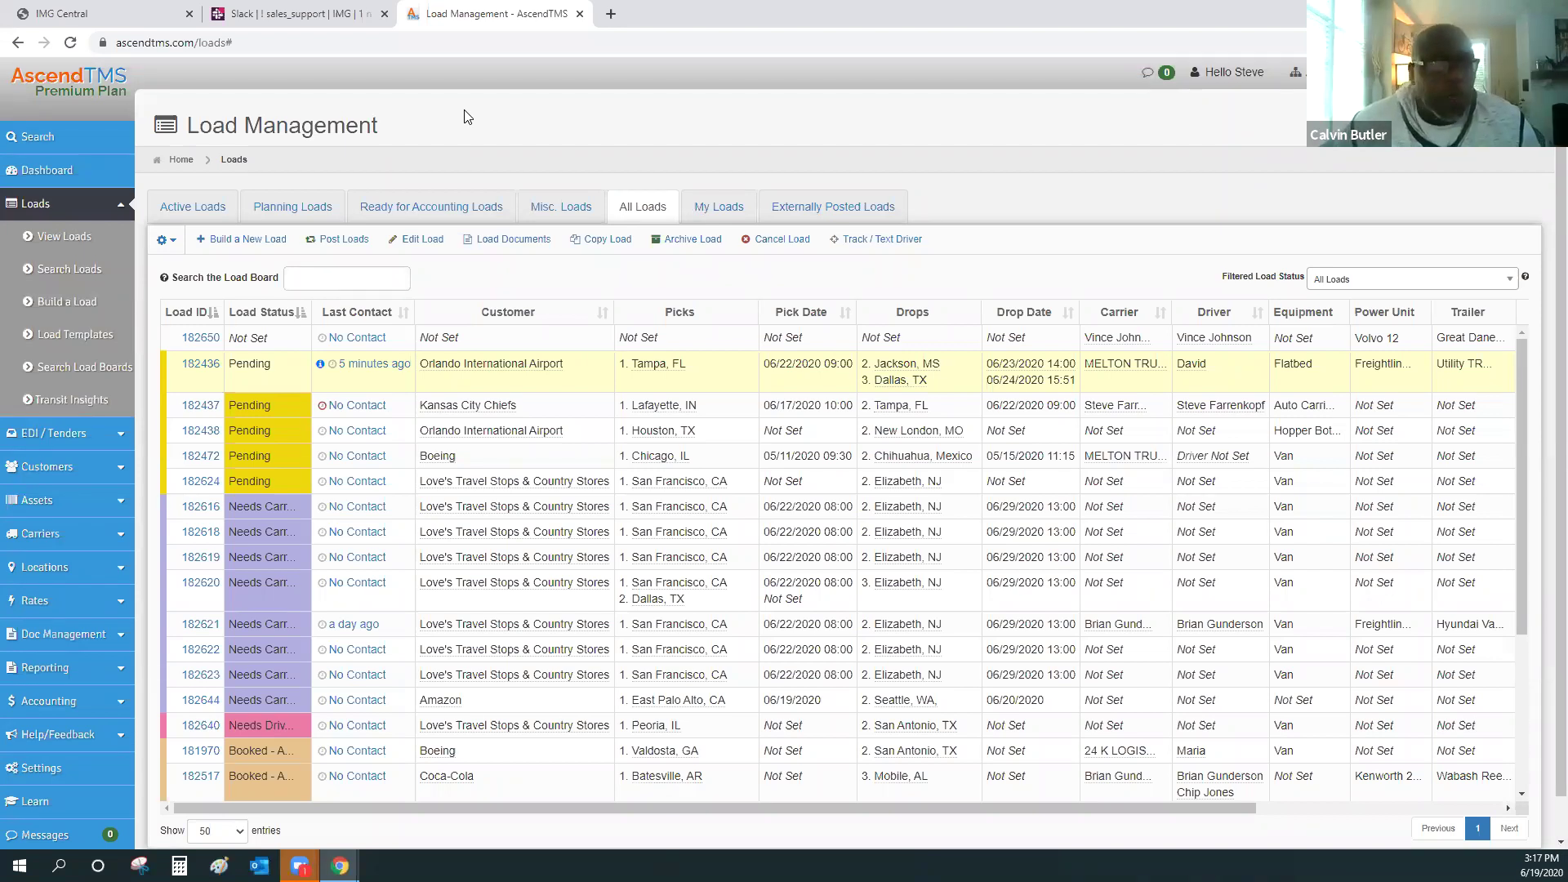
# Step: Open the load posting form for the Orlando International Airport load, review the available load boards, and close it without posting
pyautogui.click(718, 374)
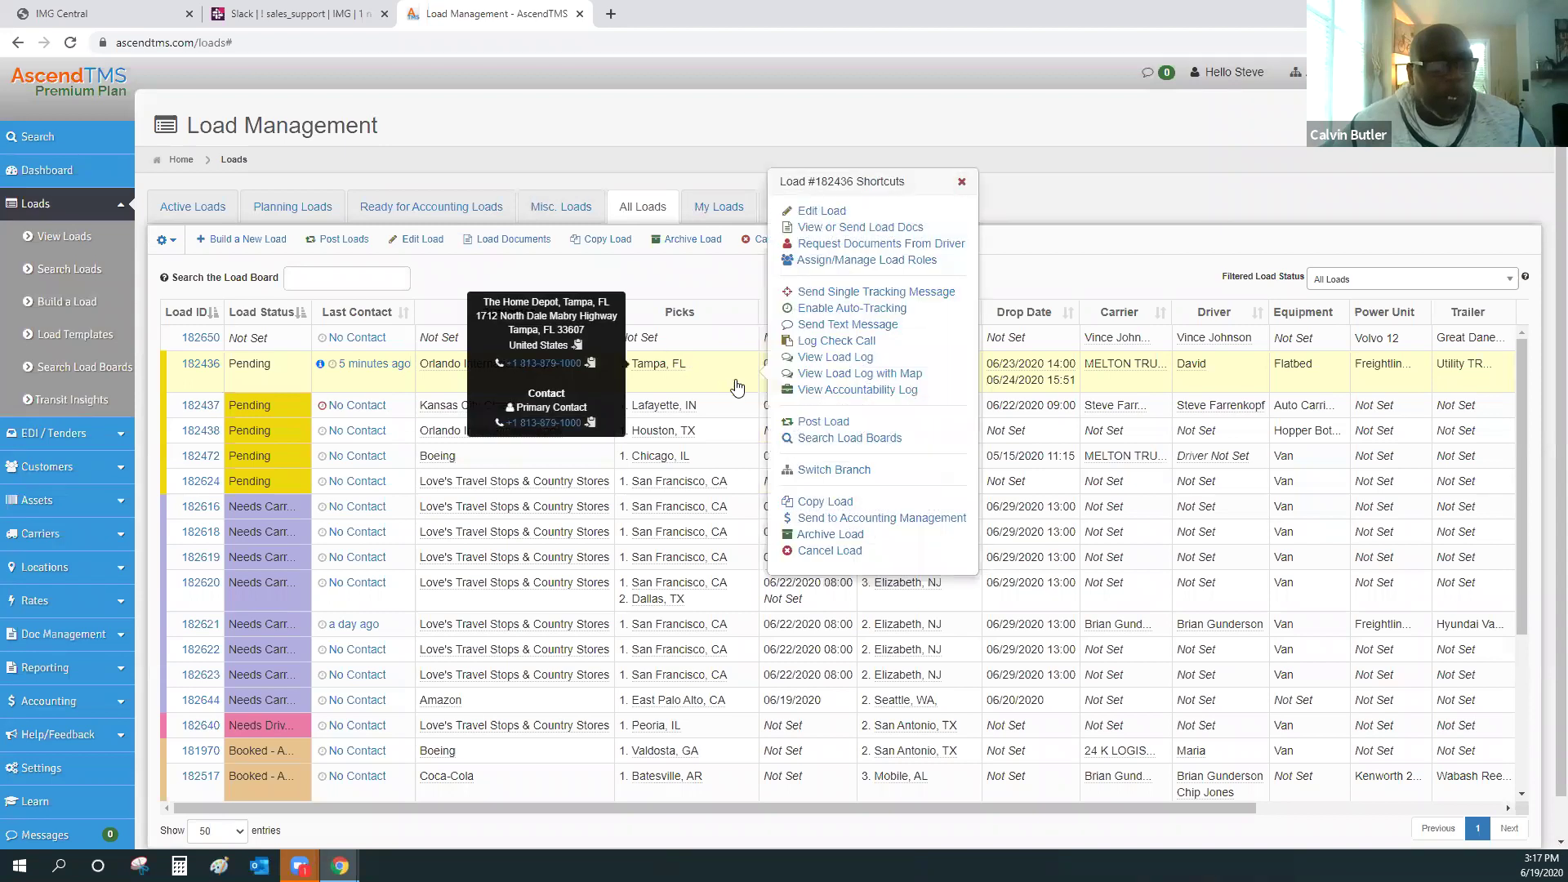
pyautogui.click(802, 423)
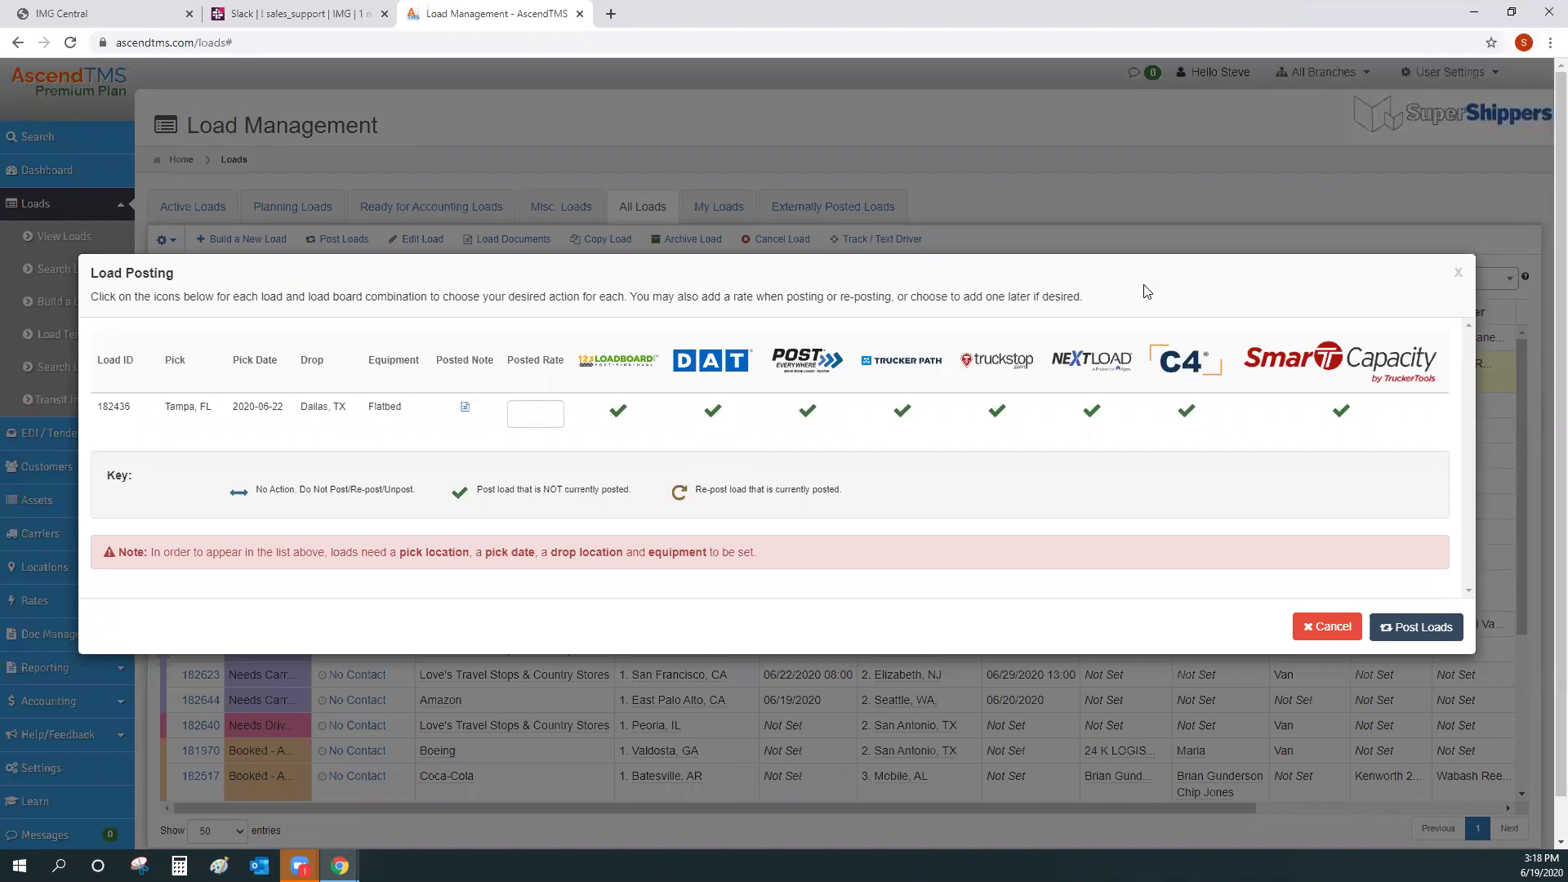
pyautogui.click(1458, 272)
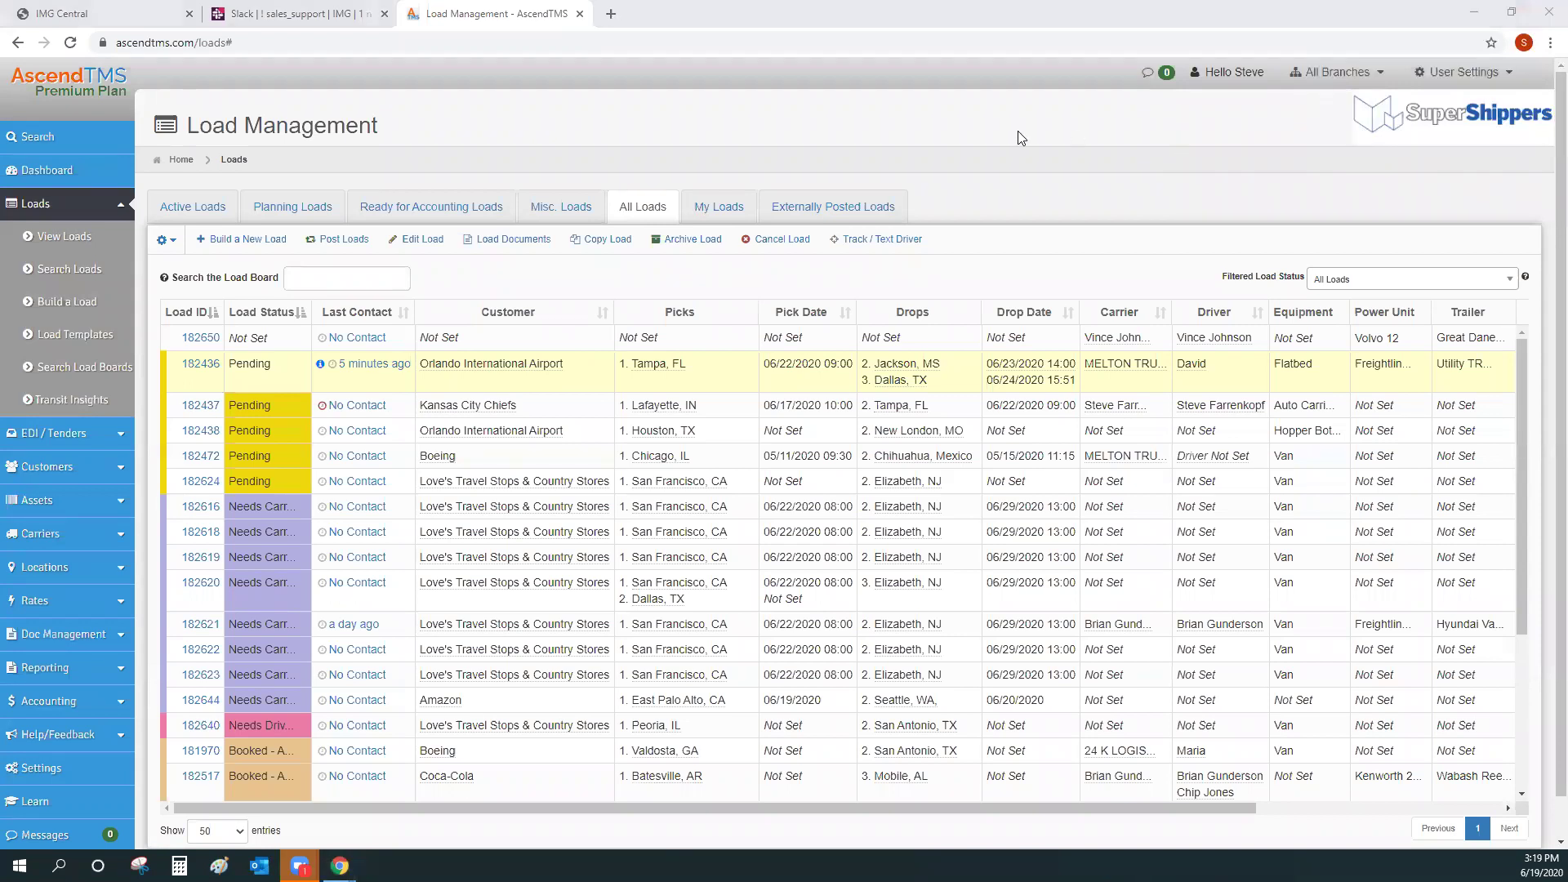
# Step: View the Orlando International Airport load's log, examine the manual check call entry and its timestamp, and close the log
pyautogui.click(705, 375)
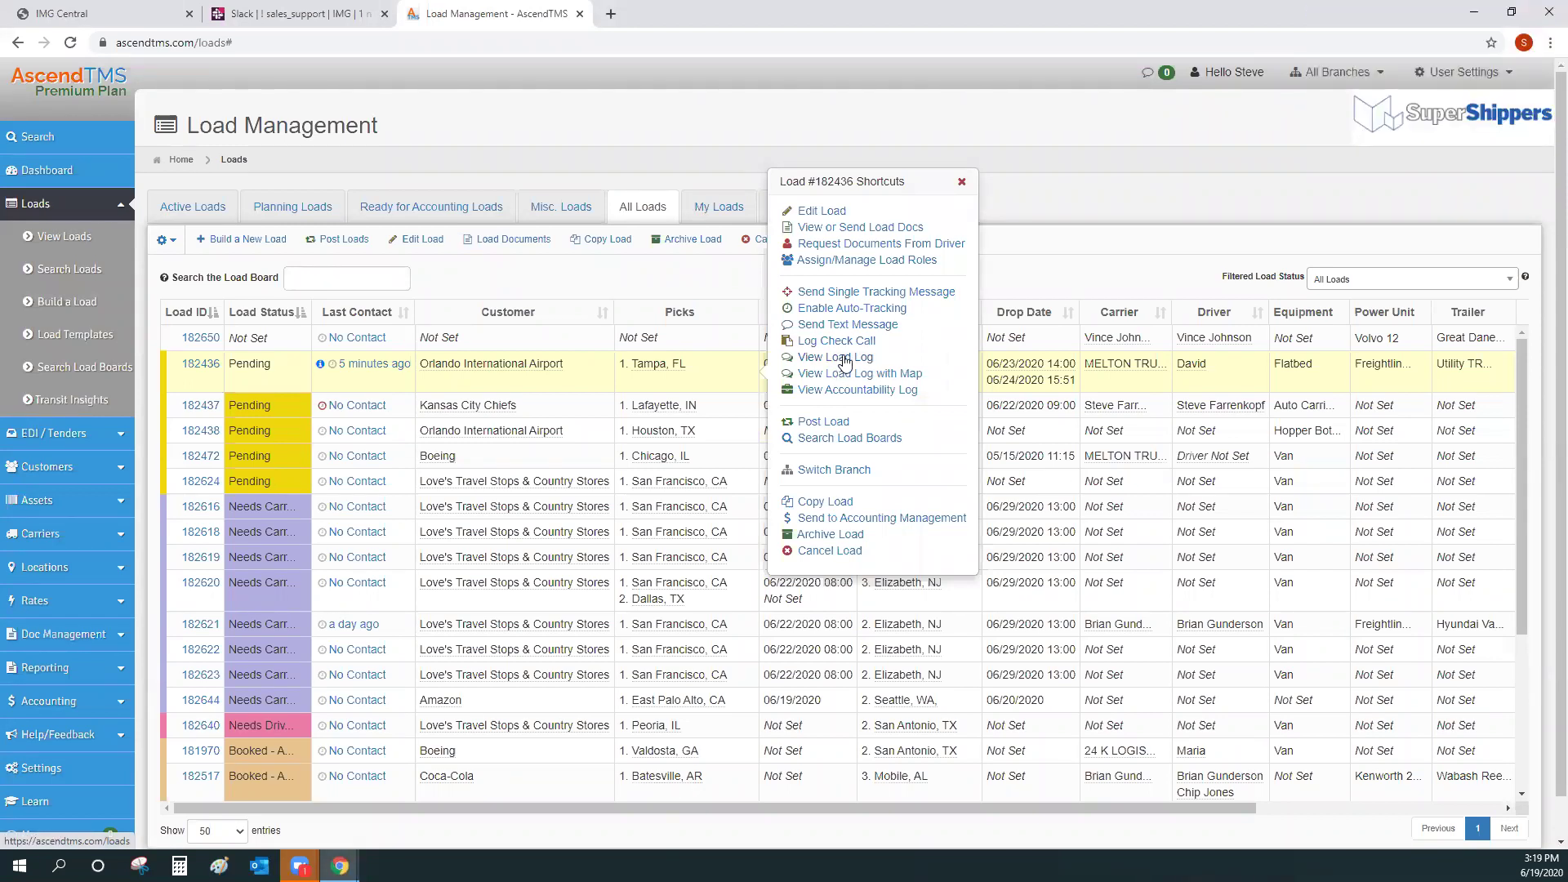
pyautogui.click(833, 359)
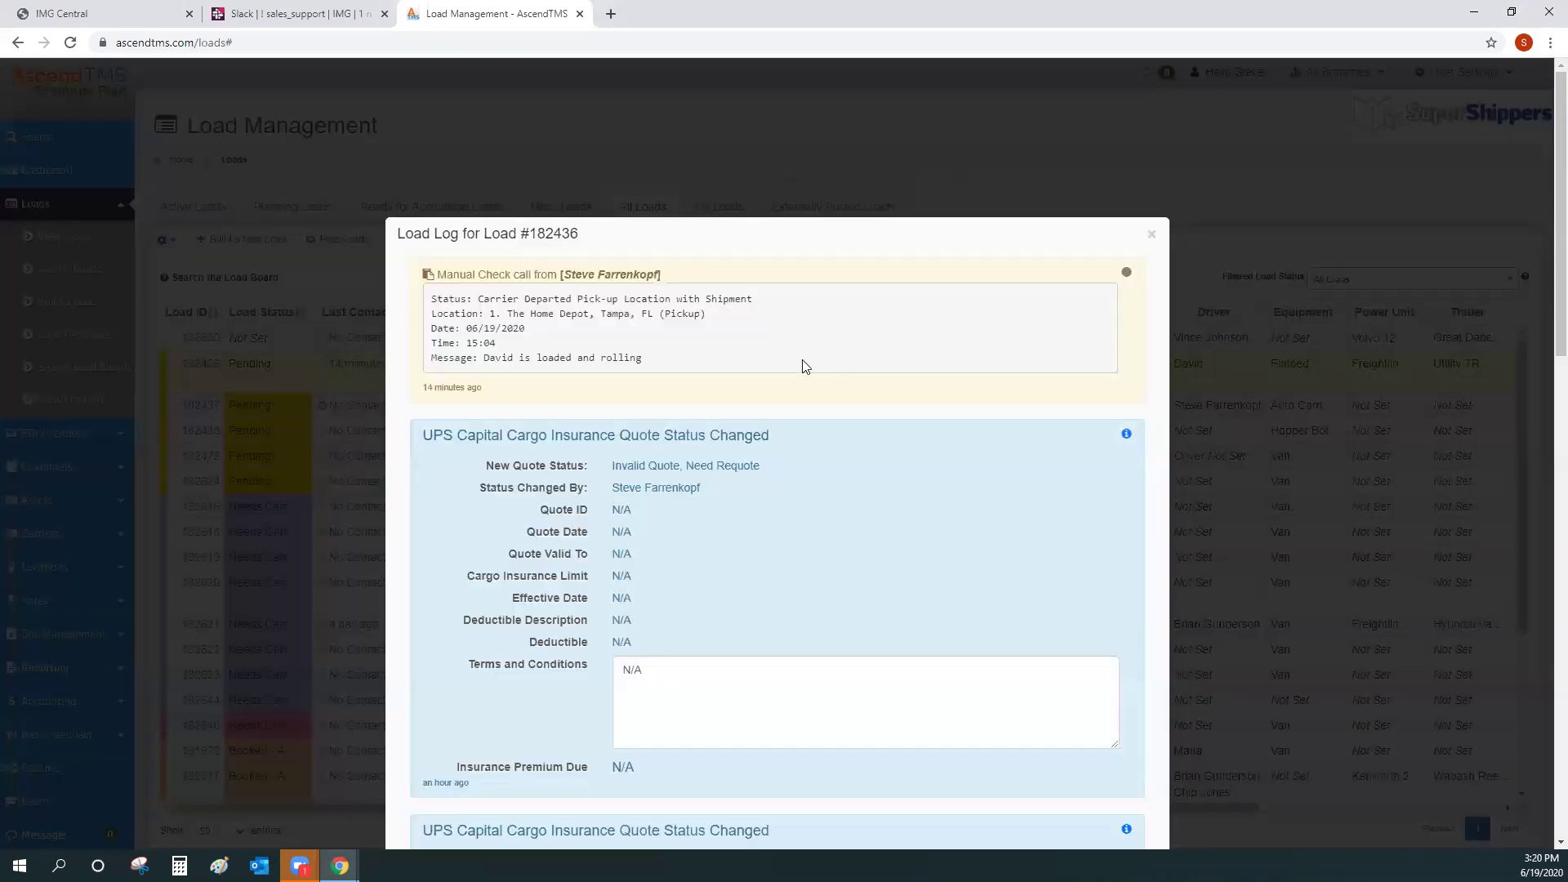
pyautogui.scroll(-9, 802, 359)
pyautogui.scroll(9, 747, 411)
pyautogui.moveTo(680, 356); pyautogui.dragTo(398, 294)
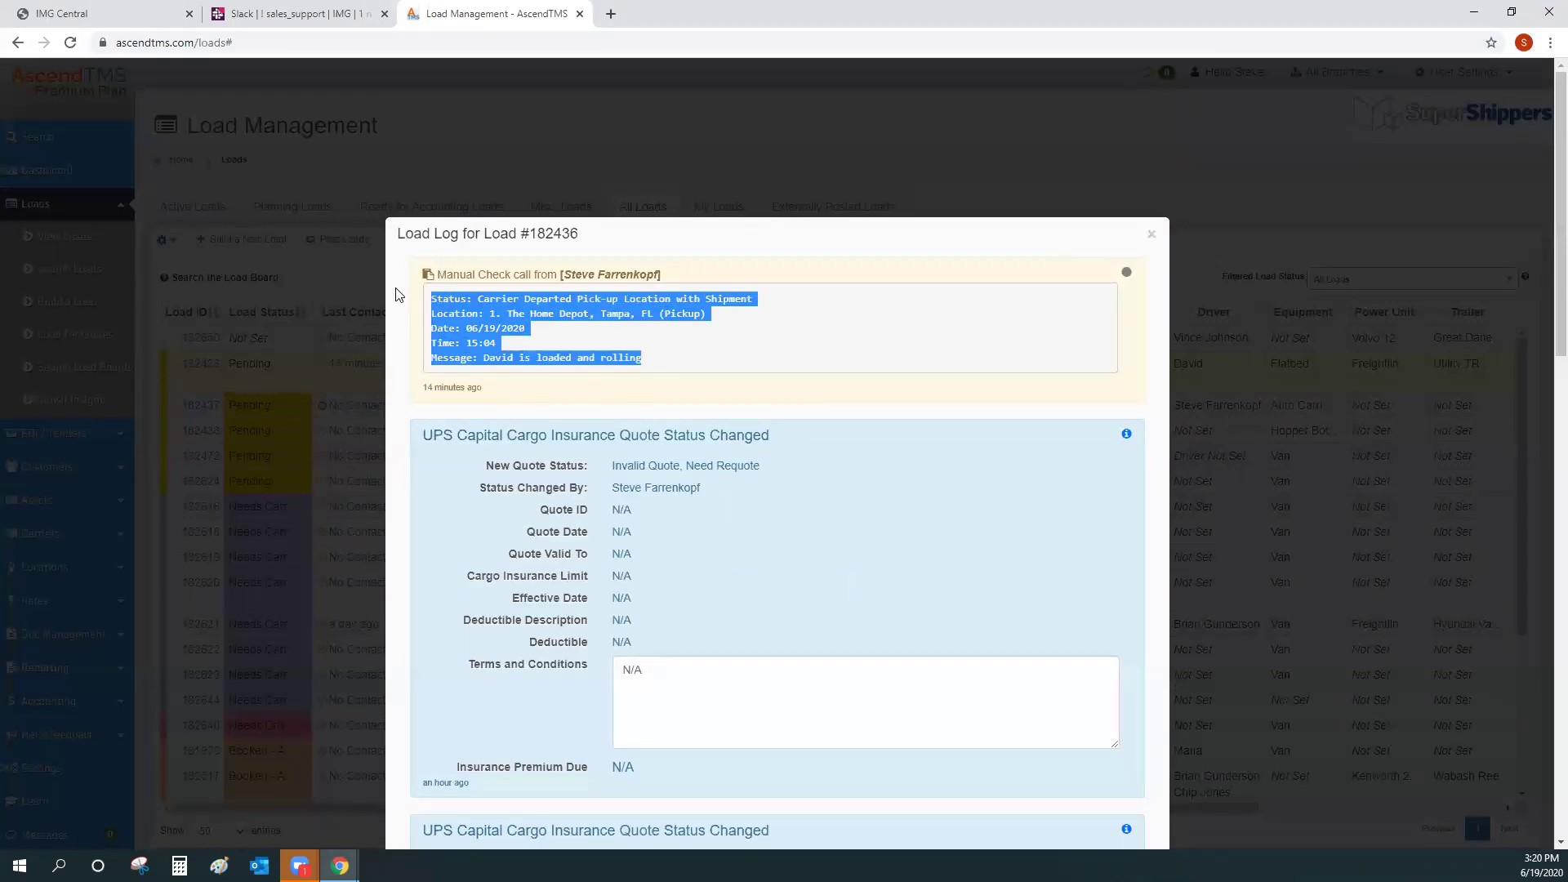
pyautogui.click(658, 343)
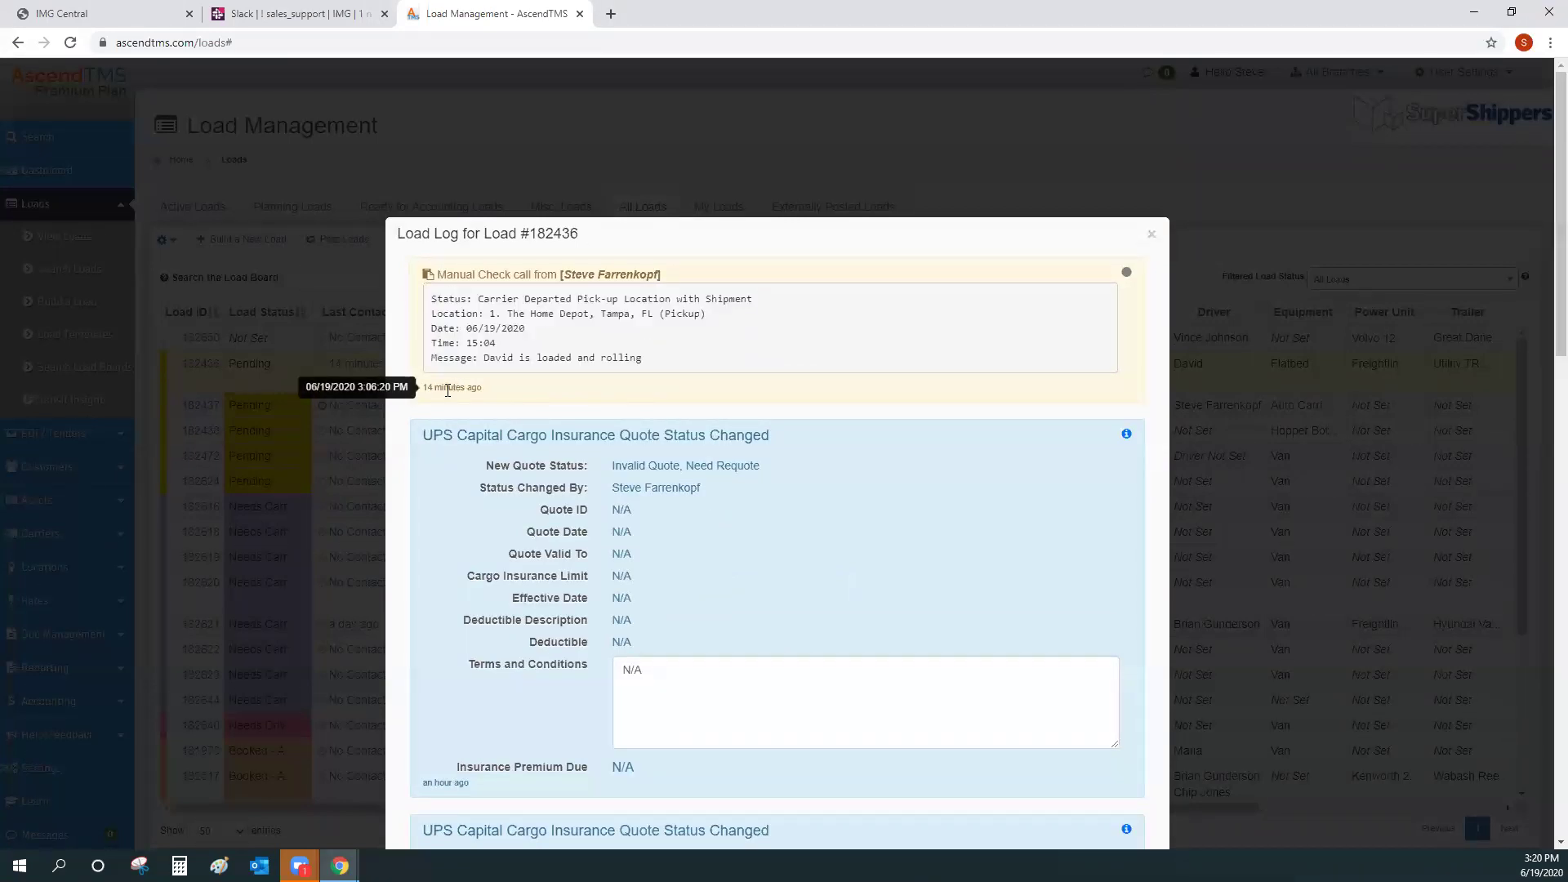
pyautogui.click(1027, 193)
# Step: Open the Orlando International Airport load's log with map and look through its recent events
pyautogui.click(965, 381)
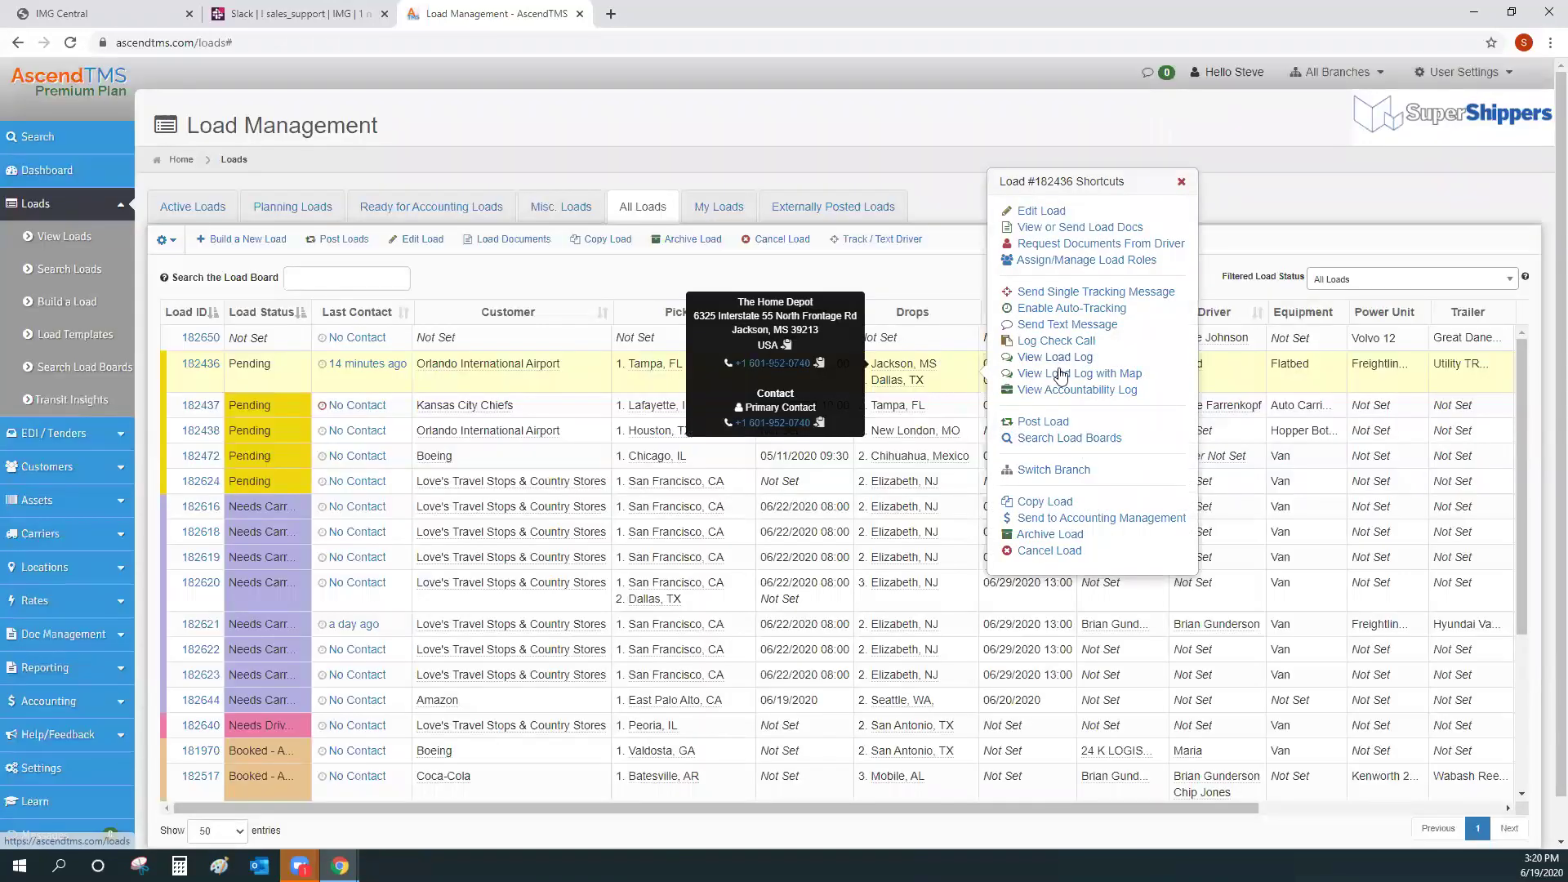
pyautogui.click(1061, 377)
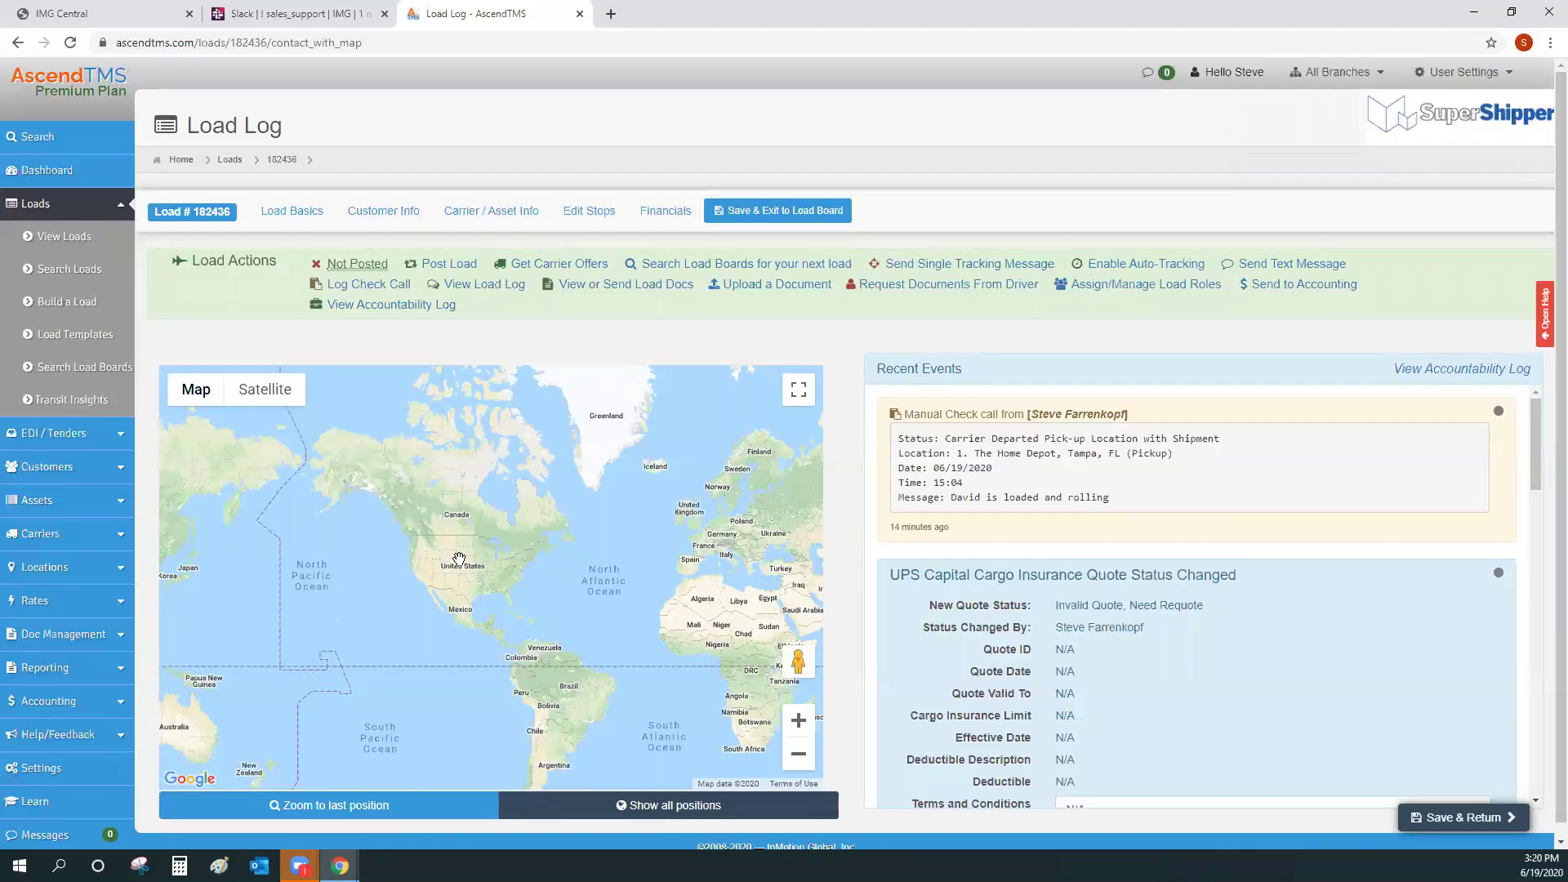
pyautogui.scroll(-1, 838, 423)
pyautogui.scroll(-4, 996, 425)
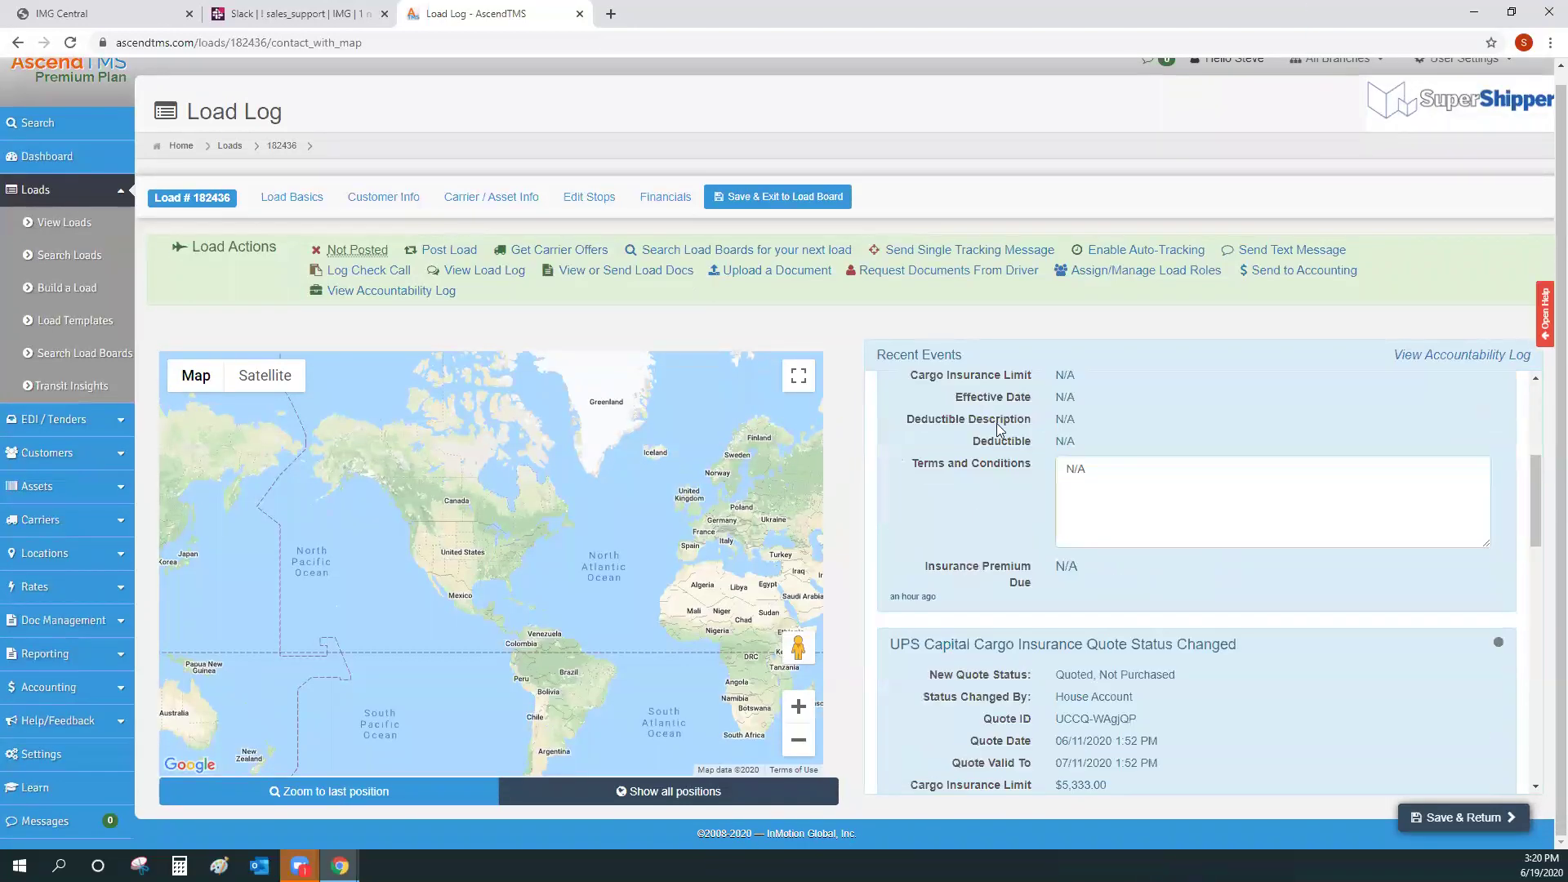
# Step: Review the first two pages of the Orlando International Airport load's accountability log, and return to the list of all loads
pyautogui.scroll(5, 1007, 446)
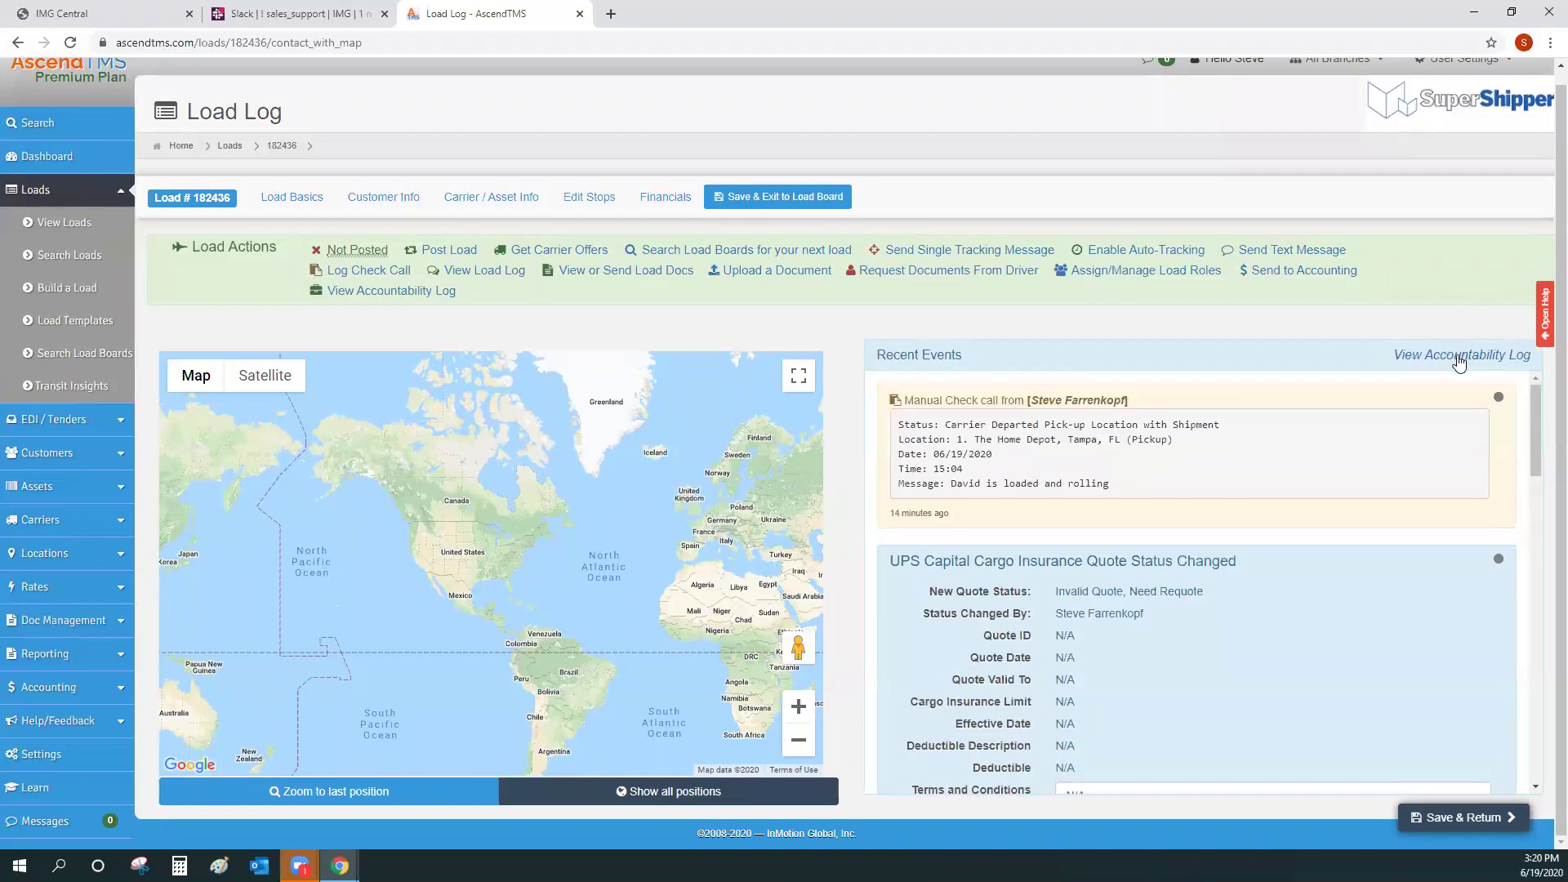
pyautogui.click(1461, 357)
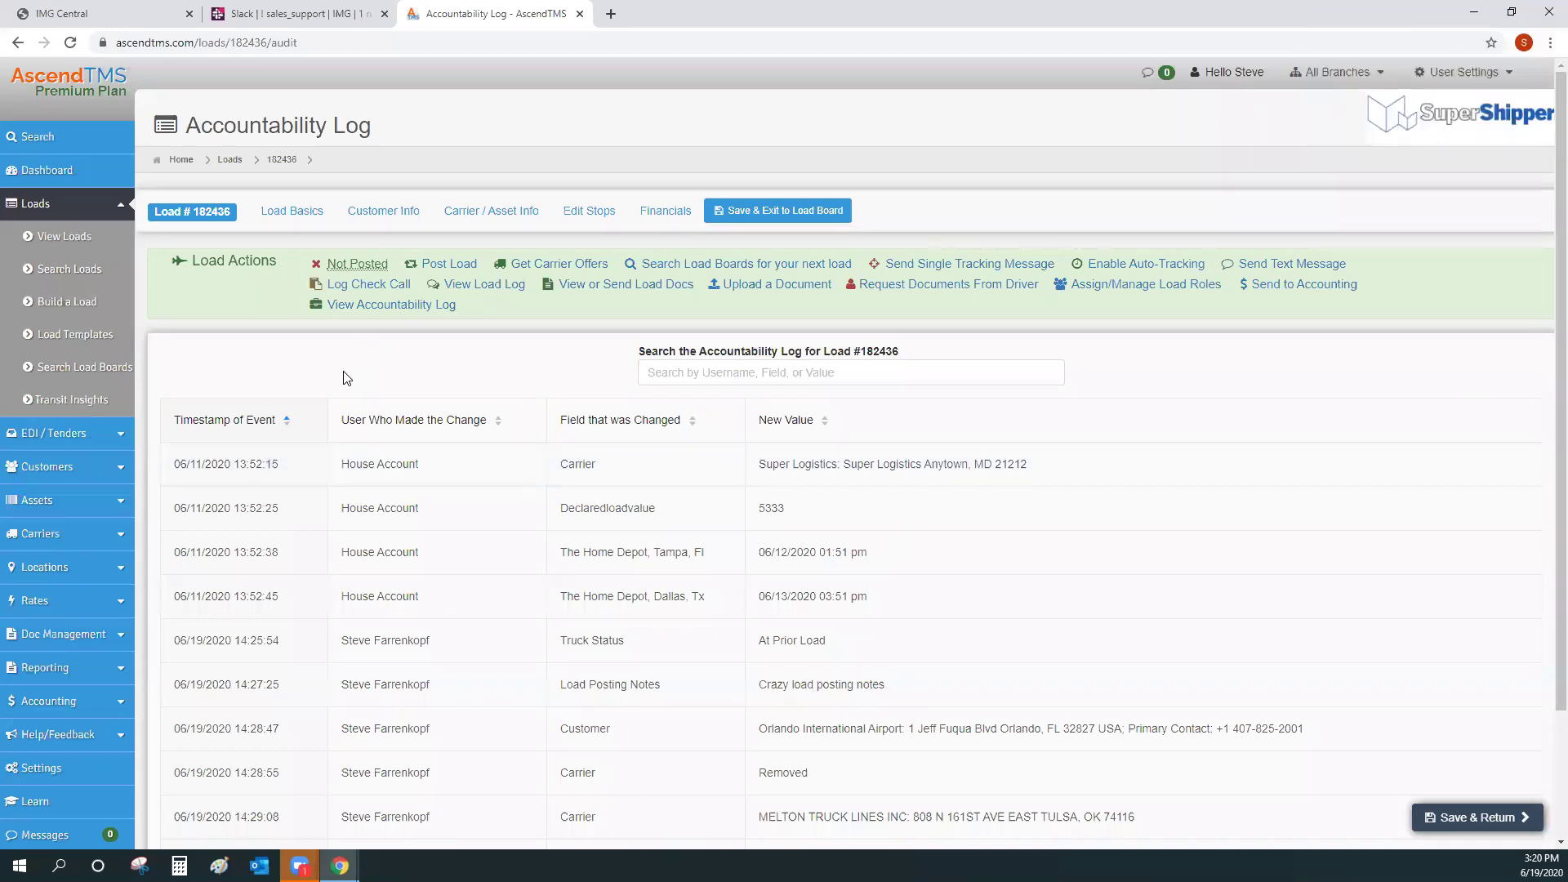
pyautogui.scroll(-2, 384, 516)
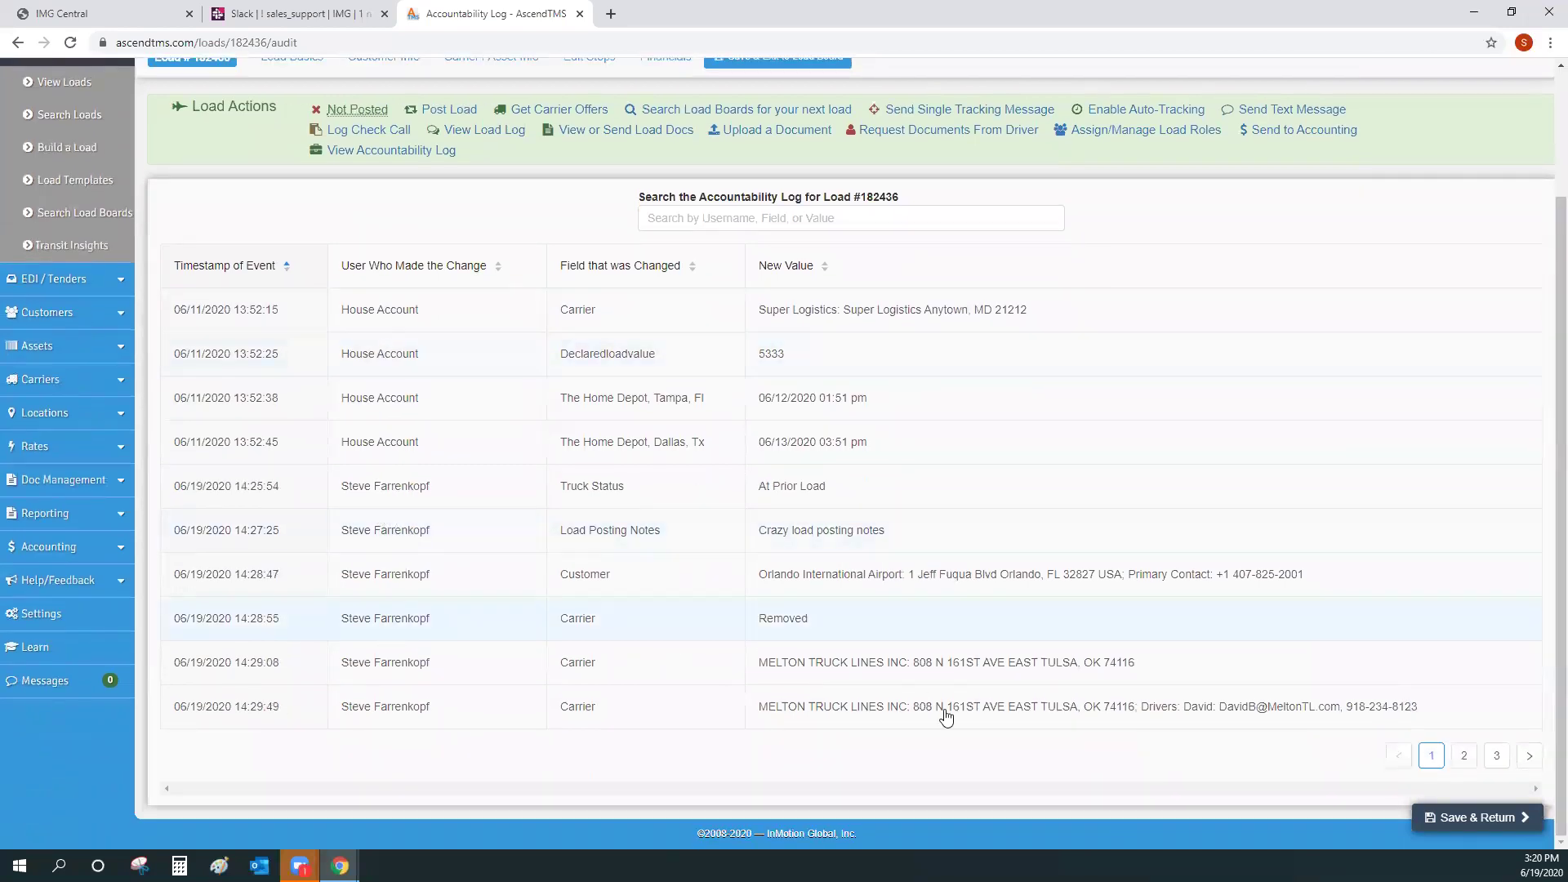
pyautogui.click(1465, 756)
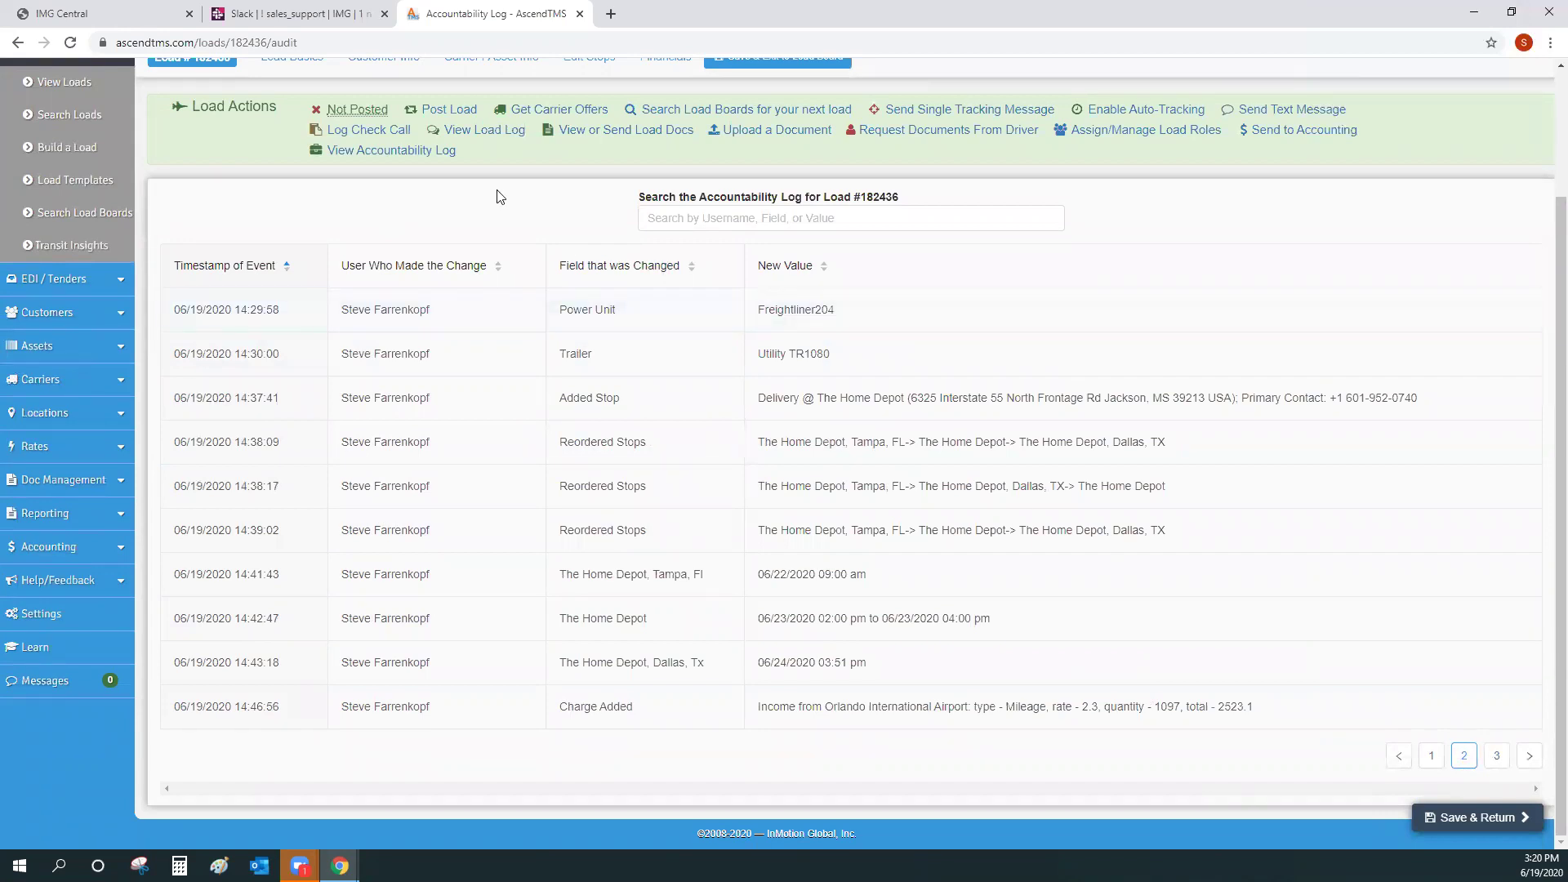
pyautogui.scroll(2, 502, 198)
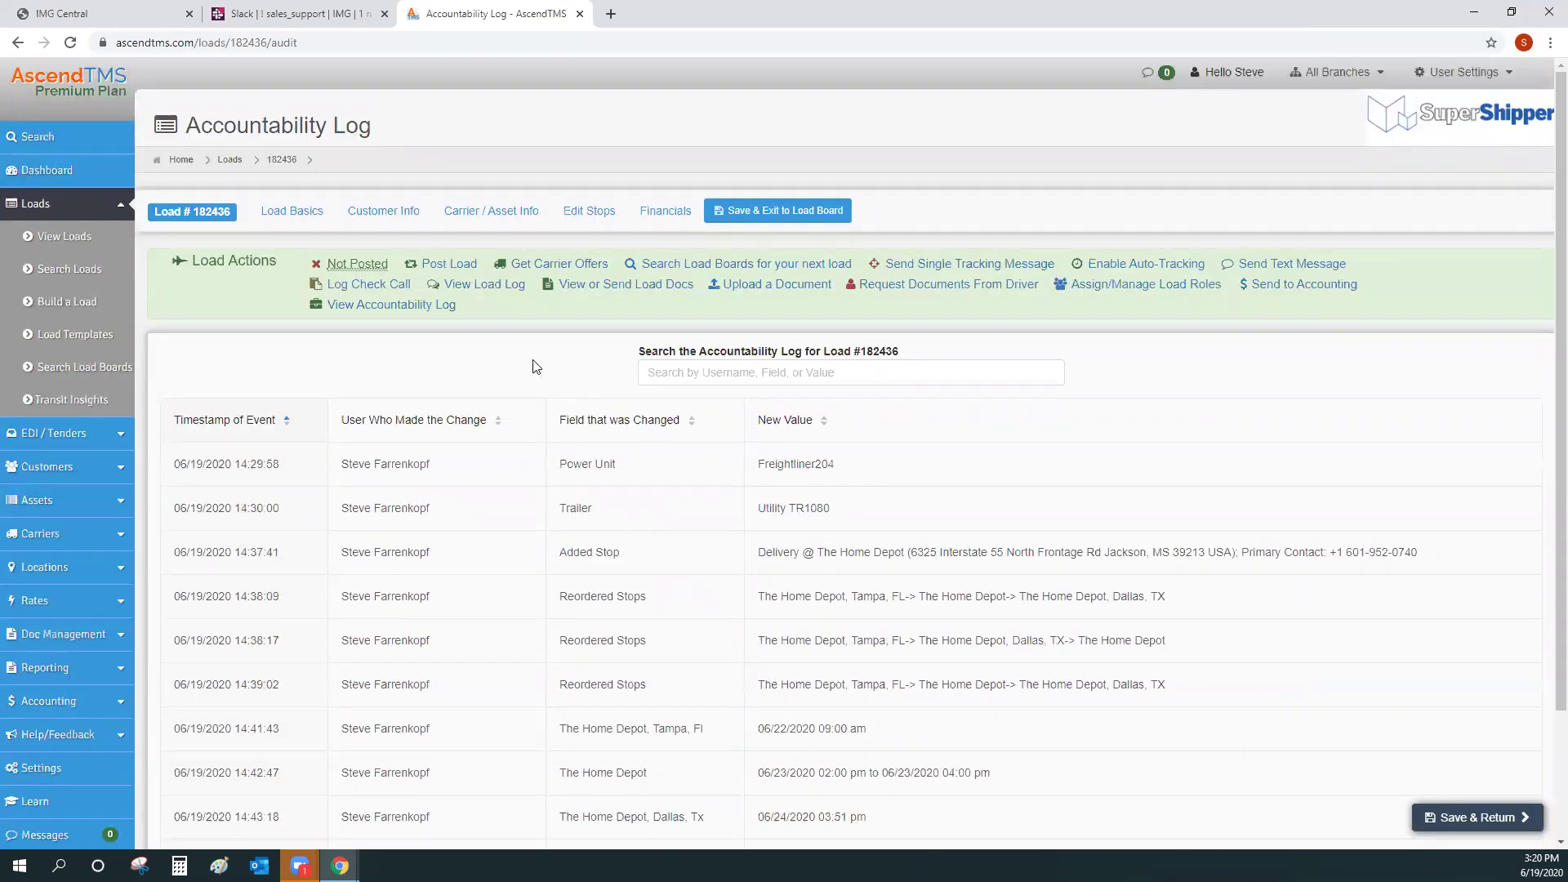
pyautogui.click(22, 240)
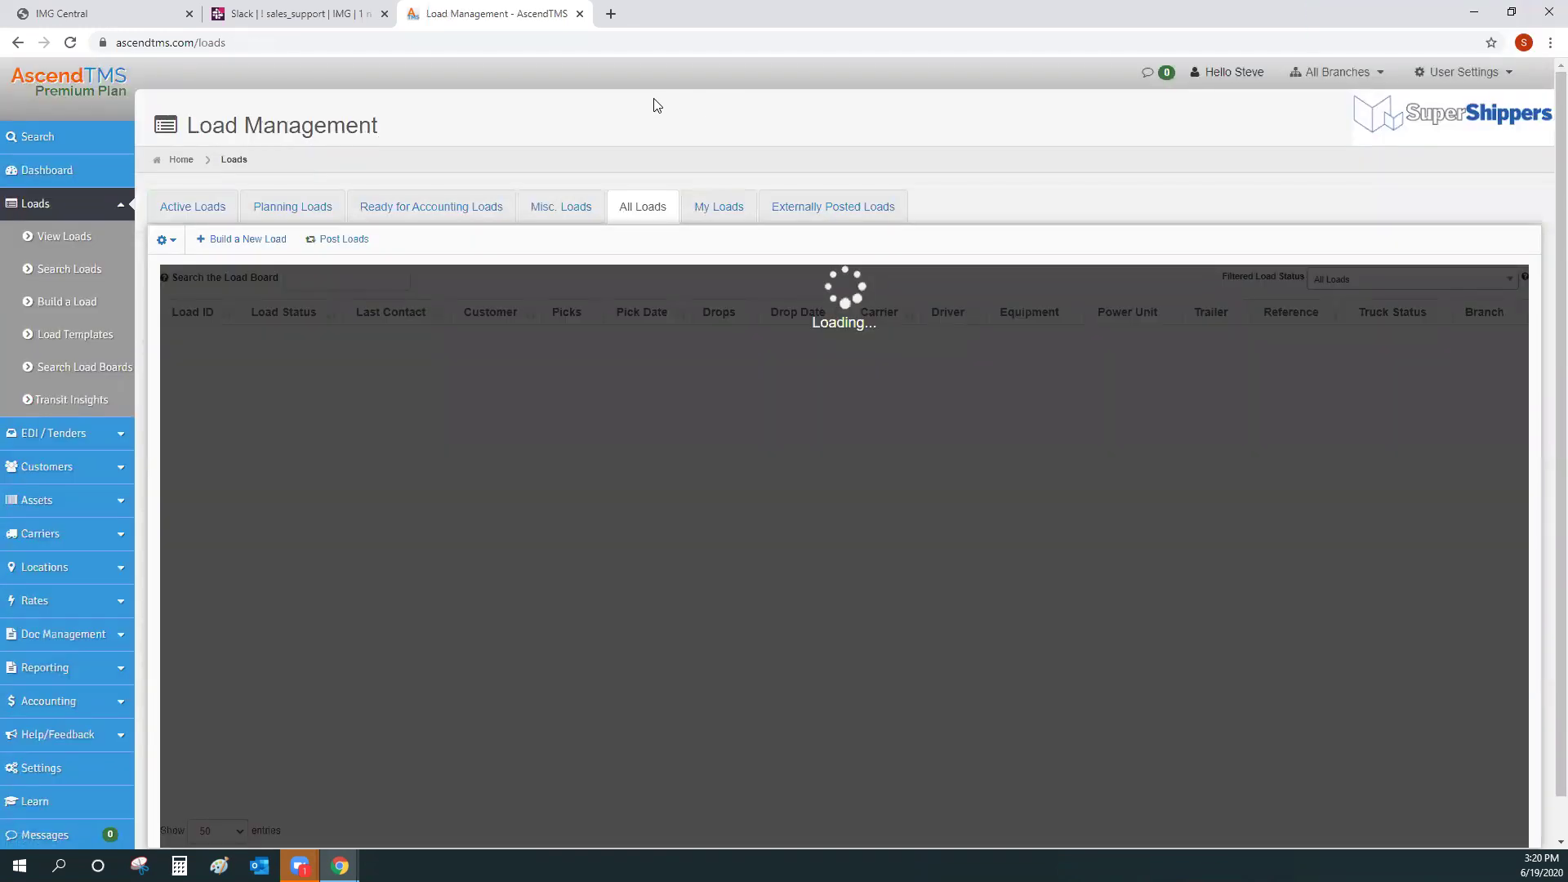
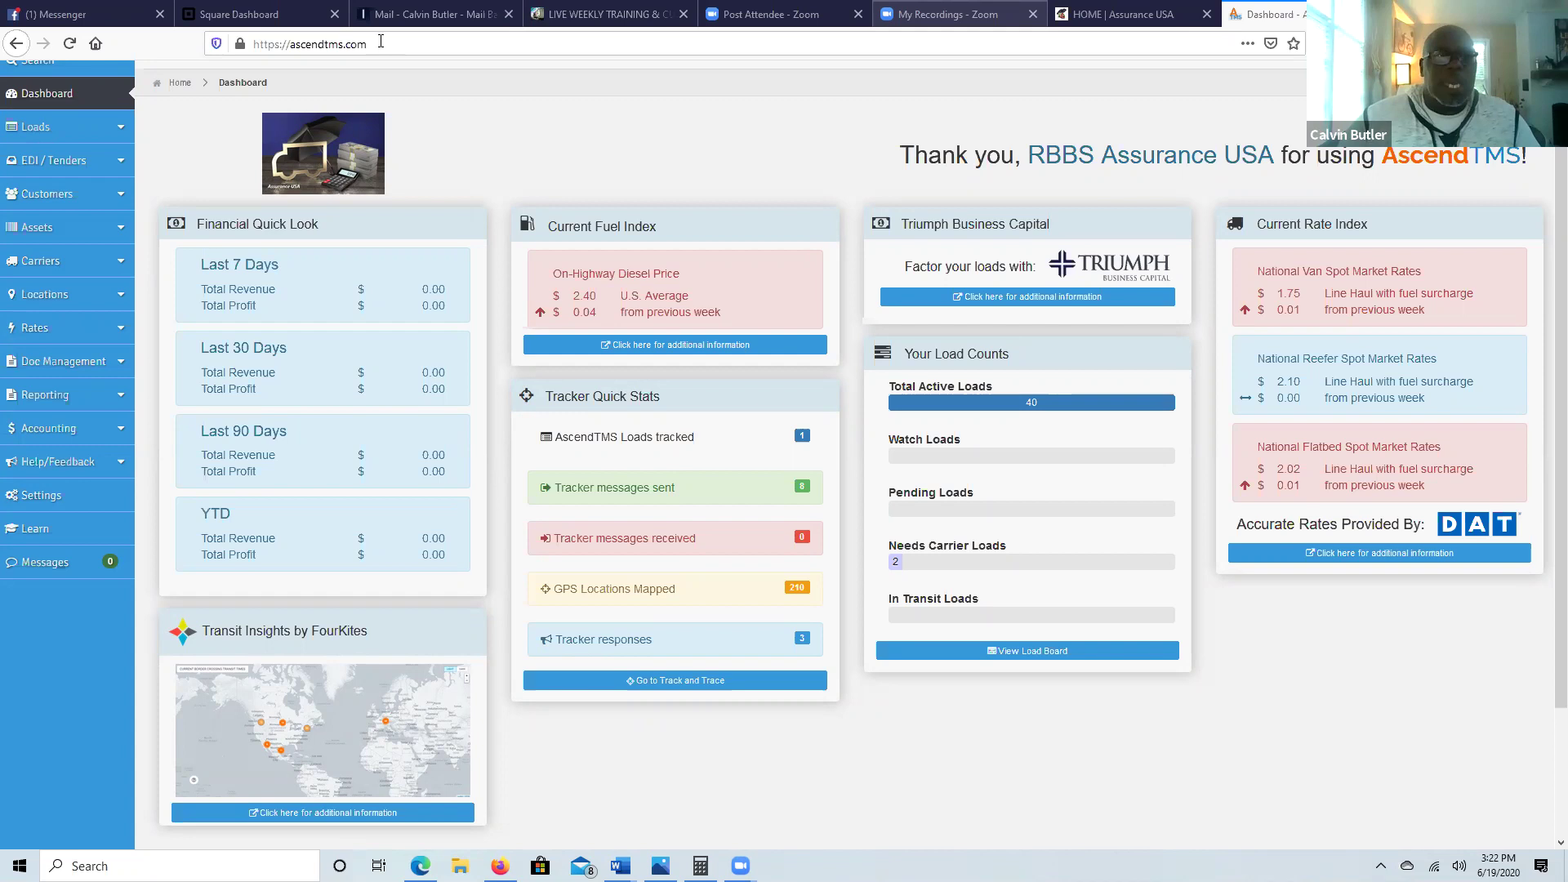
# Step: Switch to the IONOS webmail and look through the AscendTMS training reply and the inbox's message list
pyautogui.click(418, 15)
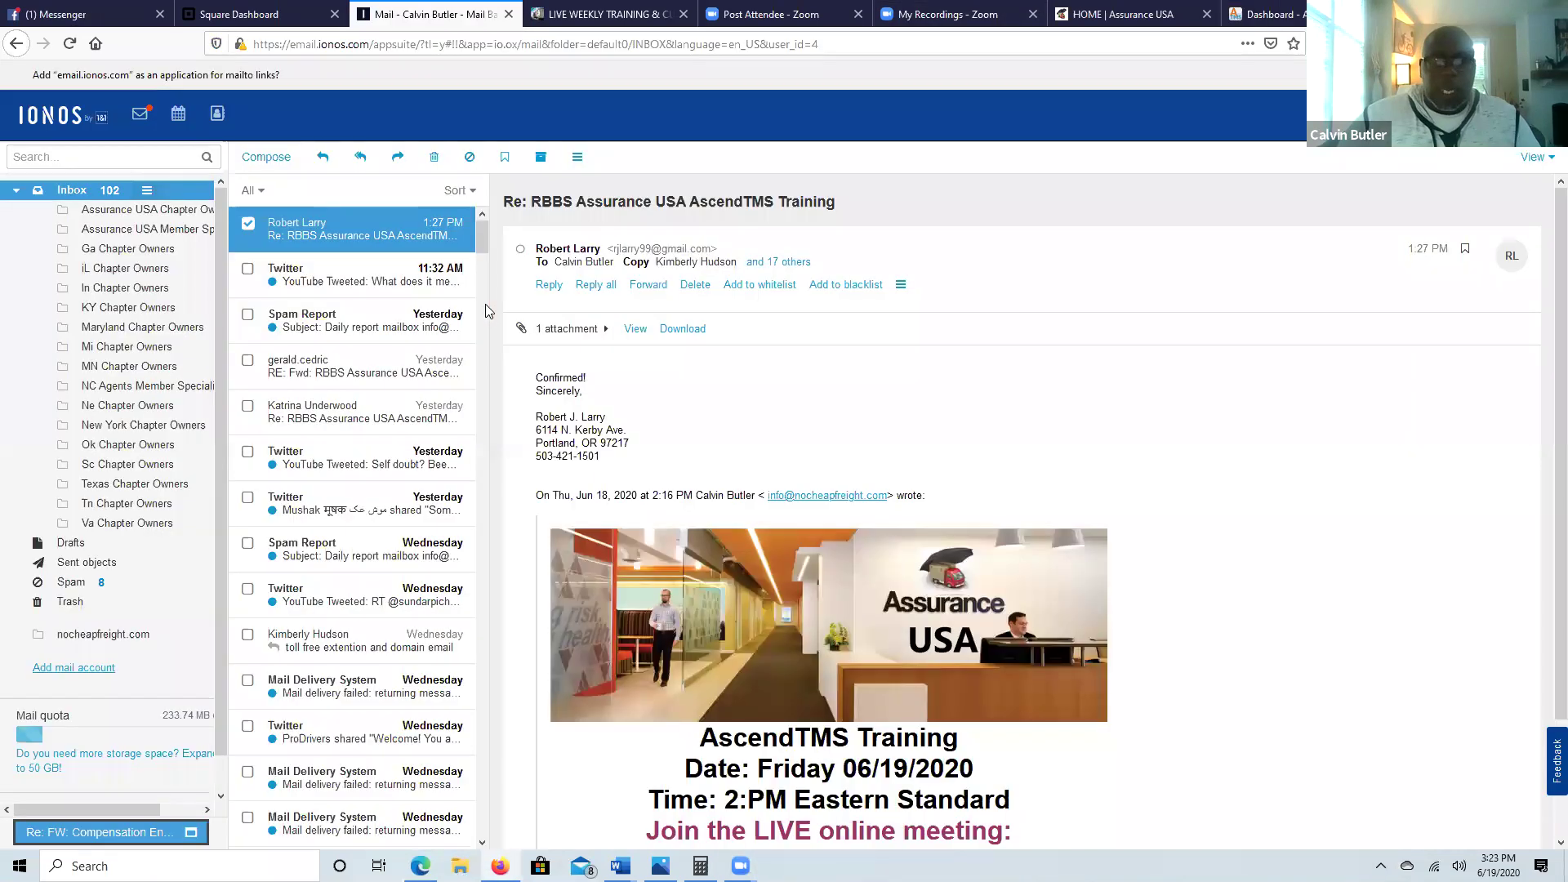
pyautogui.scroll(-2, 938, 445)
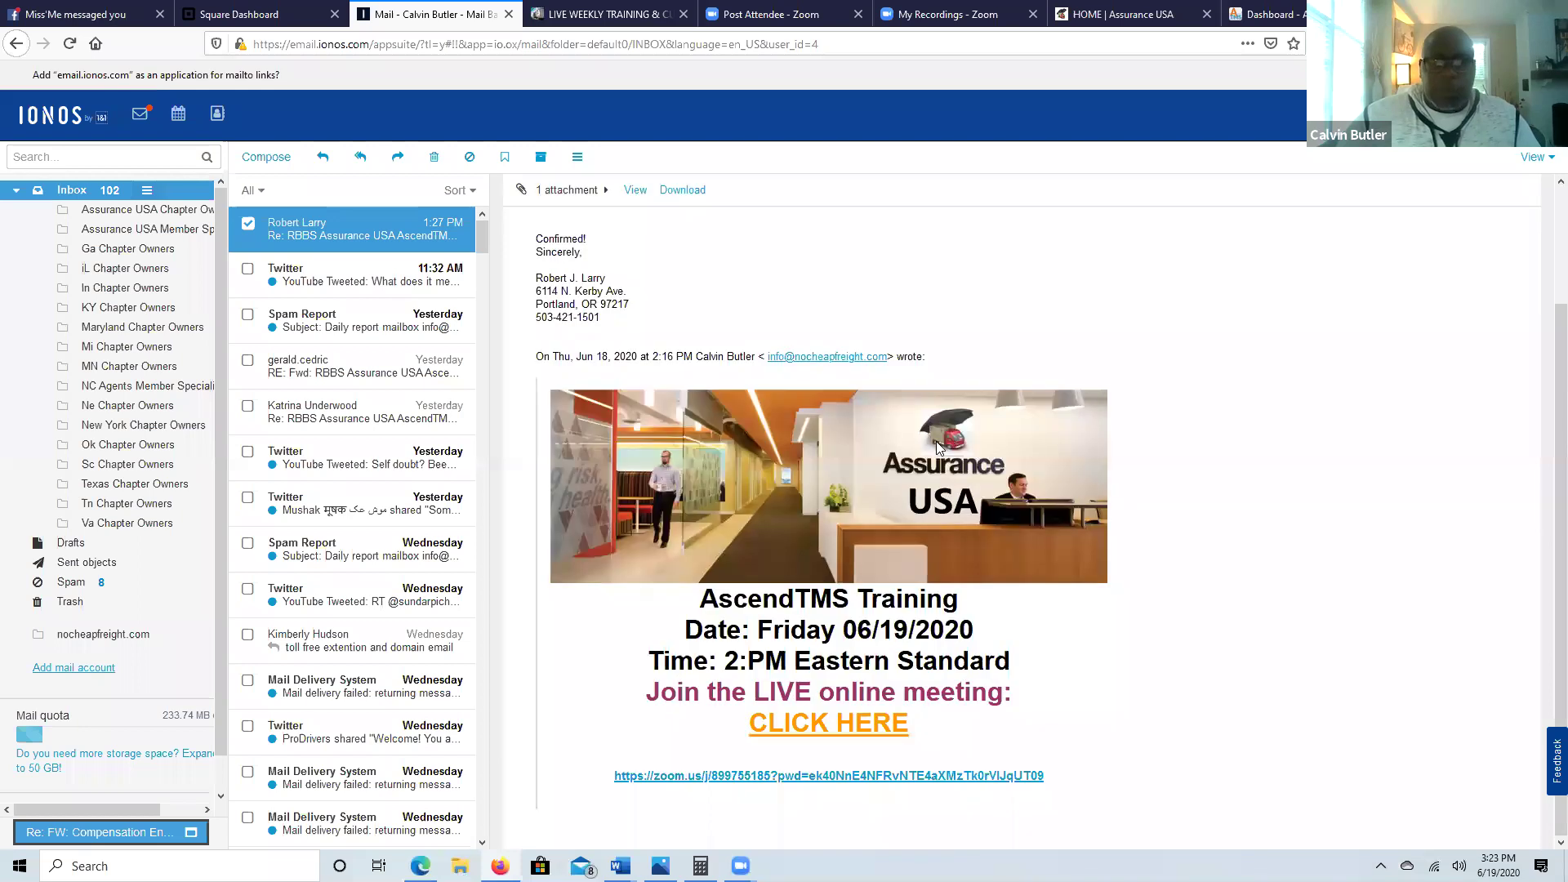
pyautogui.scroll(-10, 392, 500)
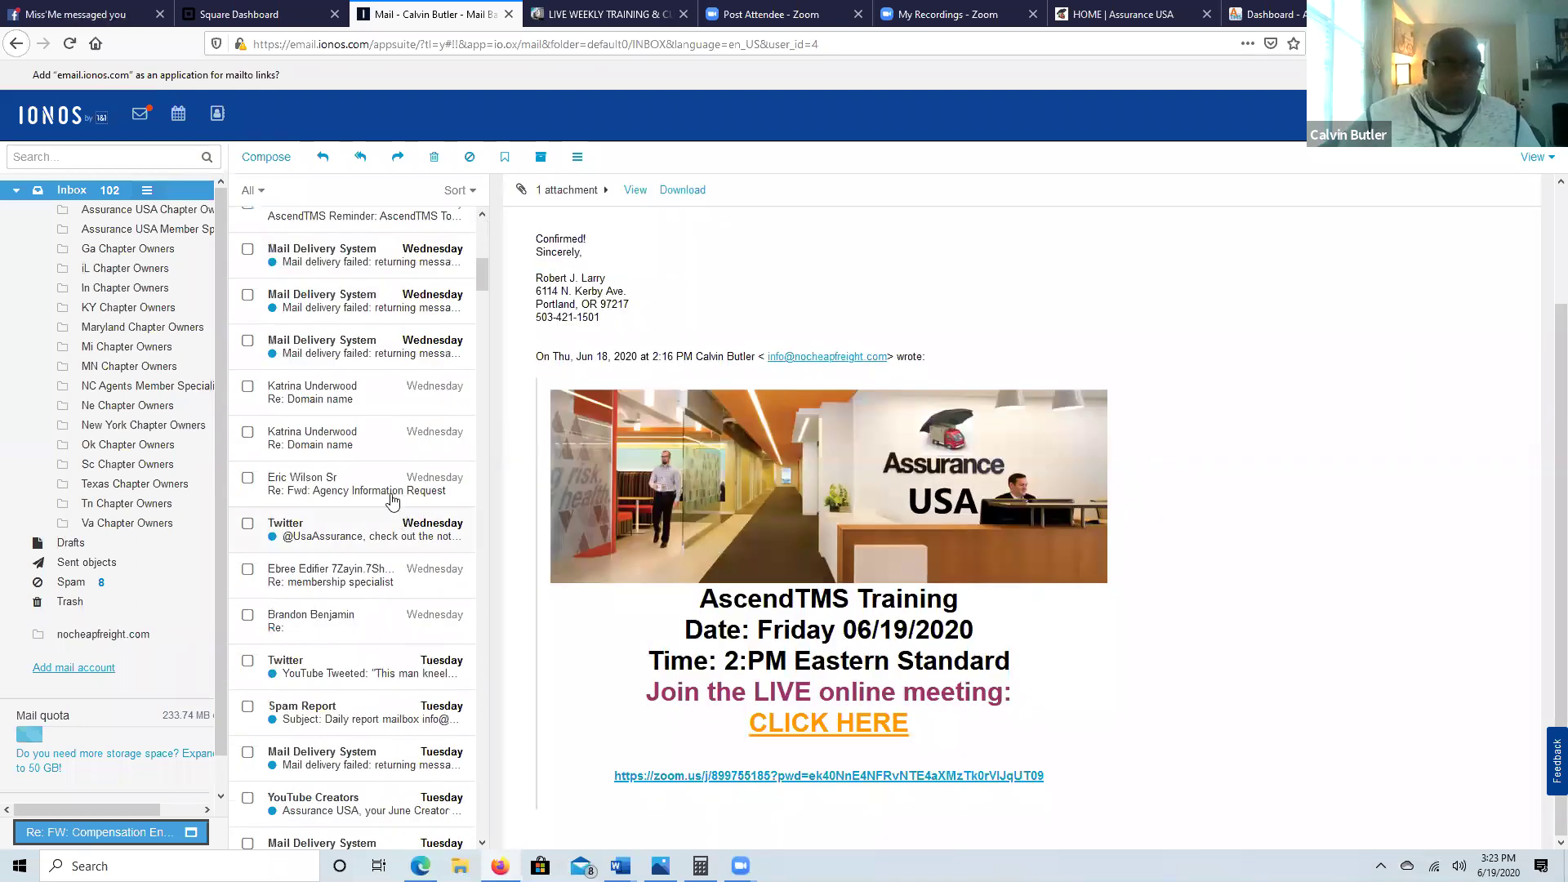
pyautogui.scroll(10, 392, 500)
# Step: Open the sent mail folder, view the "Re: EMAIL SET UP" message, and look through the older sent messages
pyautogui.click(78, 563)
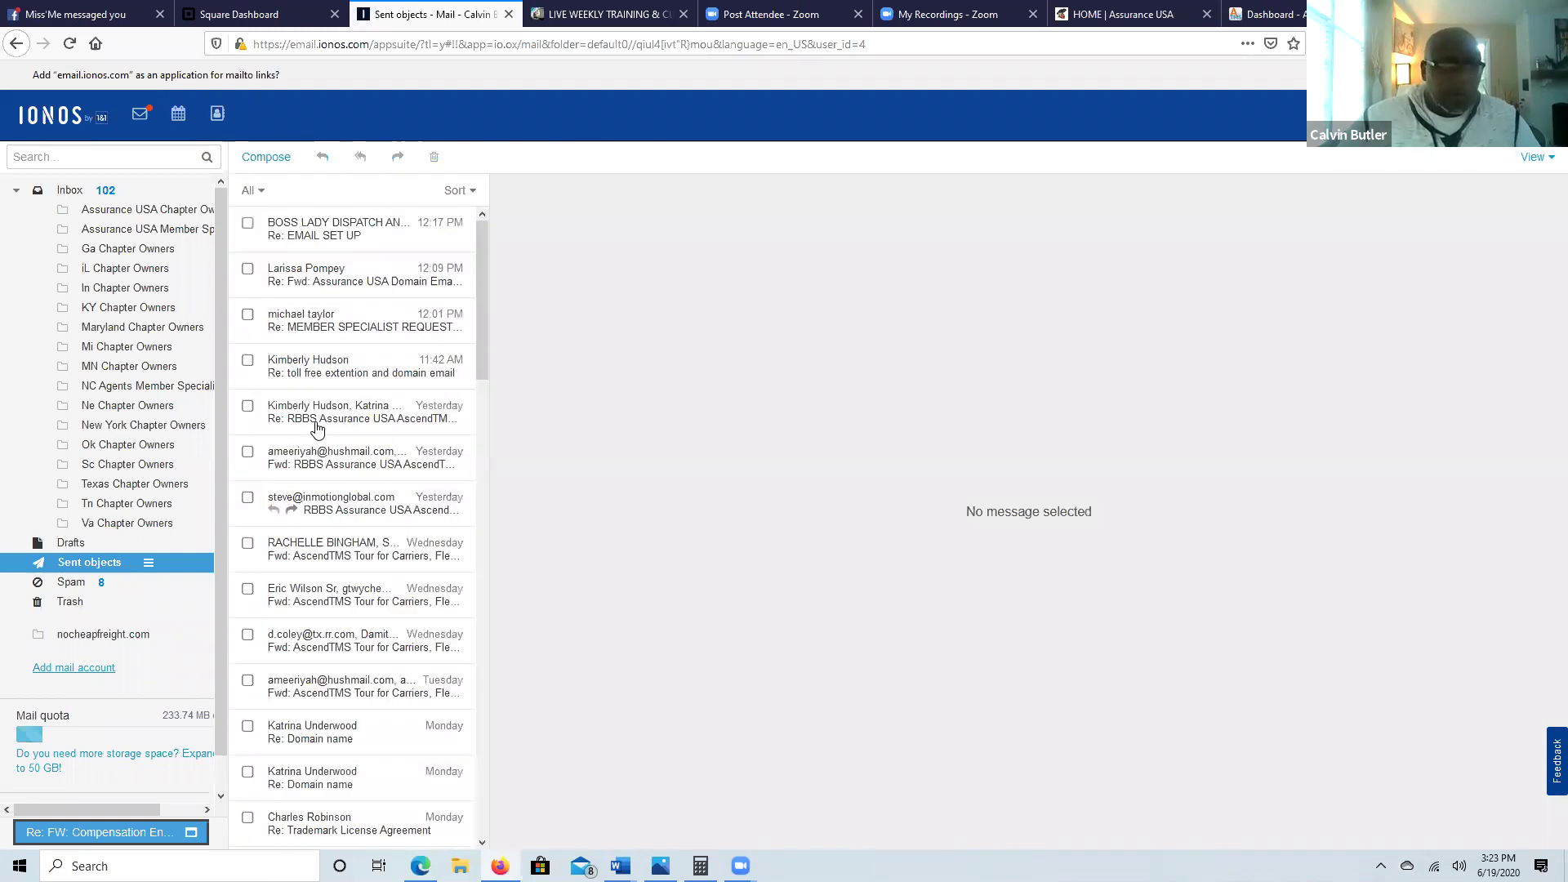
pyautogui.click(343, 228)
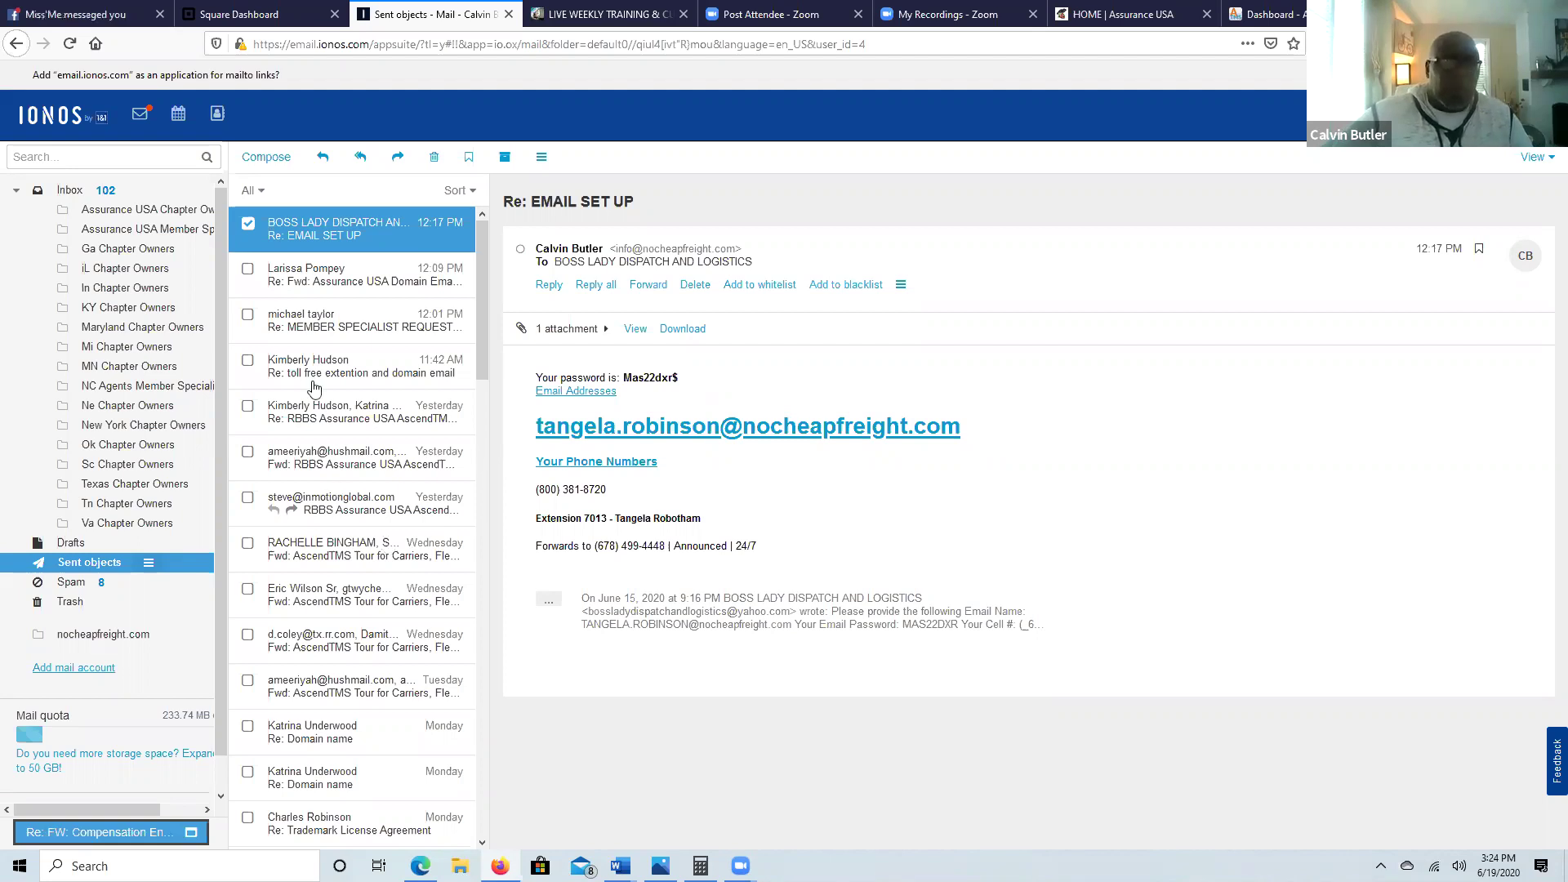
pyautogui.scroll(-2, 309, 353)
pyautogui.scroll(-6, 310, 353)
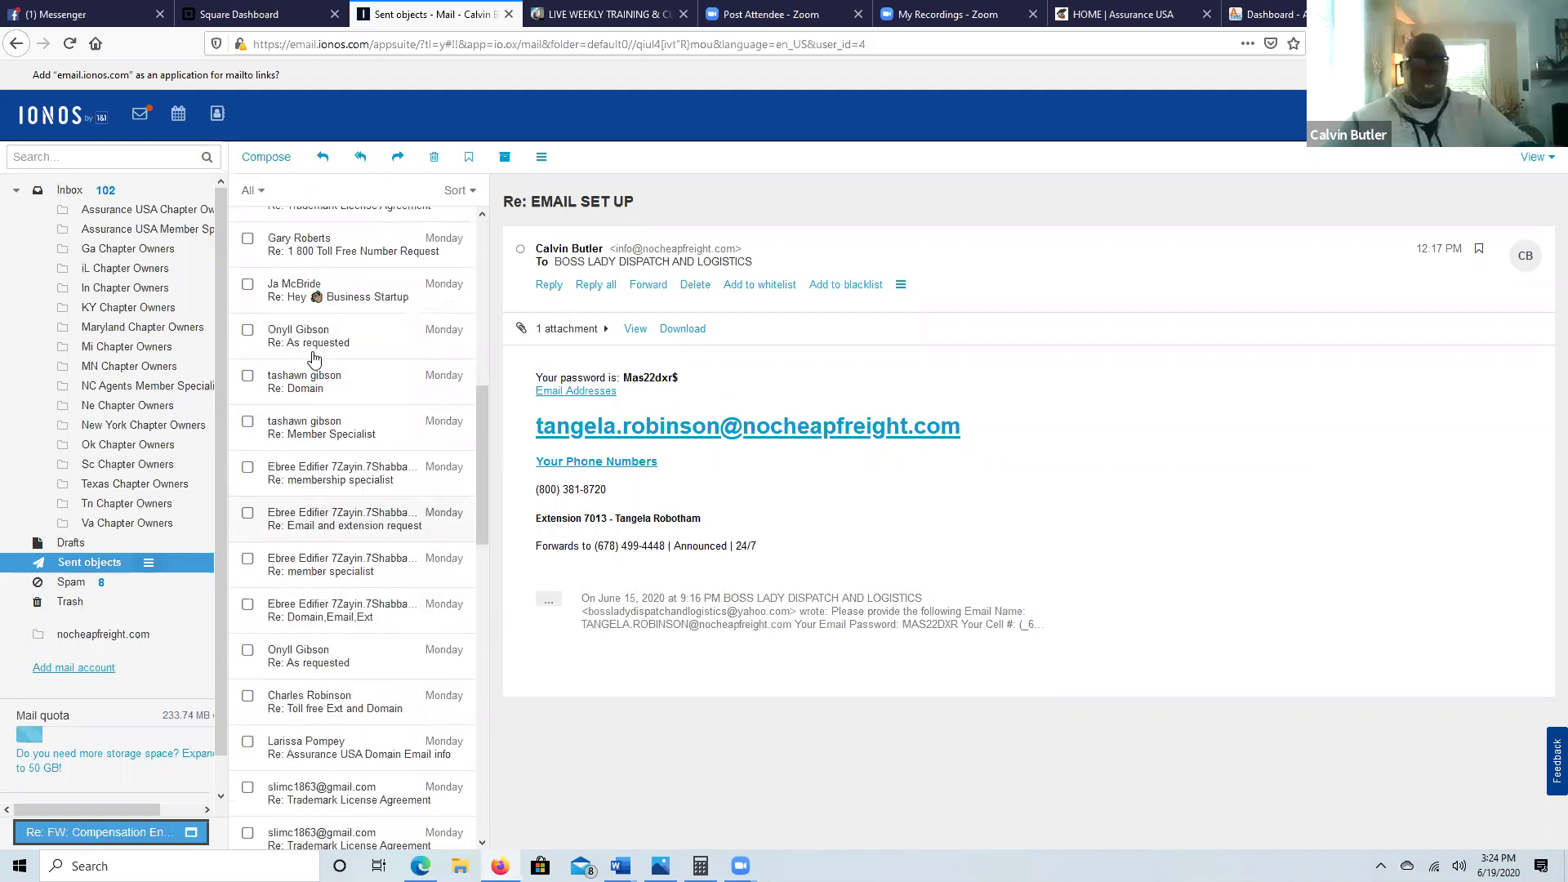
pyautogui.scroll(3, 344, 400)
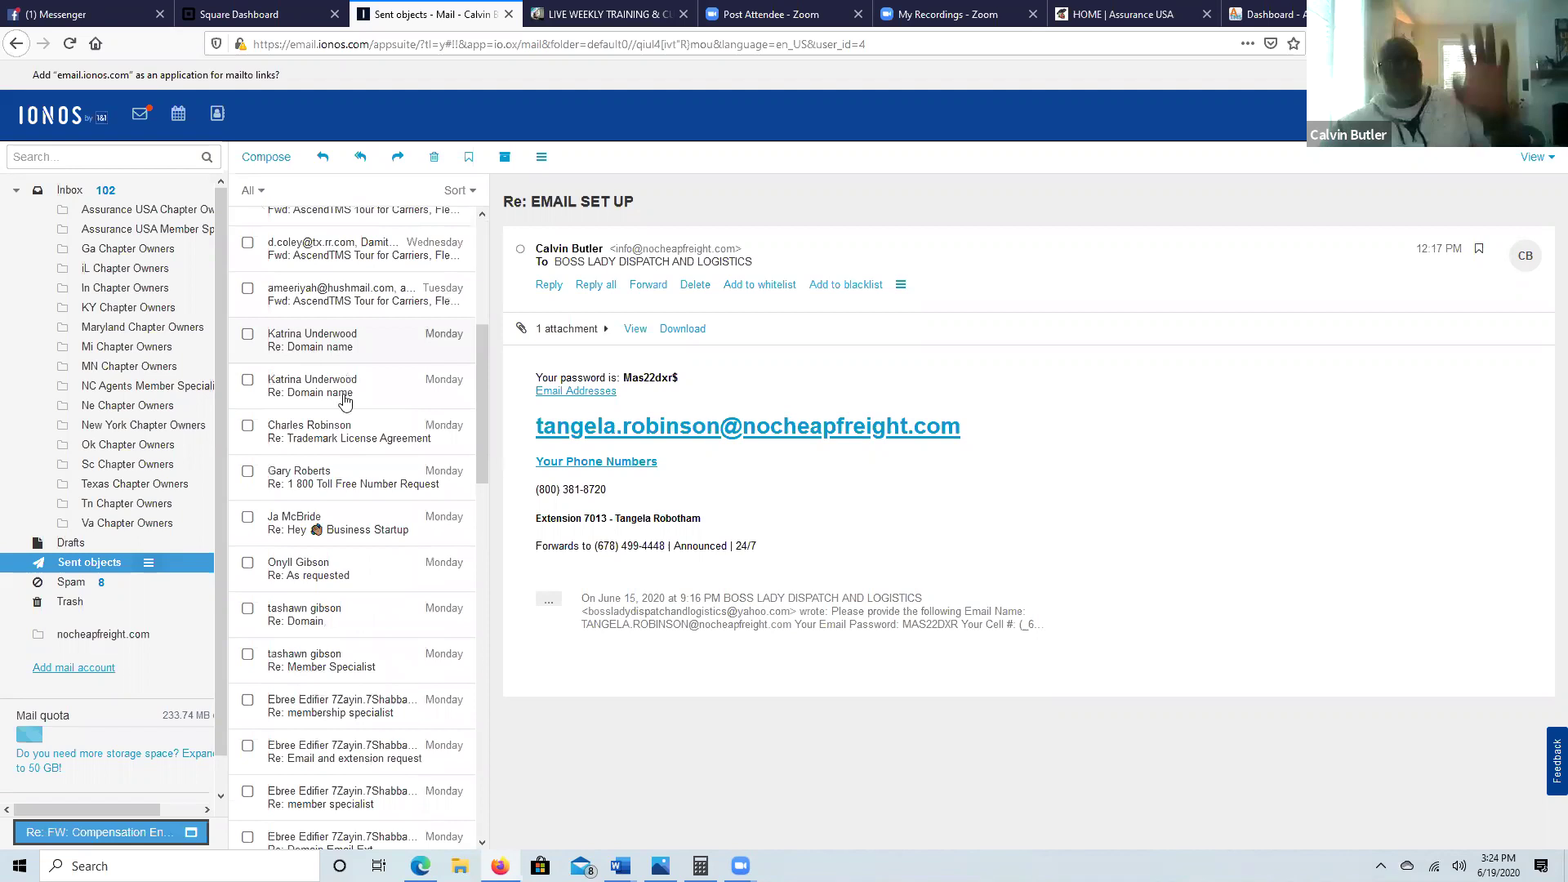
# Step: Check the sent toll-free number, "Re: As requested", "Re: Domain name" and "Final Call for Branch Owners" messages for the branch ownership information
pyautogui.click(344, 400)
pyautogui.moveTo(315, 476); pyautogui.dragTo(208, 429)
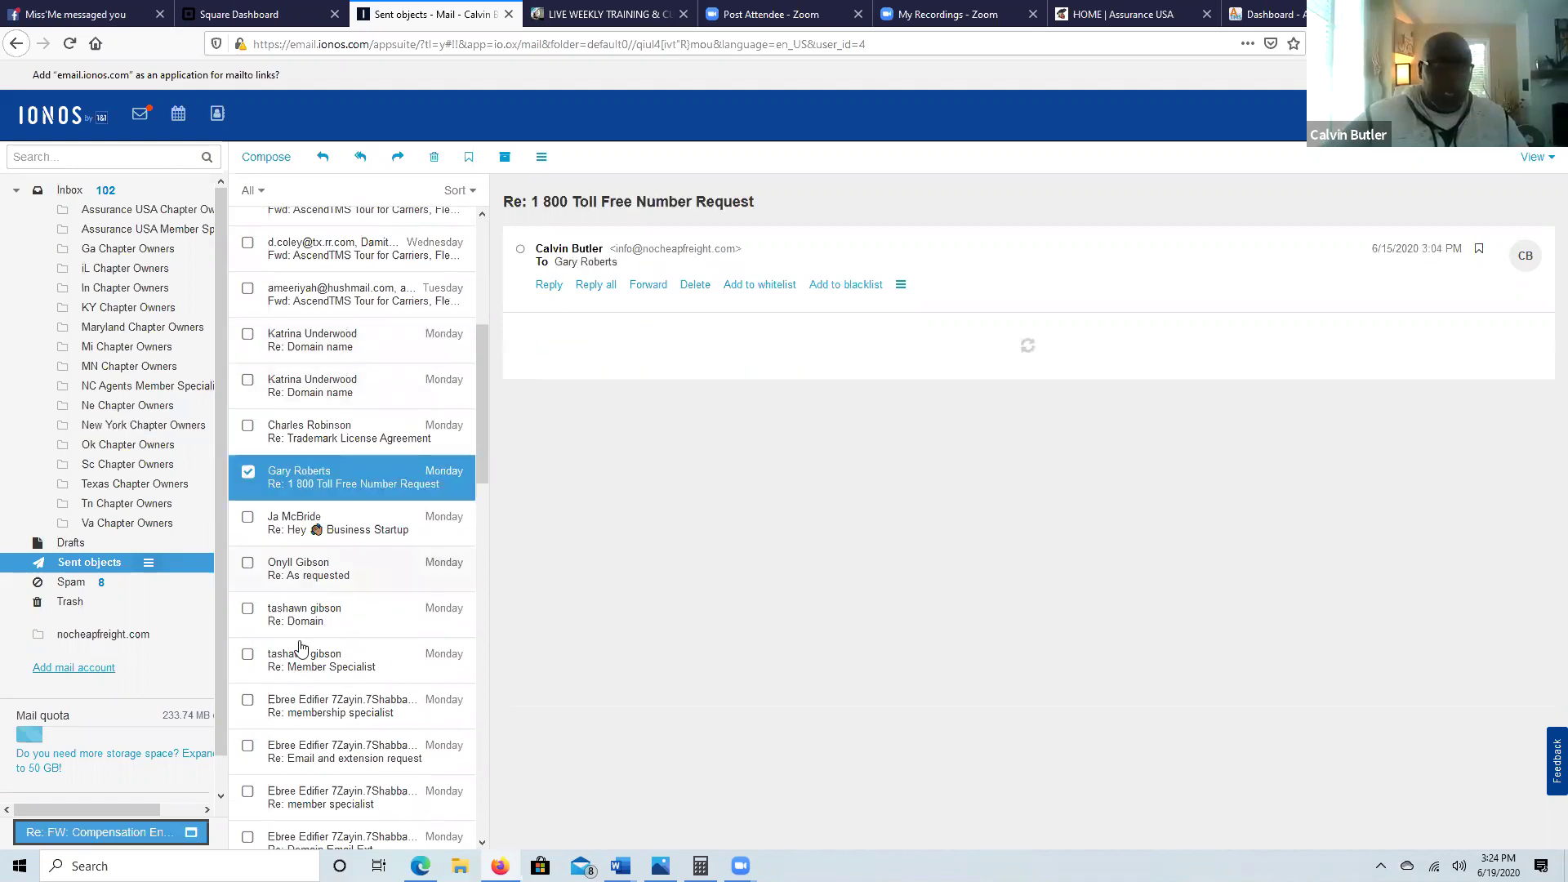
pyautogui.scroll(-4, 324, 611)
pyautogui.click(326, 571)
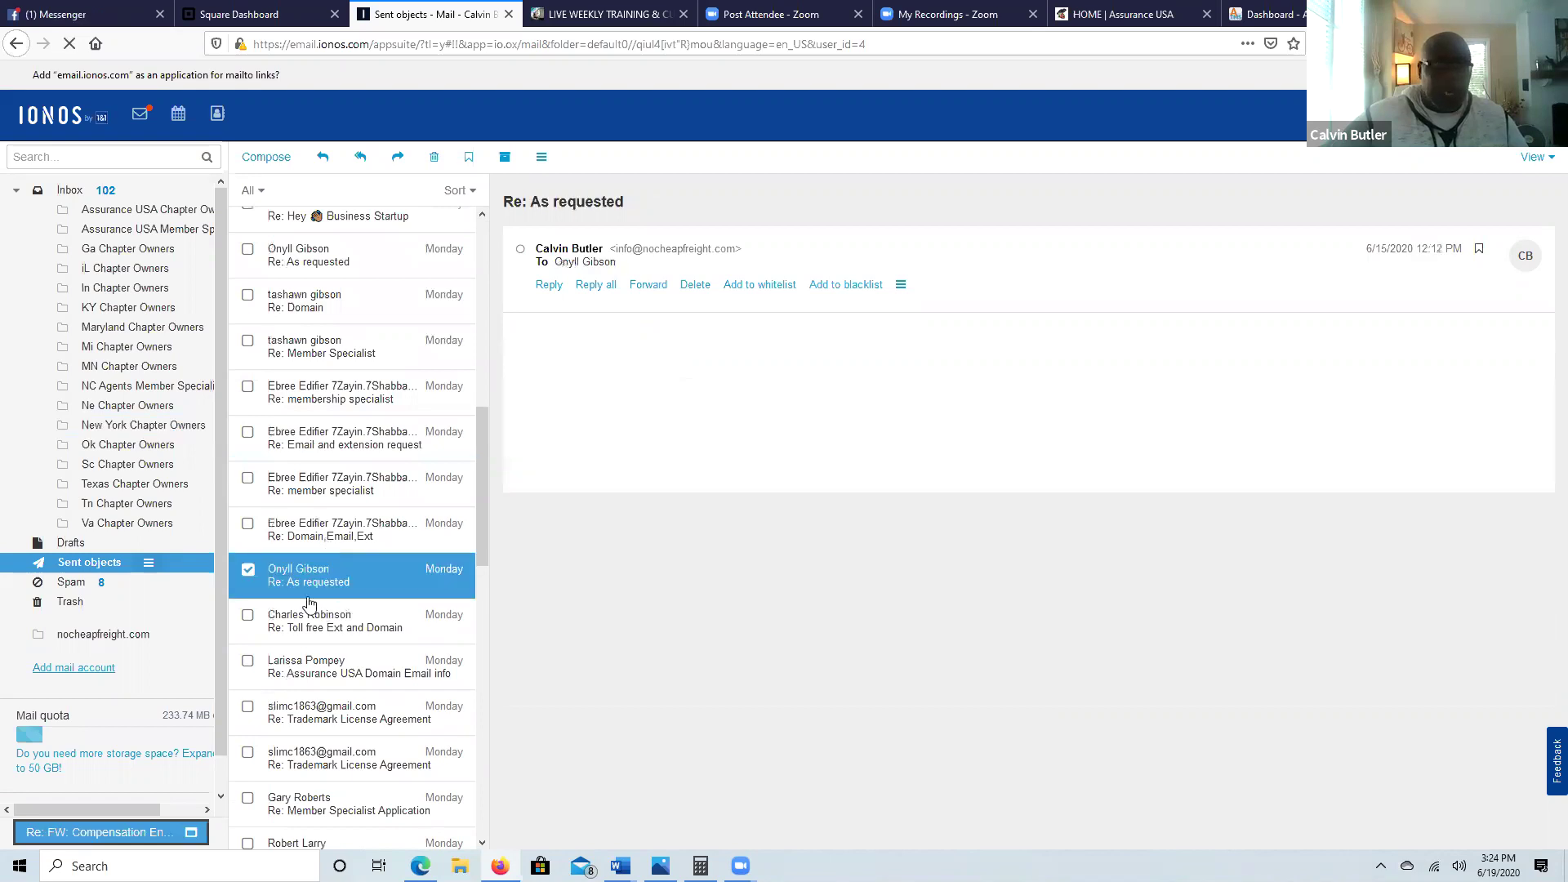
pyautogui.scroll(-5, 309, 606)
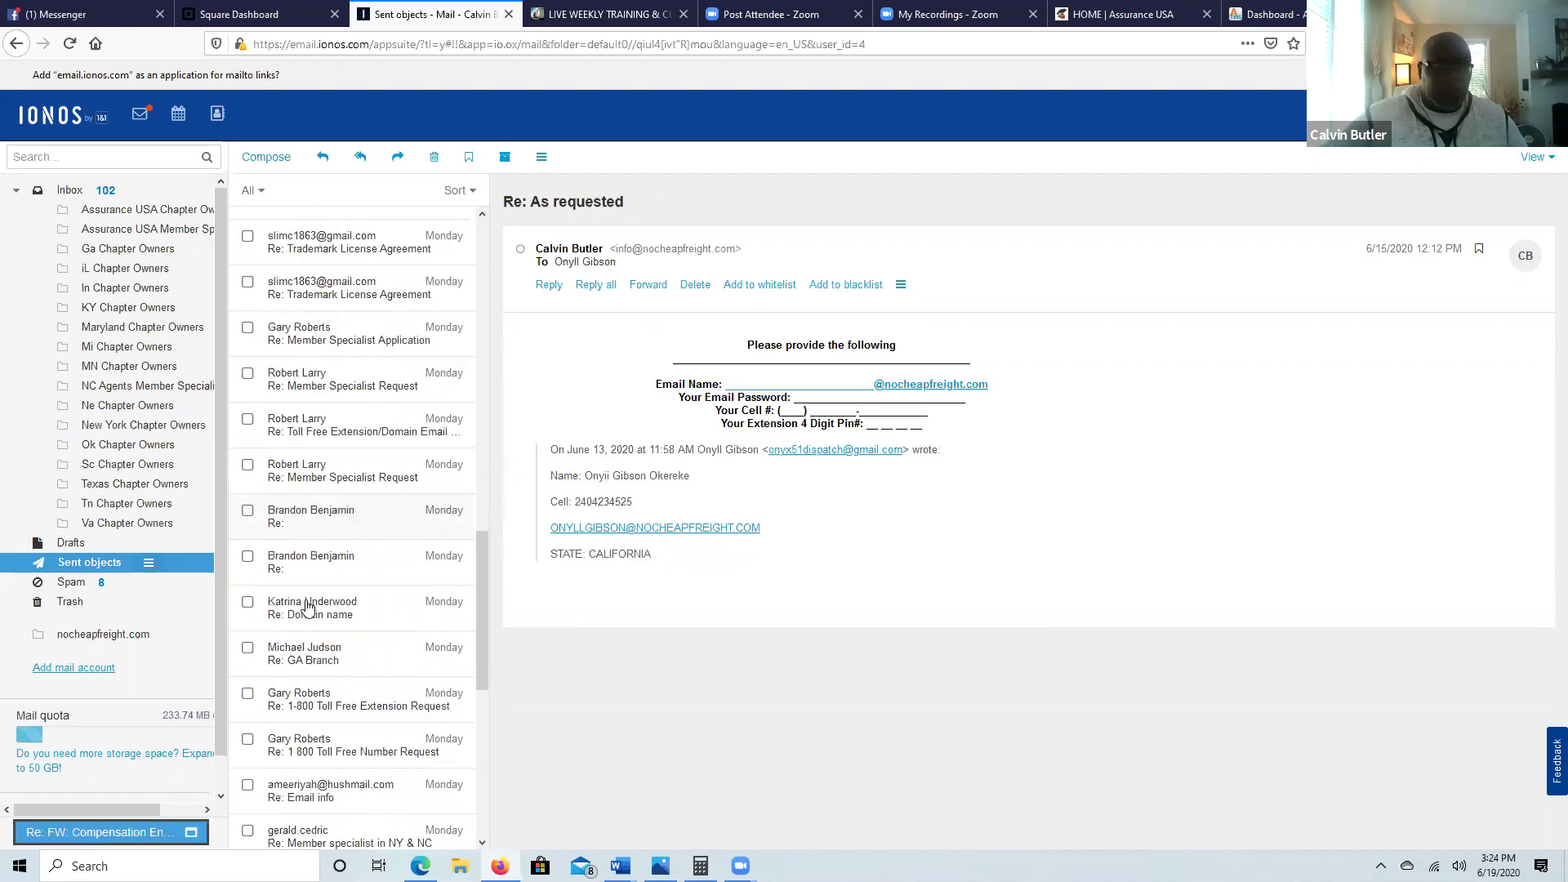
pyautogui.click(308, 606)
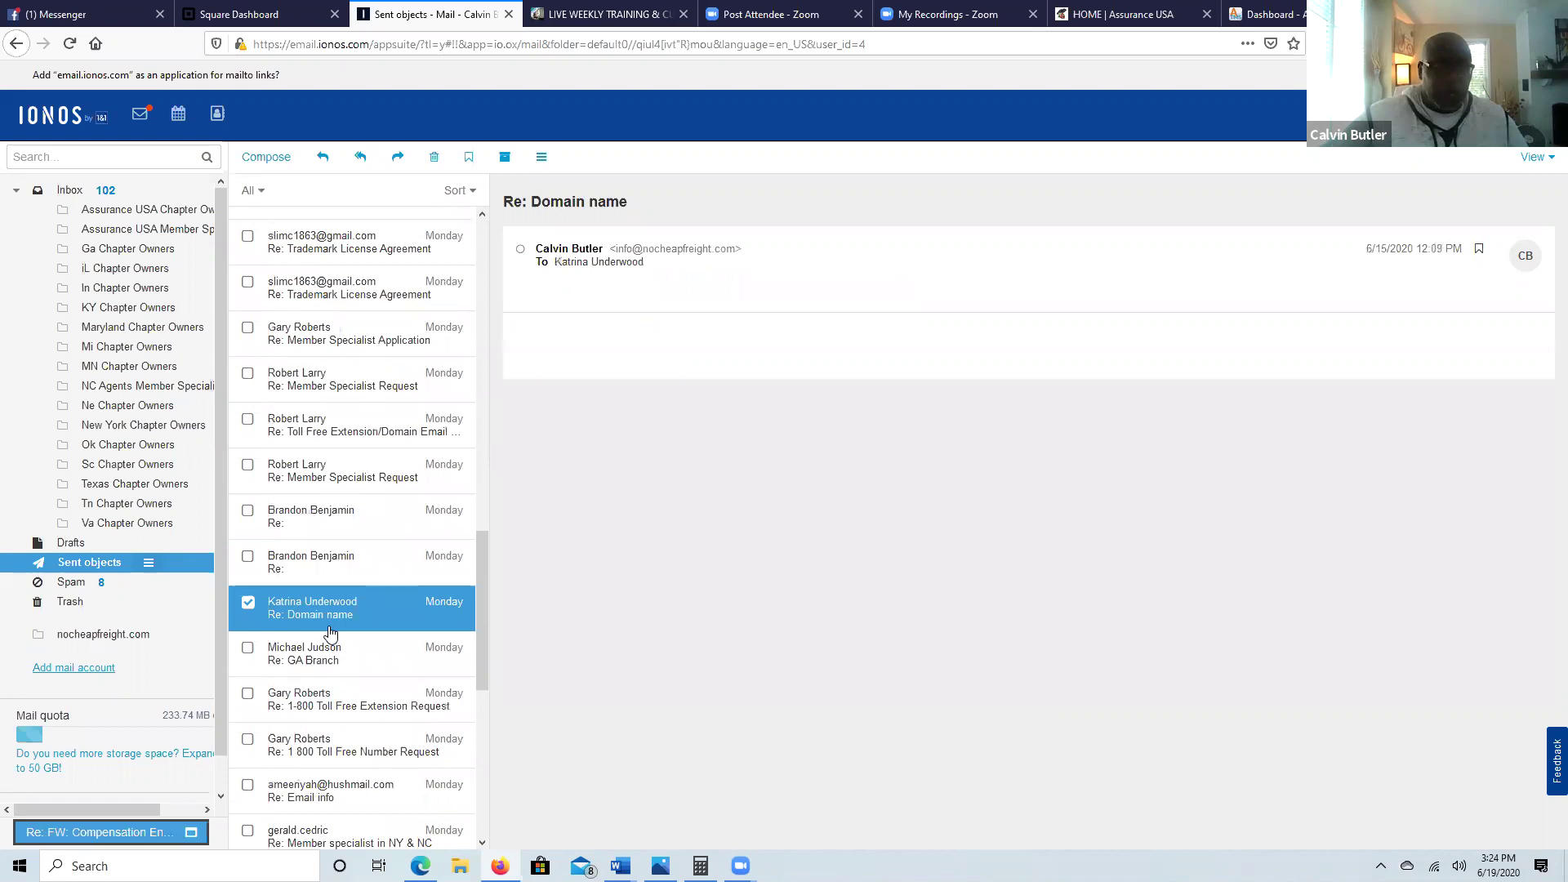
pyautogui.scroll(-6, 343, 641)
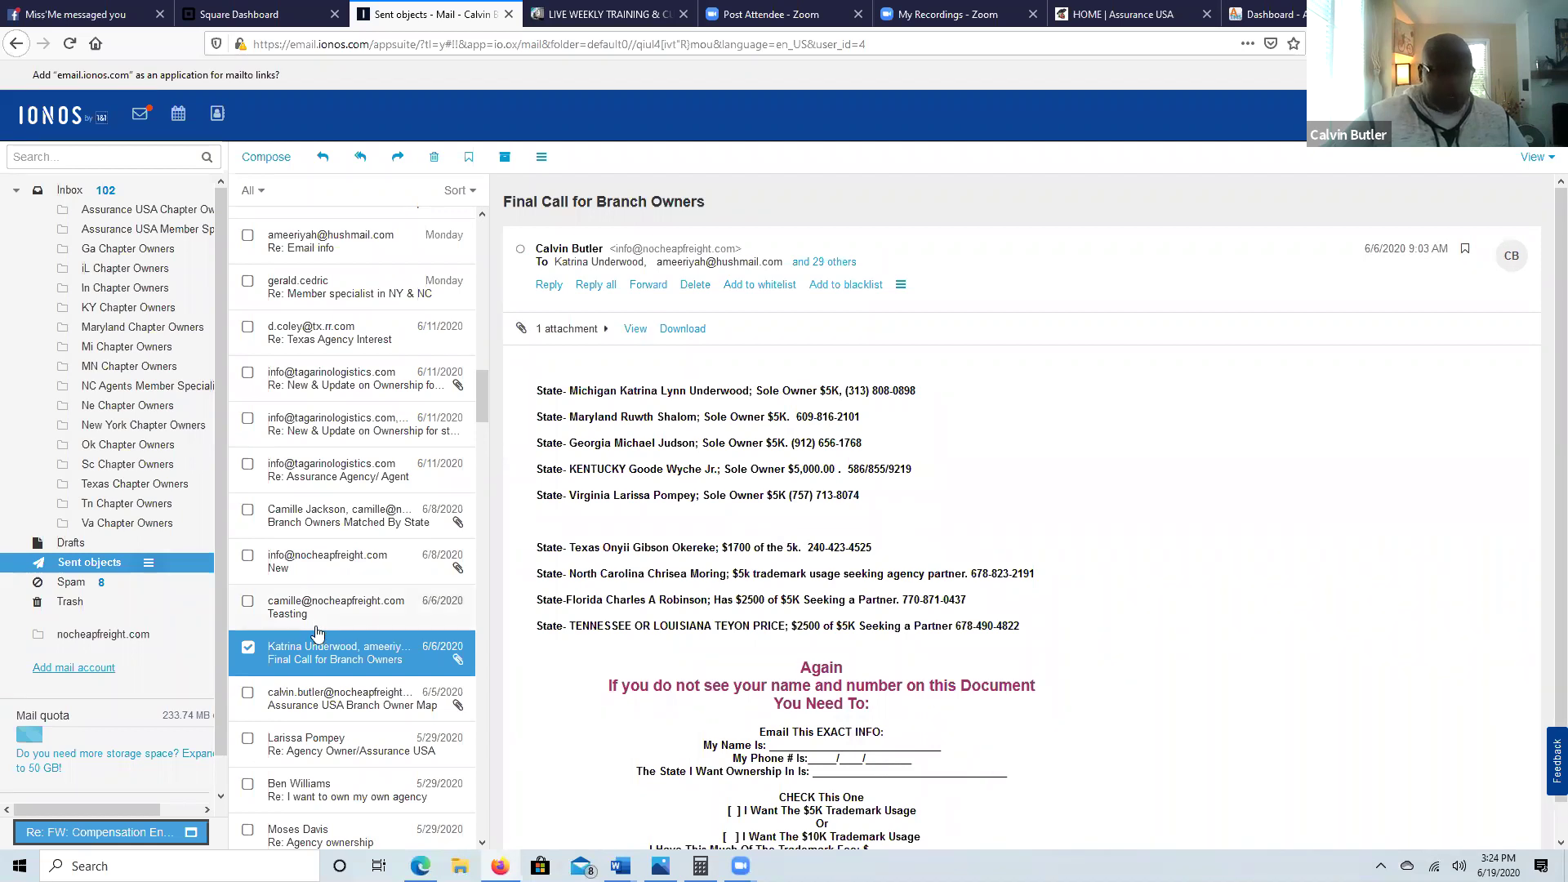
# Step: Look through the older sent mail and open the "Re: New & Update on Ownership for states" message with the chapter ownership map
pyautogui.scroll(-6, 316, 633)
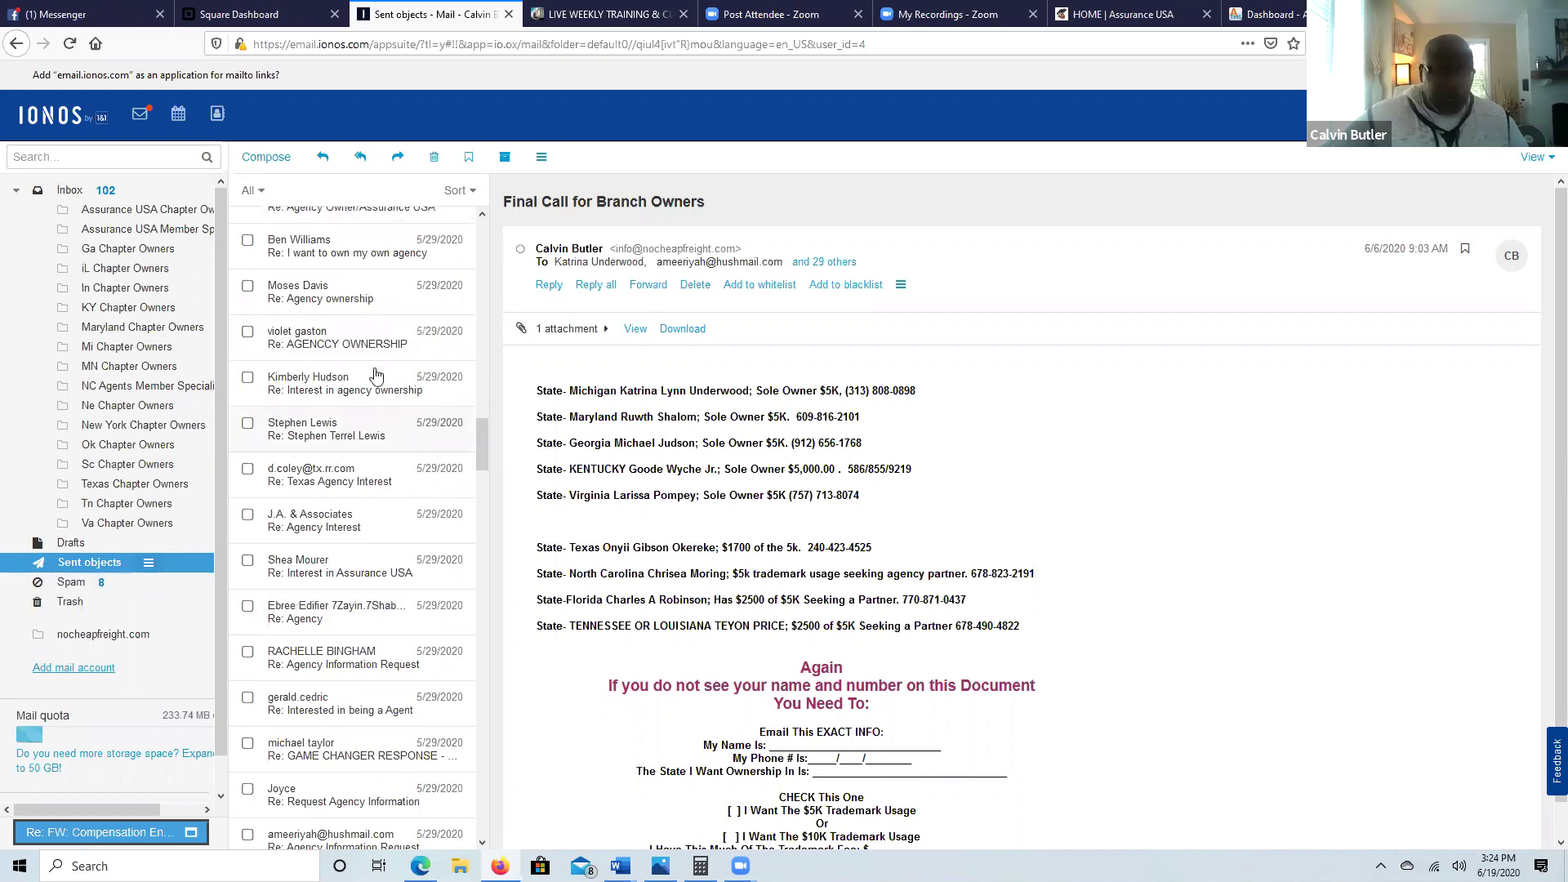
pyautogui.scroll(5, 376, 376)
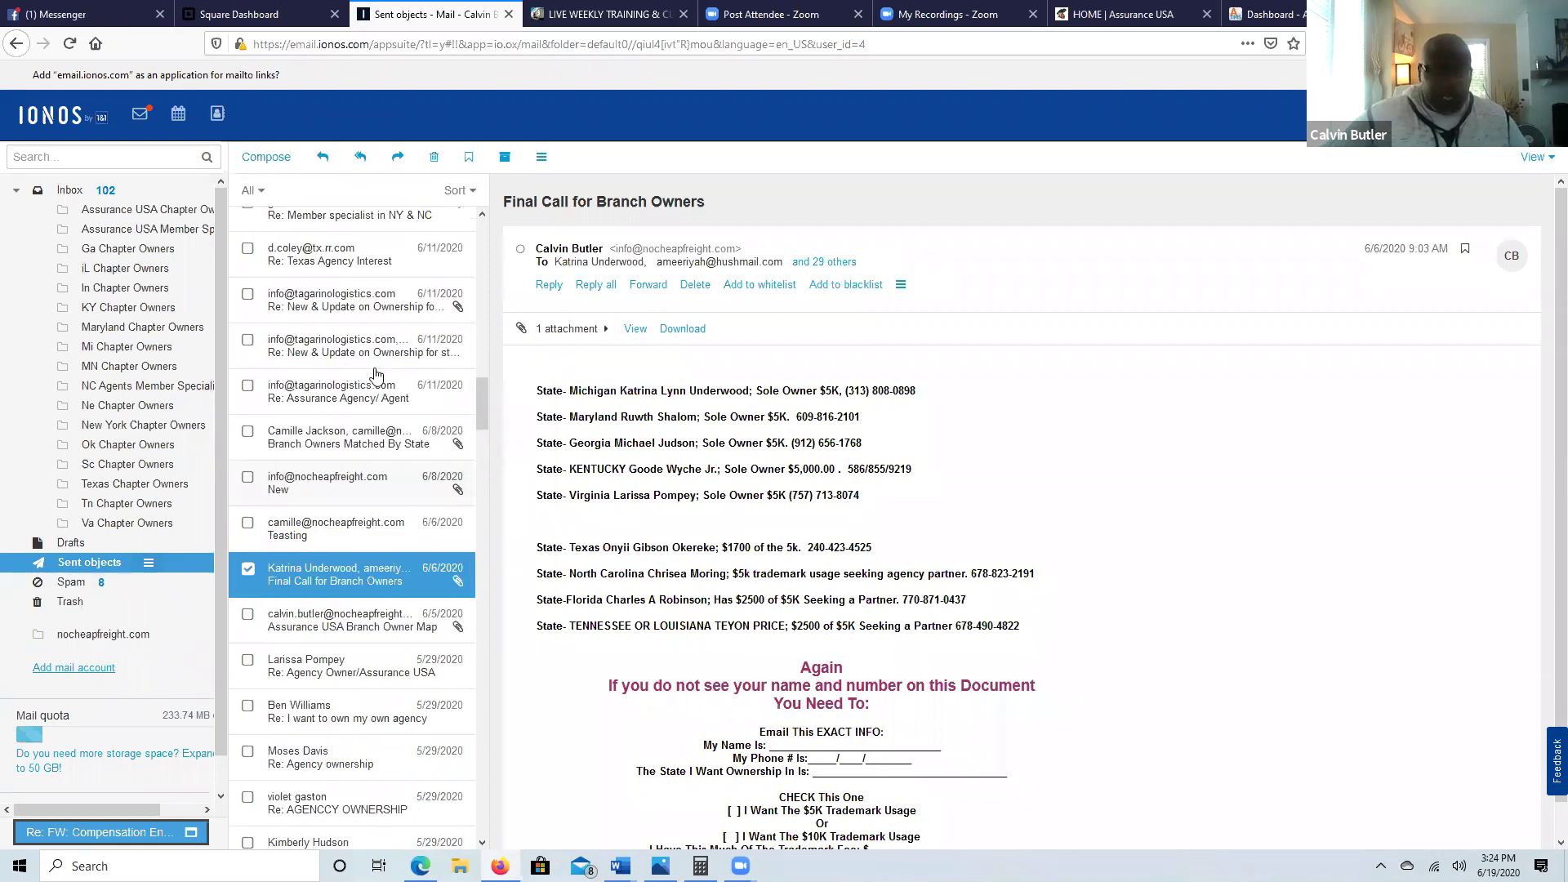
pyautogui.scroll(1, 375, 375)
pyautogui.click(376, 375)
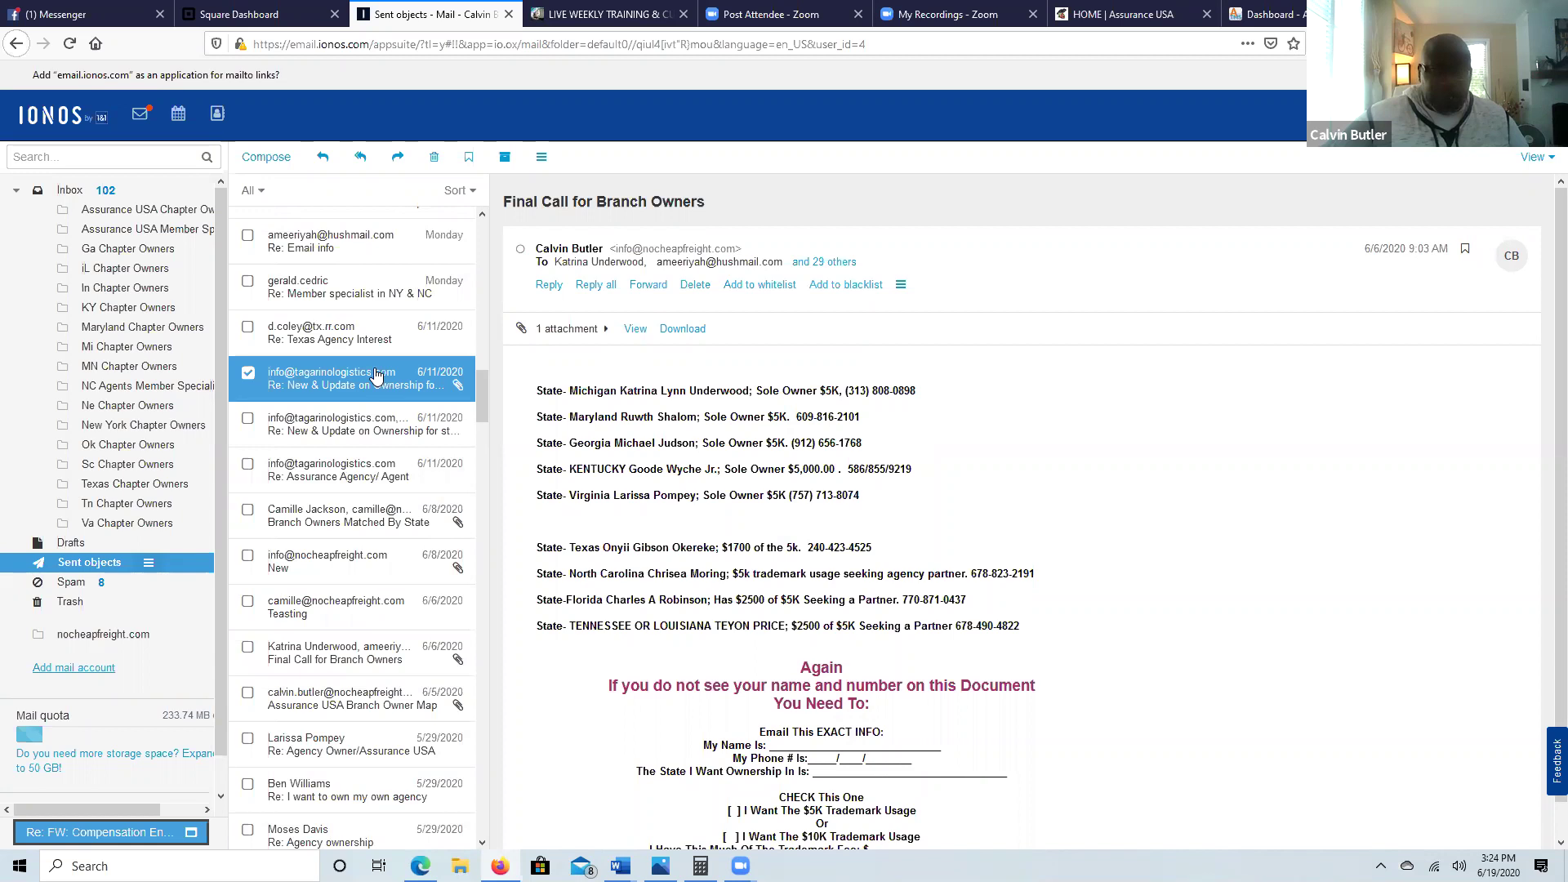
pyautogui.click(367, 423)
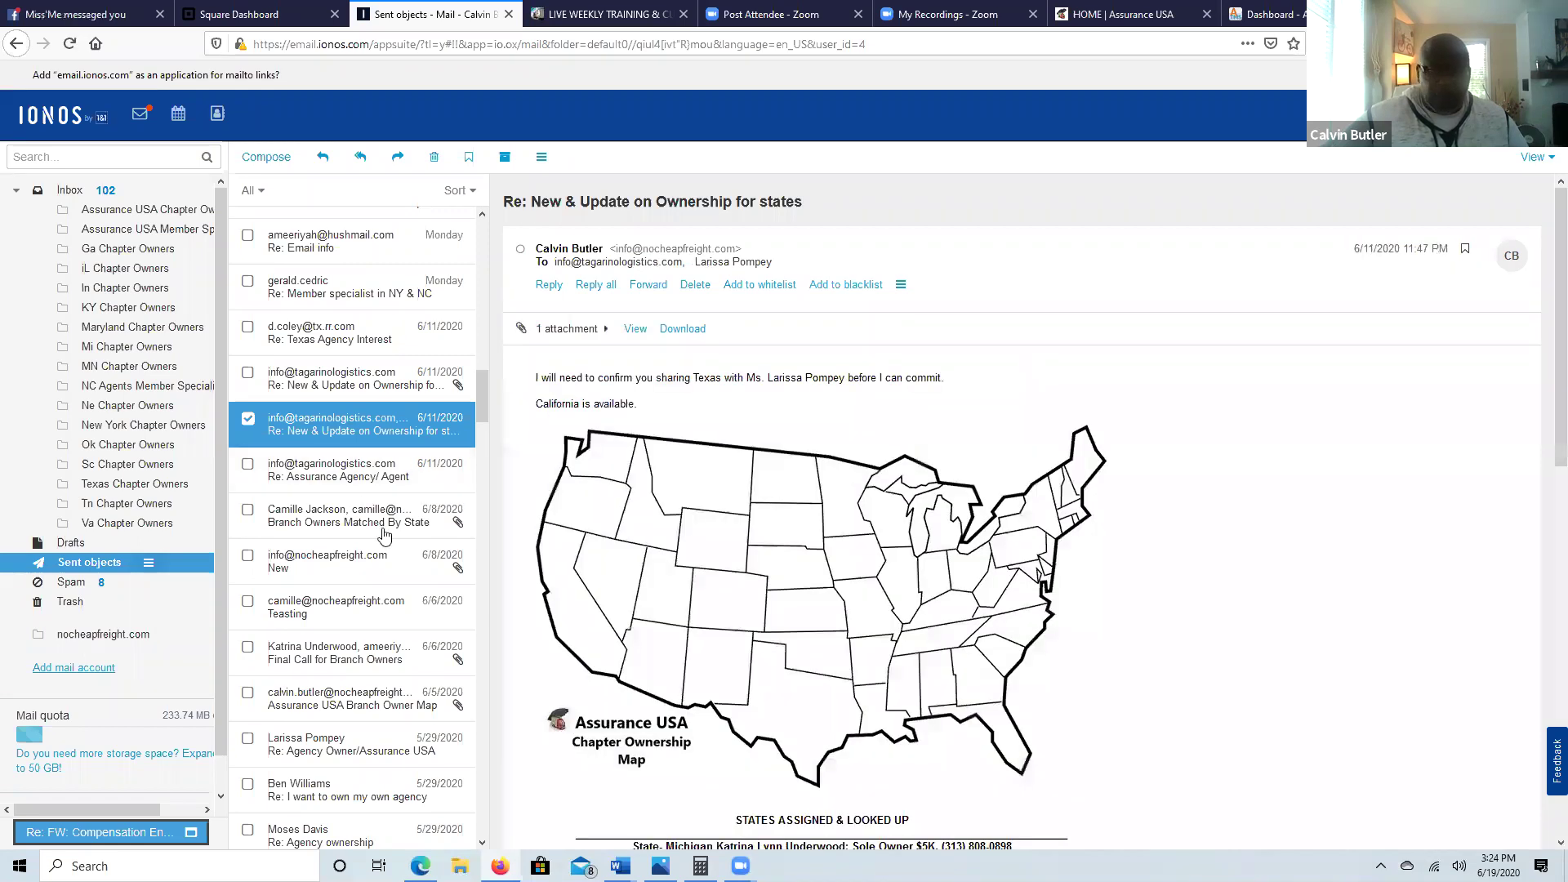
# Step: Open the sent "Re: Assurance Agency/ Agent" message and read its lists of assigned states and owners seeking partners
pyautogui.click(371, 469)
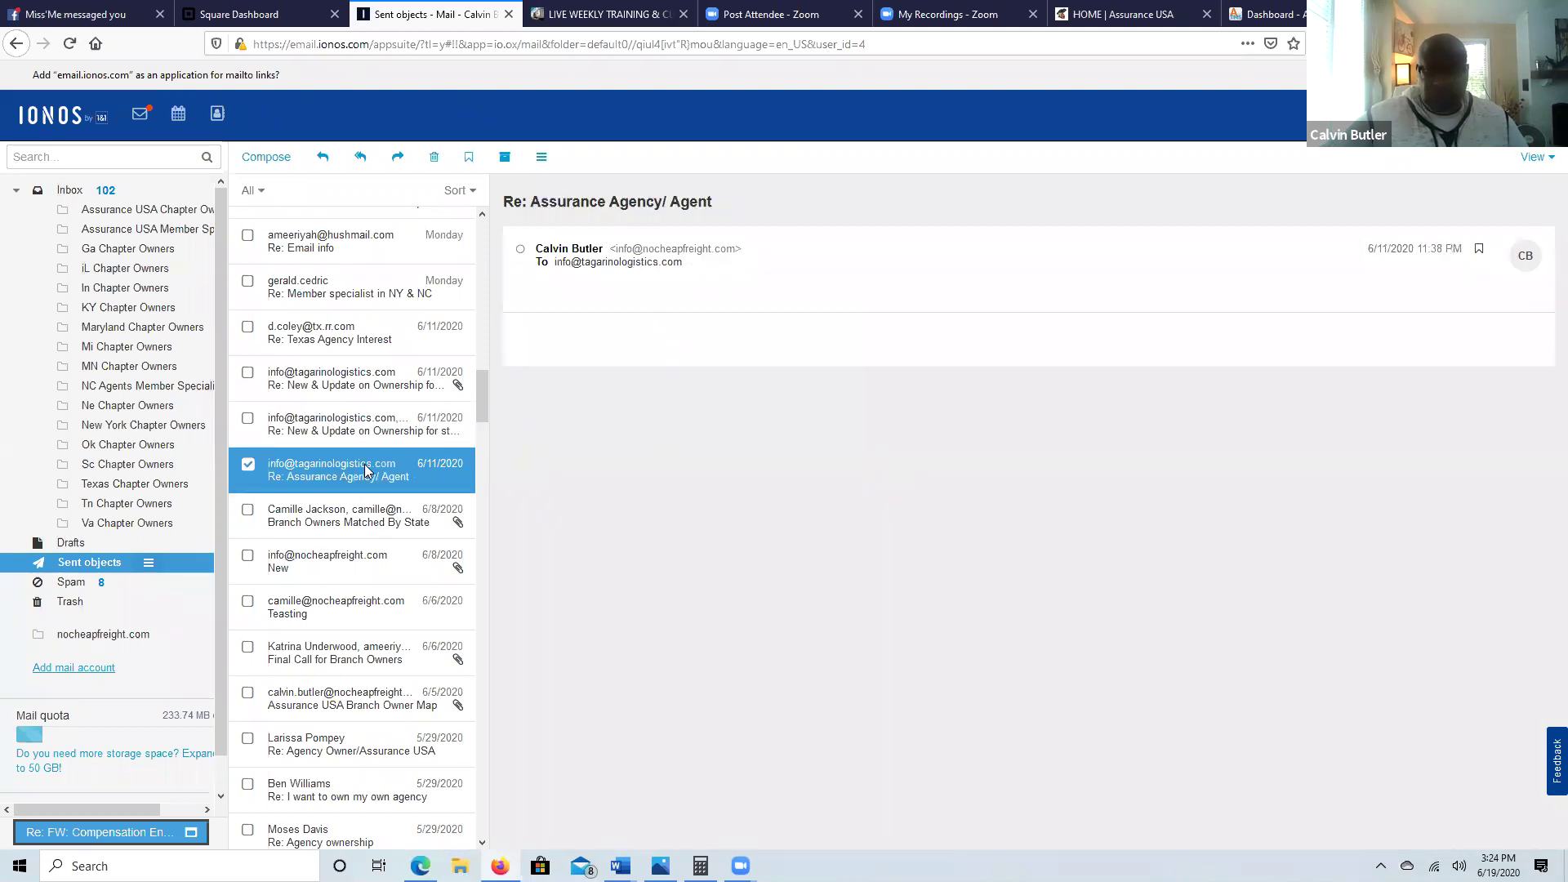
pyautogui.scroll(-1, 777, 447)
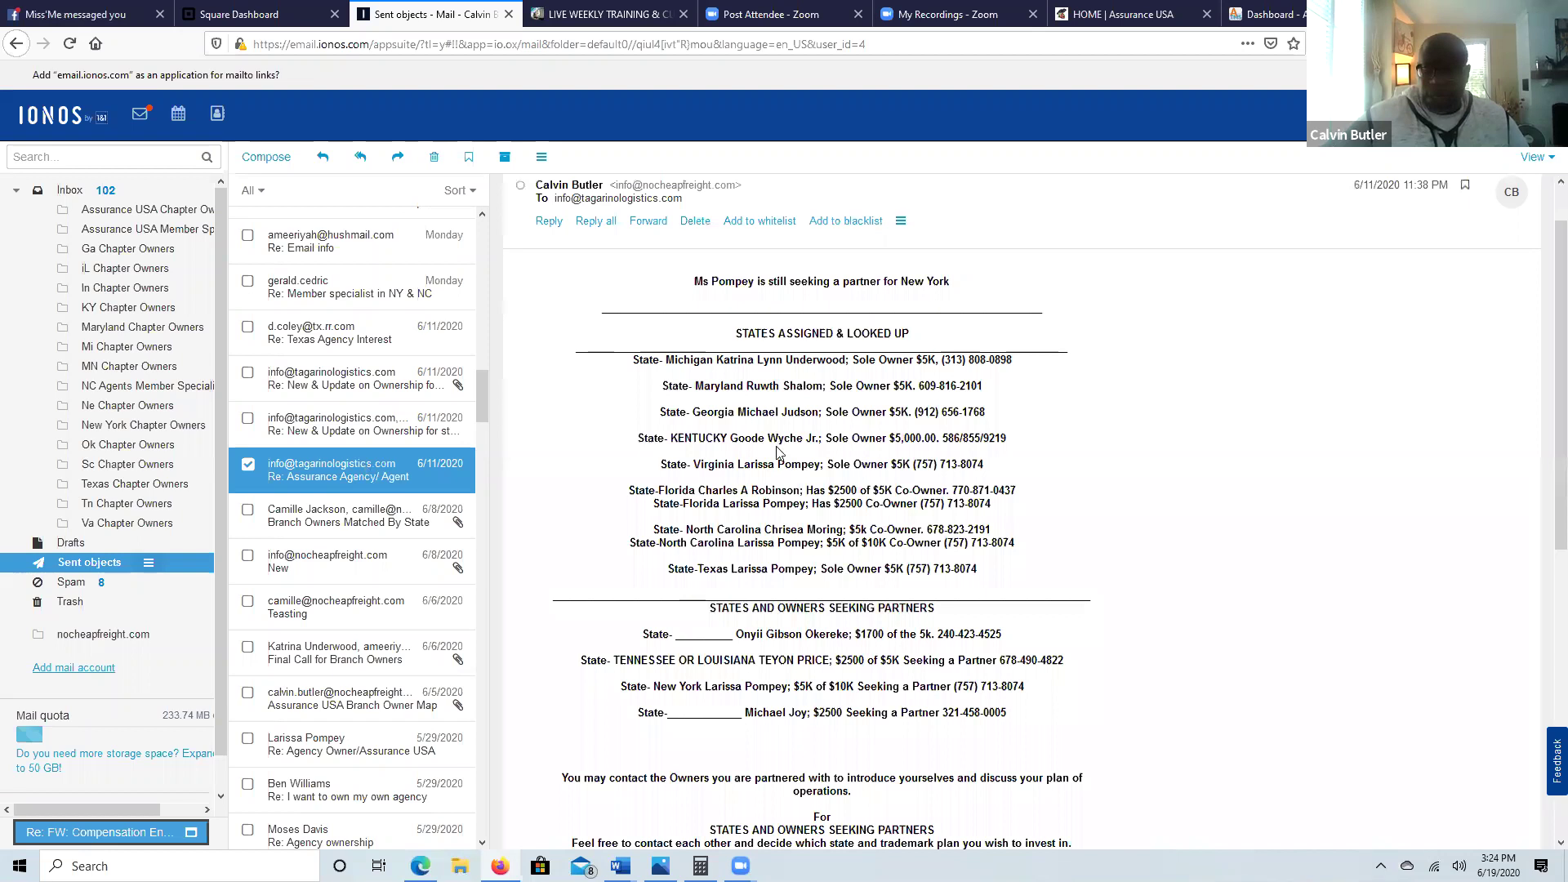
pyautogui.scroll(-2, 777, 448)
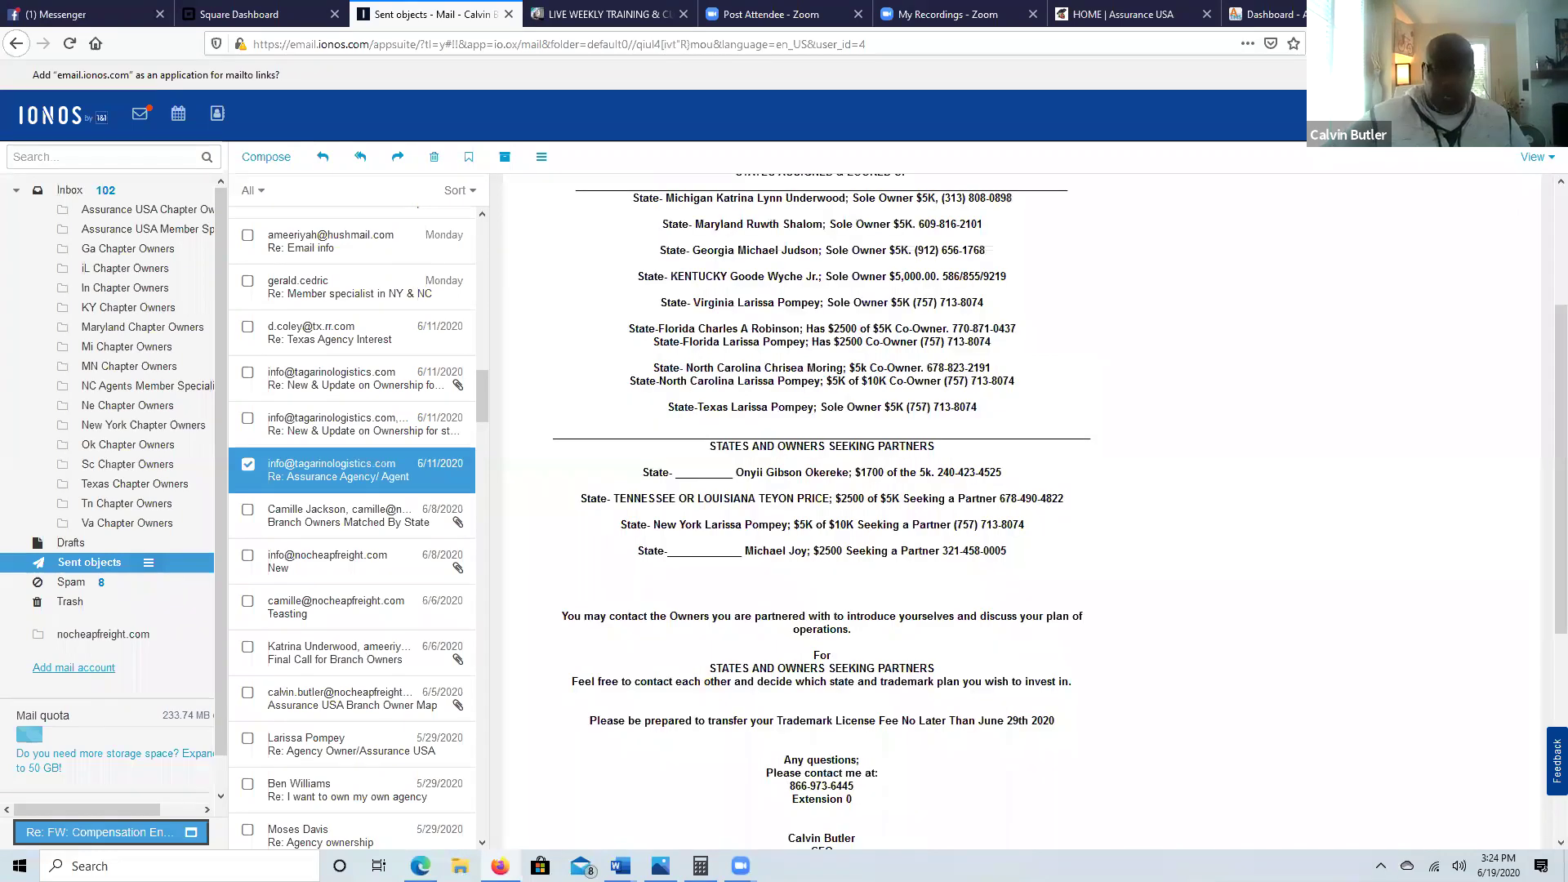
# Step: Preview the open Word documents, including the Assurance USA branch owner map and the flatbed load list, and return to the webmail
pyautogui.moveTo(620, 866)
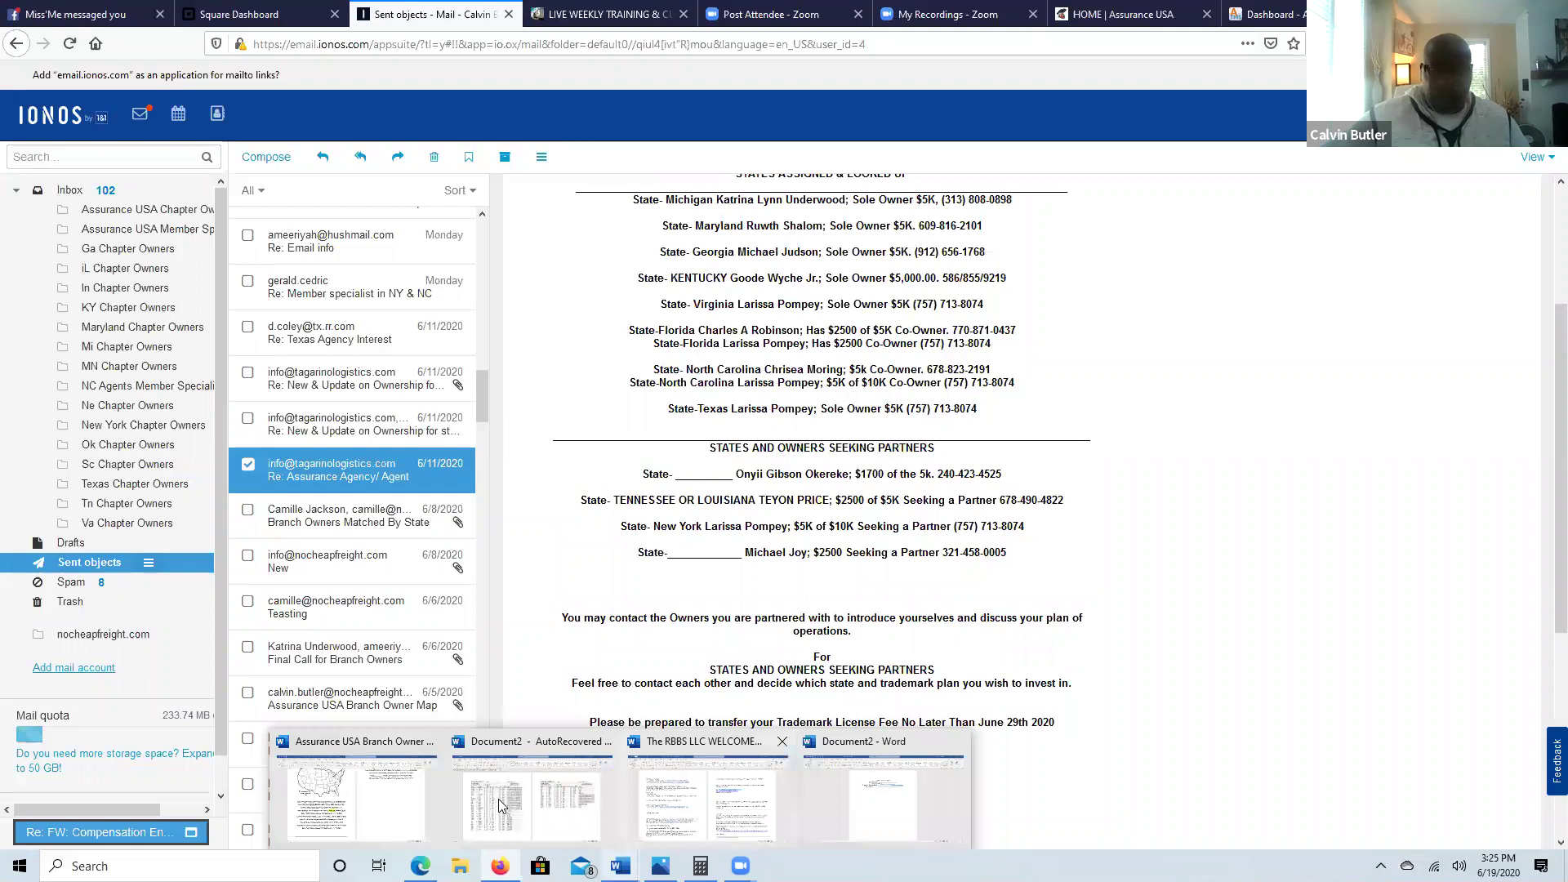
pyautogui.moveTo(423, 797)
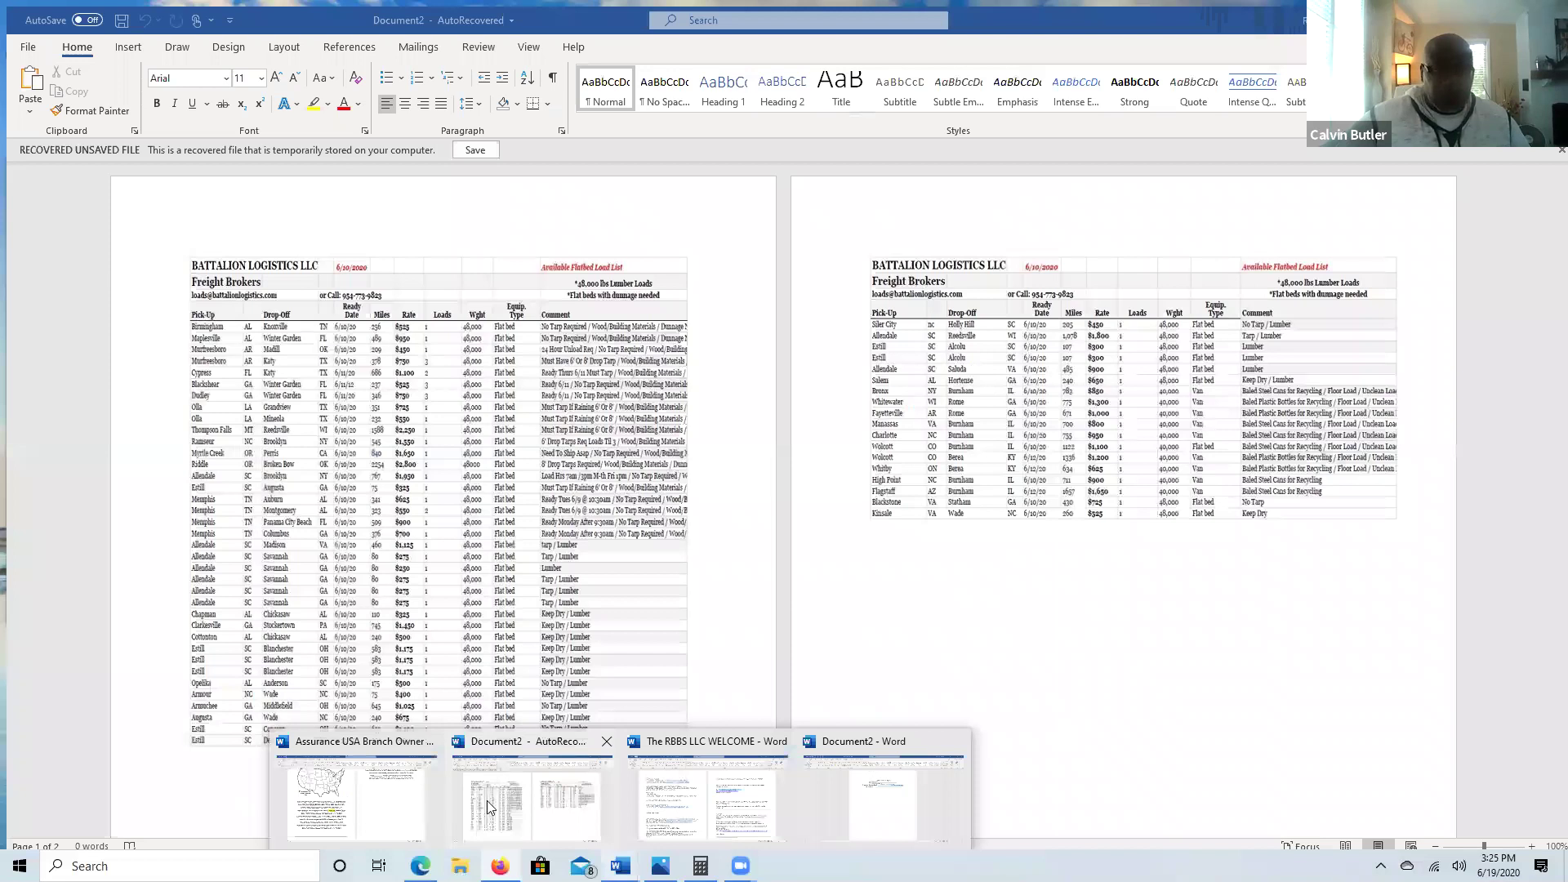
pyautogui.moveTo(355, 797)
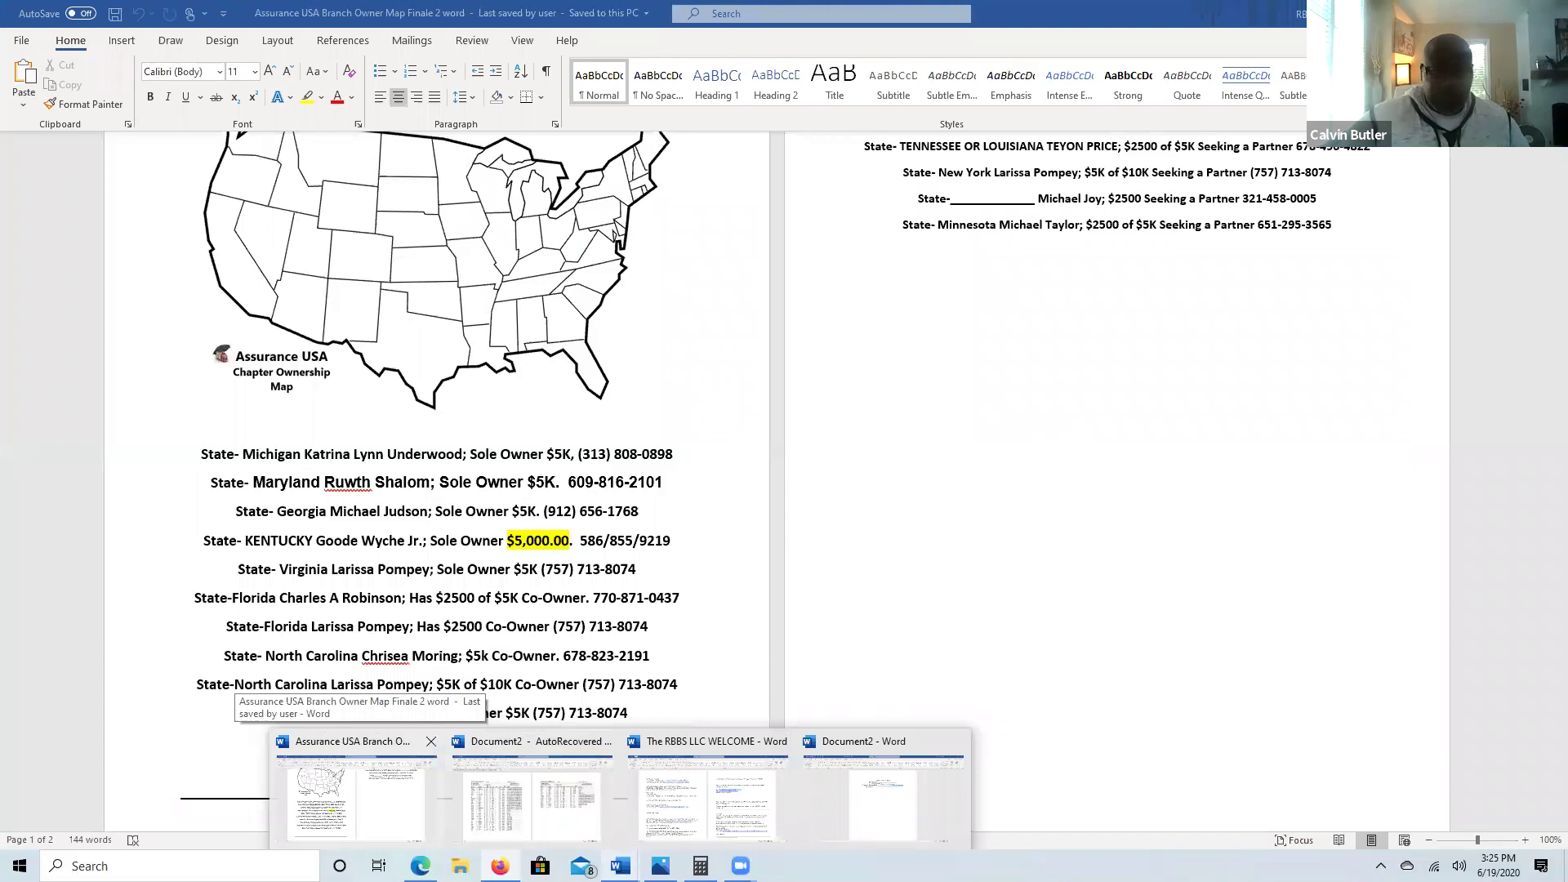
pyautogui.click(531, 796)
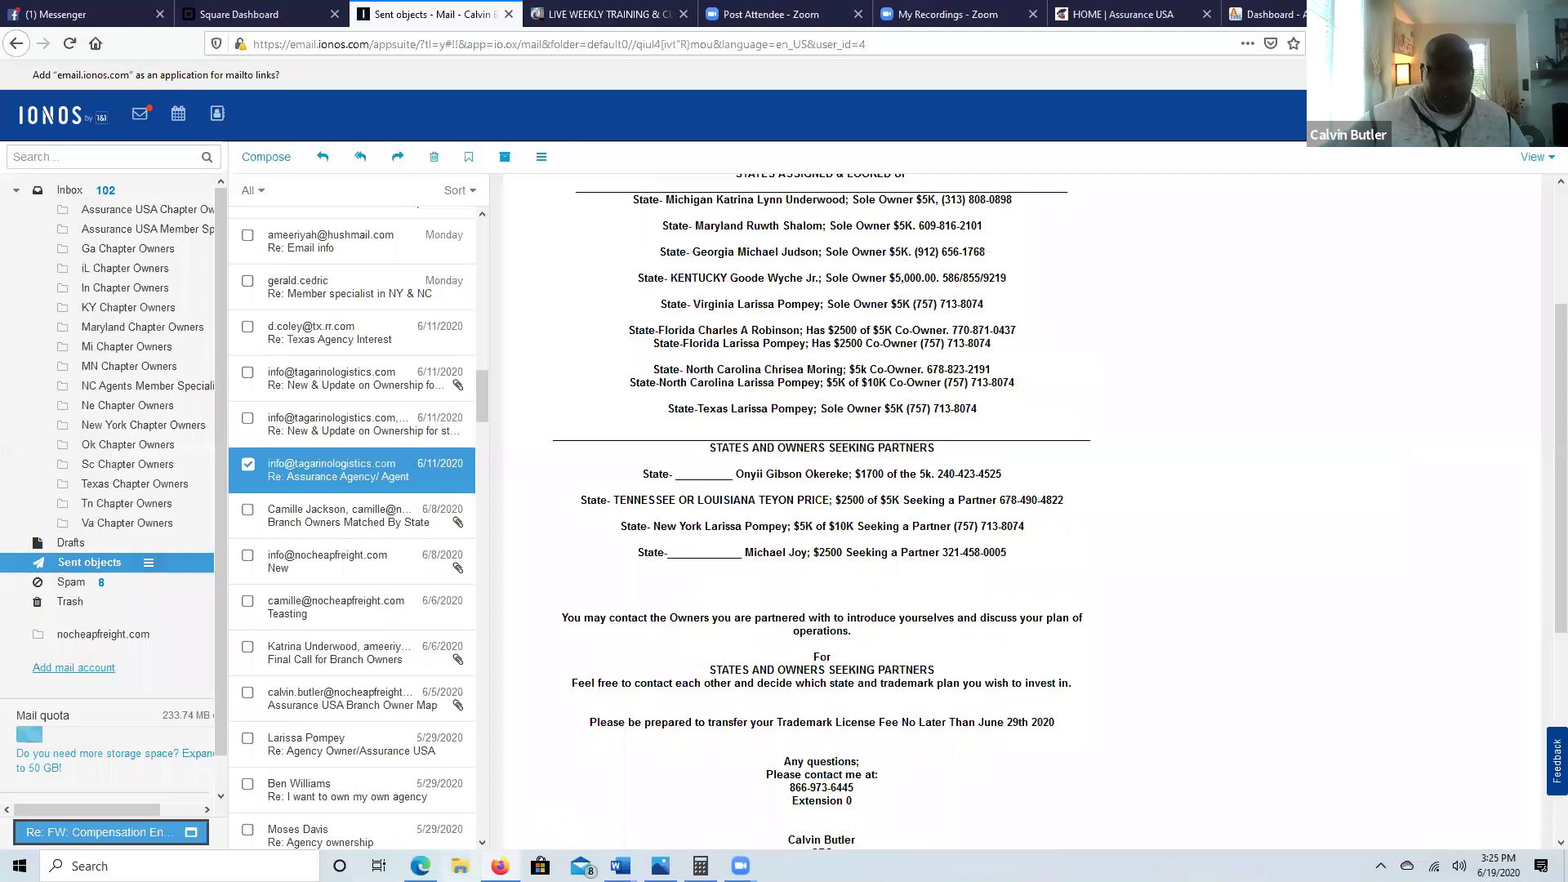
pyautogui.moveTo(500, 866)
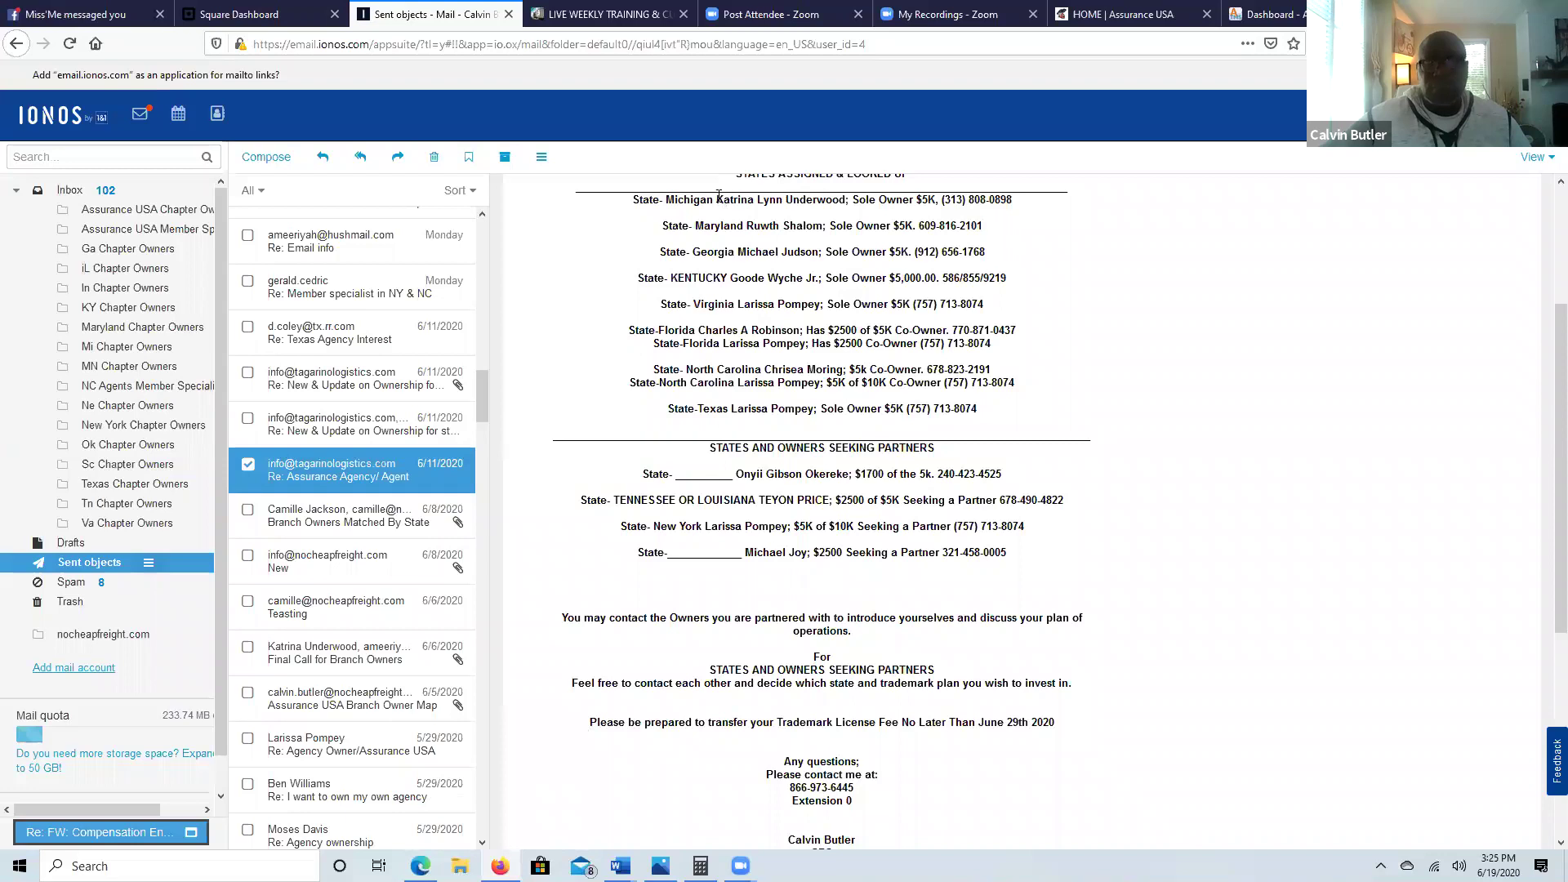
# Step: Reread the state ownership lists in the "Re: Assurance Agency/ Agent" message, and open the Downloads folder in File Explorer
pyautogui.scroll(-5, 718, 196)
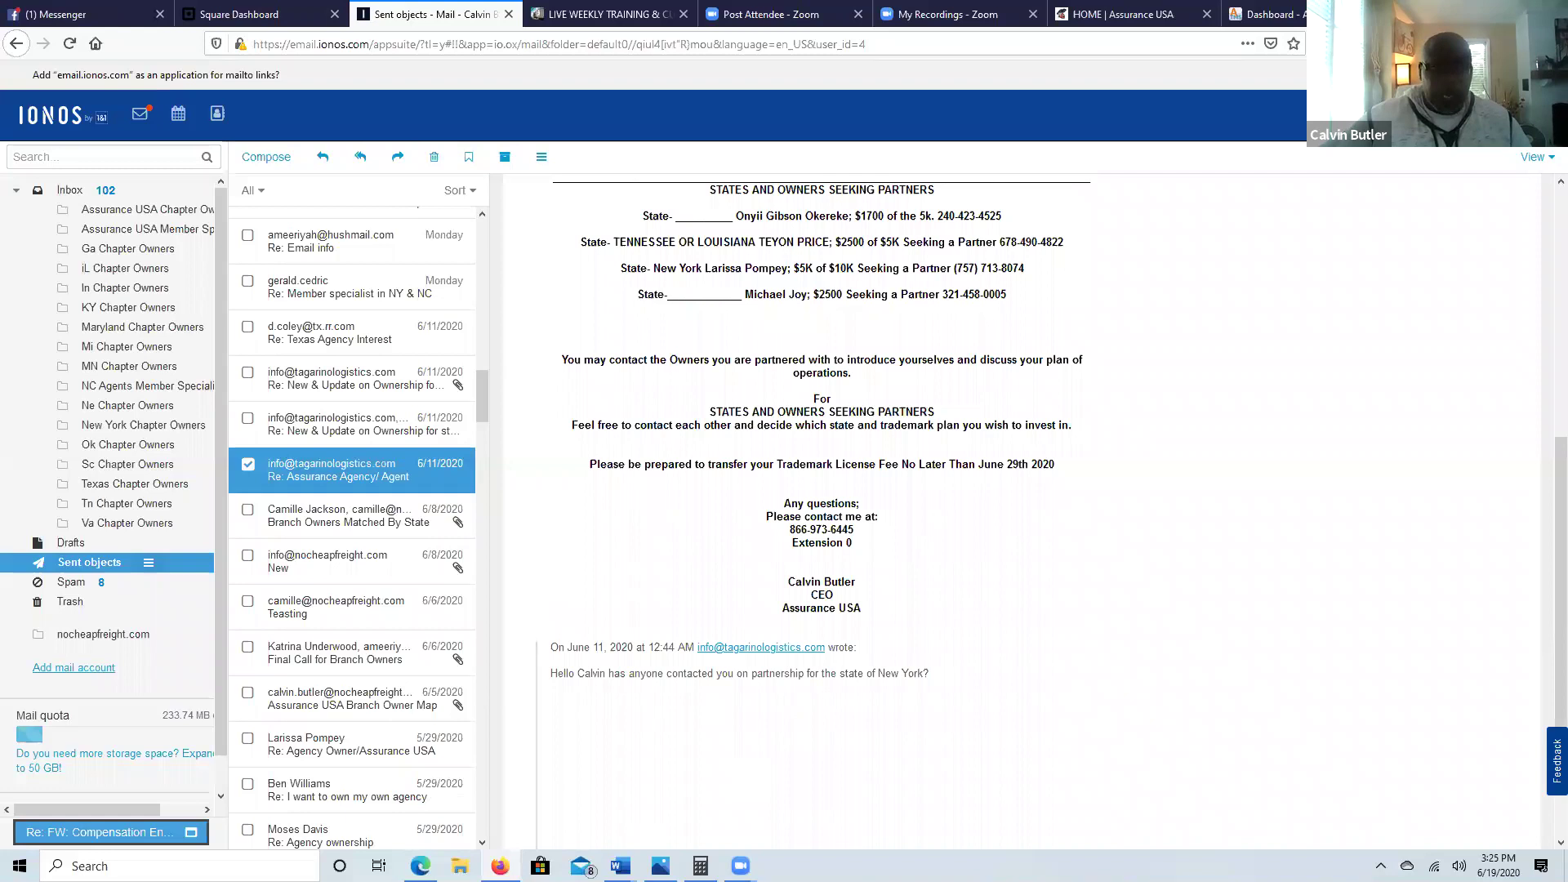
pyautogui.scroll(7, 822, 507)
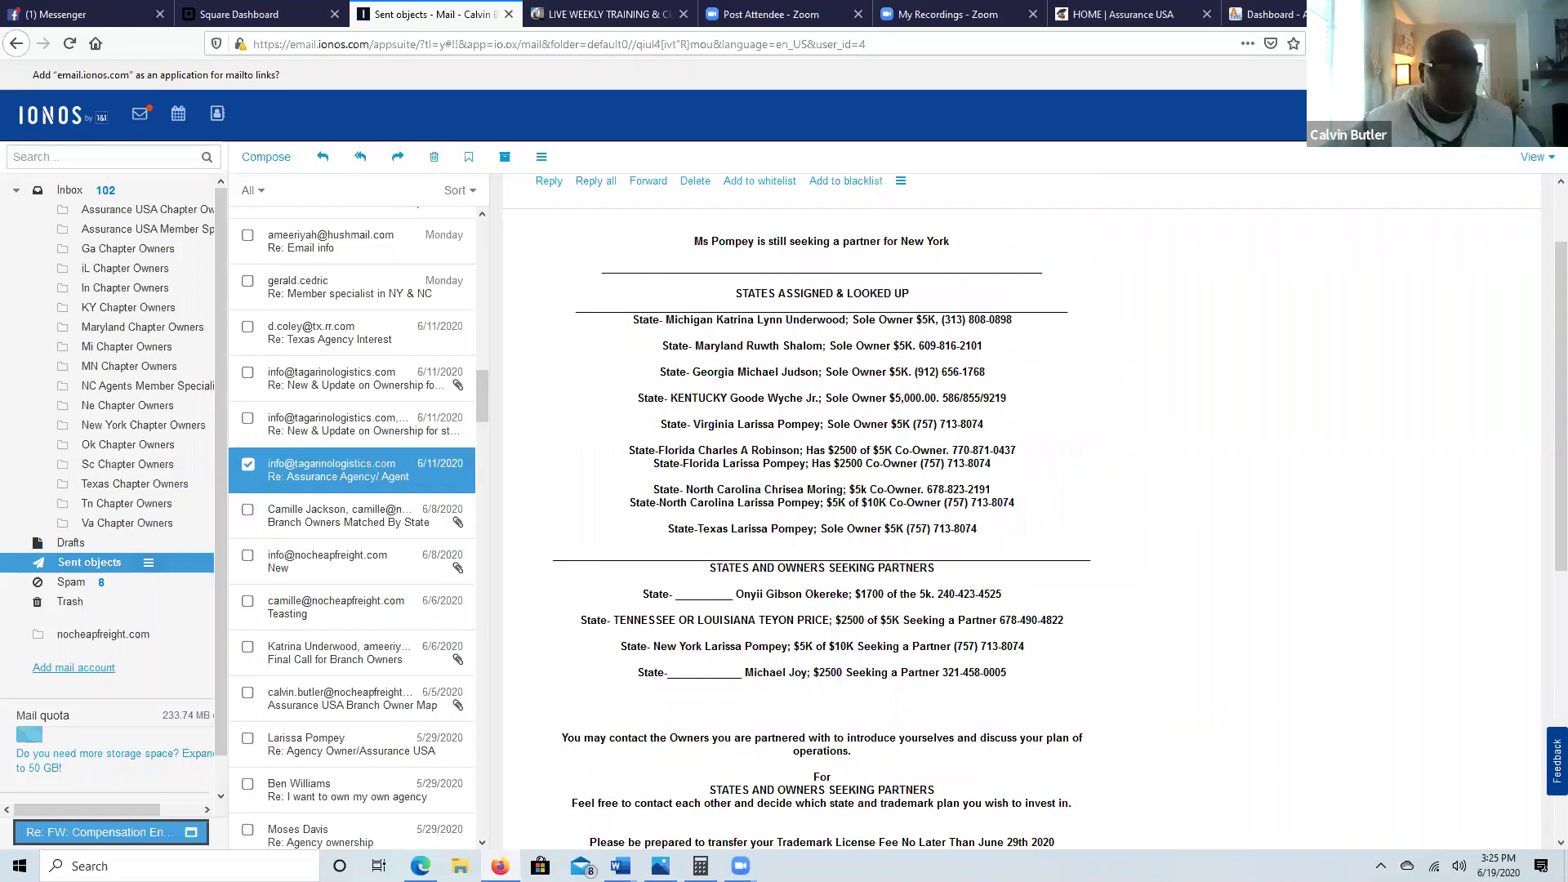
pyautogui.scroll(2, 821, 506)
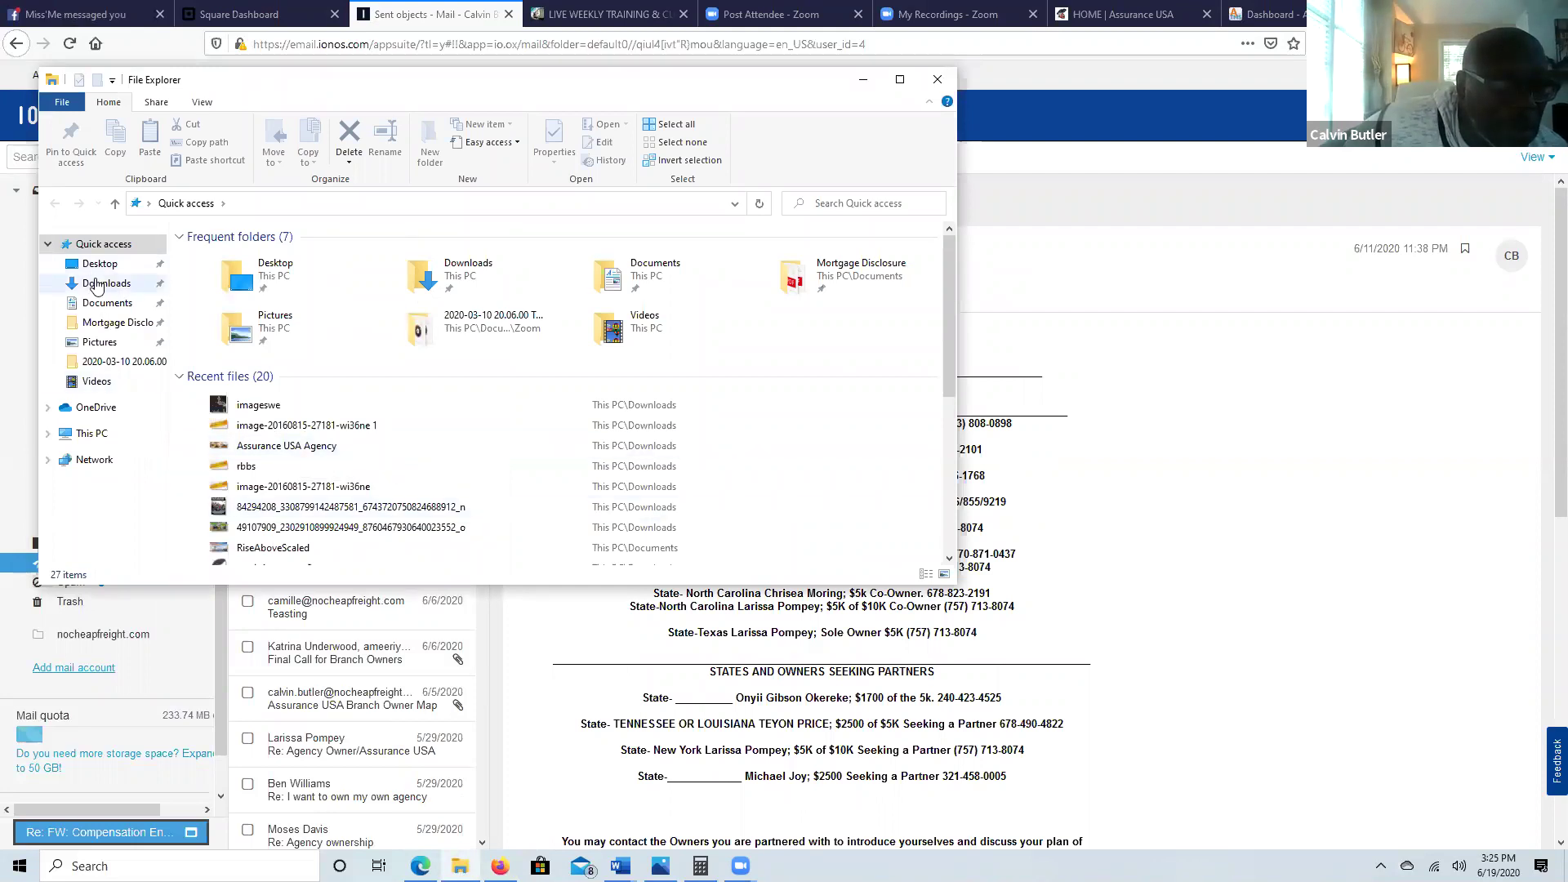
pyautogui.click(96, 285)
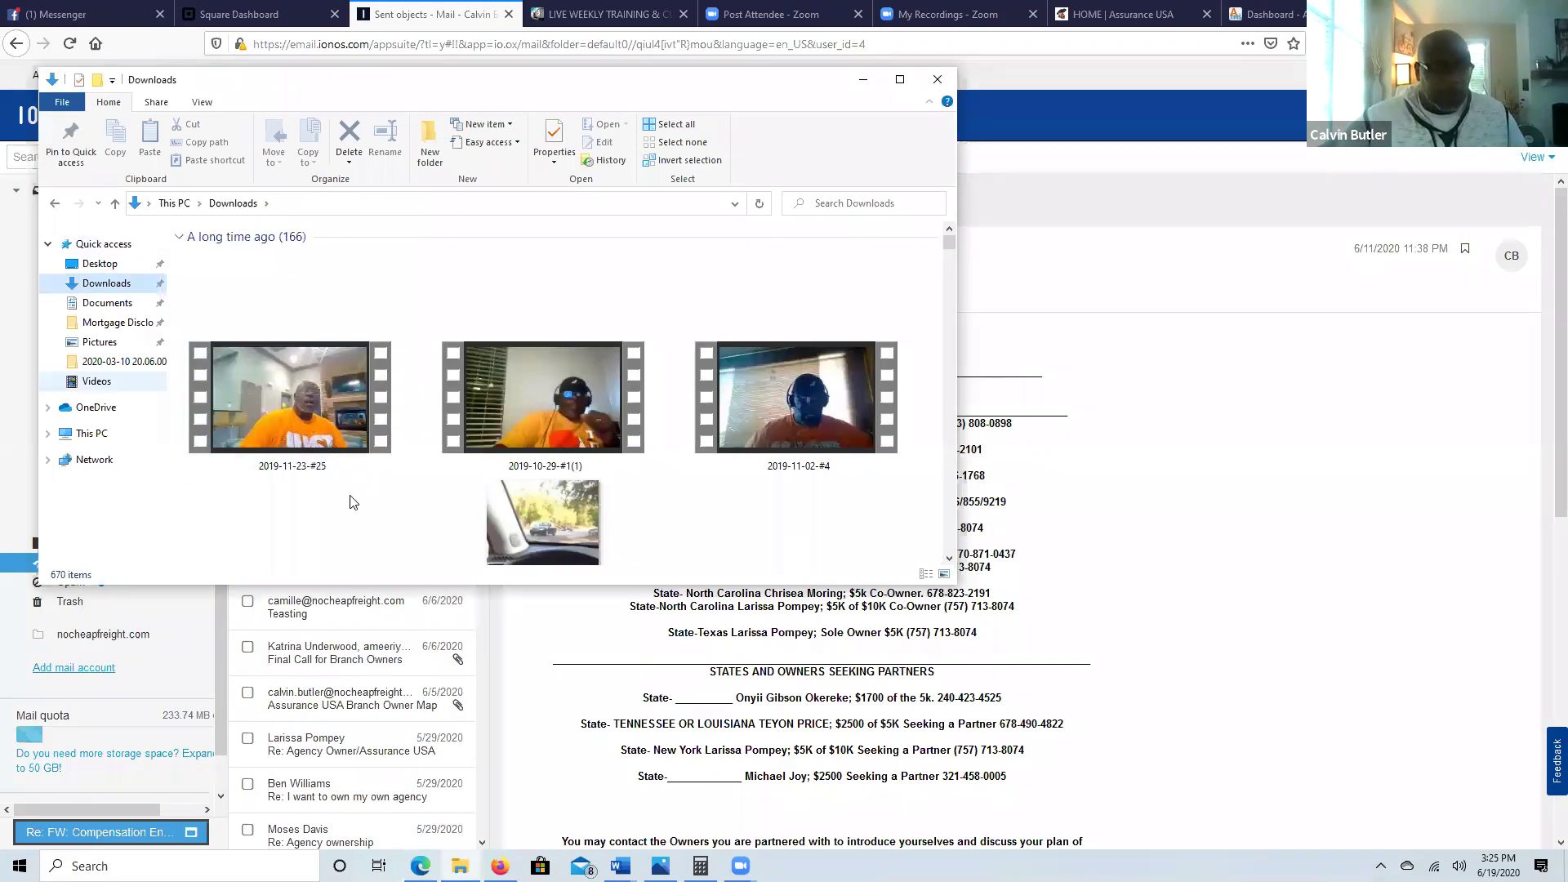
# Step: Close the Downloads window, check the recent files in the Office app, and return to the webmail
pyautogui.hotkey('alt', 'F4')
pyautogui.press('super')
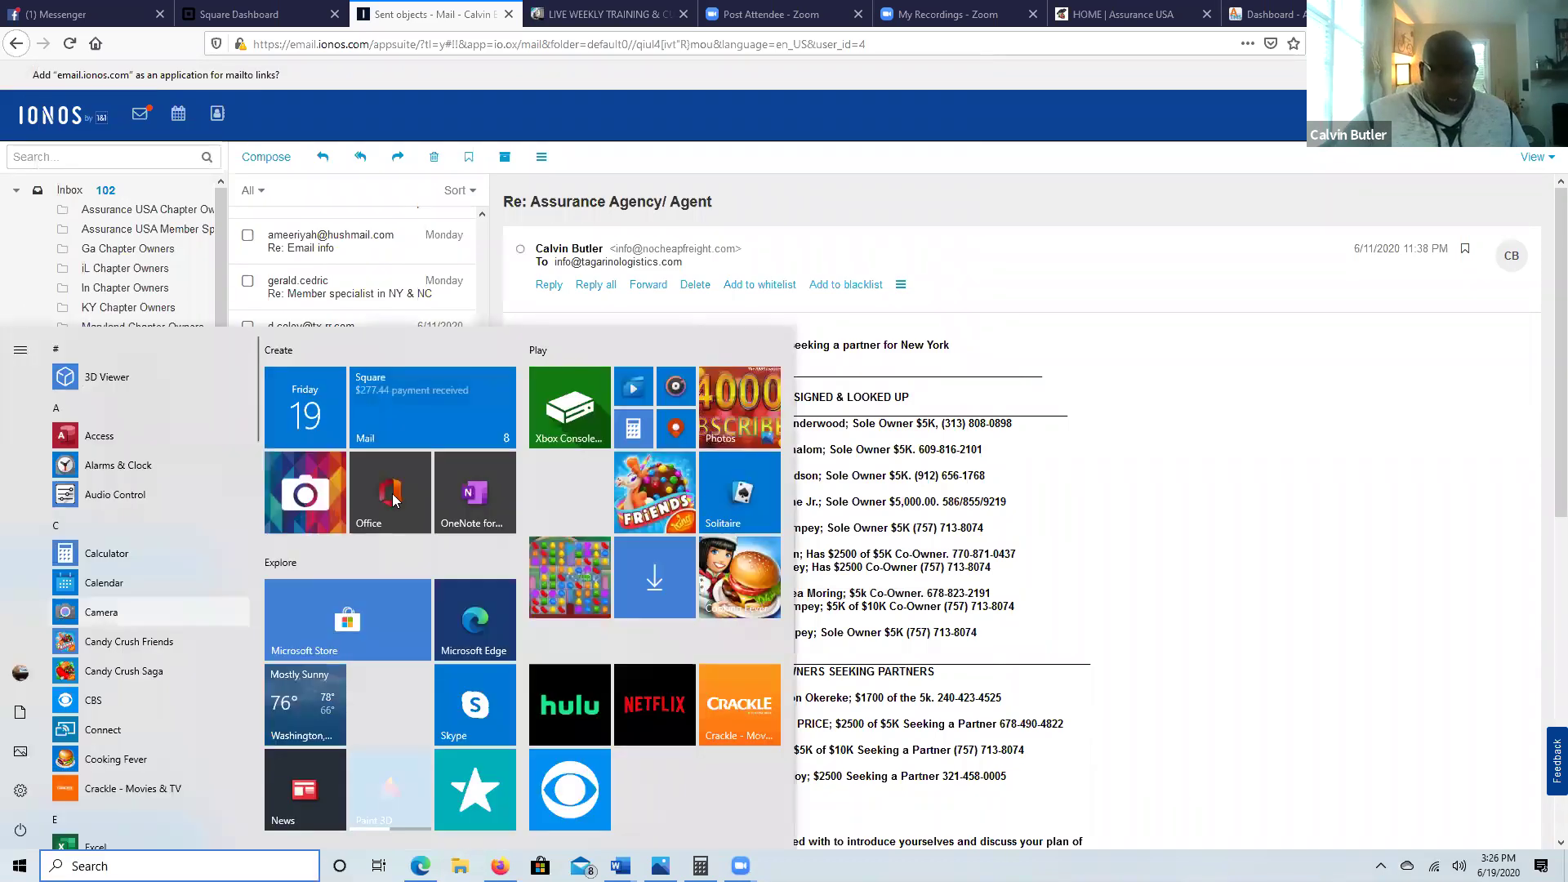
pyautogui.press('Escape')
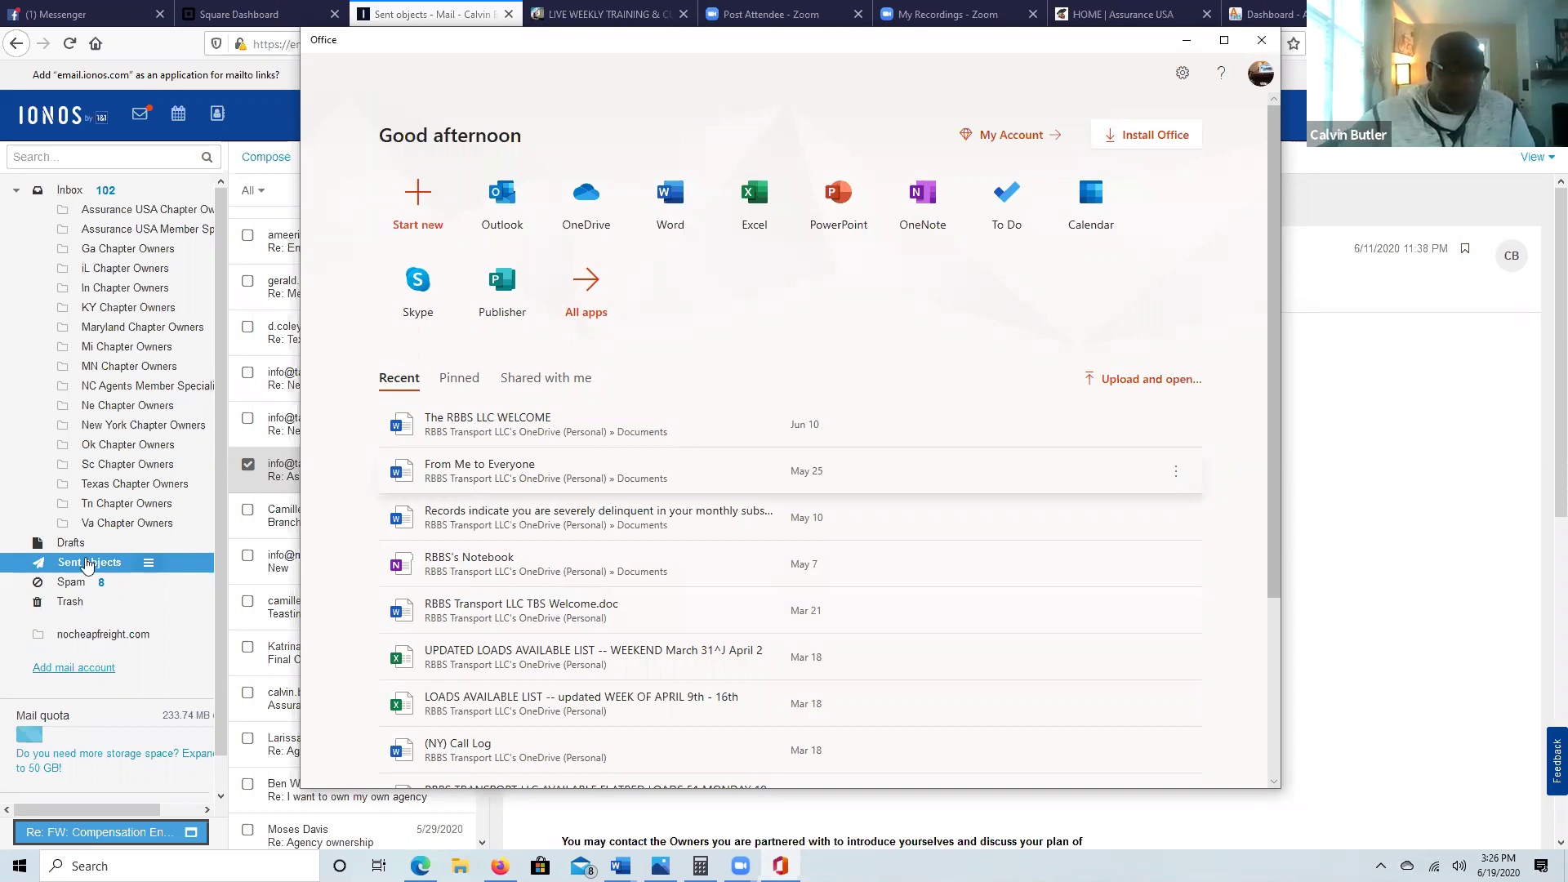
pyautogui.hotkey('alt', 'F4')
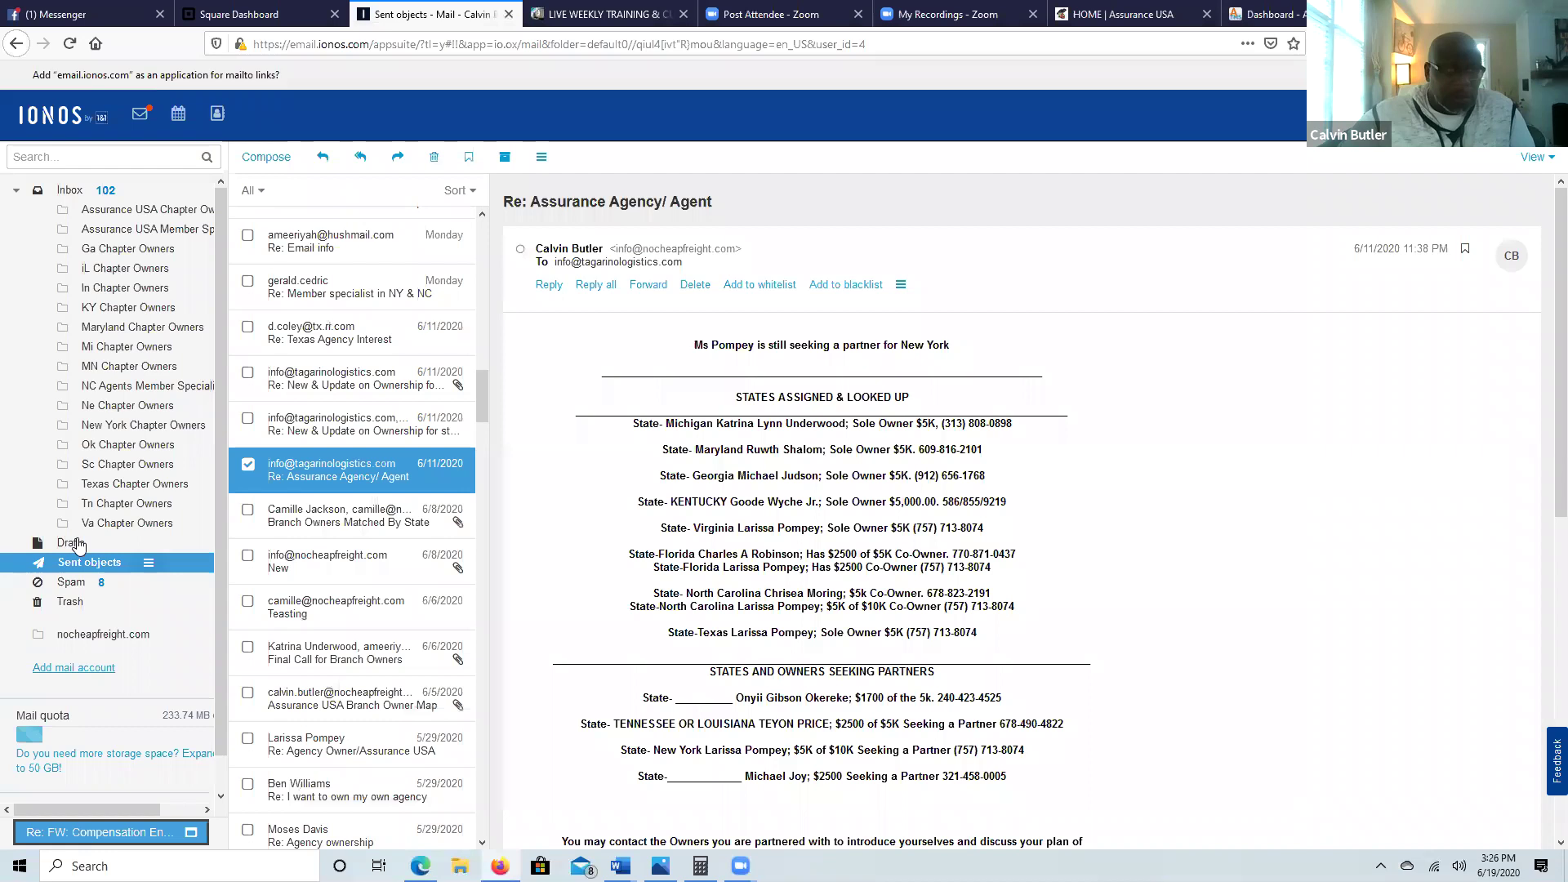
# Step: Open the "Re: FW: Compensation Enhancement" draft and read its lists of assigned states and owners seeking partners
pyautogui.click(76, 542)
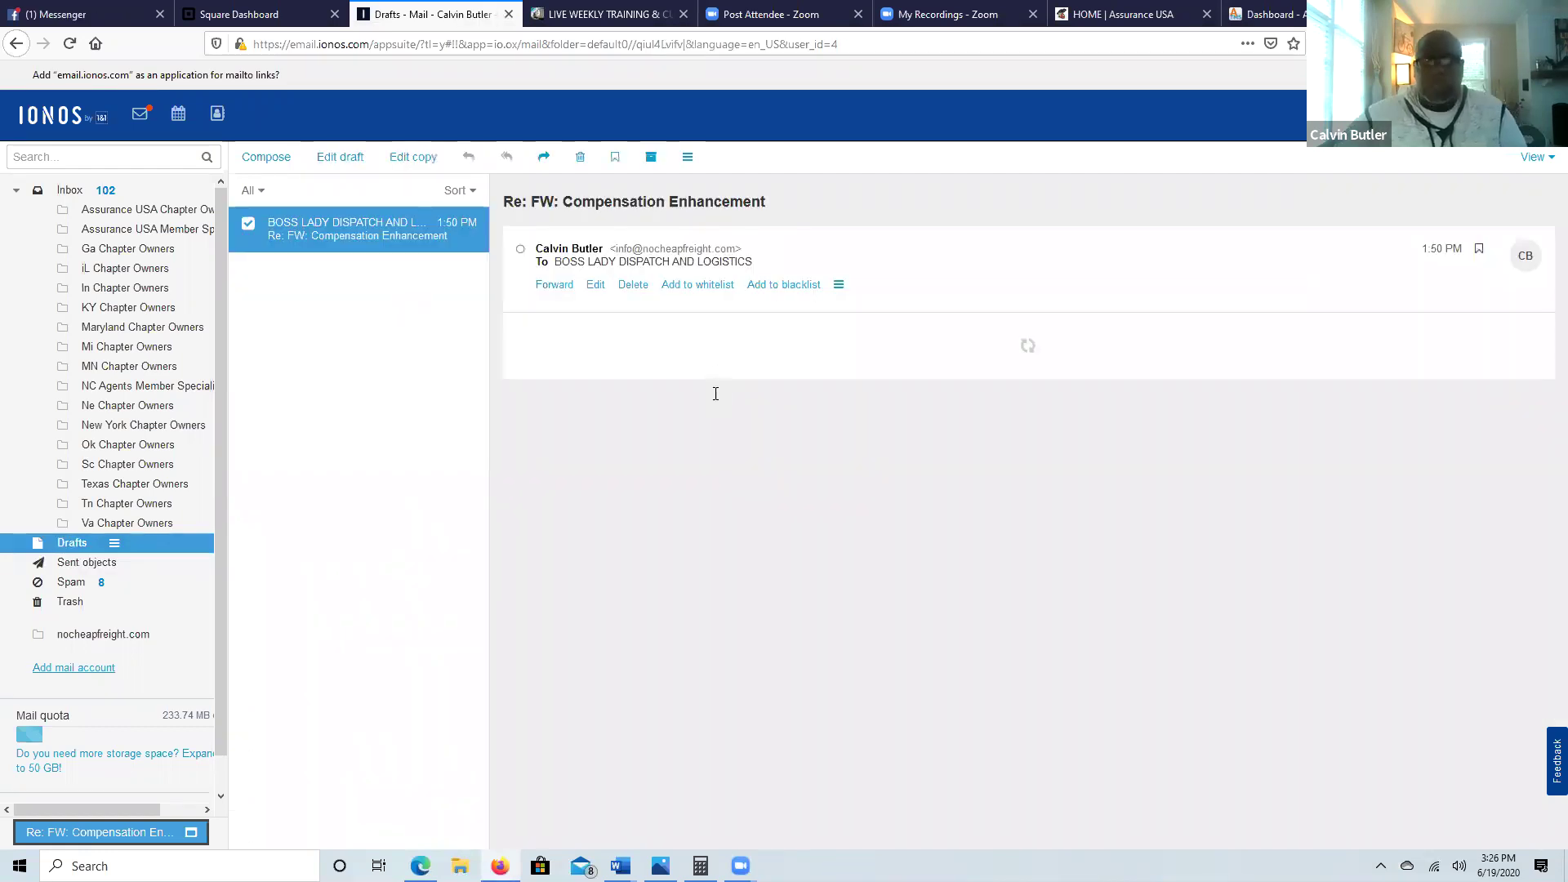
pyautogui.scroll(-10, 715, 413)
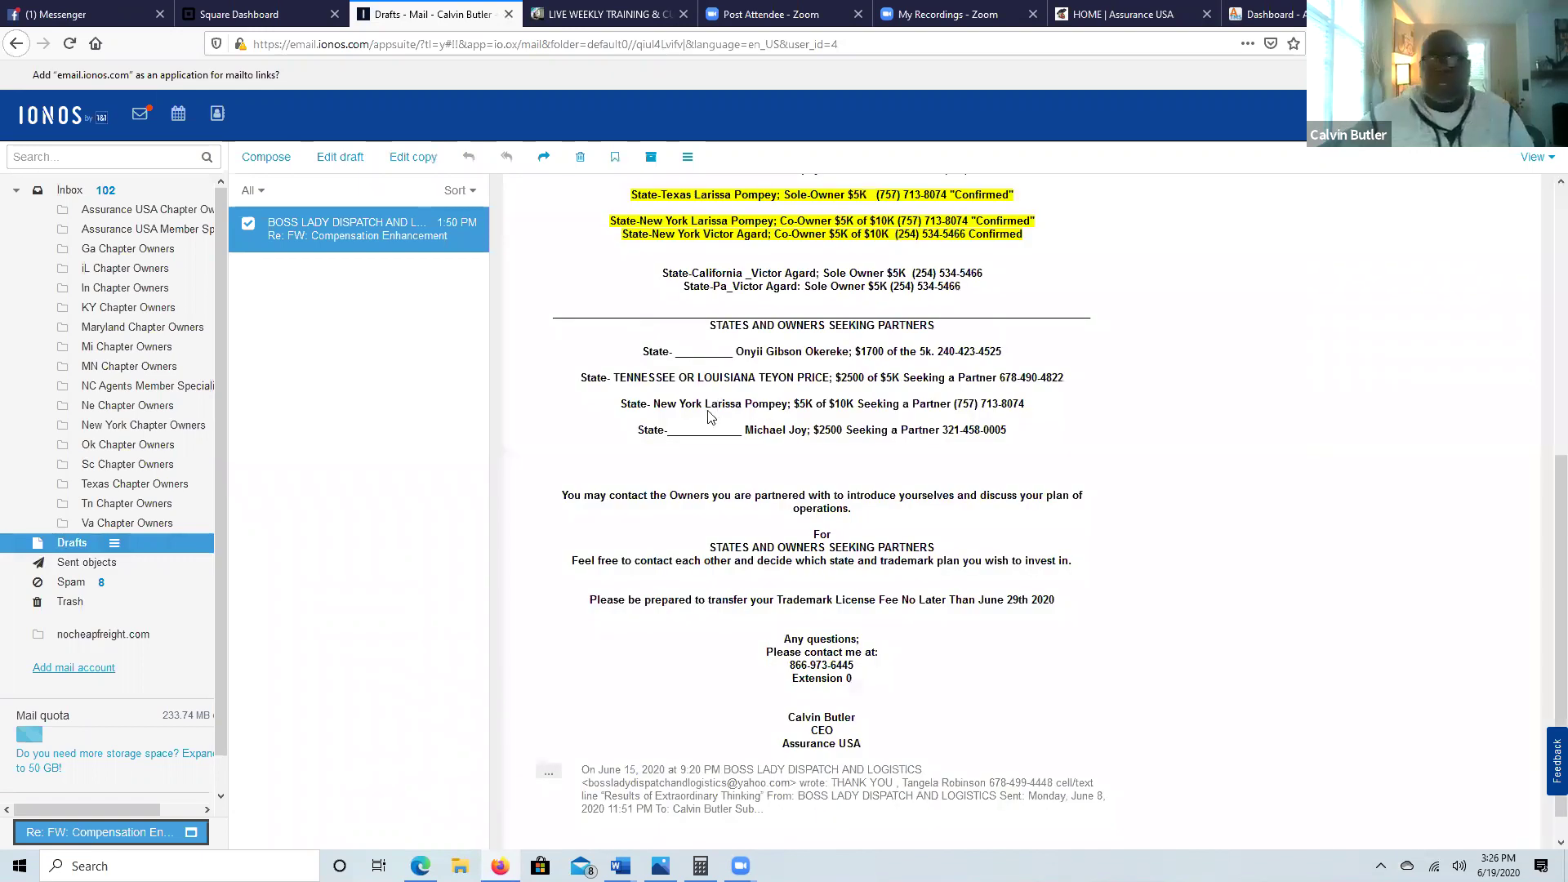
pyautogui.scroll(4, 709, 416)
pyautogui.scroll(-1, 709, 417)
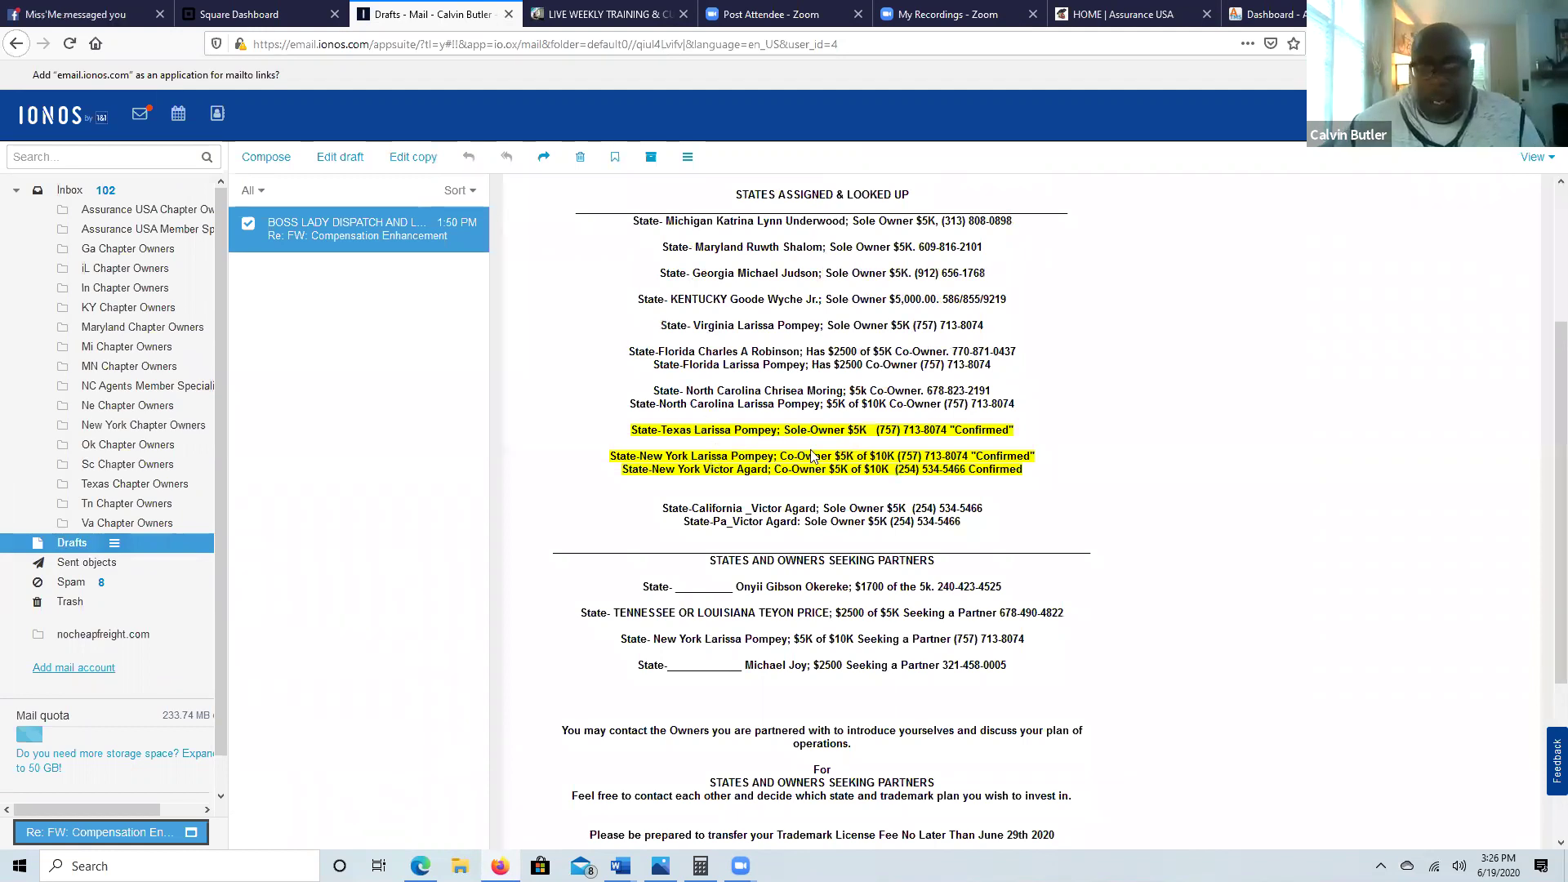
pyautogui.scroll(1, 813, 456)
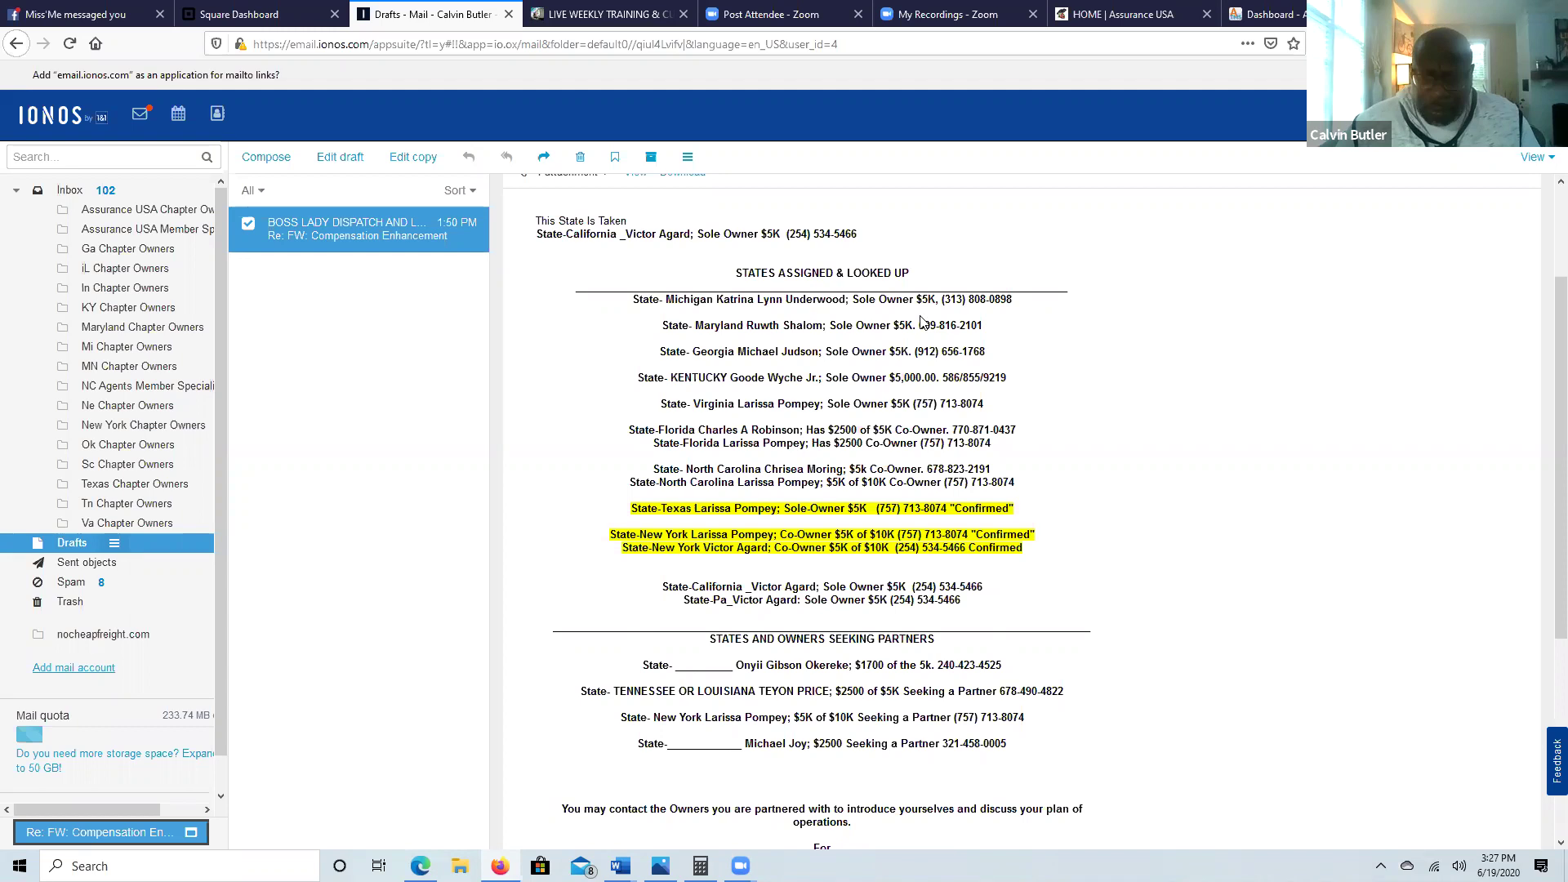
pyautogui.scroll(-1, 923, 323)
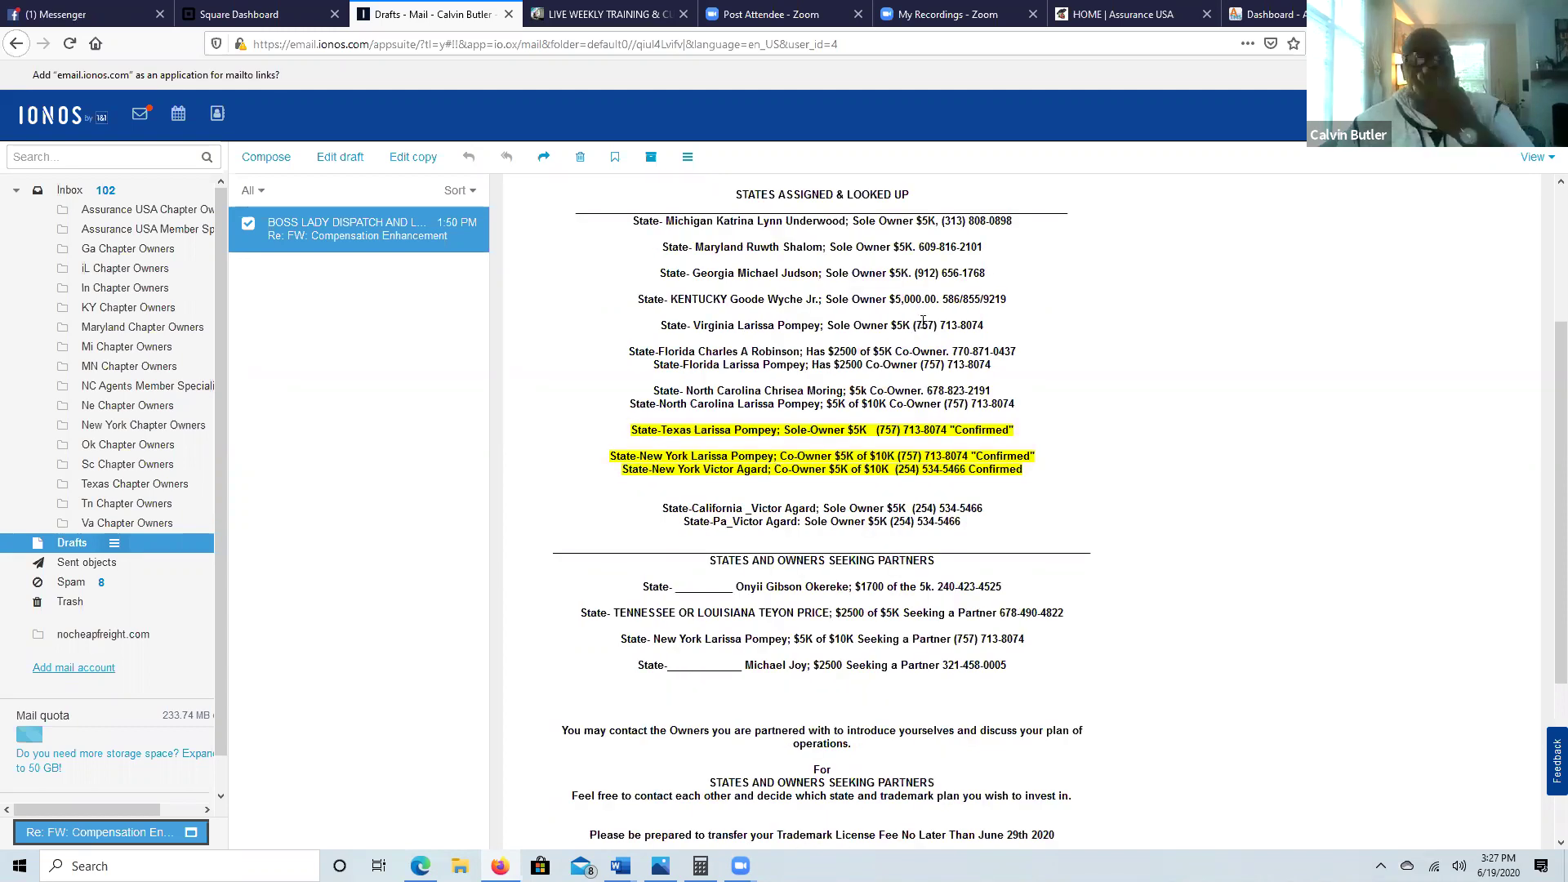
pyautogui.scroll(-1, 924, 327)
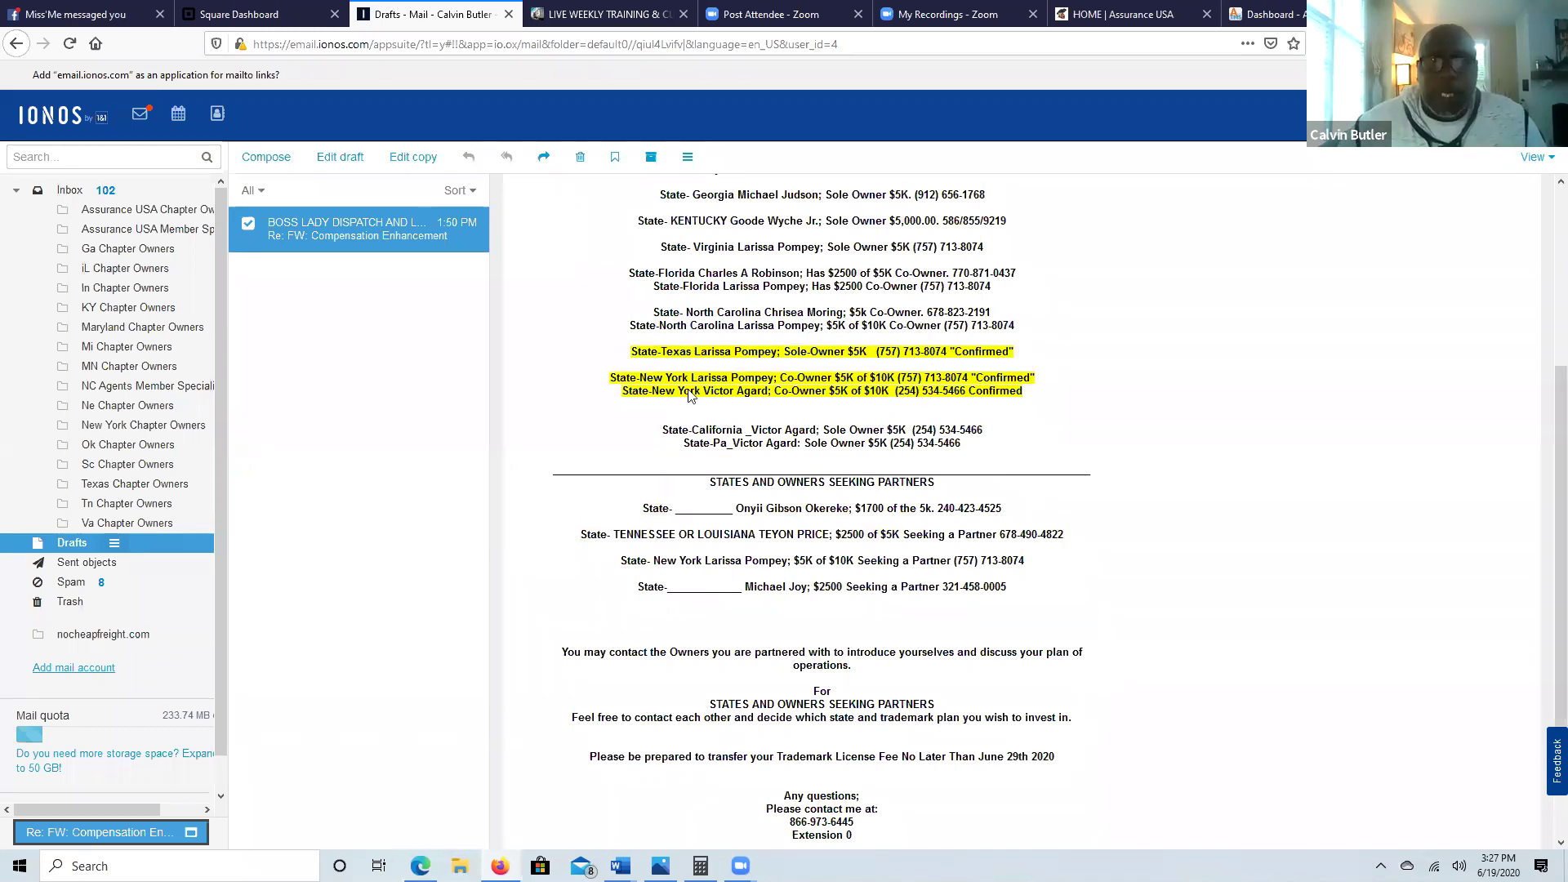
pyautogui.scroll(3, 708, 395)
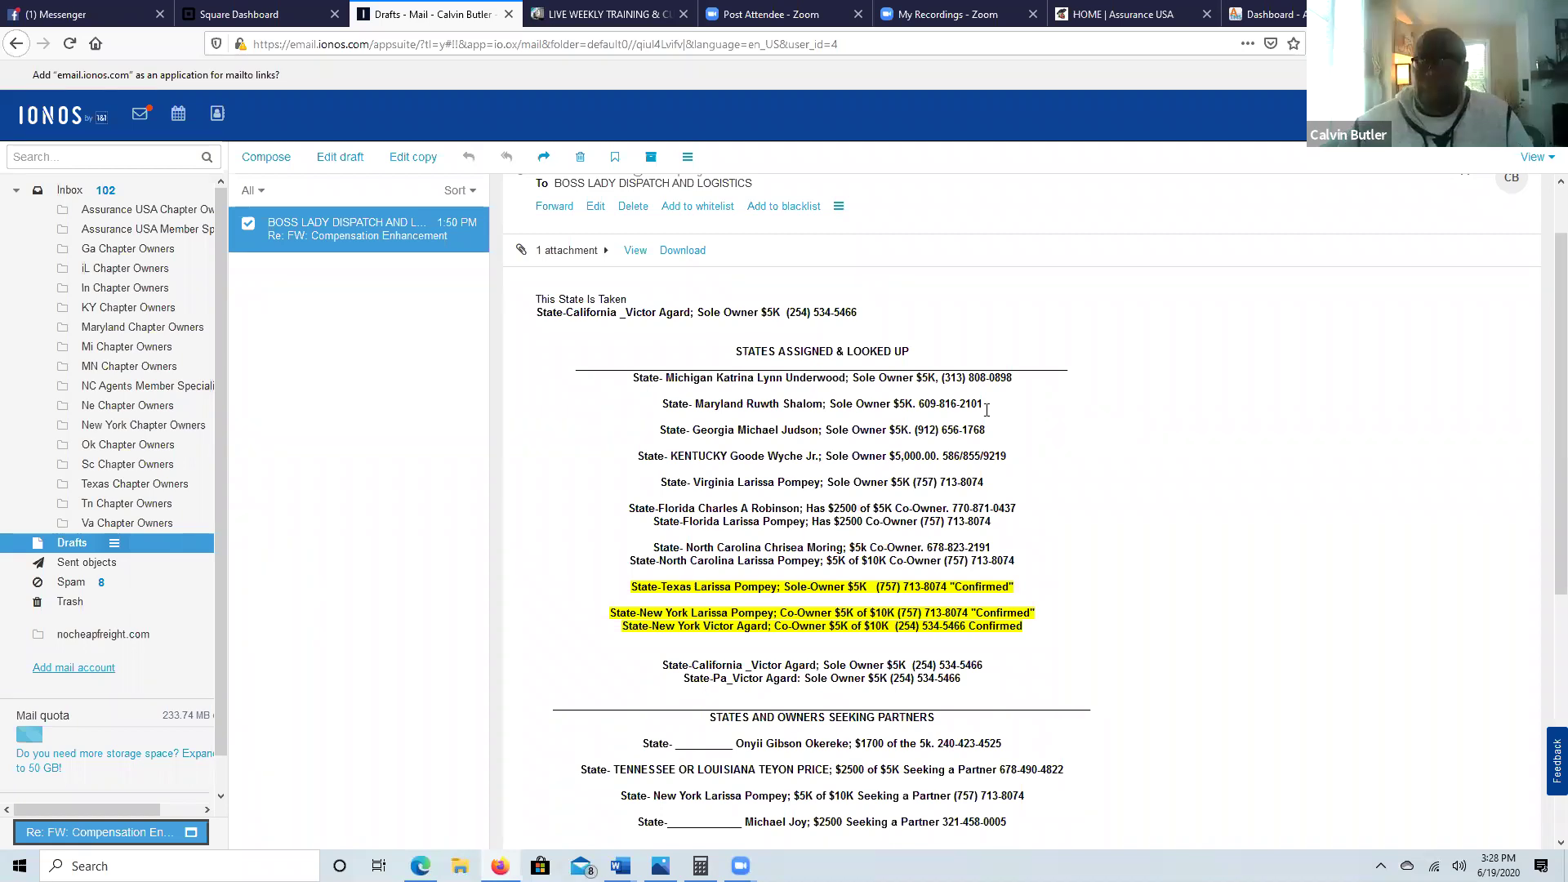
pyautogui.scroll(-3, 707, 693)
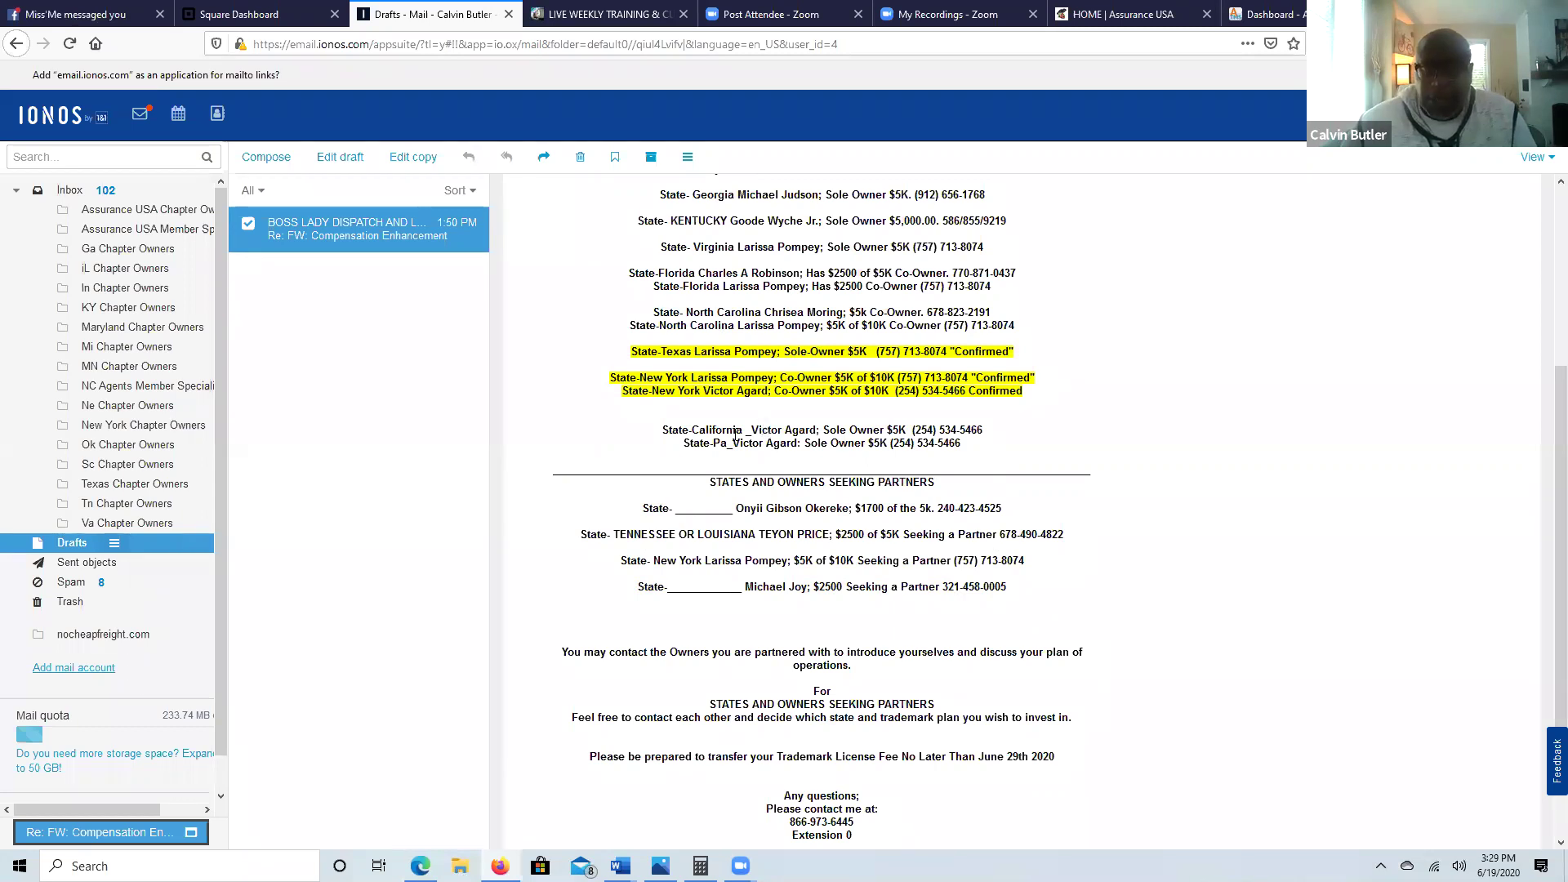
pyautogui.scroll(-2, 739, 421)
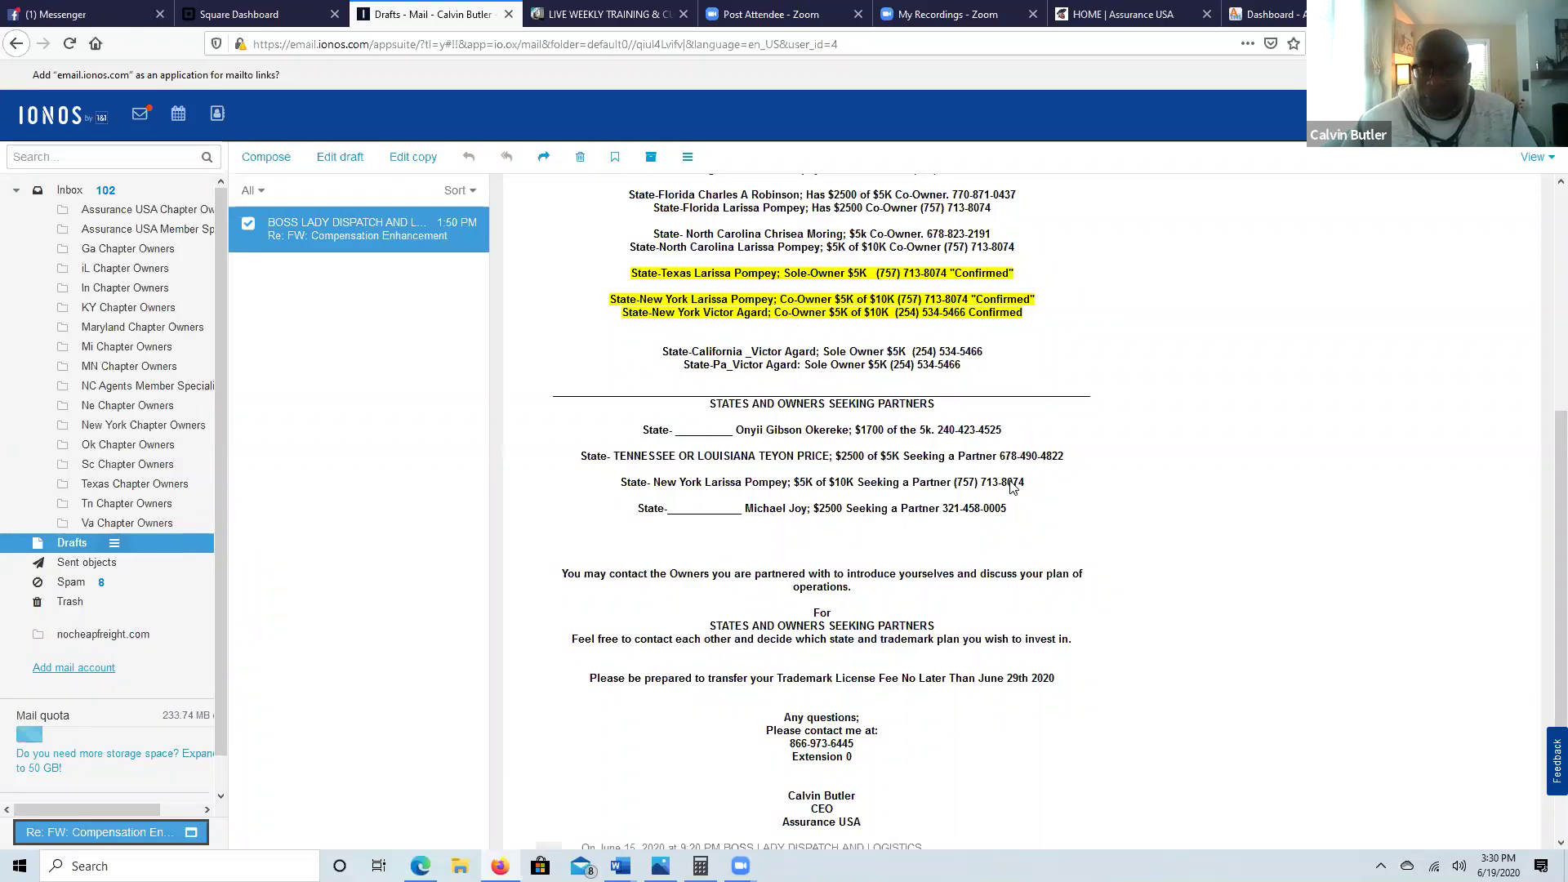
# Step: Open the draft for editing and delete the New York entry under STATES AND OWNERS SEEKING PARTNERS
pyautogui.click(641, 472)
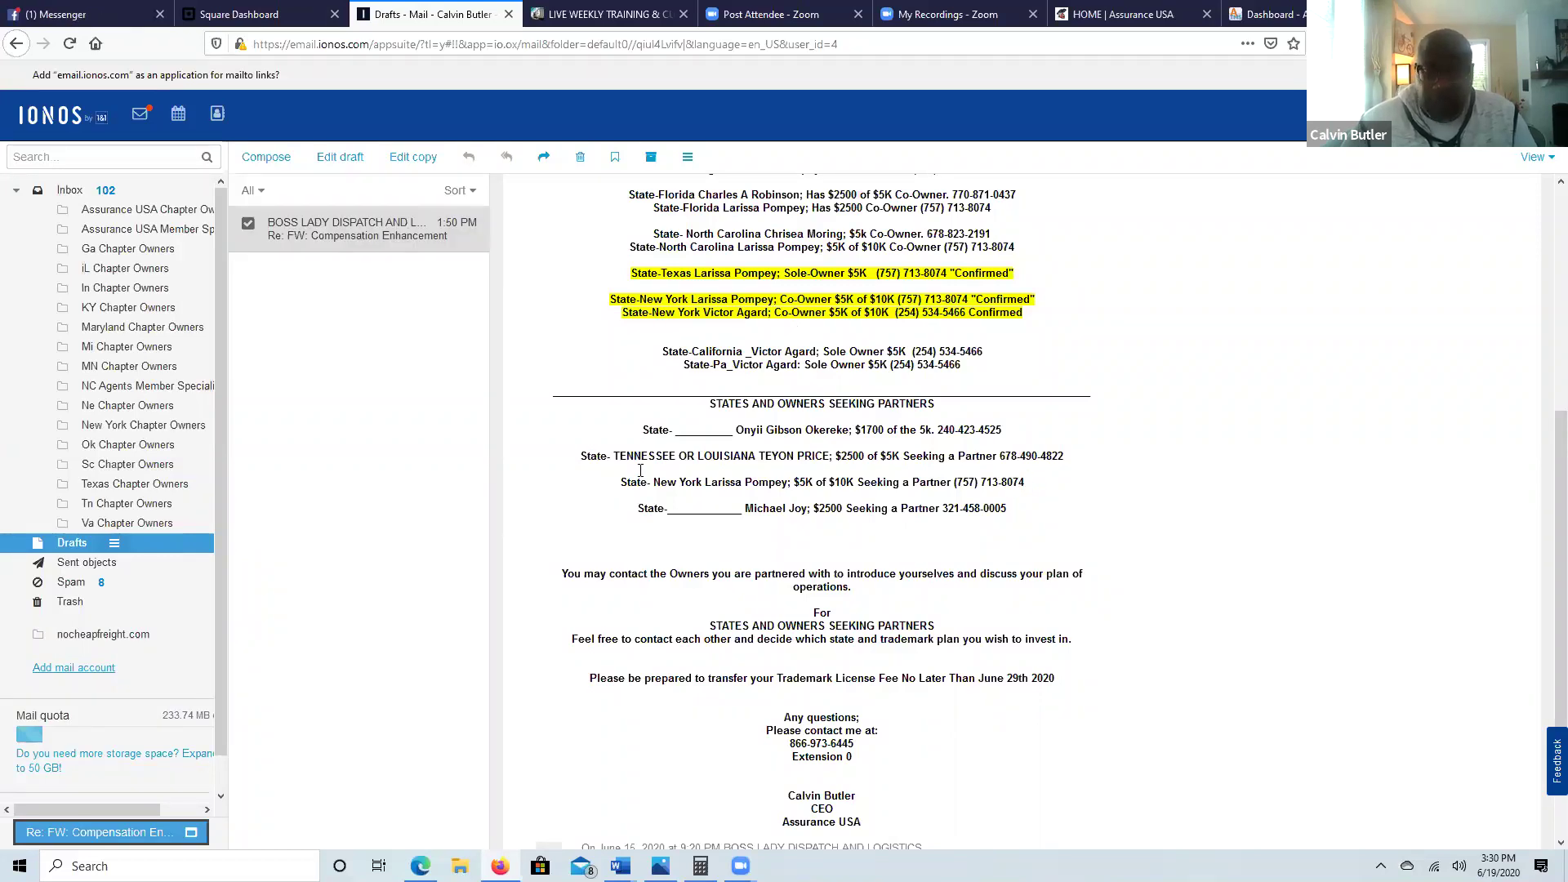
pyautogui.tripleClick(641, 471)
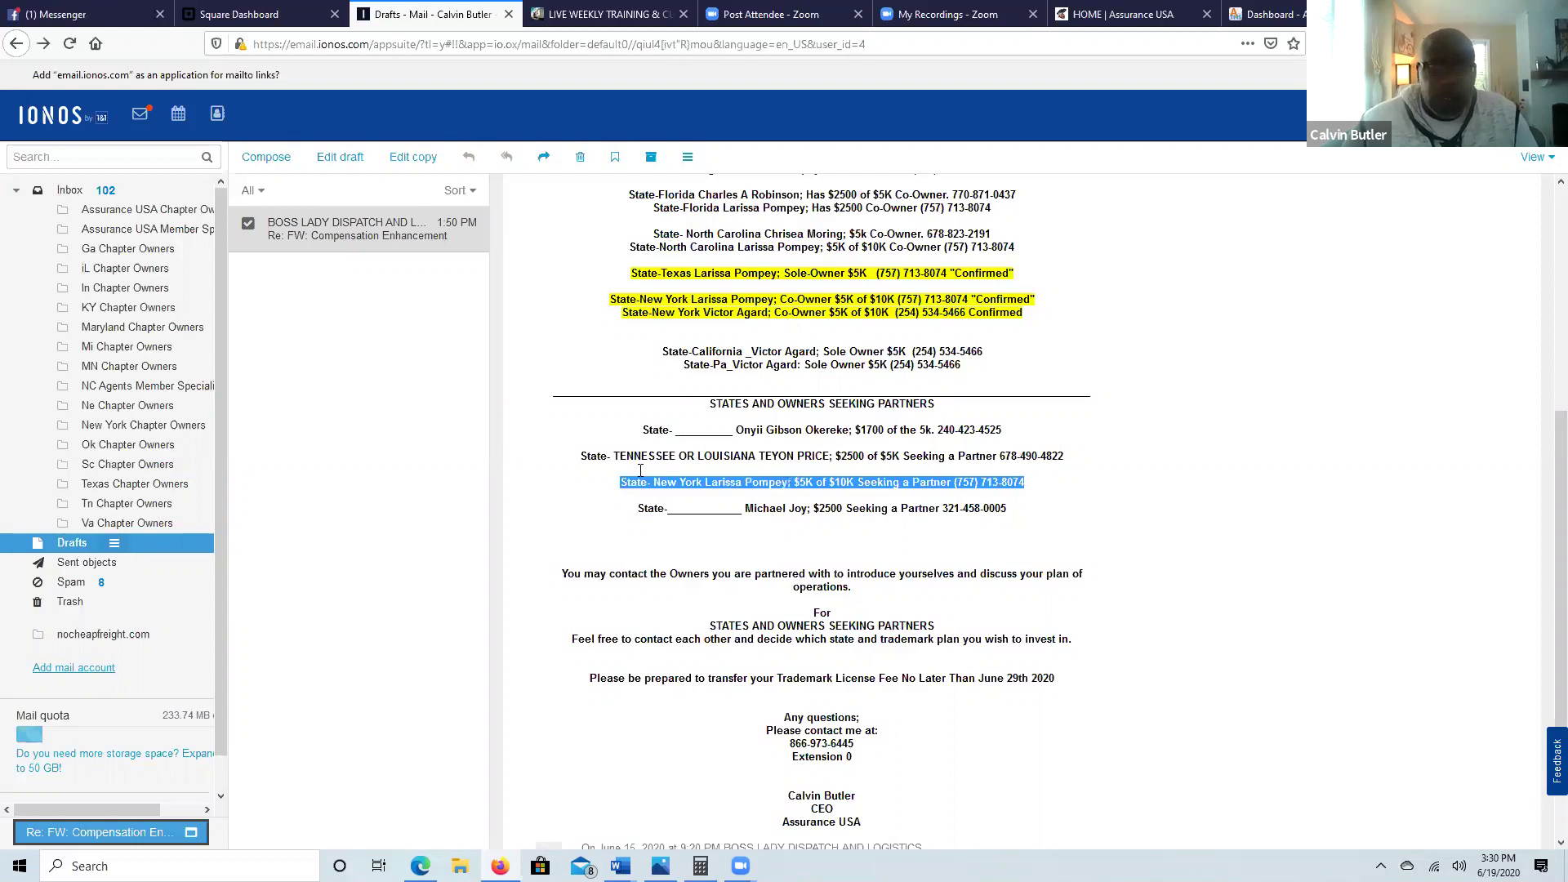
pyautogui.click(335, 160)
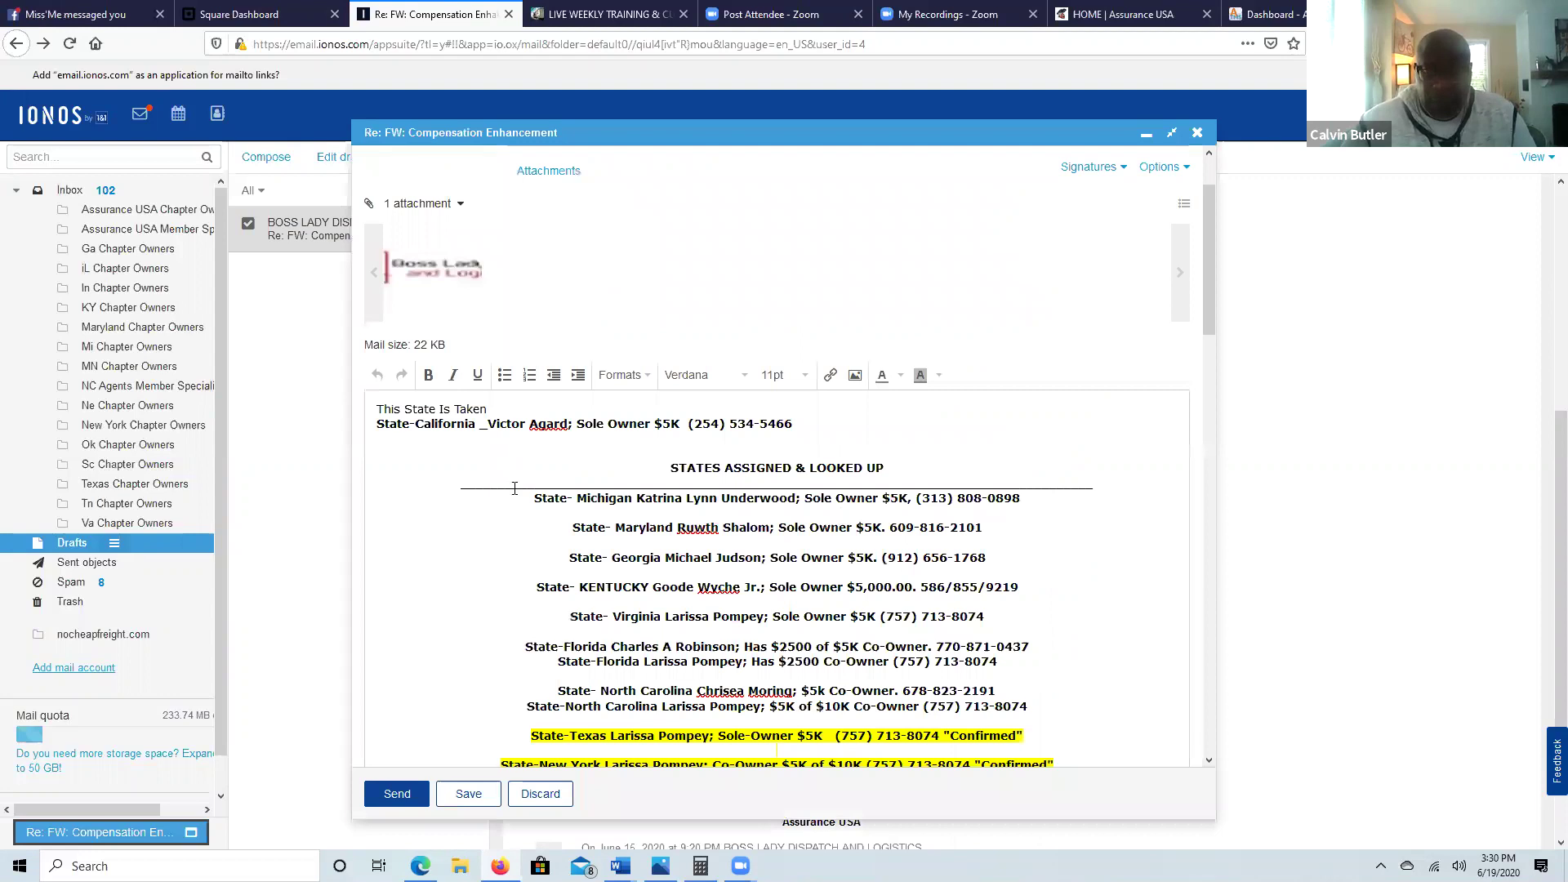
pyautogui.scroll(-5, 515, 488)
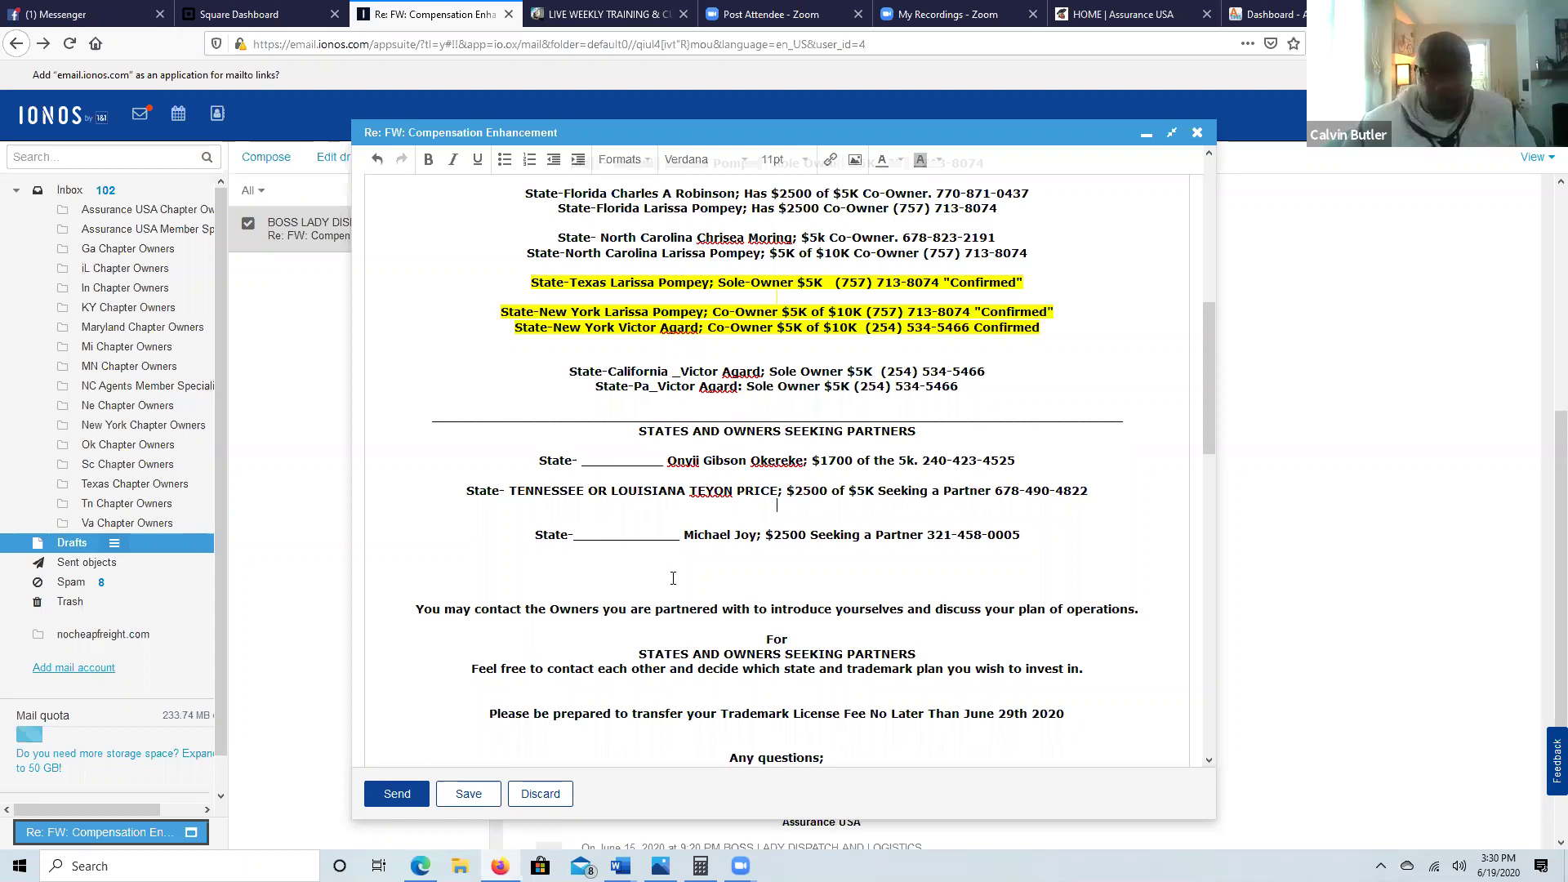
# Step: Review the assigned states, the highlighted confirmed owners and the owners seeking partners in the draft being edited
pyautogui.scroll(5, 653, 531)
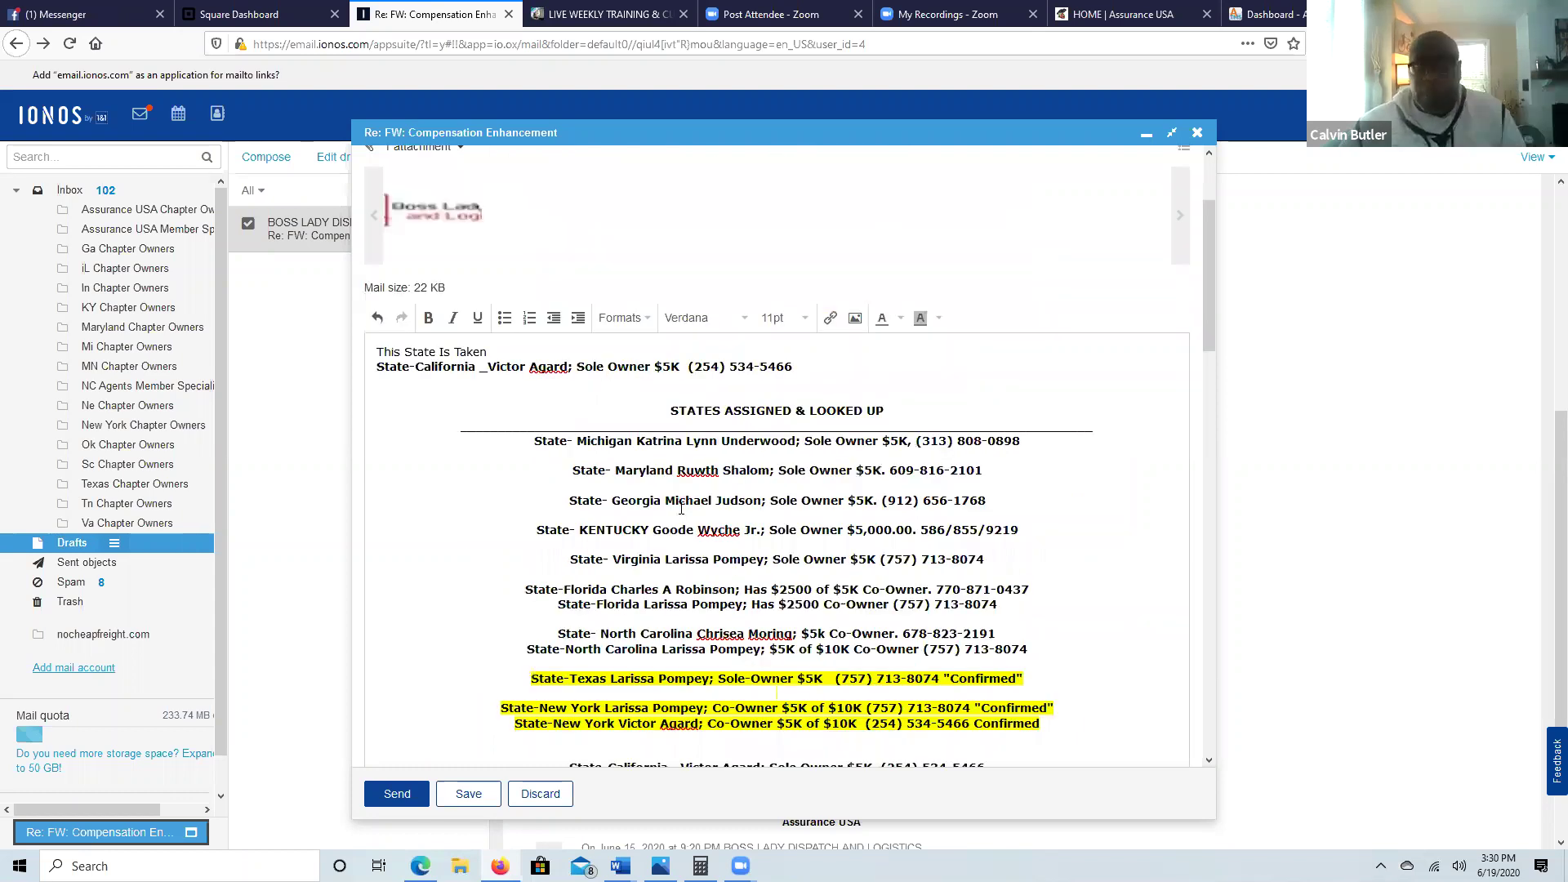
pyautogui.scroll(-5, 681, 508)
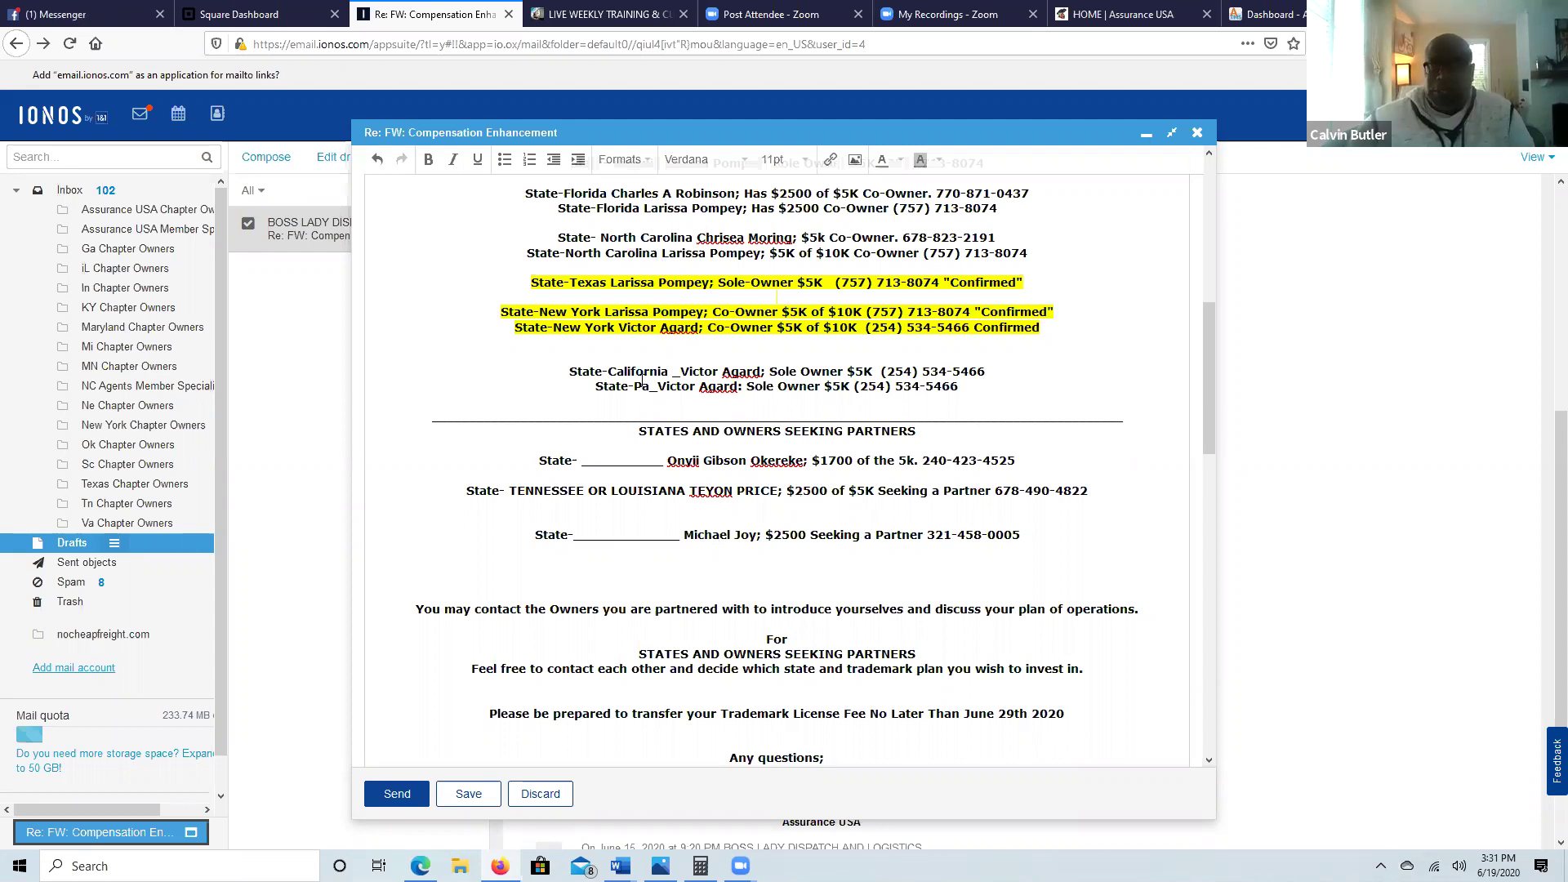
pyautogui.scroll(7, 692, 346)
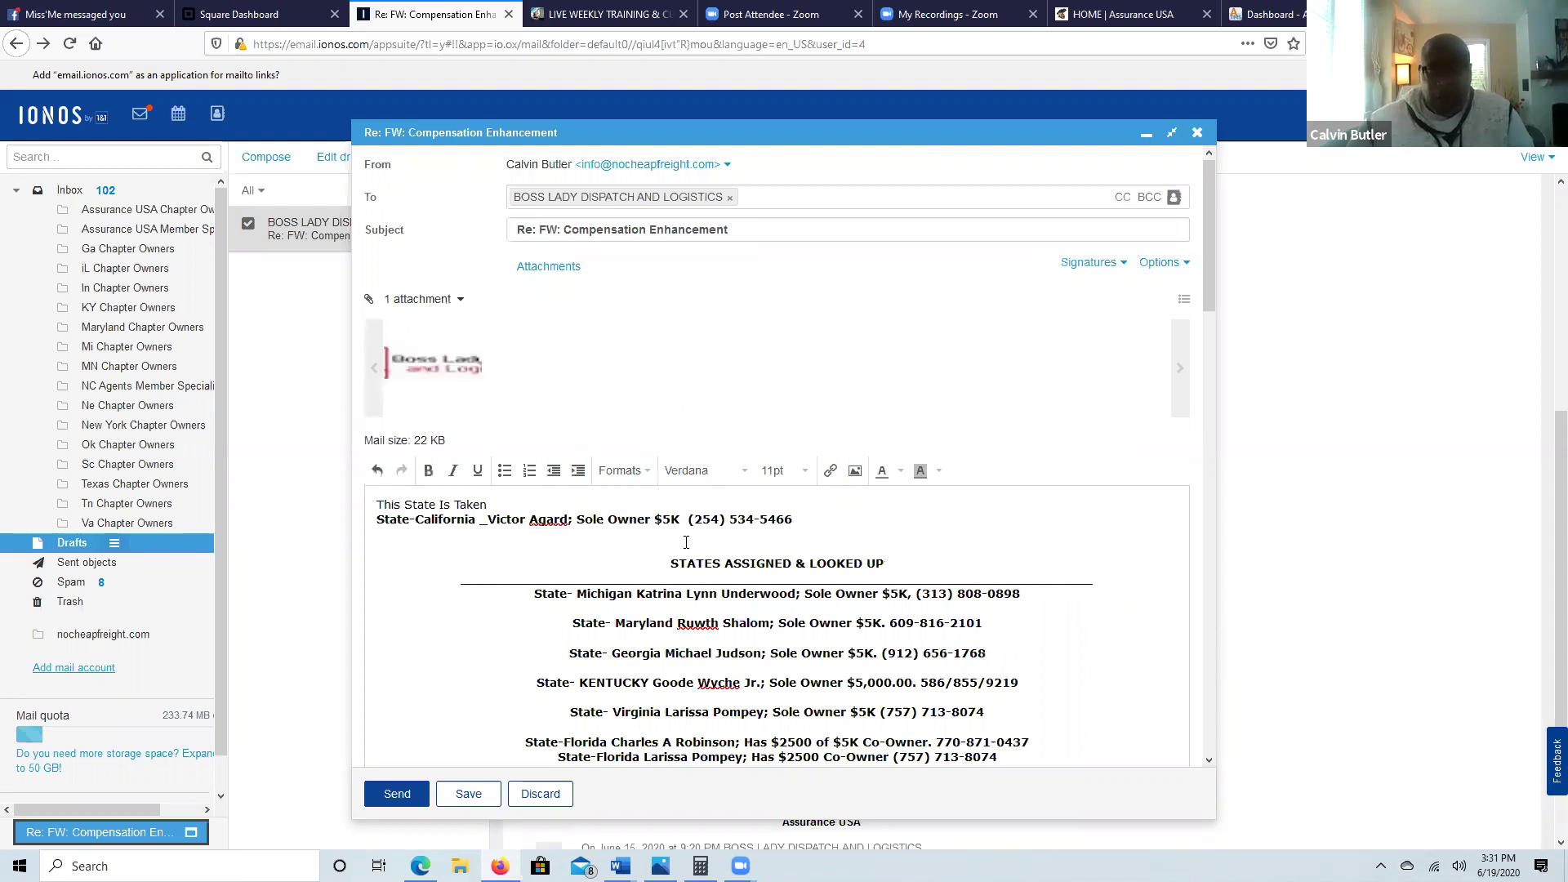
pyautogui.scroll(-3, 705, 512)
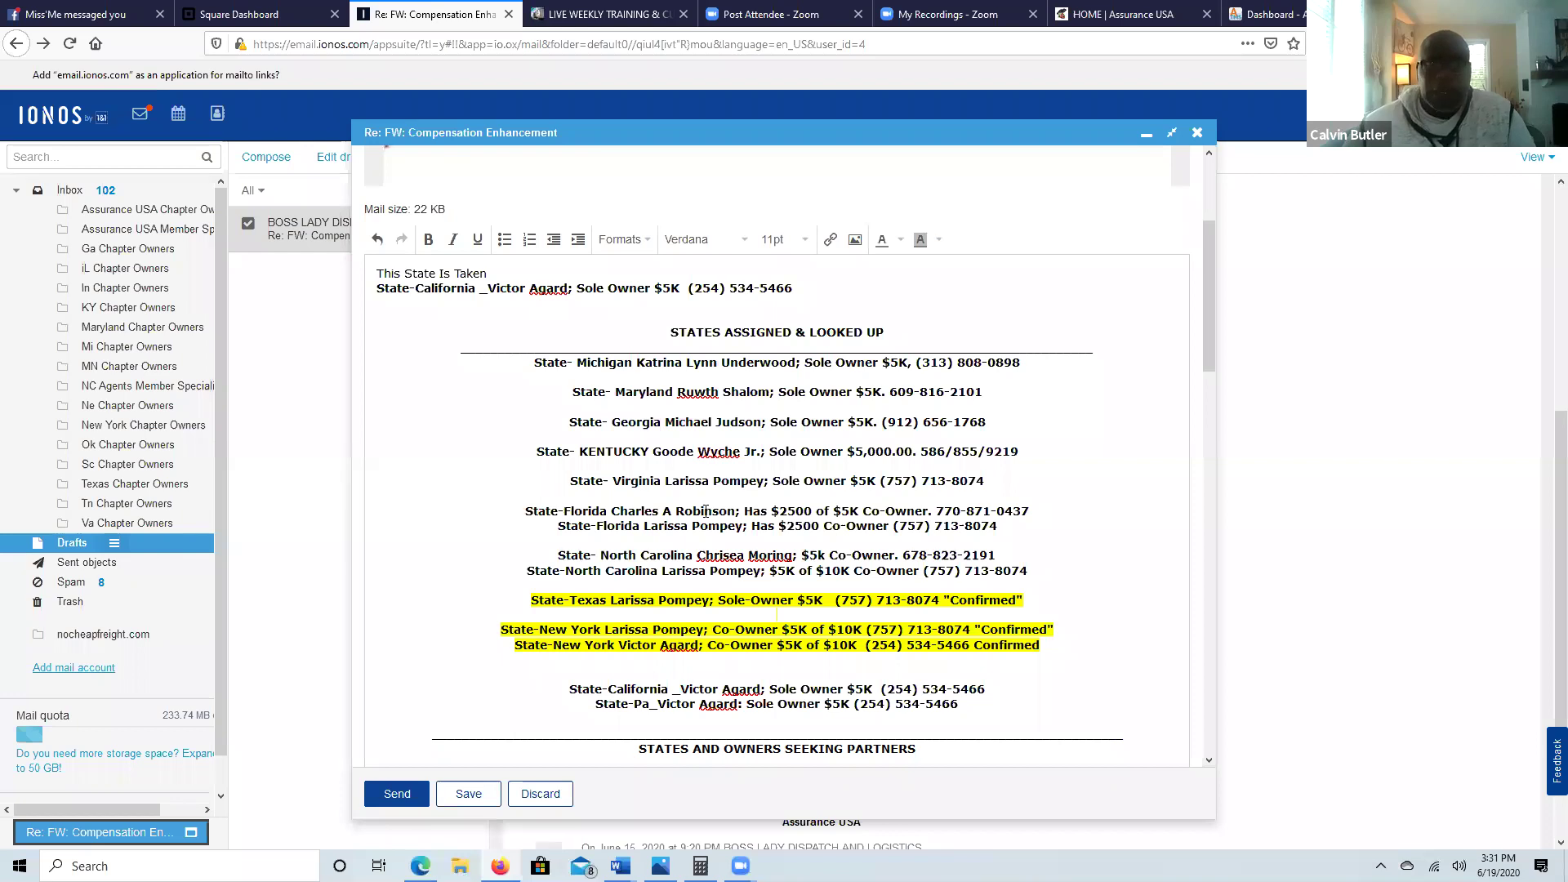
pyautogui.scroll(-3, 706, 511)
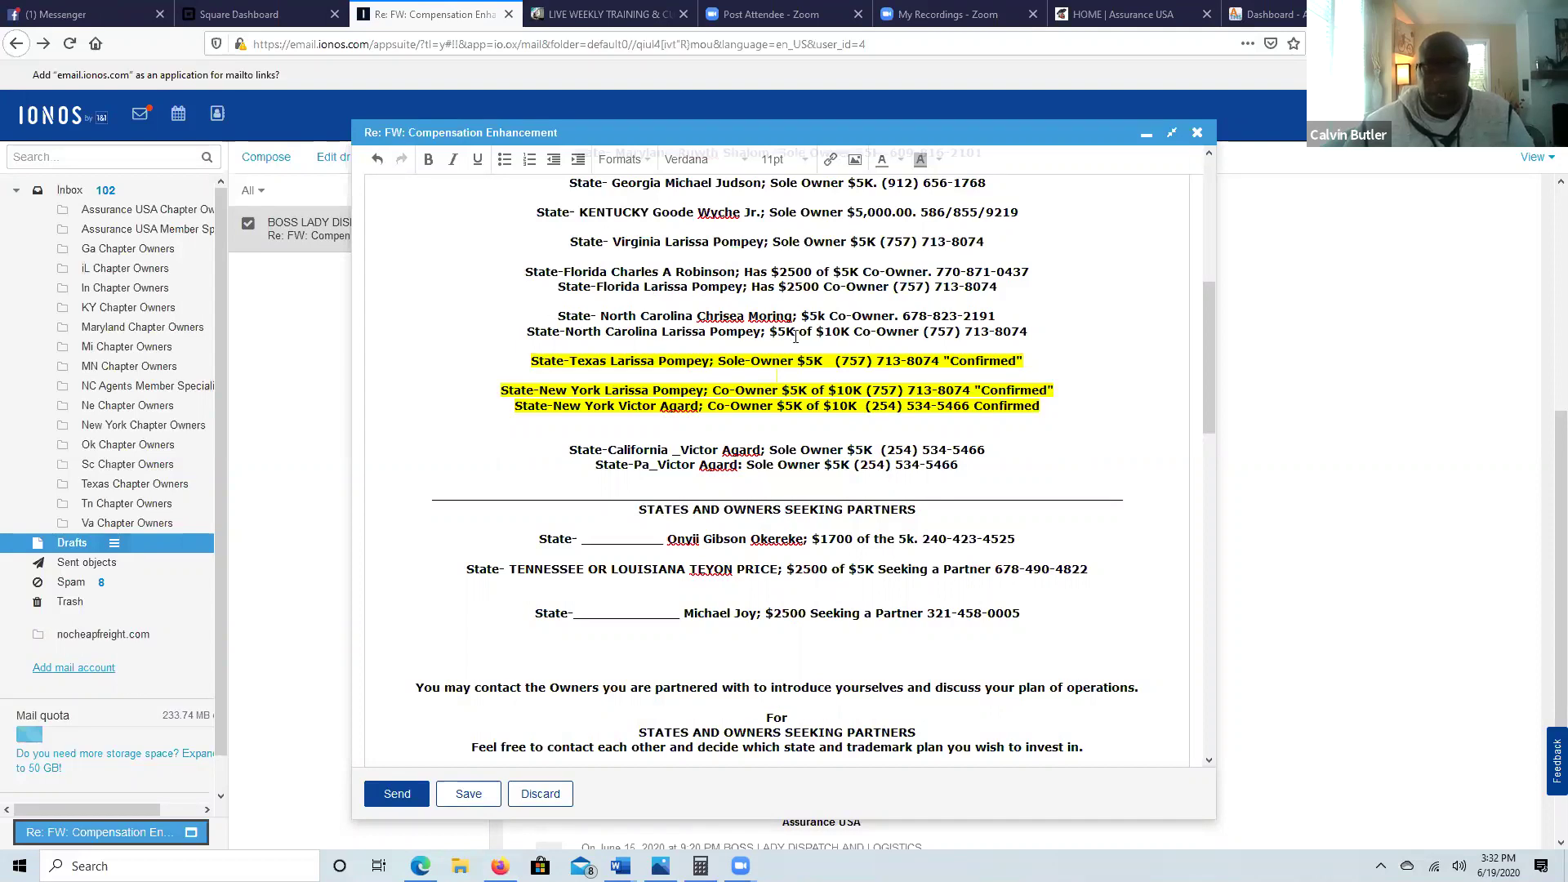
pyautogui.scroll(2, 717, 179)
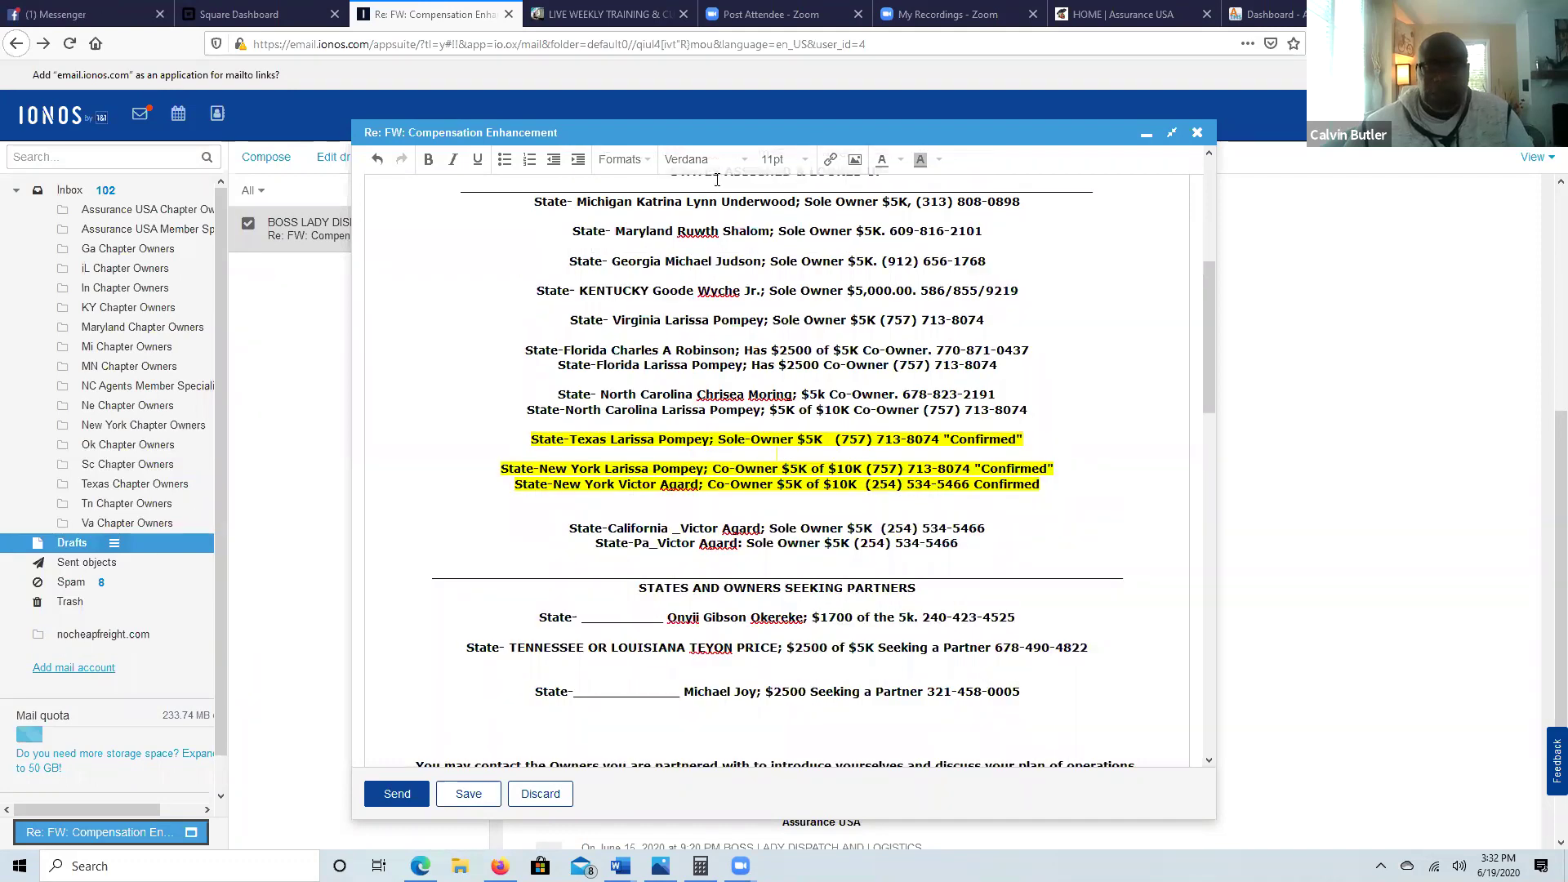
pyautogui.scroll(-4, 740, 478)
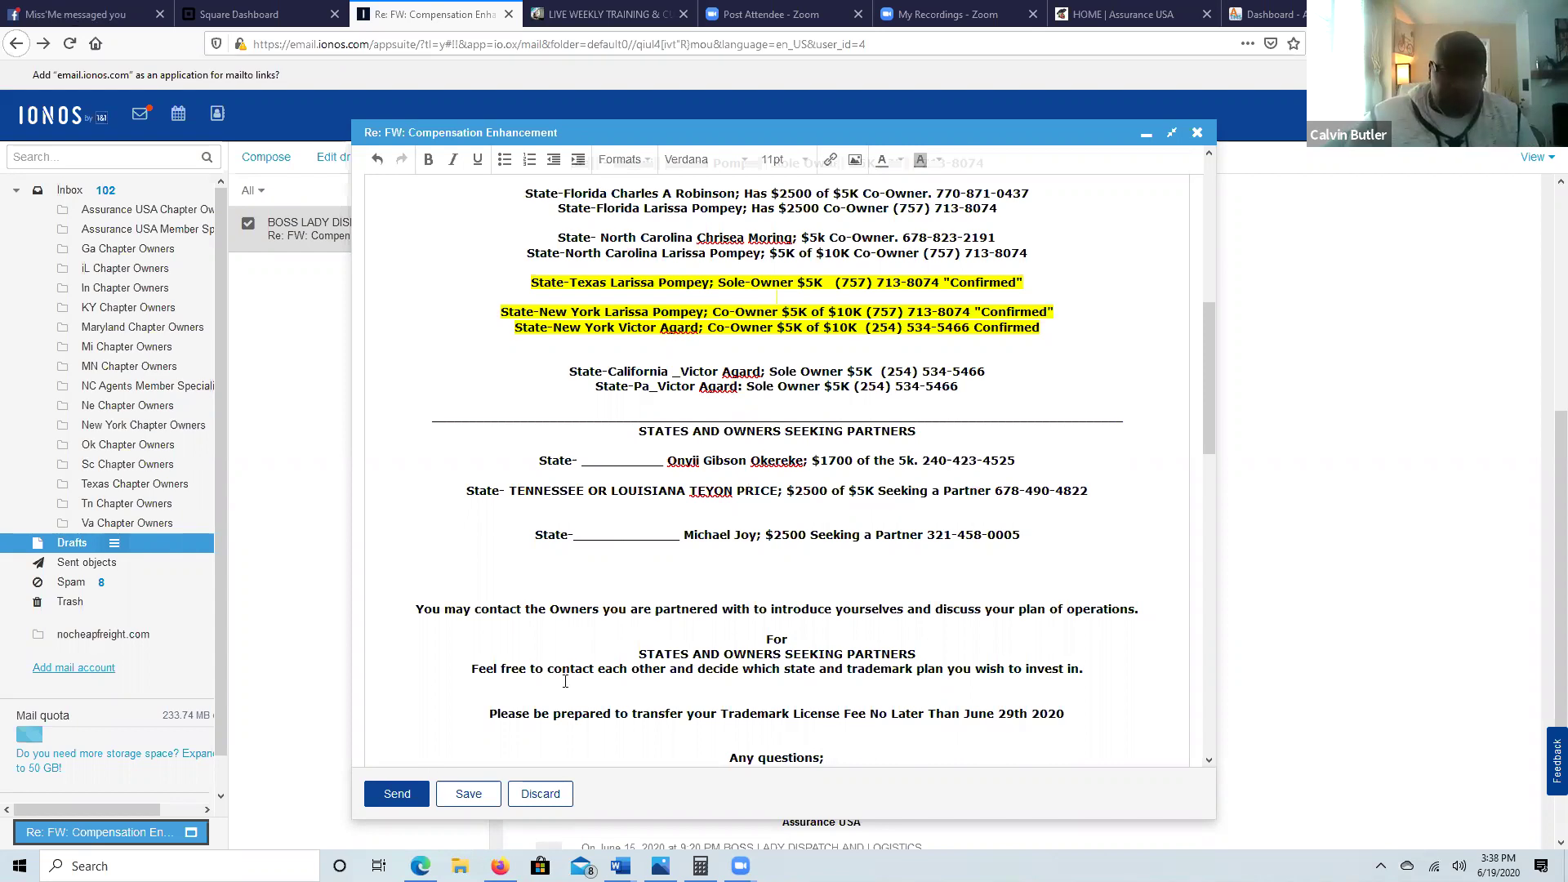
pyautogui.scroll(3, 572, 672)
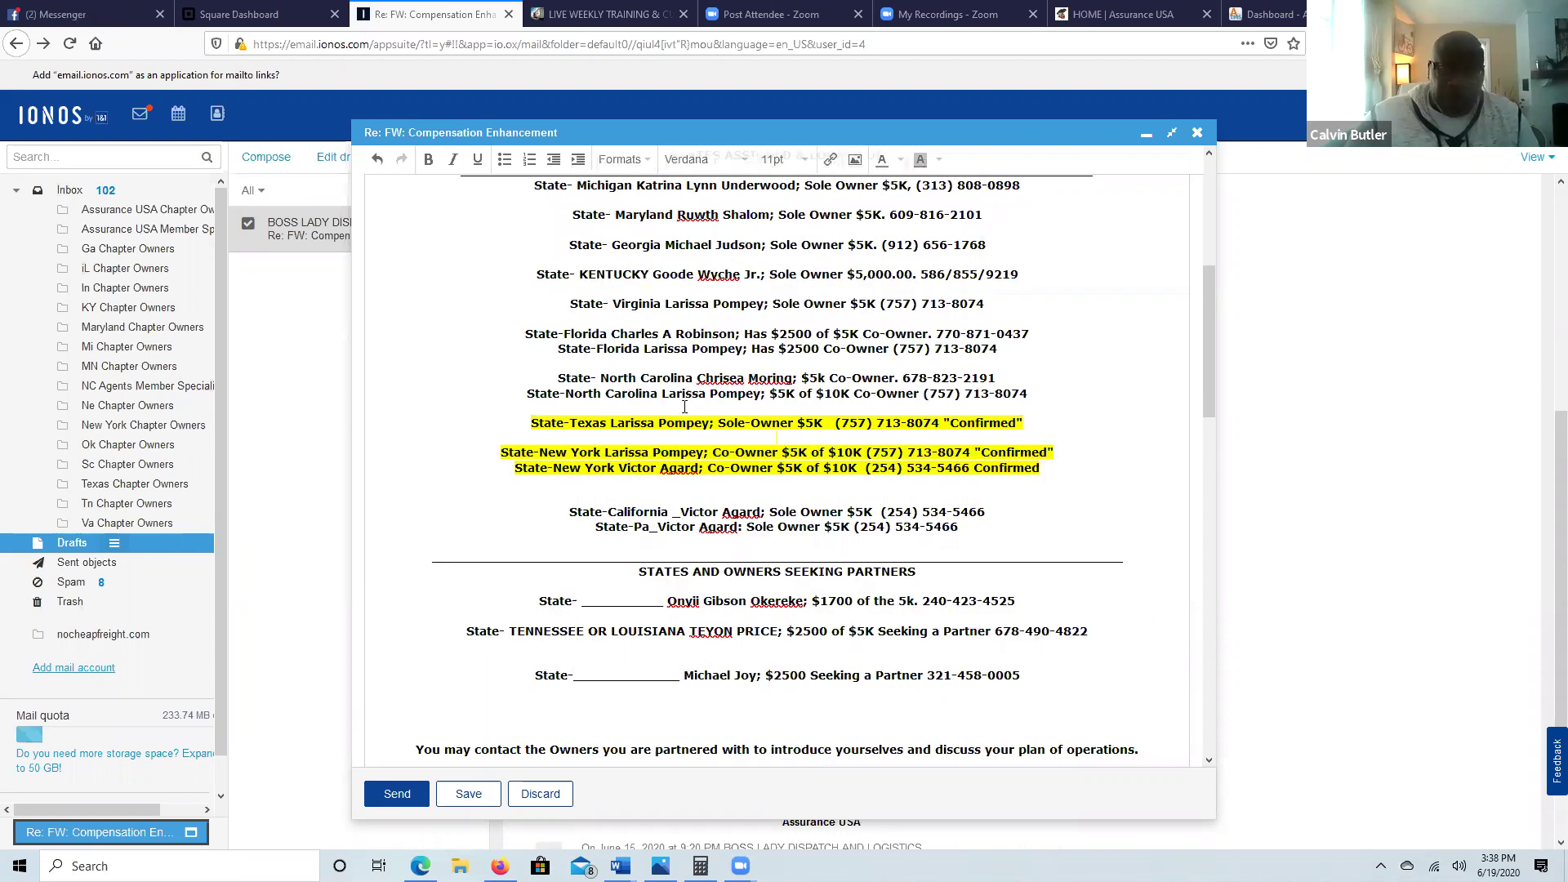
pyautogui.scroll(-3, 684, 406)
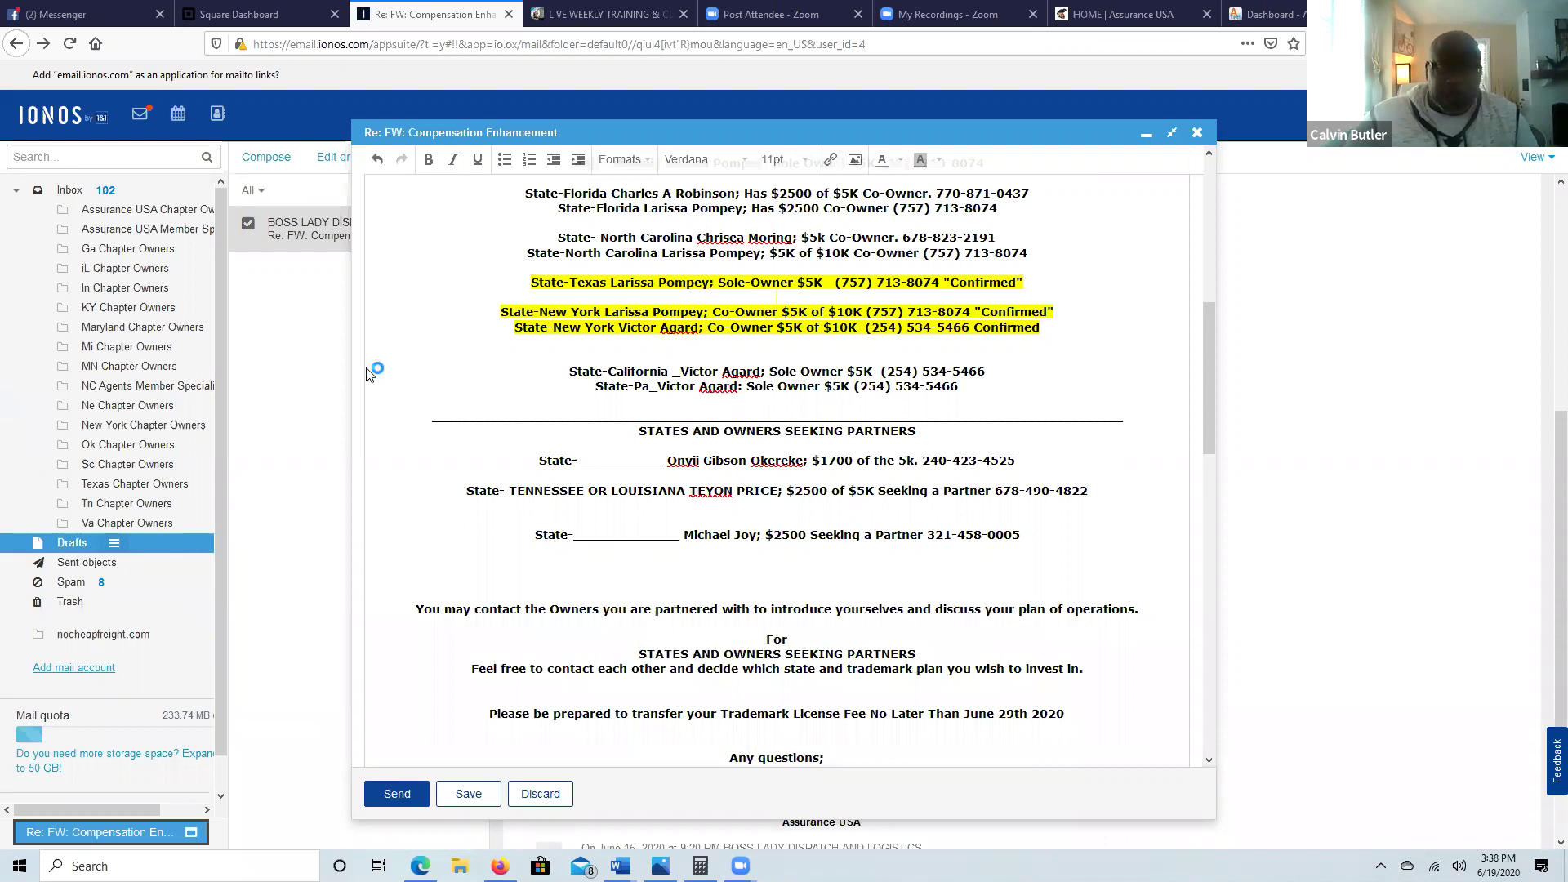
# Step: Copy the draft's text from the STATES ASSIGNED & LOOKED UP heading down to the CEO line of the signature
pyautogui.scroll(9, 367, 374)
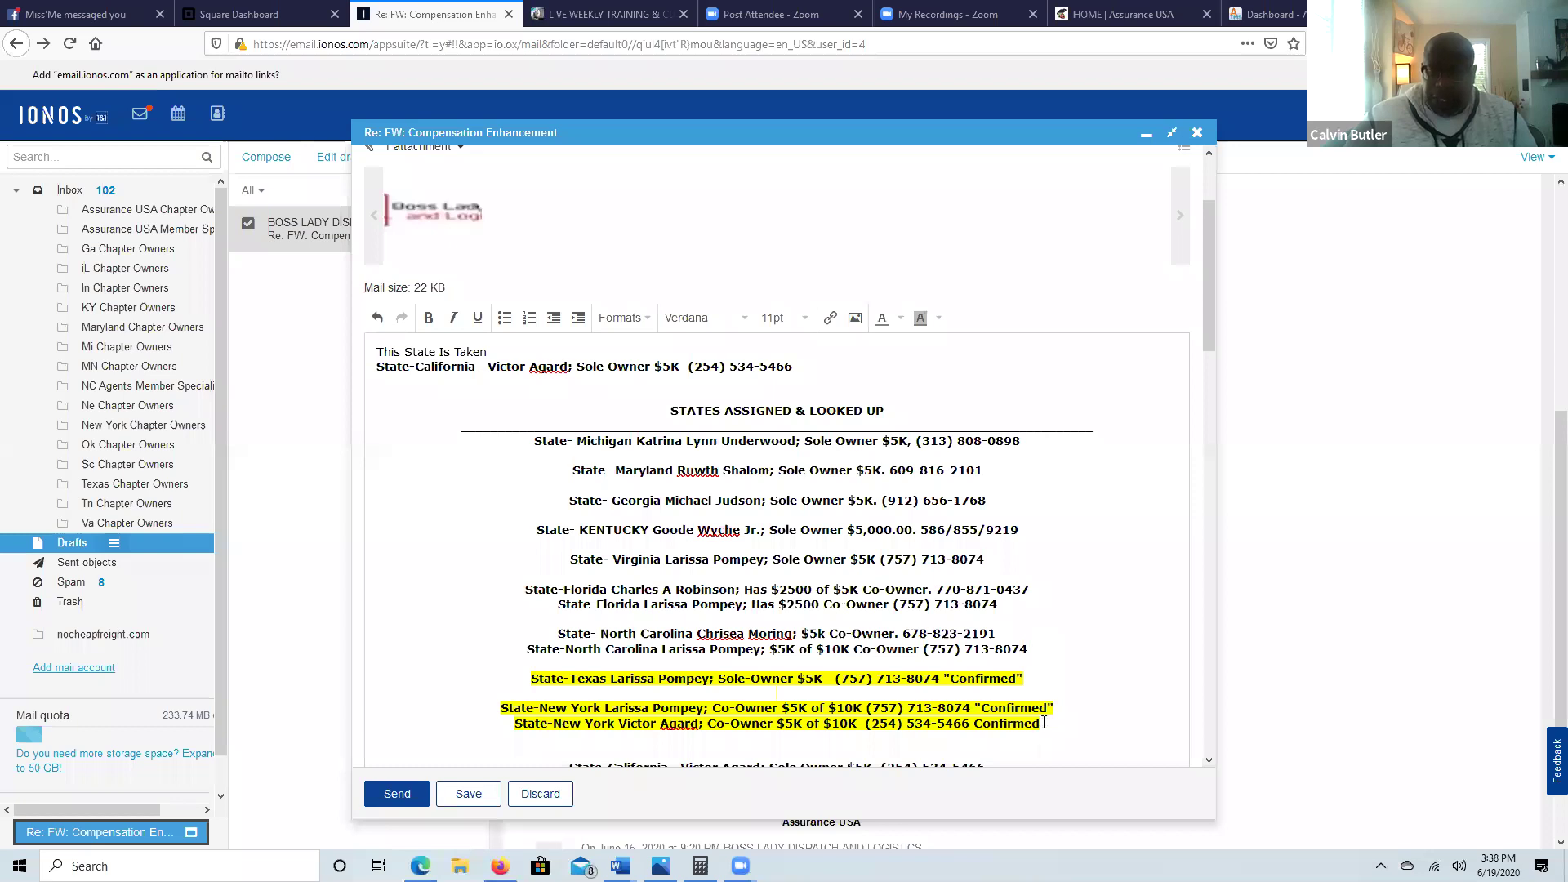
pyautogui.hotkey('ctrl', 'a')
pyautogui.scroll(-8, 863, 606)
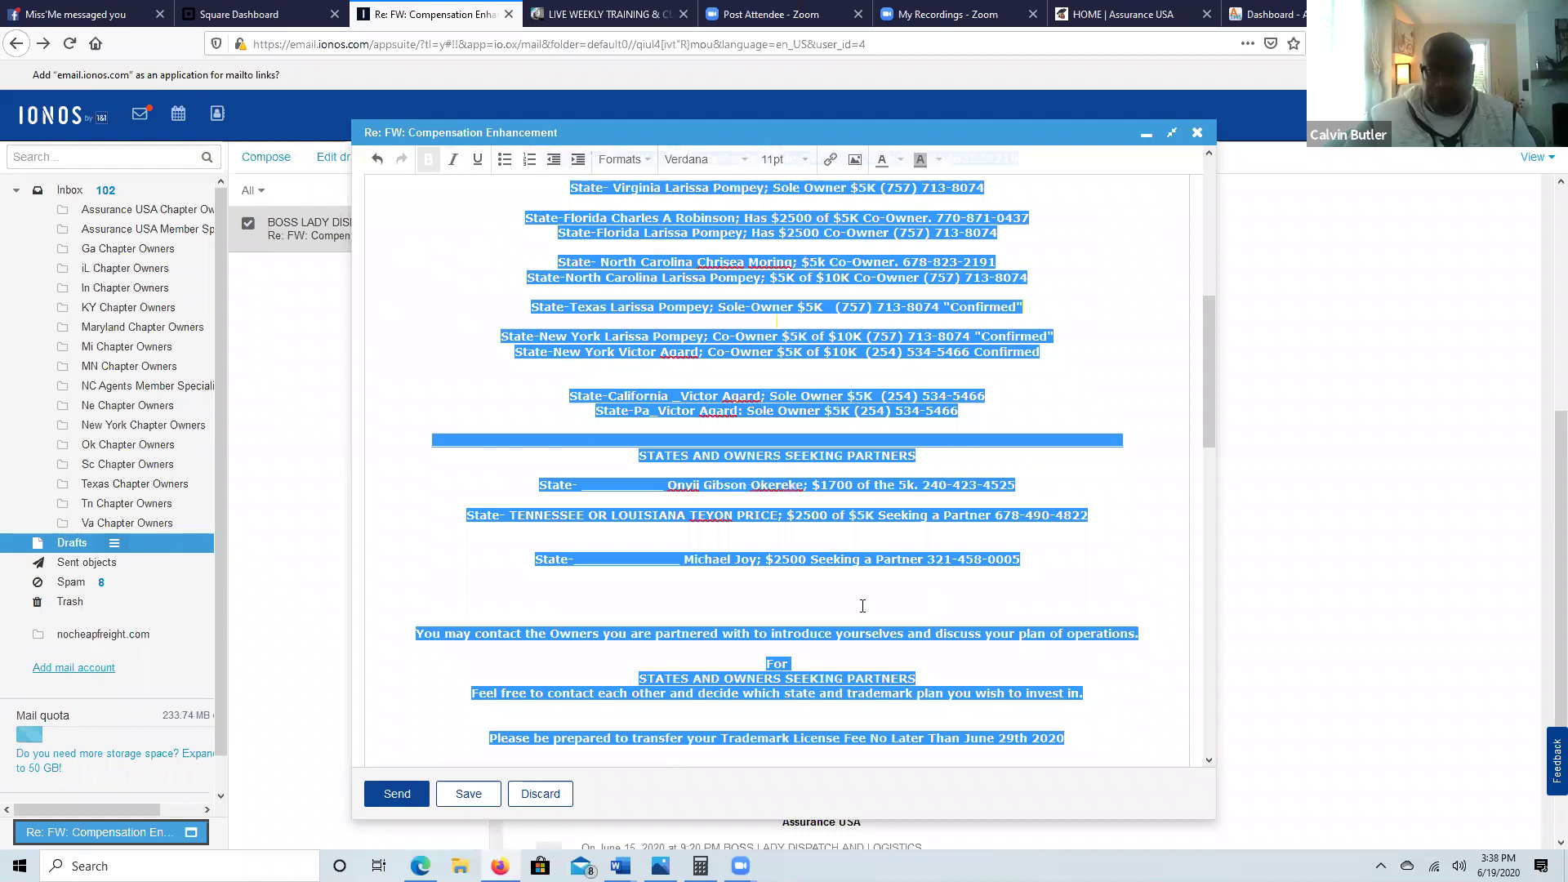
pyautogui.scroll(-6, 756, 502)
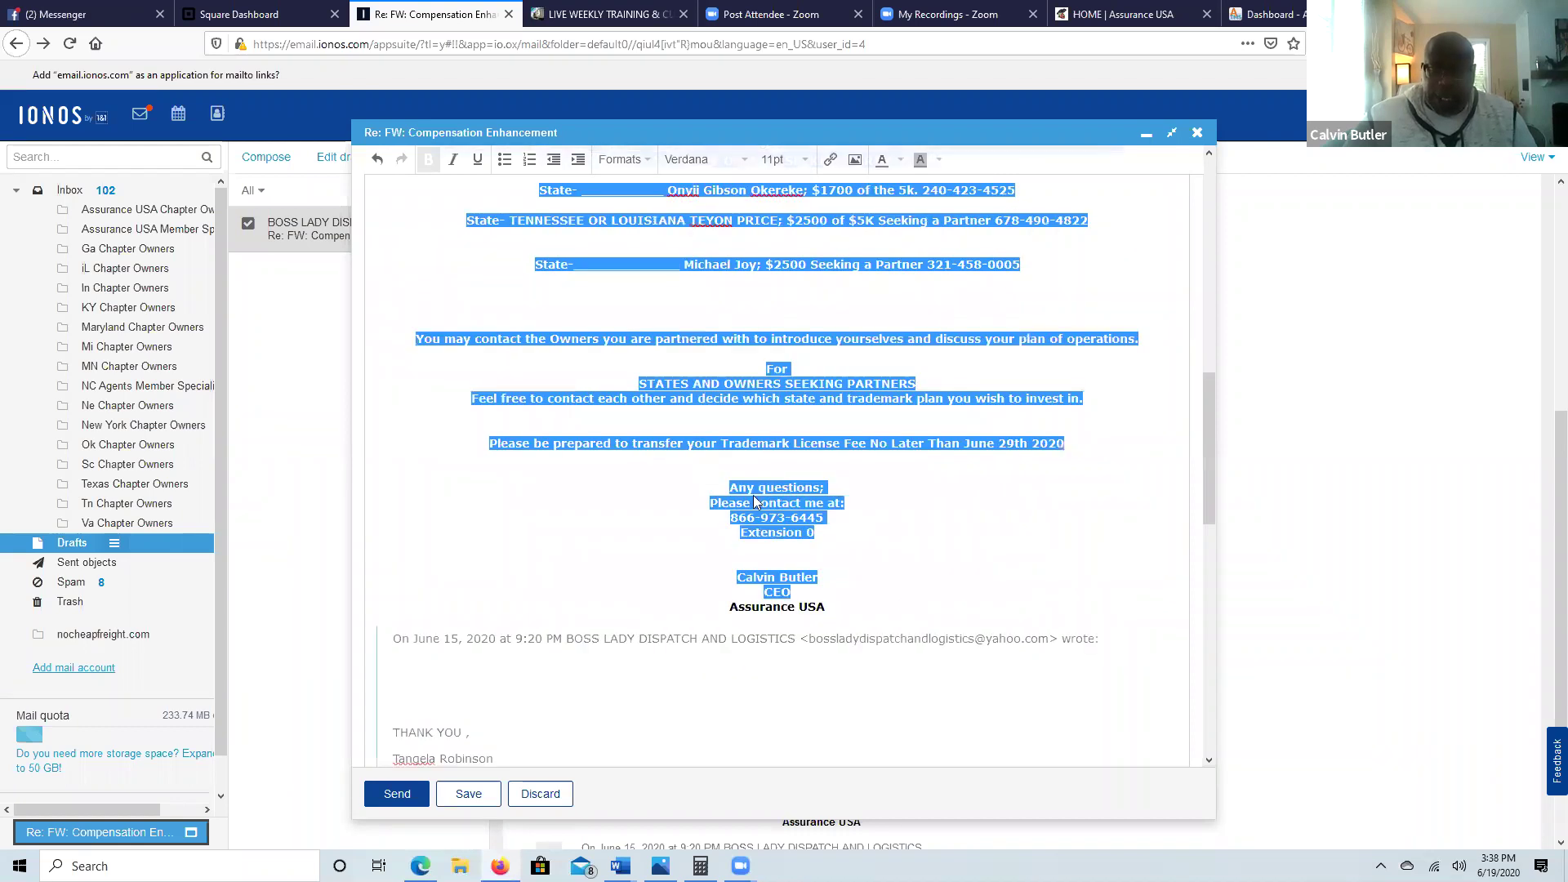
pyautogui.rightClick(762, 535)
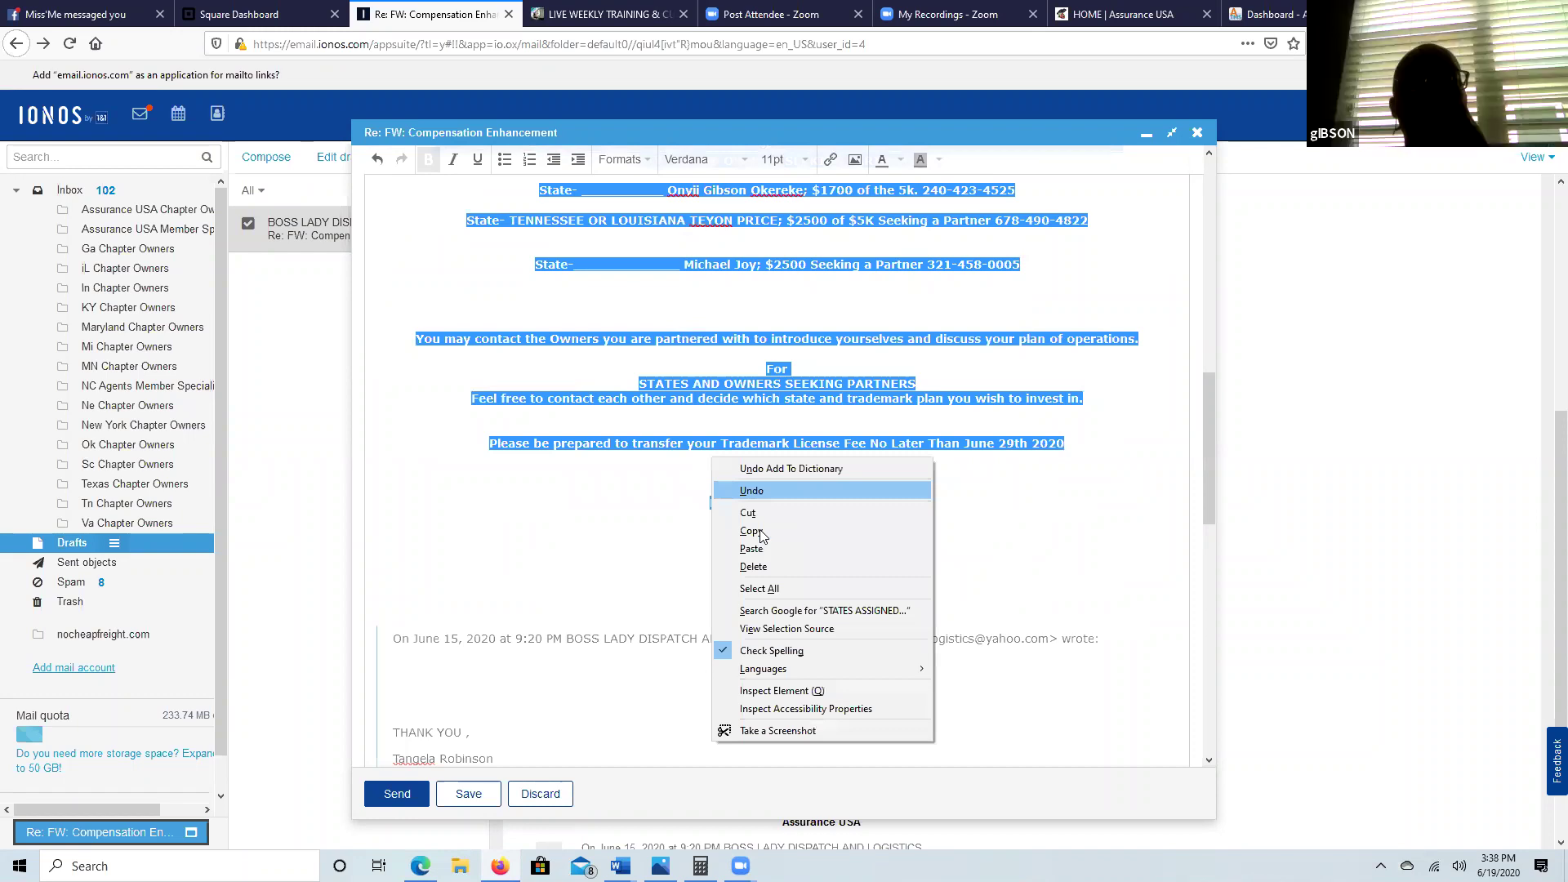
pyautogui.scroll(8, 409, 186)
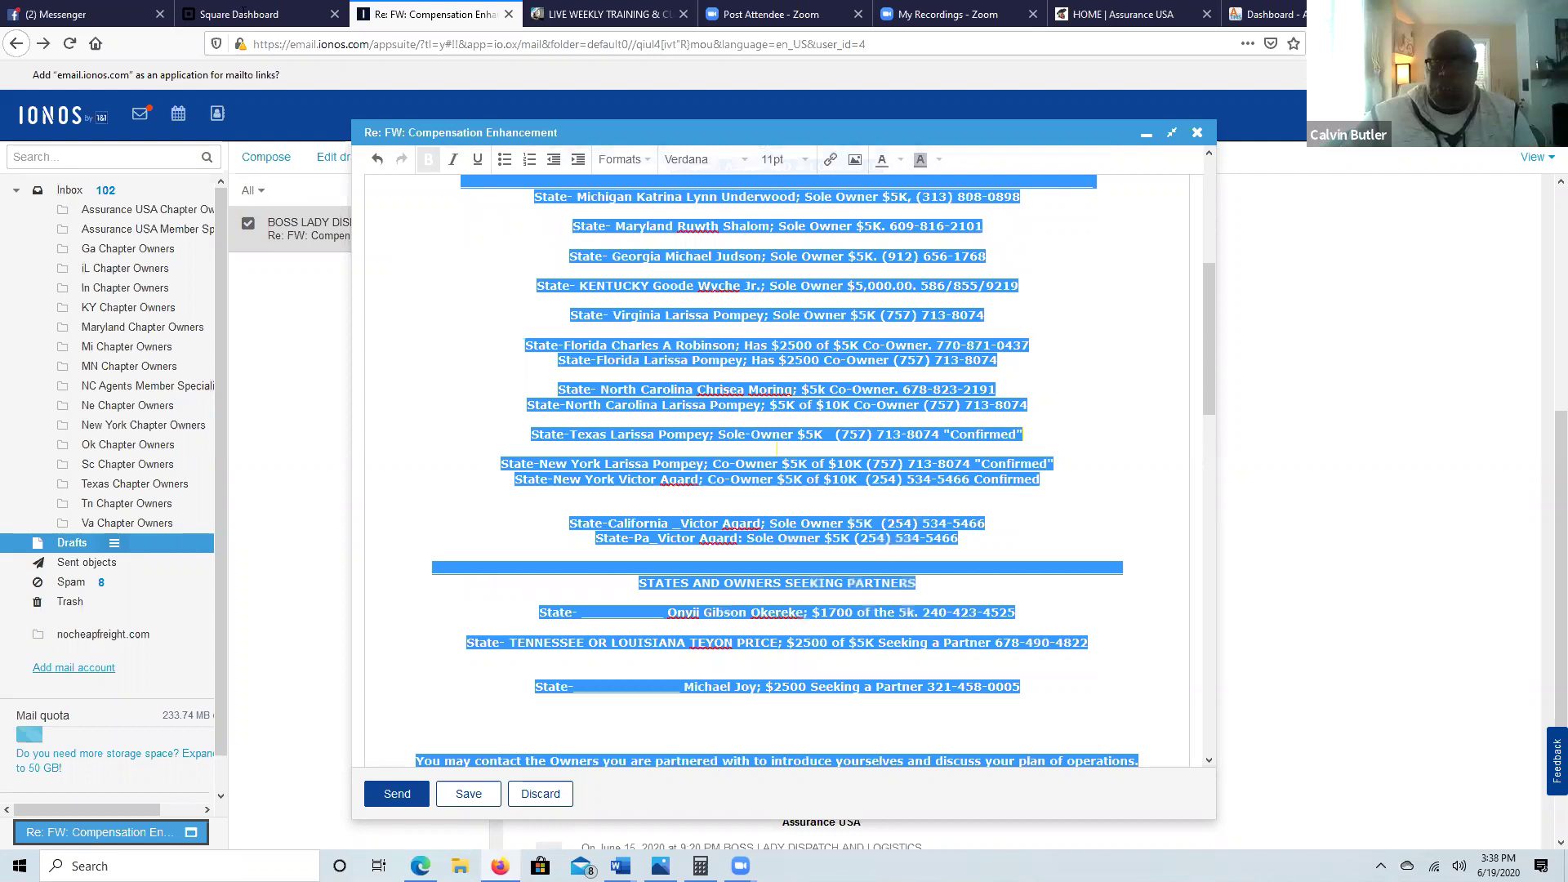
pyautogui.scroll(5, 776, 327)
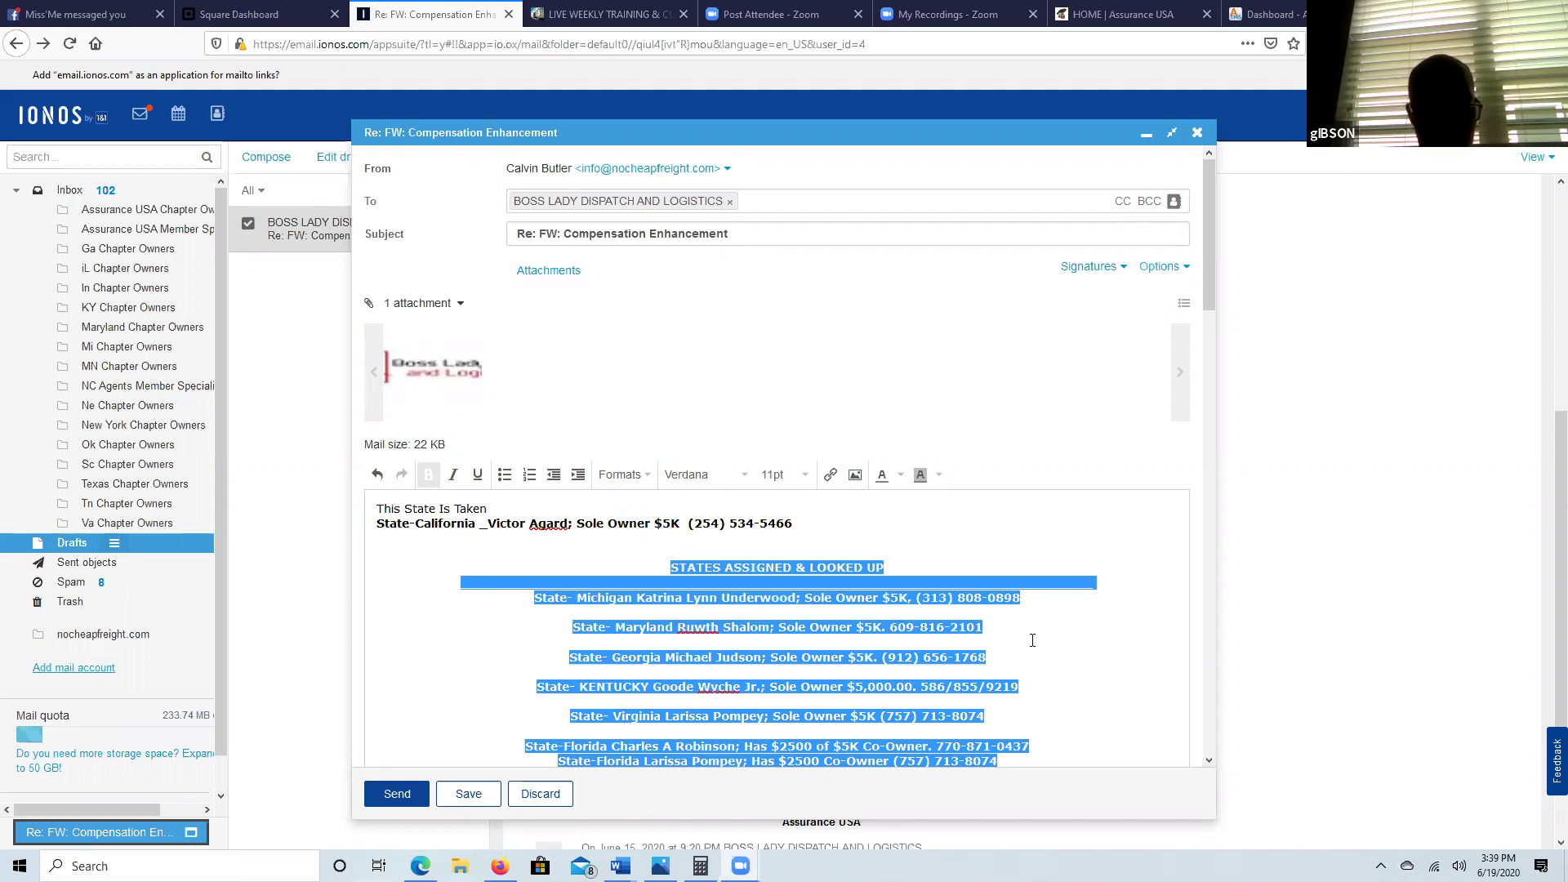
pyautogui.scroll(-7, 690, 466)
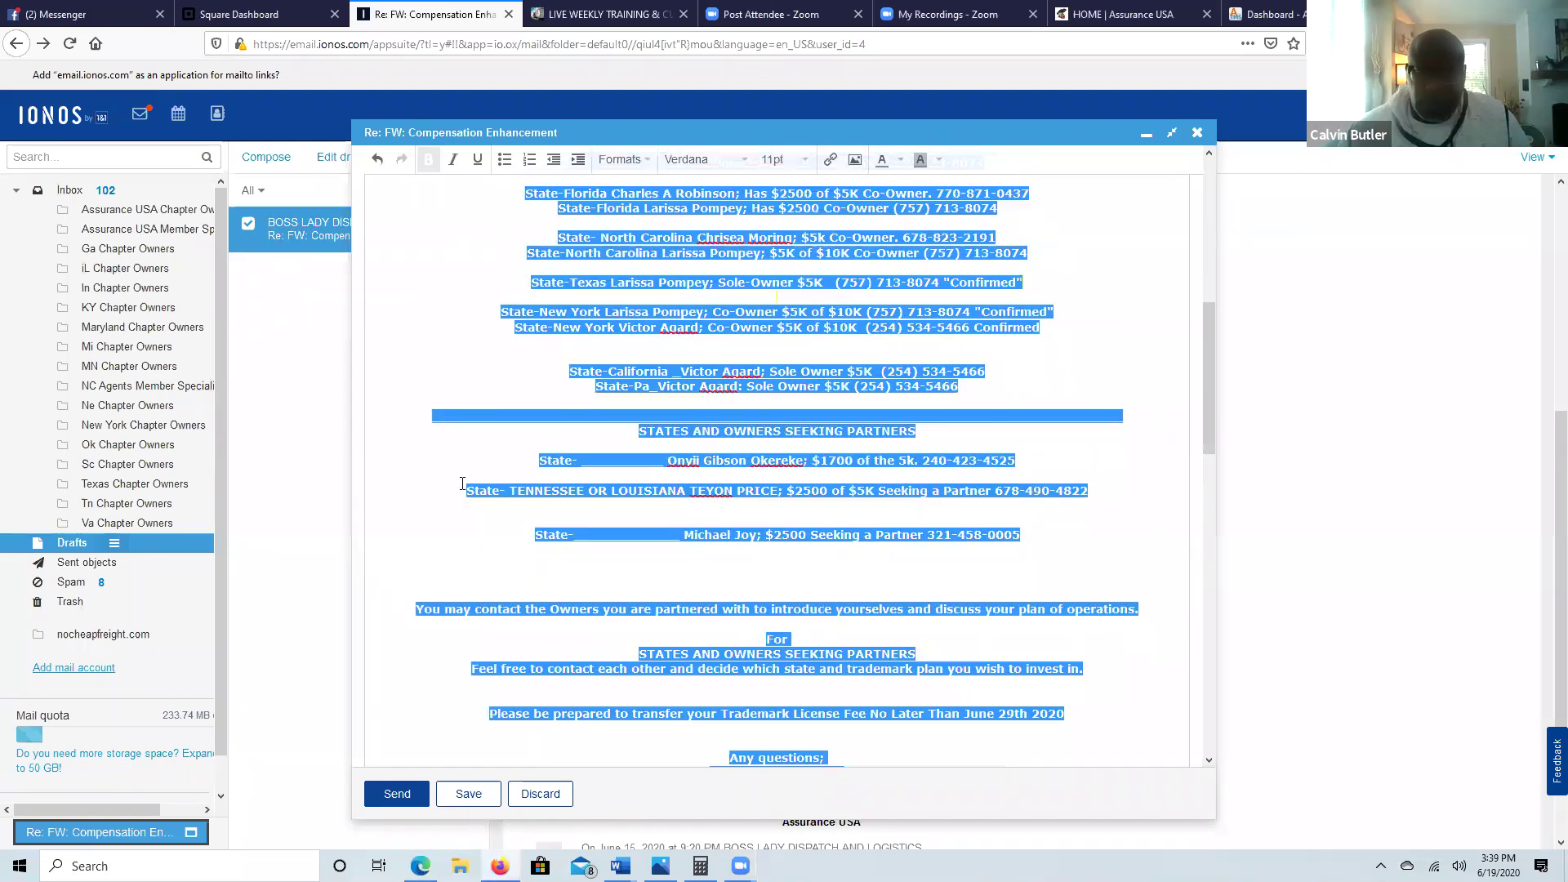
# Step: Copy the draft's text from the State-Pa owner line down to the Assurance USA line of the signature
pyautogui.click(717, 390)
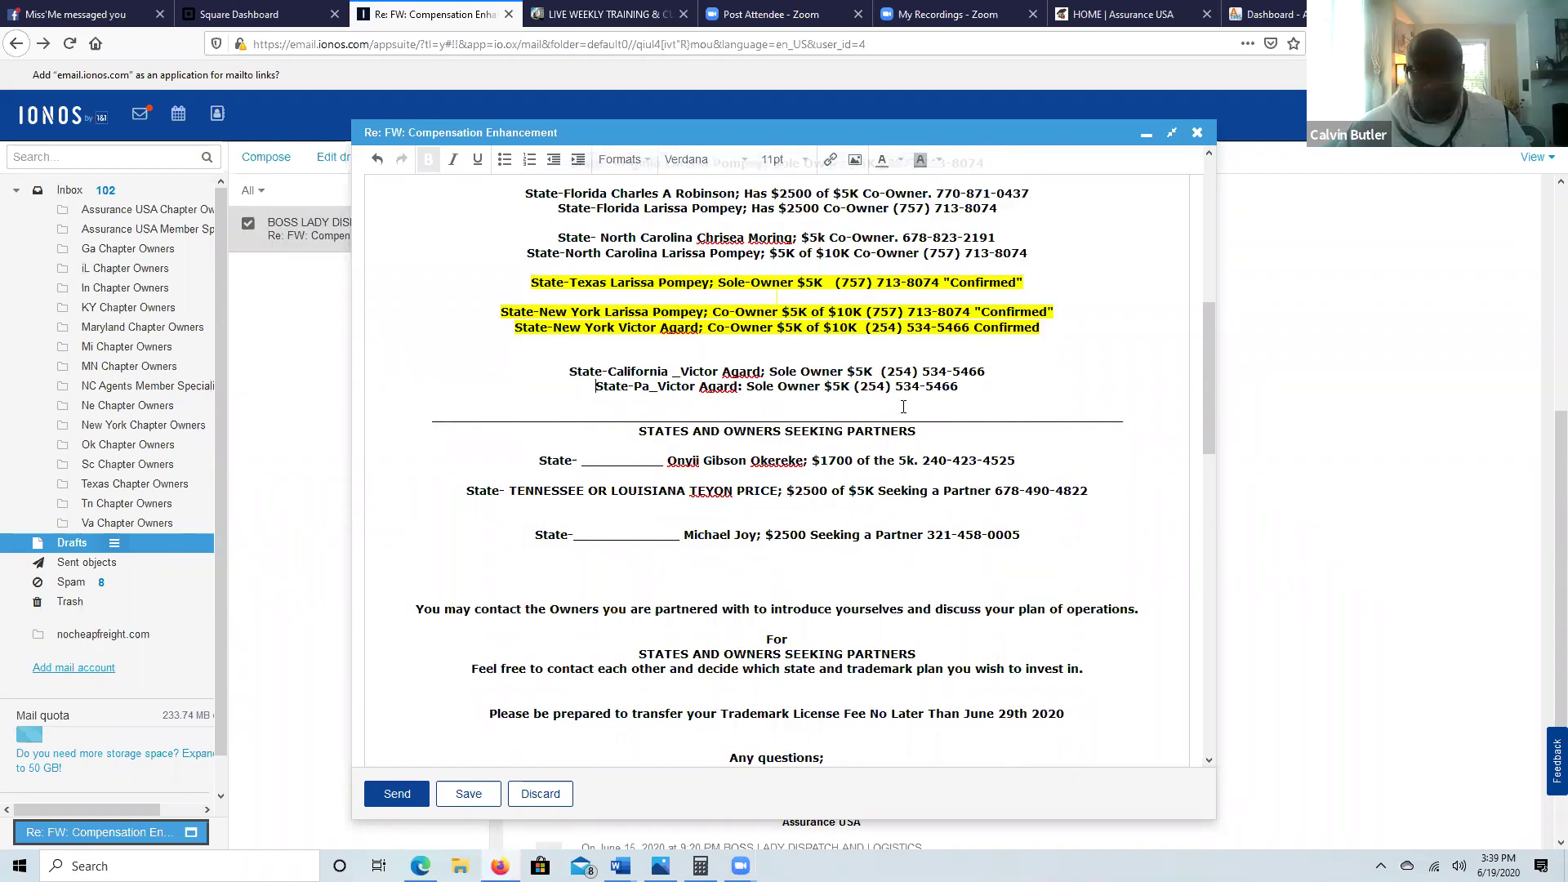
pyautogui.moveTo(595, 386); pyautogui.dragTo(840, 386)
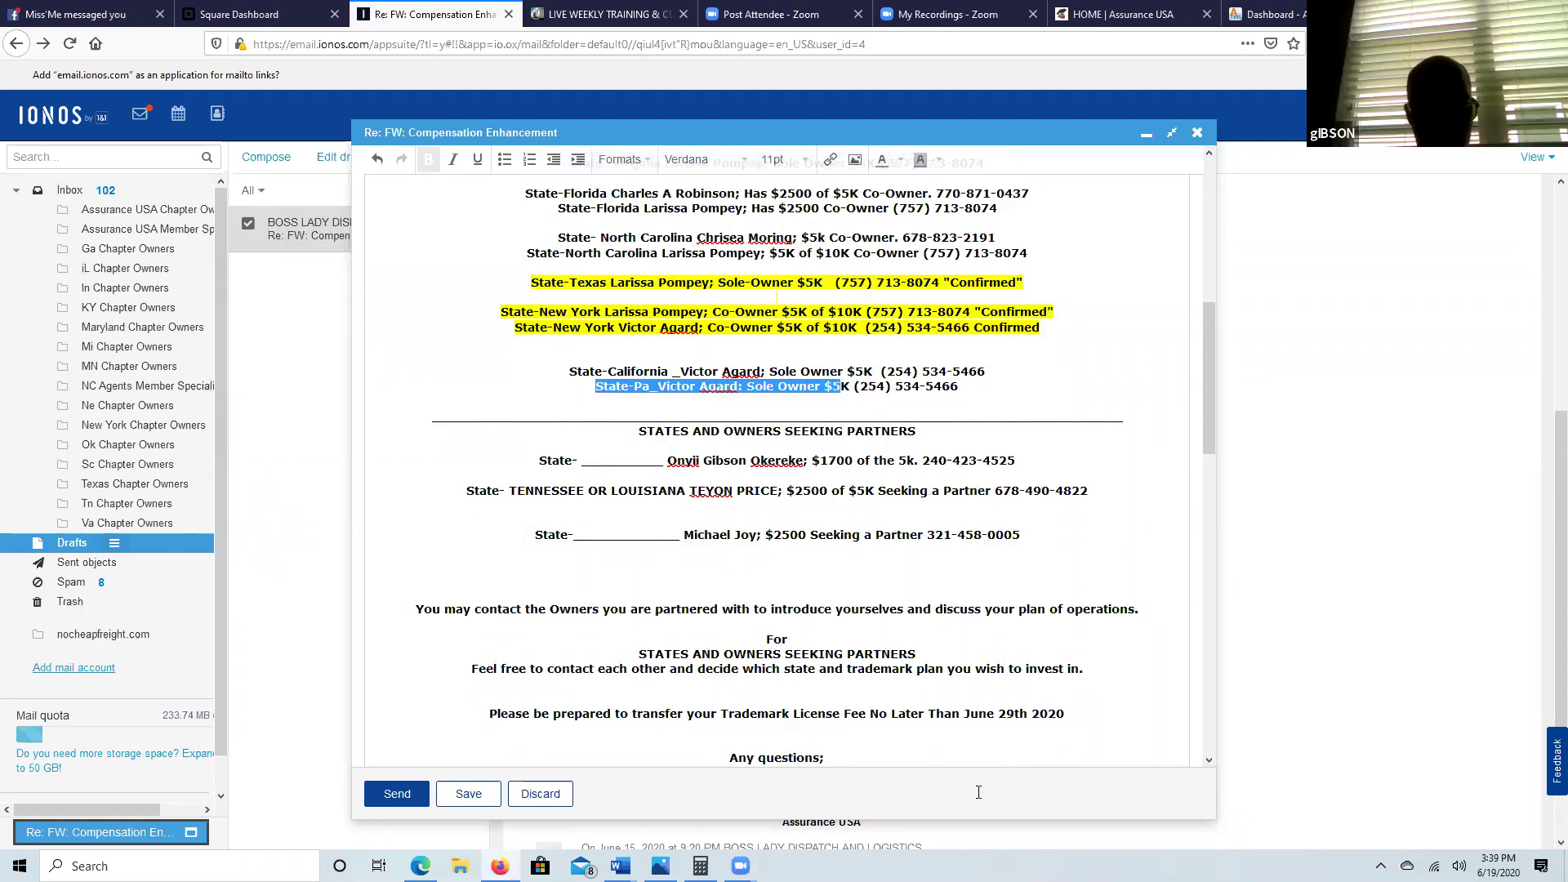
pyautogui.moveTo(978, 793); pyautogui.dragTo(952, 532)
pyautogui.moveTo(847, 275); pyautogui.dragTo(858, 318)
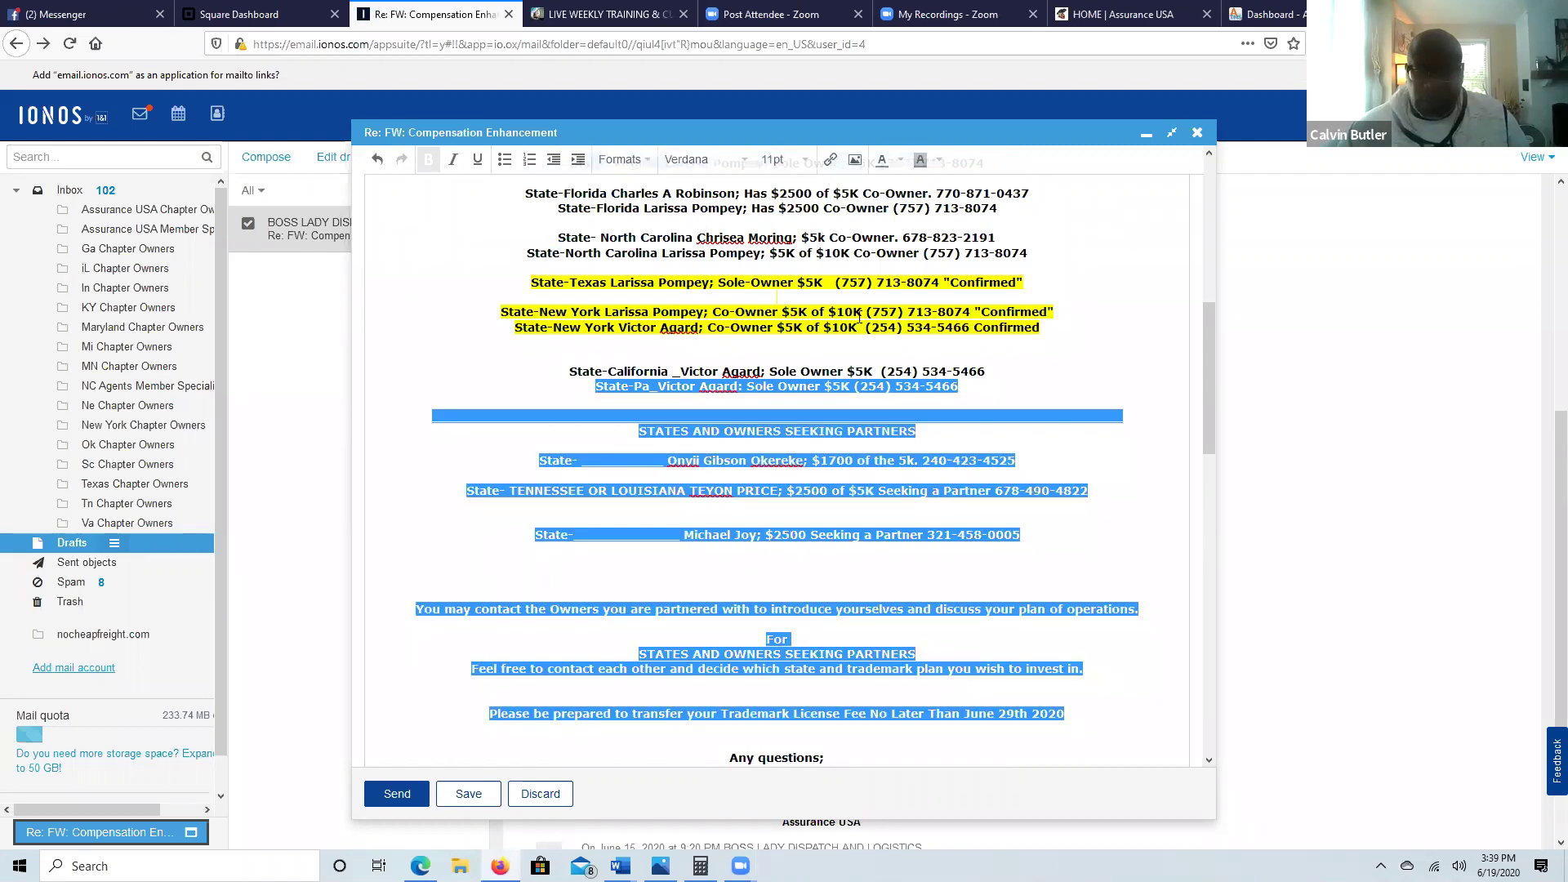
pyautogui.moveTo(859, 319); pyautogui.dragTo(857, 319)
pyautogui.rightClick(752, 290)
pyautogui.click(790, 364)
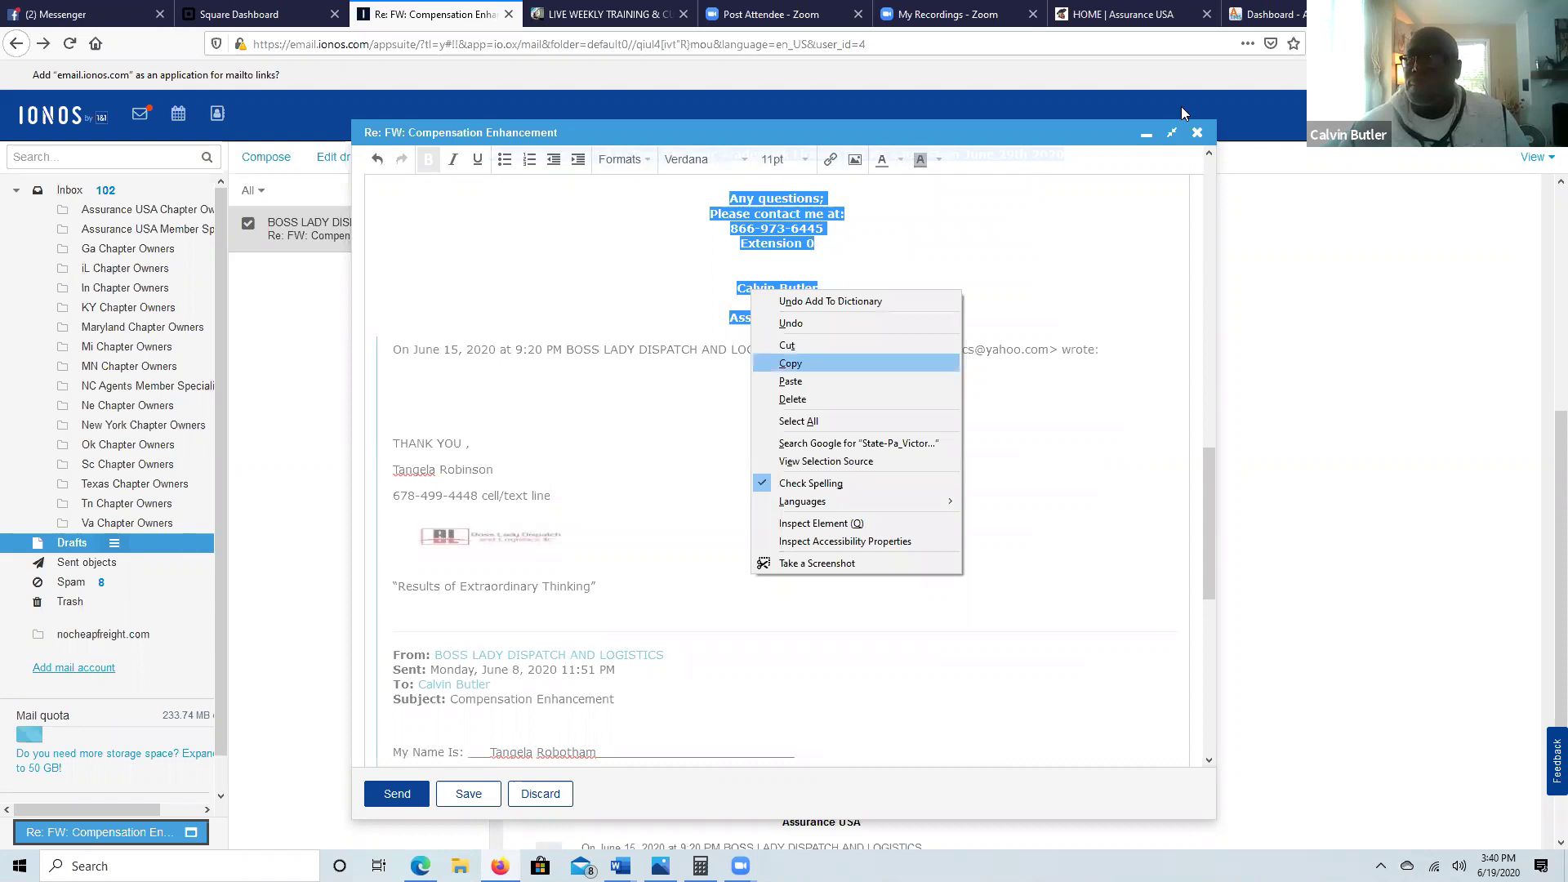